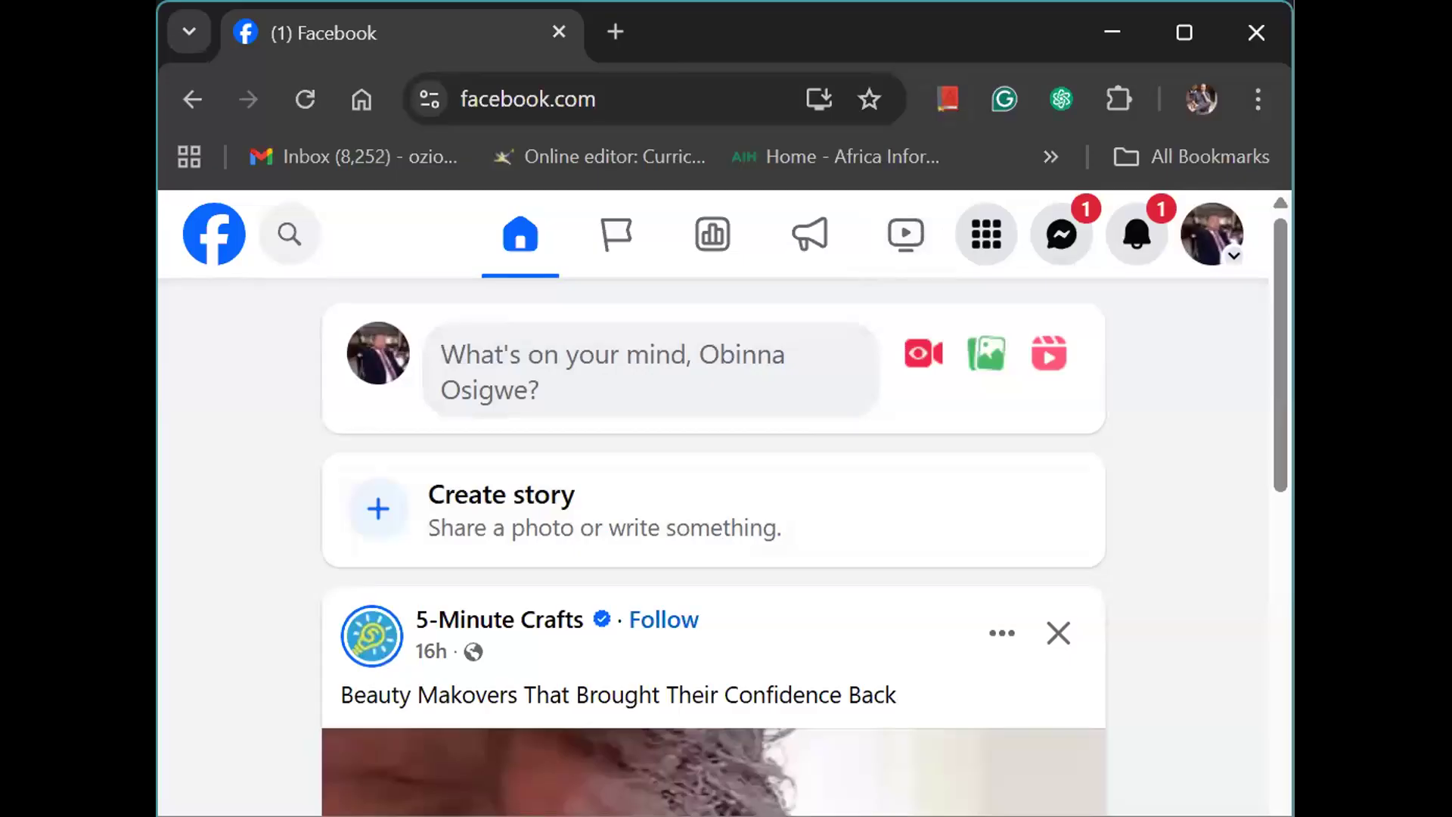
Step: Maximize the browser so Facebook's feed shows the shortcuts sidebar and Sponsored column
left_click(1184, 32)
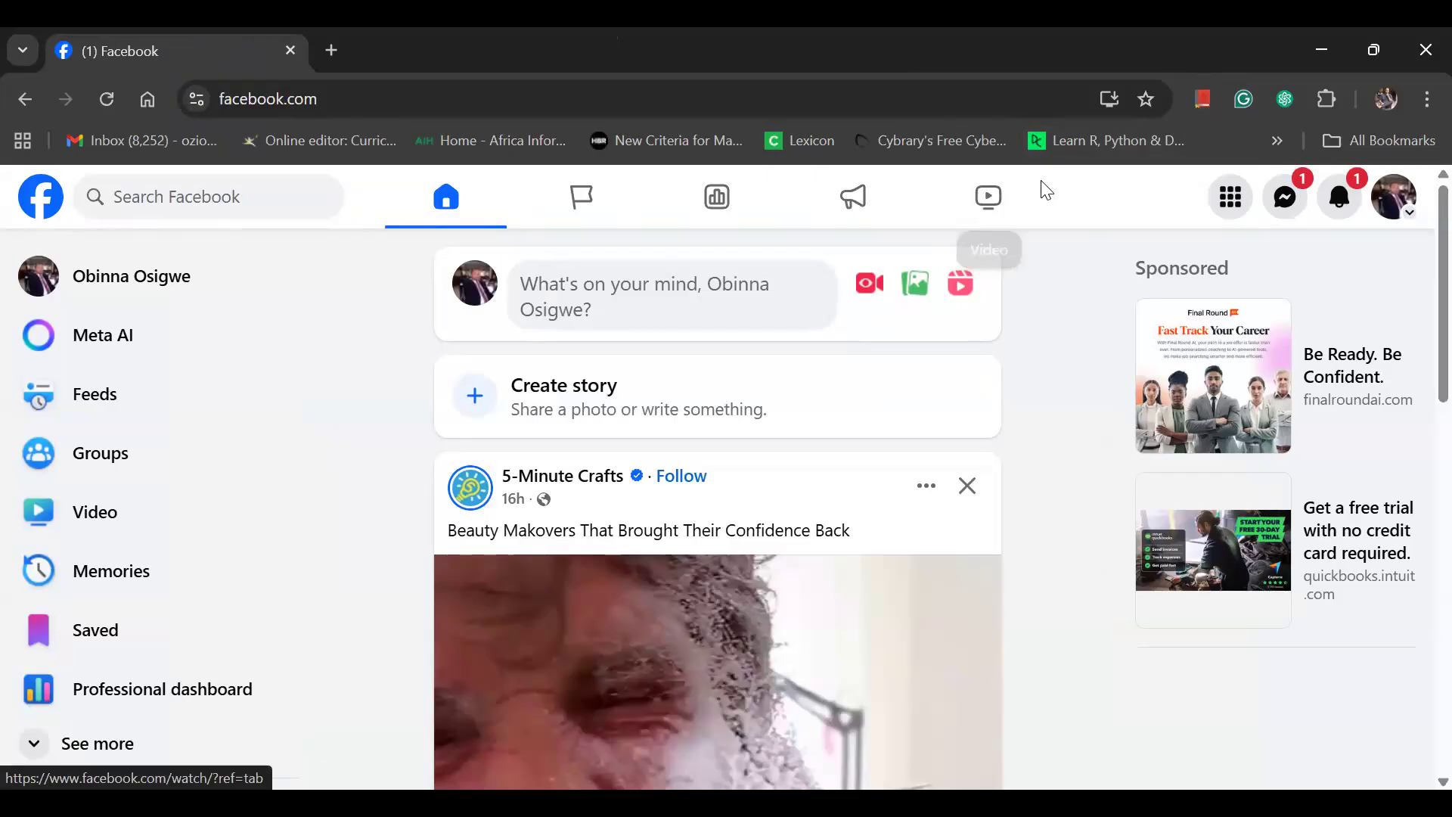
left_click(991, 54)
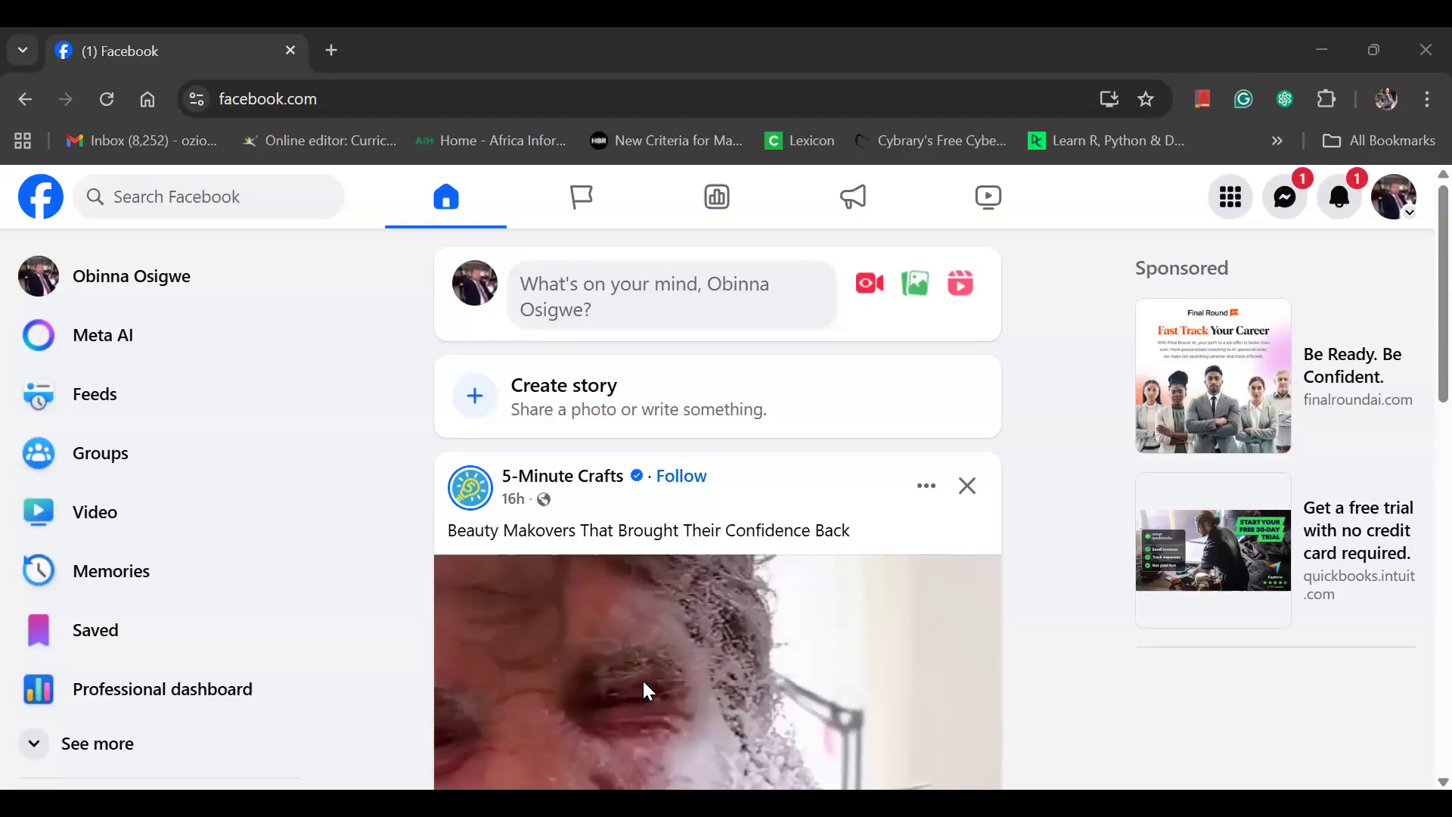
left_click(1080, 495)
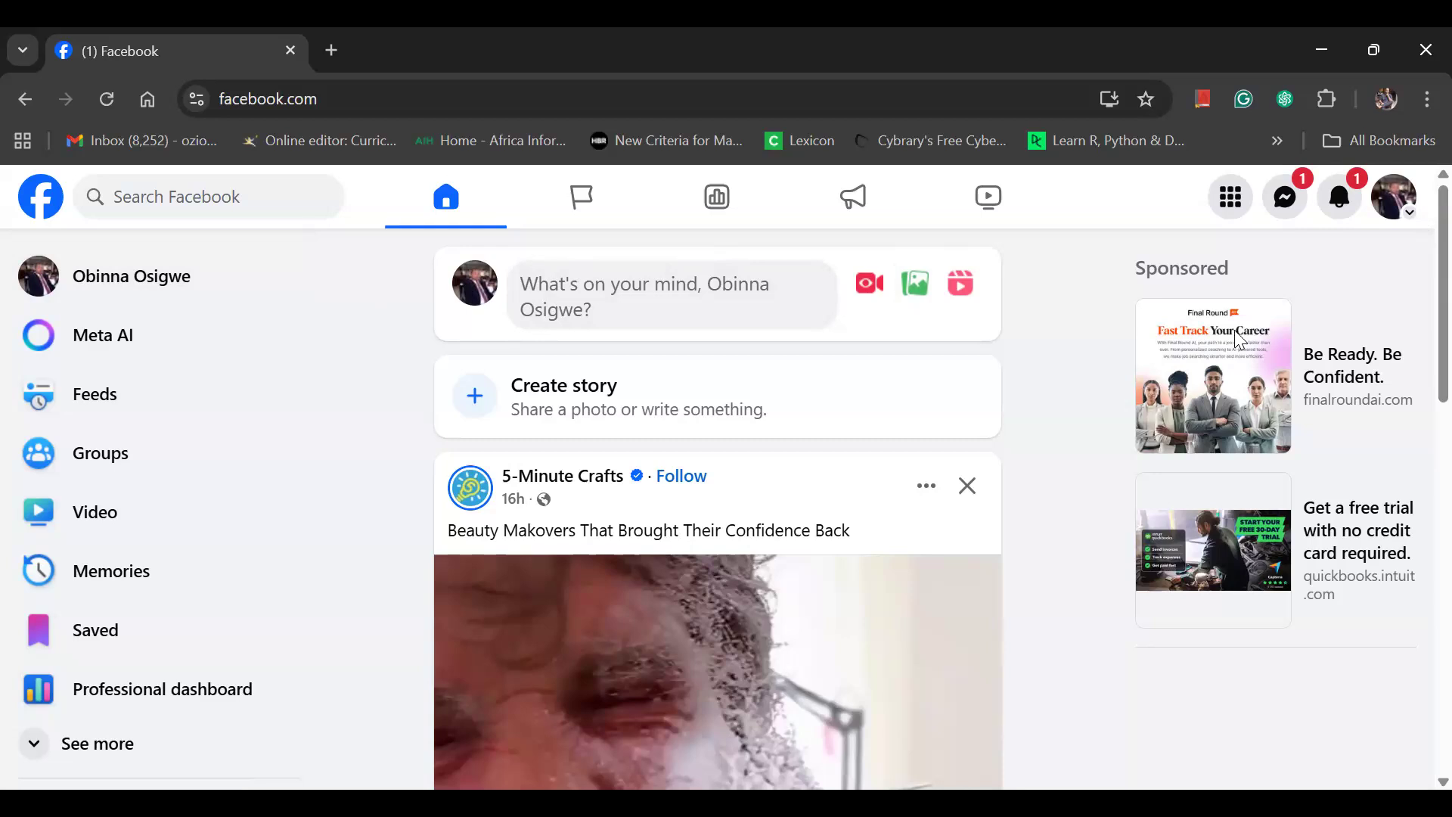
Step: Switch from the Page to the personal profile, browse its feed, and reopen the profile list
left_click(1397, 204)
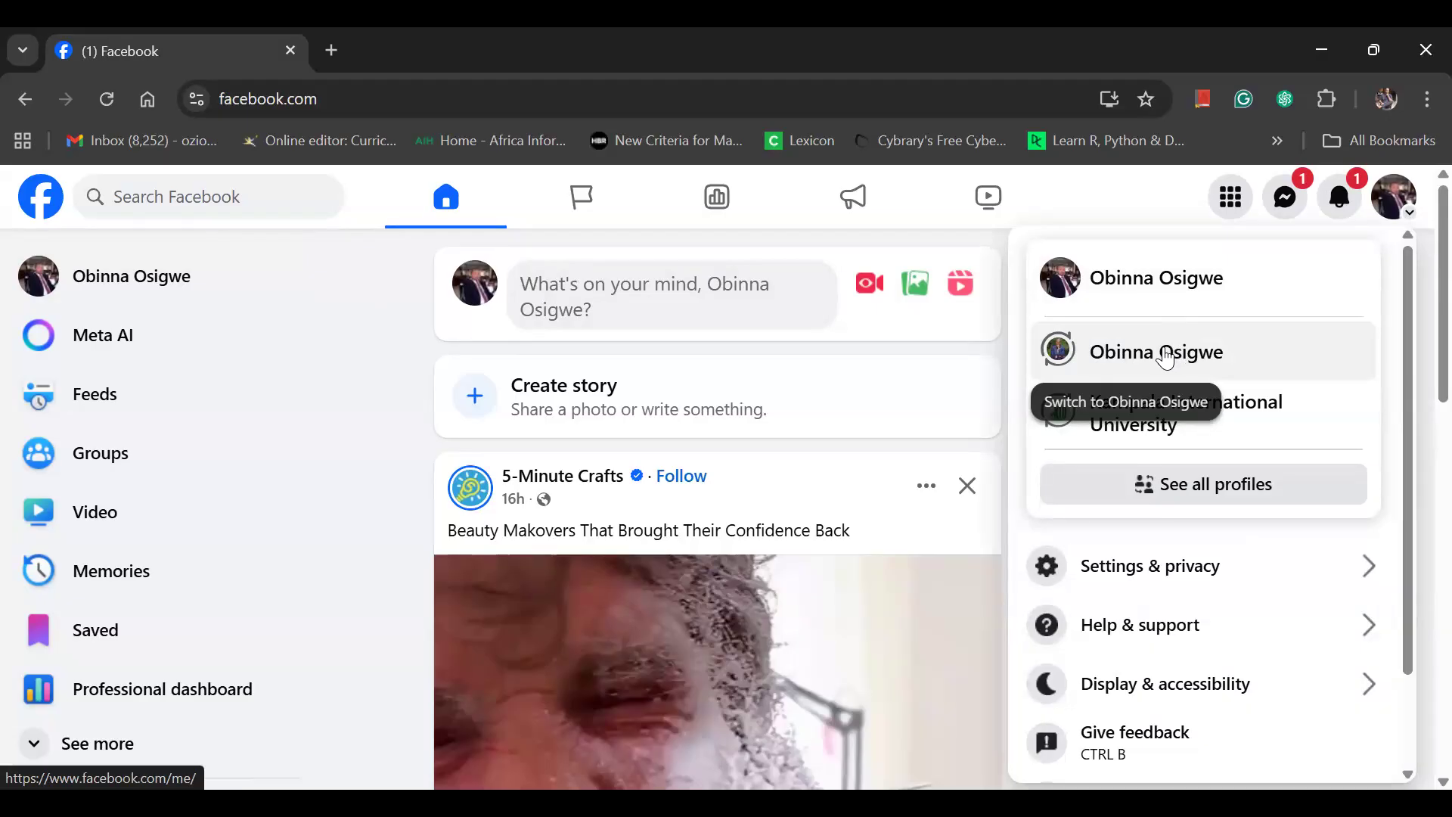
left_click(1111, 360)
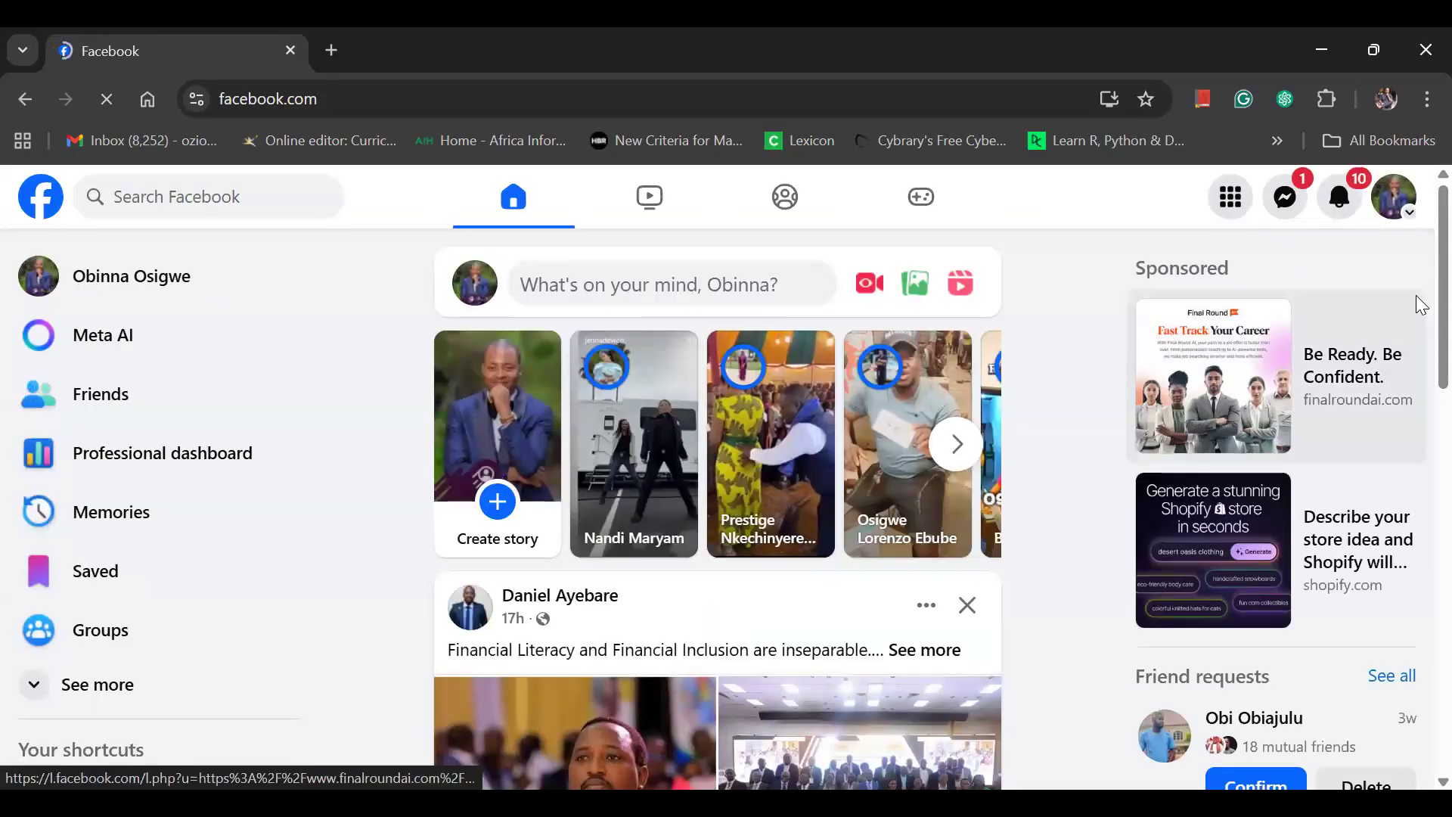
scroll(1420, 376, "down", 2)
scroll(1420, 376, "down", 8)
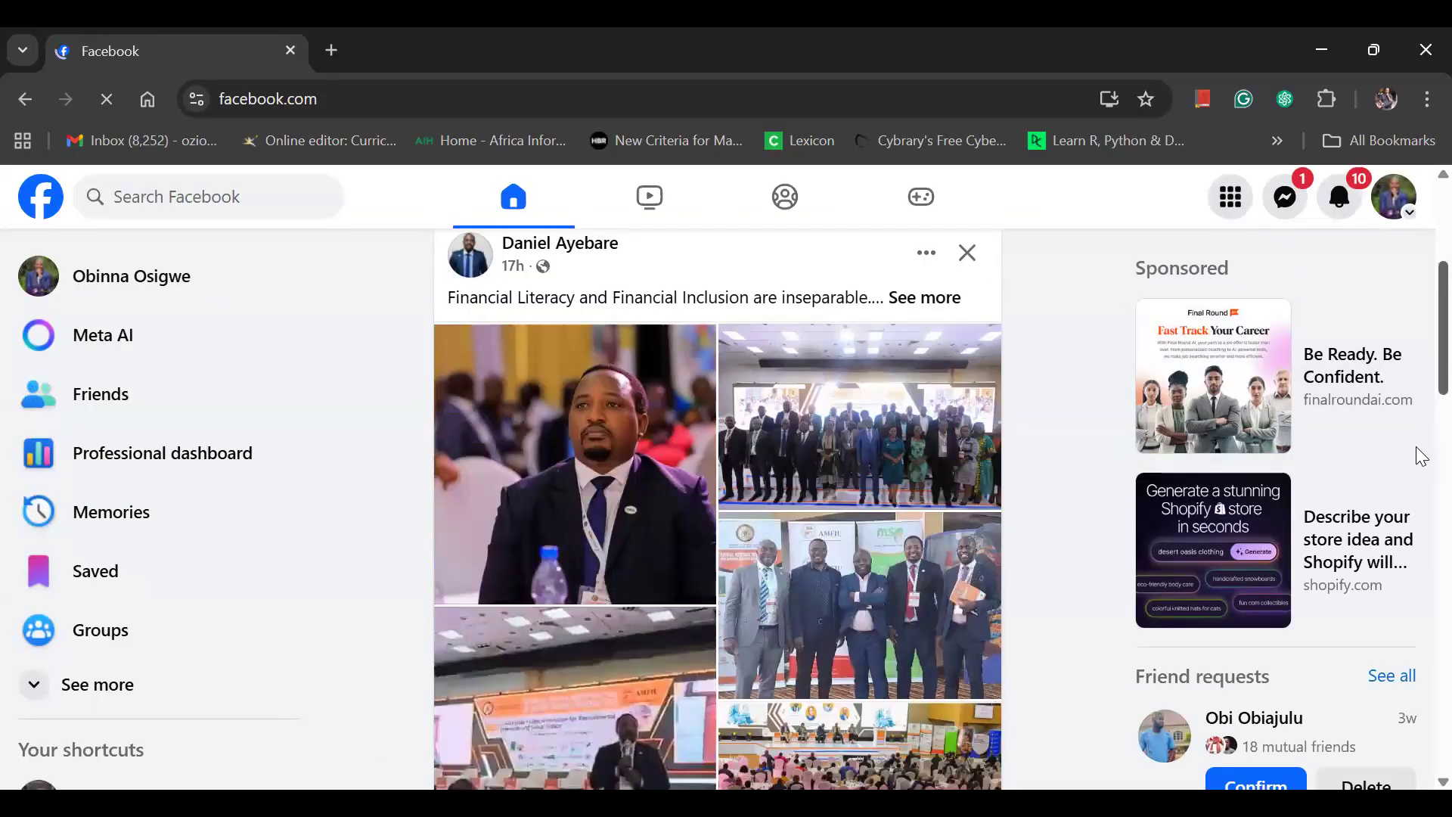
scroll(1418, 529, "down", 5)
scroll(1415, 382, "up", 20)
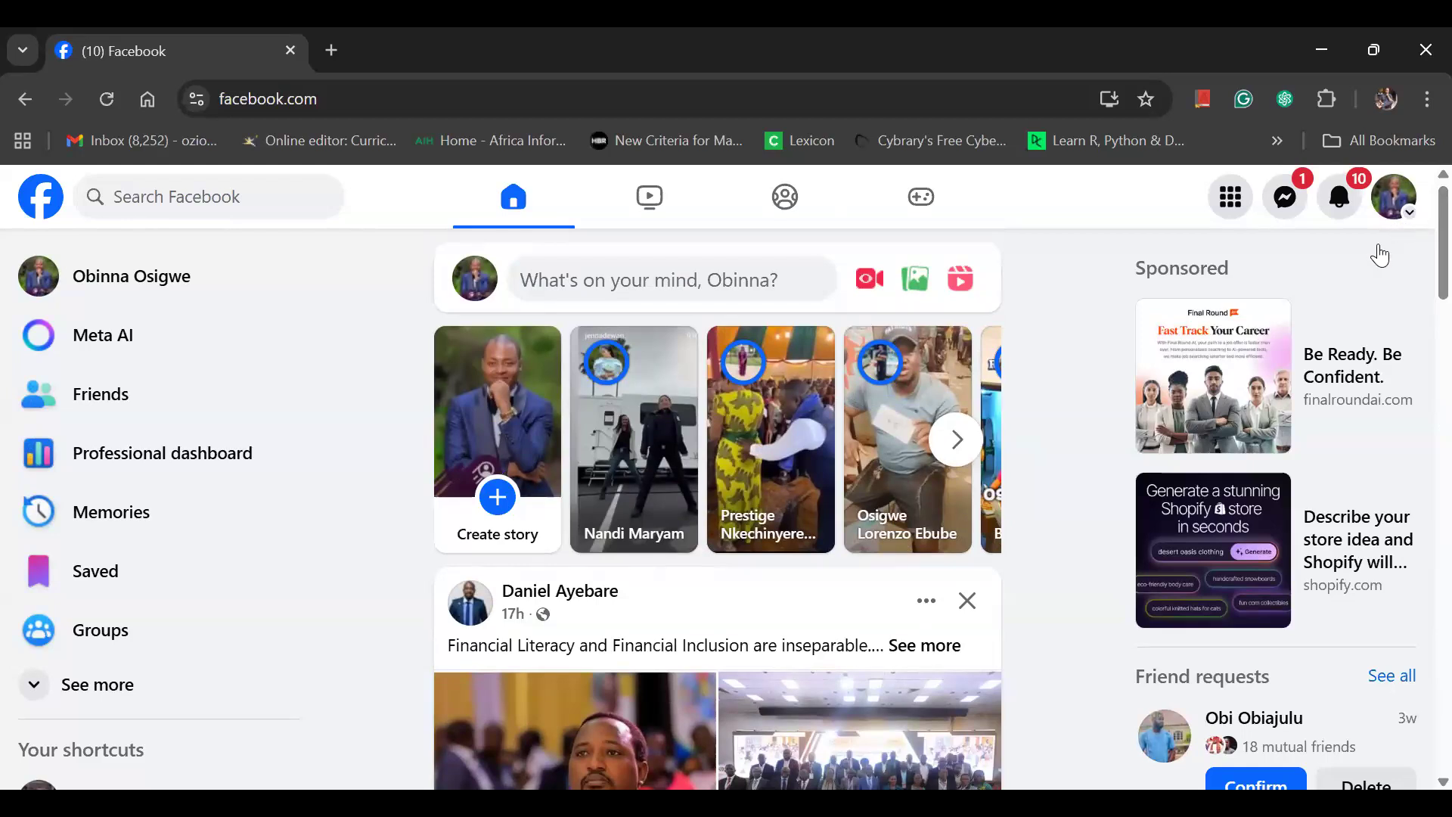
left_click(1396, 220)
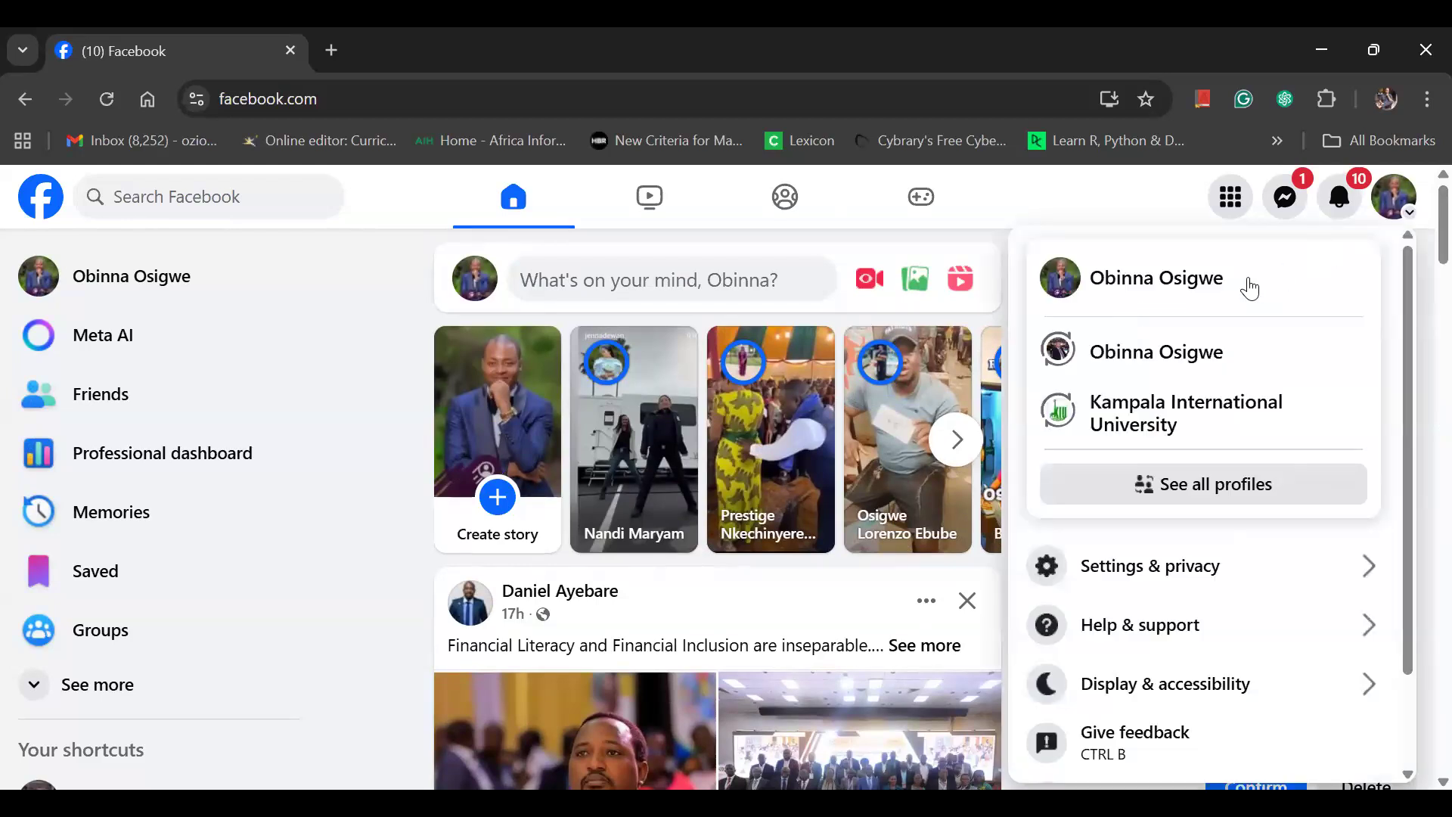
left_click(1157, 369)
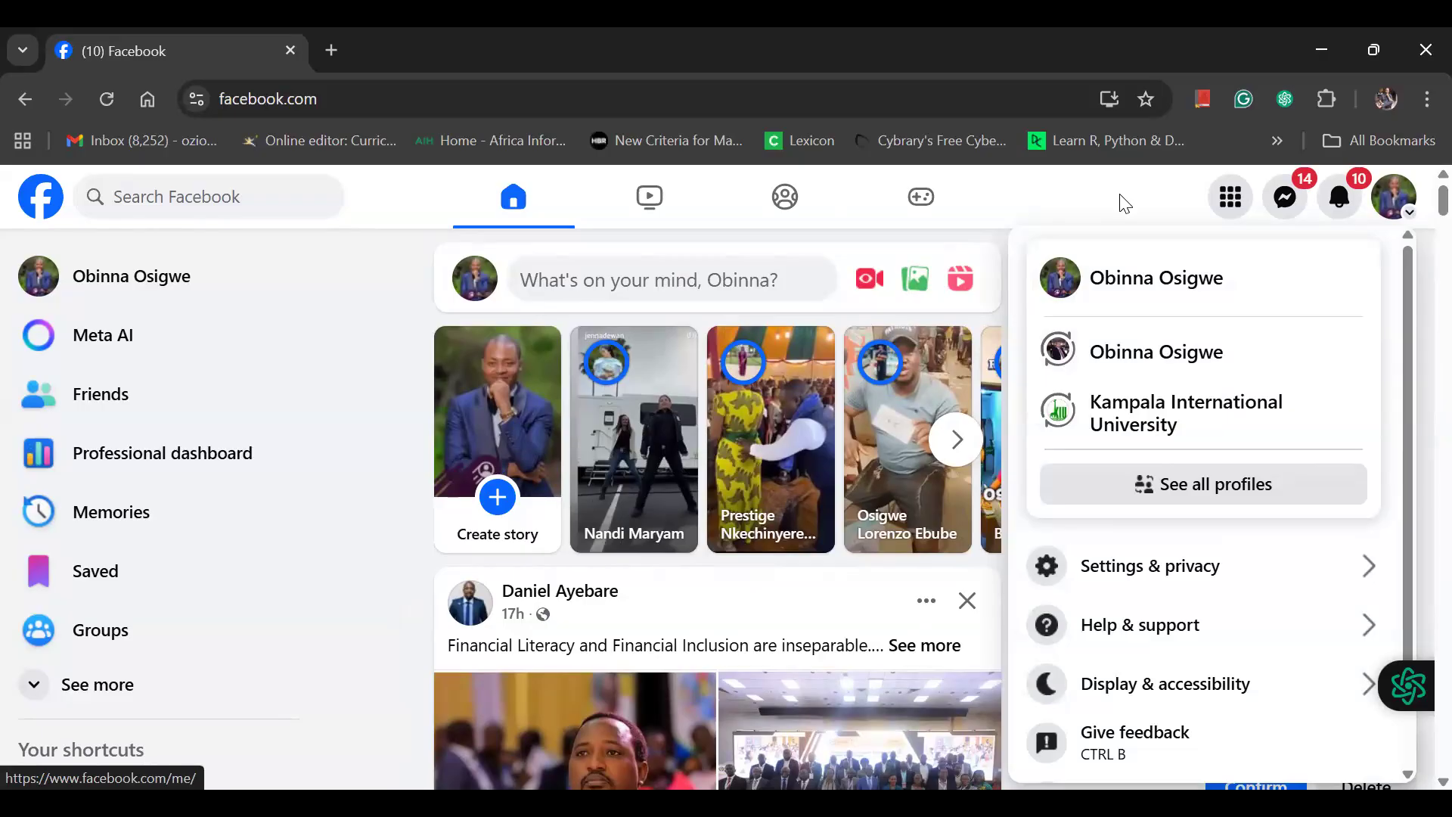
Step: Switch back to the Page and open its Manage Page view showing 697 followers
left_click(1139, 366)
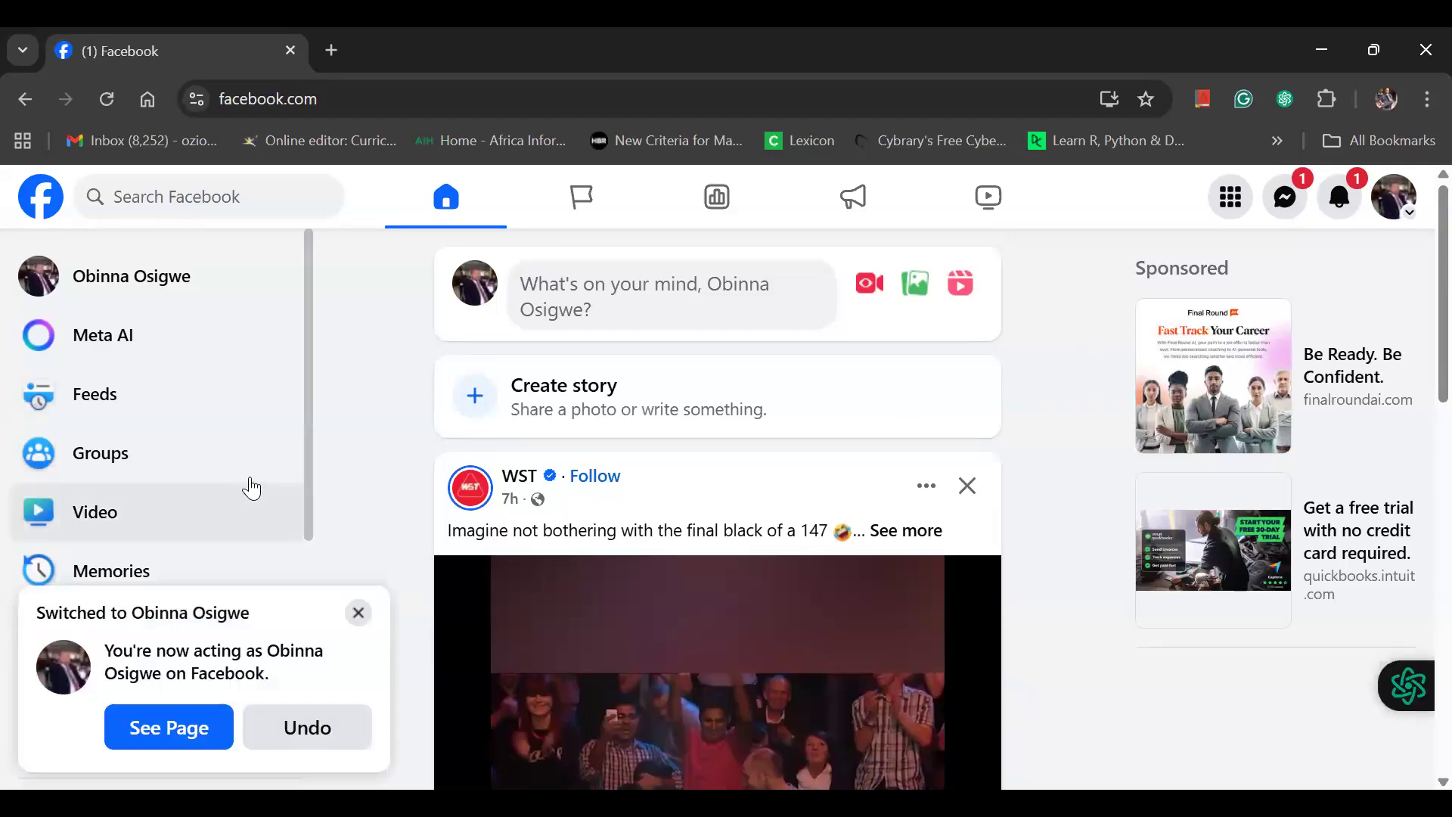
scroll(252, 487, "down", 3)
scroll(252, 487, "down", 2)
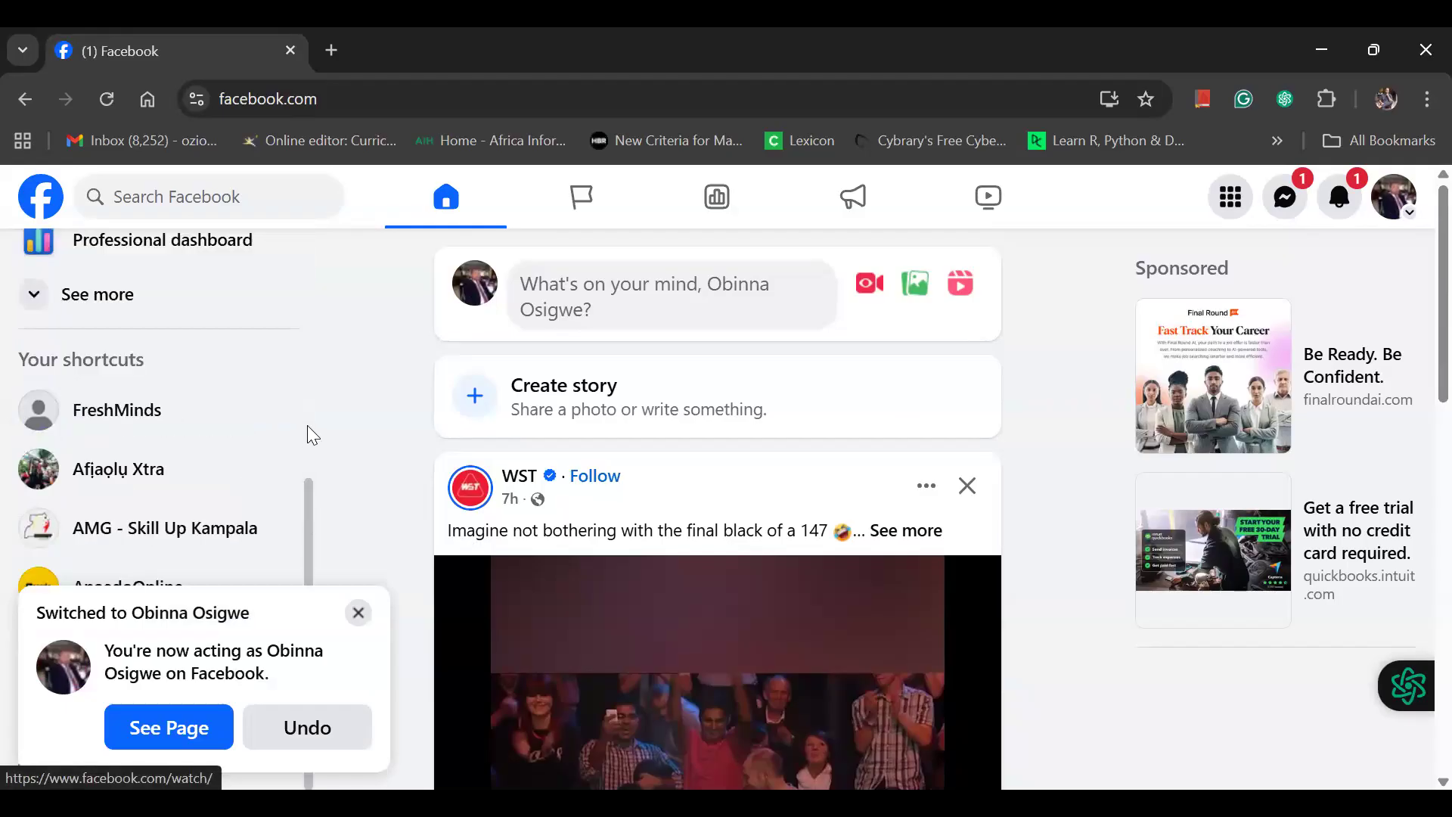
scroll(308, 363, "up", 4)
scroll(303, 250, "up", 2)
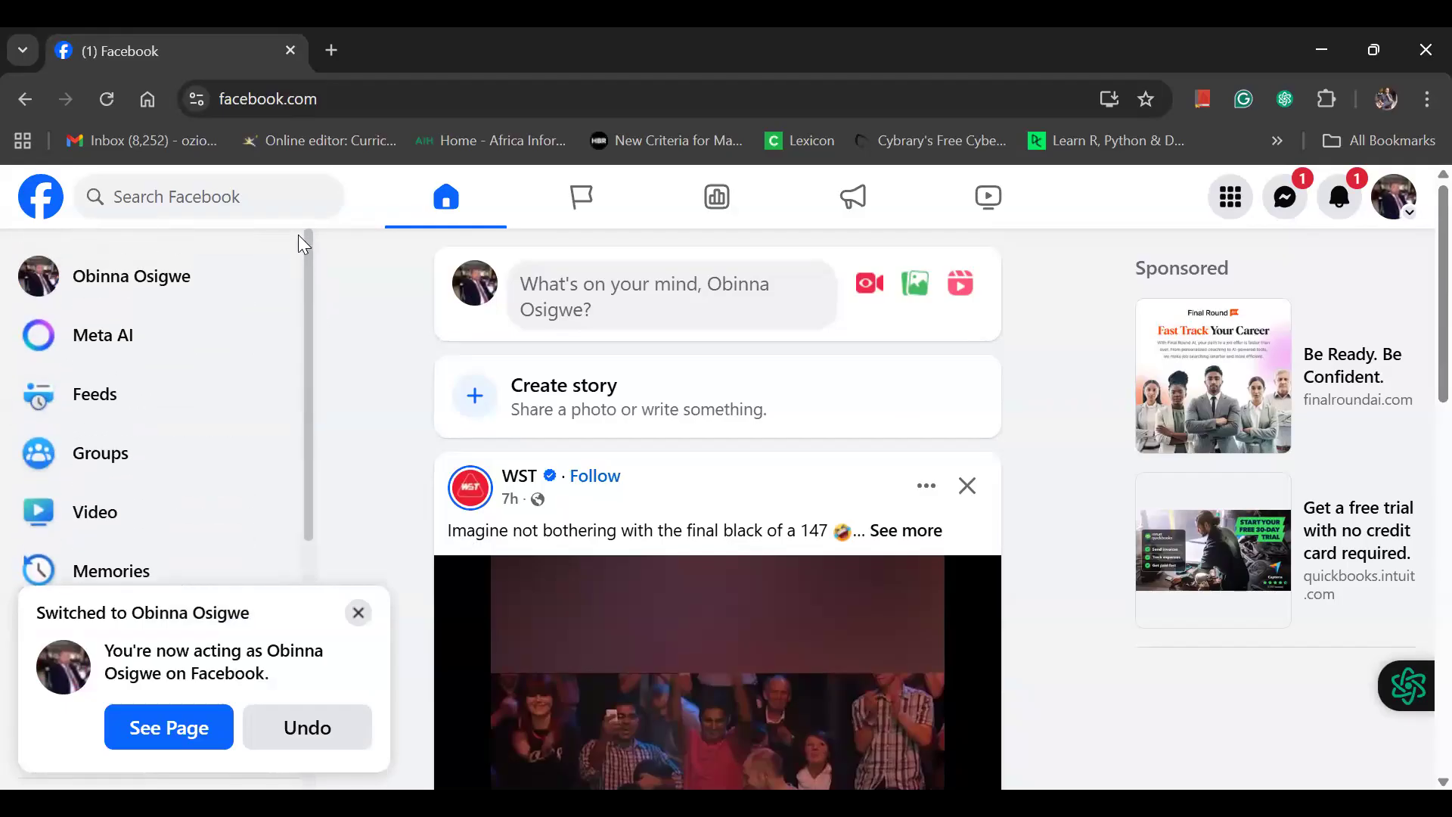
left_click(340, 604)
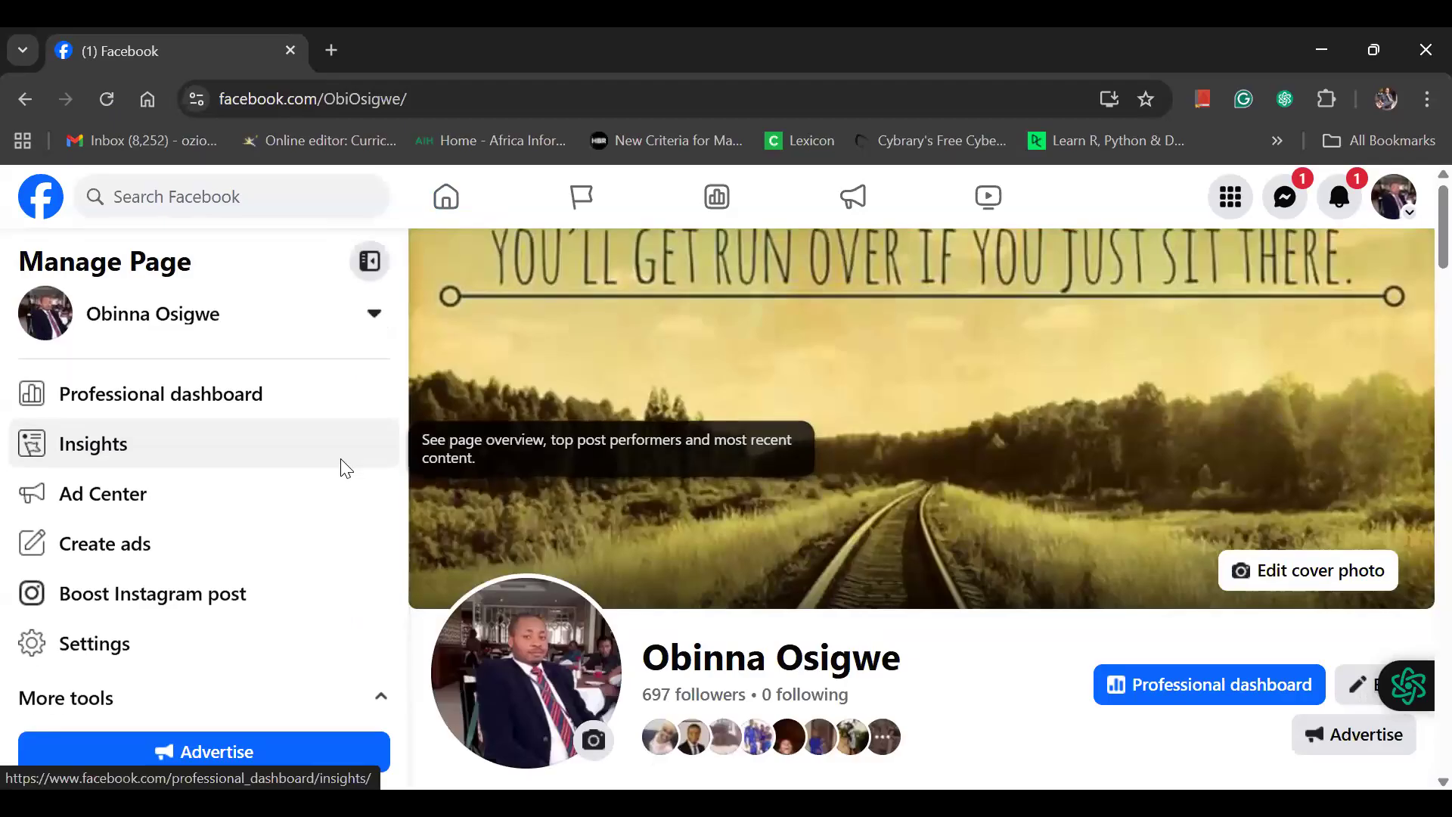
scroll(341, 461, "down", 3)
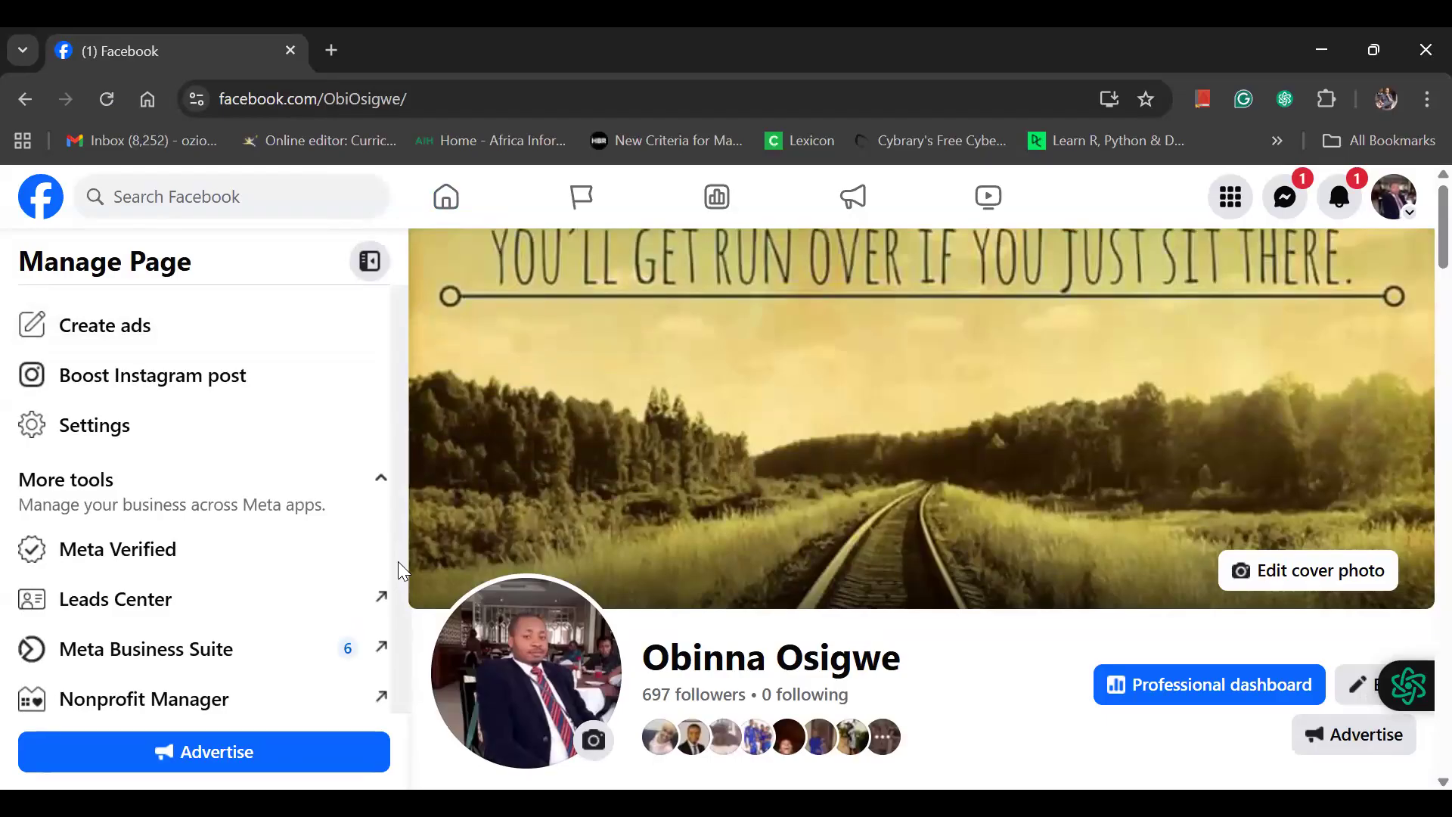
scroll(401, 375, "up", 3)
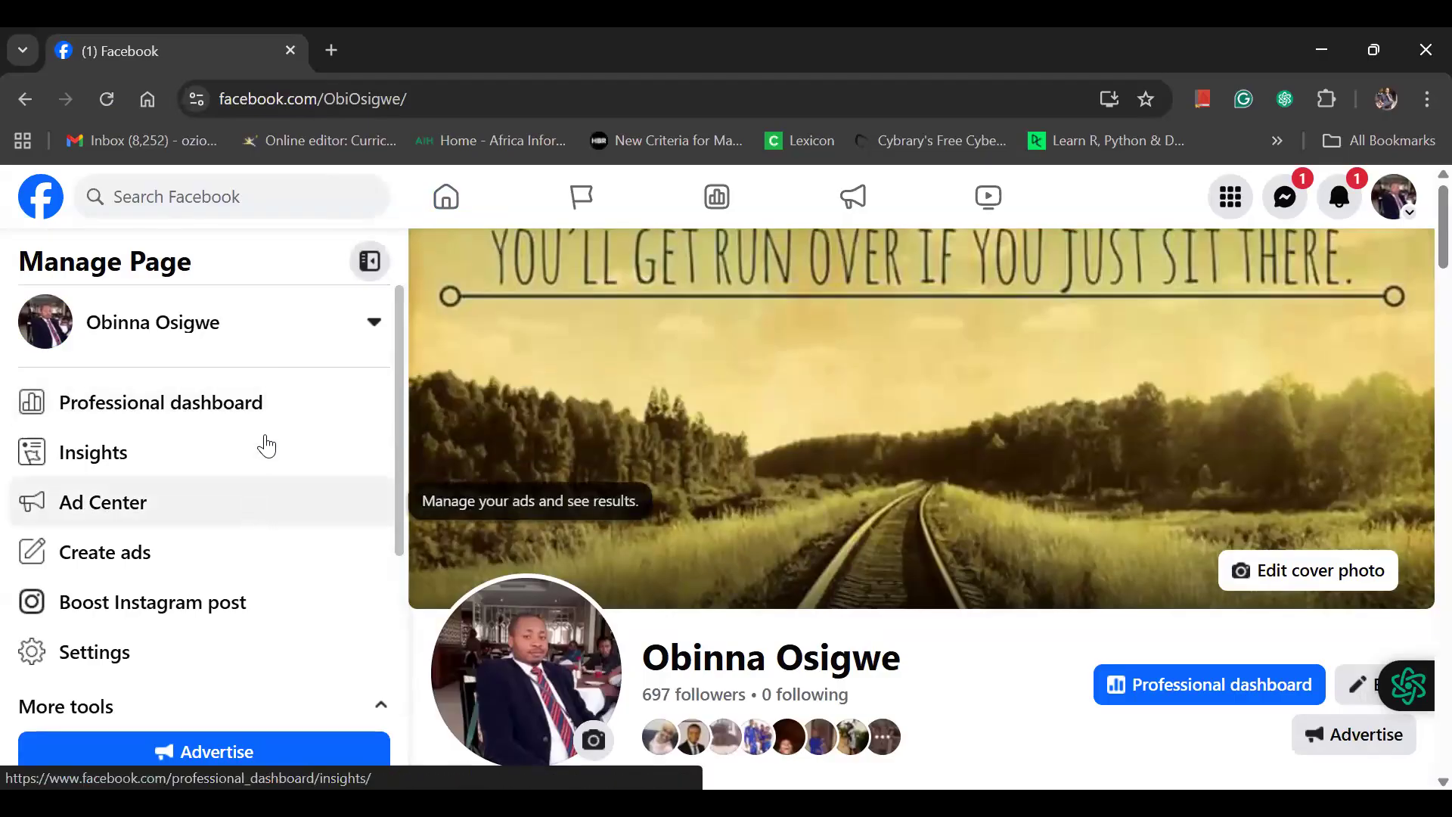
Step: Load facebook.com in a new tab and switch to the personal profile
left_click(331, 49)
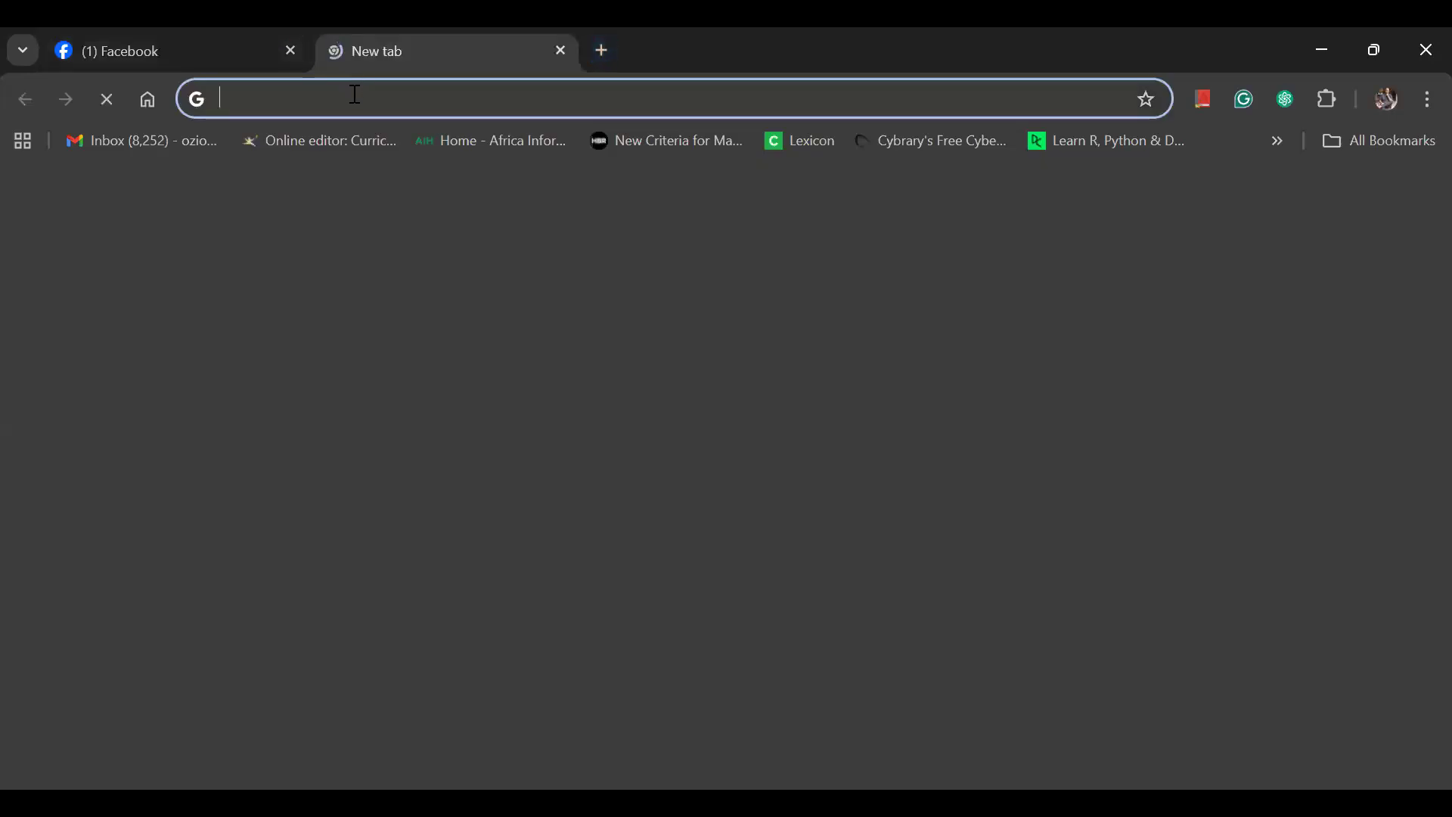
type("fa")
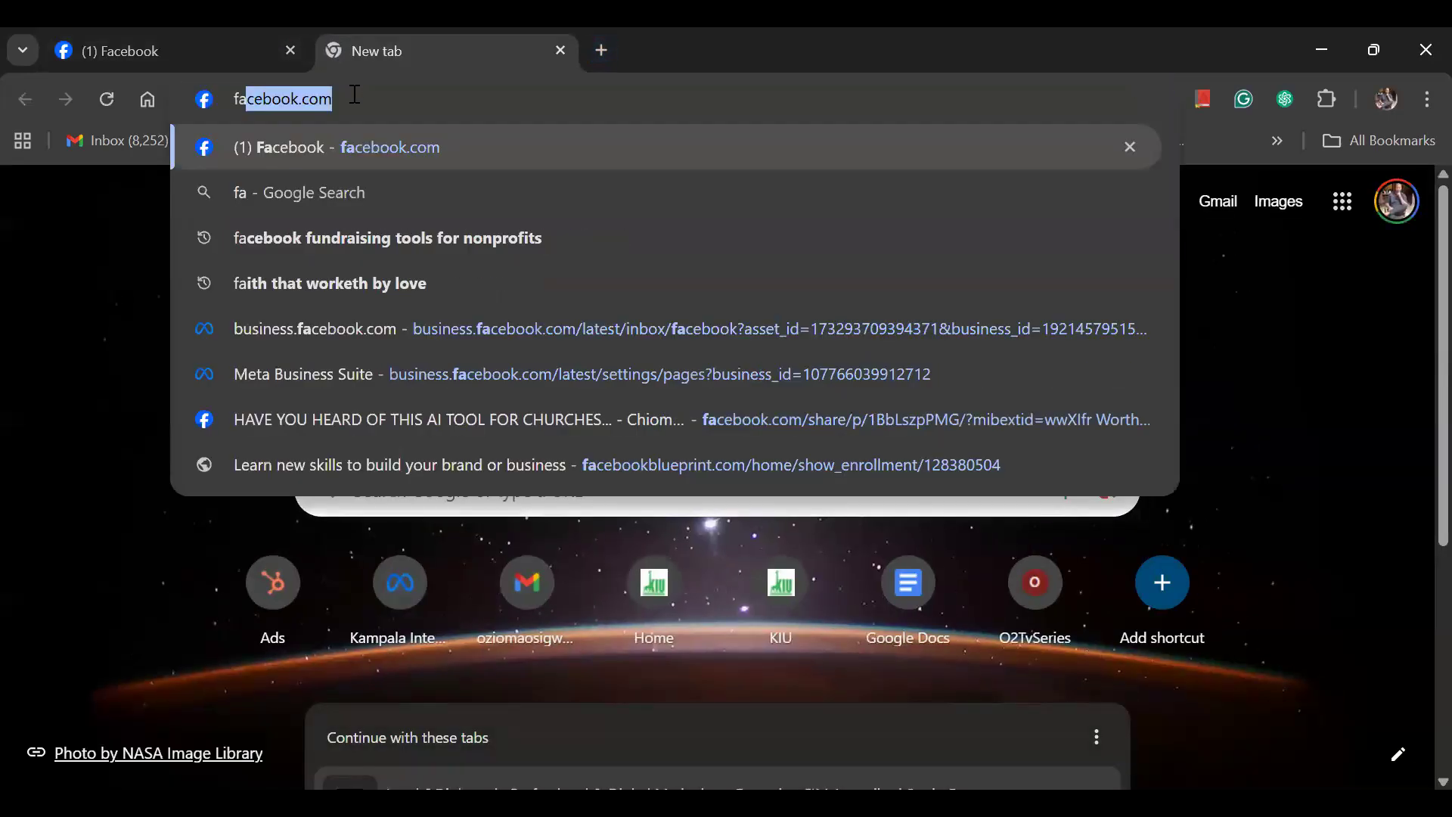
key("Return")
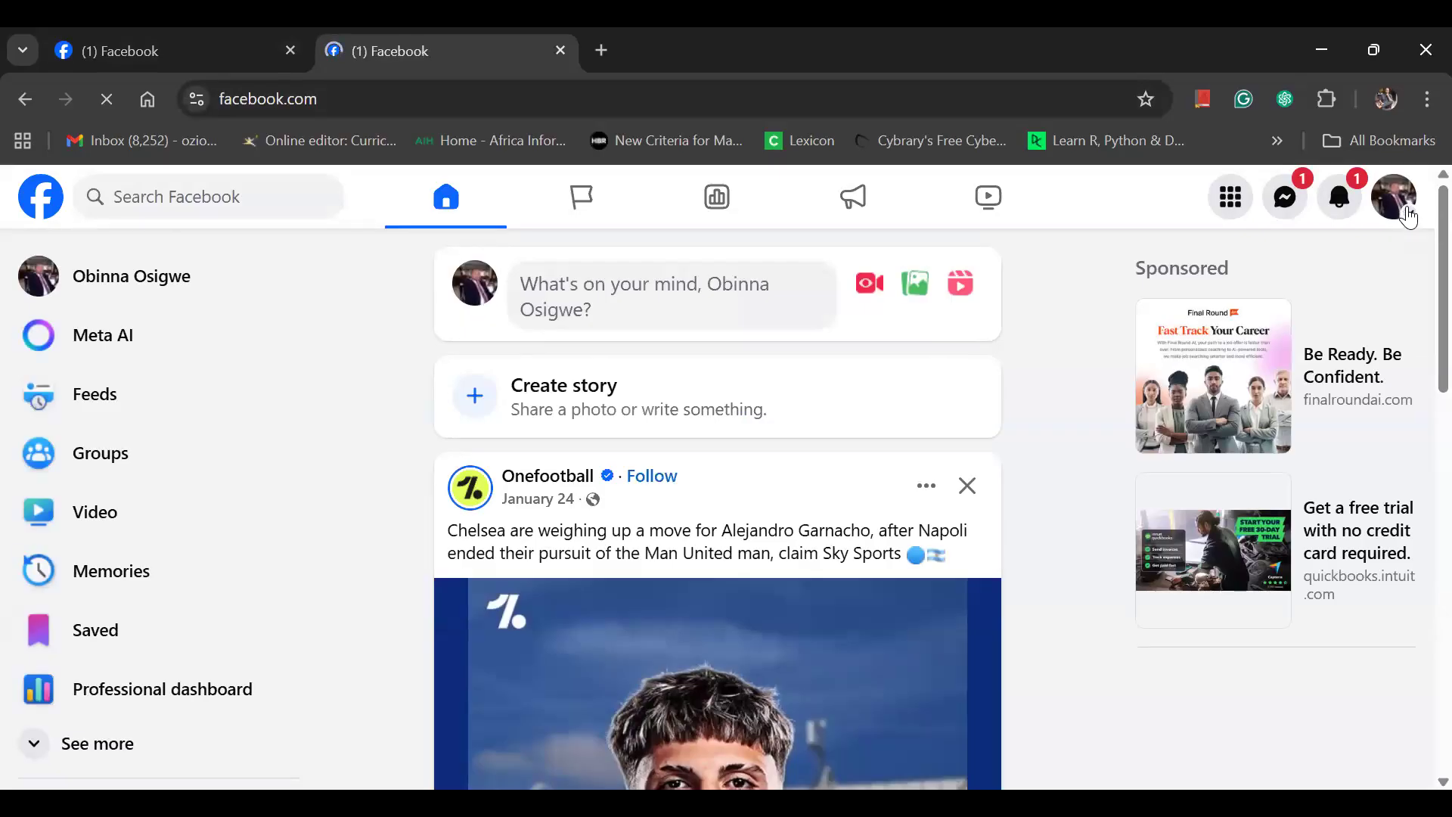
left_click(1406, 220)
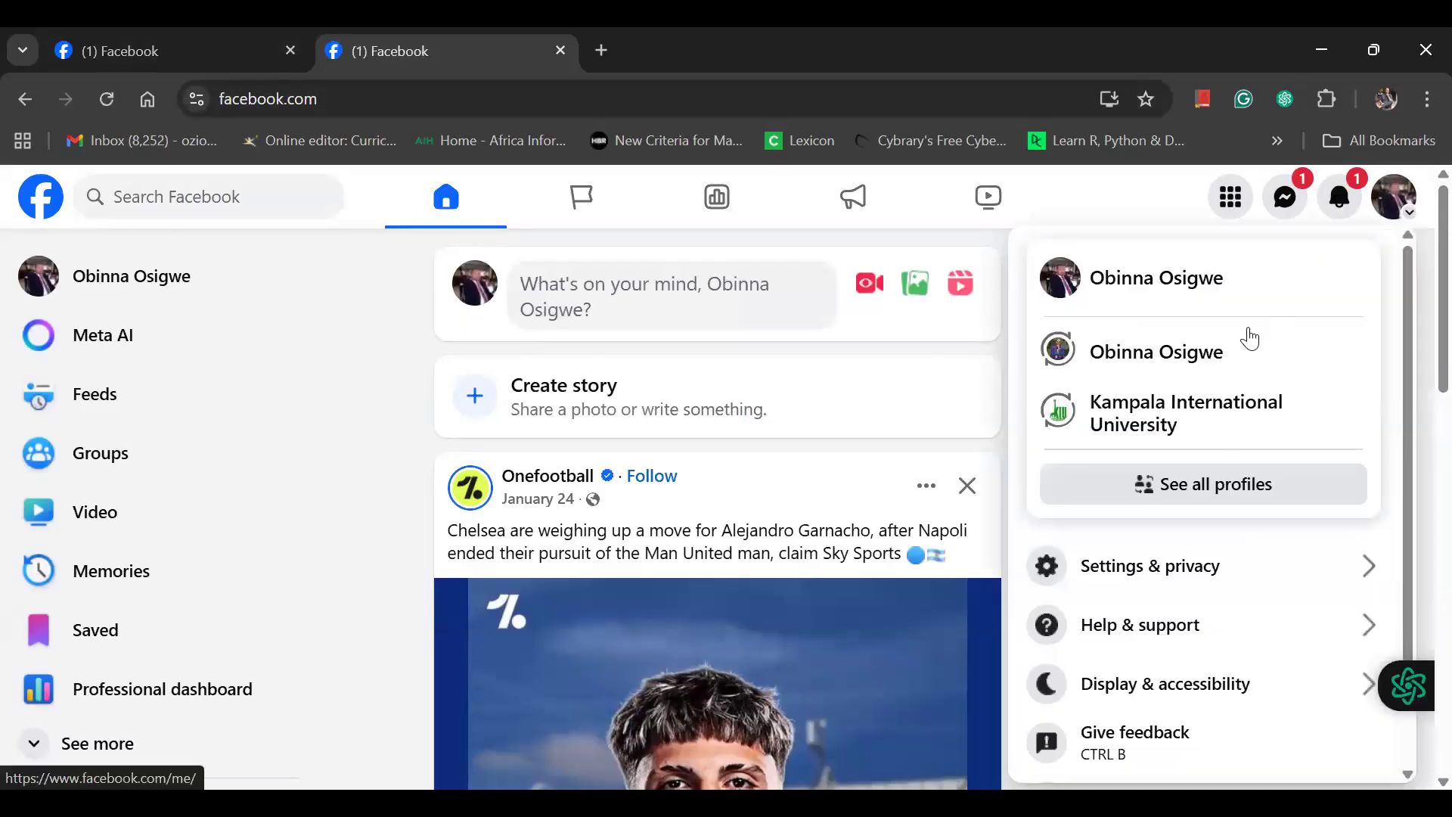
left_click(1228, 341)
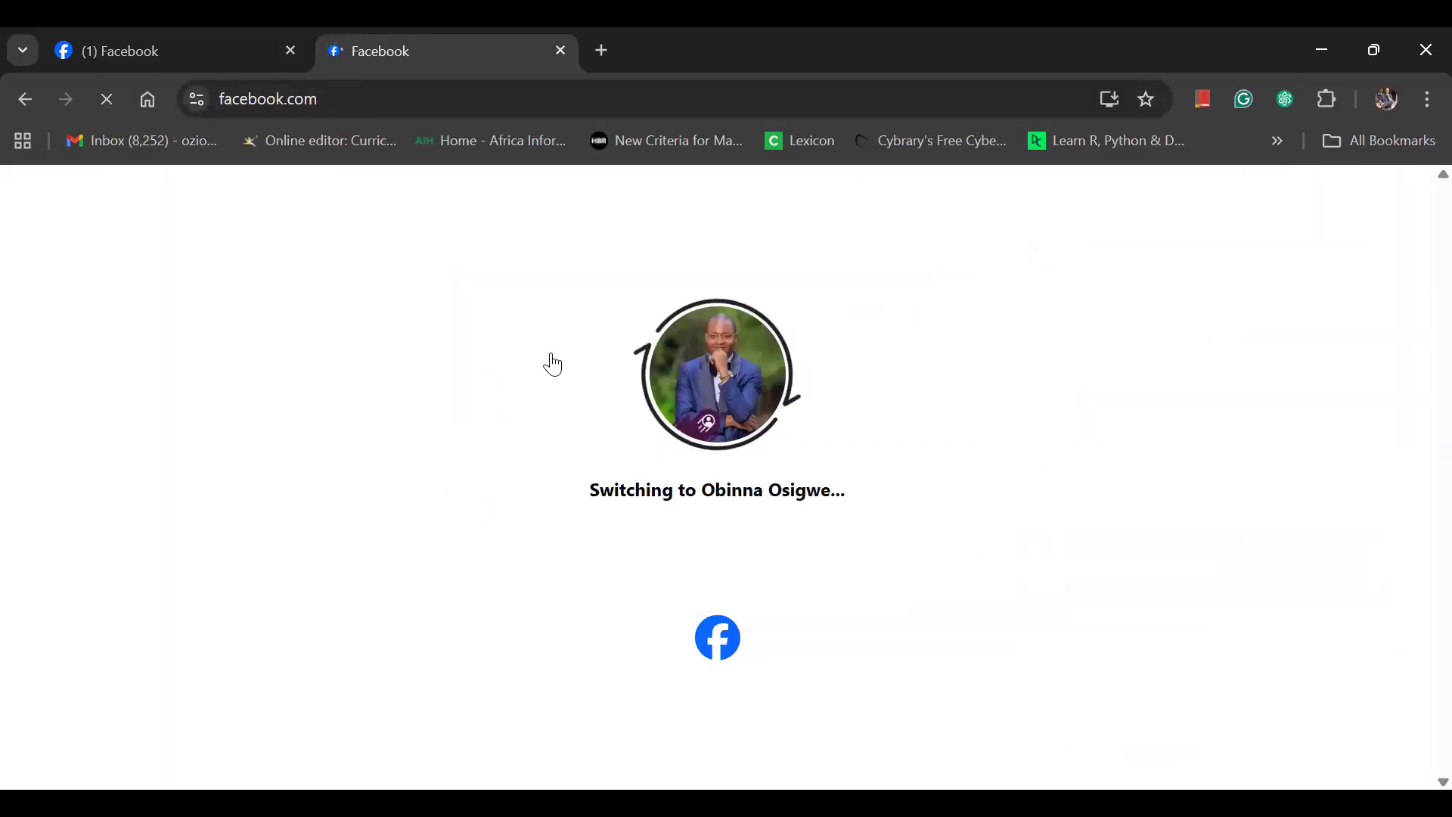
scroll(297, 479, "down", 1)
scroll(298, 479, "down", 3)
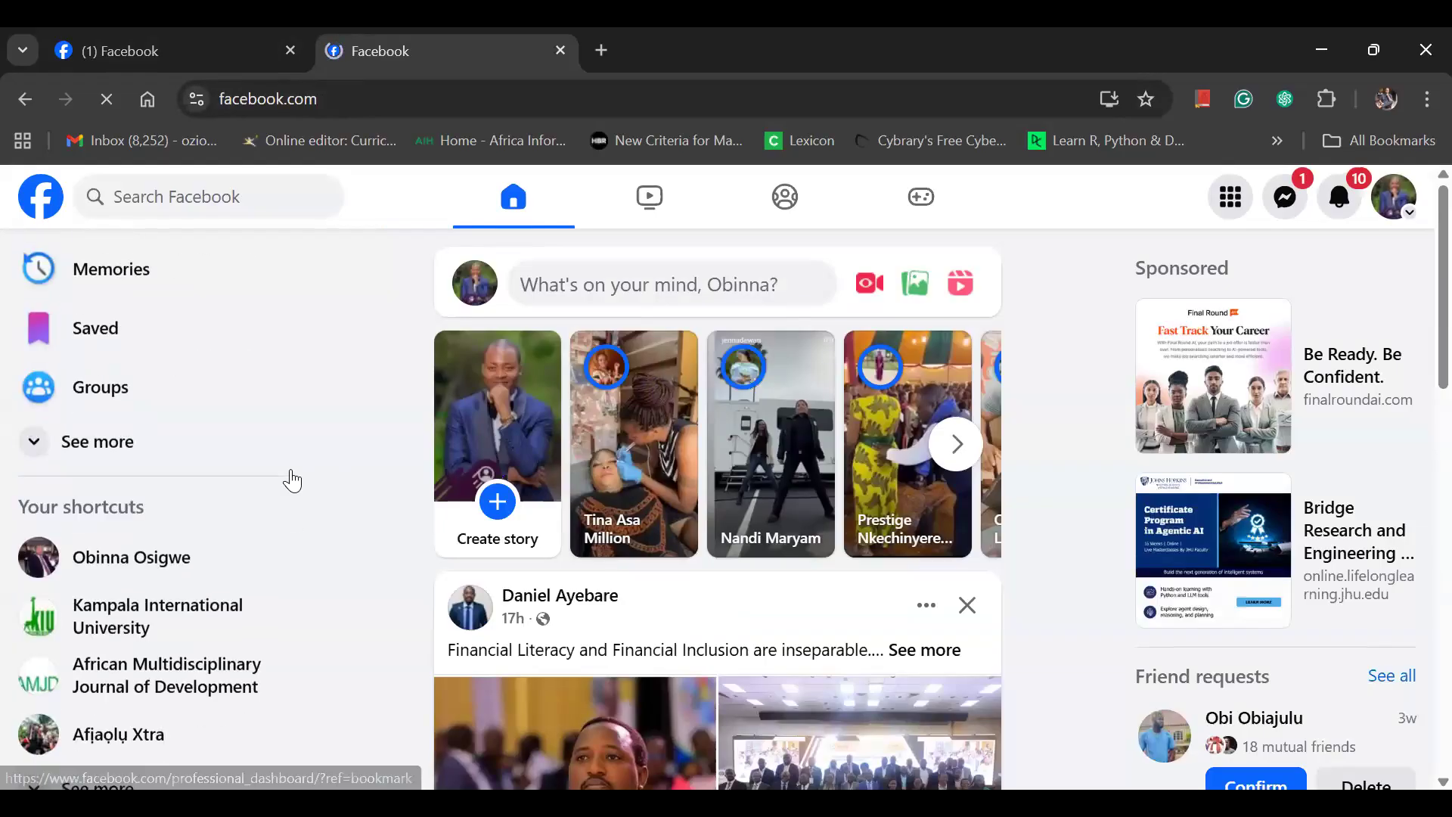
scroll(288, 456, "up", 1)
scroll(287, 457, "up", 1)
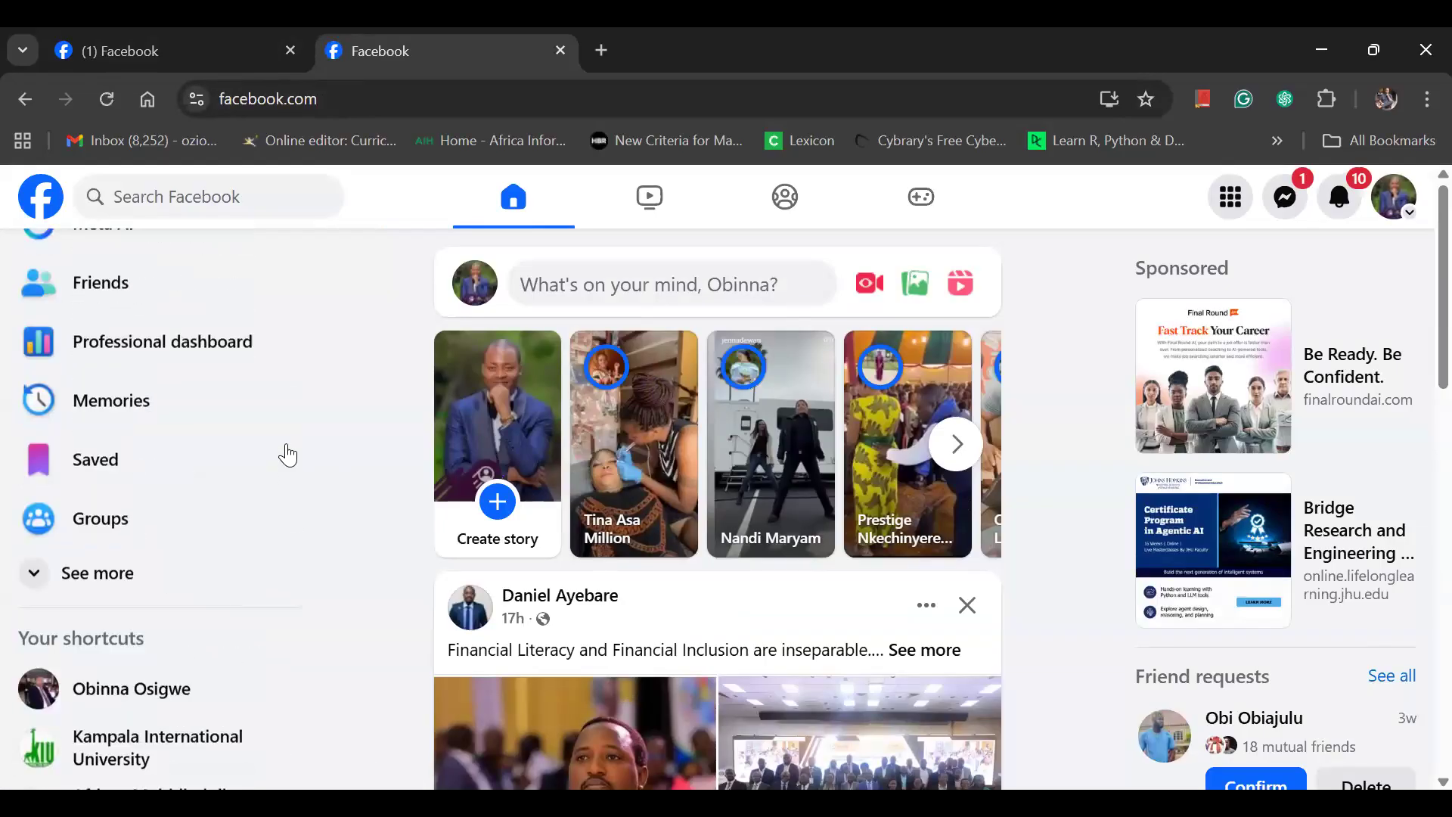
scroll(286, 451, "up", 1)
scroll(287, 450, "down", 3)
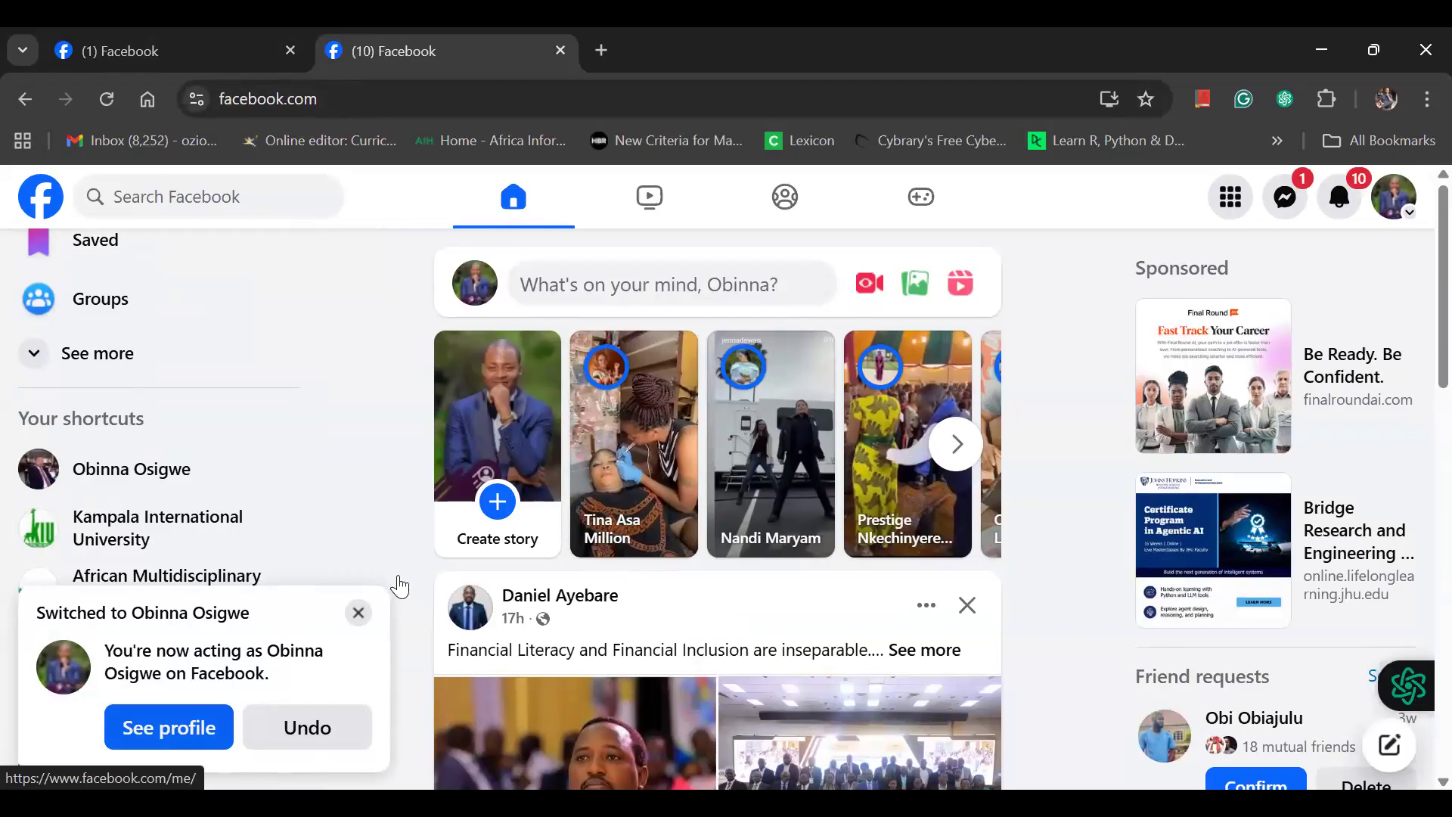
Step: Switch back to the Page, open its management view, and scroll to More tools
left_click(1394, 214)
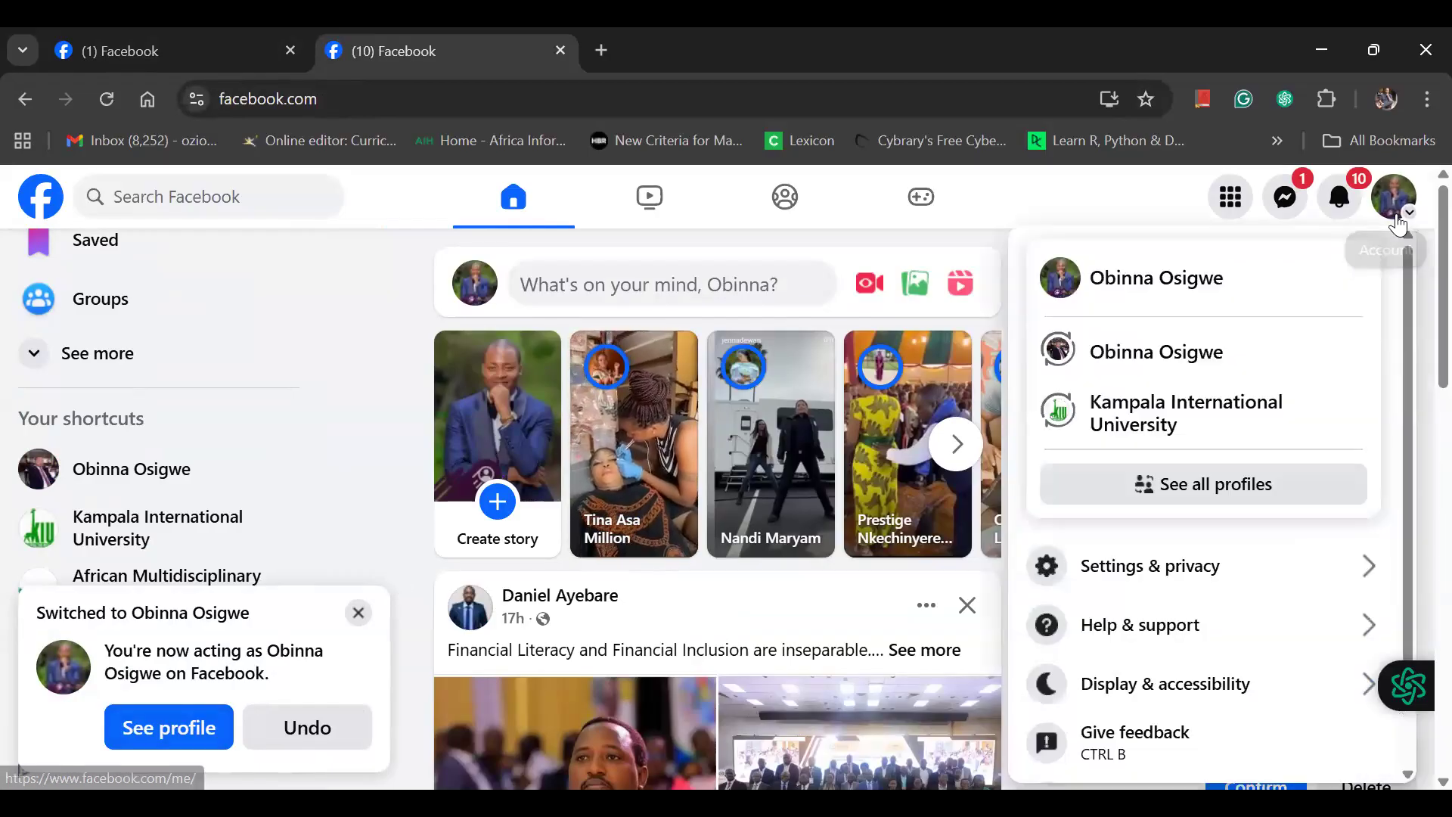
left_click(1223, 367)
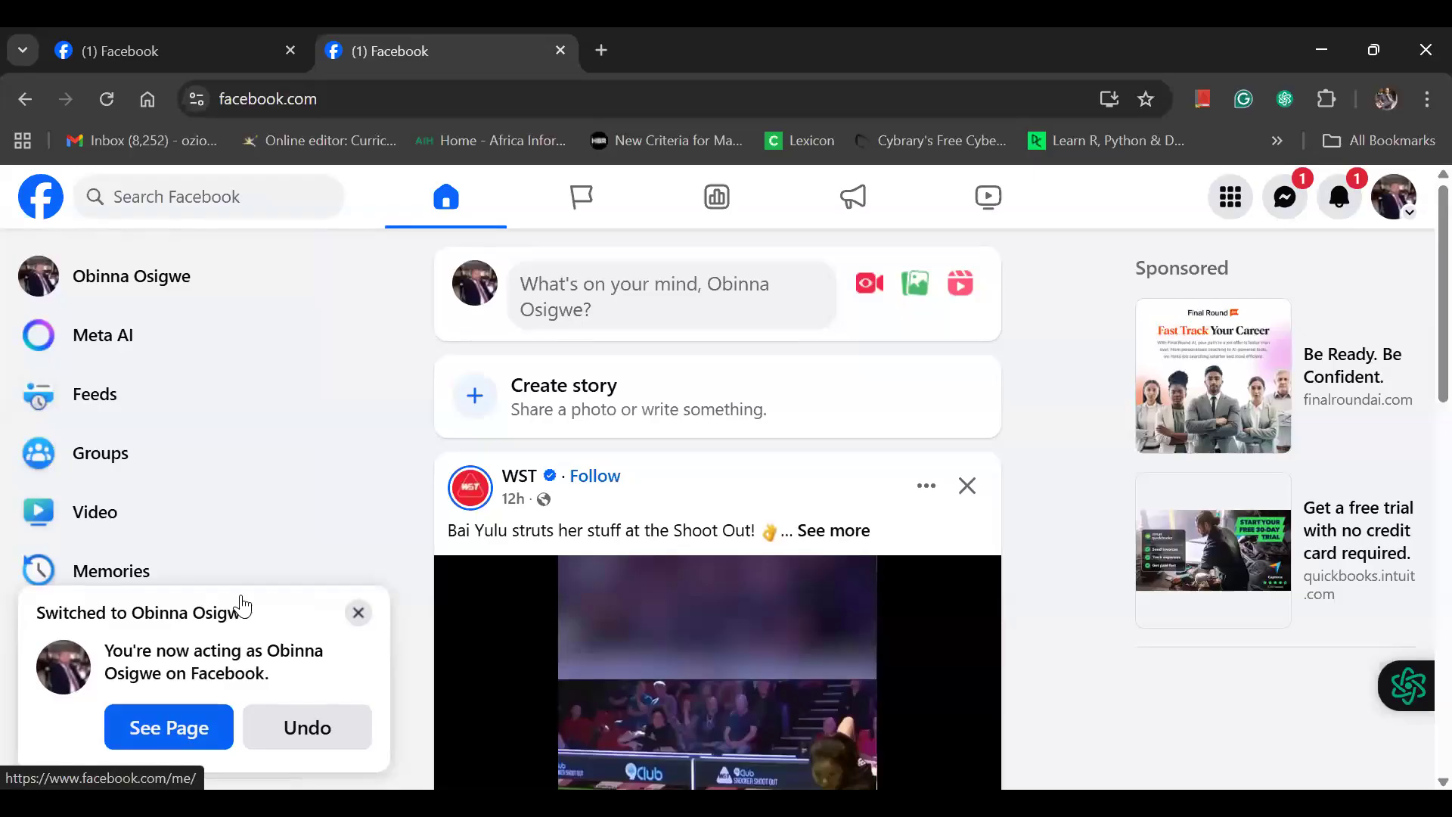
left_click(242, 605)
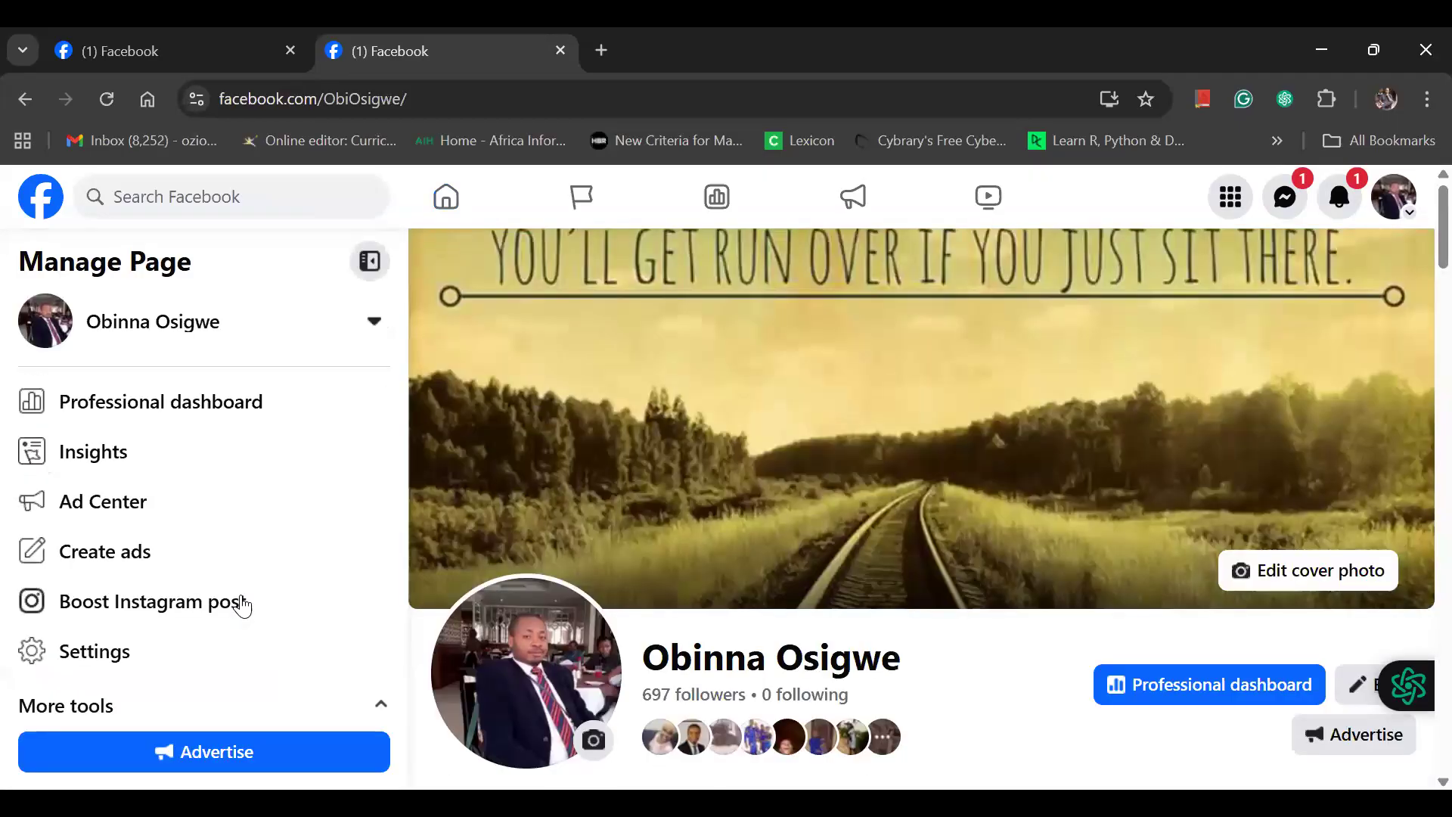
scroll(328, 518, "down", 2)
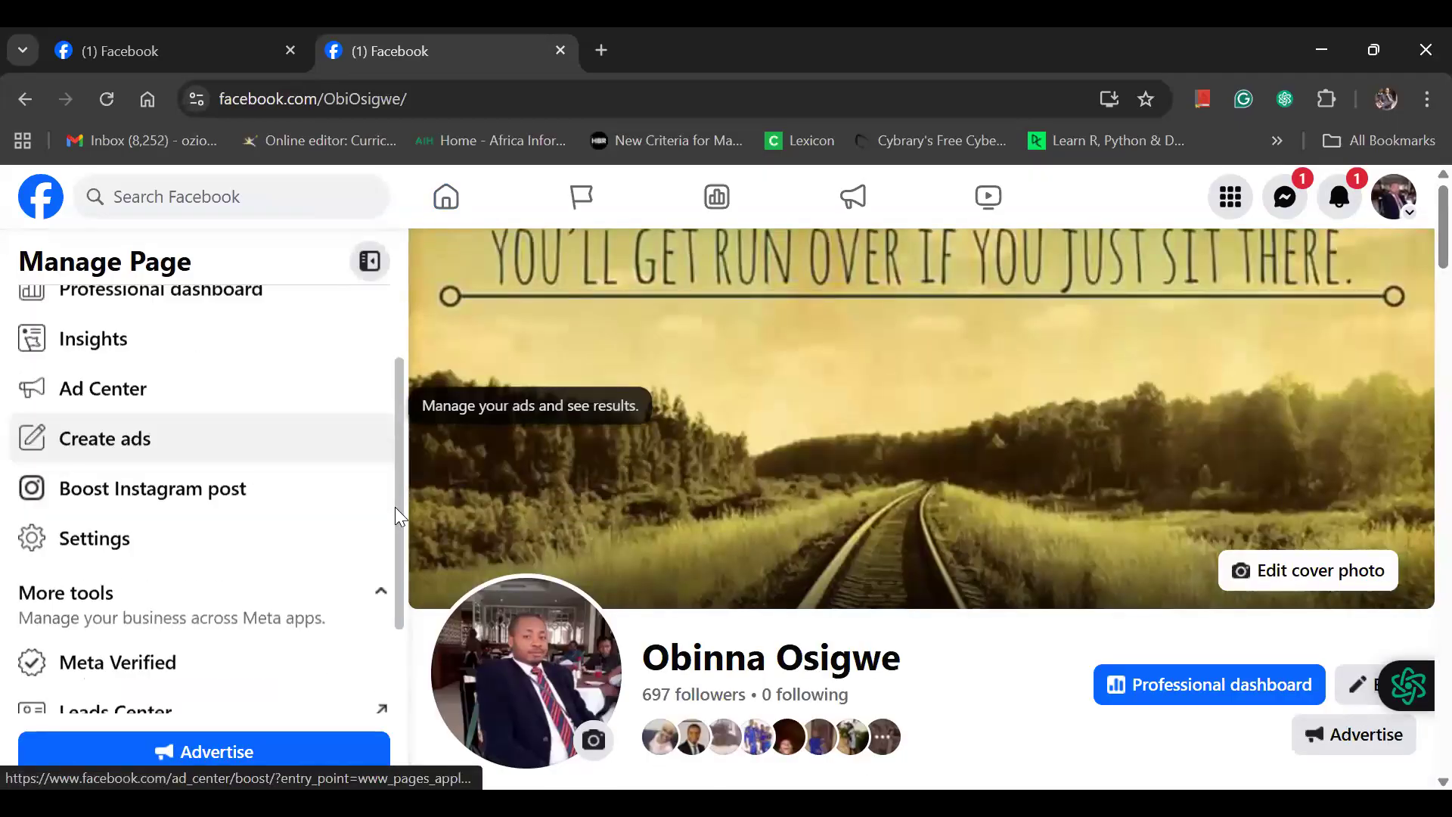
scroll(395, 509, "down", 2)
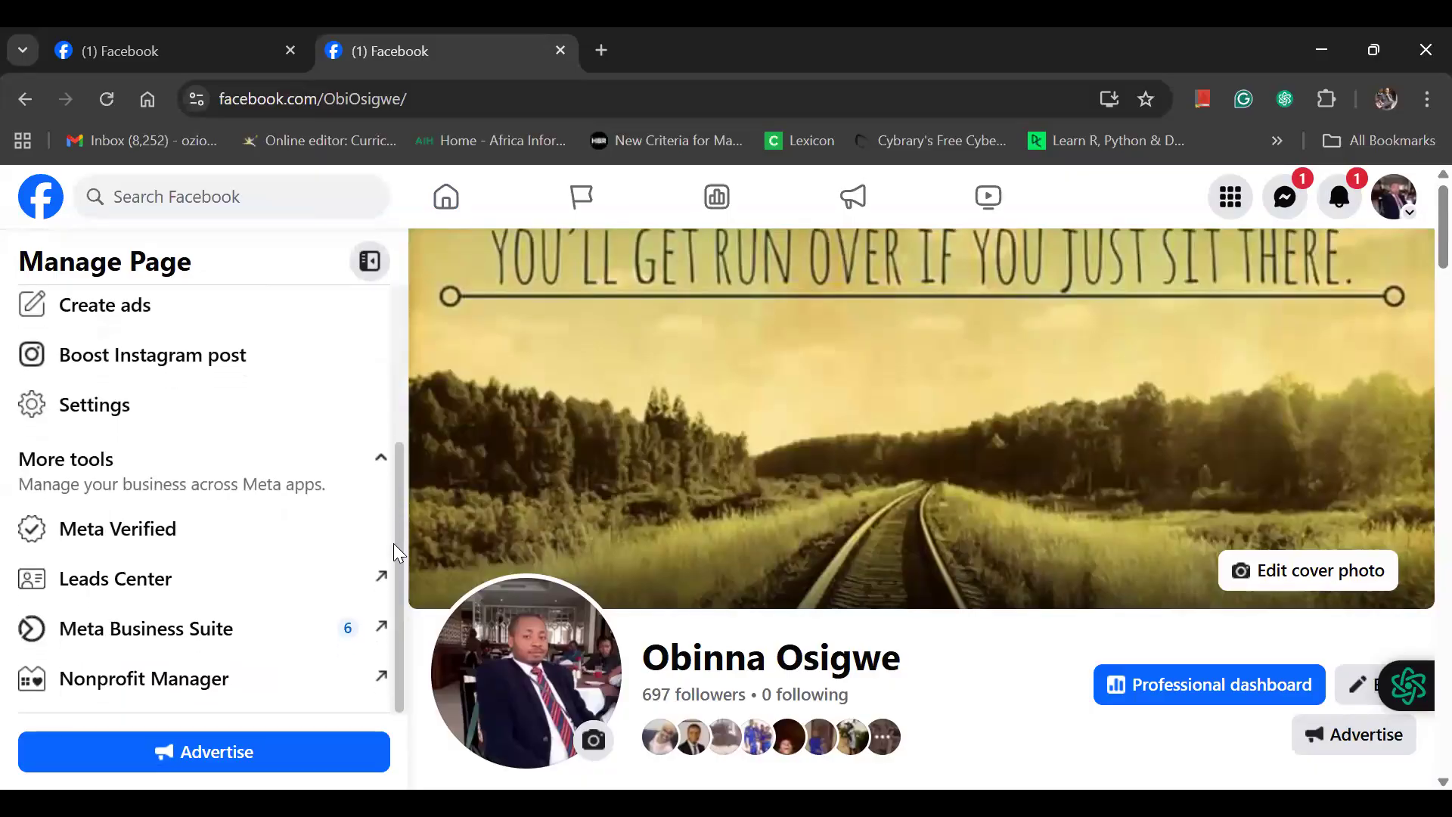
Step: Open Meta Business Suite for the Page and look over its Home page
left_click(332, 610)
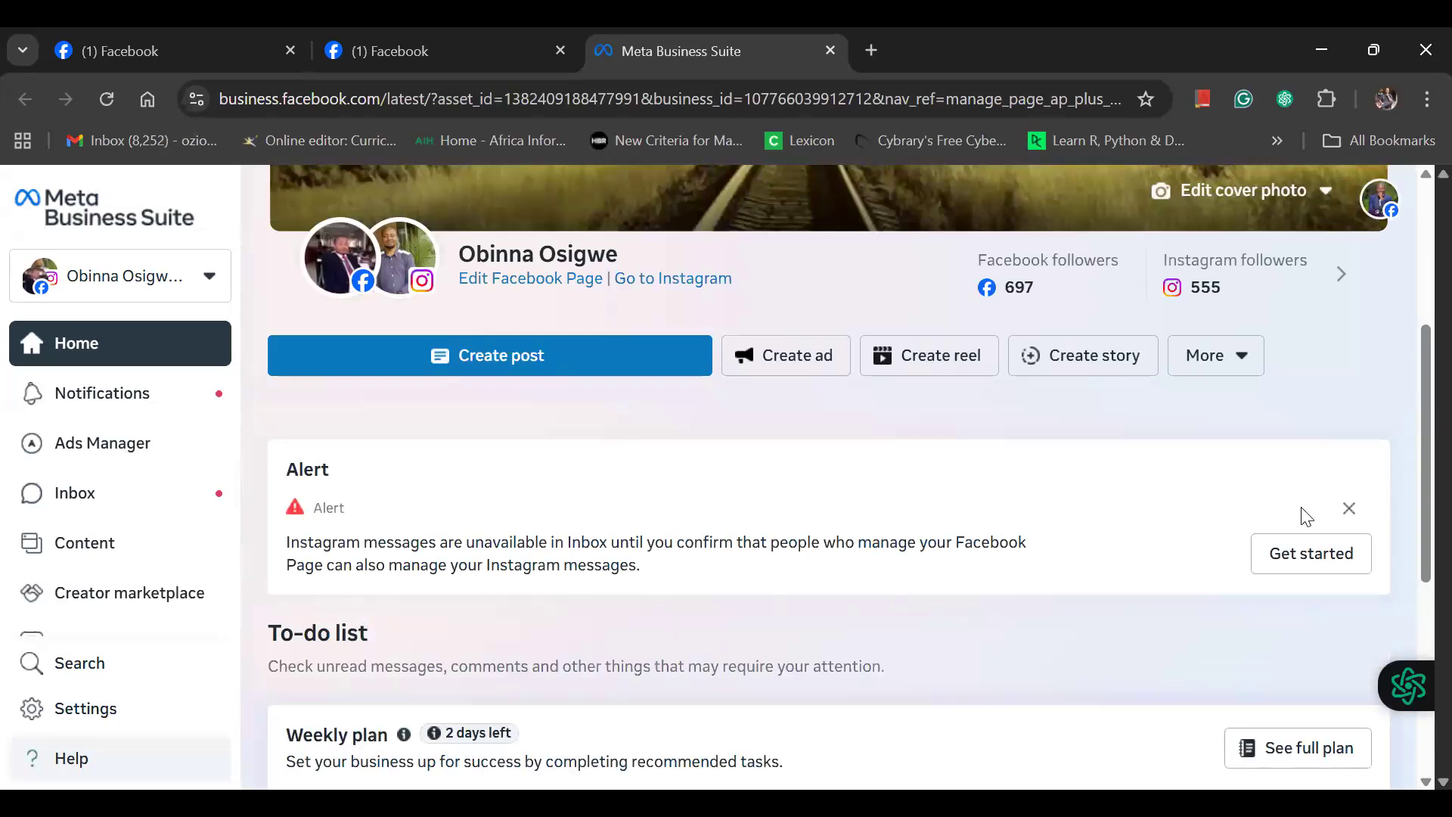
left_click_drag(1421, 412, 1420, 484)
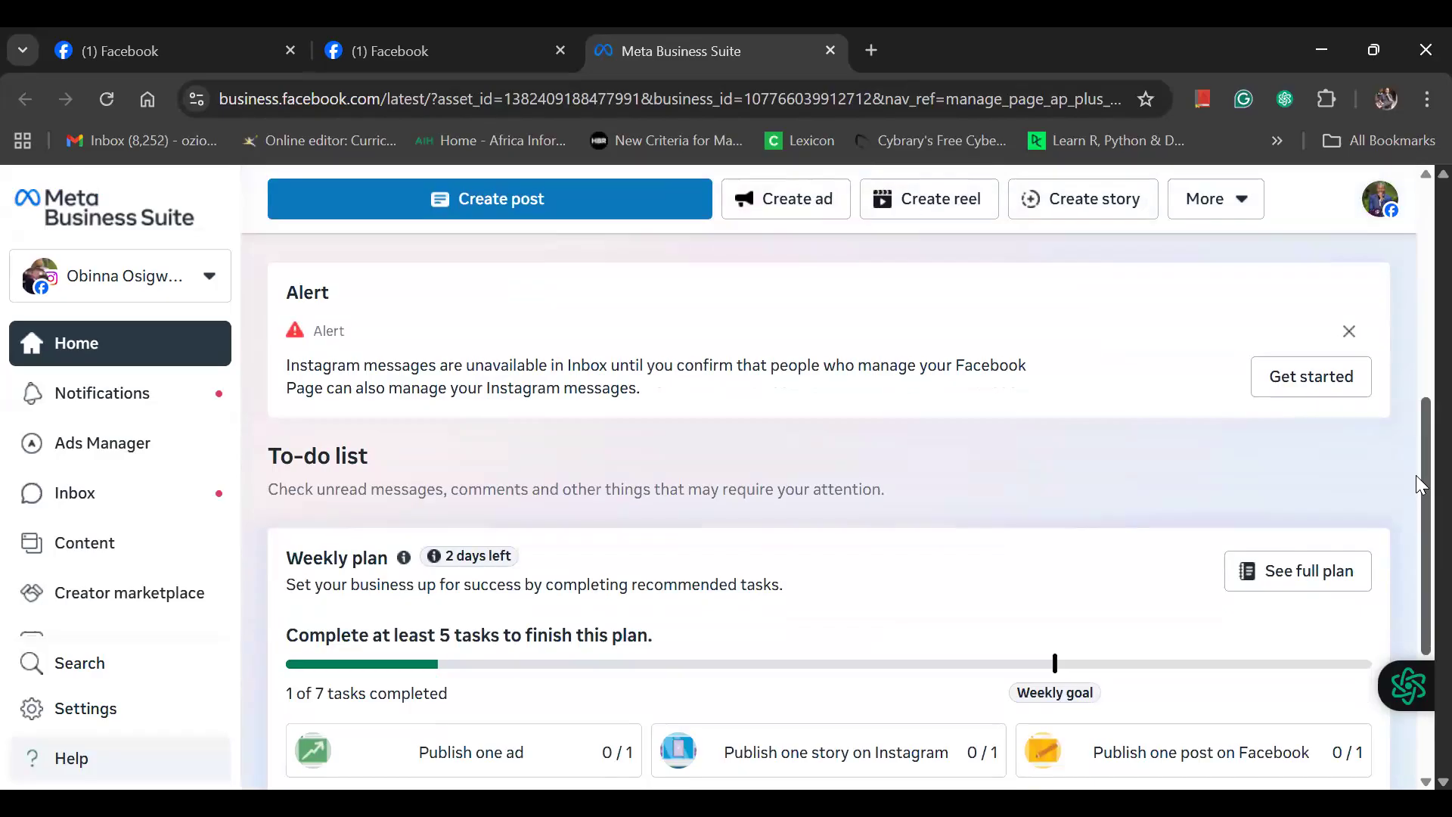
left_click_drag(1416, 475, 1415, 499)
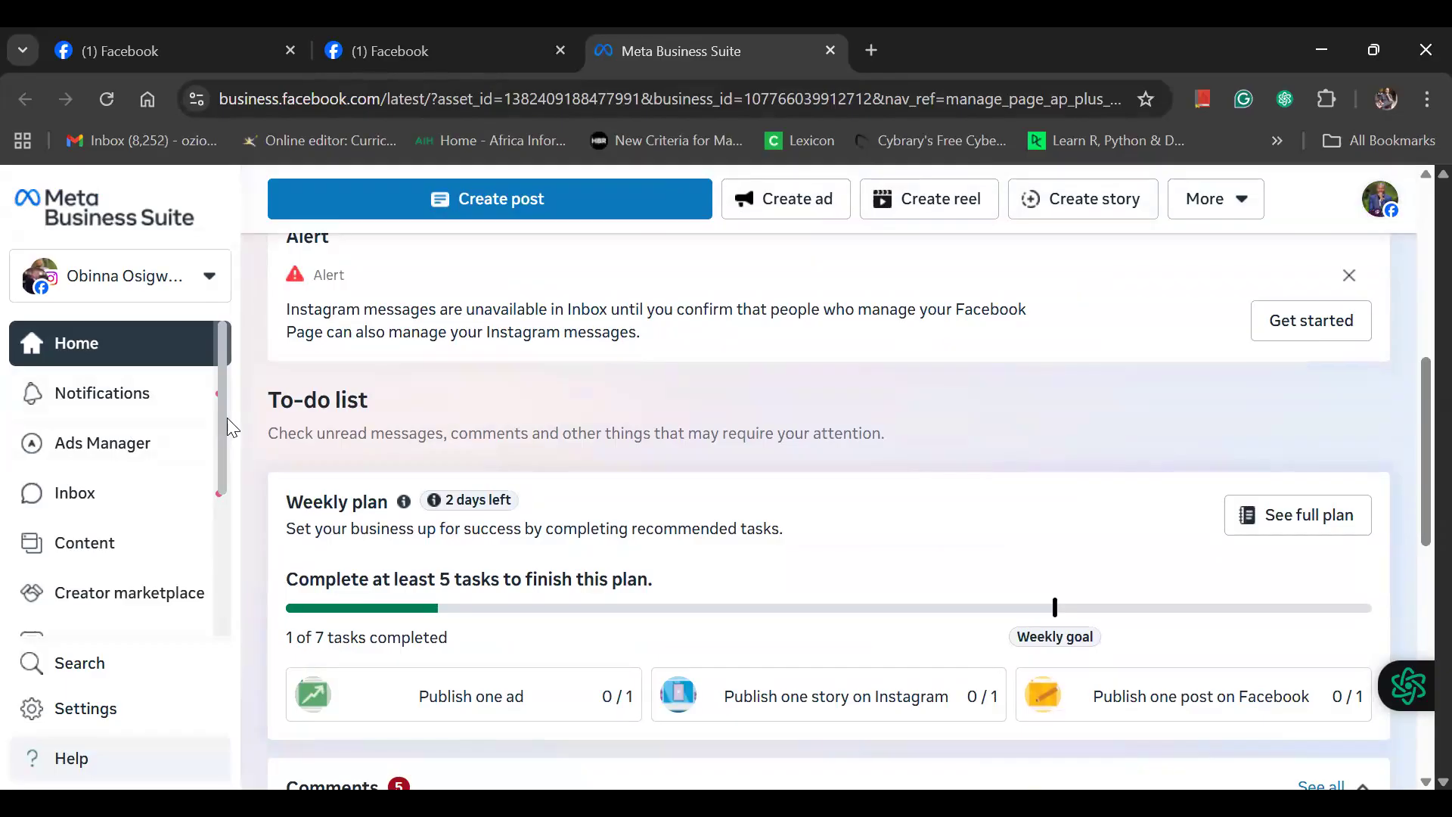
scroll(610, 433, "up", 5)
scroll(620, 436, "up", 1)
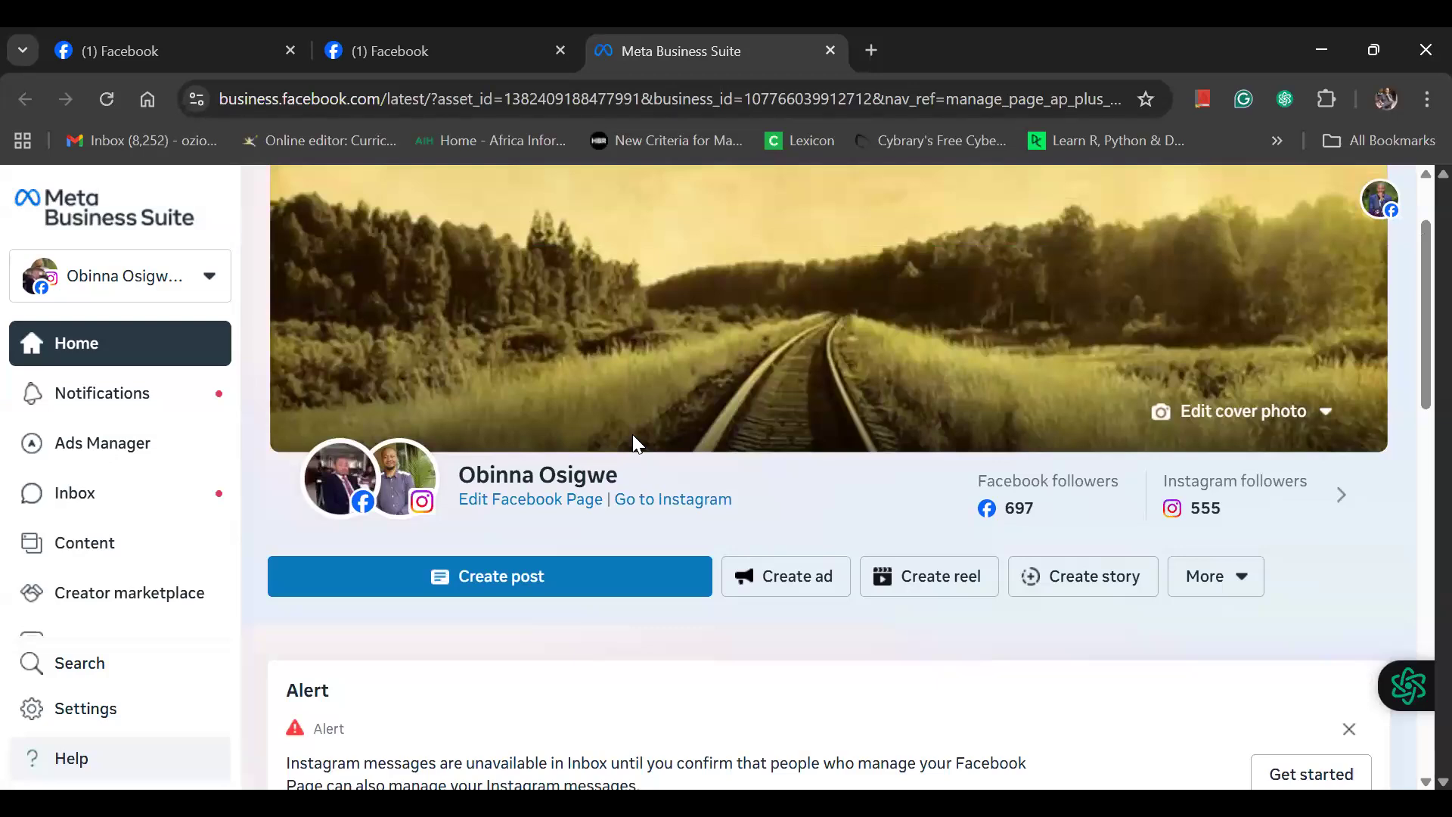
scroll(636, 442, "down", 1)
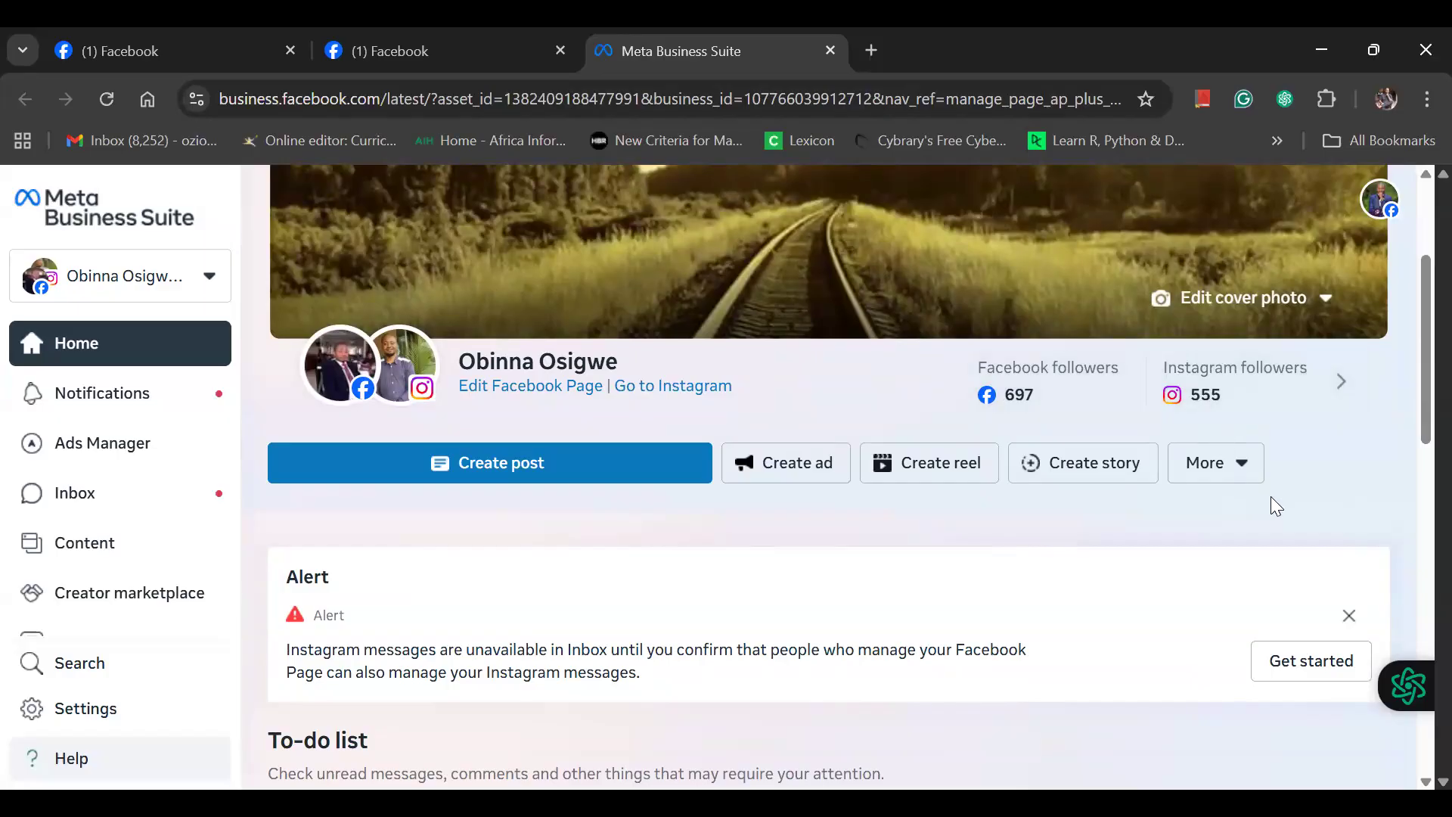
scroll(1271, 496, "down", 5)
scroll(1417, 353, "up", 4)
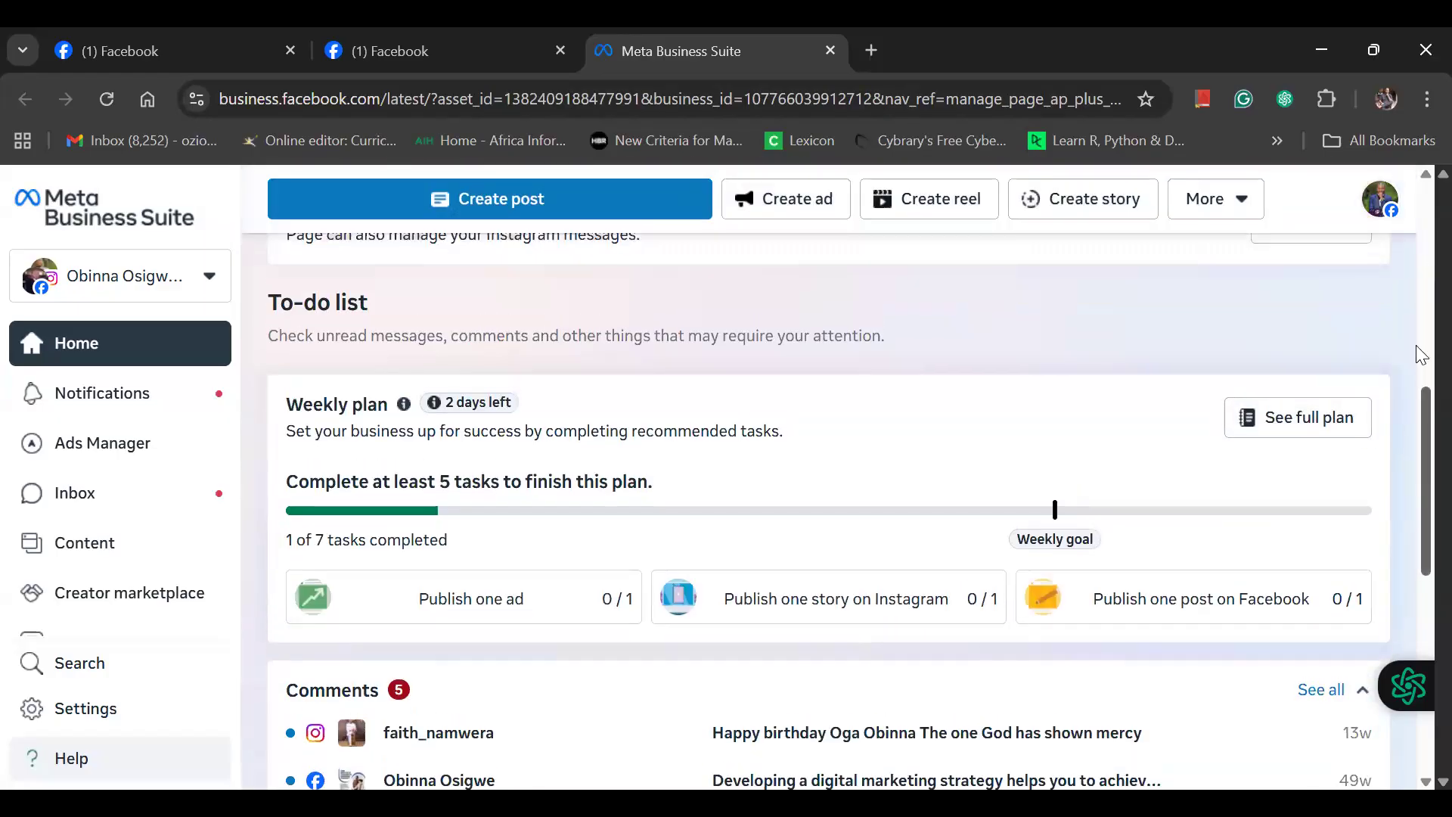
Step: Dismiss the Instagram messages alert and go to the Content section
left_click(1349, 476)
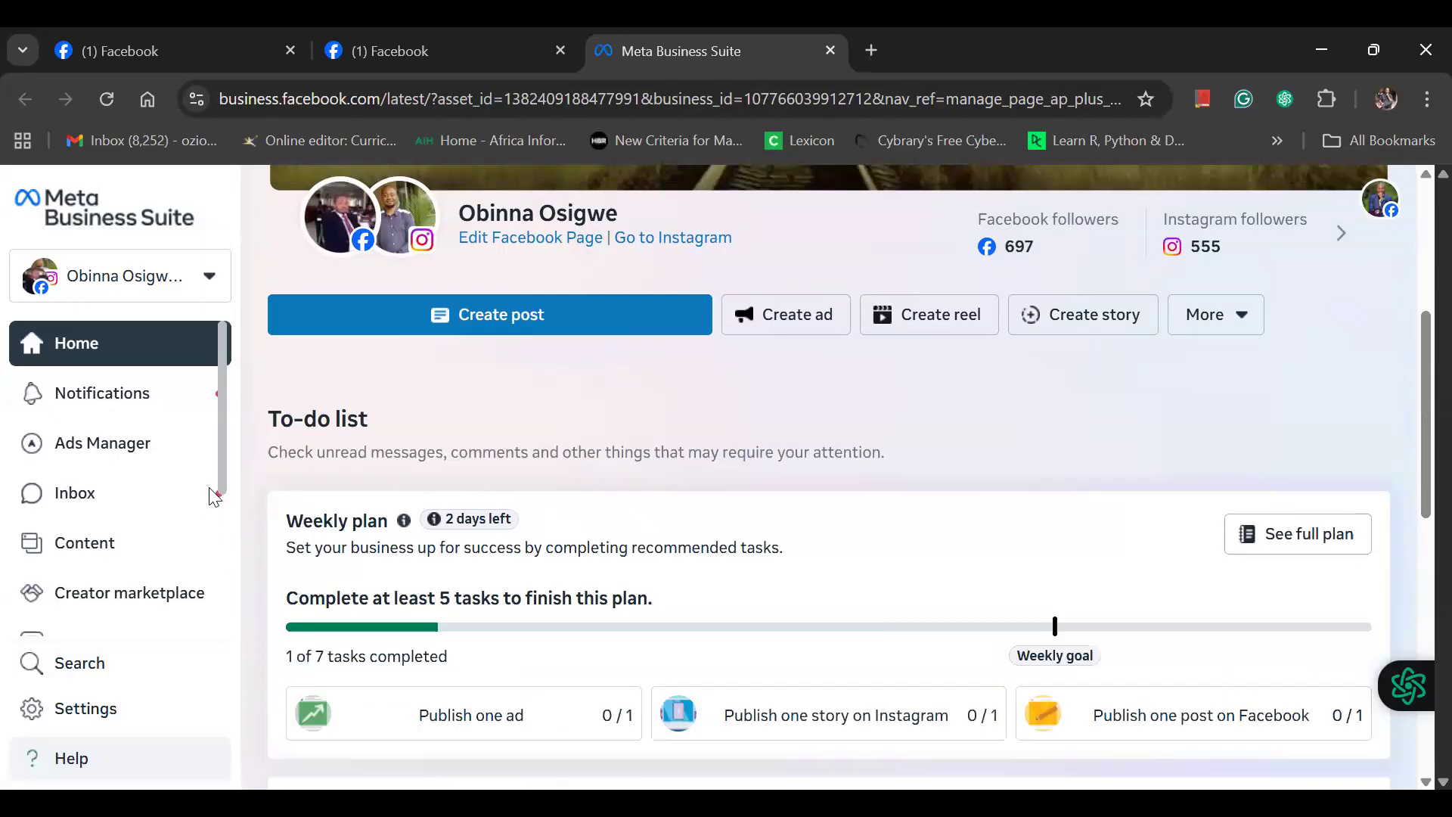
scroll(216, 503, "down", 2)
scroll(220, 503, "down", 1)
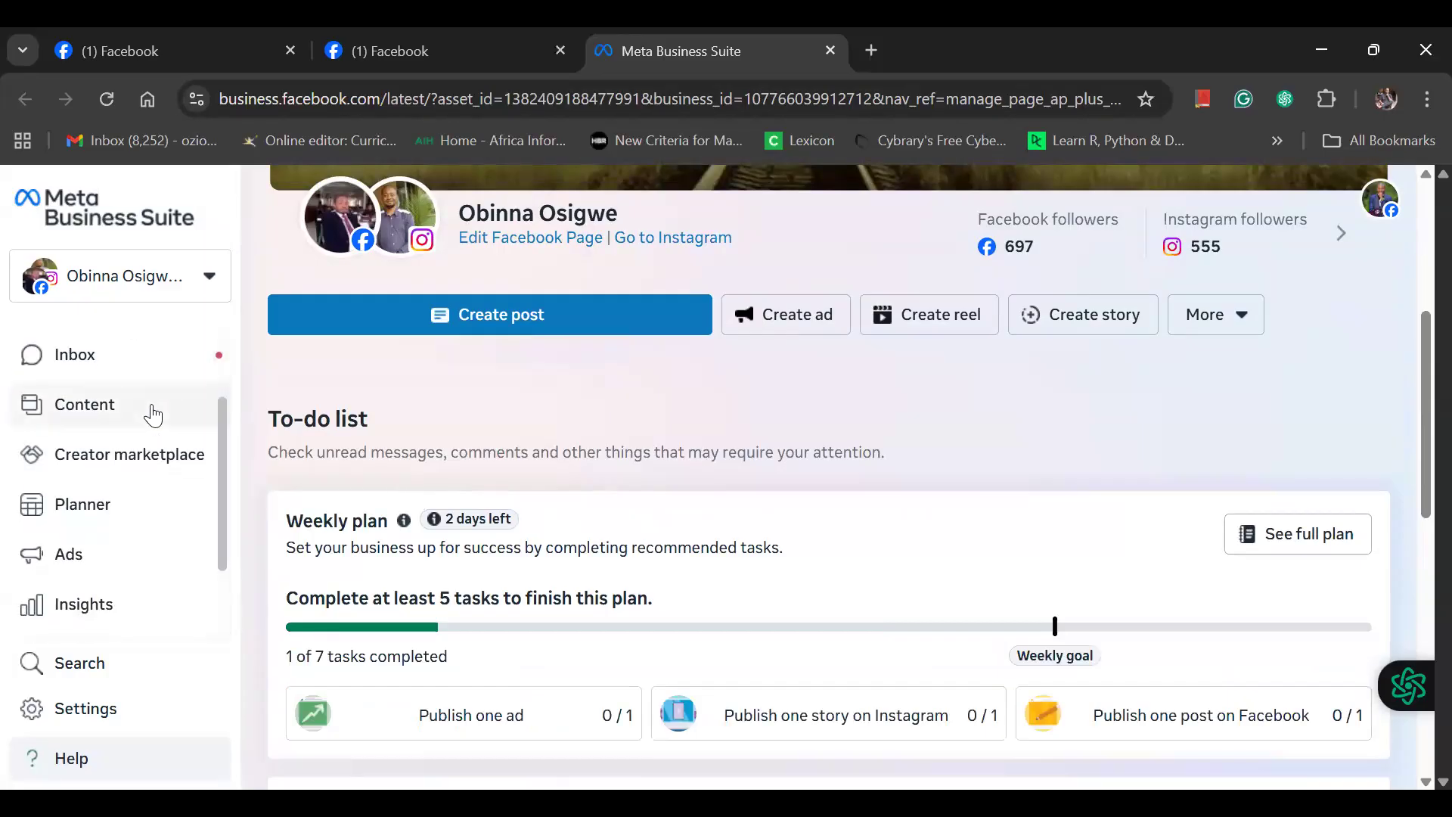
left_click(153, 414)
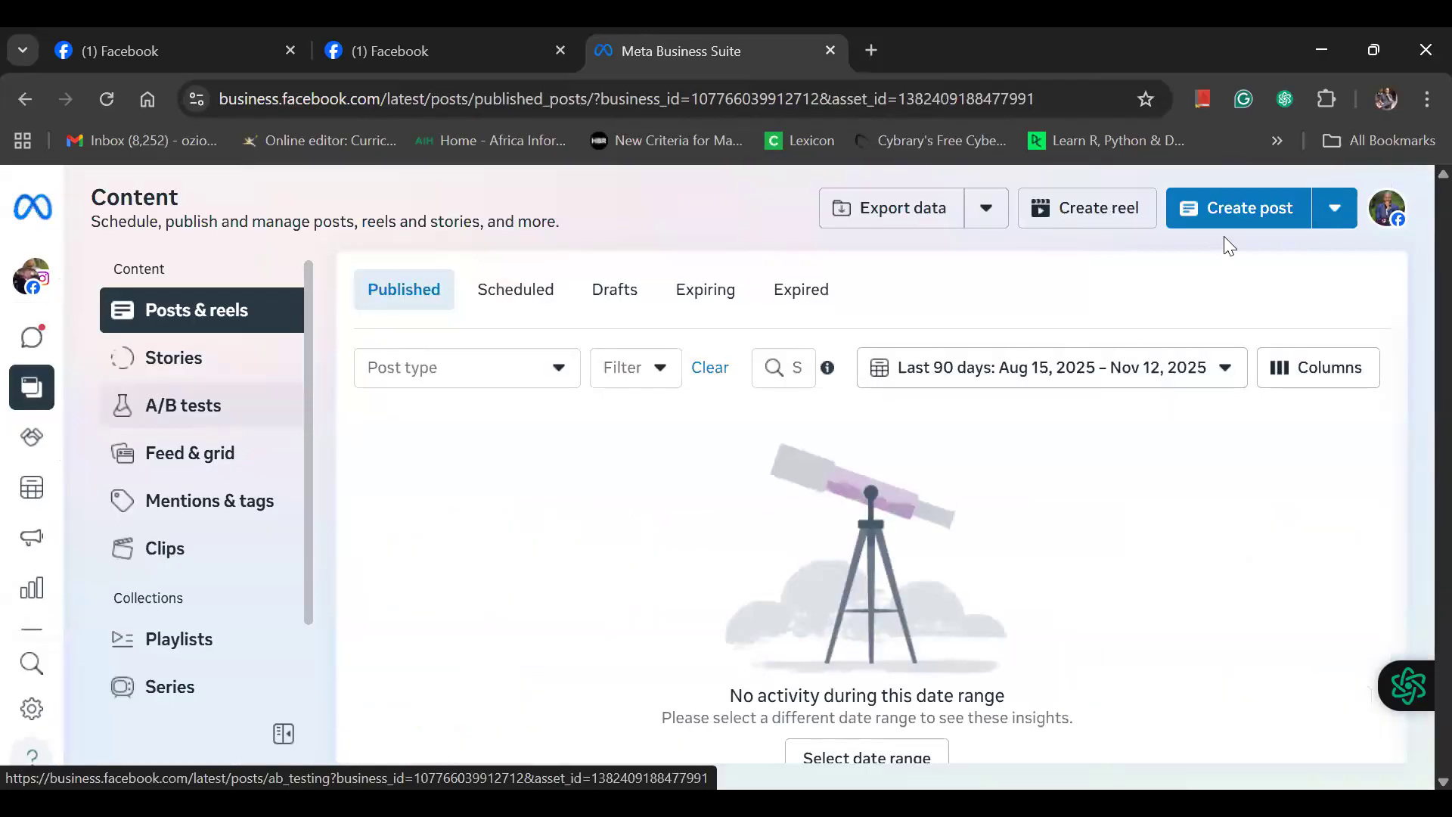
Step: Start a post targeting both the Facebook Page and Instagram, then switch to the Inbox
left_click(1242, 225)
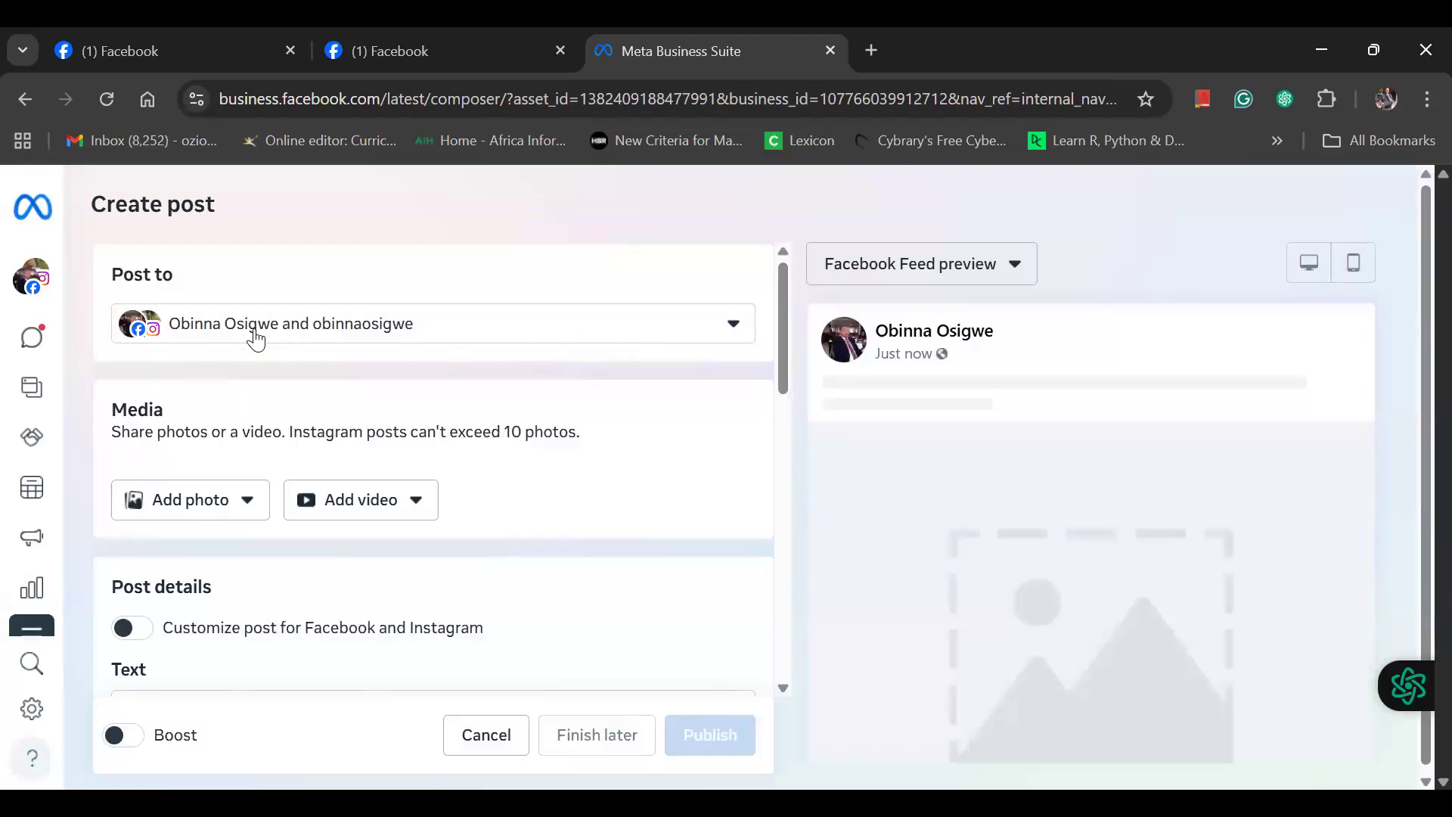
left_click(529, 334)
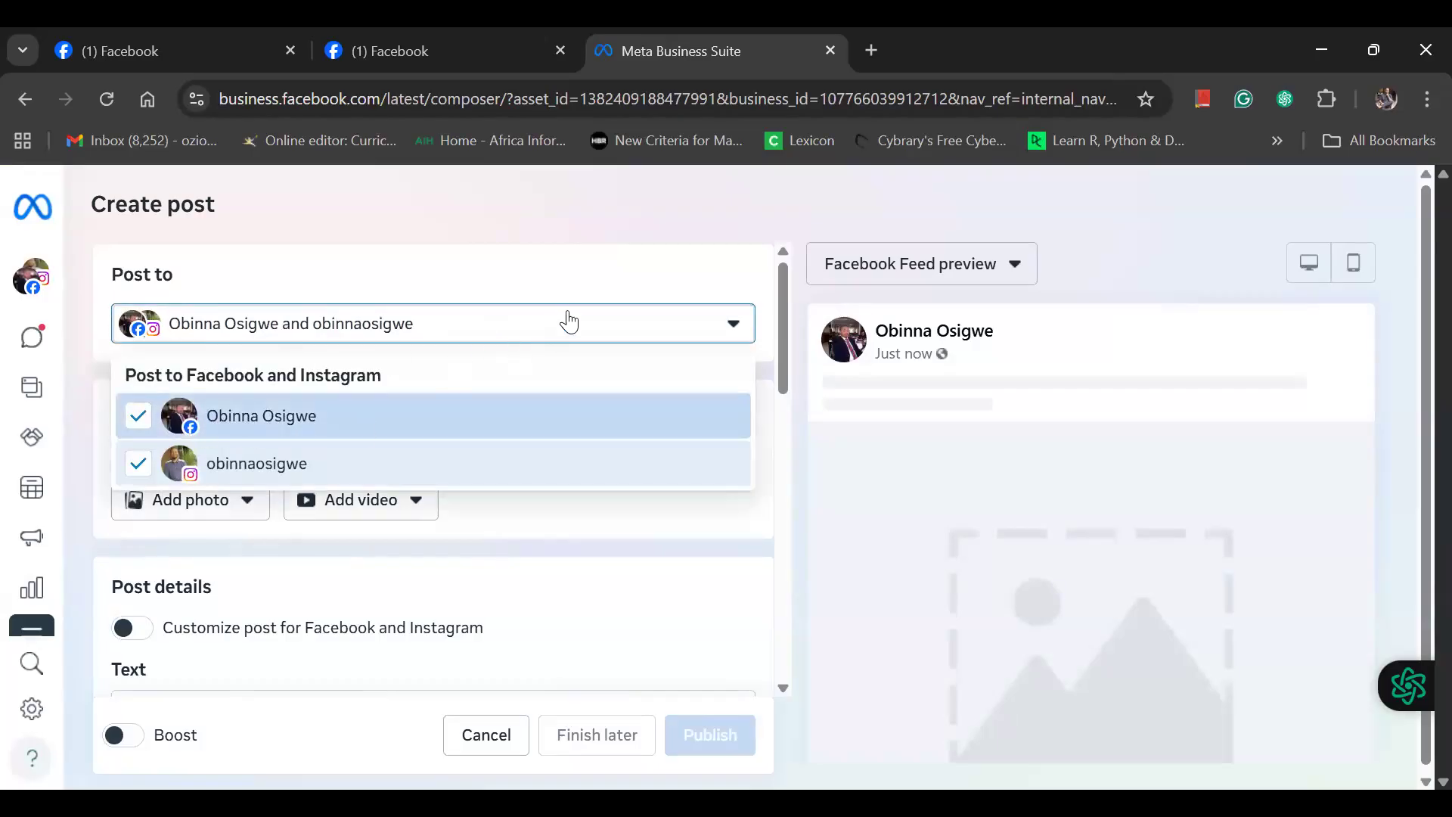
left_click(591, 257)
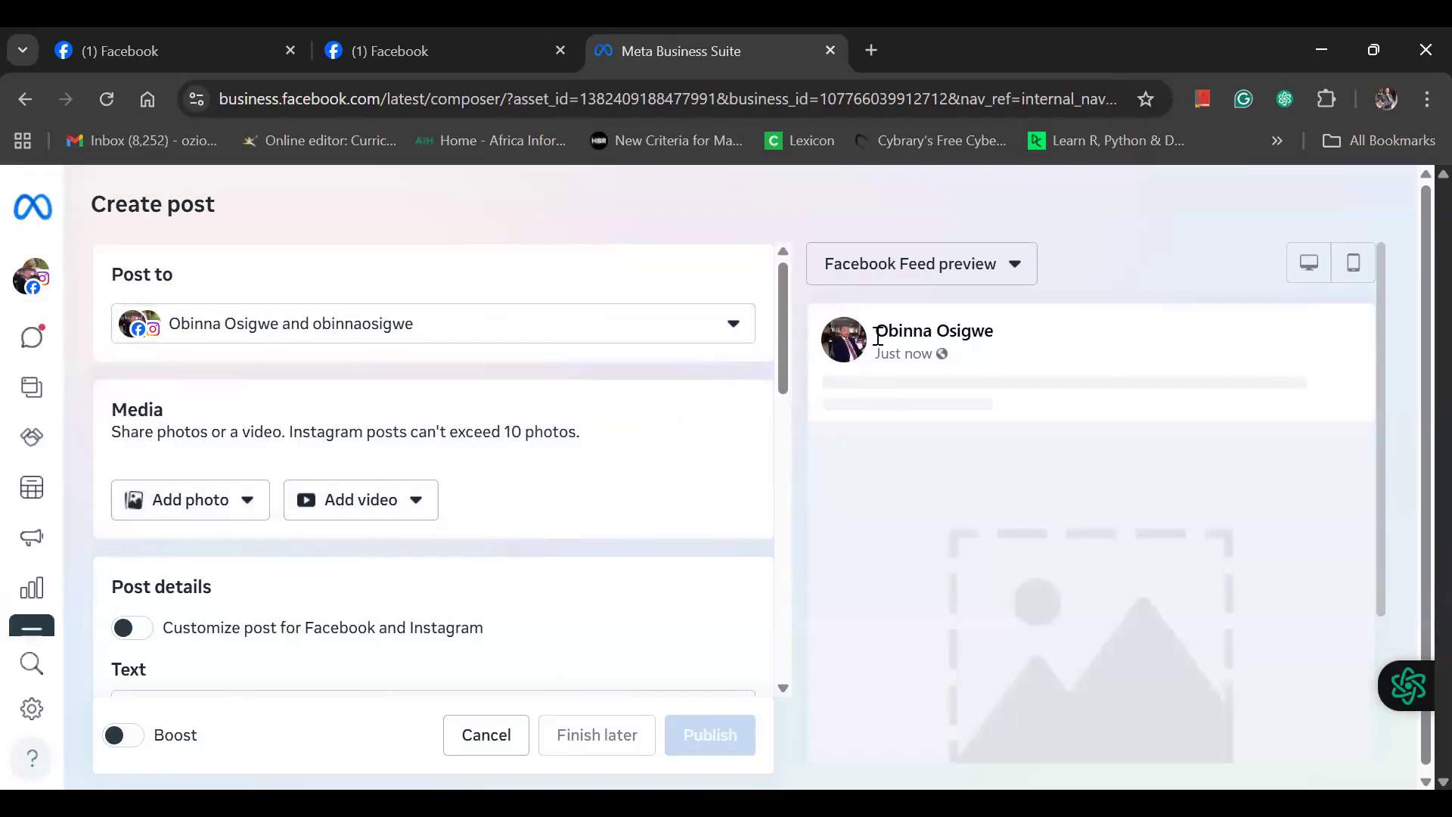
scroll(783, 363, "down", 2)
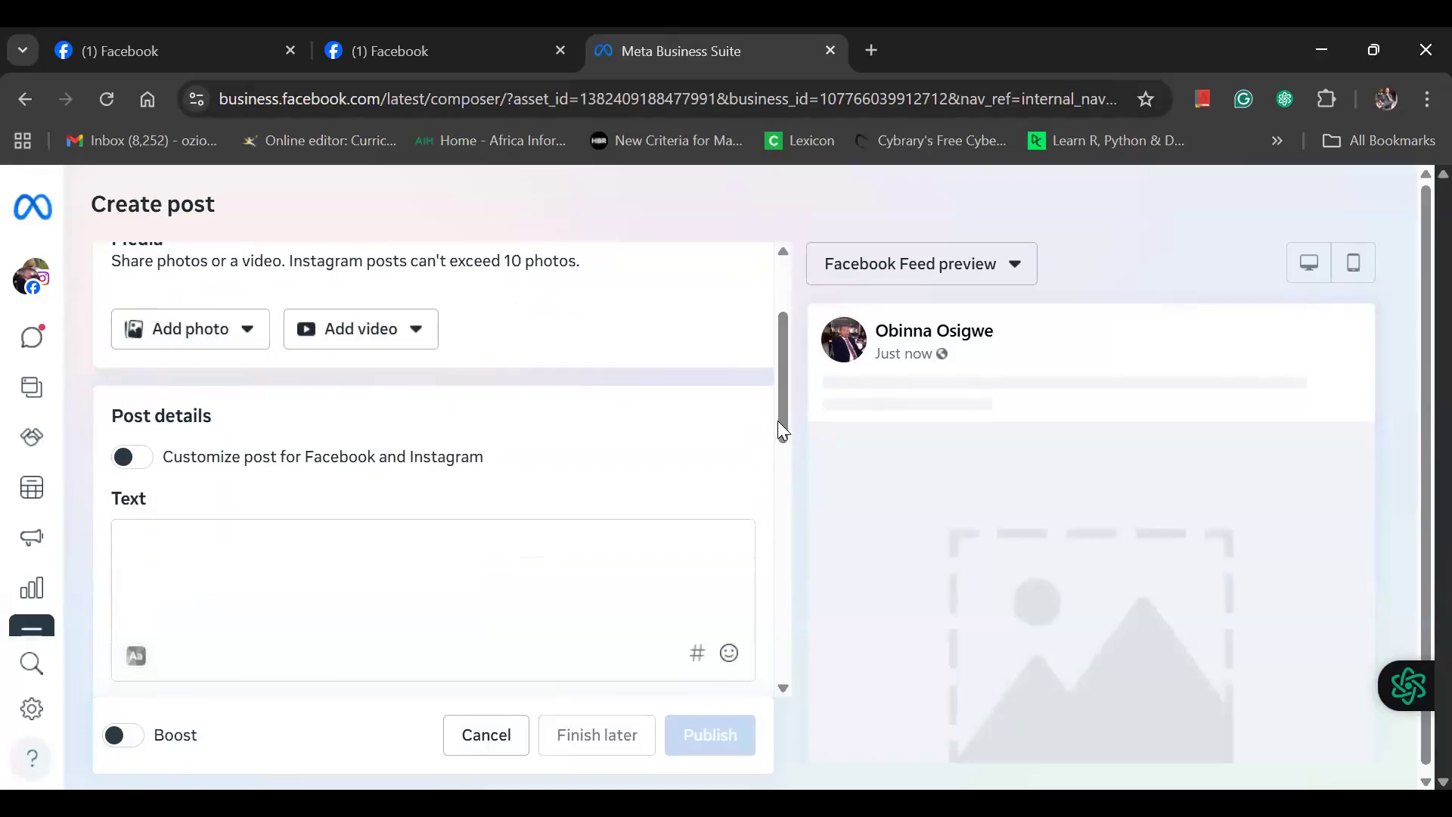
scroll(786, 454, "down", 2)
left_click(651, 425)
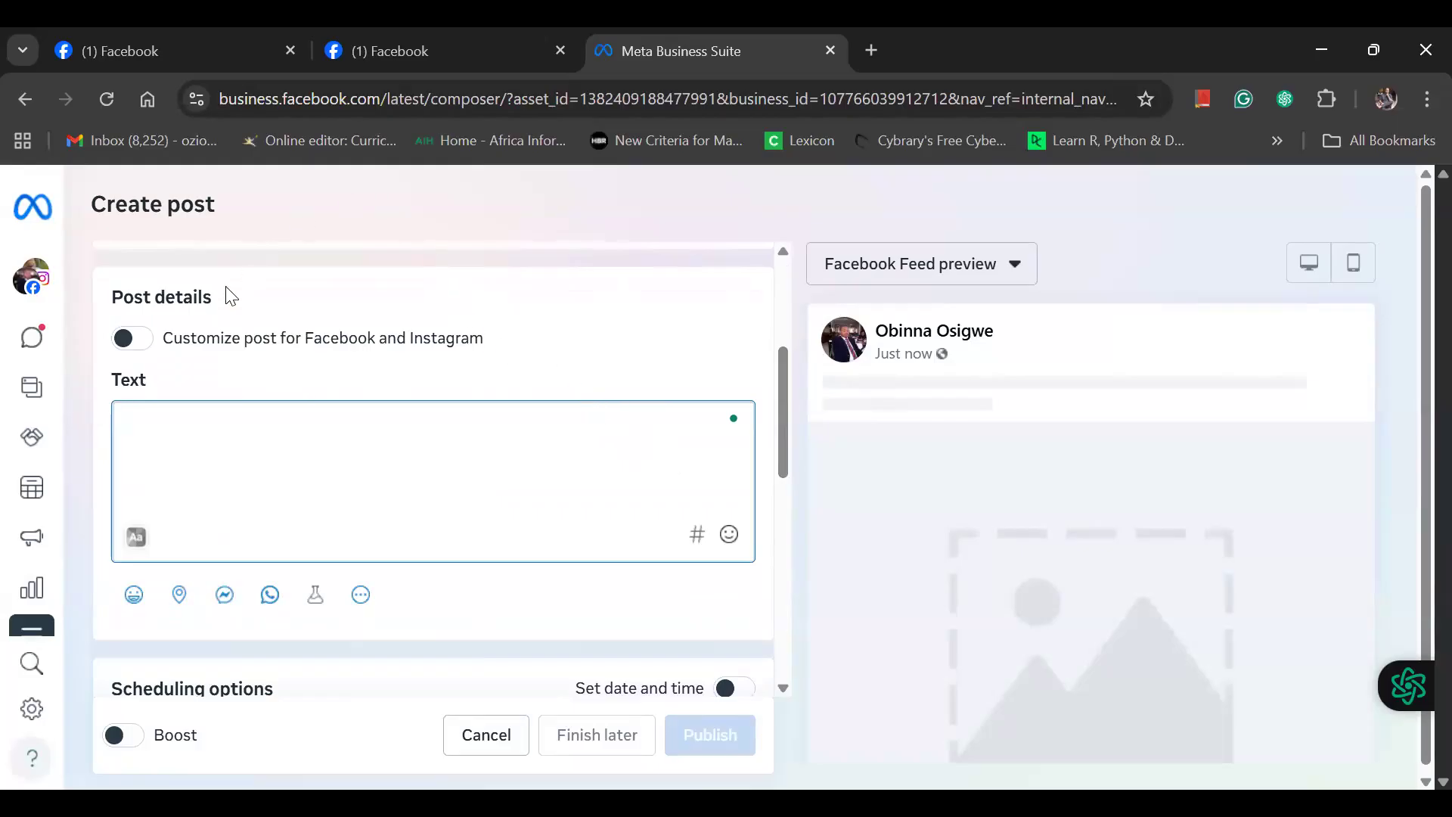
mouse_move(27, 366)
left_click(94, 357)
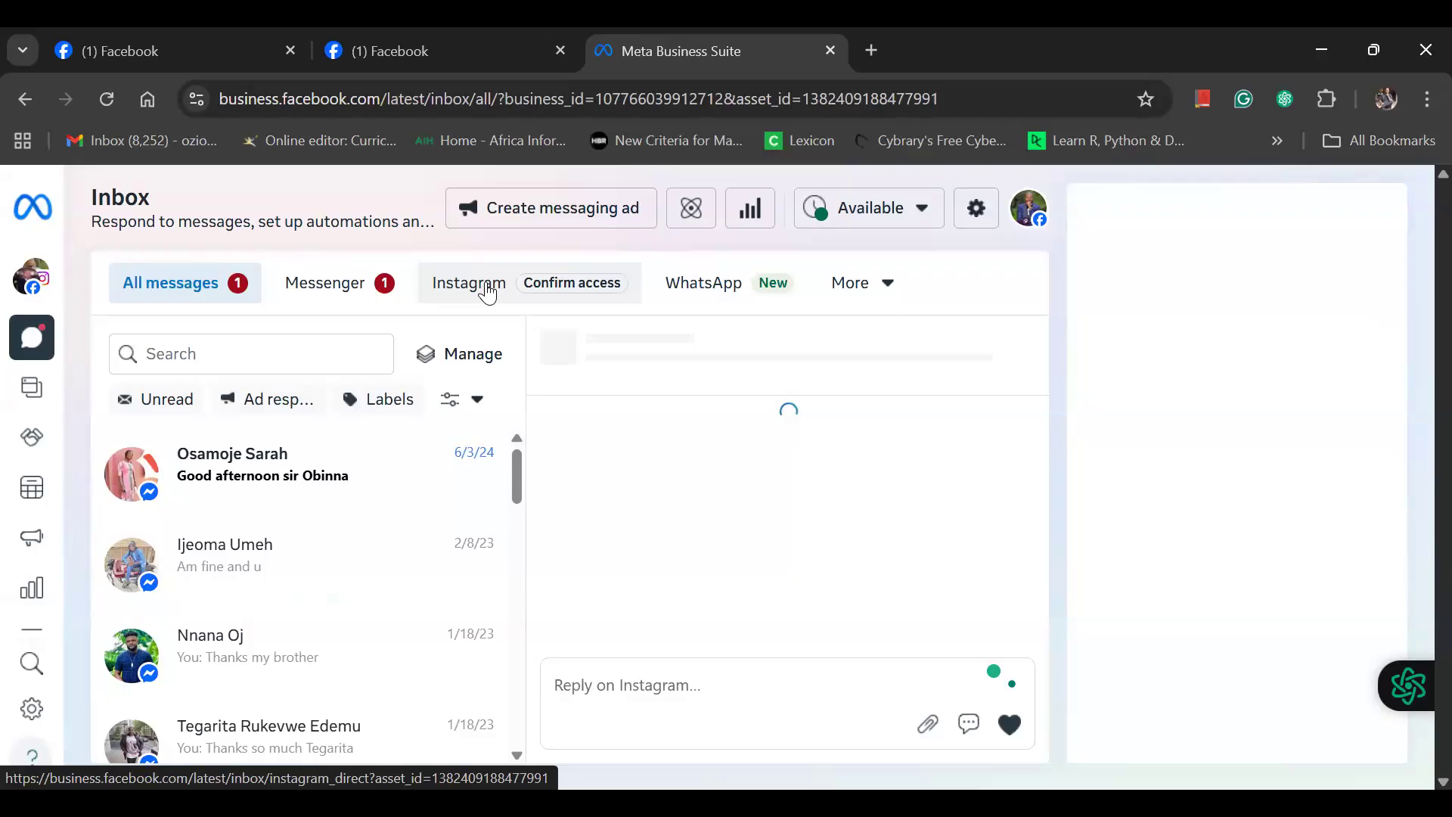
Step: Open the Inbox's WhatsApp messages view
left_click(707, 304)
left_click(709, 303)
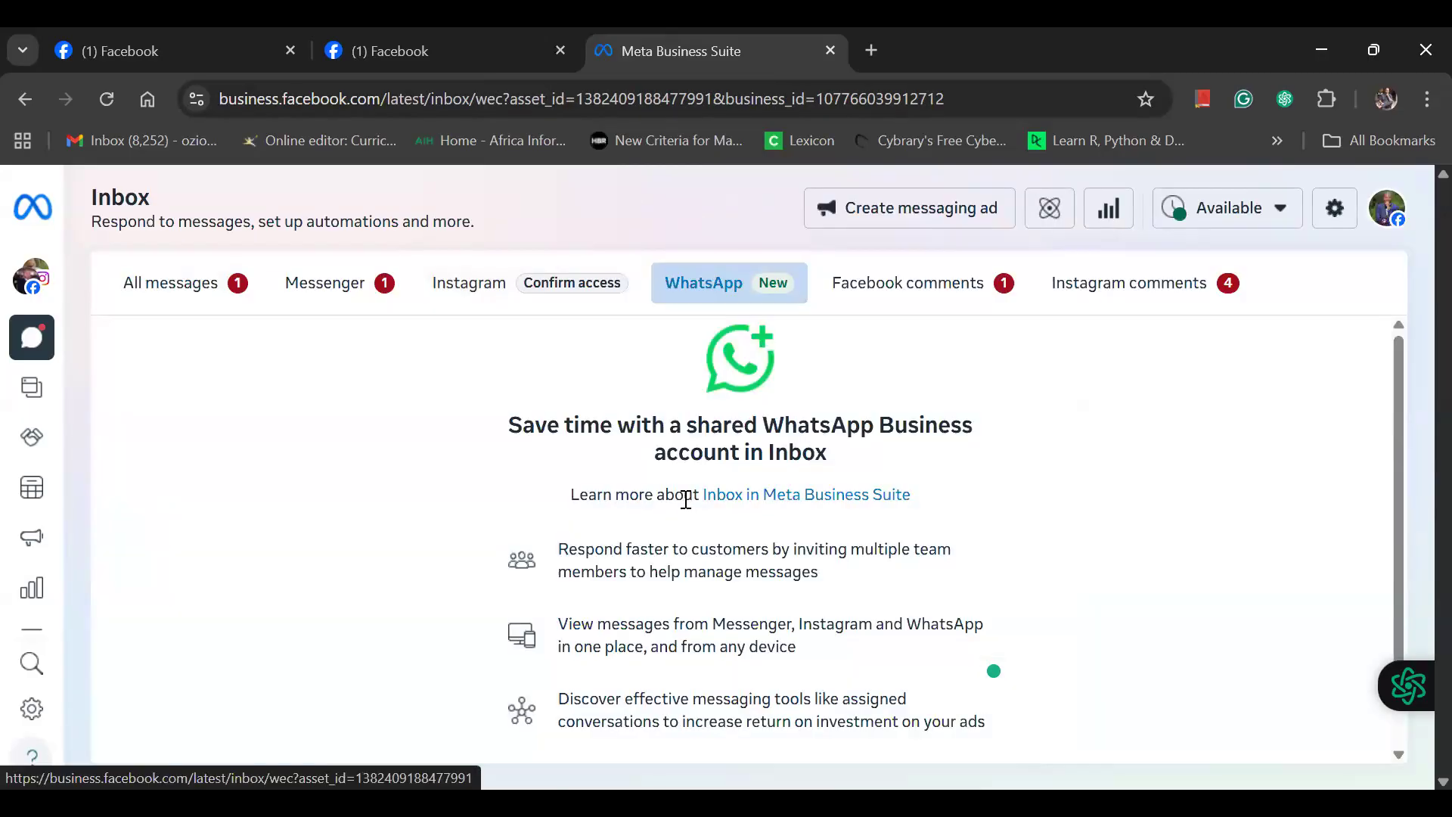
scroll(678, 516, "up", 1)
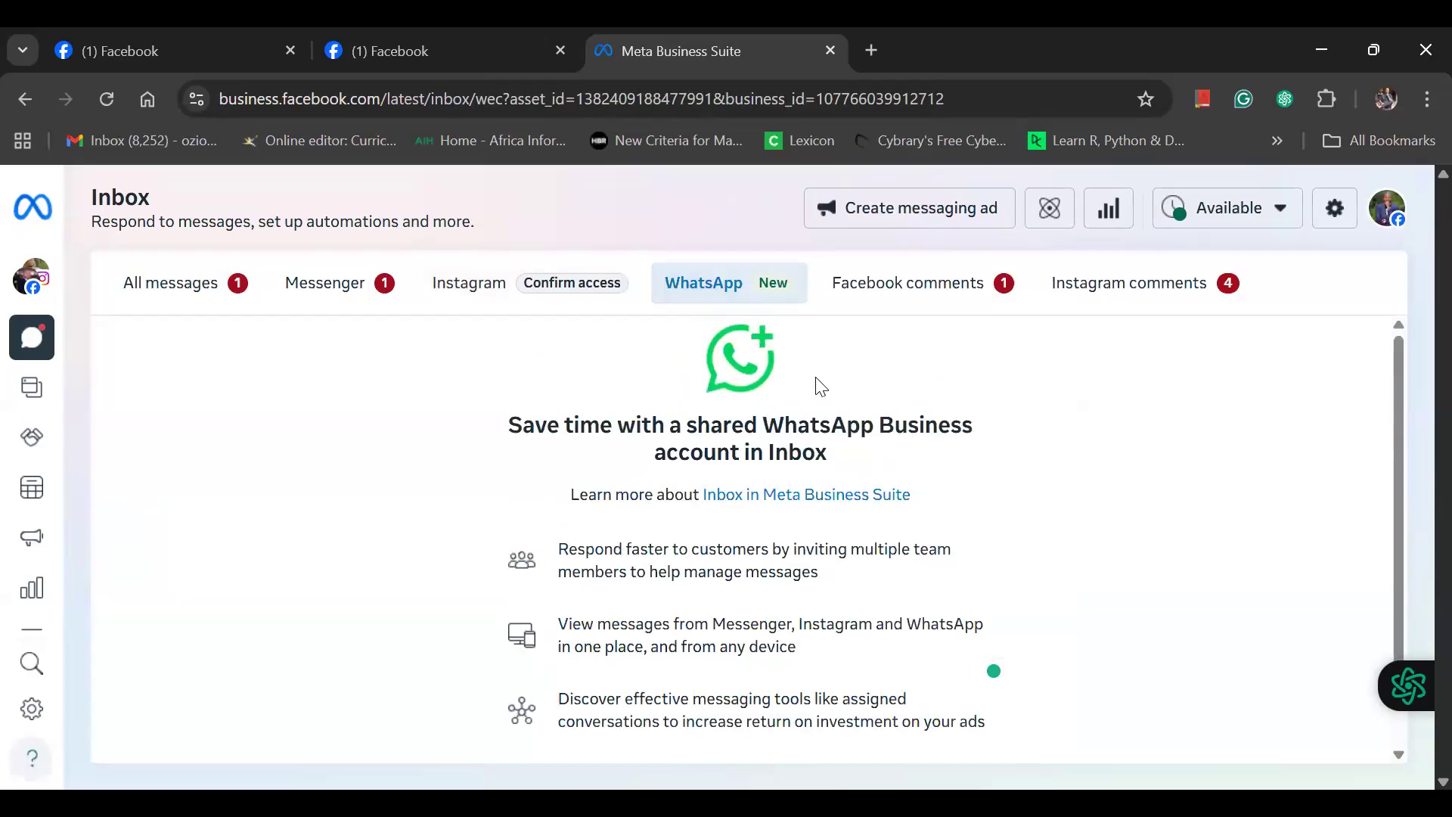
Step: Browse Facebook comments and Instagram comments, then return to All messages
left_click(915, 294)
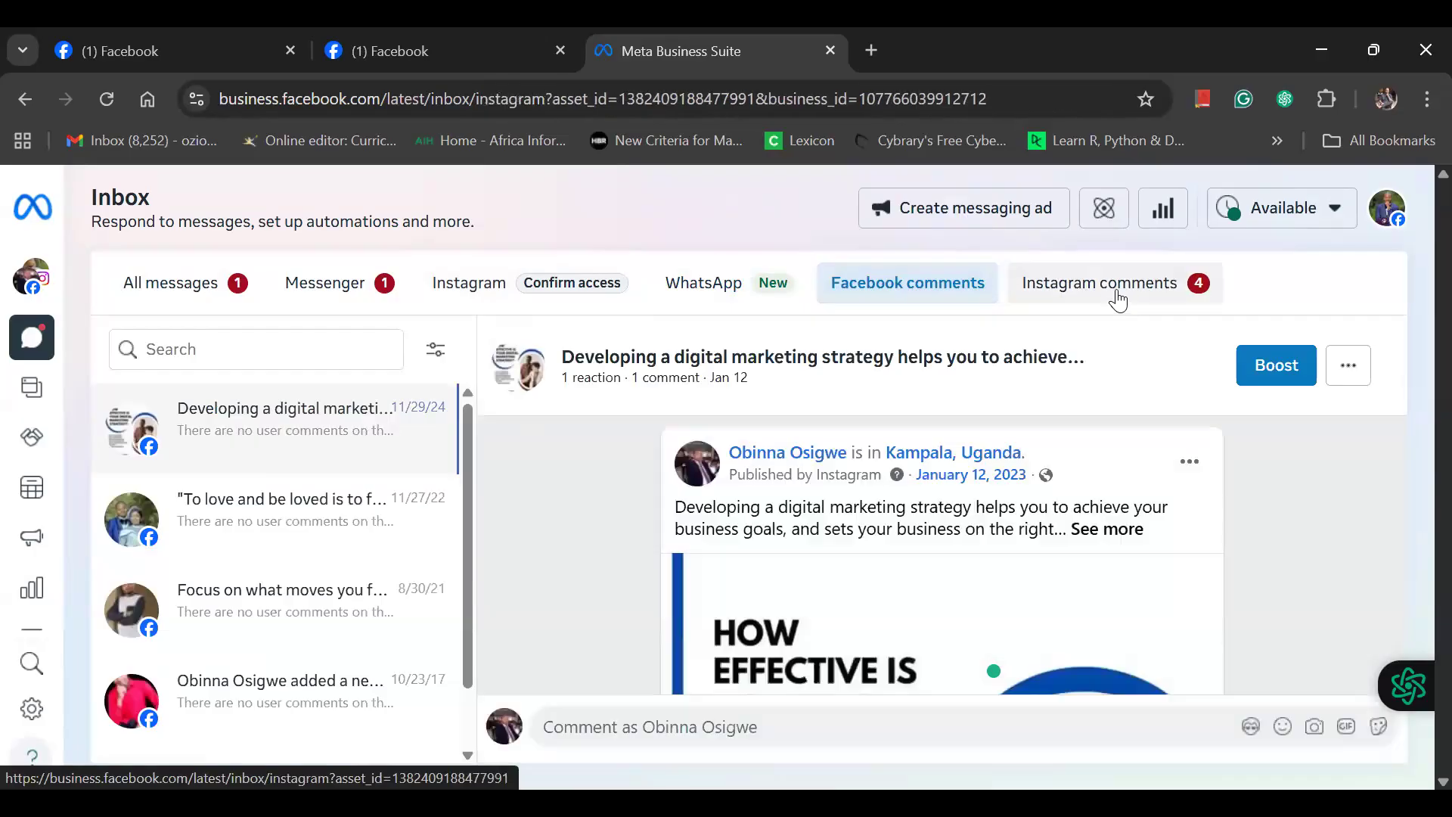
left_click(1118, 300)
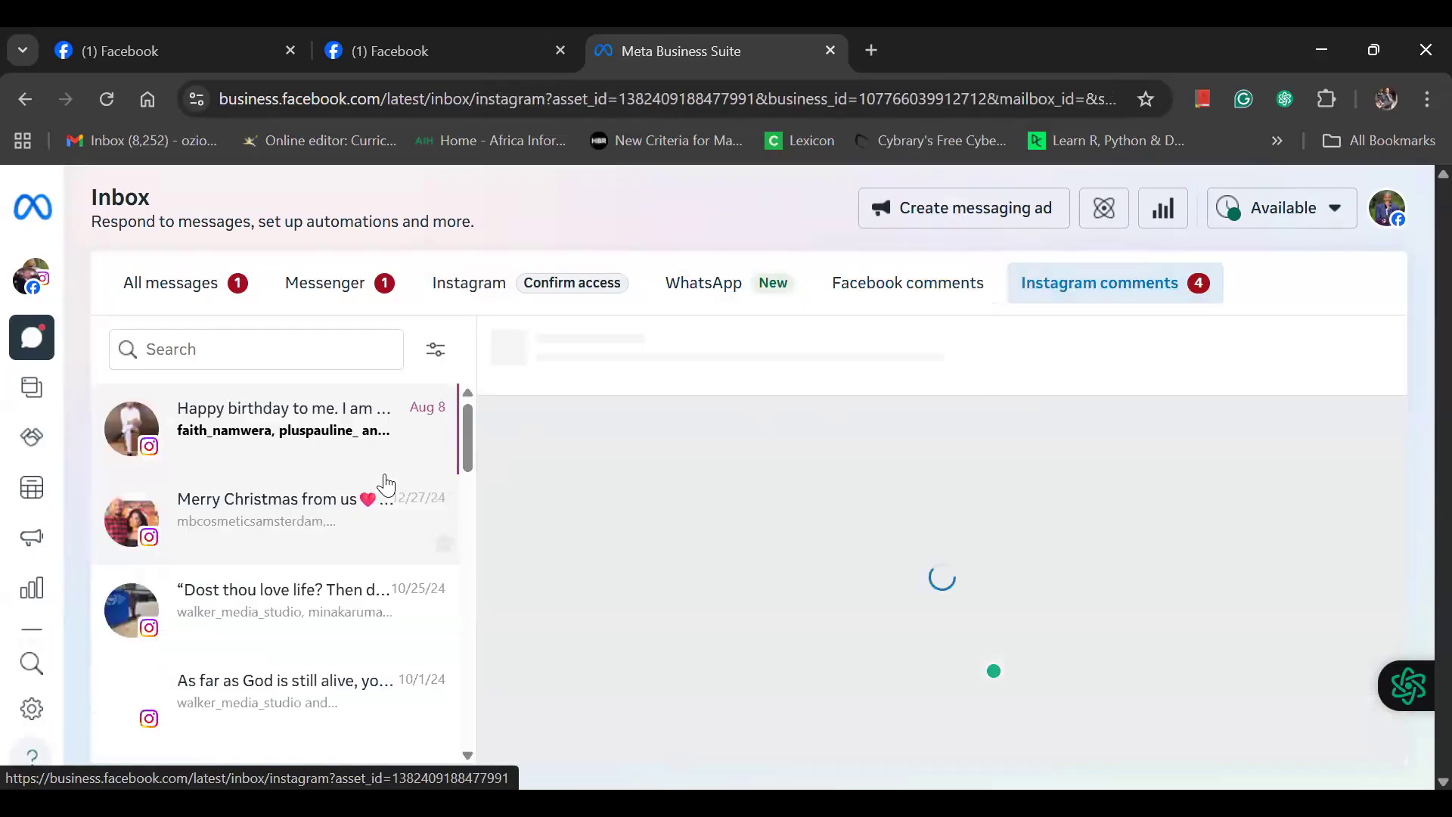
scroll(374, 516, "down", 10)
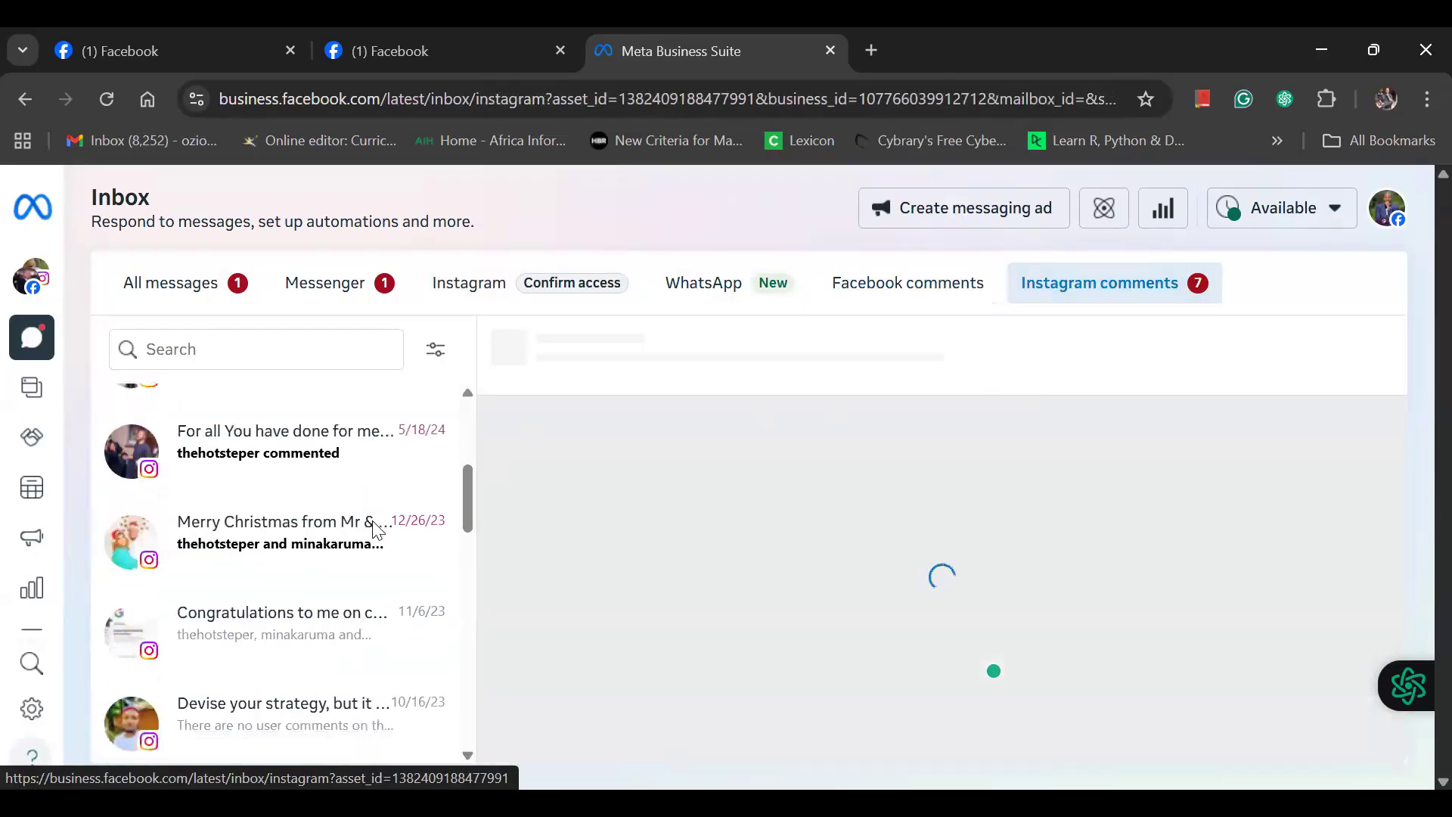
scroll(373, 535, "down", 5)
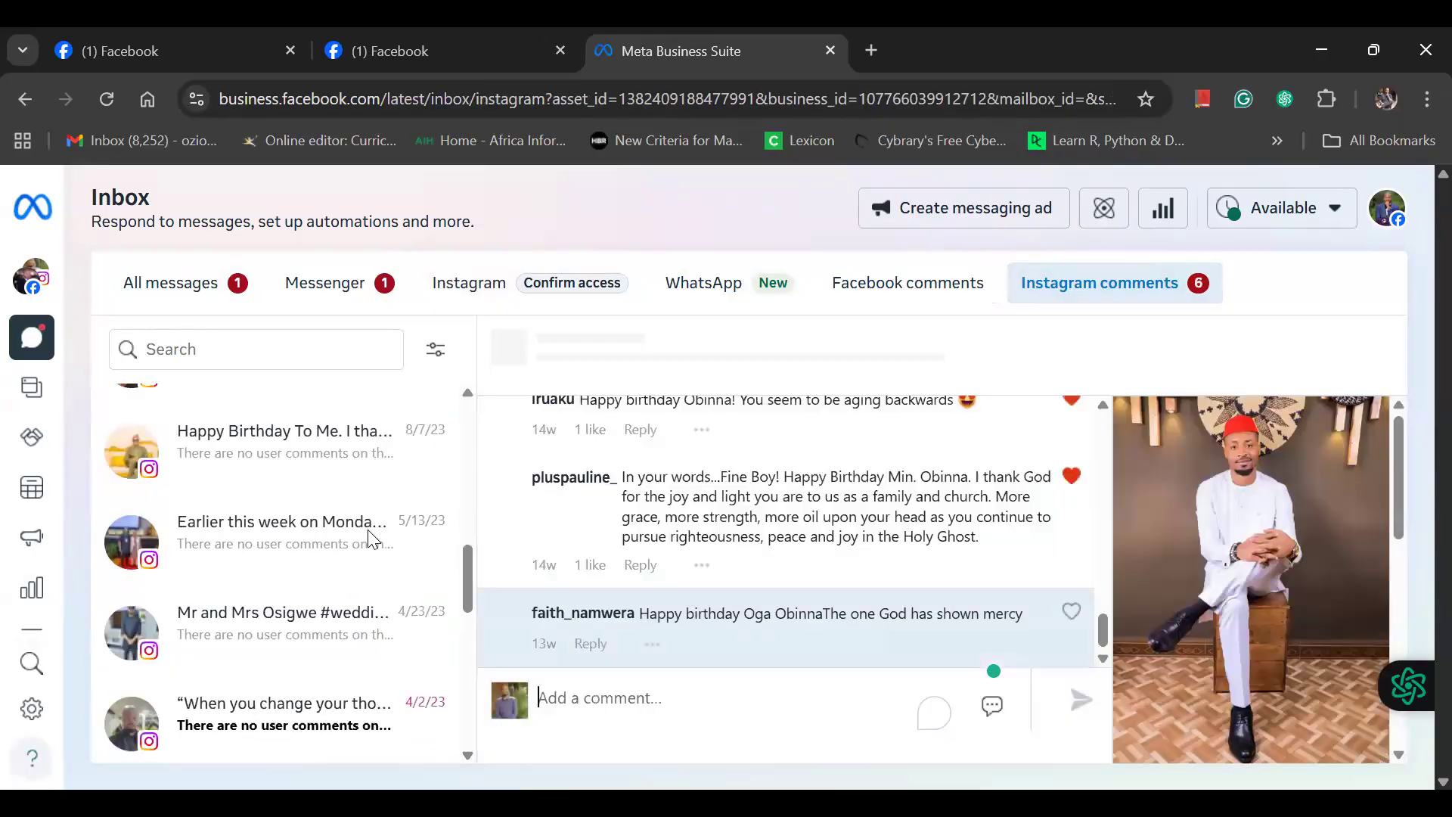
scroll(382, 525, "up", 3)
scroll(389, 523, "up", 2)
scroll(388, 522, "down", 1)
scroll(388, 522, "up", 3)
scroll(389, 522, "down", 3)
scroll(384, 518, "up", 1)
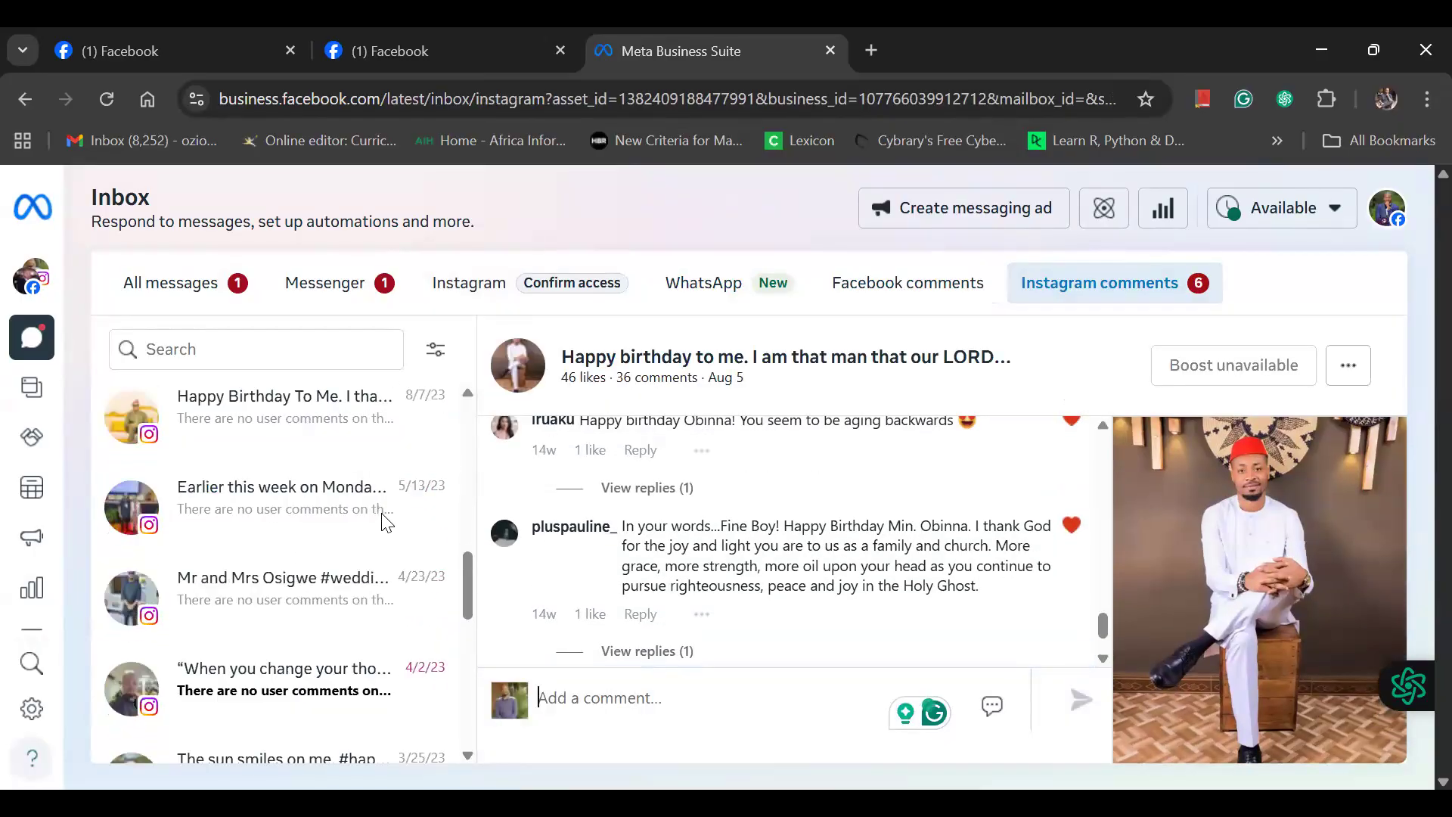
left_click_drag(466, 588, 458, 418)
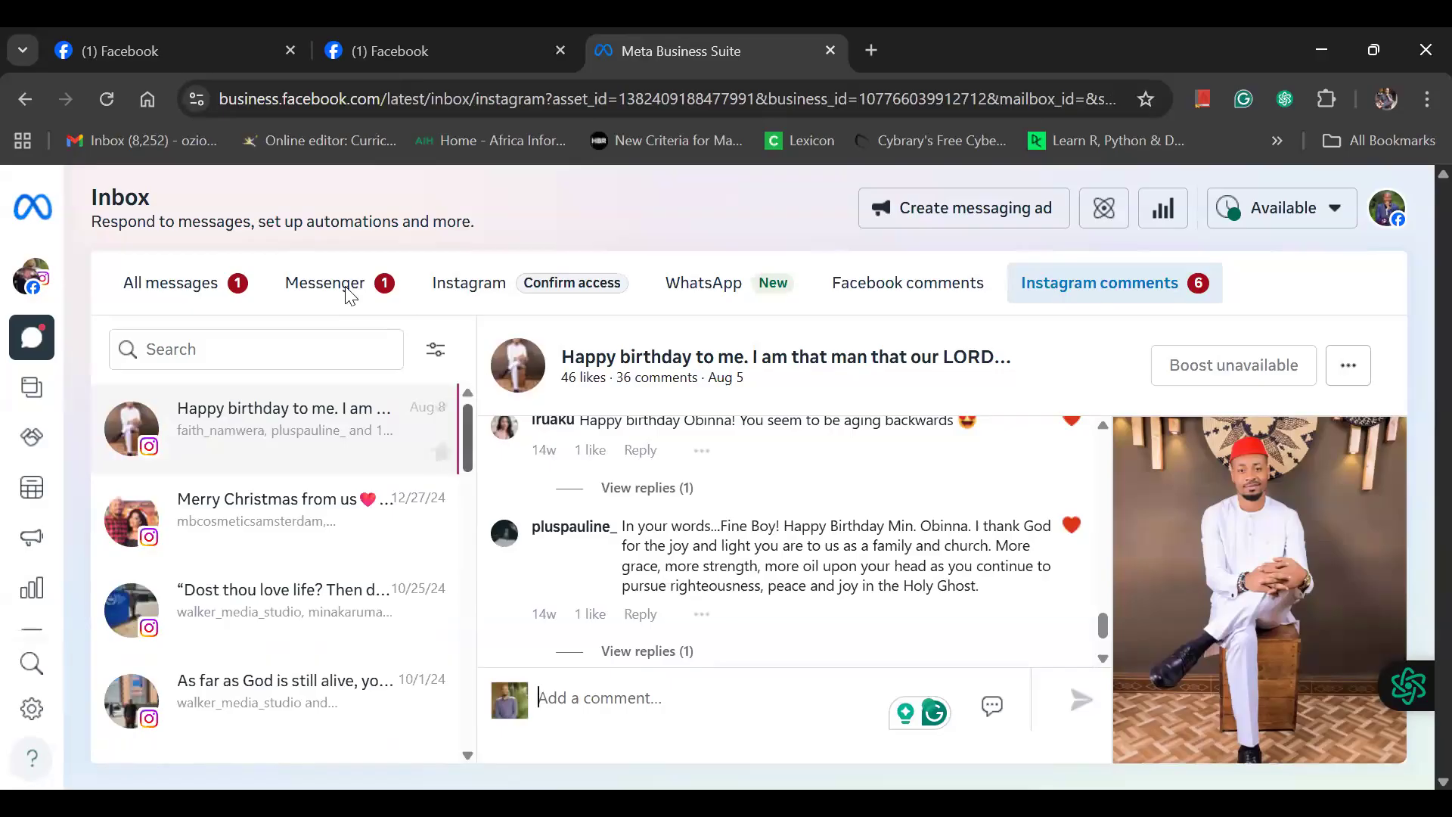
left_click(164, 290)
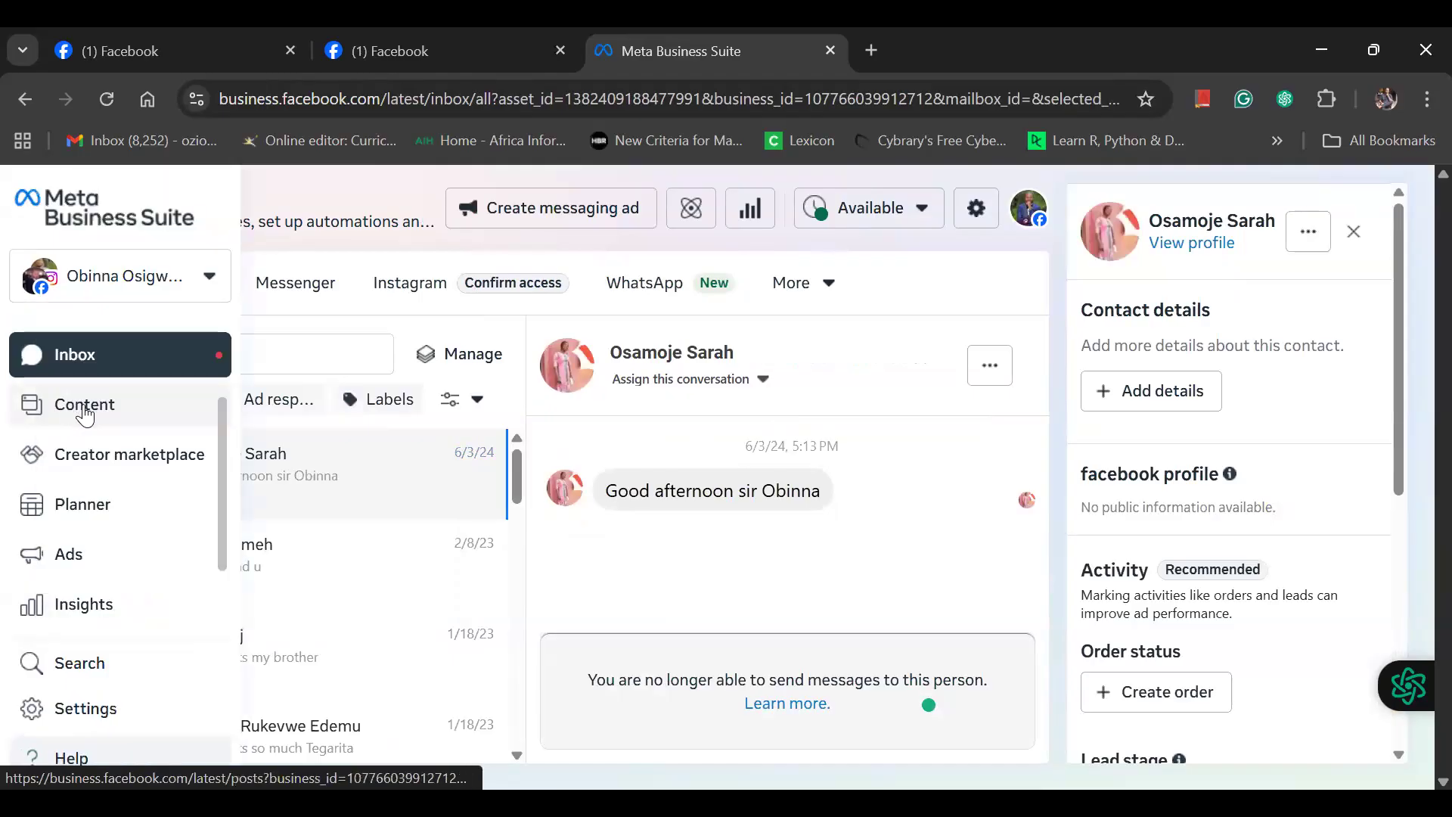
Step: Glance through the Content, Planner and Ads pages
left_click(85, 413)
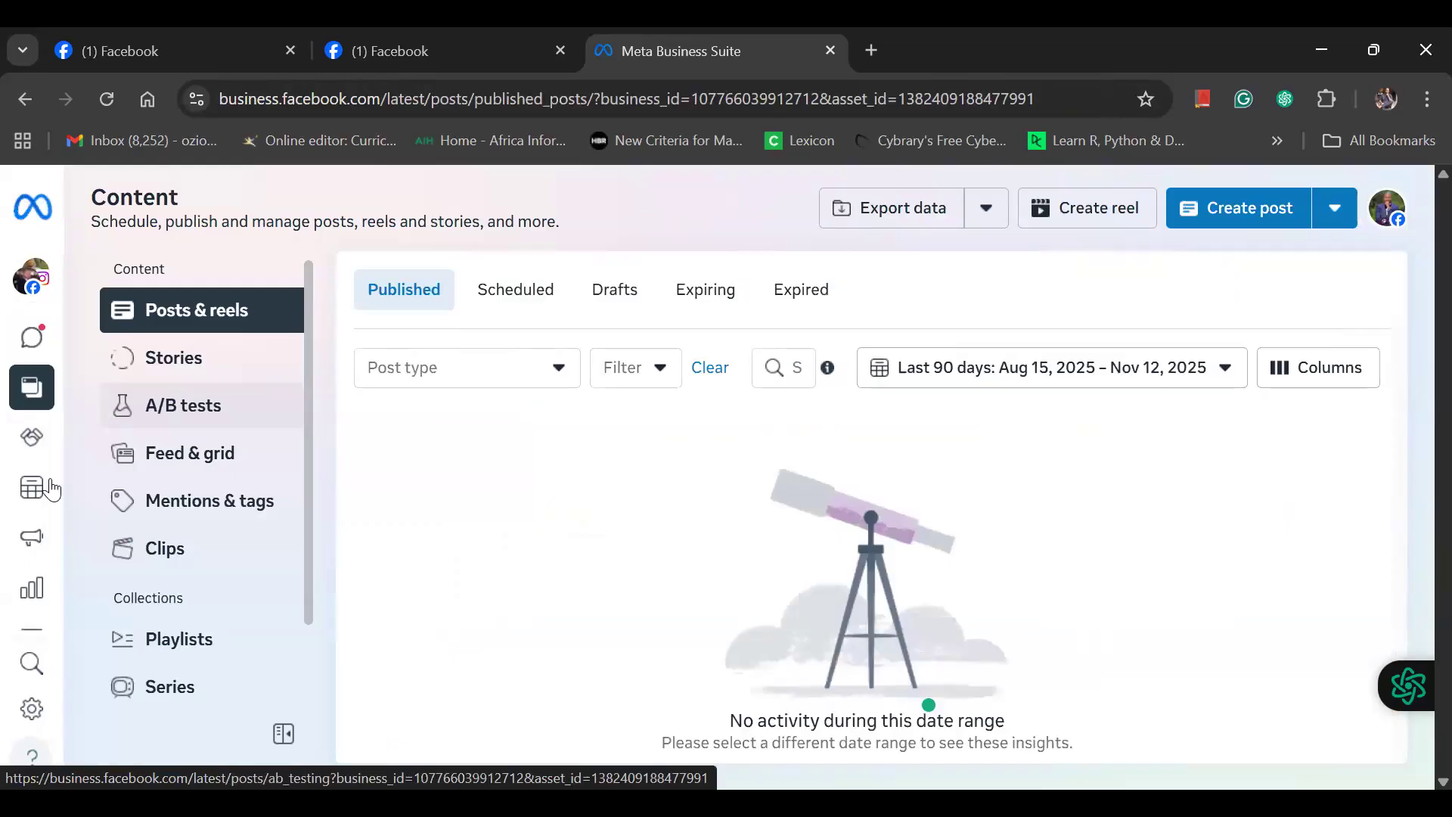
mouse_move(134, 451)
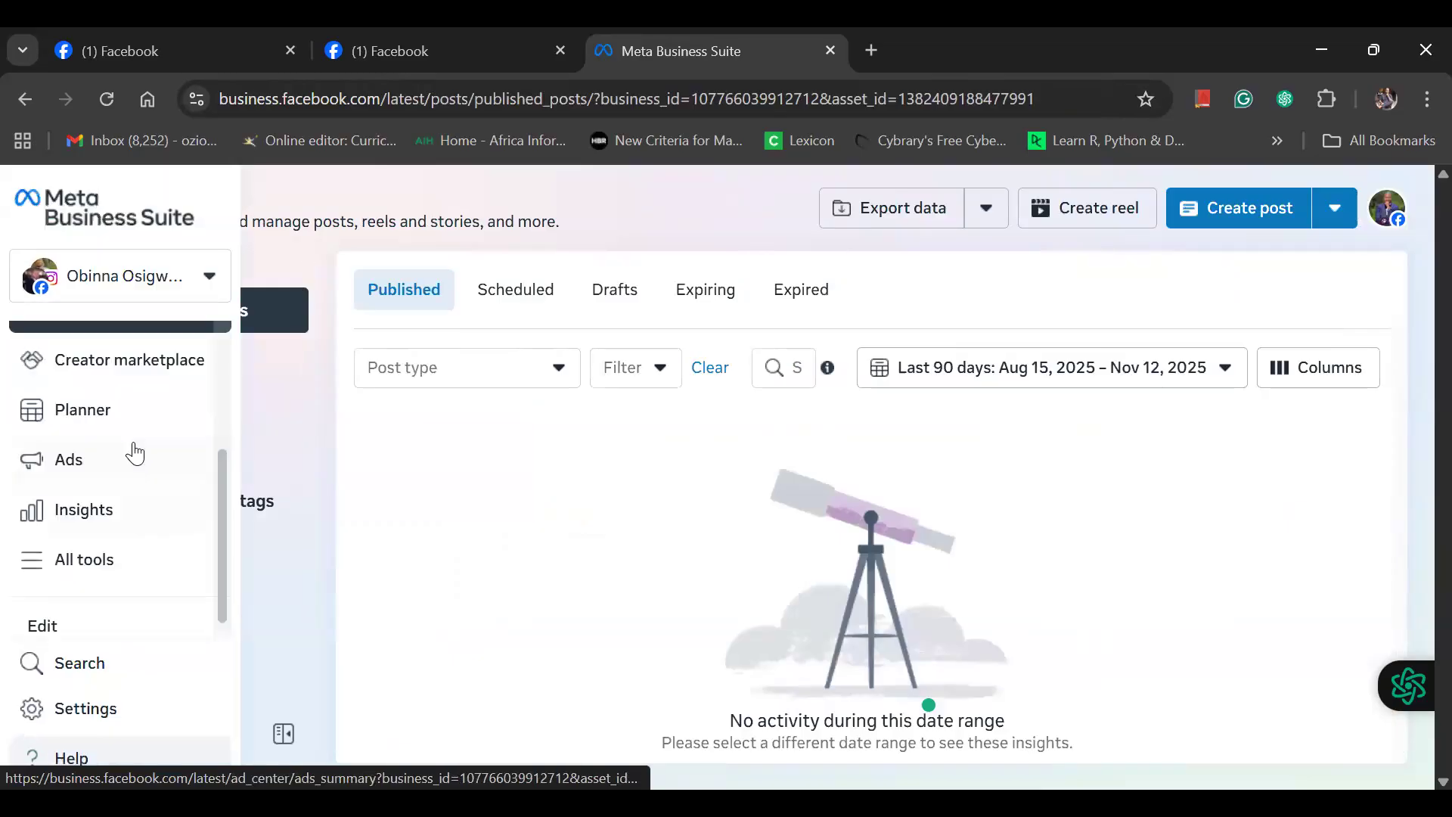
left_click(126, 423)
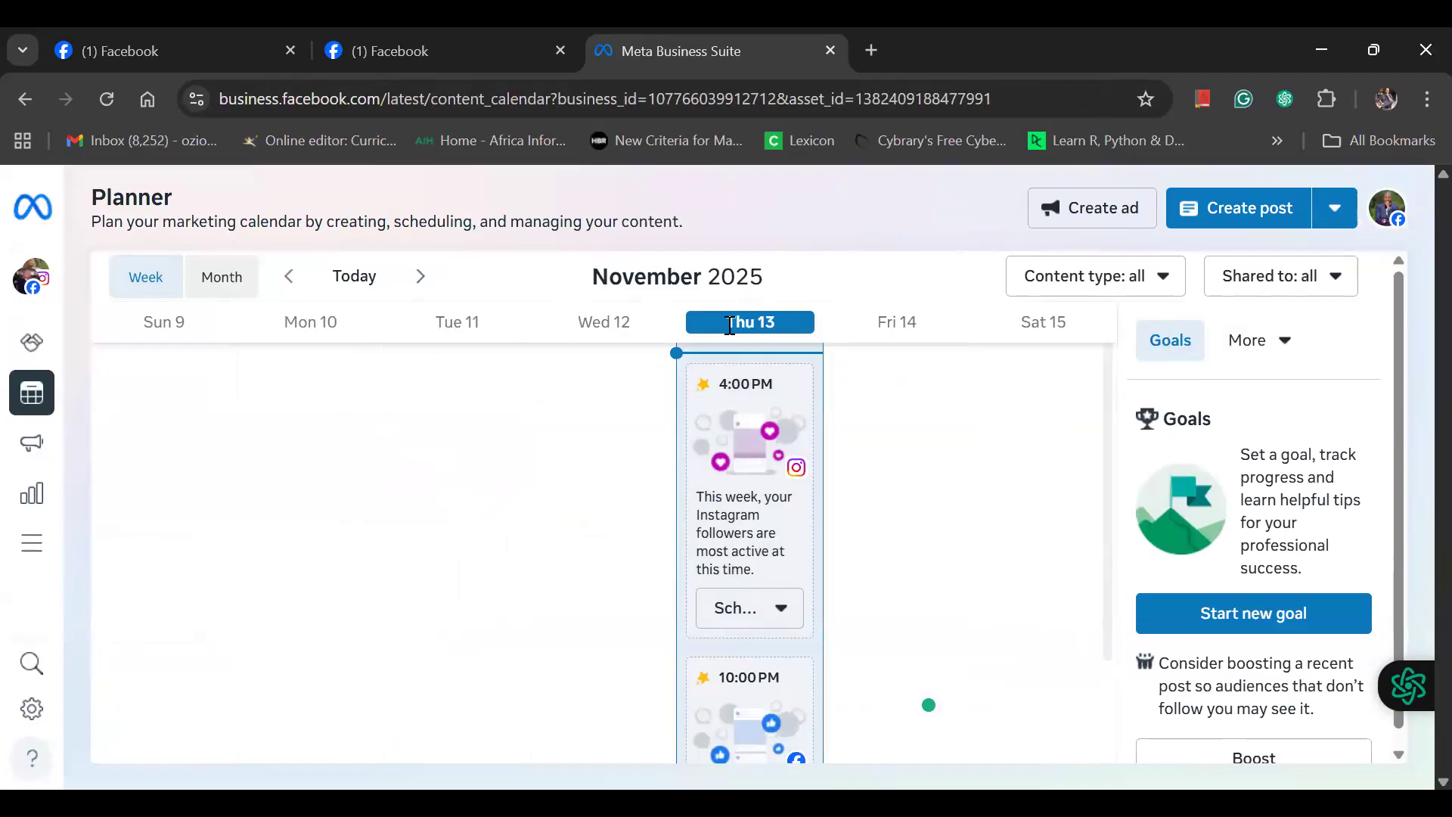
mouse_move(892, 403)
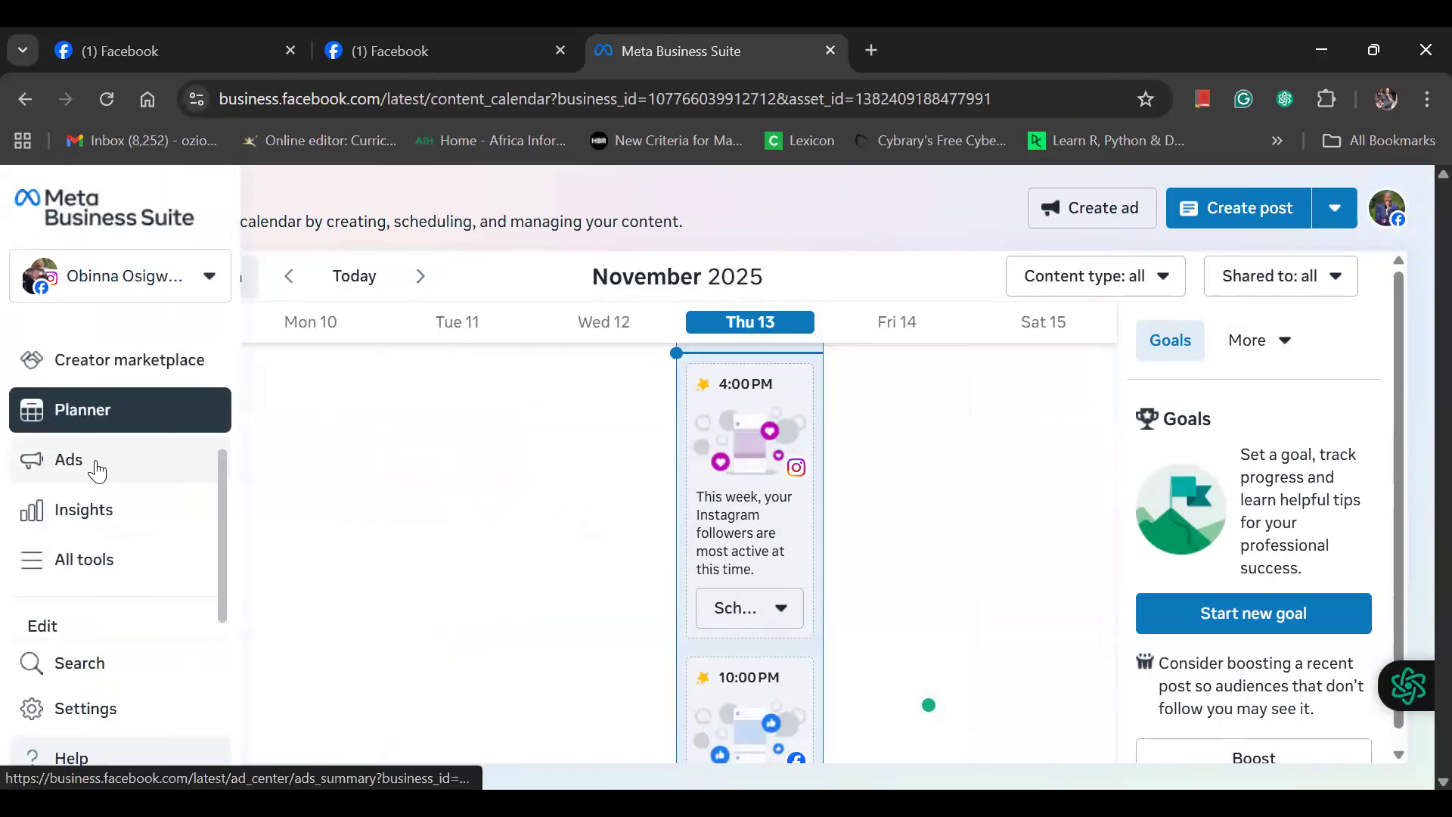
left_click(93, 459)
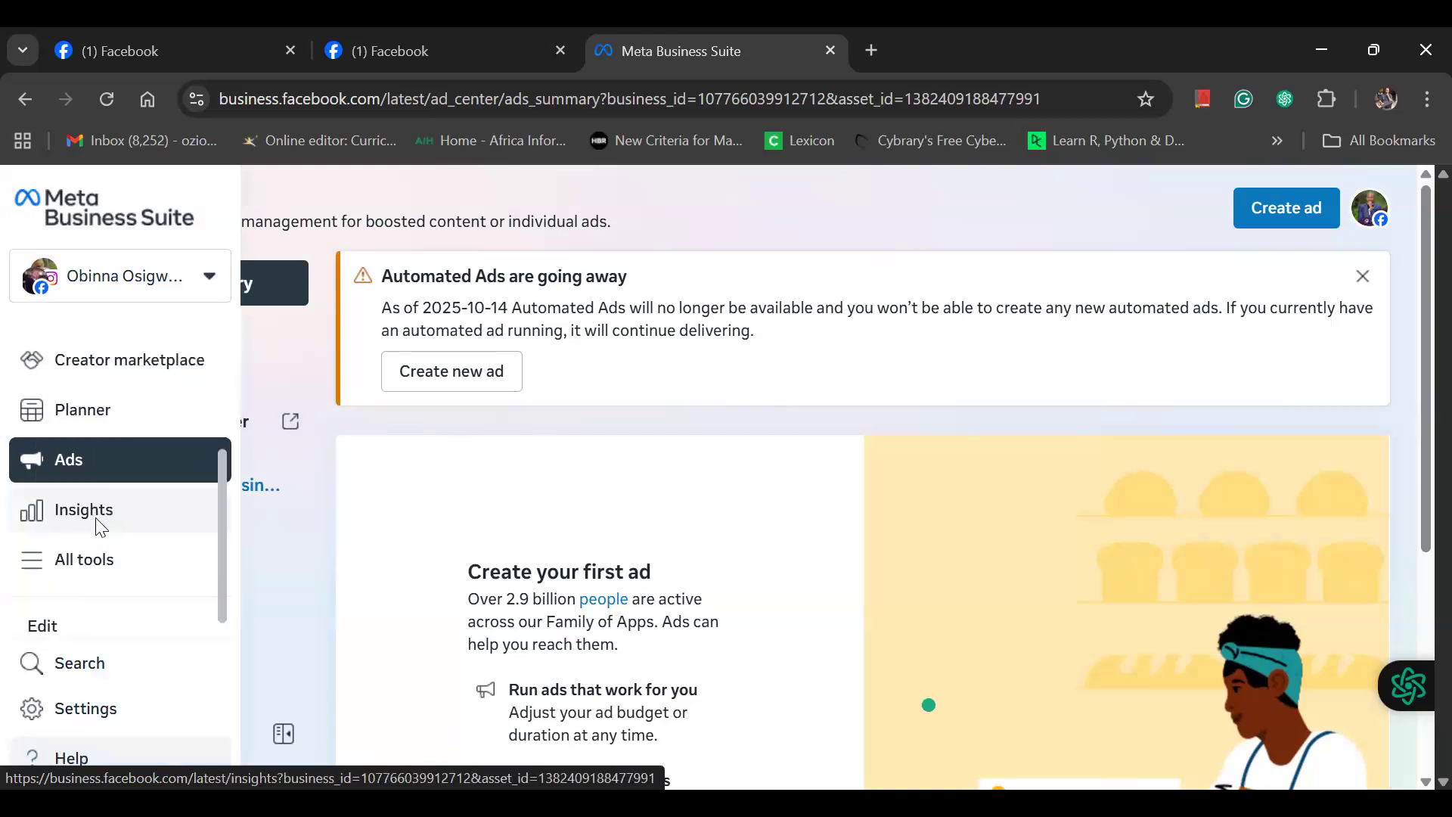
Step: Open Insights and close the 'Your last week in review' summary
left_click(95, 517)
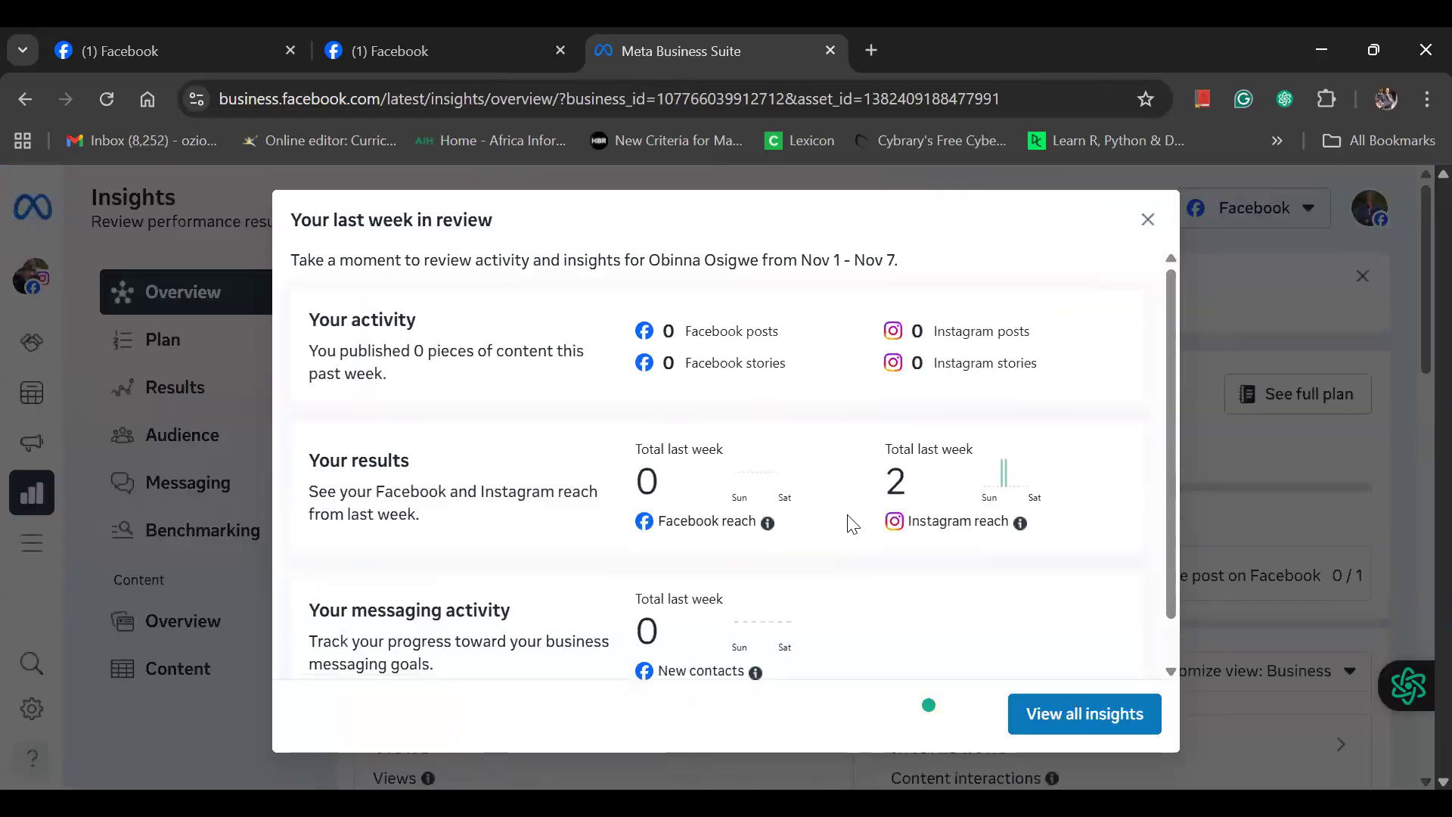
scroll(851, 521, "down", 1)
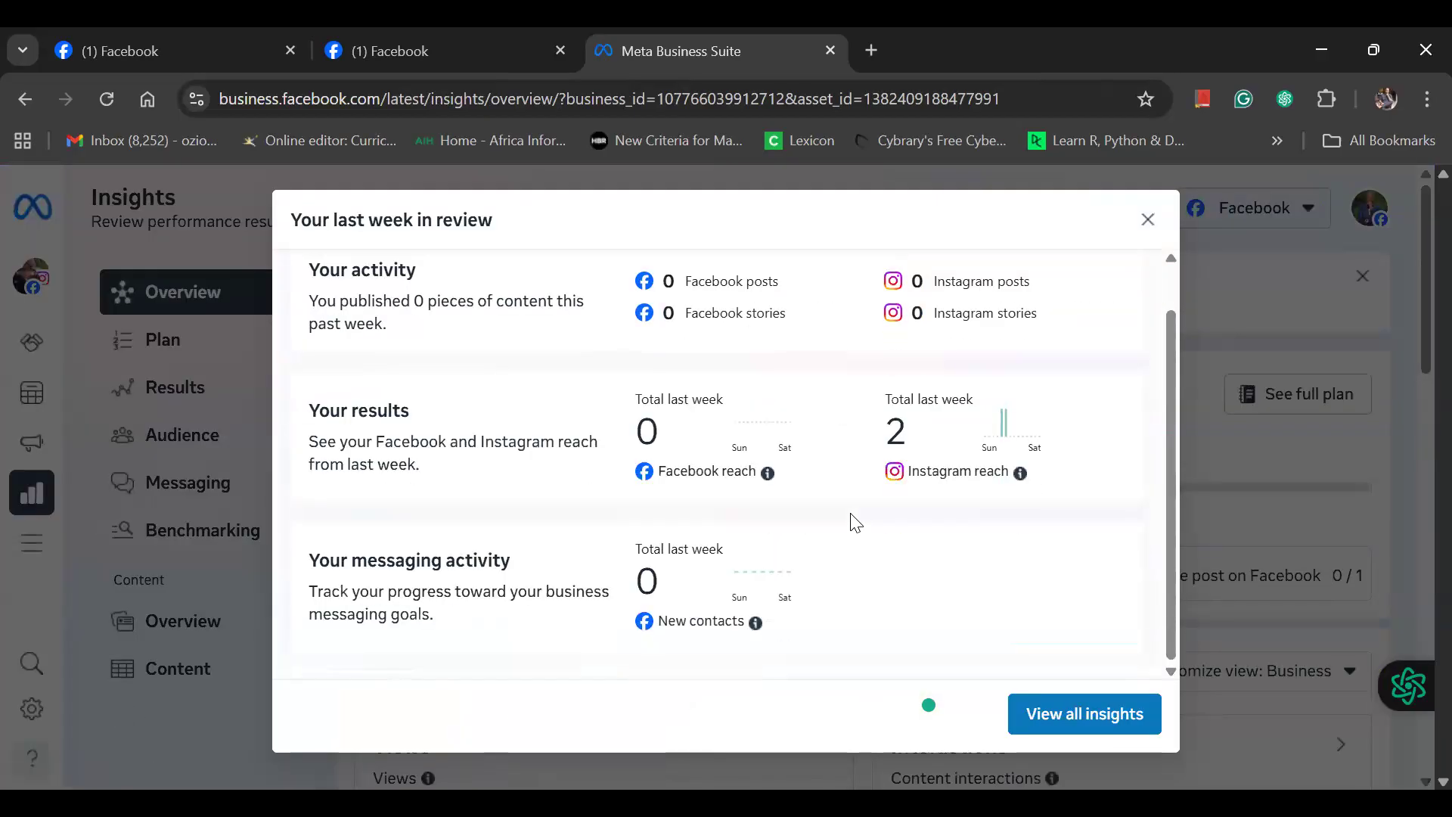
left_click(1147, 219)
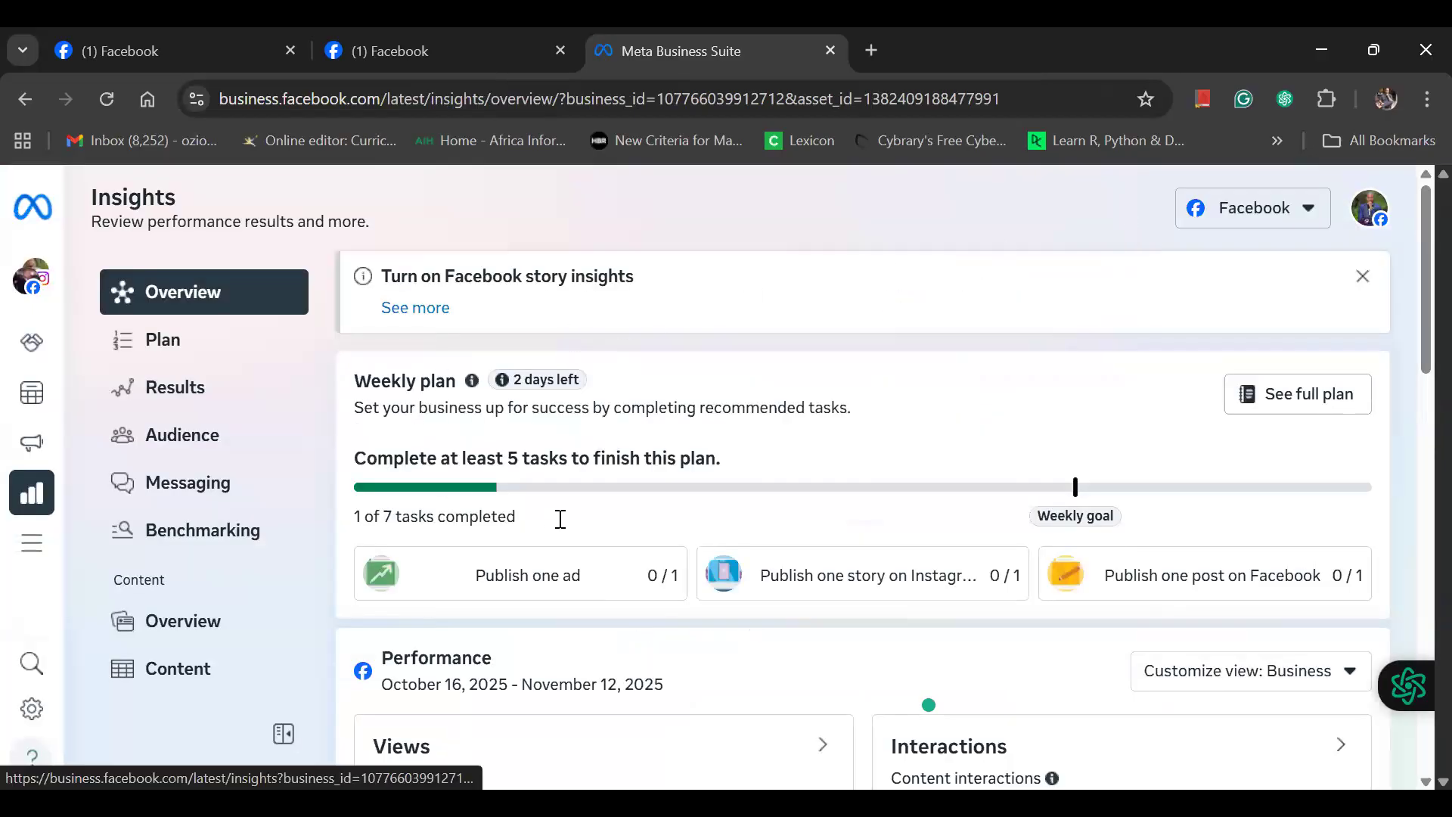
scroll(87, 506, "down", 2)
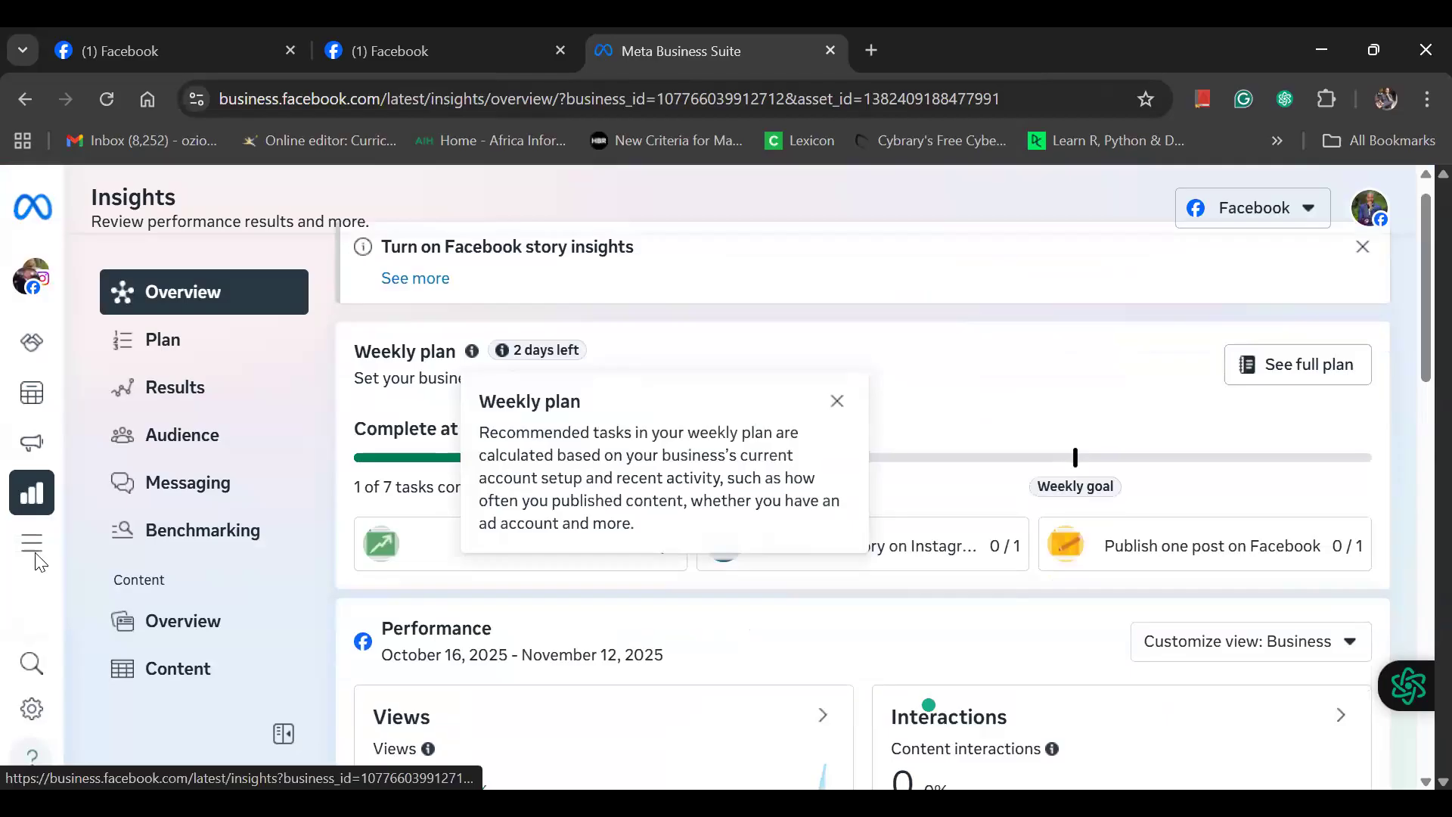
mouse_move(33, 557)
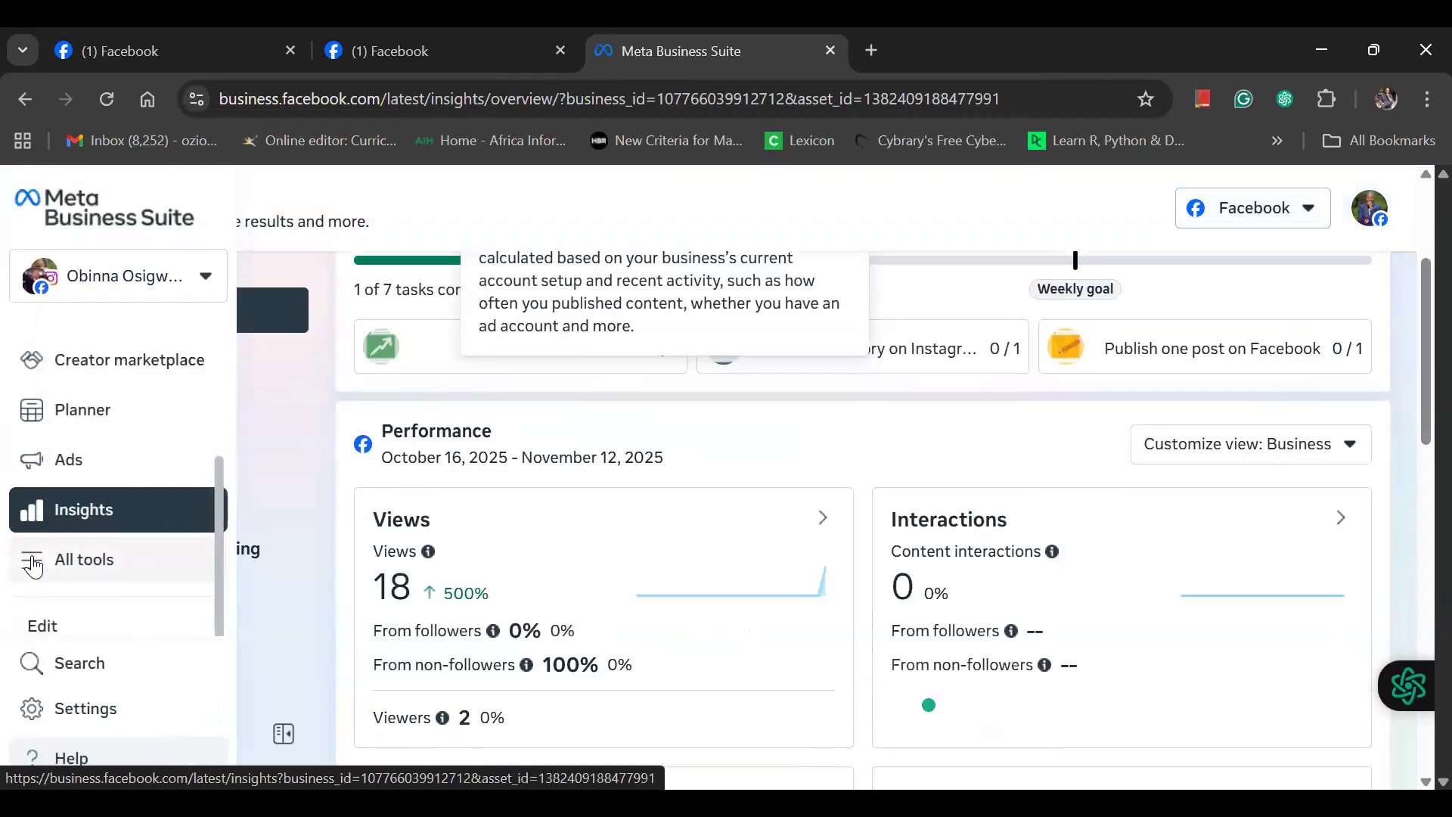
Step: Open Billing & payments in a new browser tab from the All tools list
left_click(93, 558)
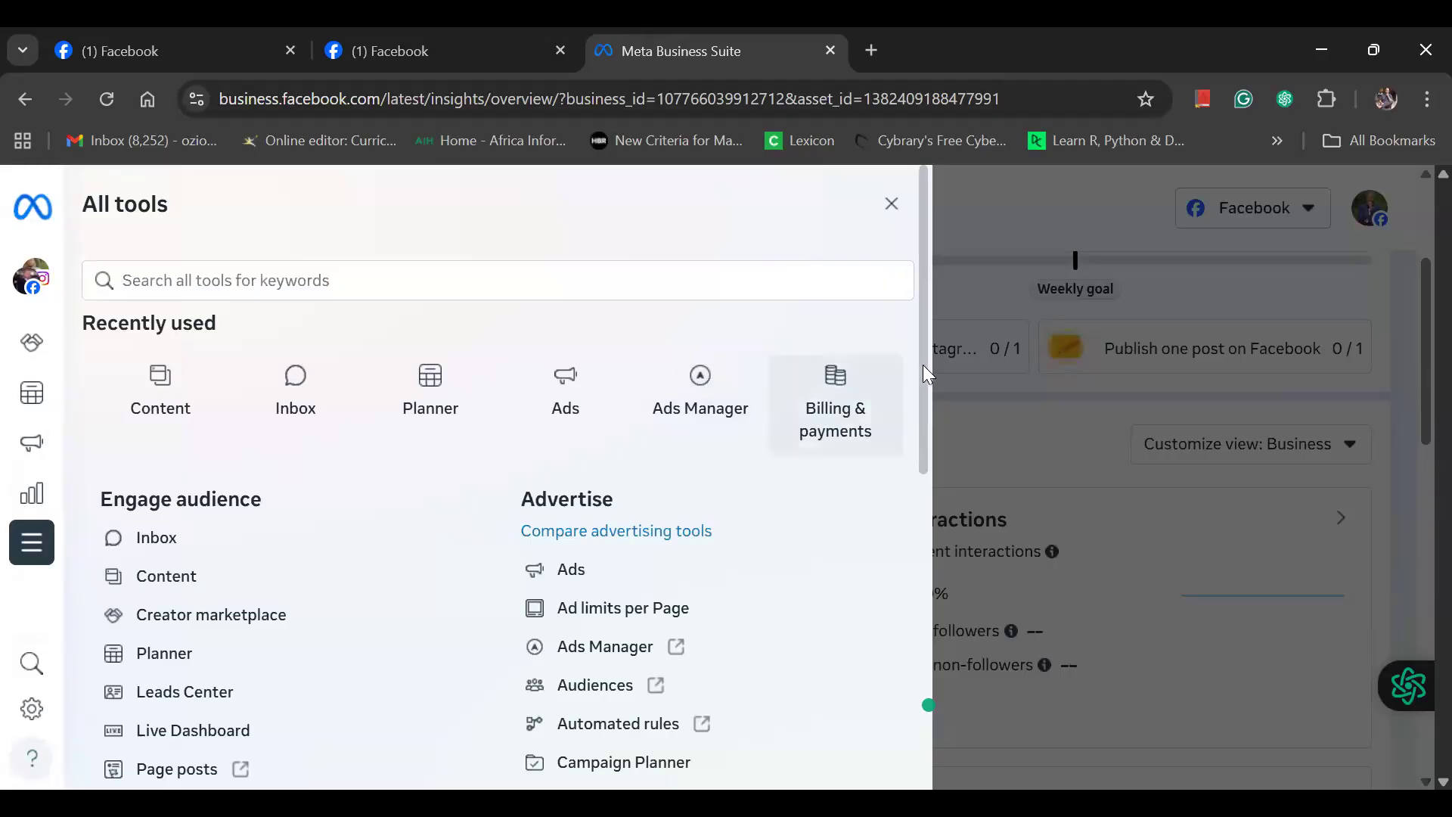
scroll(925, 371, "down", 1)
scroll(925, 370, "down", 1)
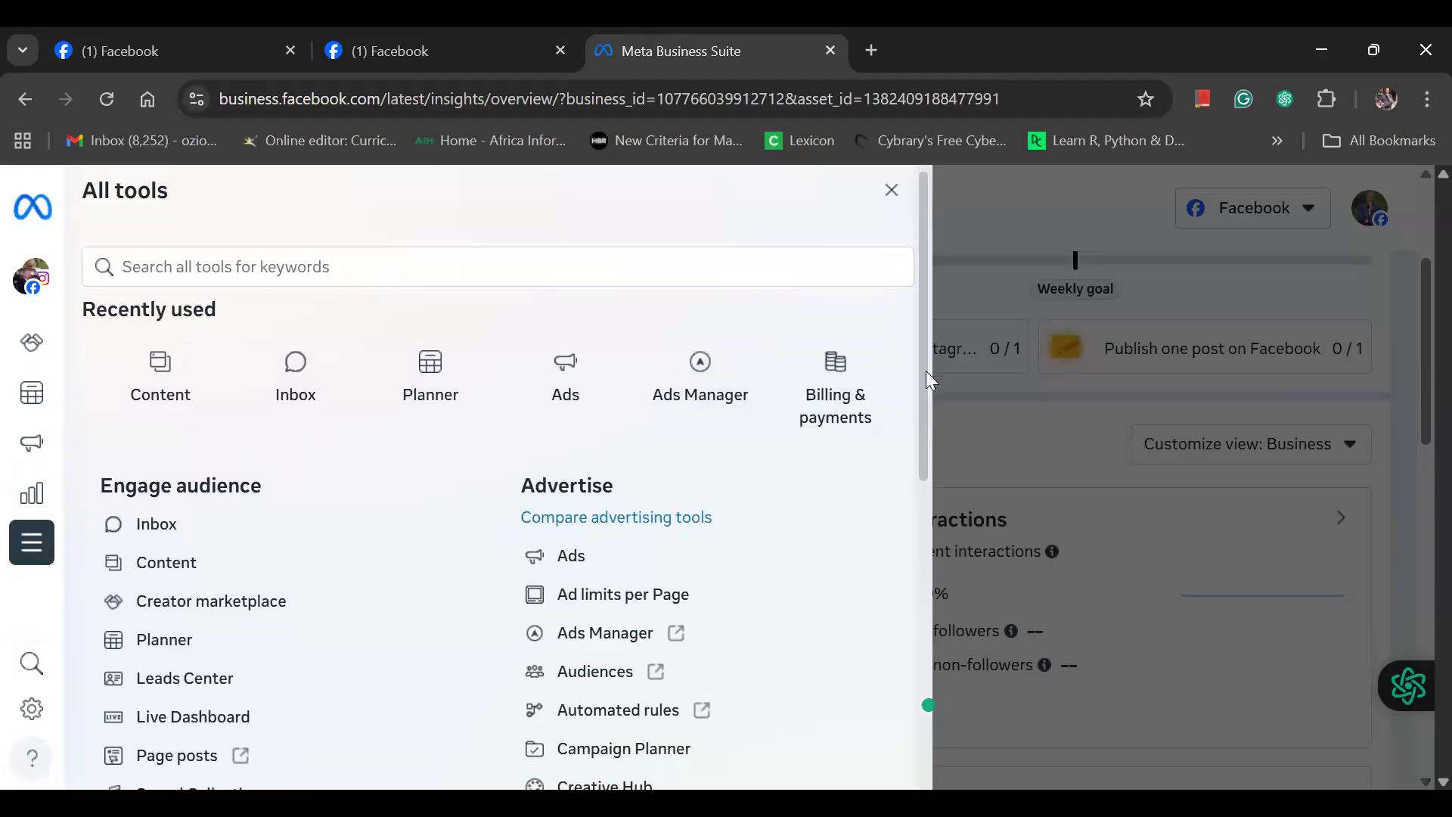
scroll(925, 383, "down", 2)
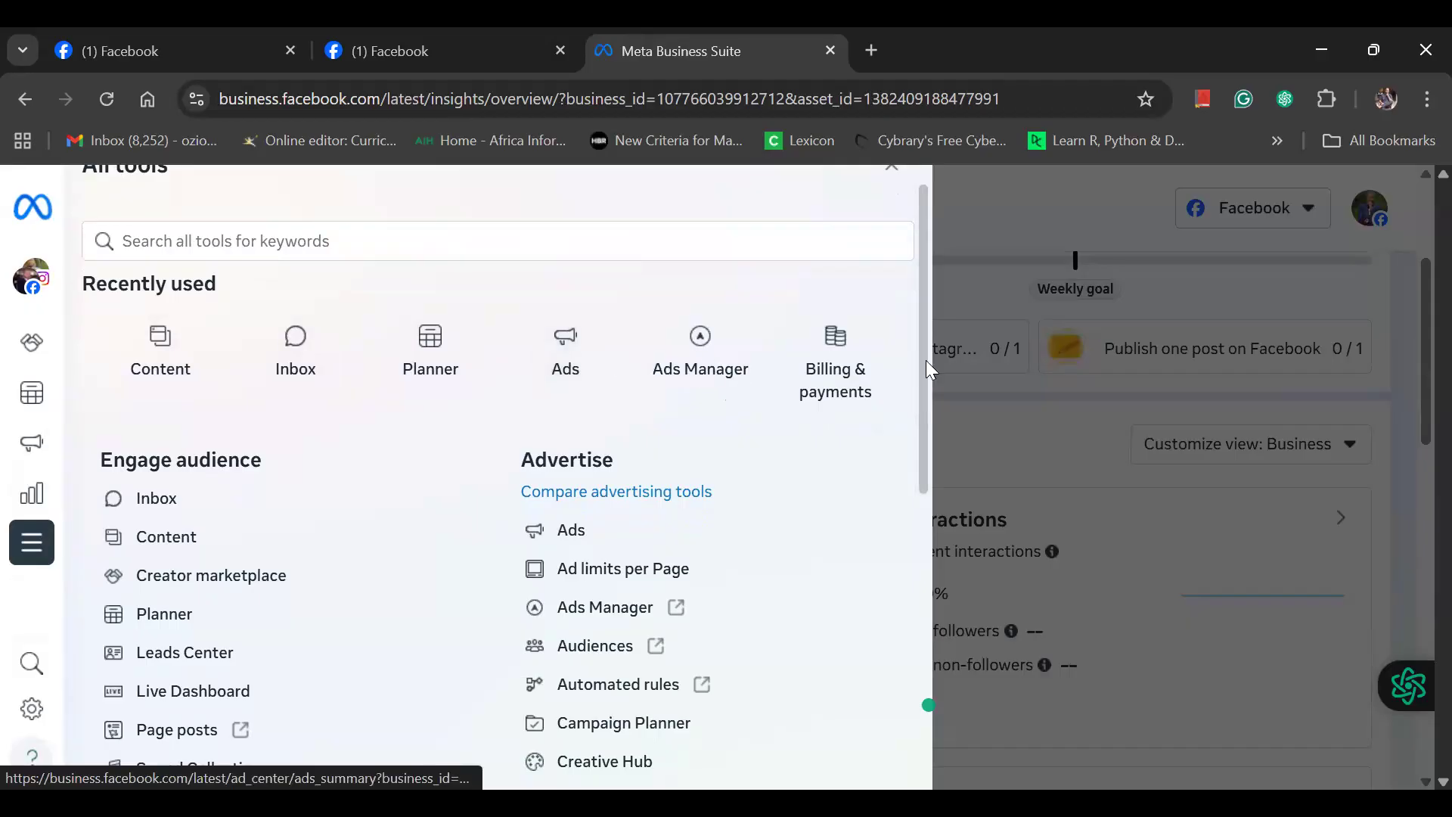
scroll(925, 397, "down", 1)
scroll(929, 407, "down", 1)
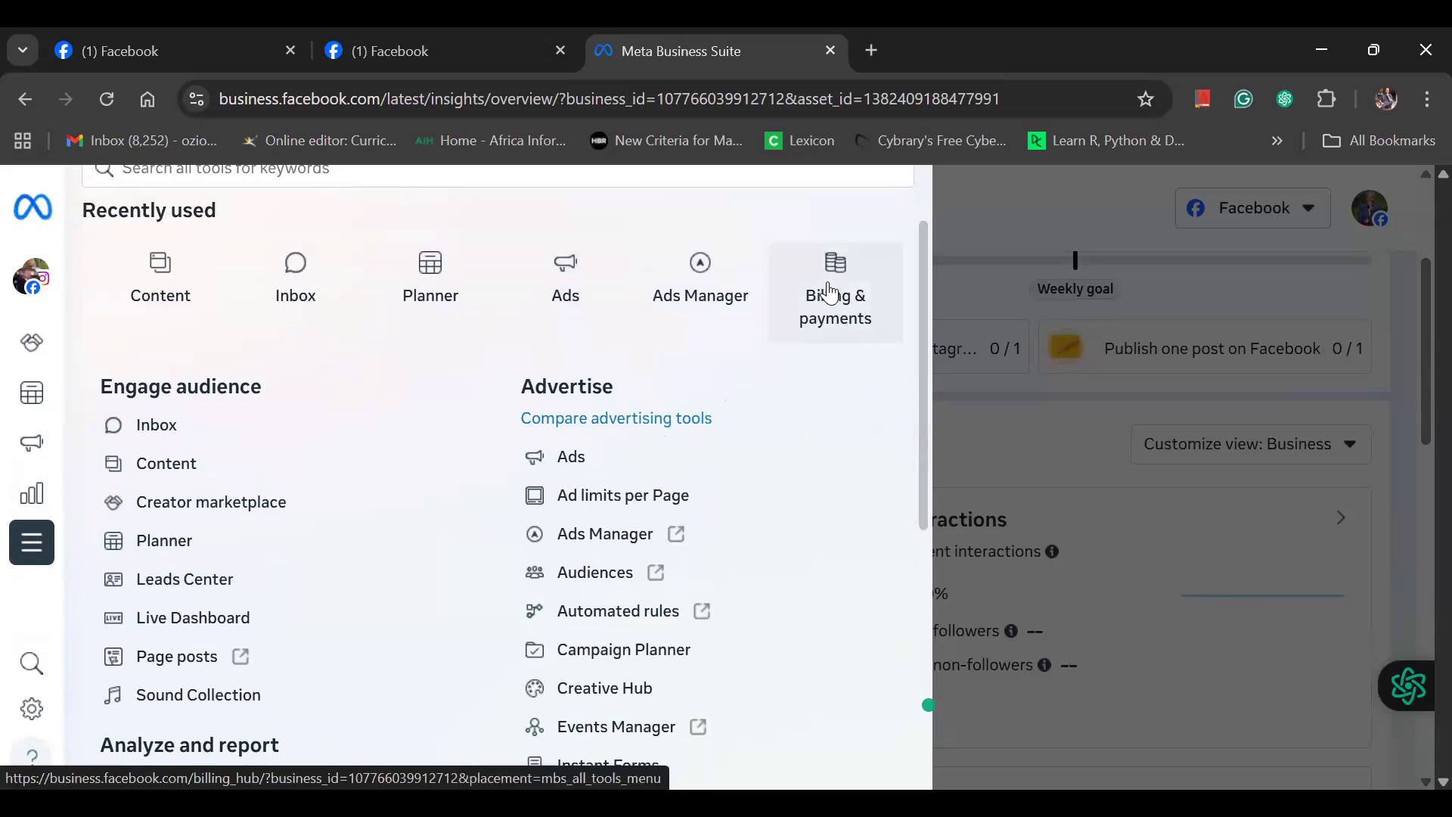
right_click(829, 293)
left_click(886, 313)
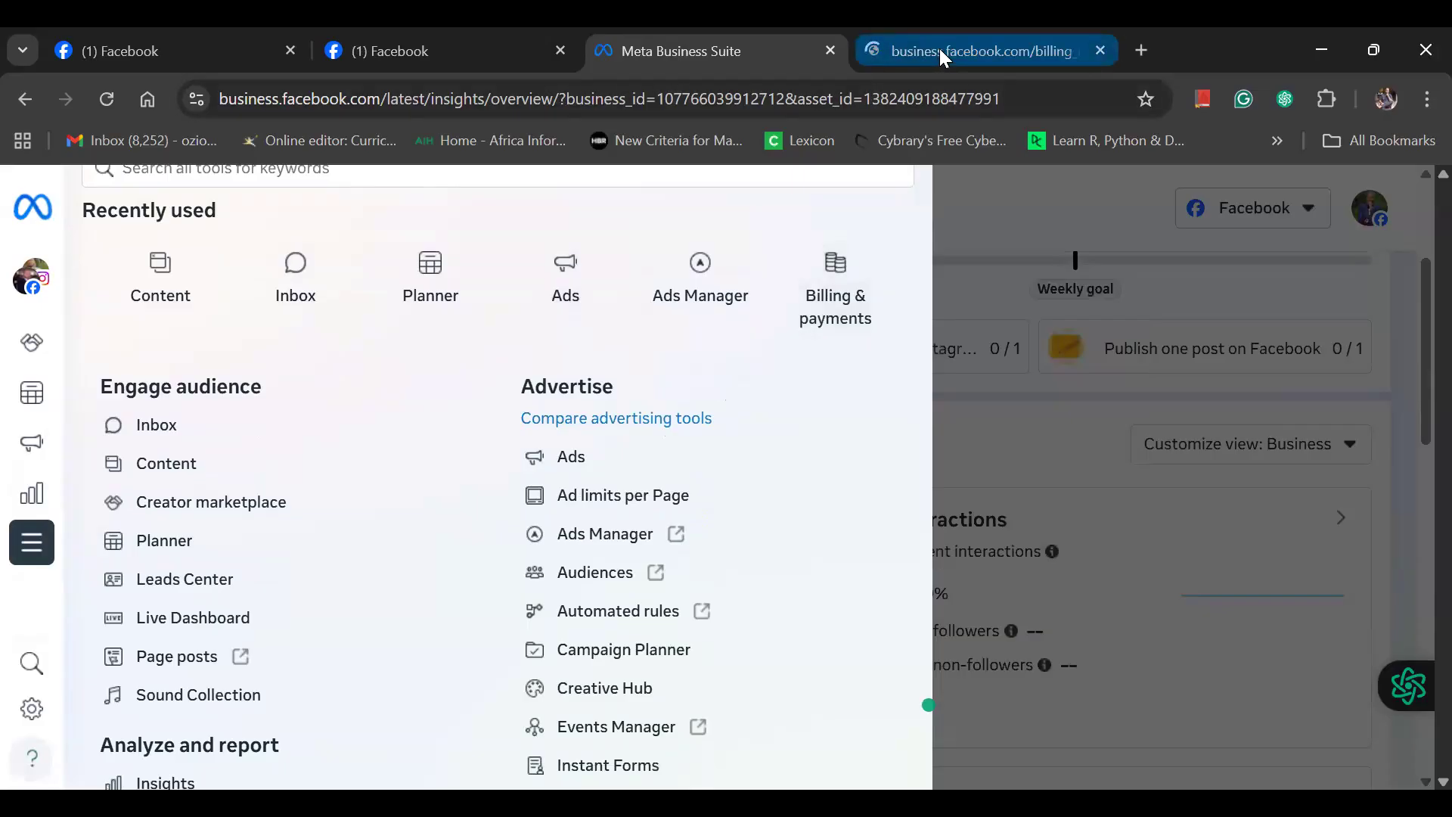
Step: Check Billing's Payment methods and Payment activity, then go back to the Business Suite tab
left_click(892, 52)
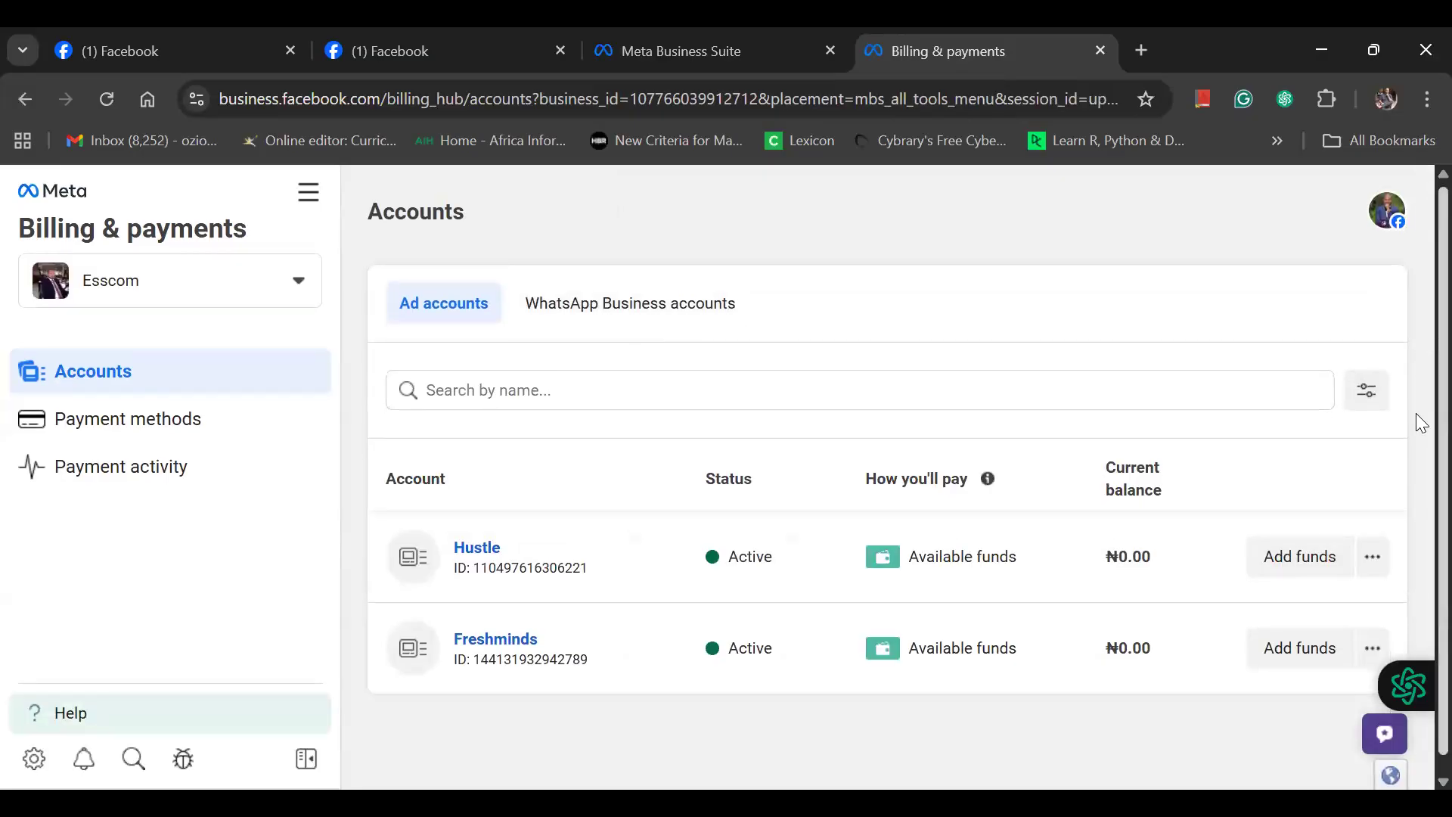
scroll(1135, 423, "down", 1)
left_click(115, 419)
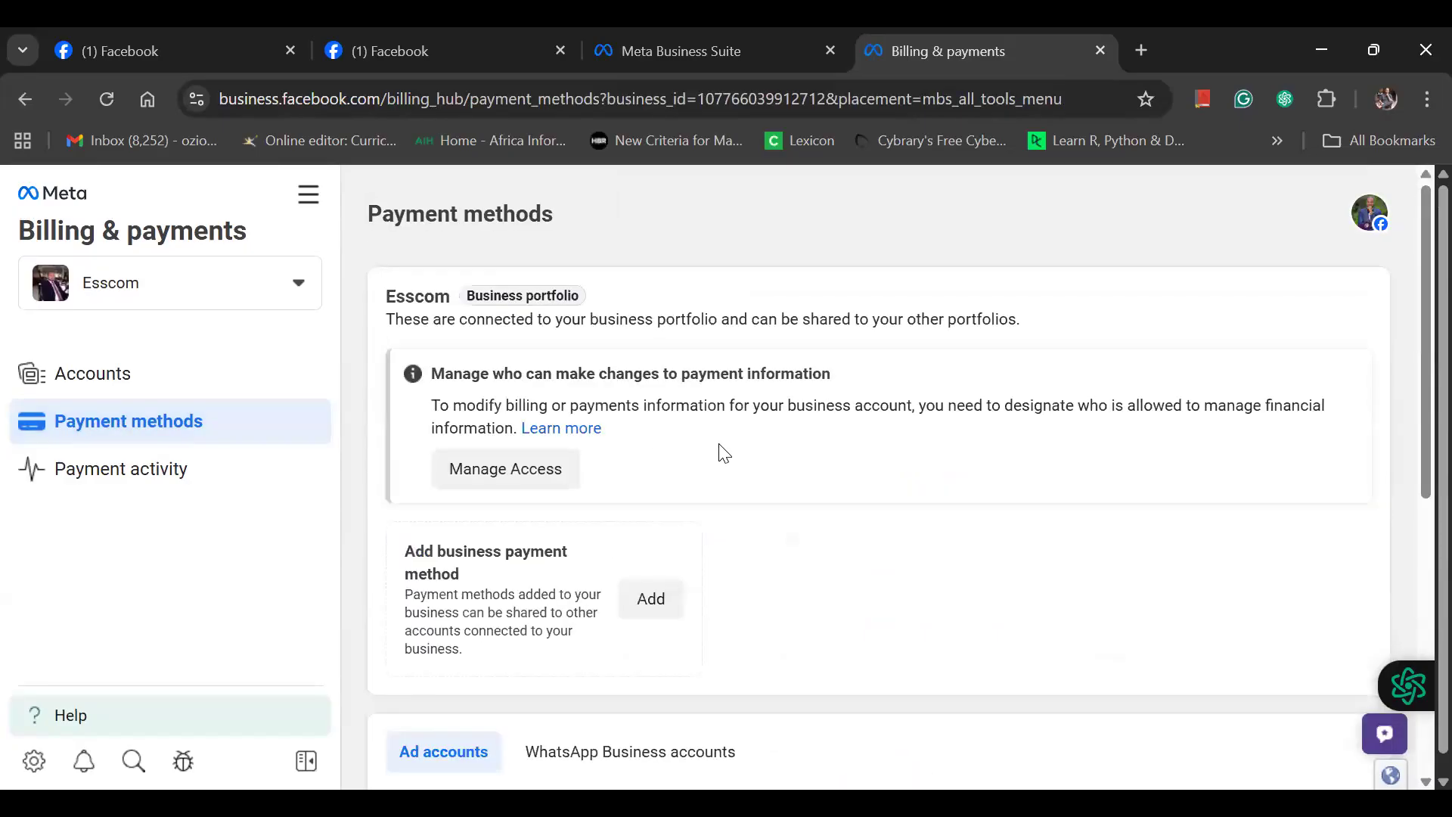
scroll(719, 452, "down", 4)
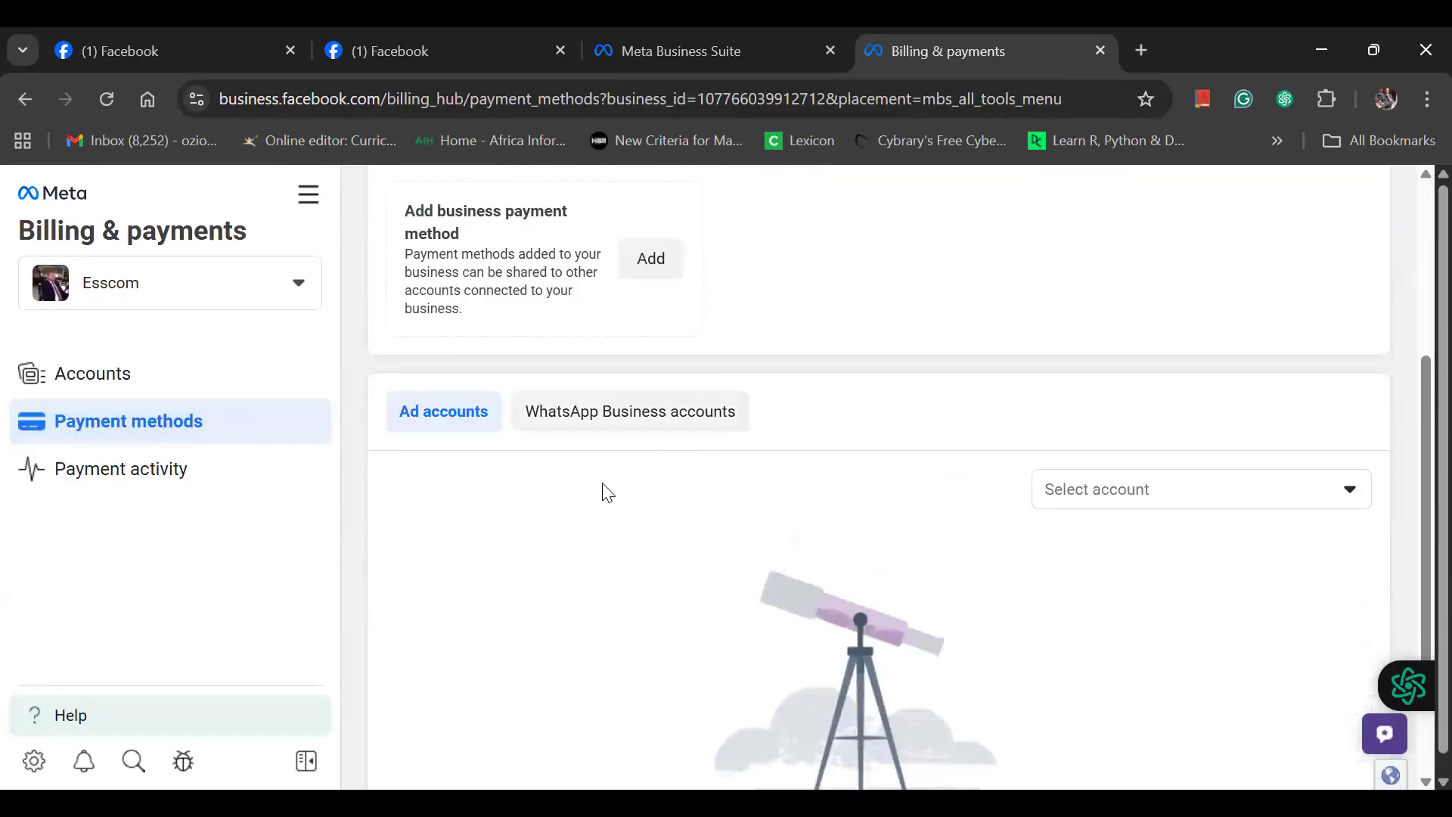
scroll(600, 484, "down", 1)
scroll(600, 474, "up", 1)
scroll(601, 473, "down", 2)
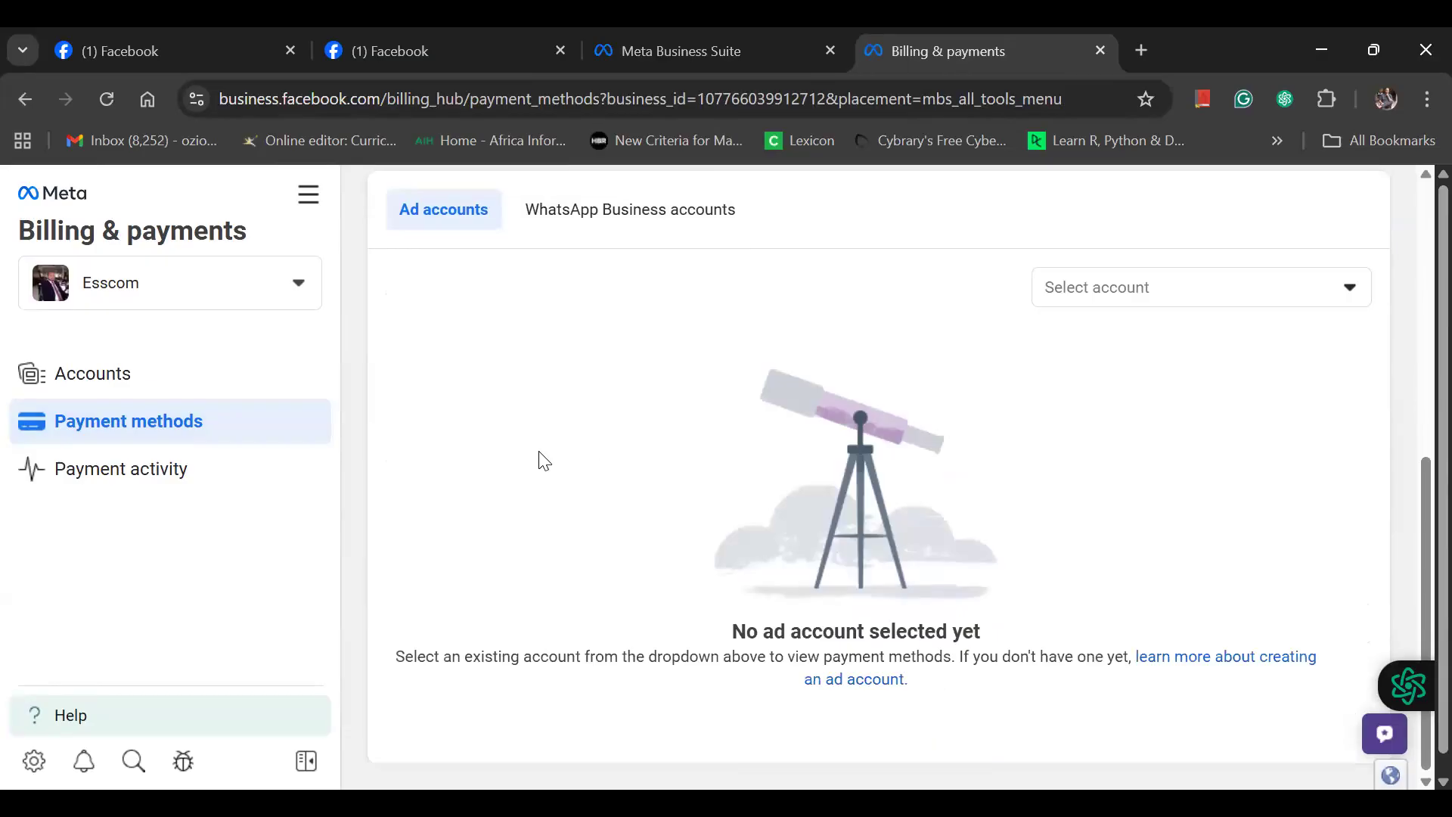
left_click(199, 462)
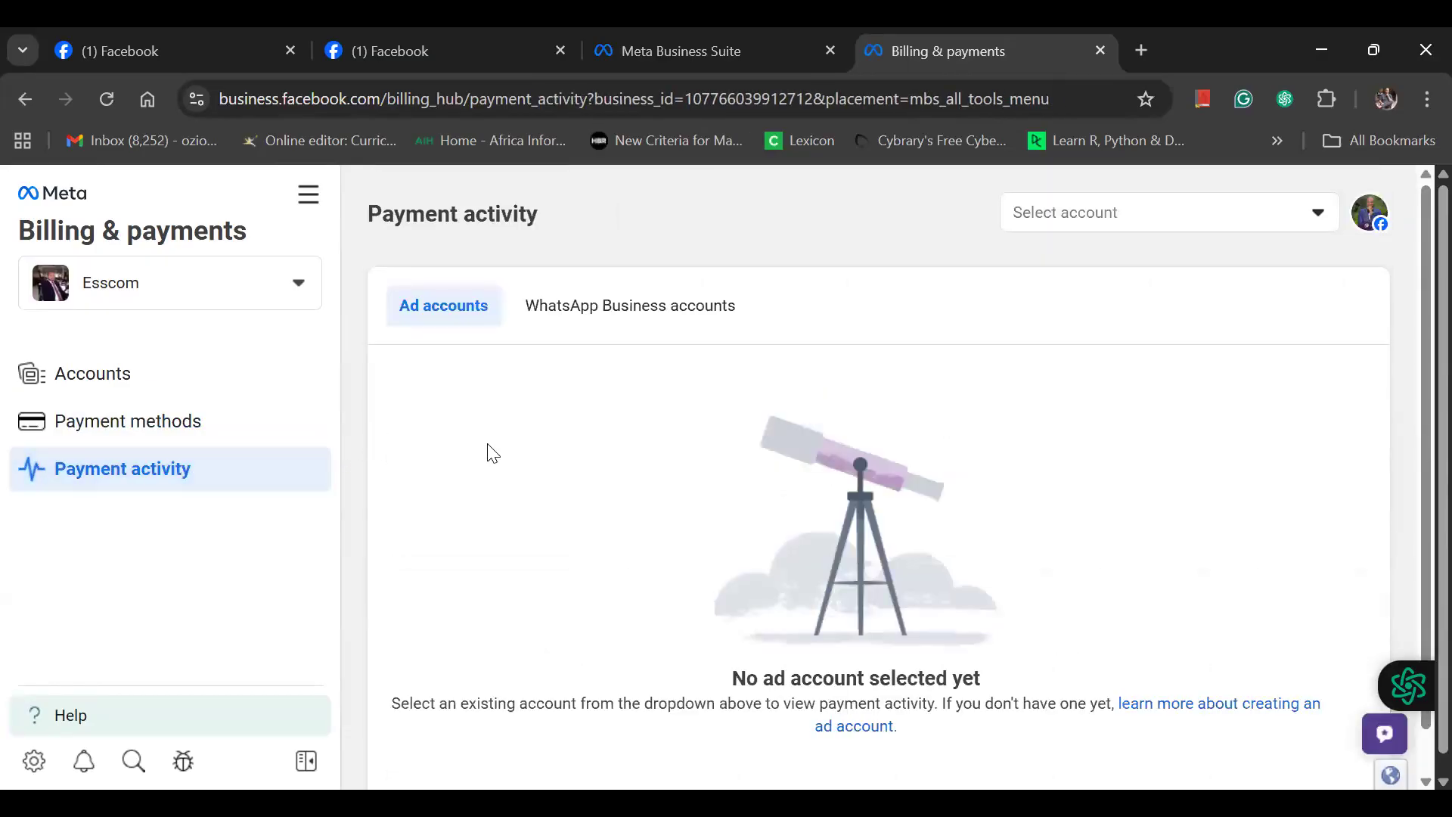
scroll(635, 453, "down", 1)
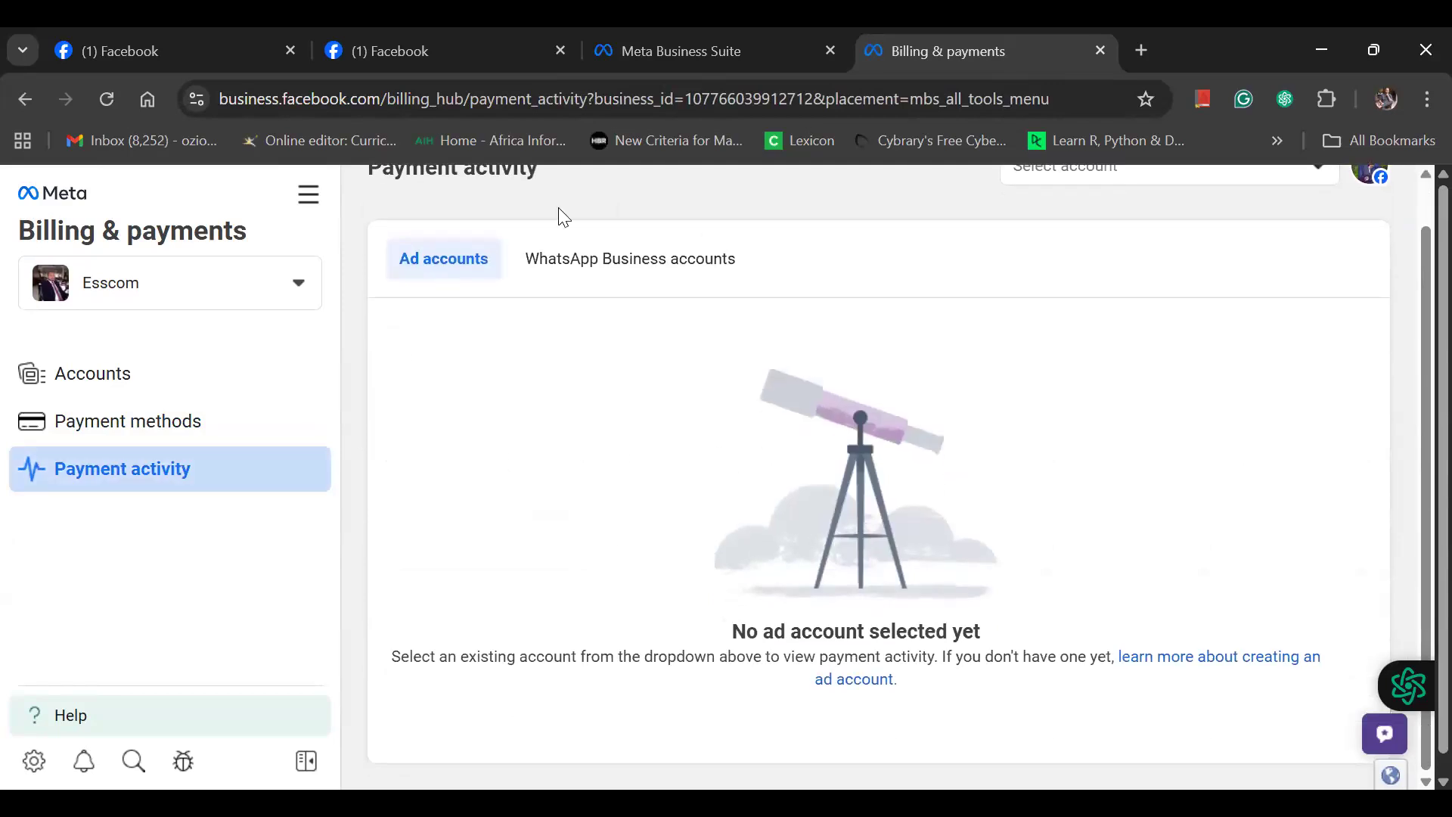
left_click(738, 58)
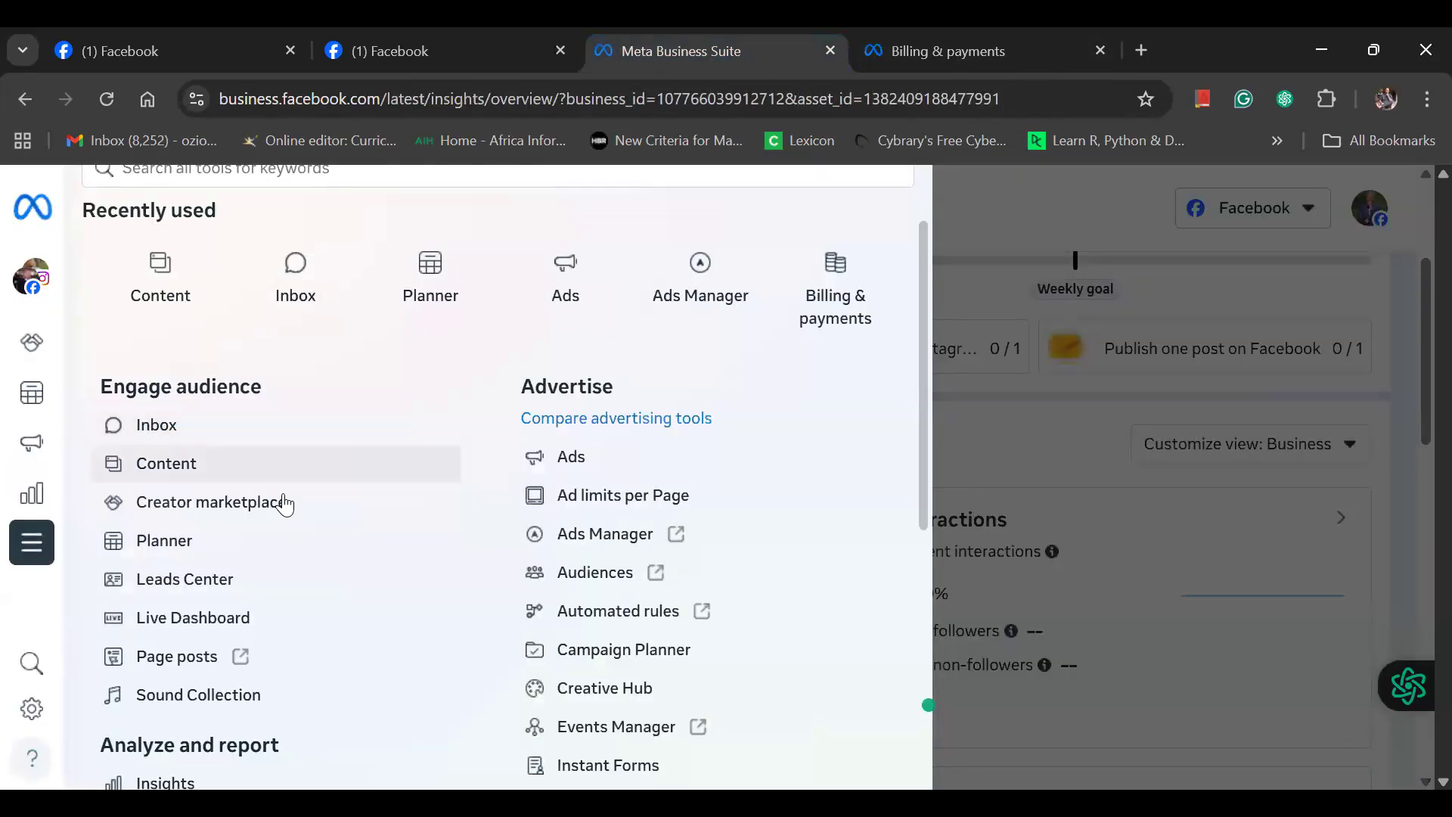
Step: Scroll the All tools list down to WhatsApp Manager, then close it to return to Insights
scroll(422, 529, "down", 1)
scroll(423, 532, "down", 1)
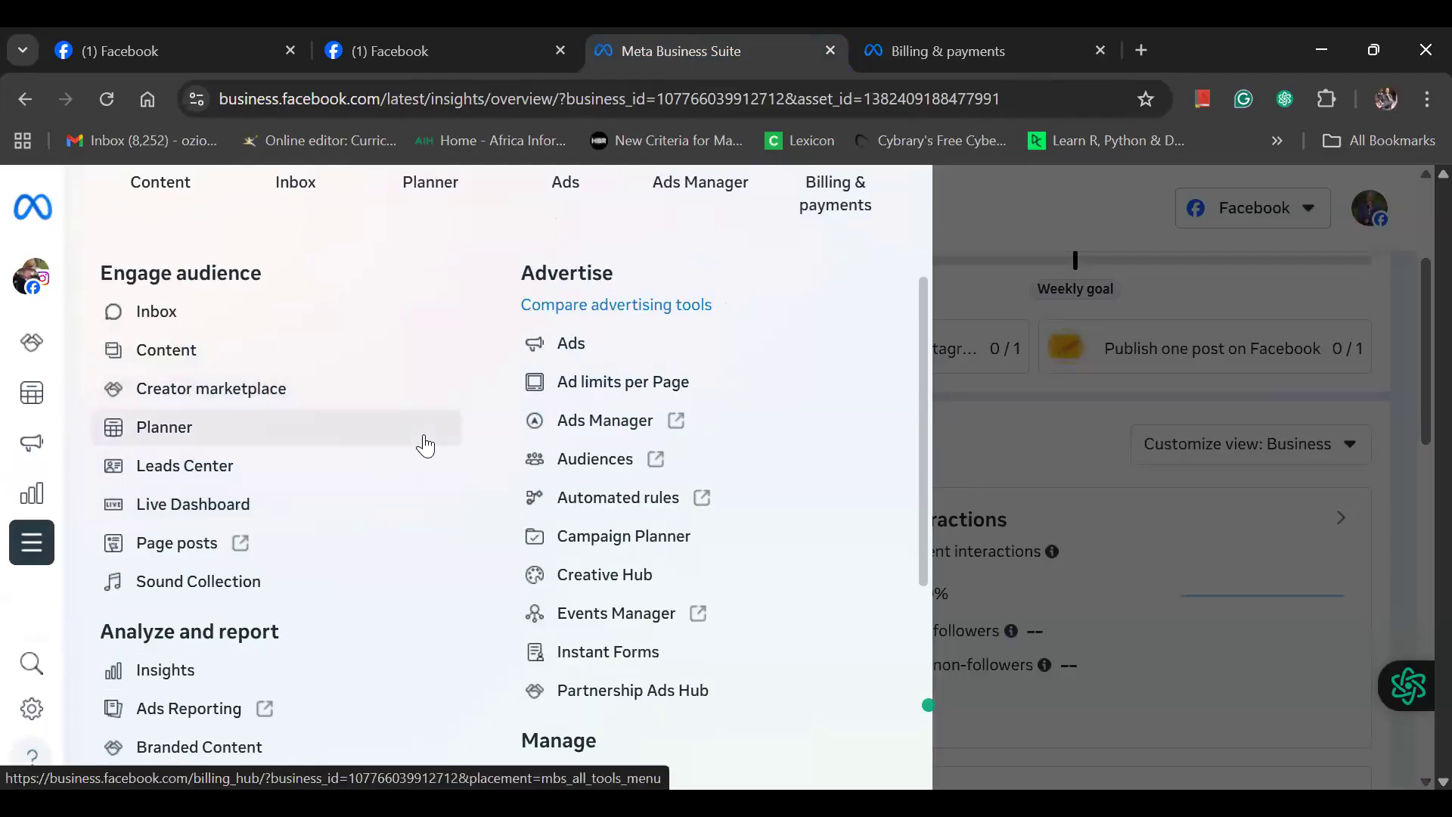
scroll(423, 446, "down", 3)
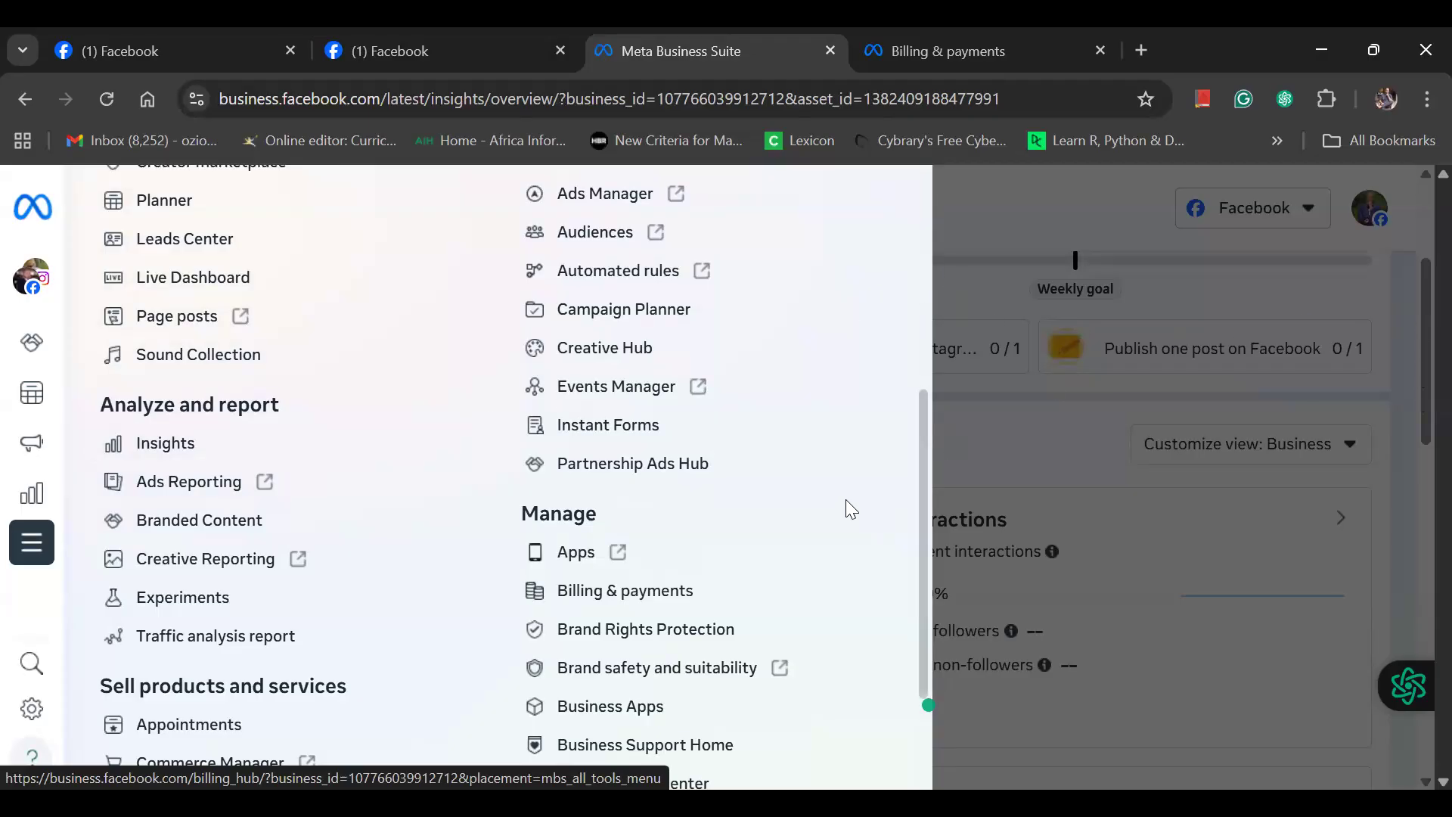
scroll(921, 575, "up", 1)
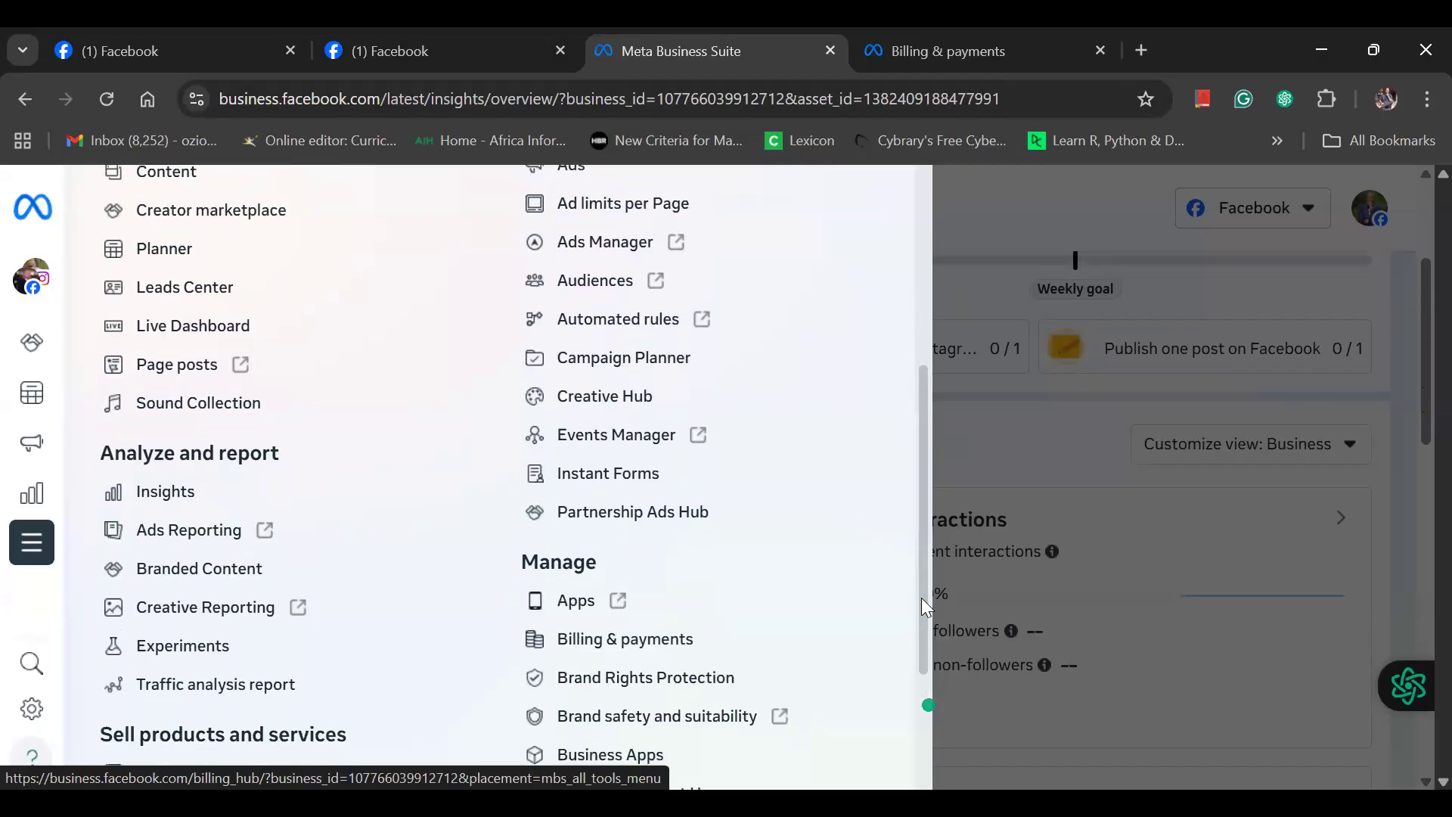
scroll(921, 597, "down", 3)
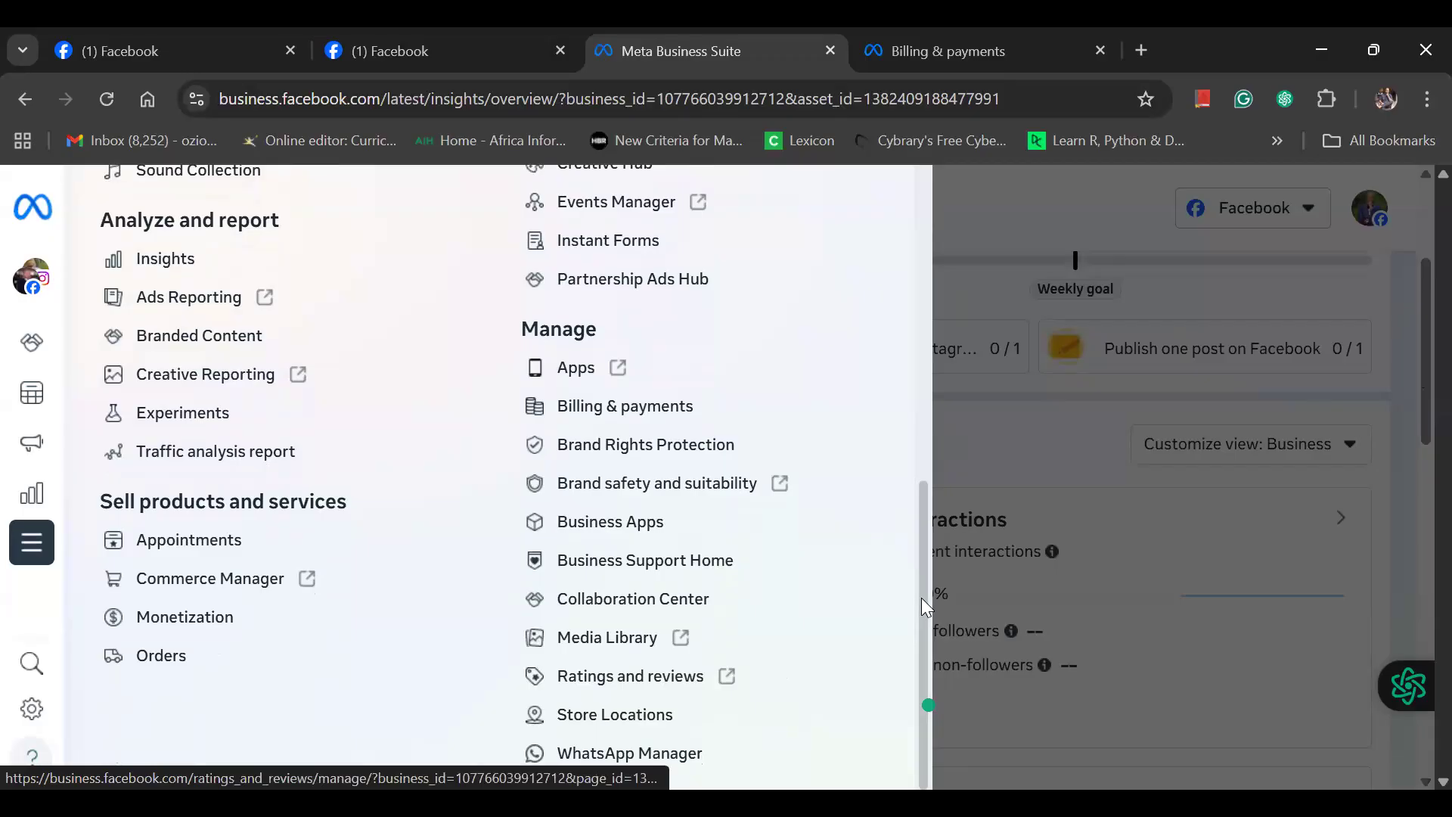
left_click(983, 261)
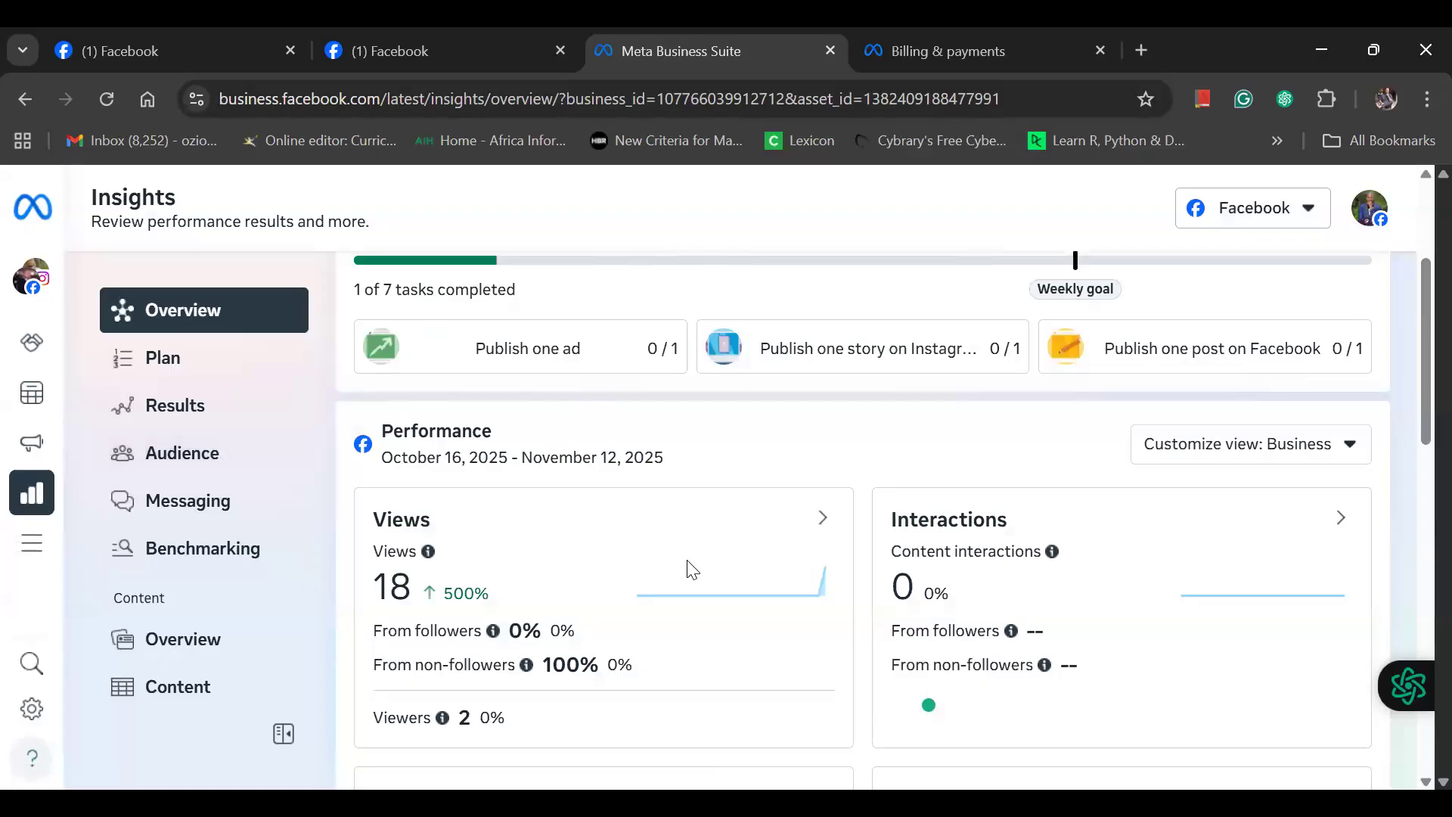
Step: Go to the Planner and start composing a new post with Create post
mouse_move(716, 609)
mouse_move(32, 401)
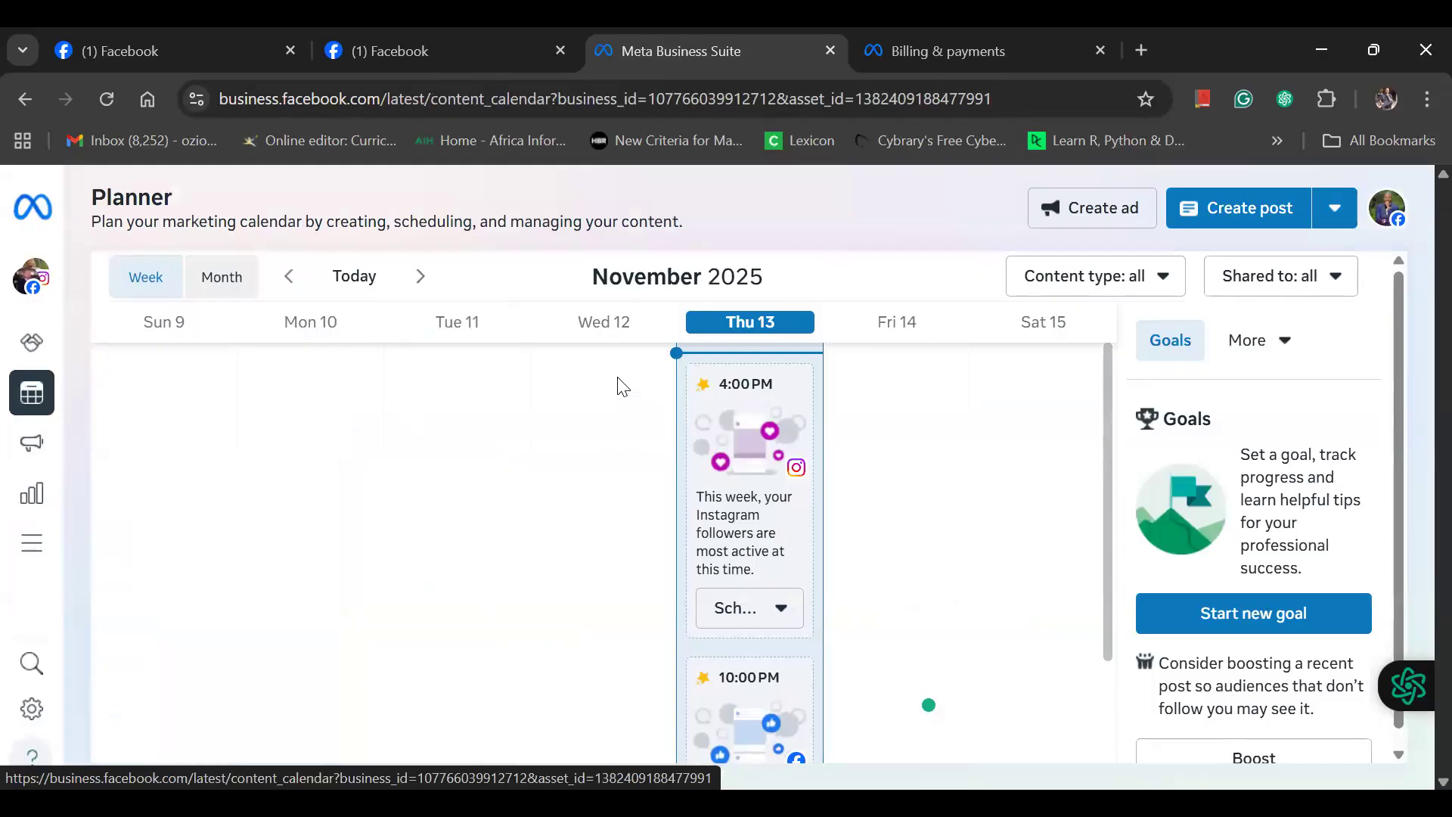
left_click(1253, 210)
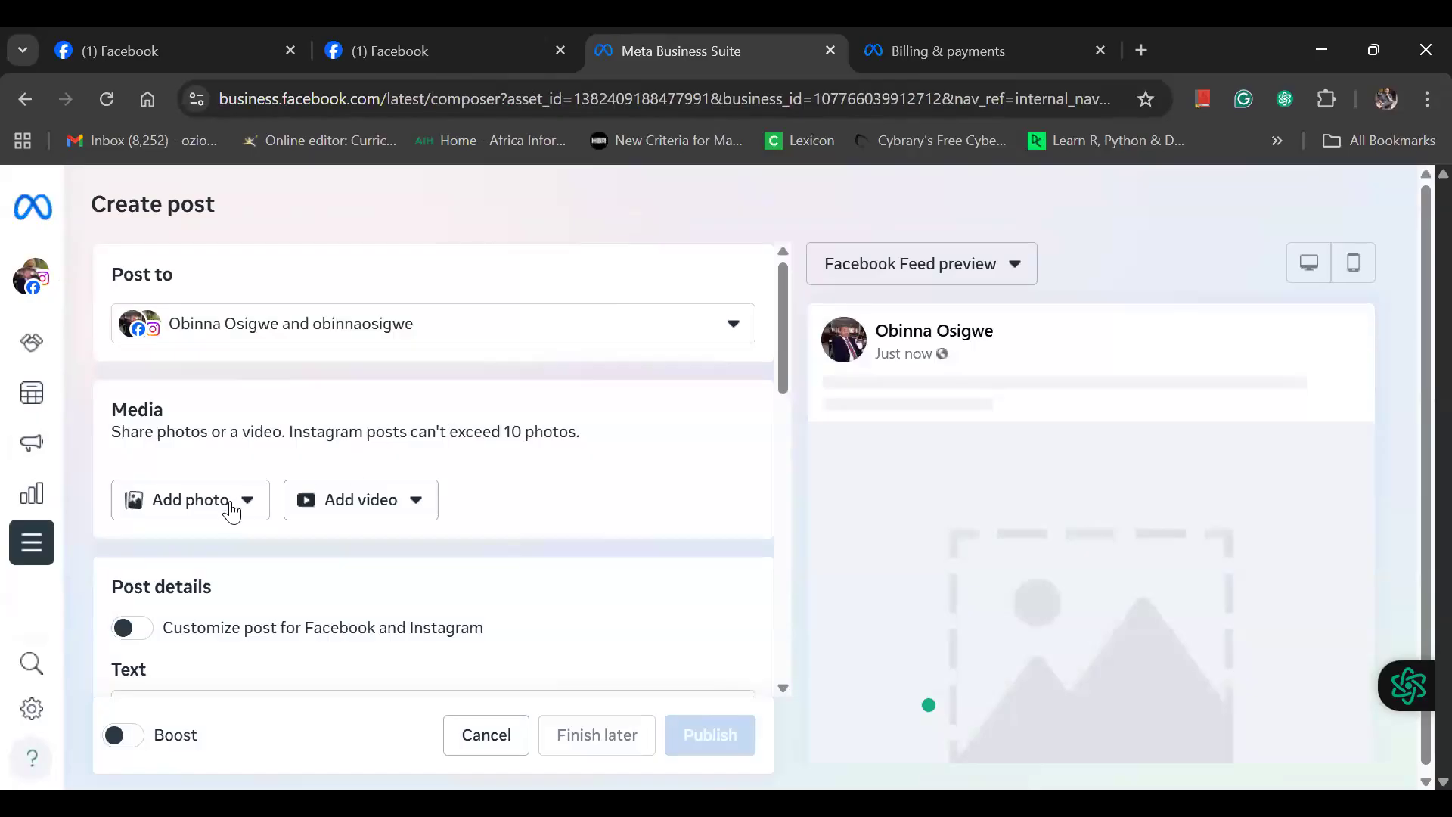
Step: Upload the 'Digital Marketing - Skill Up Kampala (3)' image from Downloads as the post photo
left_click(229, 508)
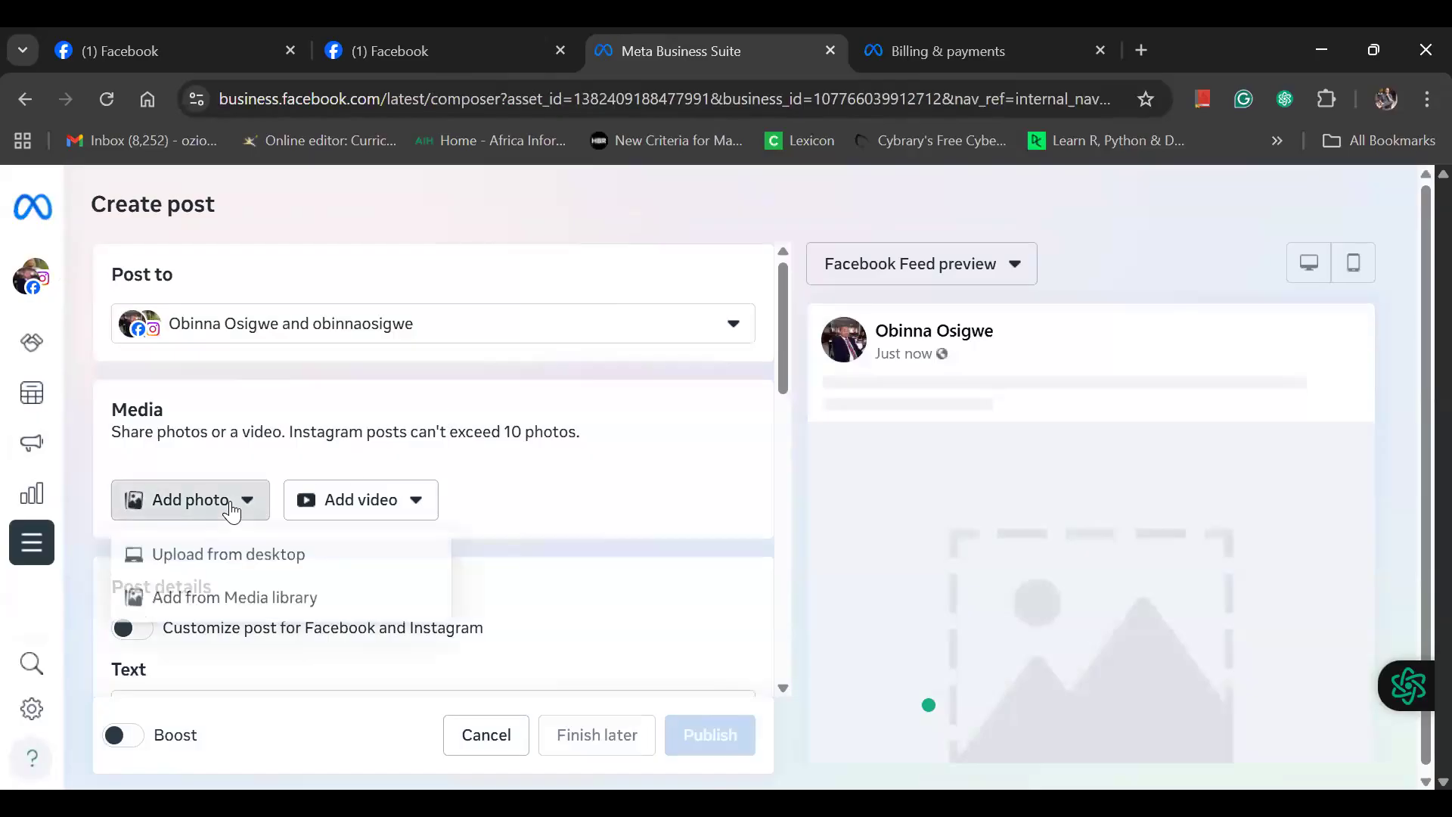
left_click(241, 563)
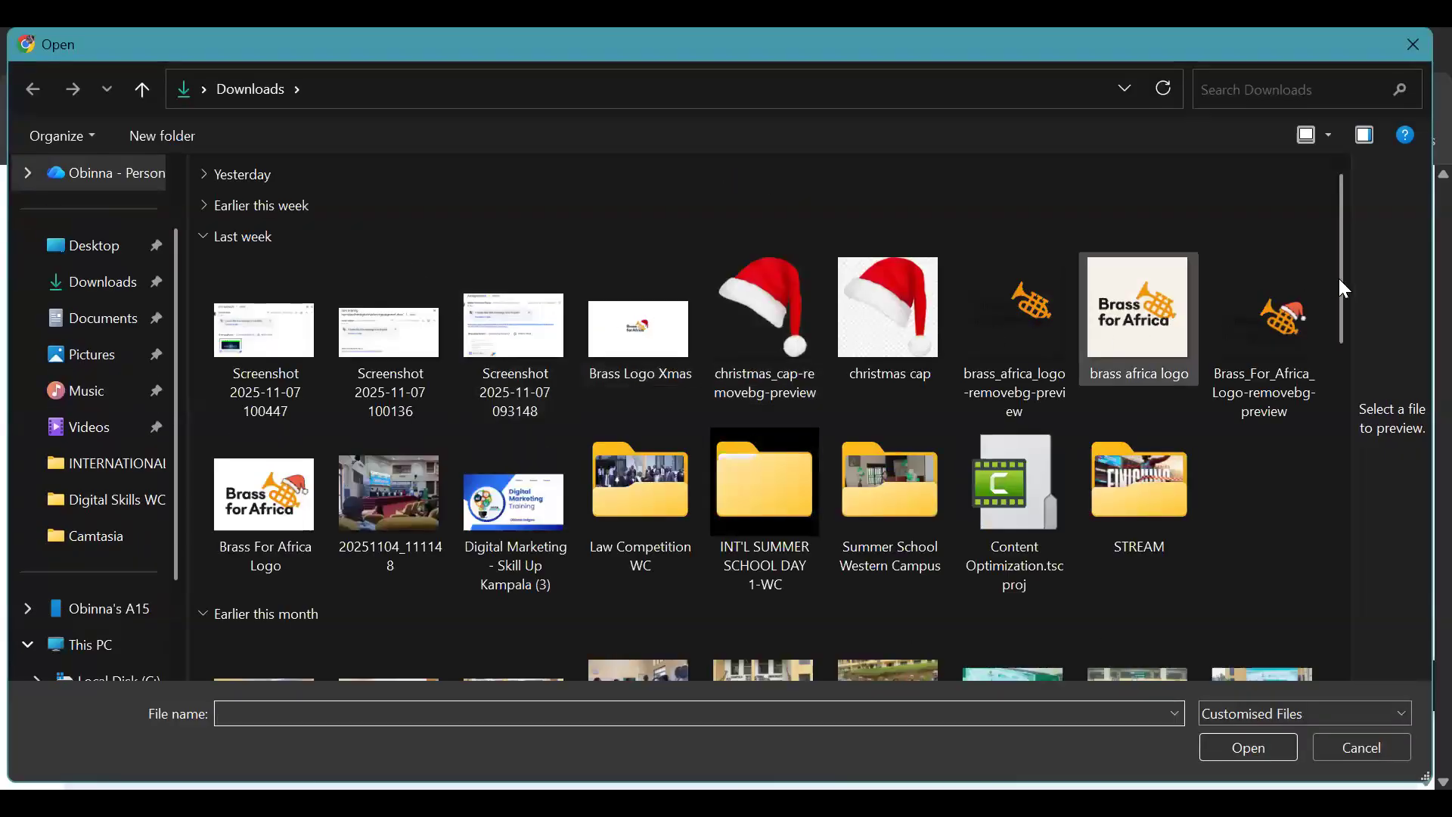
scroll(1349, 334, "down", 2)
scroll(1338, 334, "down", 5)
scroll(832, 393, "up", 7)
left_click(517, 446)
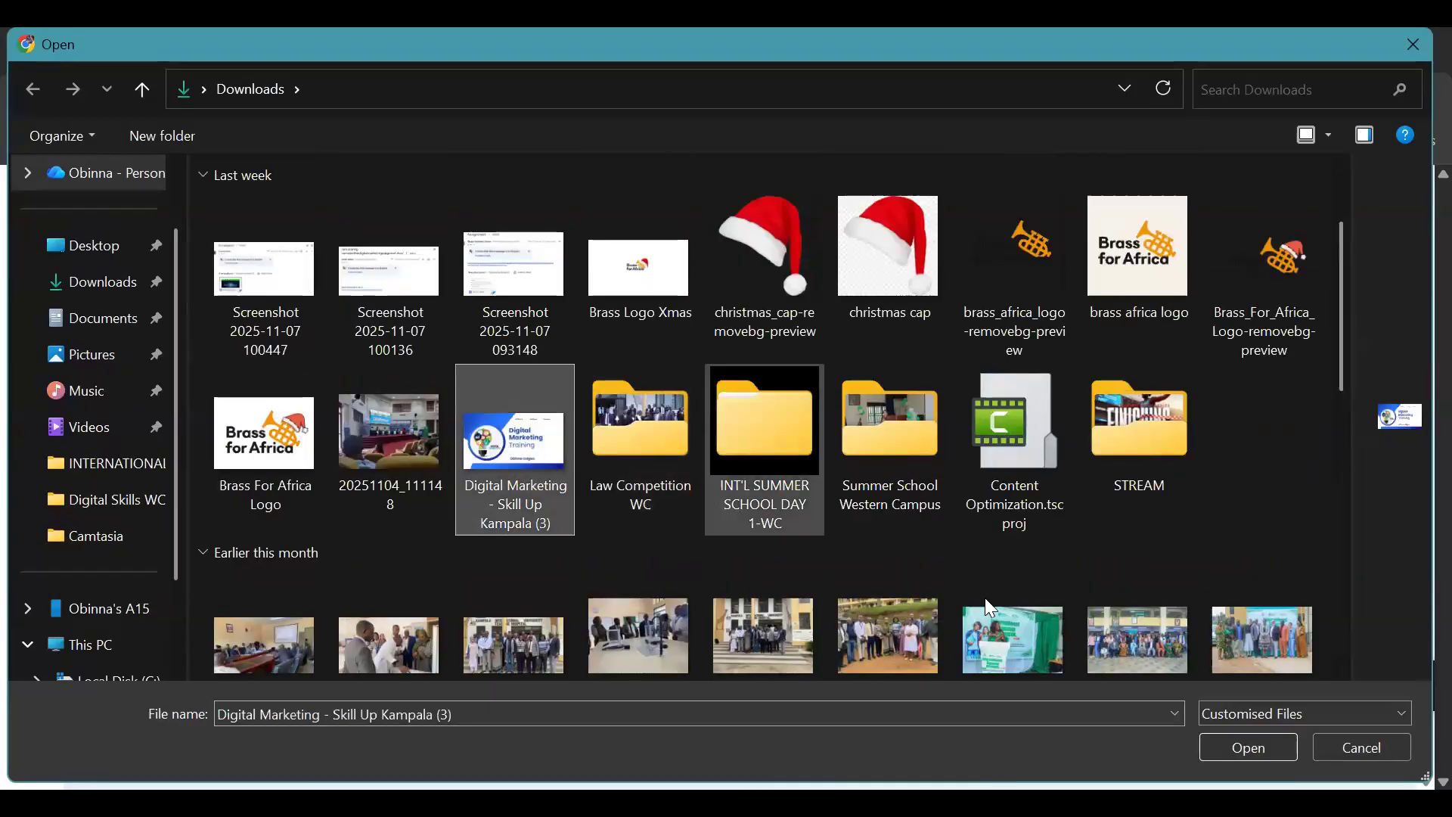
key("Return")
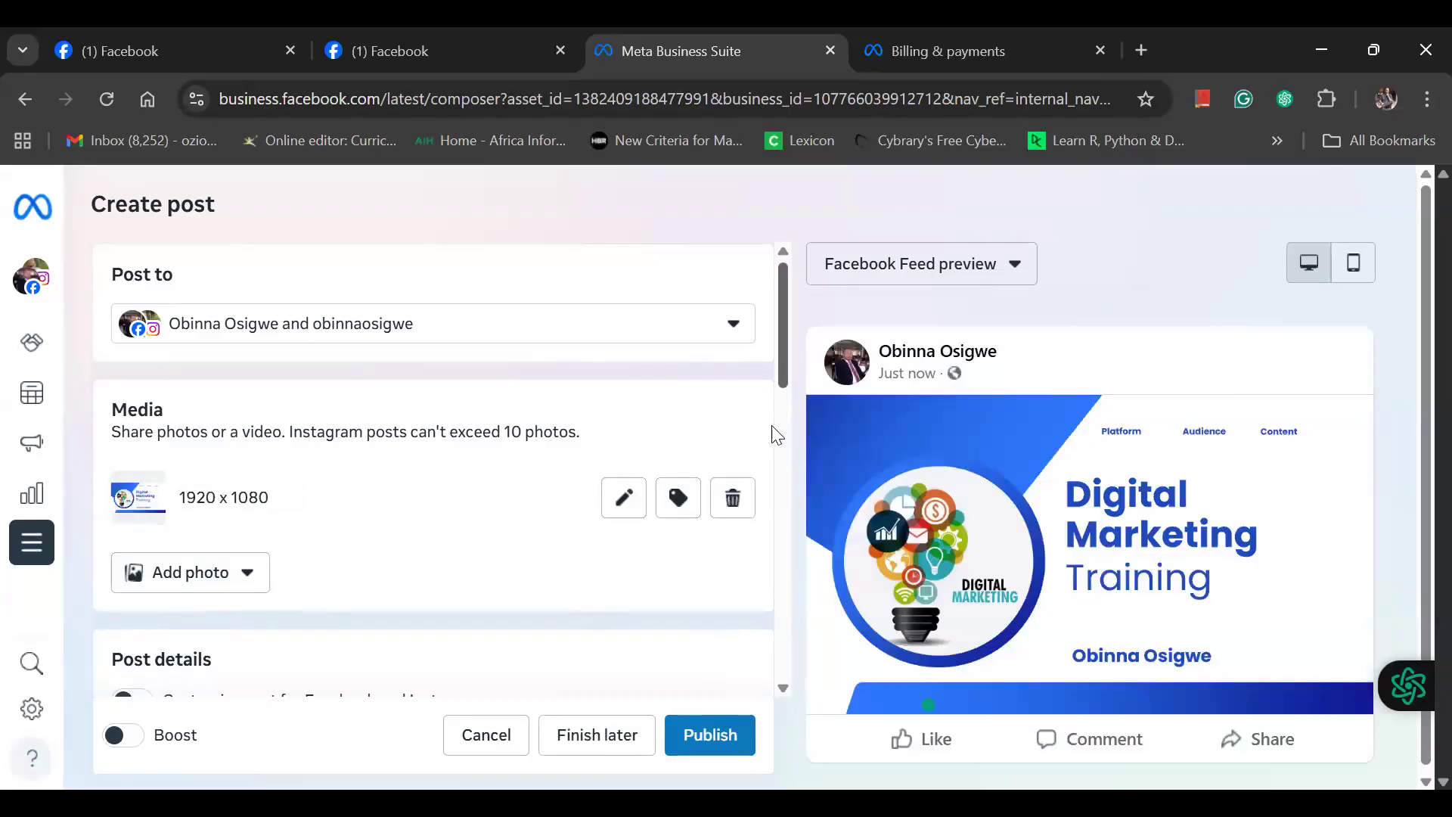
scroll(768, 453, "down", 5)
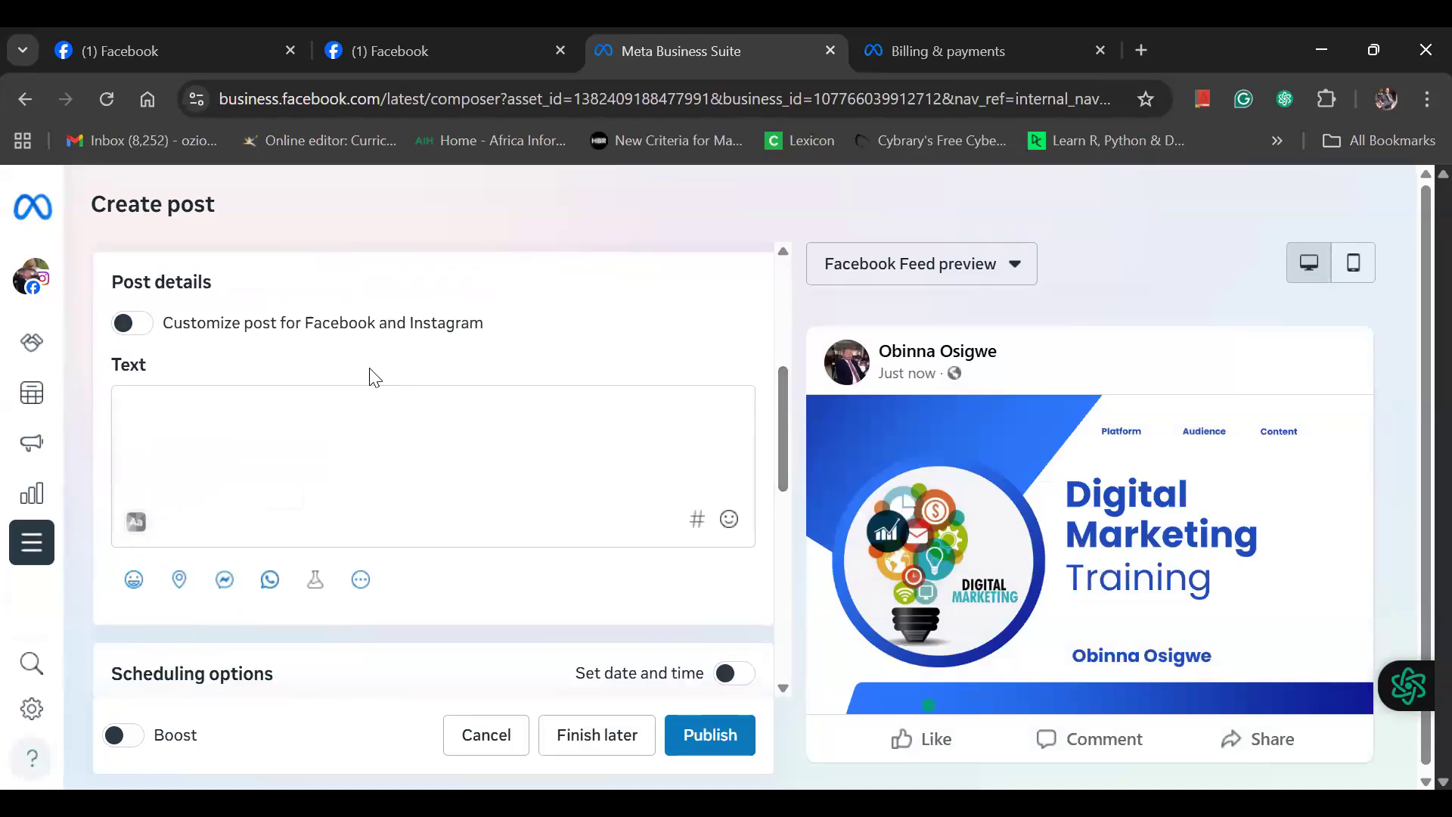
Step: Caption the post 'You are welcome to our Digital Marketing Class' and enable separate Facebook and Instagram versions
left_click(340, 388)
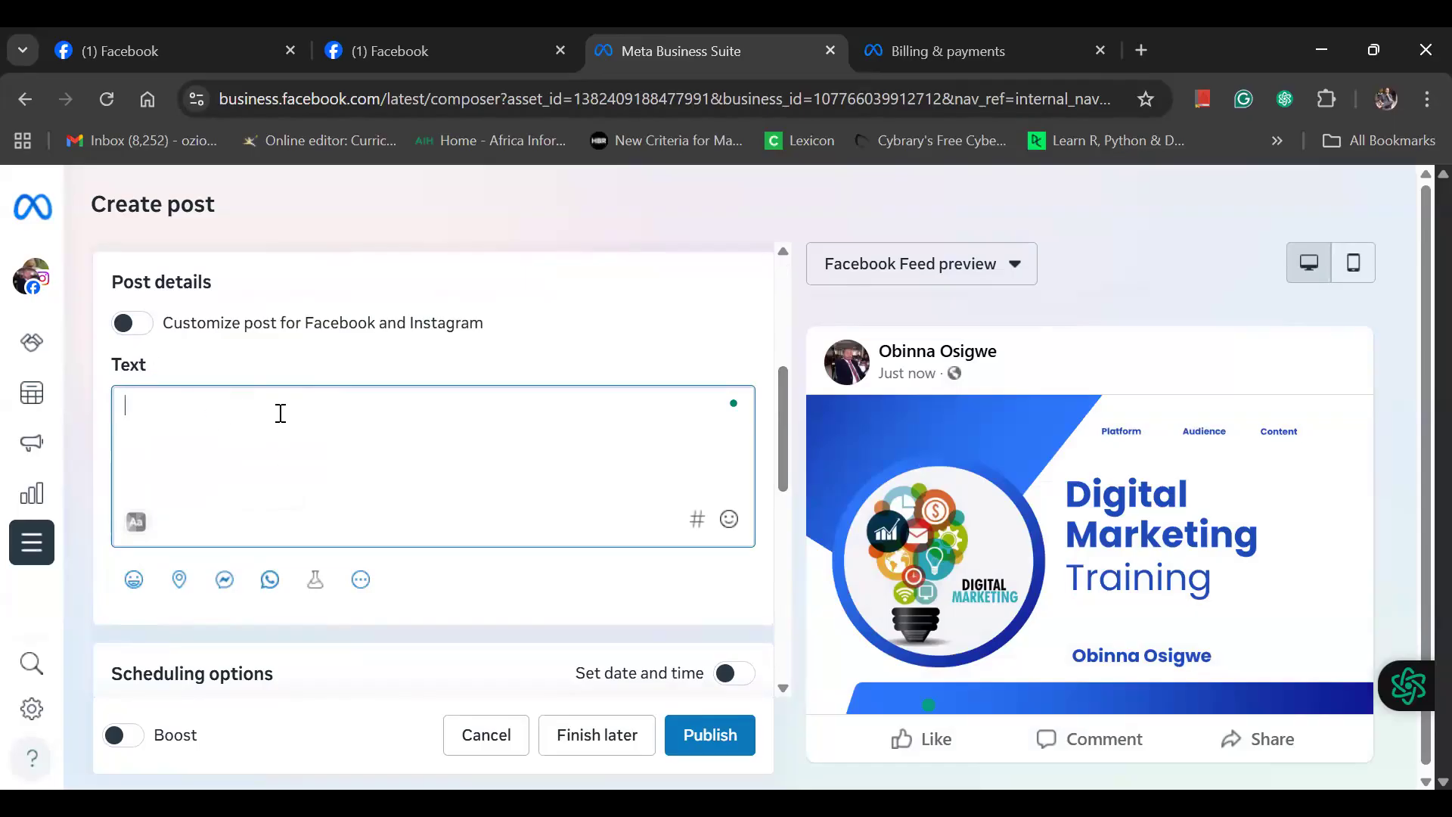
type("You")
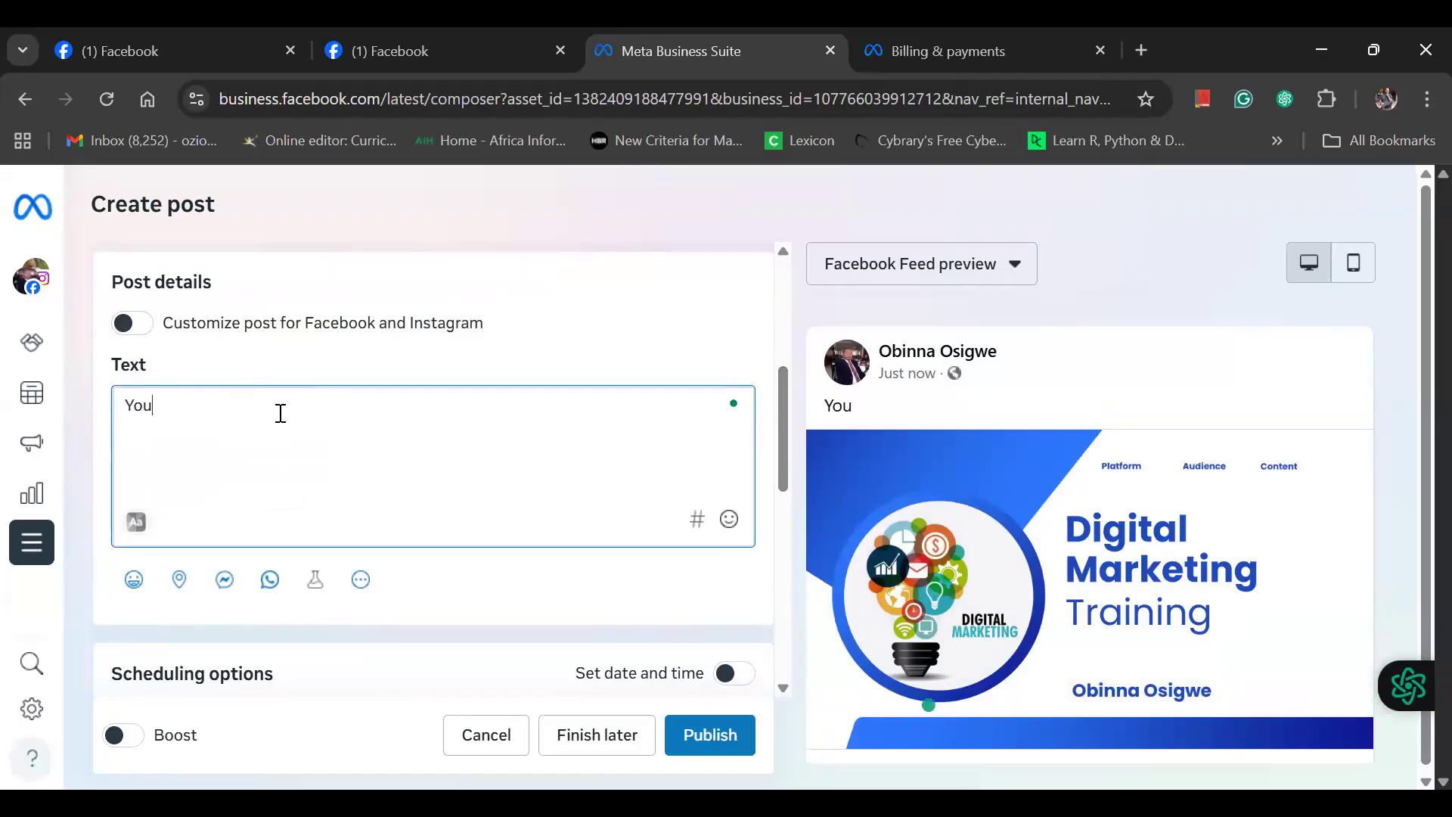
type(" are welcome to our")
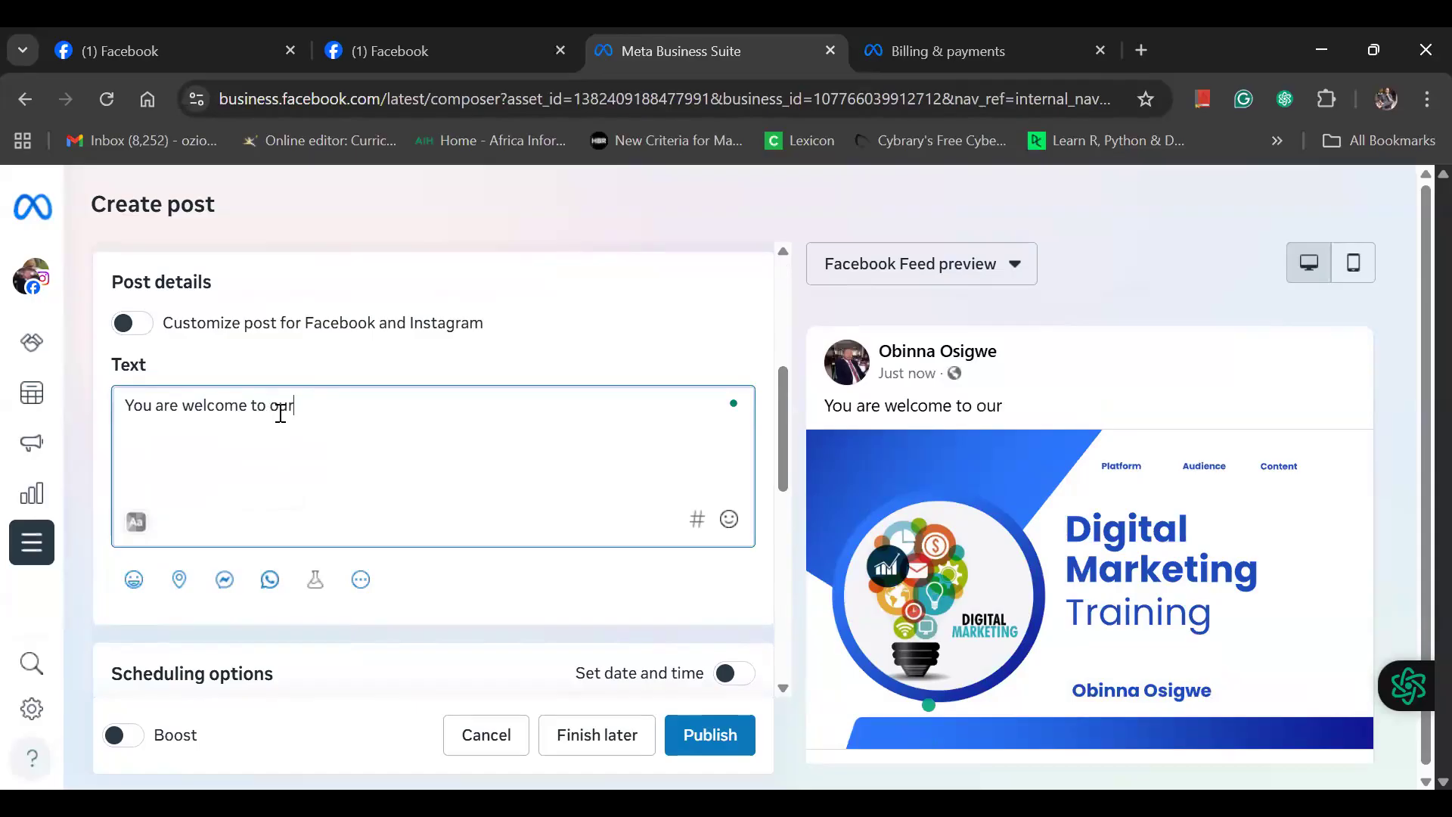
type(" Digital Marketi")
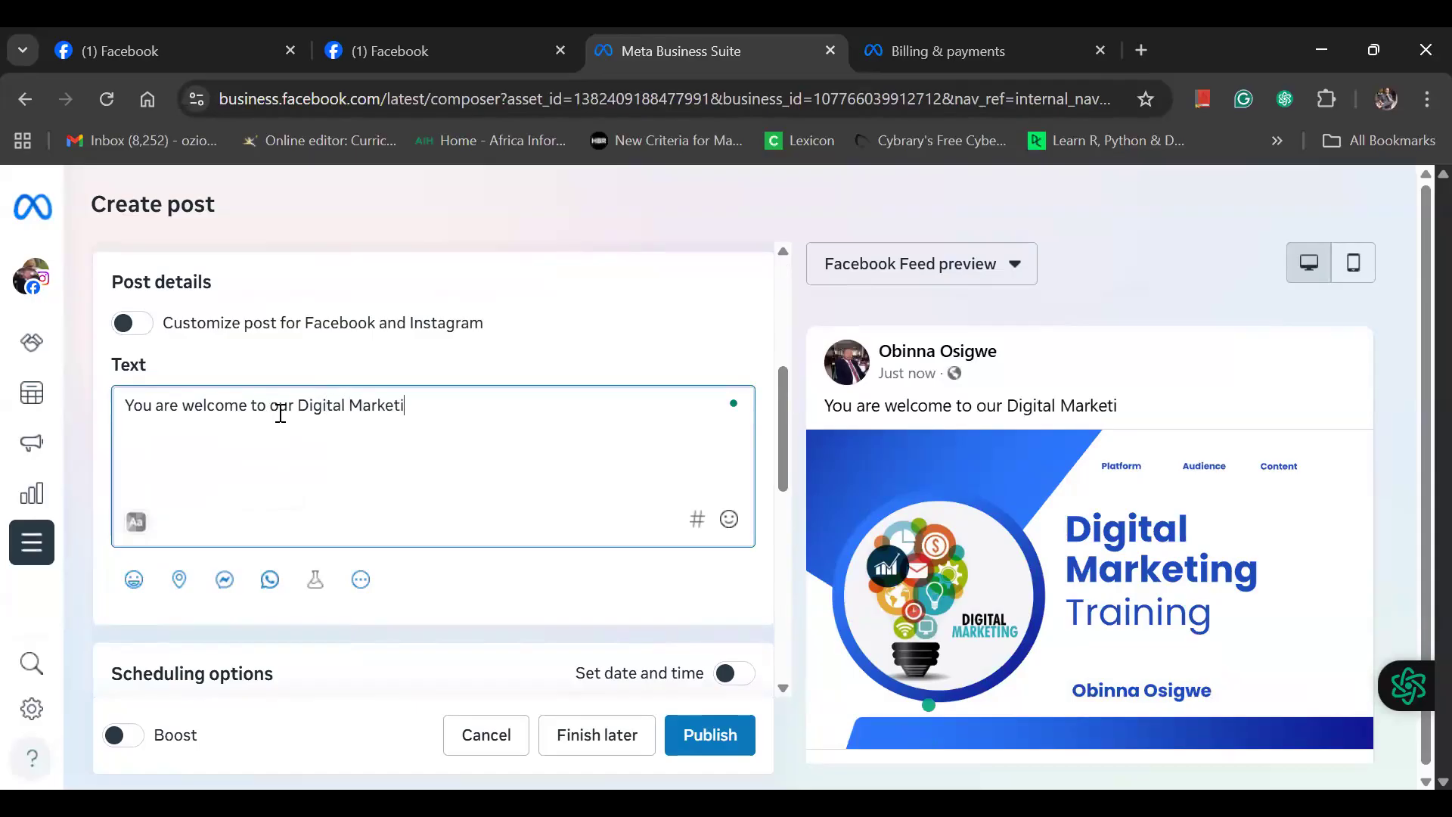
type("ng Class")
left_click(124, 323)
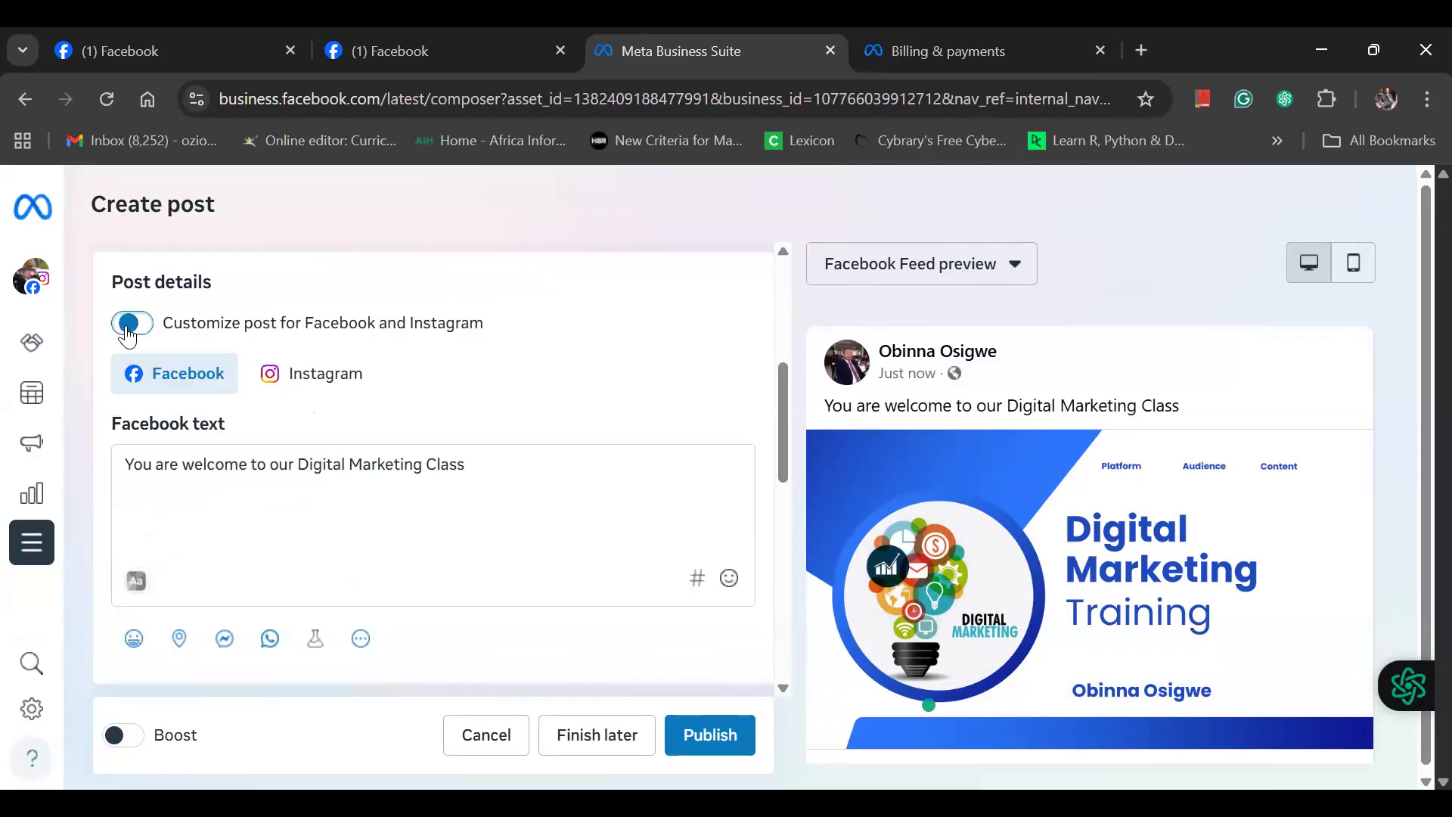
left_click(484, 467)
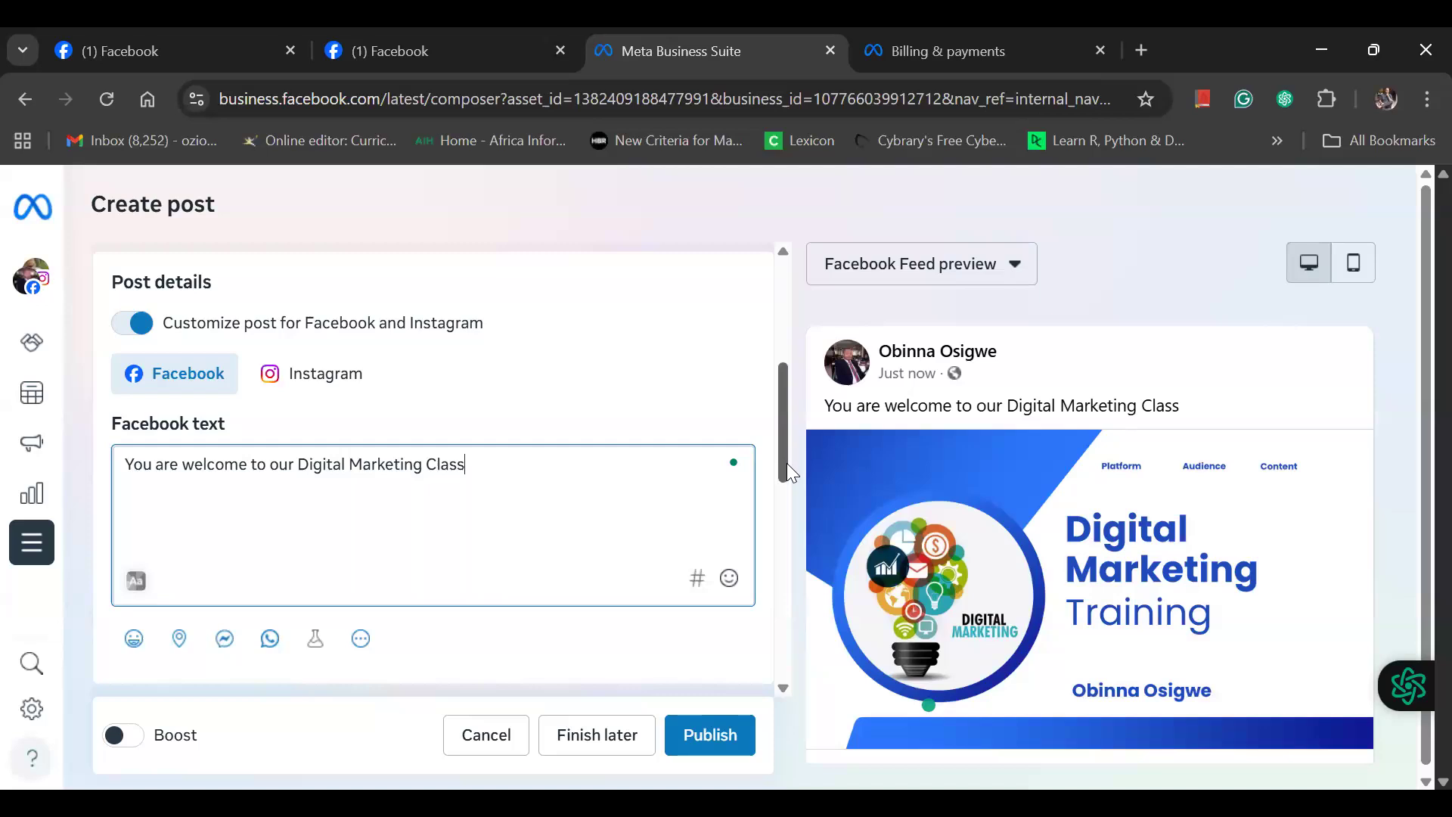
scroll(786, 463, "down", 5)
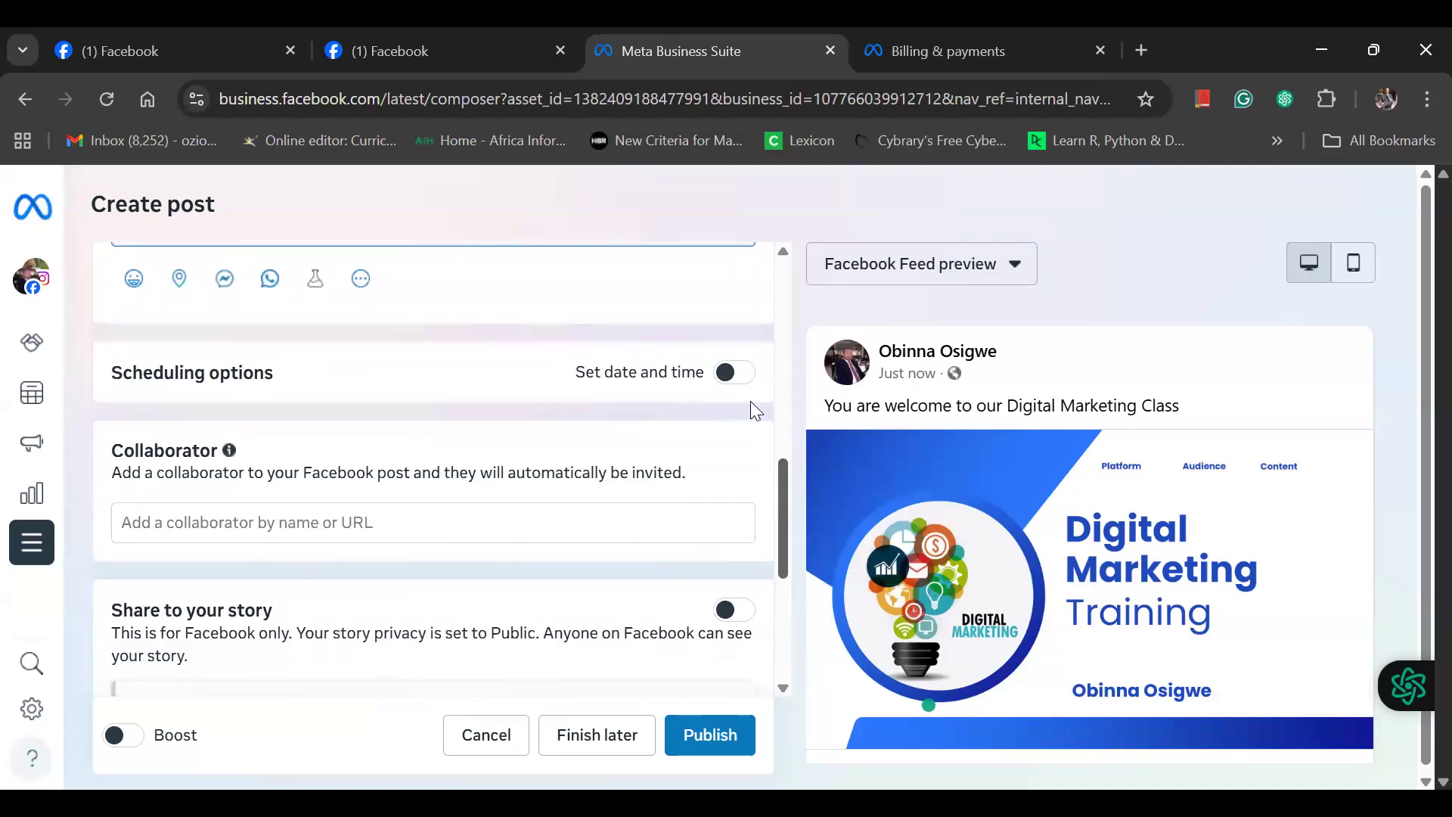
Step: Turn on scheduling, setting Facebook to Nov 14 and Instagram to Nov 16, 2025
left_click(738, 374)
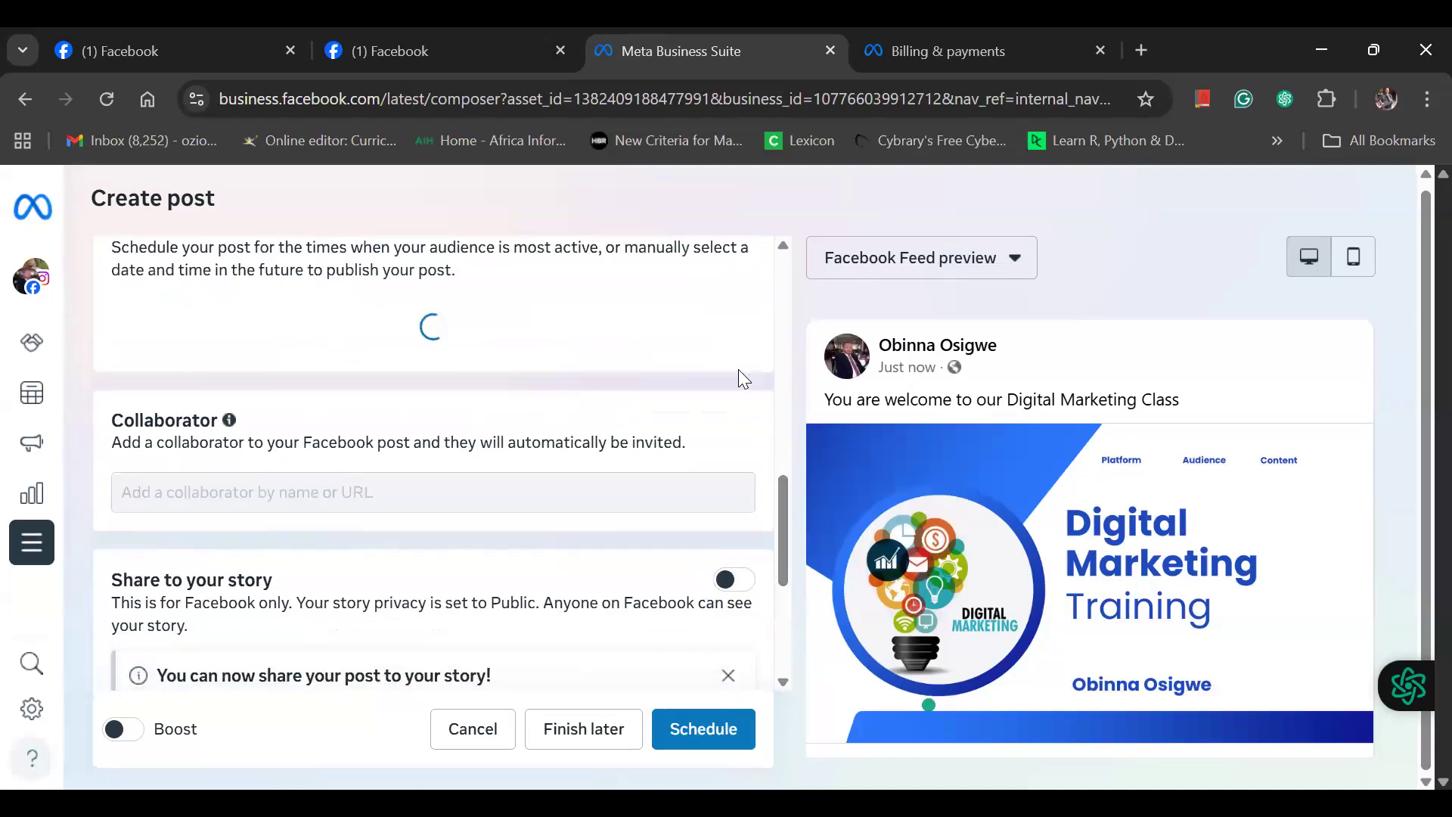
scroll(786, 442, "up", 3)
scroll(791, 473, "down", 3)
left_click(258, 374)
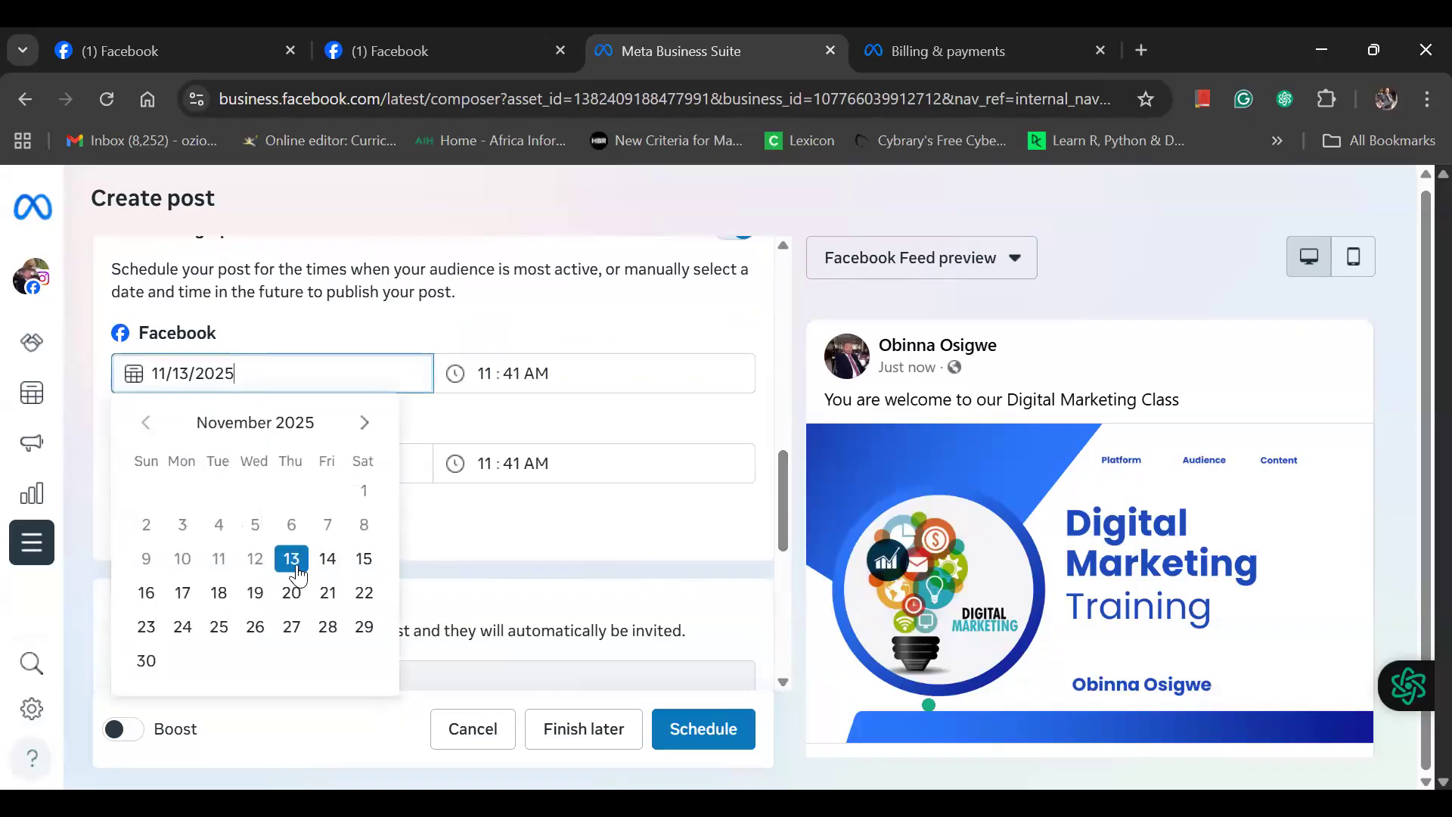
left_click(332, 563)
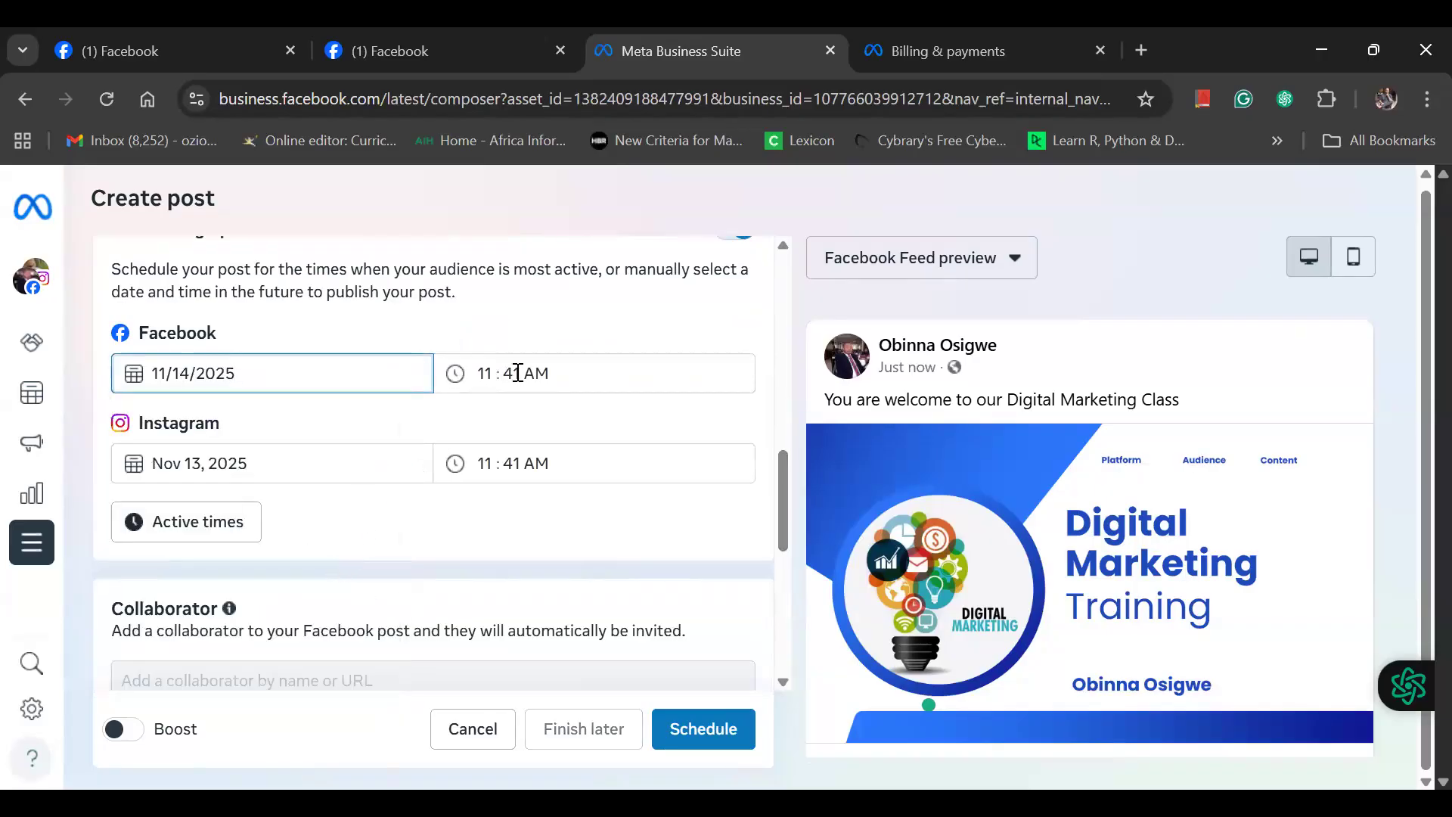
left_click(297, 460)
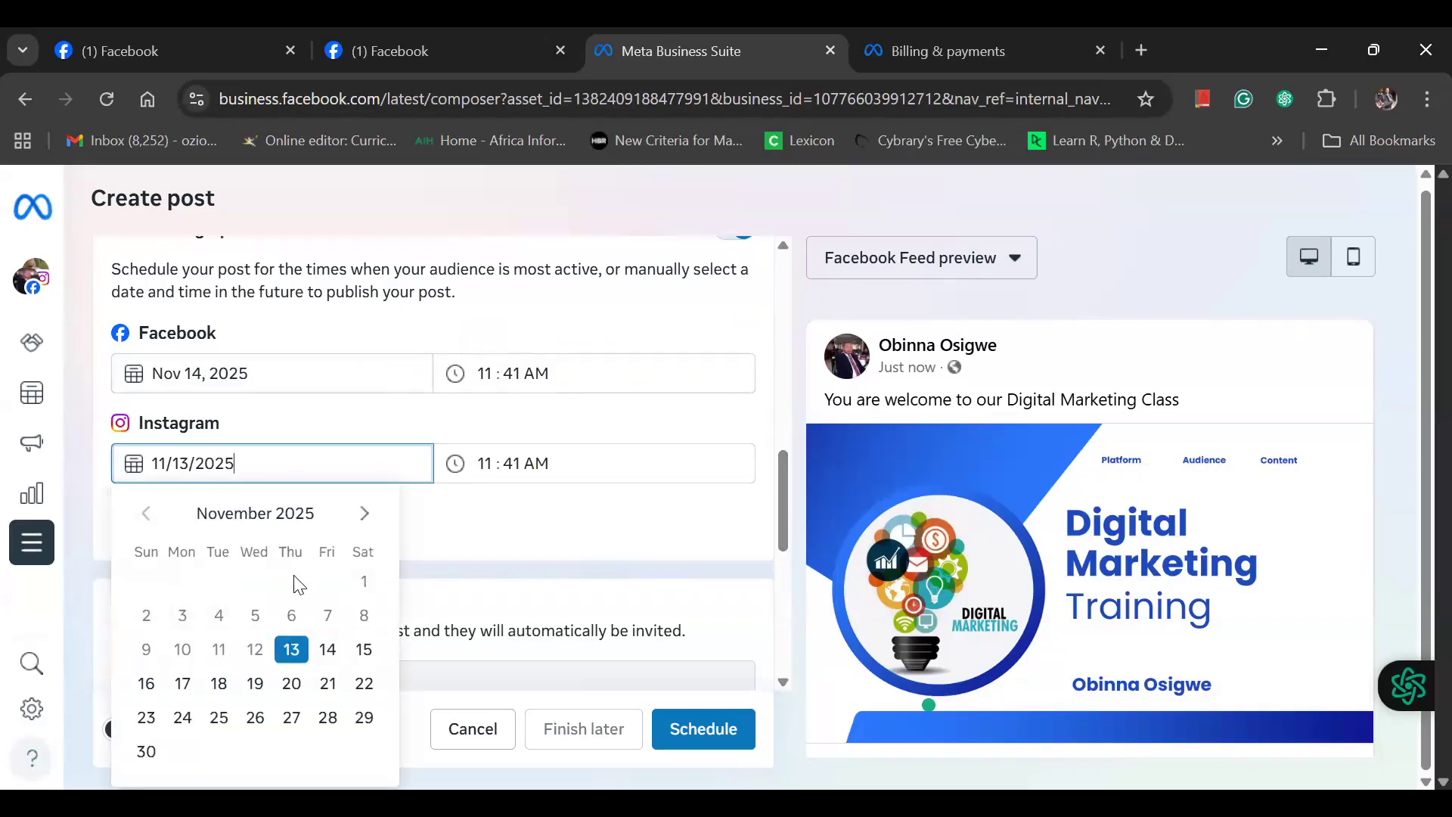
left_click(146, 683)
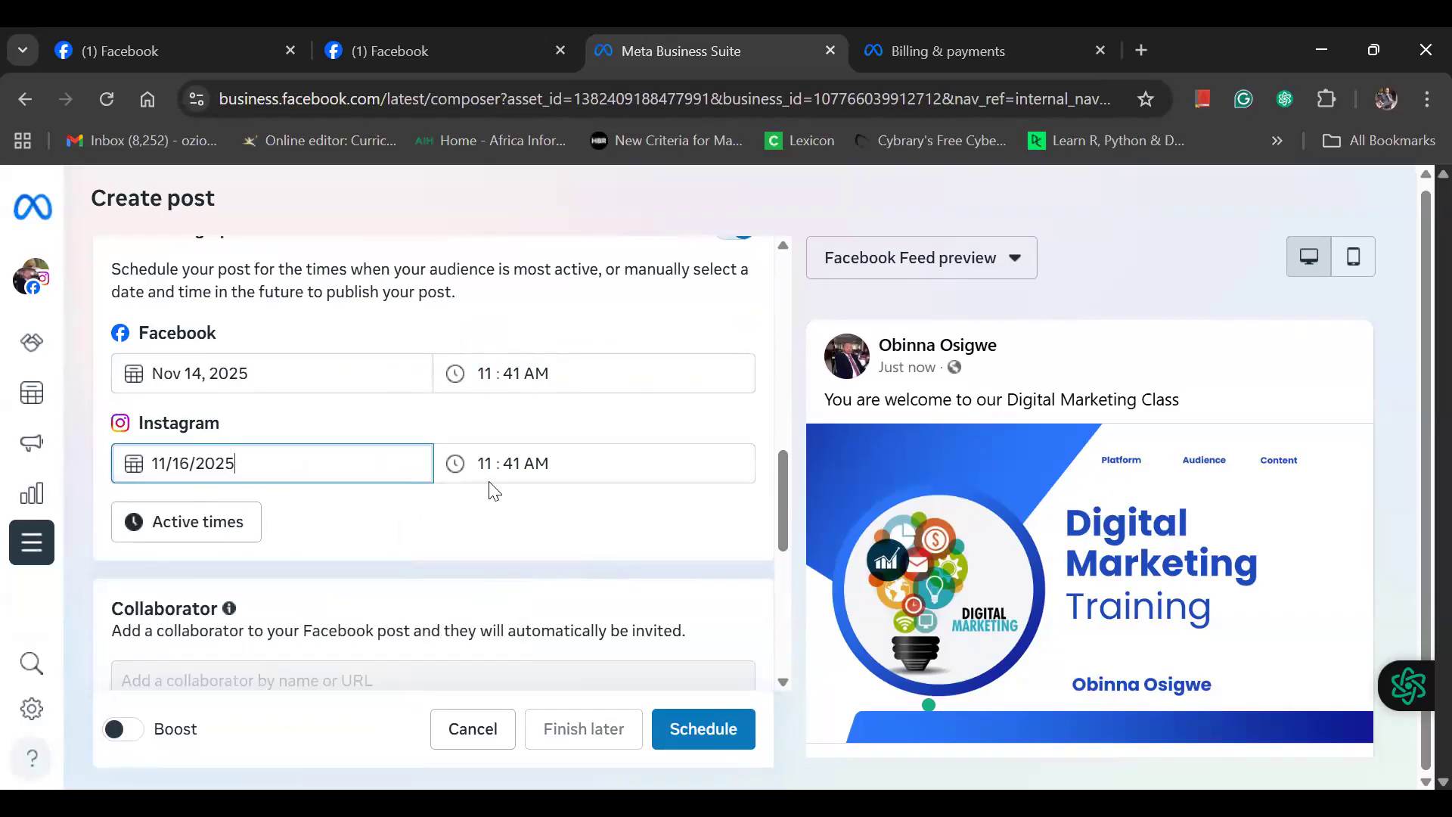
left_click_drag(779, 498, 768, 305)
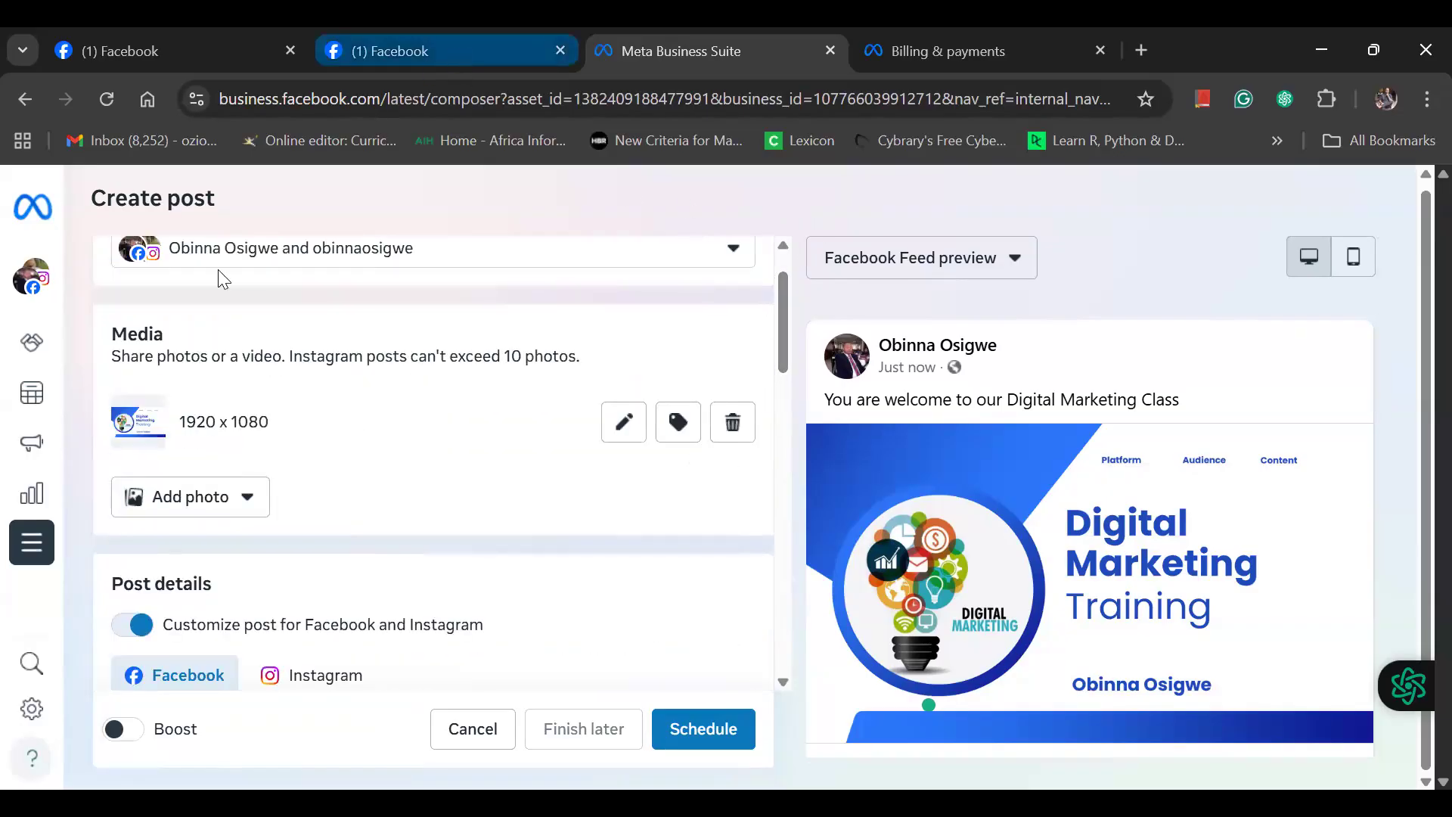
Step: Open the Planner in a new tab to view November 2025, then return to the post composer
mouse_move(47, 503)
right_click(190, 425)
left_click(201, 416)
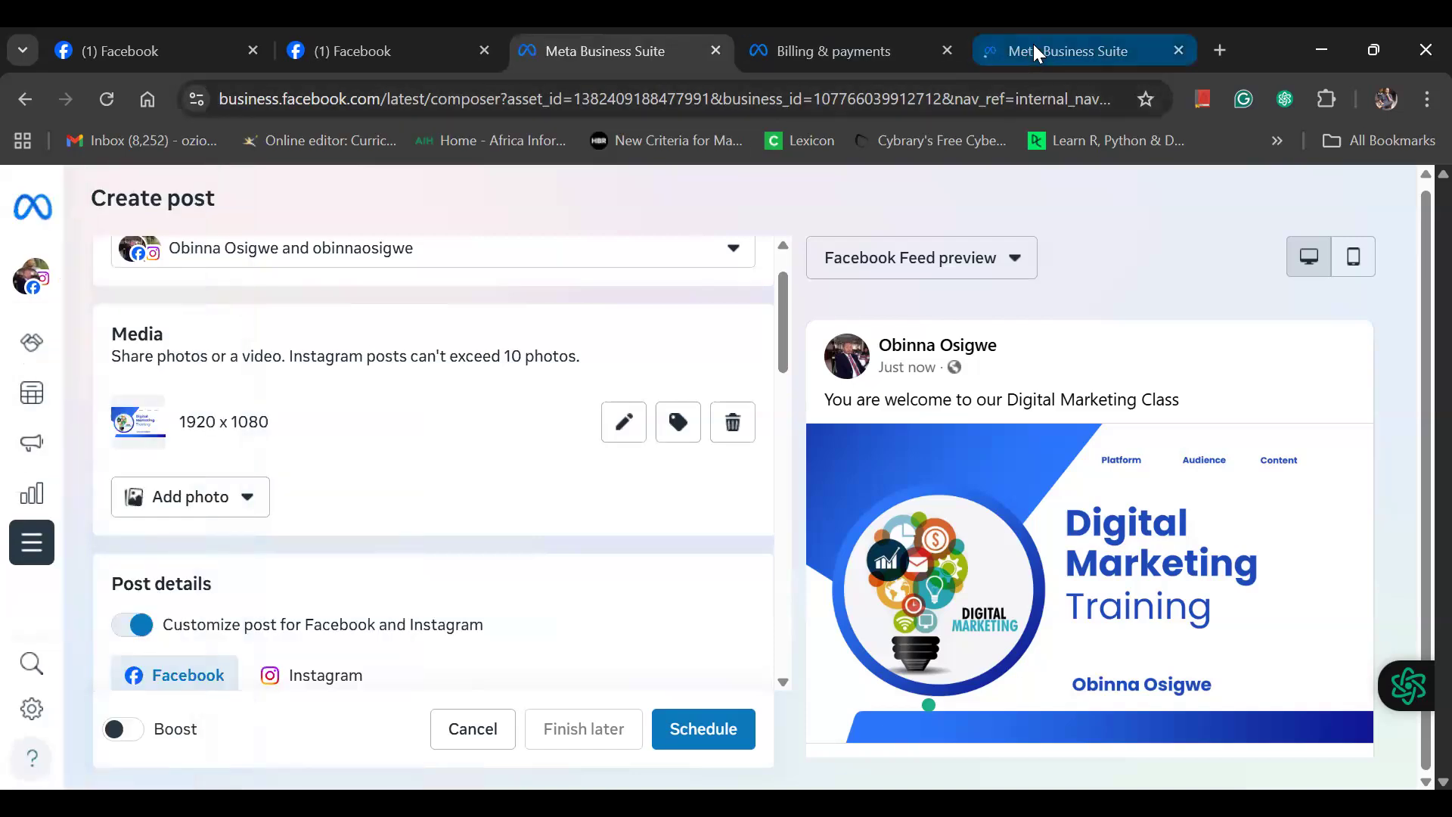
left_click(1033, 43)
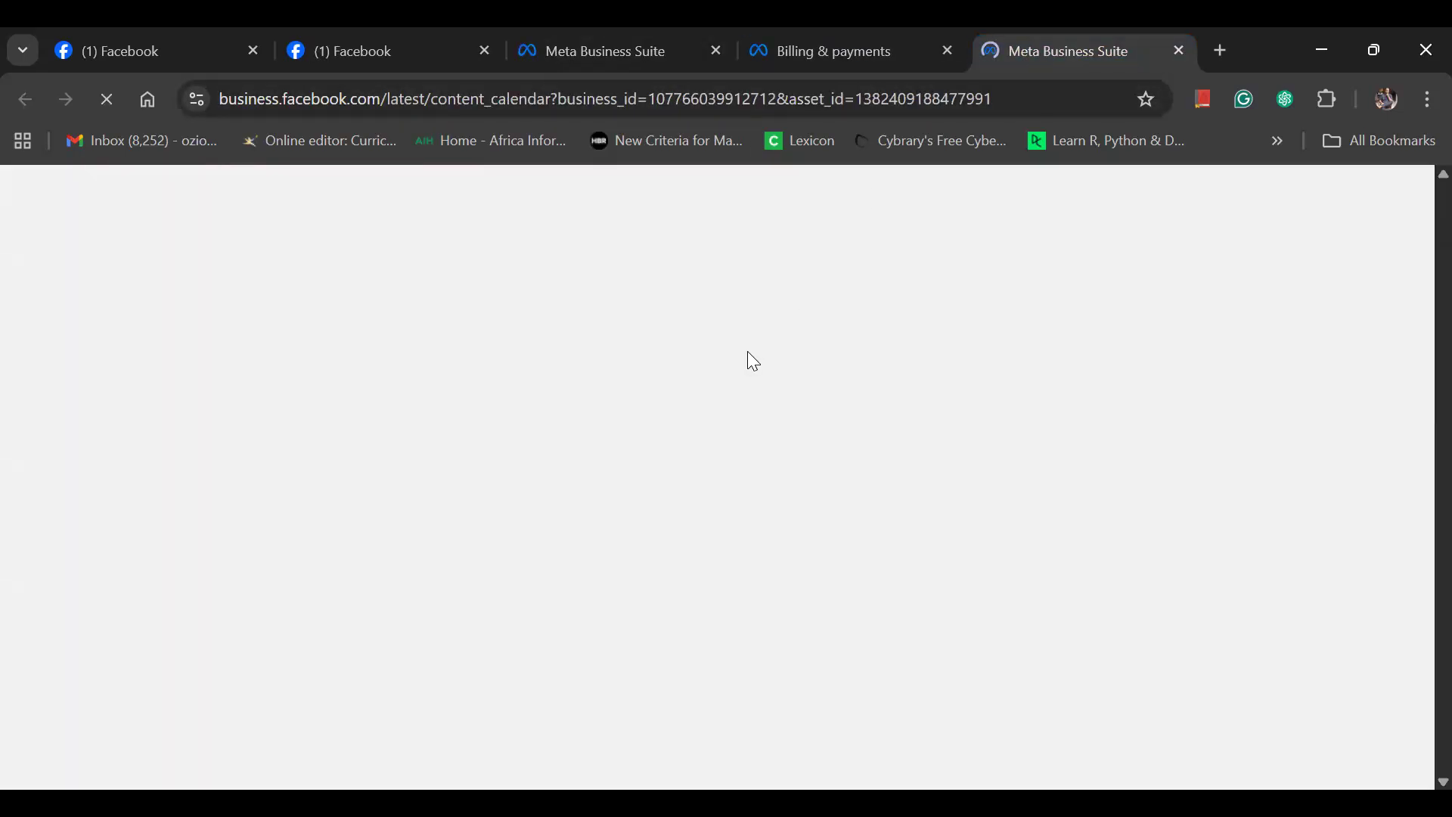
left_click(664, 30)
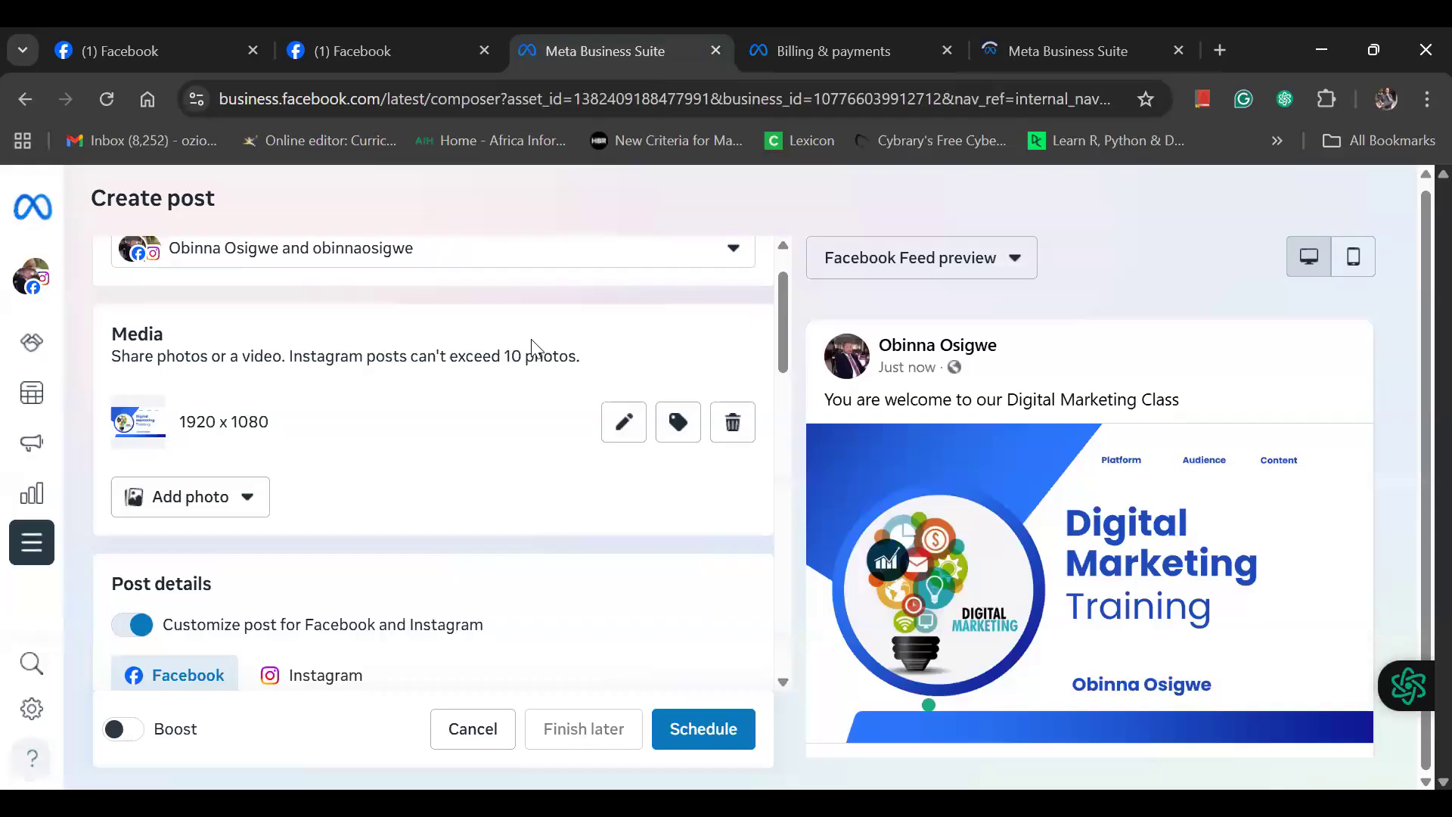
scroll(525, 451, "up", 1)
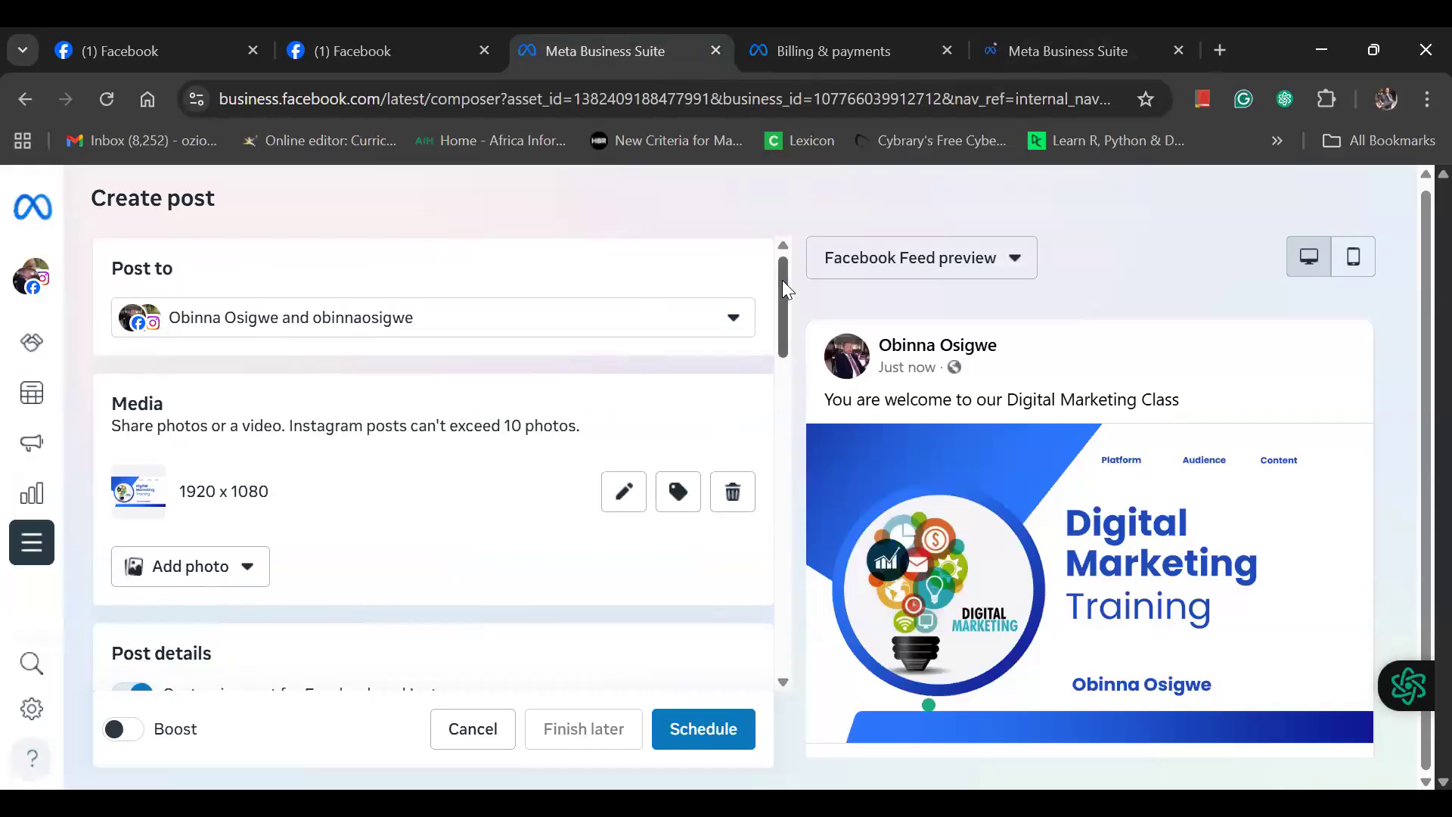
left_click(1053, 50)
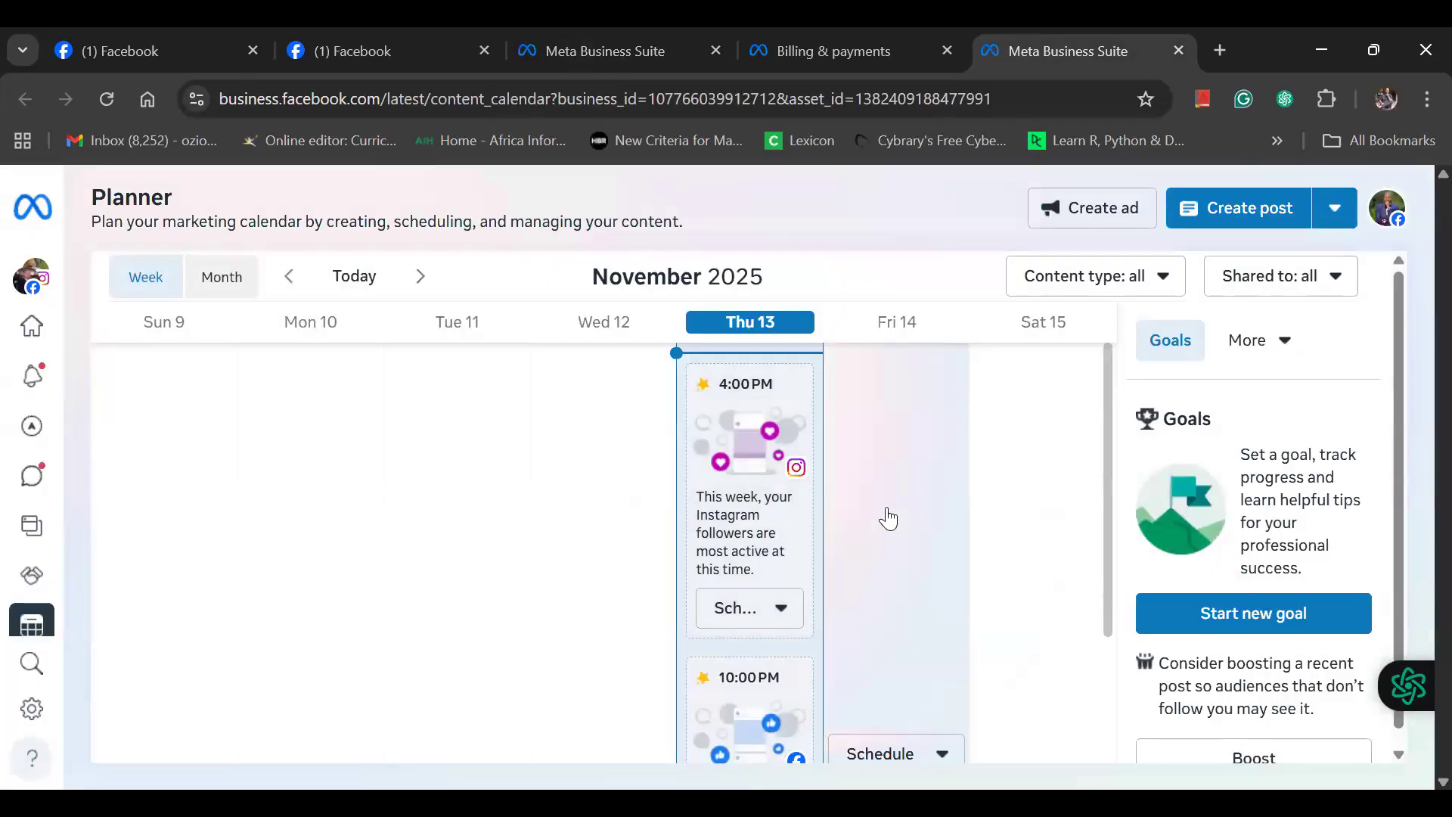
left_click(793, 29)
left_click(657, 29)
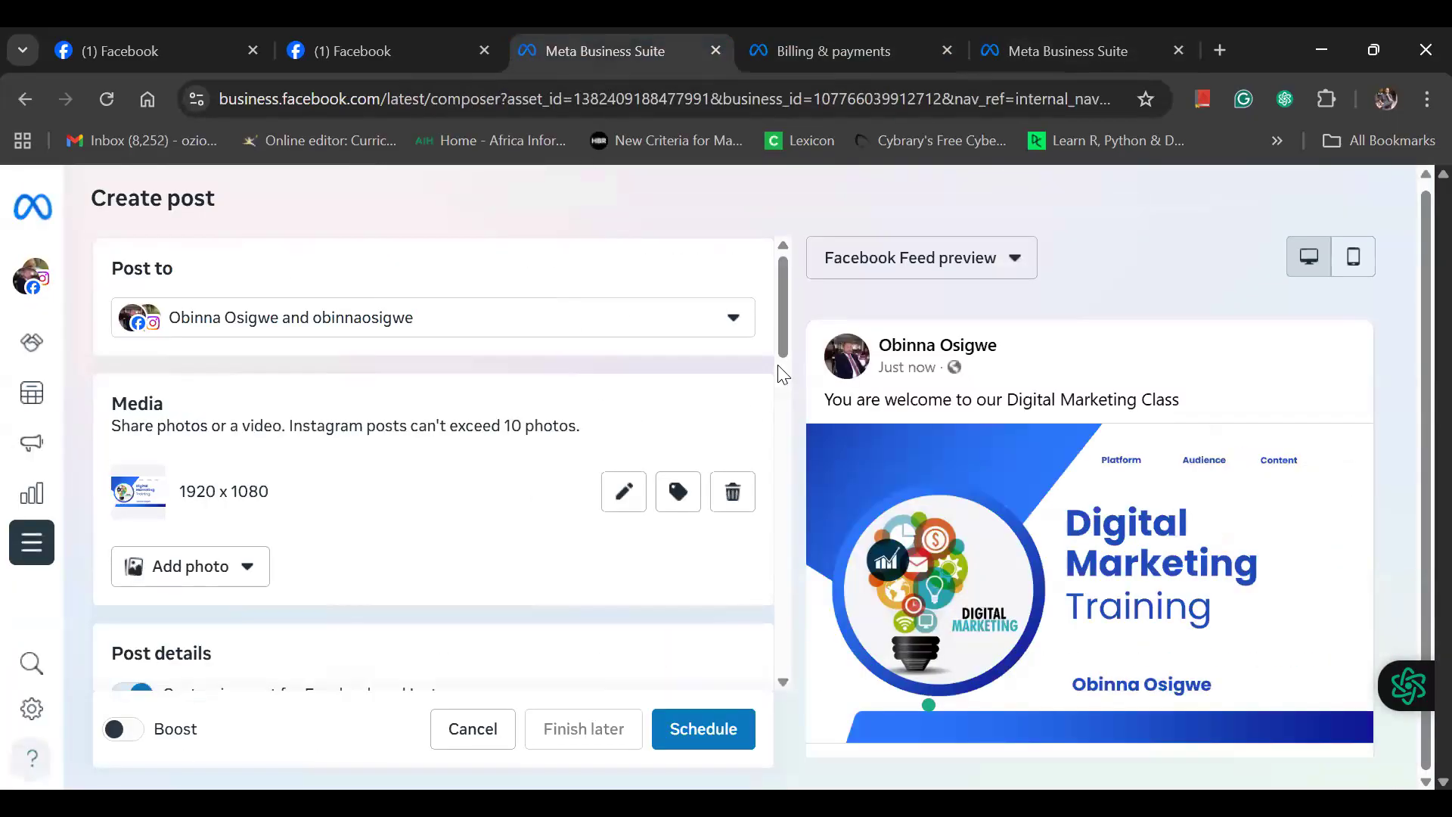
scroll(779, 382, "down", 5)
scroll(778, 487, "down", 5)
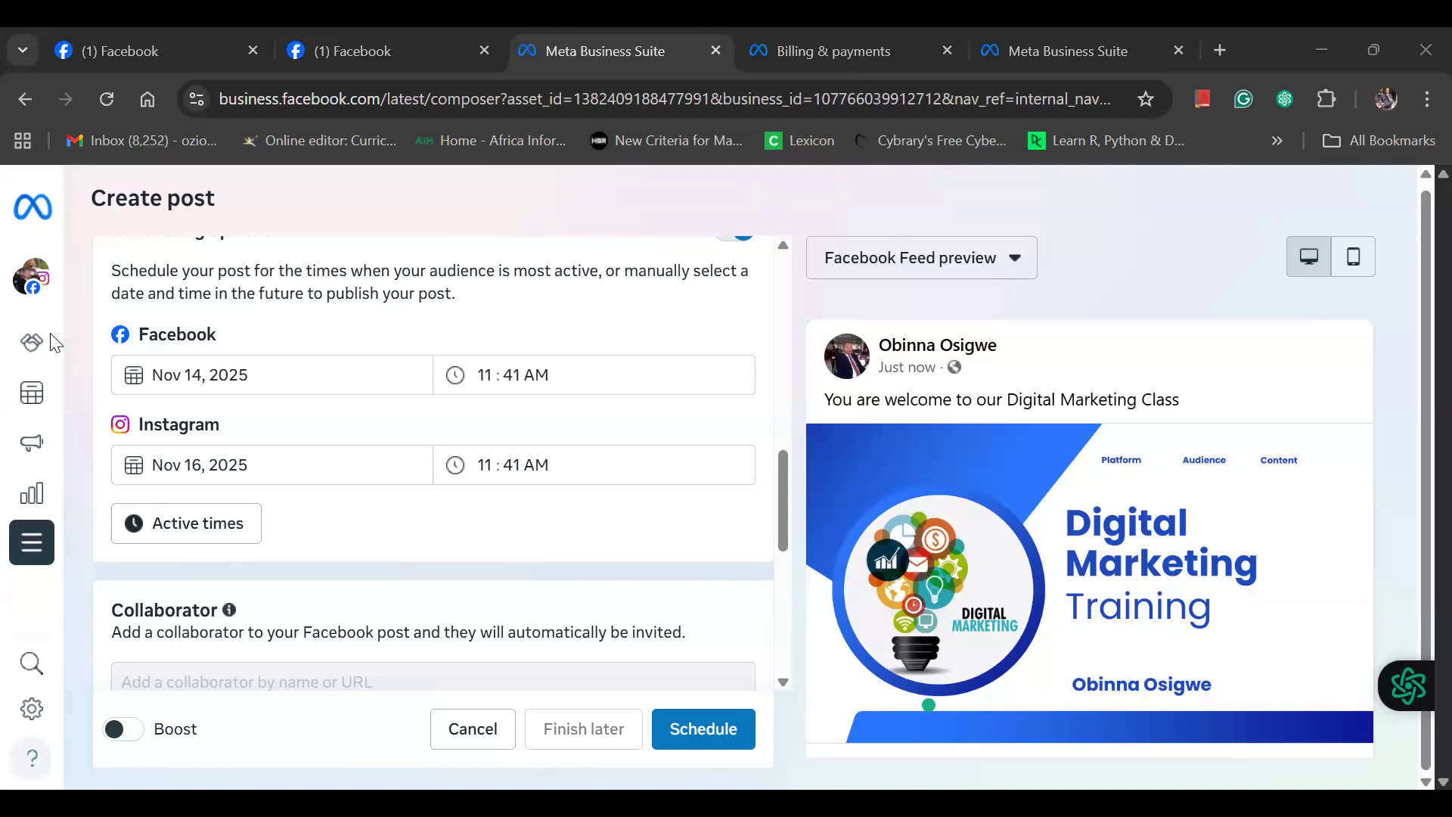
Step: Go to Settings from the expanded sidebar, triggering the 'Leave page?' warning
mouse_move(88, 360)
scroll(160, 519, "down", 1)
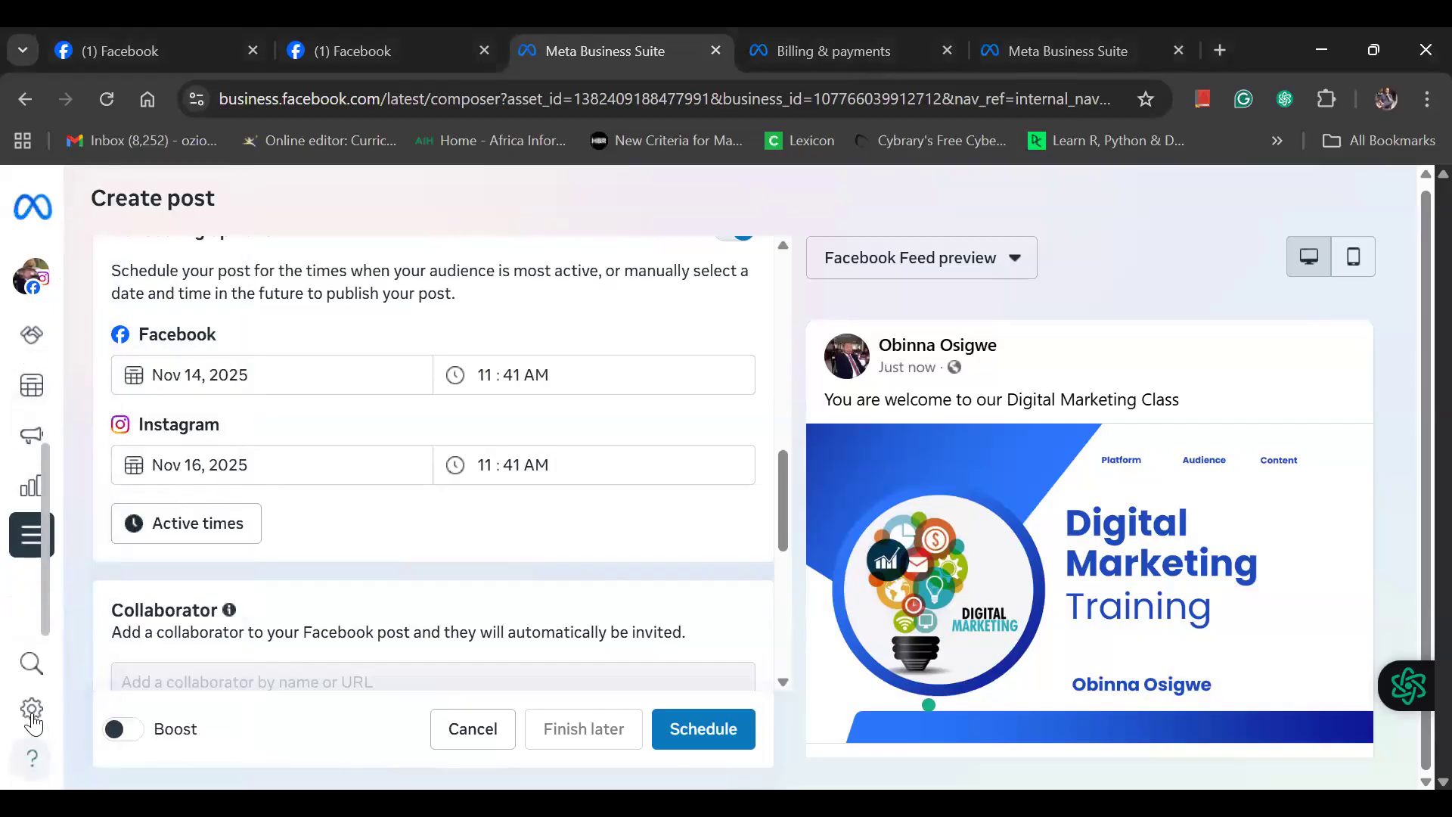
mouse_move(33, 719)
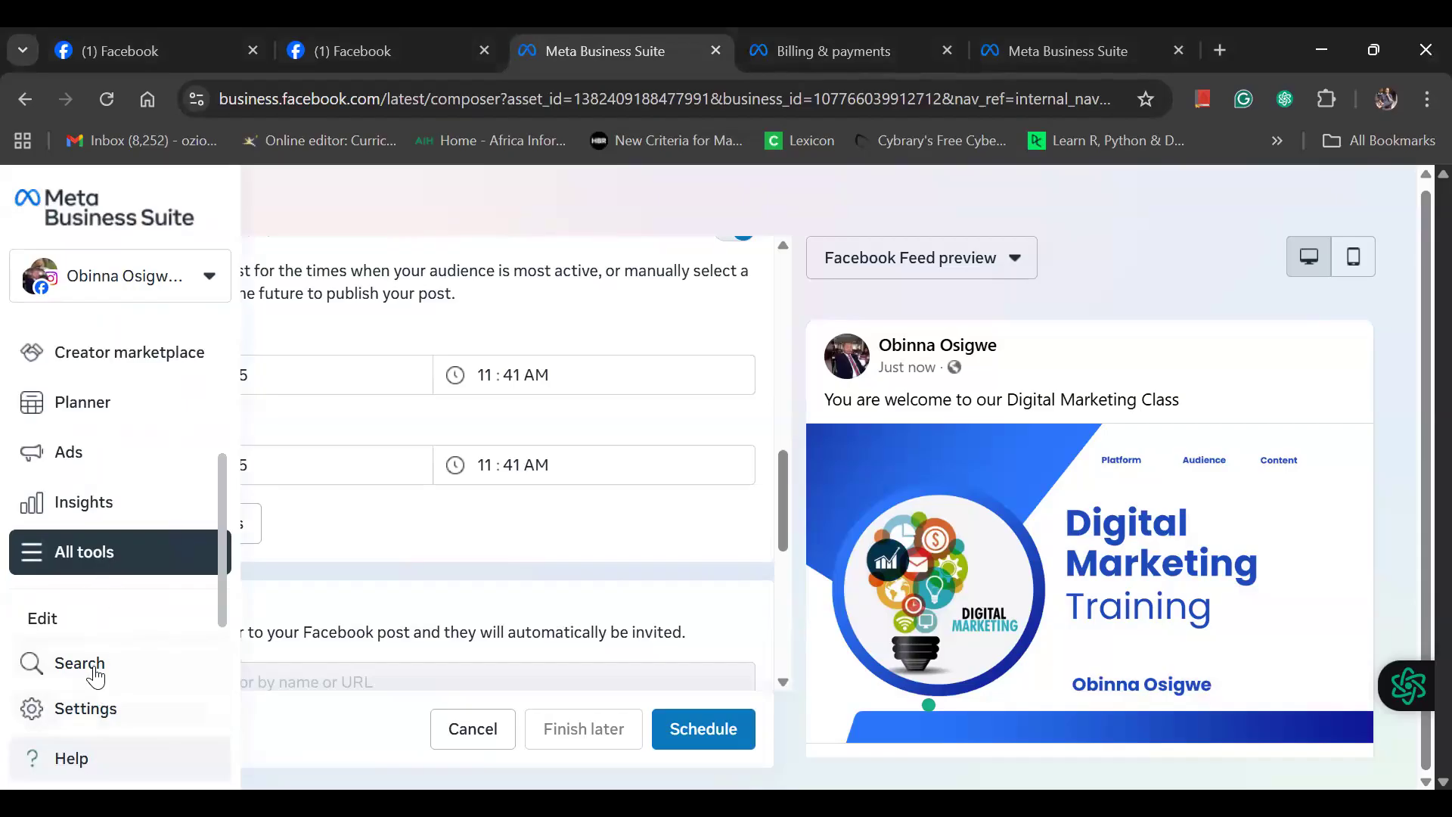
left_click(95, 706)
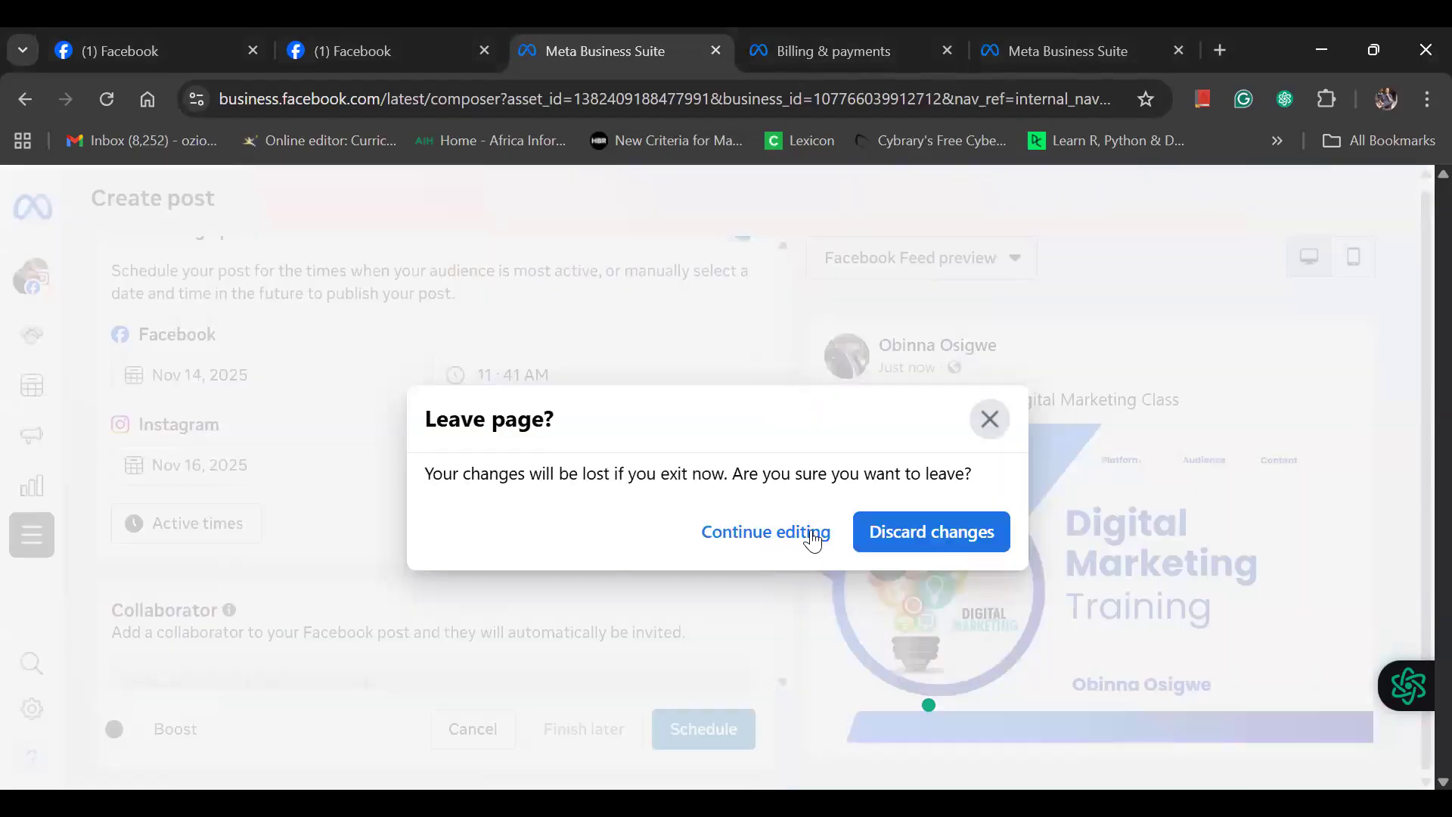
Step: Discard the unsaved post draft and leave for the business settings People page
left_click(909, 528)
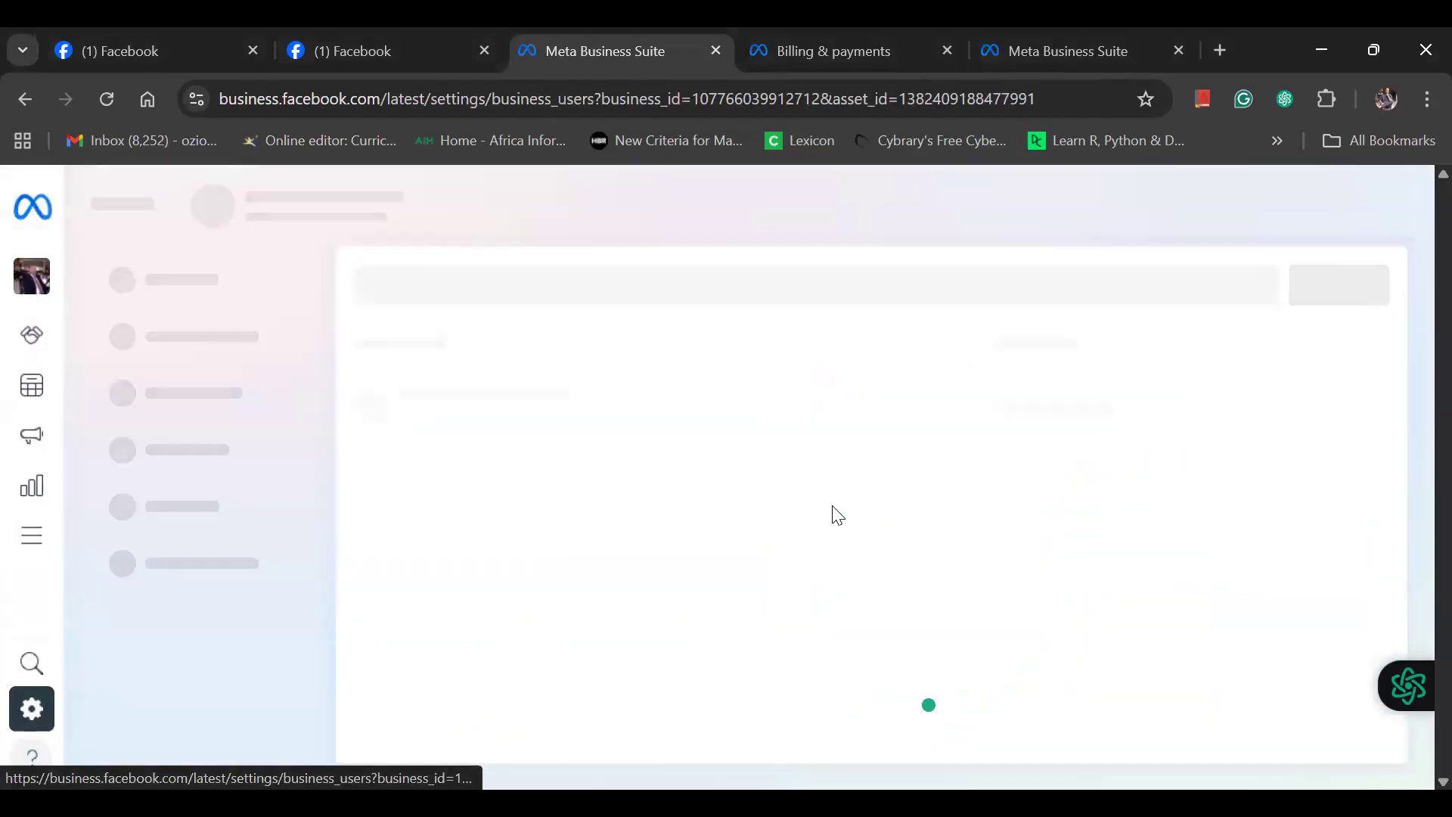
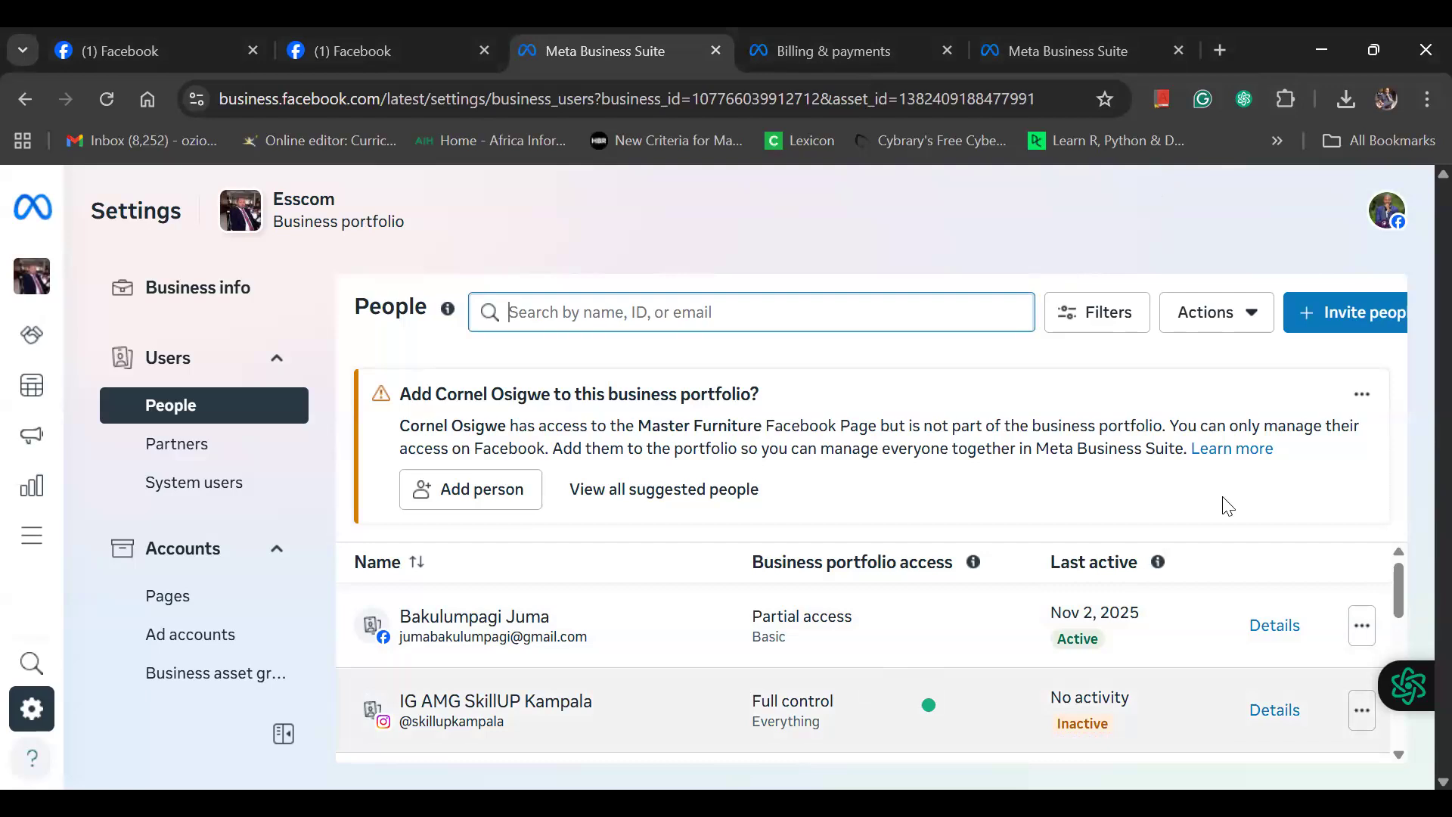
Step: Open and close Chrome's main menu, then switch away from the browser
left_click(1427, 99)
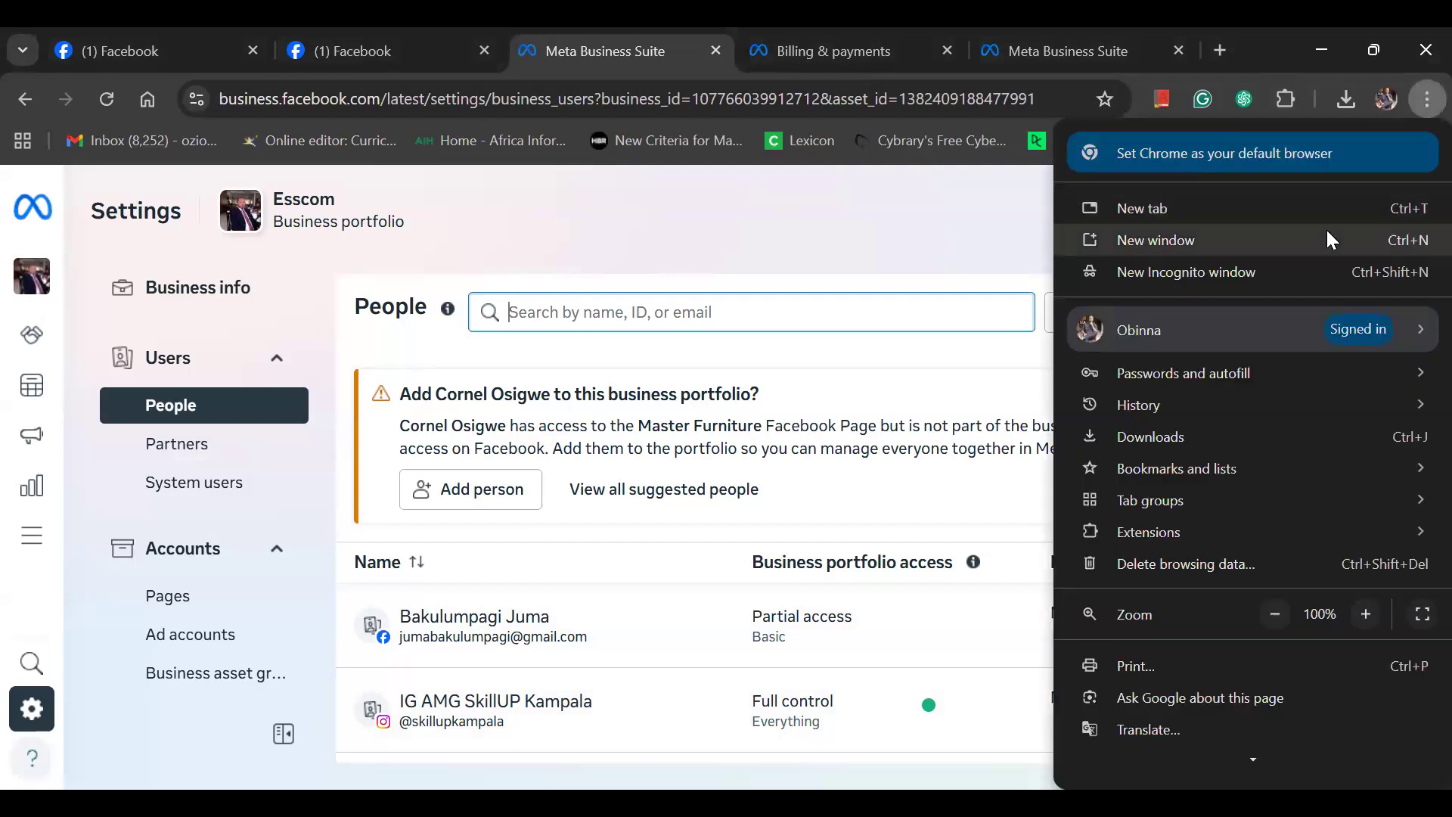
left_click(970, 210)
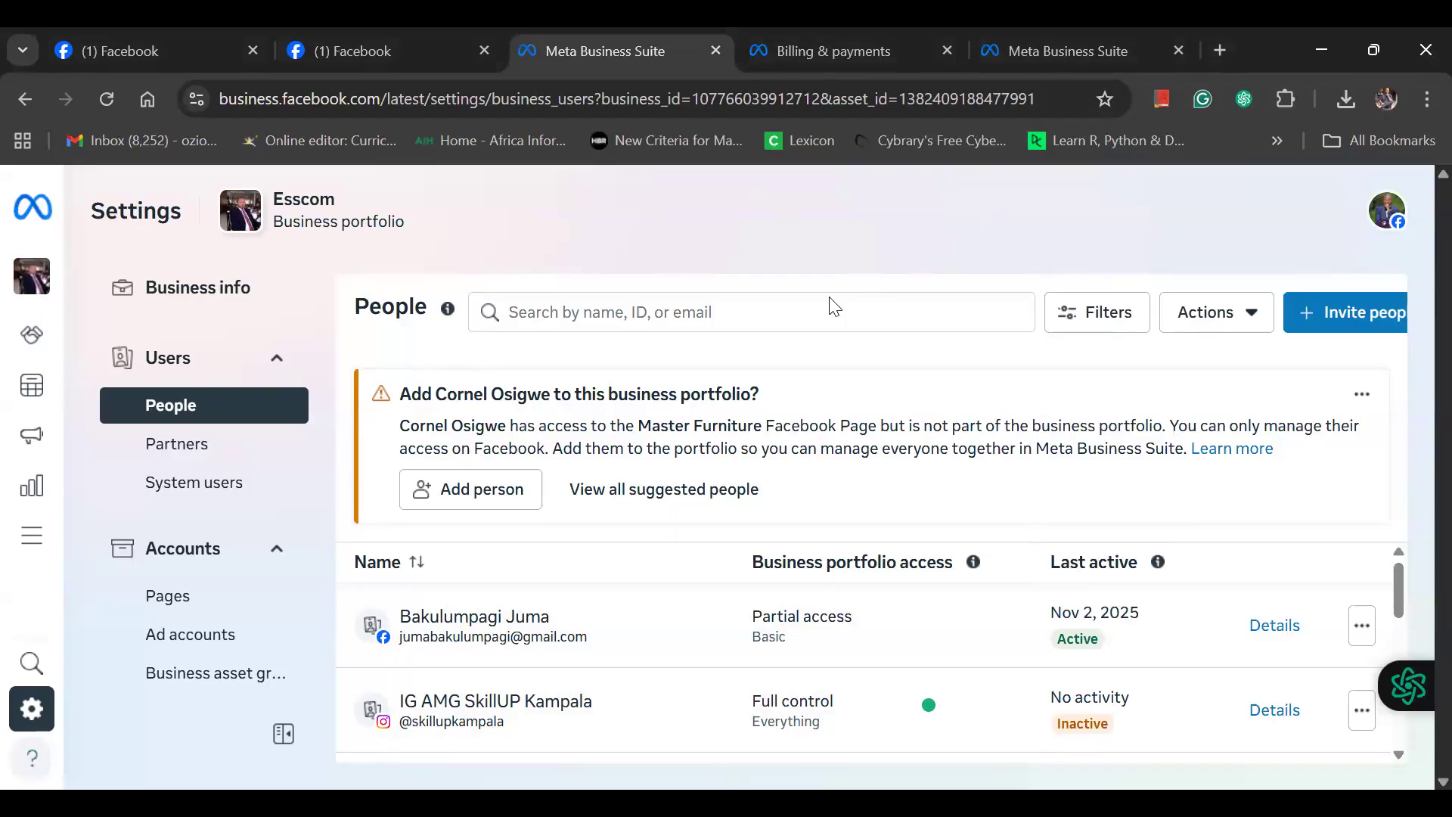
key("alt+Tab")
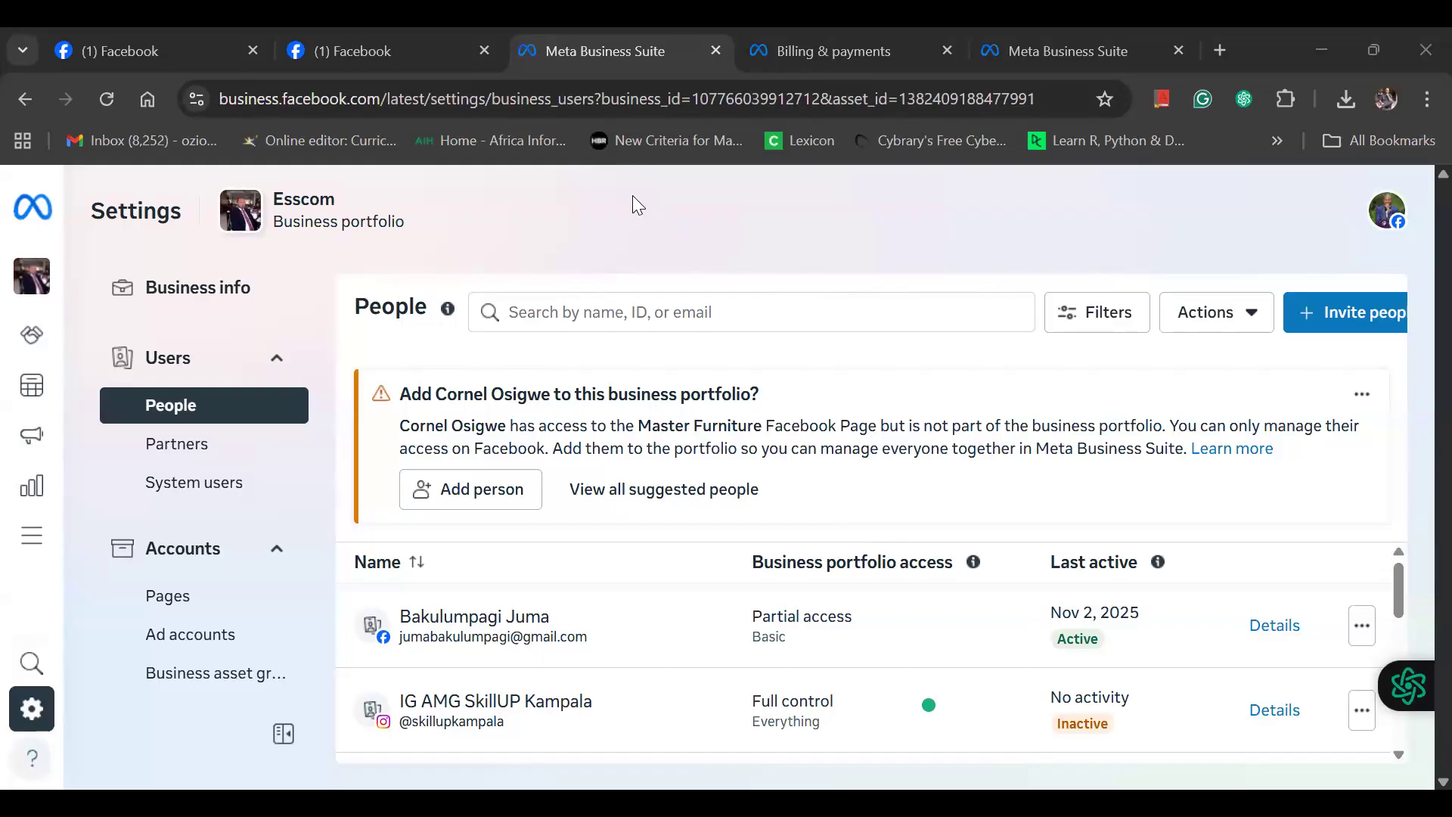
Step: Reset the page zoom to 100% and dismiss the add-person suggestion banner
left_click(1427, 99)
left_click(1273, 615)
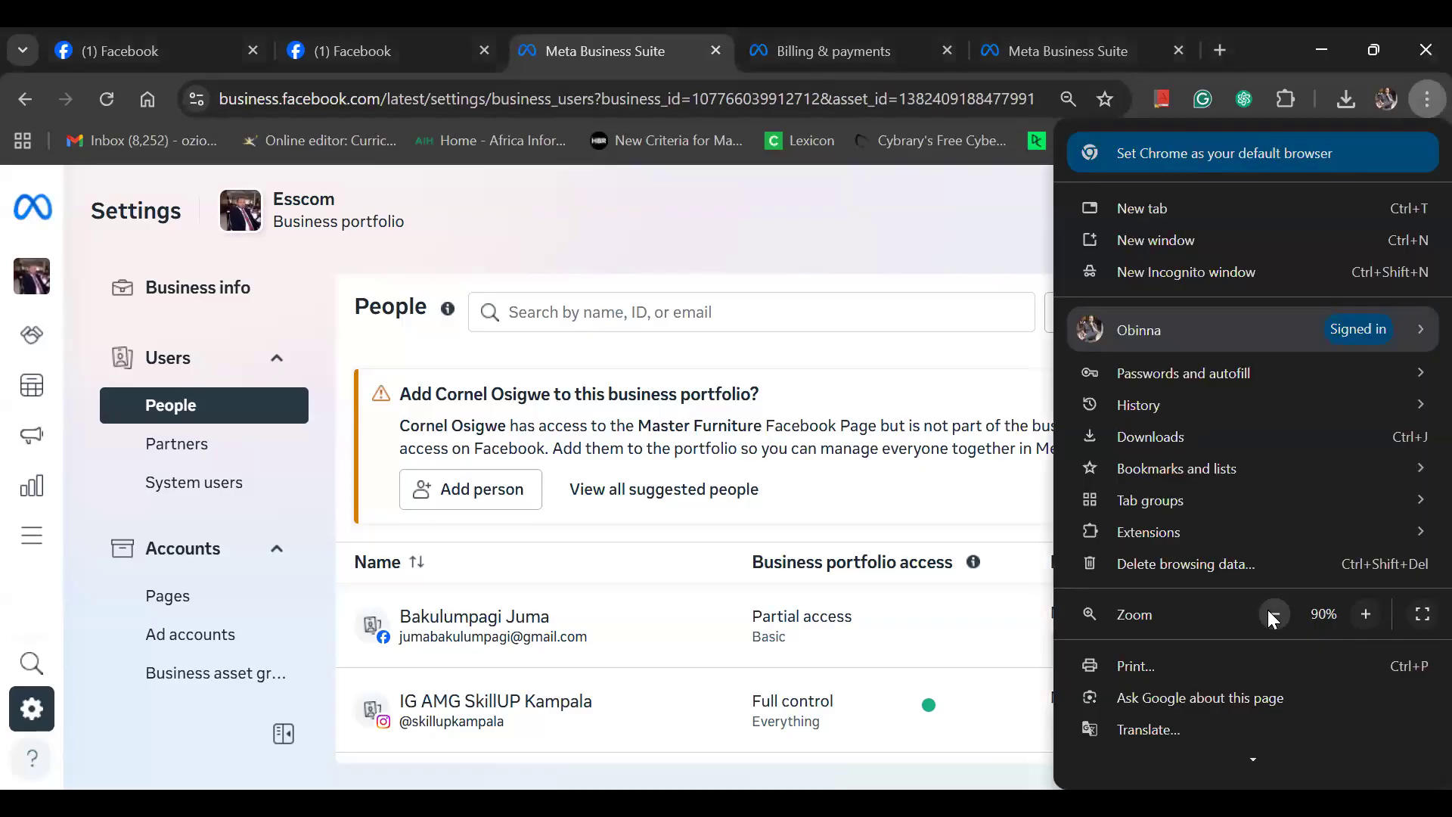
left_click(1365, 614)
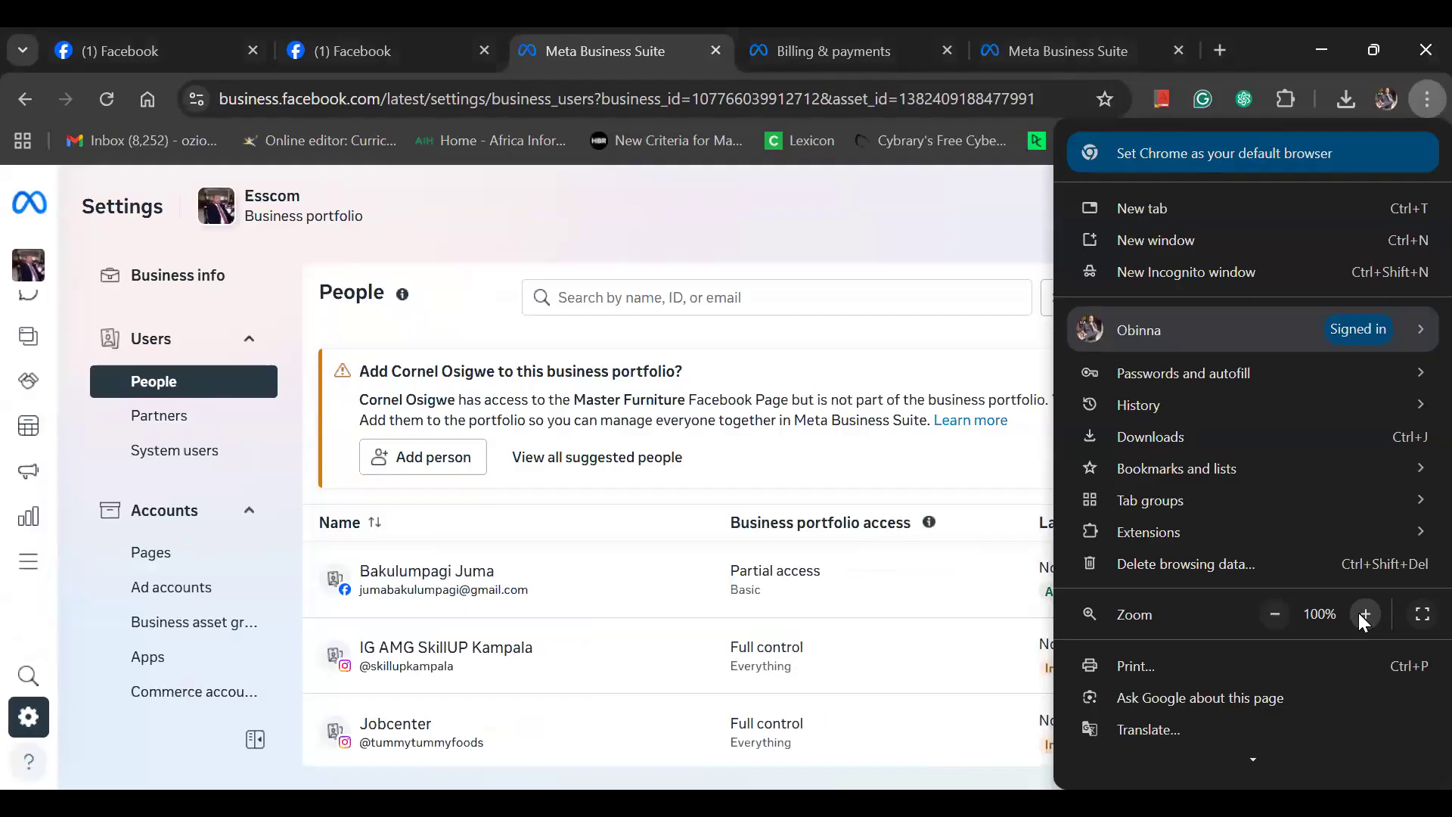
left_click(807, 236)
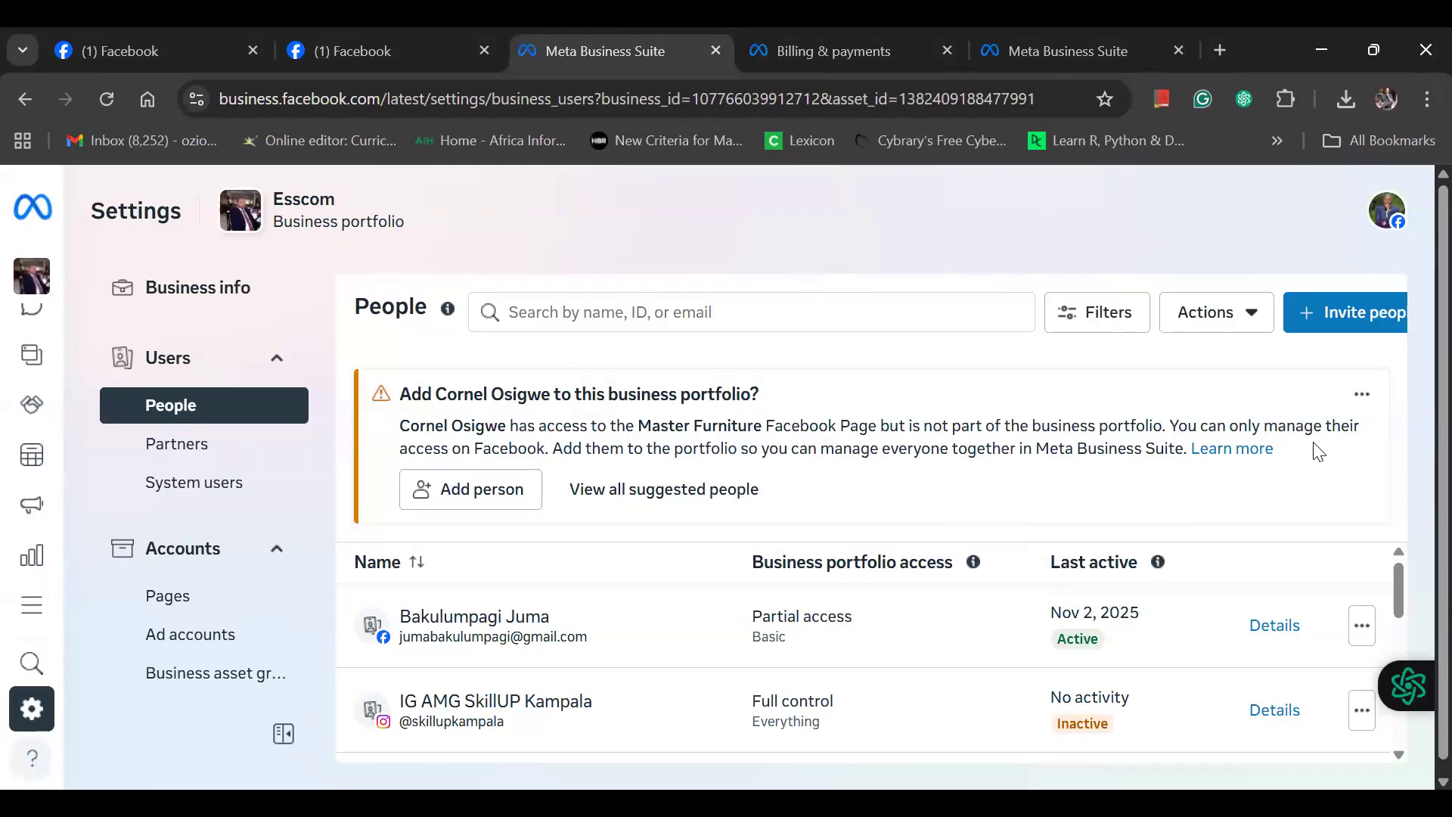
left_click(1361, 395)
left_click(1306, 522)
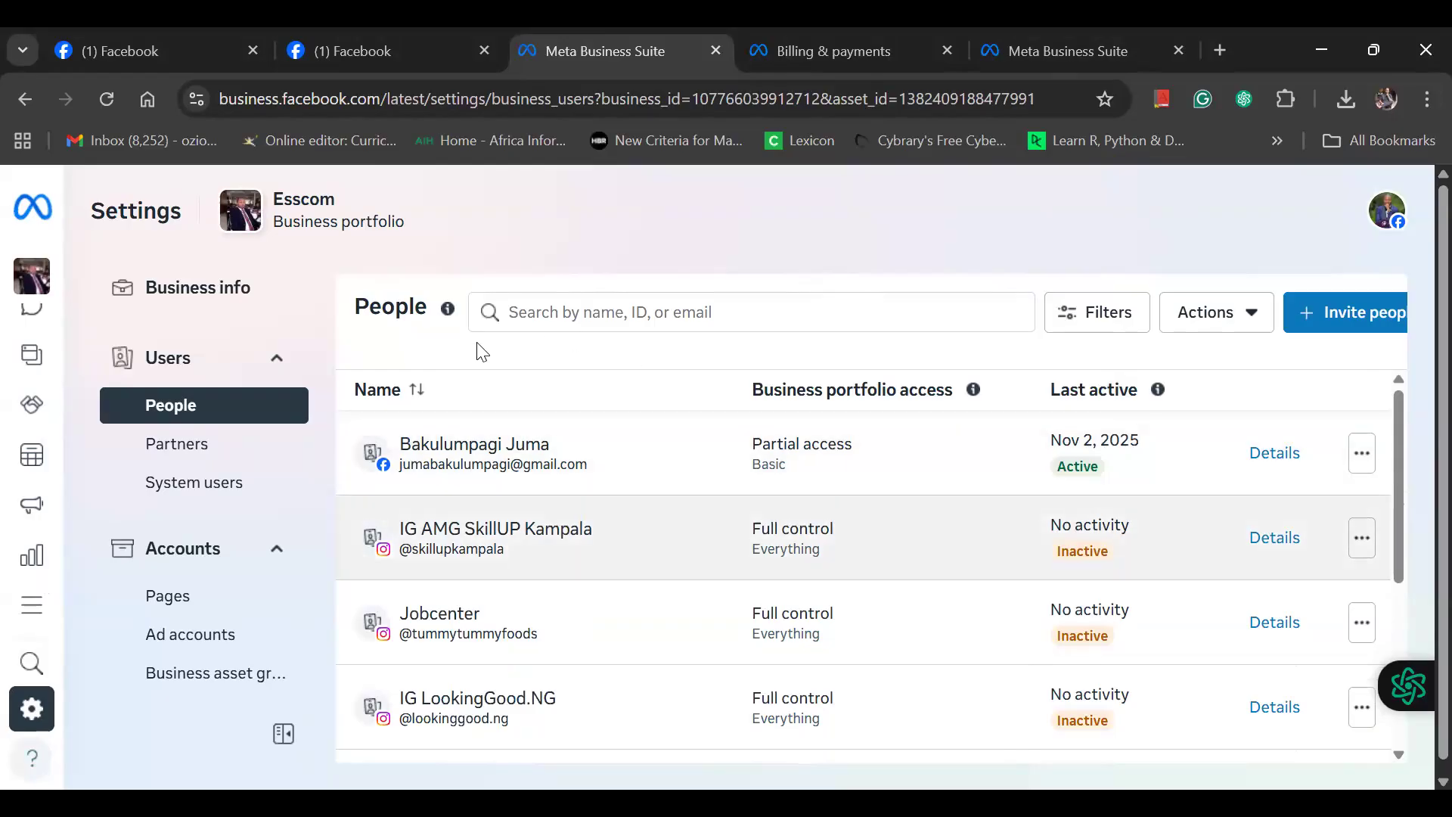
Step: Scroll the People list, then go to Partners, where Freshminds can access 2 business assets
scroll(306, 331, "down", 1)
scroll(305, 310, "up", 1)
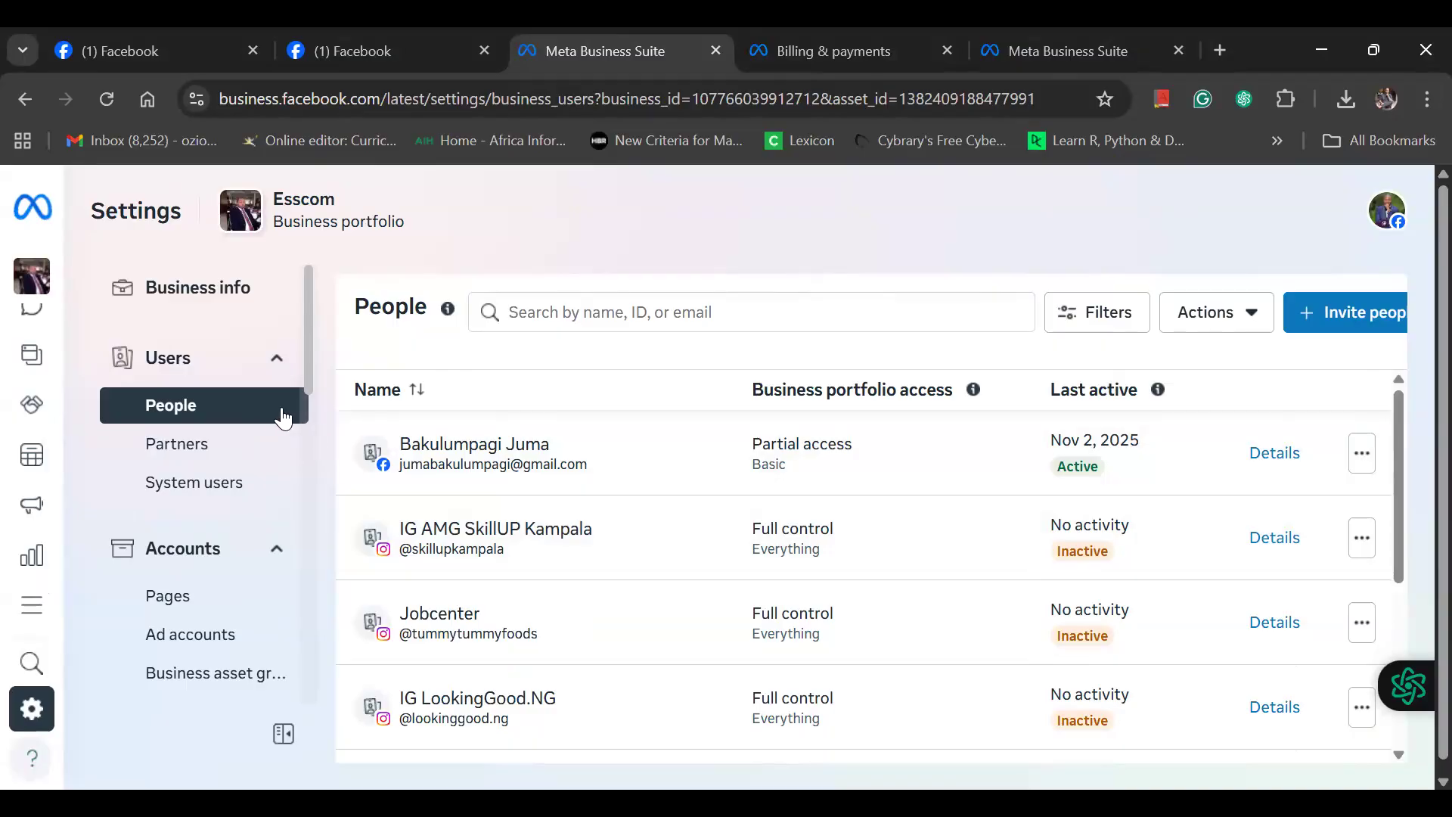
scroll(366, 532, "down", 1)
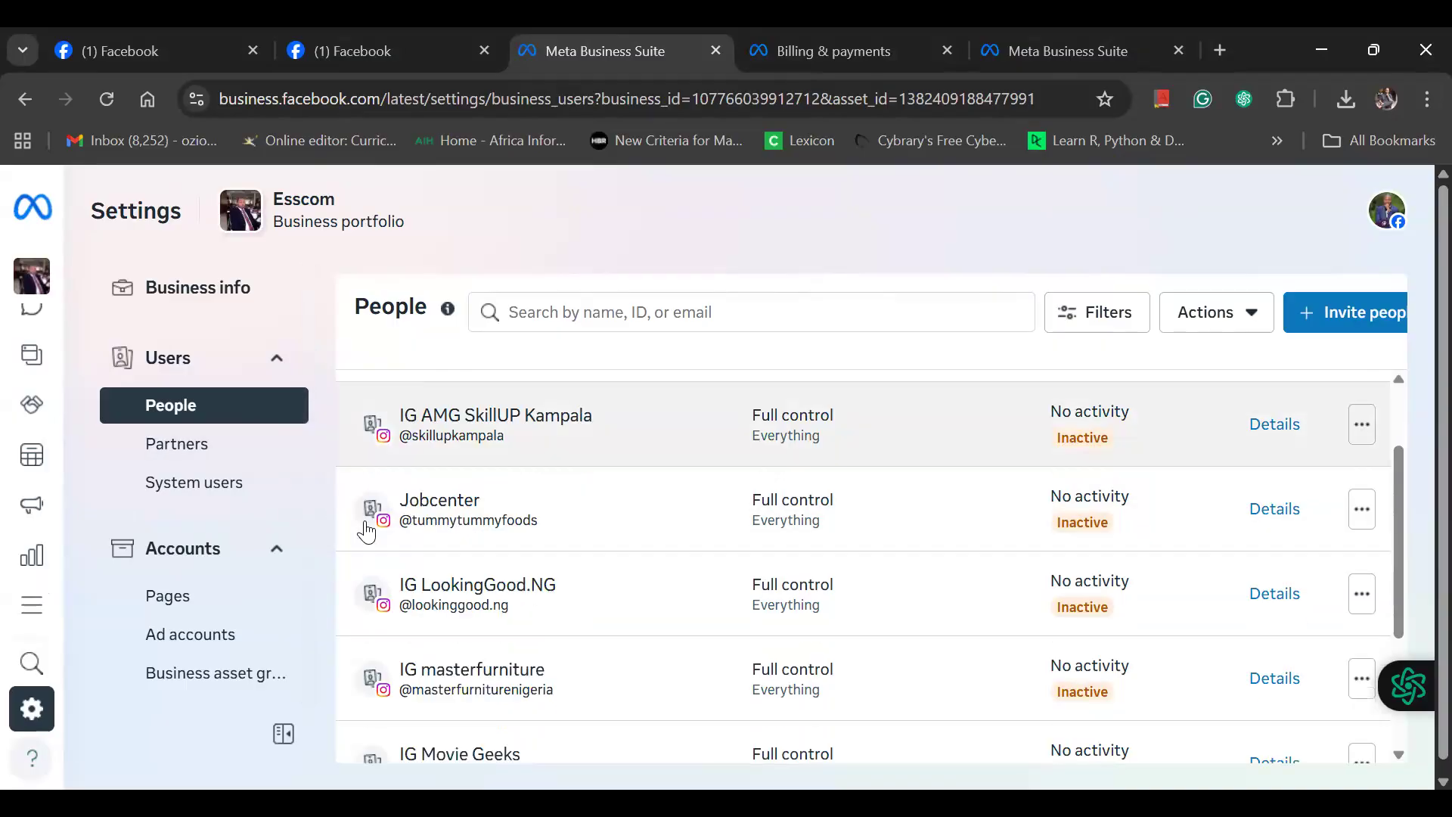
scroll(300, 476, "down", 5)
scroll(288, 464, "up", 5)
left_click(221, 459)
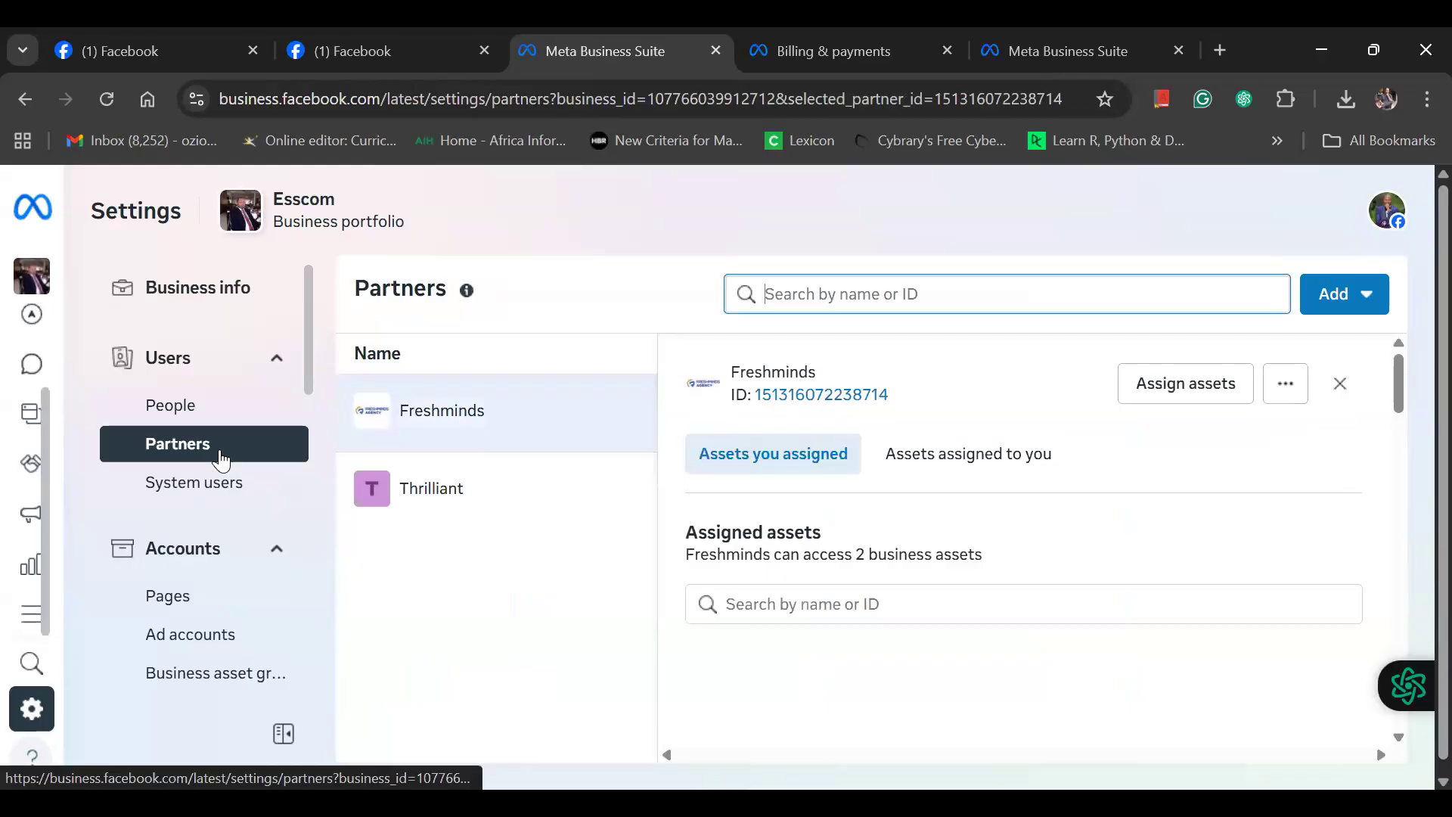
Step: Check System users and Partners, then open the Pages list with access and partner counts
left_click(221, 490)
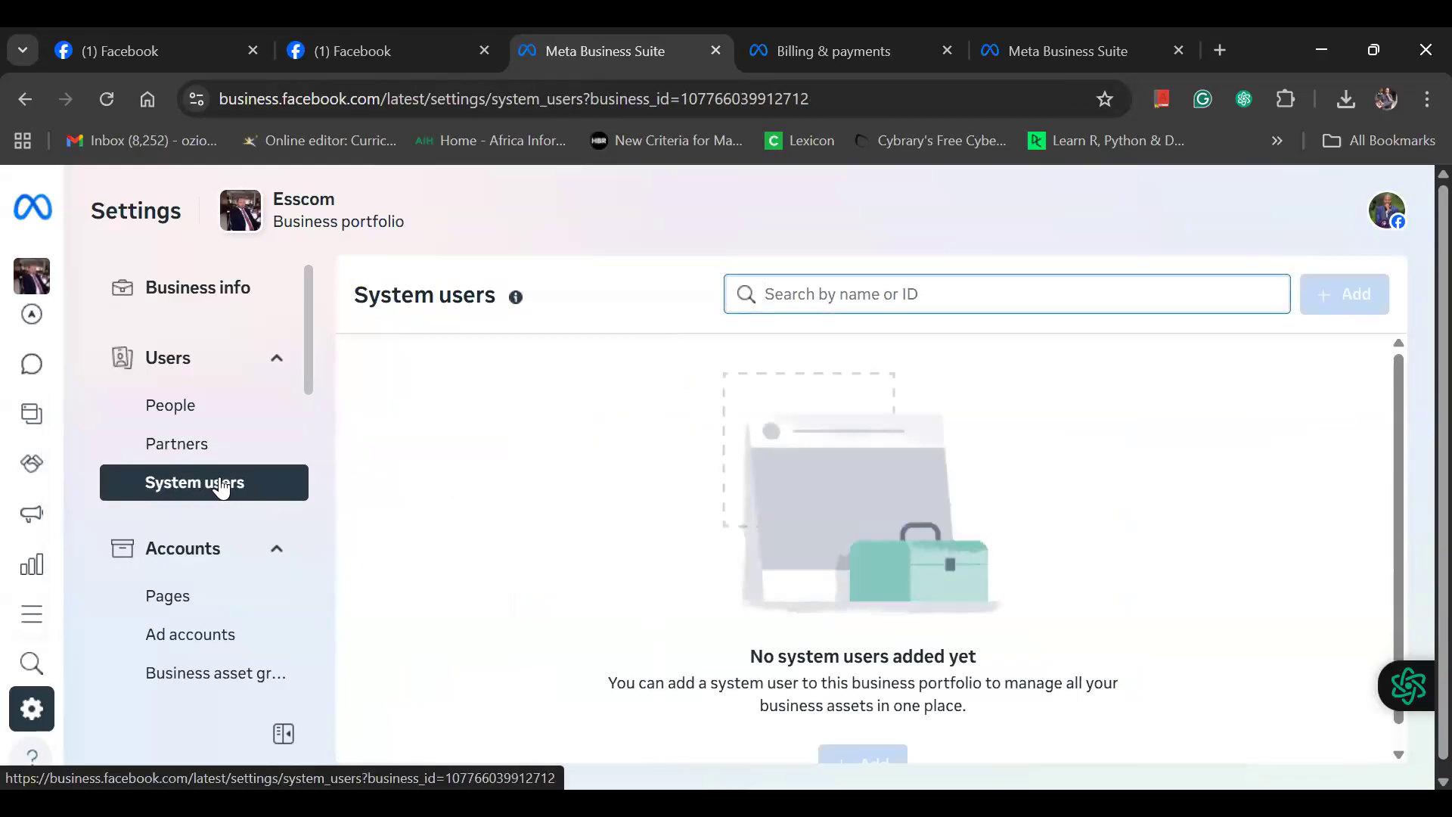
left_click(246, 442)
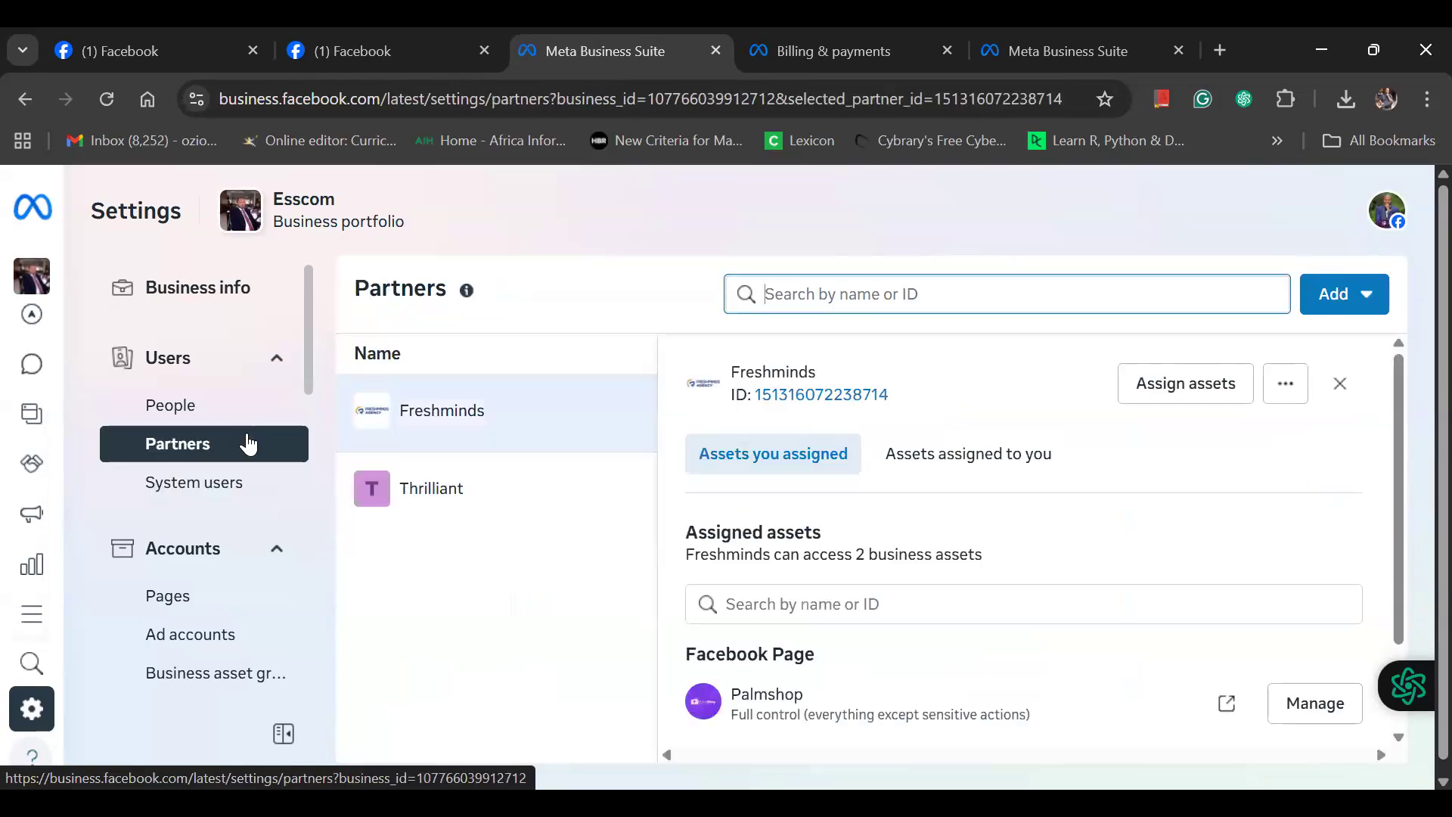
scroll(310, 401, "down", 3)
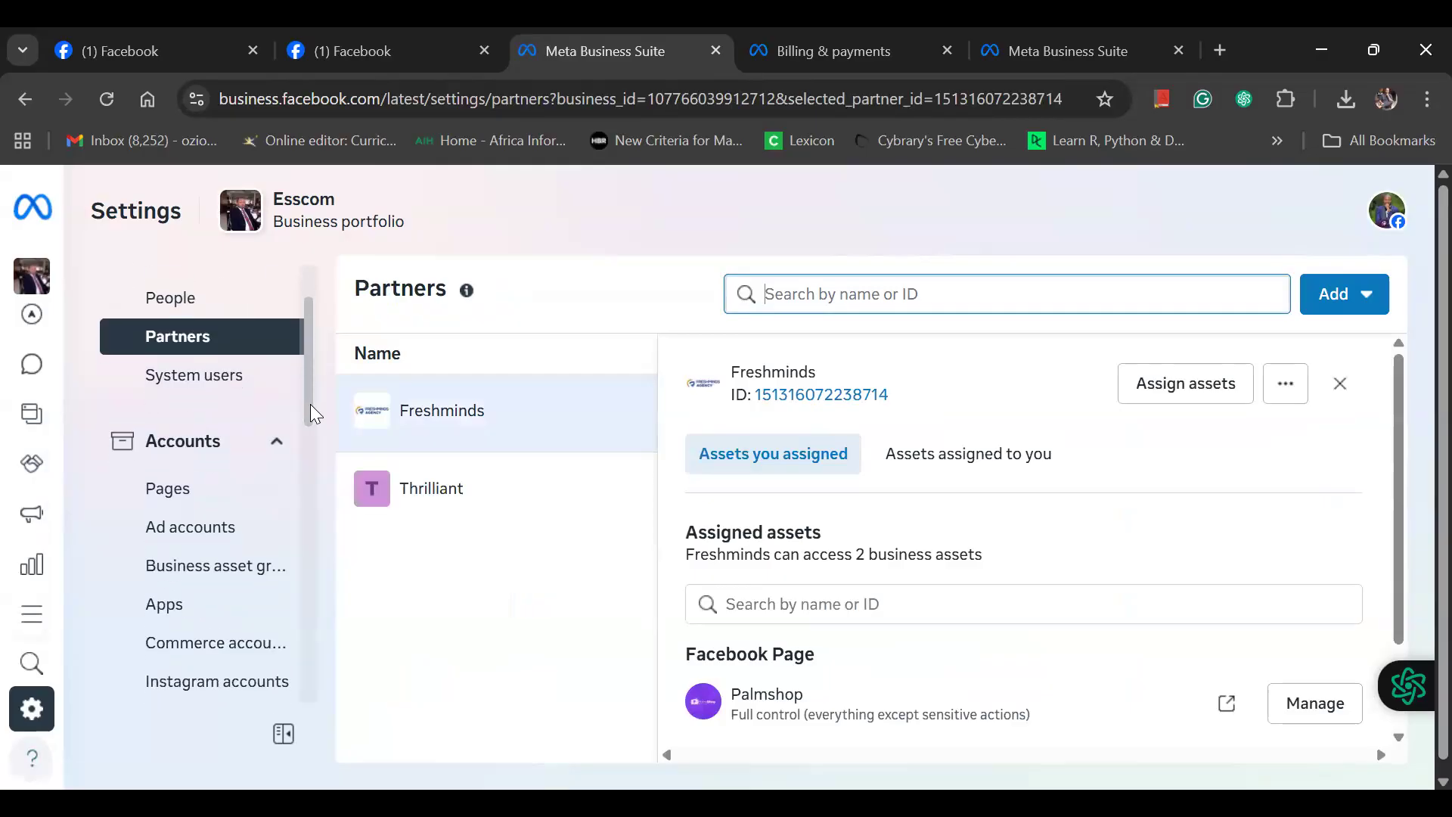
left_click(252, 434)
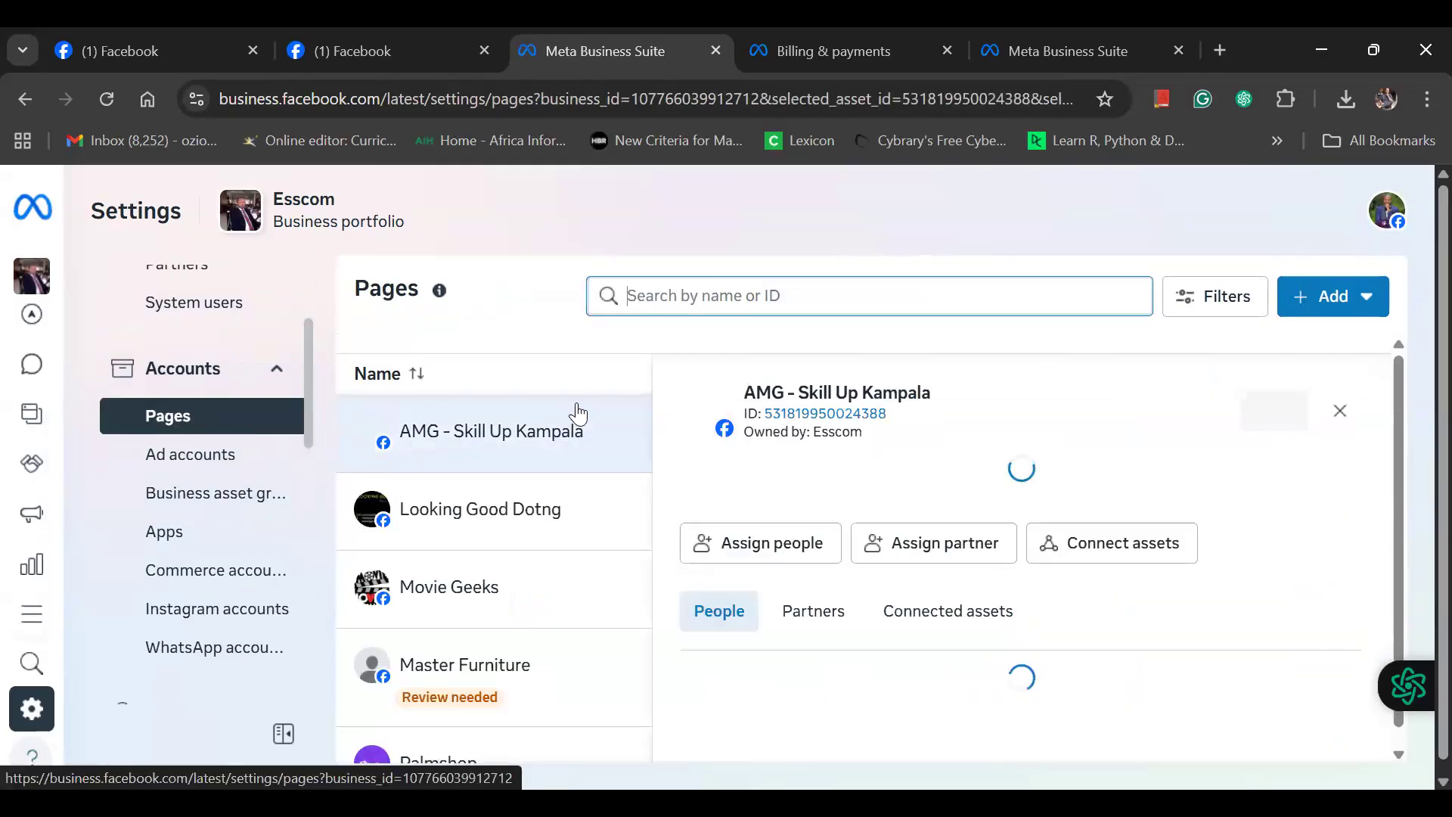
left_click(1321, 410)
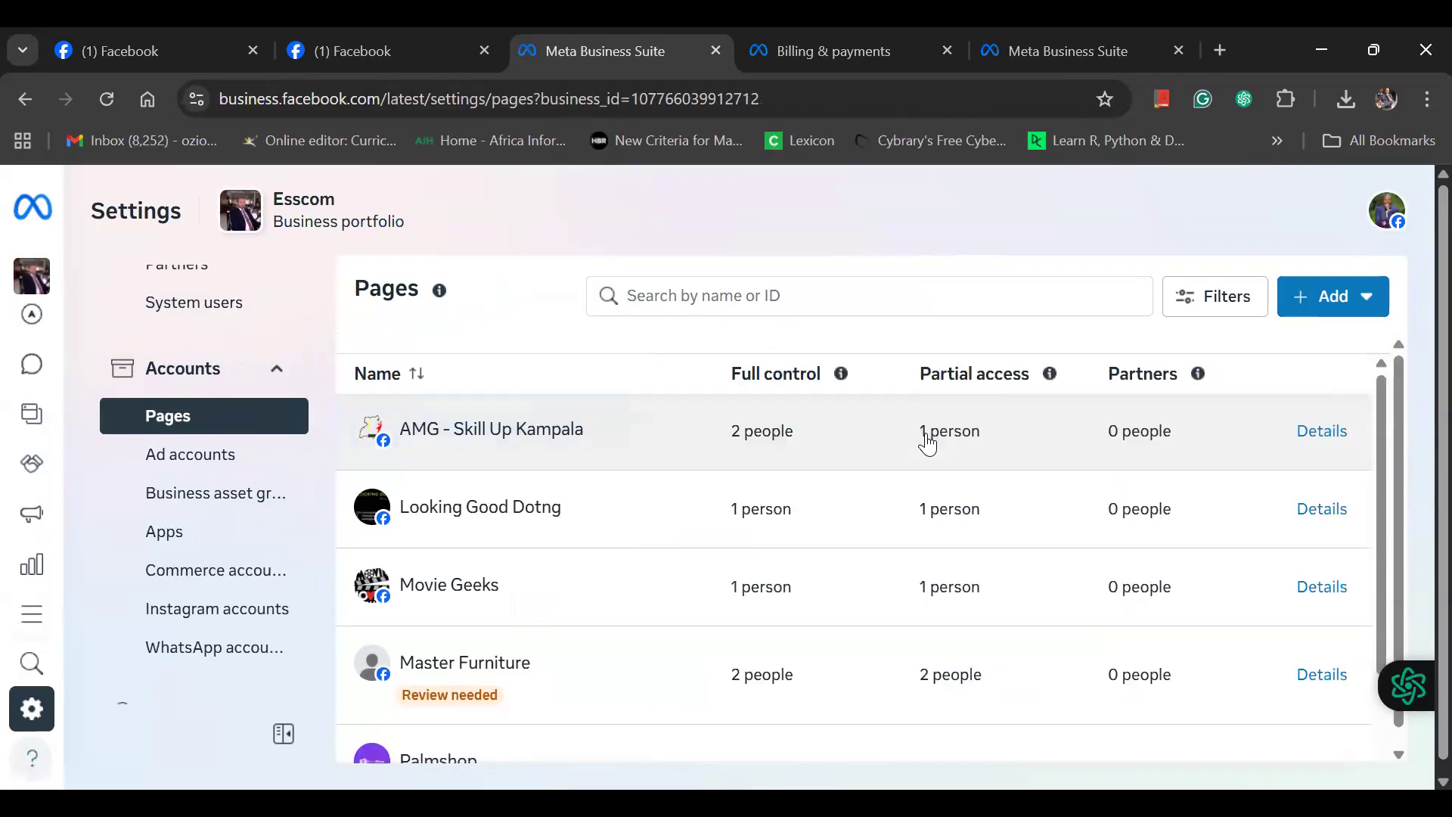
scroll(927, 442, "down", 2)
scroll(925, 440, "up", 2)
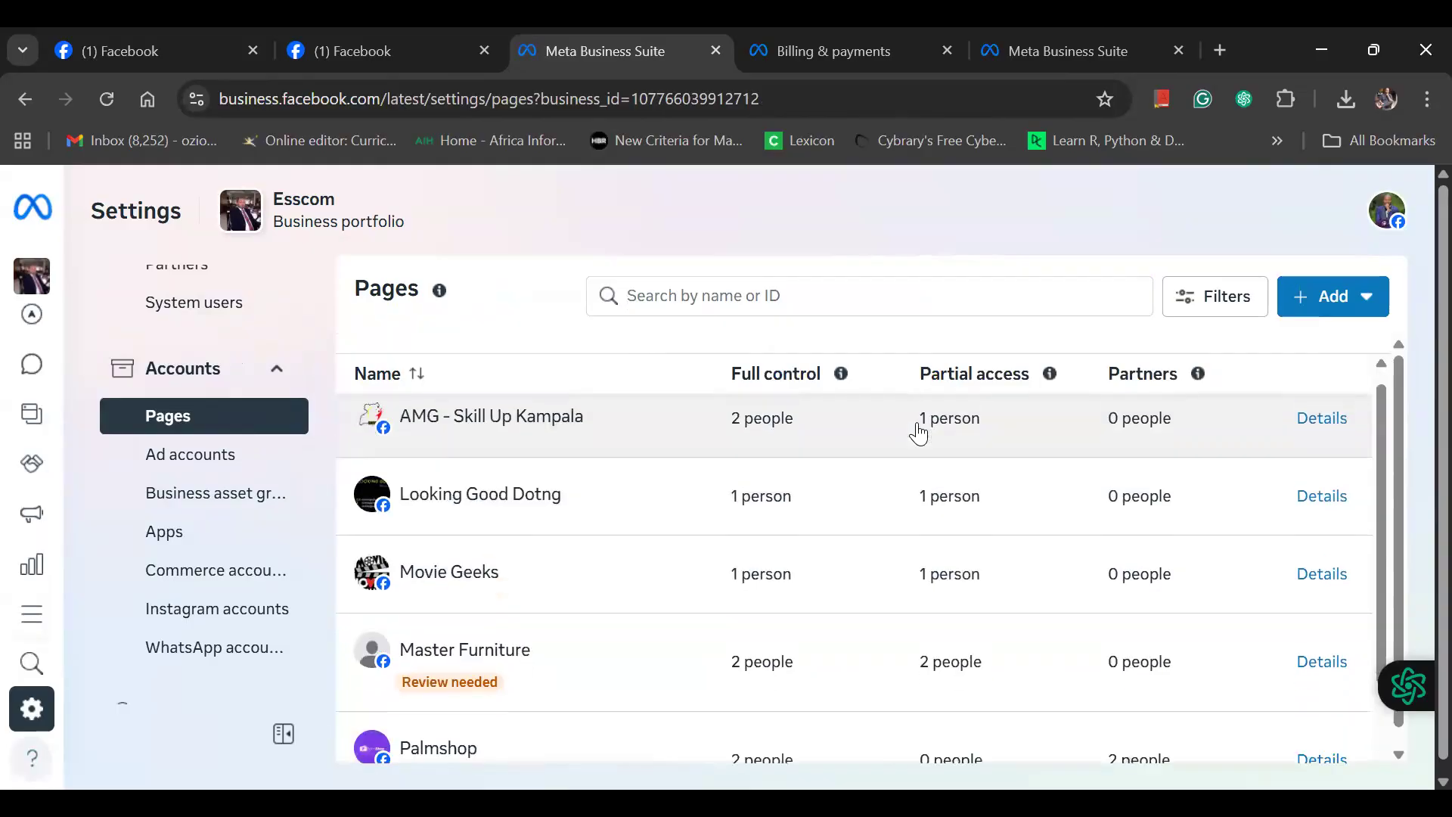
Step: Browse the Ad accounts, Business asset groups, Apps and Commerce accounts pages
left_click(253, 469)
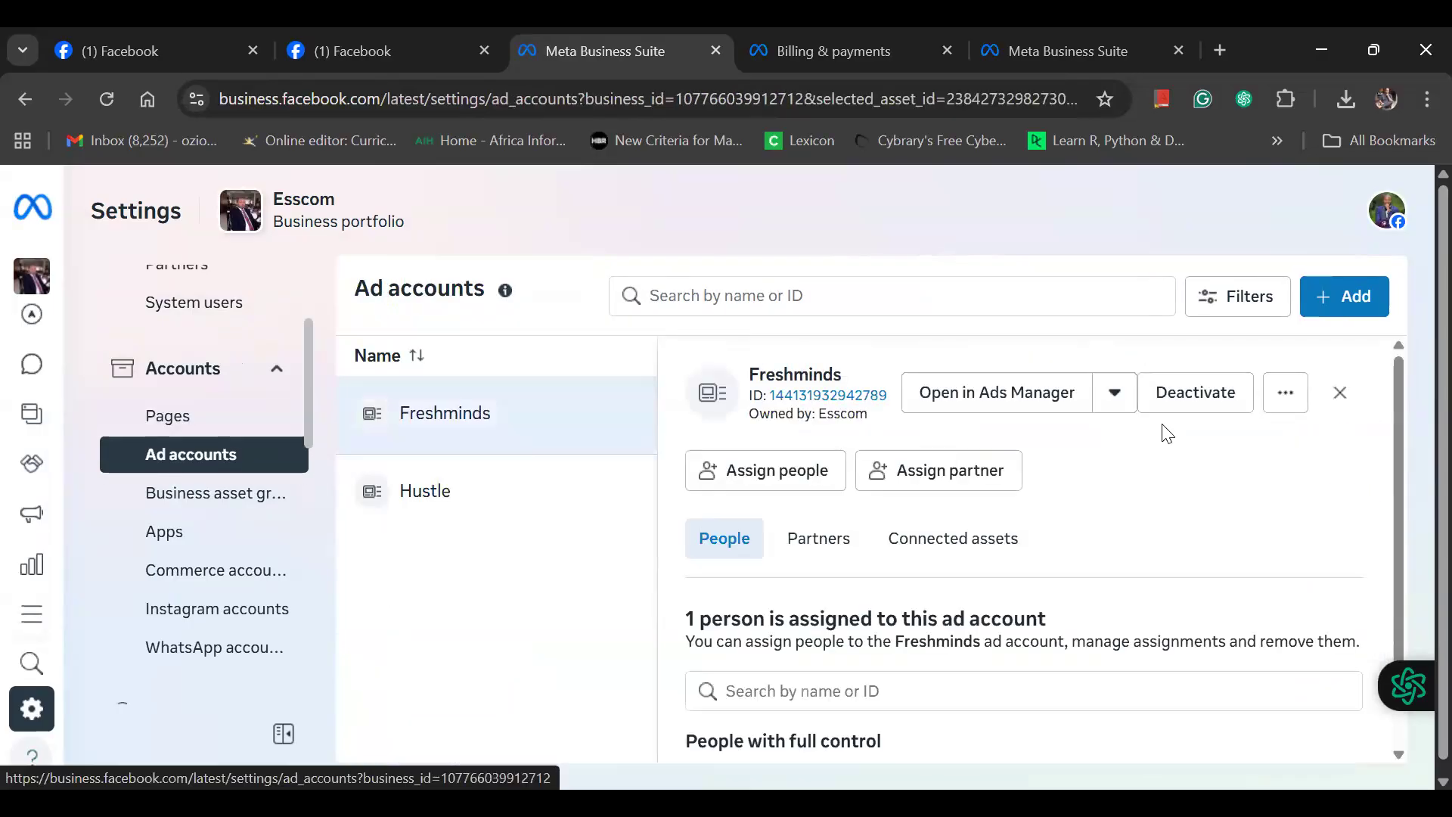
left_click(1342, 395)
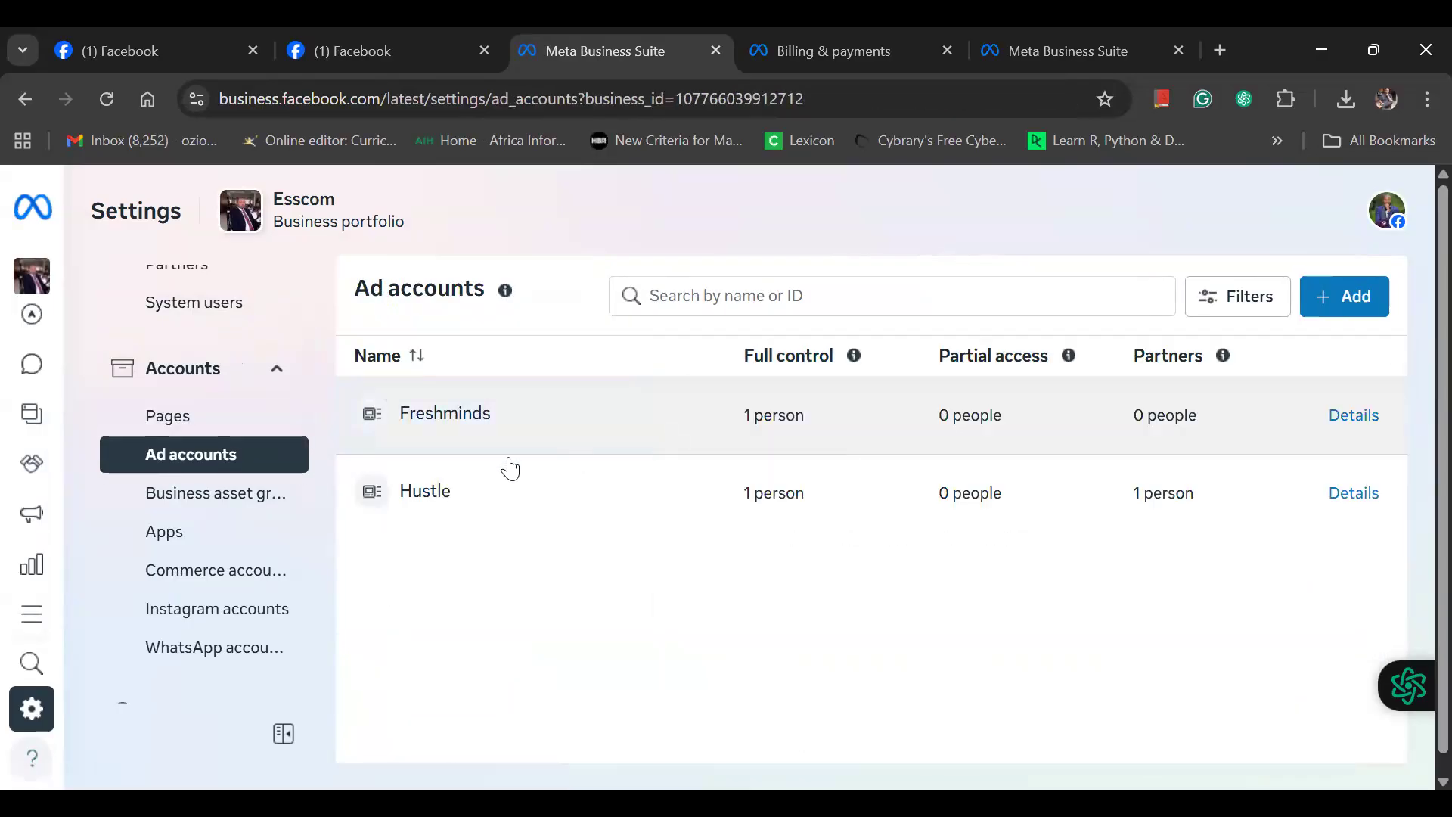
left_click(250, 509)
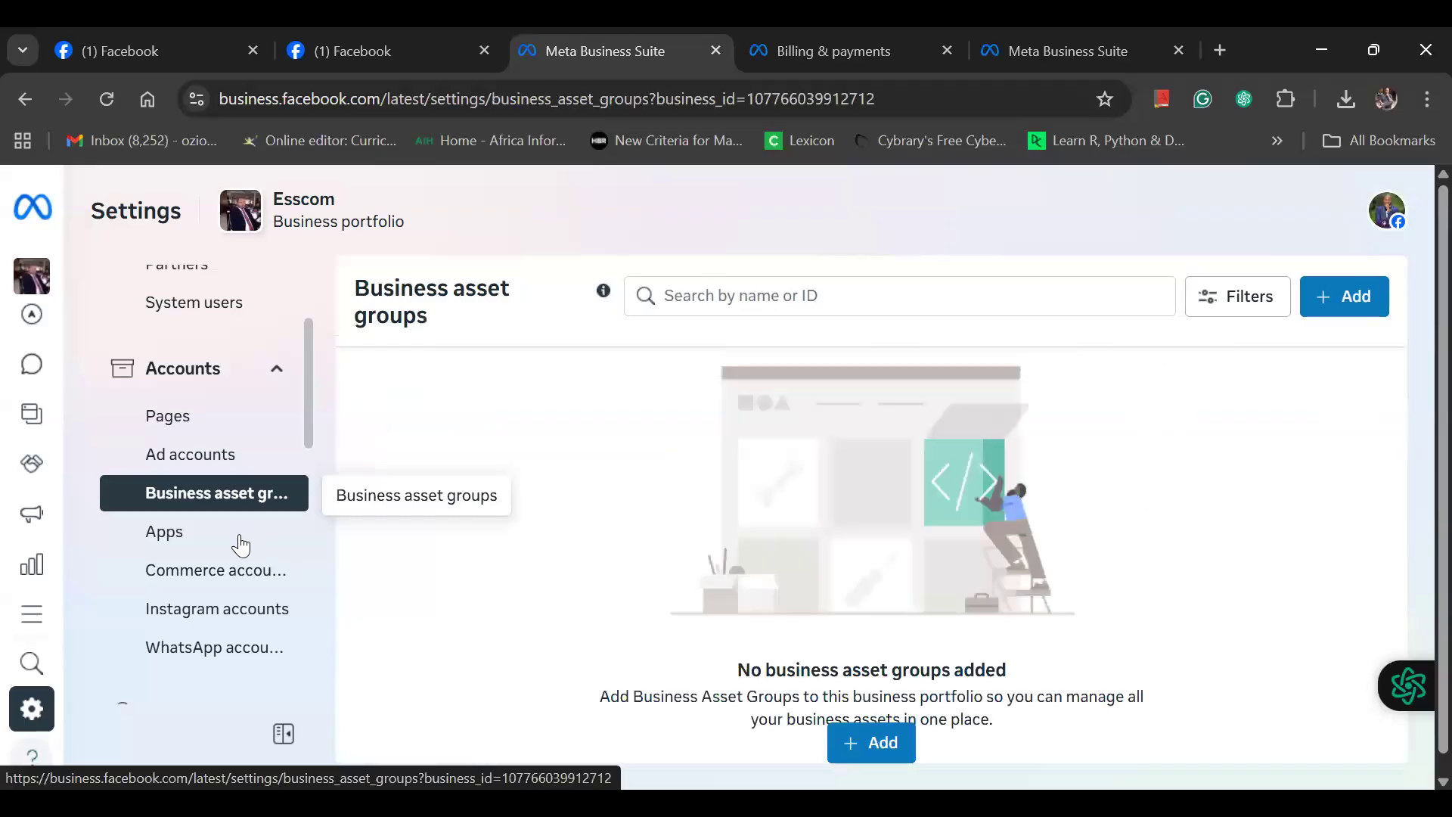
left_click(240, 534)
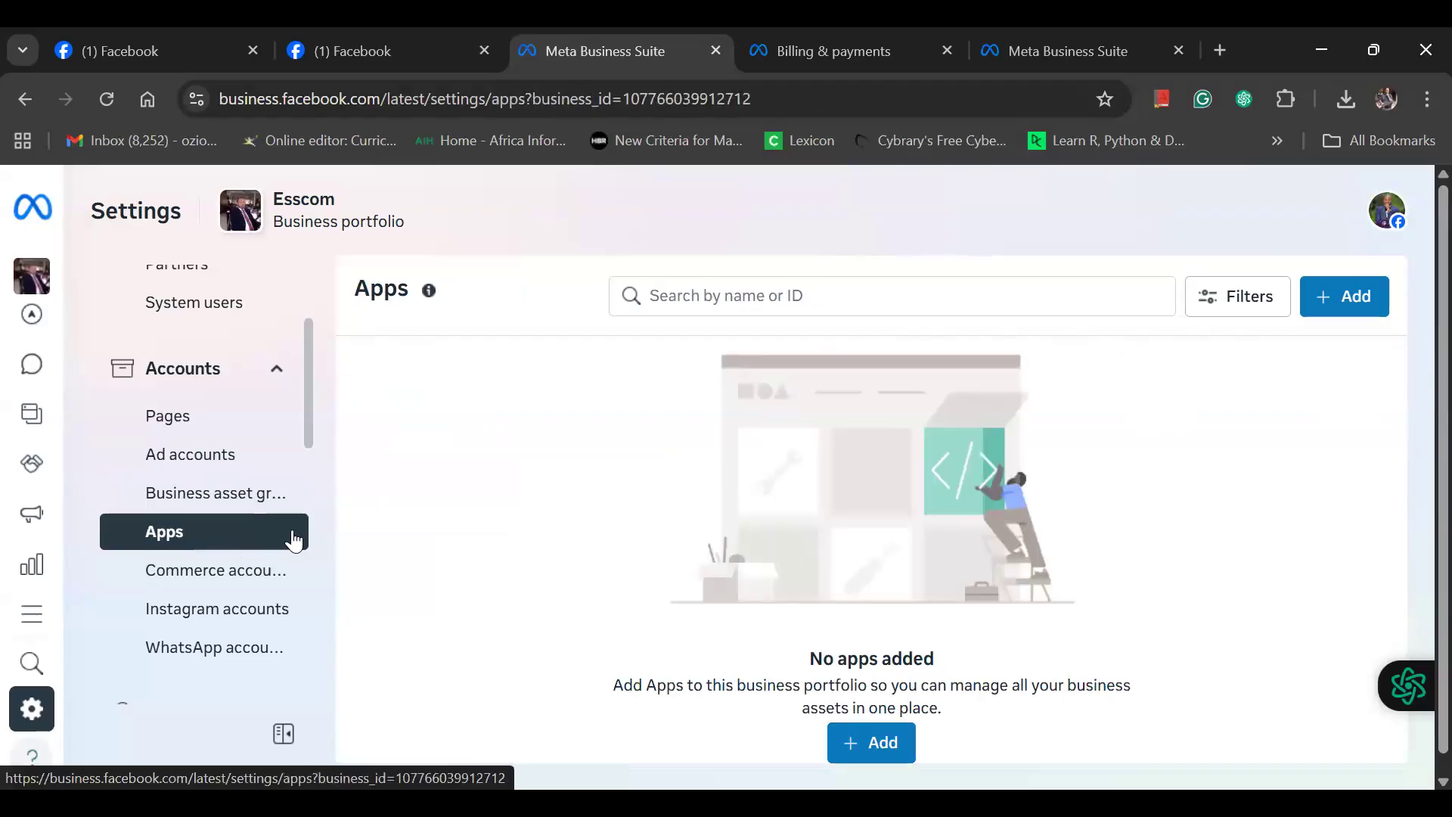
left_click(259, 572)
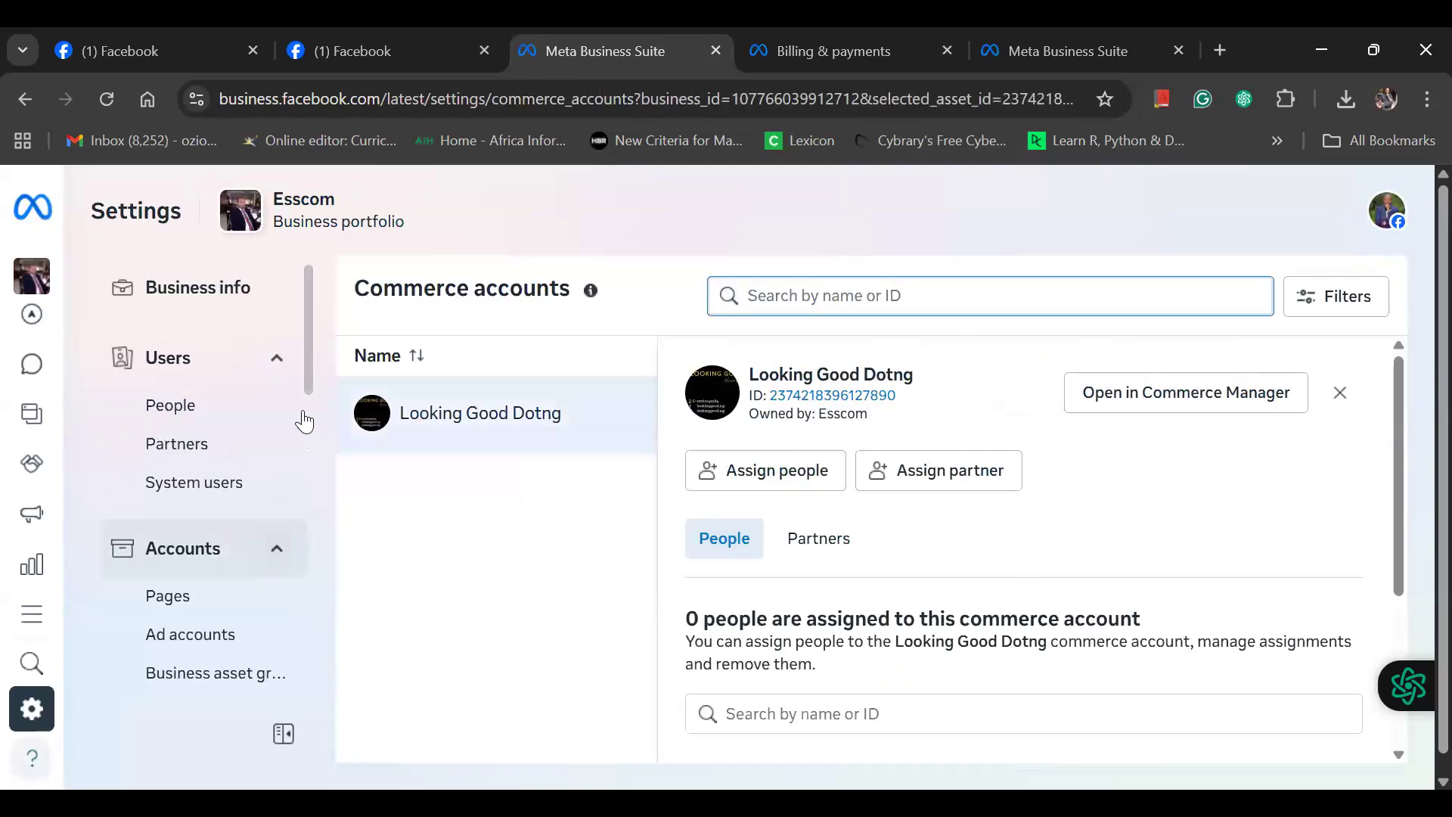
Step: Check Instagram accounts, then show WhatsApp accounts with the Ads Specialist account's details
left_click_drag(307, 369, 306, 461)
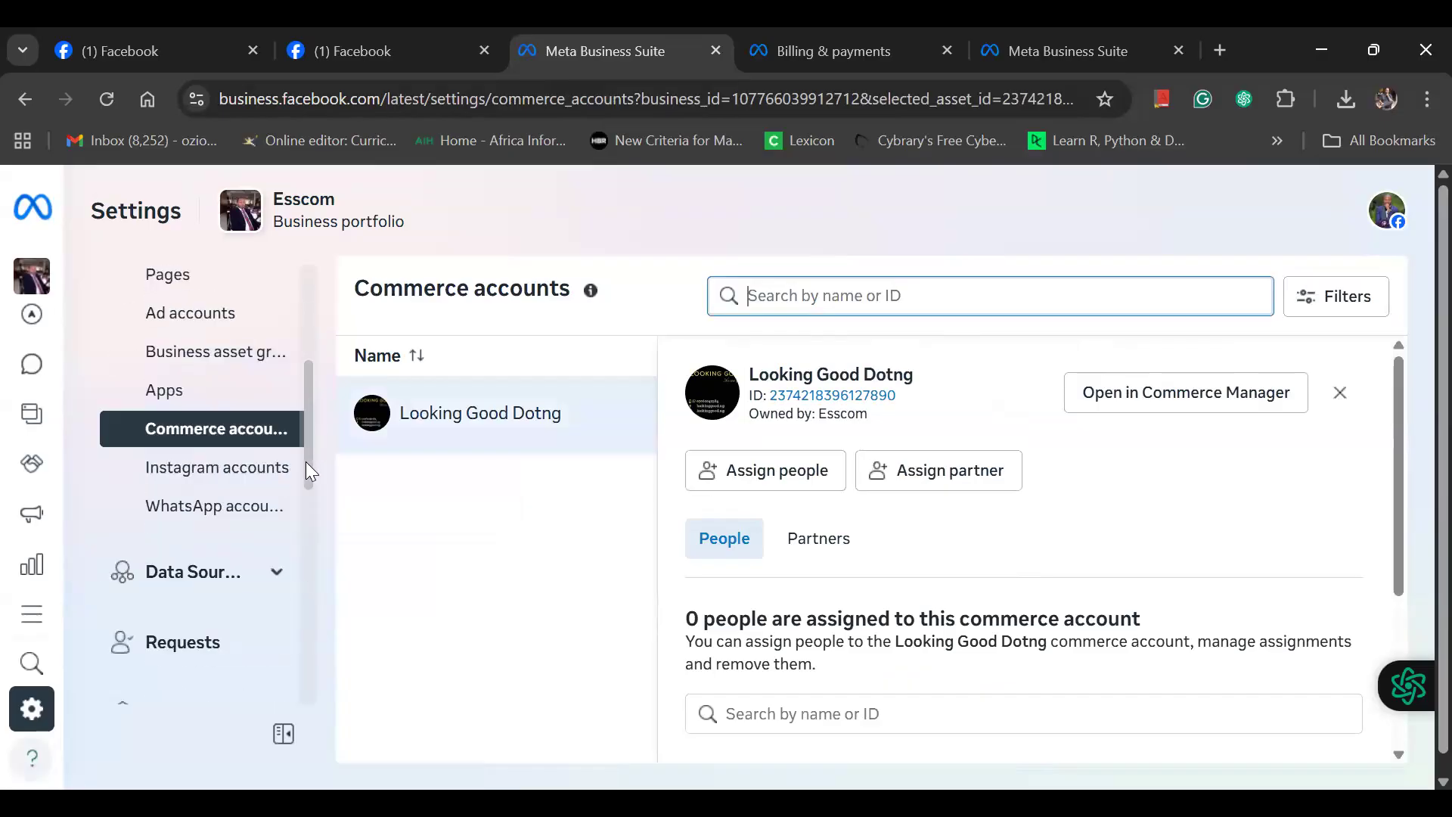
left_click(262, 475)
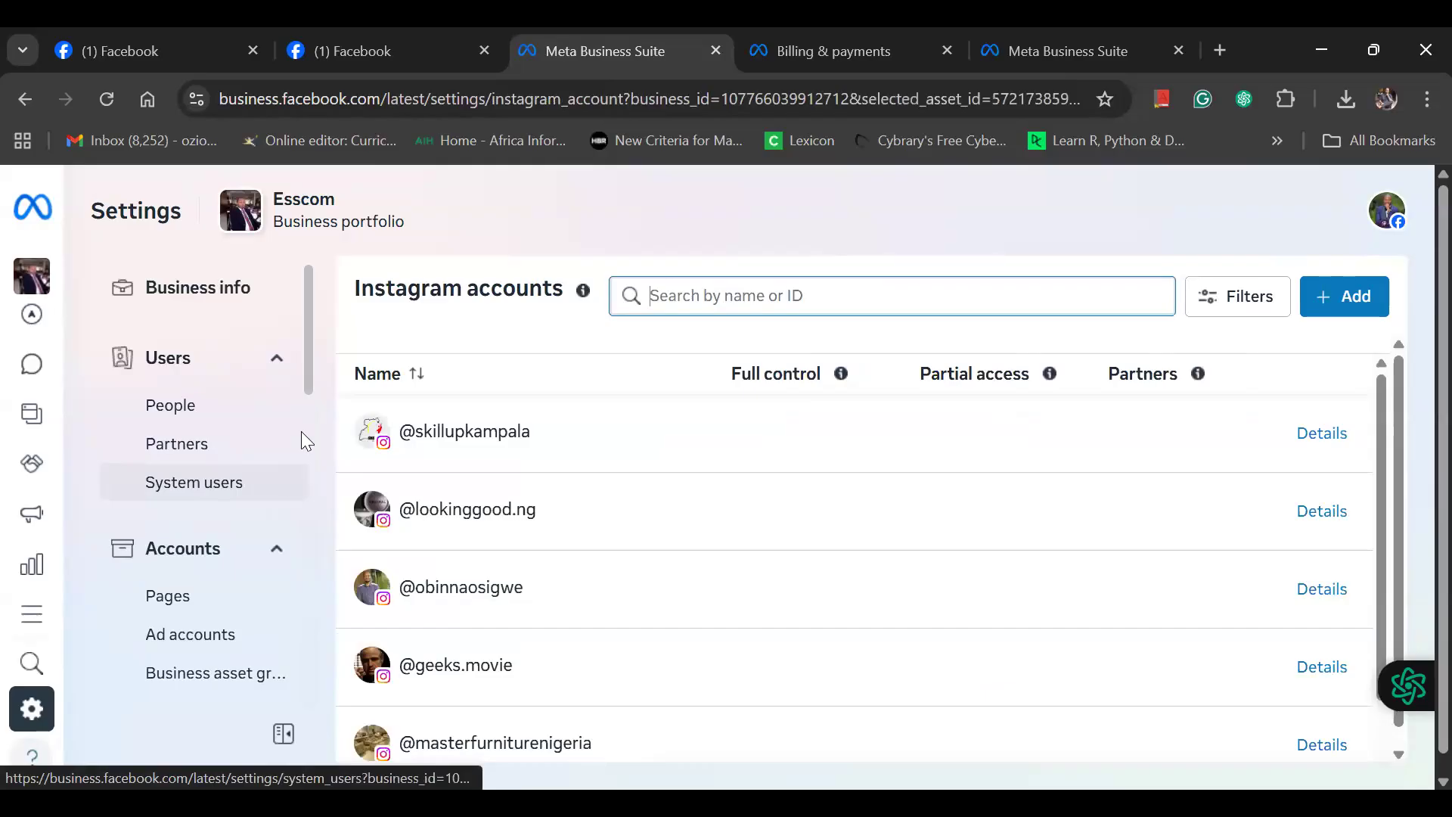
scroll(304, 424, "down", 4)
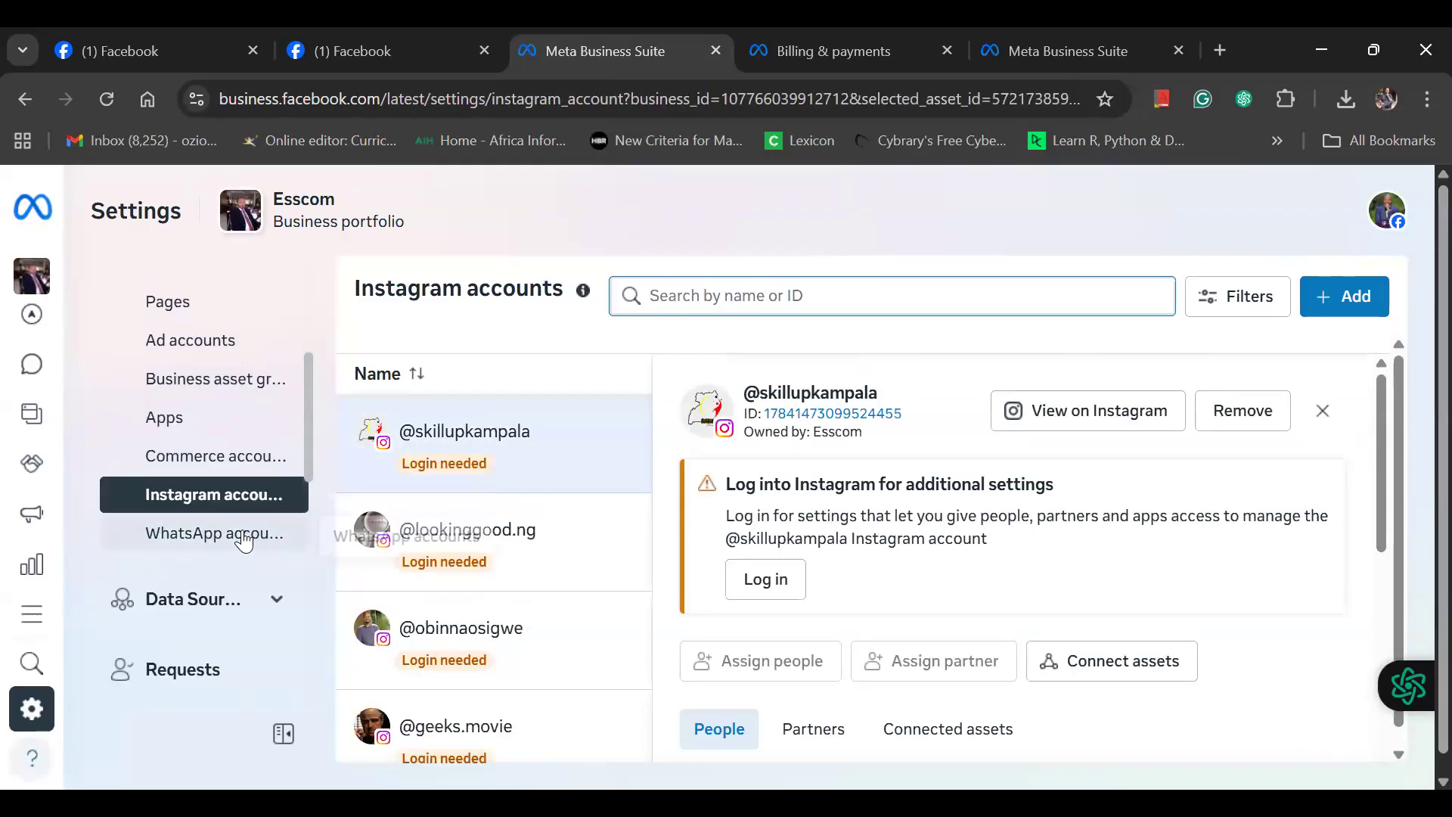
left_click(243, 540)
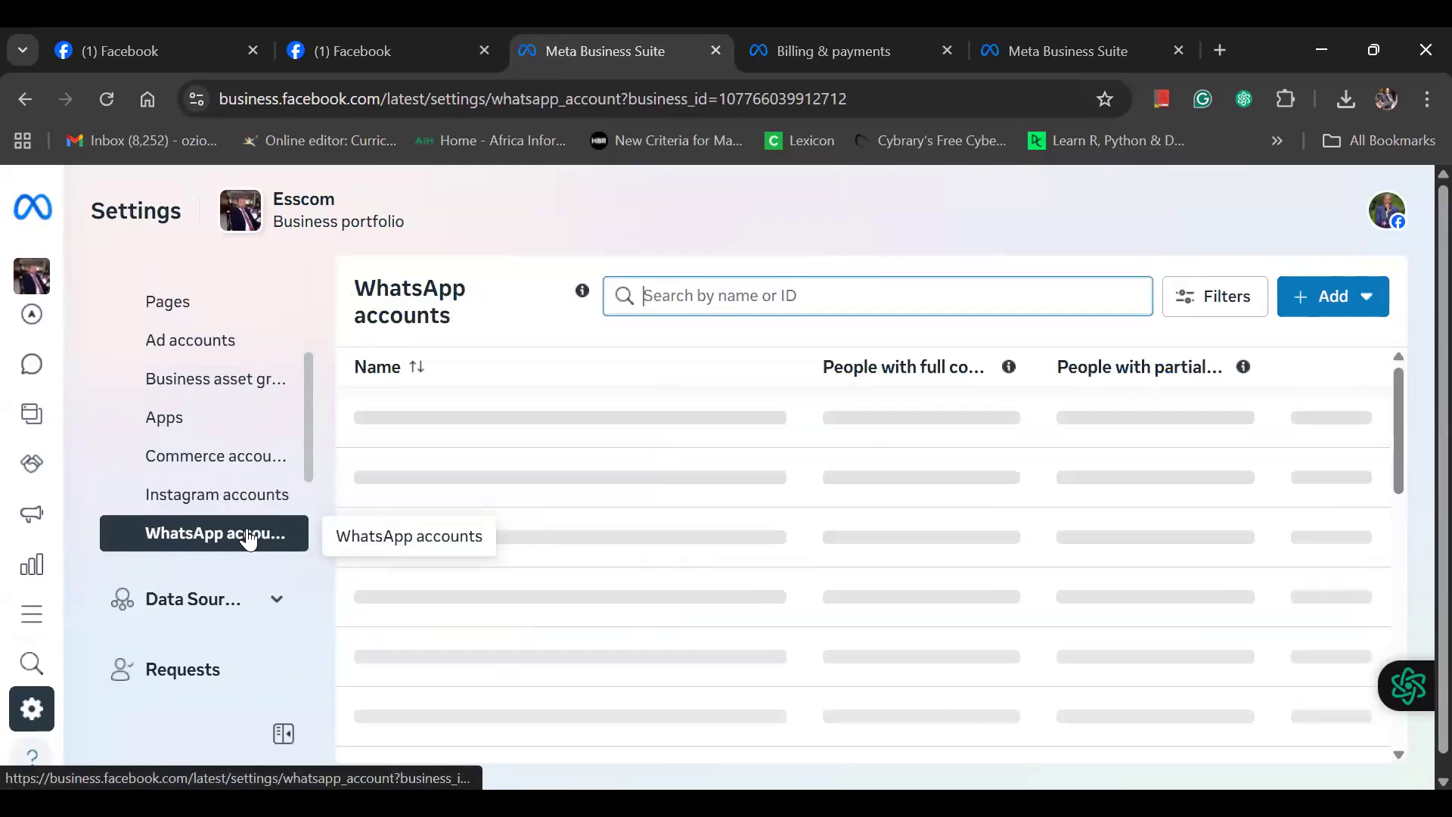
left_click_drag(305, 478, 305, 521)
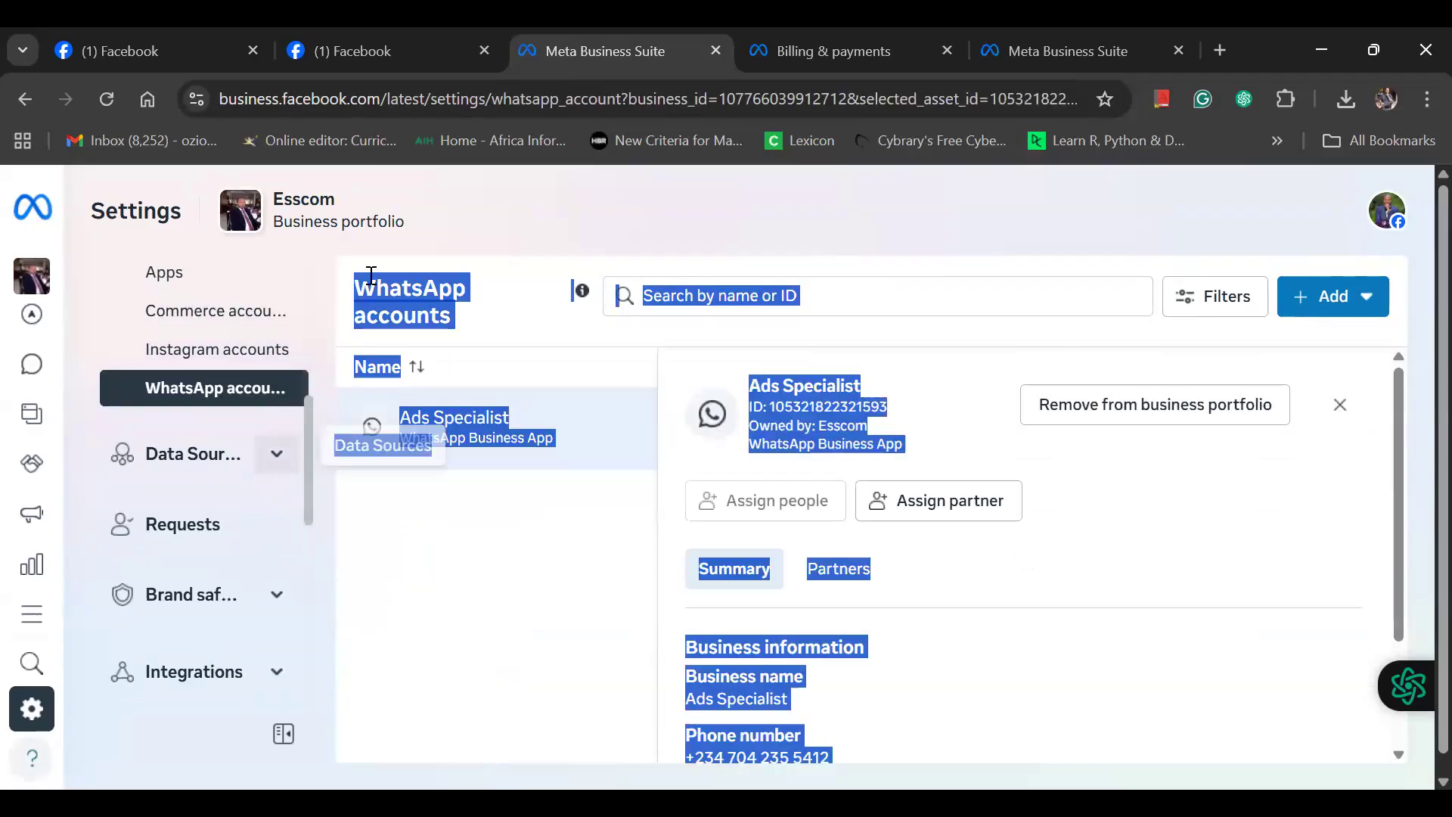
Step: Open Catalogs under Data Sources to show Products for Looking Good Dotng's details
left_click(478, 207)
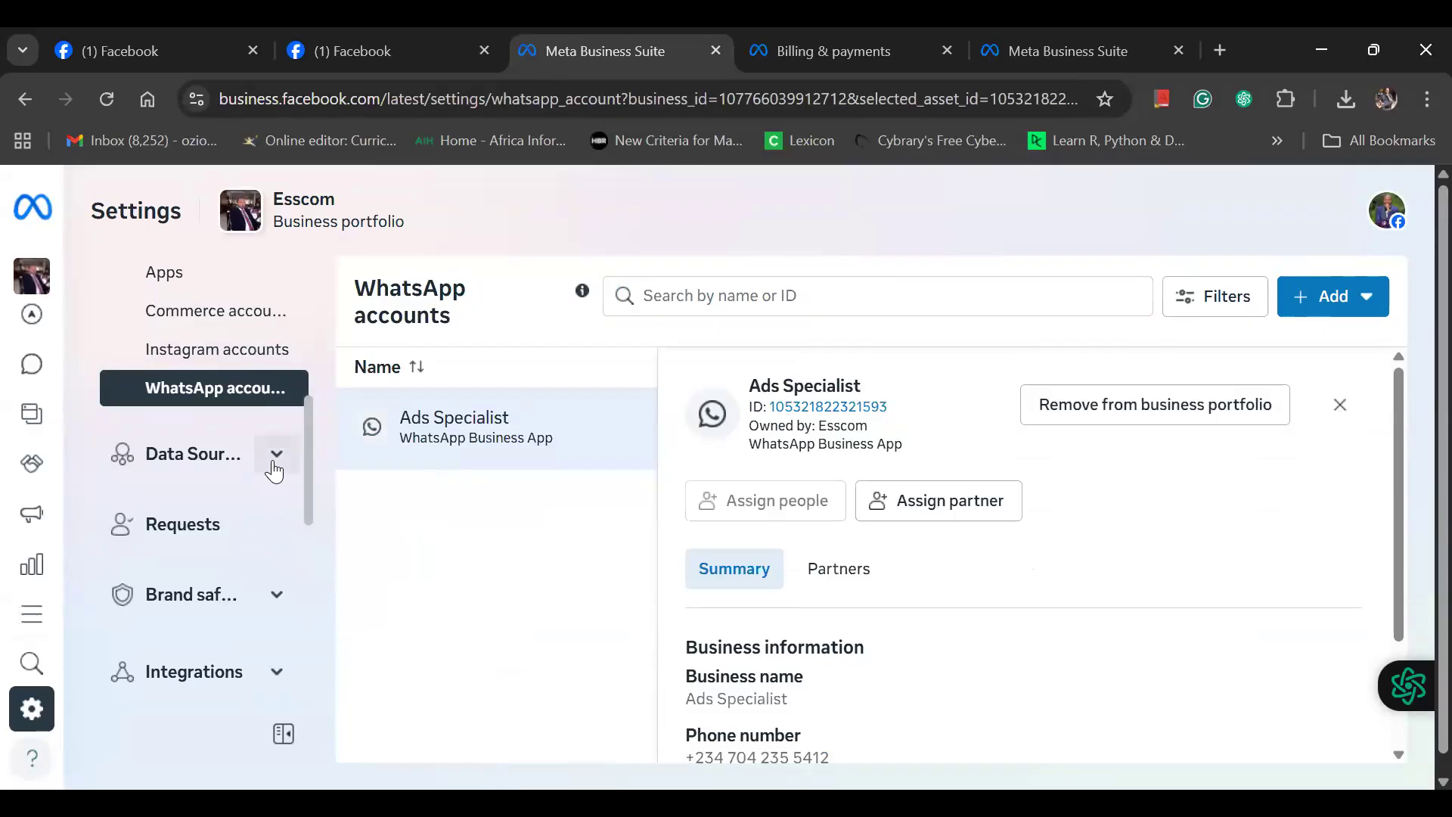
left_click(276, 455)
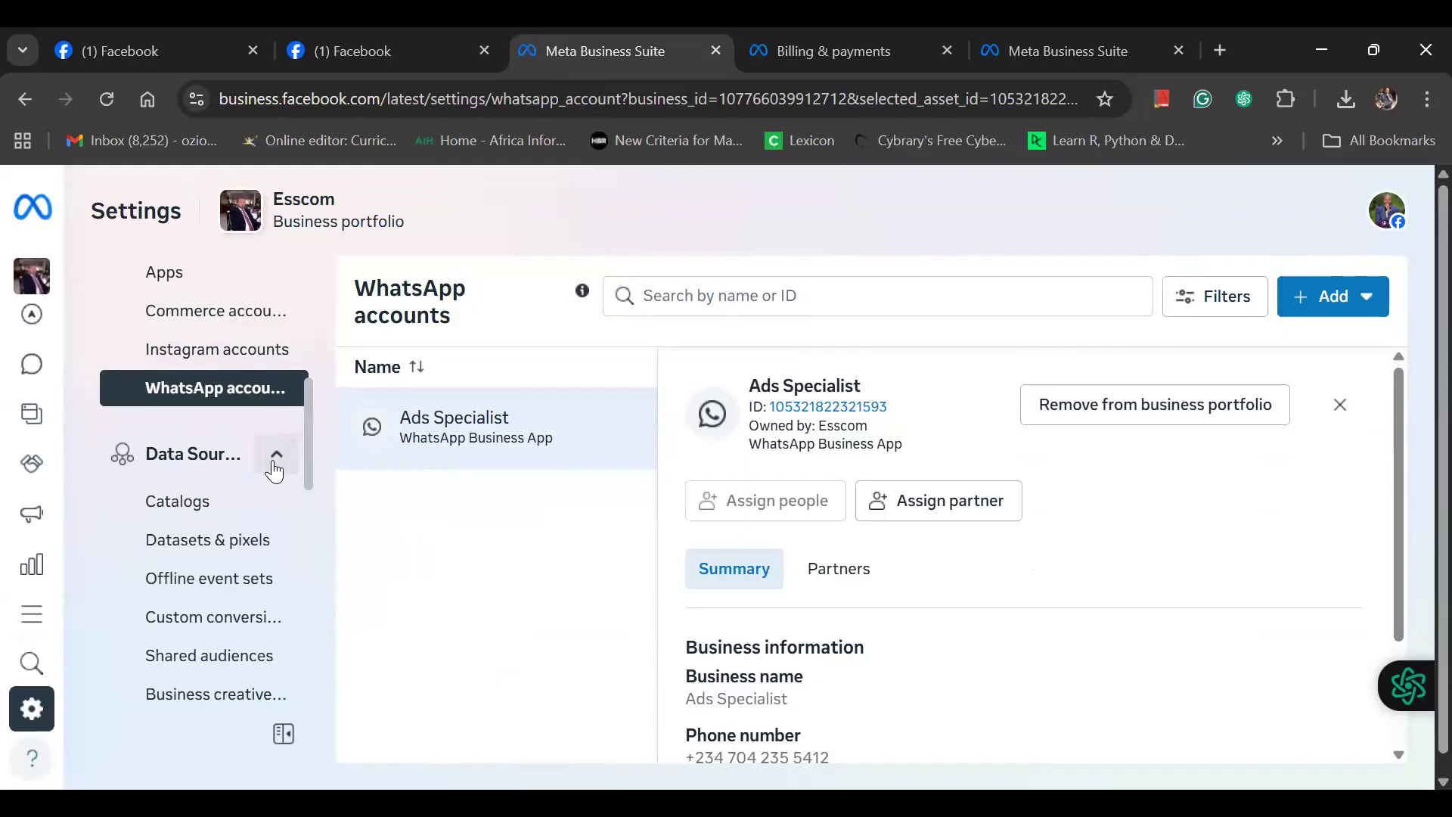
left_click(250, 518)
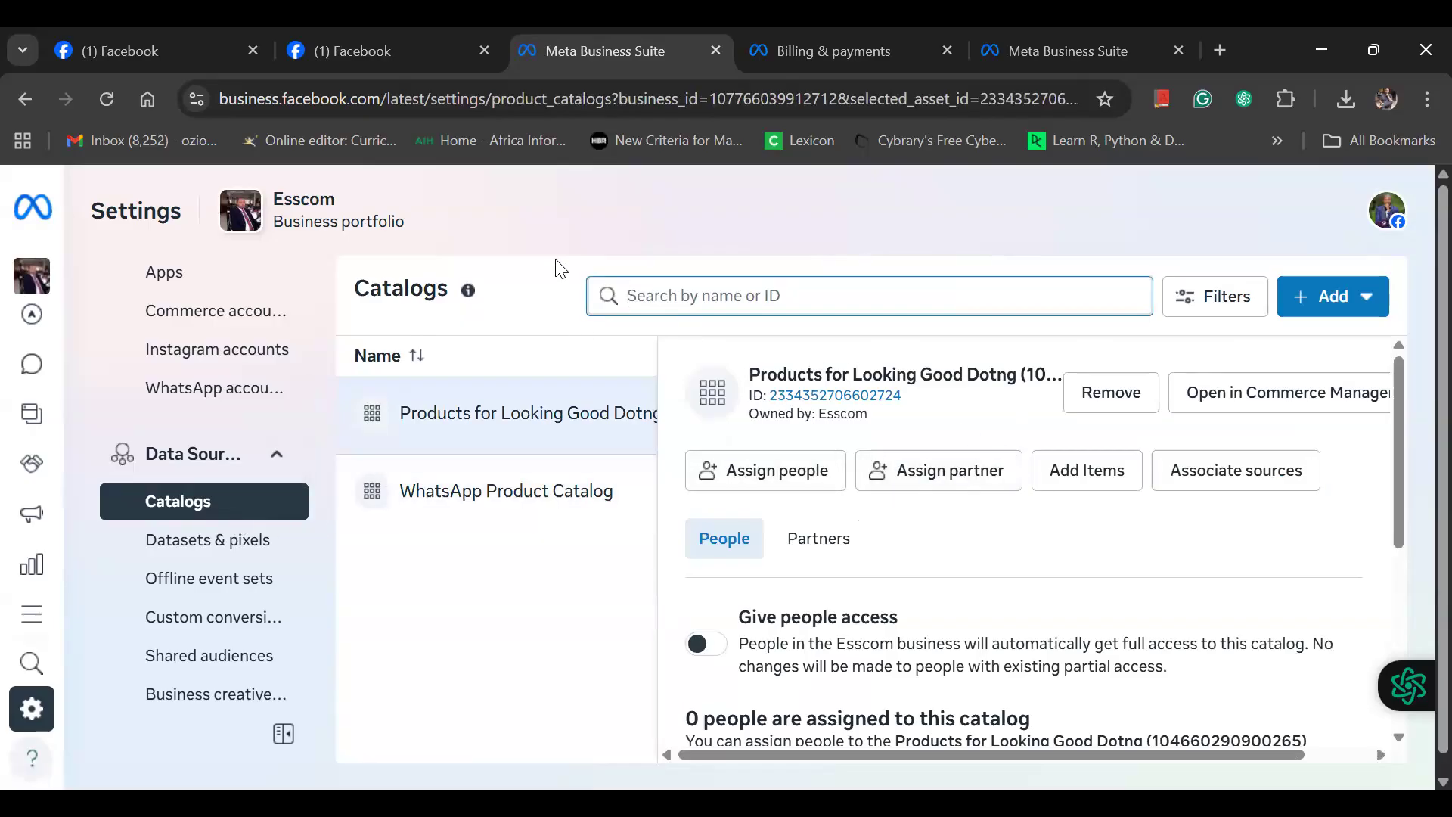
Step: Browse the Datasets & pixels and Offline event sets pages under Data Sources
left_click(561, 224)
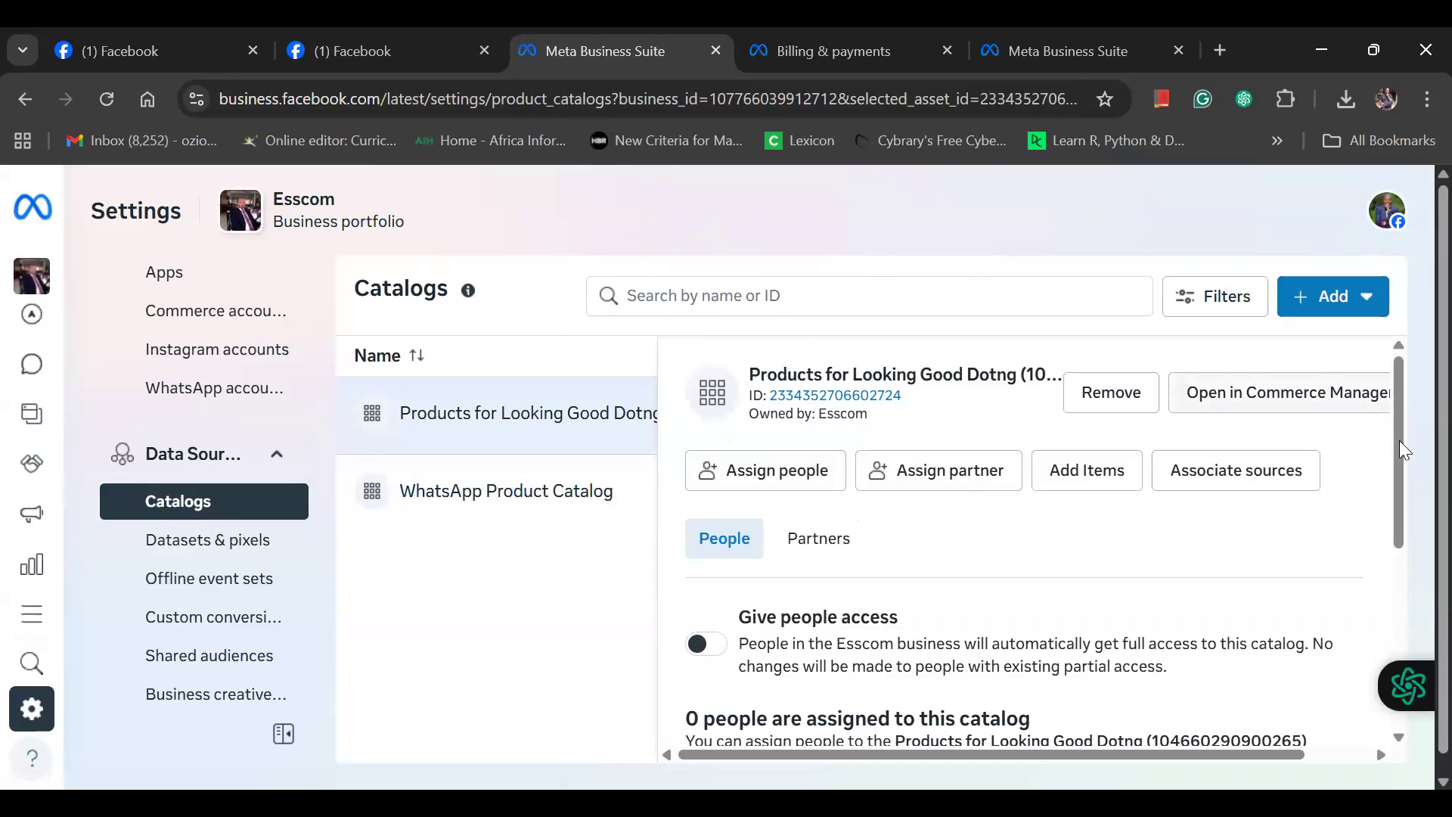
scroll(1399, 484, "down", 3)
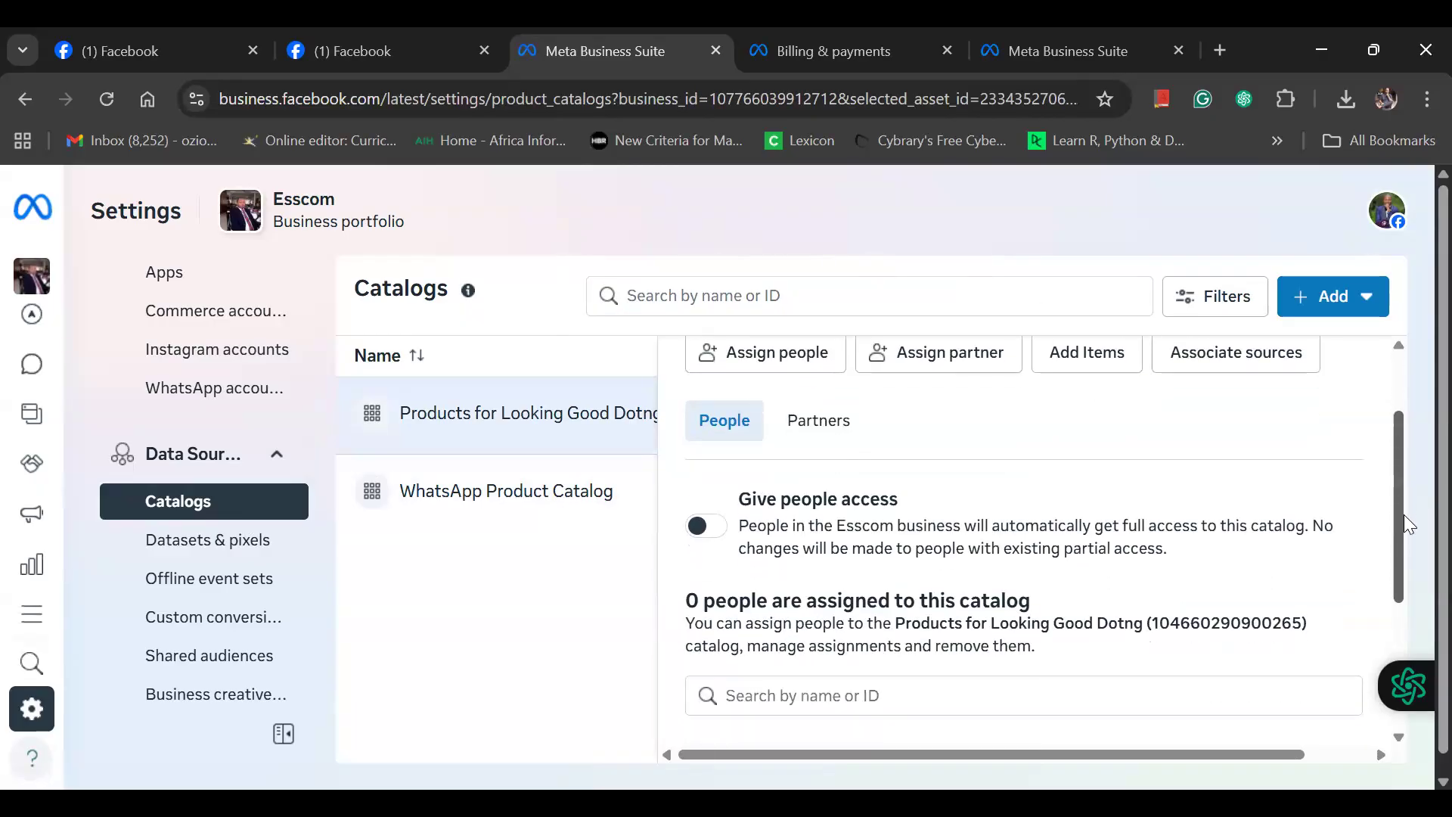
scroll(1404, 514, "down", 3)
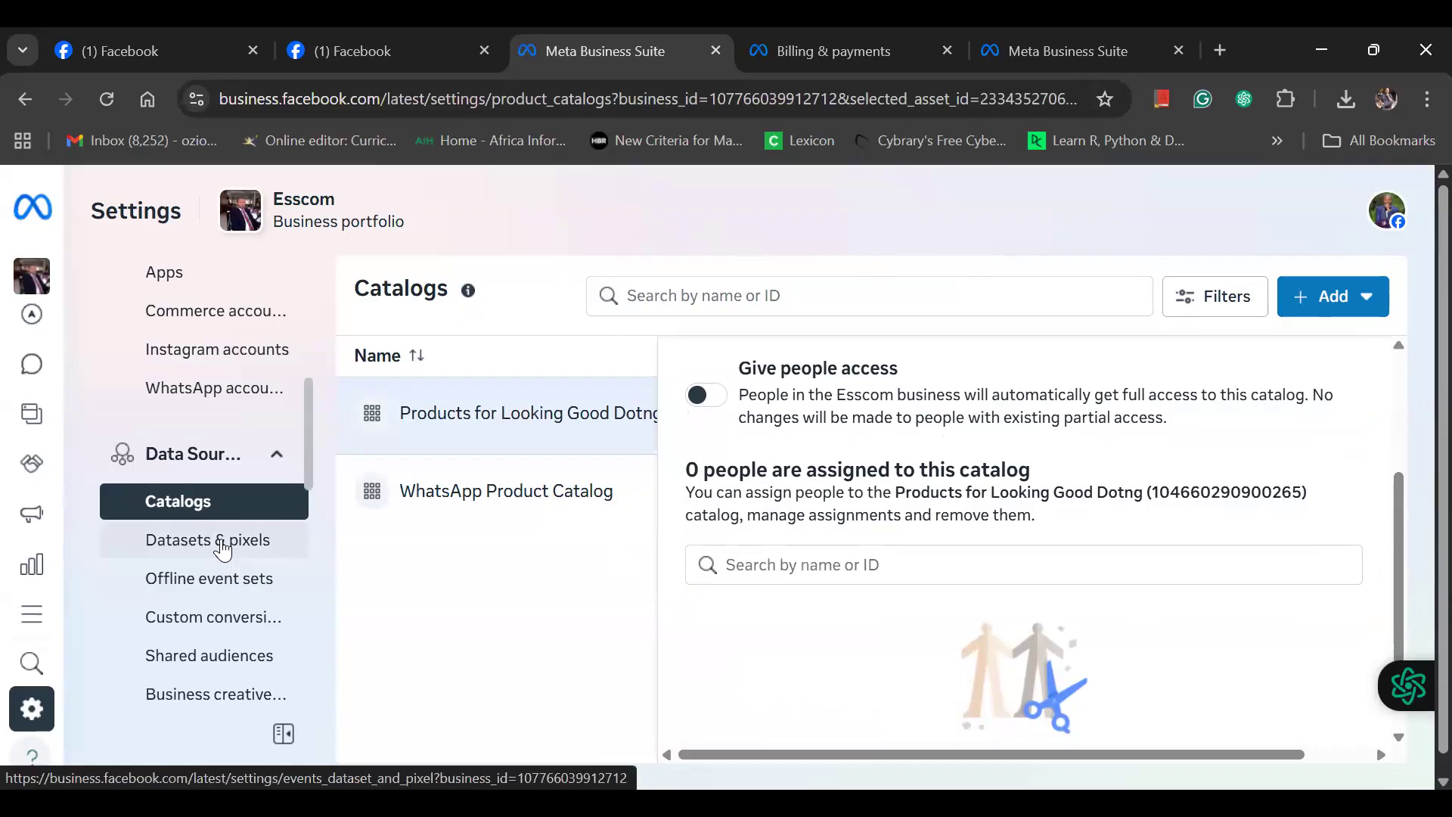
left_click(222, 546)
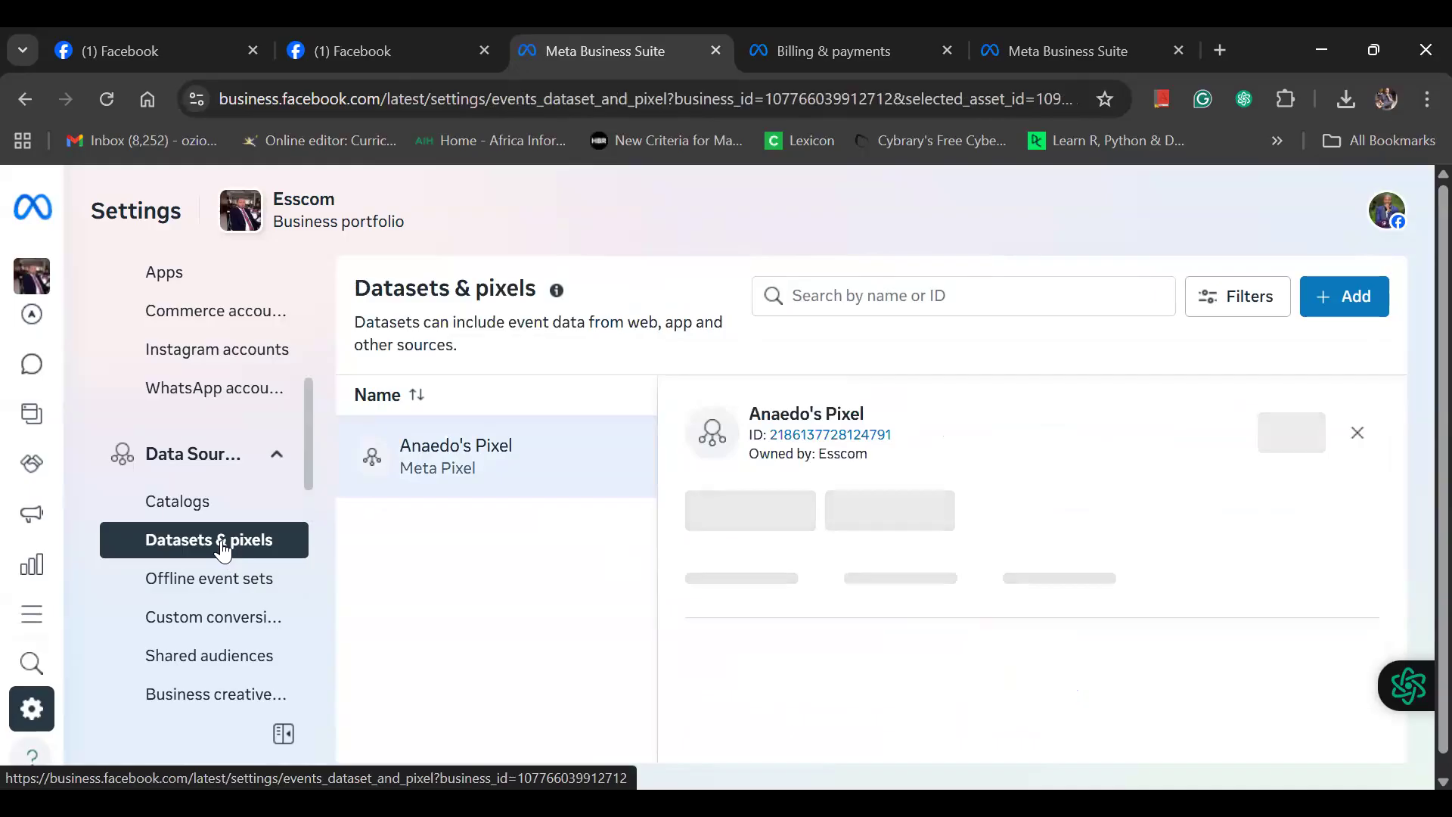
left_click(217, 584)
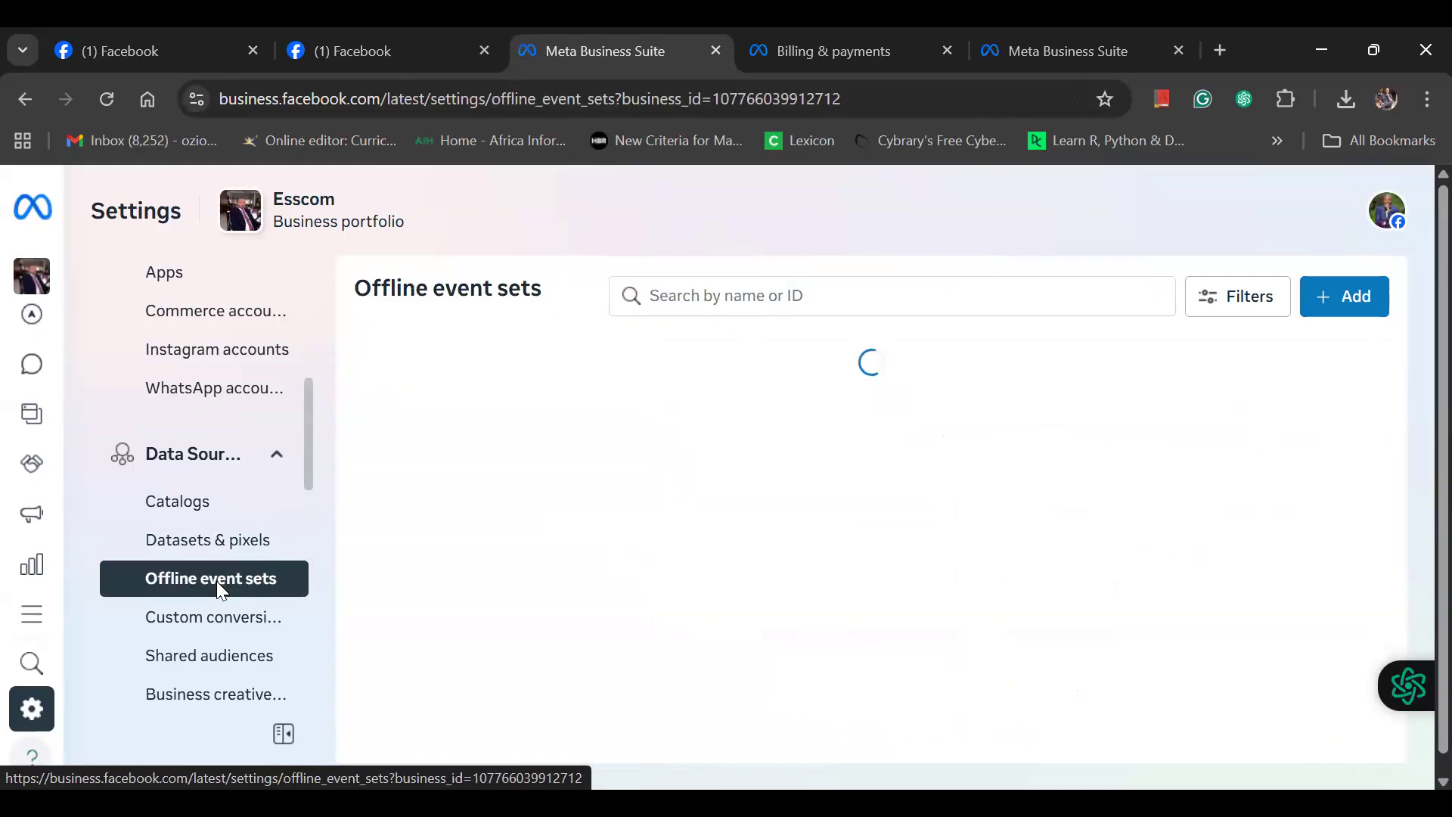
Step: Expand Brand safety, collapse Accounts, then open Users > People
left_click_drag(307, 467, 321, 289)
left_click(280, 548)
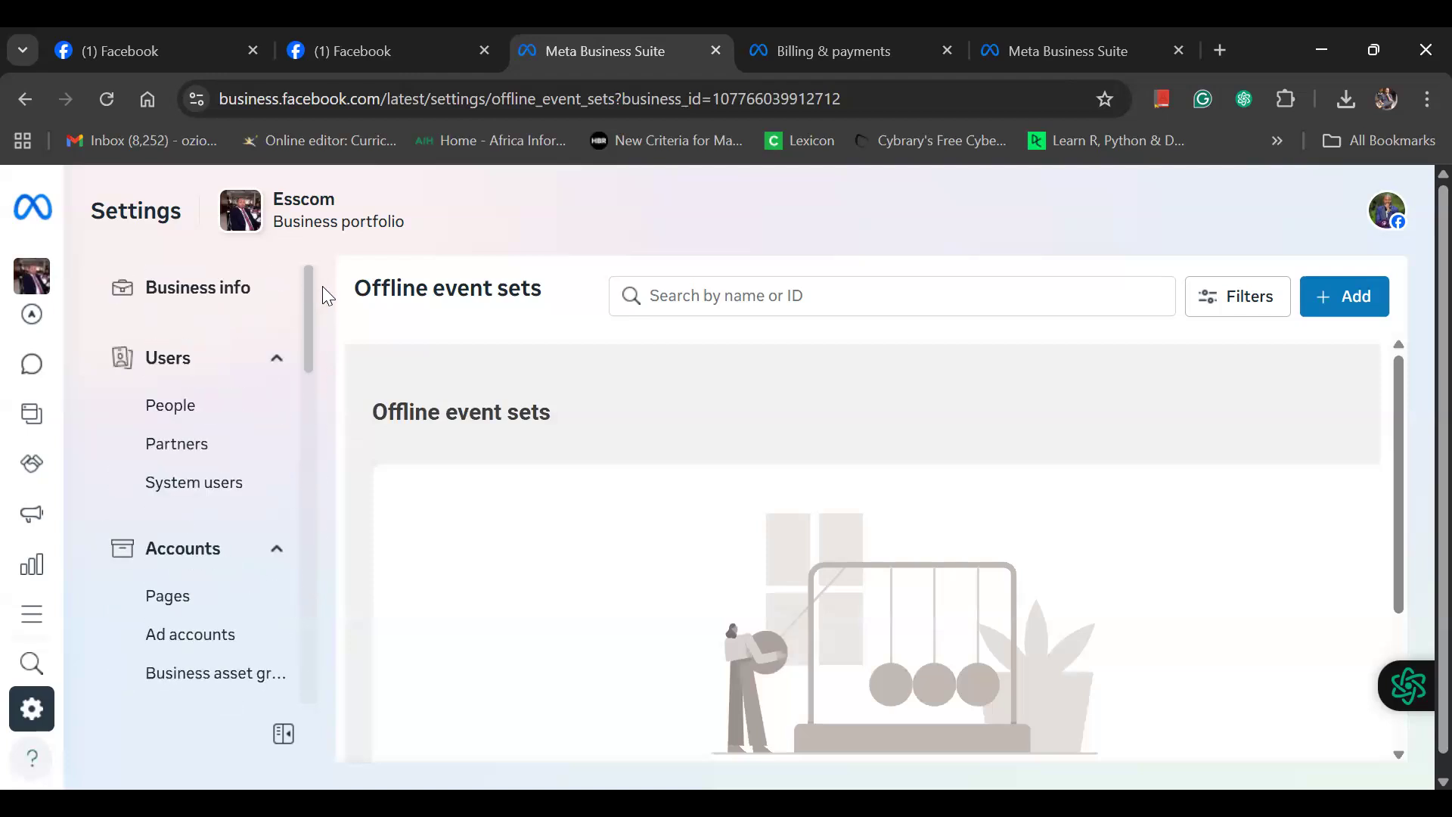
left_click(276, 561)
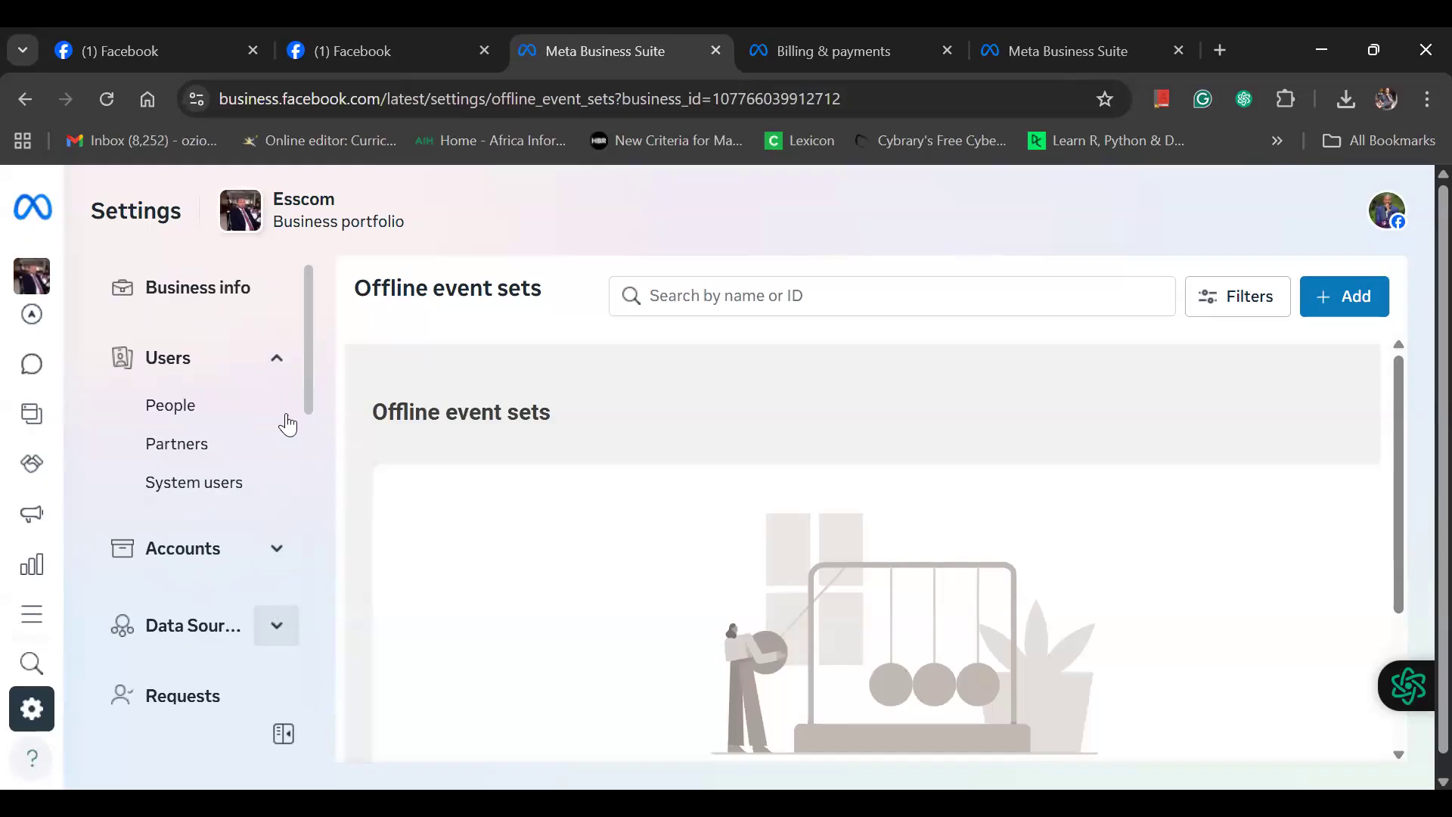
left_click_drag(304, 402, 244, 404)
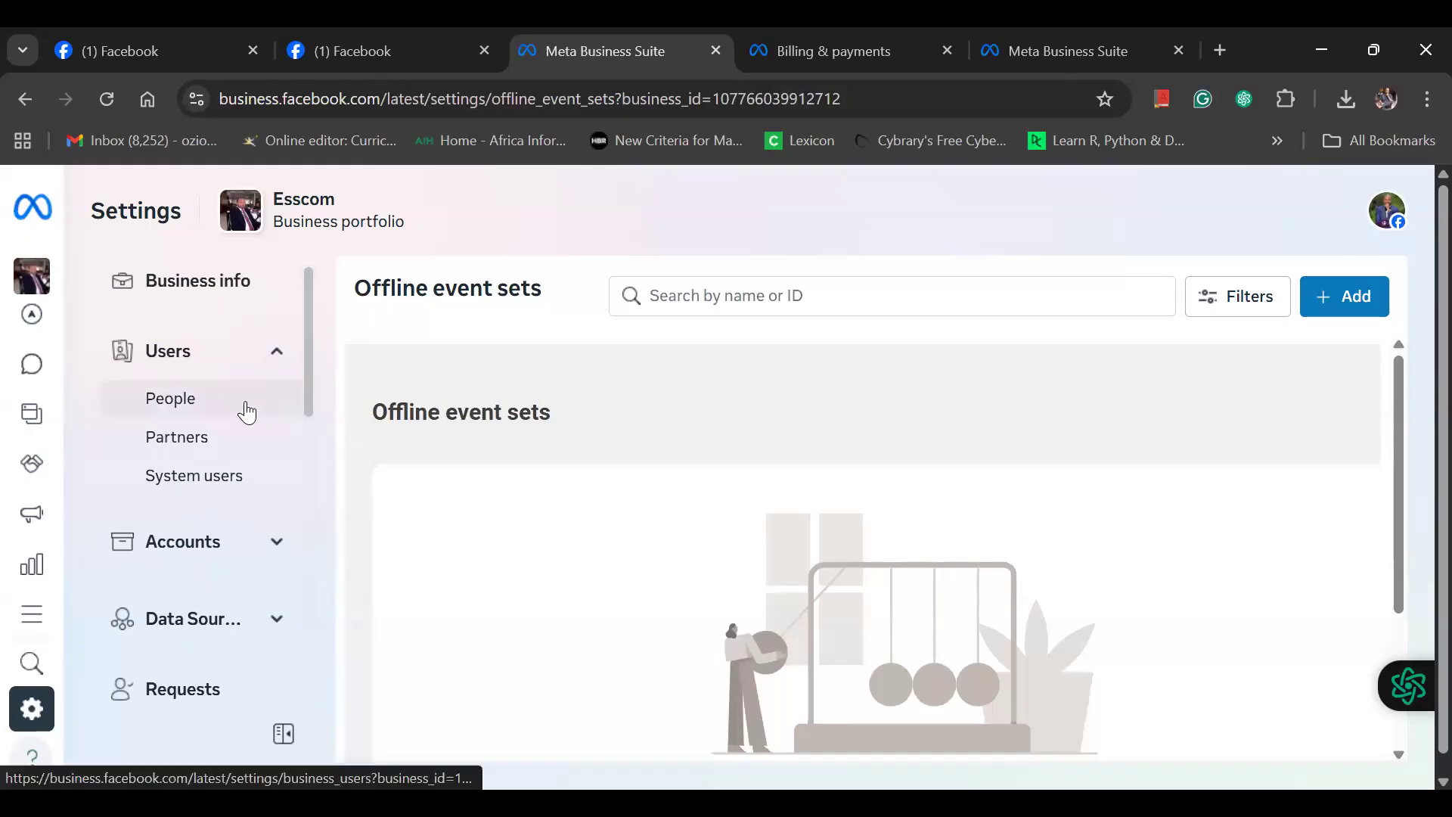
left_click(276, 353)
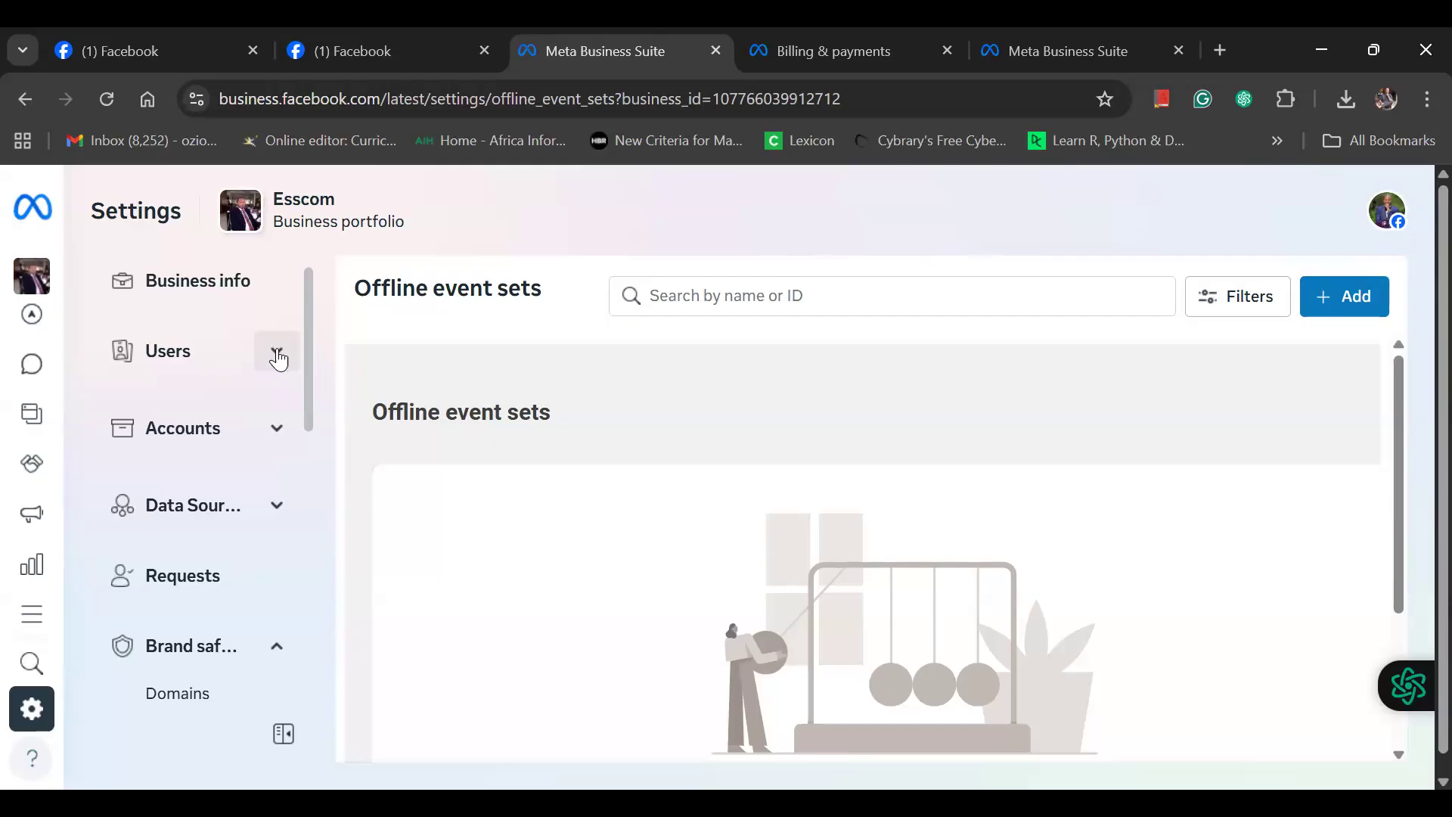
left_click(278, 354)
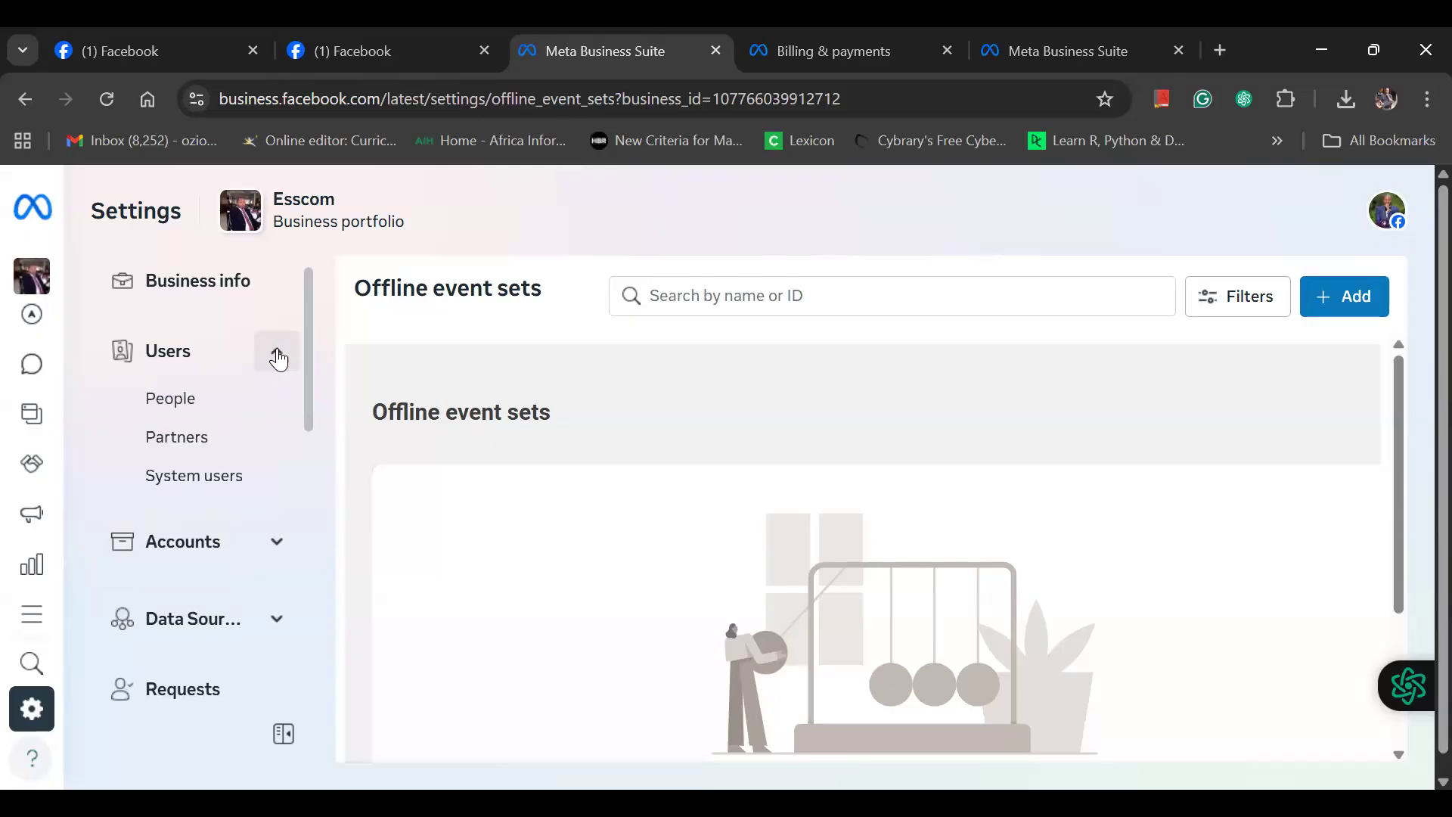
left_click(216, 409)
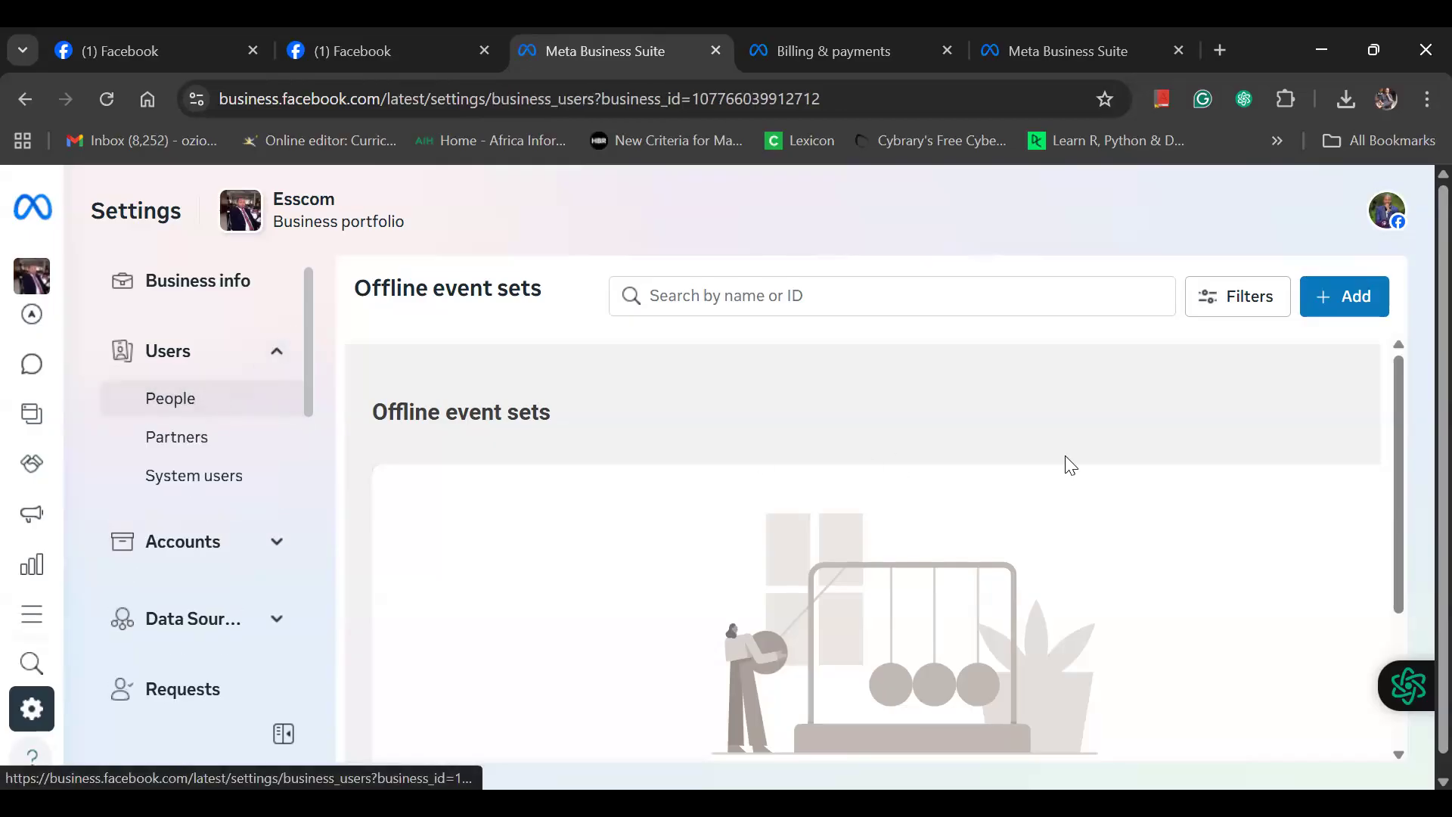
Step: Remove IG LookingGood.NG from the portfolio, leaving it pending verification as Needs action
scroll(1397, 455, "down", 2)
left_click_drag(1398, 455, 1389, 555)
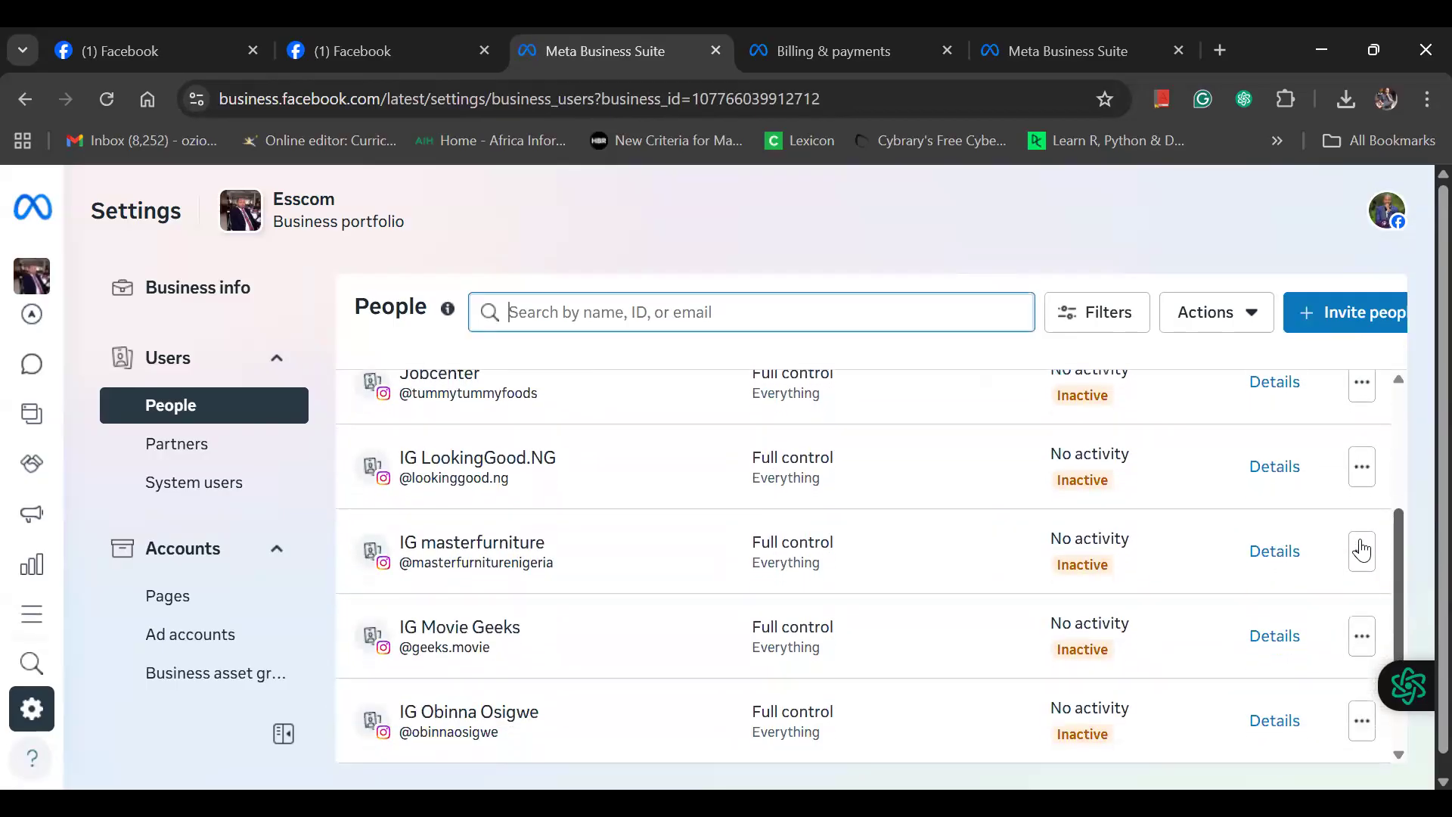
left_click(1362, 470)
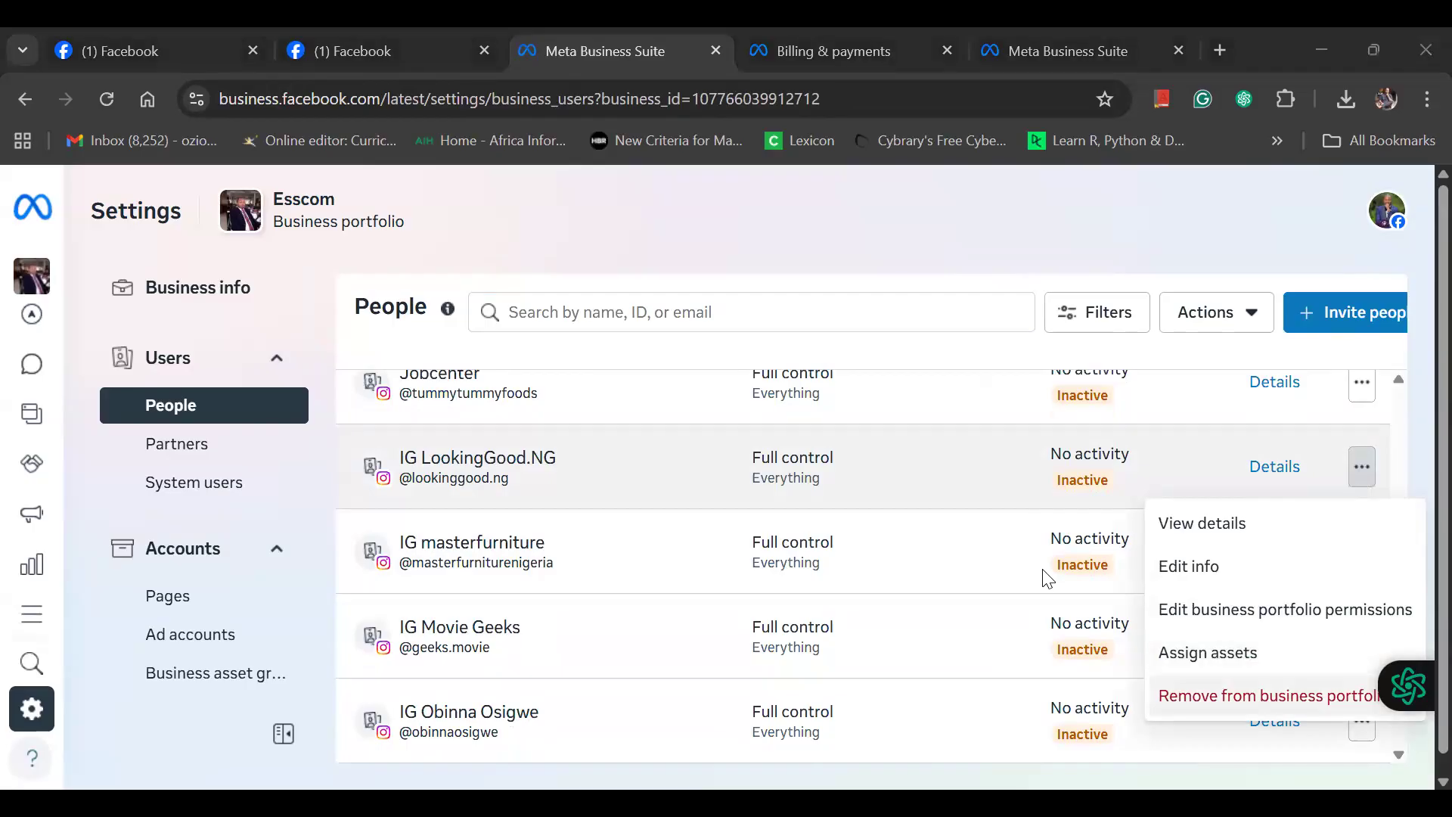
key("Return")
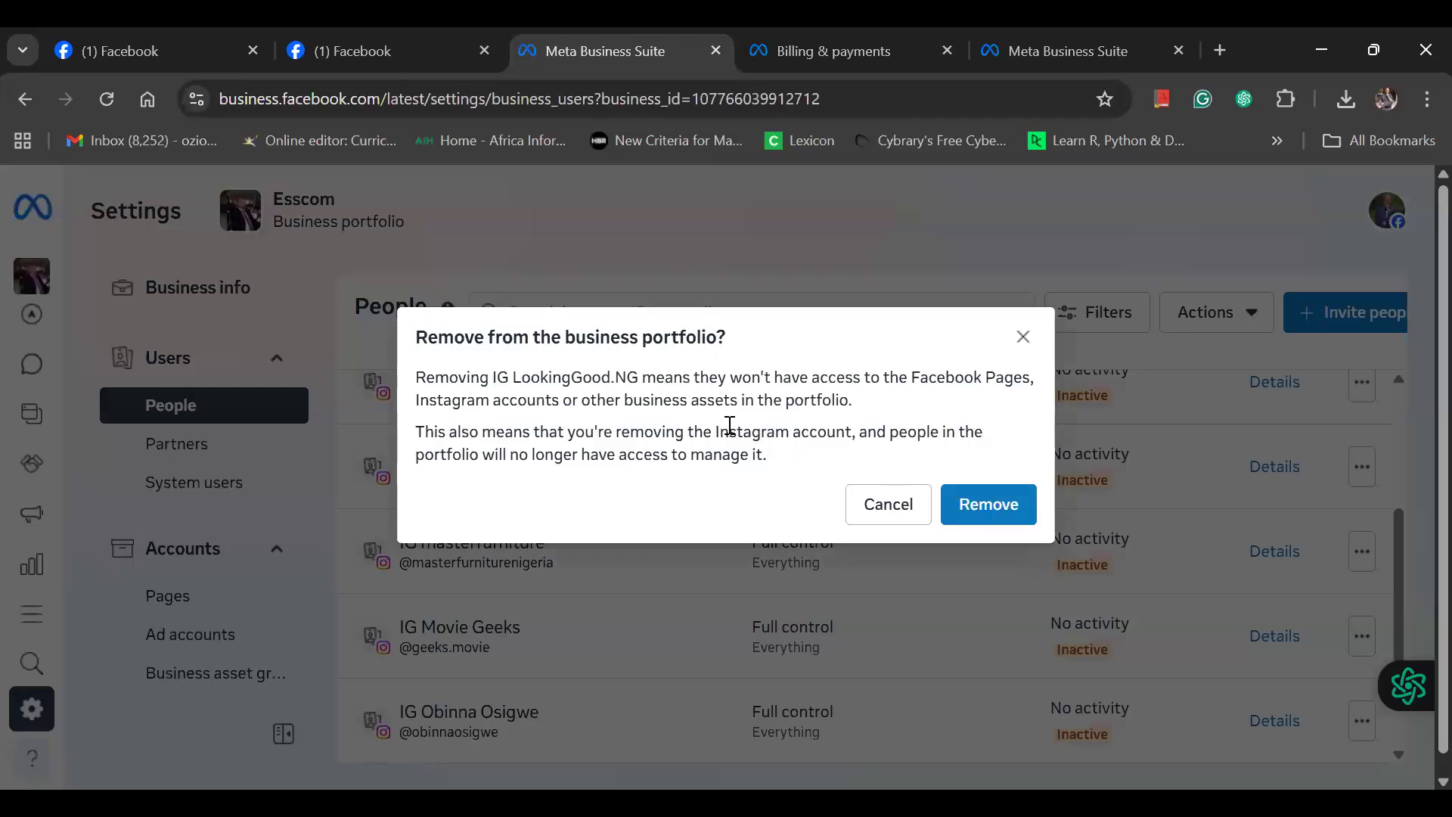
left_click(978, 504)
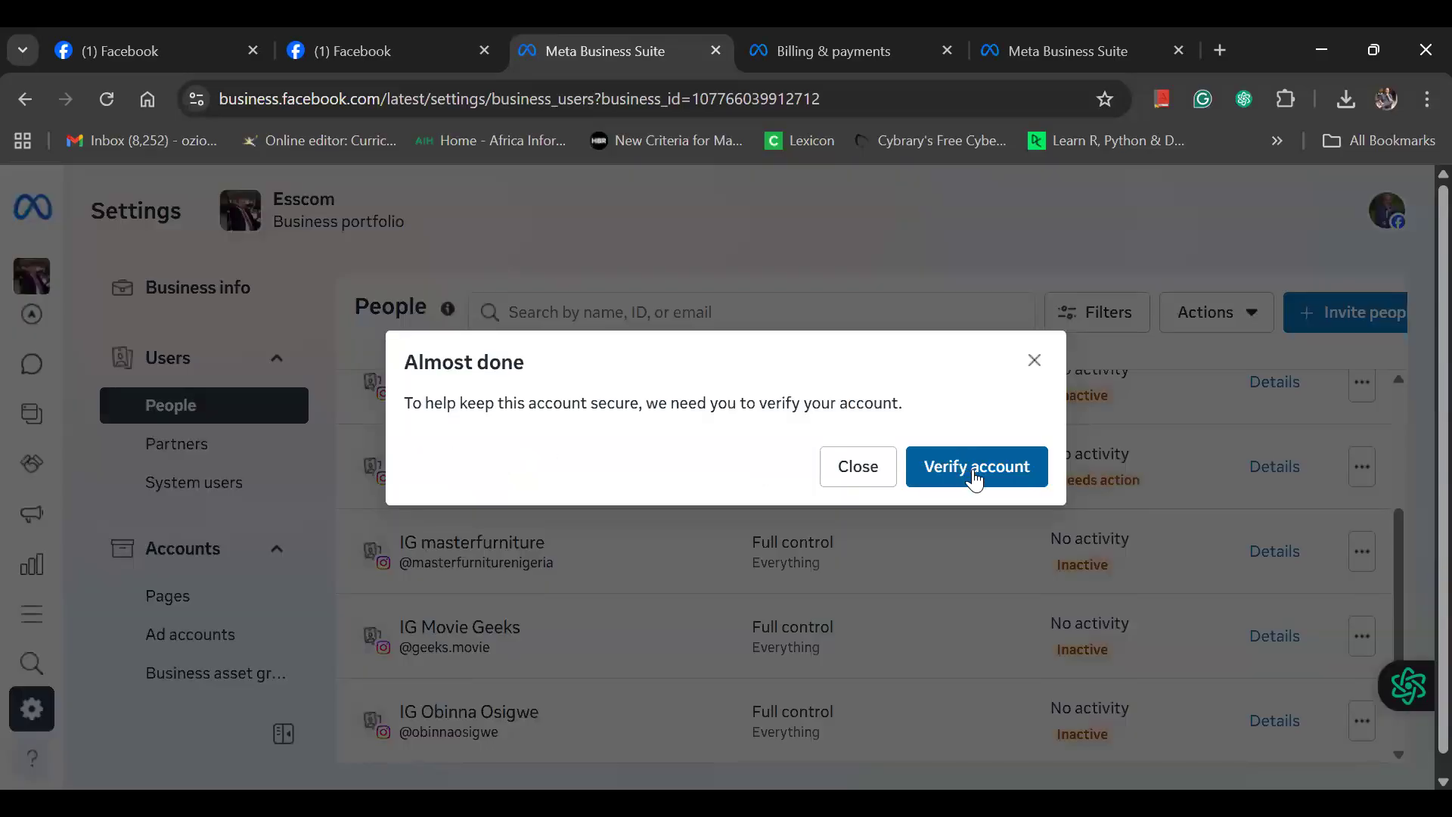
left_click(1033, 361)
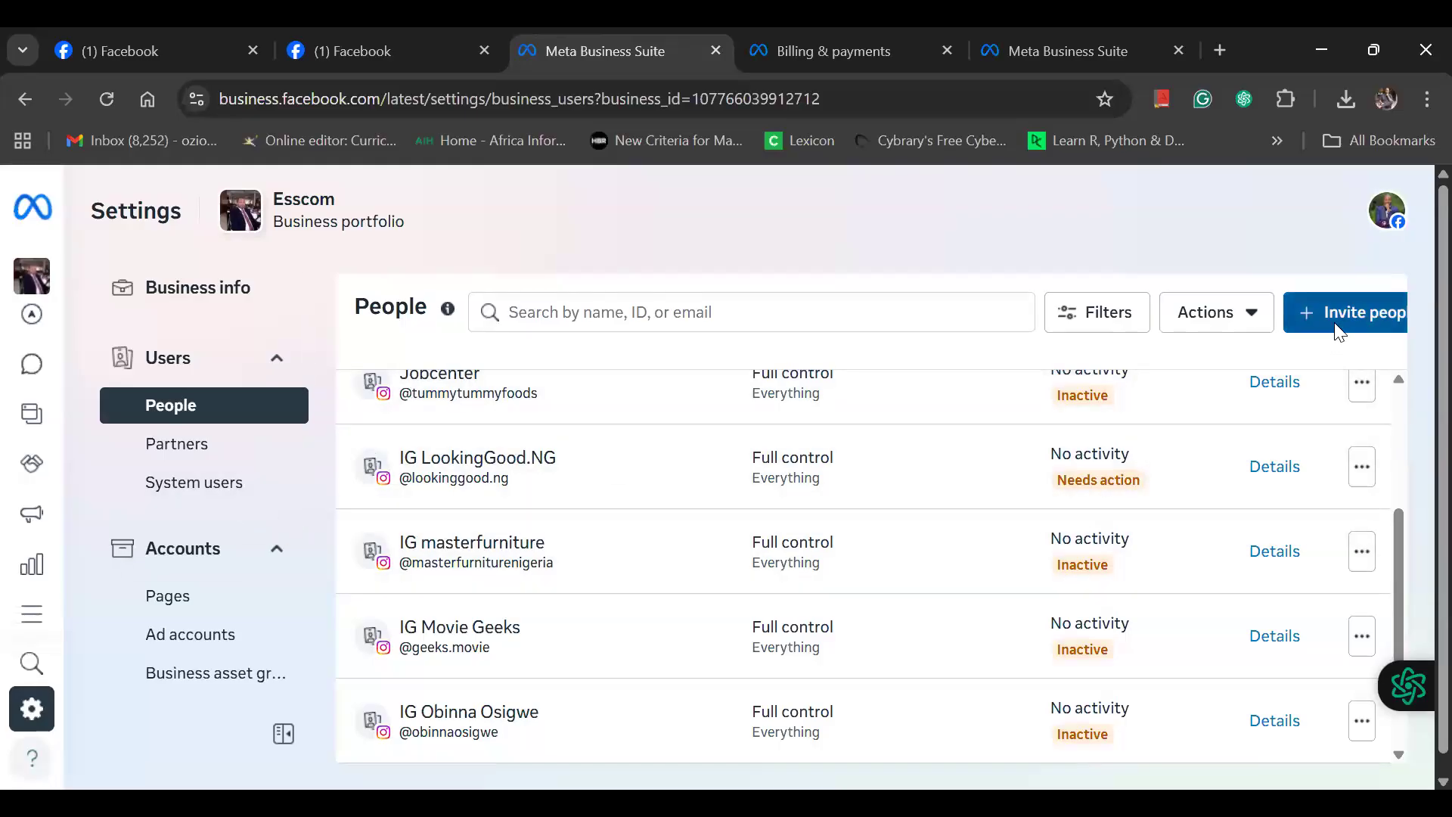
left_click(1337, 330)
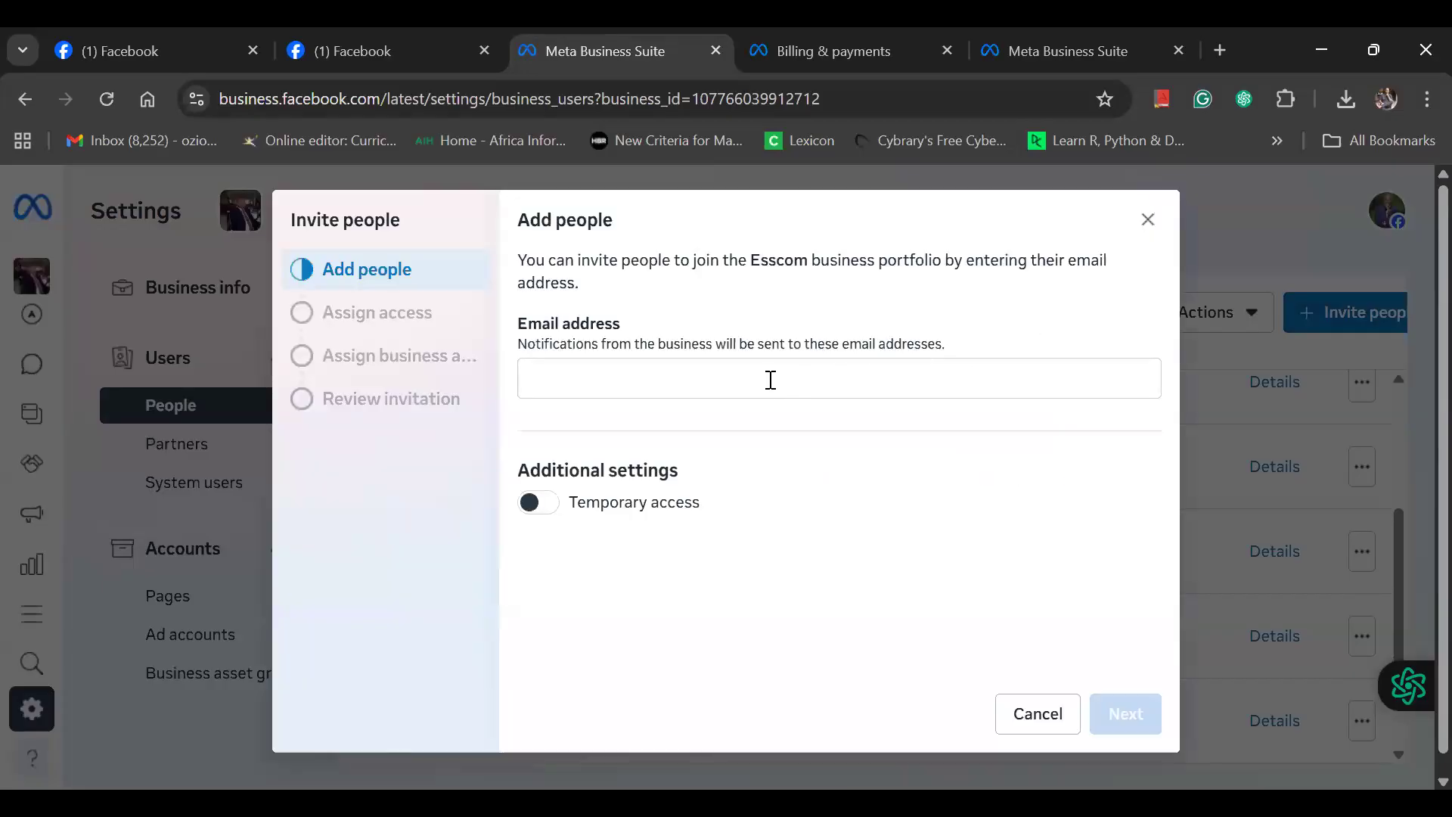
left_click(771, 381)
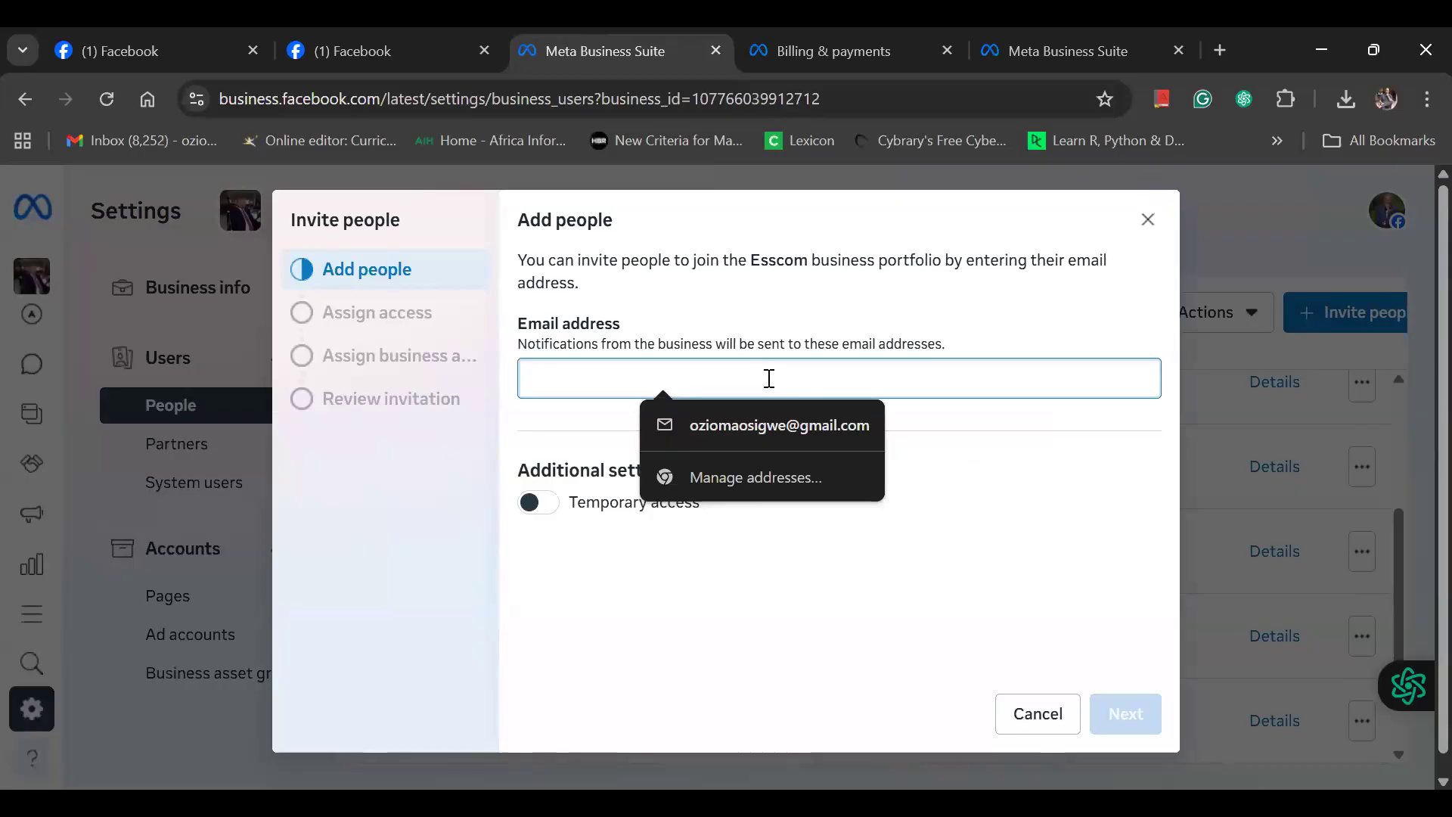
left_click(775, 431)
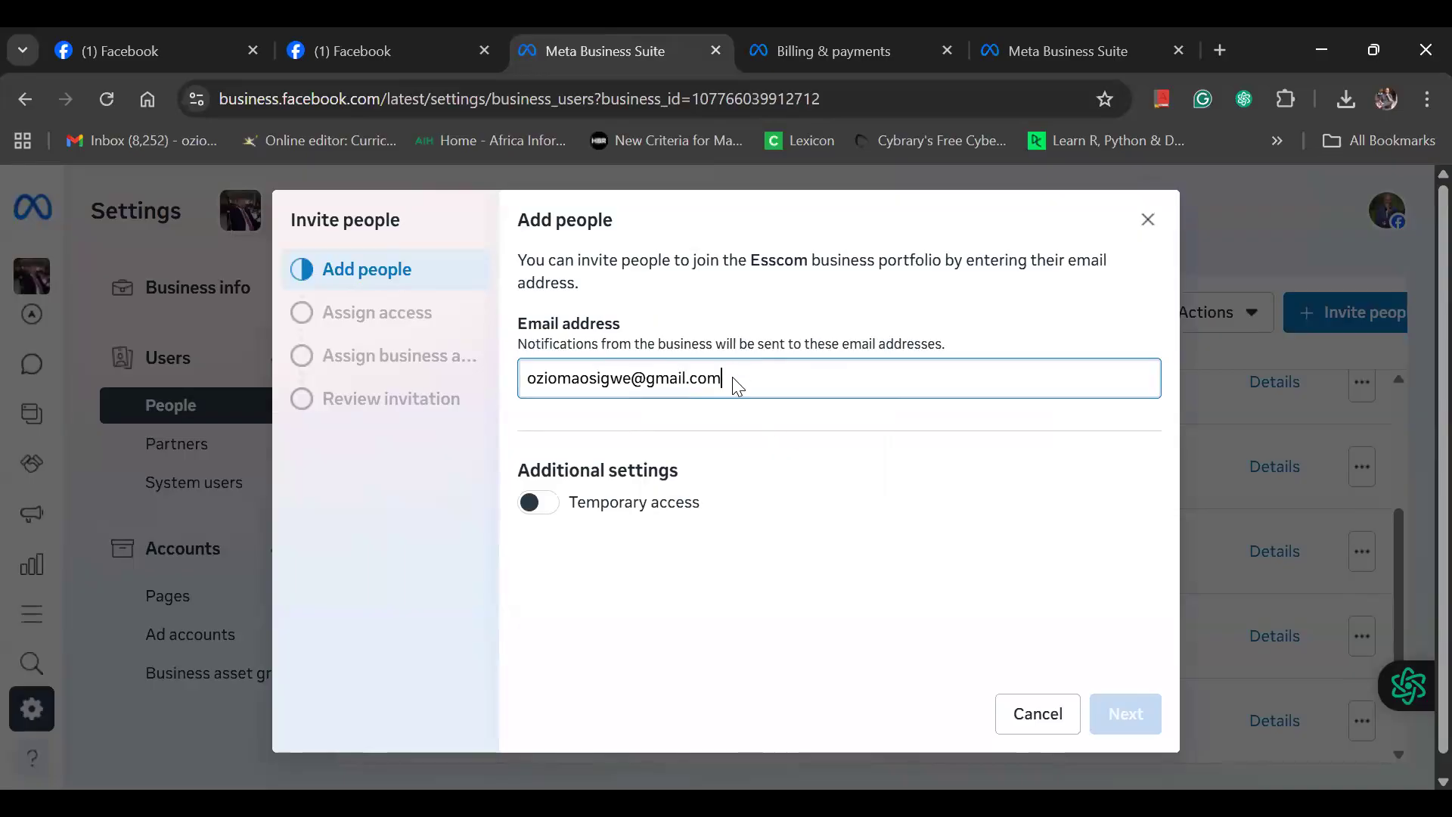
left_click(801, 408)
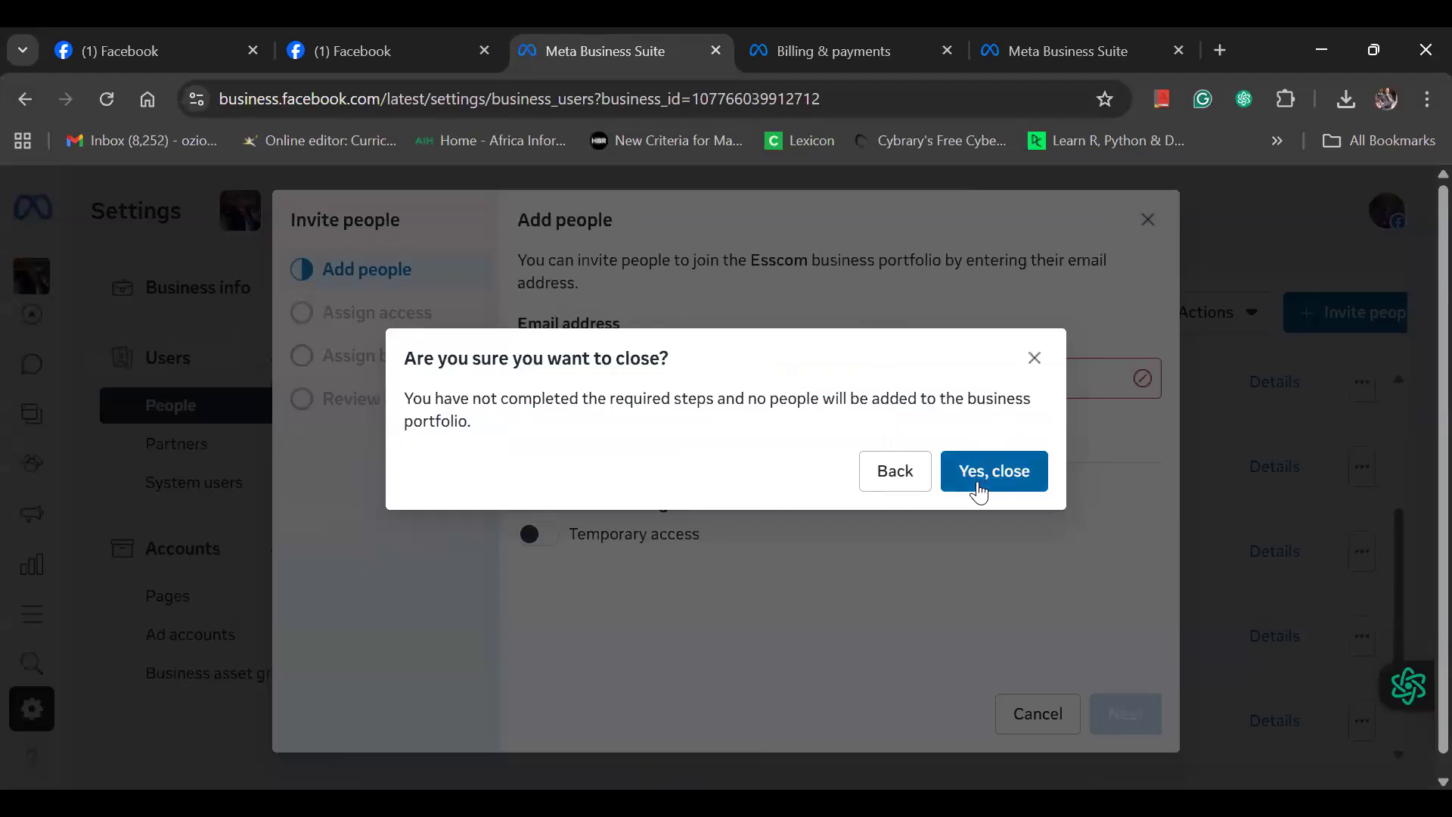
left_click(977, 490)
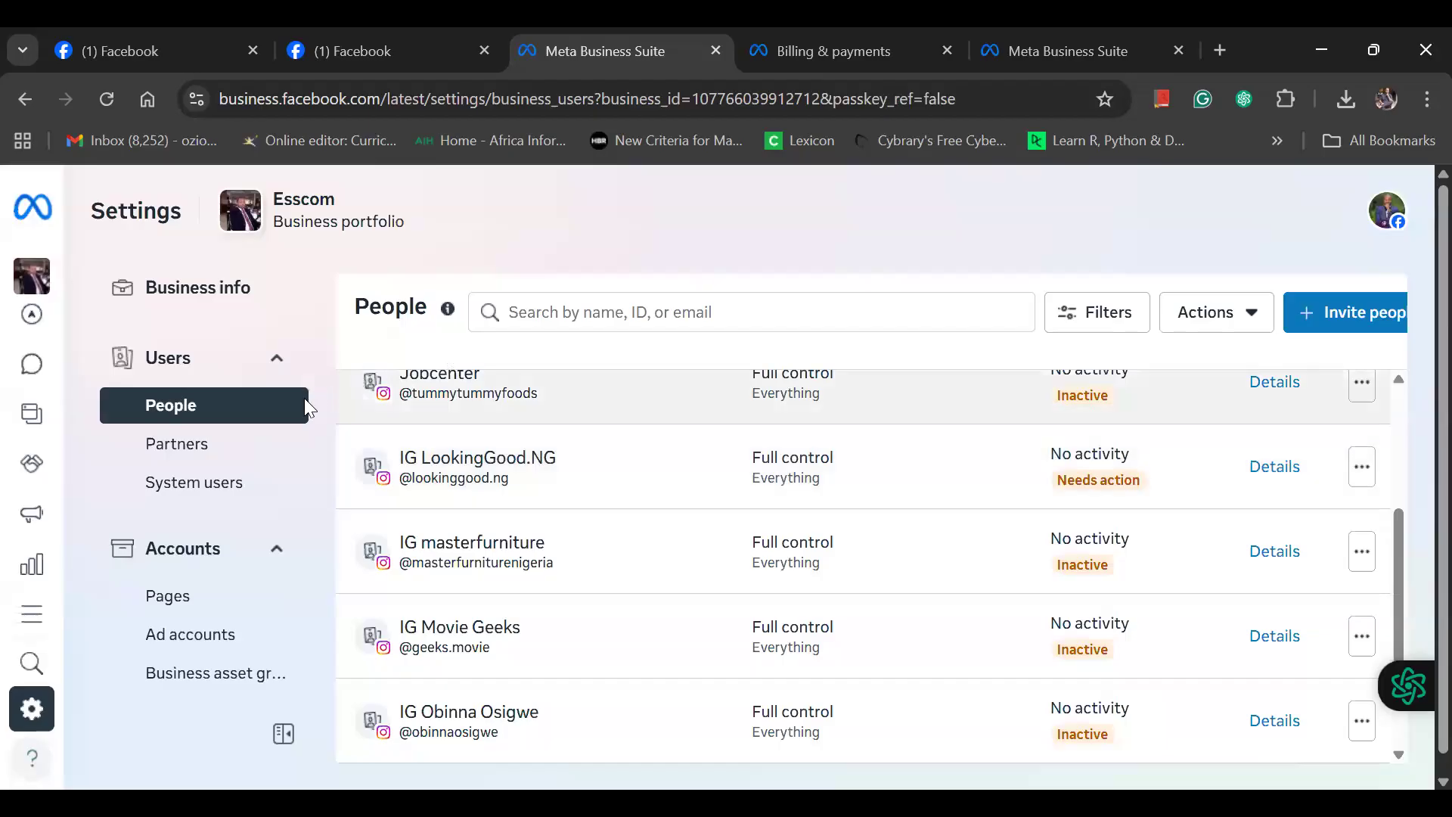
Step: Open the Pages settings and view the options for adding a Facebook Page
scroll(233, 435, "down", 2)
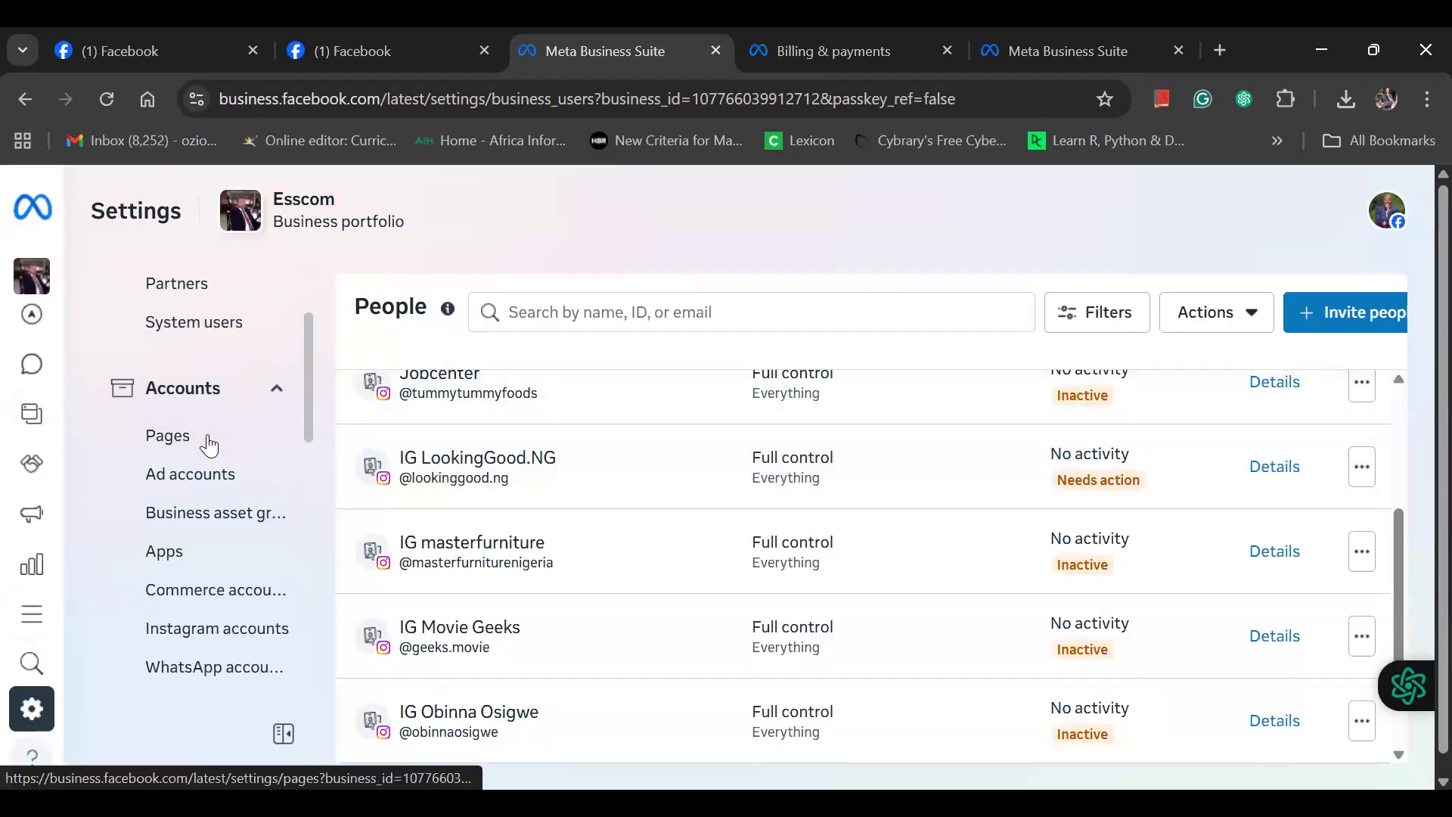
left_click(209, 447)
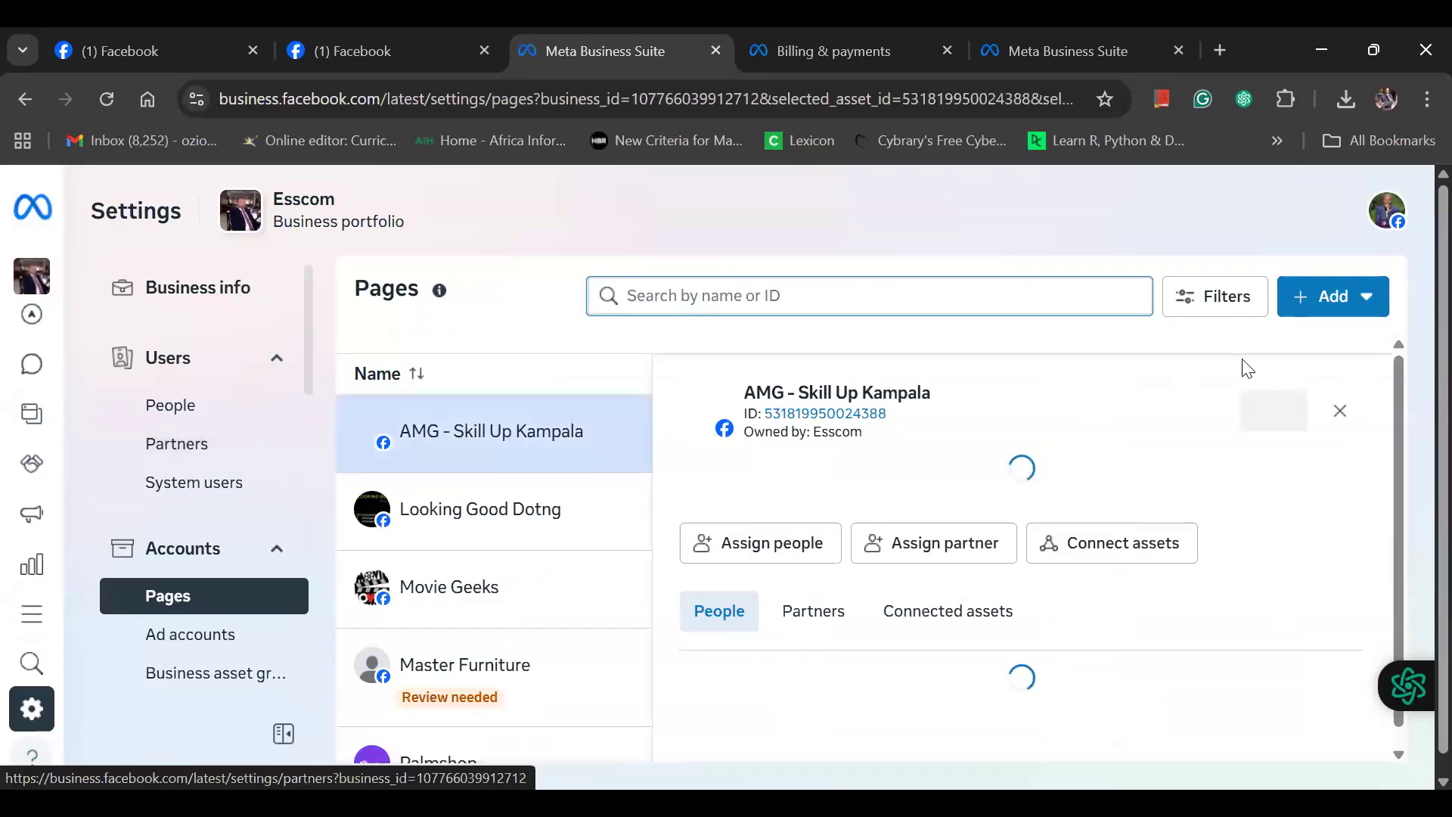
left_click(1375, 303)
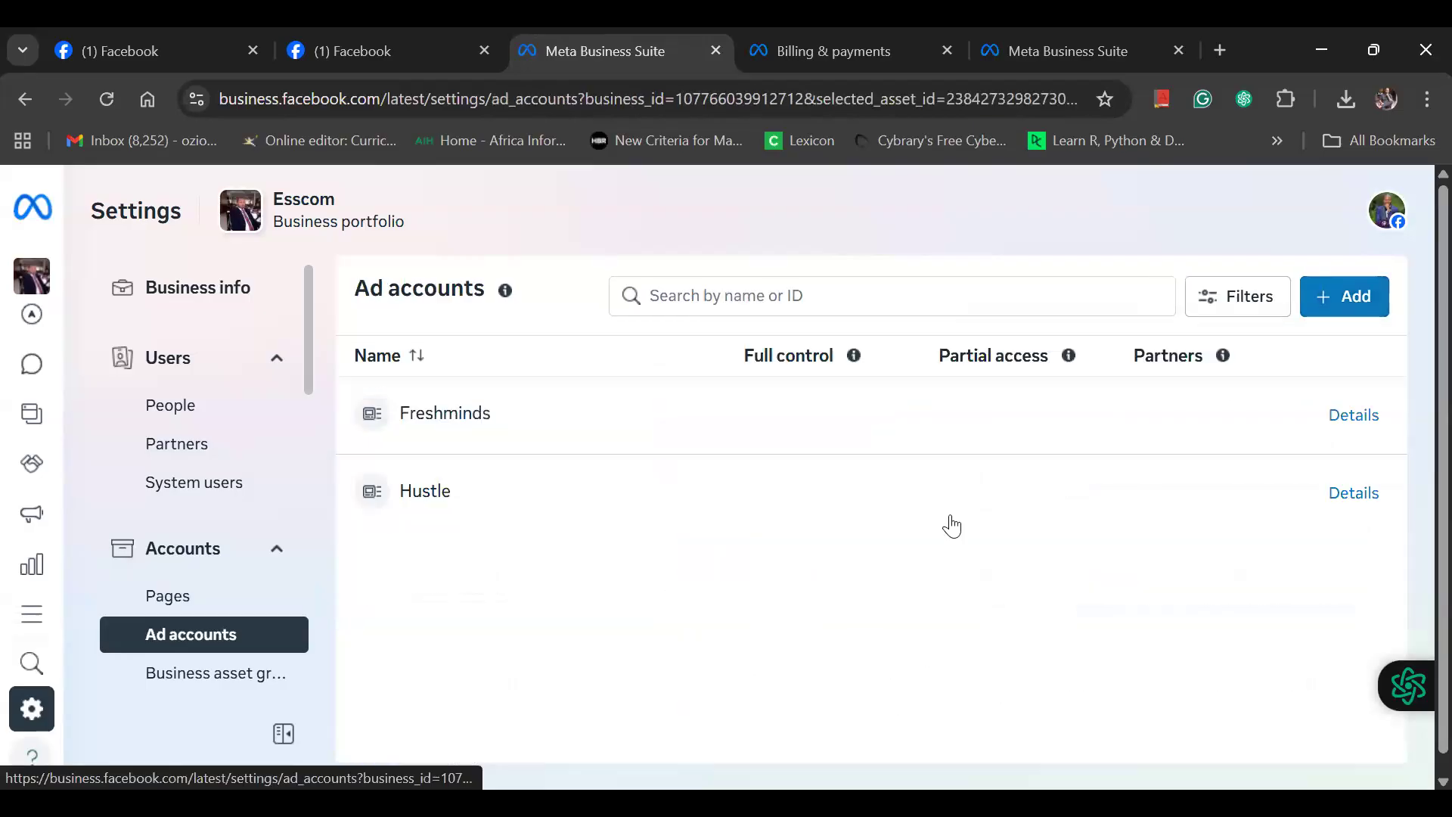
Step: Check Freshminds' ad account details, then open the Add an ad account dialog
left_click(1342, 416)
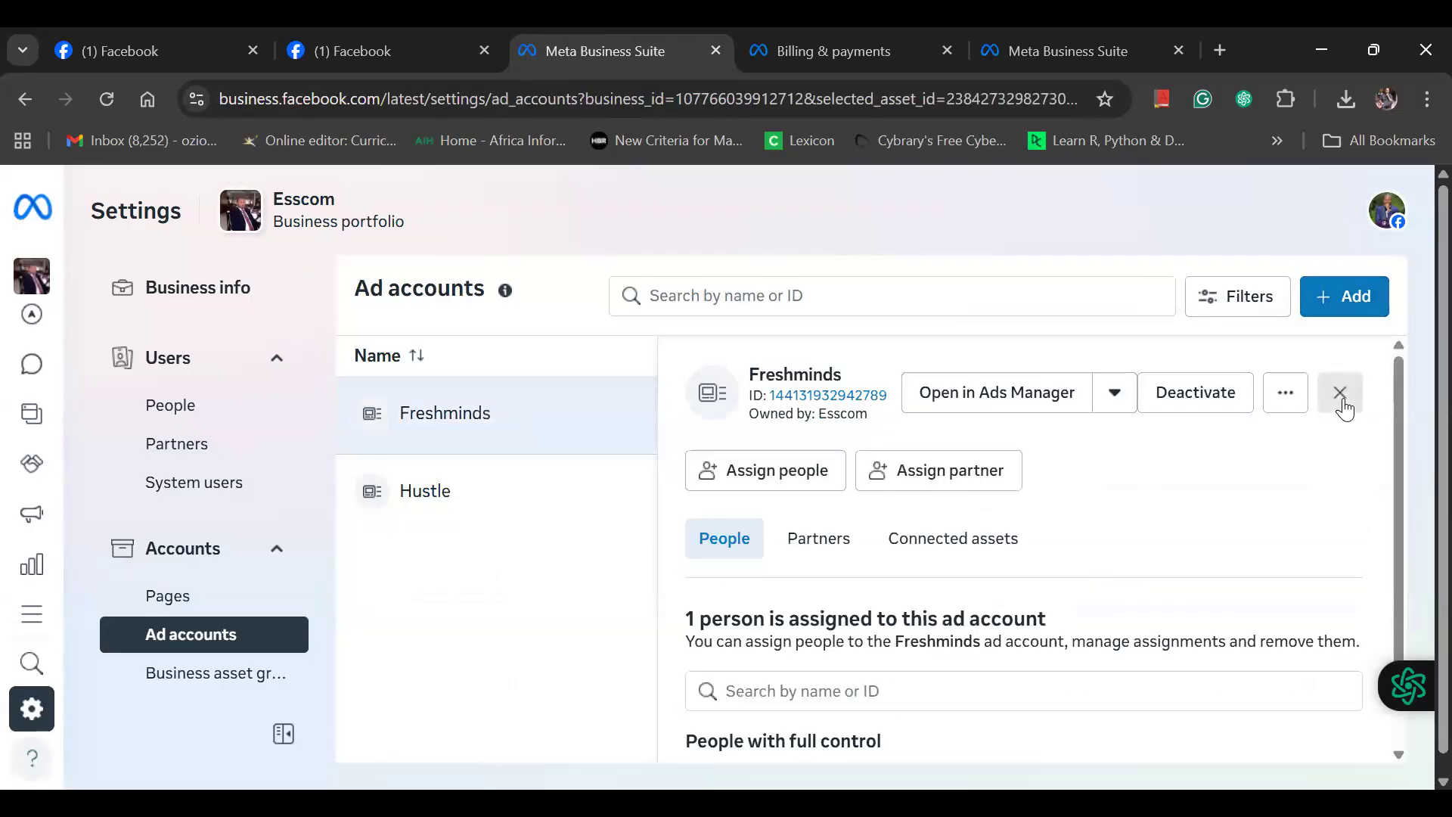
left_click(1341, 397)
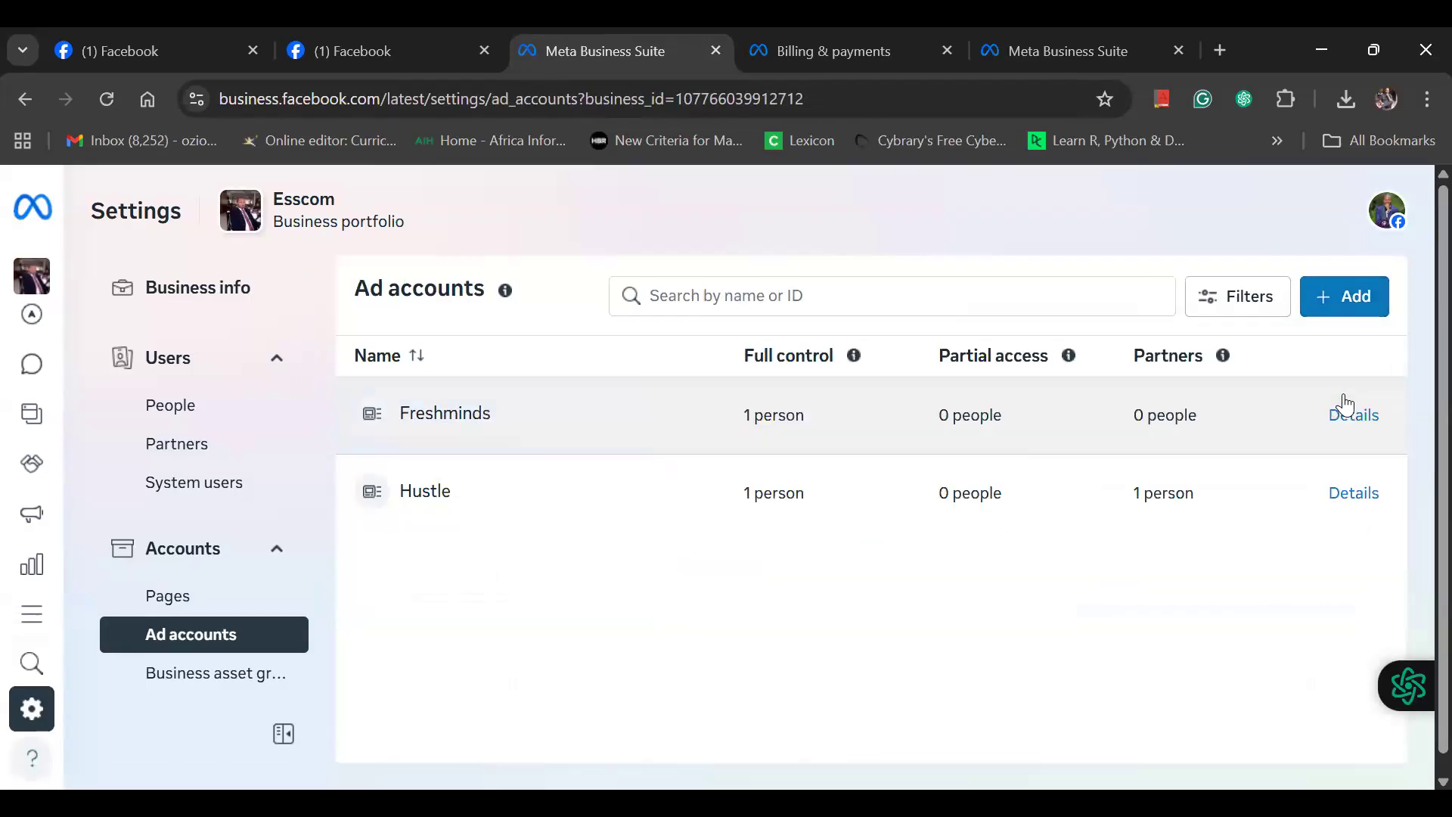
left_click(1359, 310)
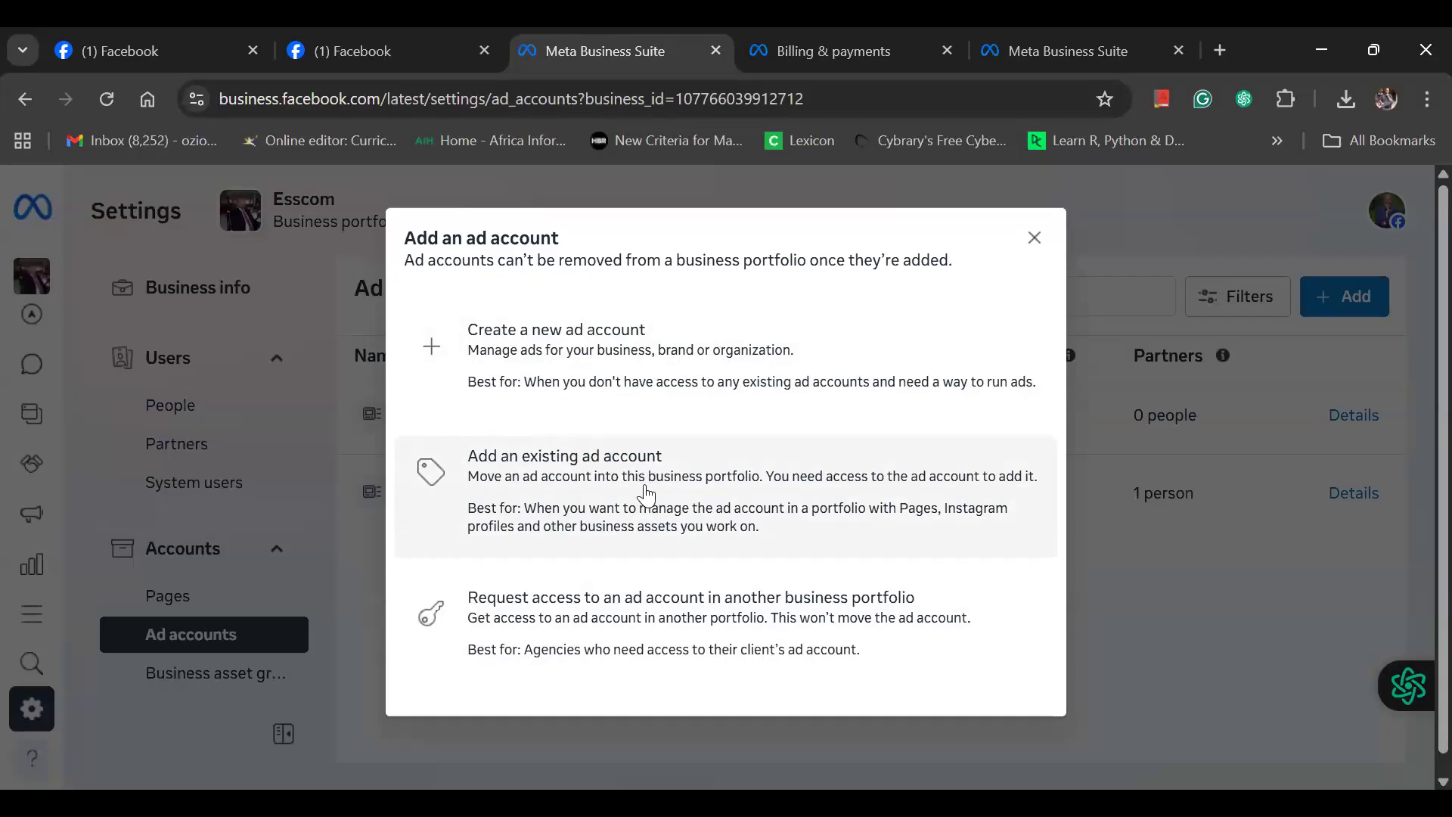
Step: Close the Add an ad account dialog and collapse the Users settings group
left_click(623, 604)
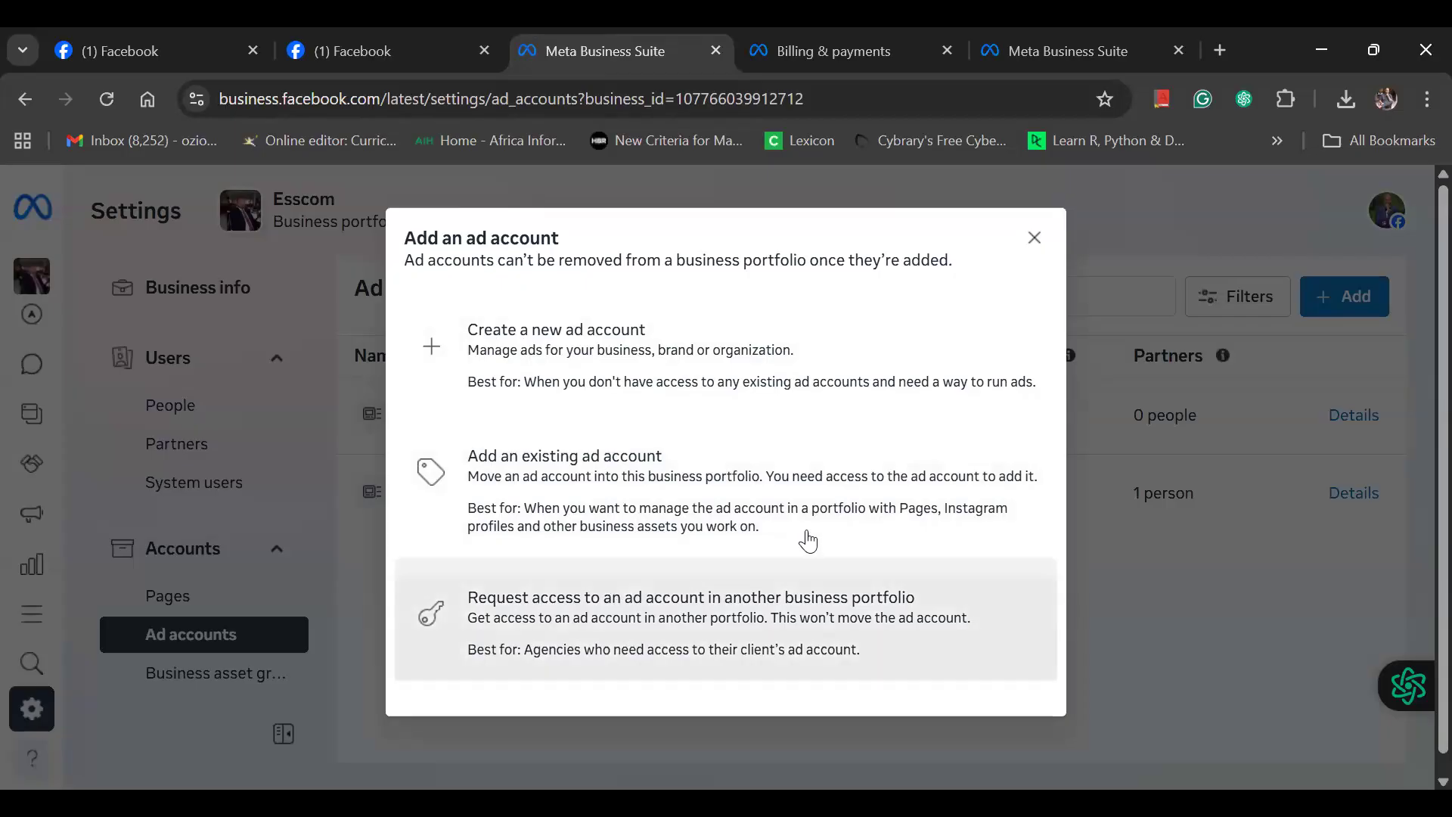
left_click(1033, 238)
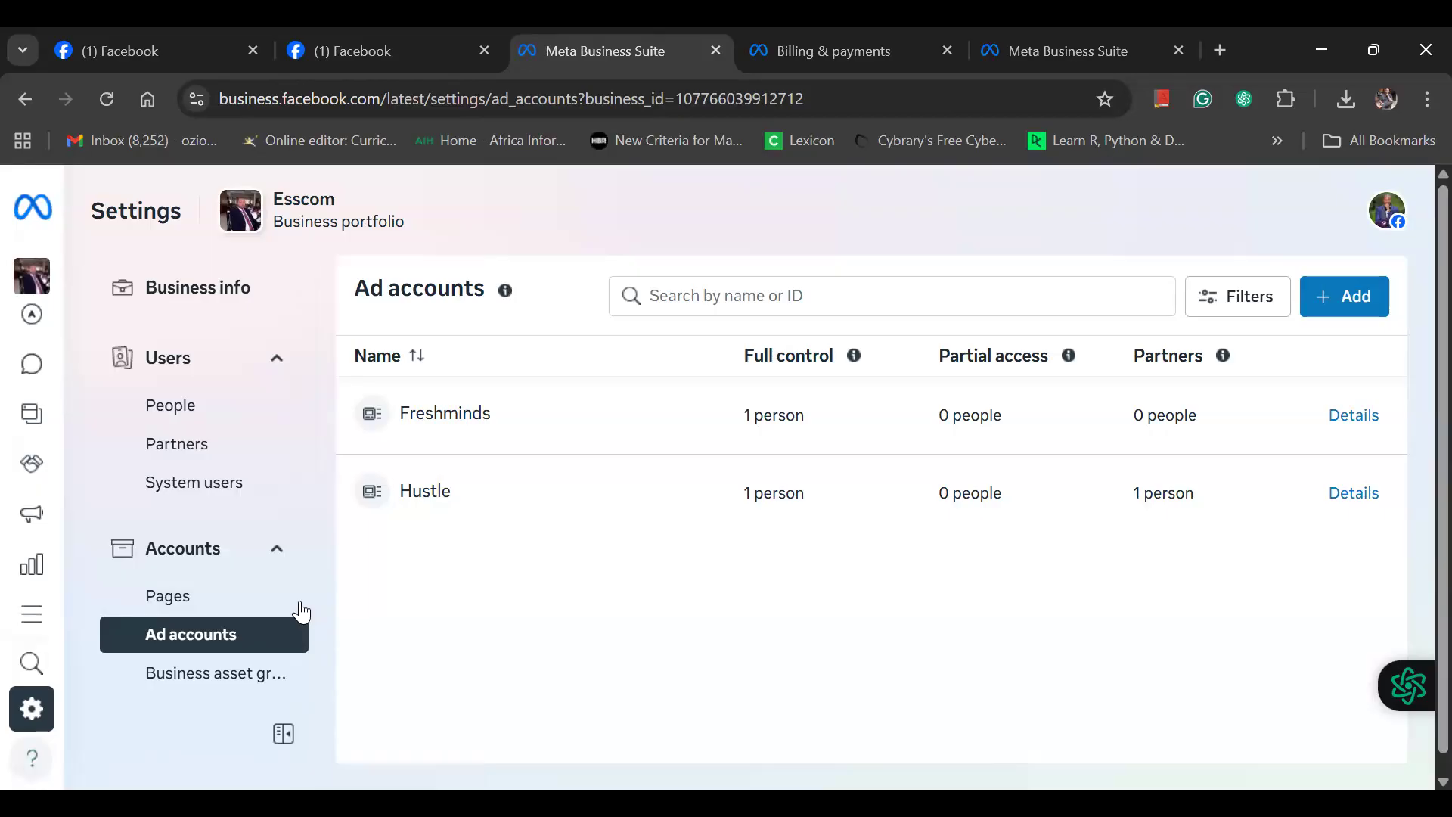
left_click(276, 358)
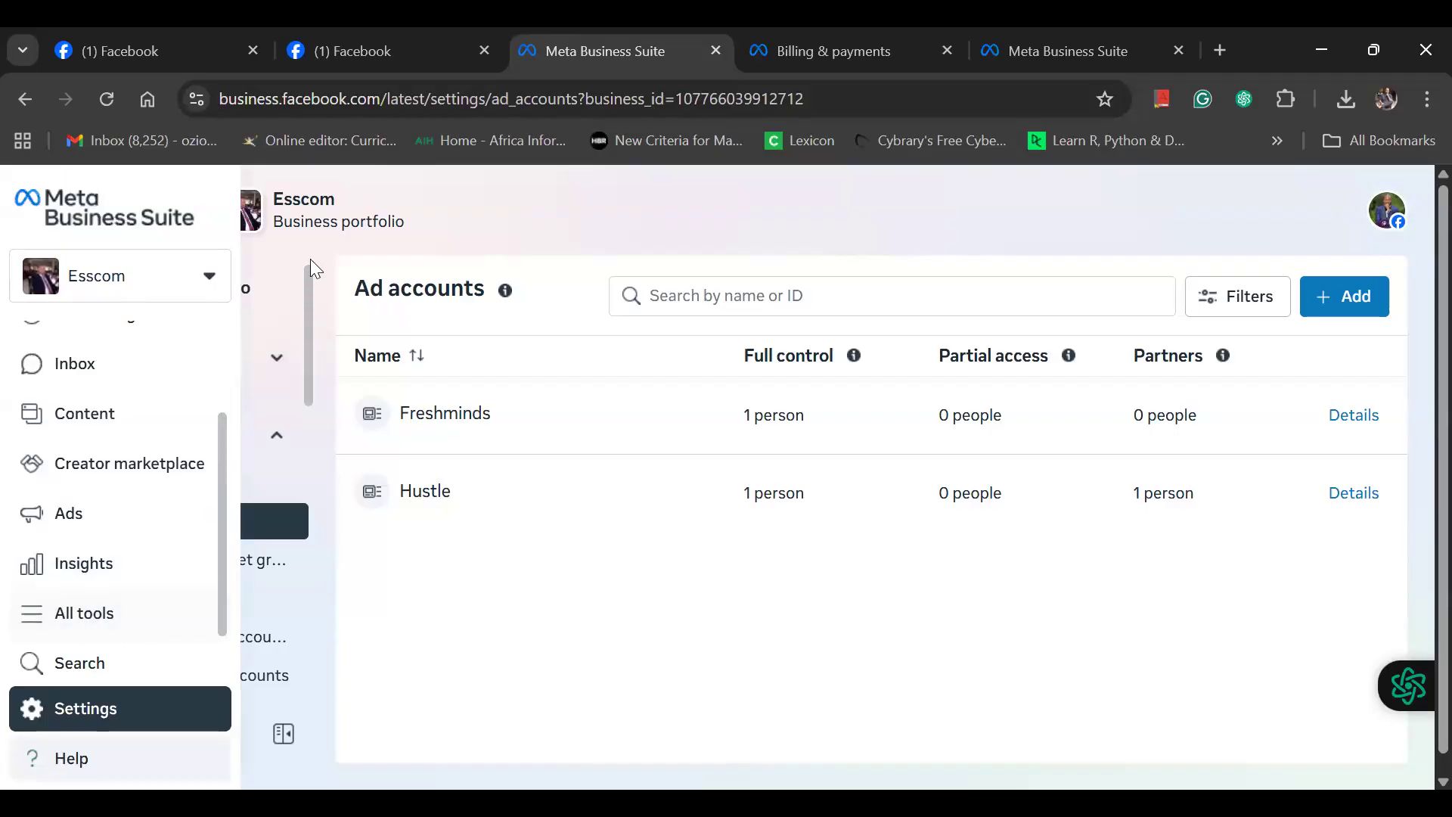
Step: Collapse the Accounts settings group and bring up the All tools list in Business Suite
left_click(278, 437)
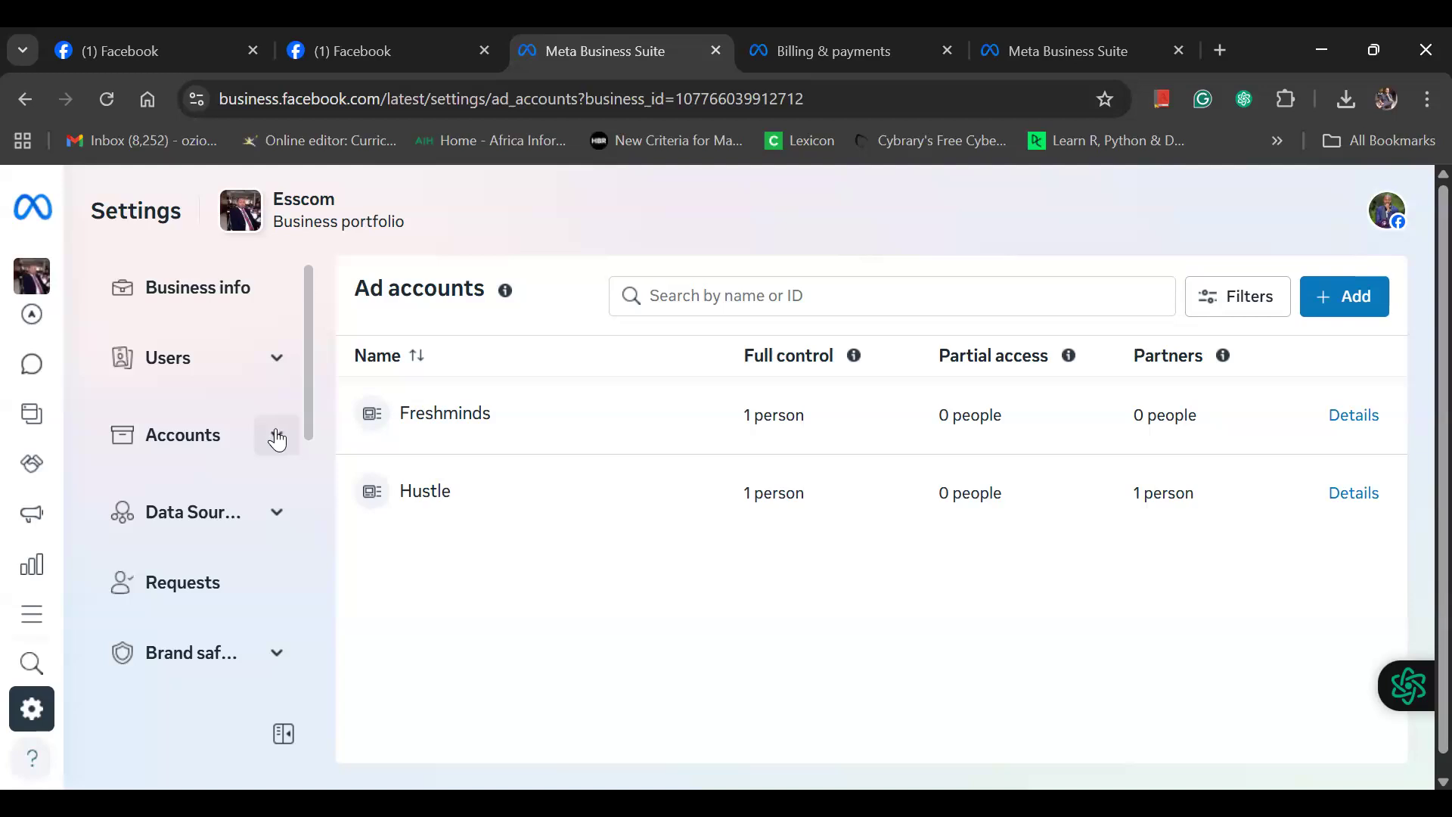
mouse_move(73, 529)
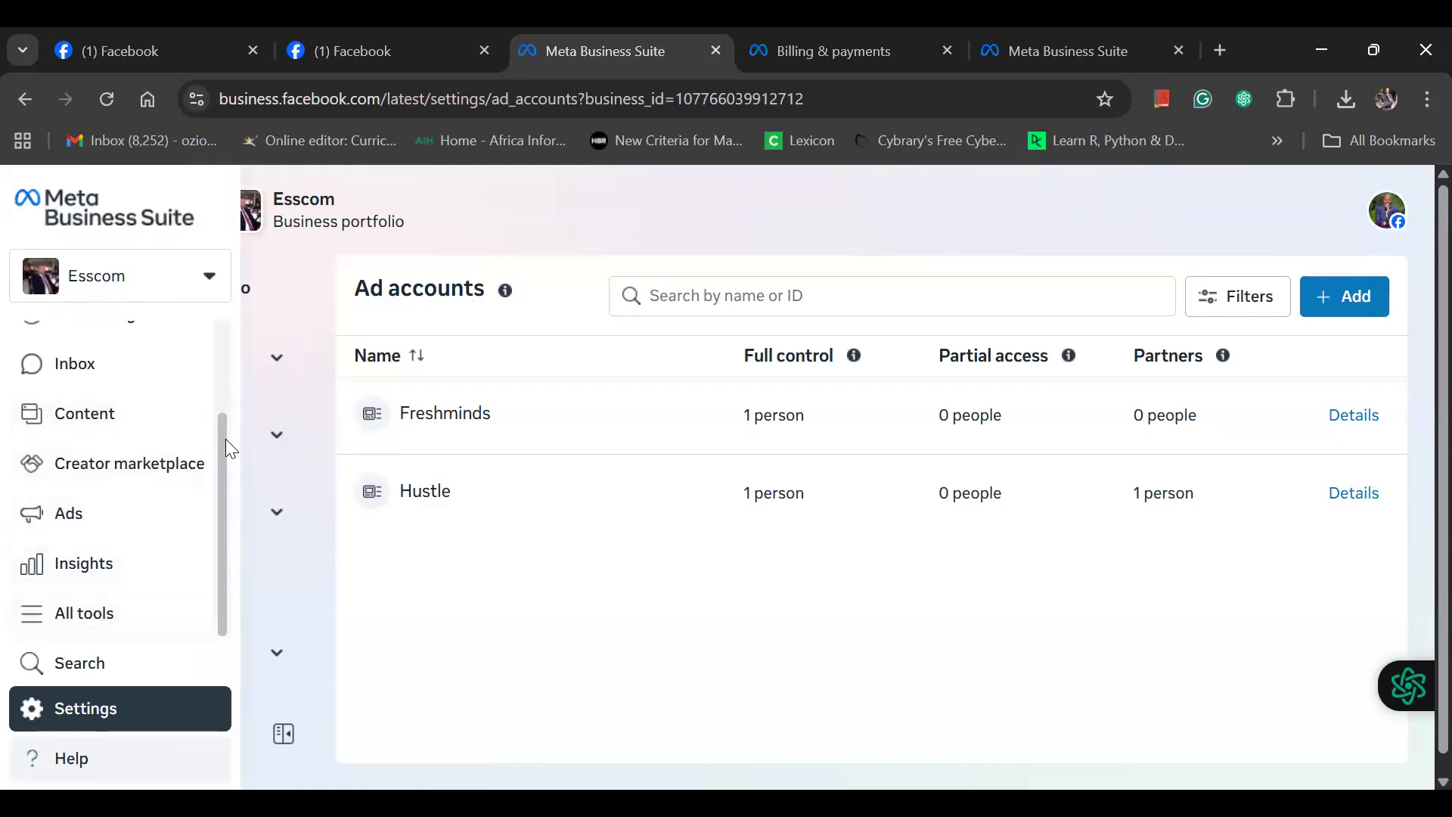
scroll(221, 342, "up", 2)
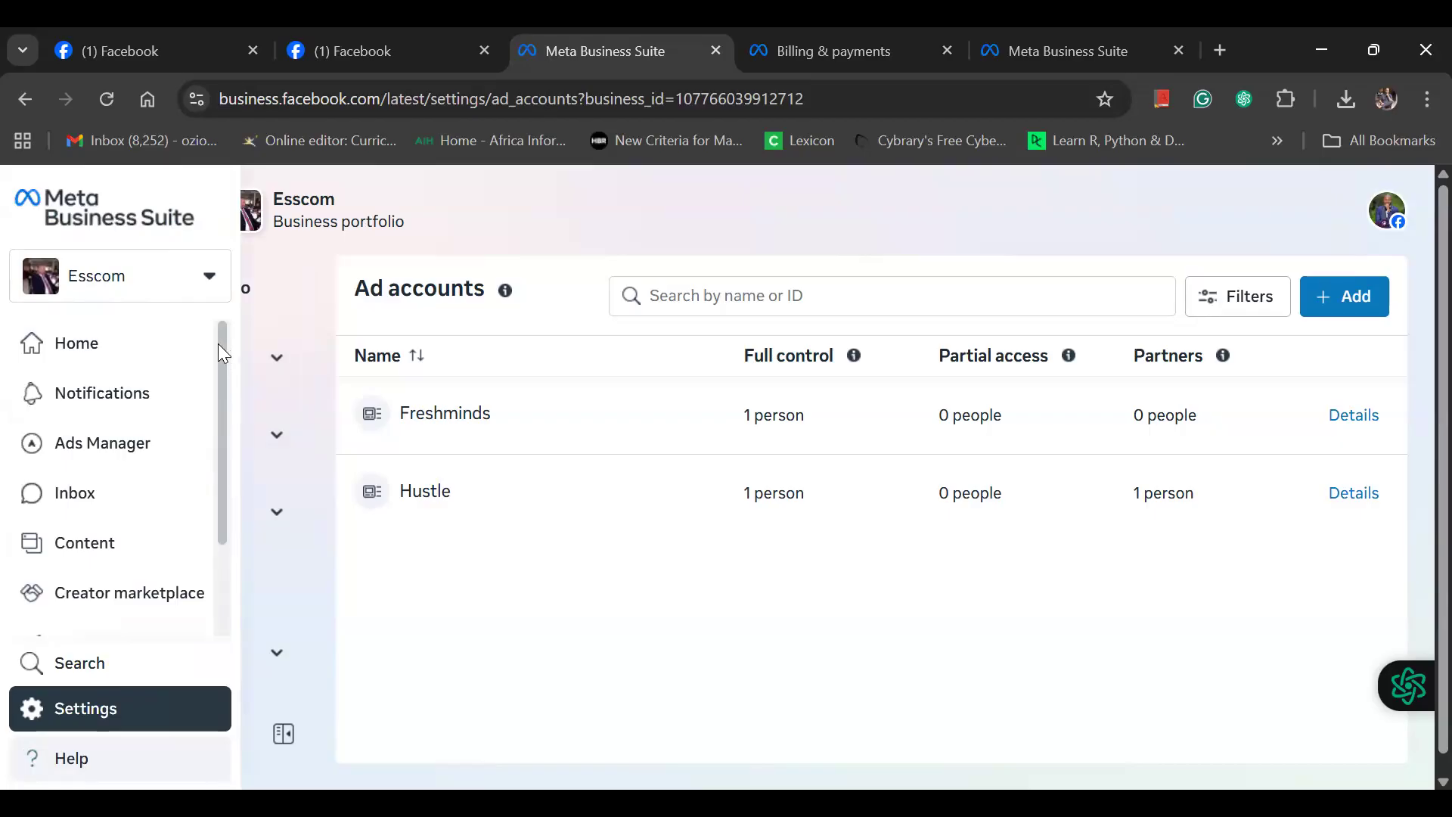
scroll(162, 492, "down", 2)
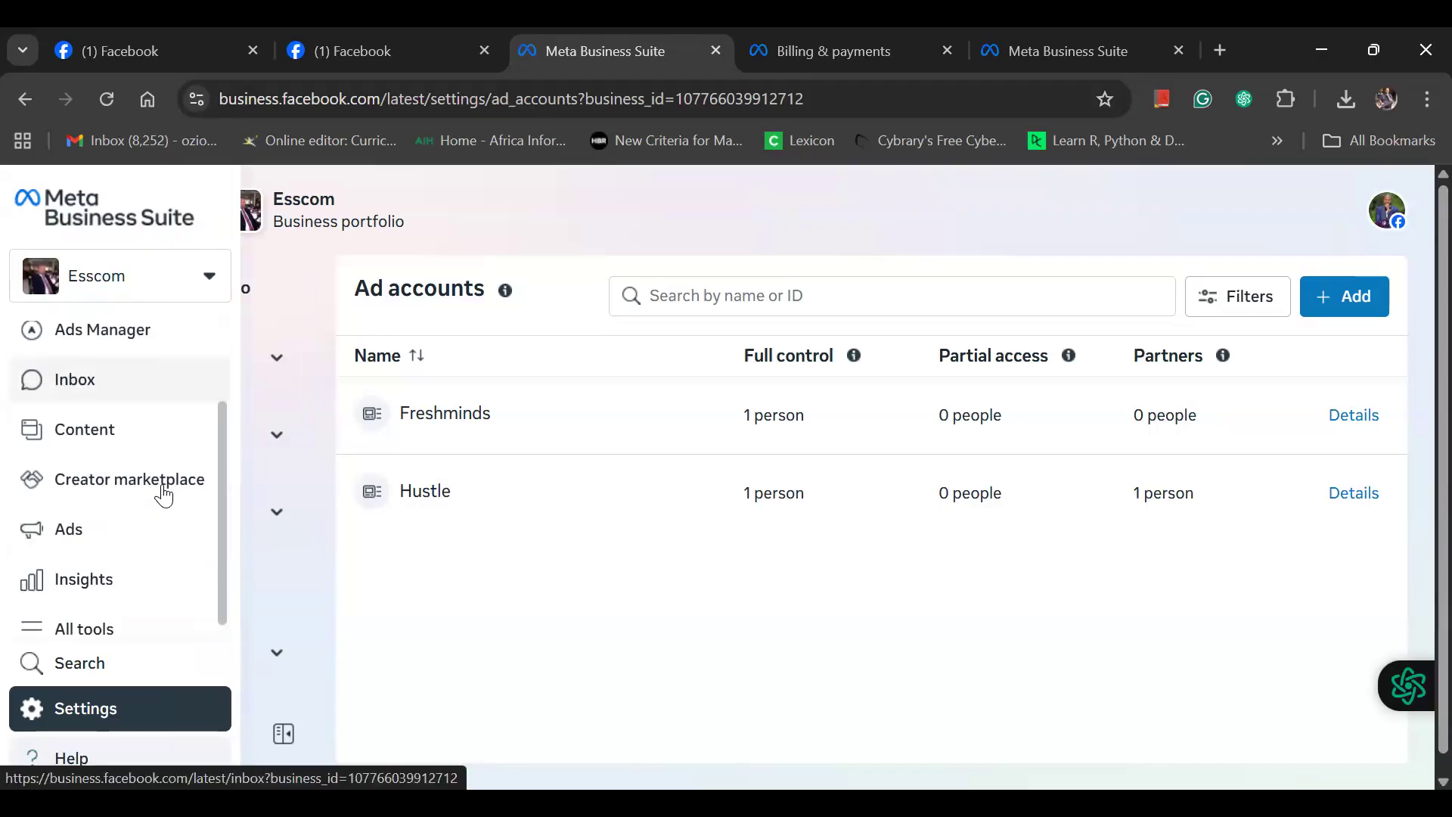
left_click(125, 614)
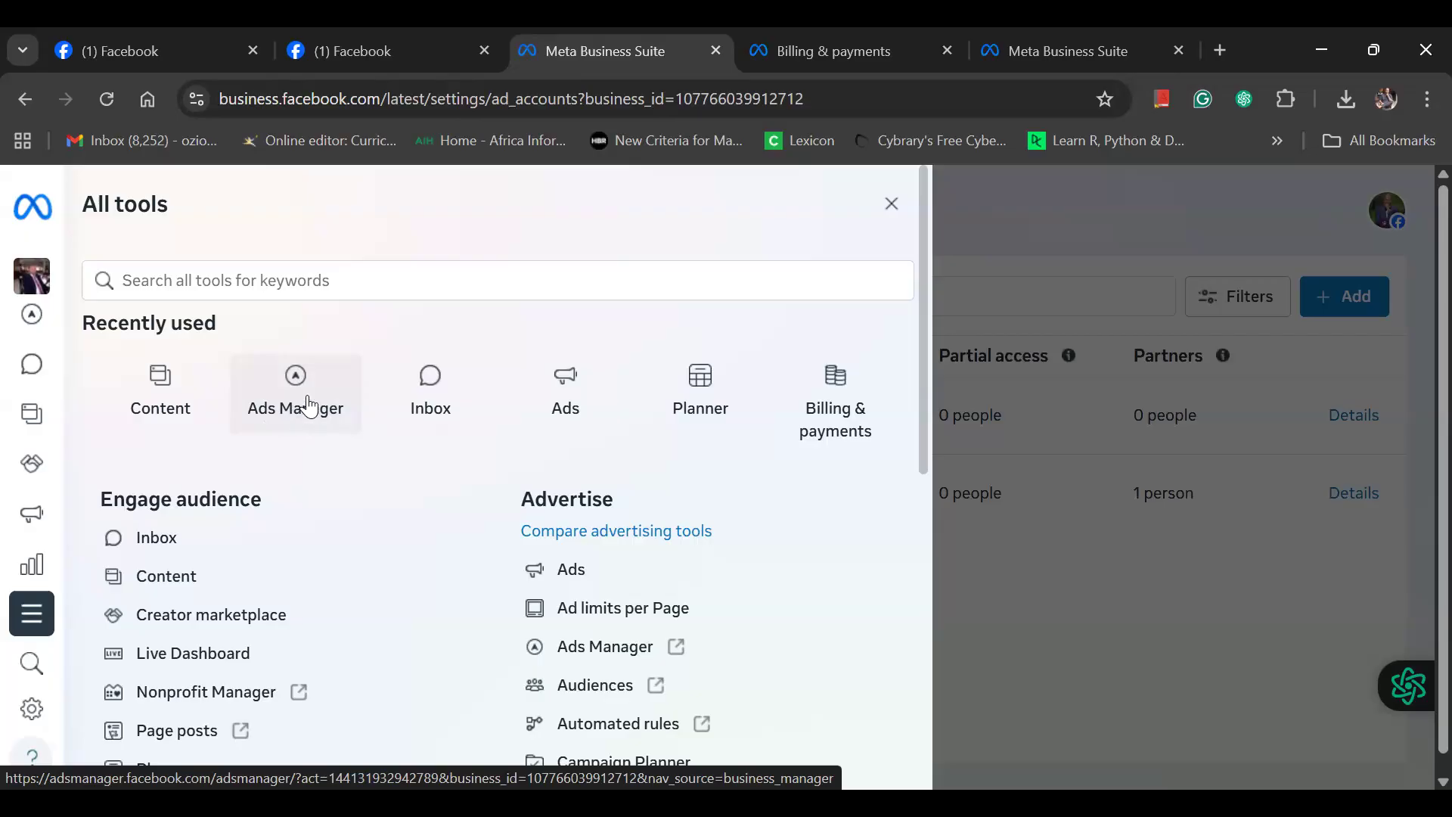
Step: Open Ads Manager from All tools in a new tab and switch to the Freshminds Campaigns page
right_click(318, 341)
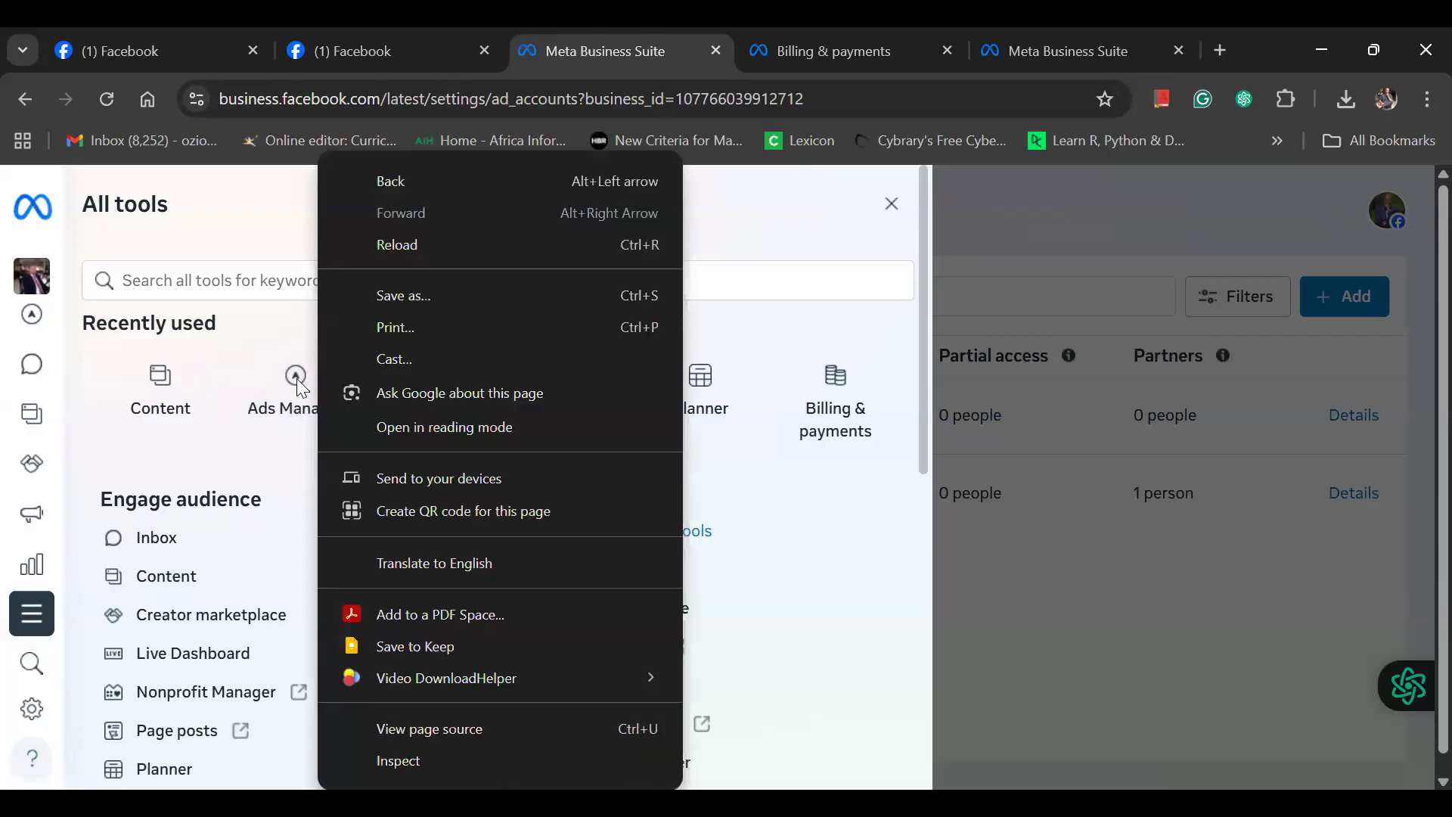
right_click(295, 378)
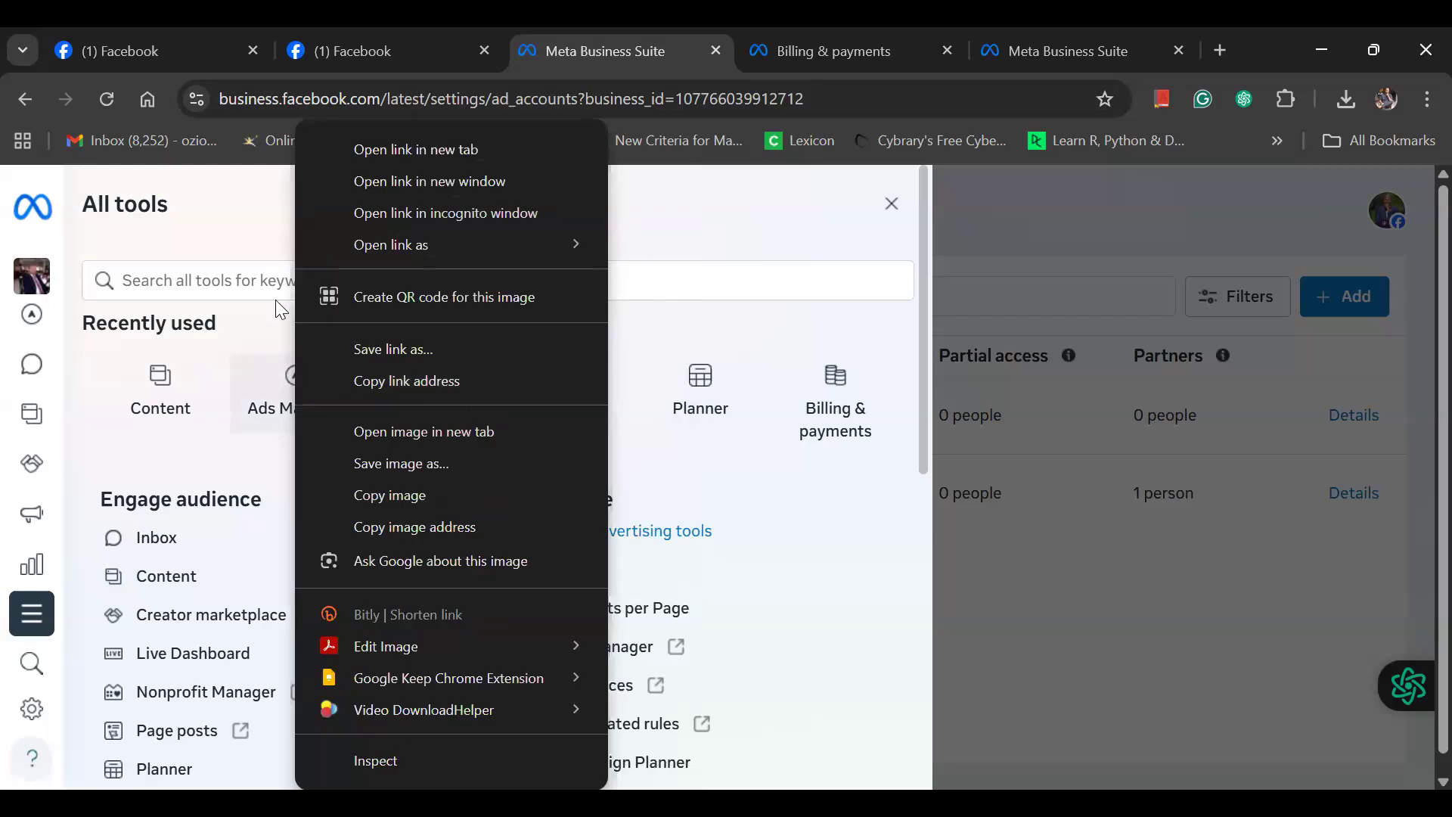
left_click(279, 230)
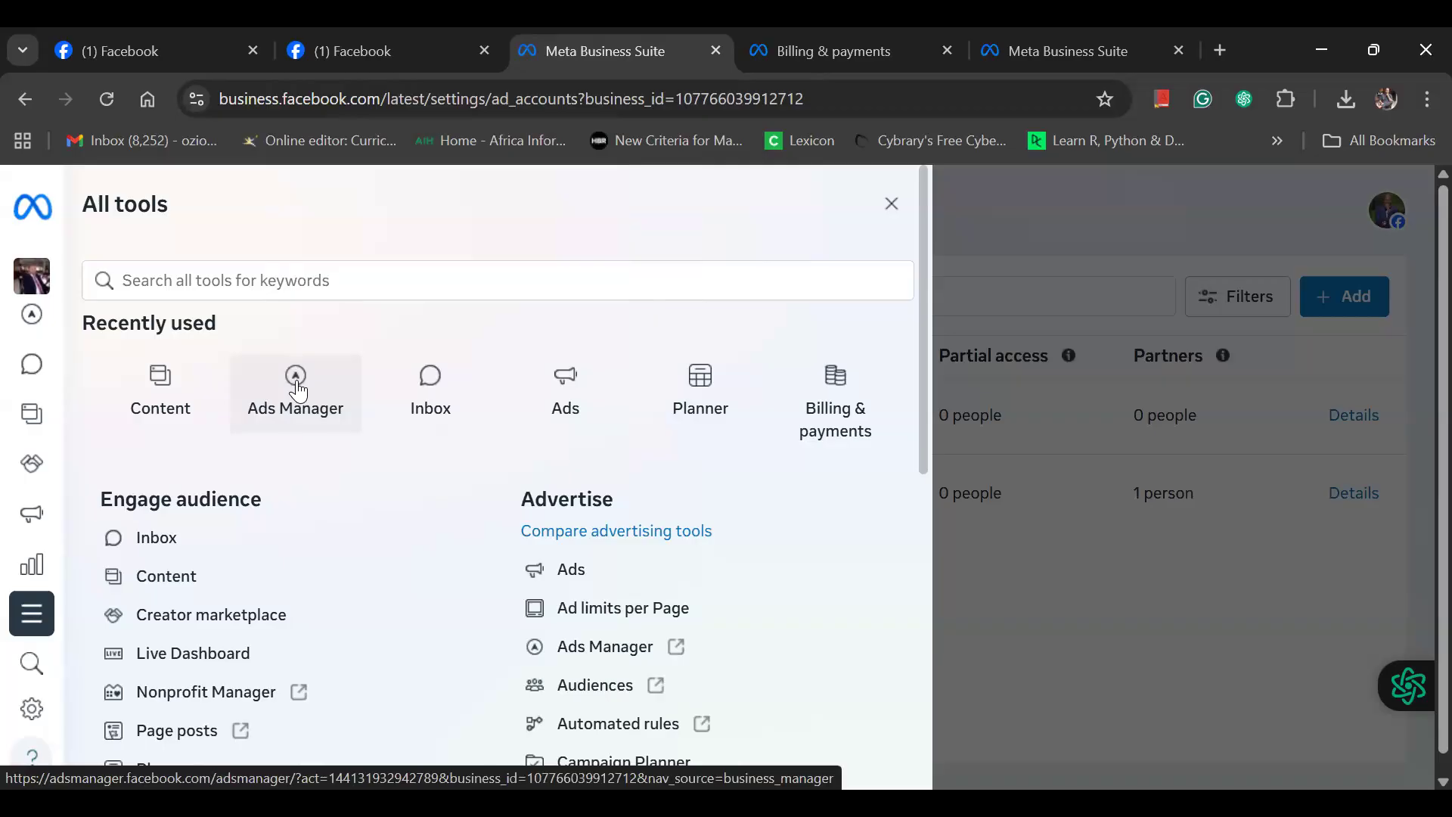
right_click(296, 379)
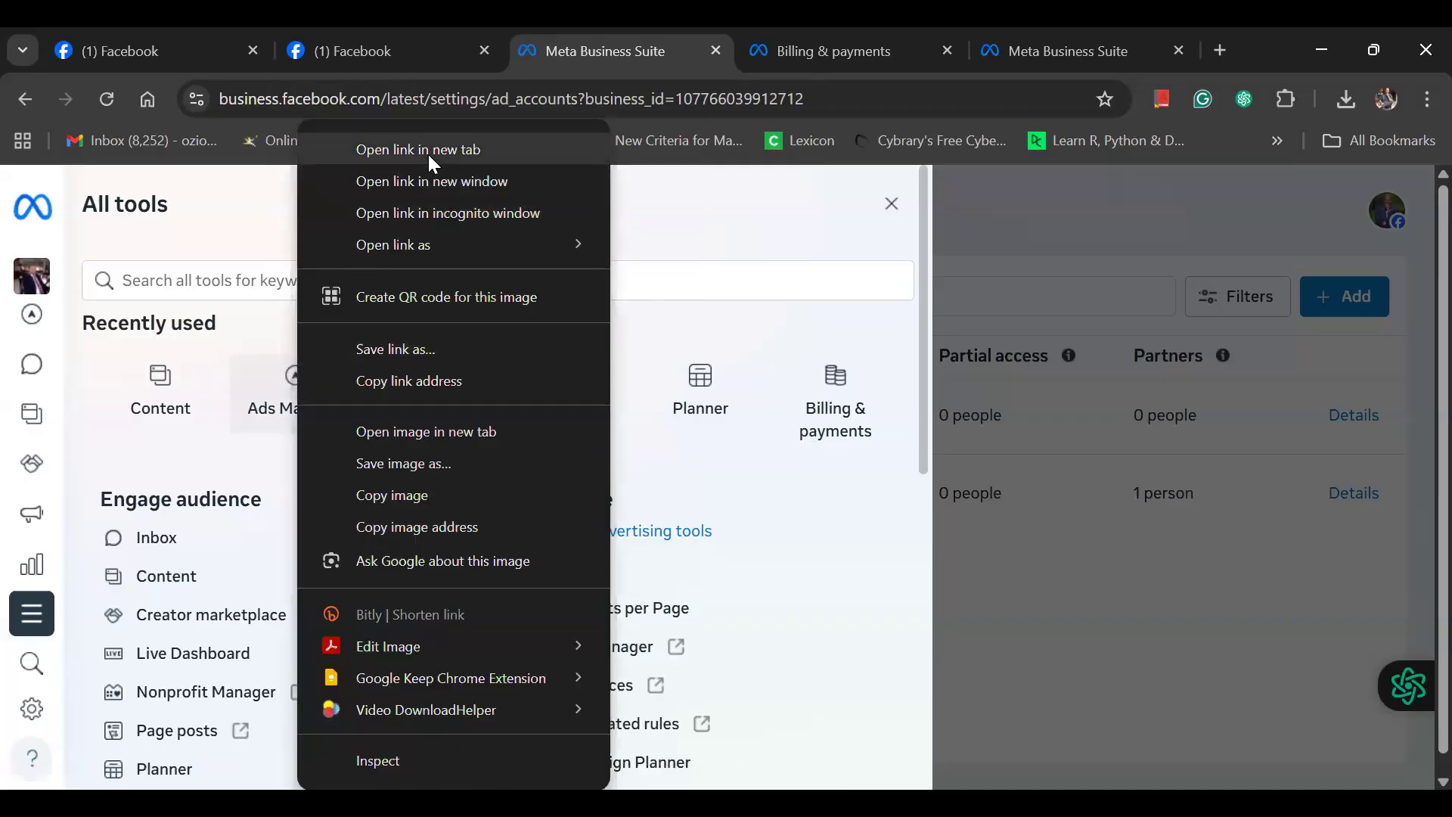
key("Return")
left_click(1060, 51)
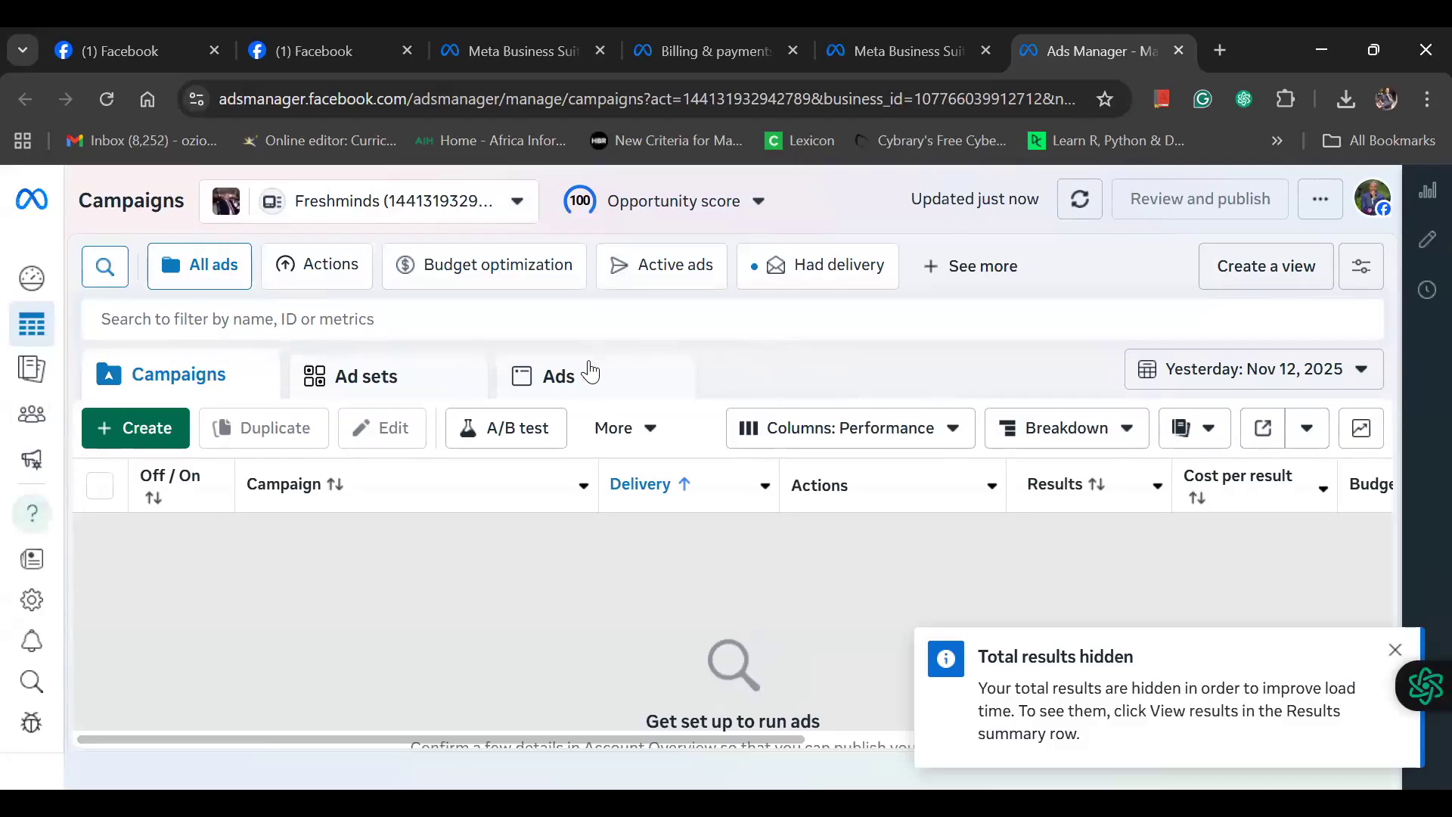
Step: Browse the ad account switcher's portfolios and Freshminds/Hustle accounts, then view the Opportunity score of 100
left_click(507, 213)
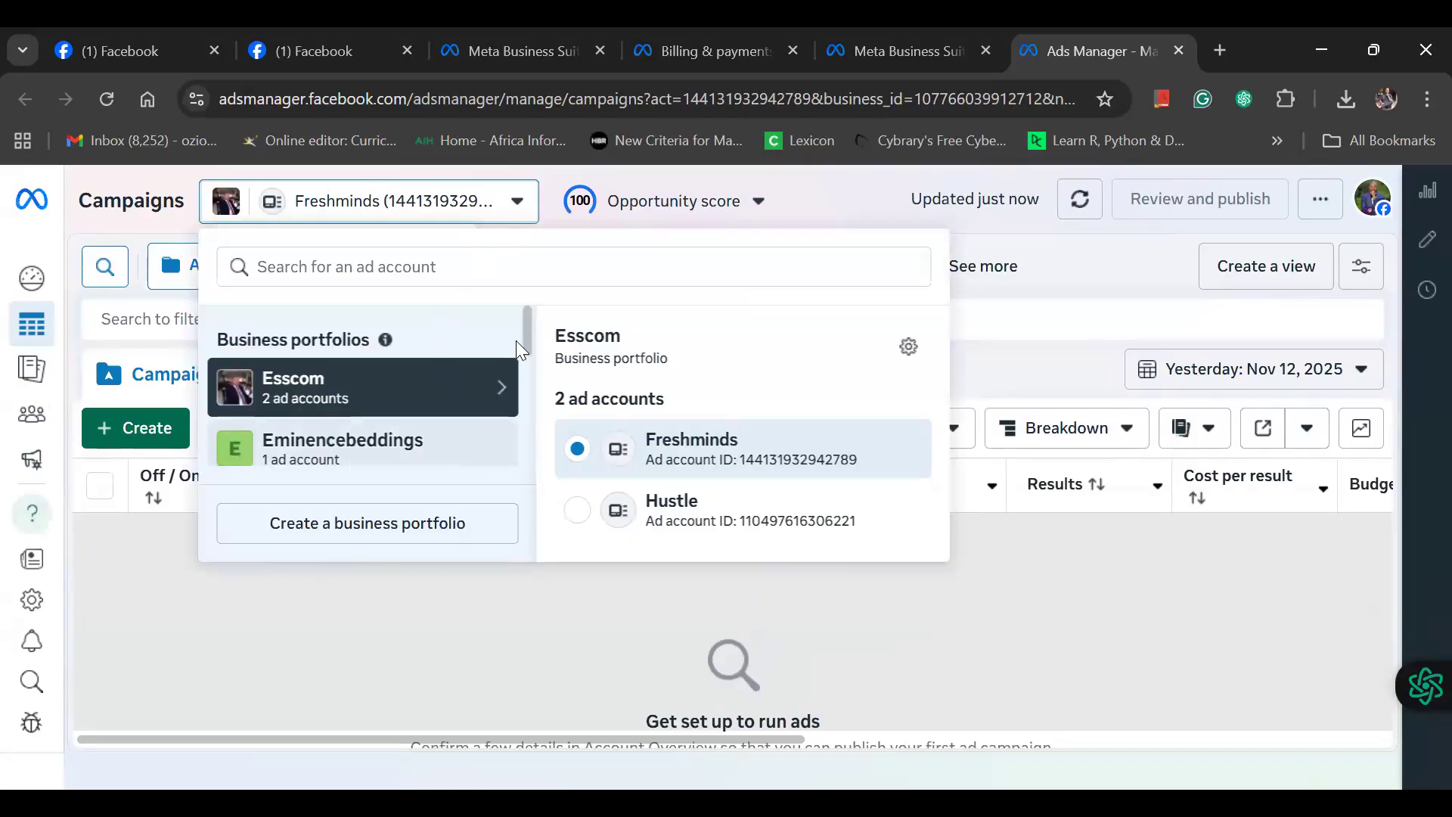
scroll(527, 346, "down", 1)
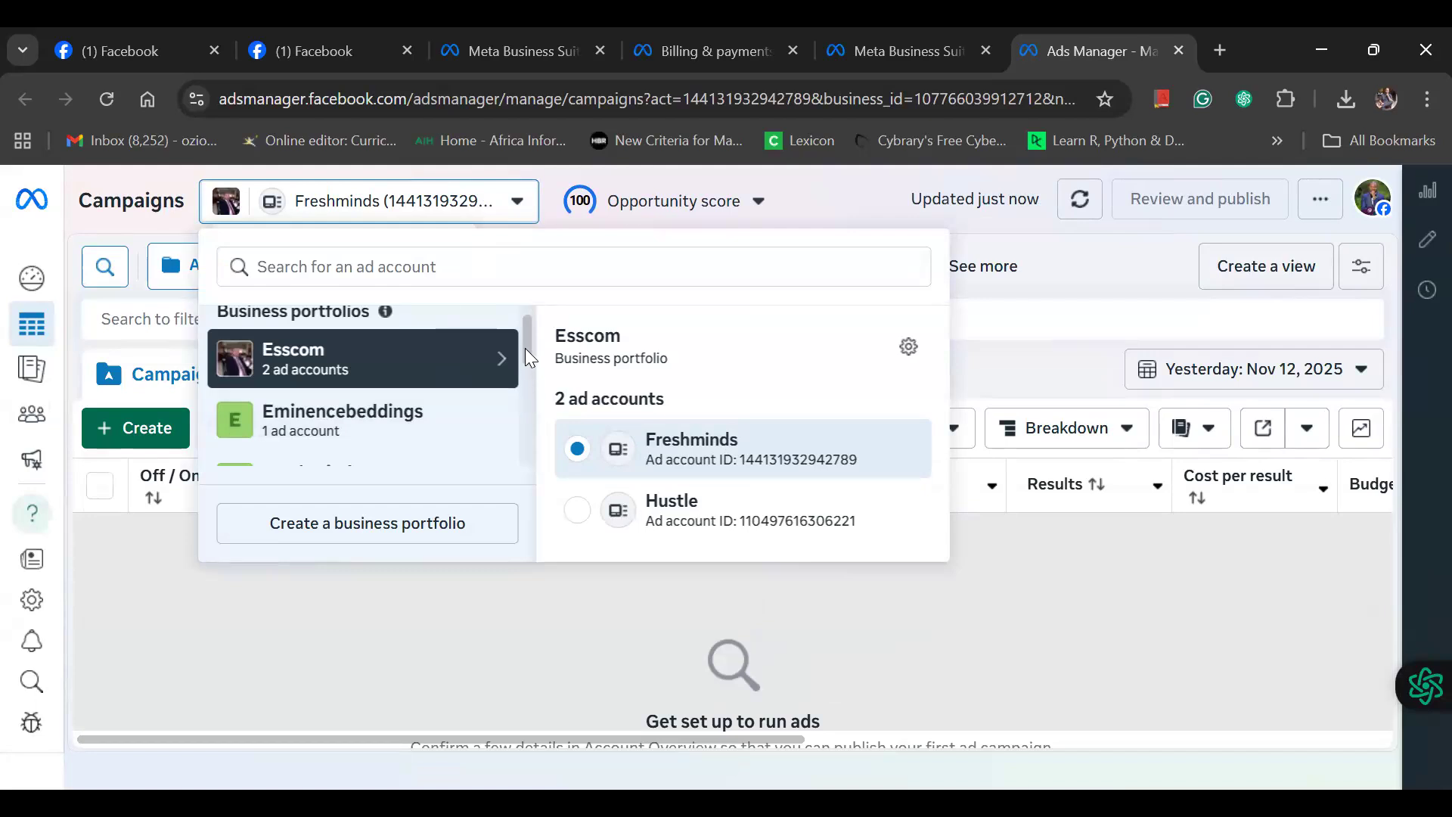
scroll(522, 365, "down", 4)
scroll(522, 368, "up", 1)
scroll(523, 367, "down", 1)
left_click_drag(523, 380, 531, 294)
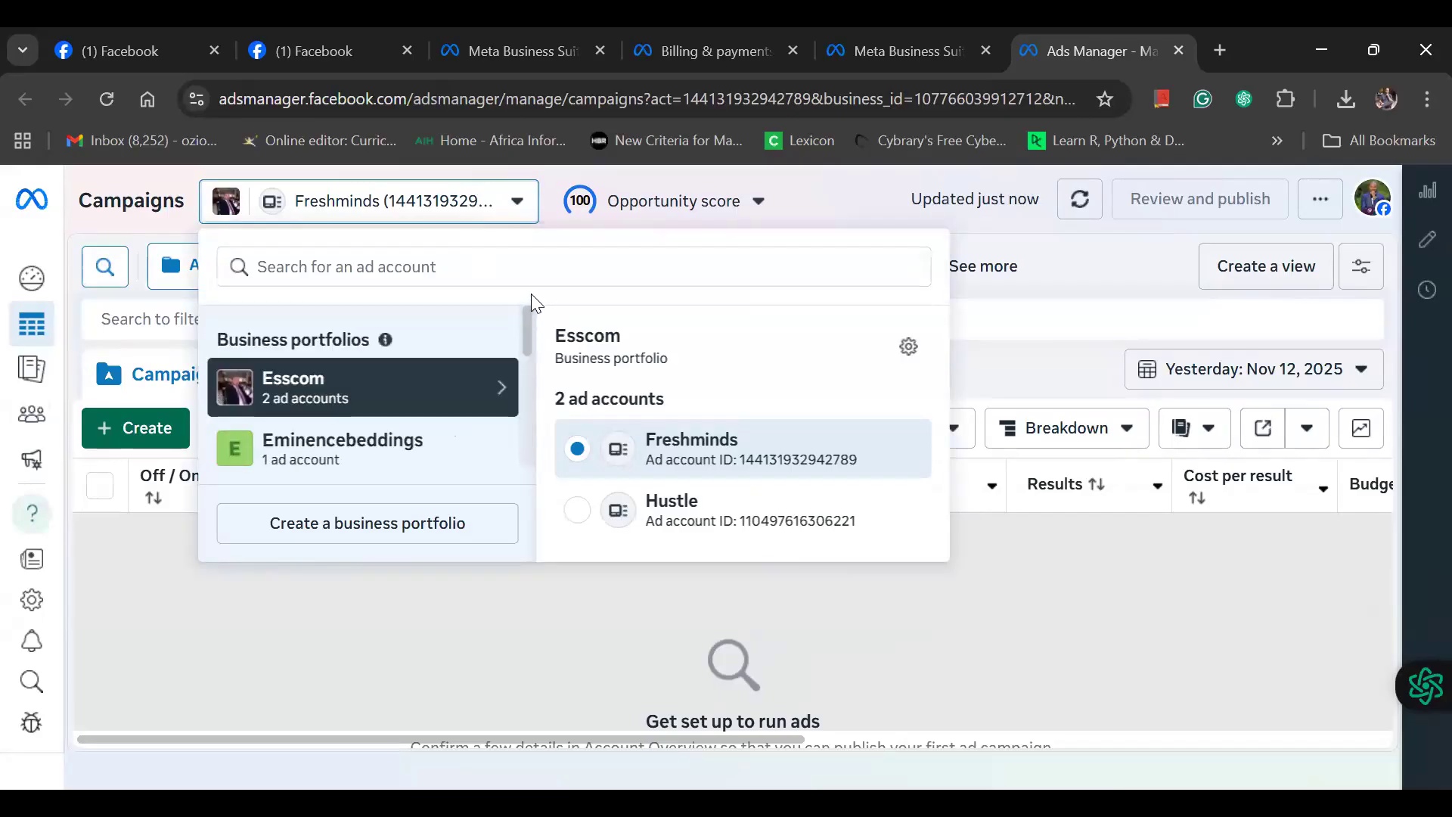
left_click(811, 198)
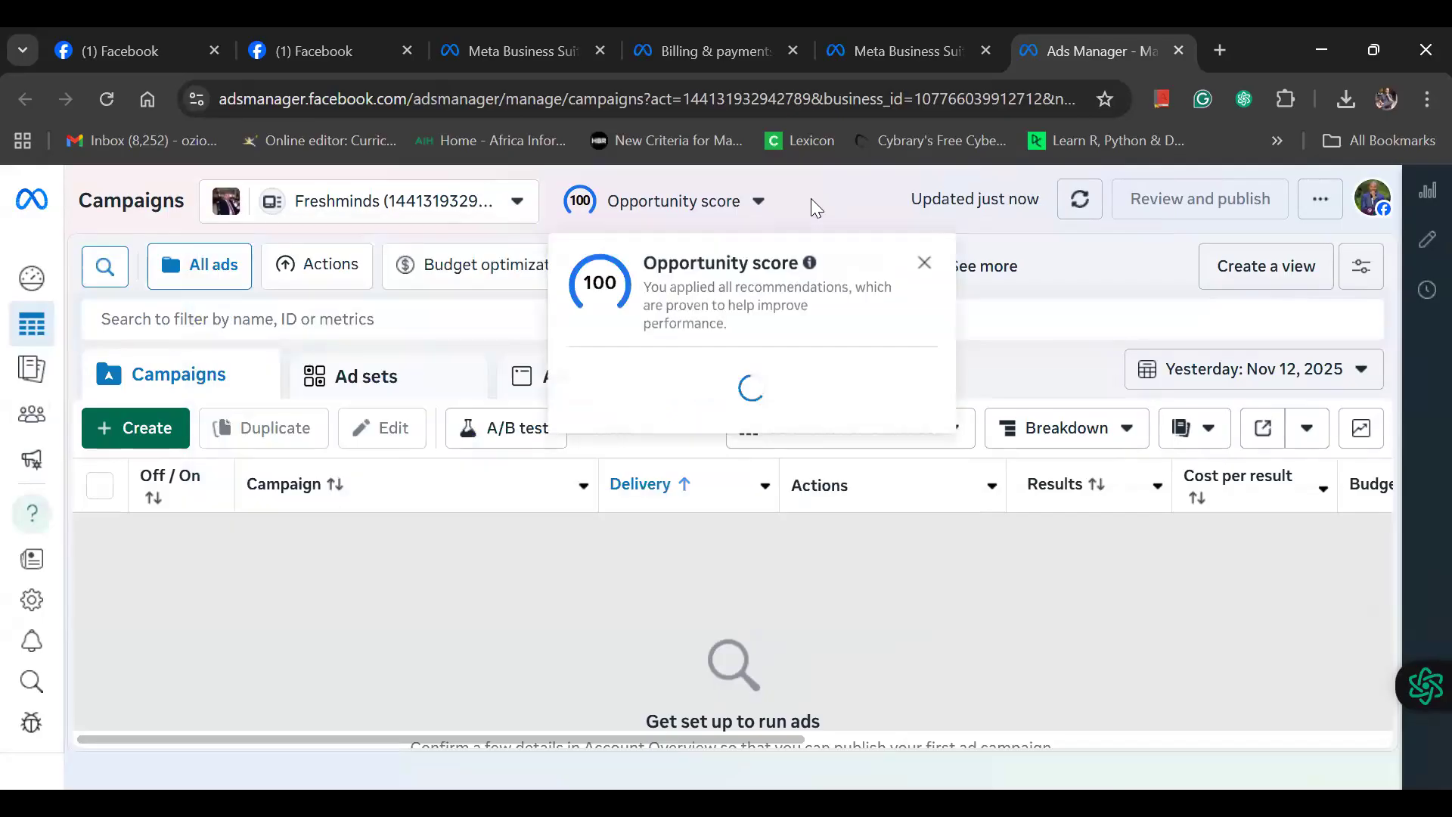
Step: Close the Opportunity score popup, check Account Overview, then return to Campaigns and Ads Reporting
left_click(927, 267)
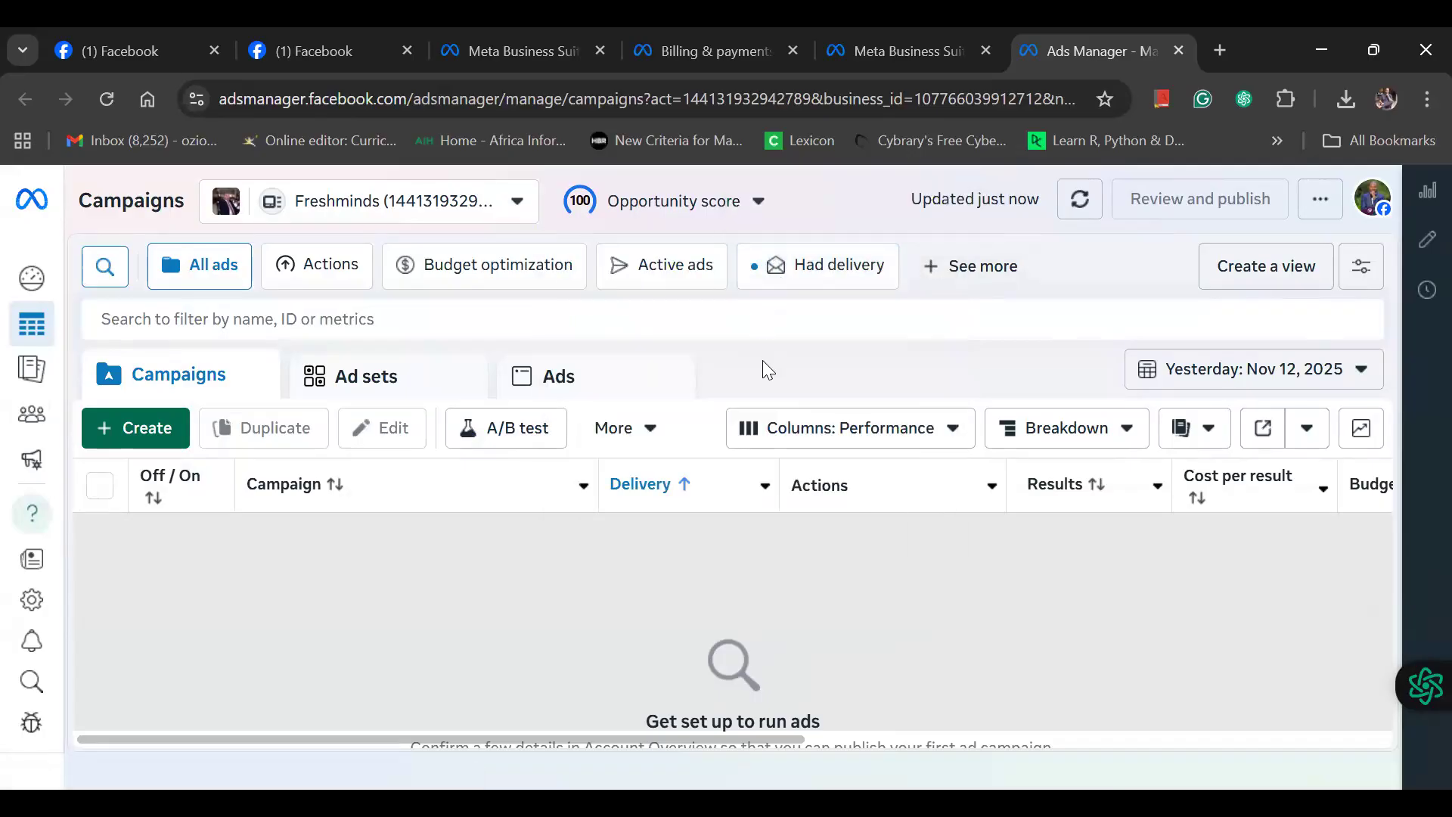
mouse_move(32, 360)
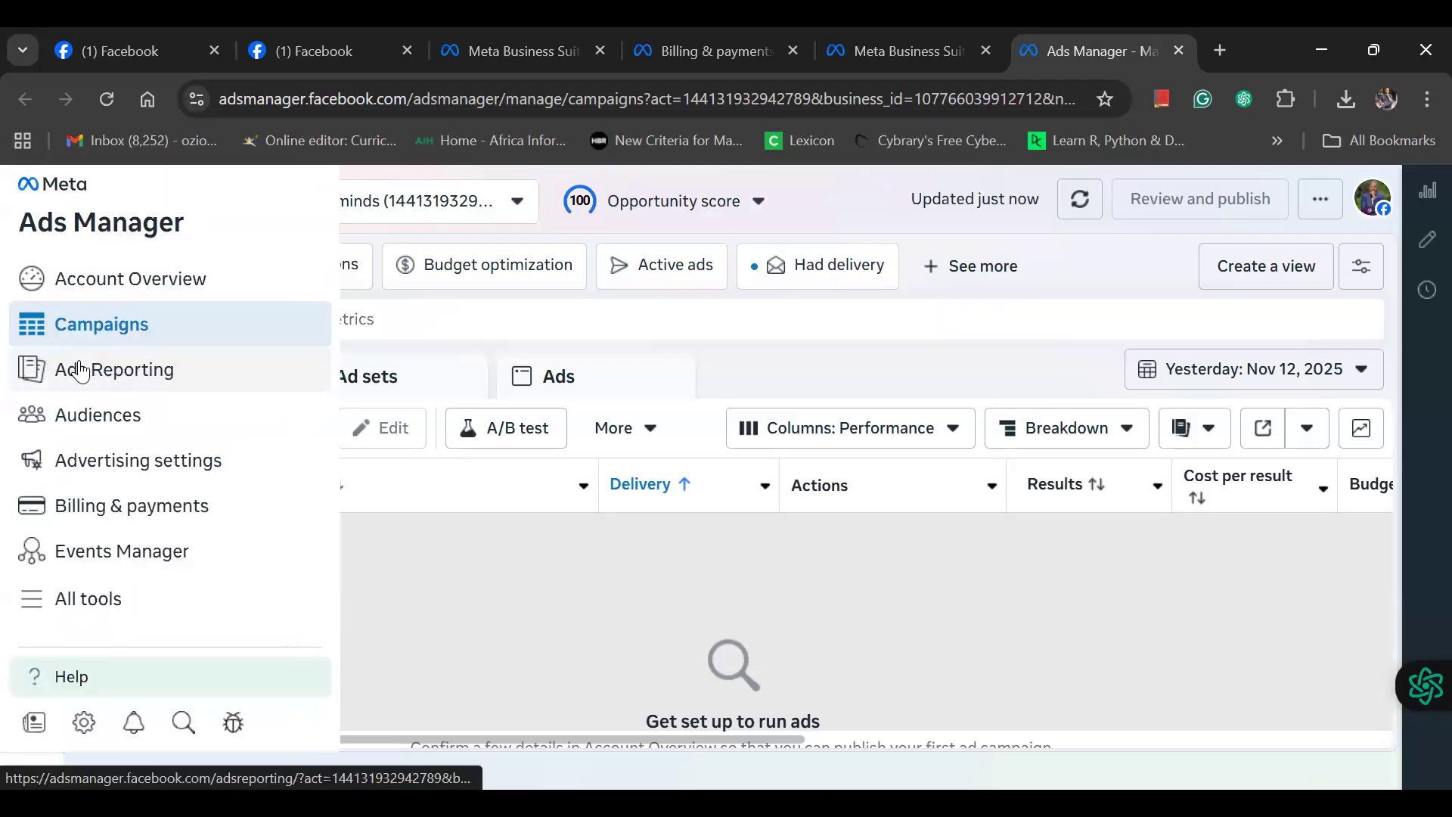
left_click(164, 290)
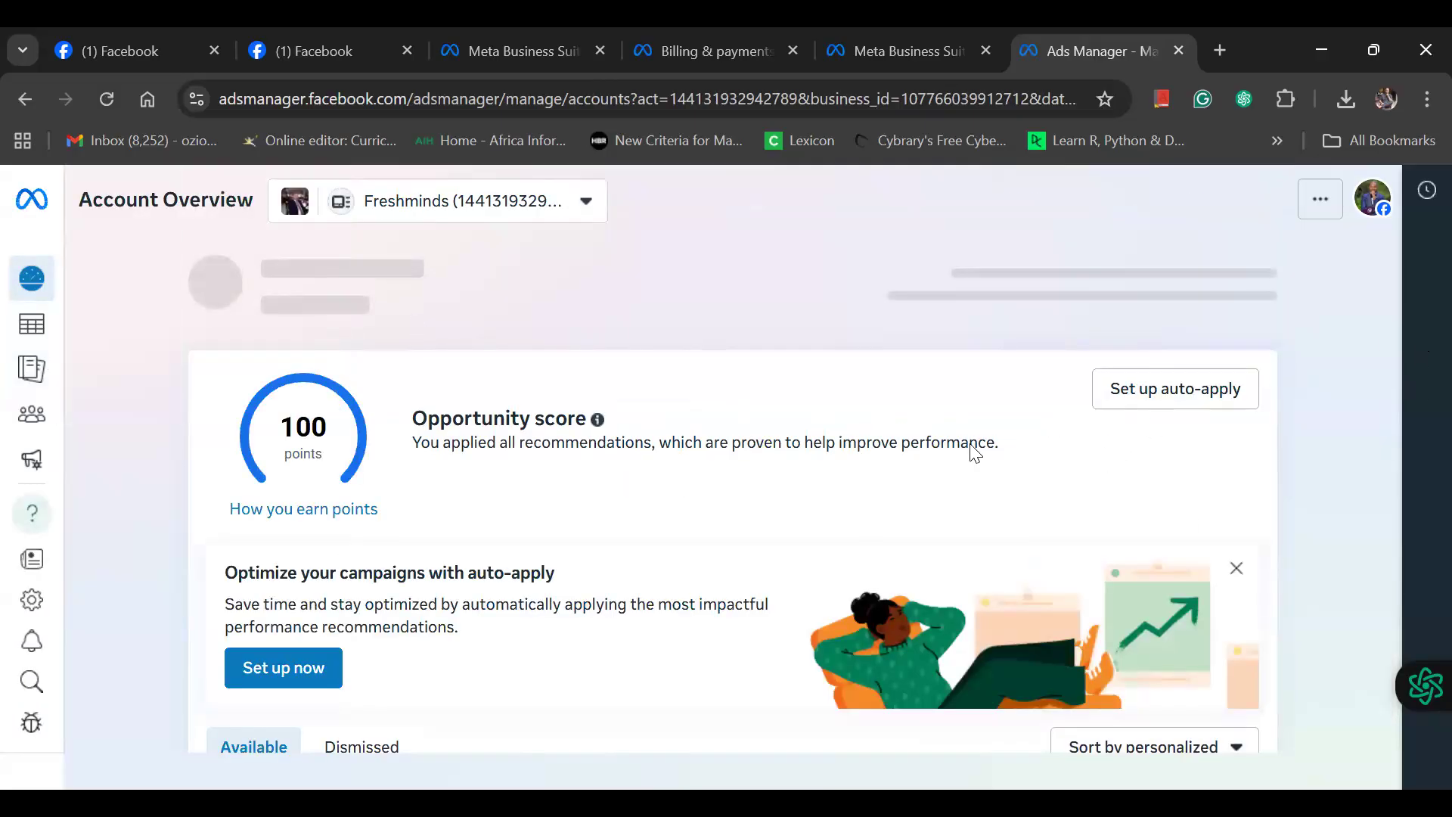
left_click(63, 331)
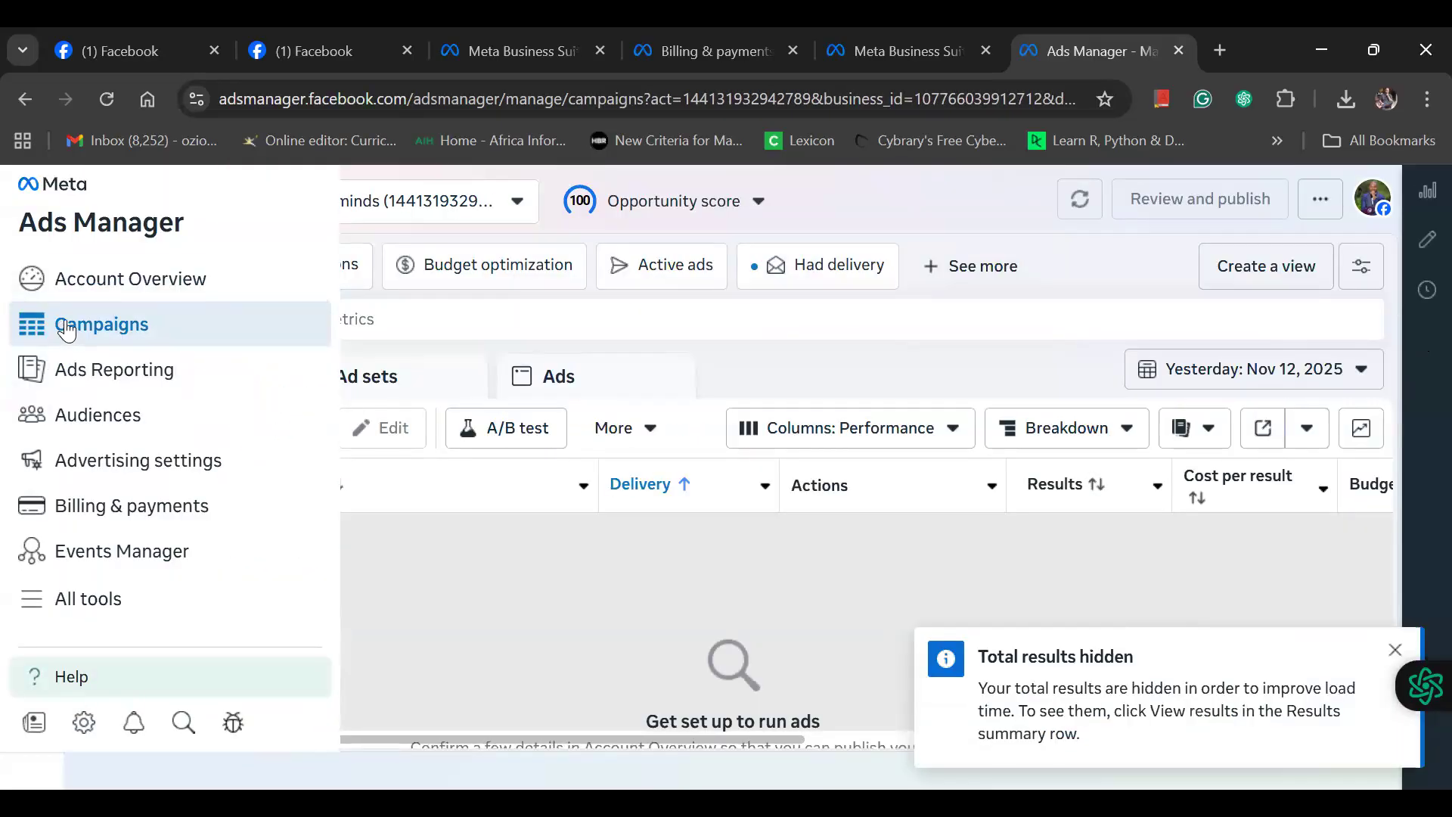
left_click(111, 384)
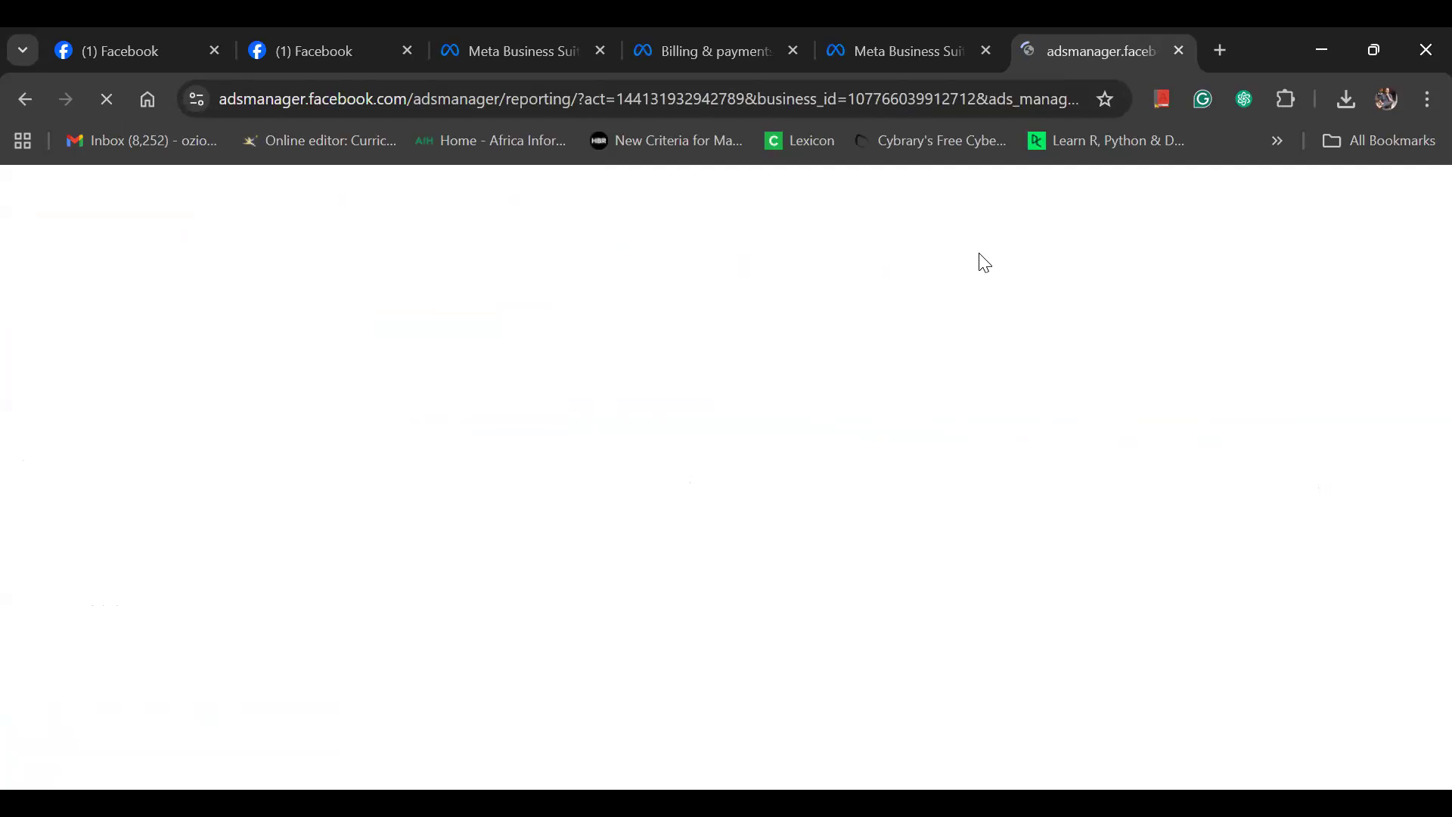
Step: Glance at the Business Suite calendar tab, return to the Ads Manager report, then open Audiences
key("ctrl+shift+Tab")
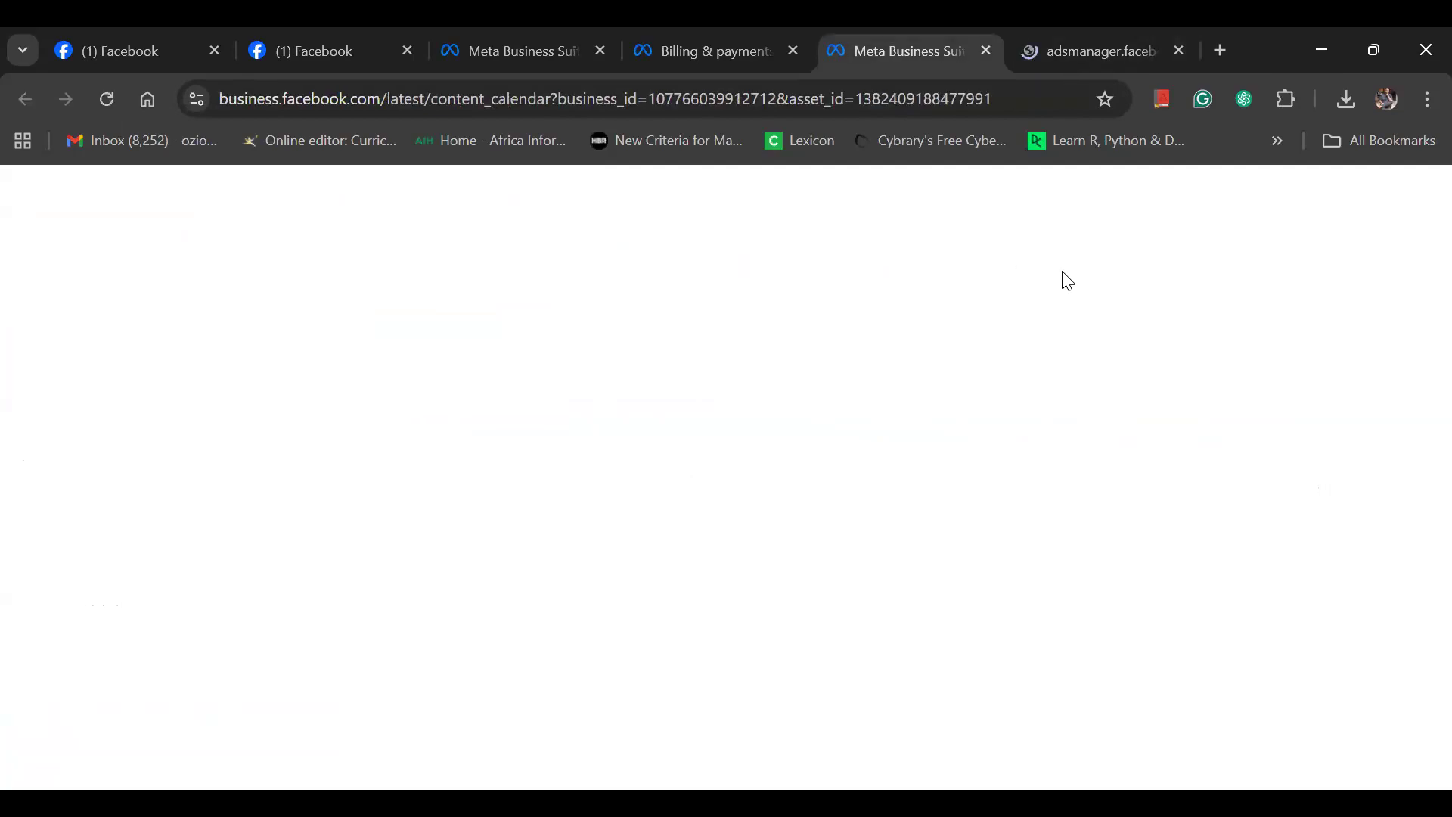
left_click(1074, 57)
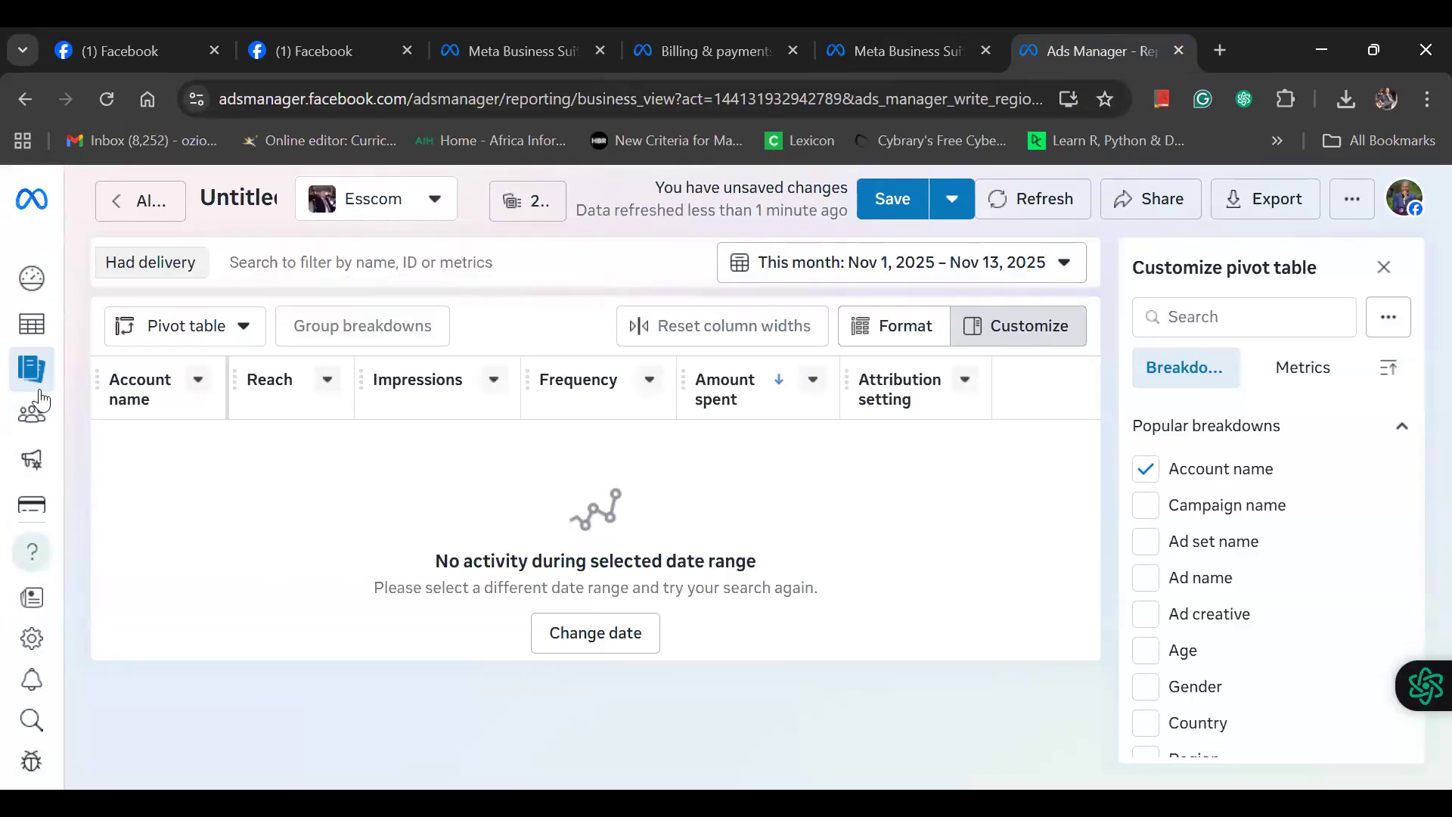
left_click(124, 416)
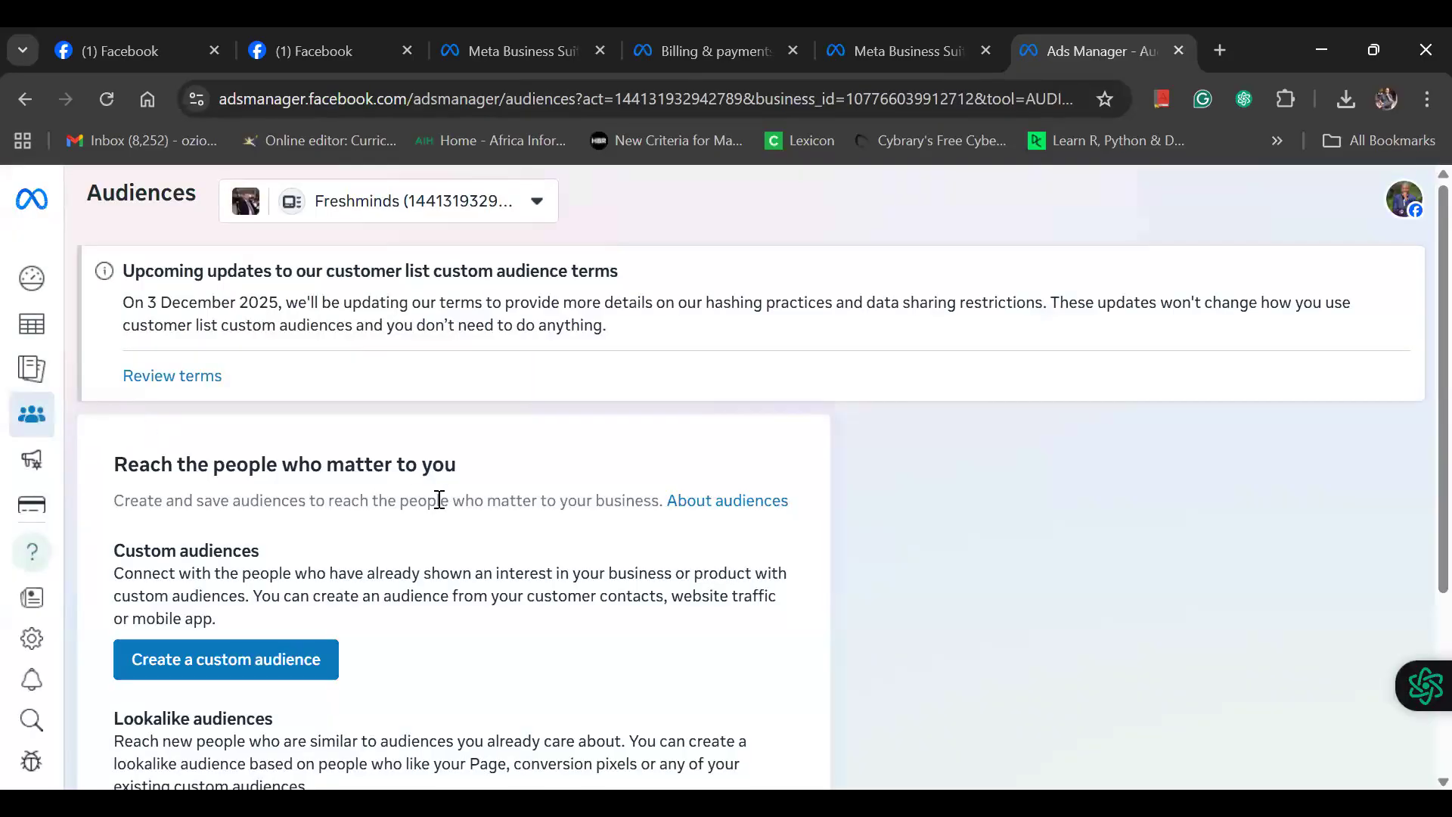
Step: Look over the Audiences page, then return to the Freshminds Campaigns list with no ads yet
scroll(439, 499, "down", 3)
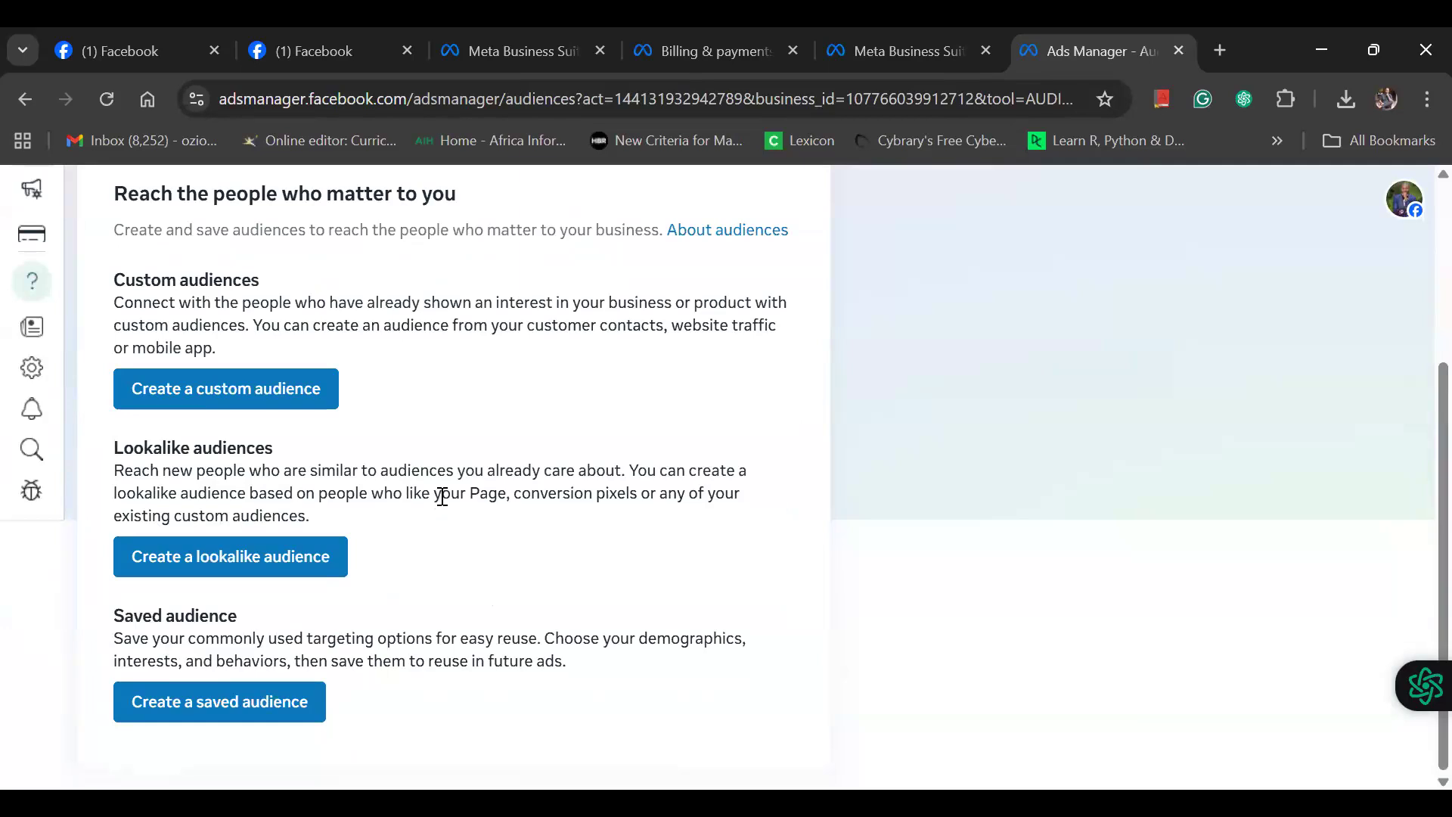
scroll(442, 497, "up", 1)
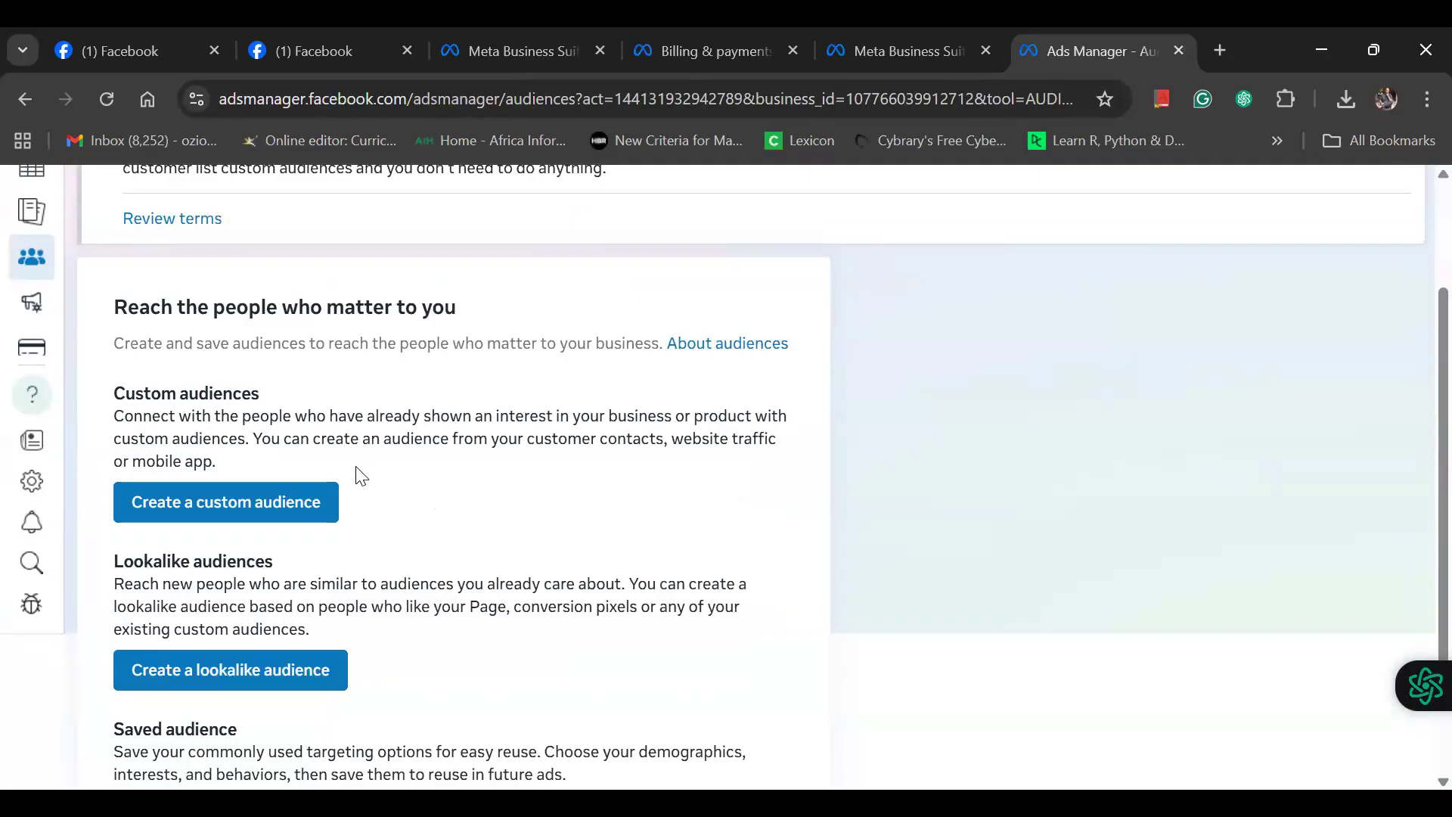
scroll(348, 509, "down", 1)
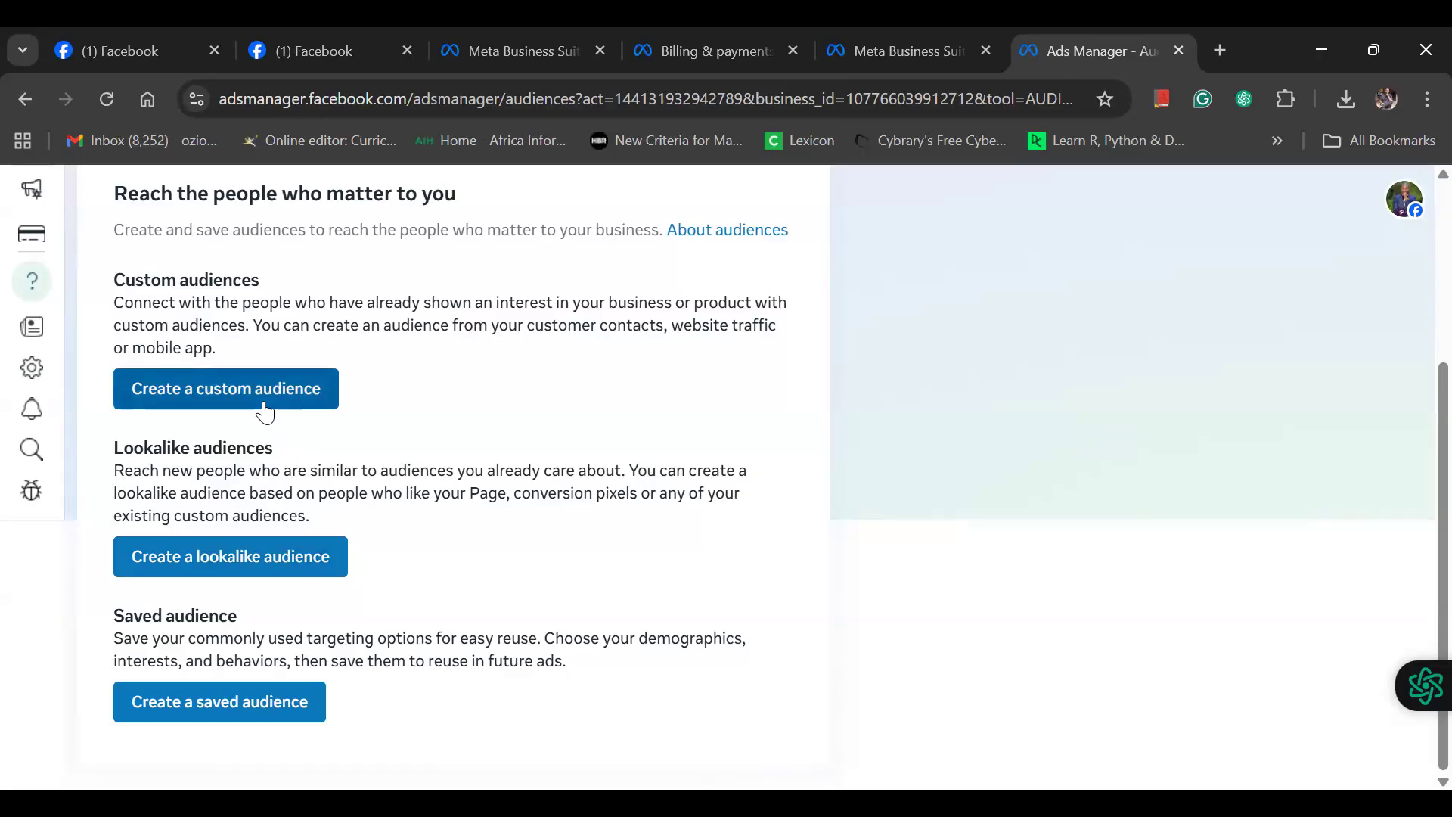
scroll(266, 408, "up", 4)
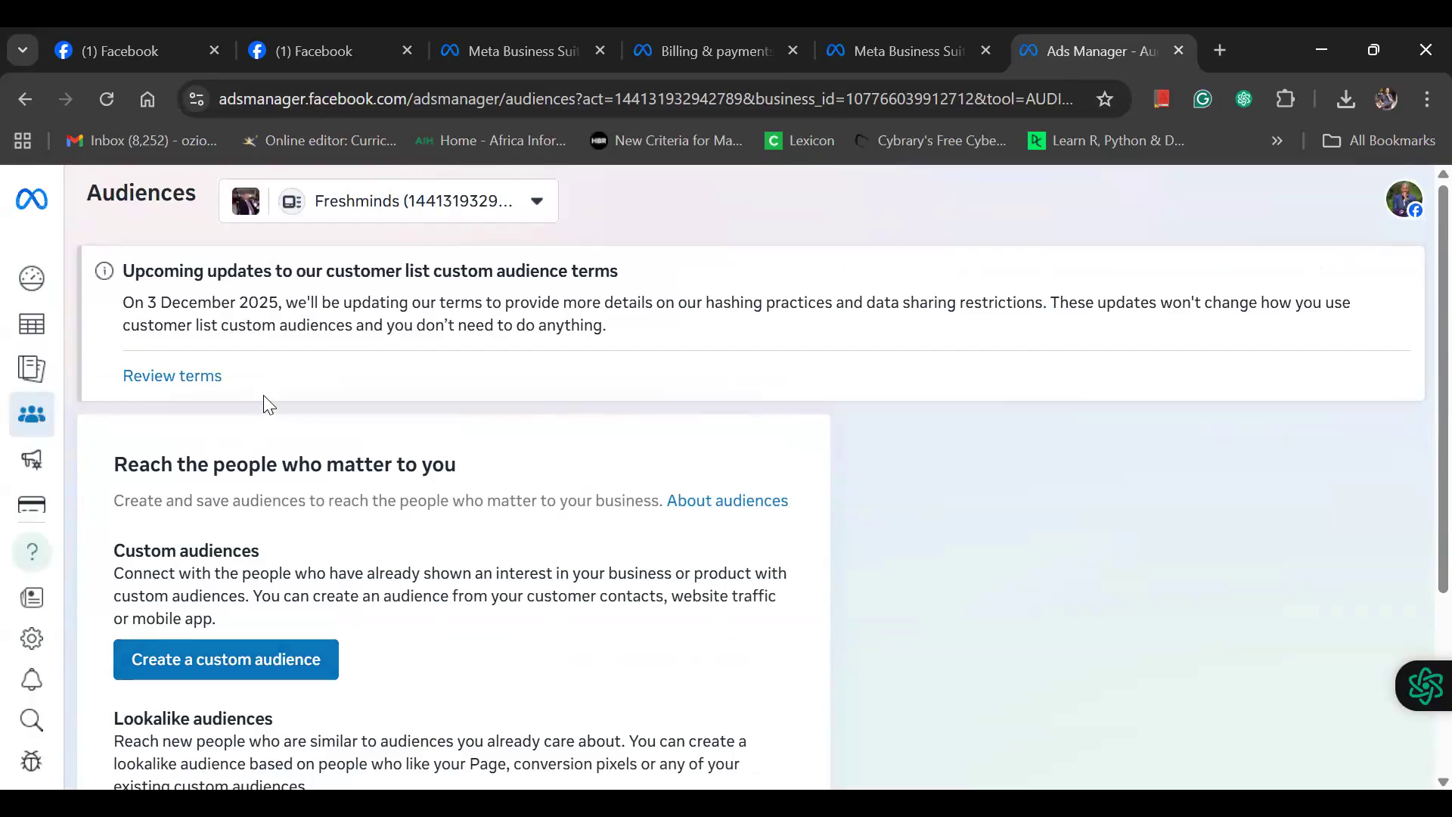
scroll(264, 401, "down", 4)
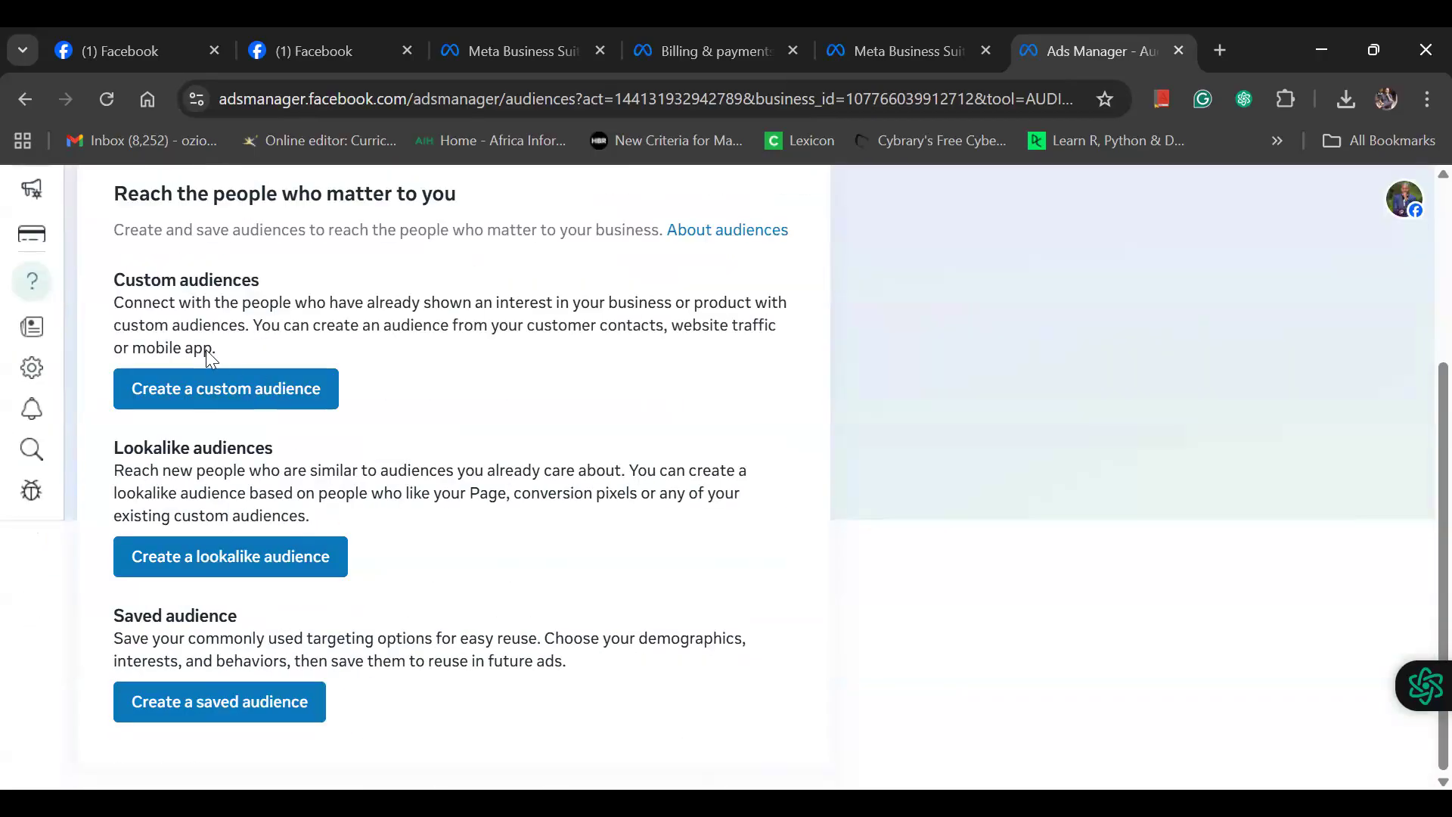
scroll(34, 333, "up", 4)
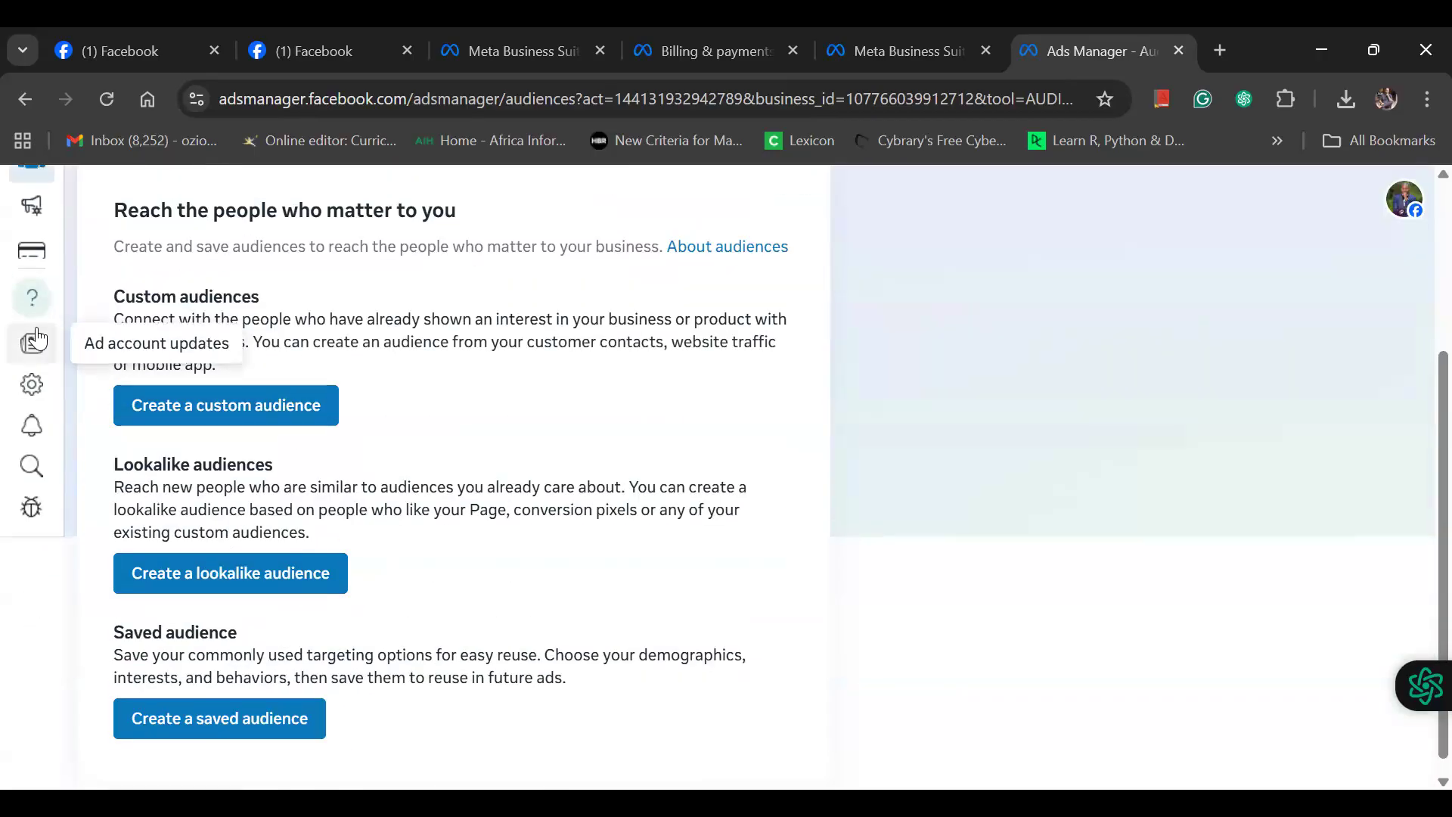
left_click(84, 327)
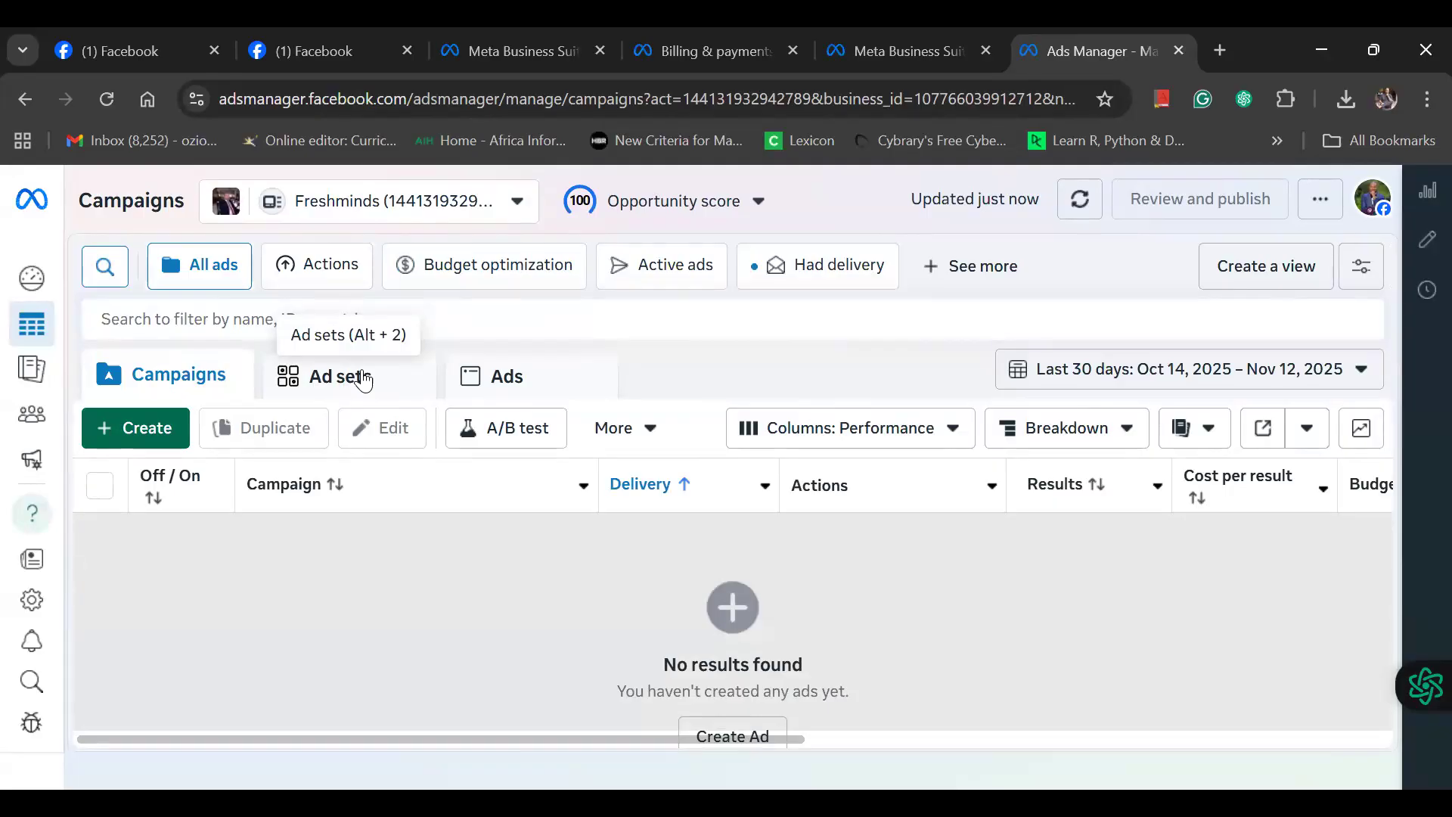
Step: Start a new Auction campaign, then follow its account-info-needed notice to Account Overview
left_click(134, 437)
left_click(134, 428)
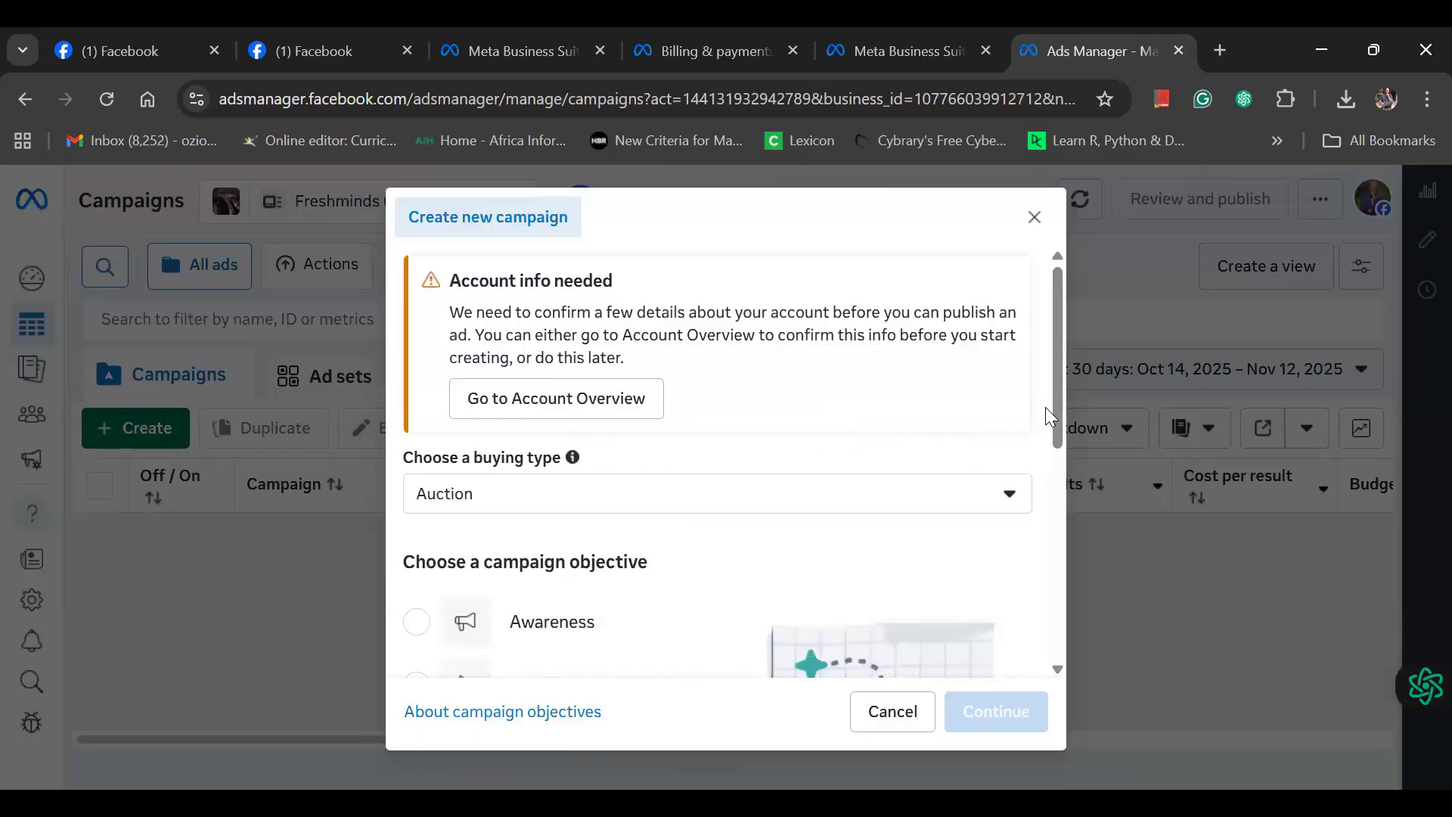
left_click_drag(1054, 407, 1061, 463)
scroll(1064, 378, "up", 2)
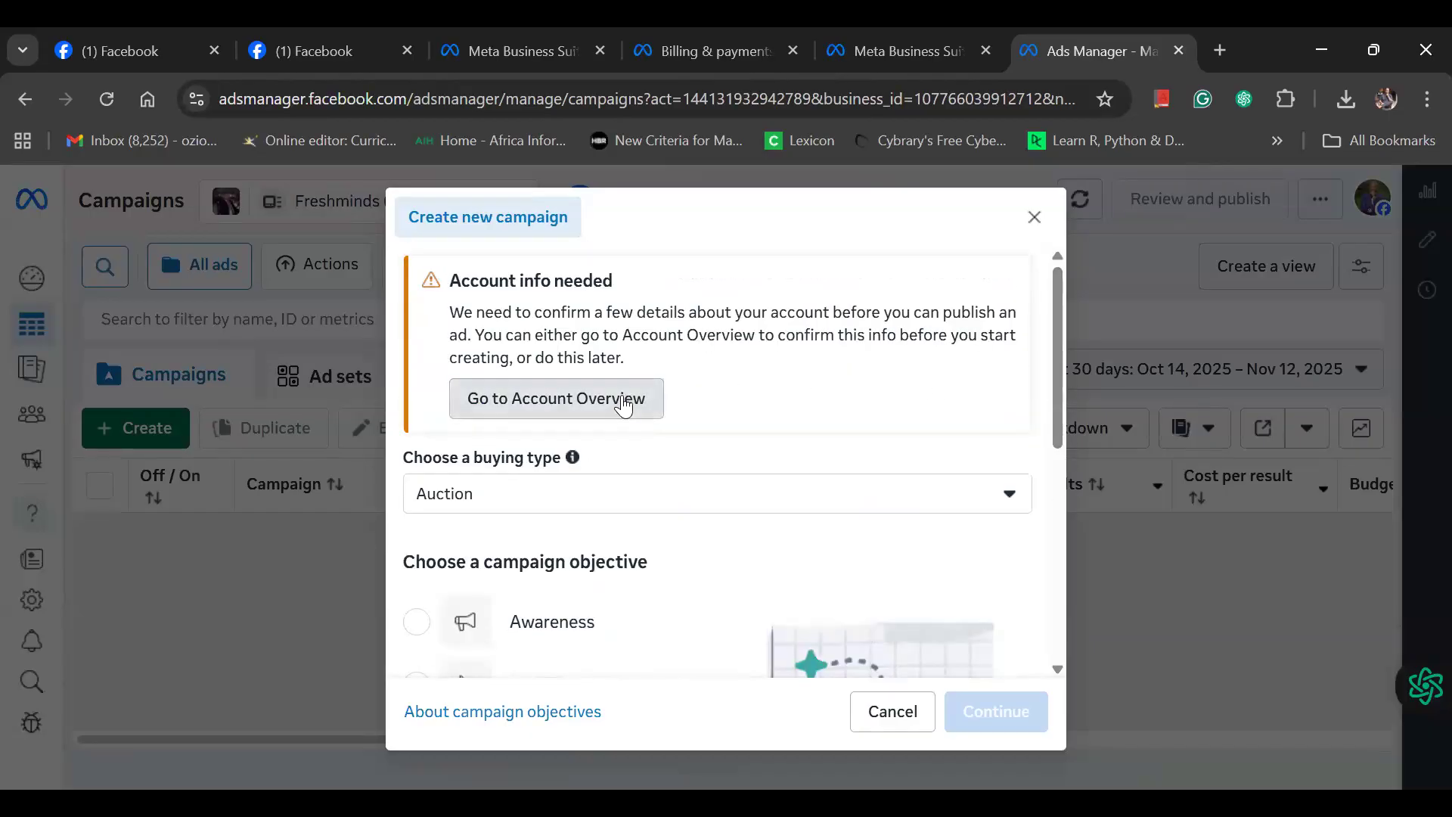
left_click(623, 401)
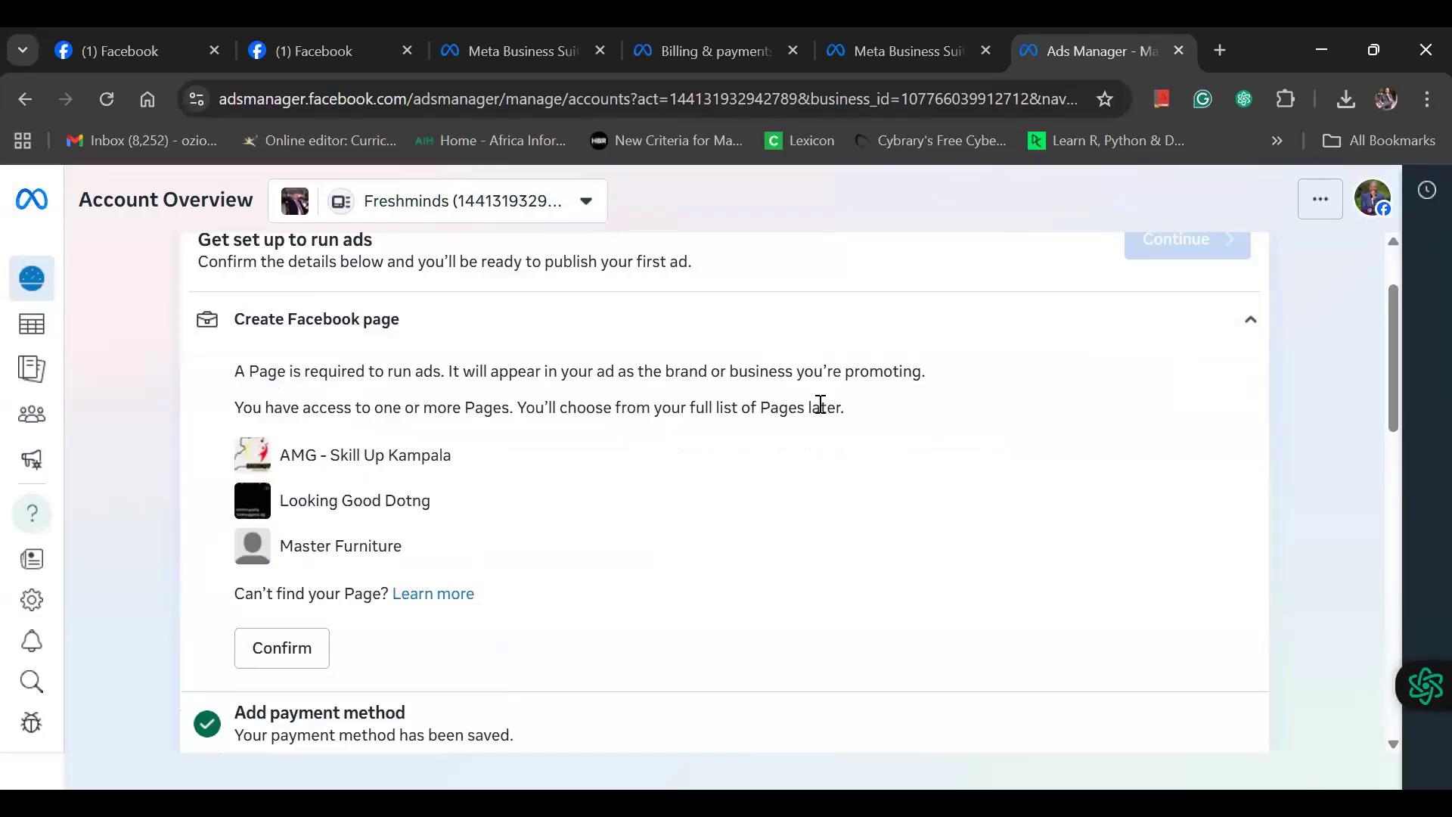
Step: Confirm Facebook Page access on Account Overview, then go back to the empty Campaigns list
scroll(822, 403, "down", 1)
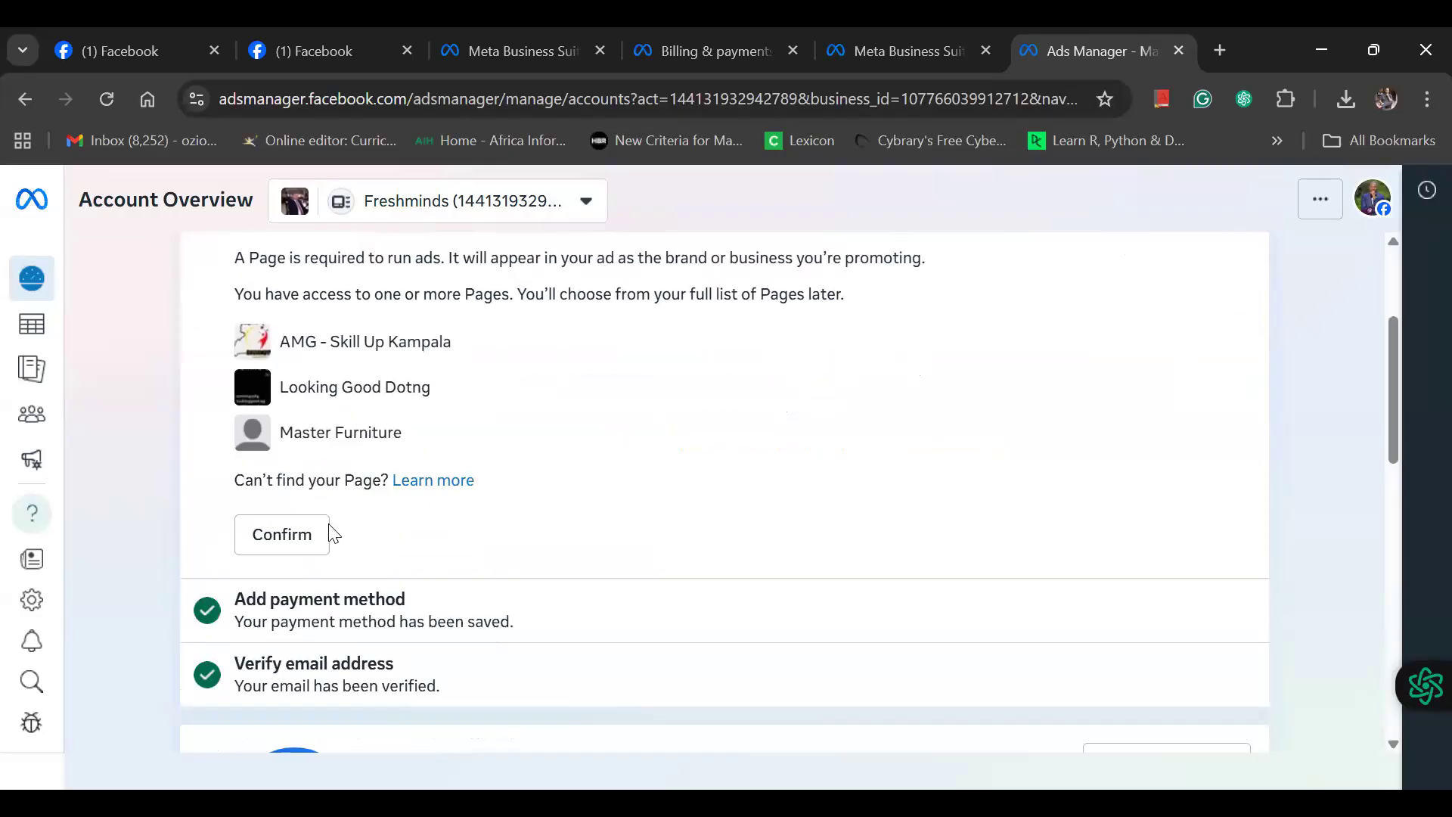
left_click(268, 539)
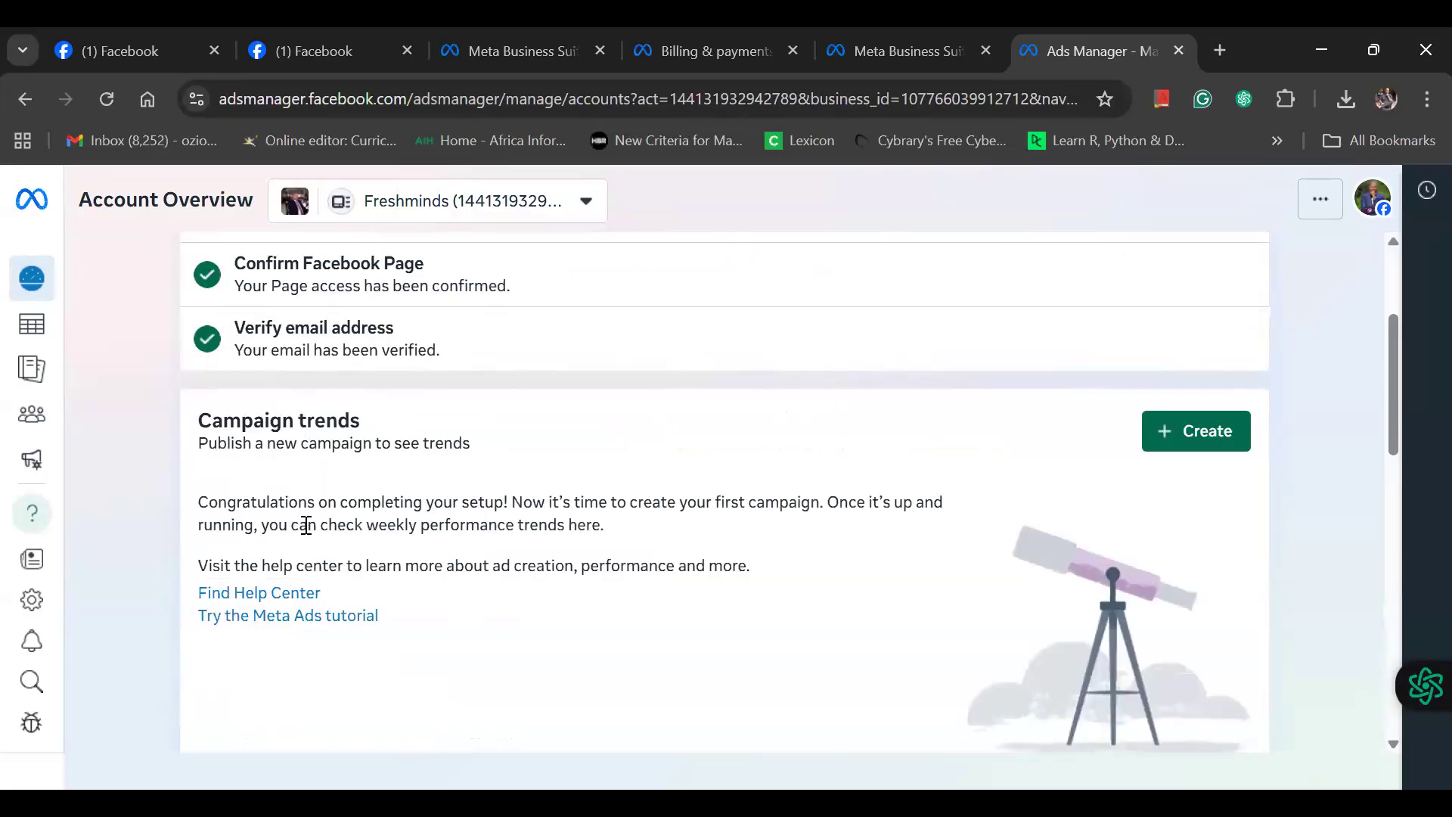
scroll(494, 495, "down", 3)
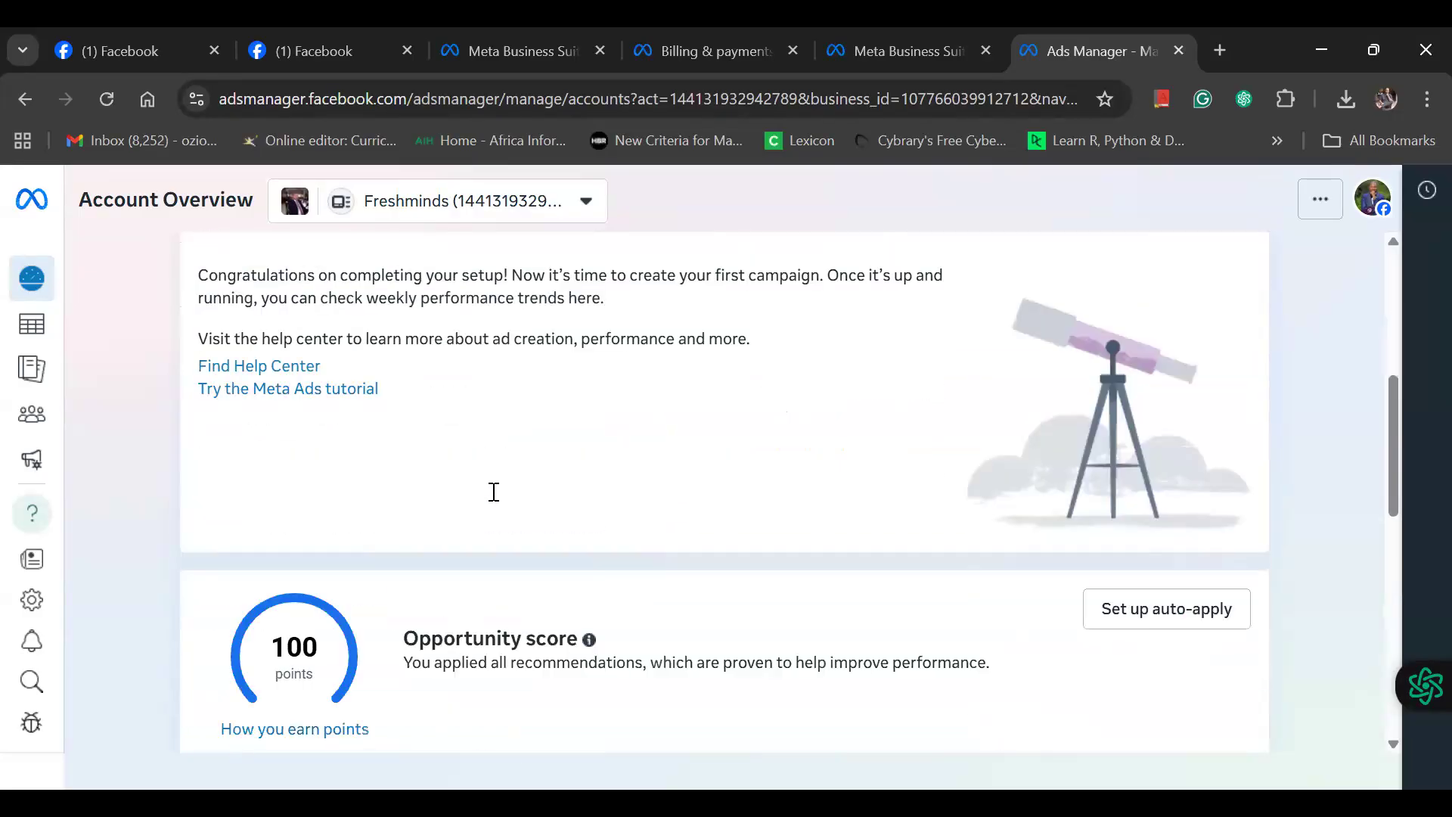
scroll(496, 501, "down", 3)
scroll(497, 500, "down", 5)
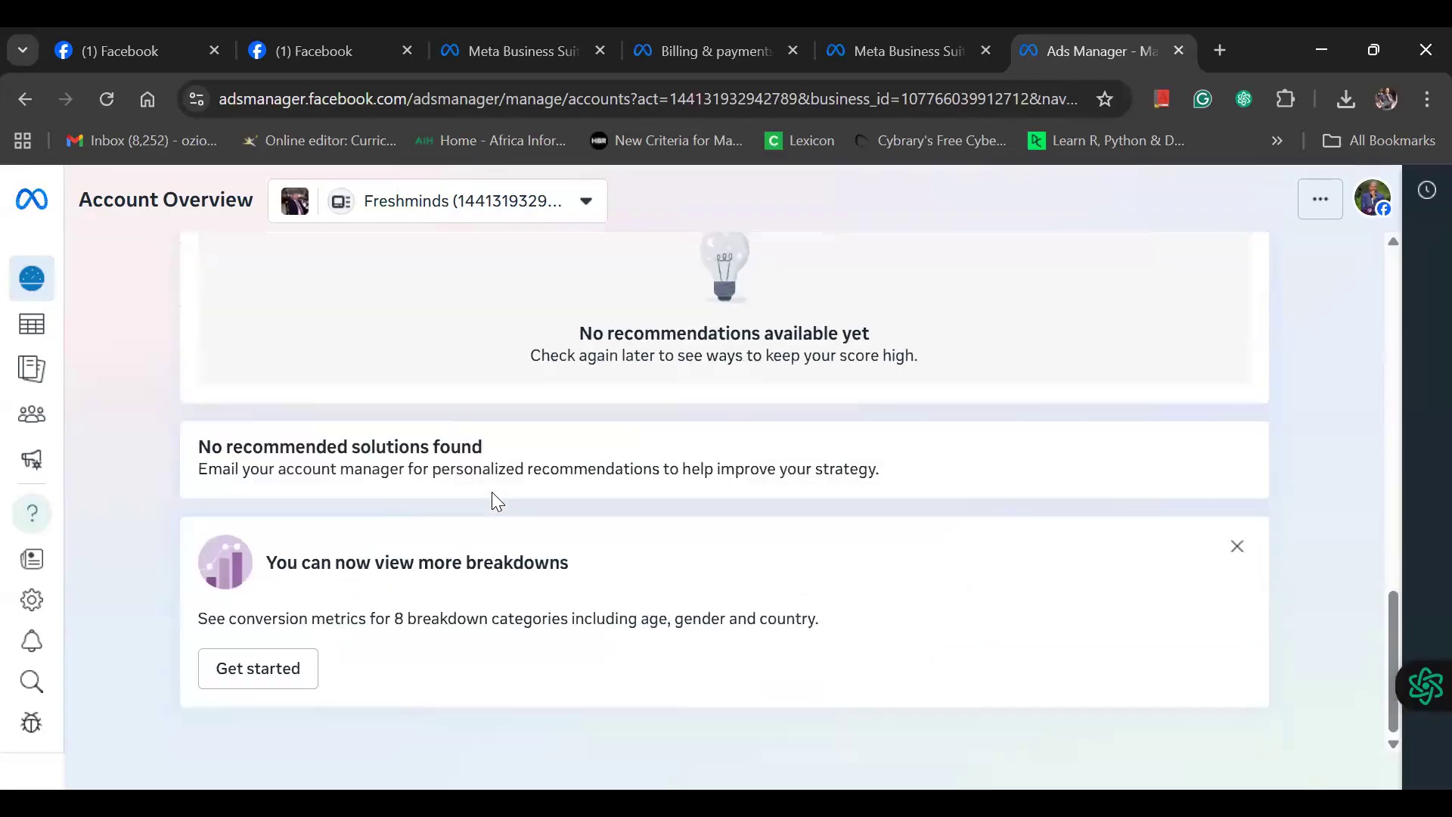
left_click(40, 327)
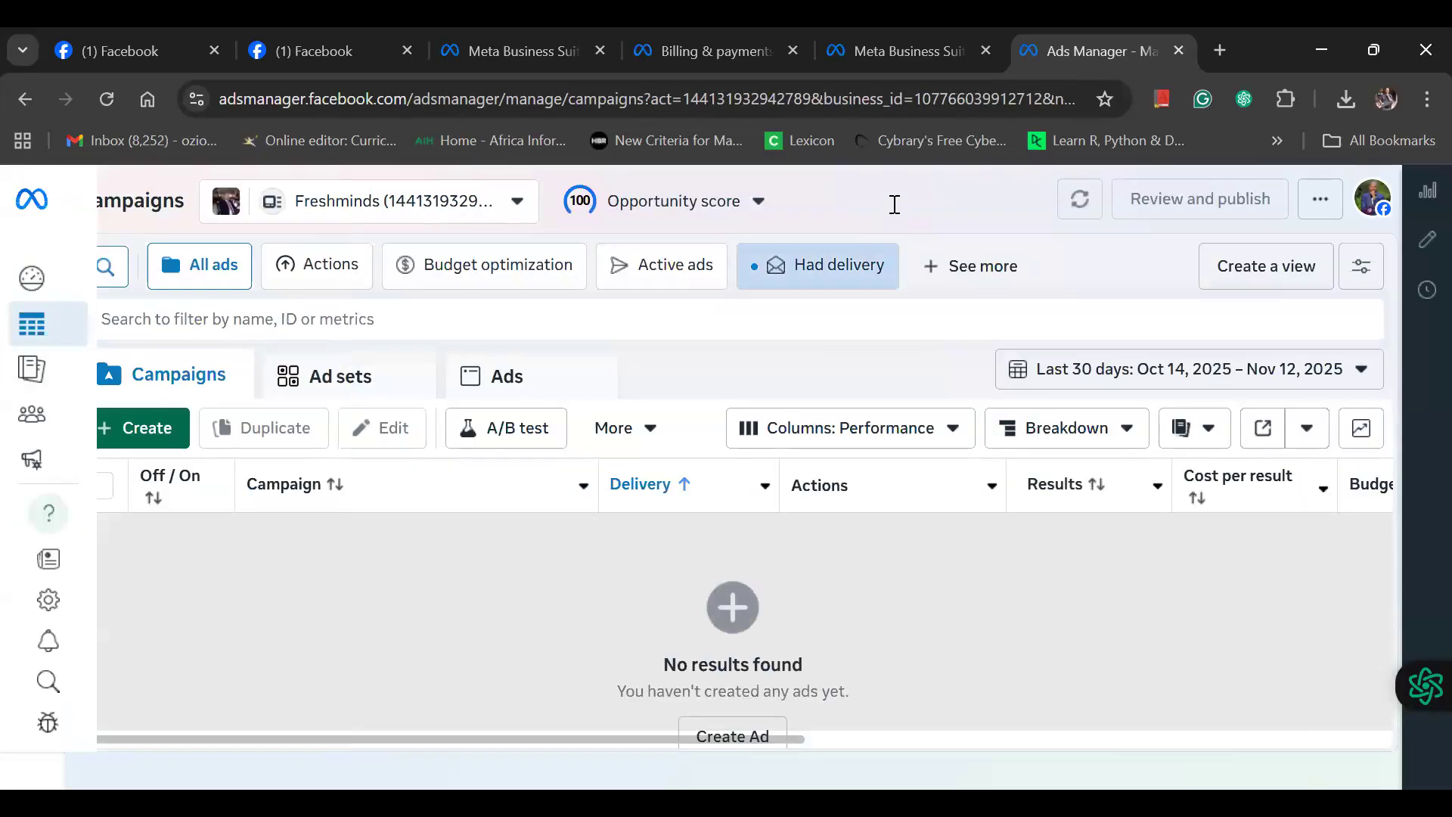
Step: Start a new campaign and pick Awareness as its objective
left_click(148, 437)
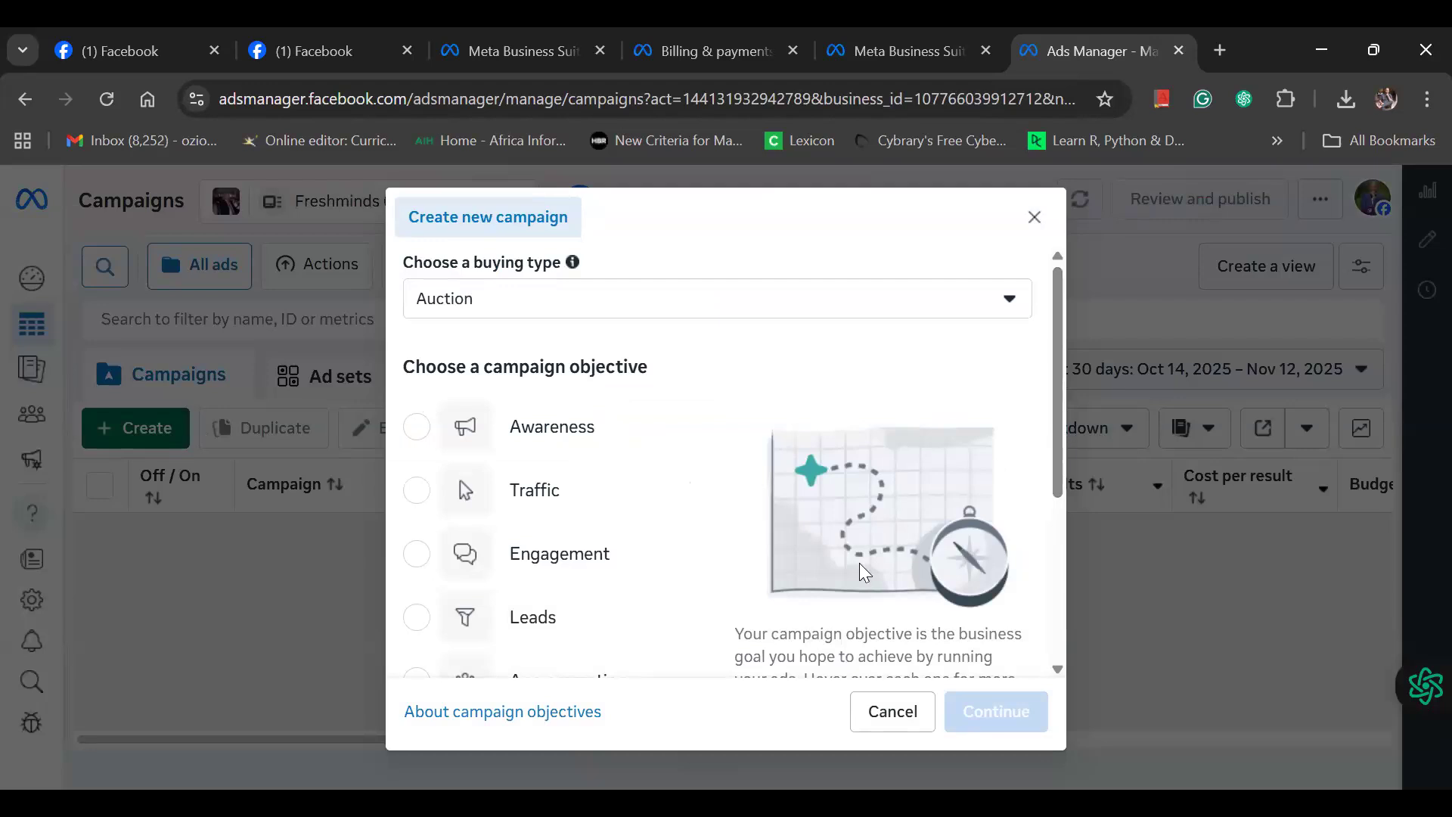
left_click_drag(1058, 441, 1058, 478)
mouse_move(518, 375)
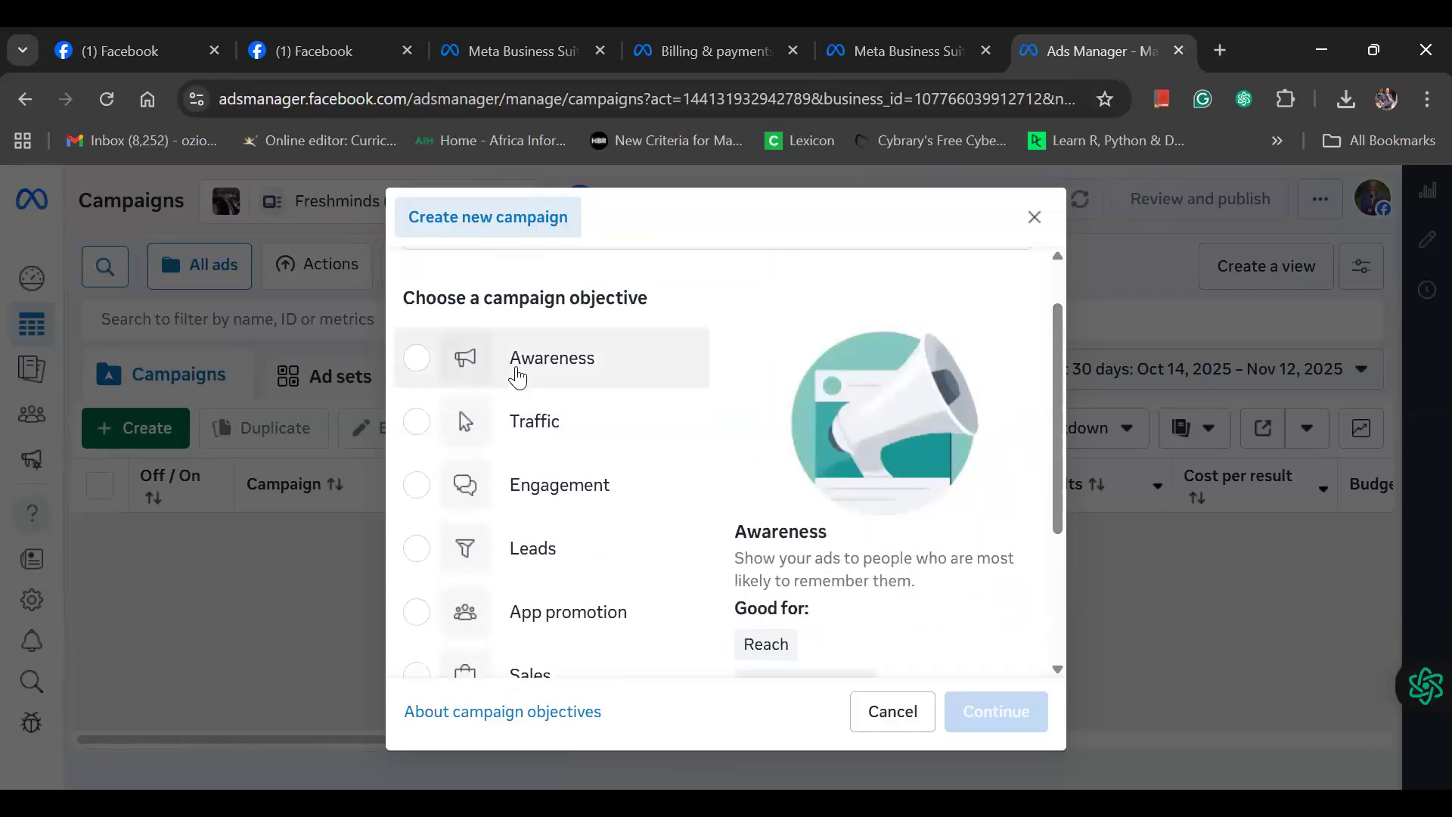
left_click(417, 360)
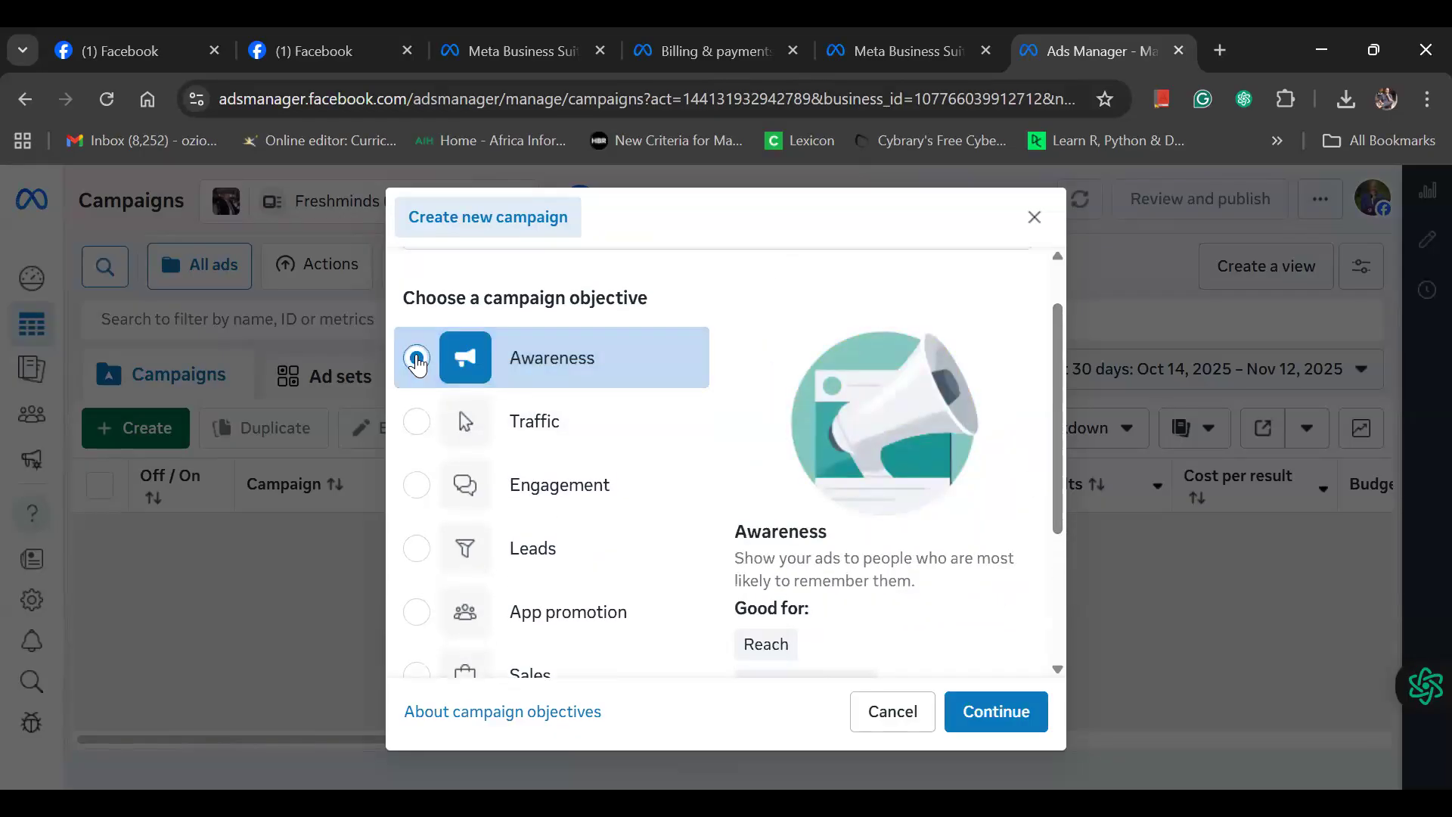
left_click_drag(1055, 453, 1055, 553)
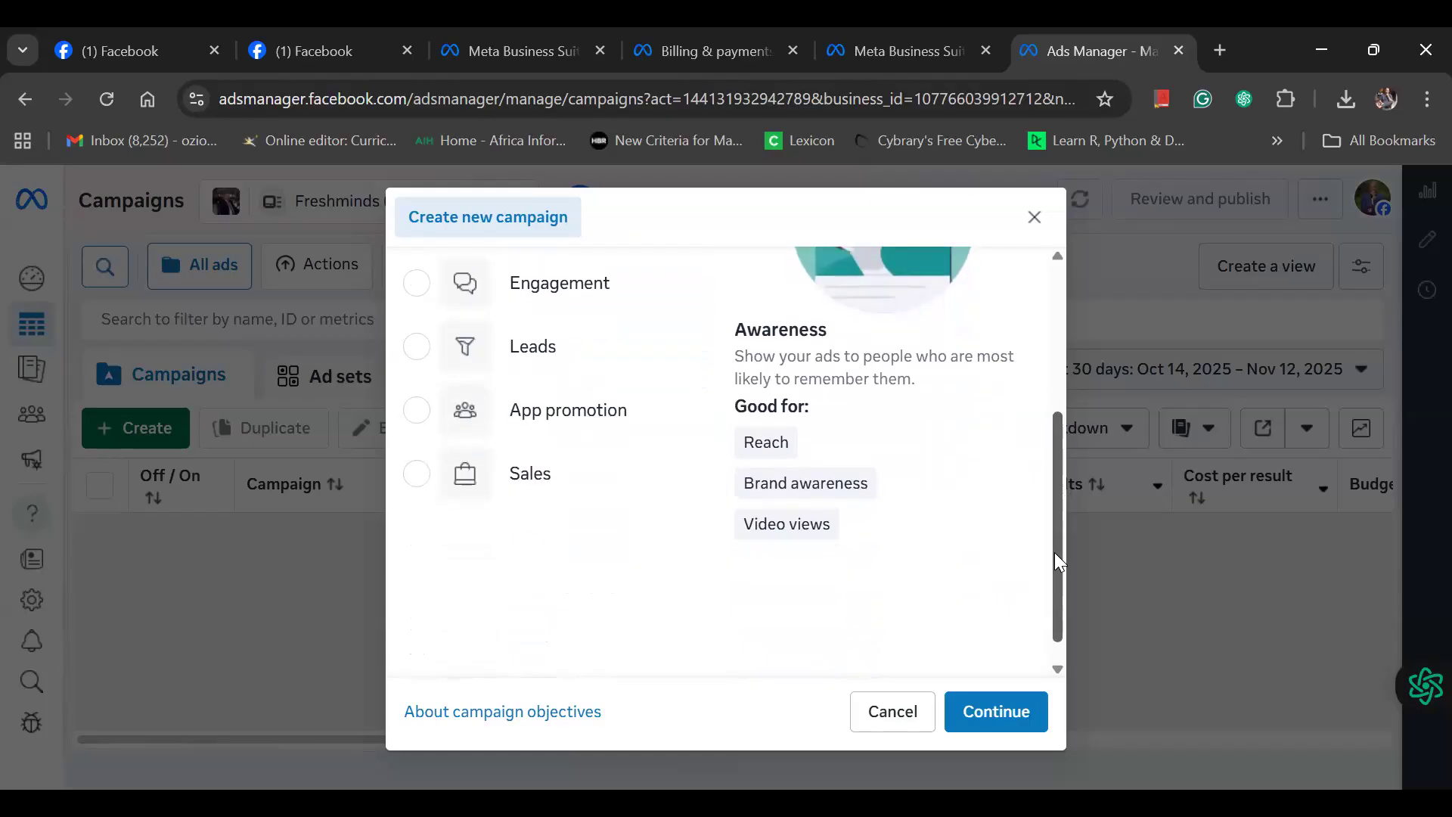
mouse_move(798, 458)
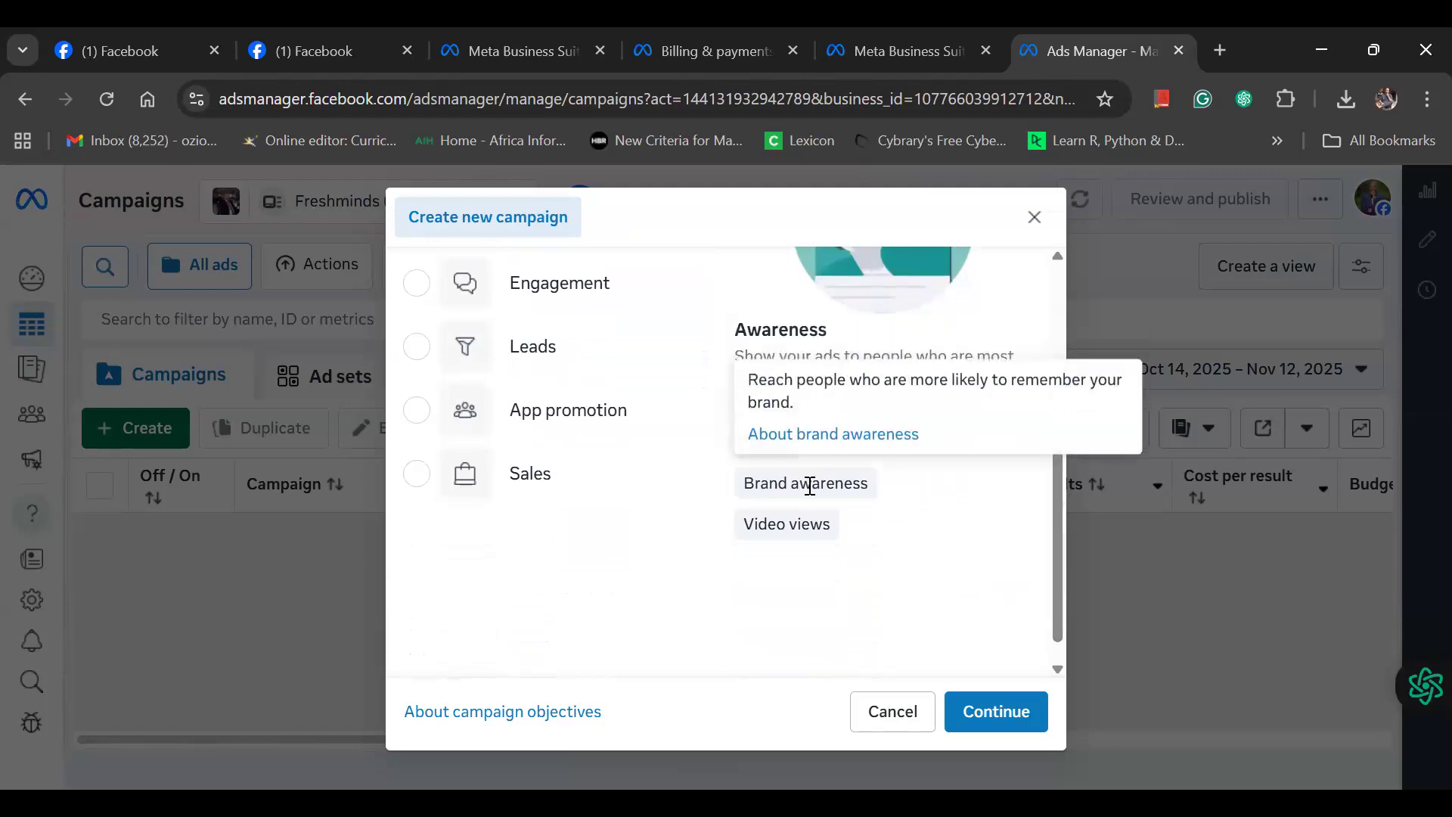
mouse_move(809, 528)
scroll(776, 487, "up", 4)
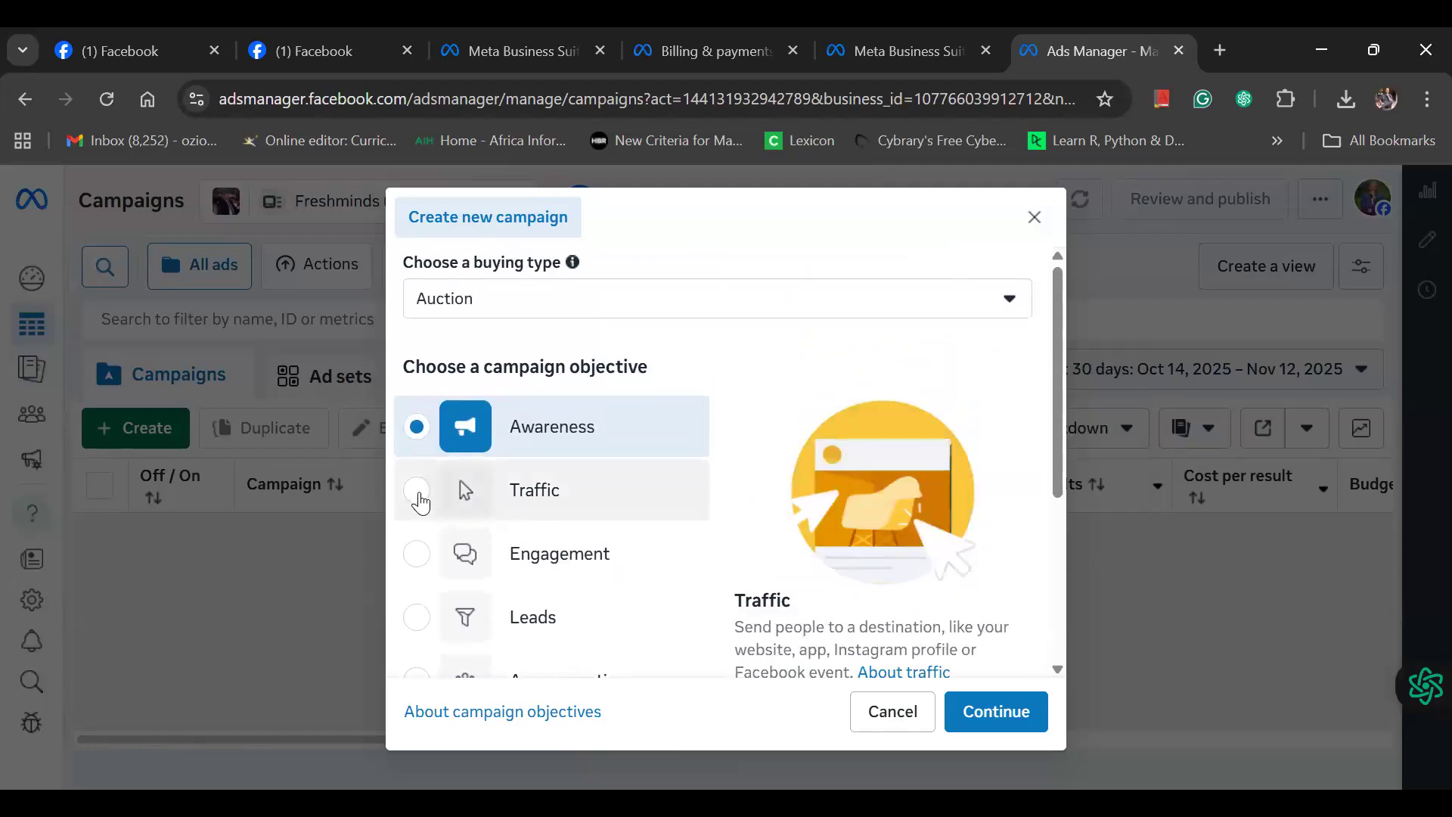
Step: Compare the Traffic, Engagement, Leads, App promotion and Sales objectives in turn
left_click(665, 492)
scroll(757, 494, "down", 3)
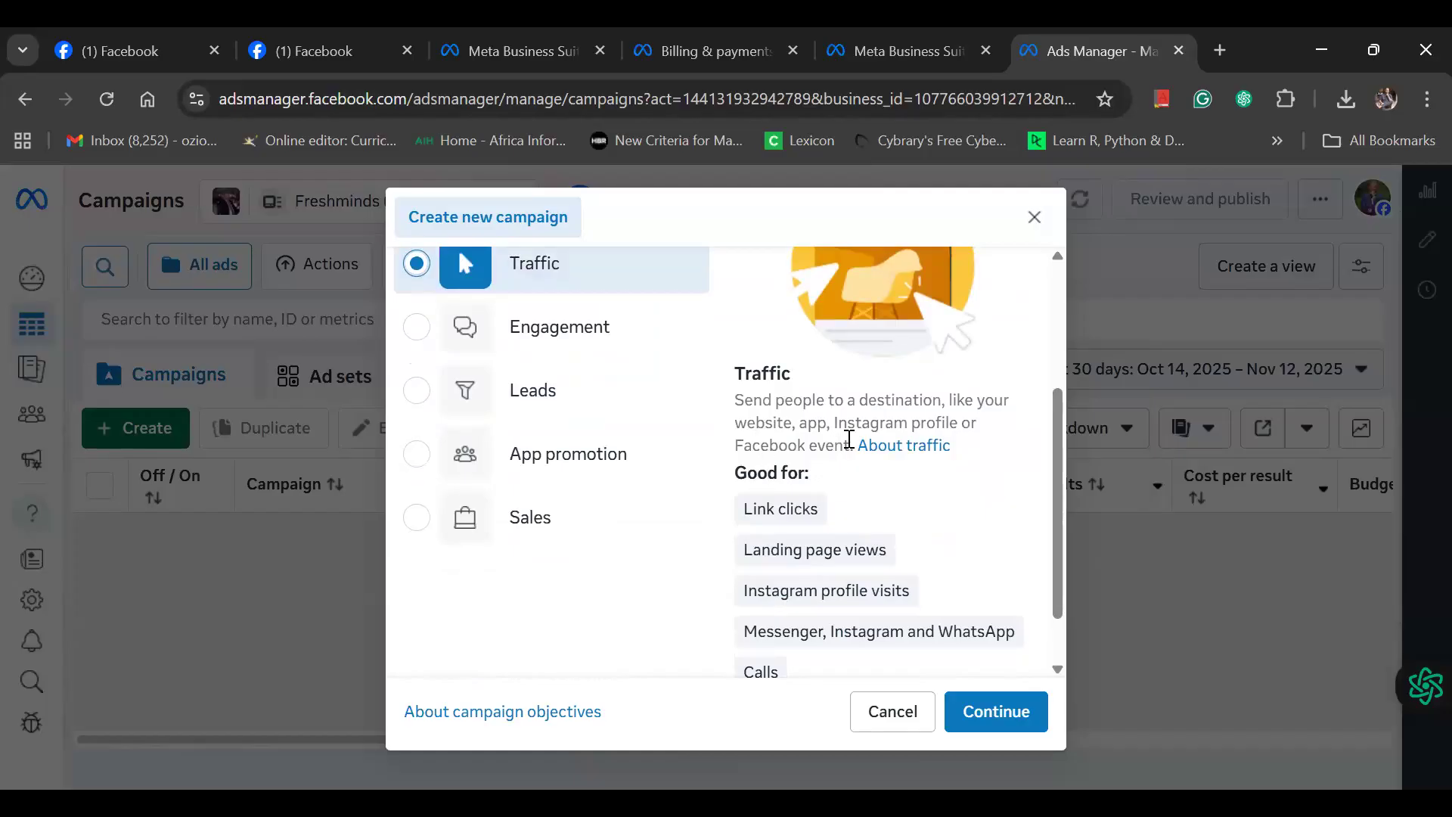
scroll(838, 466, "down", 1)
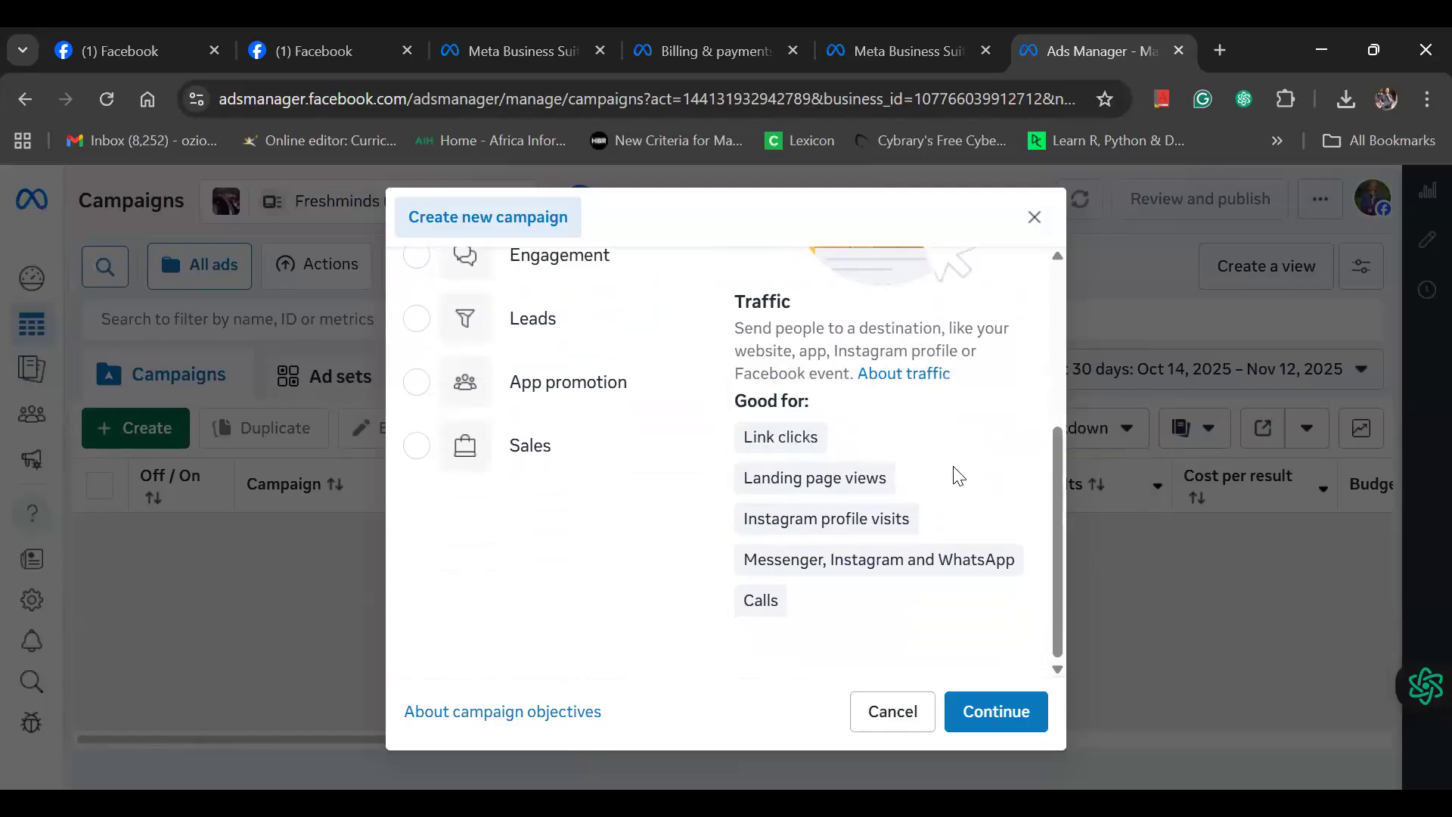
scroll(903, 434, "up", 2)
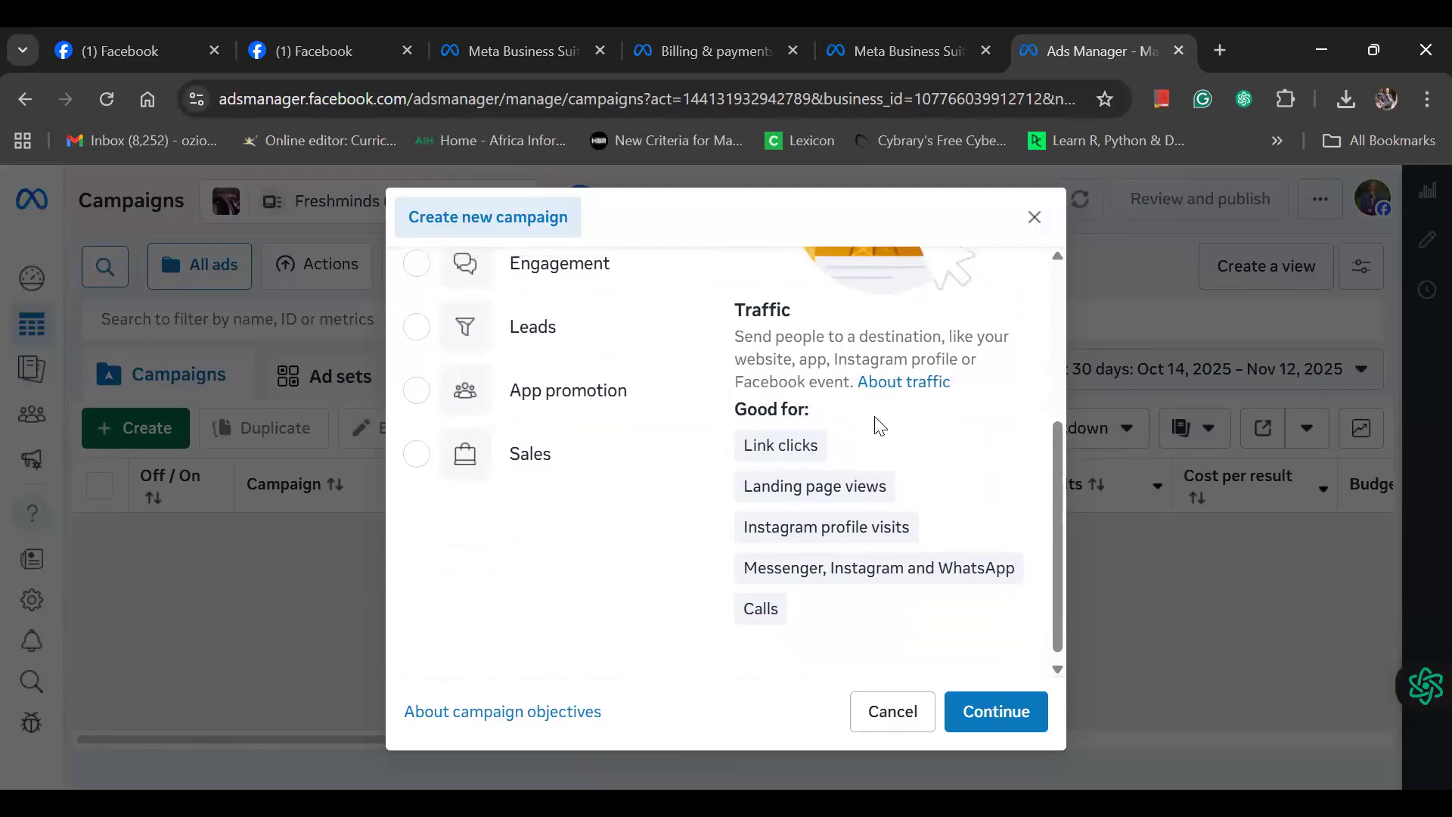
left_click(416, 369)
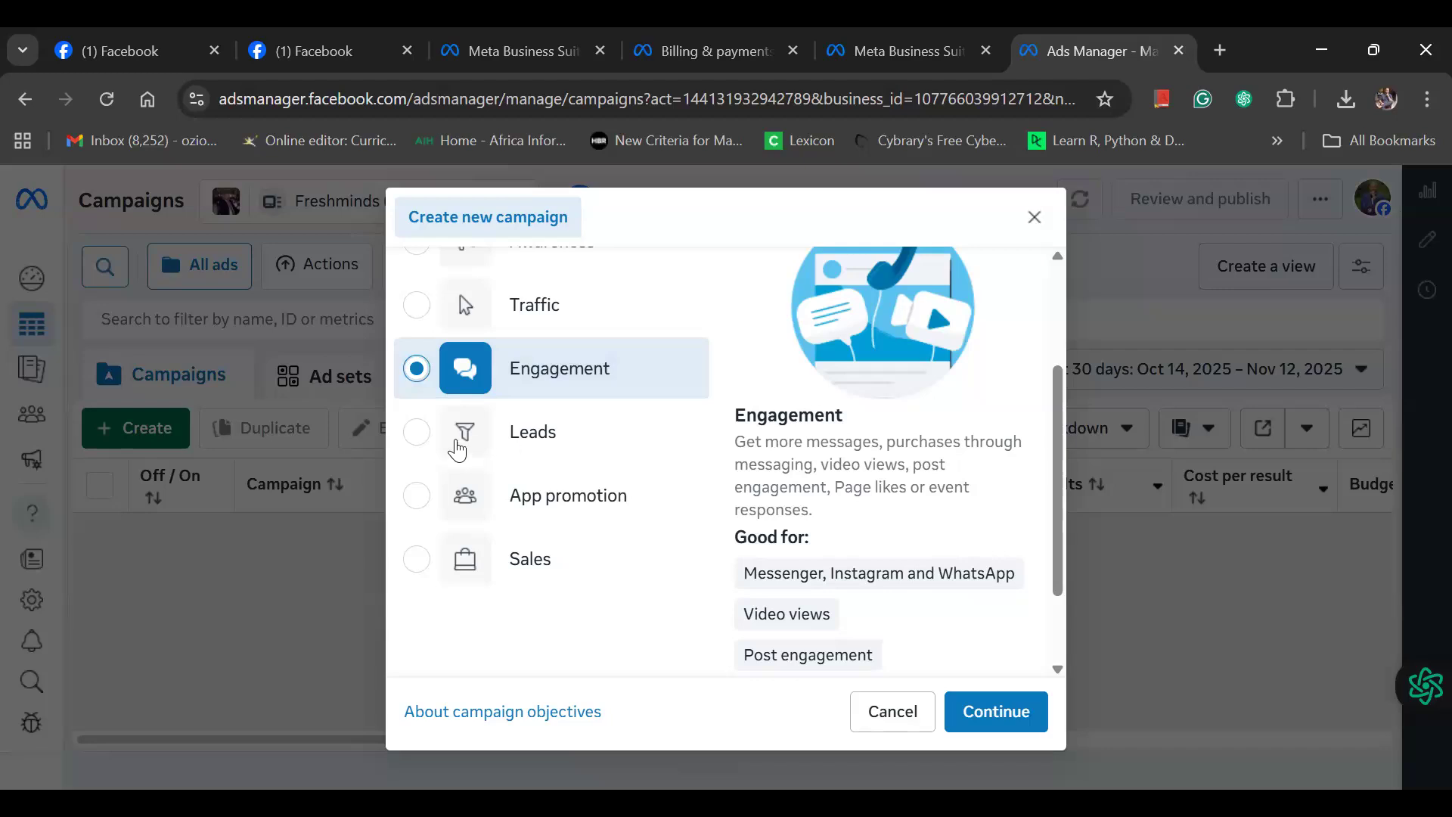
left_click(416, 443)
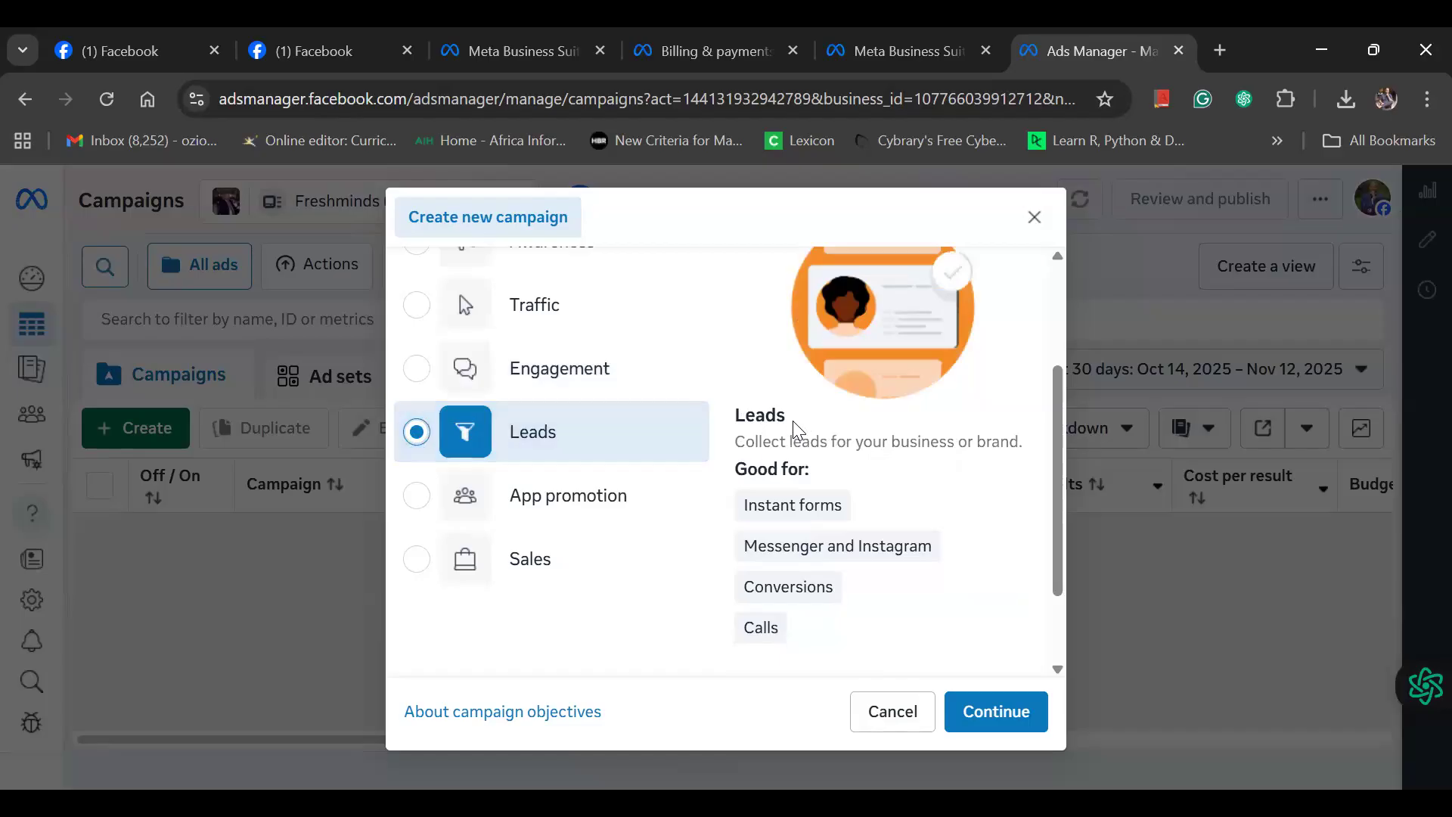
scroll(885, 434, "down", 2)
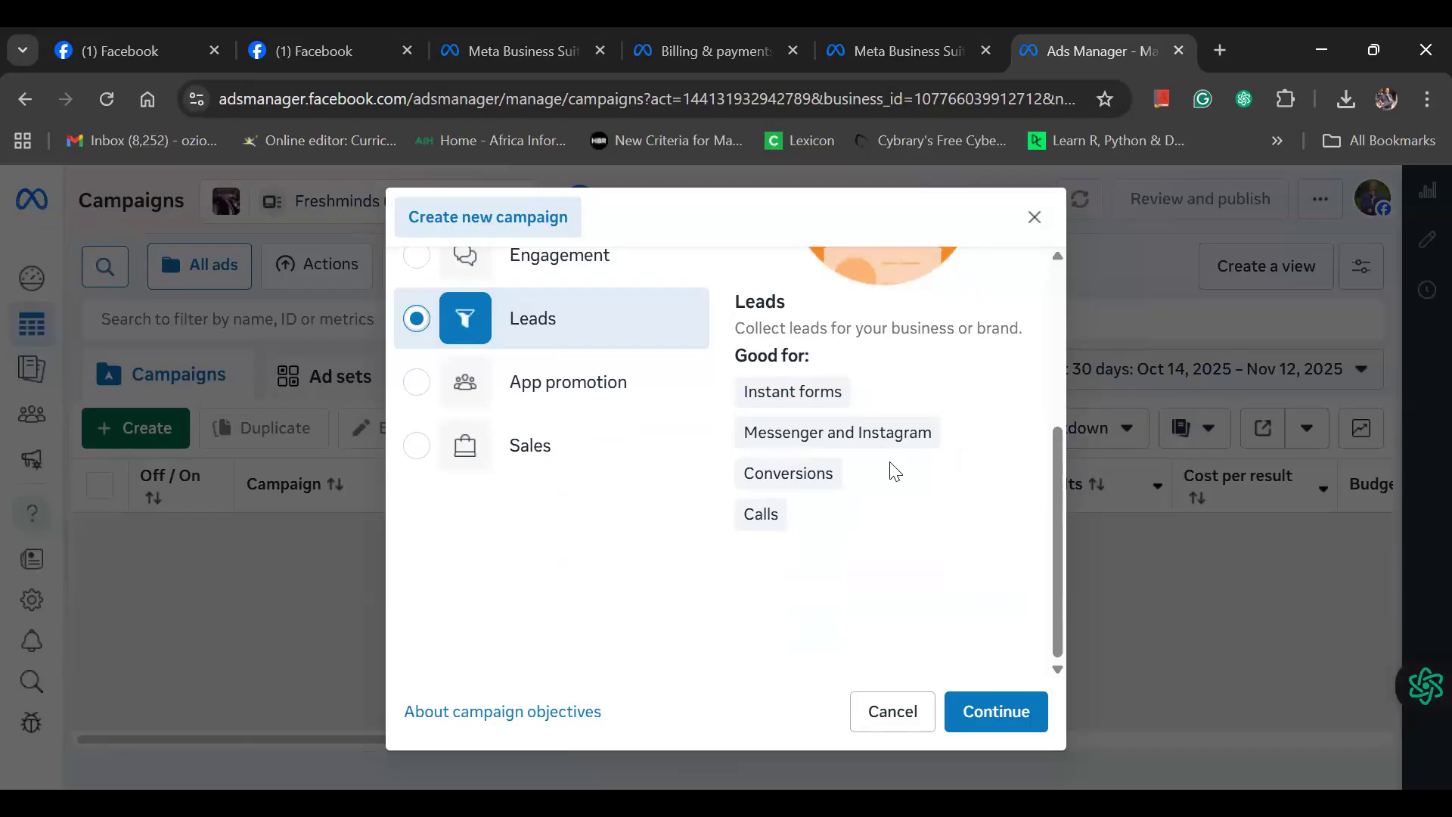
left_click(593, 400)
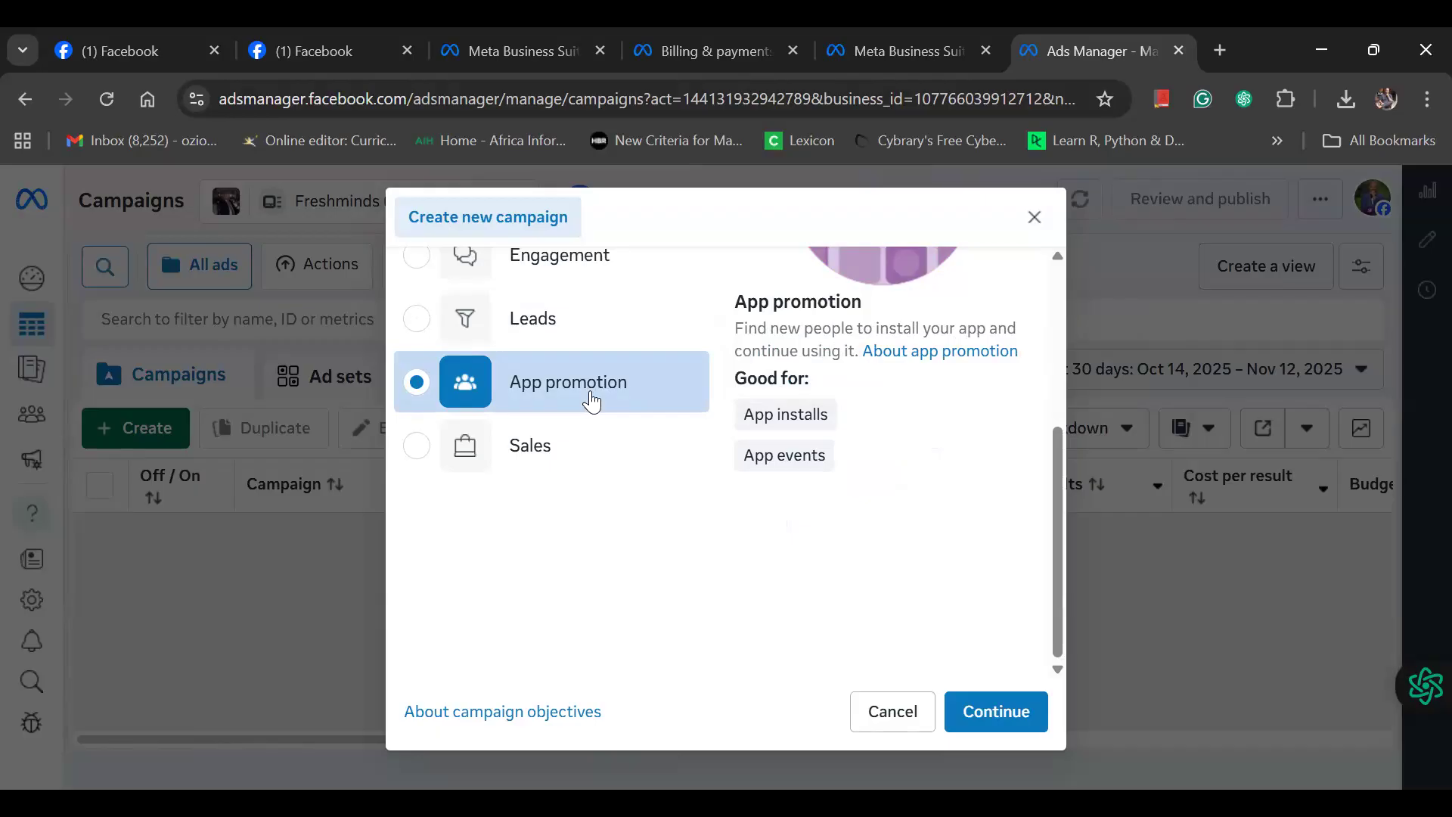
left_click(578, 448)
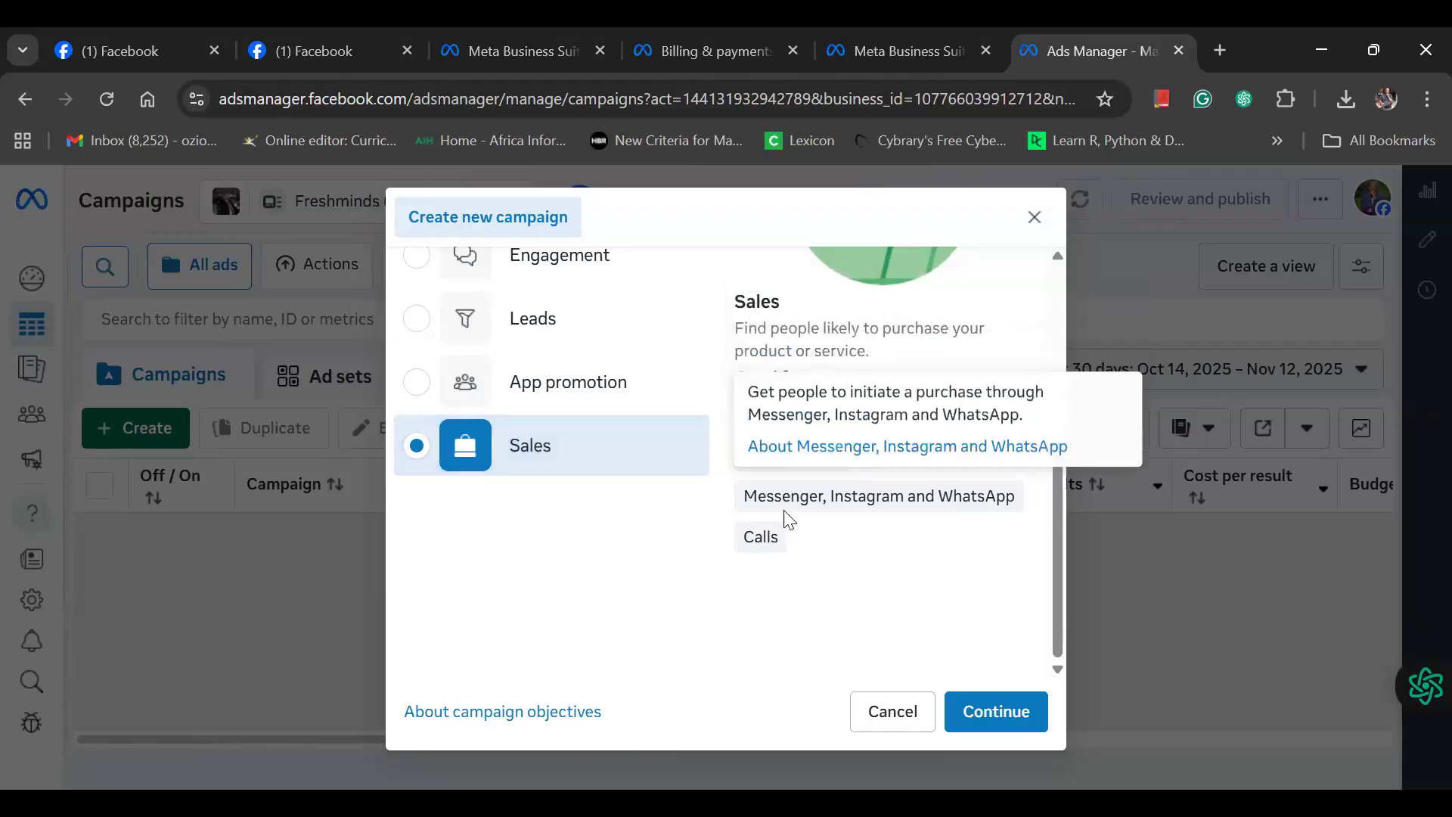
Step: Switch the campaign objective back to Awareness
scroll(660, 437, "up", 2)
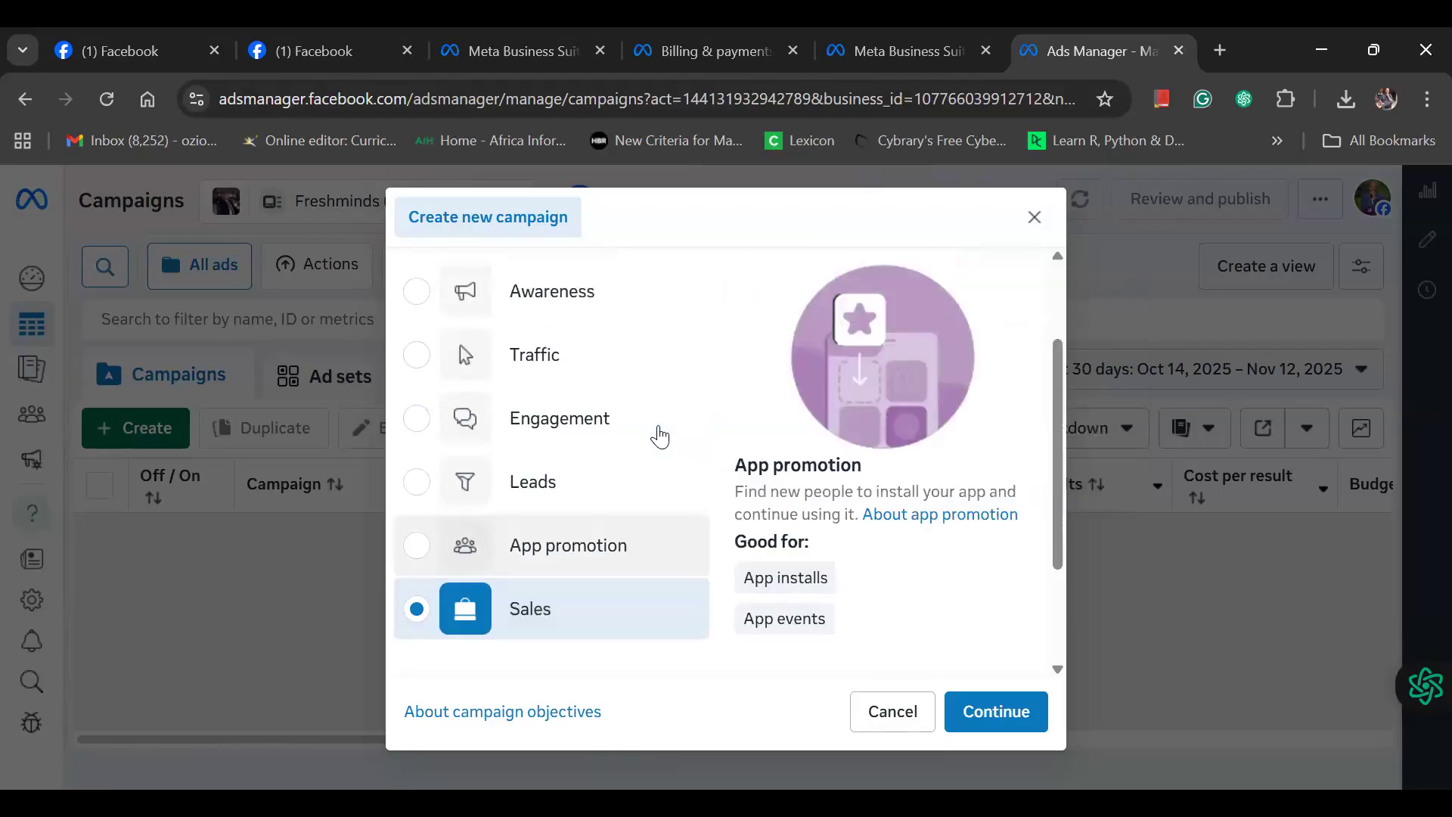
scroll(658, 431, "up", 3)
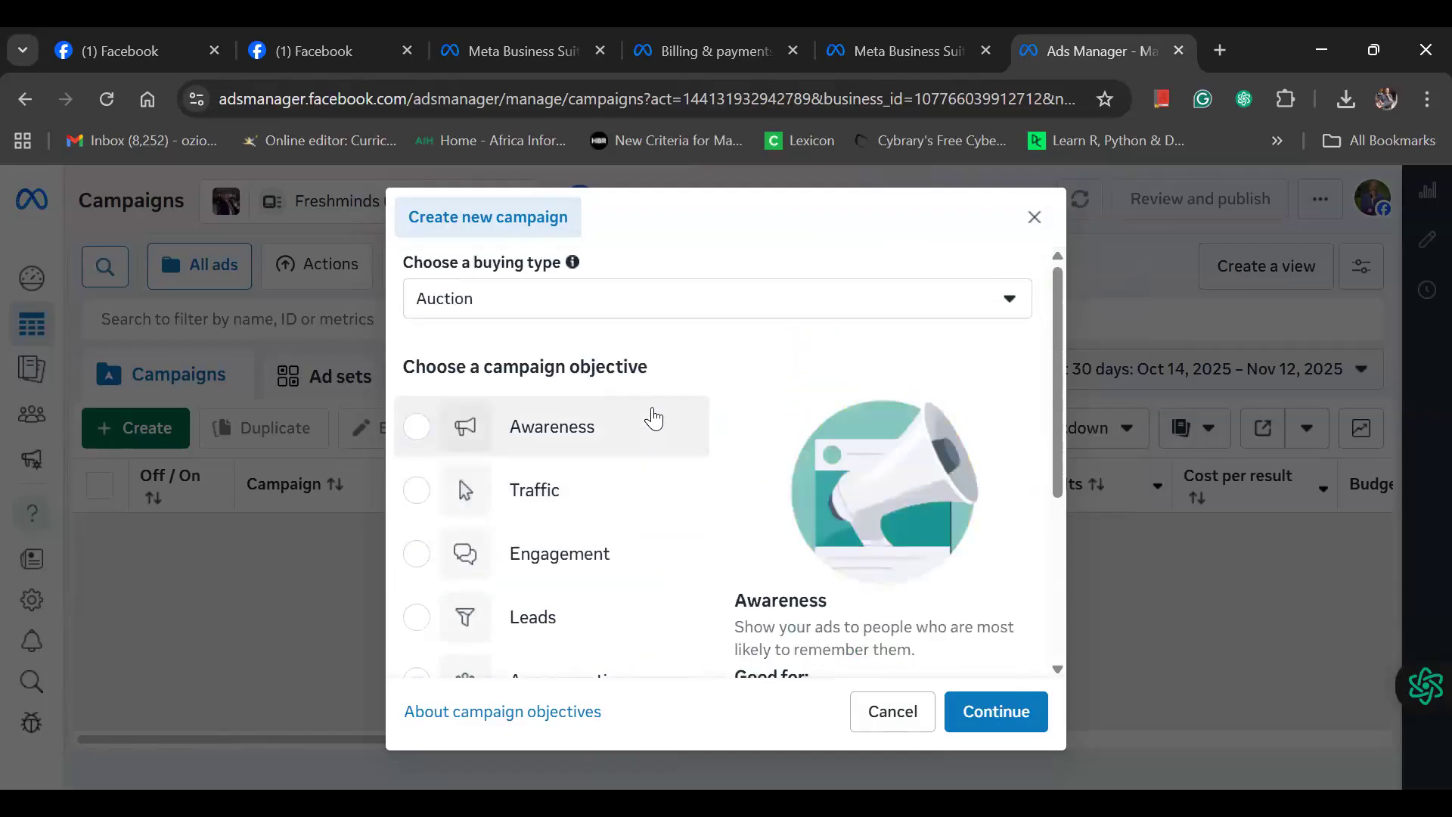
scroll(654, 418, "down", 2)
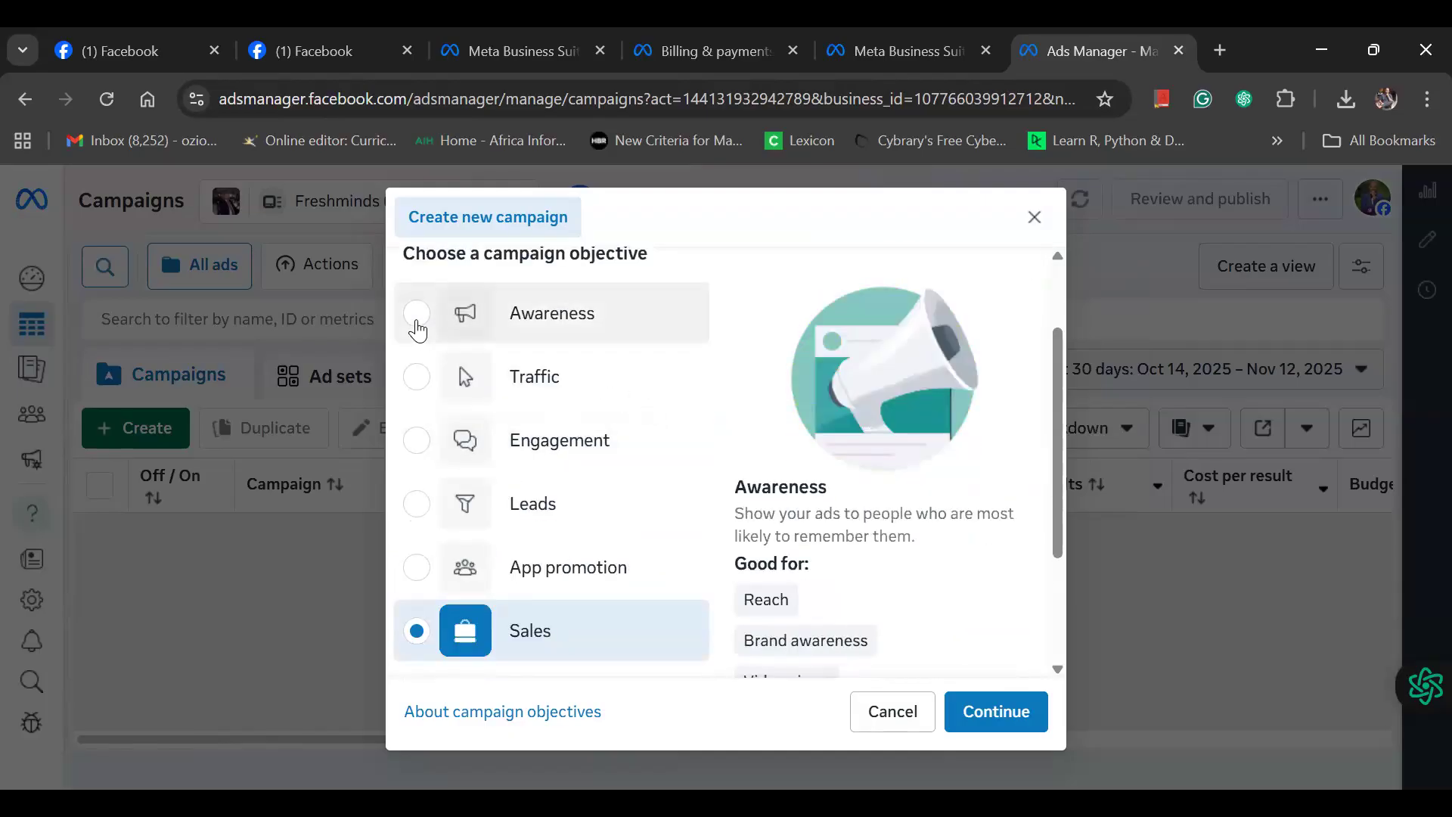
left_click(416, 321)
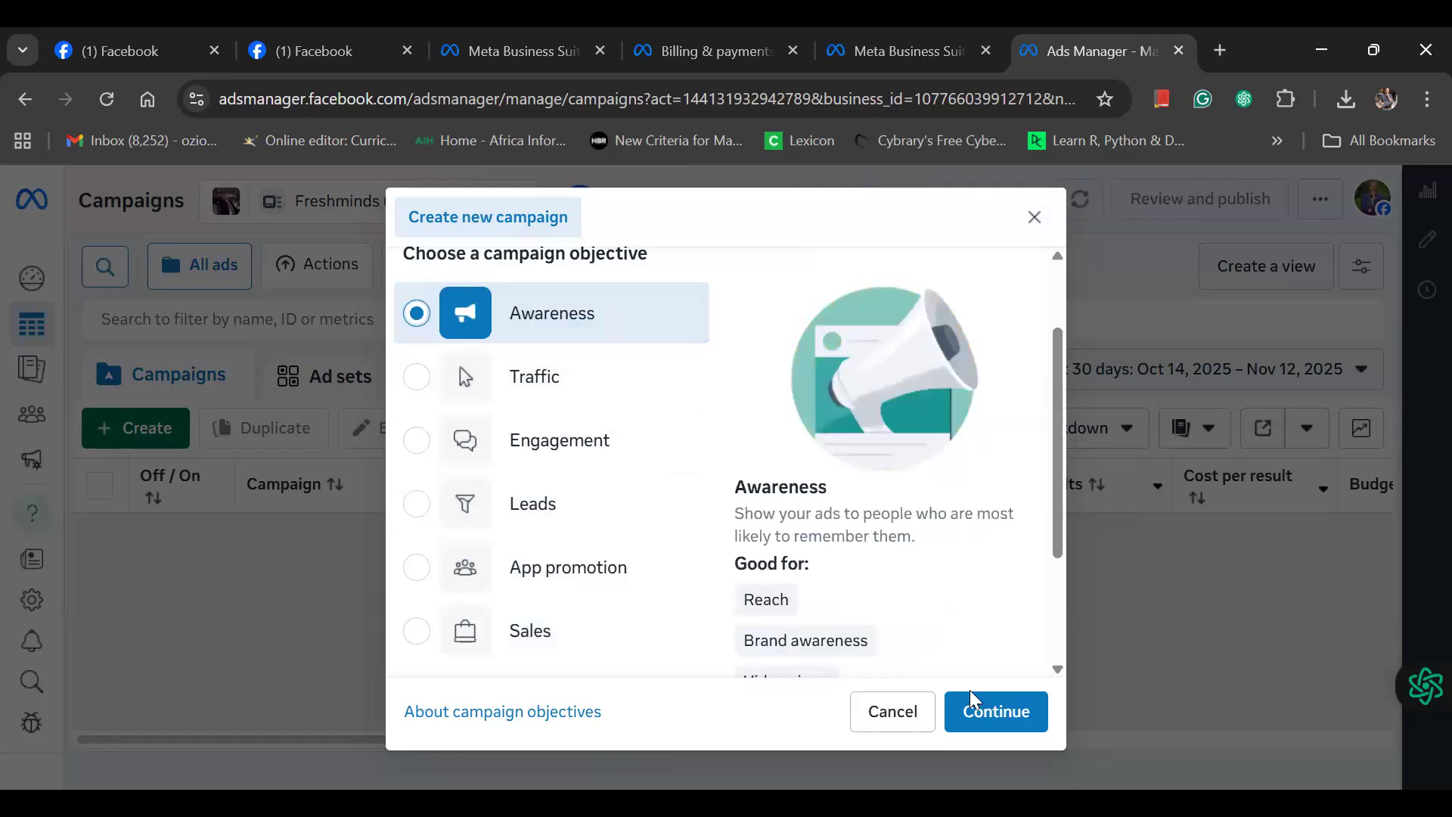
Step: Continue with the Awareness objective and rename the campaign to 'Skill Up Kampala January 2026'
left_click(989, 708)
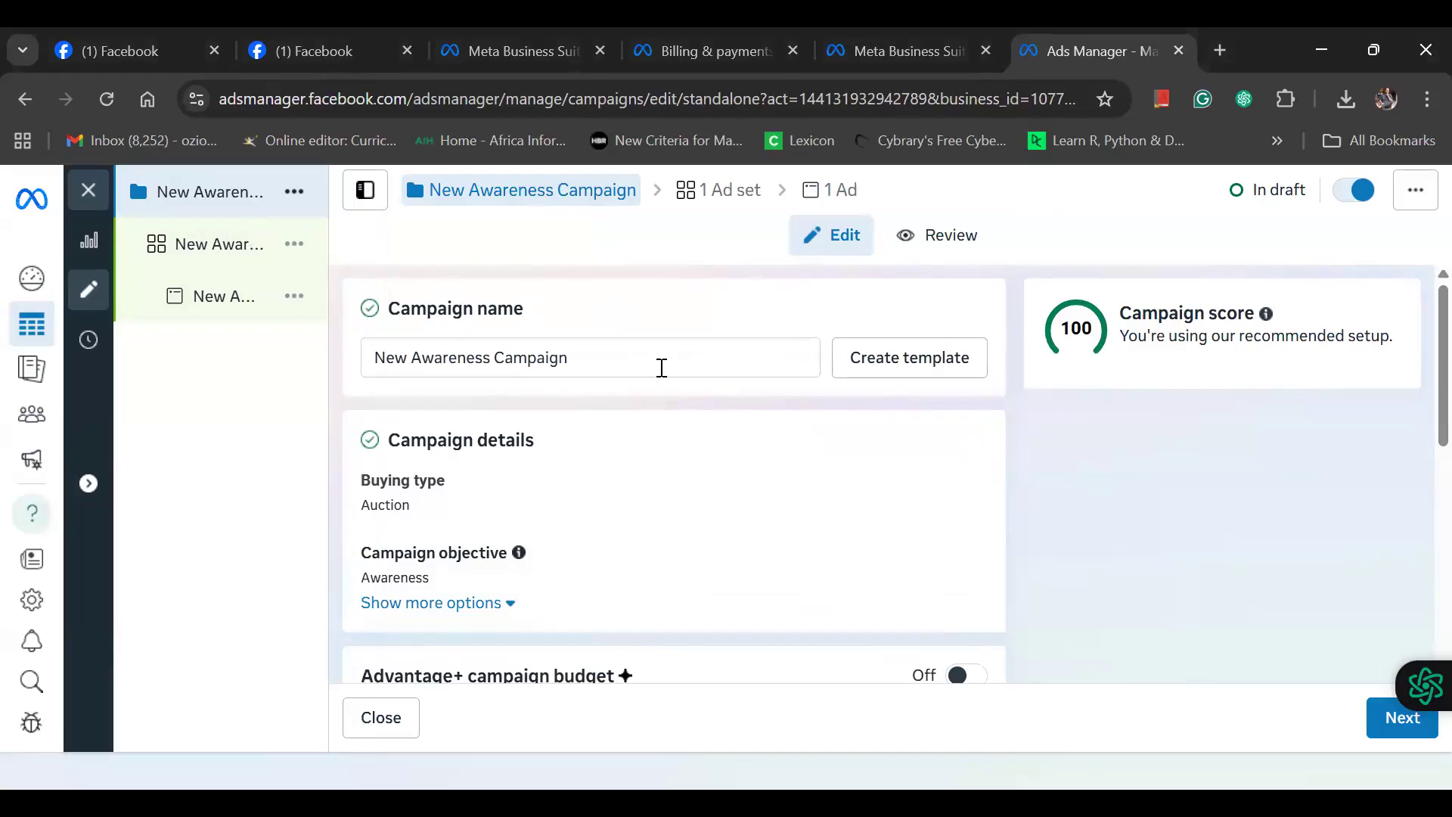
left_click_drag(592, 358, 373, 358)
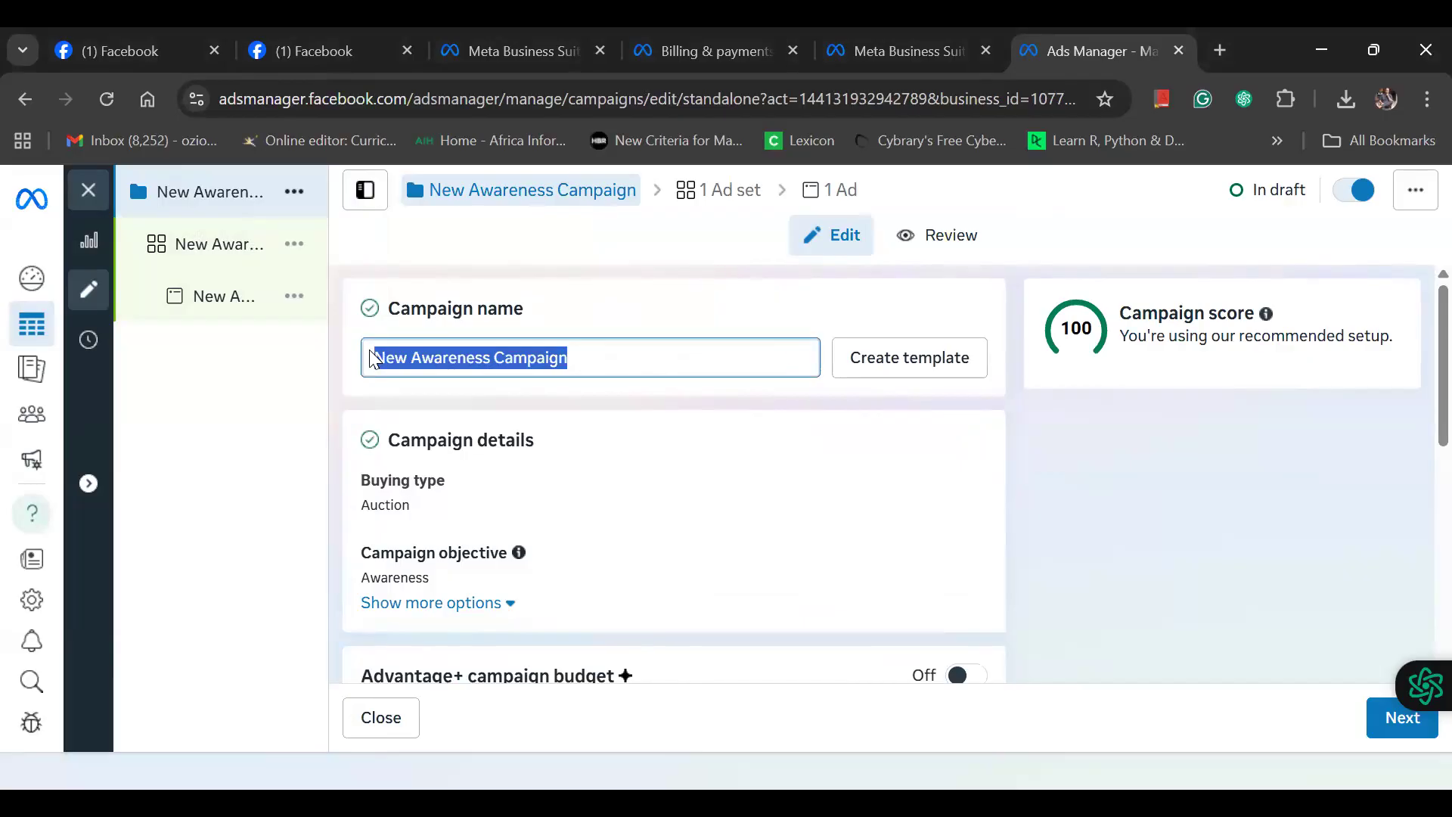
type("Skil")
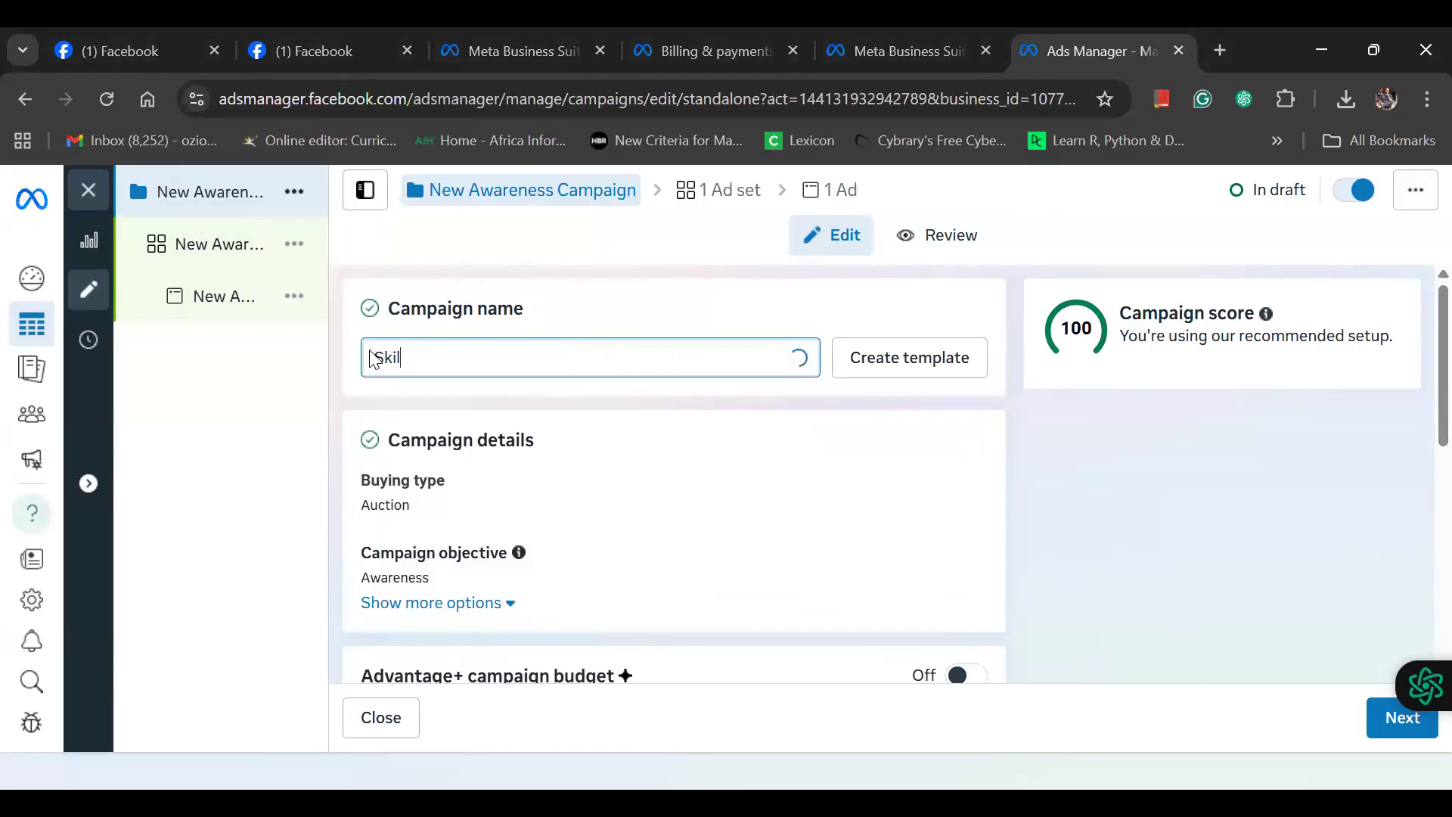
type("l Up Kampala J")
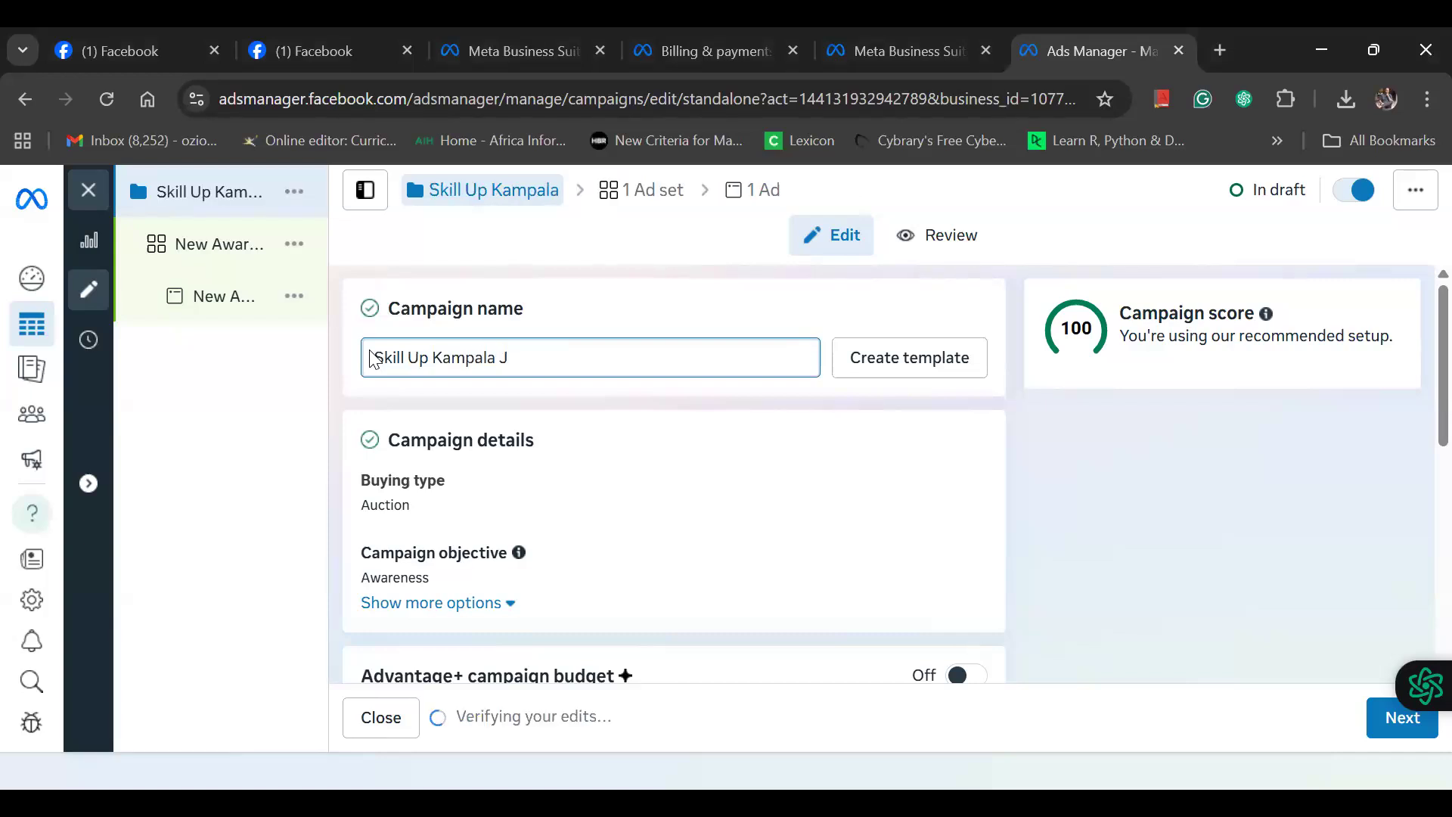
type("anuar")
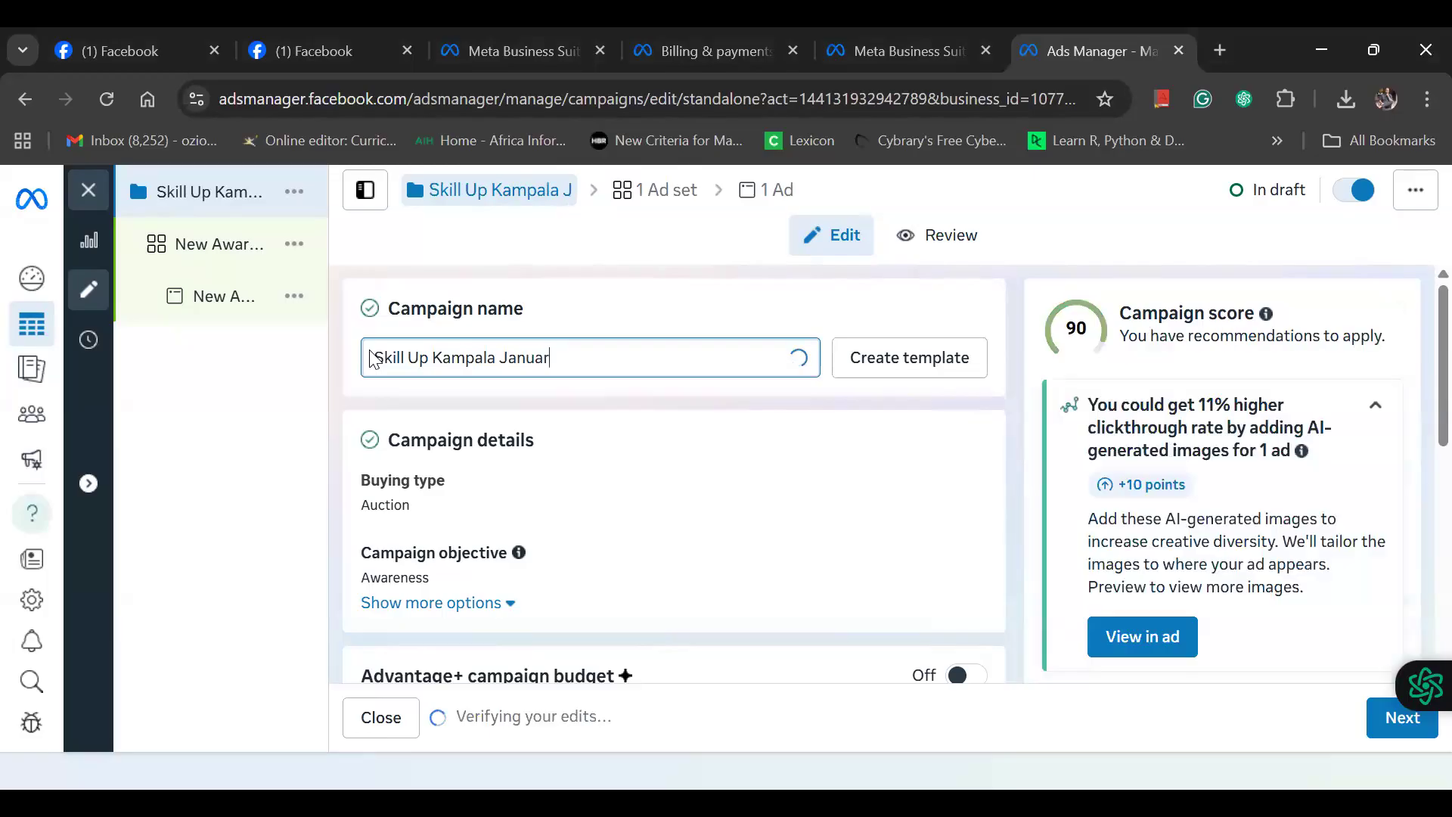
type("y 2026")
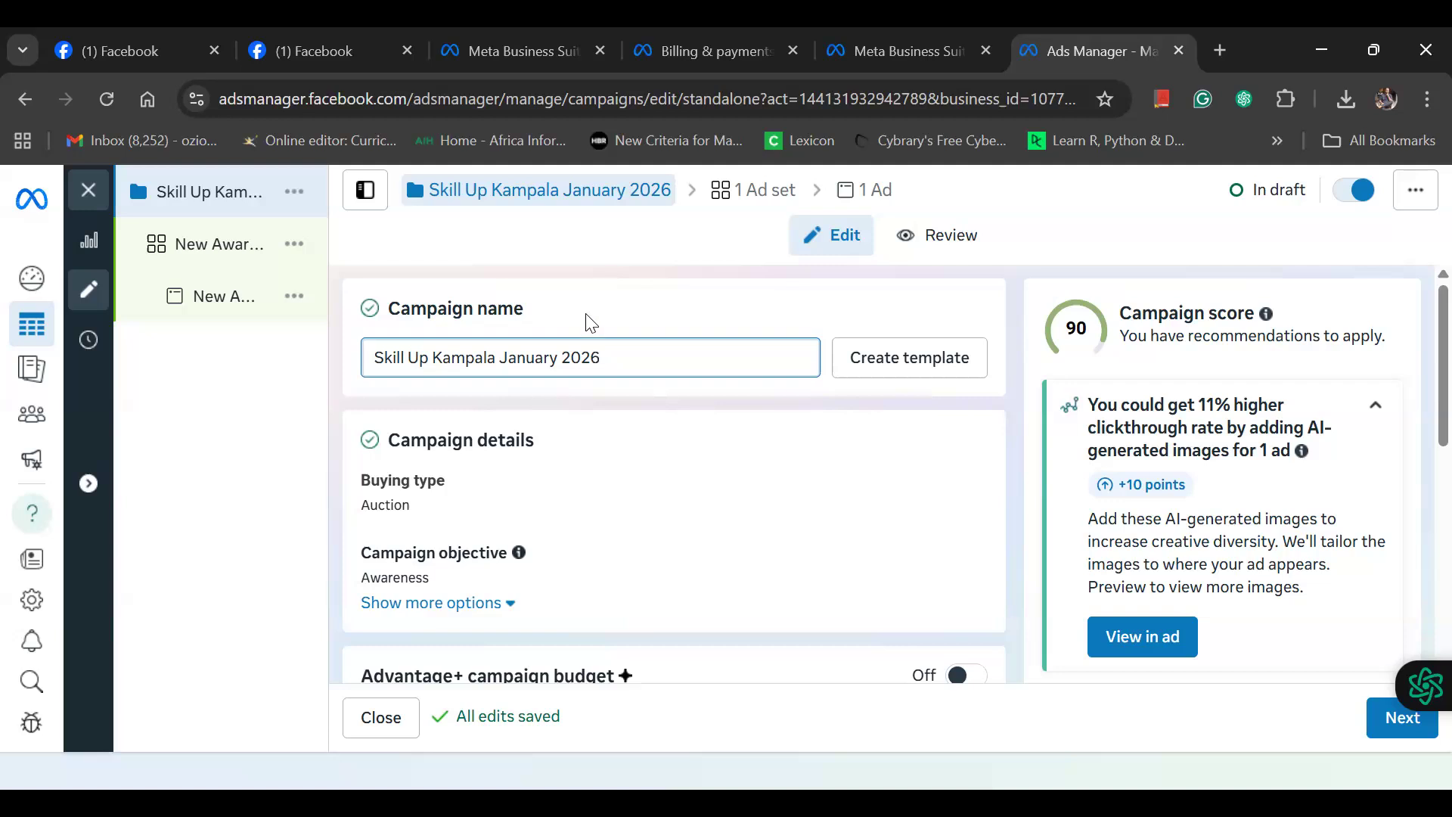
Step: Keep the campaign's buying type set to Auction
scroll(605, 387, "down", 2)
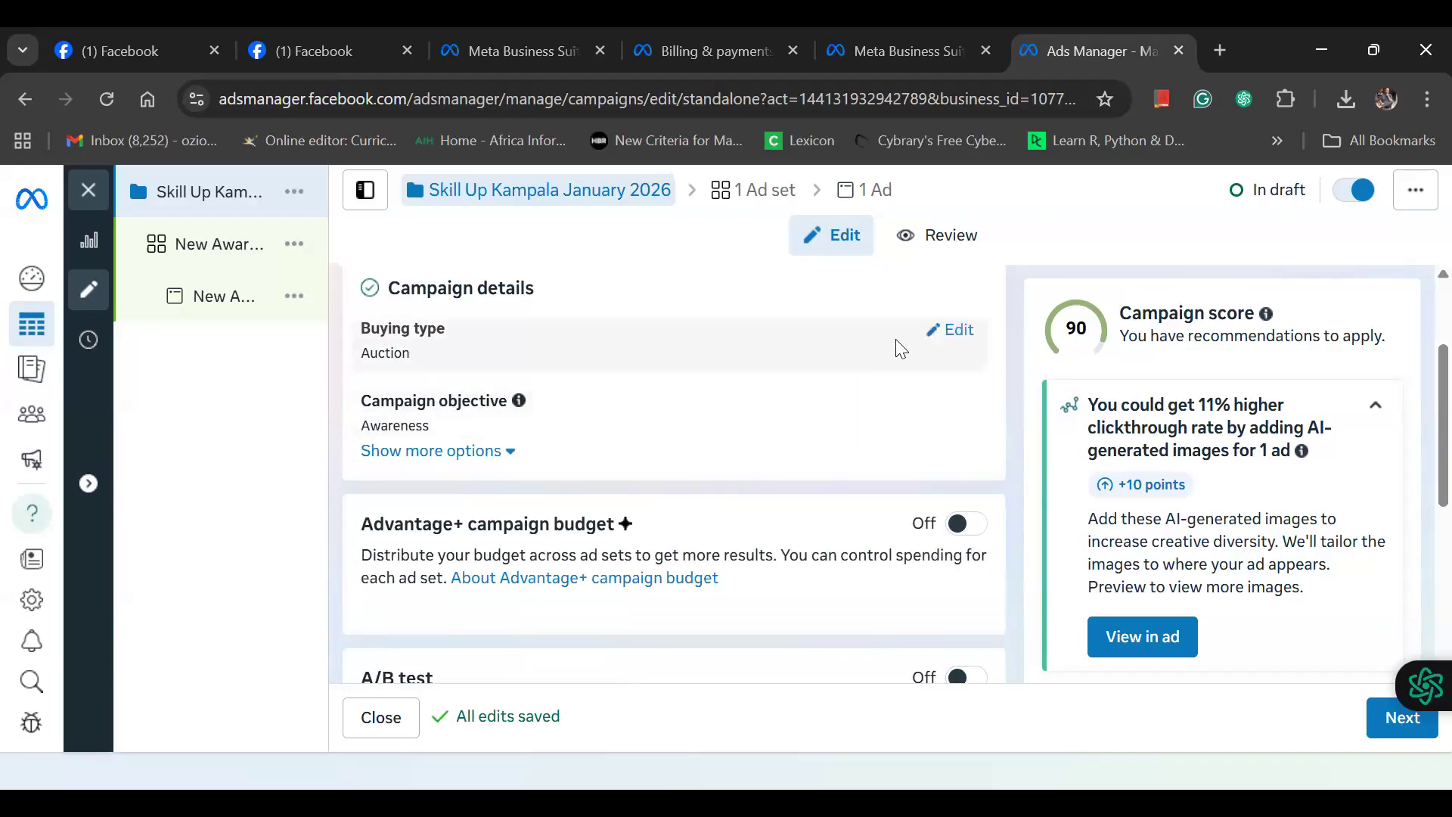
left_click(957, 332)
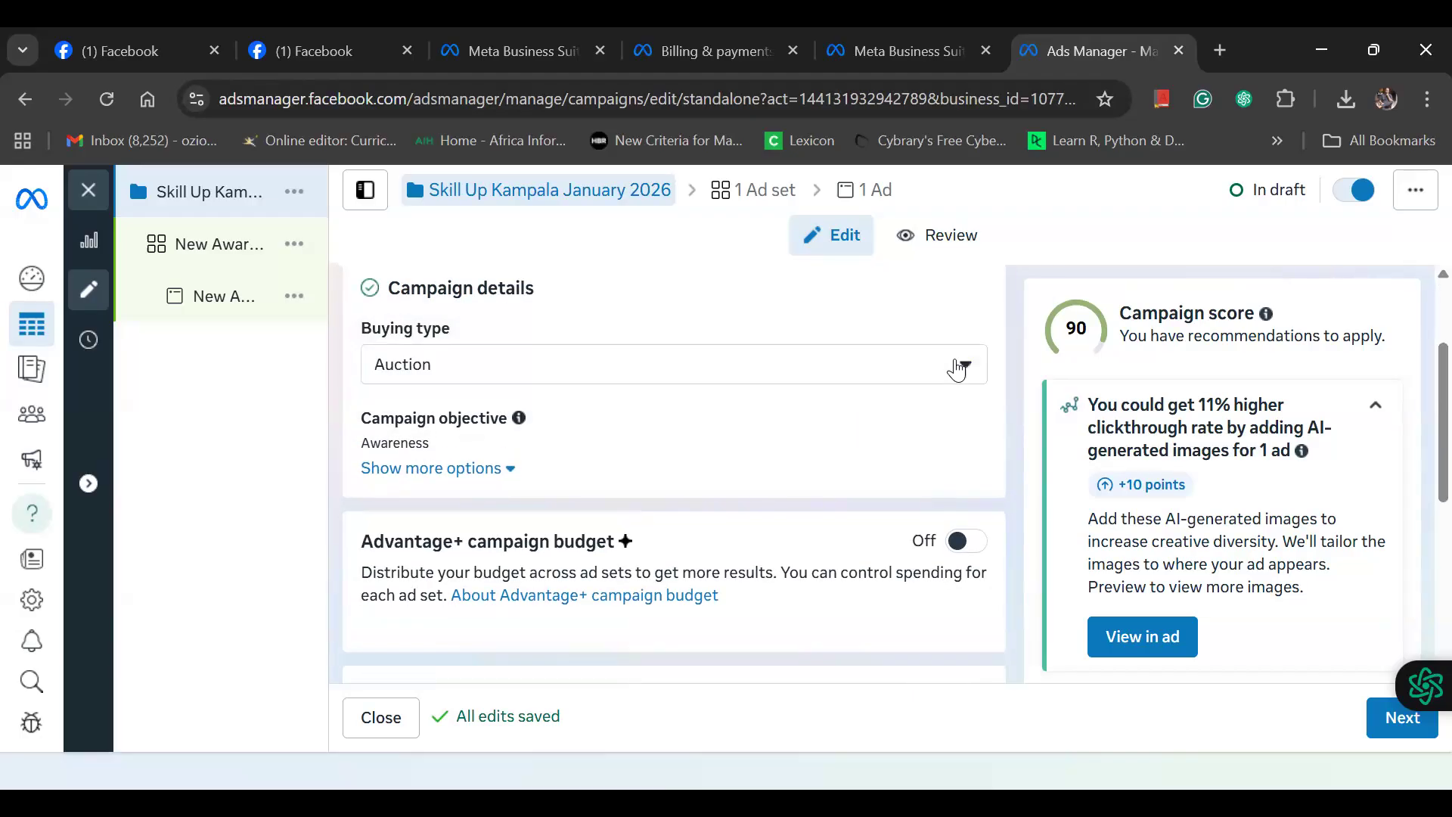
left_click(960, 370)
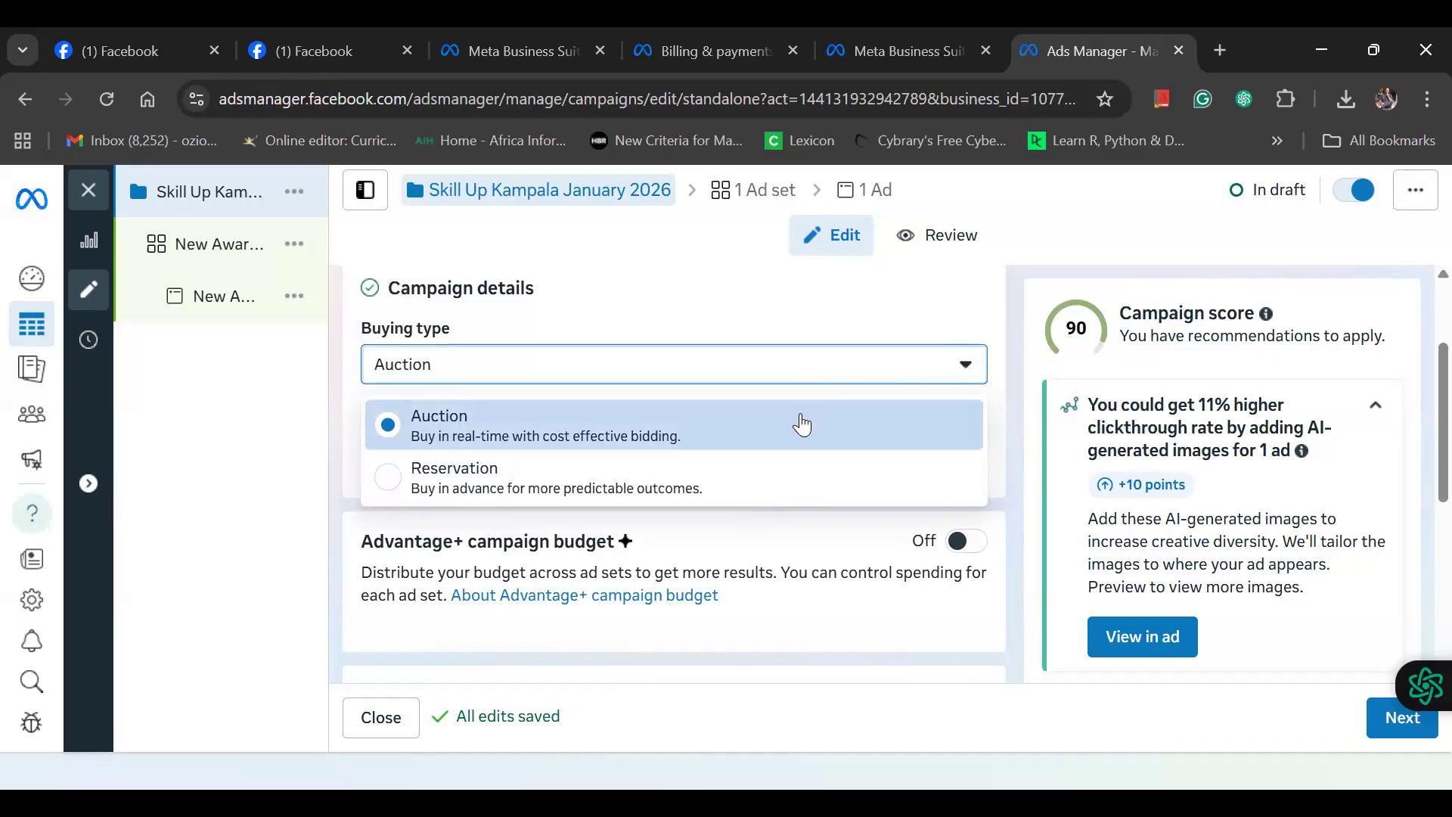
left_click(850, 310)
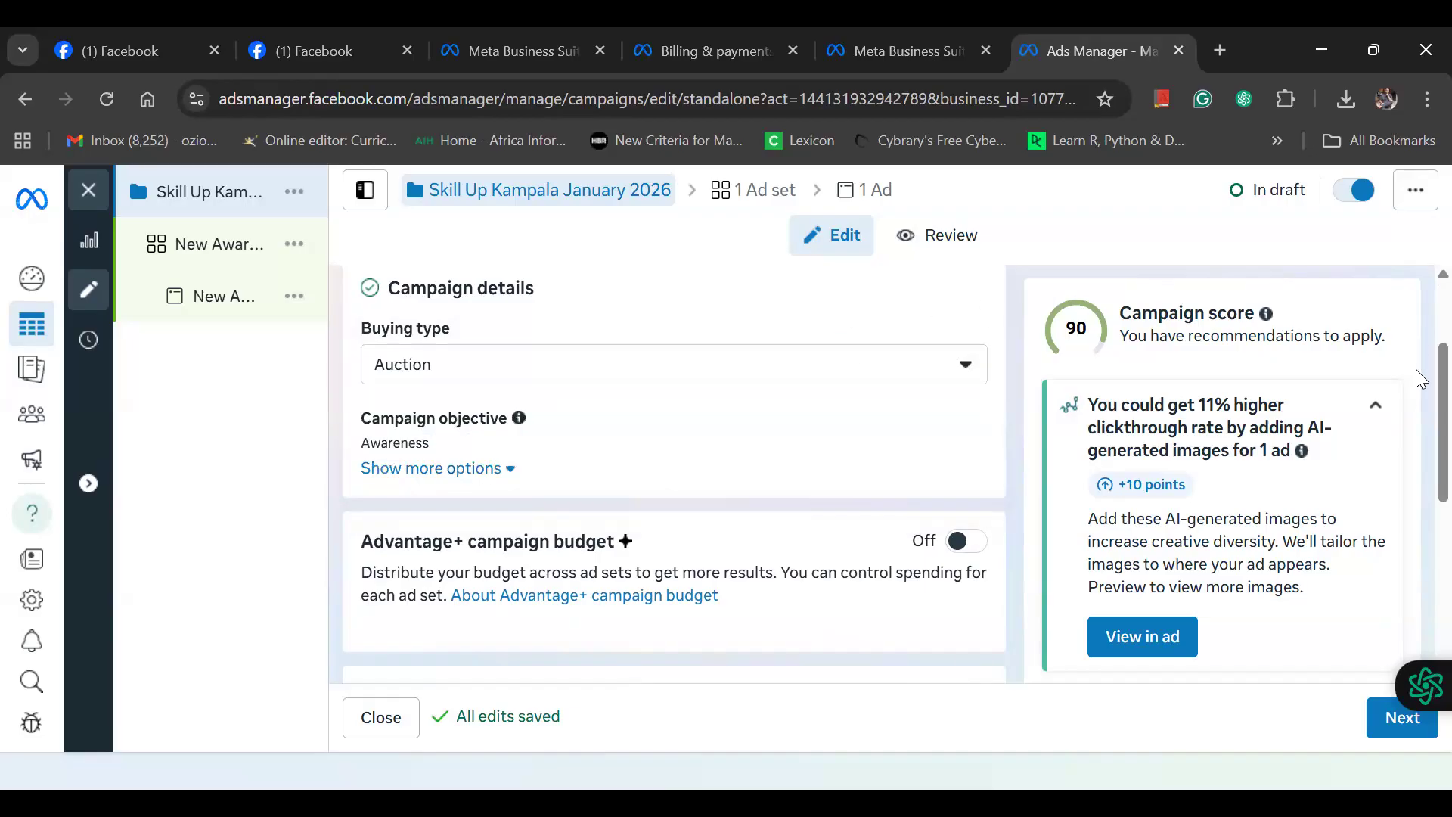
Step: Turn on a campaign spending limit under More options, ready for an amount
scroll(1418, 390, "down", 1)
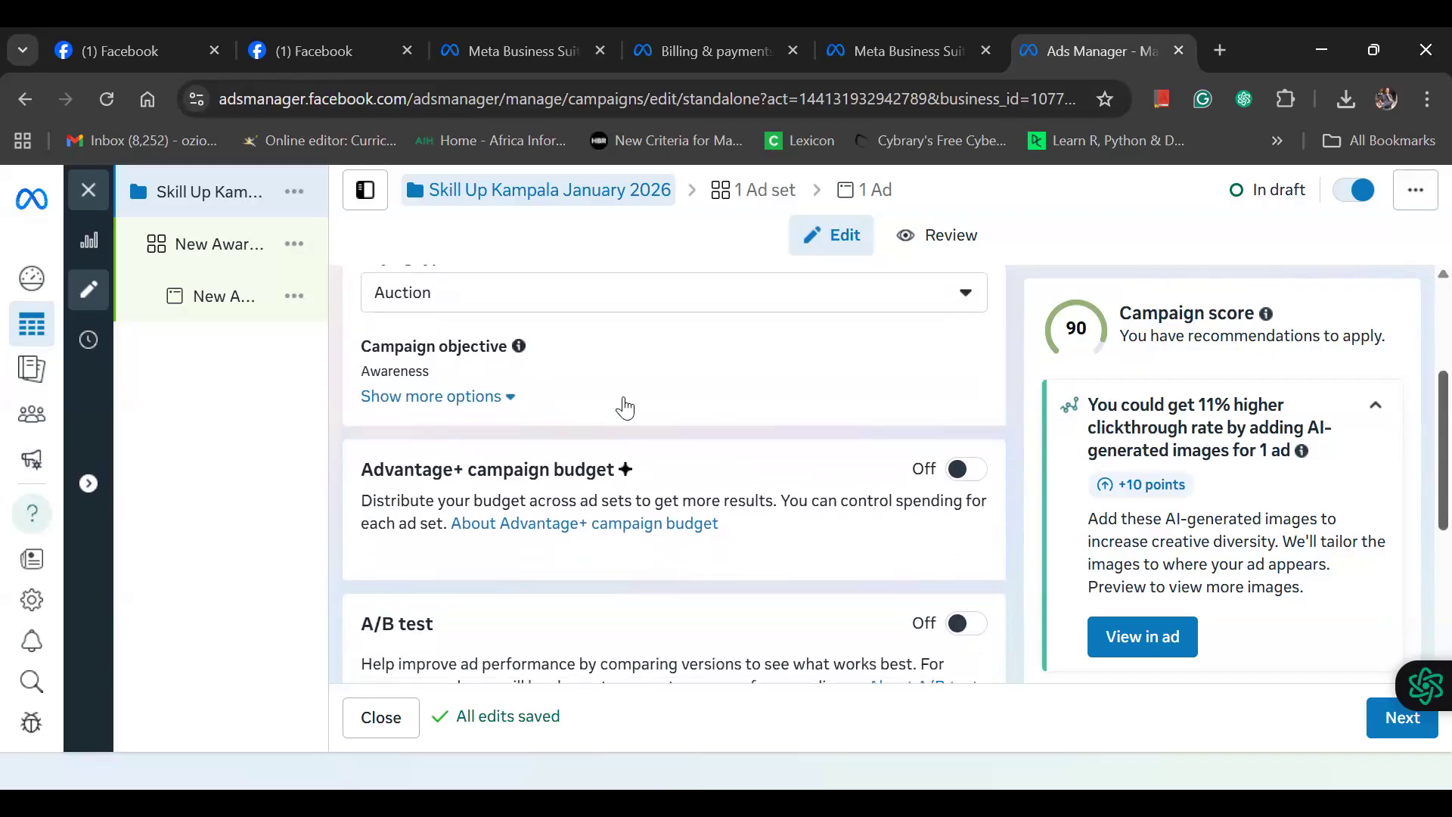
left_click(513, 402)
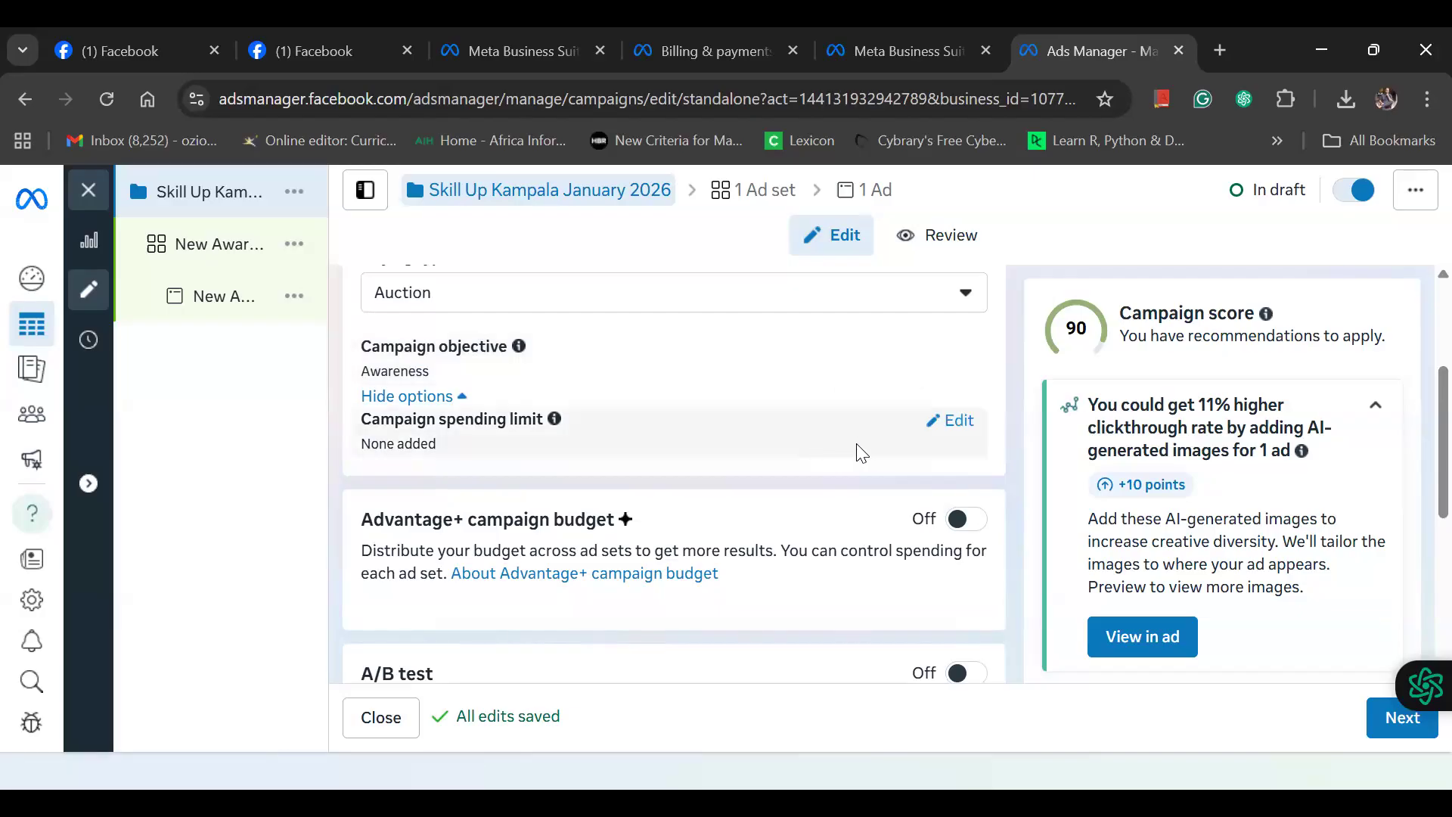
left_click(957, 424)
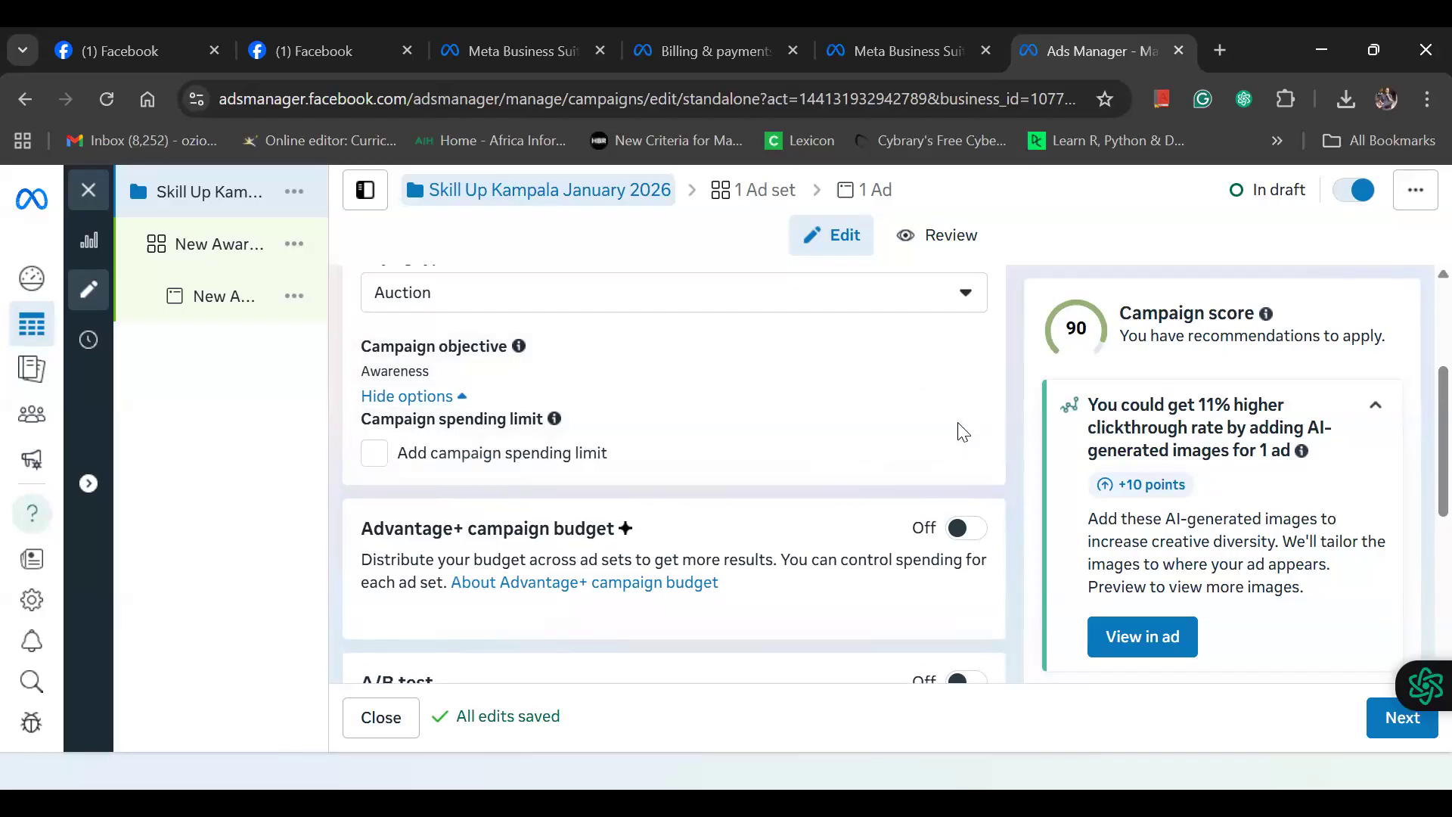
left_click(373, 453)
left_click(461, 501)
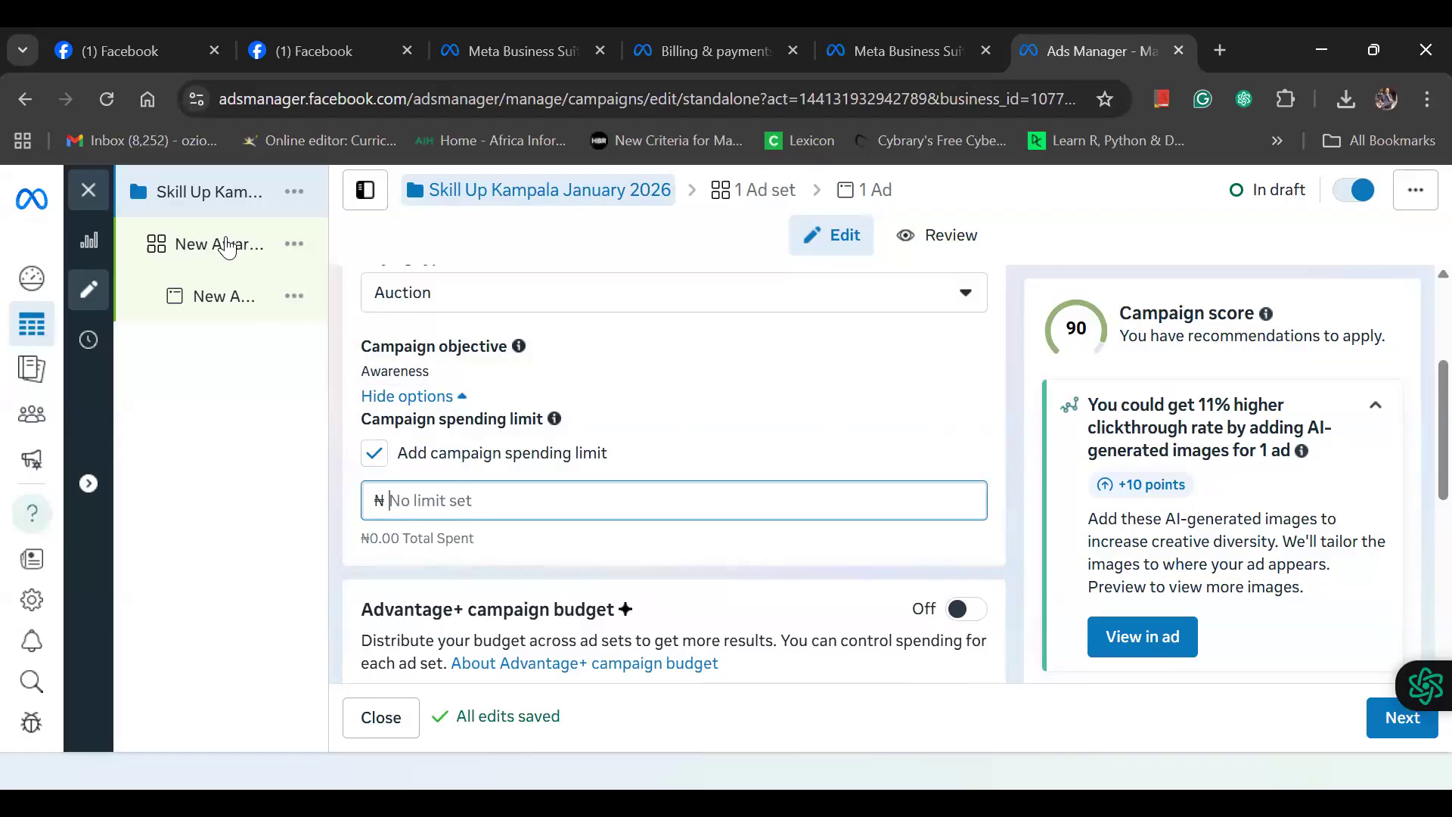
Step: Duplicate New Awareness Ad Set once into the existing Skill Up Kampala January 2026 campaign
left_click(227, 246)
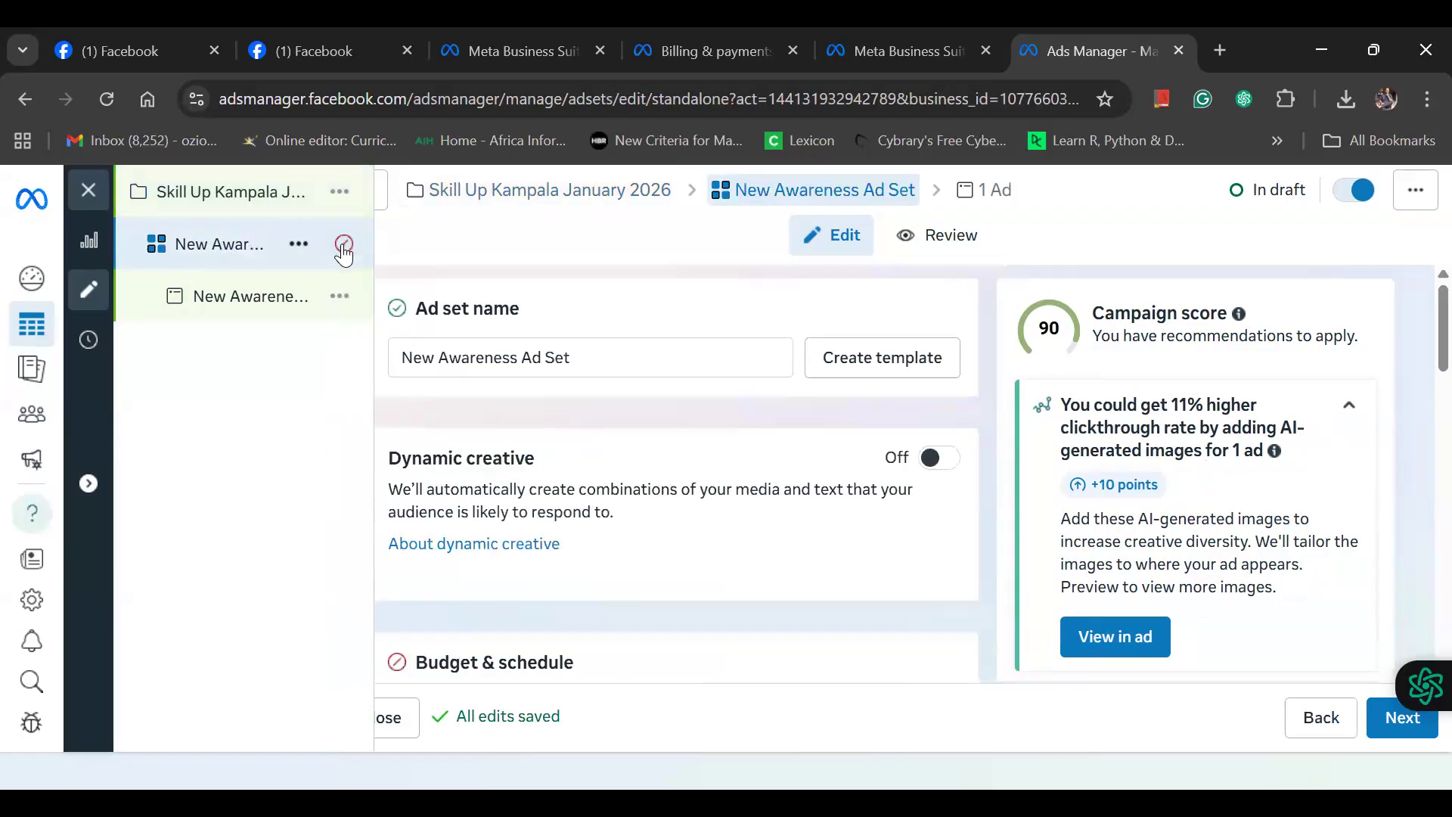
left_click(299, 247)
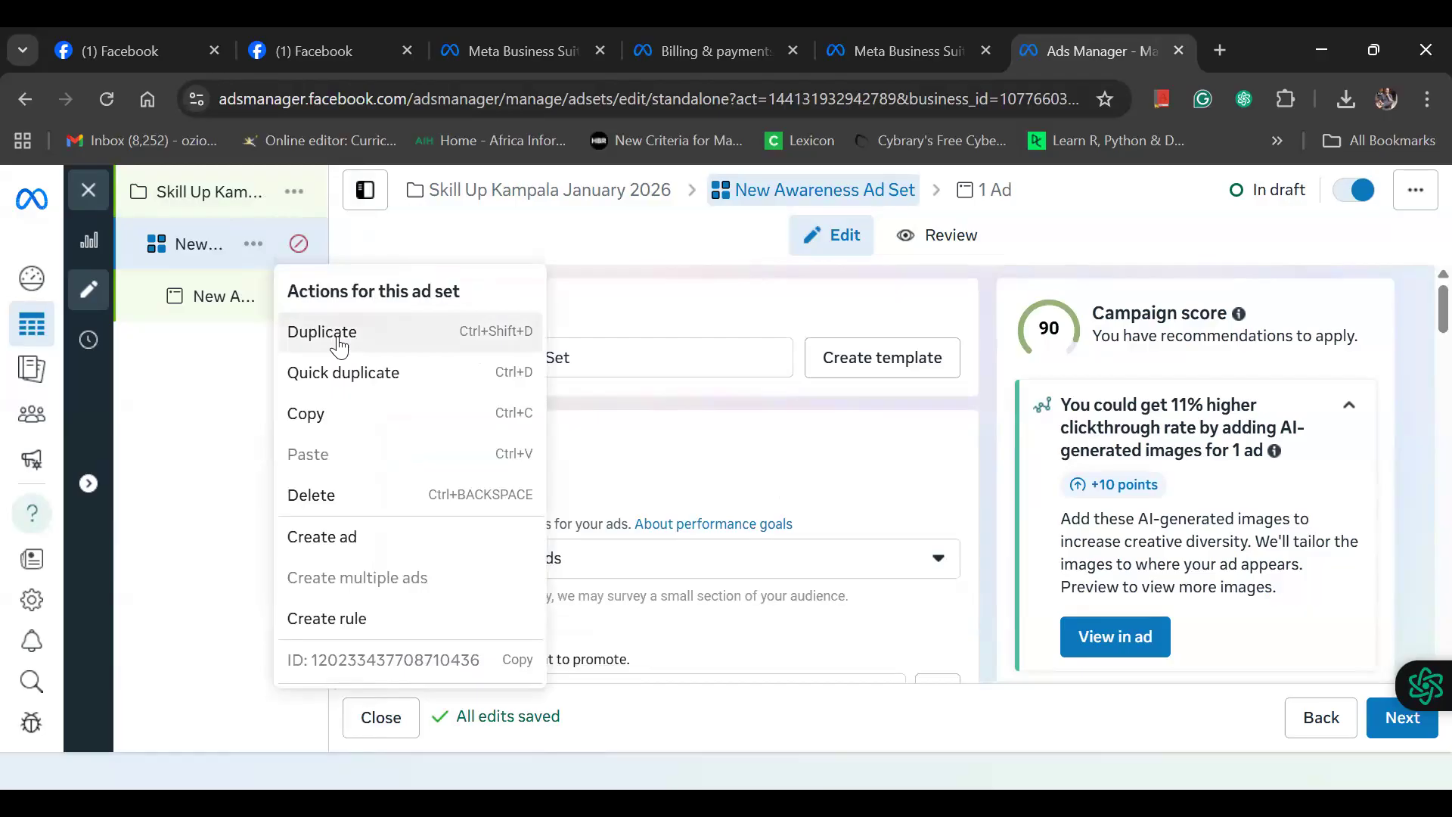
left_click(338, 341)
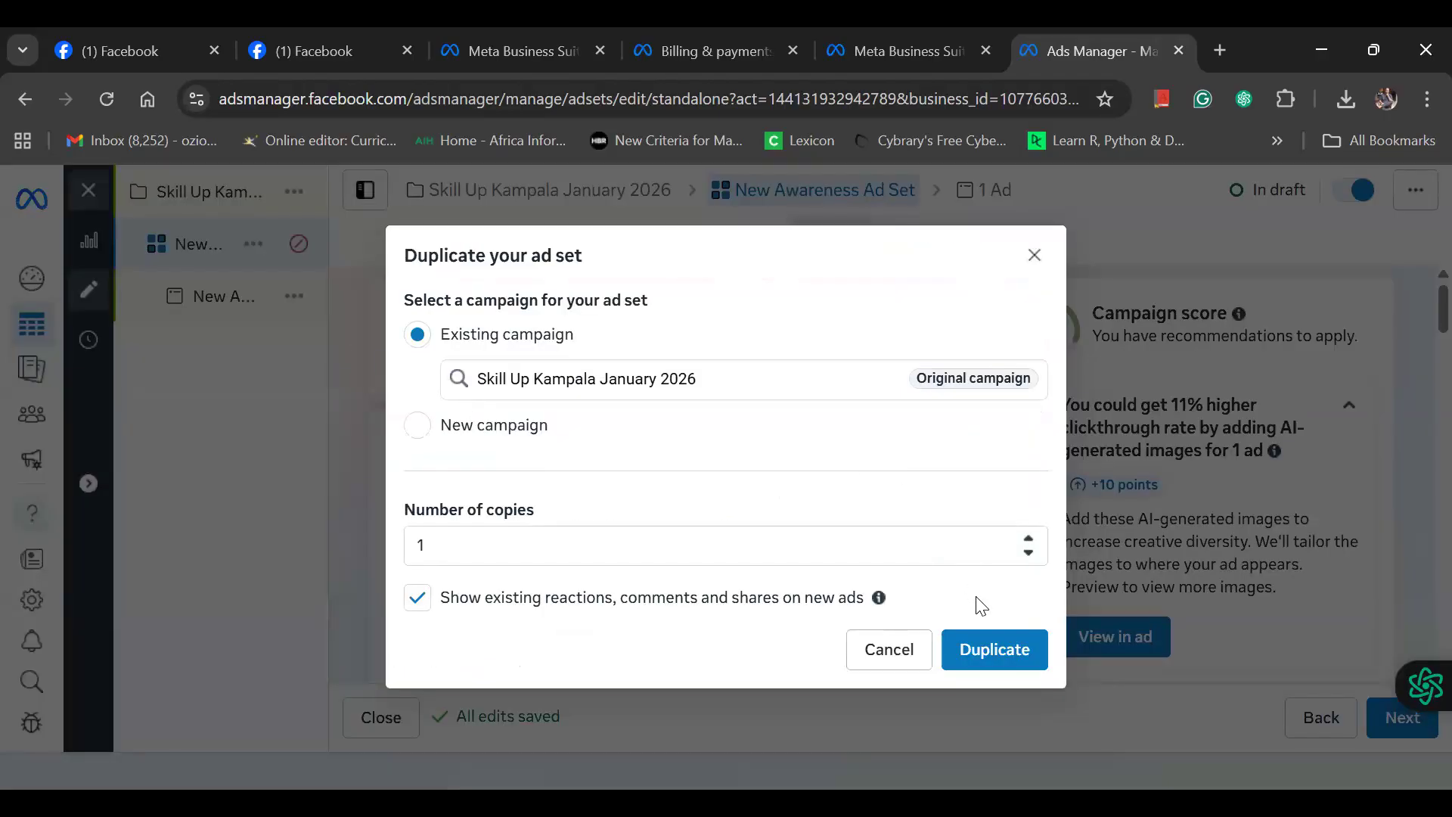
left_click(981, 639)
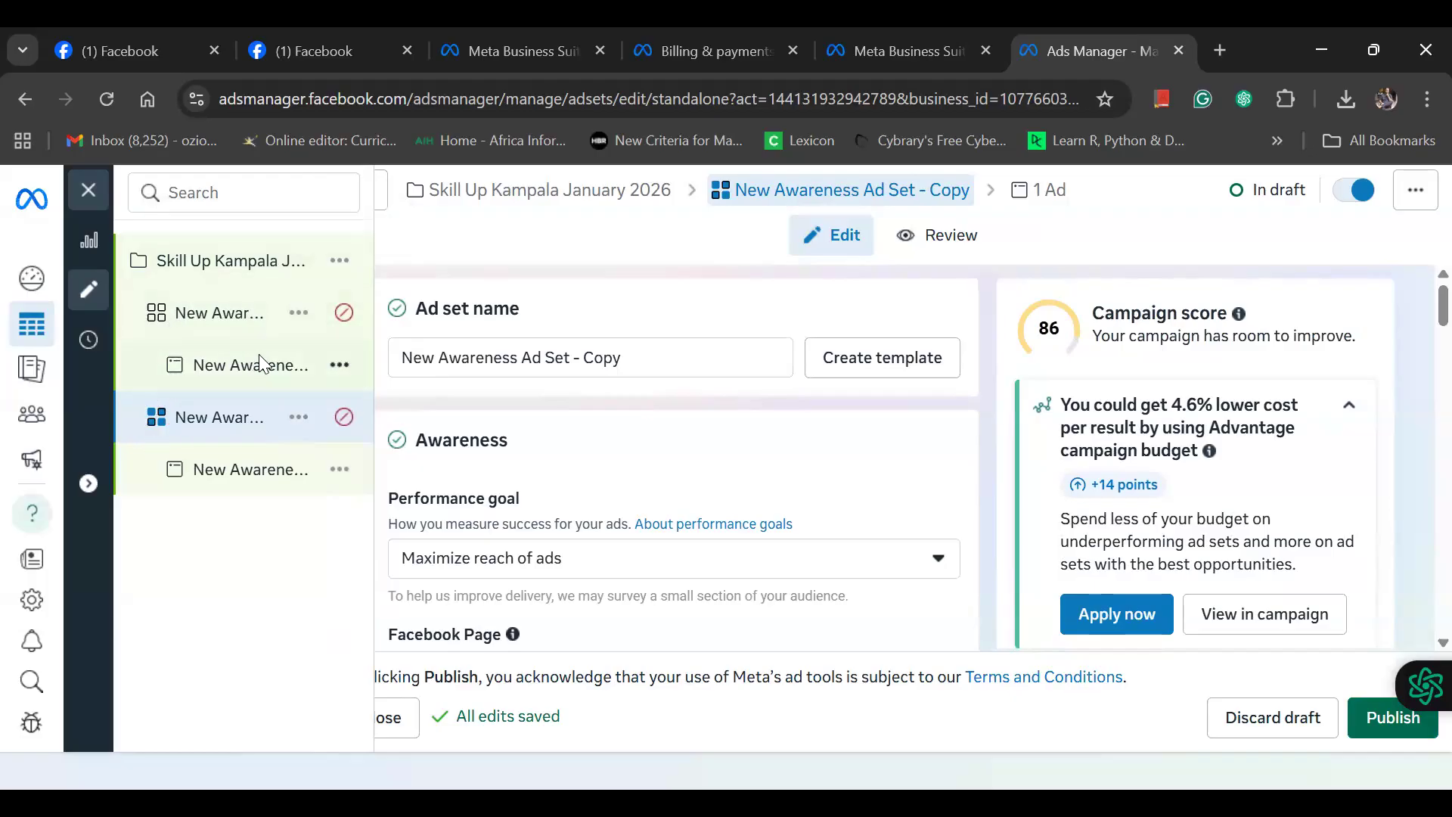
Step: Quick-duplicate the ad to create New Awareness Ad - Copy in the same ad set
left_click(337, 367)
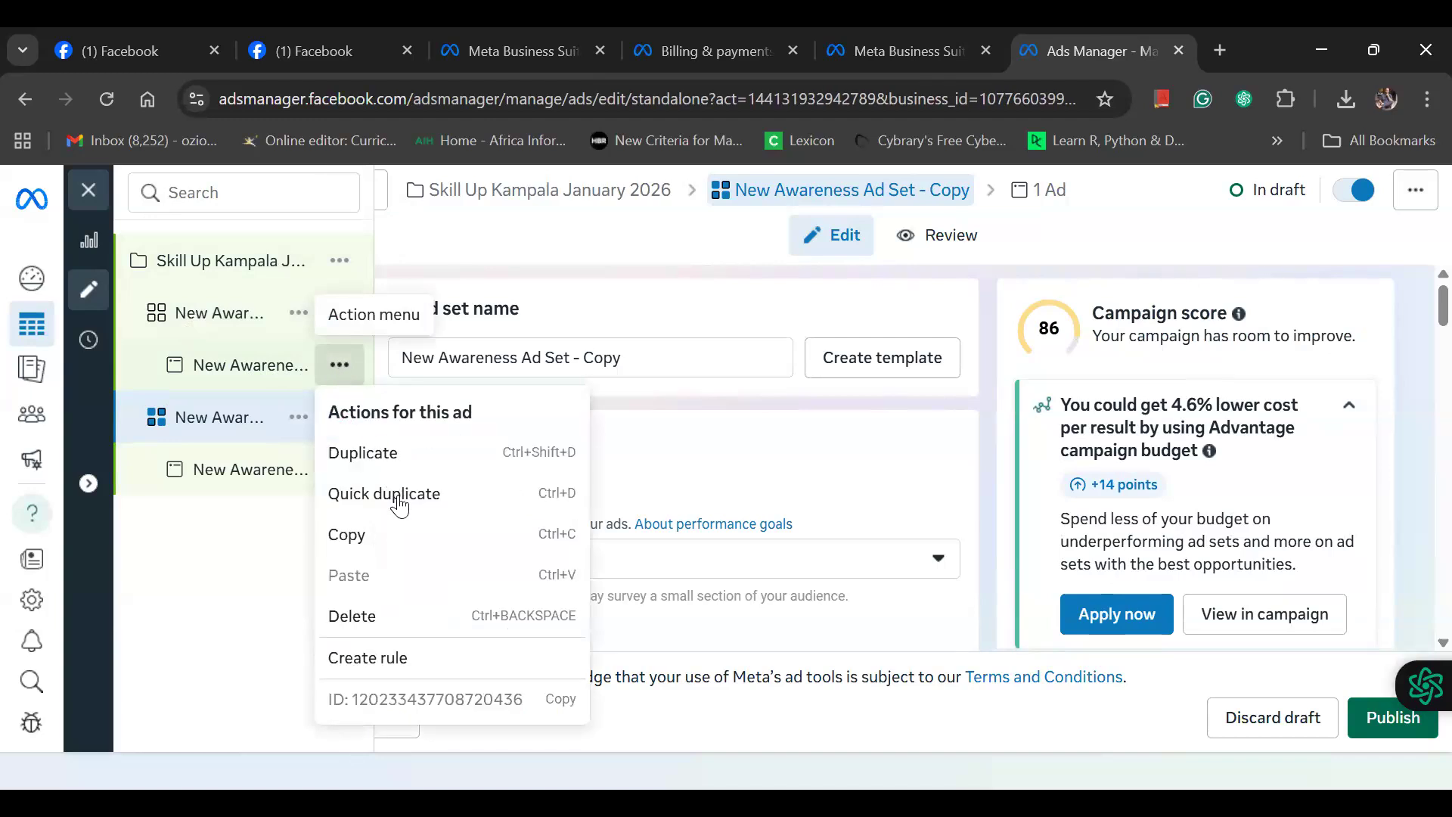
left_click(398, 497)
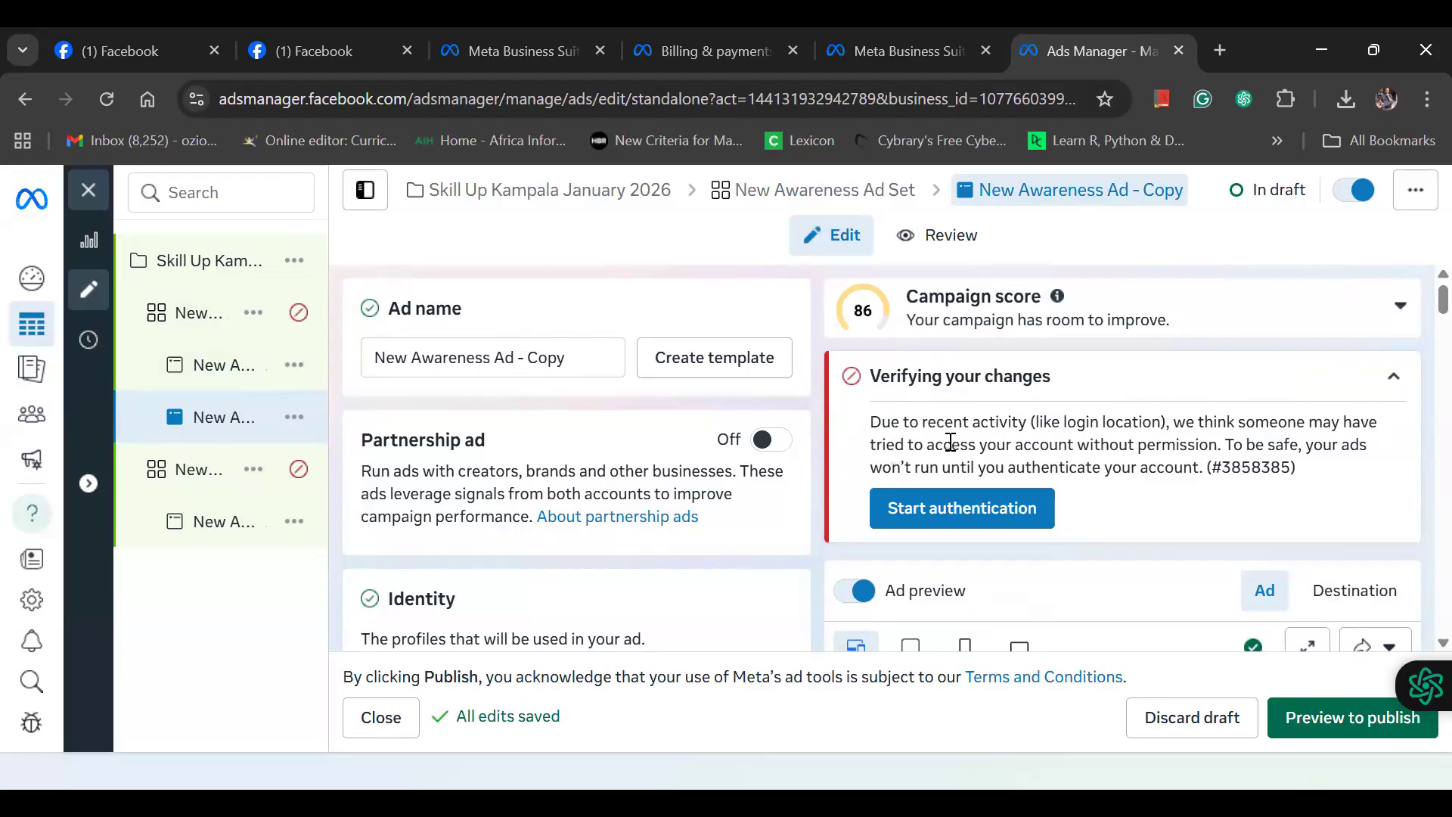
Step: Verify the ad account by requesting an emailed confirmation code, entering it and submitting
left_click(985, 520)
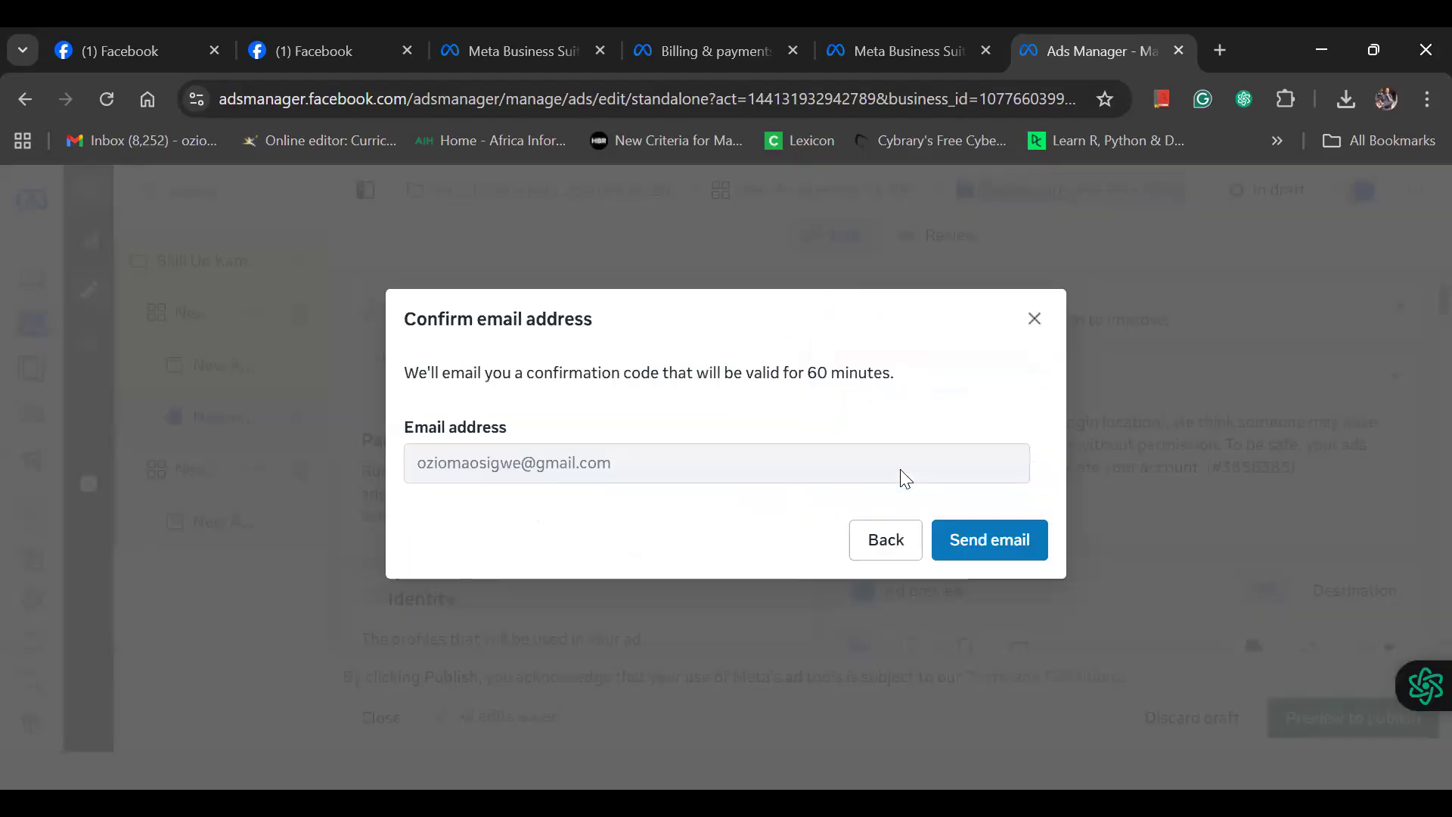
left_click(988, 544)
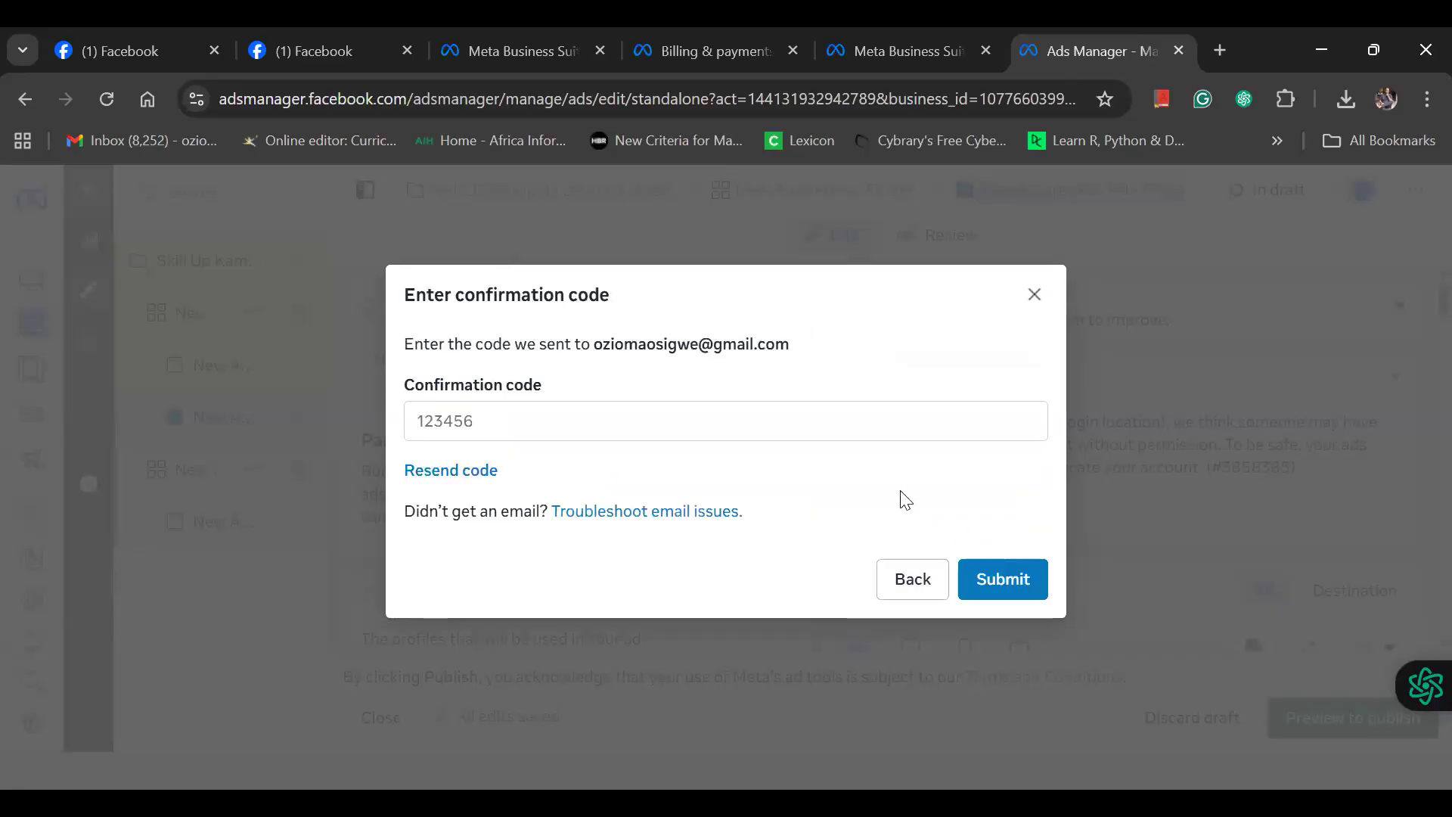
left_click(751, 423)
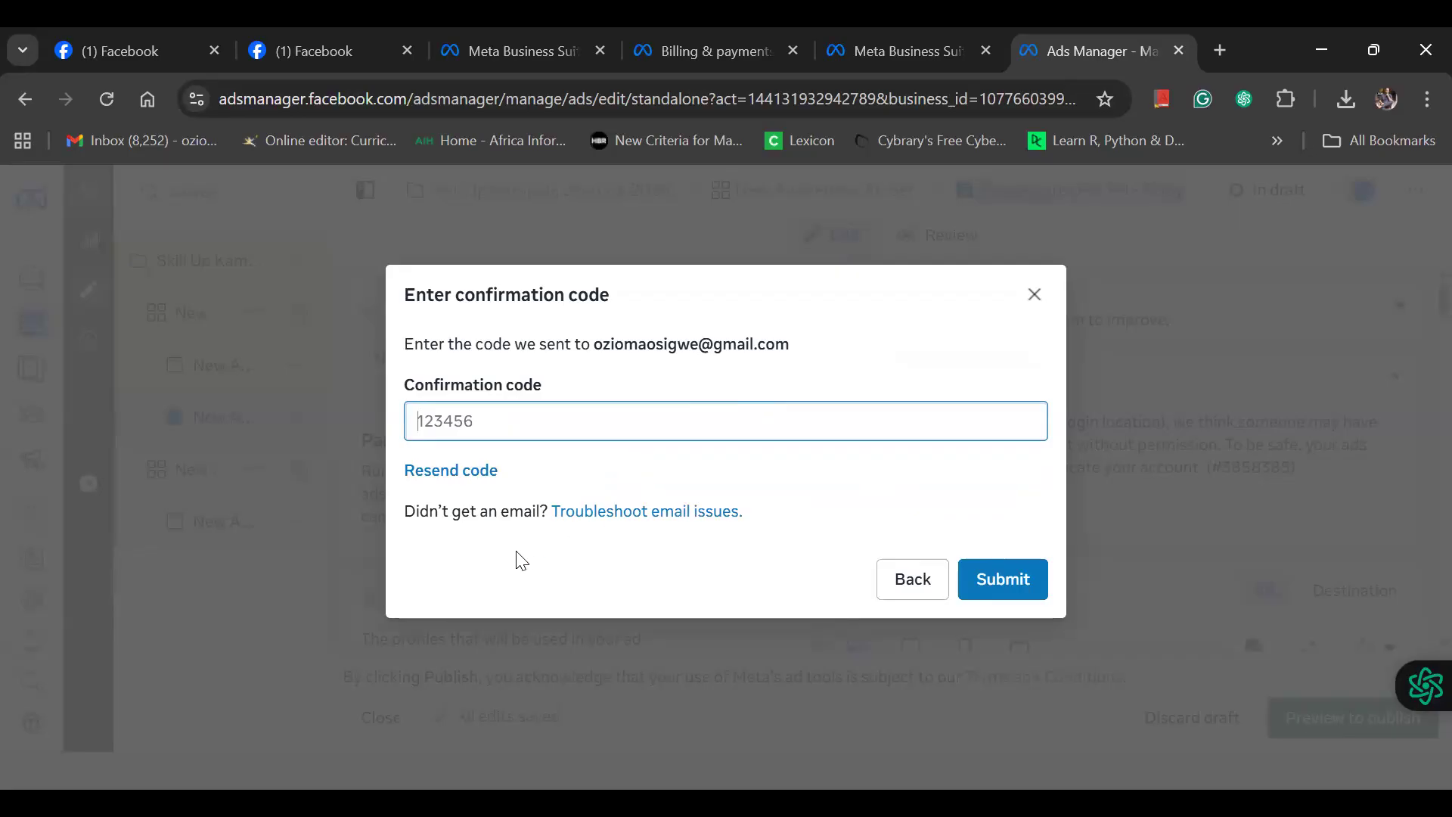
left_click(1006, 578)
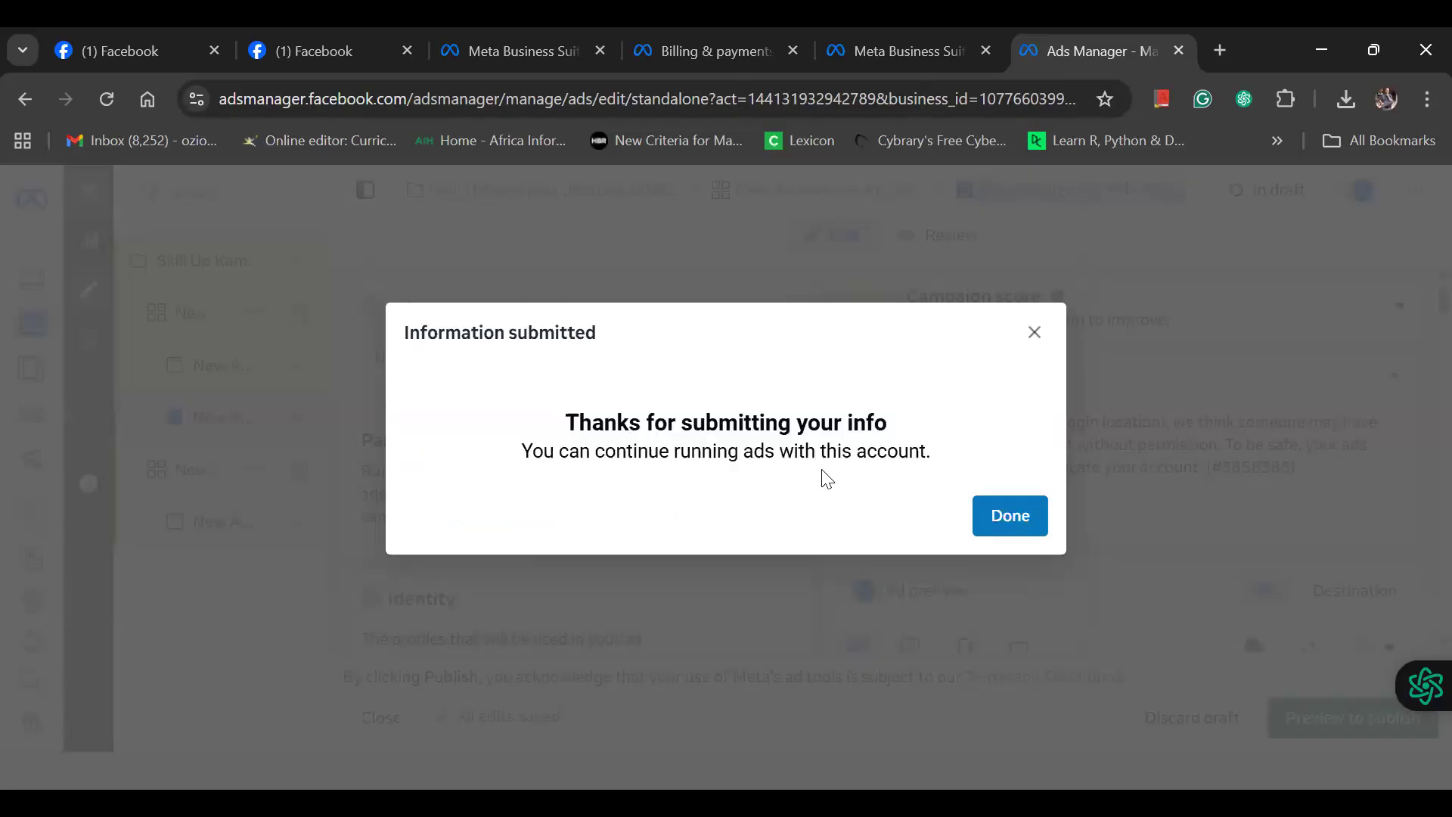
Step: Close the Information submitted notice and bring up the copied ad set's actions menu
left_click(989, 516)
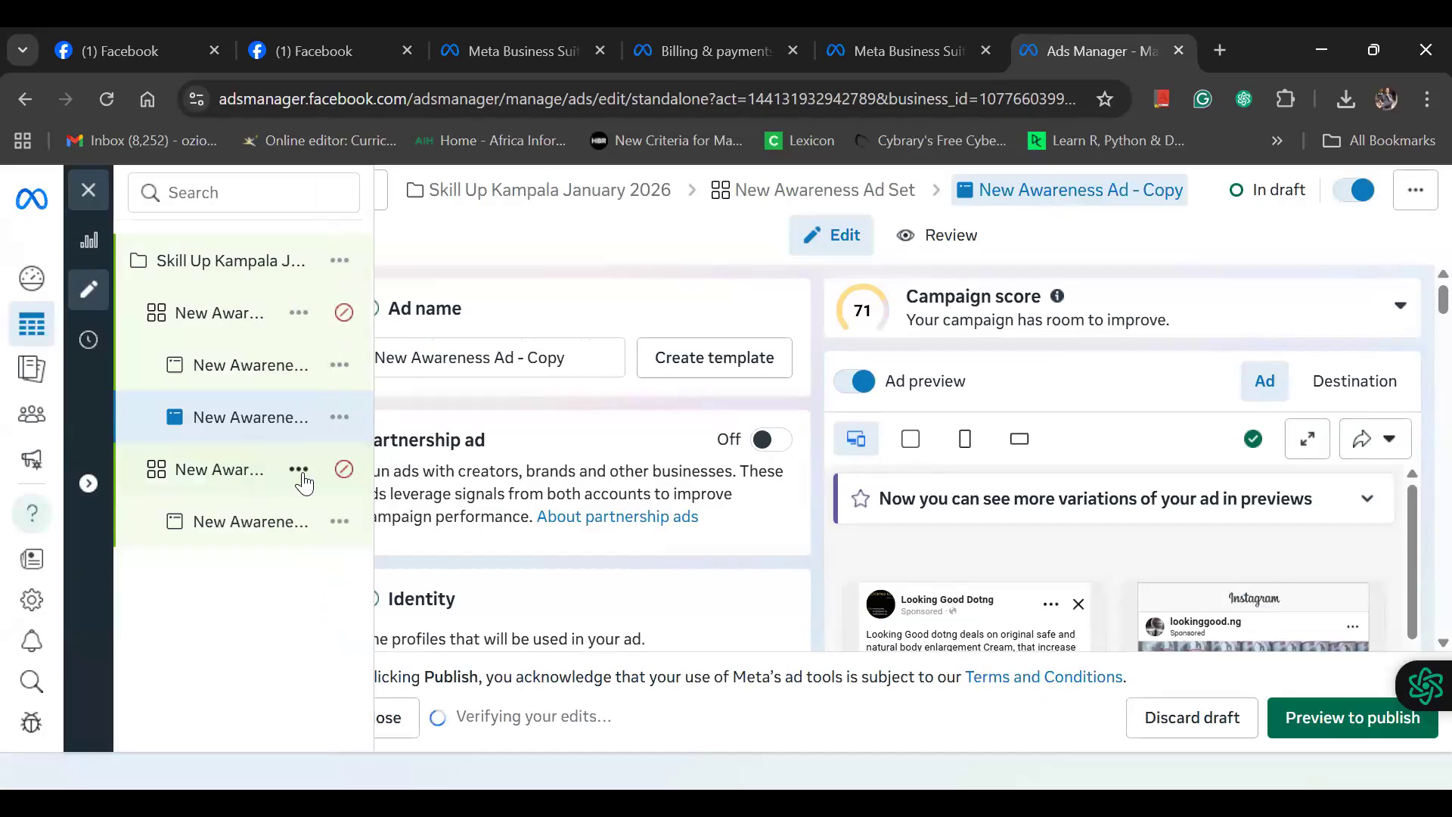
left_click(301, 476)
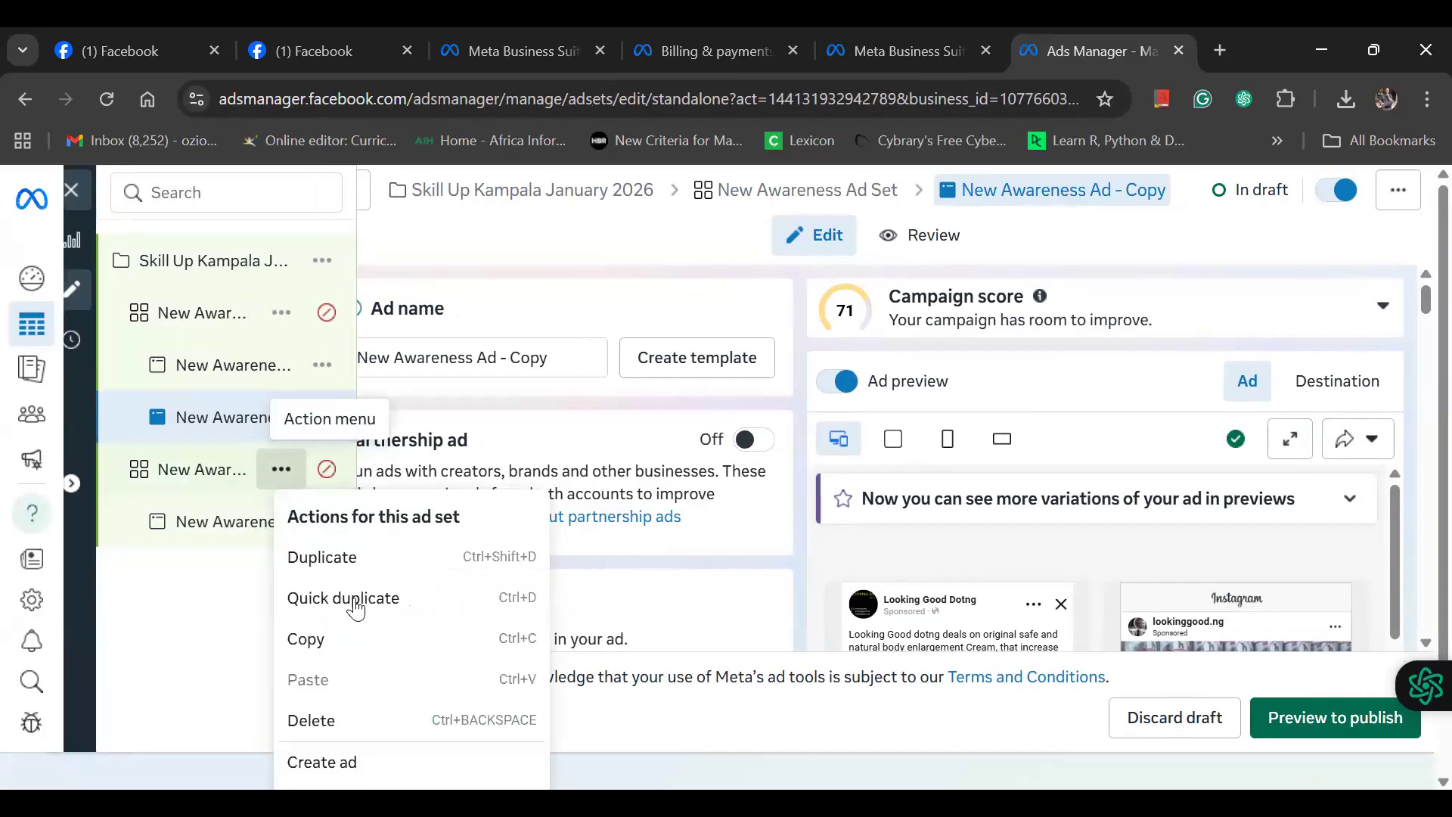
Step: Delete the copied ad set and the duplicate New Awareness Ad - Copy, leaving one ad
left_click(311, 719)
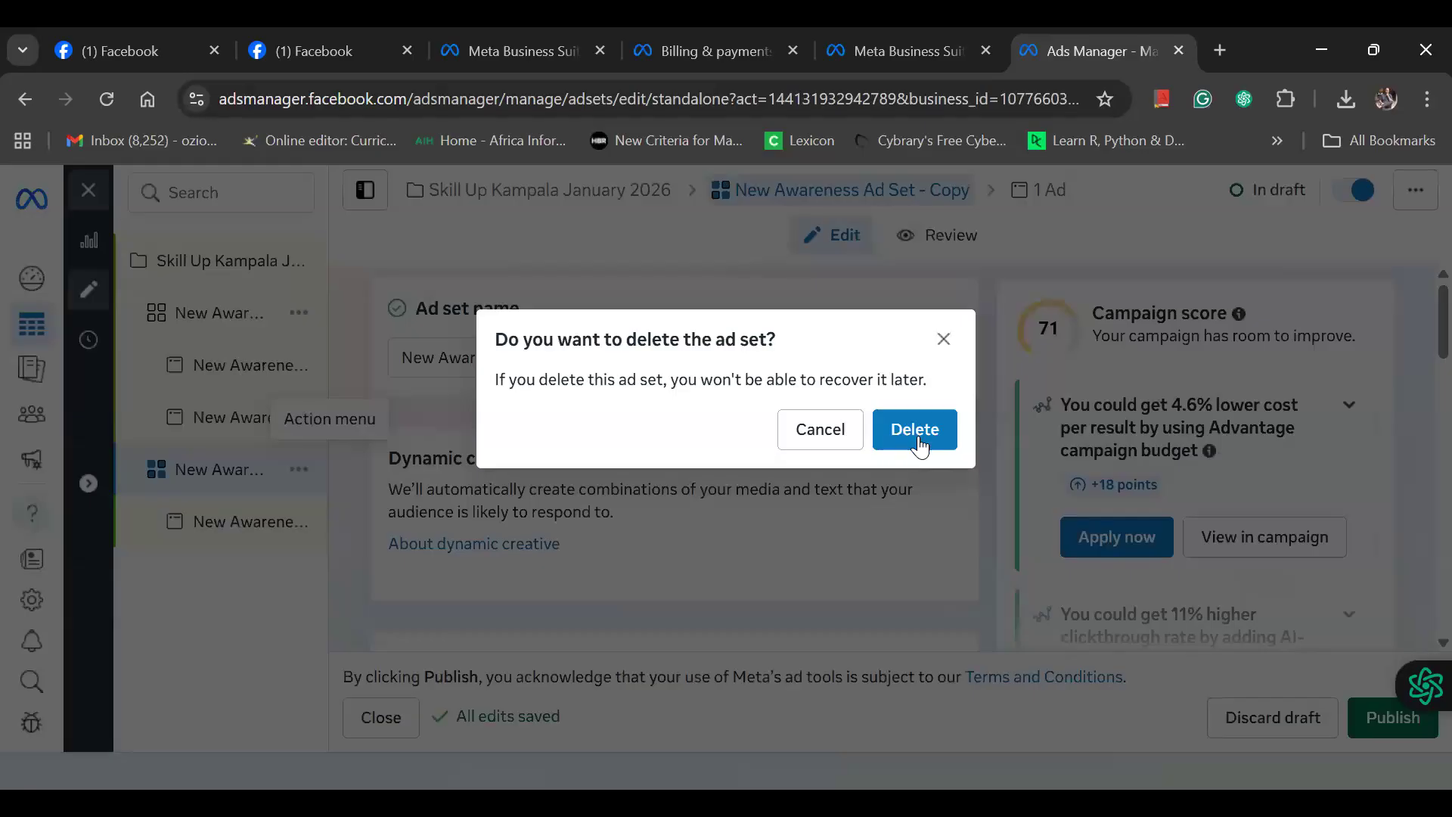
left_click(916, 441)
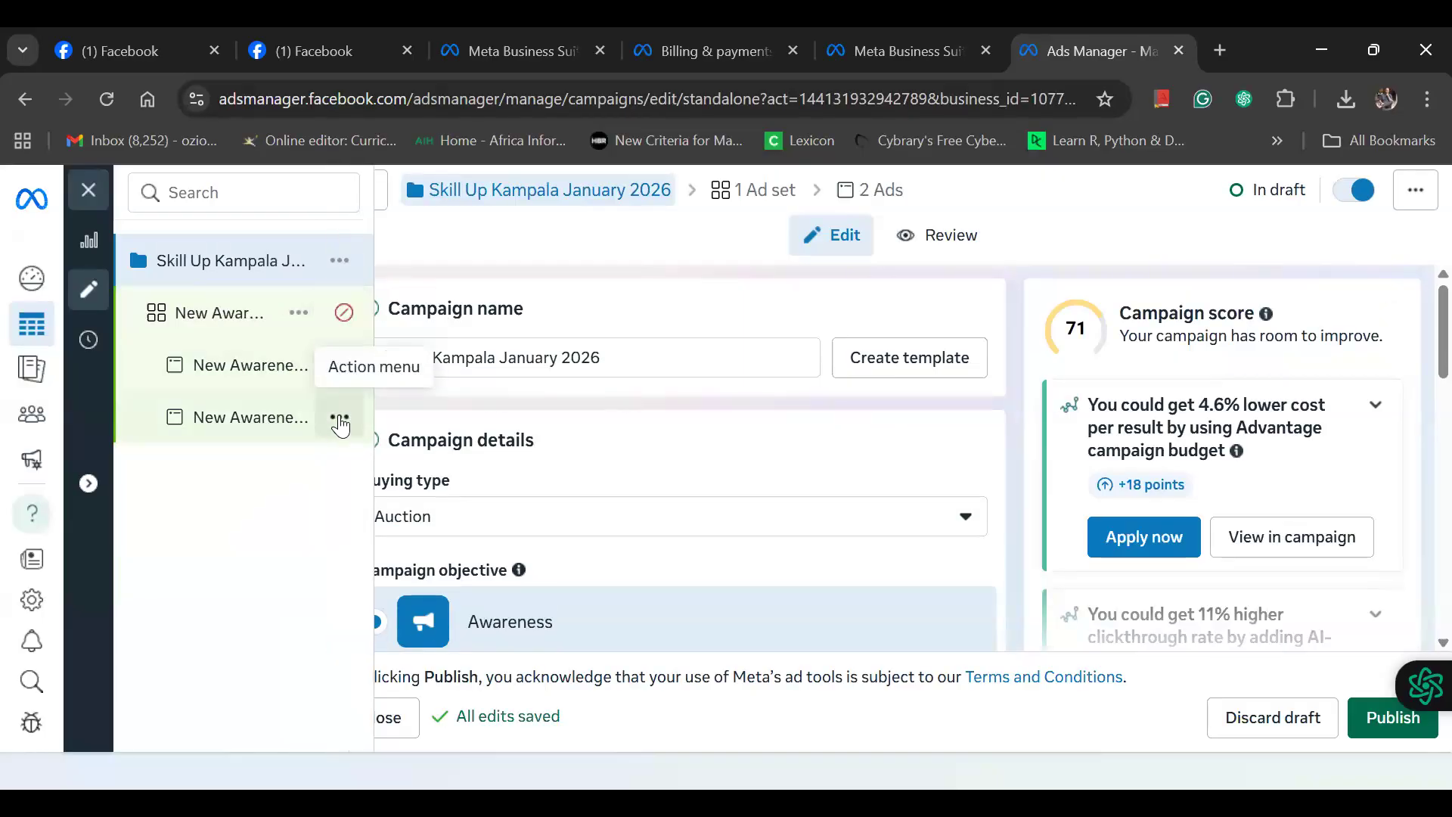
left_click(338, 418)
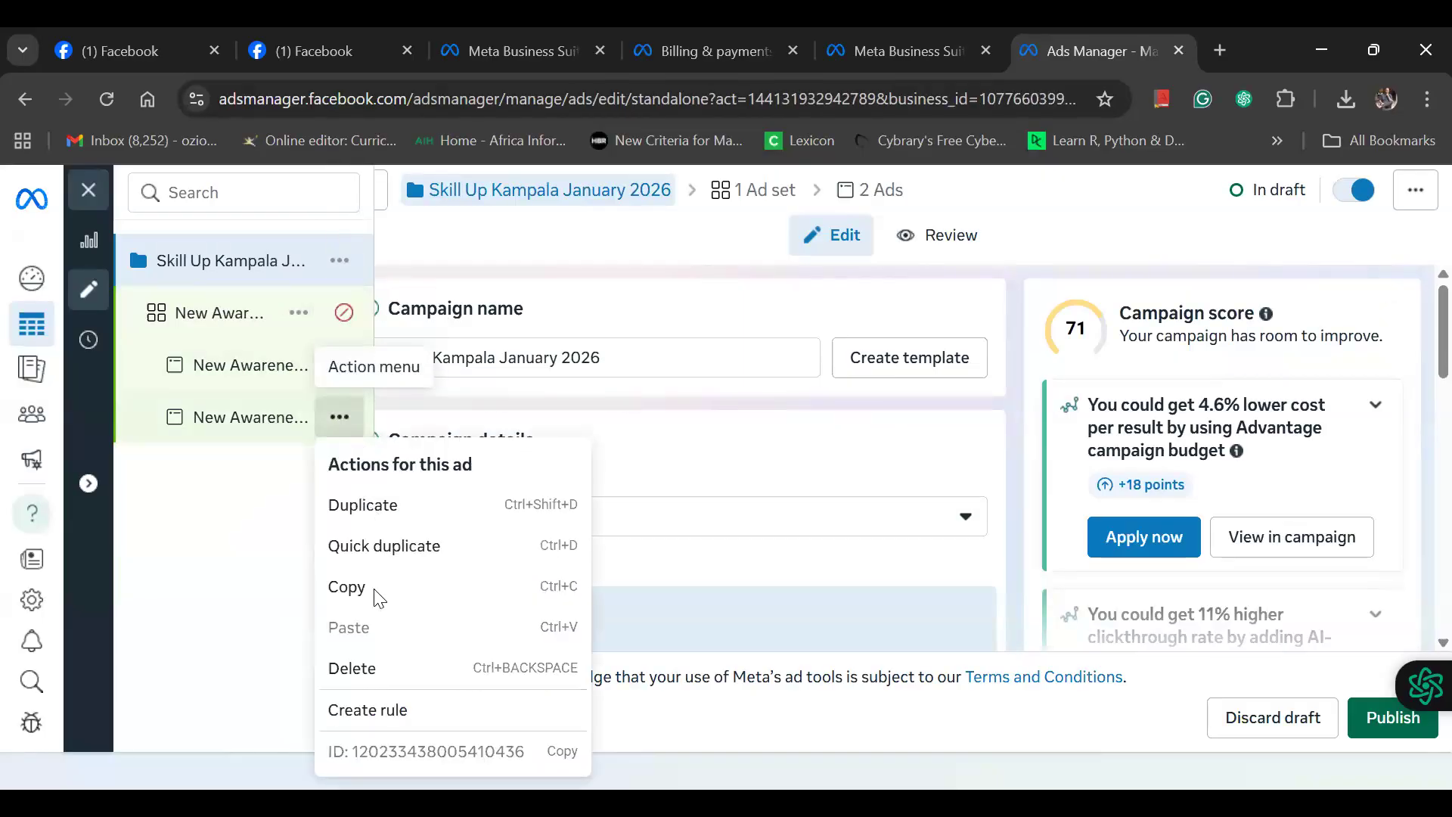
key("ctrl+BackSpace")
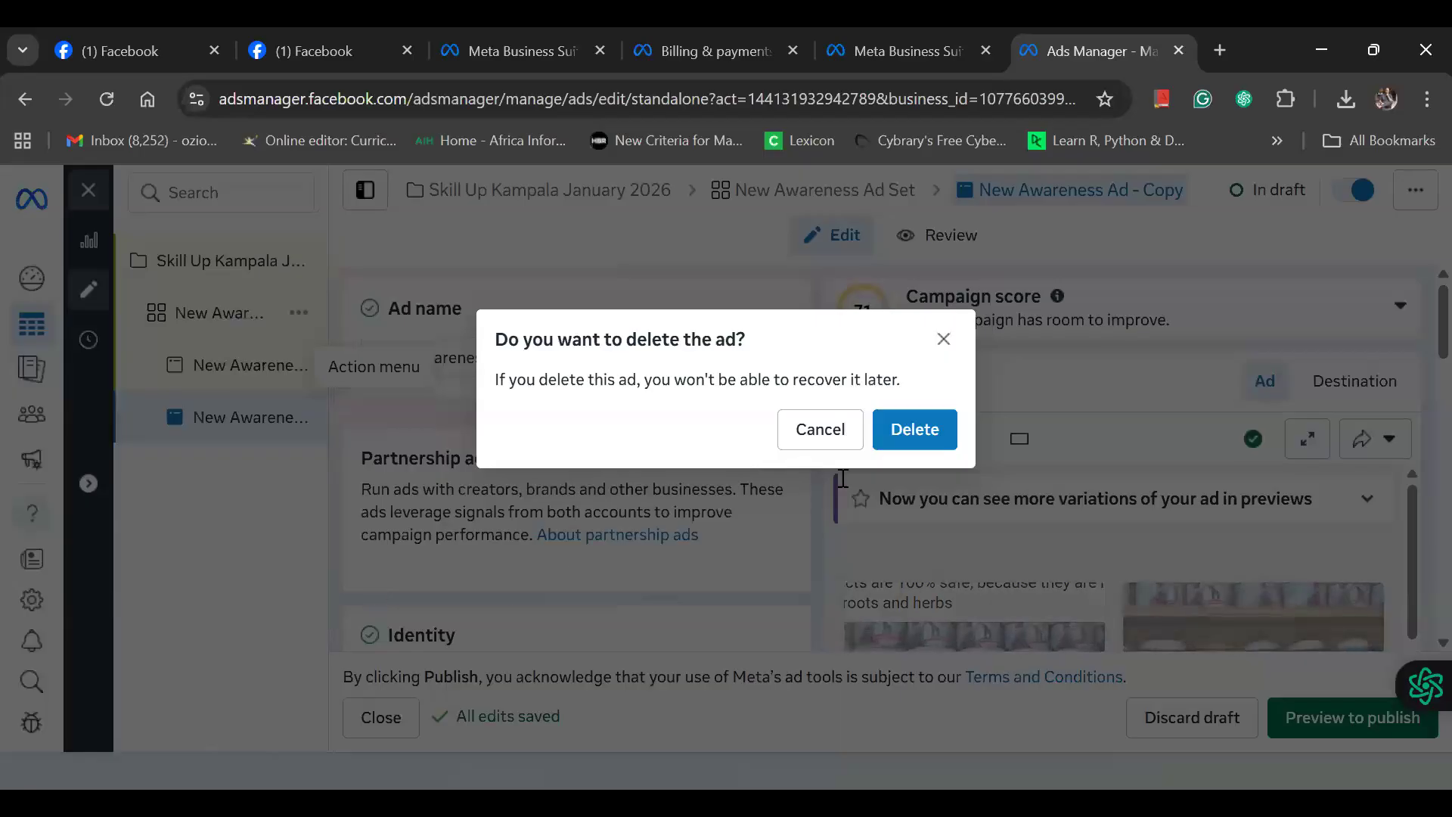
left_click(364, 451)
left_click(293, 422)
key("ctrl+BackSpace")
left_click(916, 443)
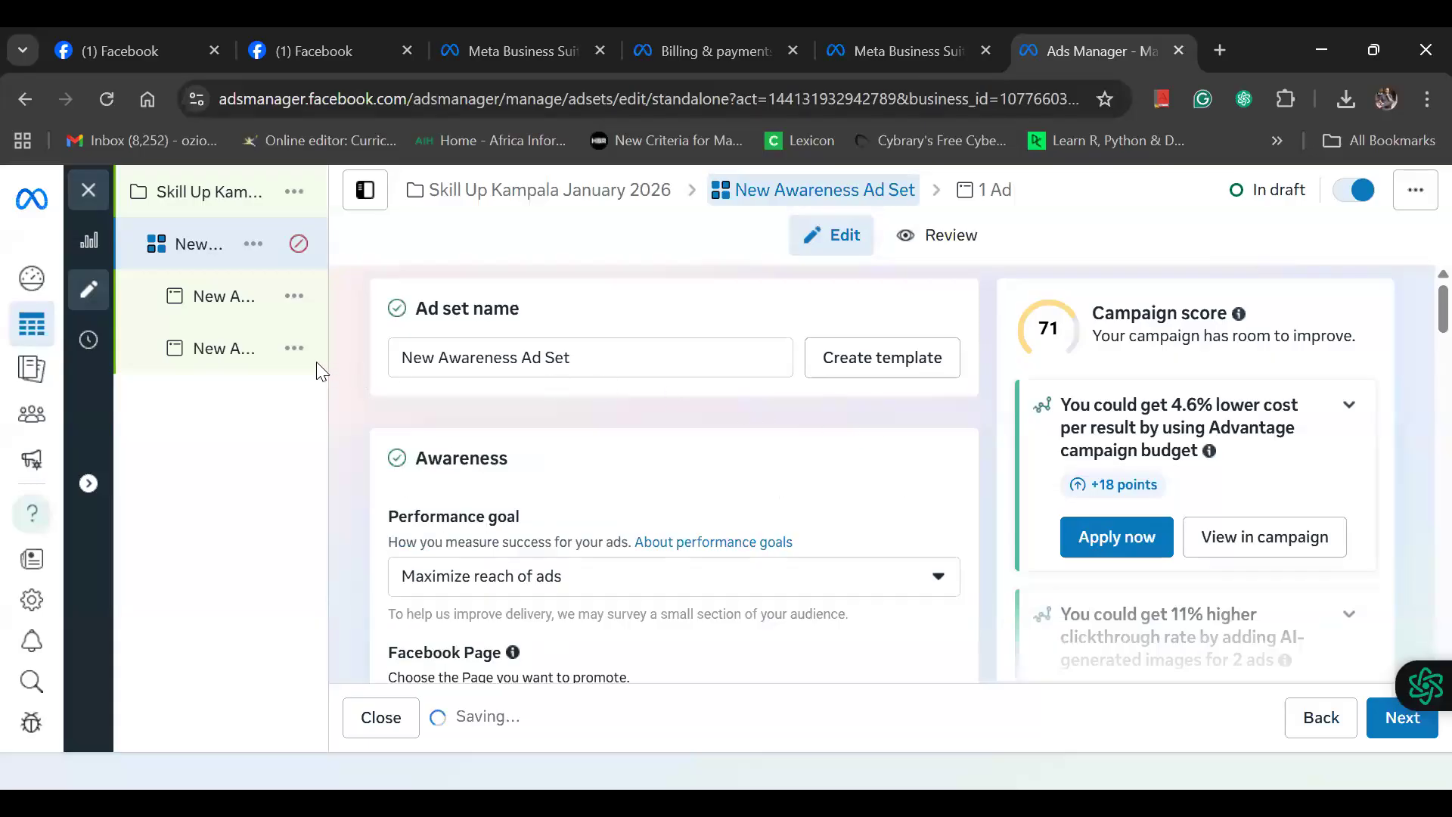
Step: Open the campaign settings and switch the objective to Traffic
left_click(218, 200)
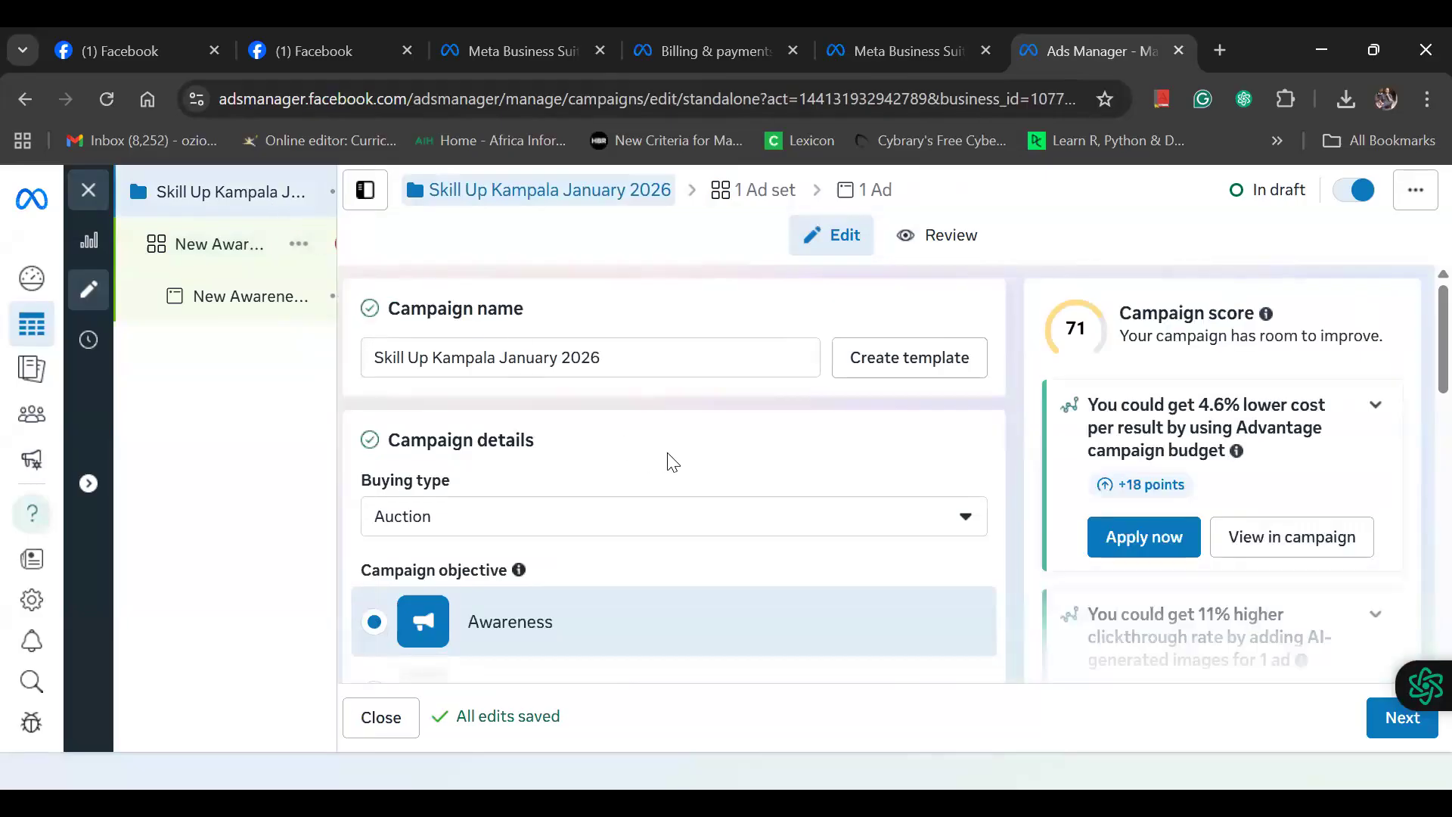
scroll(1420, 410, "down", 3)
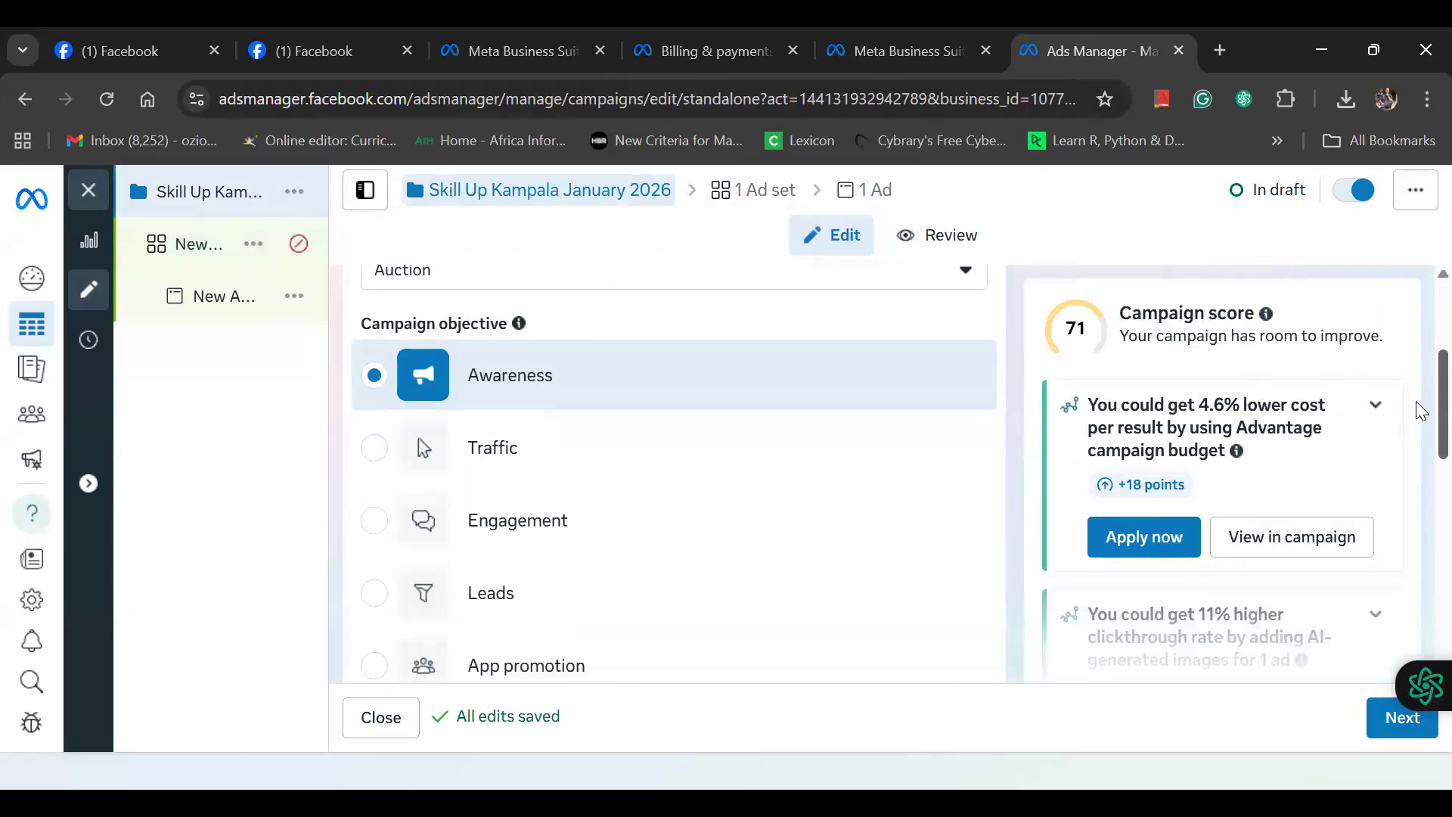
scroll(1420, 410, "down", 1)
scroll(1417, 420, "up", 1)
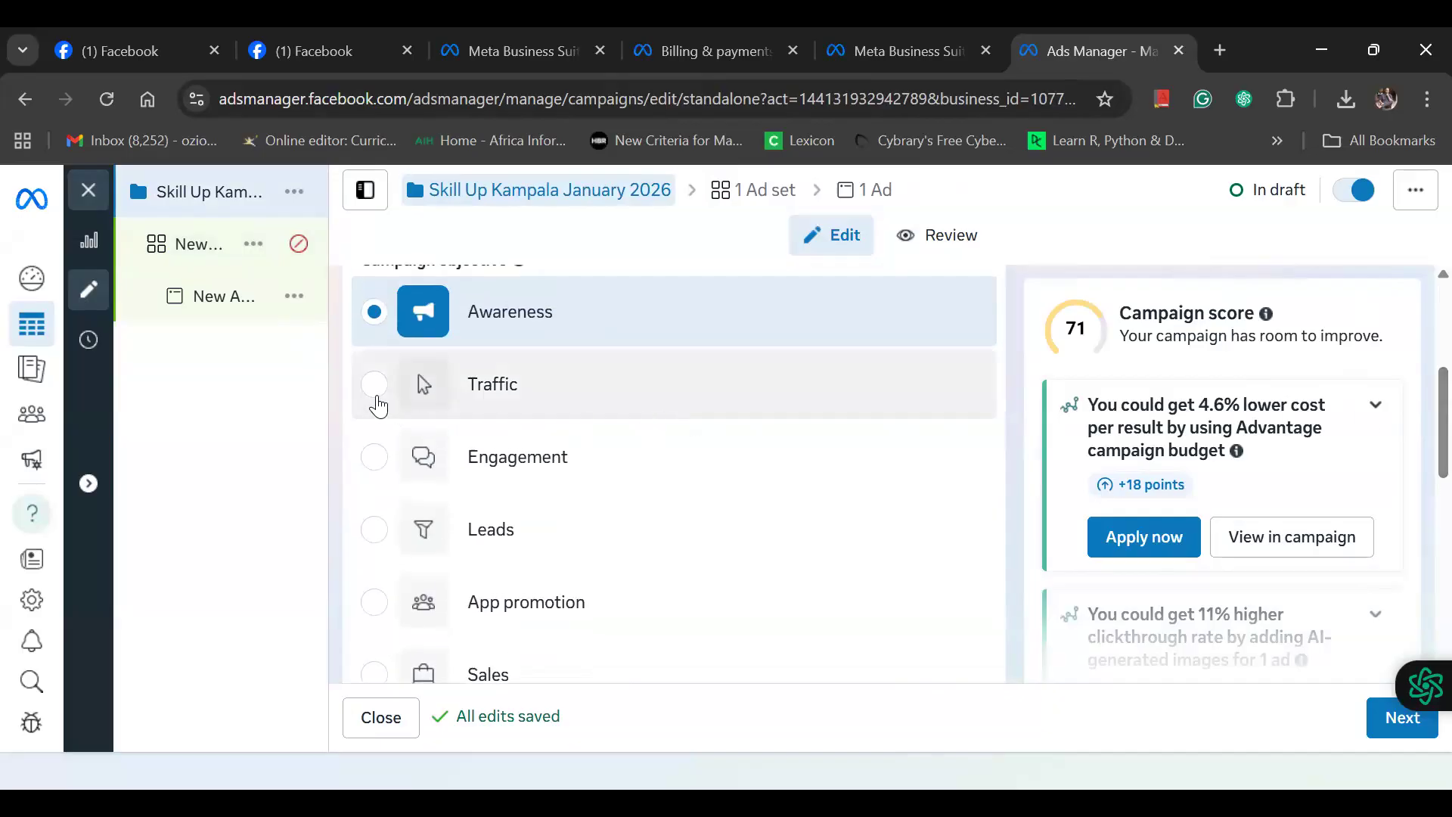
left_click(376, 400)
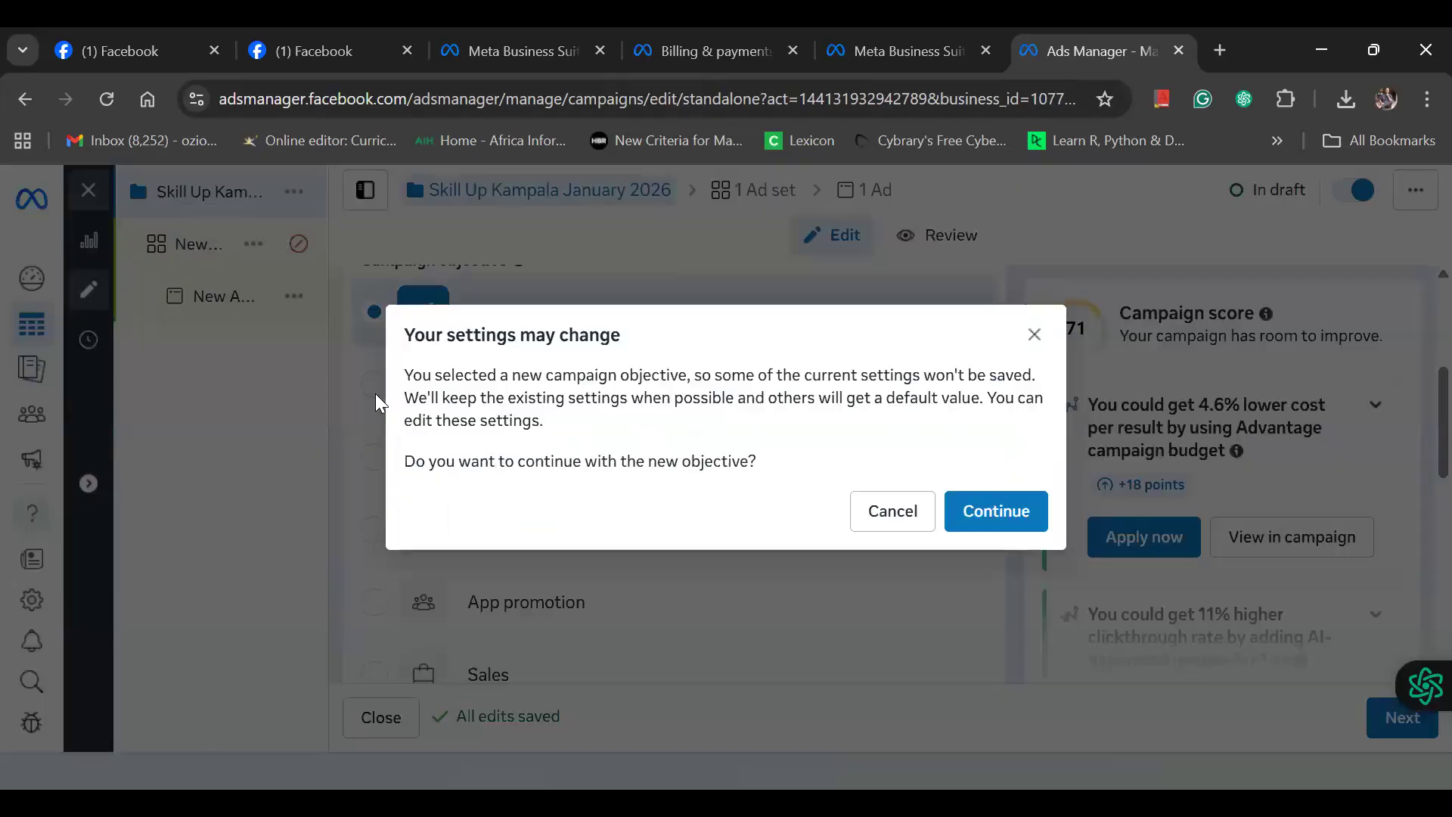
left_click(1002, 516)
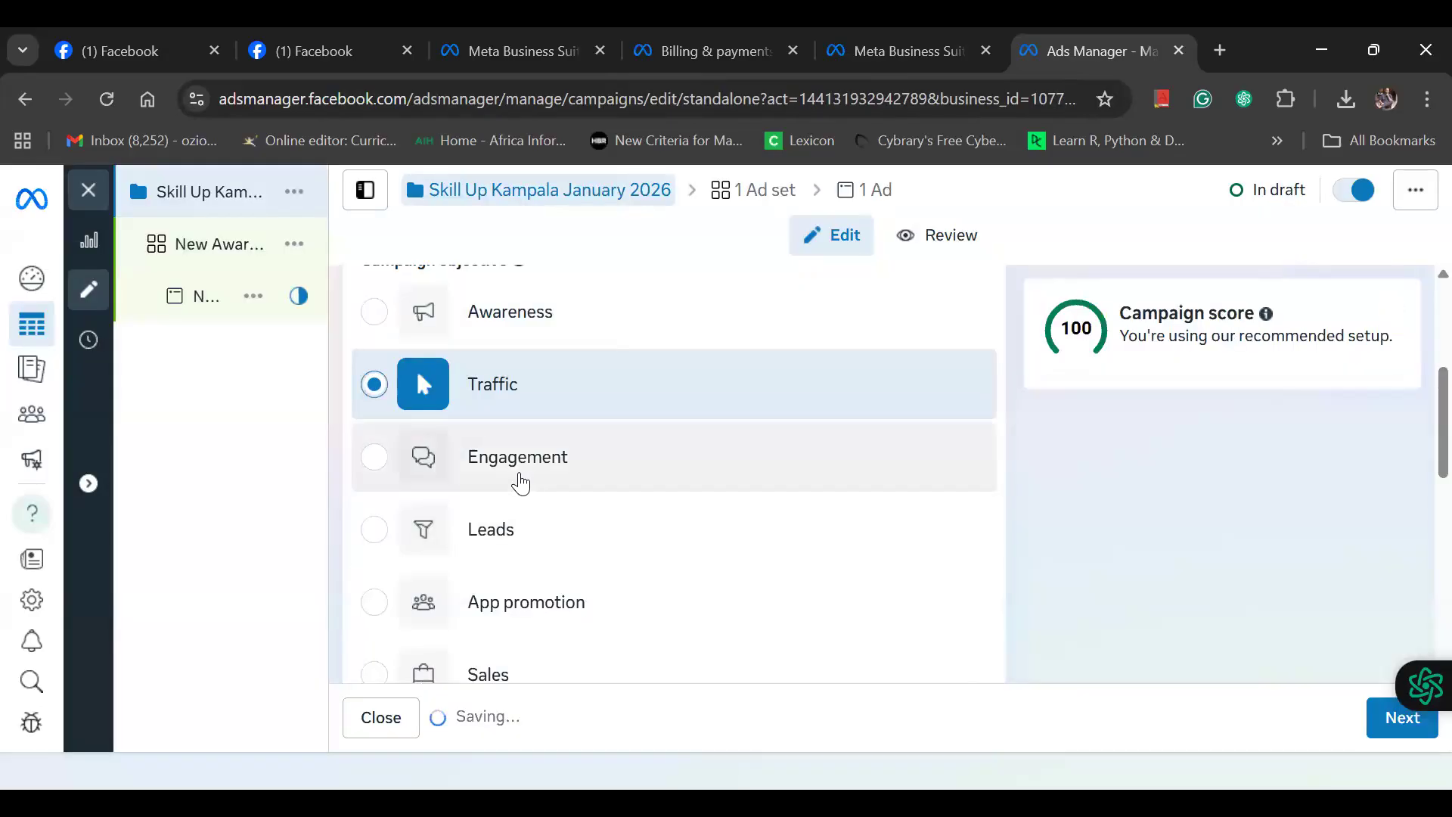
Step: Switch the campaign objective back to Awareness and confirm the change
mouse_move(521, 483)
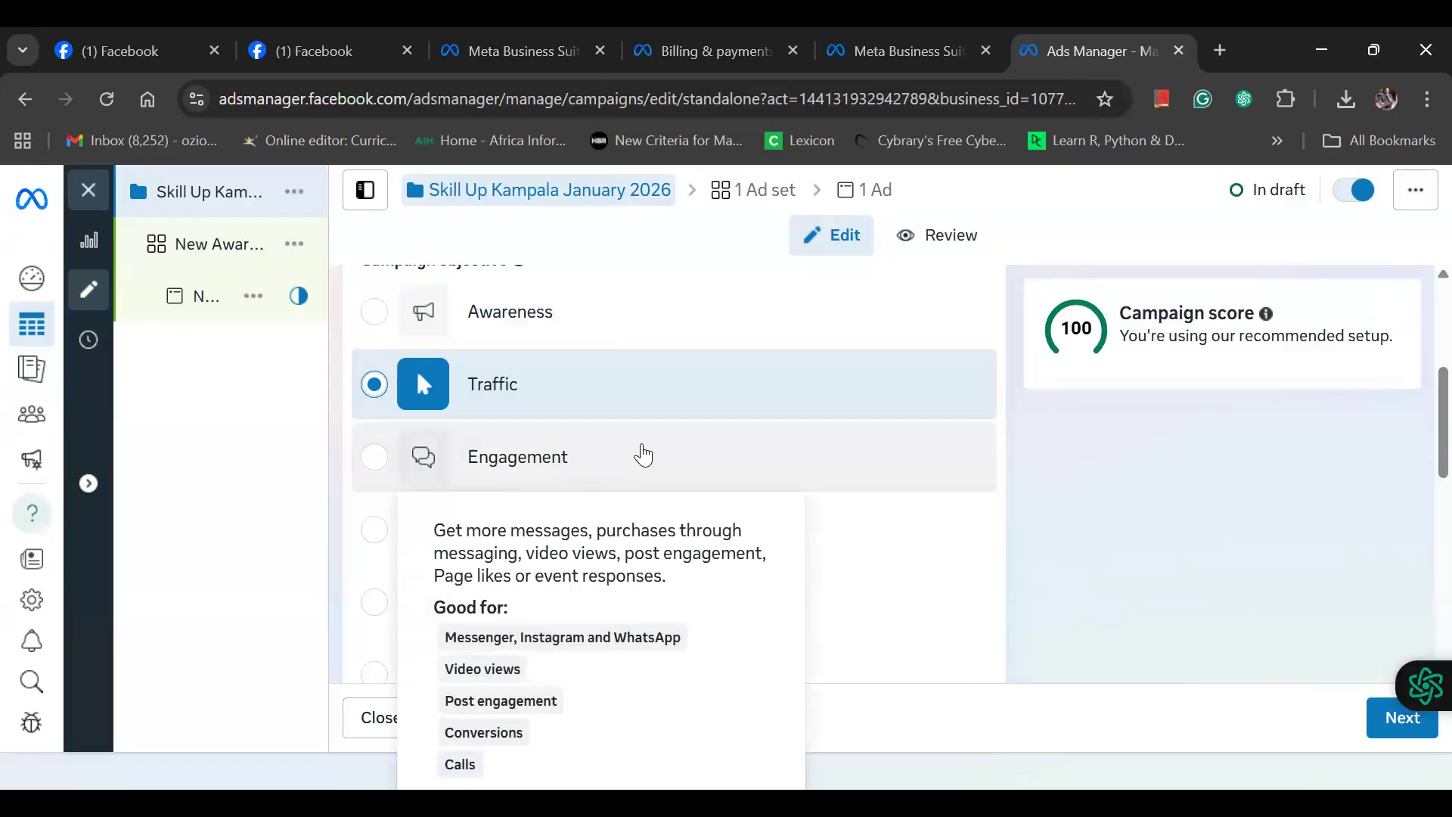
scroll(406, 425, "down", 2)
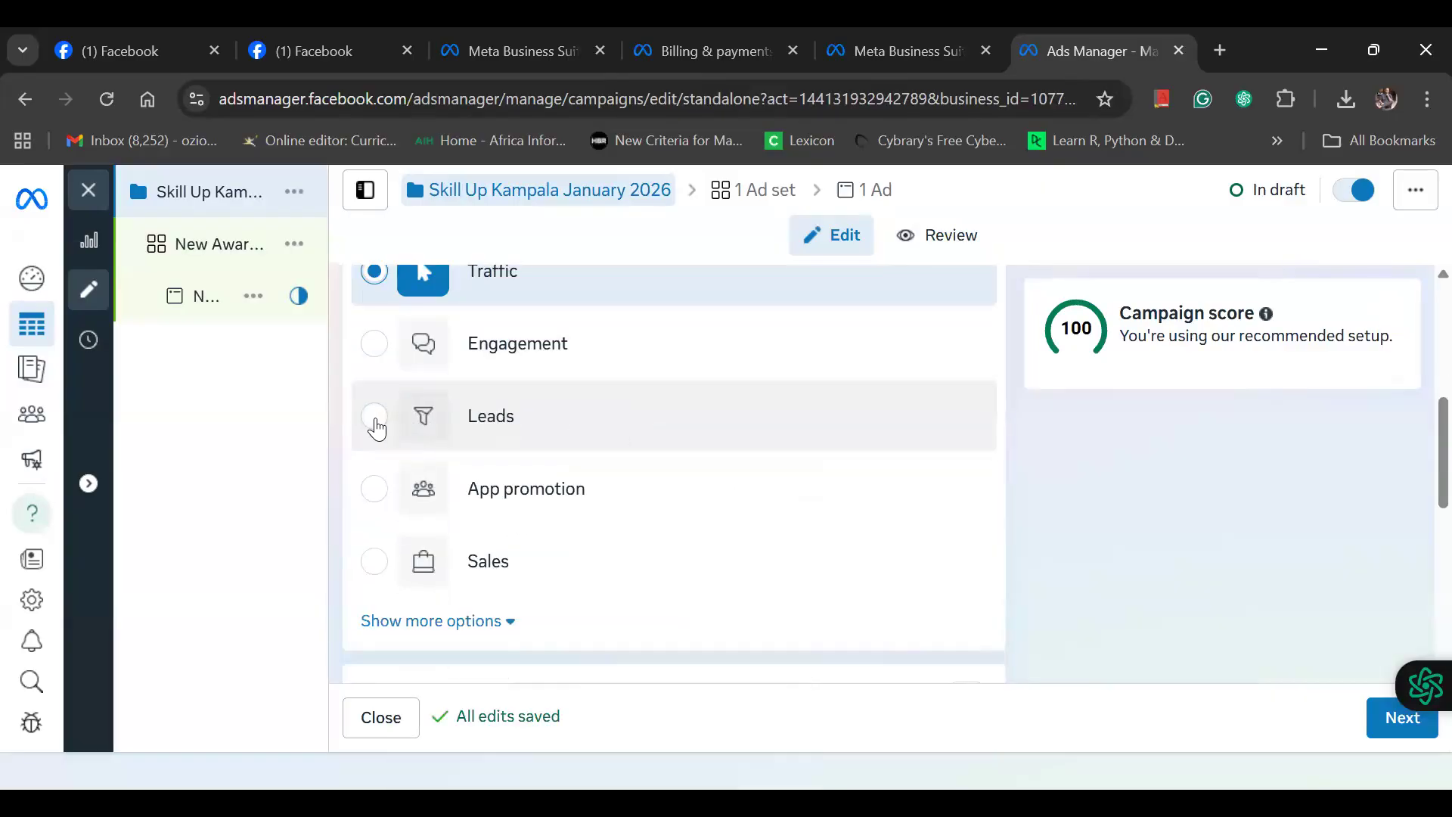
scroll(393, 412, "up", 2)
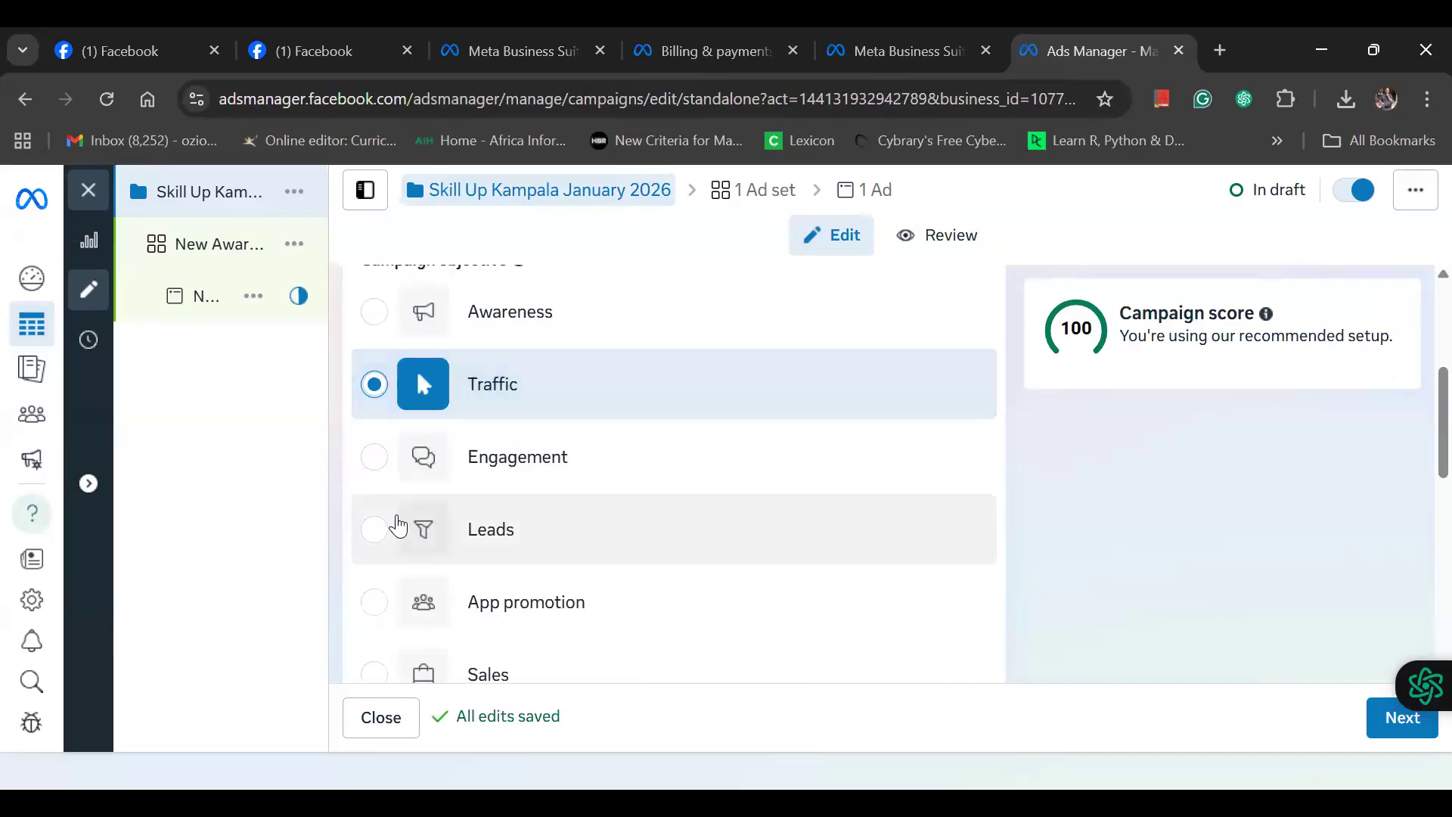
left_click(374, 311)
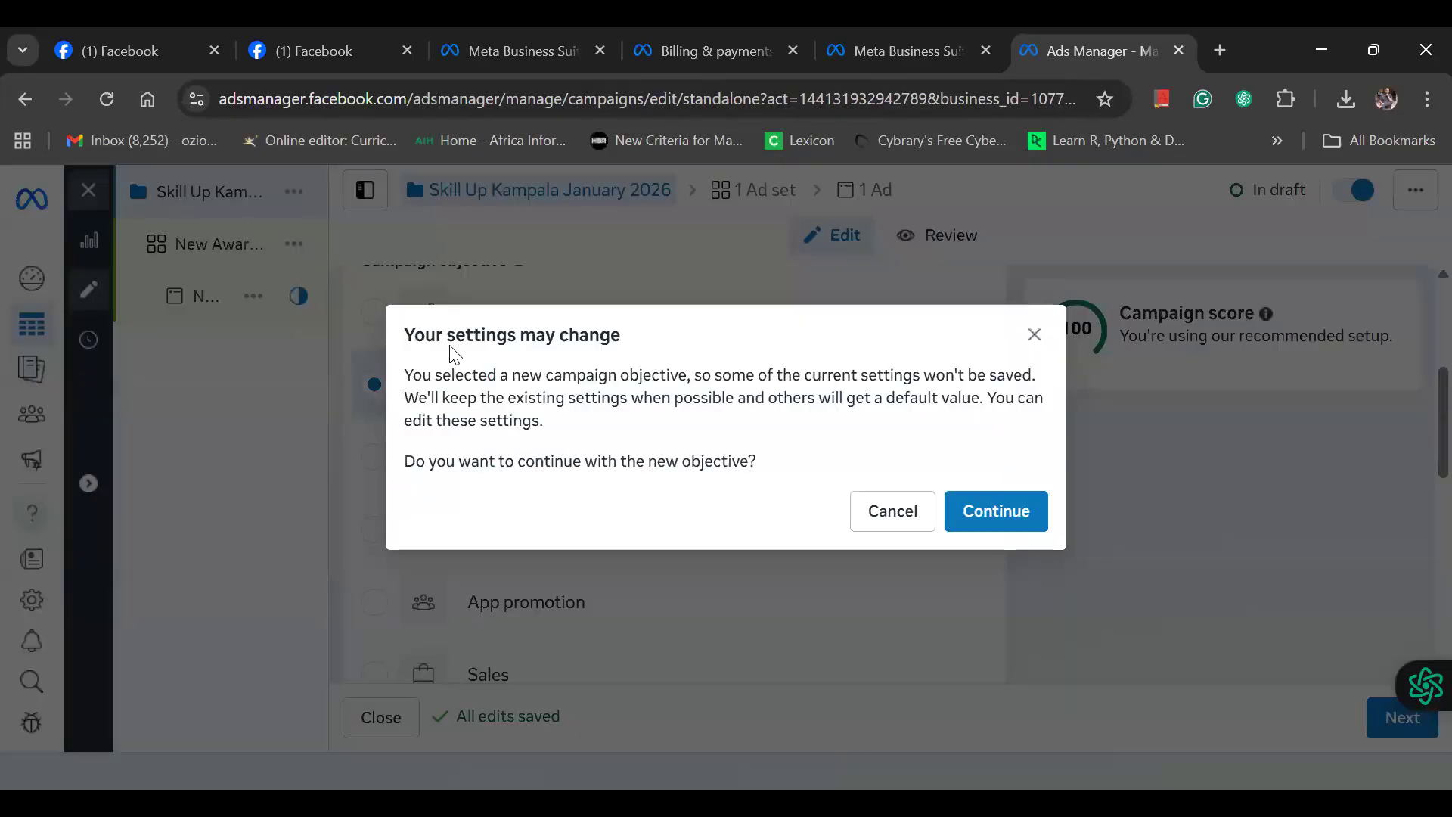
left_click(1022, 520)
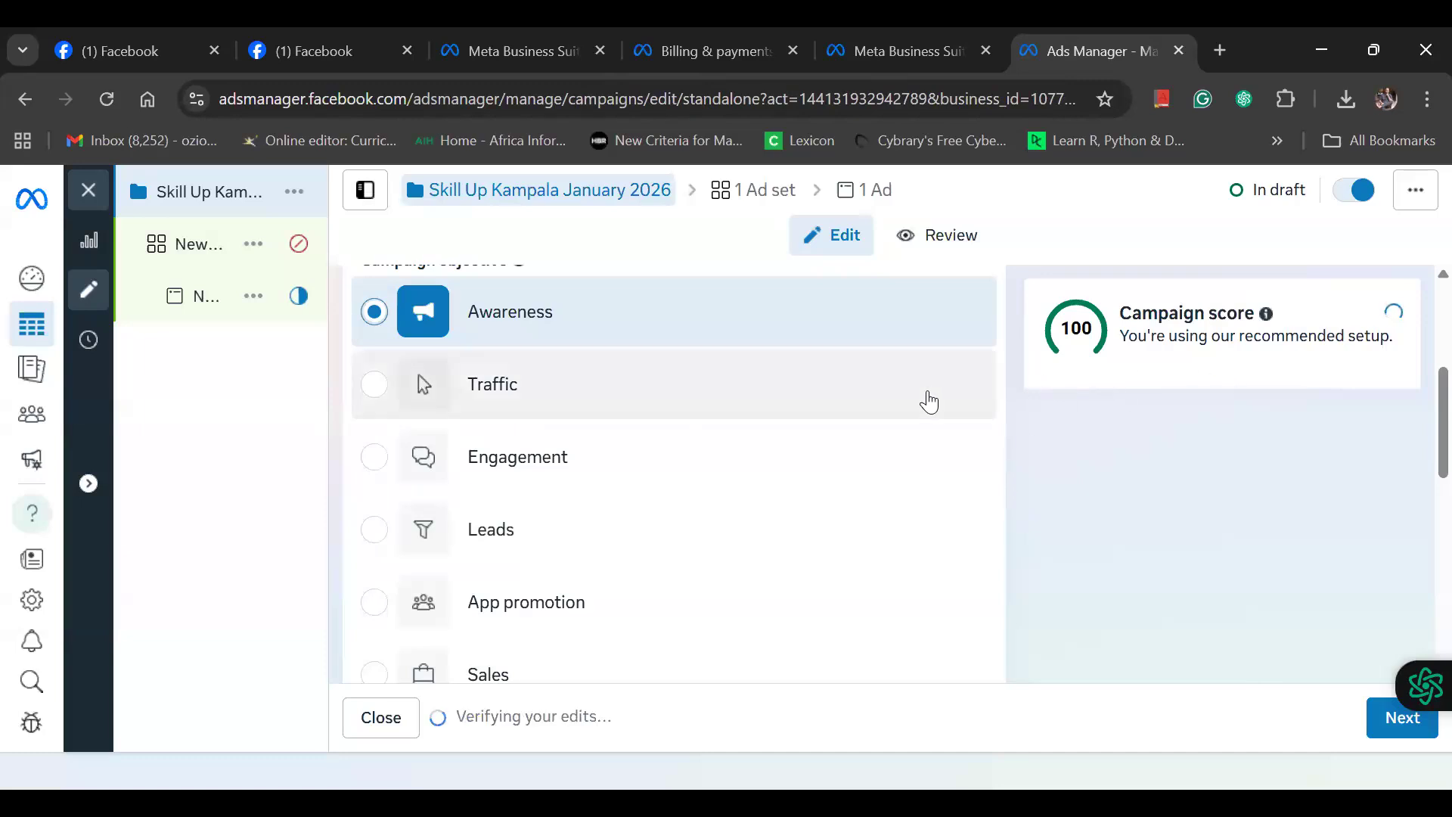
scroll(930, 402, "down", 10)
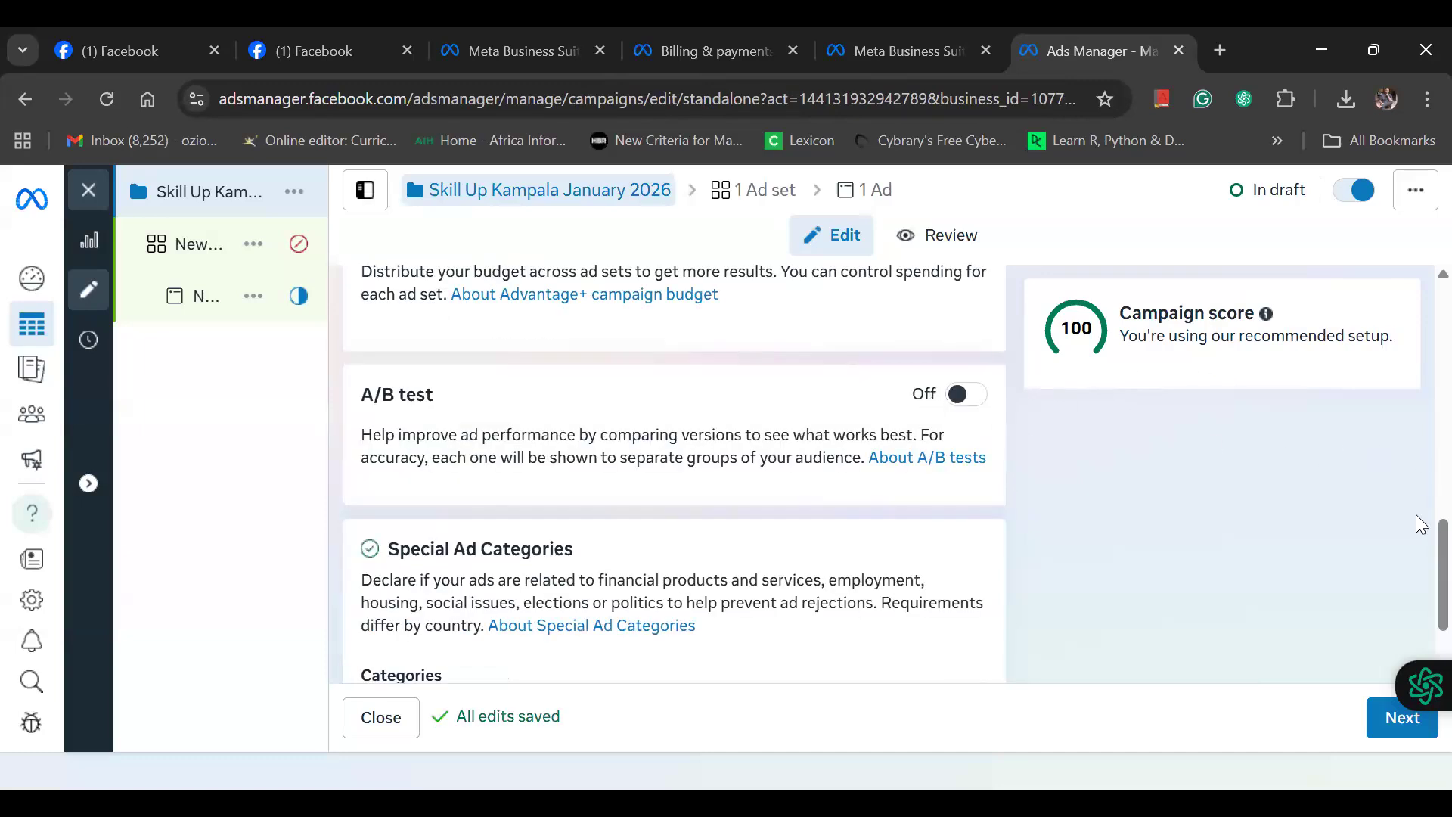
Step: Turn Advantage+ campaign budget on, then back off
scroll(1421, 518, "up", 2)
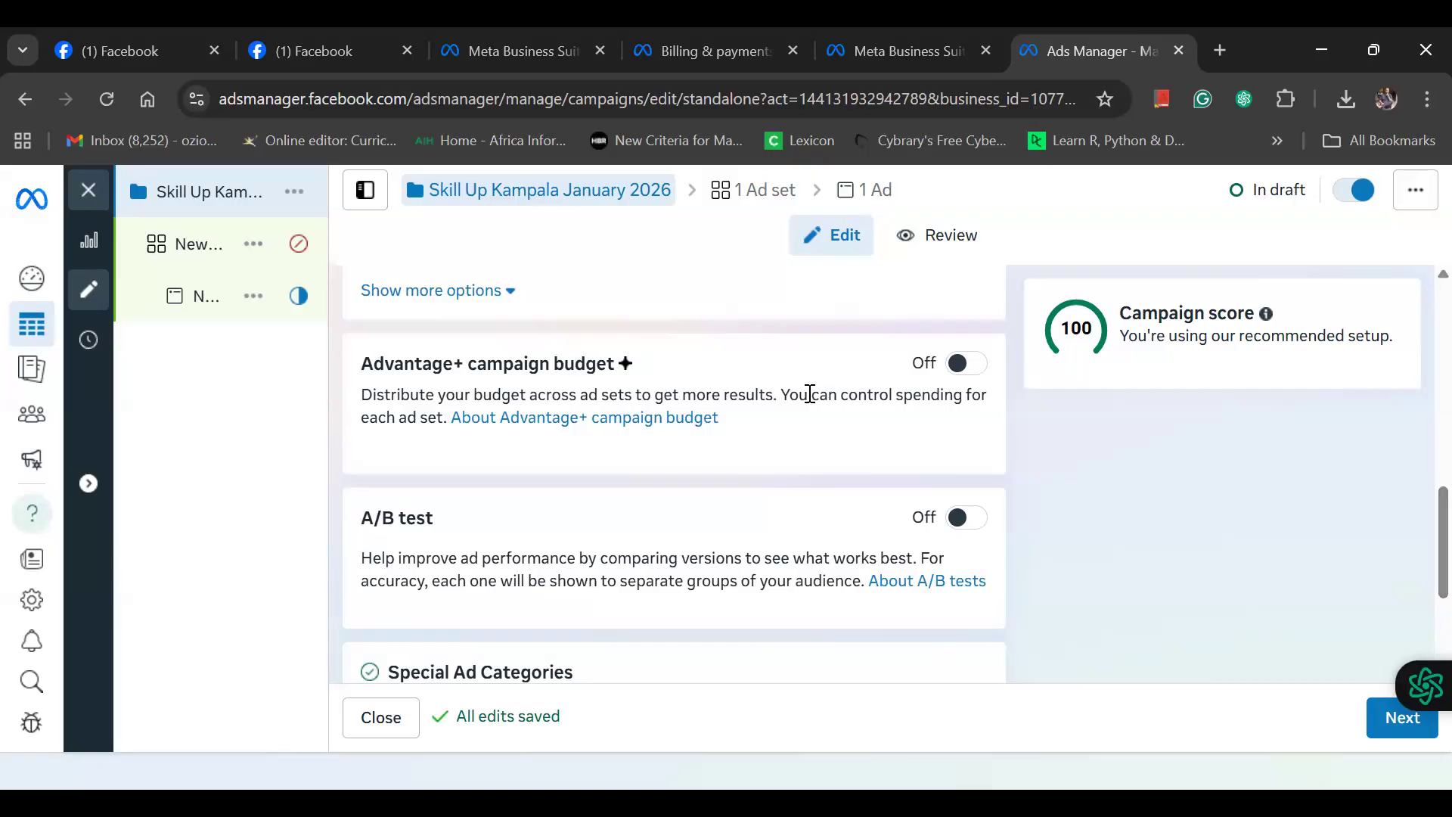
left_click(964, 366)
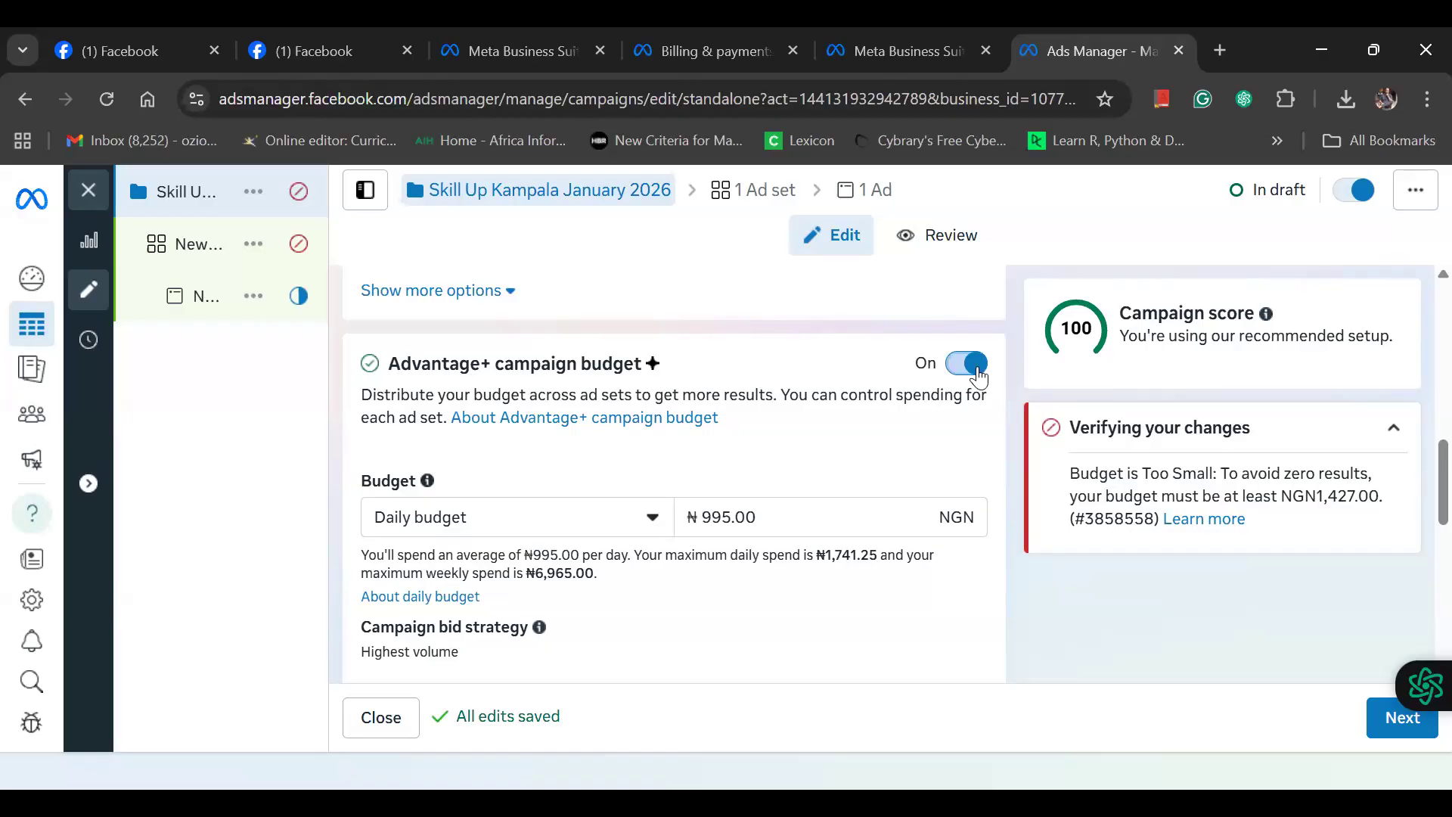
left_click(967, 364)
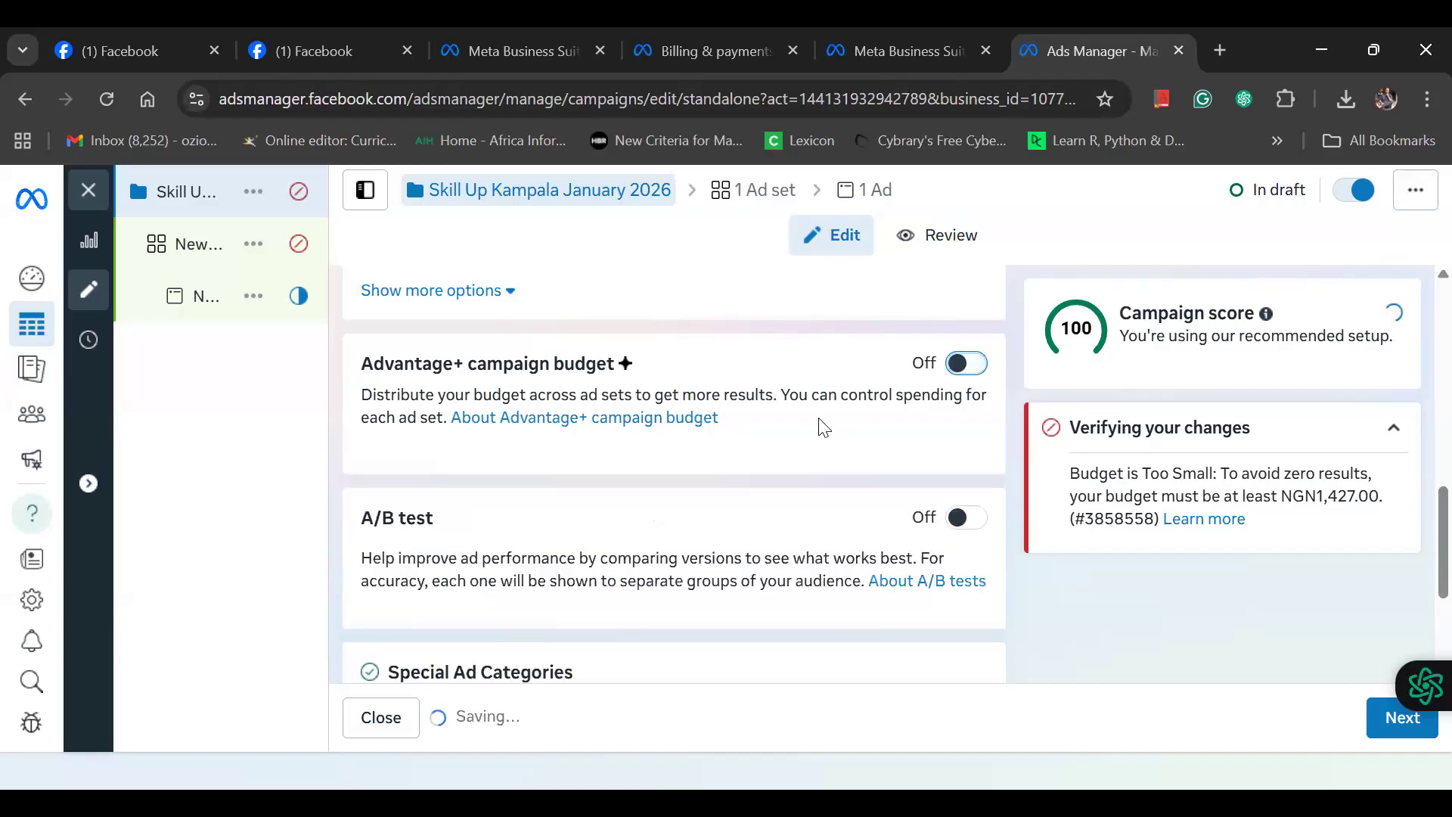
Step: Toggle the campaign A/B test on and back off, then continue to the ad set
scroll(810, 428, "down", 3)
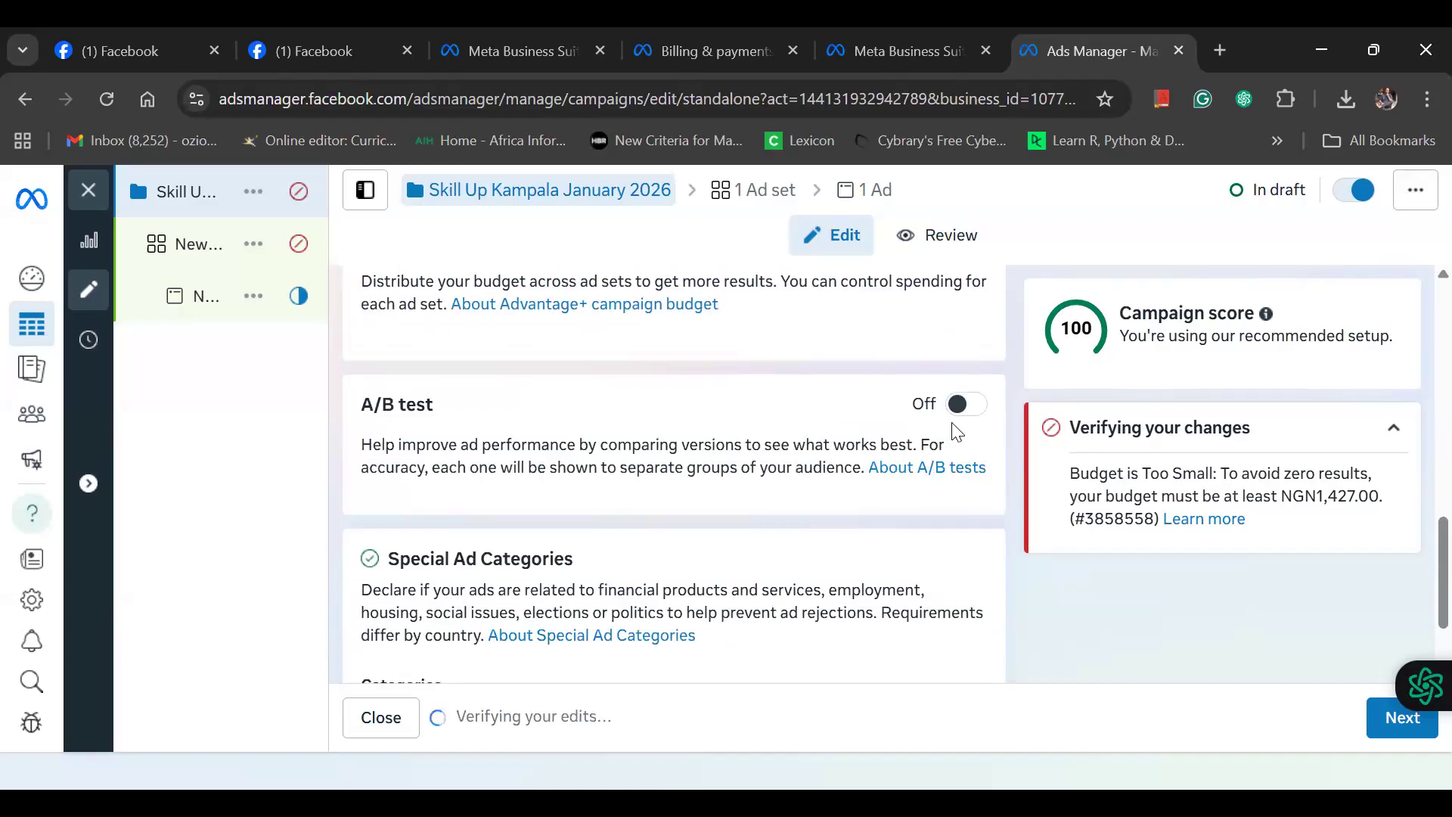
left_click(965, 404)
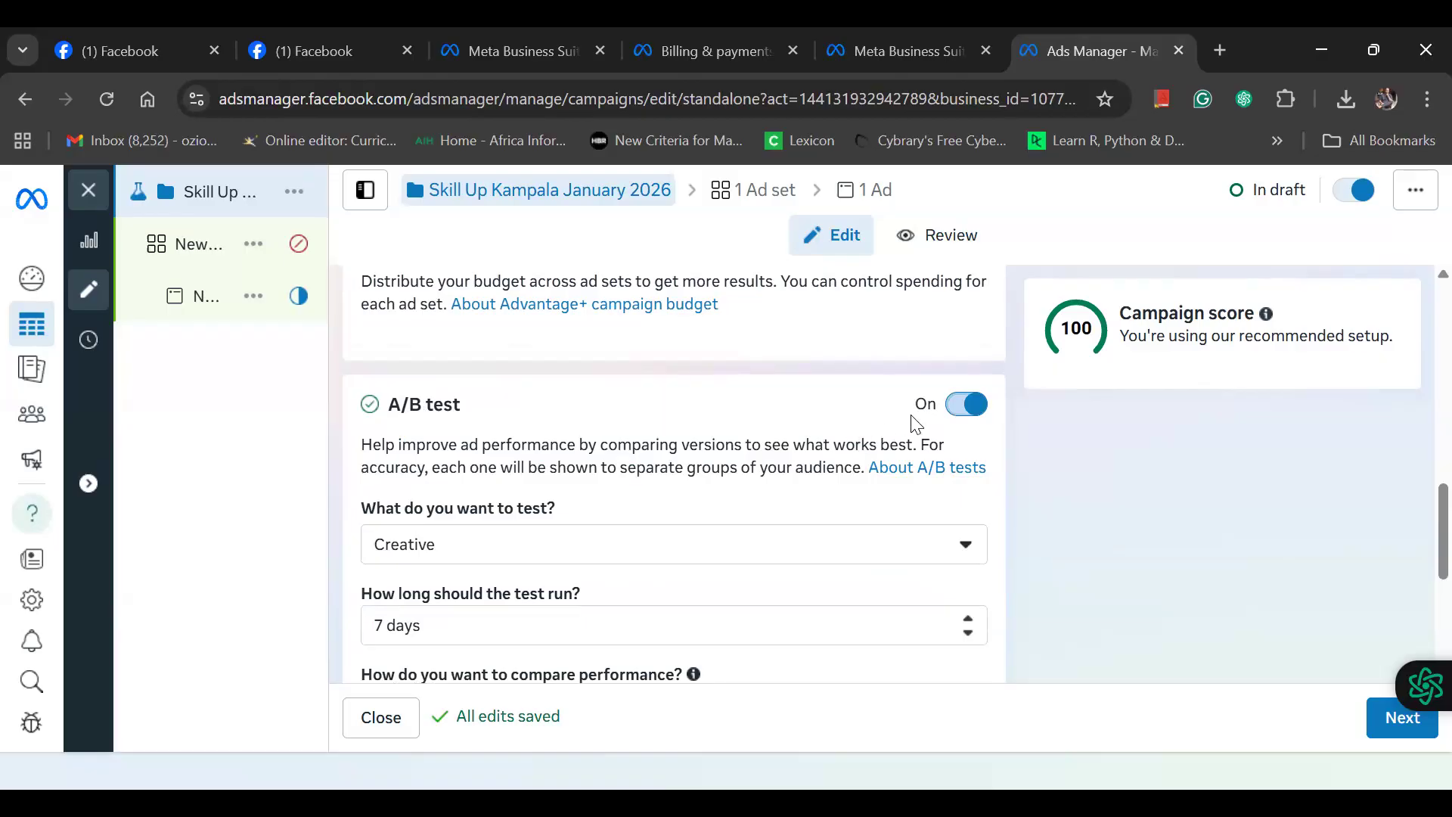
scroll(921, 424, "down", 2)
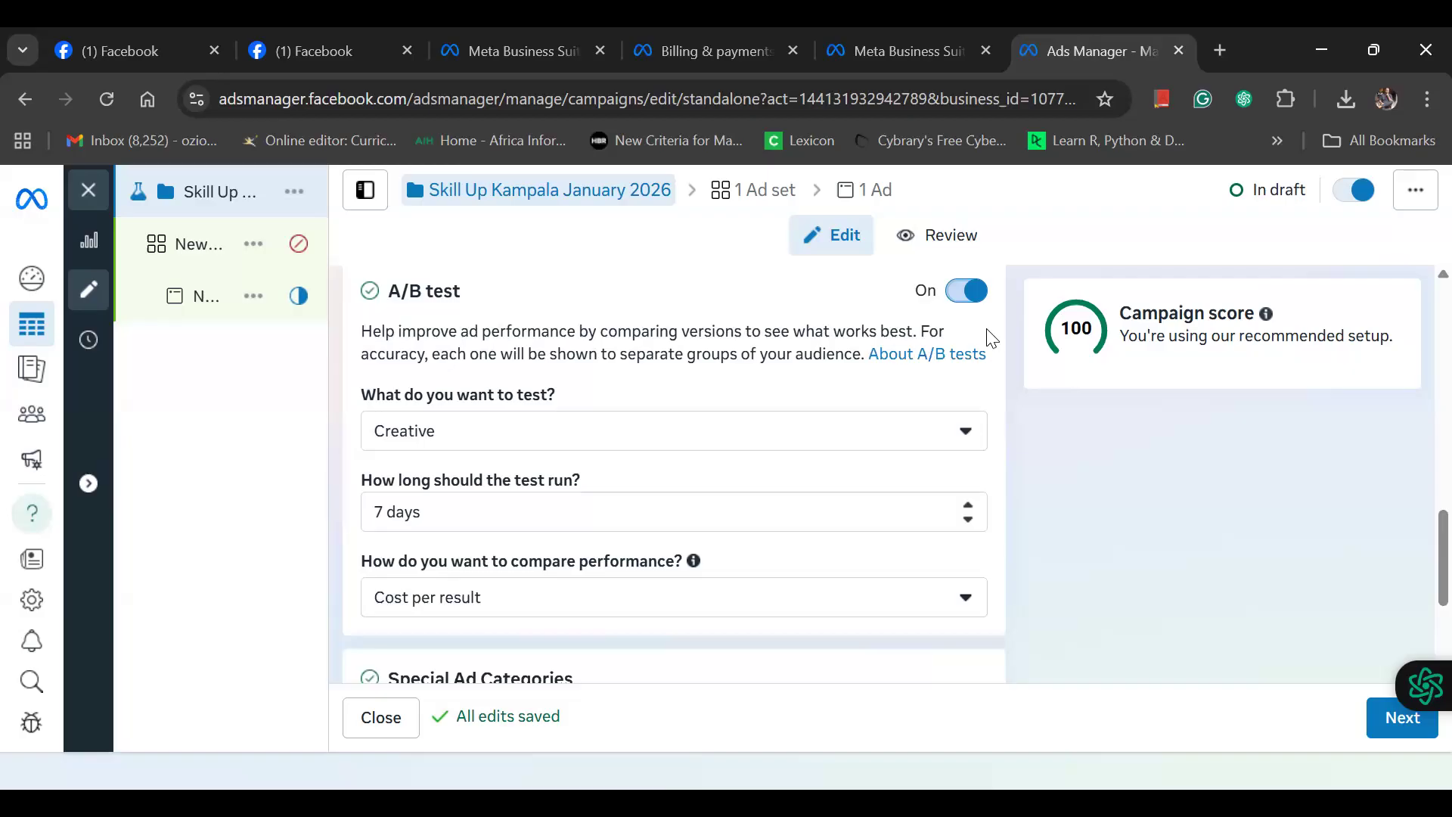
left_click(974, 299)
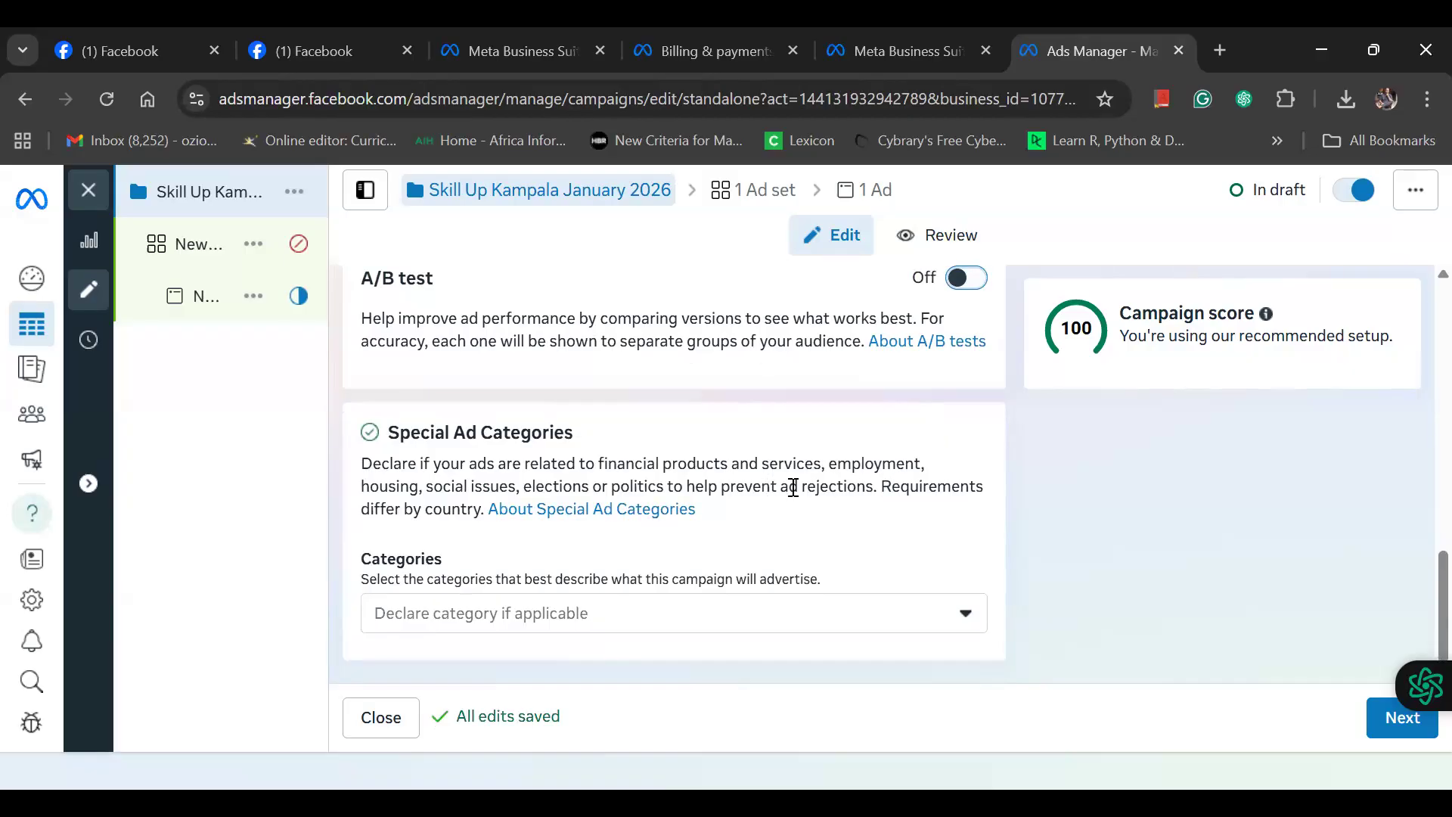
left_click(1399, 714)
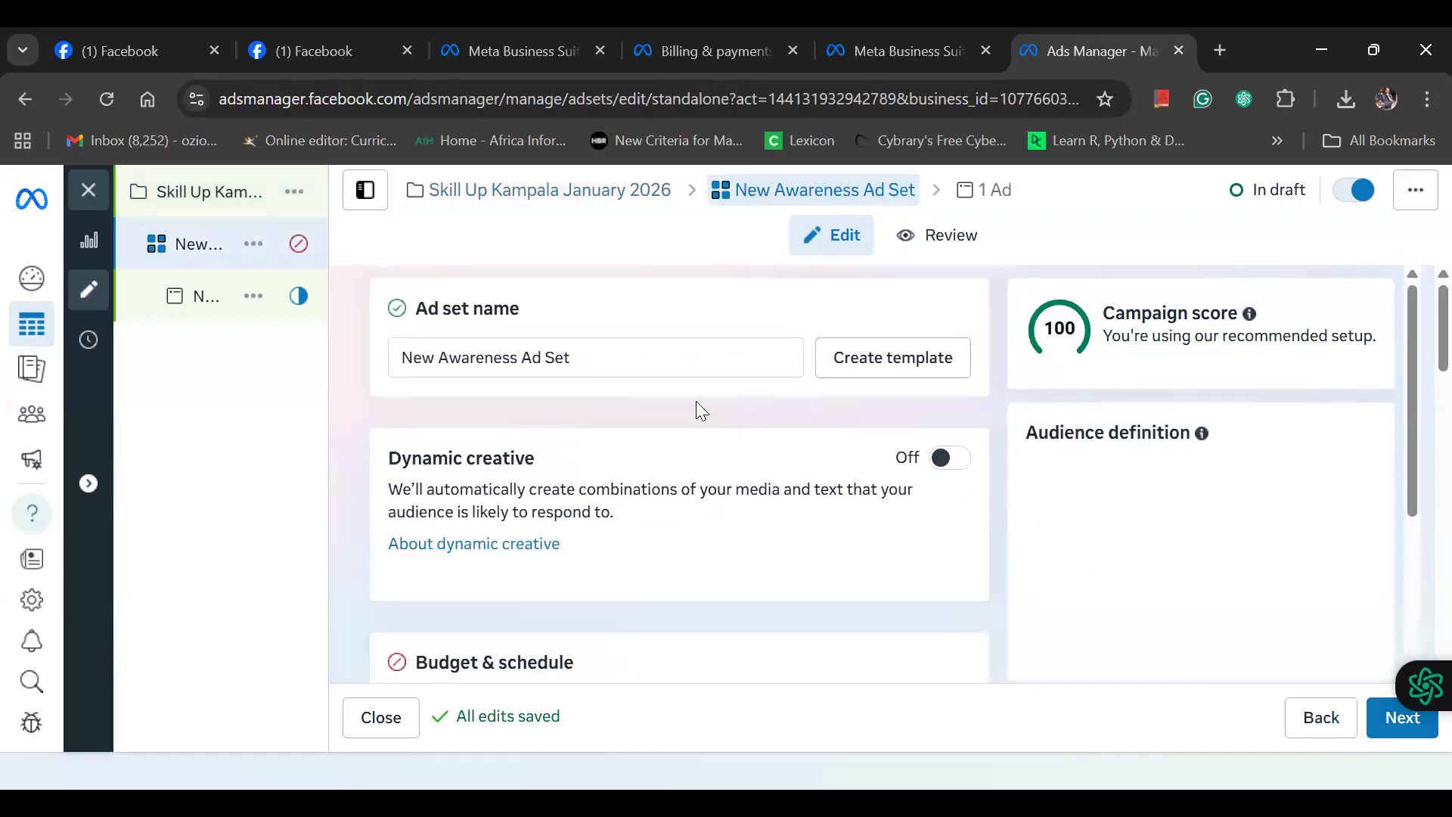
Step: Rename the ad set to 'January 2026 Training'
left_click(591, 356)
triple_click(400, 355)
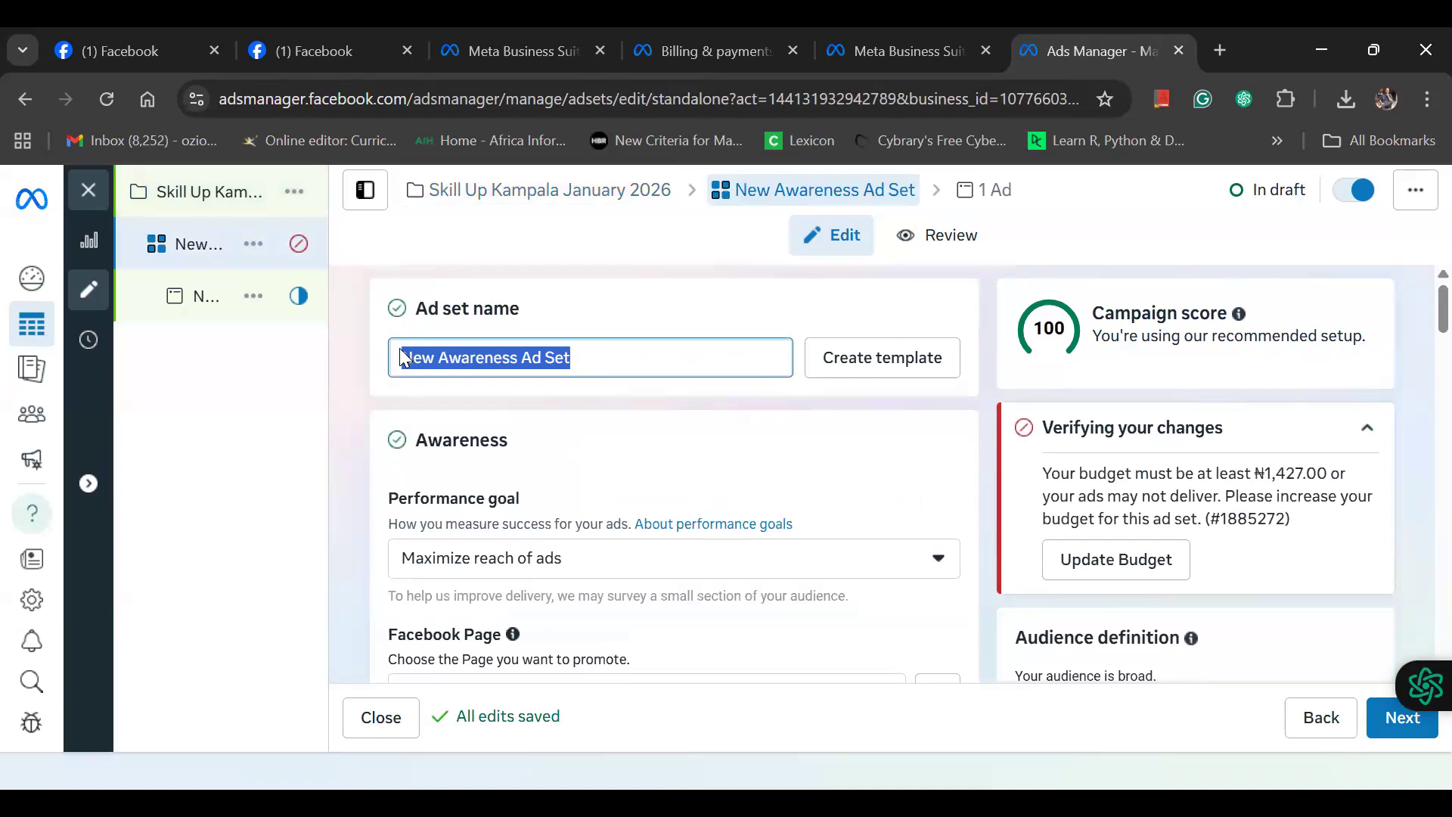
type("Janua")
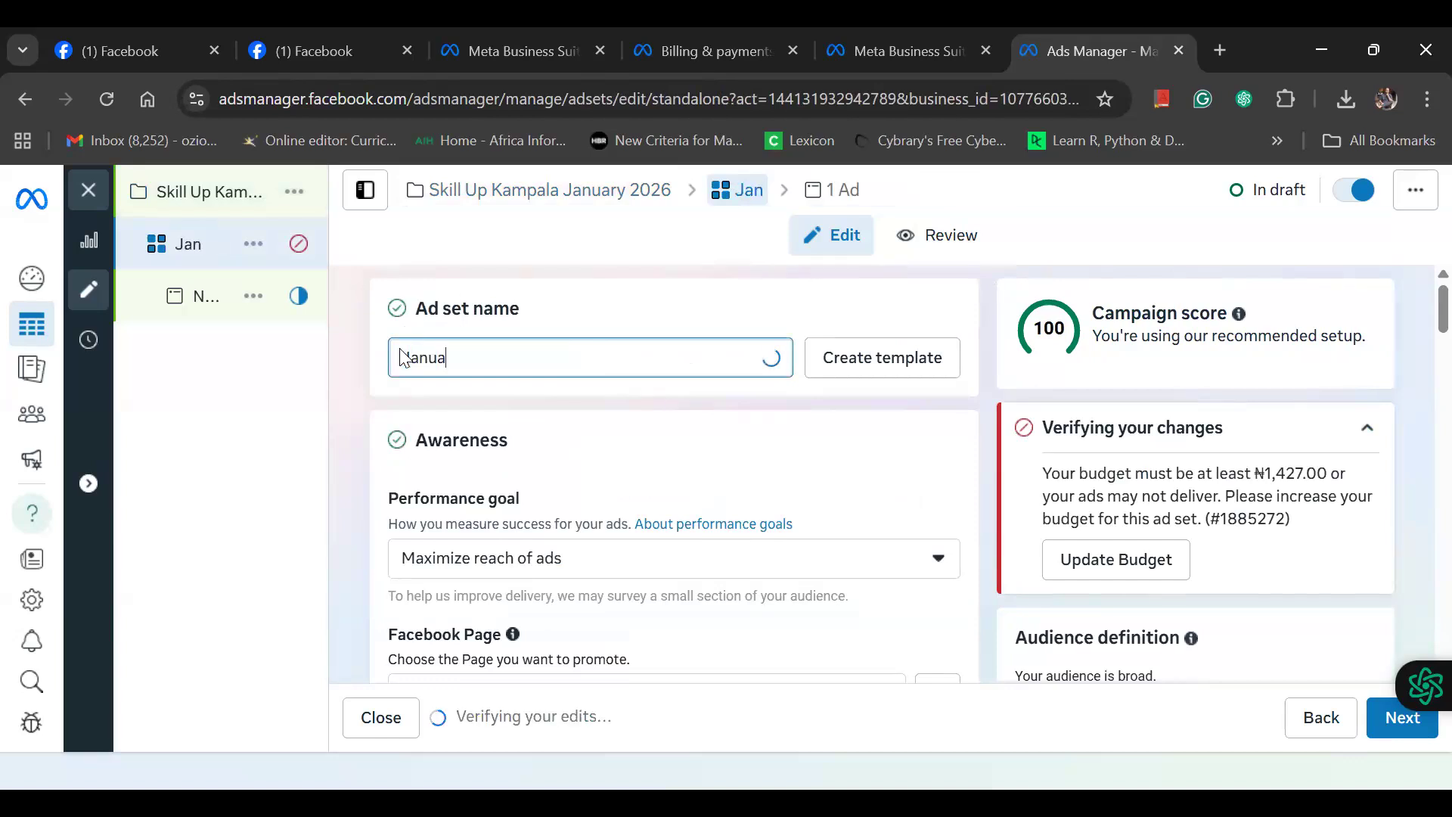
type("ry 2026 Training")
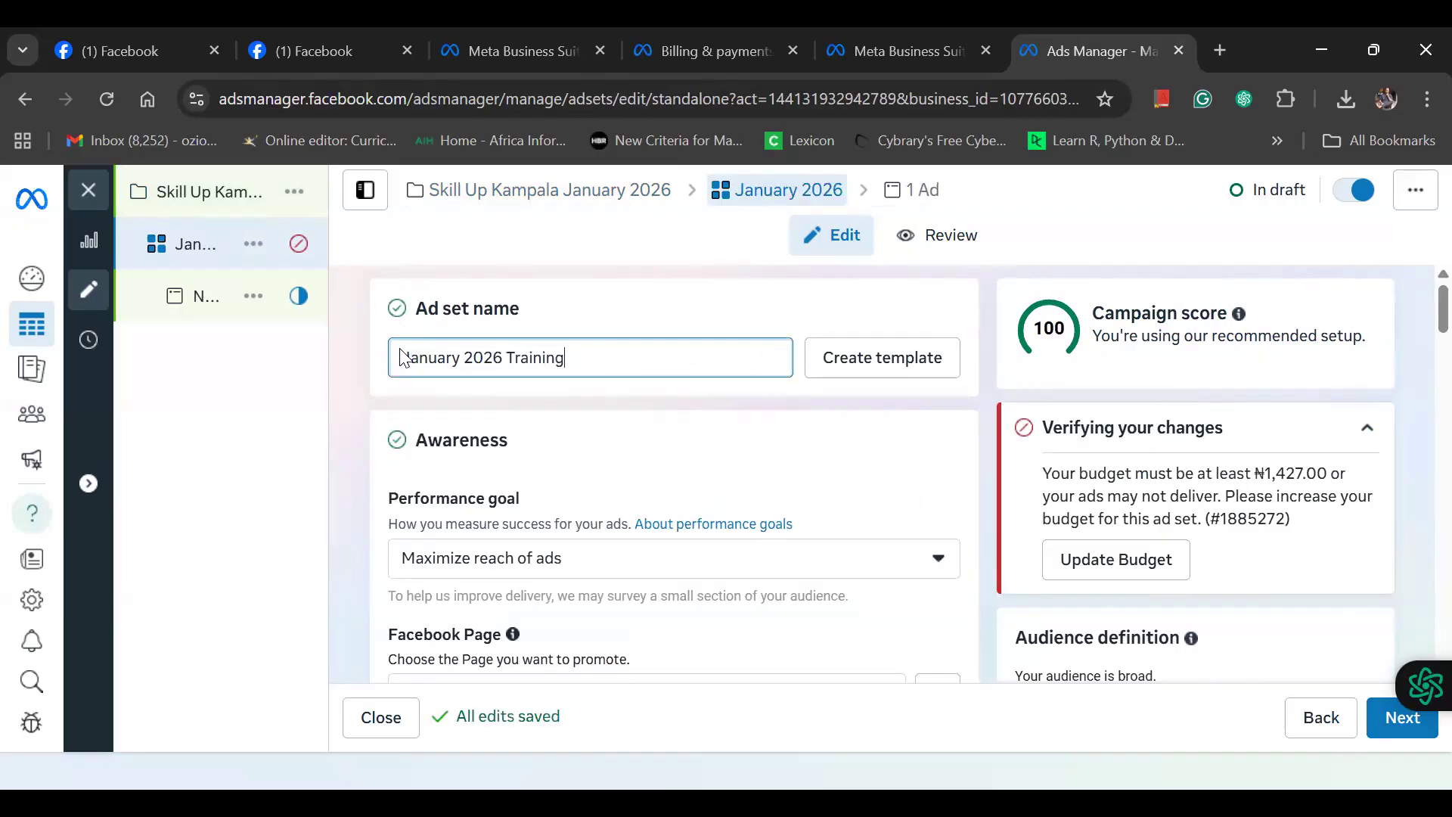
left_click(839, 321)
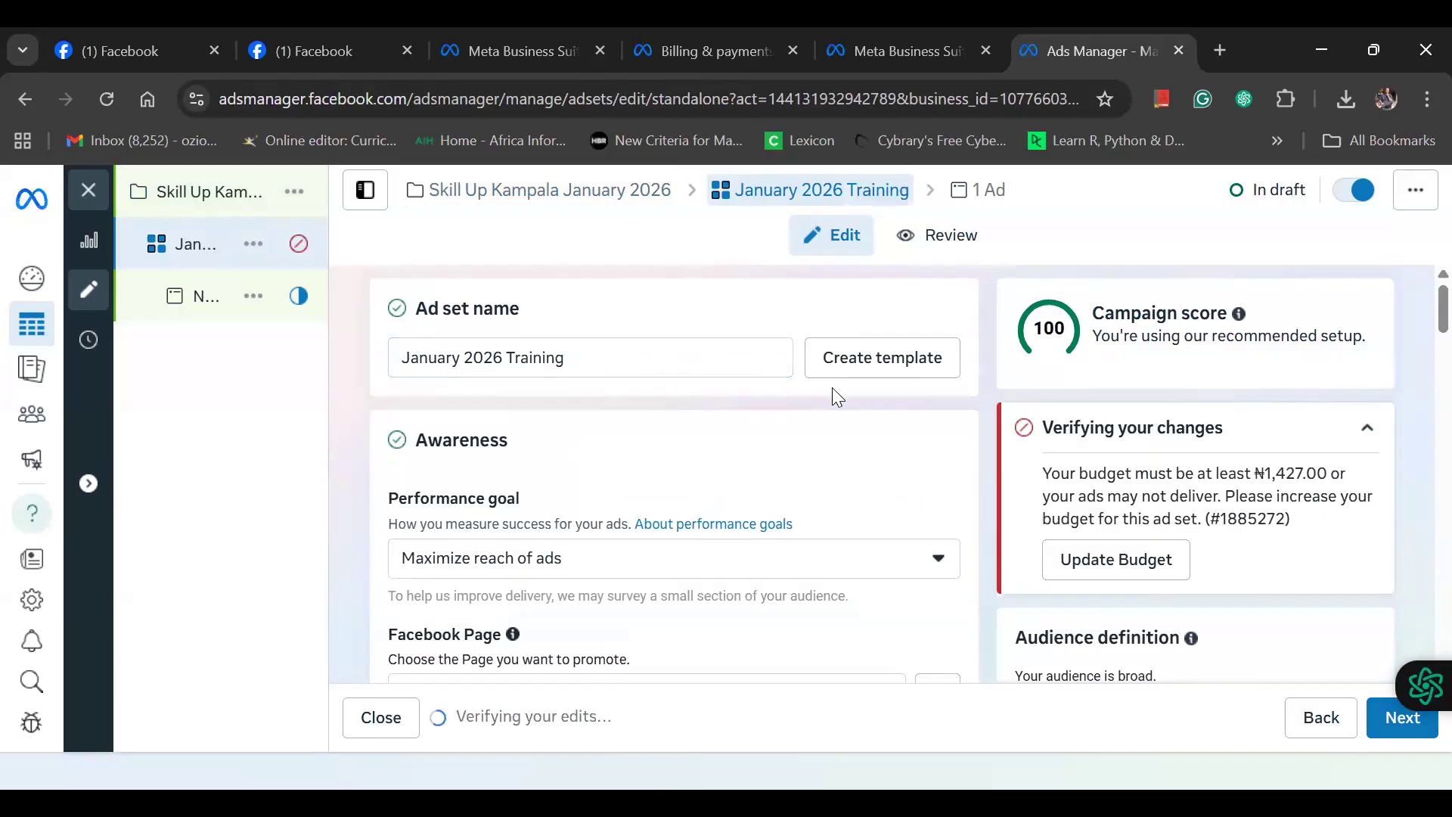
Step: Review the Performance goal options, leaving it at Maximize reach of ads
scroll(830, 387, "down", 3)
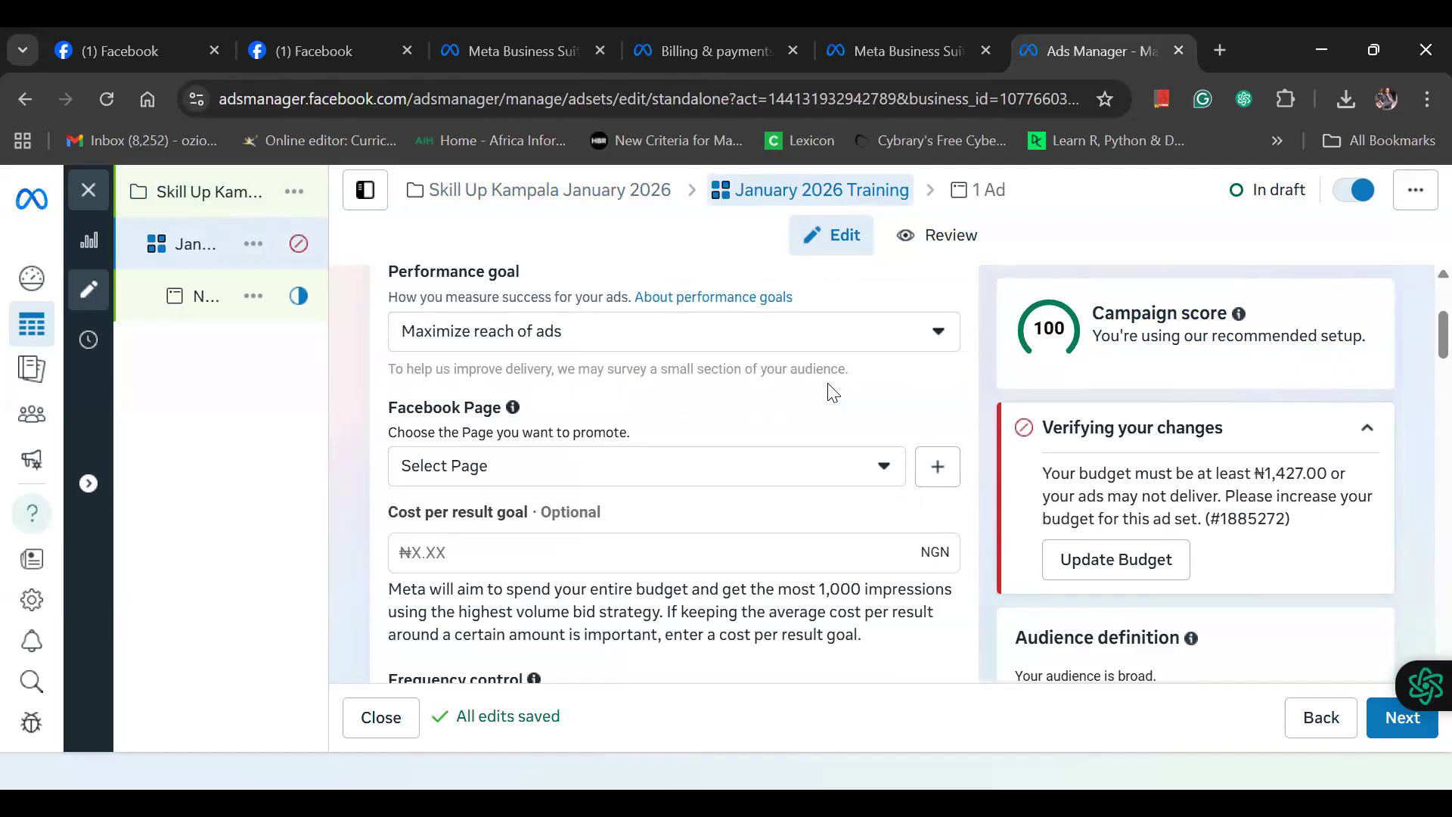
left_click(925, 345)
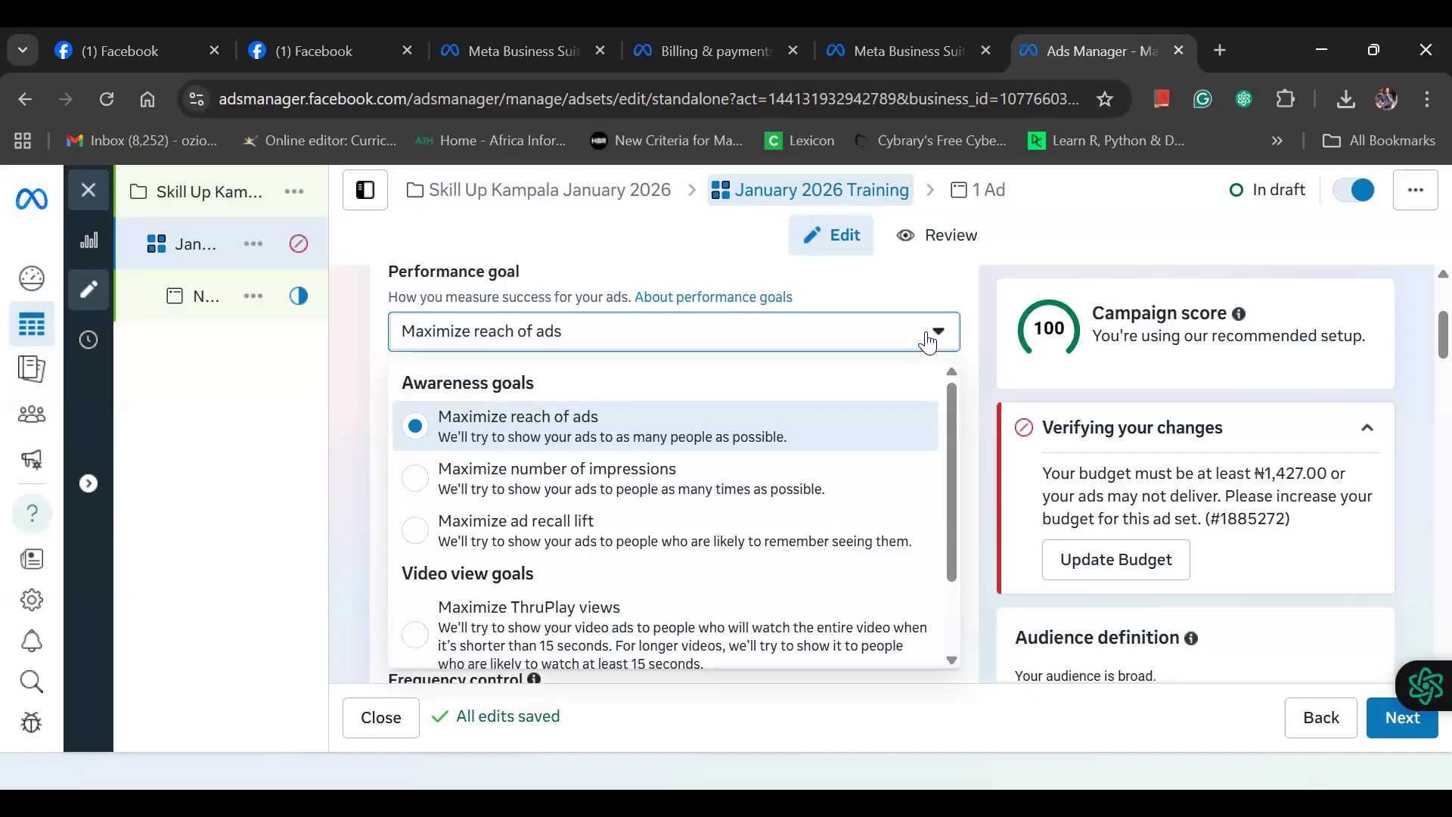
scroll(948, 425, "down", 1)
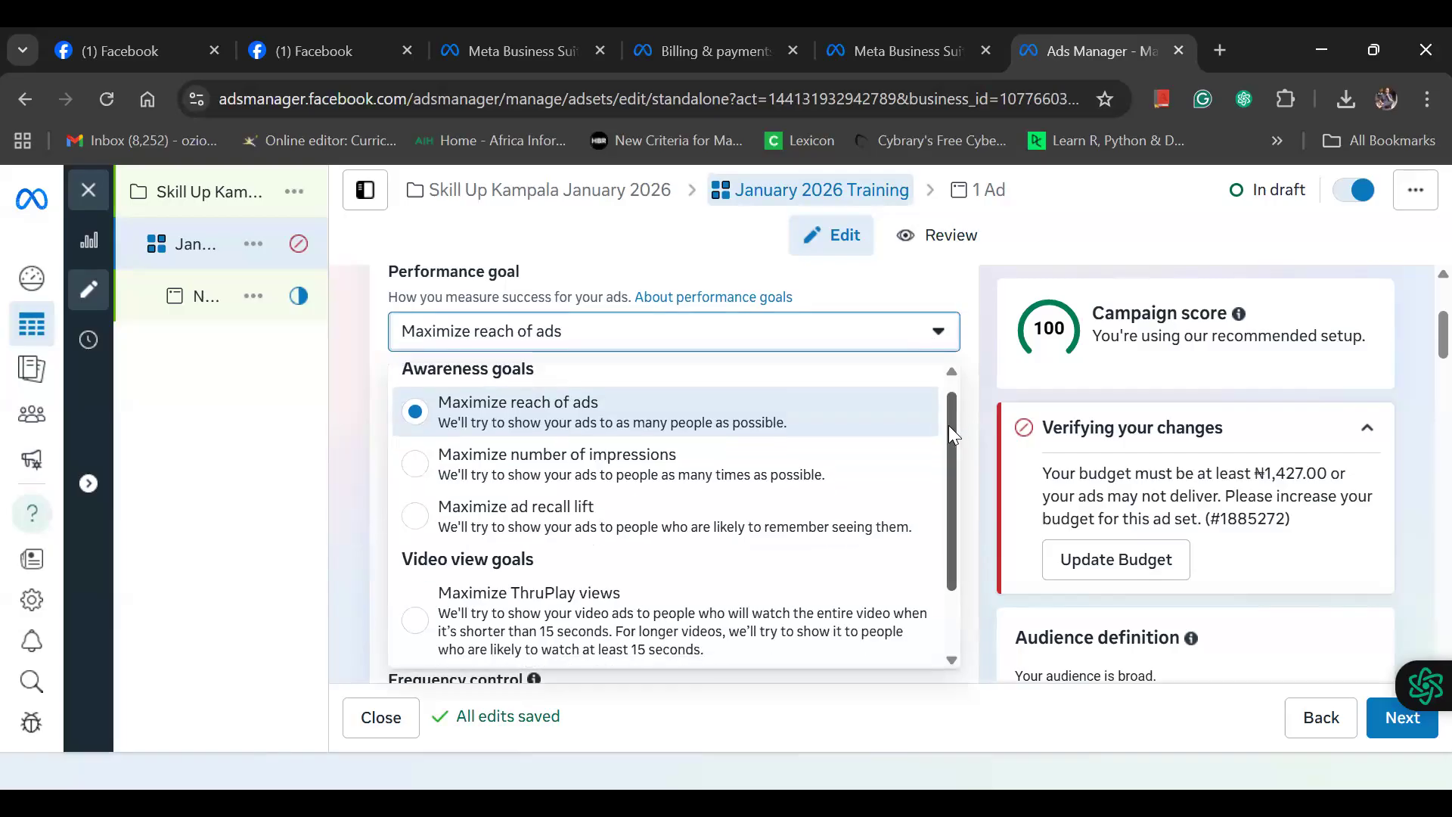
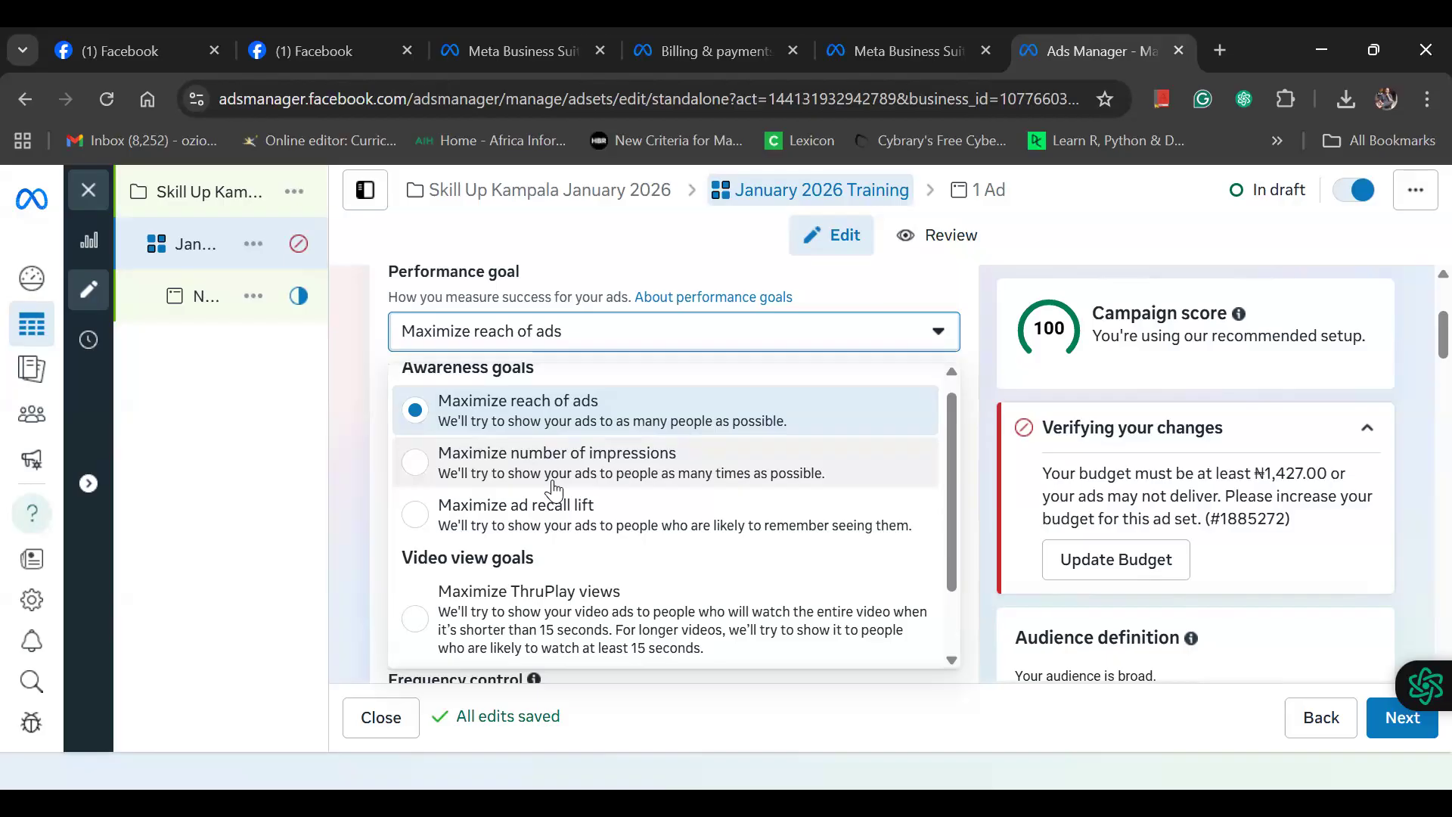
Step: Set the performance goal to Maximize number of impressions
left_click(427, 462)
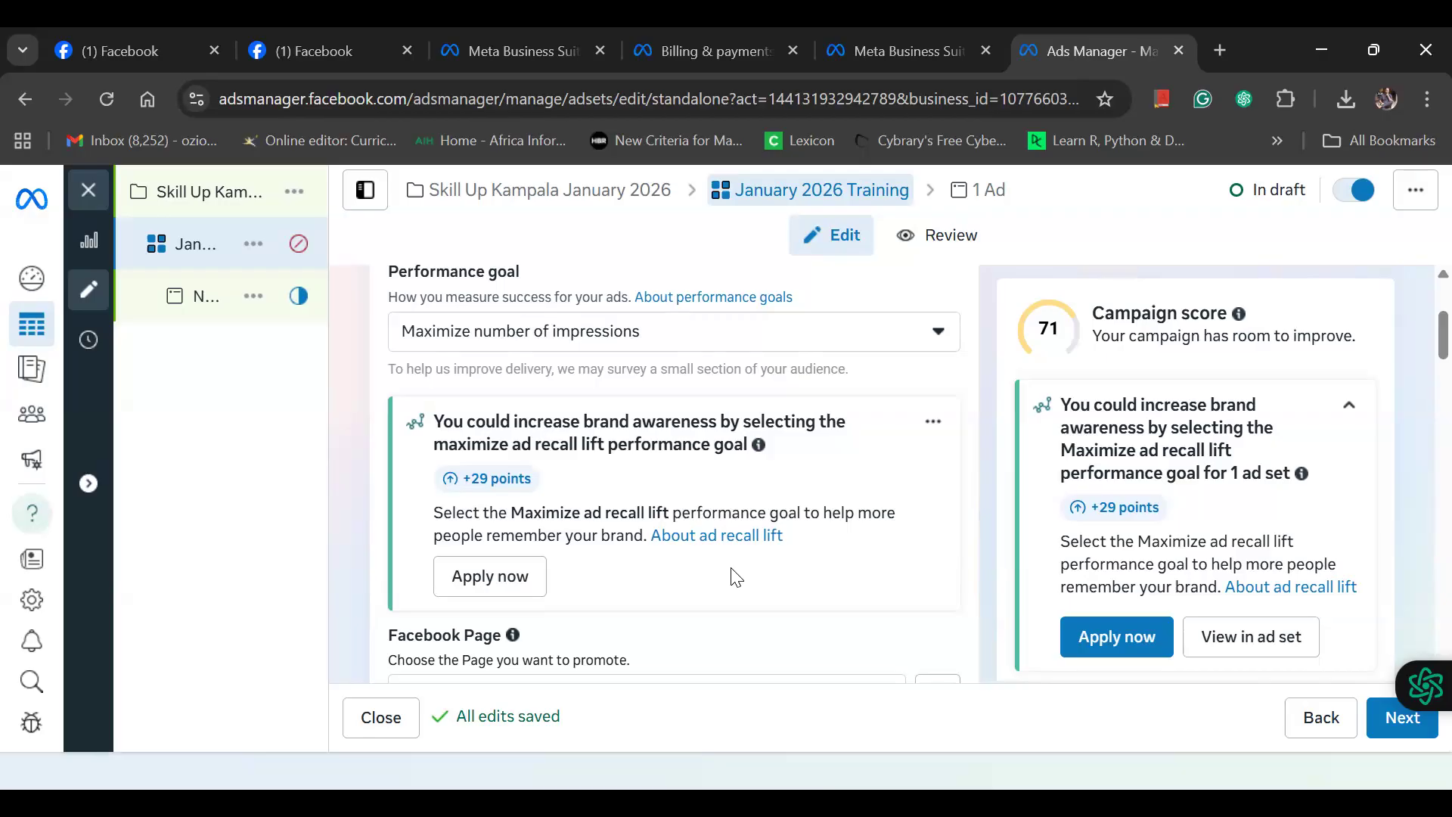
scroll(1419, 346, "down", 2)
scroll(1416, 337, "up", 3)
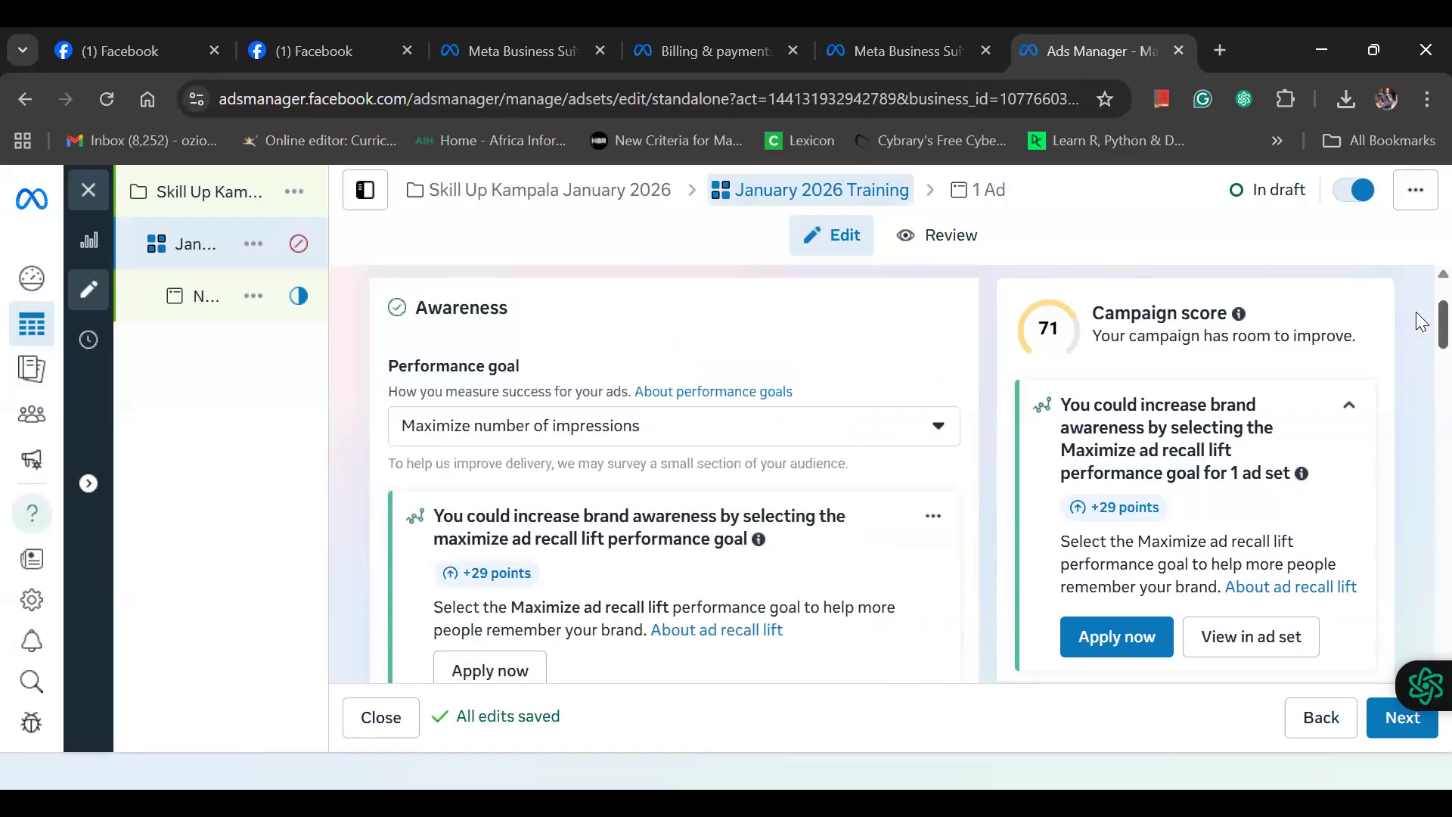
scroll(1415, 312, "down", 1)
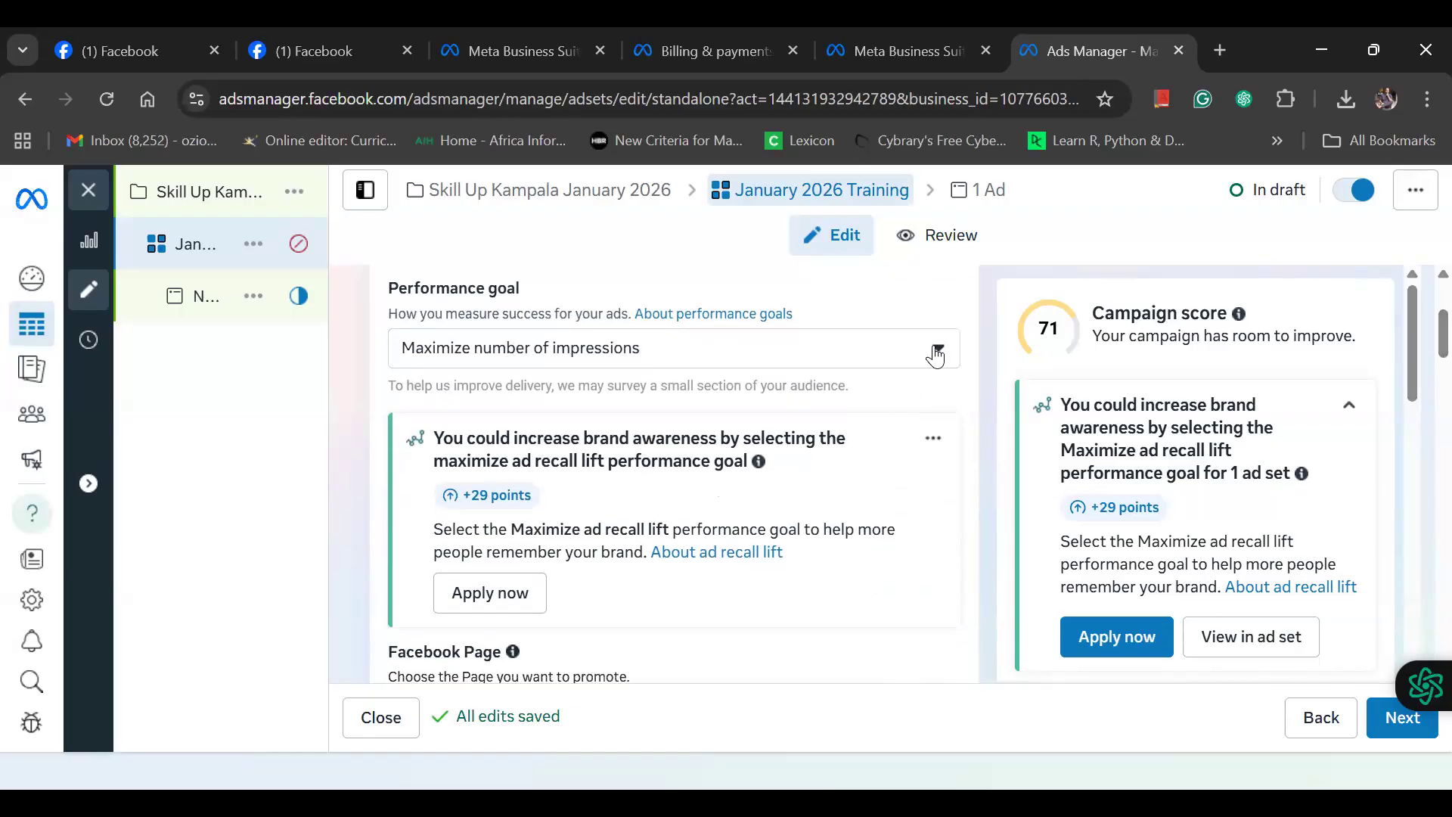
Step: Review the performance goal list again without changing the Maximize number of impressions choice
left_click(935, 350)
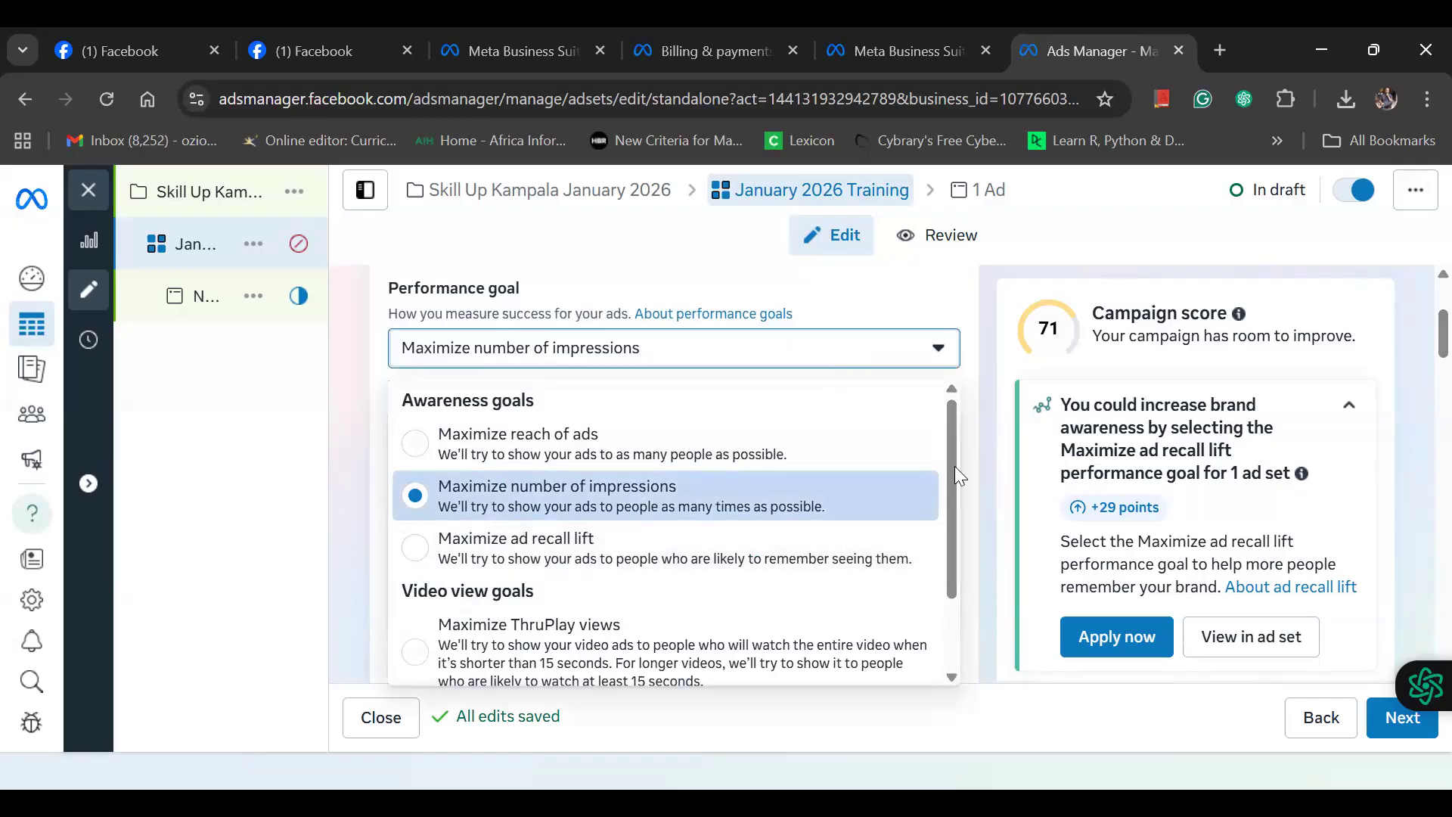
scroll(950, 476, "down", 1)
scroll(952, 522, "down", 1)
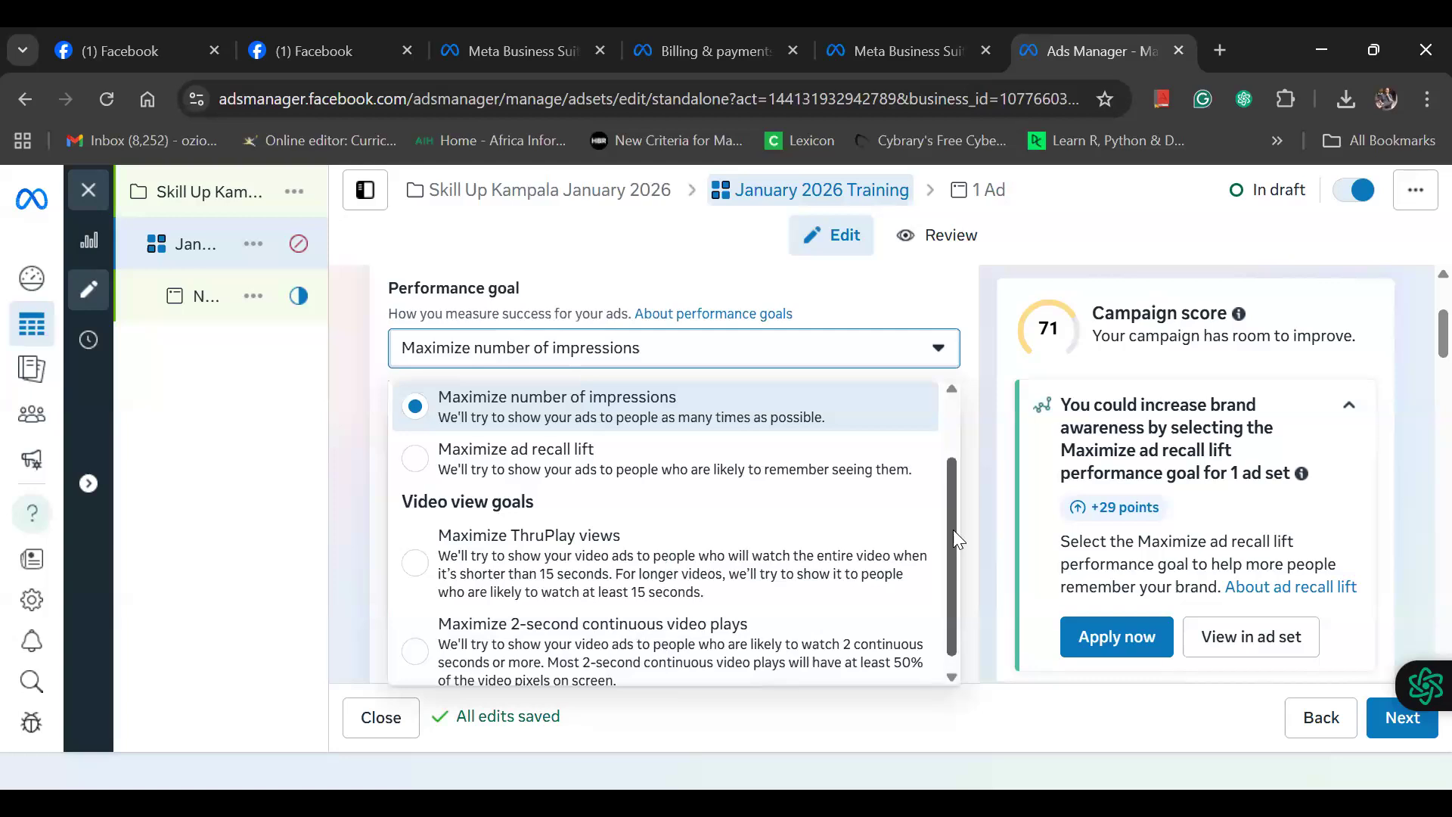
scroll(955, 522, "up", 2)
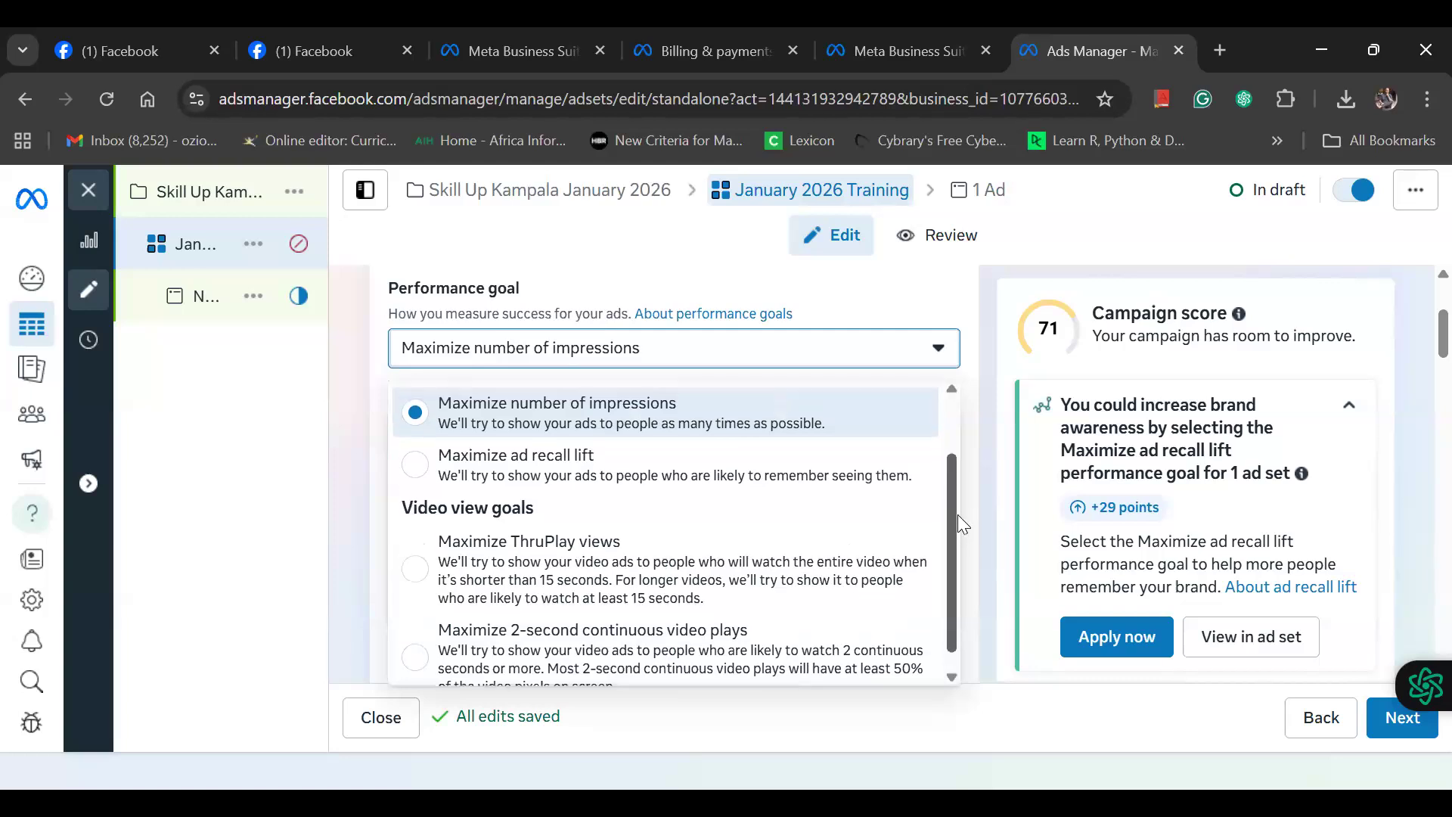
left_click(1021, 255)
scroll(1416, 333, "down", 2)
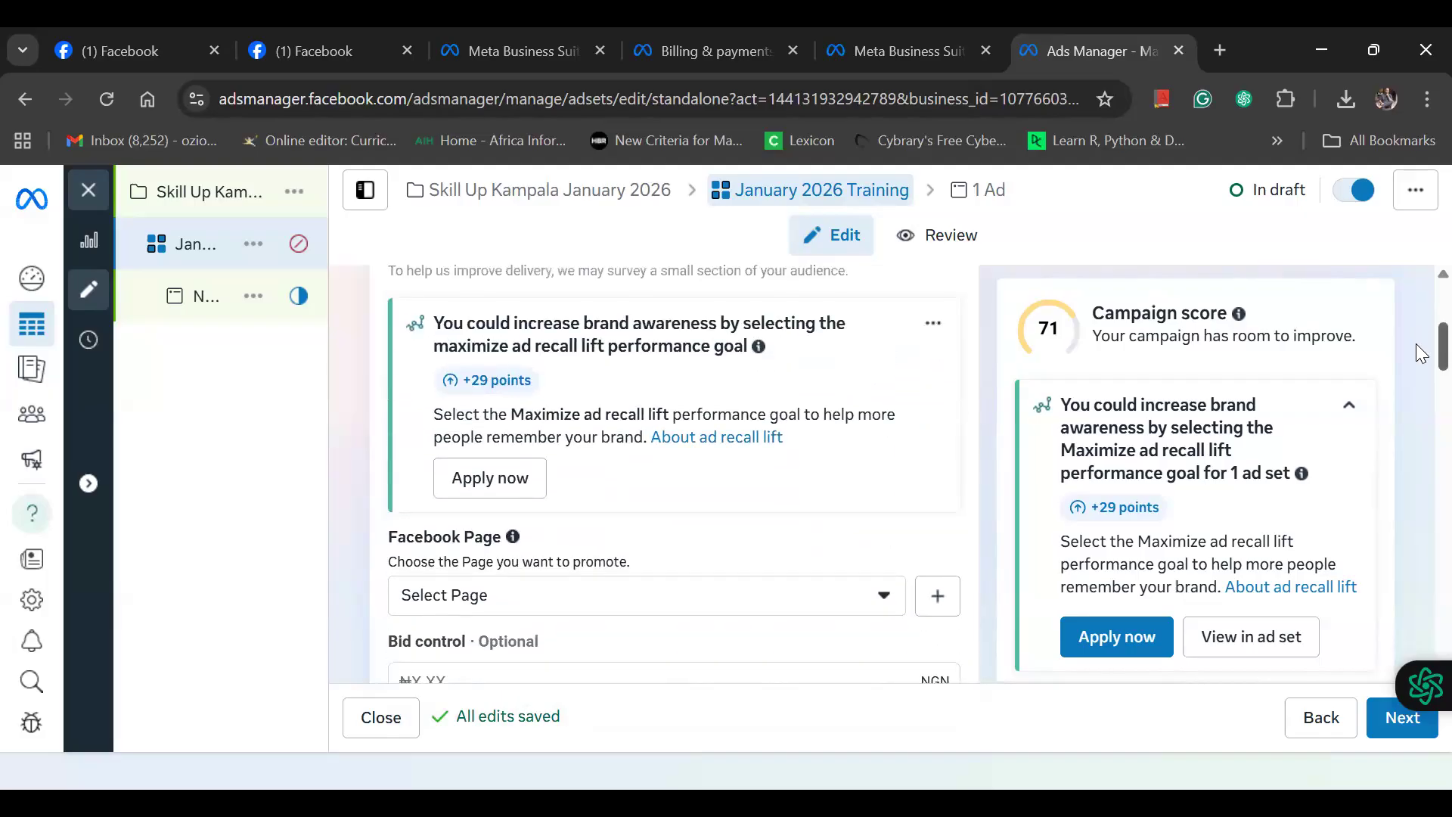
scroll(1415, 333, "up", 2)
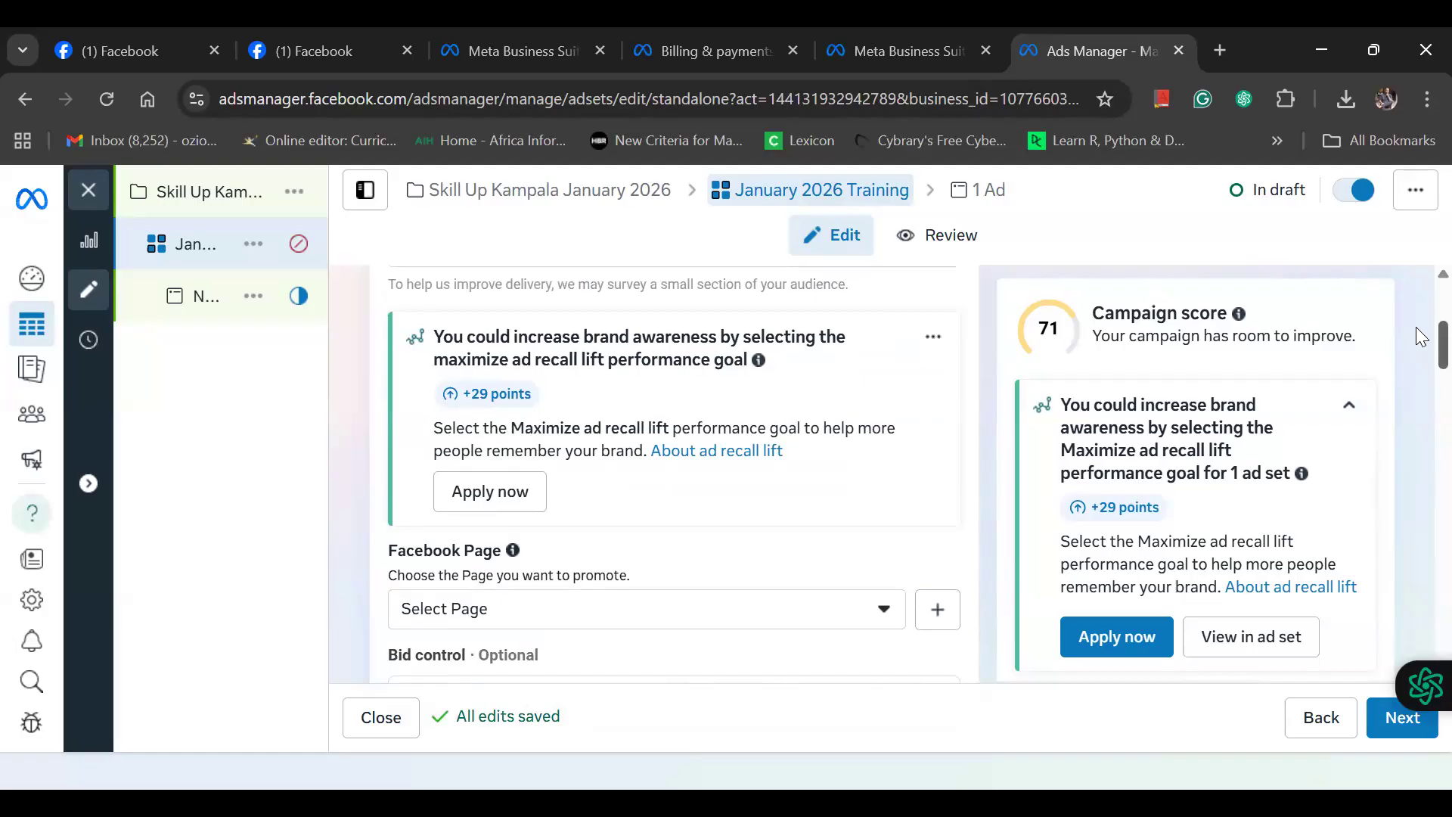
scroll(1415, 363, "down", 5)
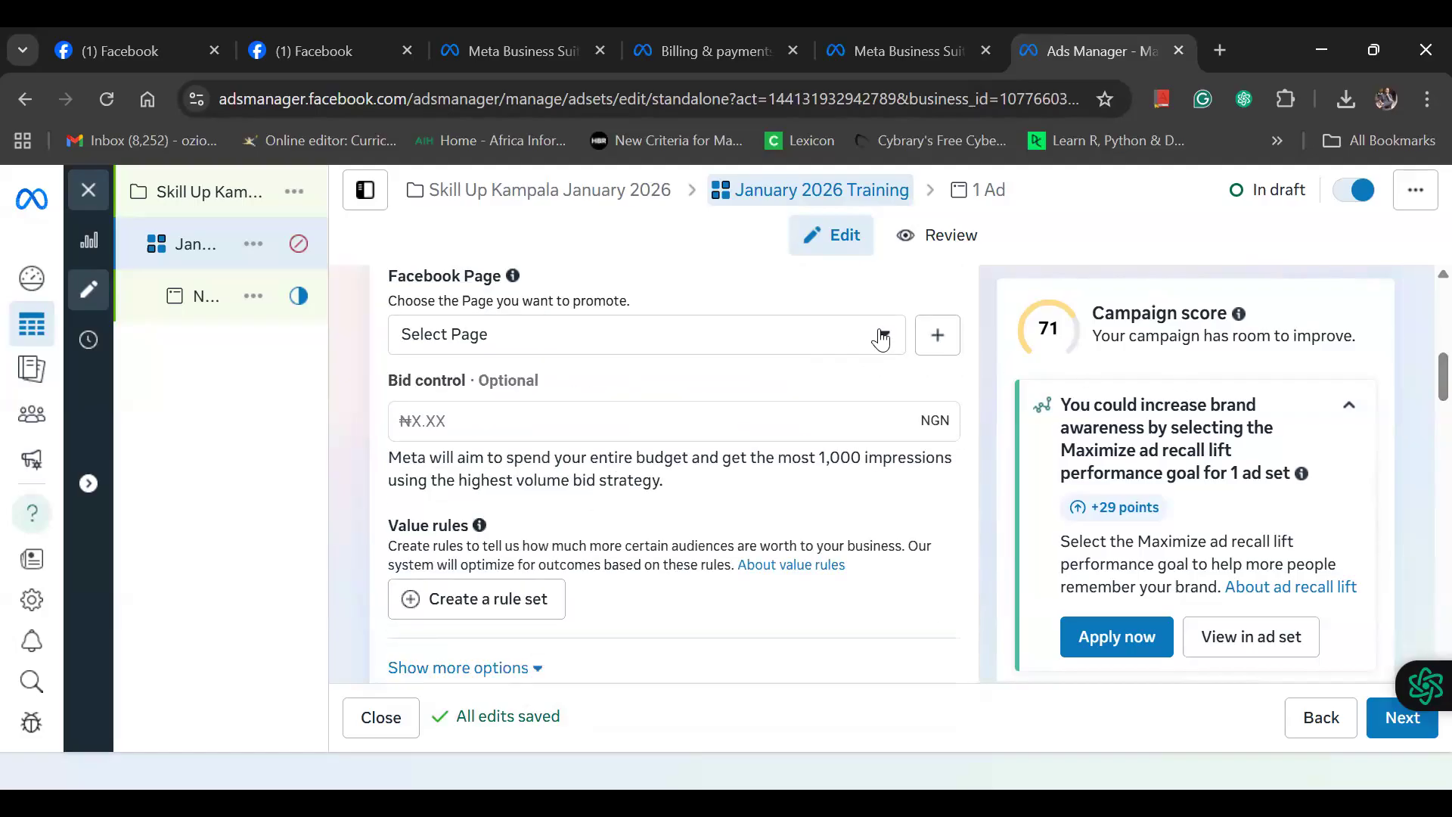
Step: Choose AMG - Skill Up Kampala from the Esscom group as the Facebook Page to promote
left_click(881, 337)
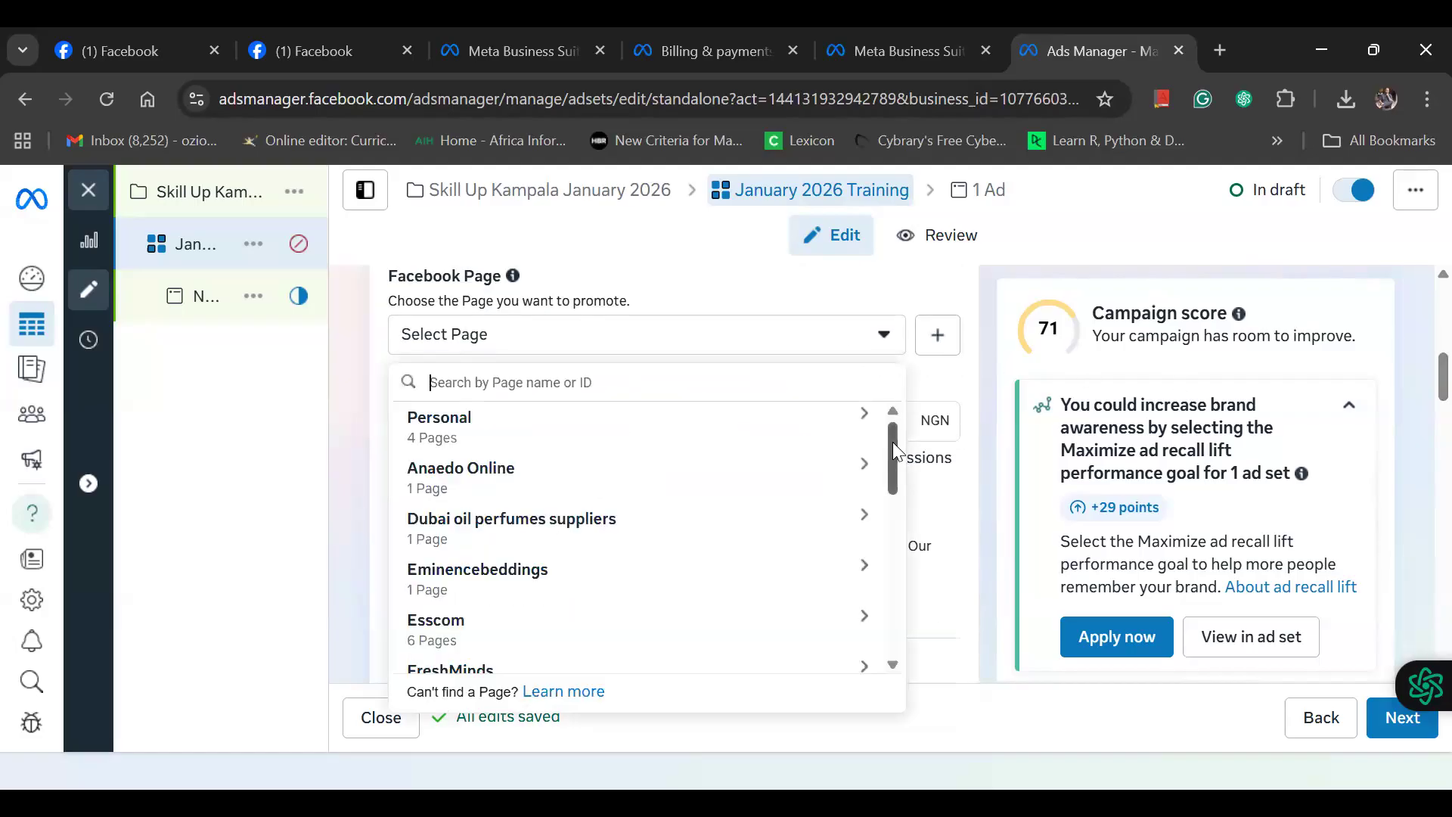
scroll(890, 452, "down", 3)
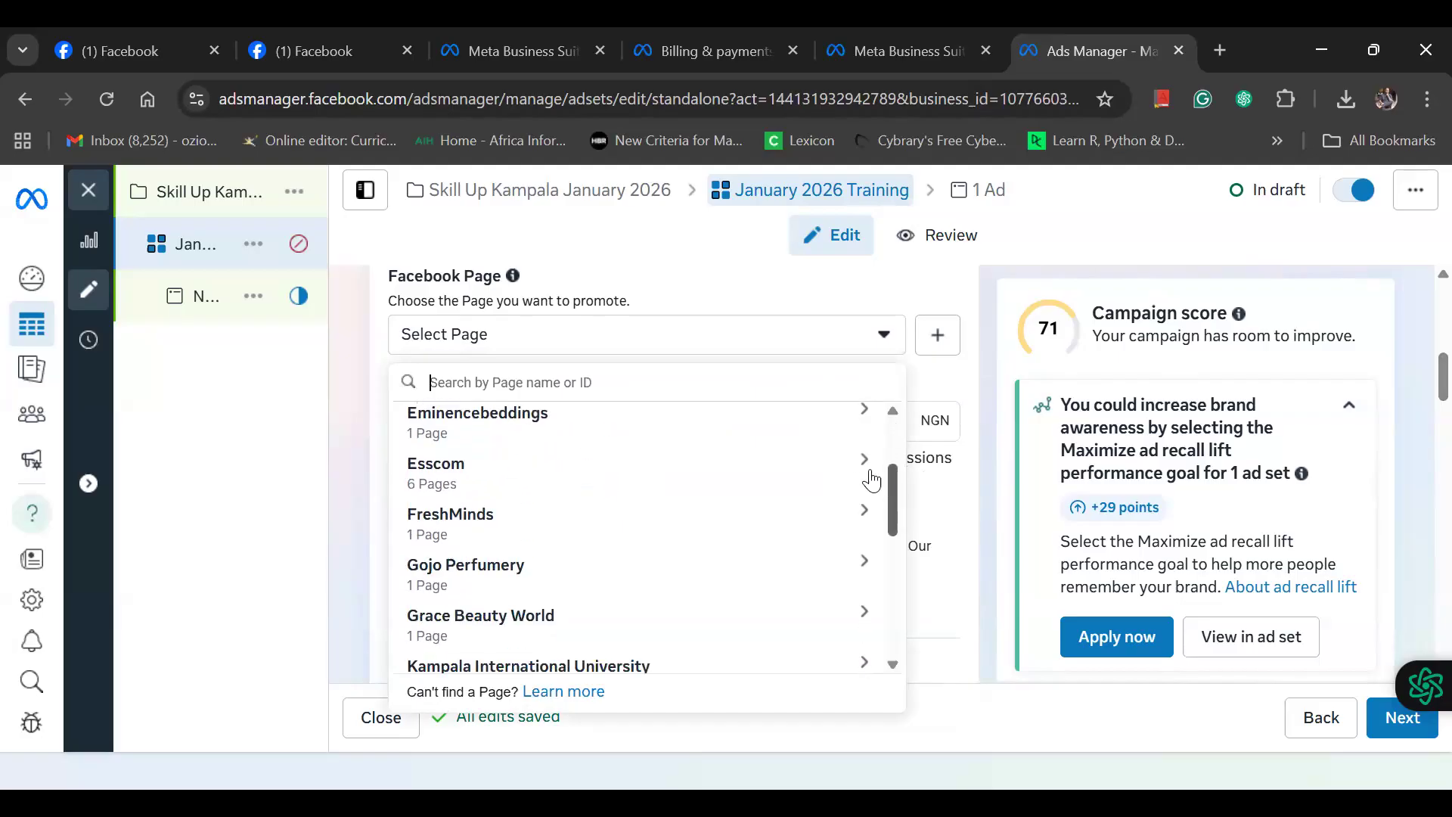
left_click(864, 472)
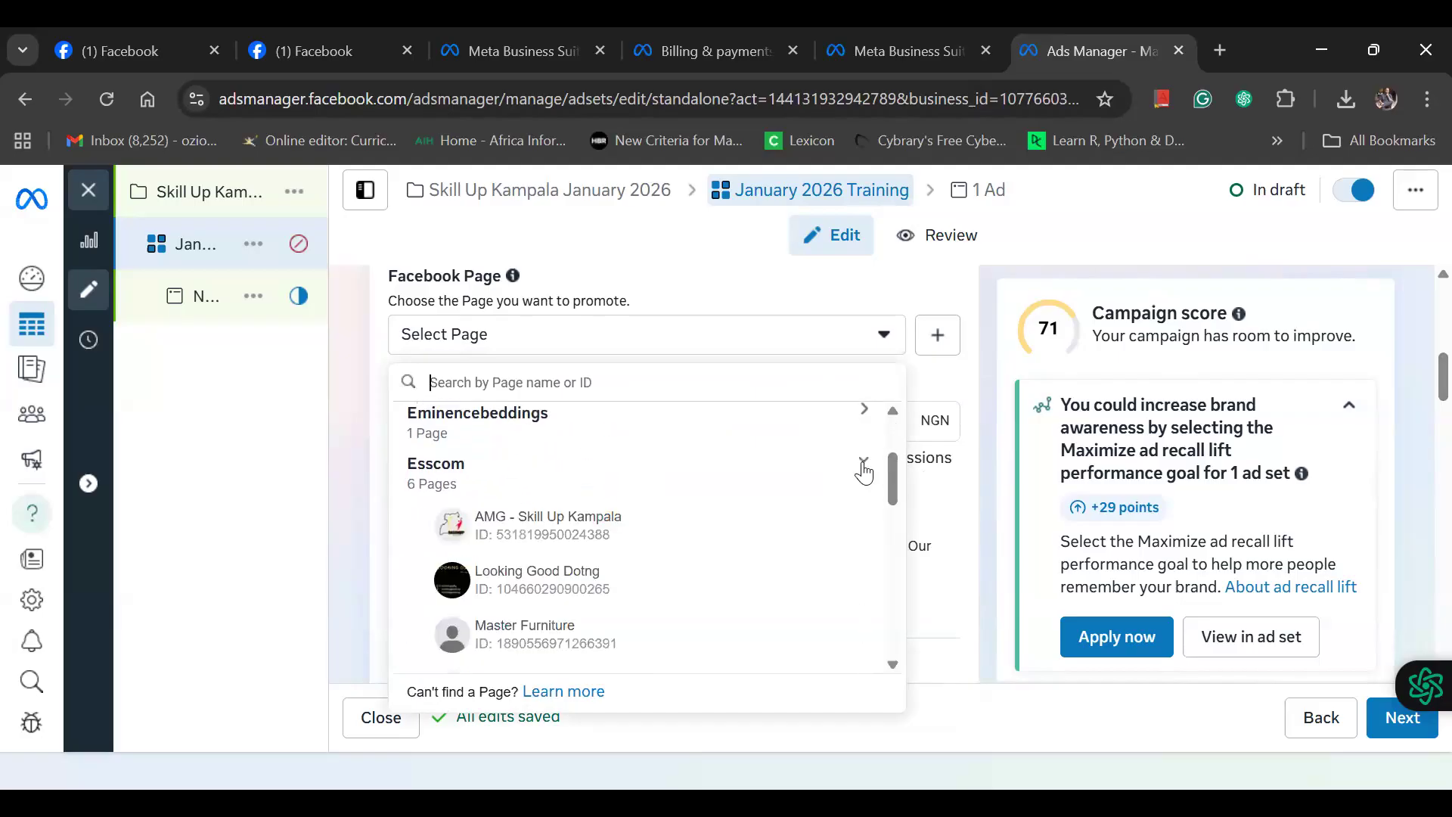
left_click(632, 529)
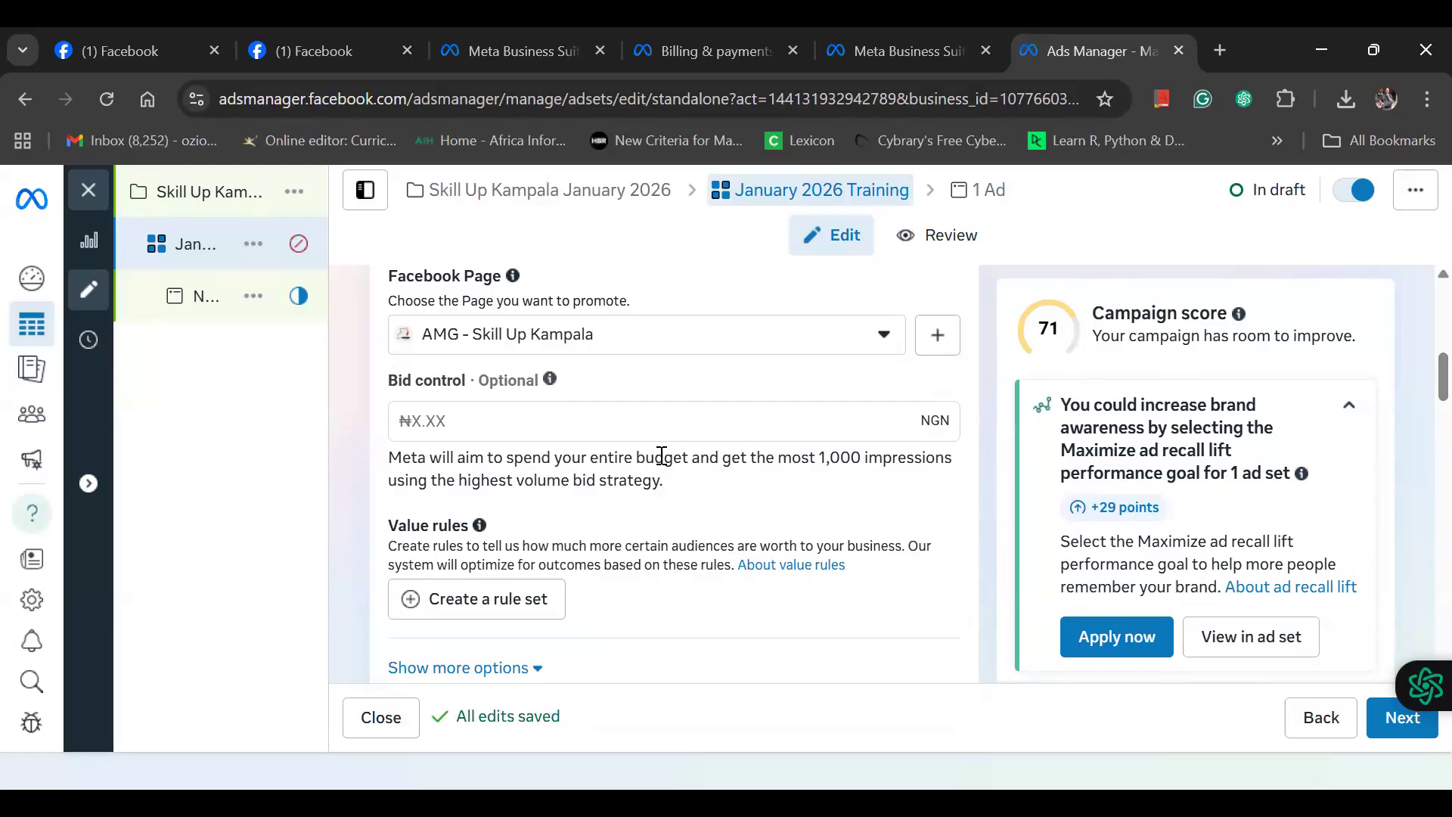
Step: Enter a ₦50,000.00 bid cap in the Bid control field
left_click(687, 425)
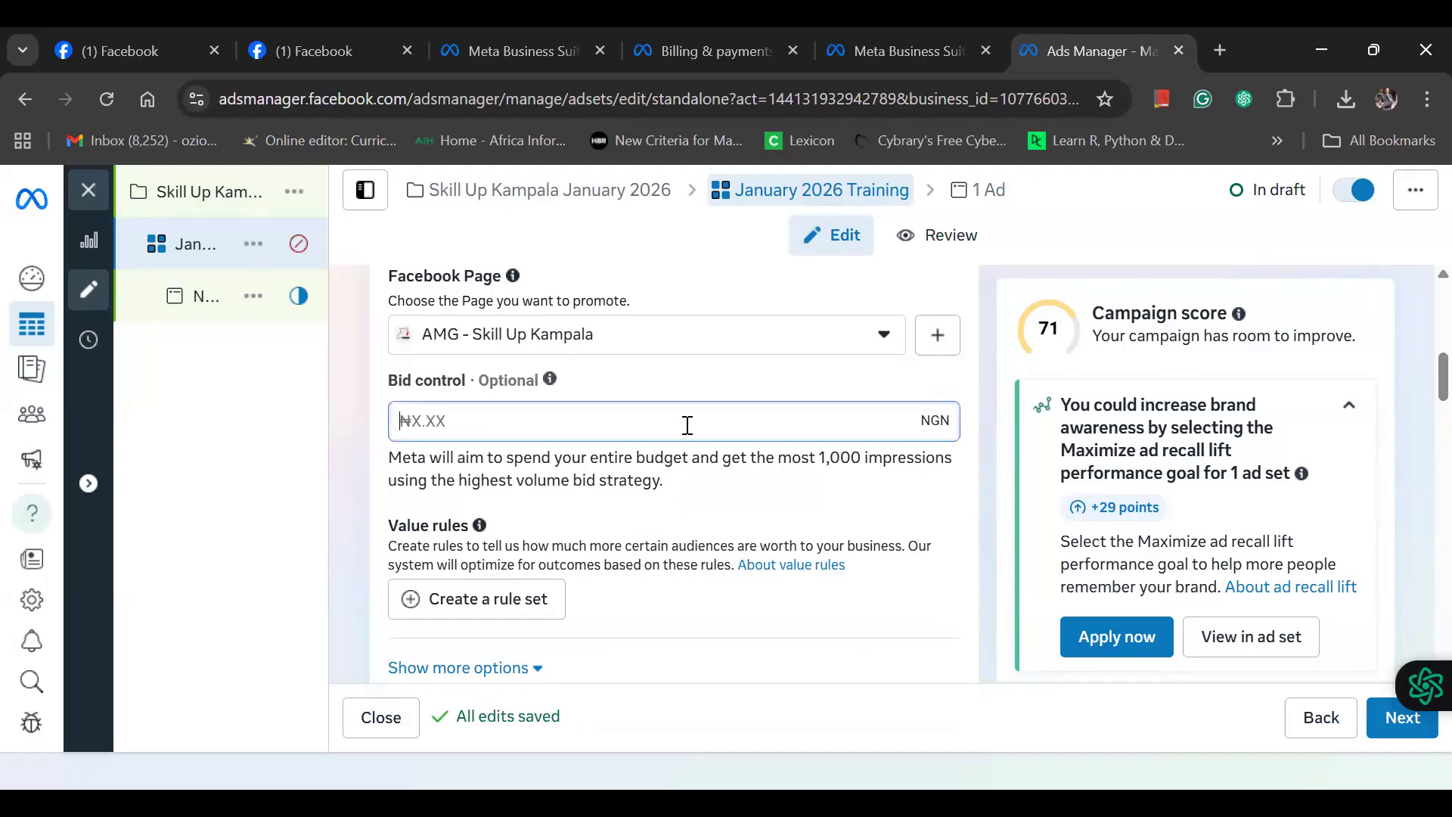
type("1")
key("BackSpace")
type("50000")
key("BackSpace")
key("BackSpace")
key("BackSpace")
key("BackSpace")
key("BackSpace")
type("50000")
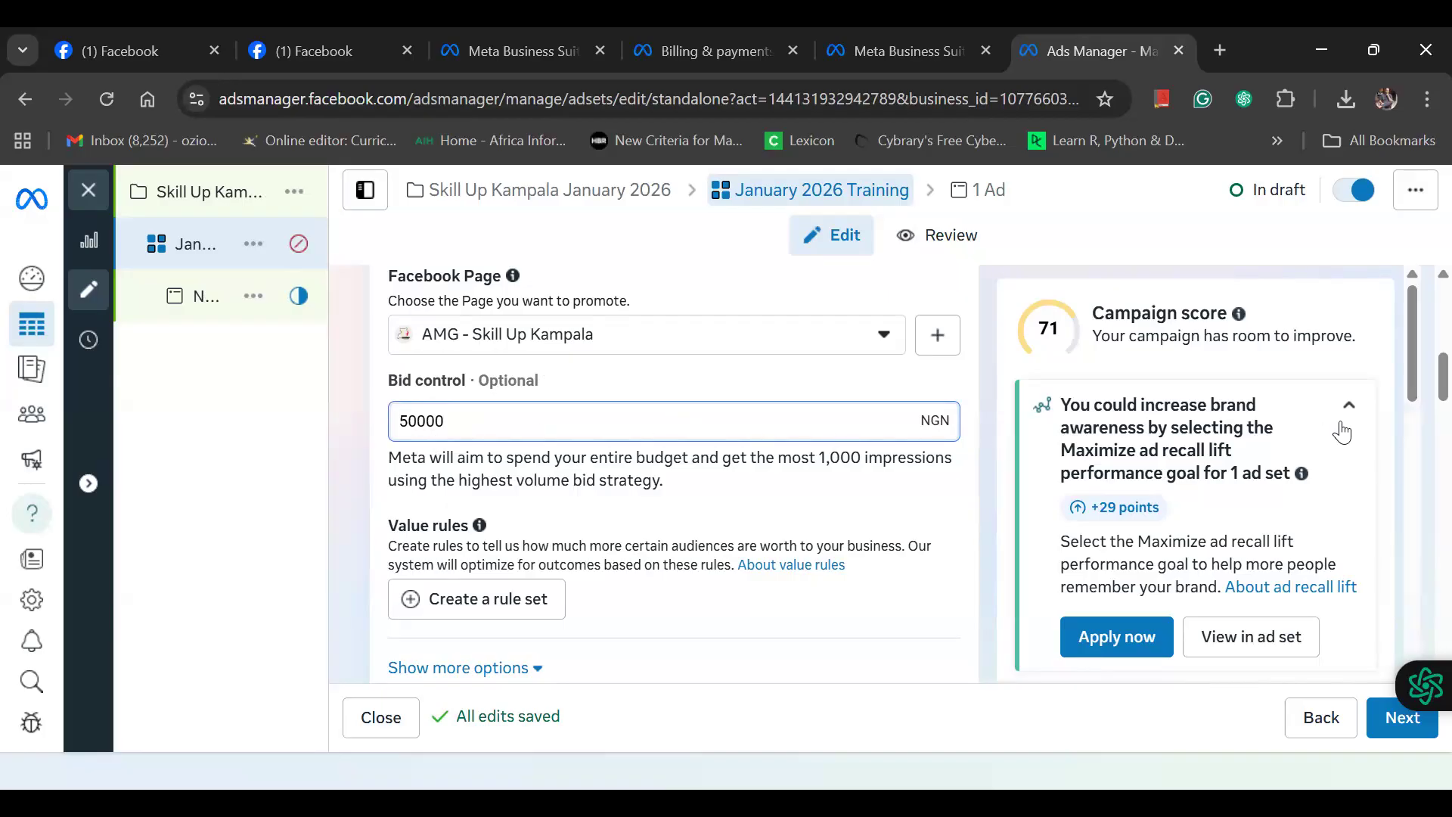
left_click_drag(1443, 381, 1415, 414)
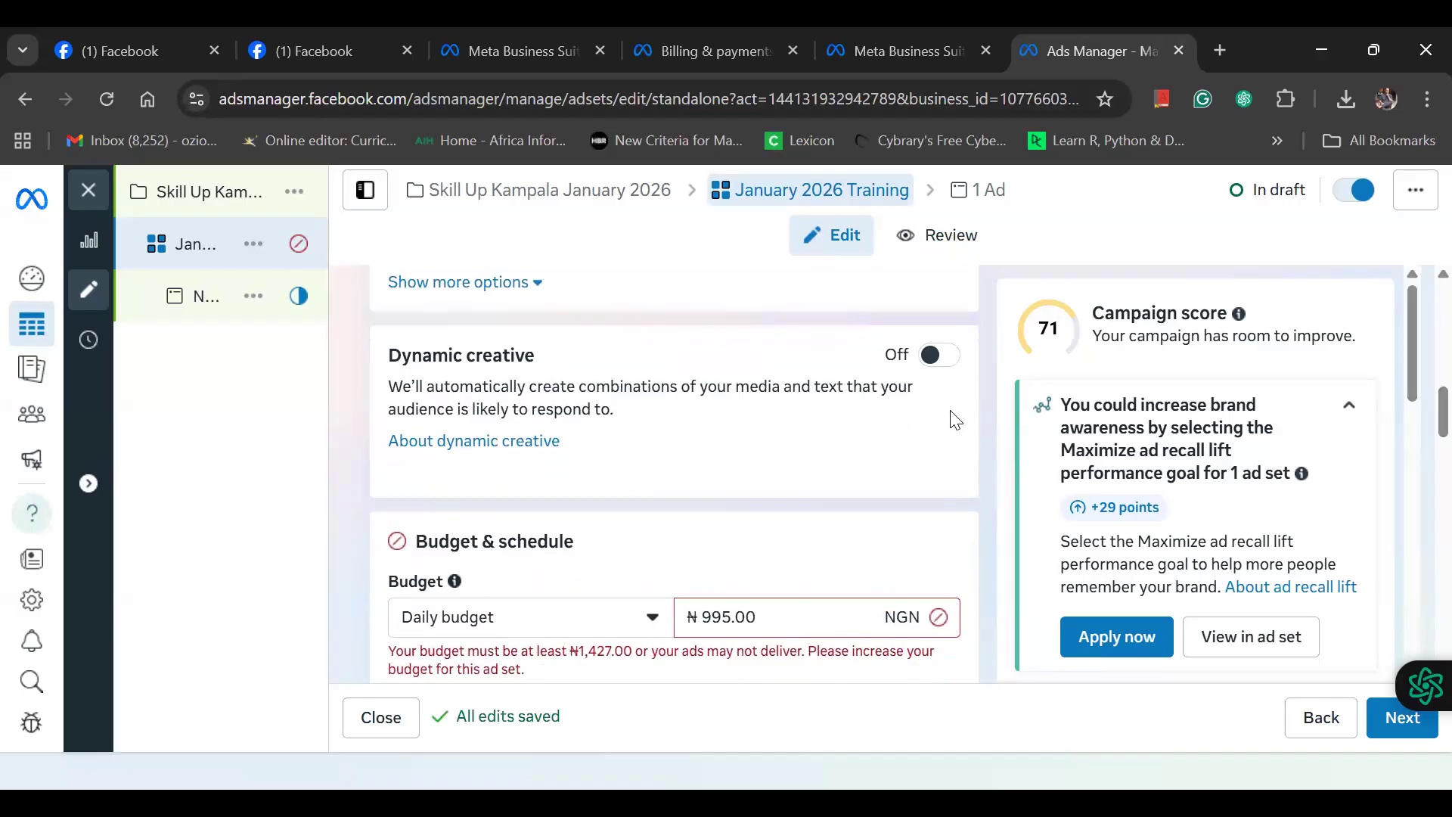
Step: Switch Dynamic creative on and confirm it with Continue
left_click(945, 361)
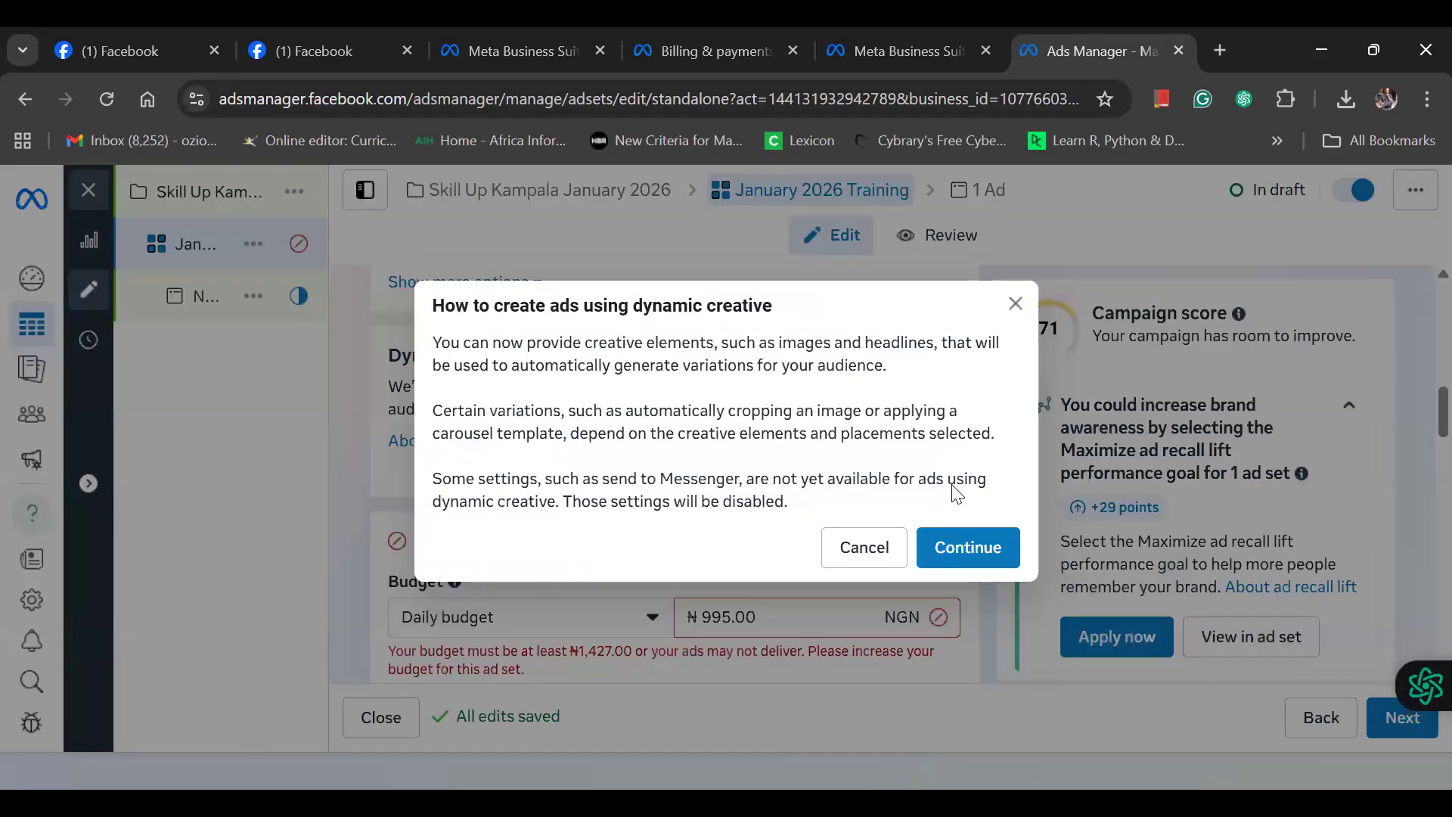
left_click(961, 538)
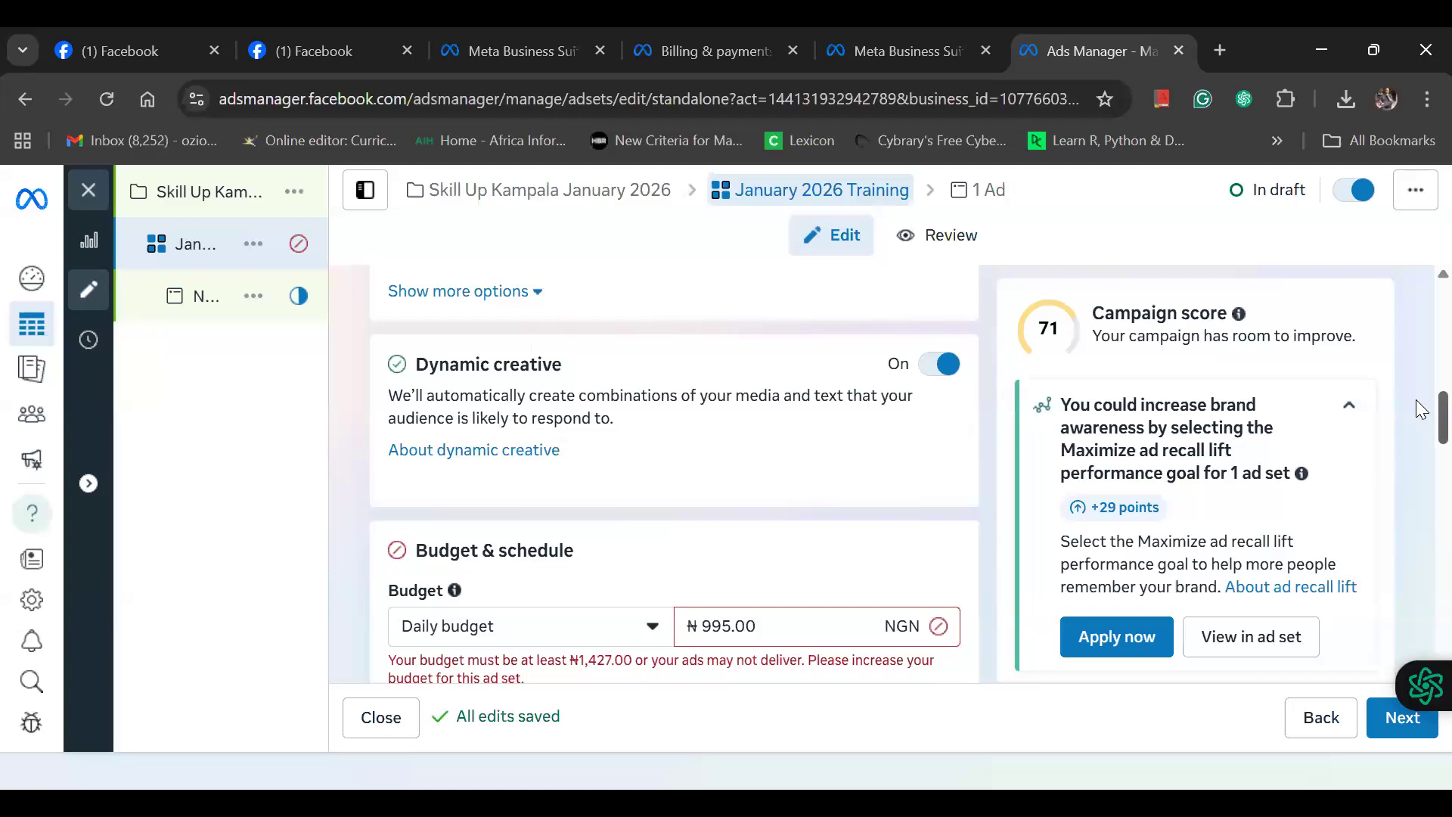
scroll(1416, 406, "up", 2)
scroll(1421, 408, "up", 2)
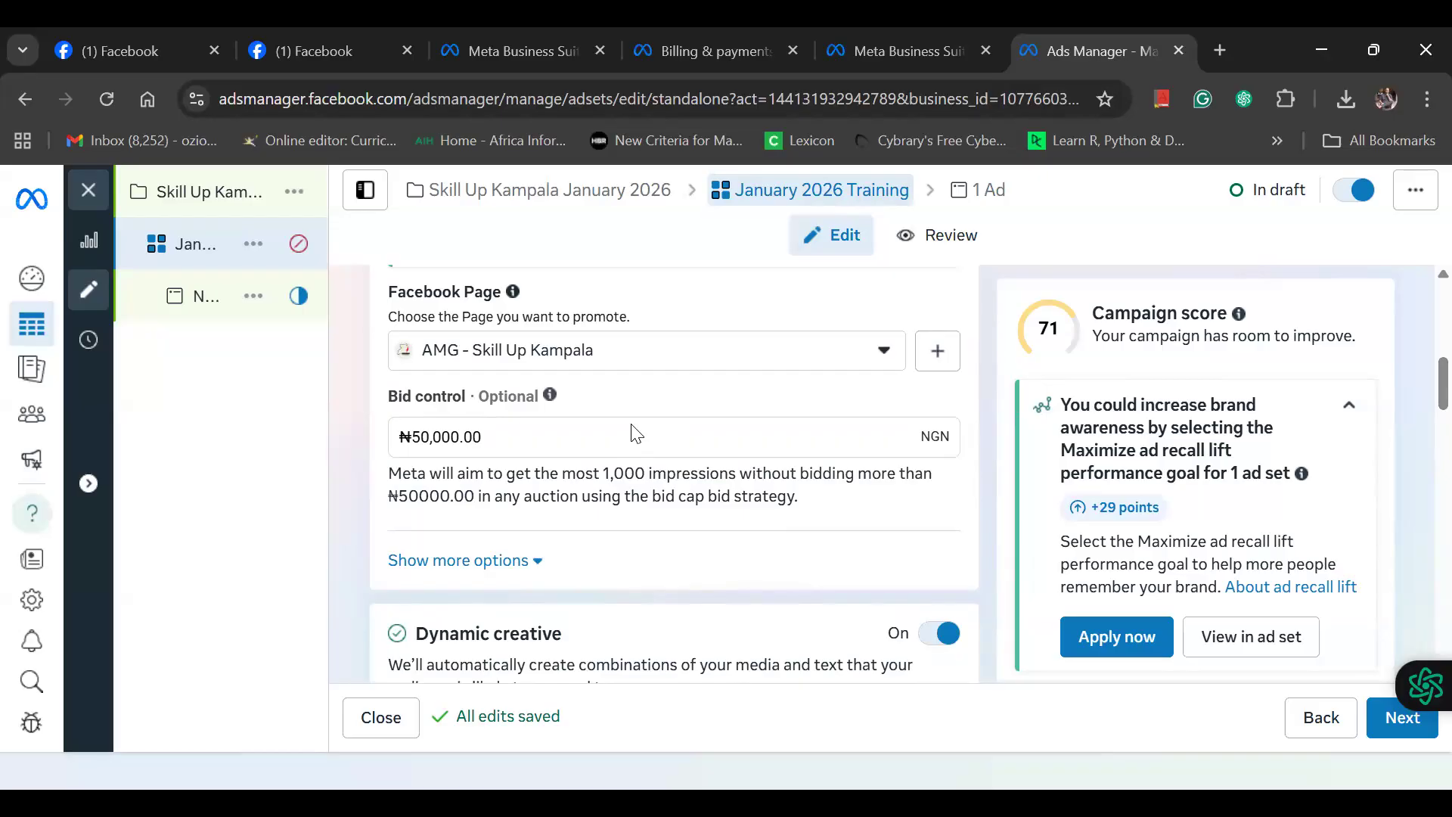
Step: Clear the ₦50,000.00 amount from the Bid control field
left_click(424, 439)
key("ctrl+a")
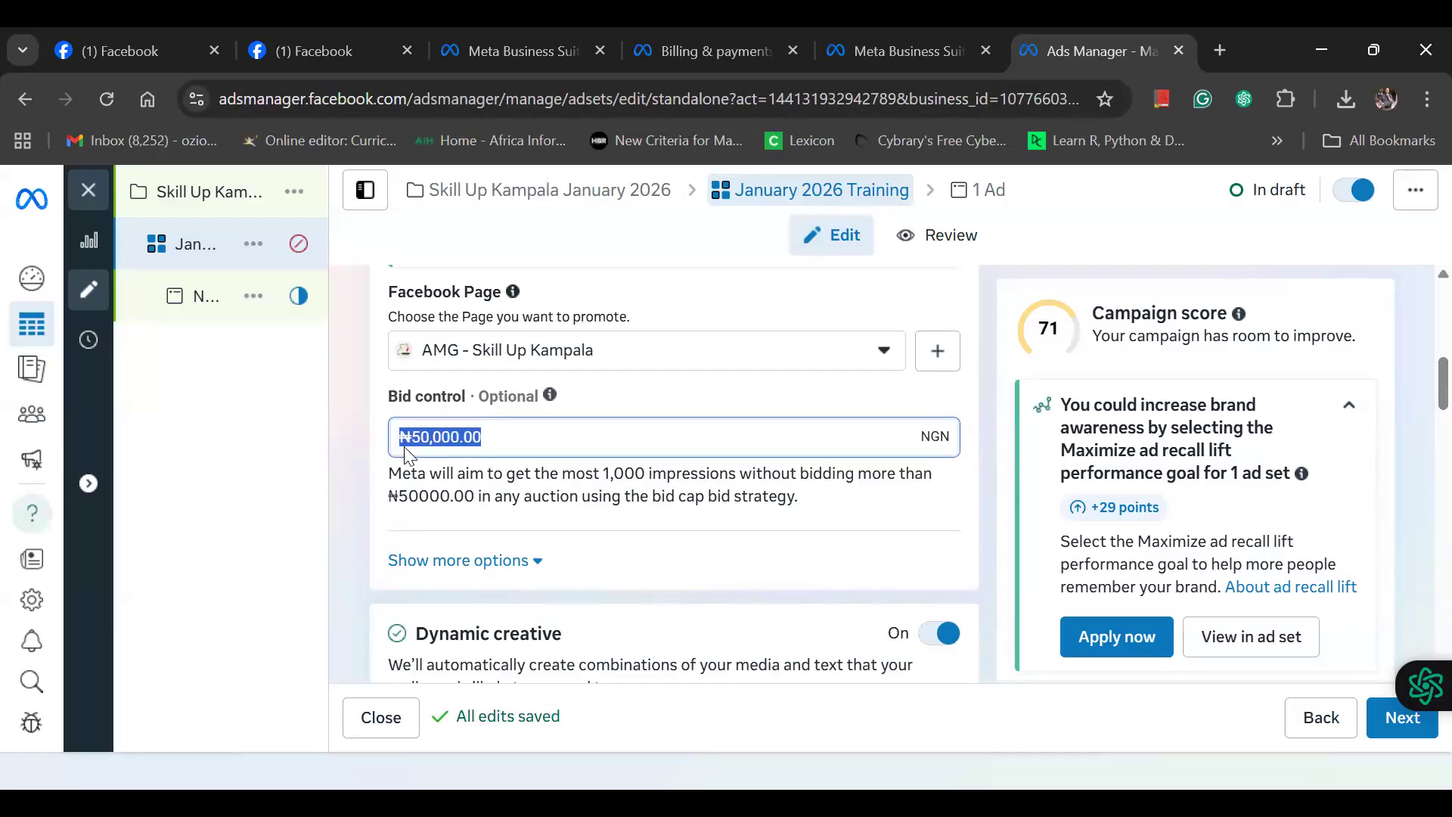
left_click_drag(1416, 378, 1416, 380)
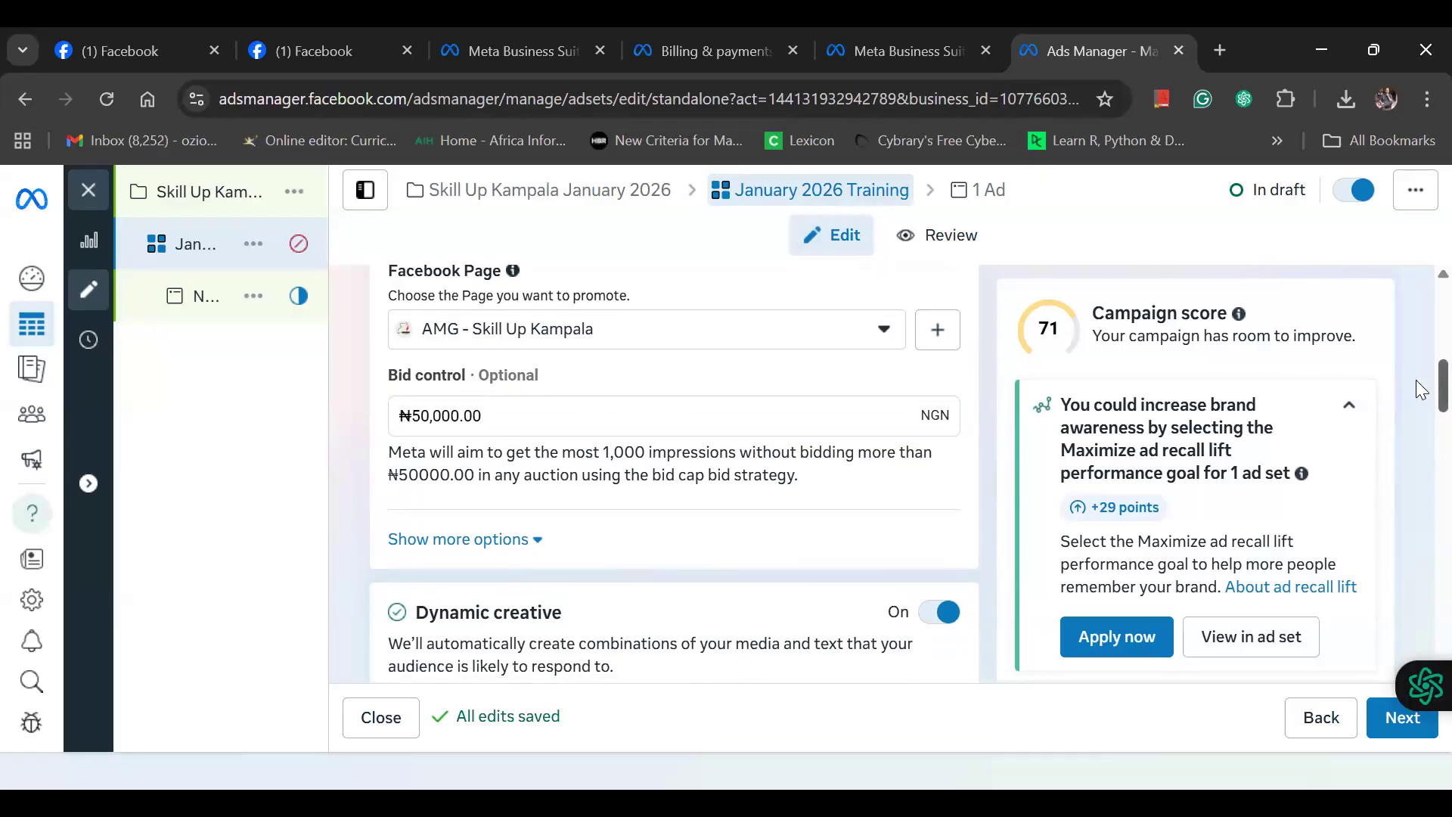
mouse_move(1416, 380)
left_mouse_down()
mouse_move(1415, 422)
mouse_move(1417, 372)
left_mouse_up()
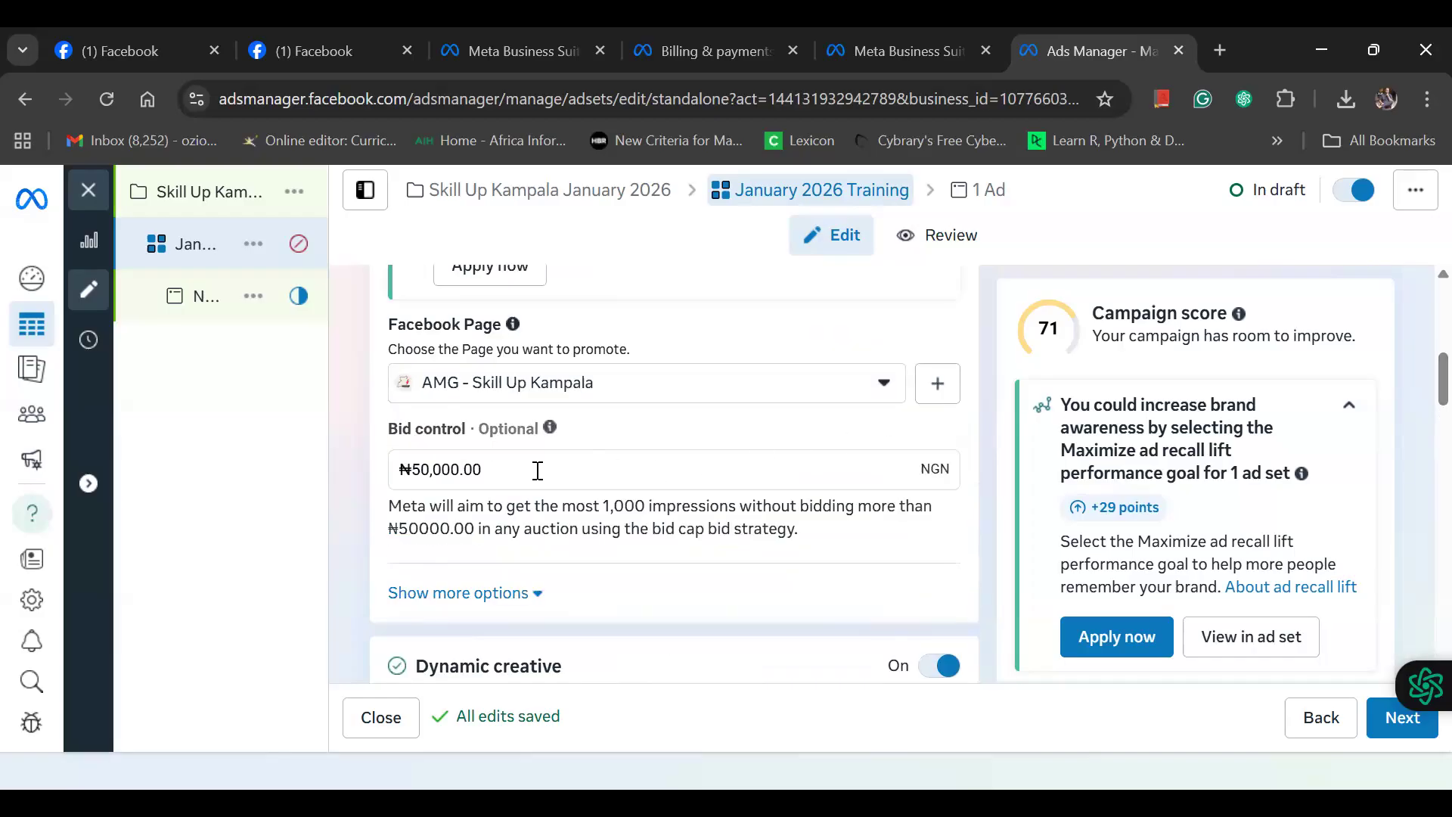
triple_click(408, 469)
key("BackSpace")
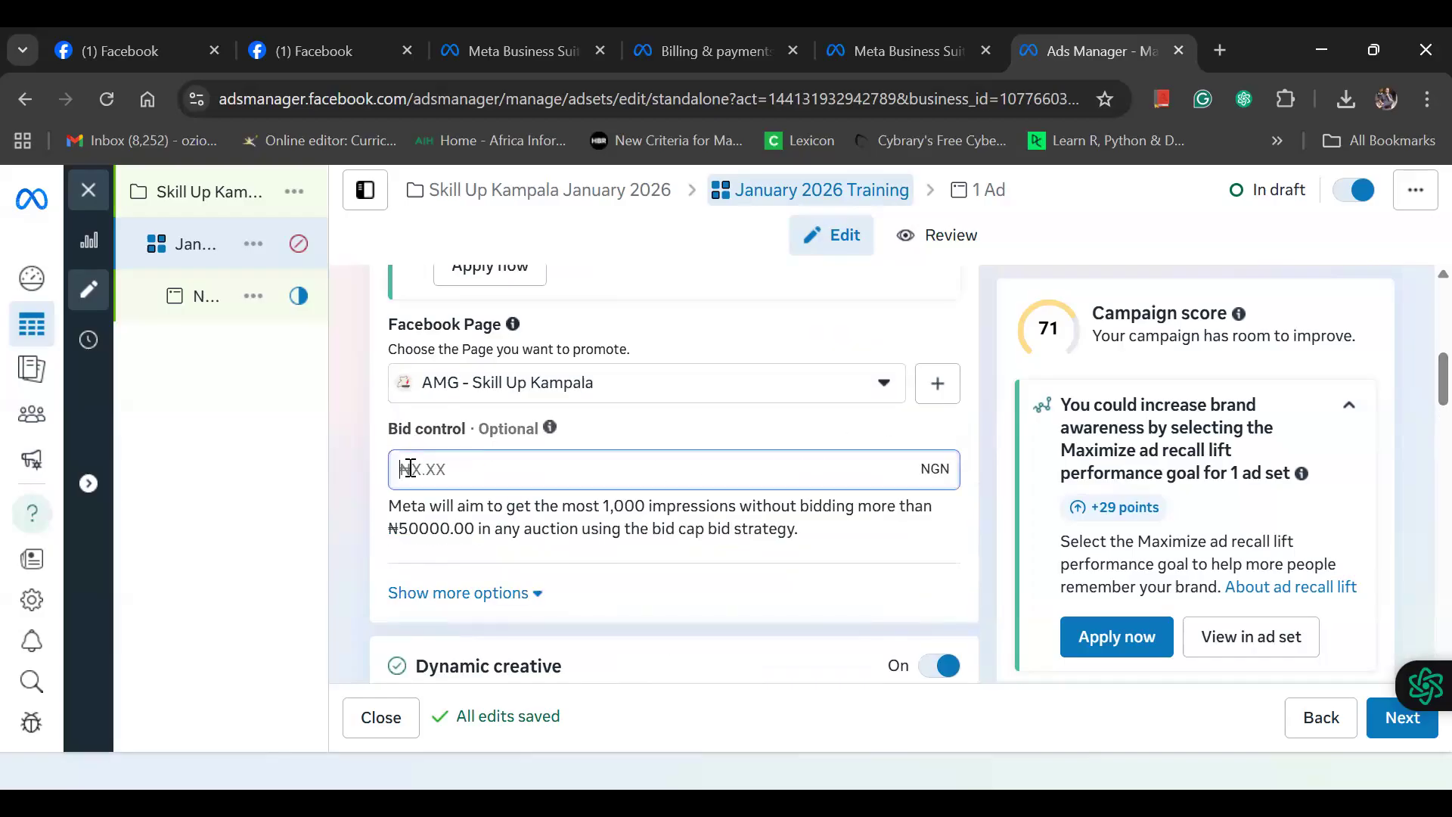
left_click_drag(1420, 387, 1416, 481)
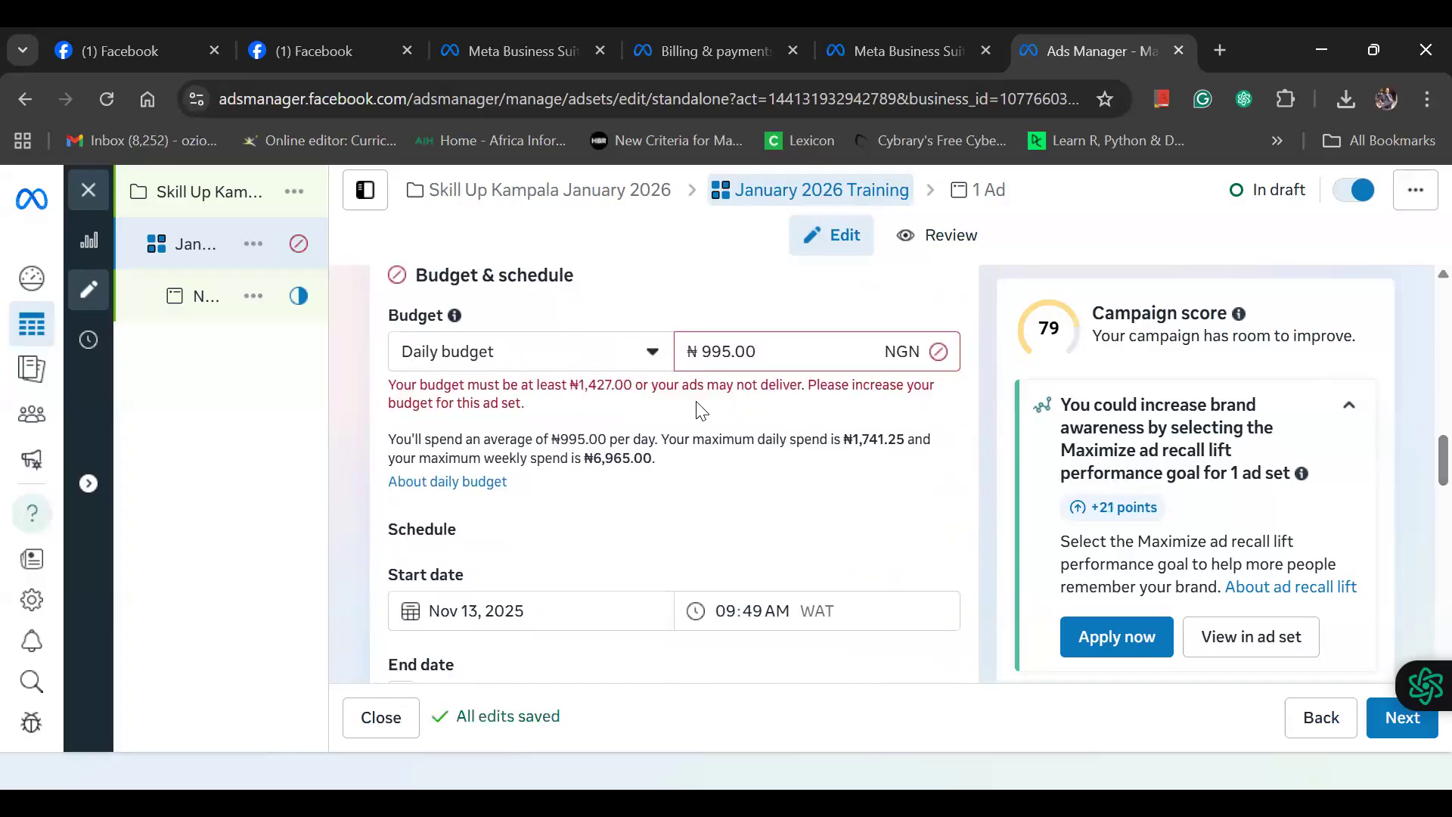
Step: Switch the budget type to Lifetime budget
left_click(649, 357)
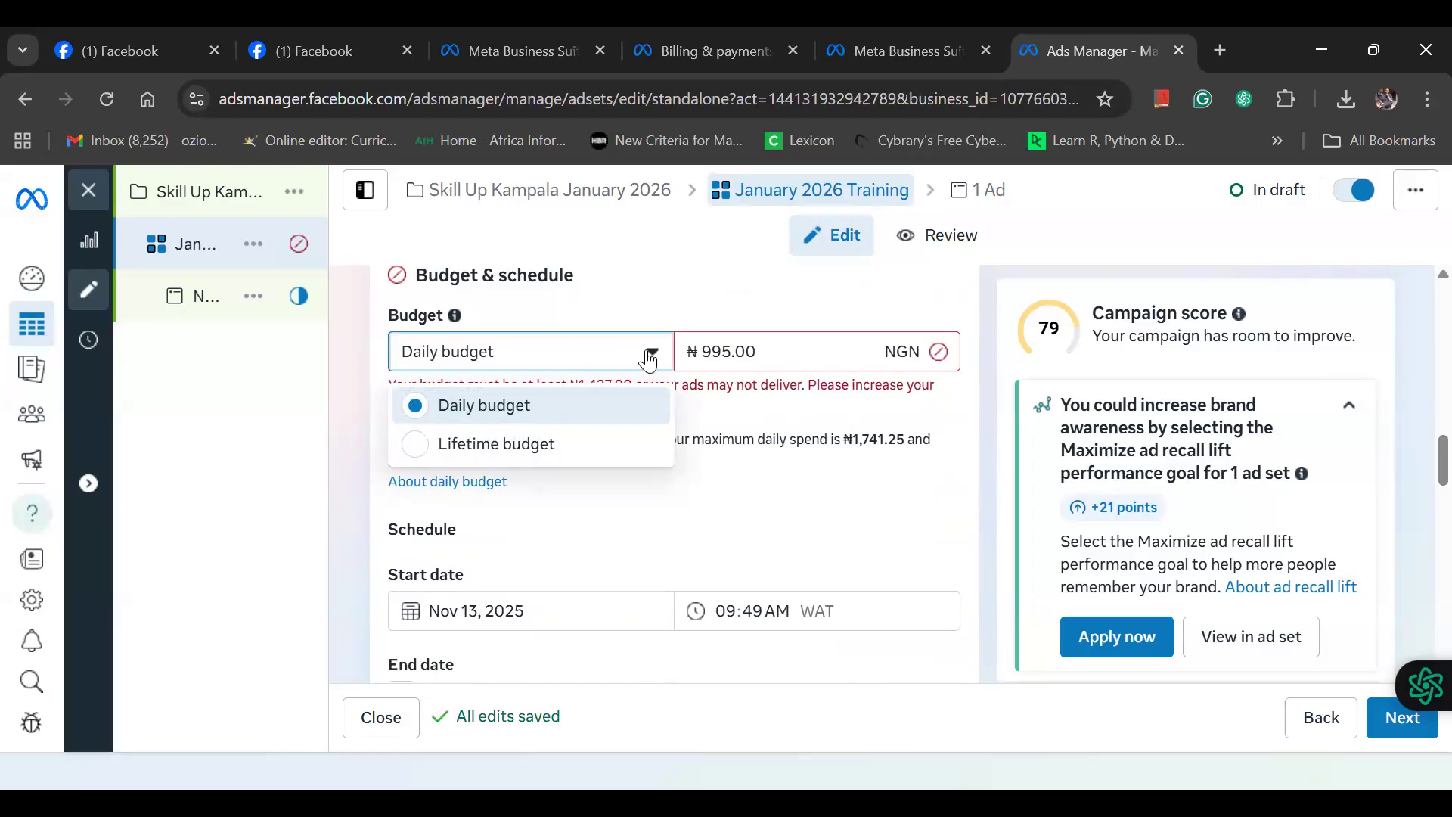
left_click(415, 454)
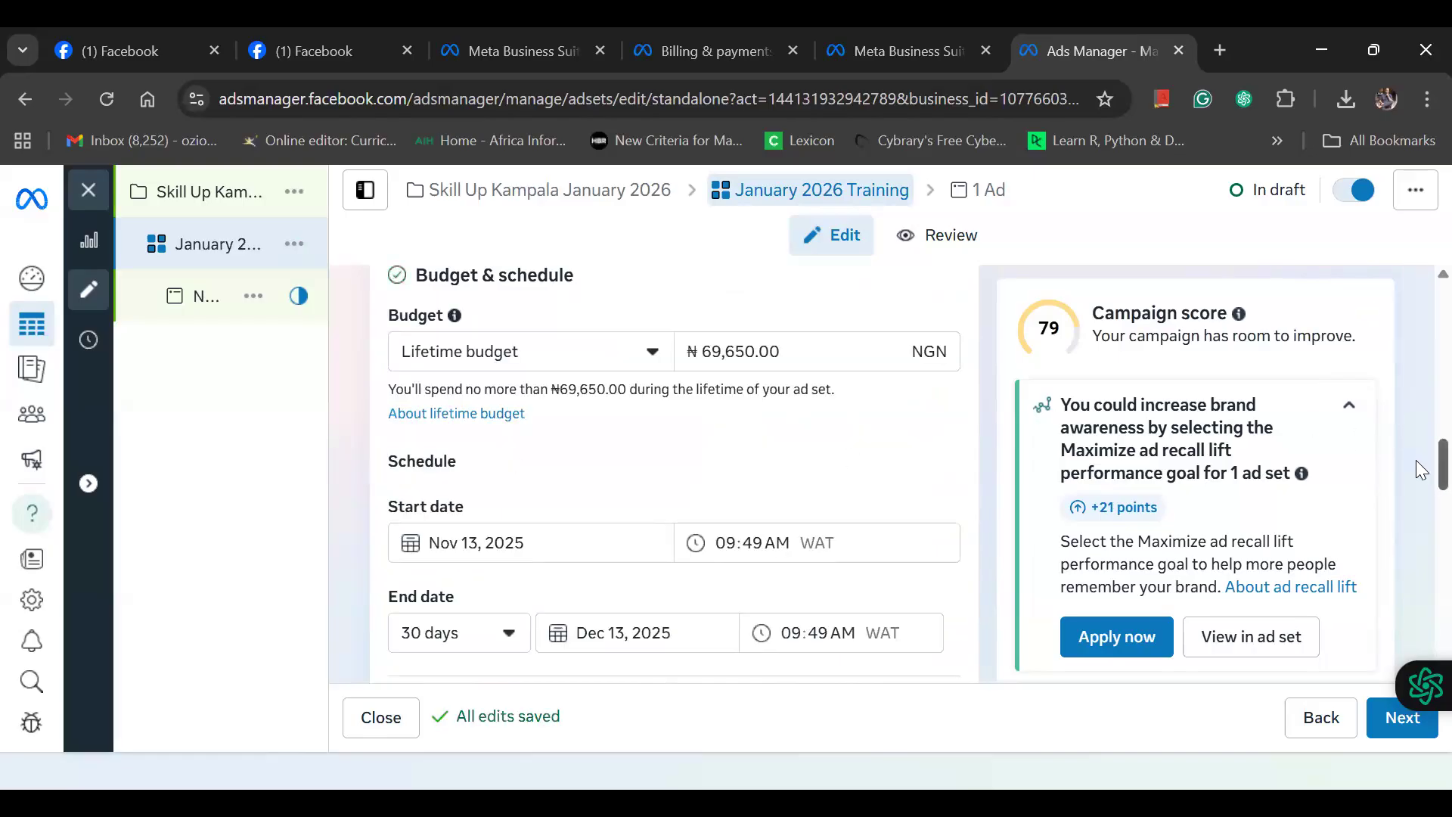
scroll(1418, 469, "down", 3)
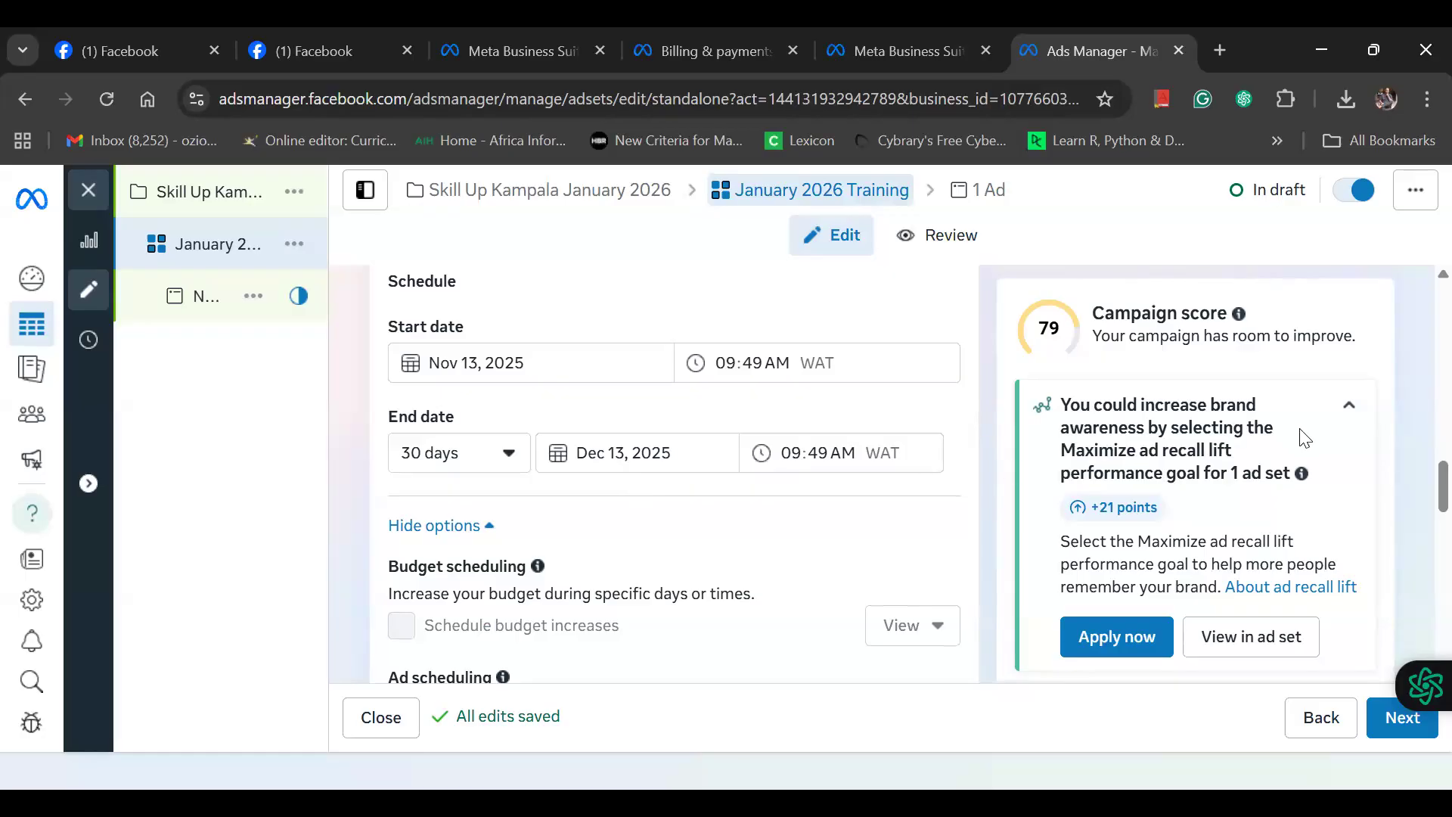
scroll(1420, 477, "up", 3)
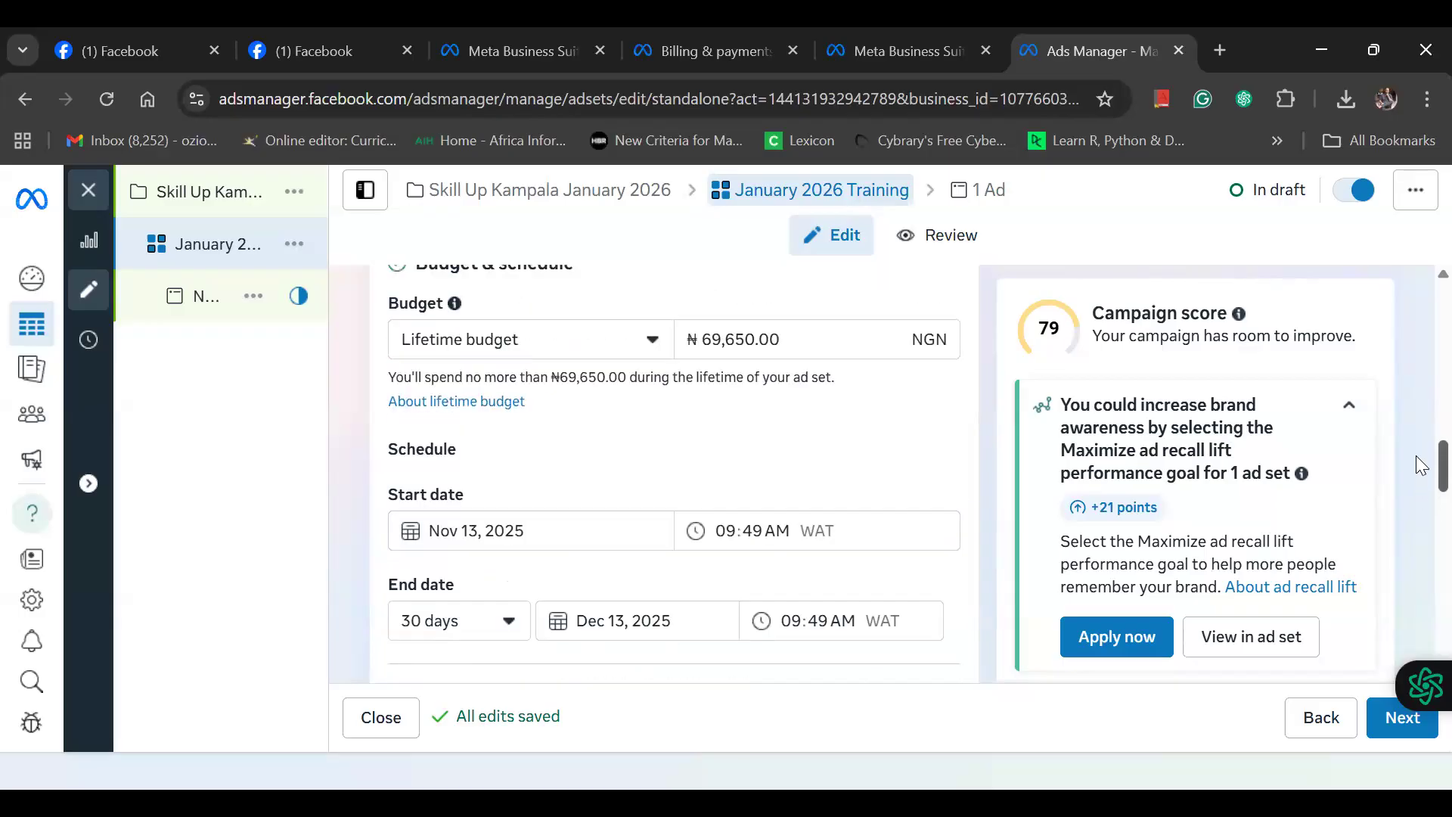
left_click_drag(1415, 455, 1412, 454)
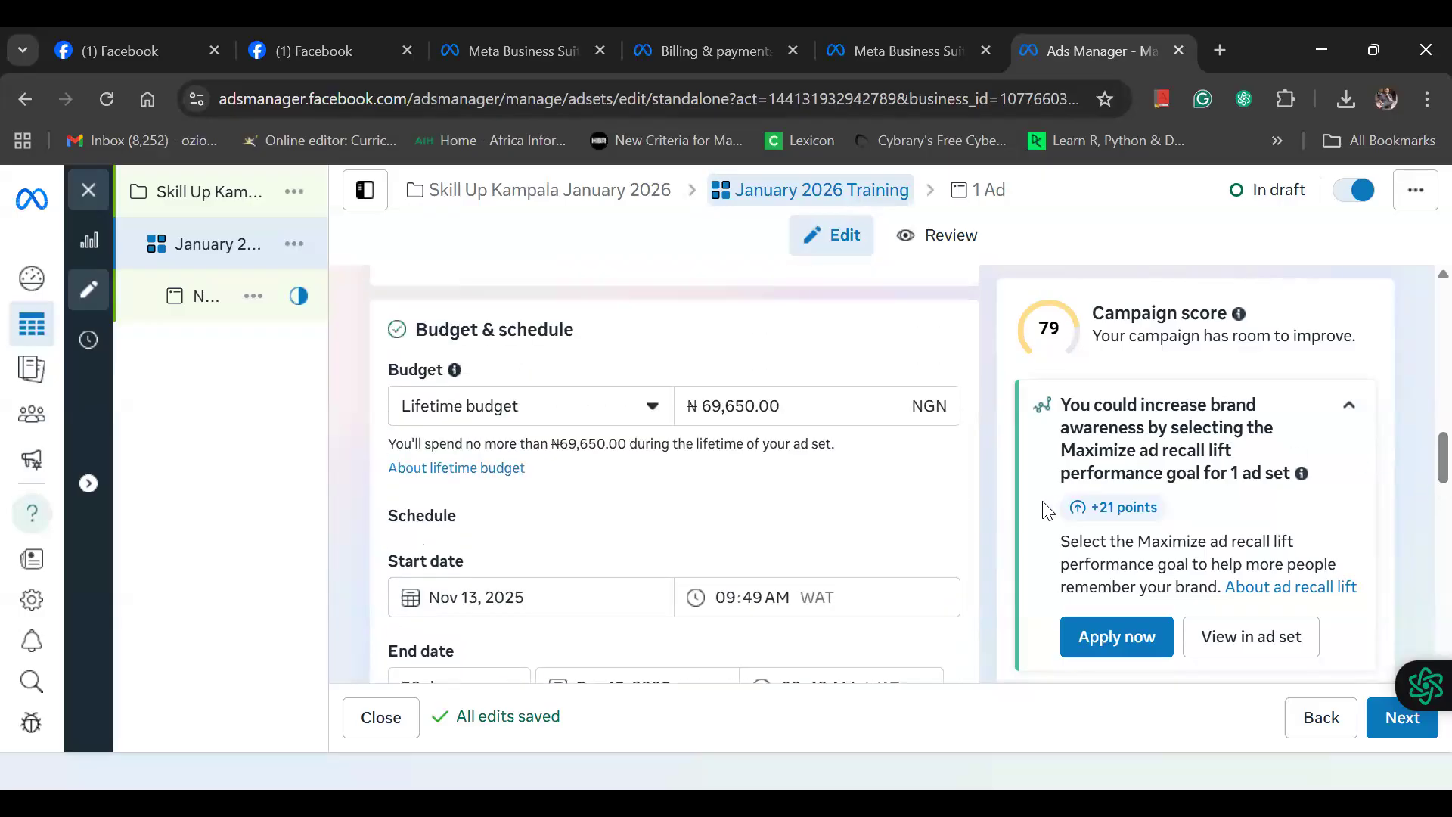
Step: Set the lifetime budget to ₦100,000.00
left_click(763, 400)
double_click(703, 406)
type("100000")
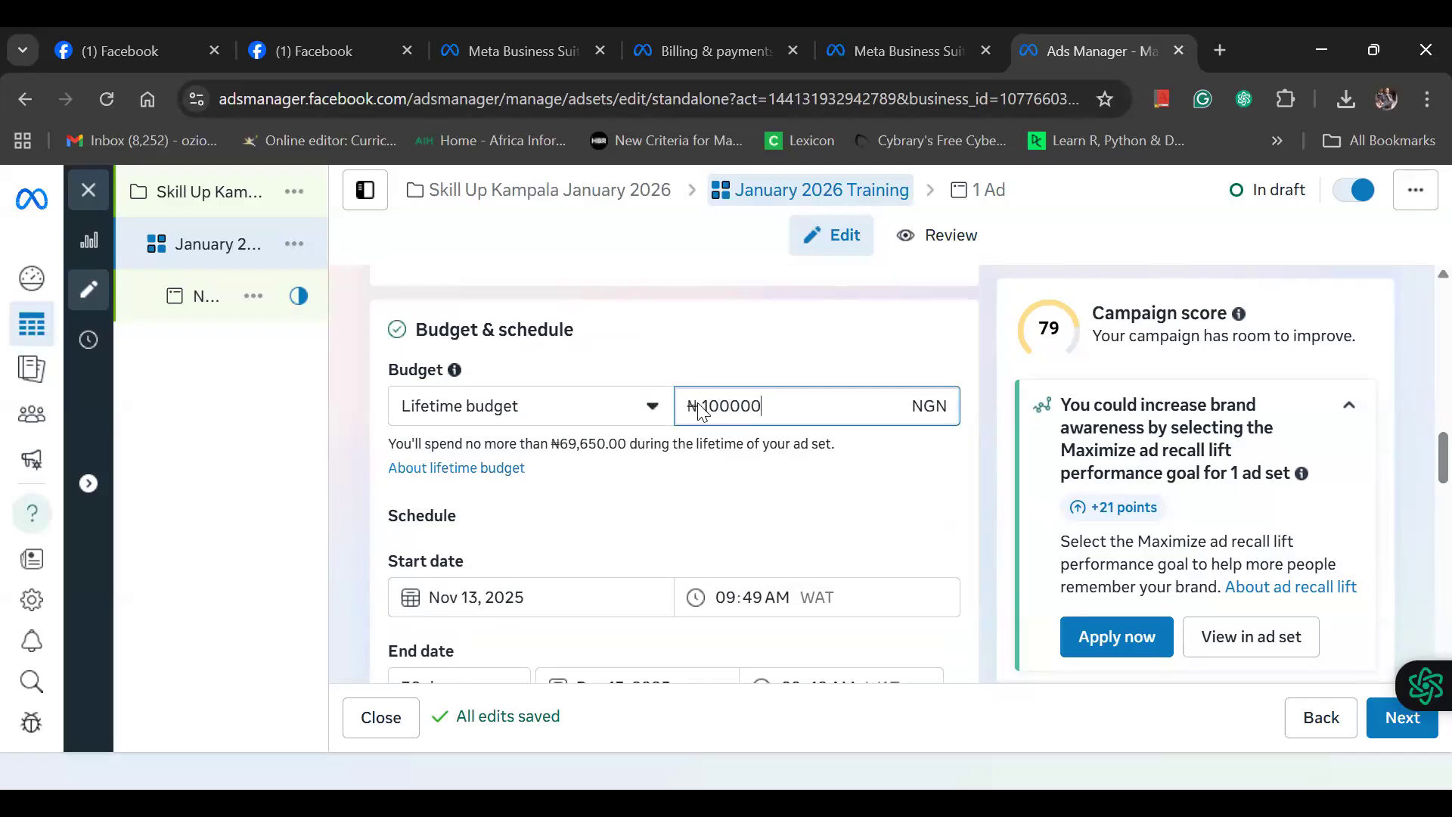
left_click(730, 408)
type("0")
left_click(1406, 454)
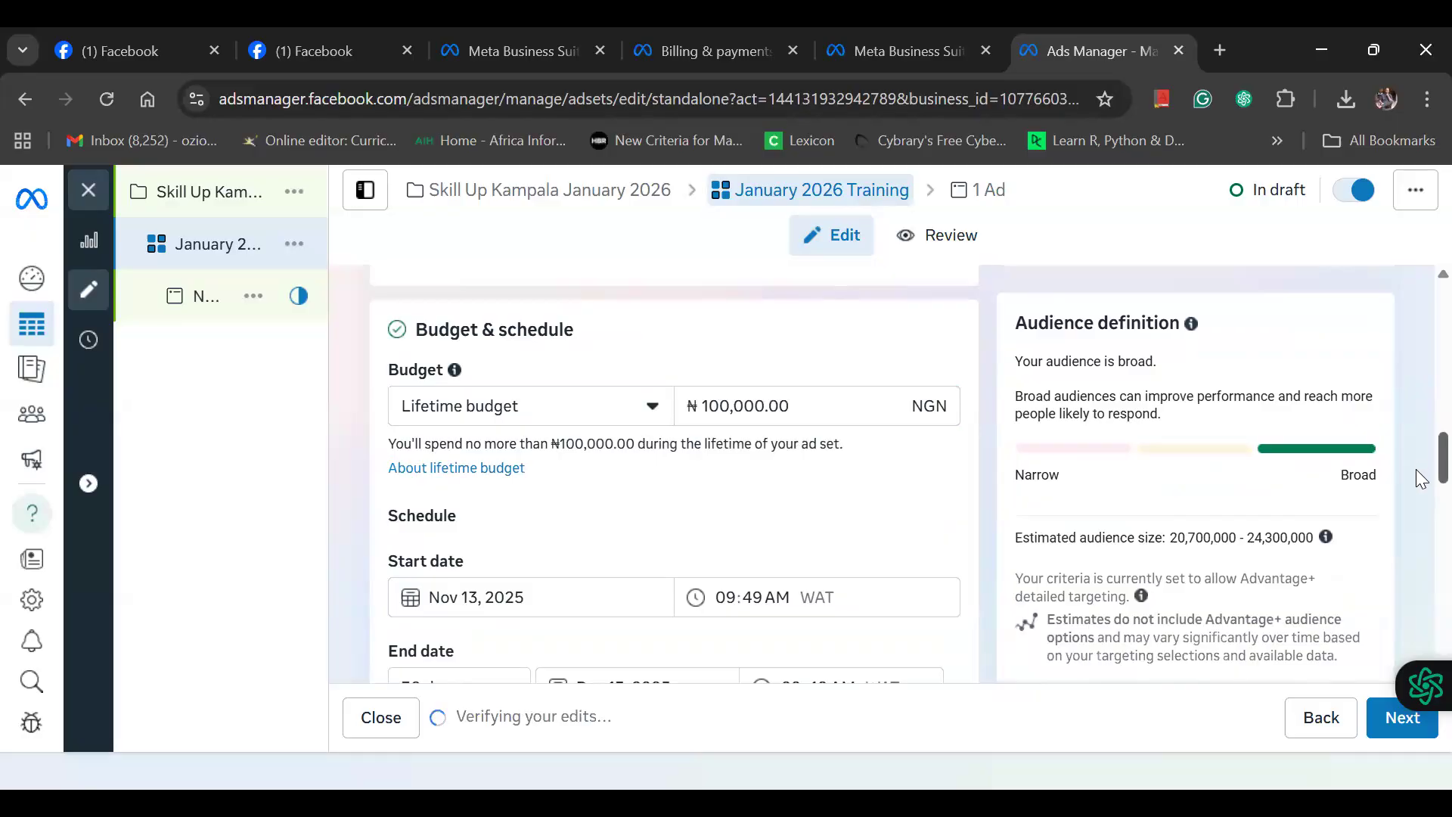
Step: Change the budget type to Daily budget
scroll(1416, 478, "down", 4)
scroll(1415, 496, "down", 2)
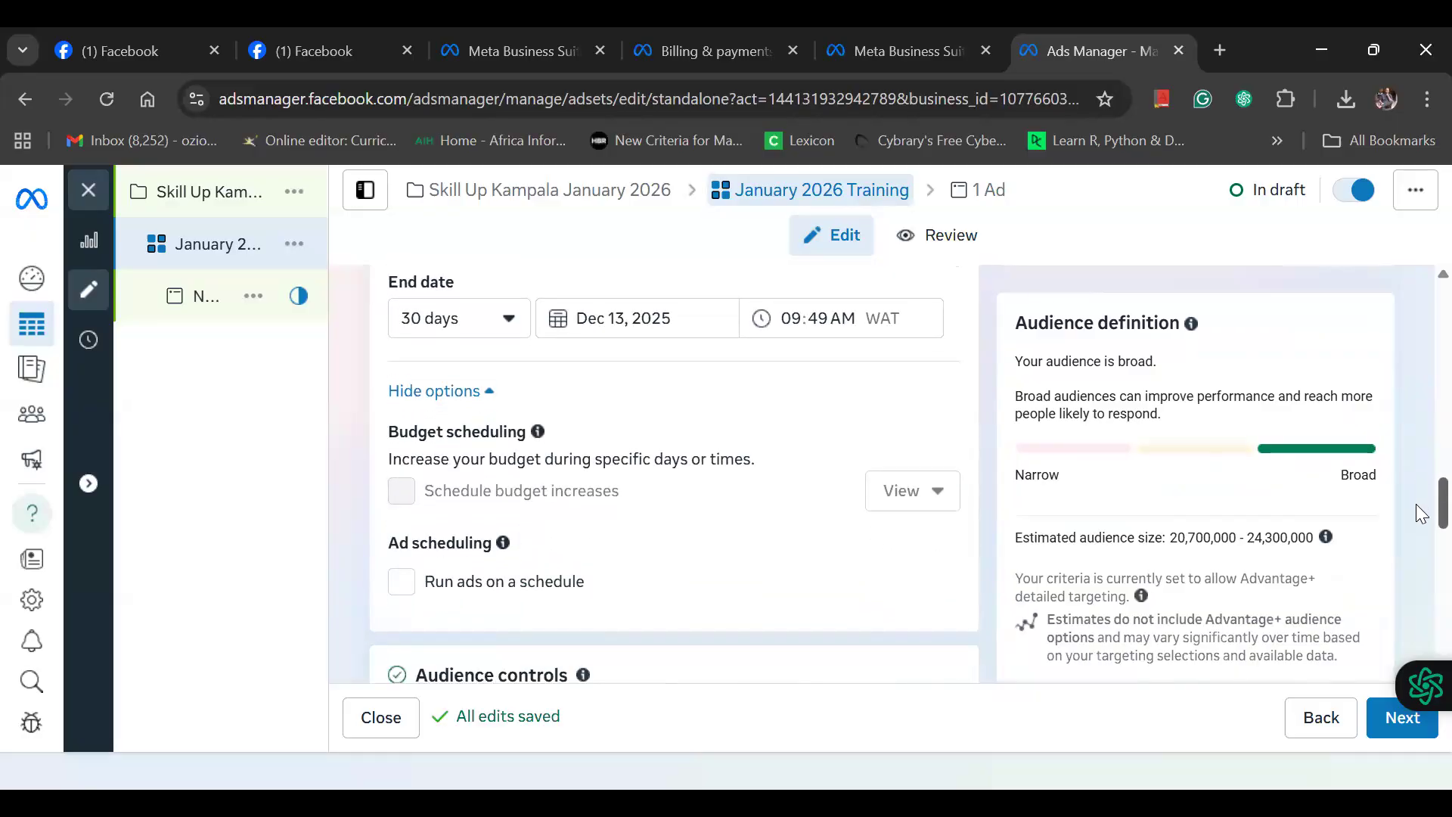
scroll(1422, 473, "up", 1)
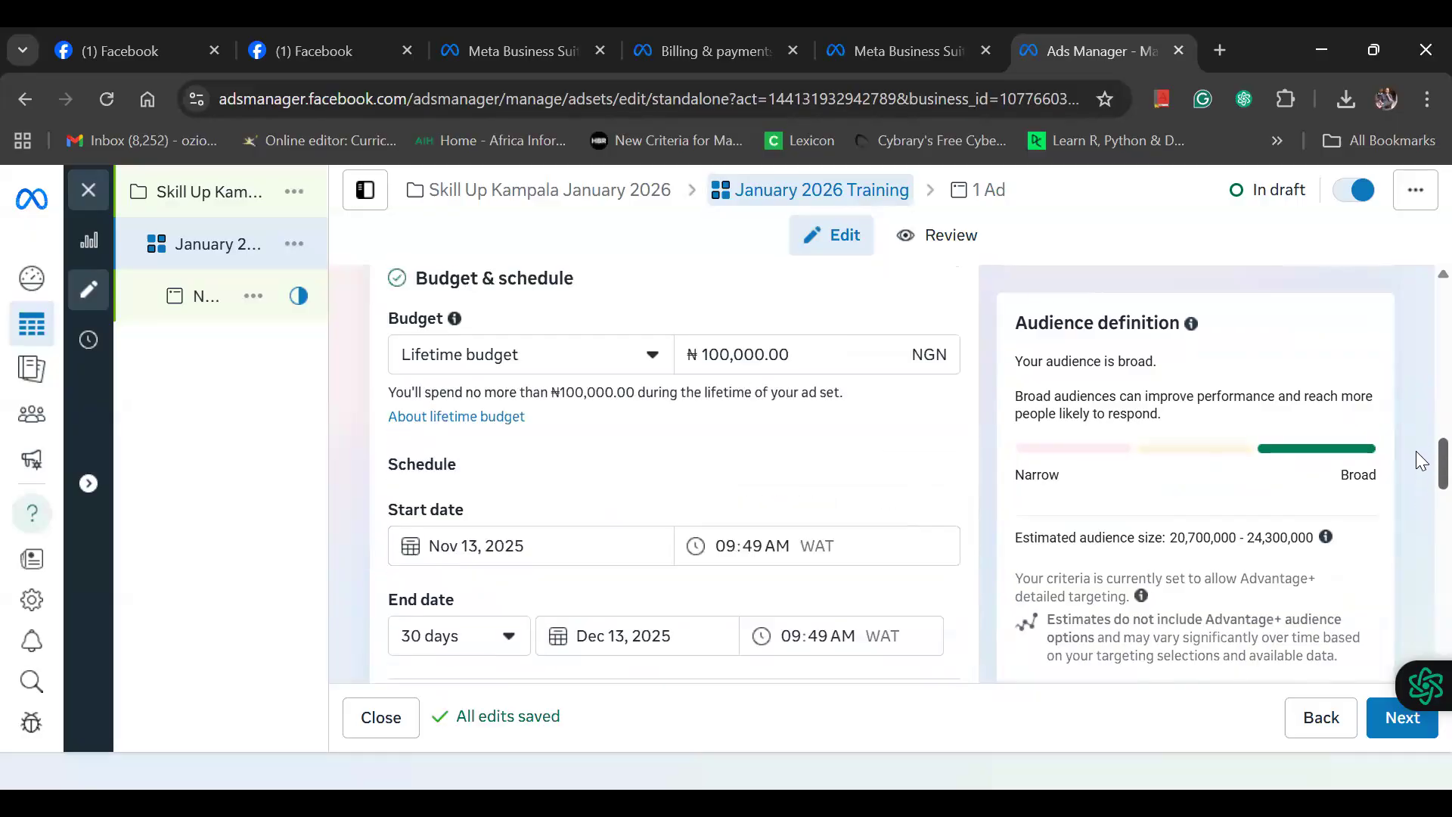
scroll(1419, 462, "down", 2)
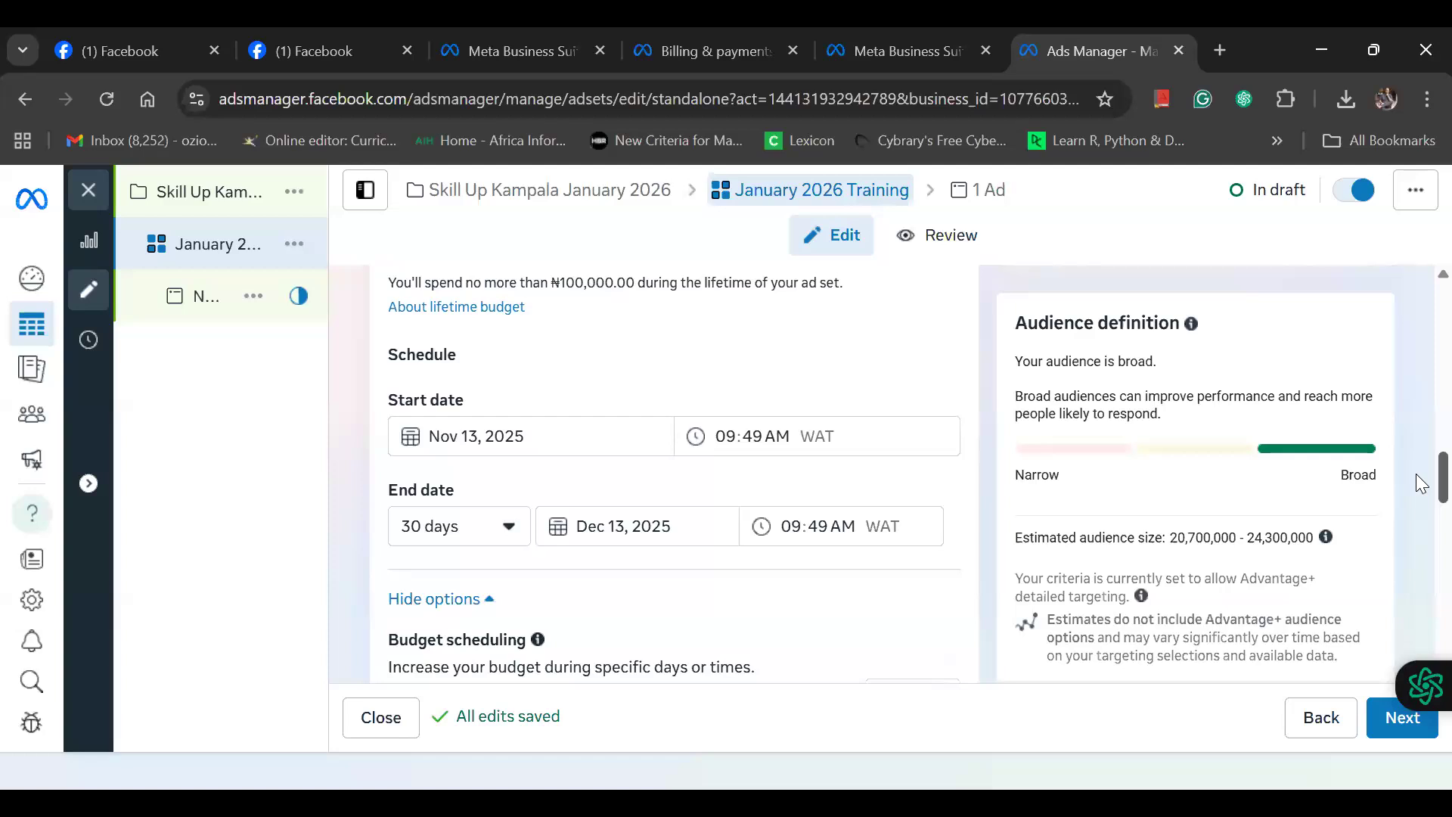
scroll(1419, 464, "up", 1)
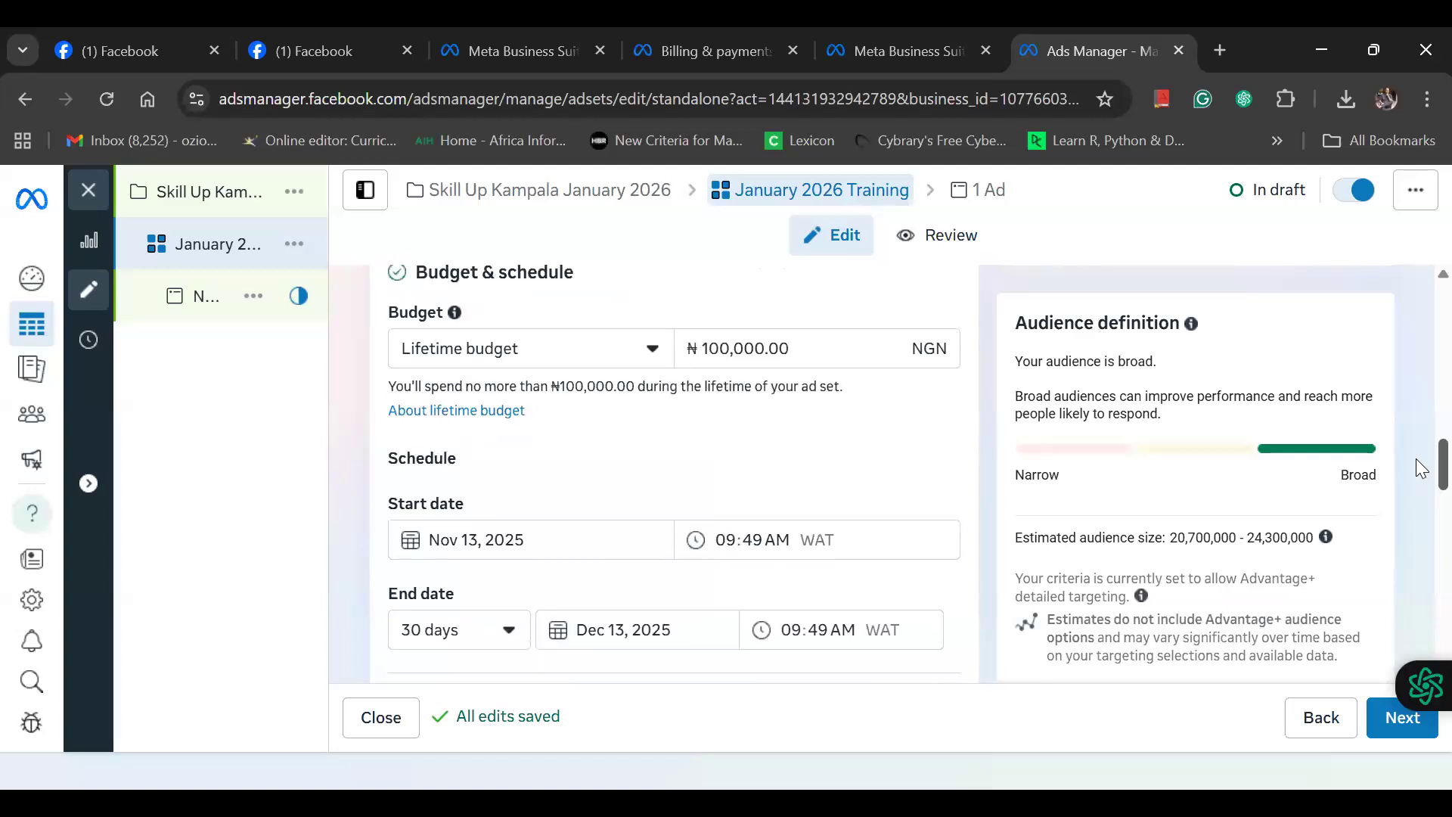
left_click(650, 350)
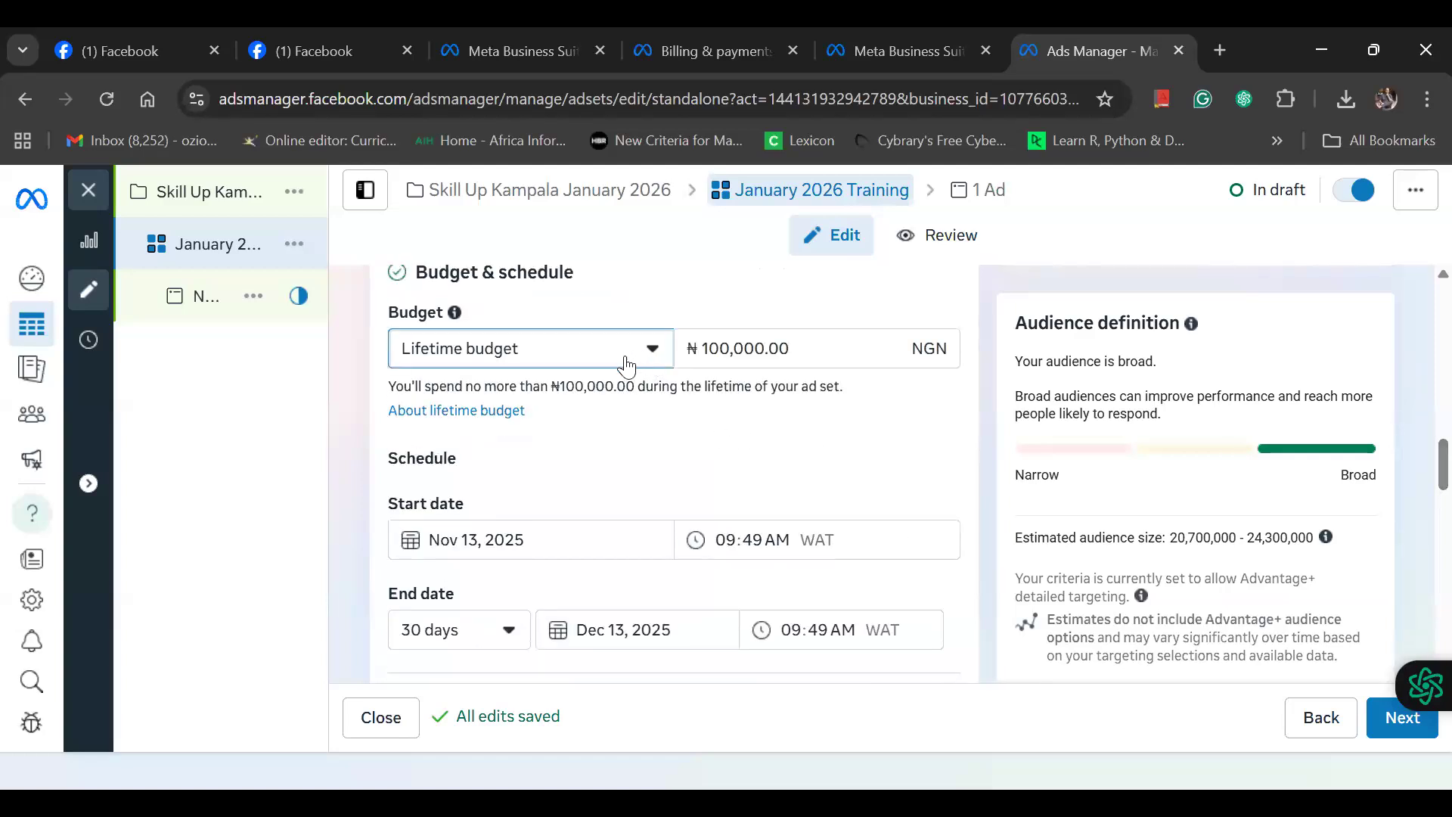
left_click(496, 406)
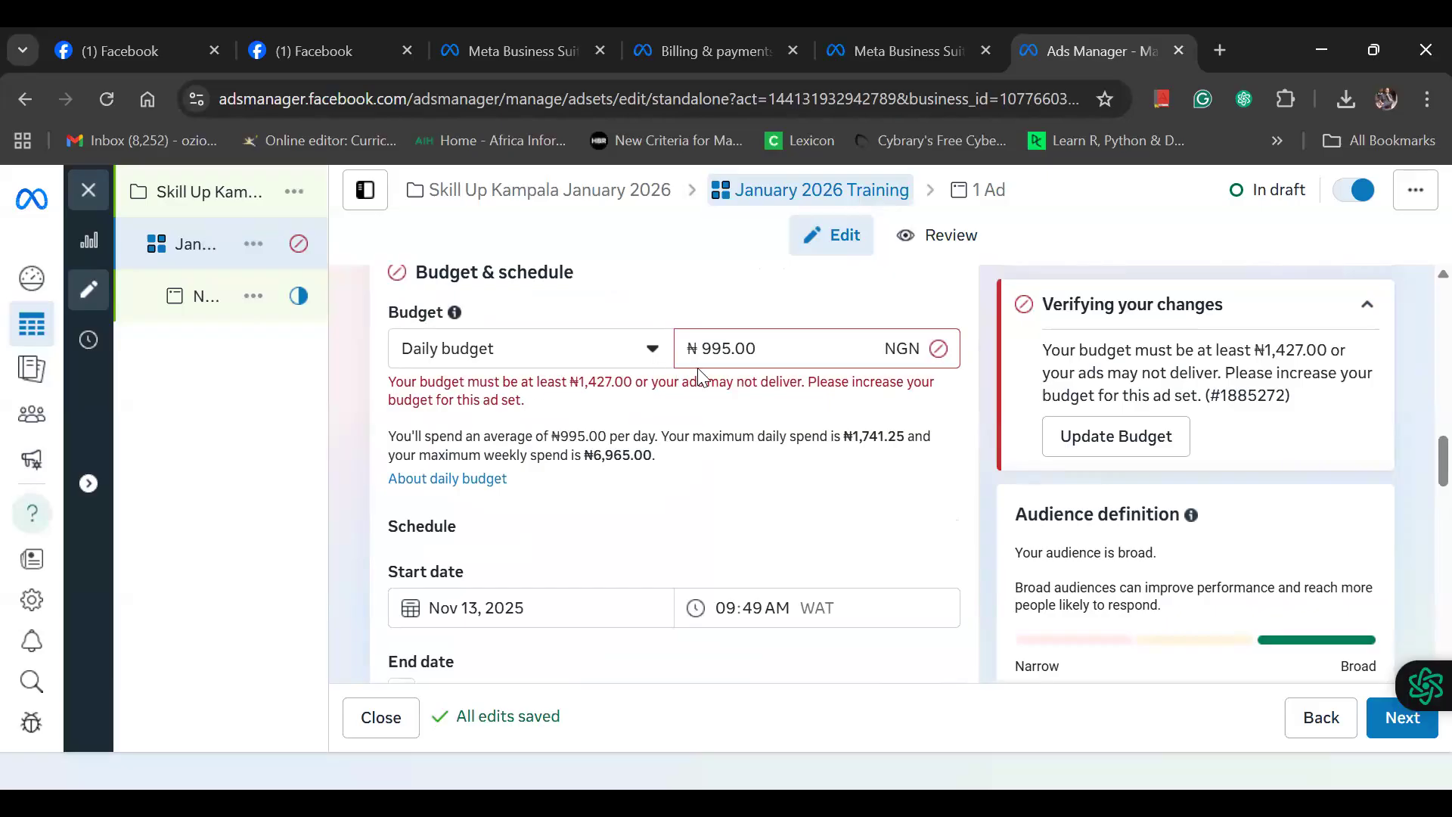
Step: Set the daily budget to ₦1,429.00
double_click(692, 346)
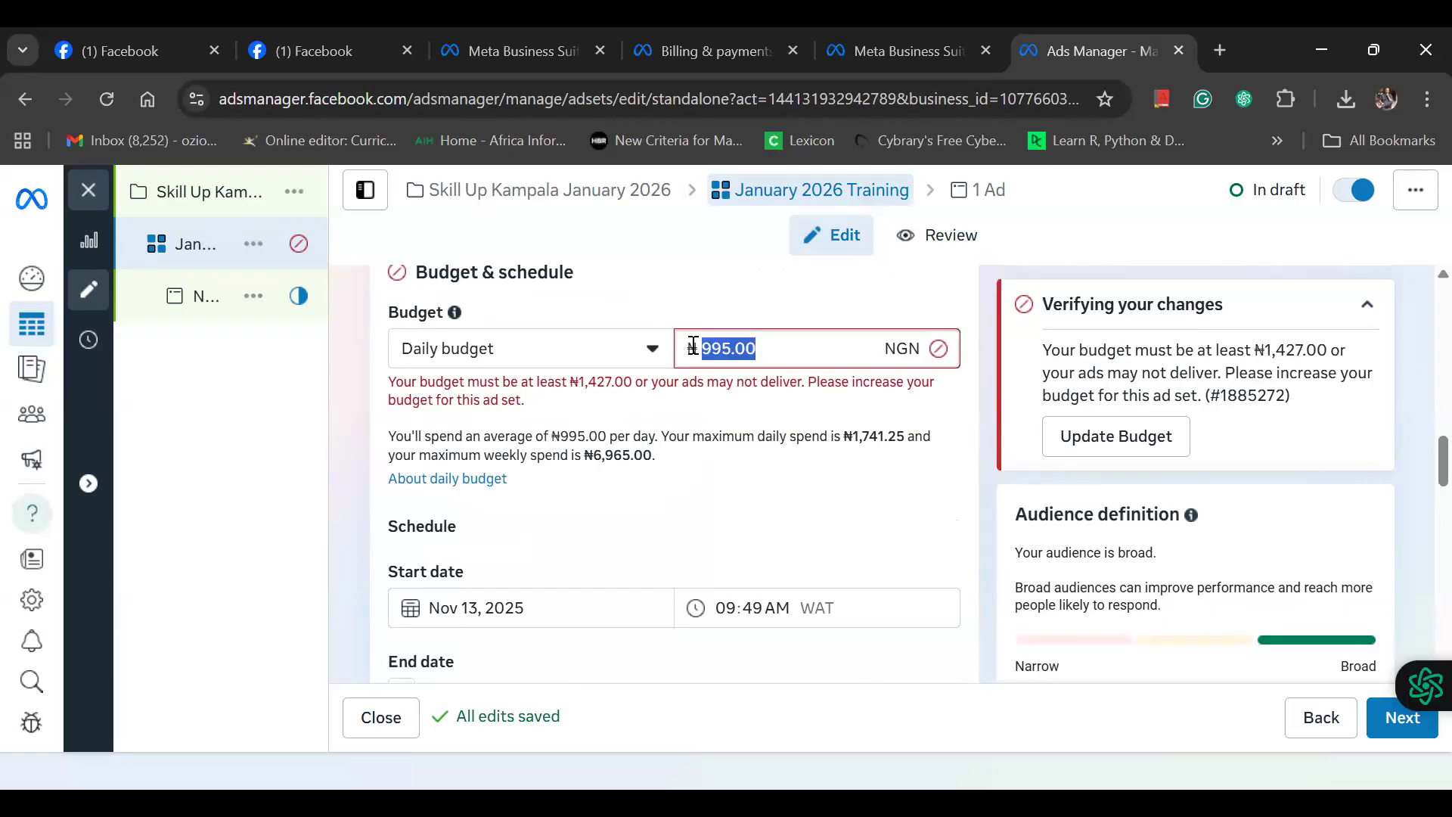
type("14")
type("27")
type("9")
left_click(860, 491)
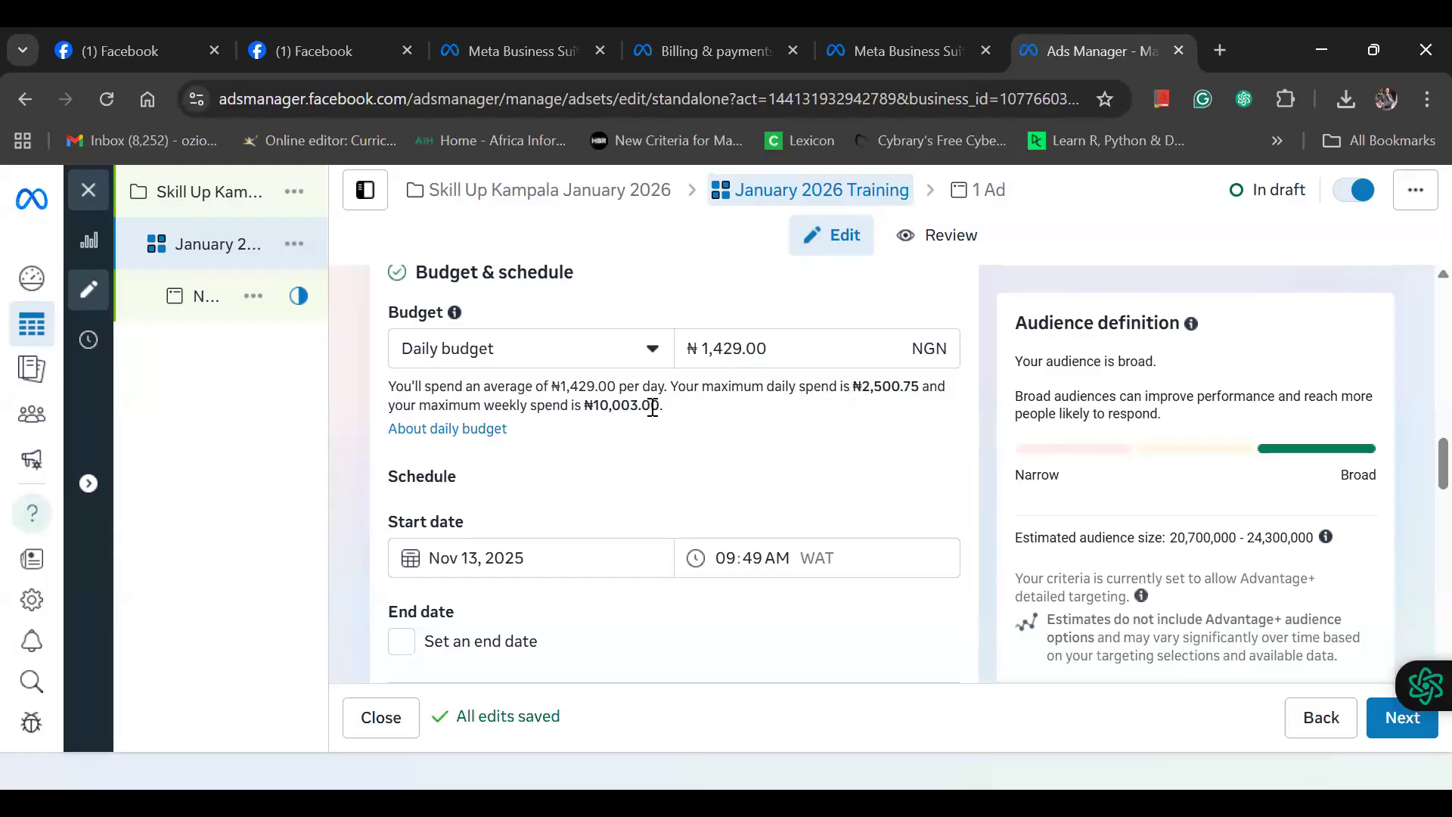
Step: Switch the budget type back to Lifetime budget
left_click(646, 356)
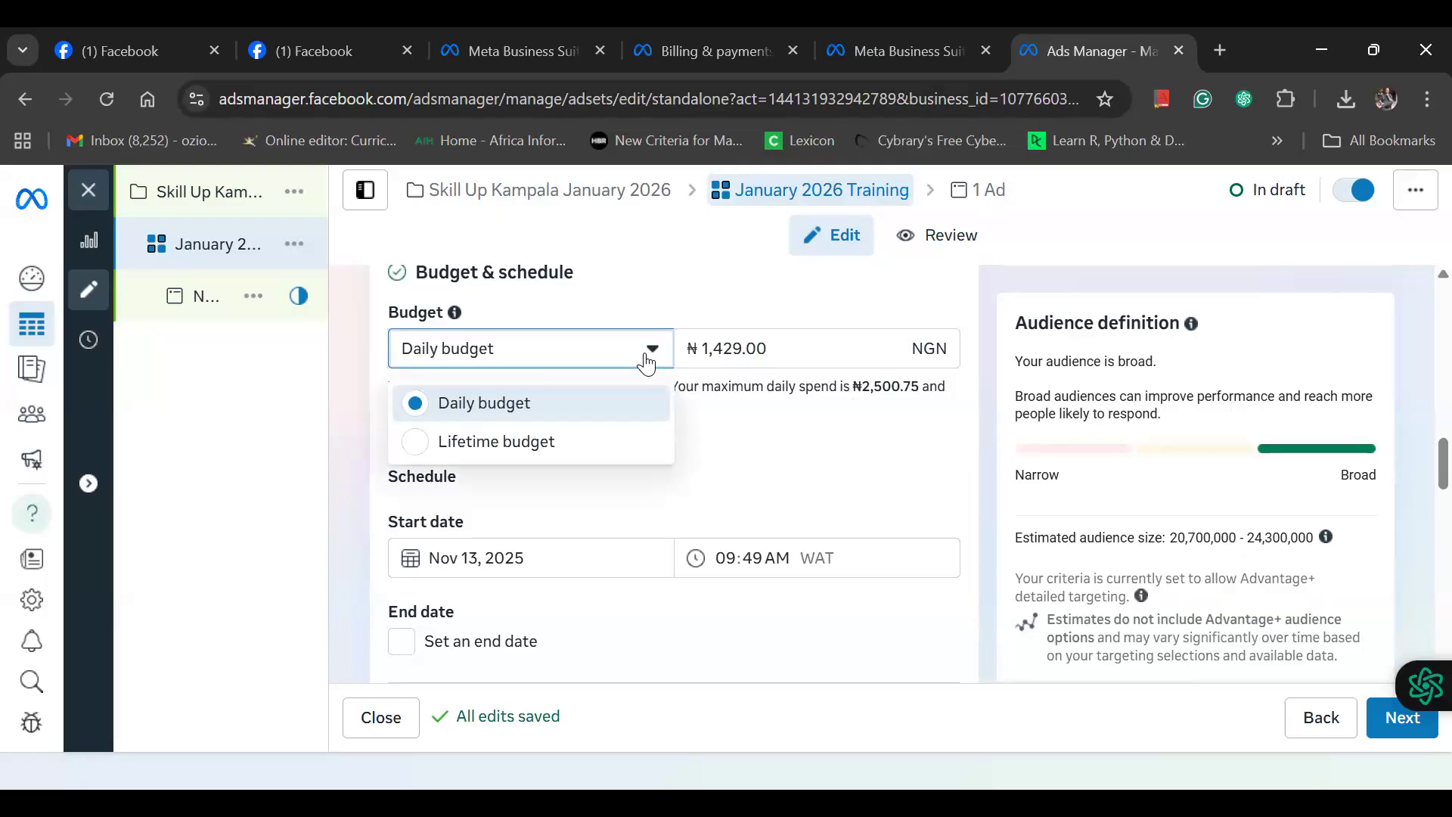
left_click(414, 444)
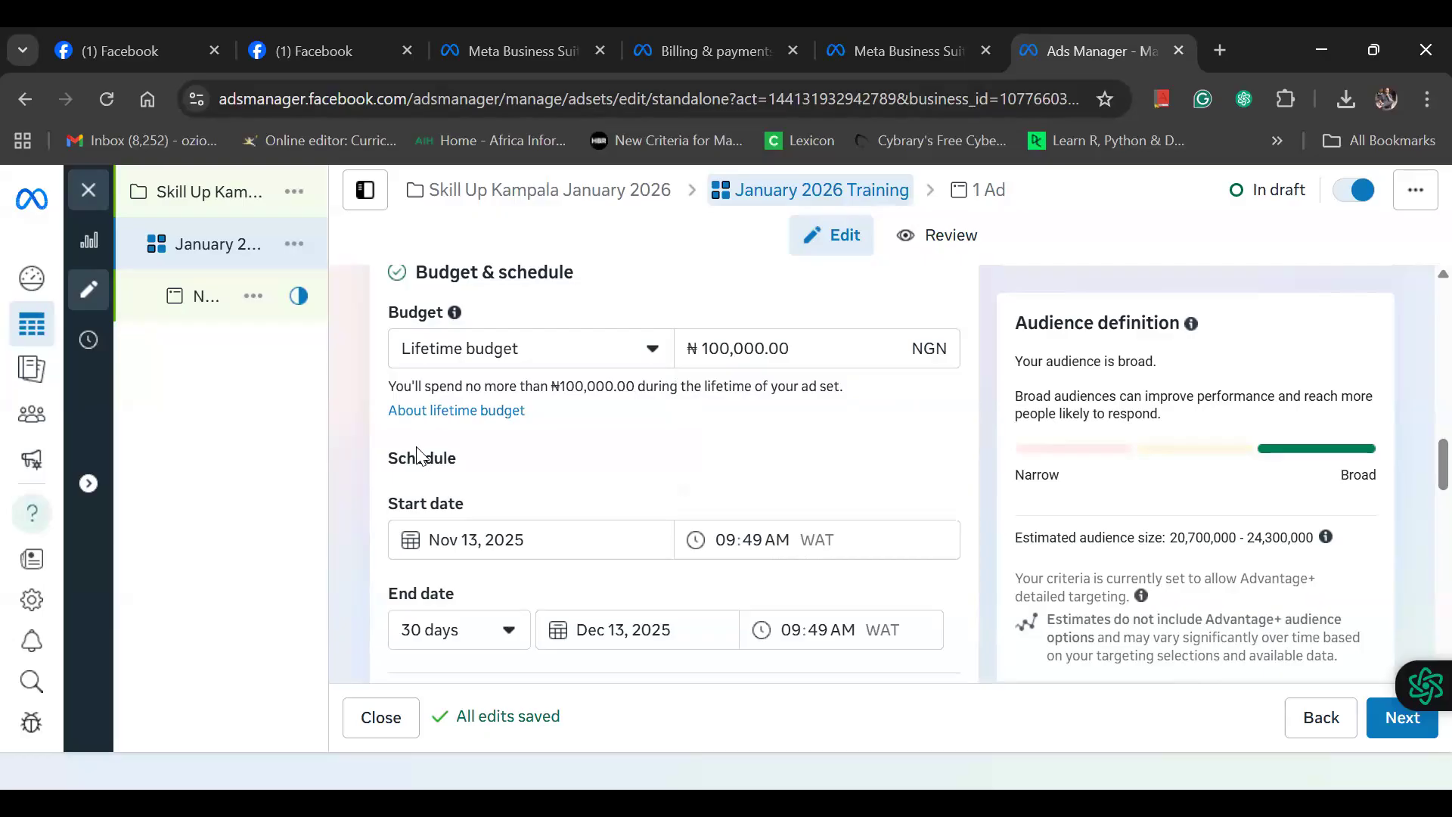
scroll(1414, 474, "down", 2)
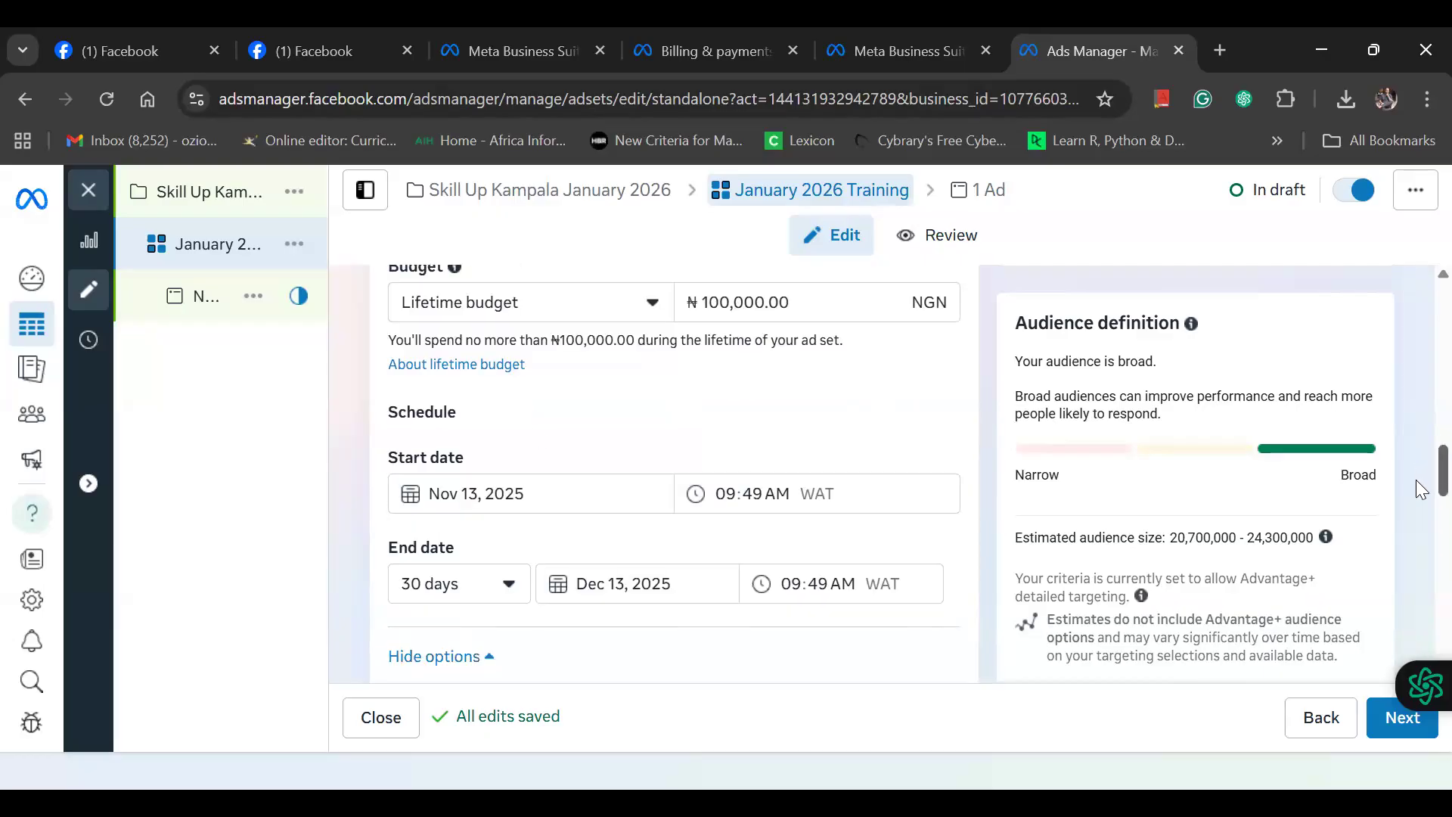
Step: Set a custom end date of February 13, 2026 and check the minimum budget warning
left_click(501, 511)
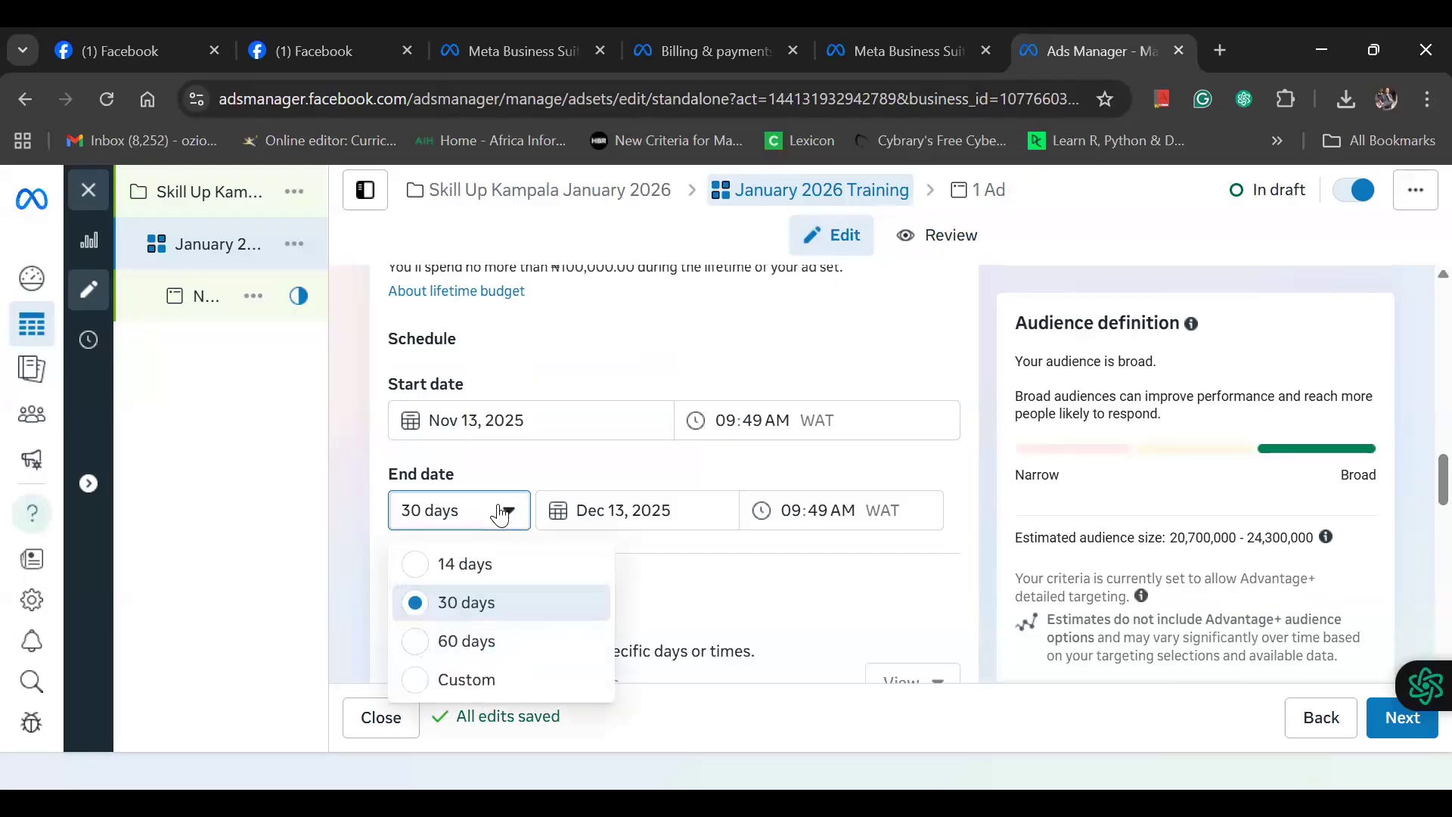
left_click(463, 680)
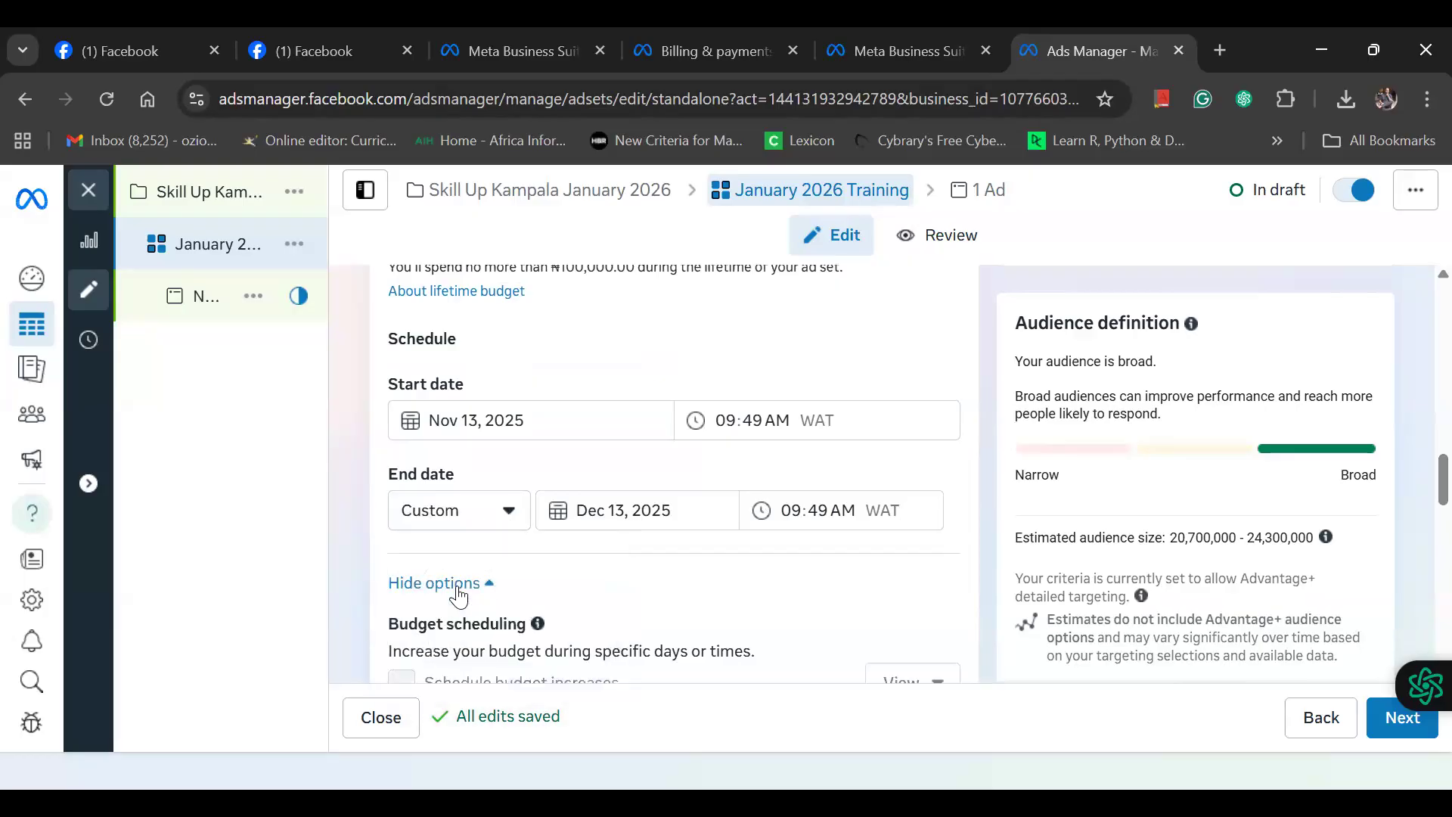
scroll(658, 522, "up", 2)
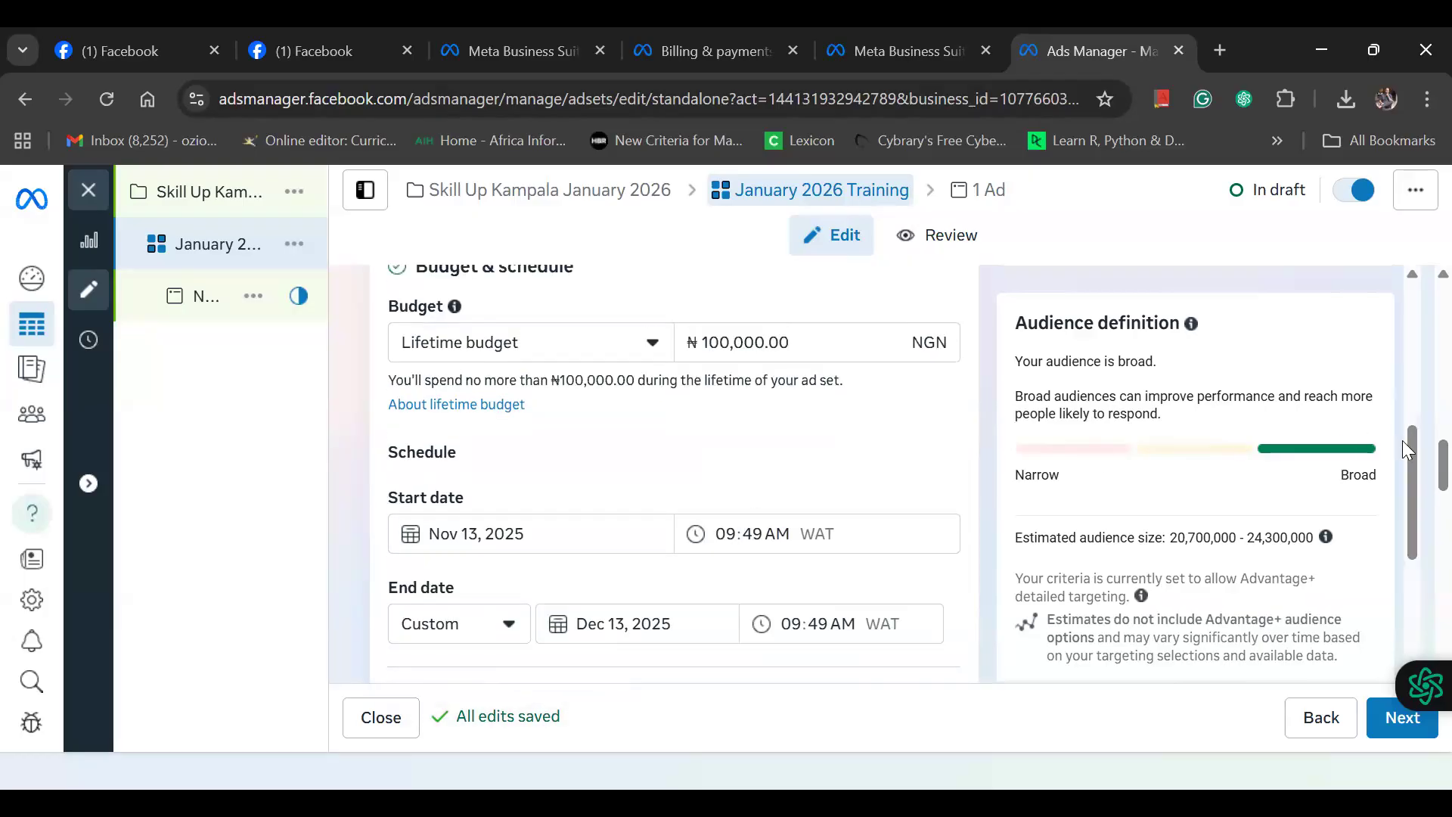
scroll(1416, 458, "down", 4)
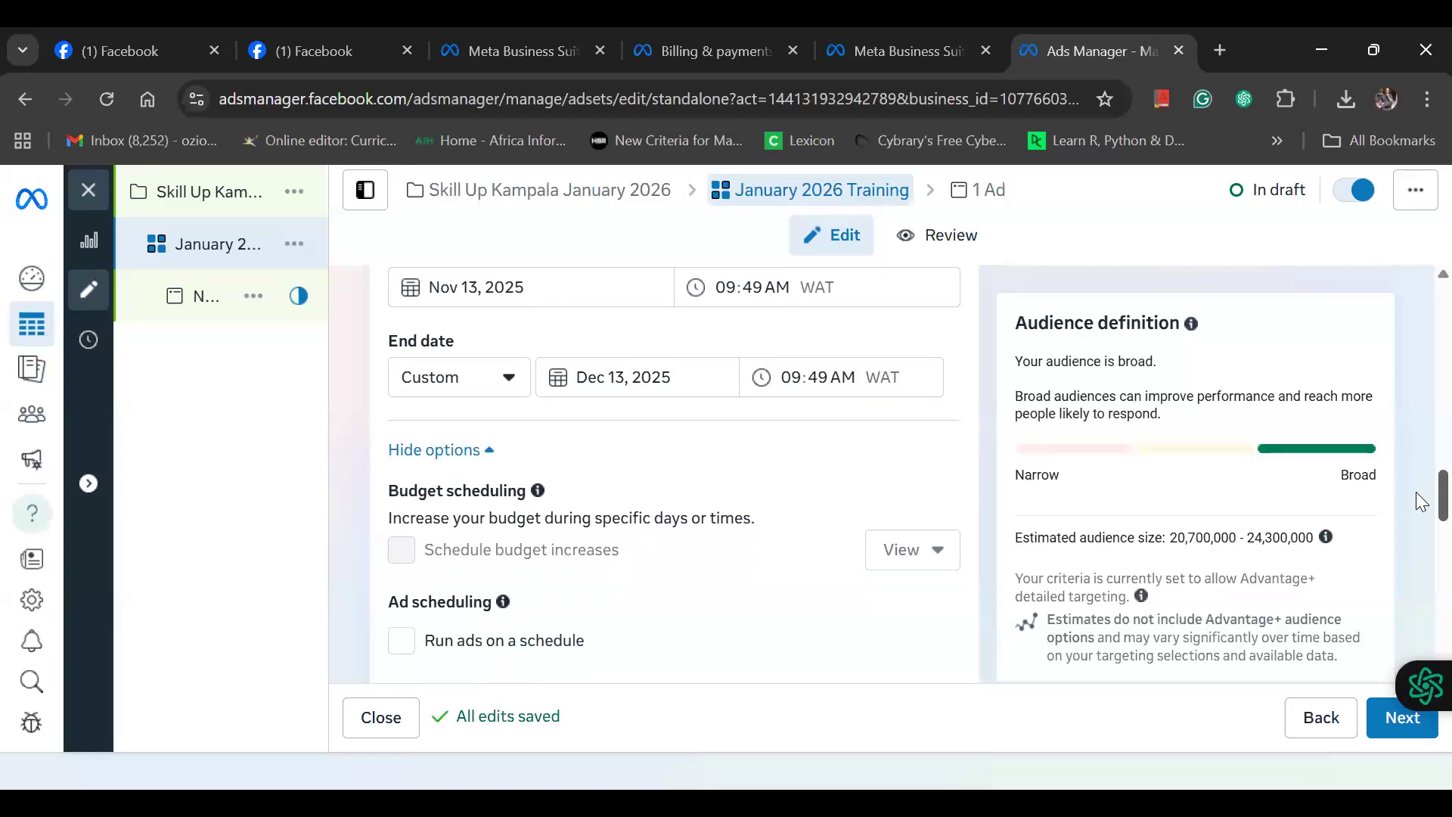
left_click(632, 378)
left_click(785, 437)
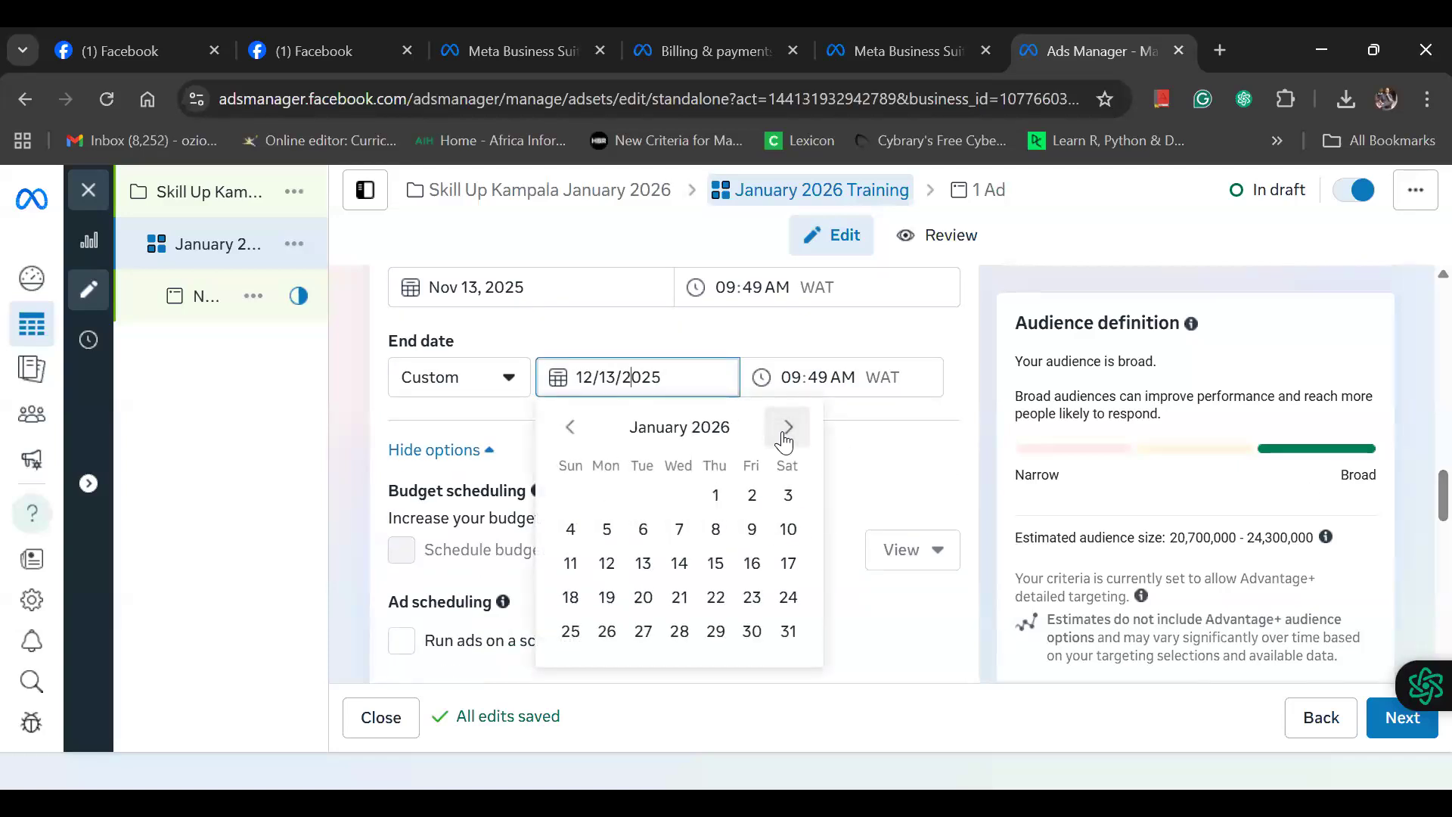
left_click(786, 437)
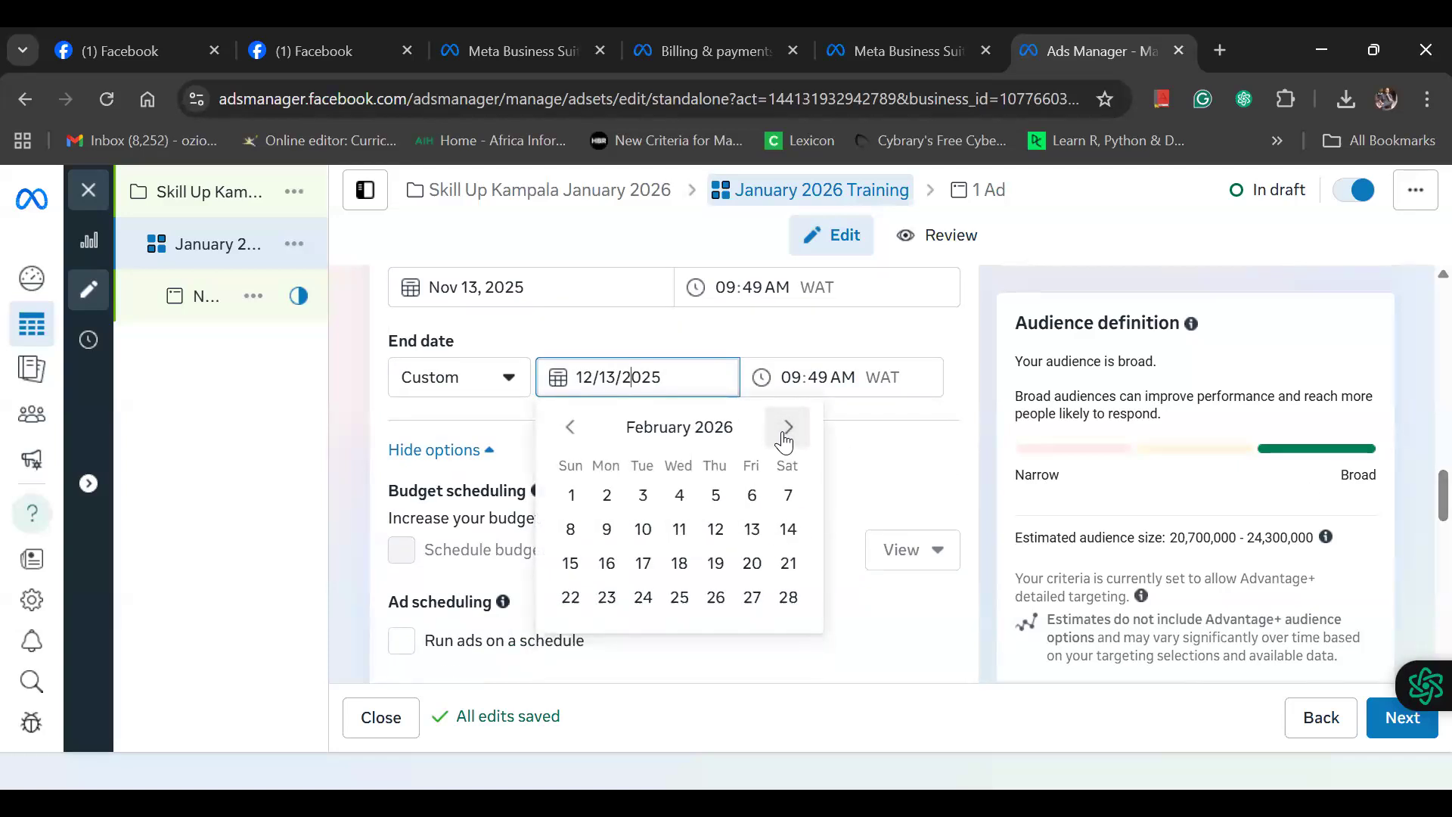
left_click(753, 528)
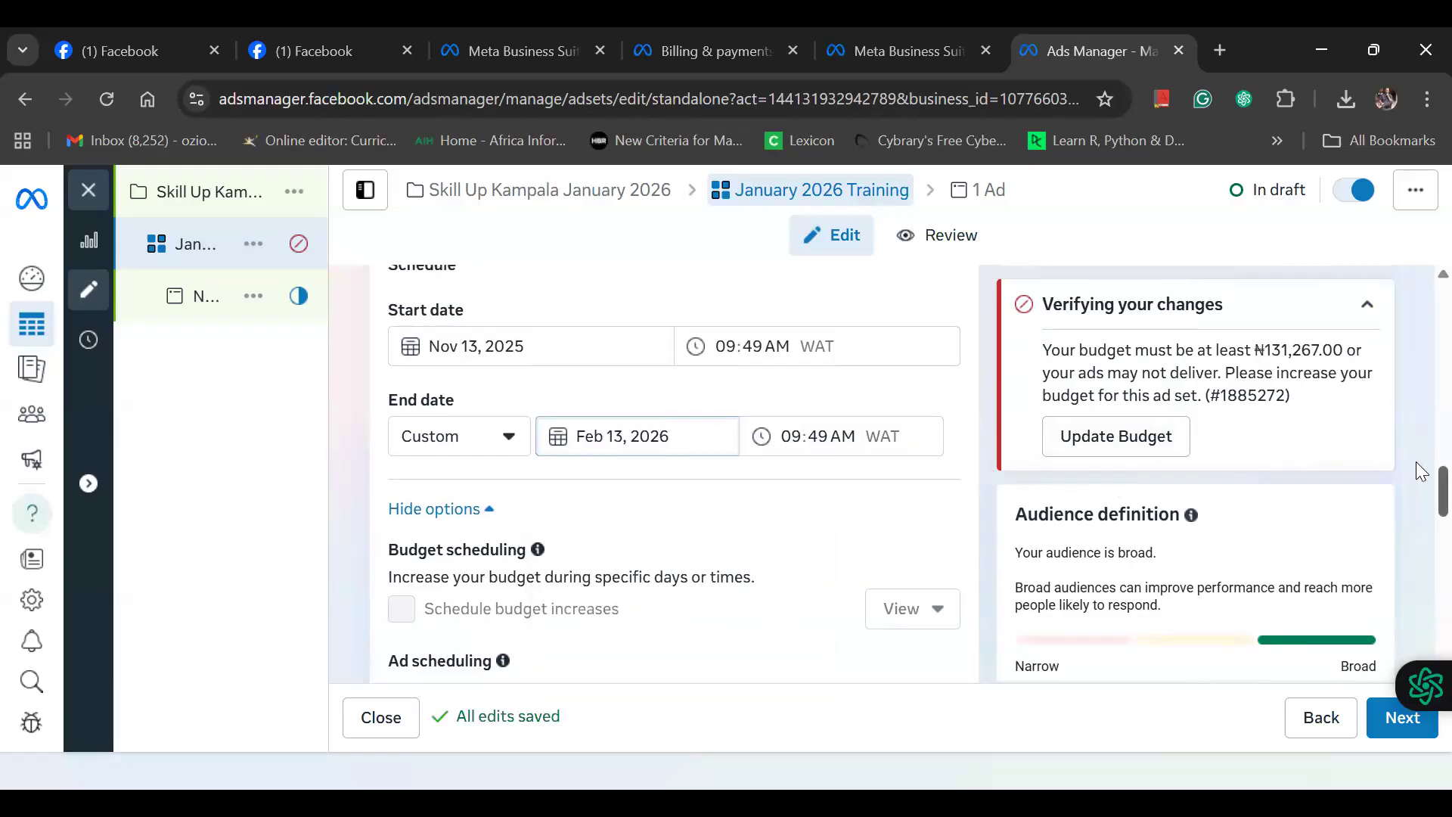
scroll(1420, 473, "up", 3)
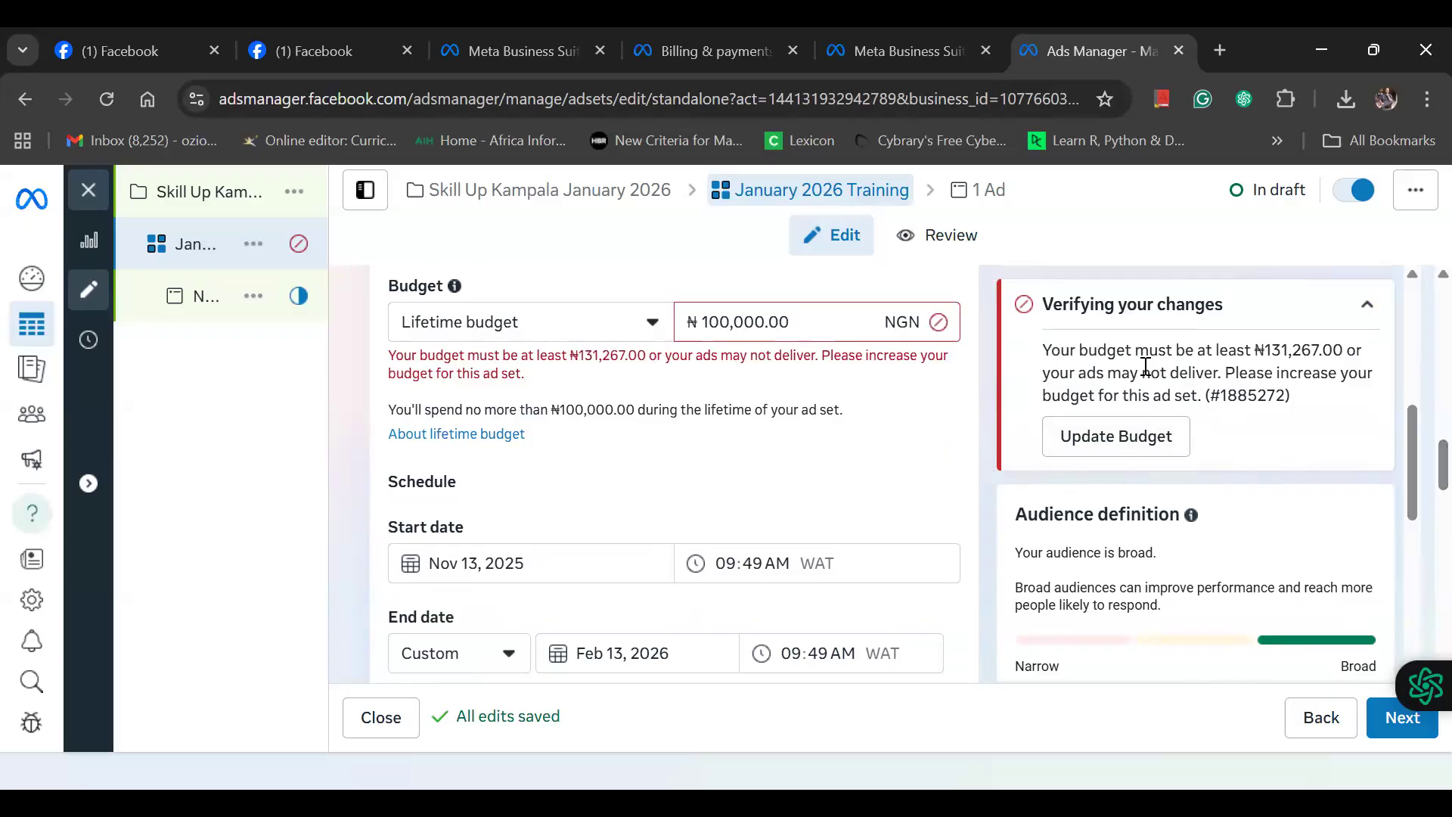
left_click_drag(1043, 350, 1189, 385)
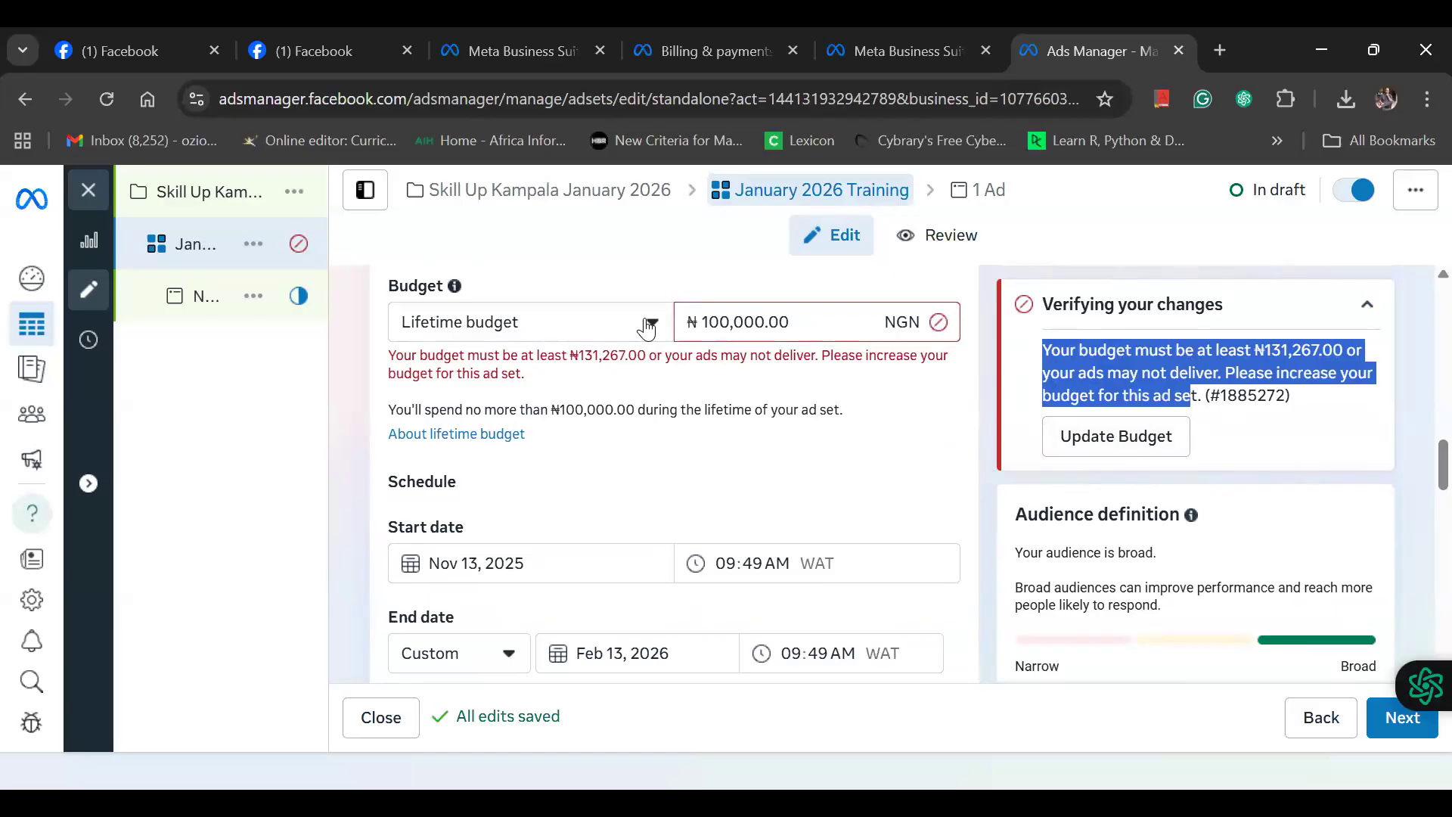
left_click(624, 327)
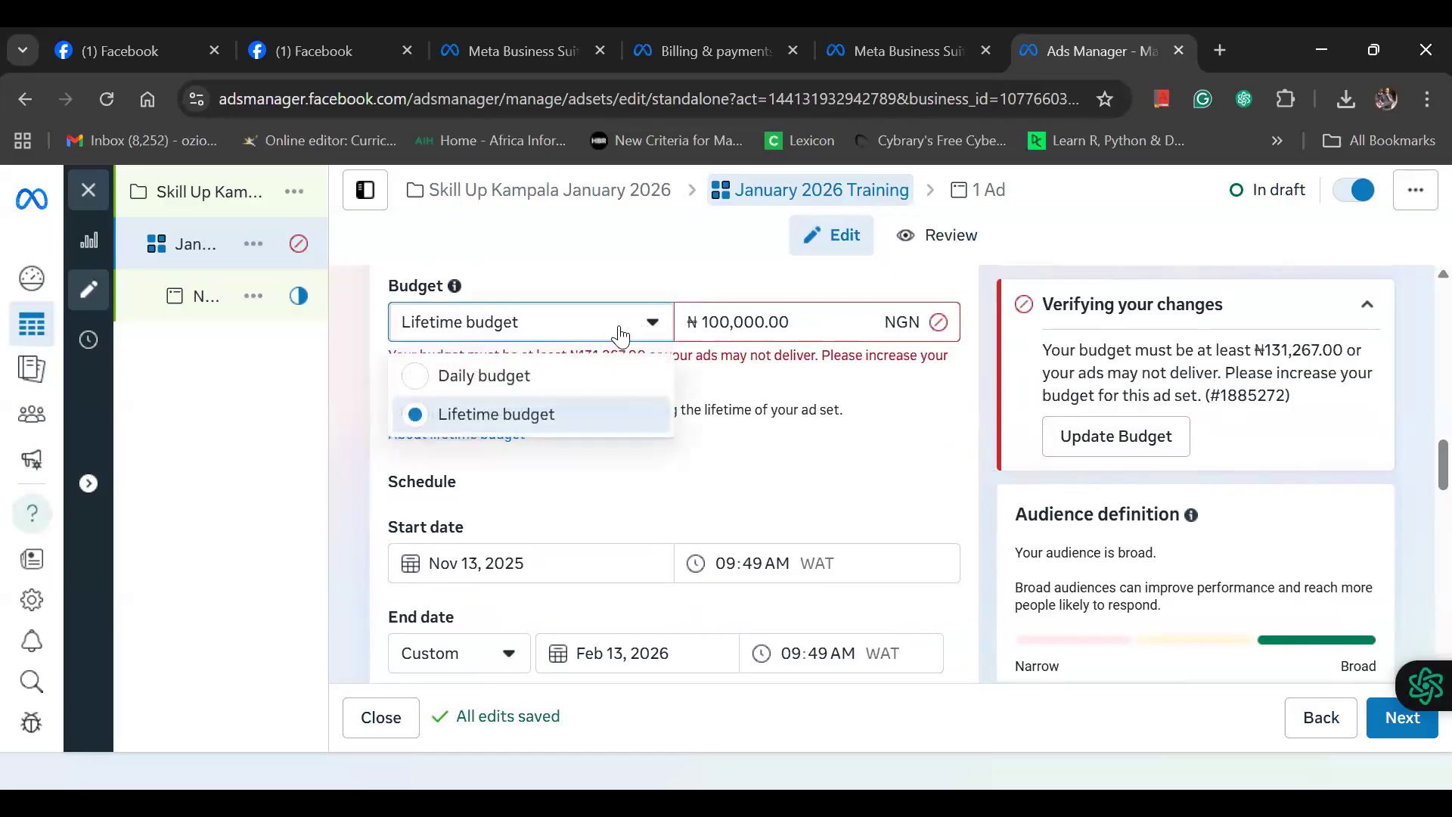
Step: Switch to Daily budget and set the amount to ₦1,428.00
left_click(412, 377)
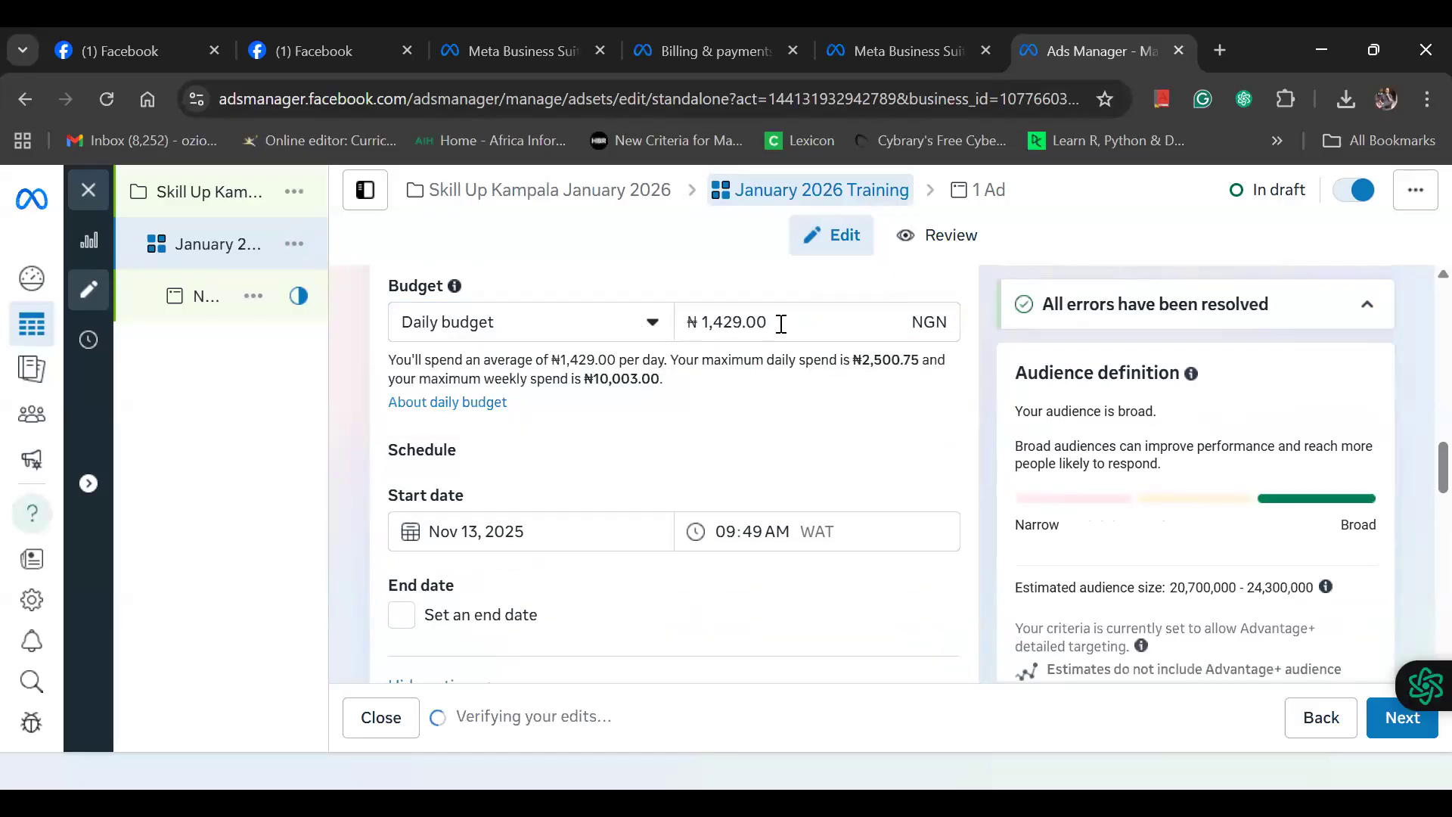
left_click_drag(781, 323, 690, 324)
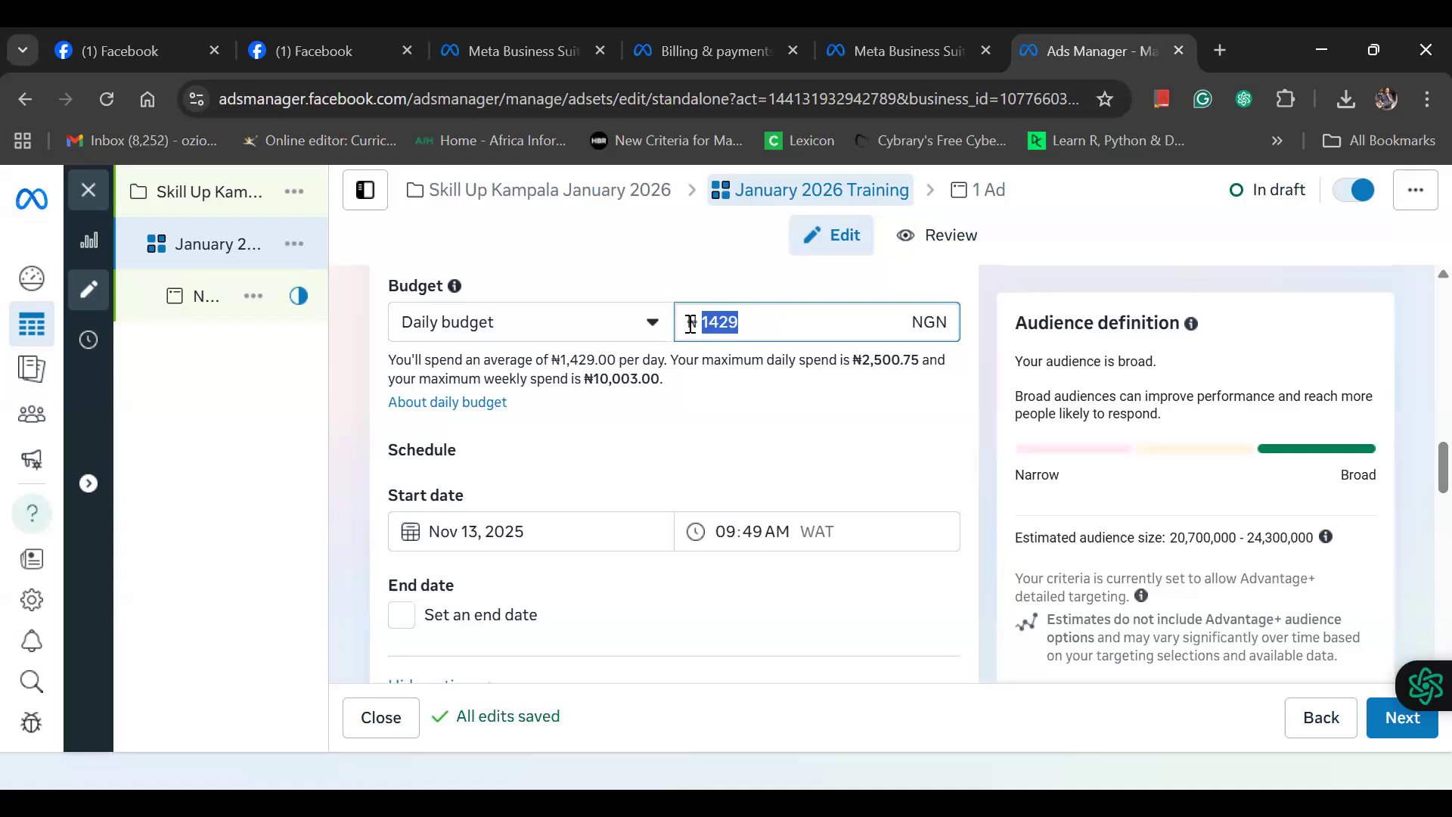
type("50")
left_click(921, 421)
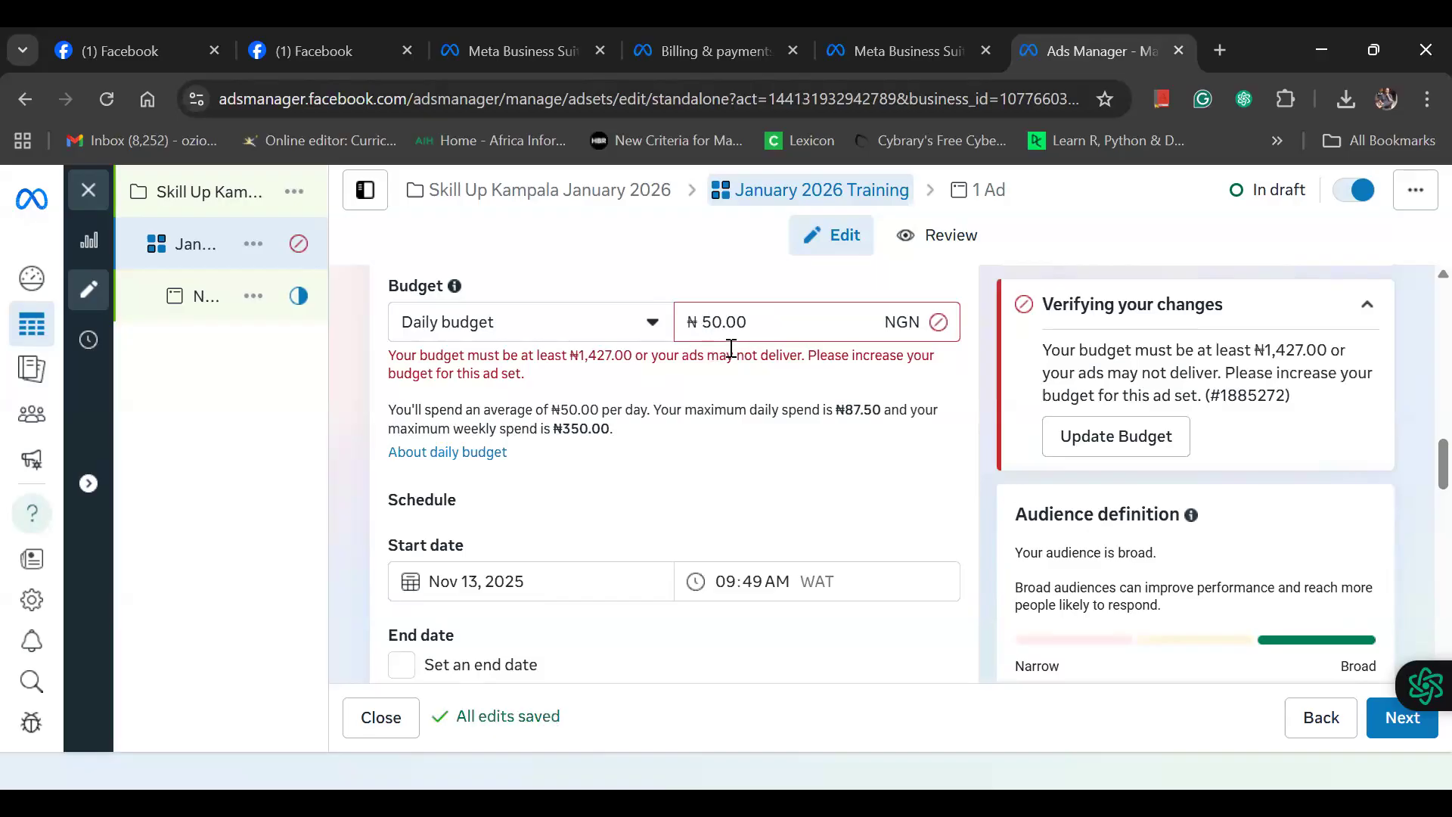
double_click(701, 322)
type("14")
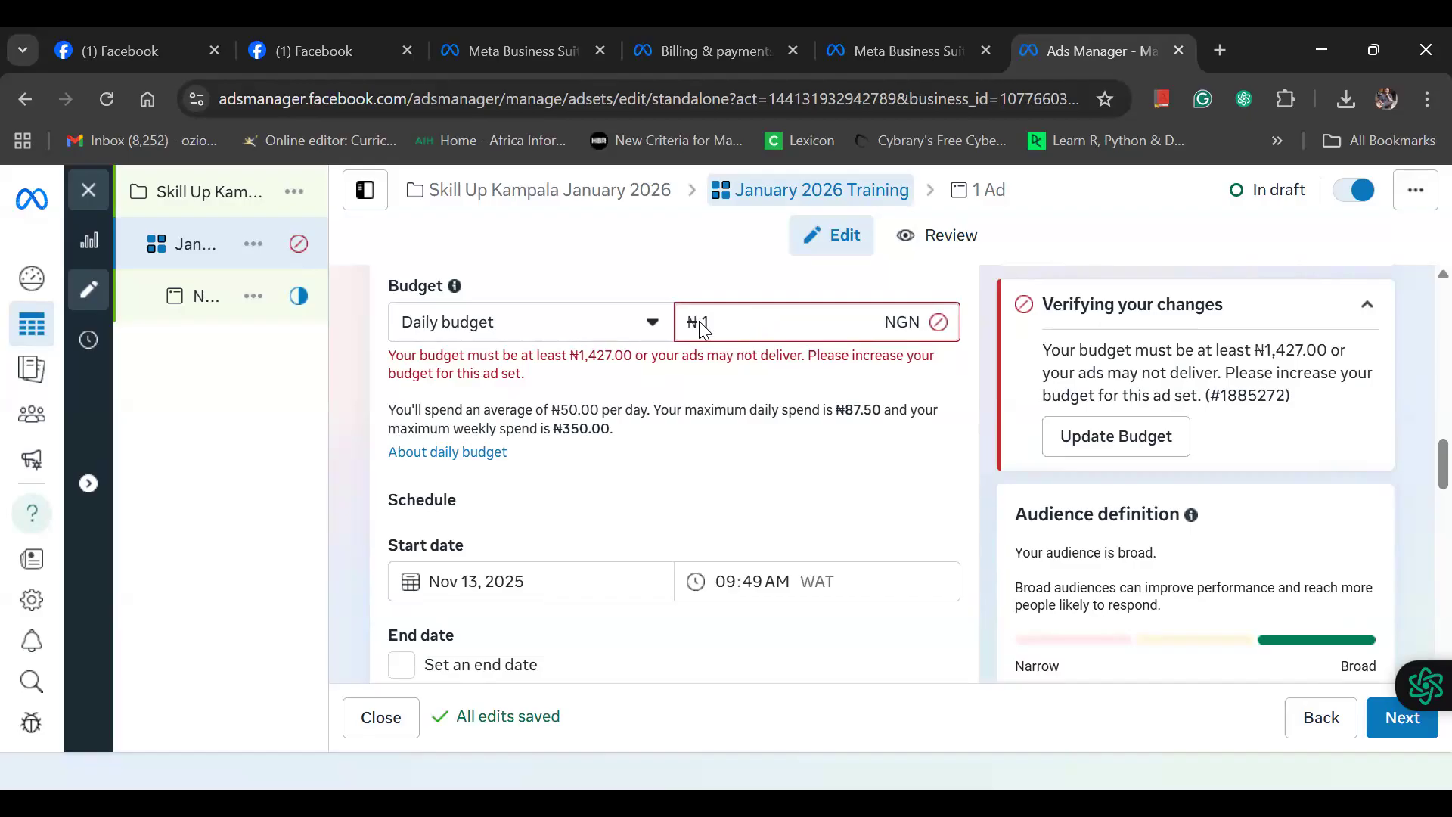
type("27")
type("8")
left_click(847, 470)
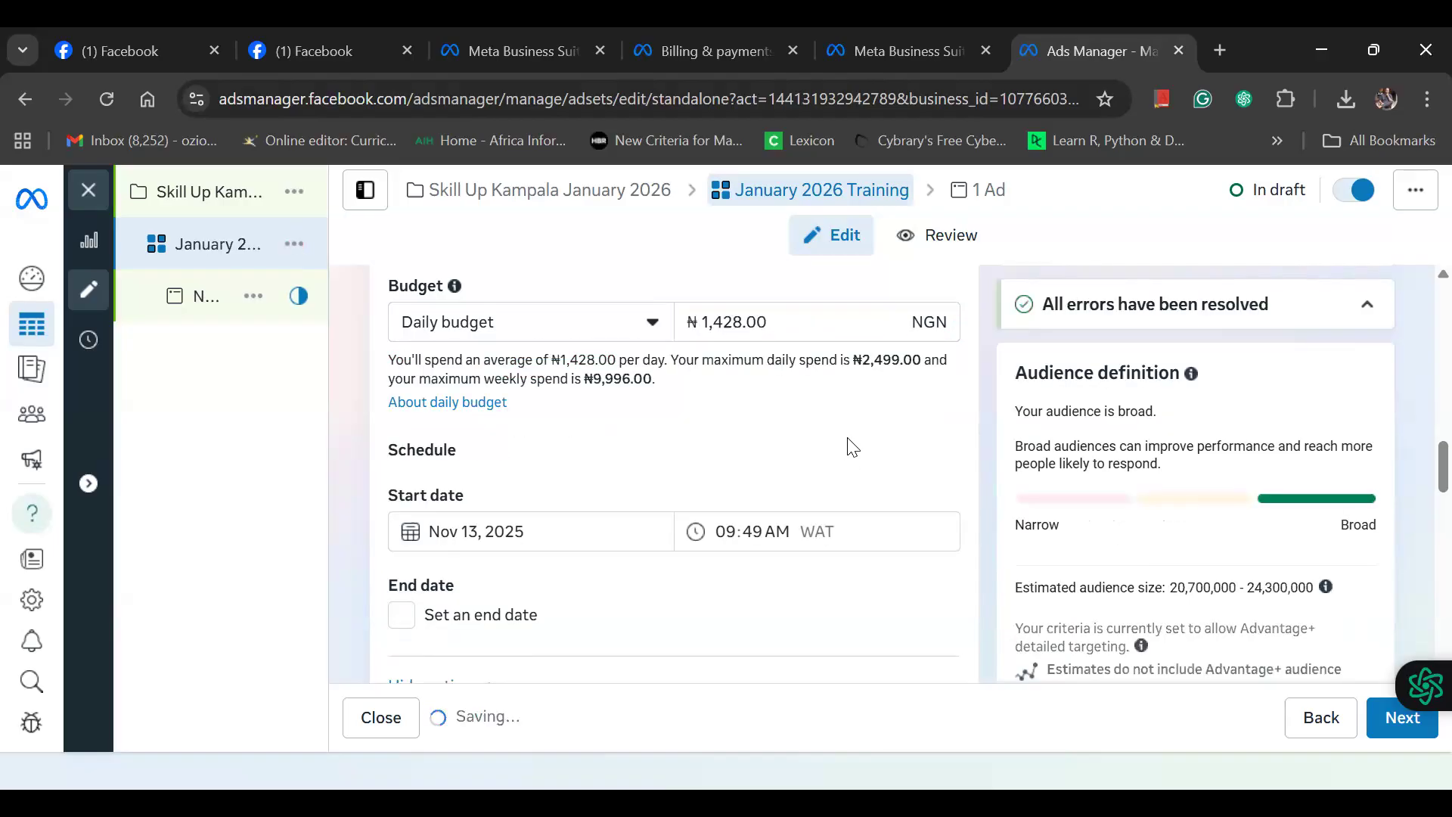
scroll(1417, 476, "down", 3)
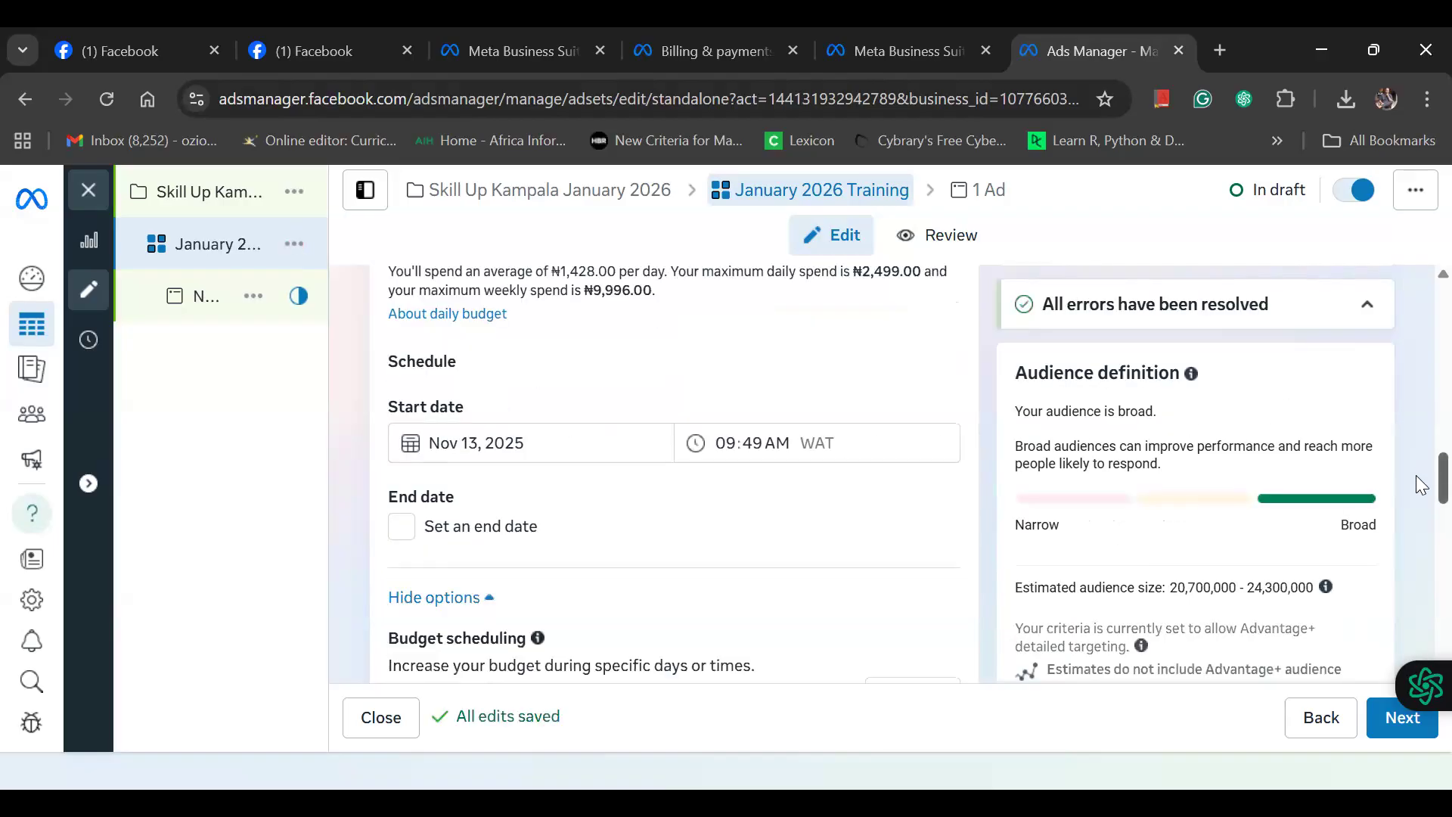
scroll(1416, 487, "up", 2)
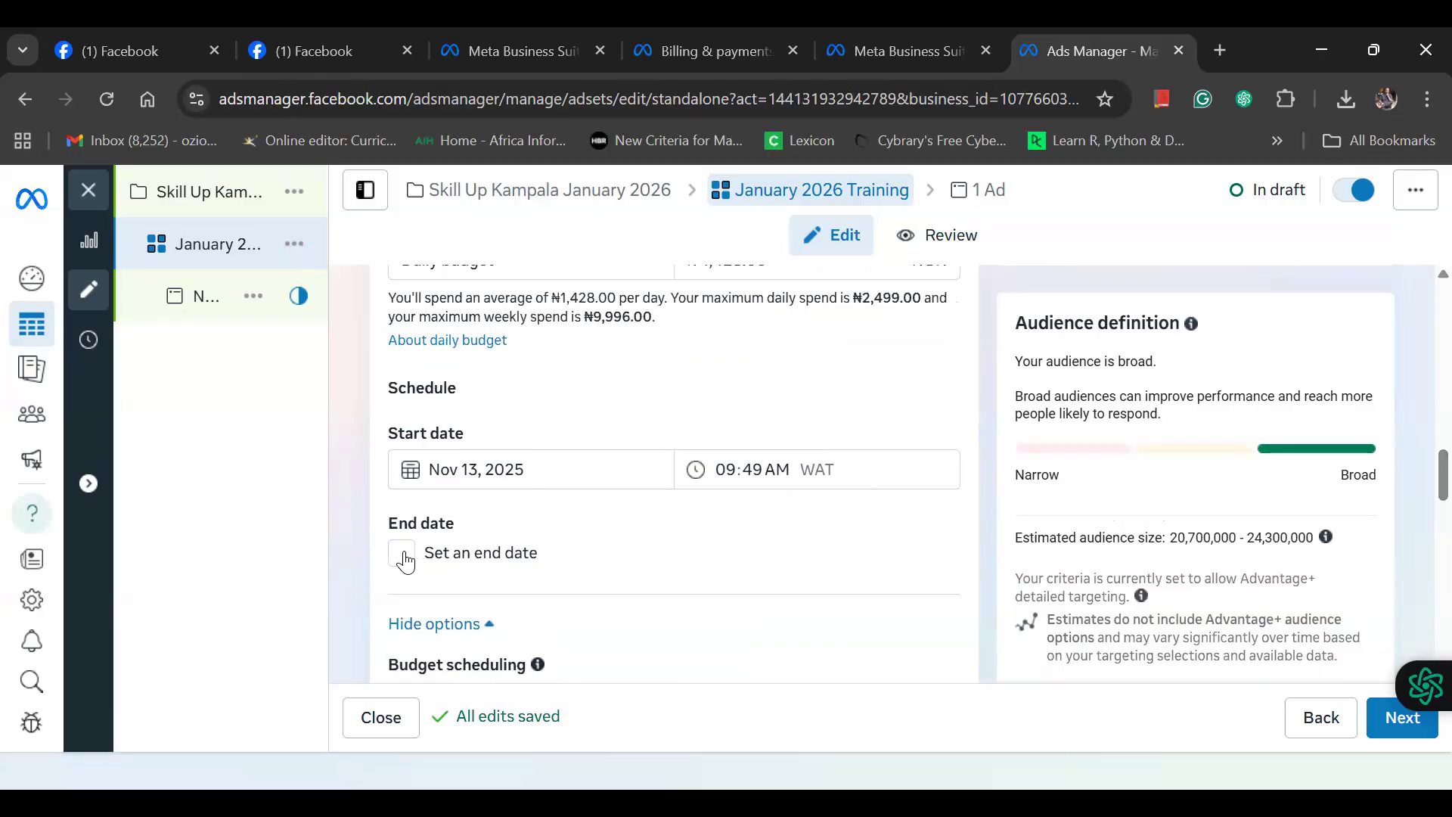
Step: Tick Set an end date and keep the 30-day duration
left_click(401, 556)
scroll(1415, 490, "down", 2)
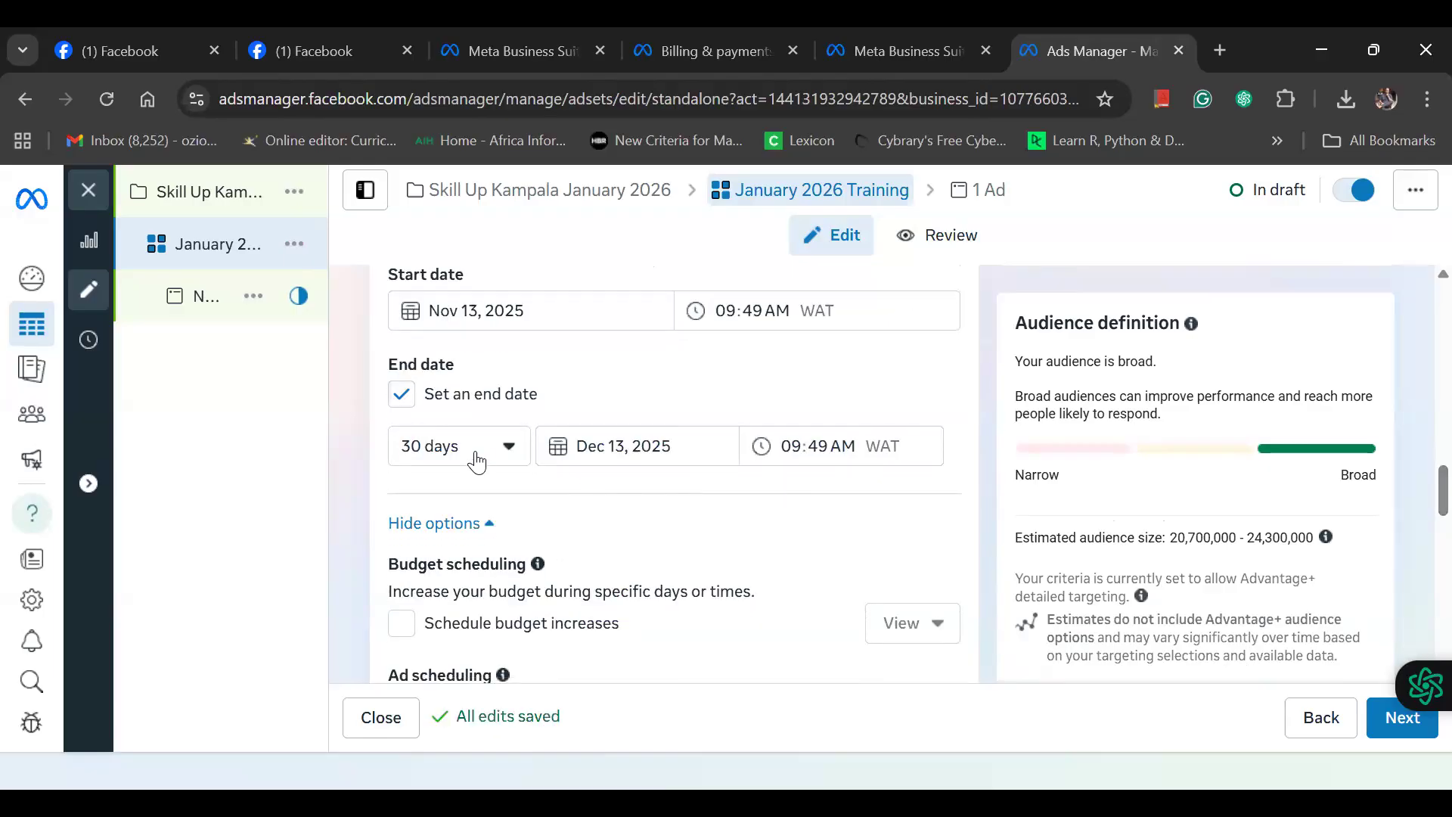
left_click(476, 460)
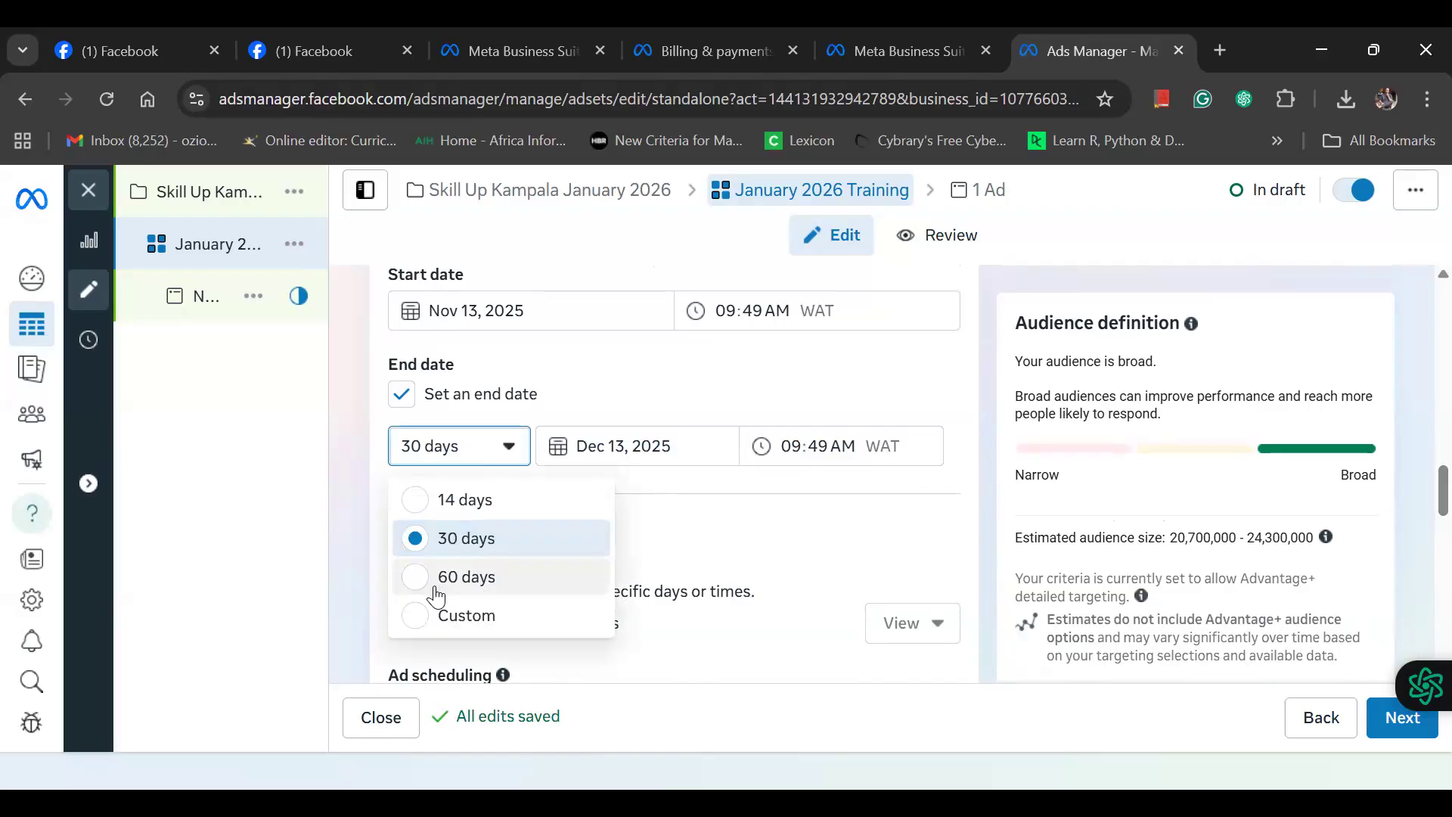
left_click(949, 461)
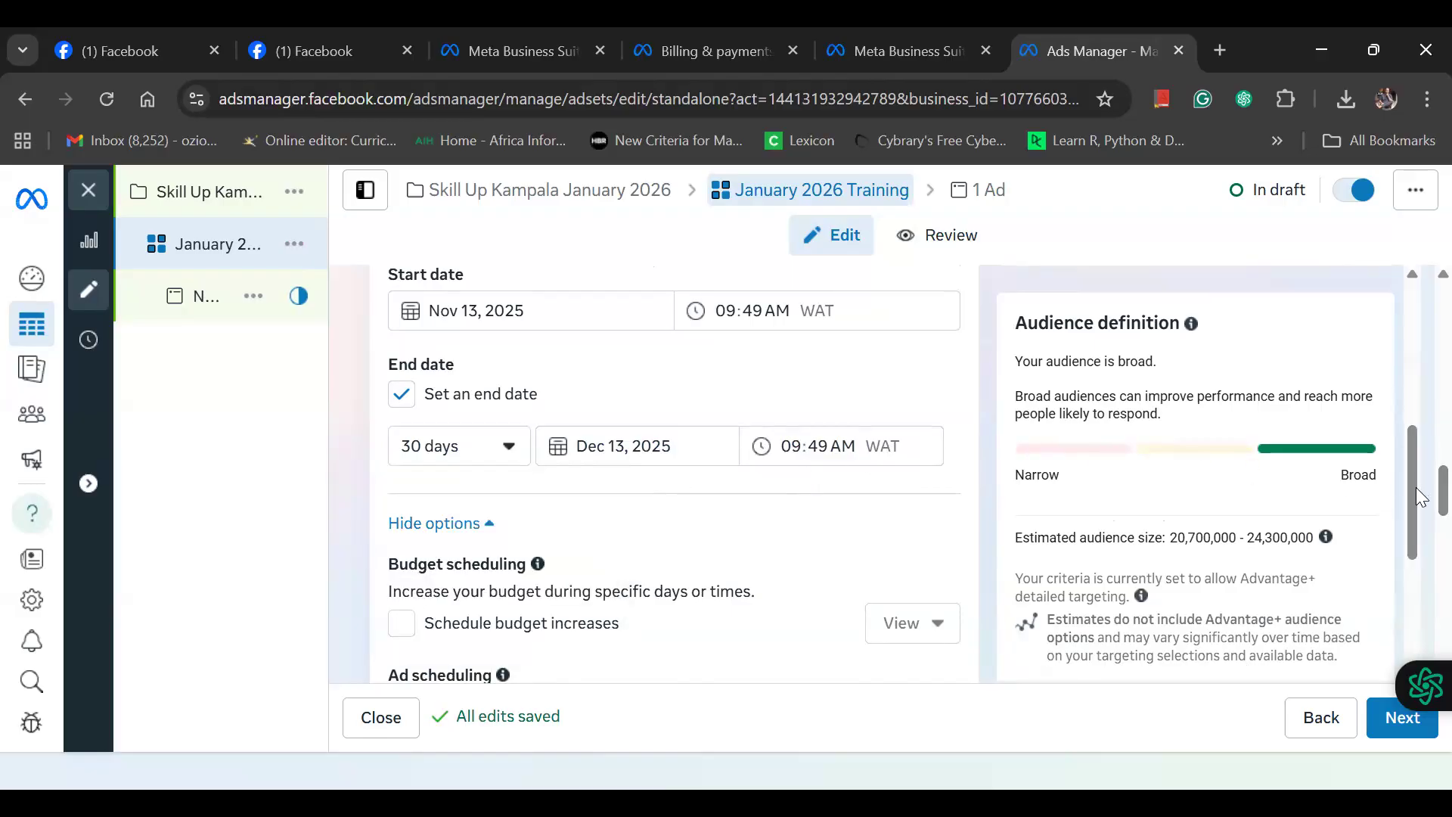
scroll(1415, 493, "down", 1)
scroll(1415, 488, "up", 2)
scroll(1420, 484, "down", 5)
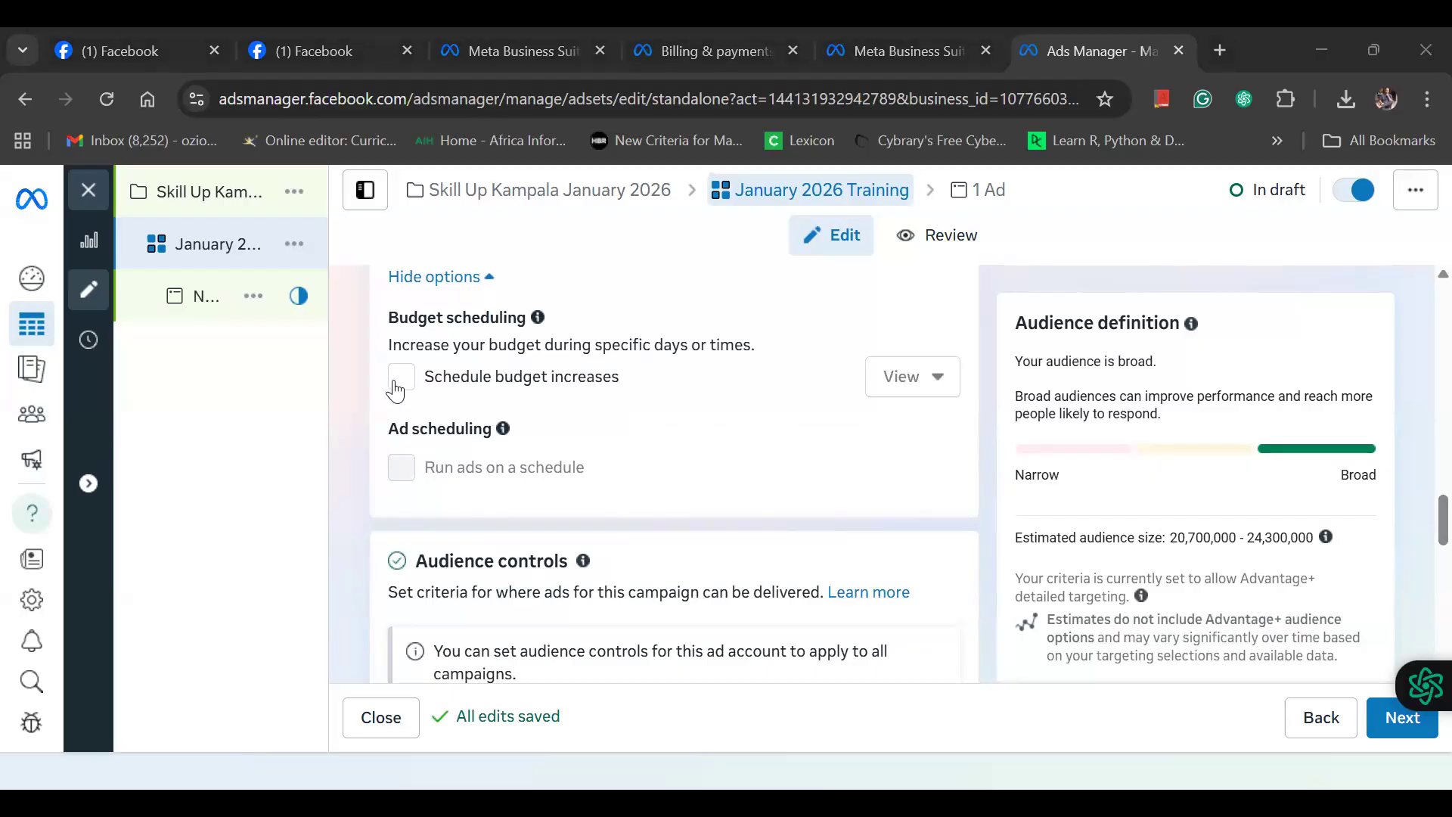
Step: Leave Schedule budget increases unchecked after trying it on and off
left_click(396, 384)
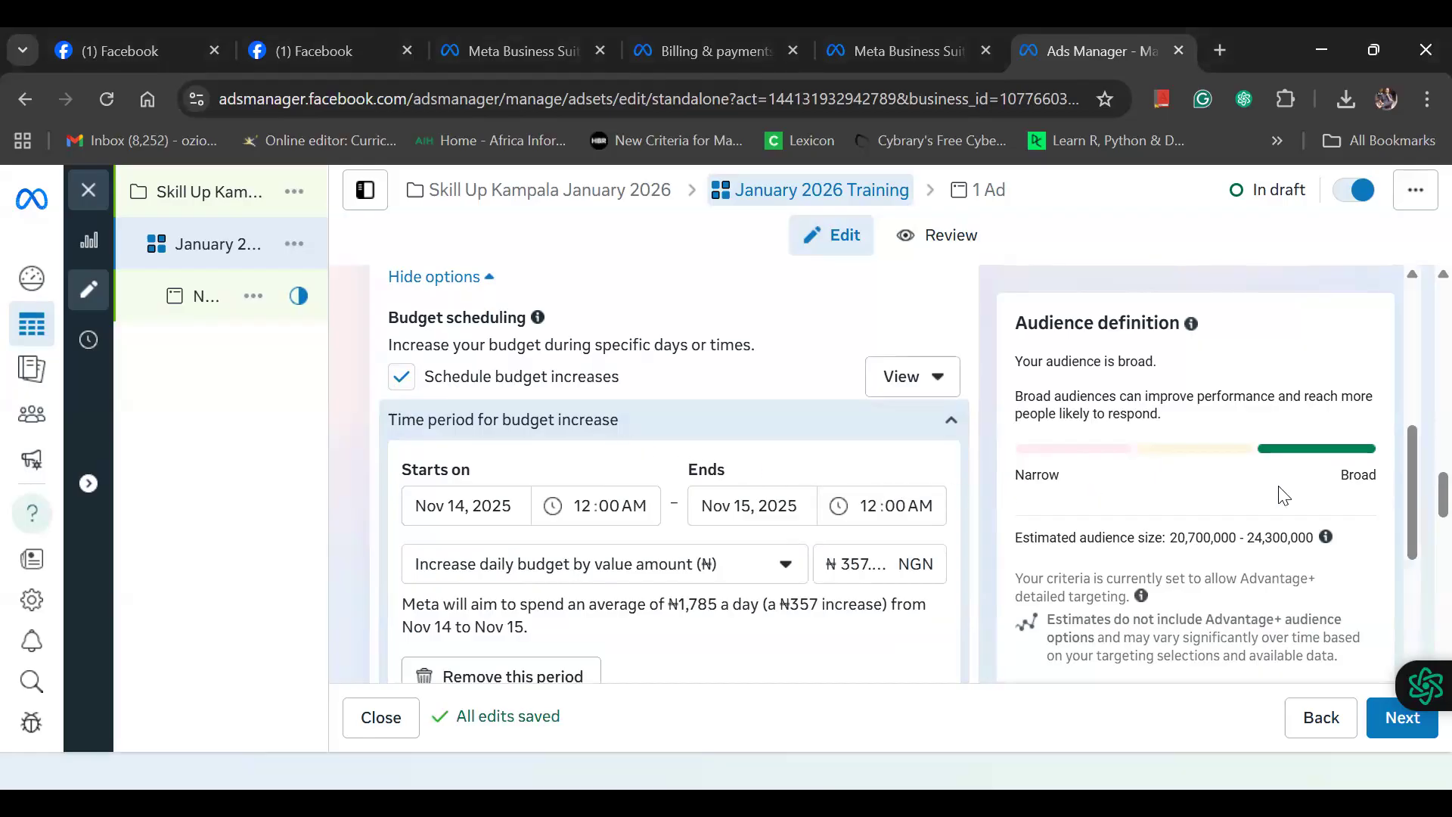
scroll(1416, 492, "down", 1)
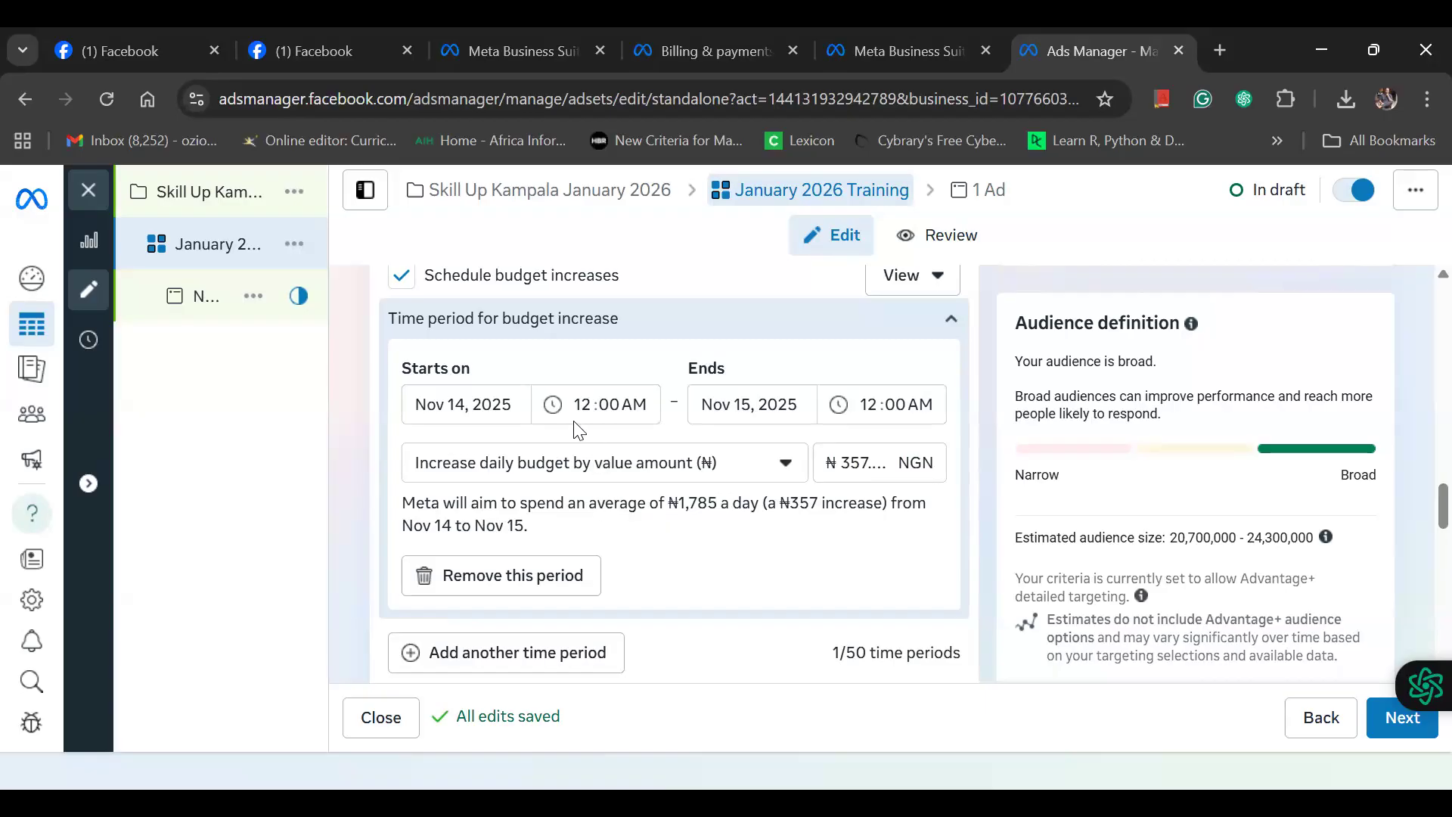
left_click(402, 276)
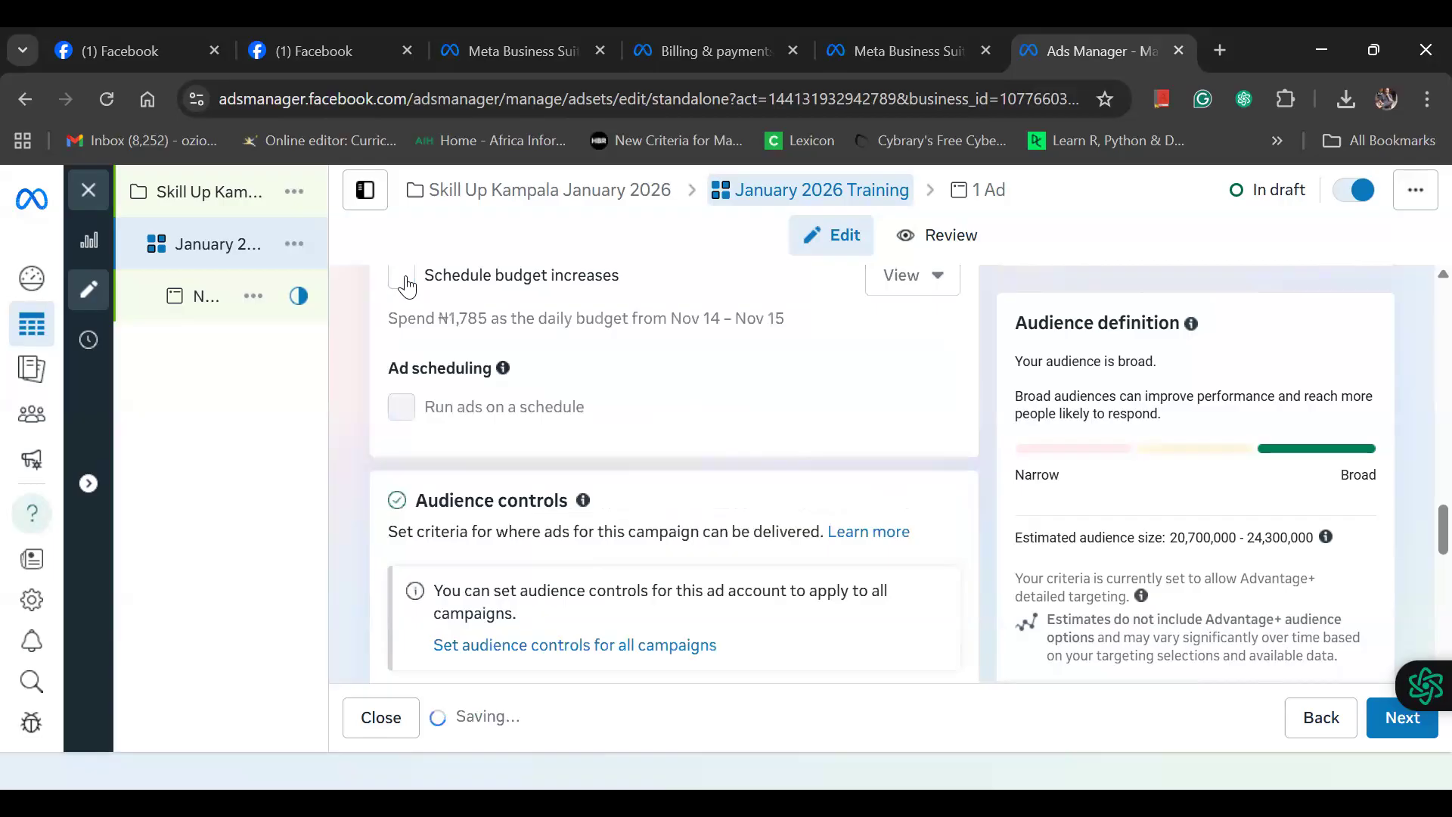
left_click(406, 280)
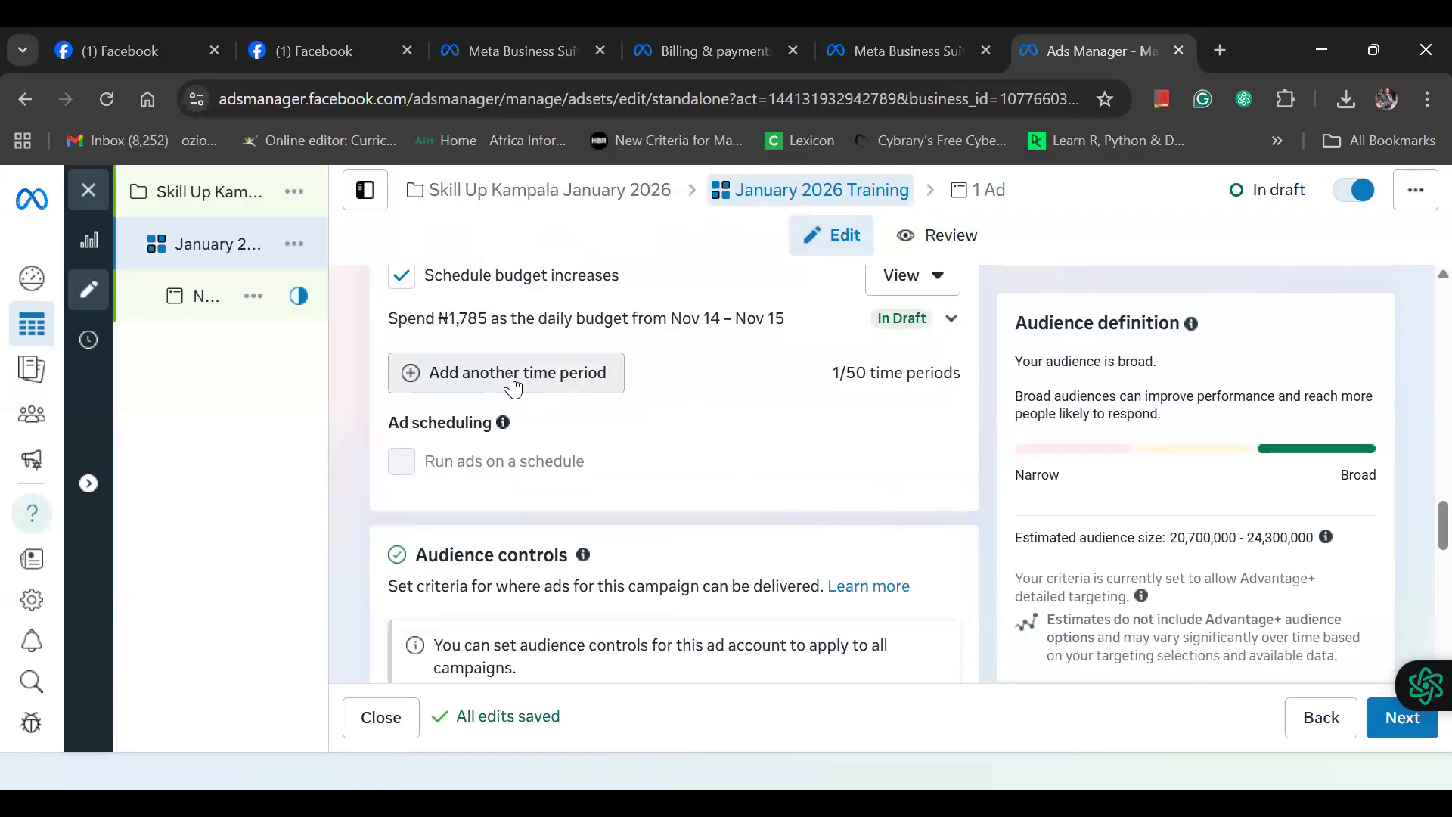
scroll(506, 382, "up", 2)
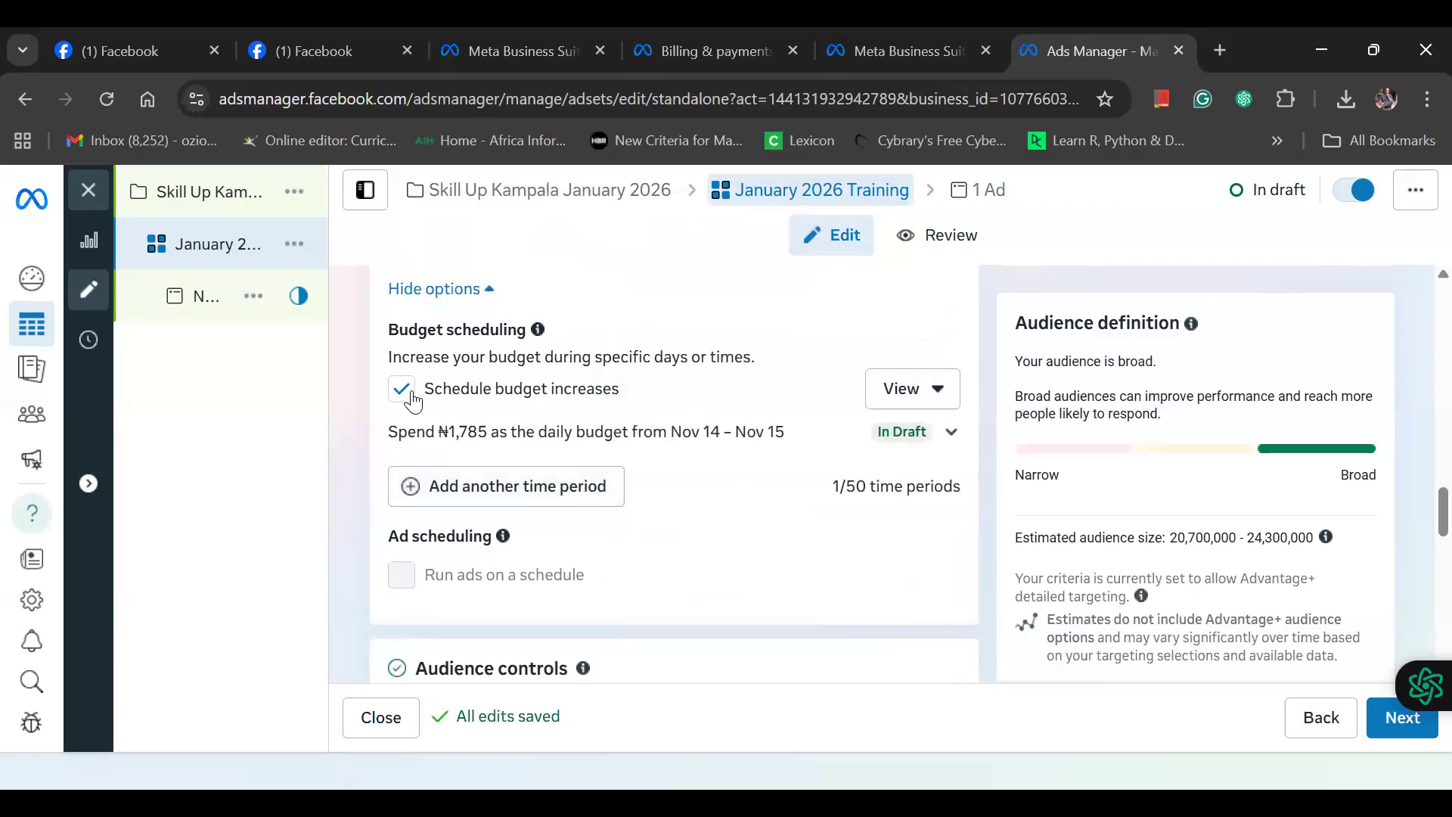
left_click(405, 390)
scroll(533, 410, "up", 2)
scroll(530, 401, "down", 5)
scroll(530, 404, "down", 2)
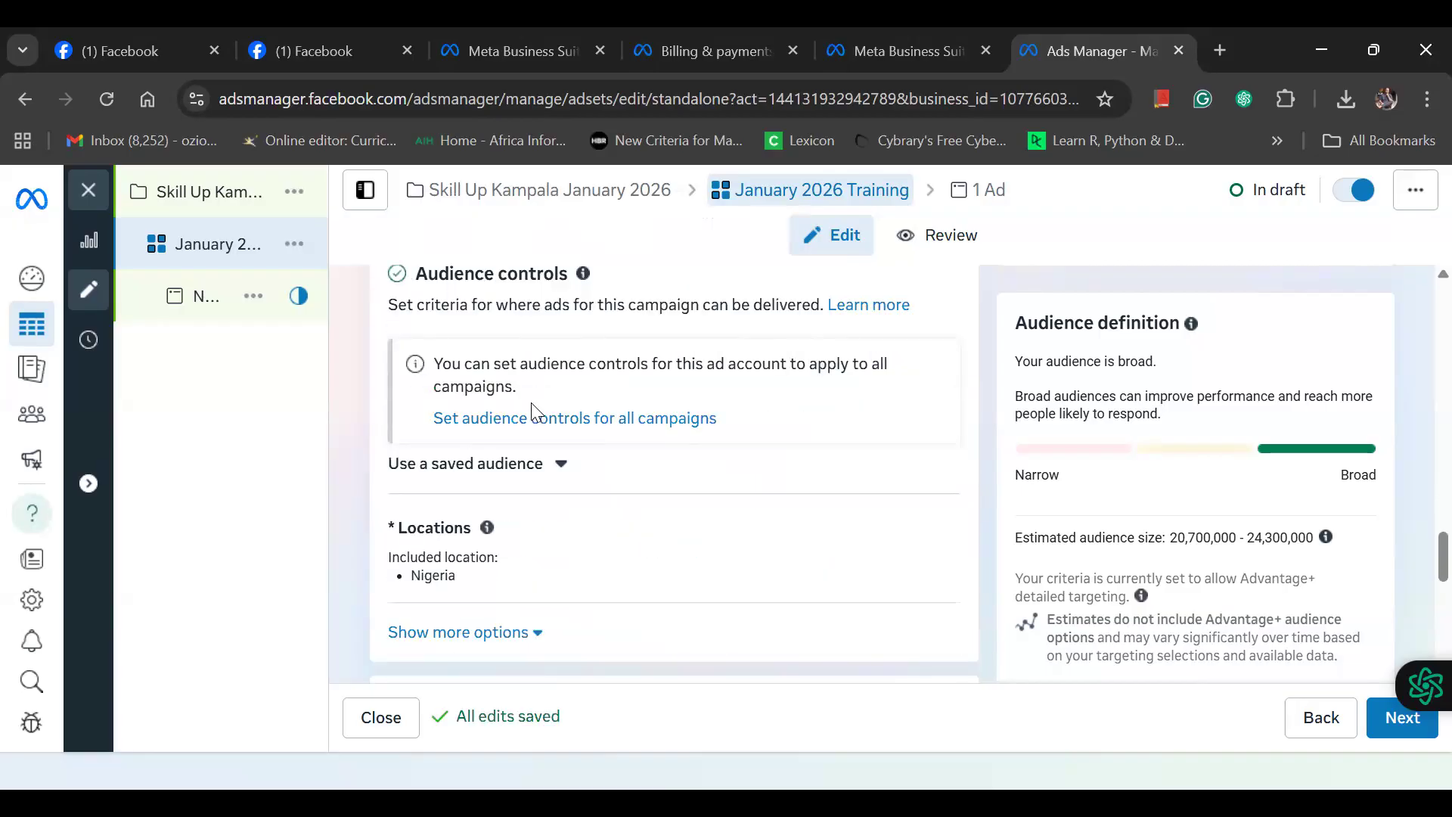
left_click(558, 420)
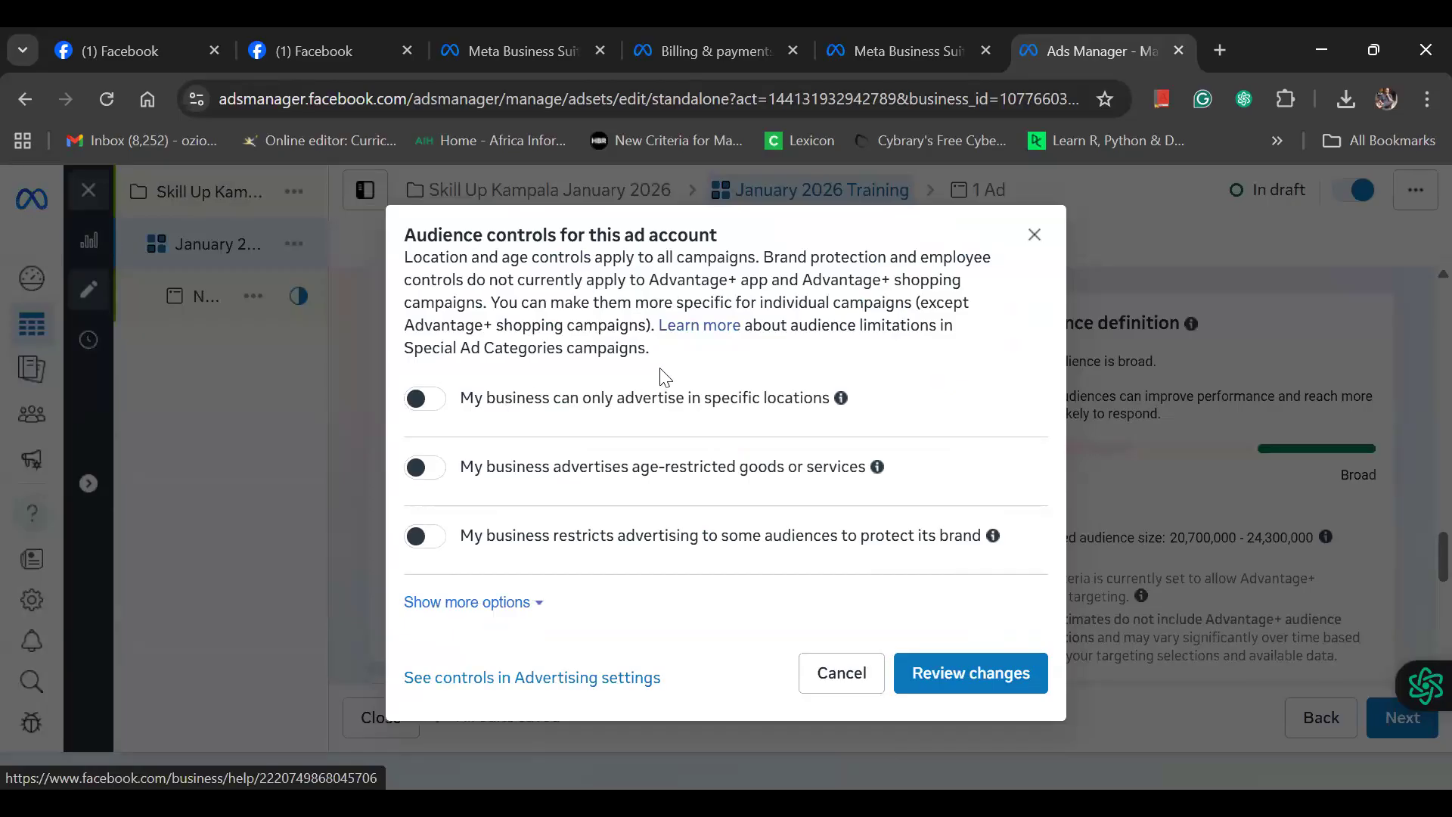
mouse_move(842, 399)
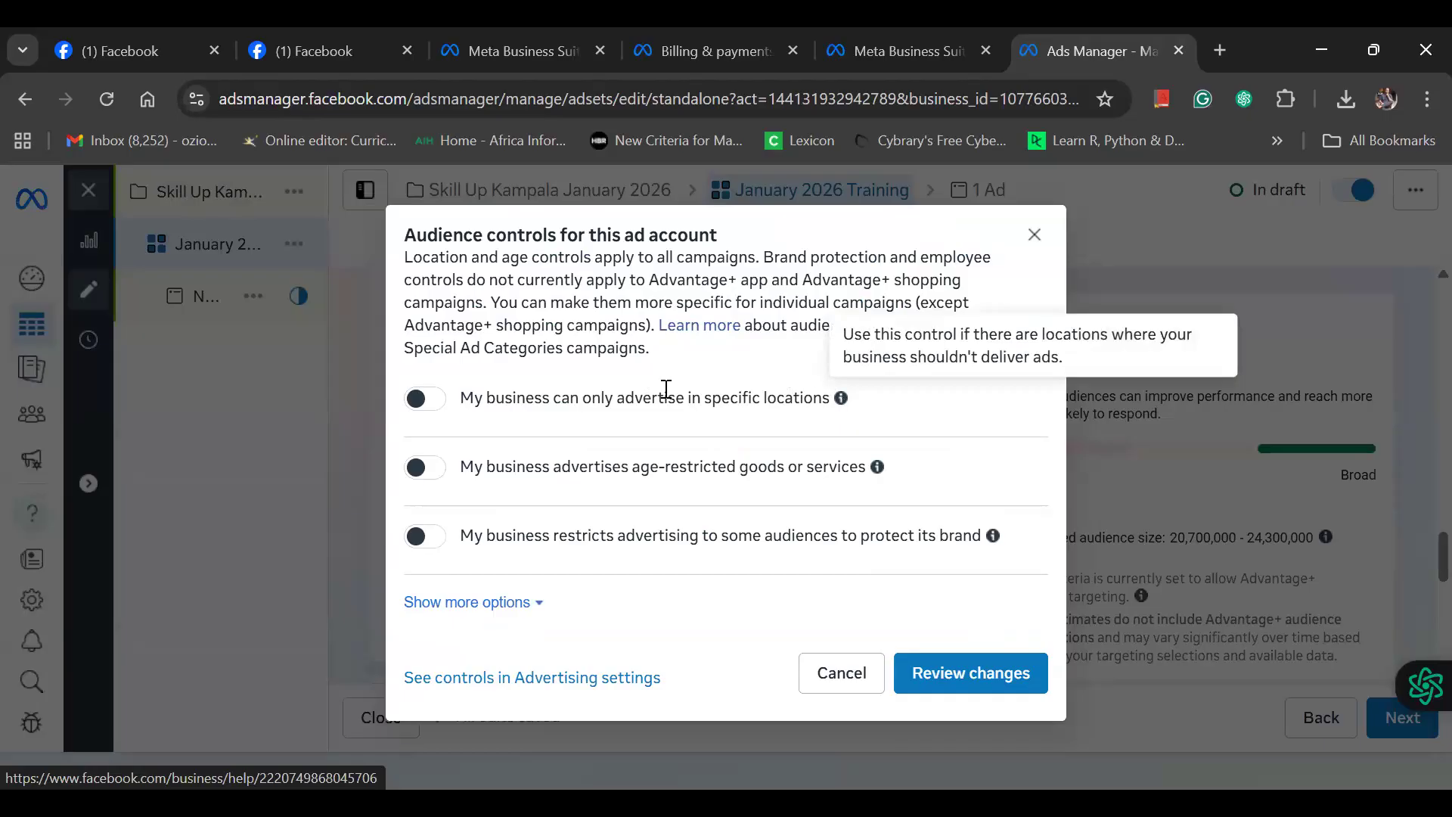
left_click(431, 408)
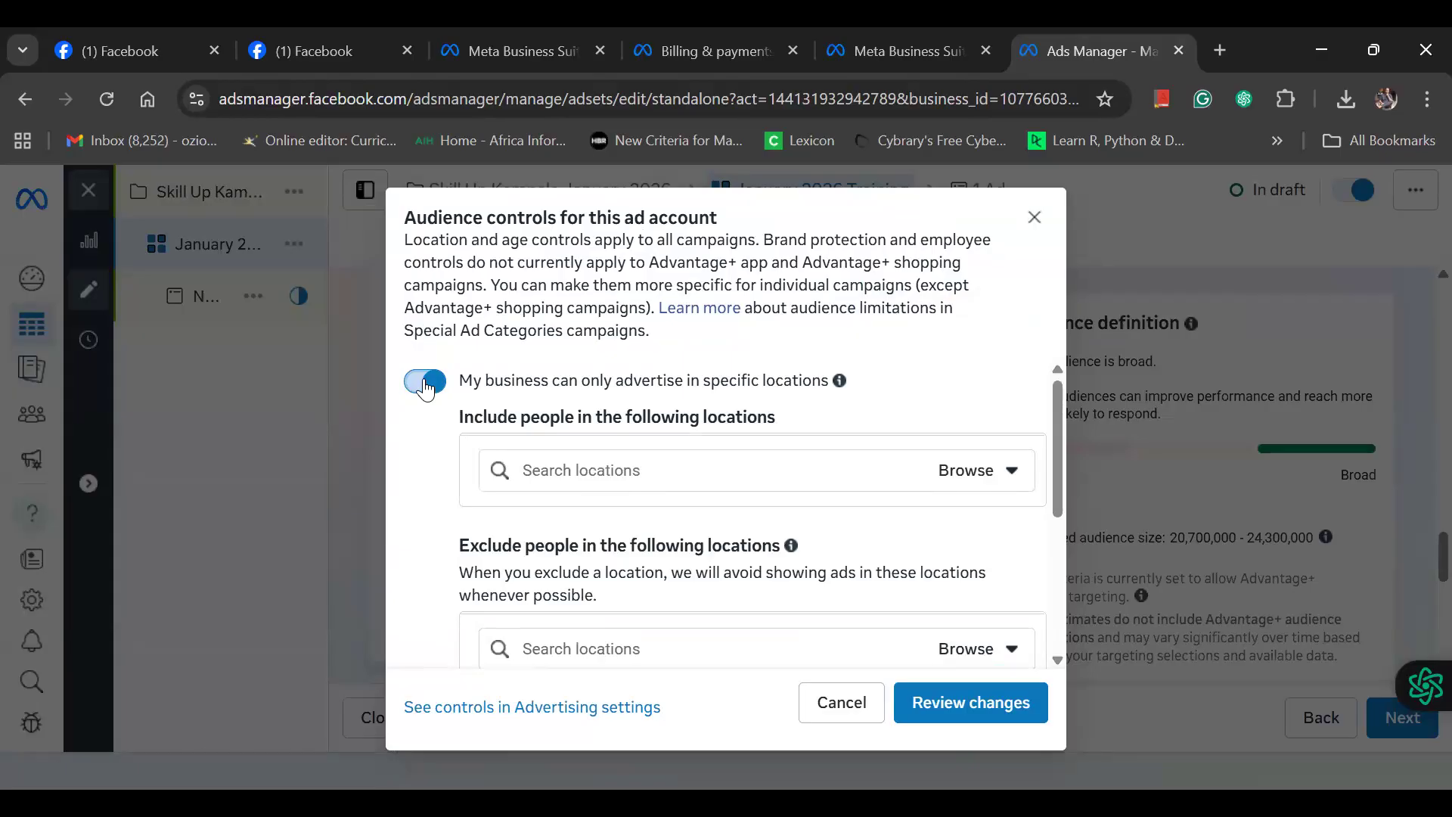
left_click(426, 386)
left_click(434, 476)
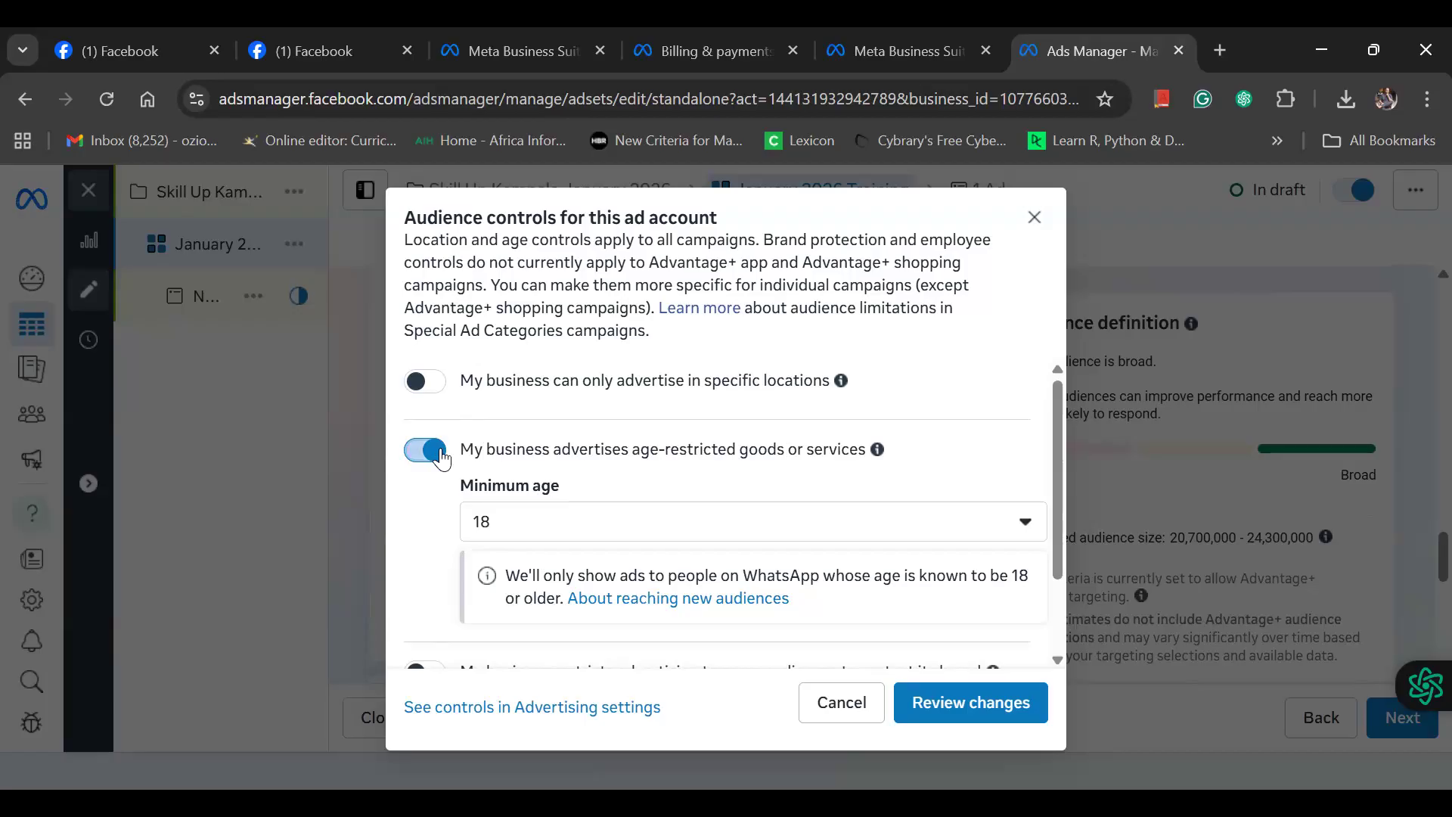
left_click(427, 451)
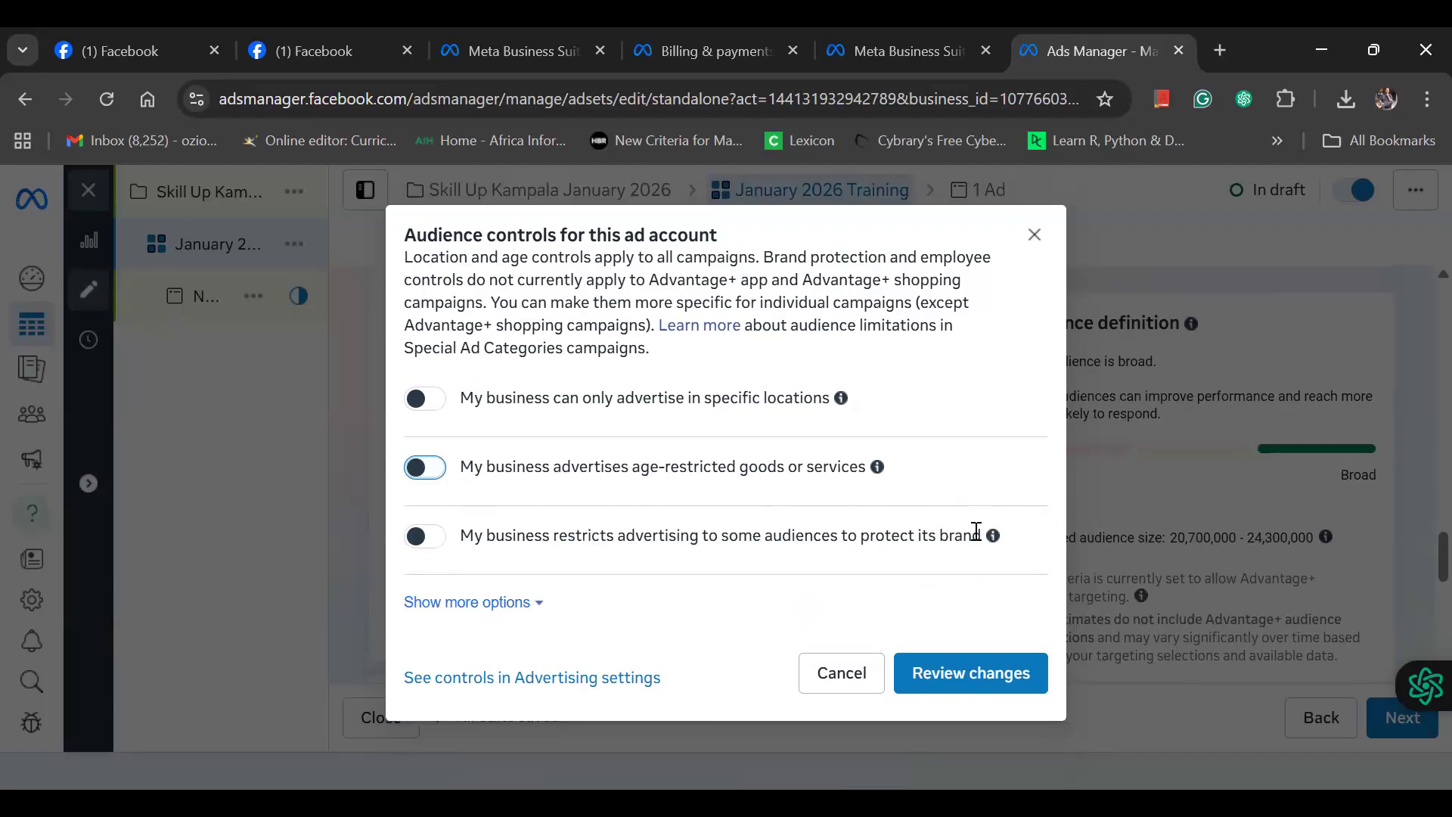
left_click(1032, 239)
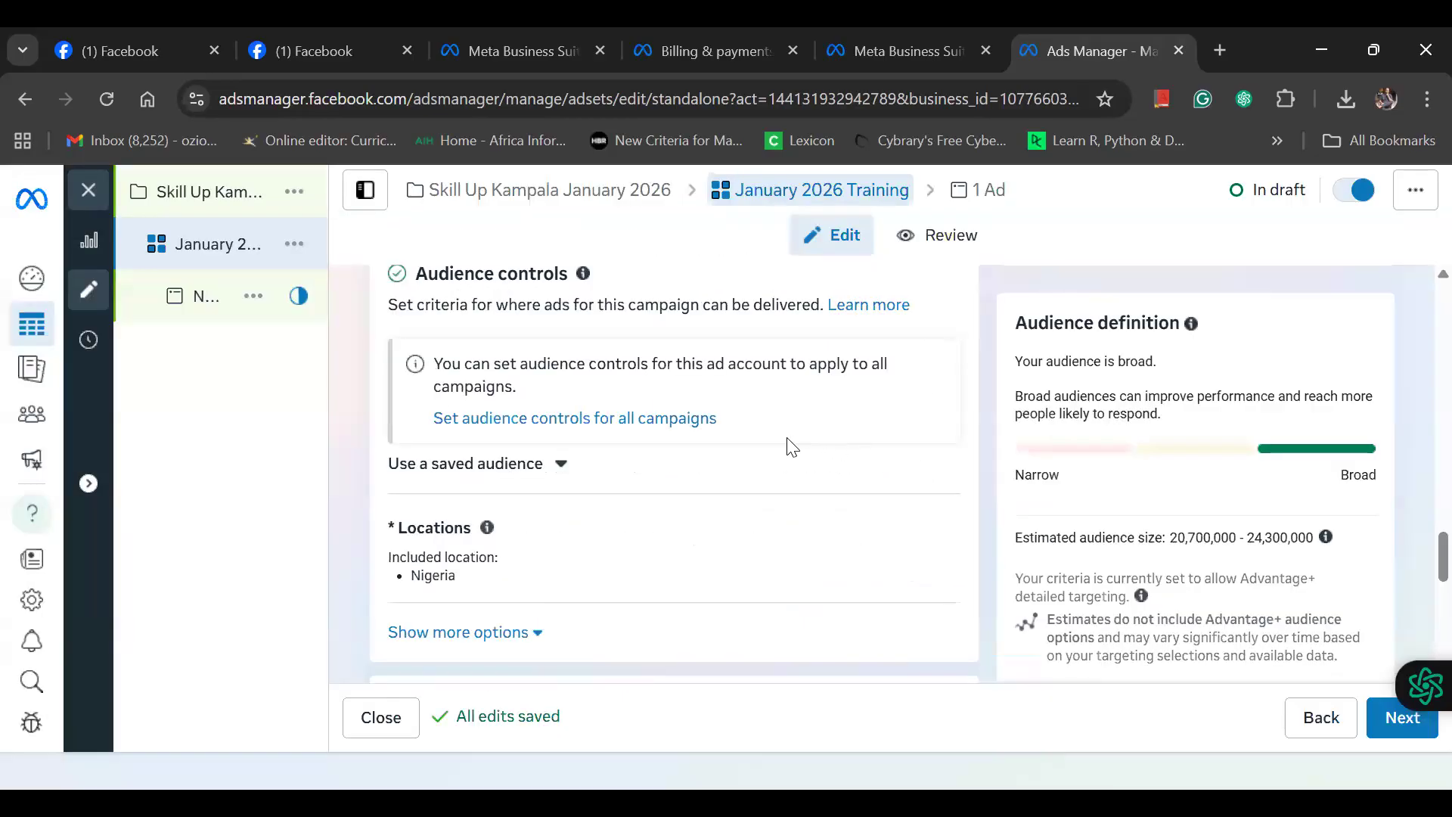
Step: Open the target locations editor and expand the map of included locations
scroll(766, 437, "down", 5)
scroll(764, 432, "up", 2)
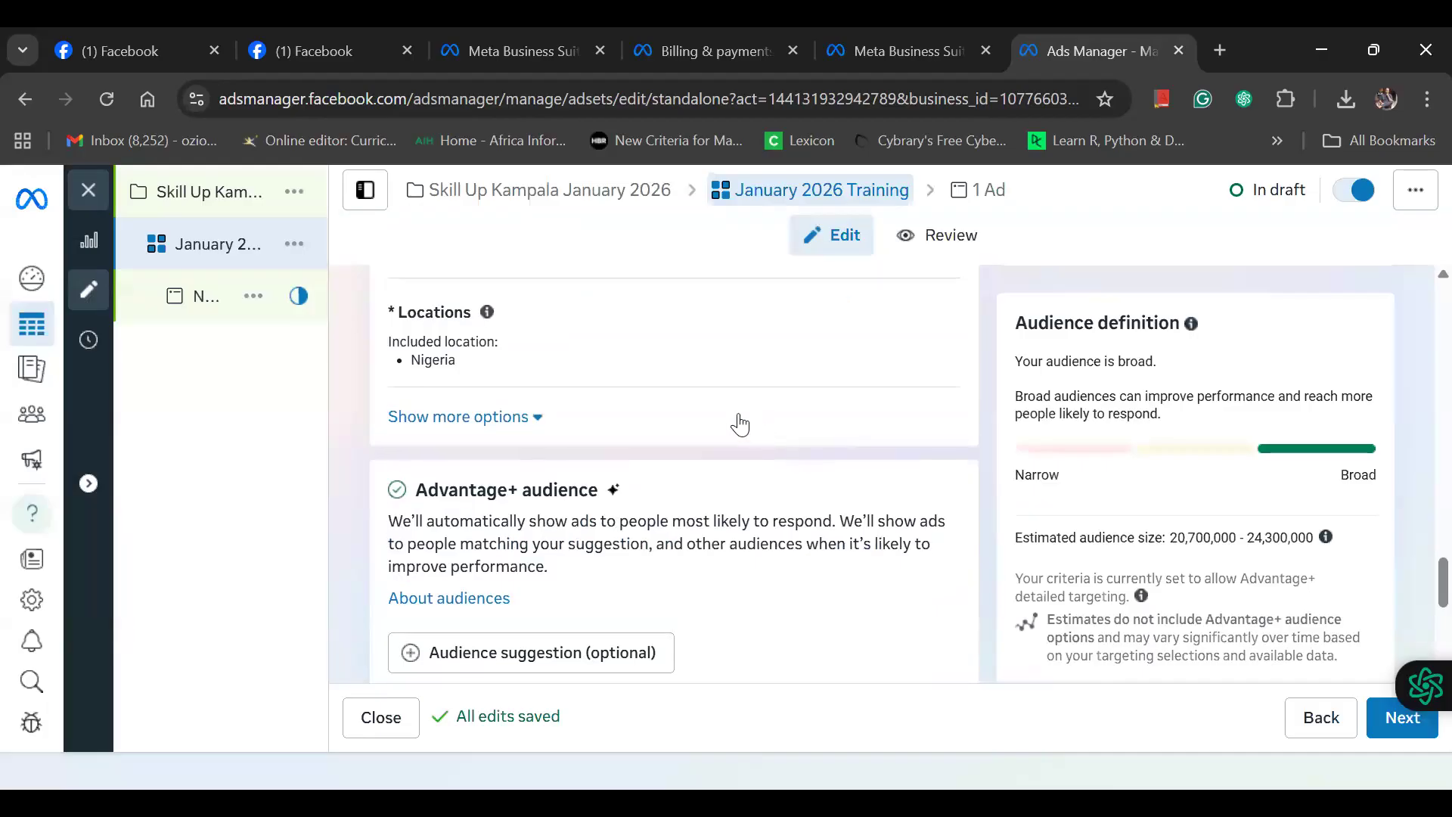
scroll(660, 428, "up", 2)
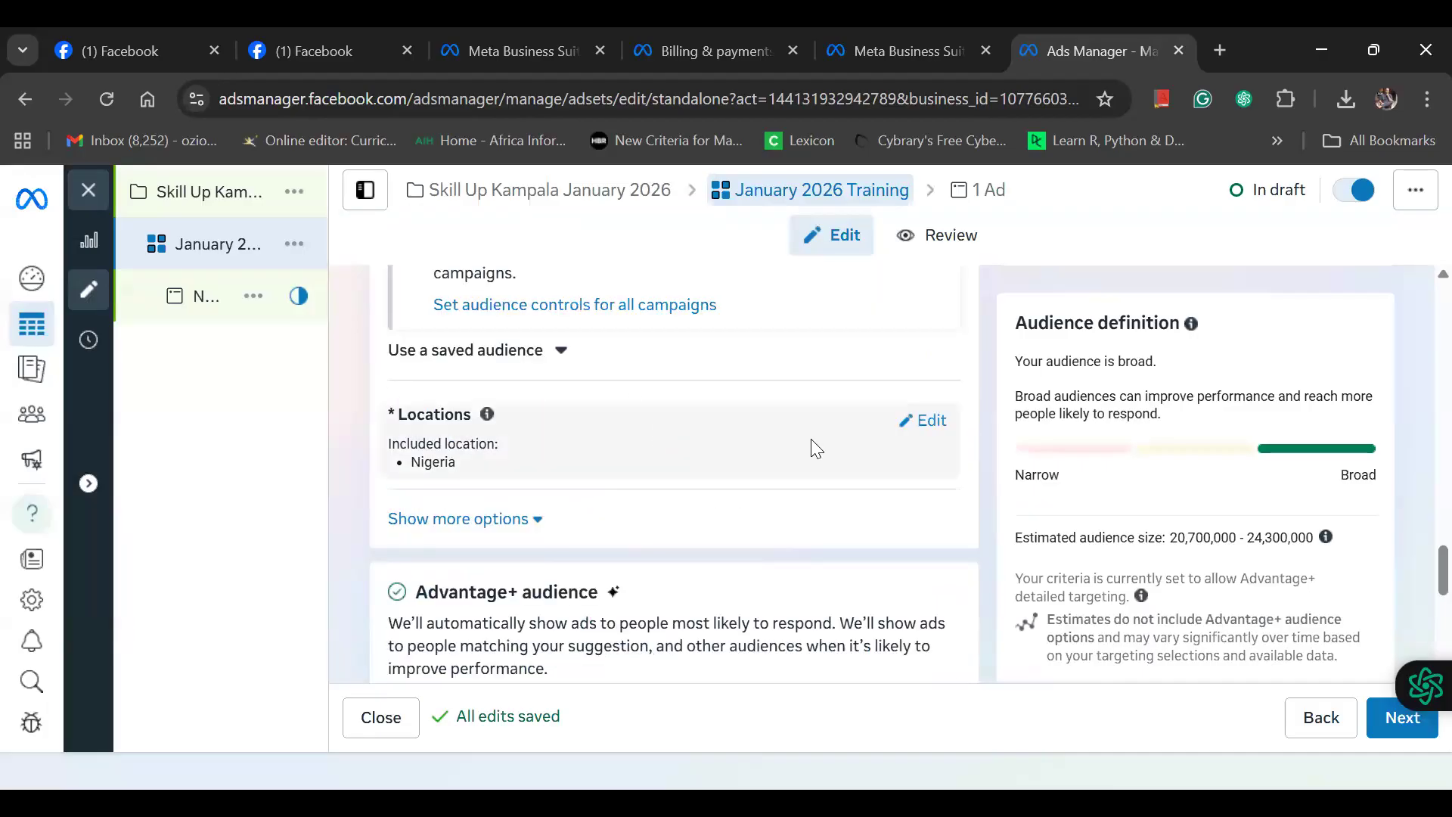
left_click(928, 420)
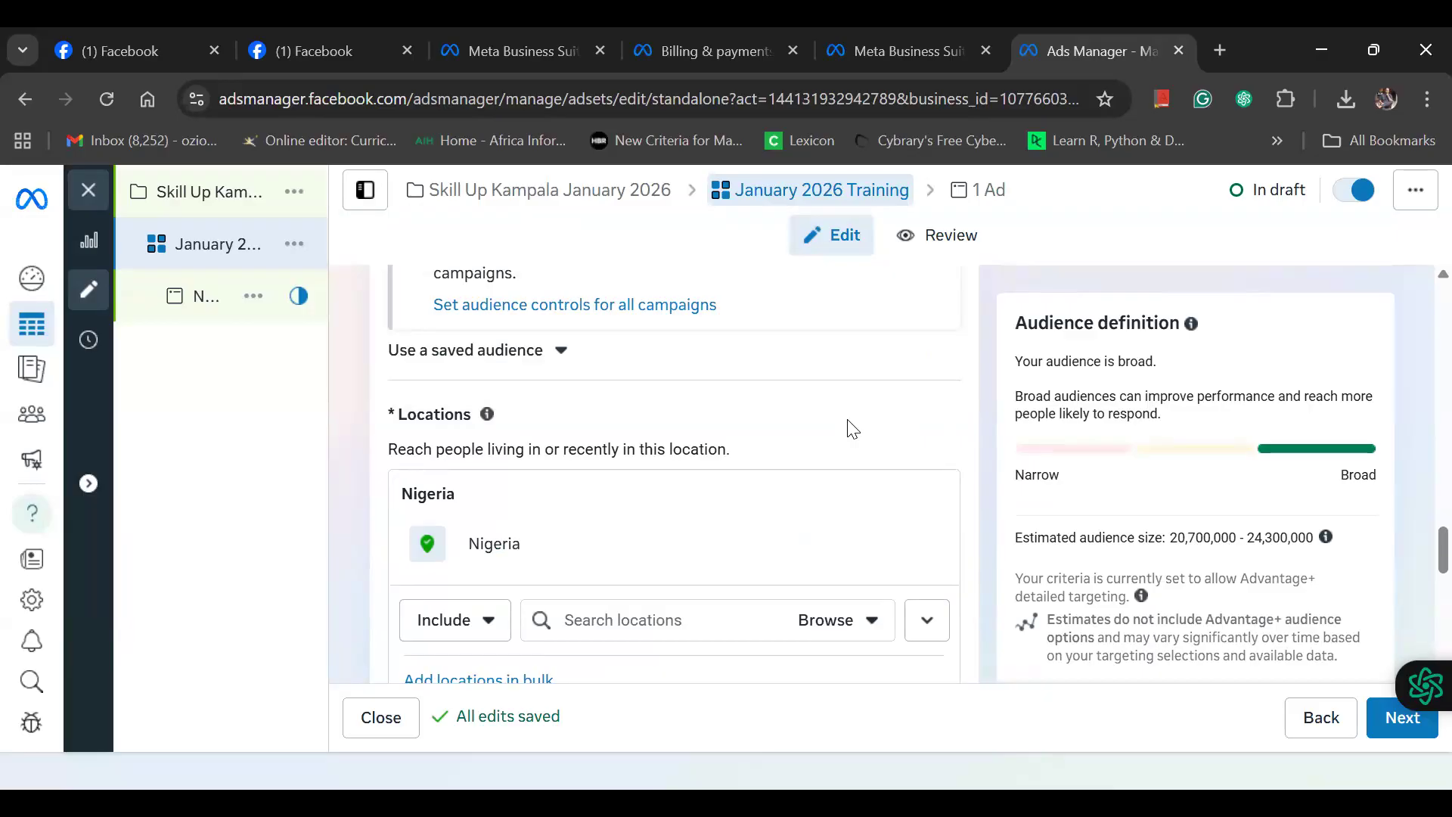
left_click_drag(1442, 552, 1412, 566)
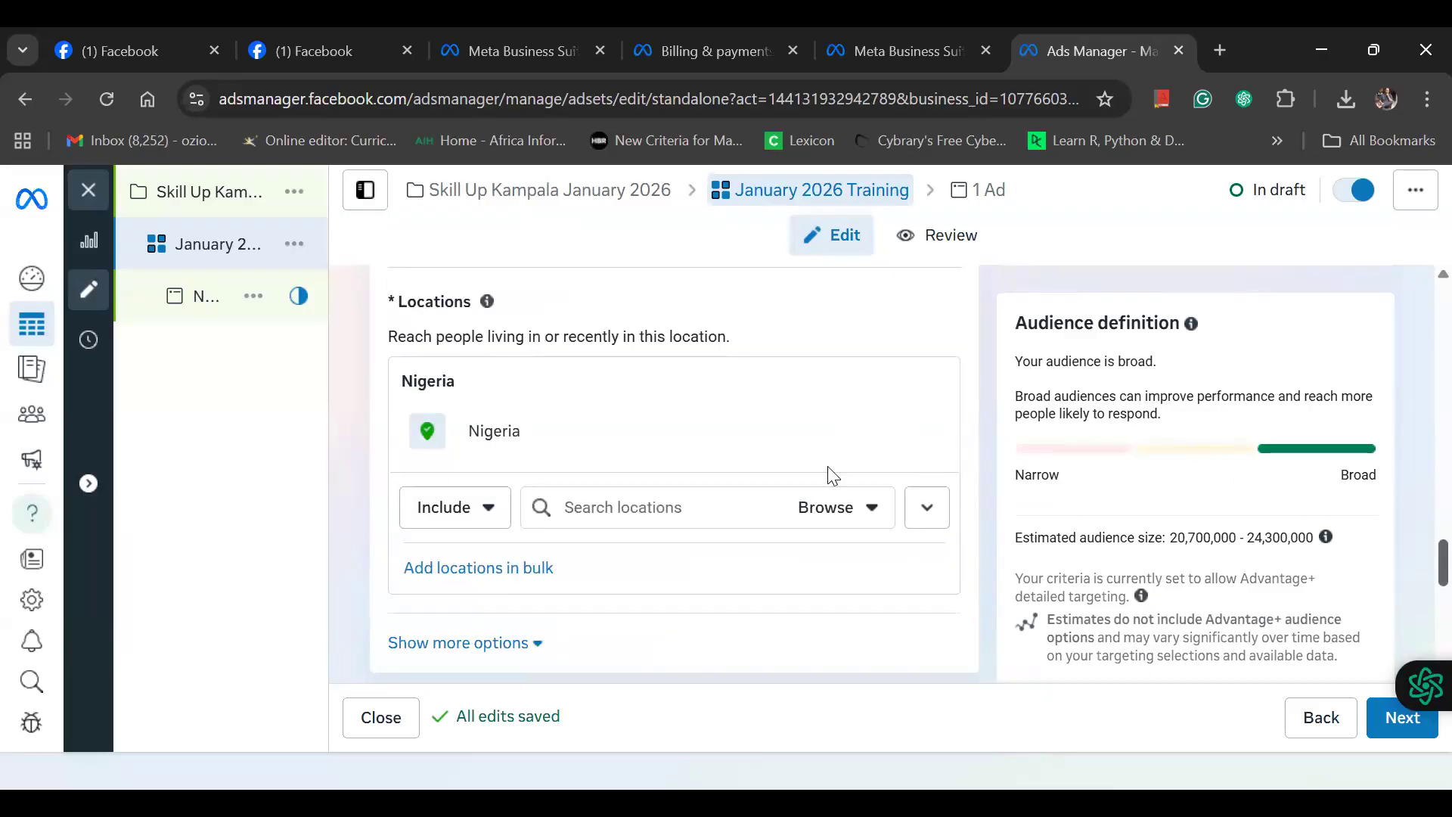
left_click(598, 425)
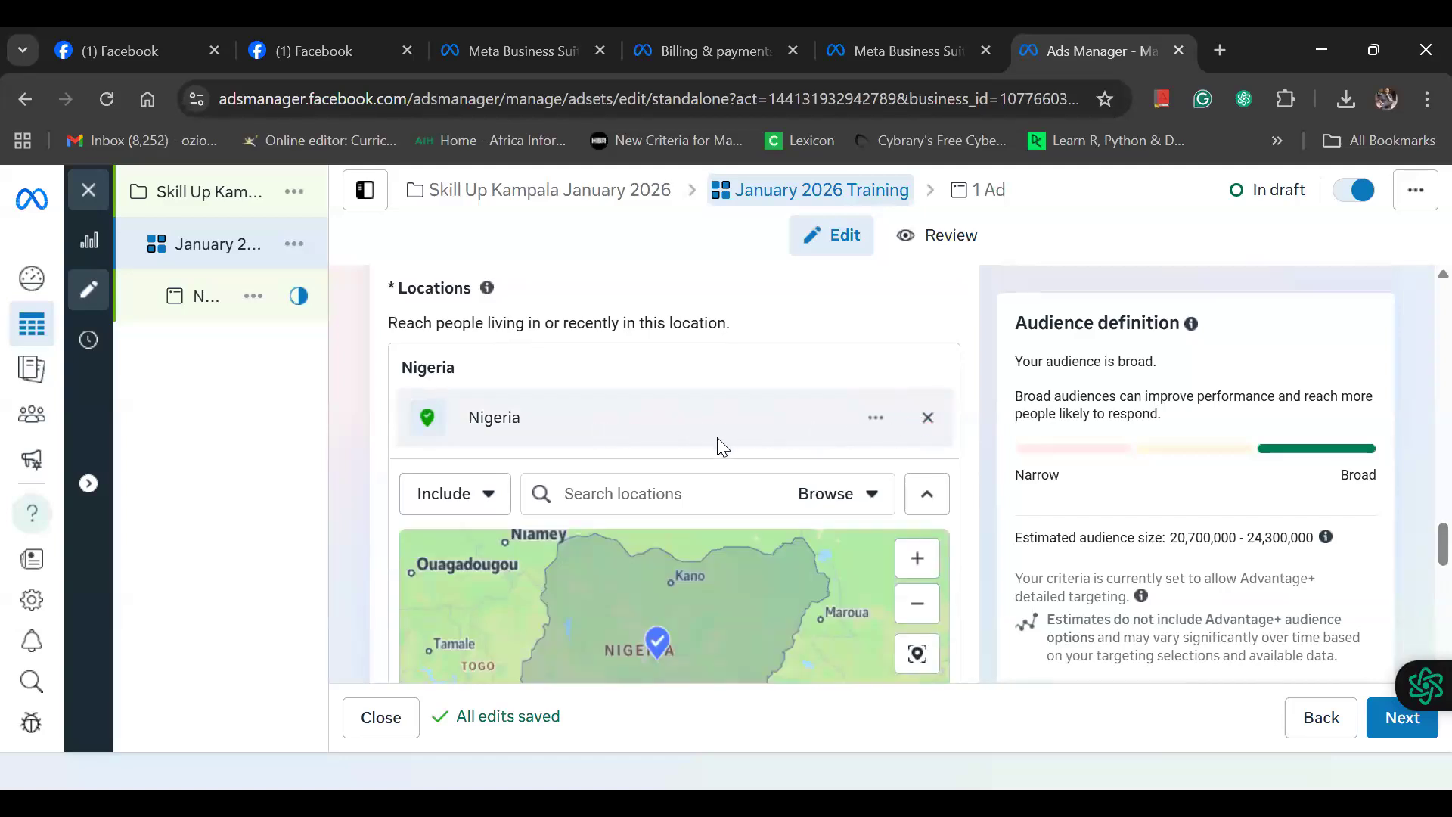
scroll(711, 431, "down", 1)
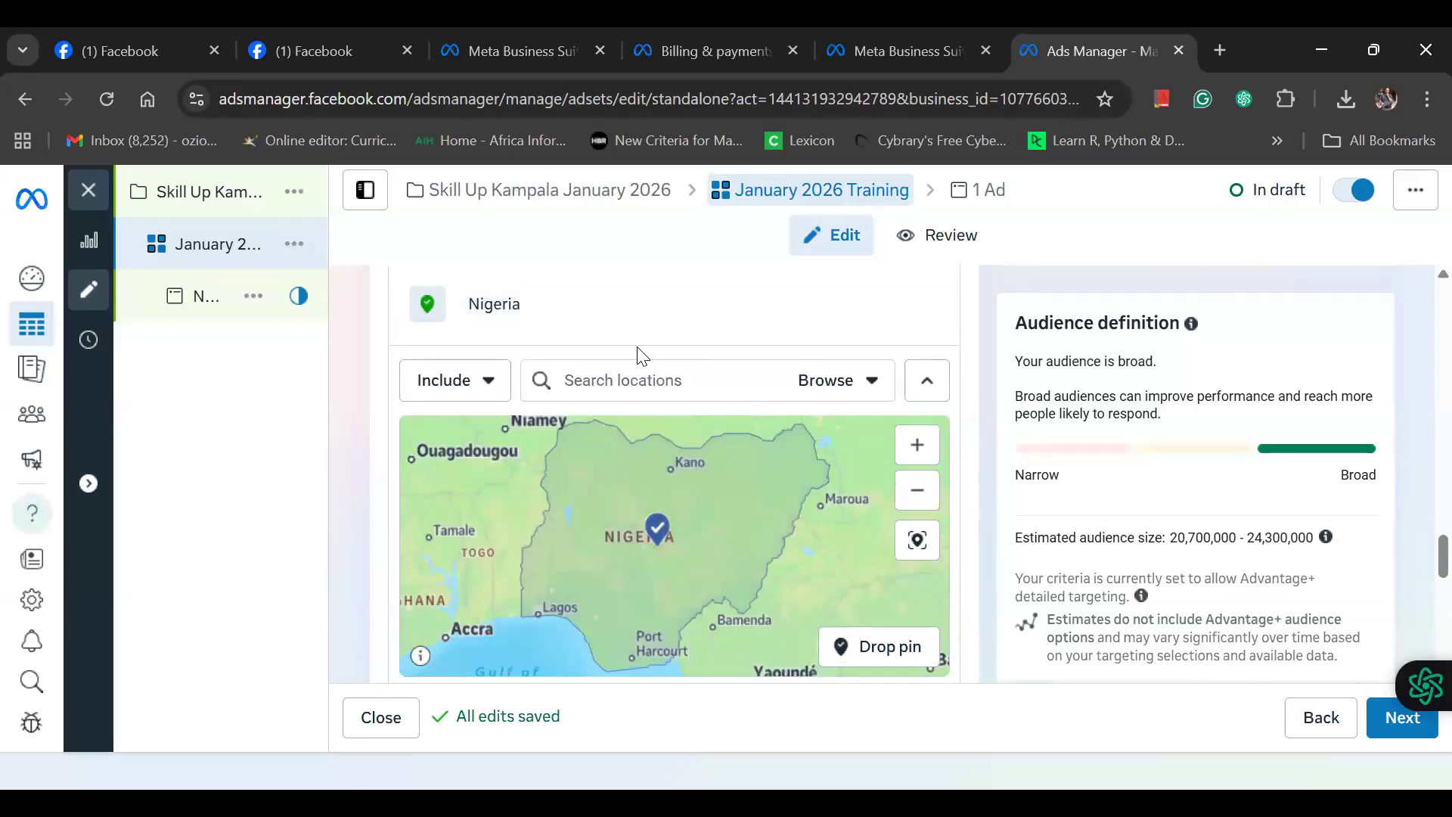
scroll(641, 355, "down", 1)
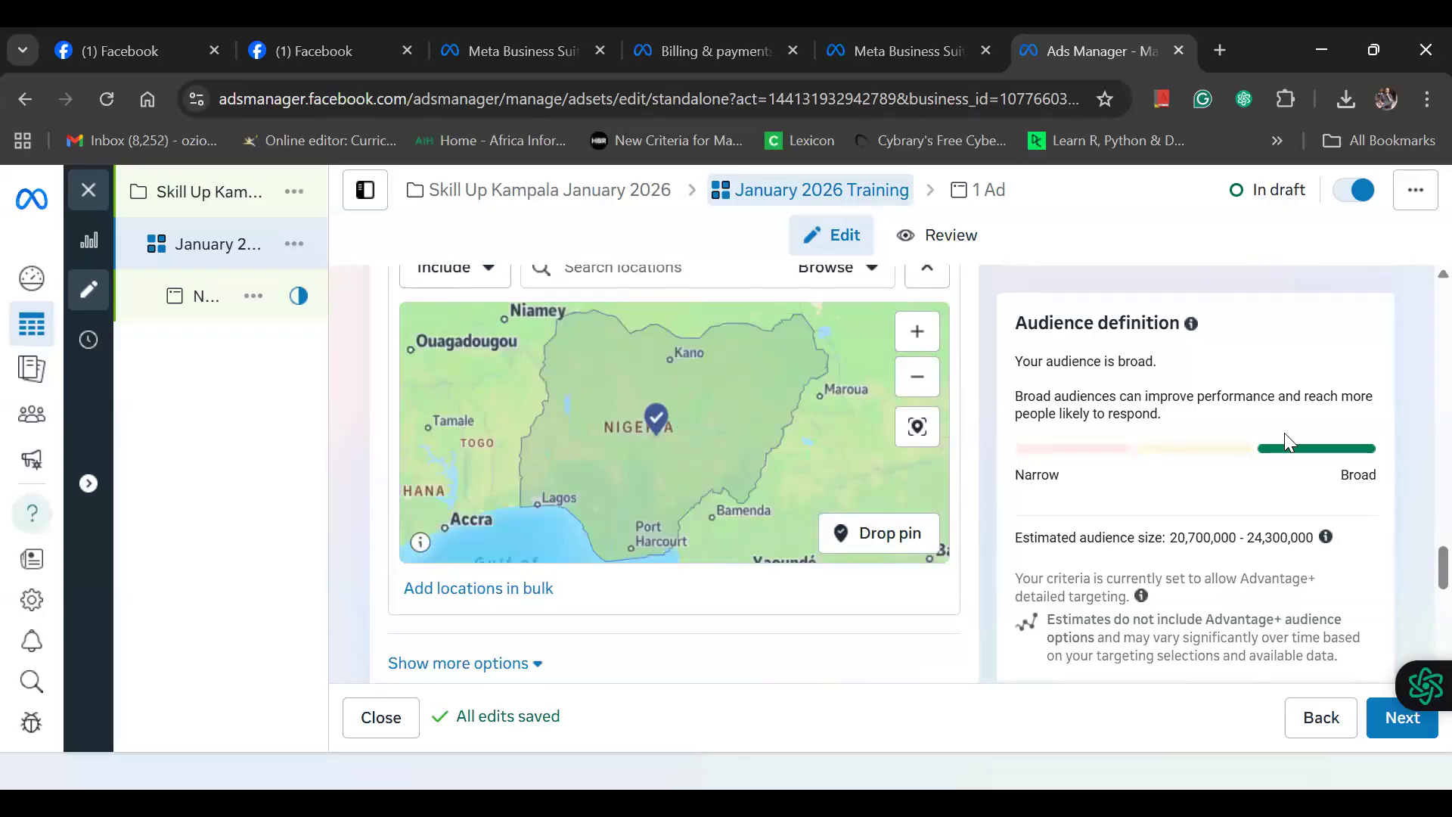
scroll(586, 369, "up", 2)
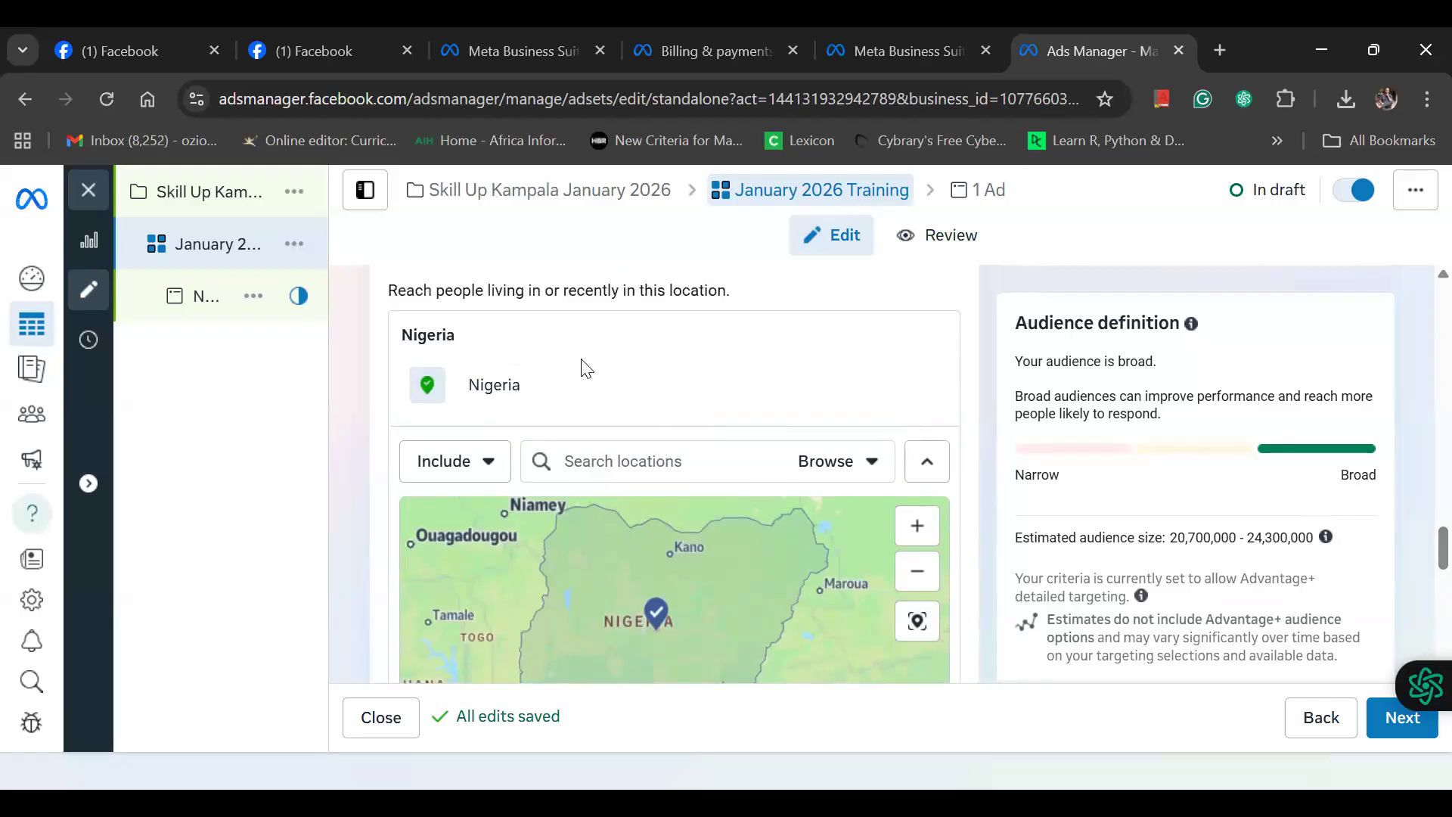
Step: Add Uganda as a target location and remove Nigeria
left_click(601, 464)
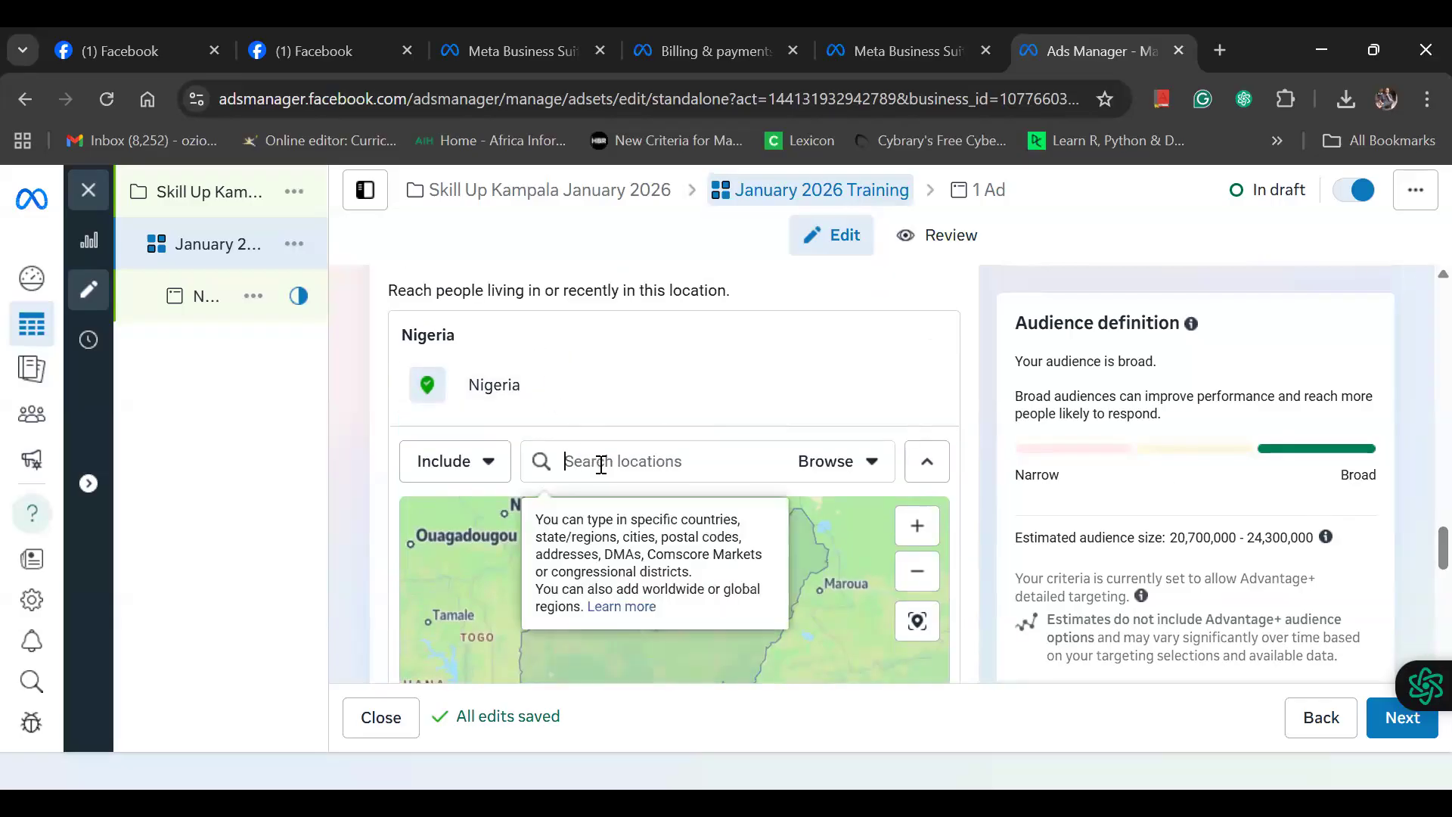
type("u")
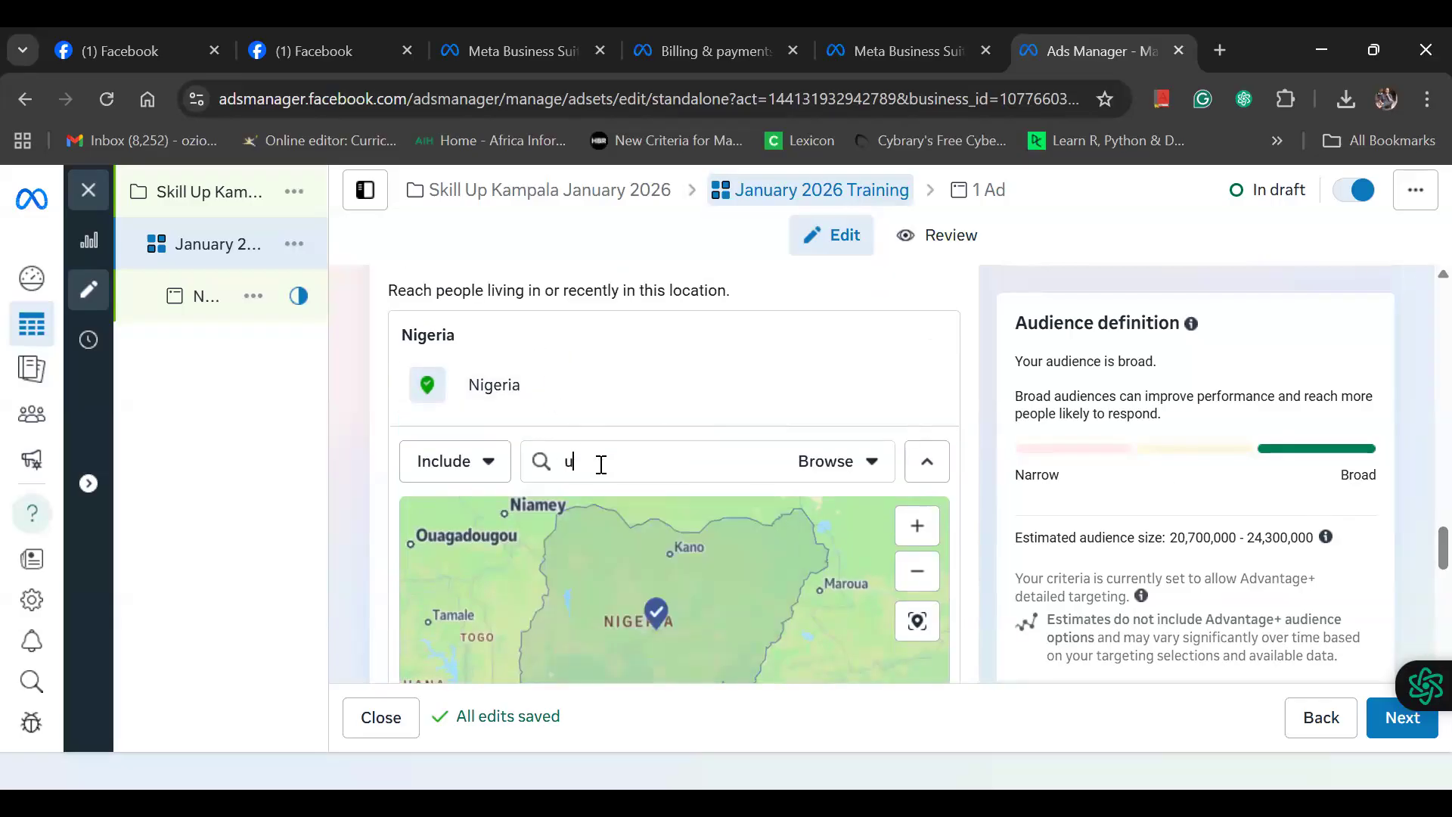
type("ganda")
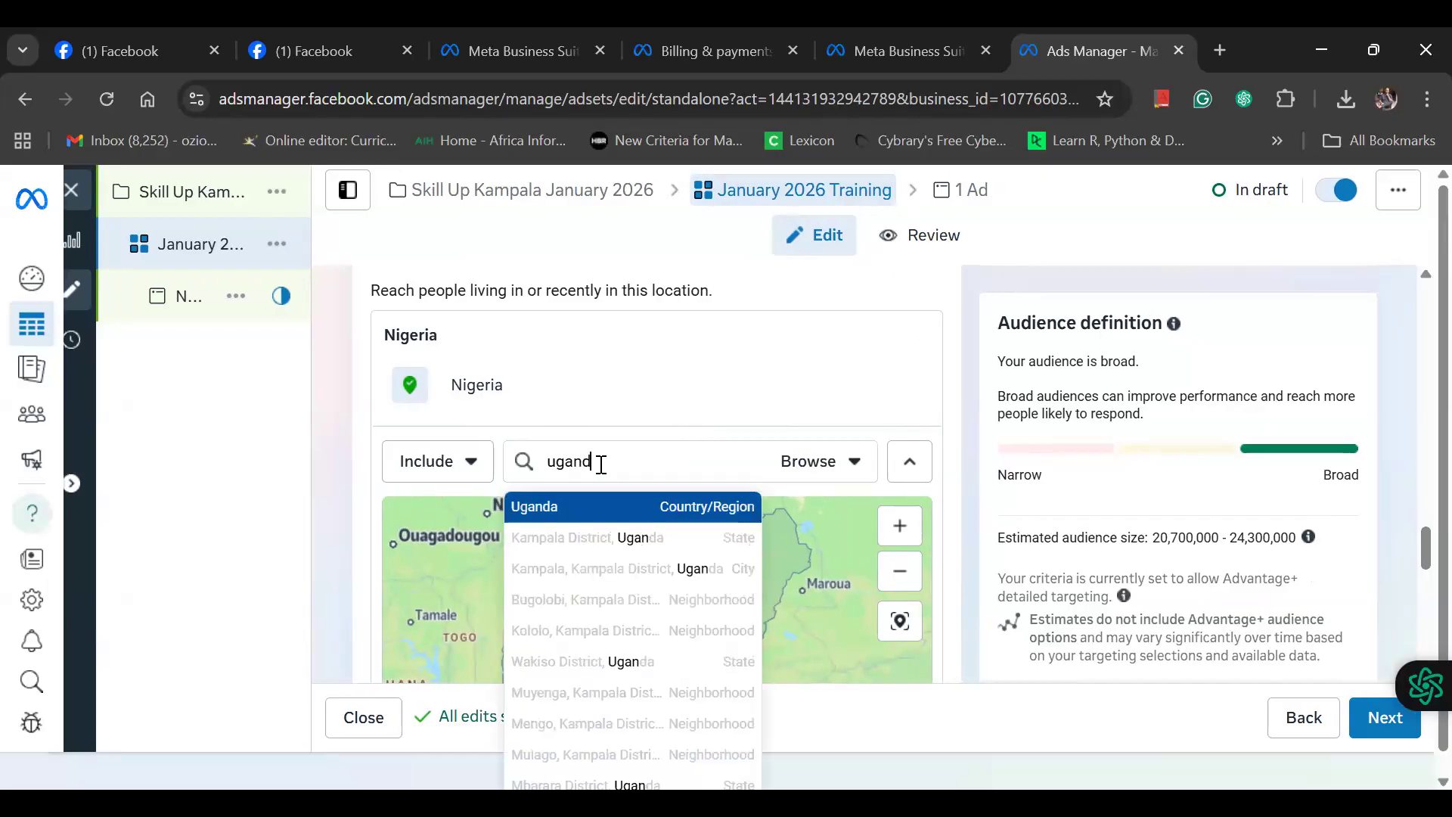
left_click(611, 507)
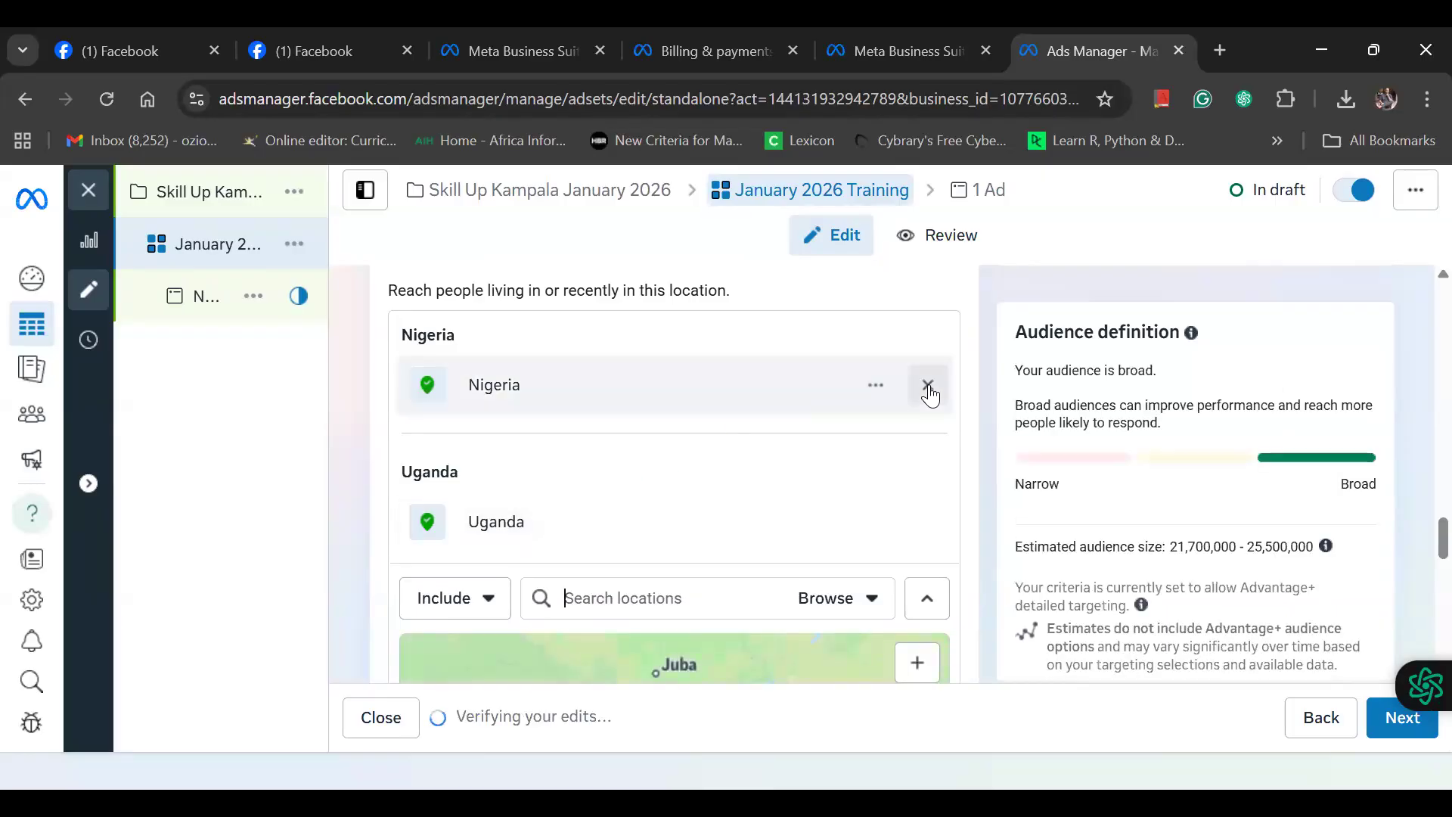
left_click(927, 385)
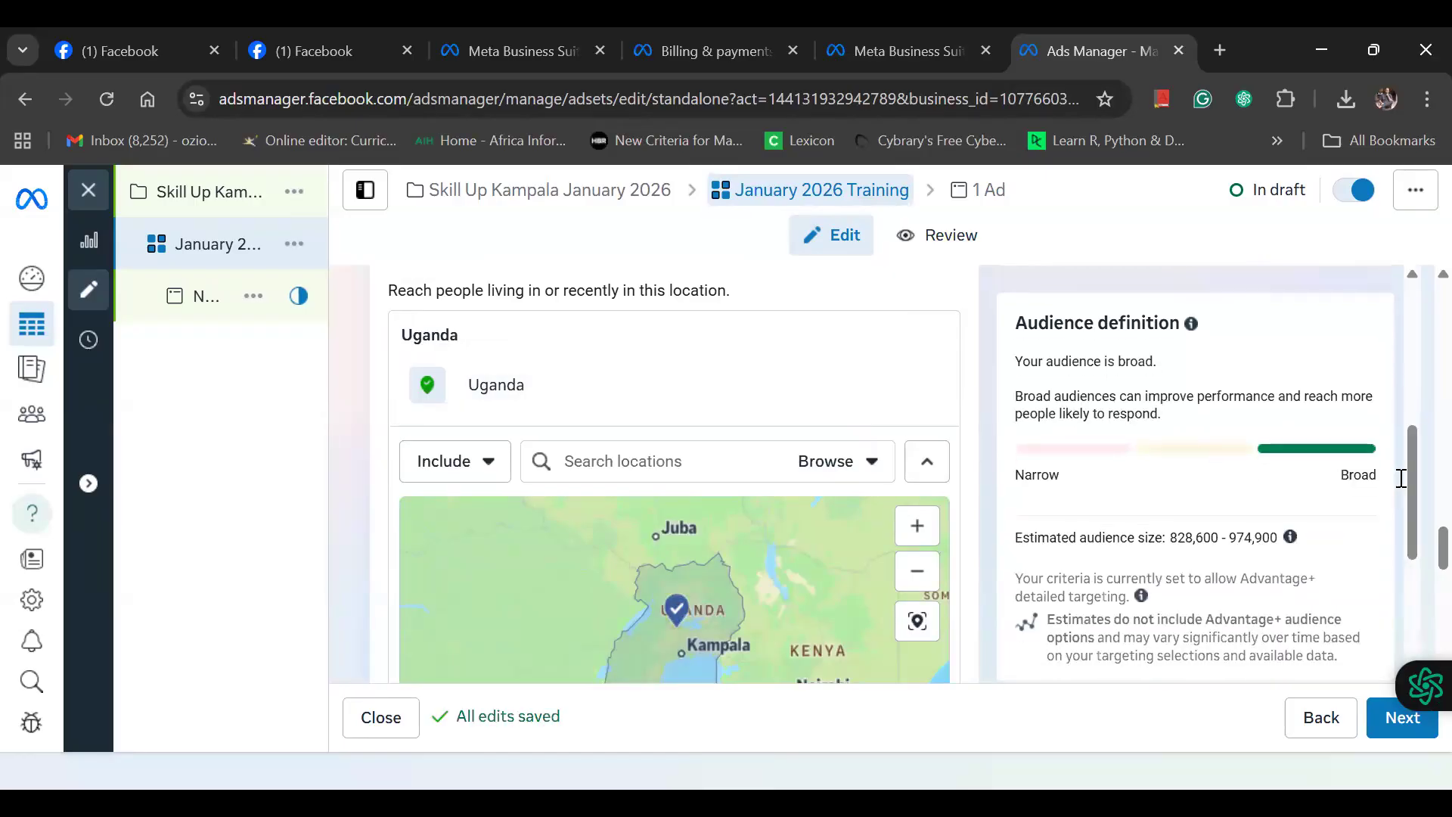
Step: Check the new audience size estimate, then return to the Budget & schedule section
scroll(1418, 548, "down", 1)
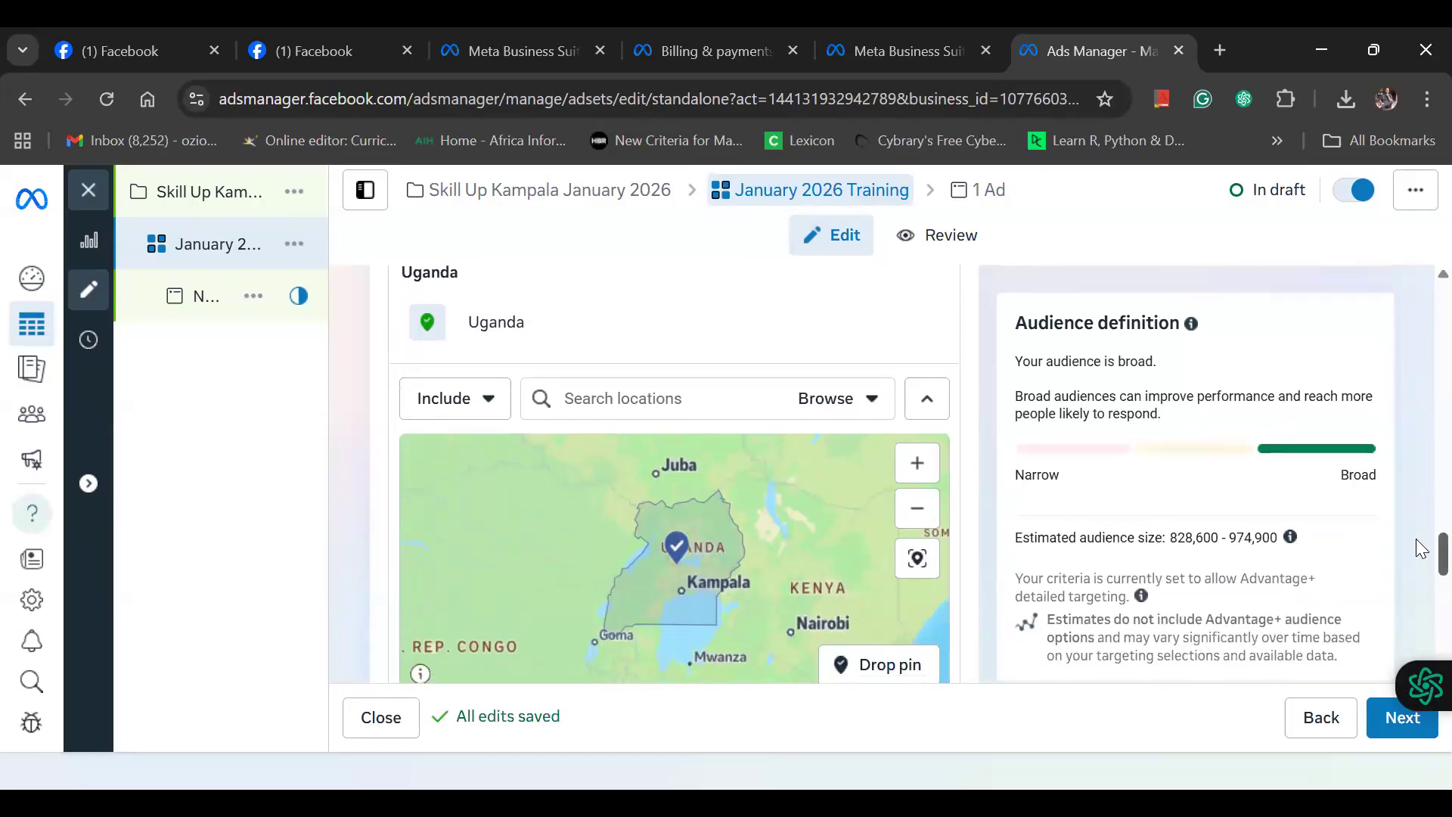
scroll(1408, 516, "down", 1)
left_click_drag(1014, 506, 1313, 512)
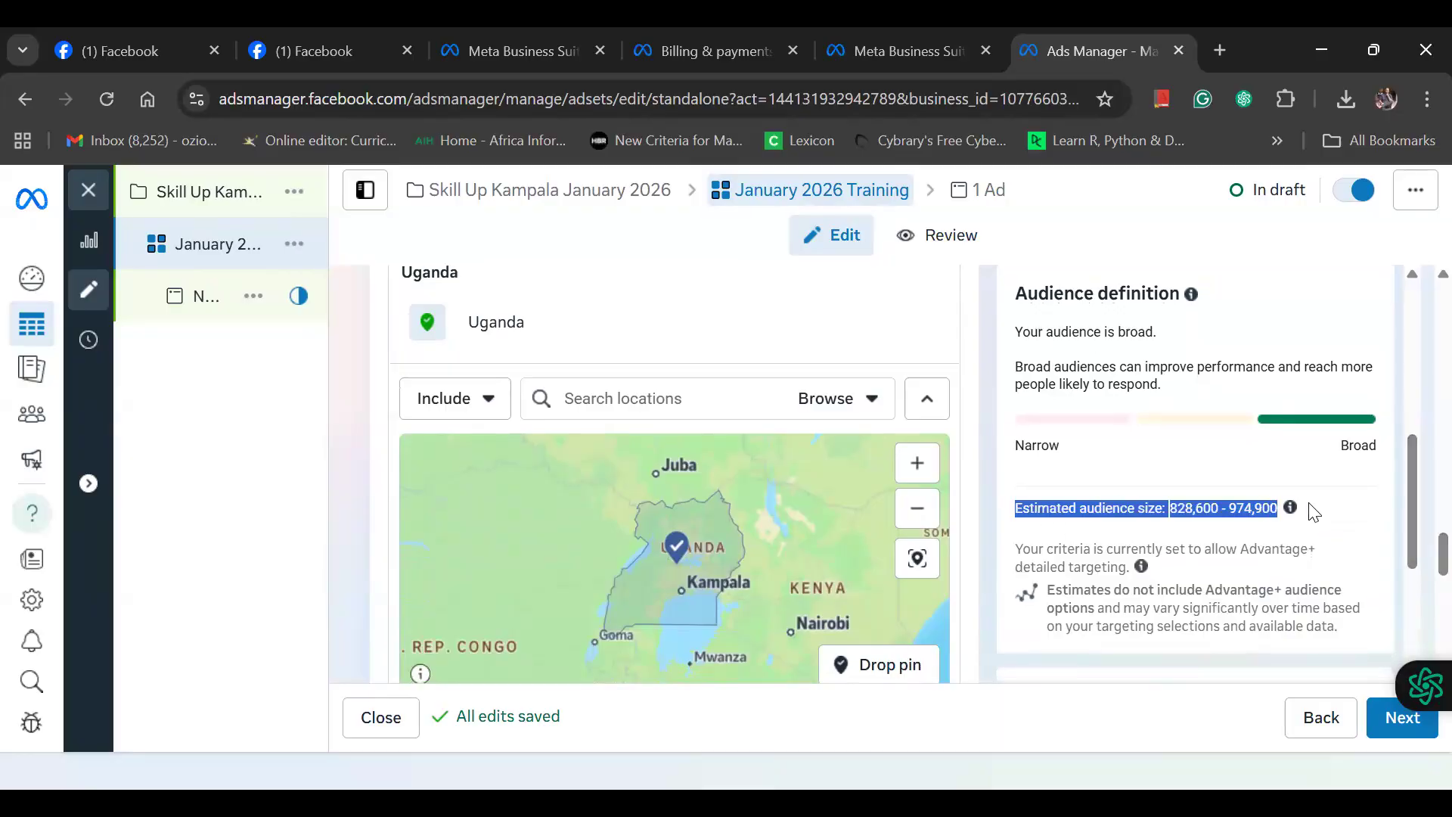
left_click(1345, 512)
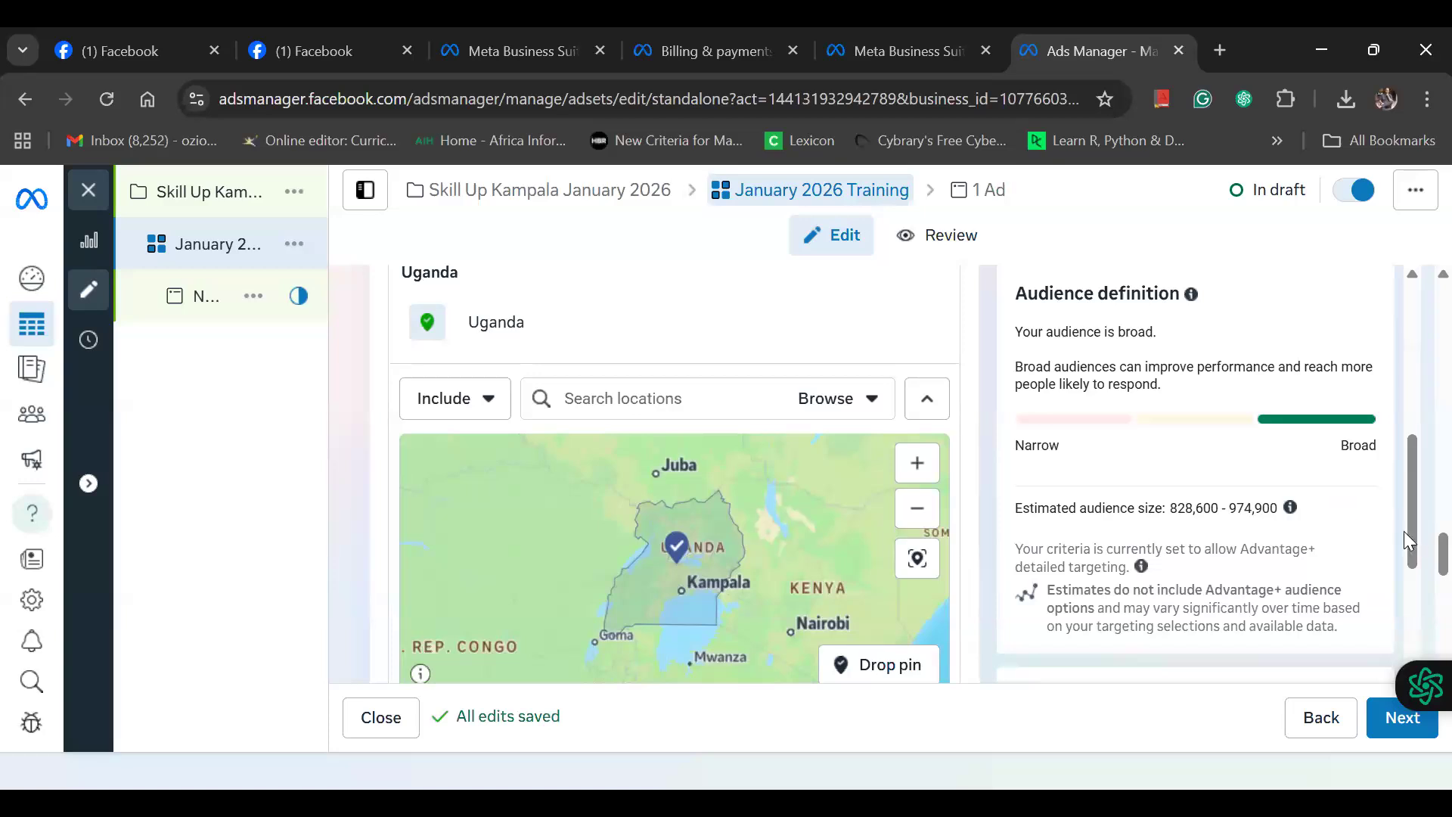
scroll(1417, 546, "up", 2)
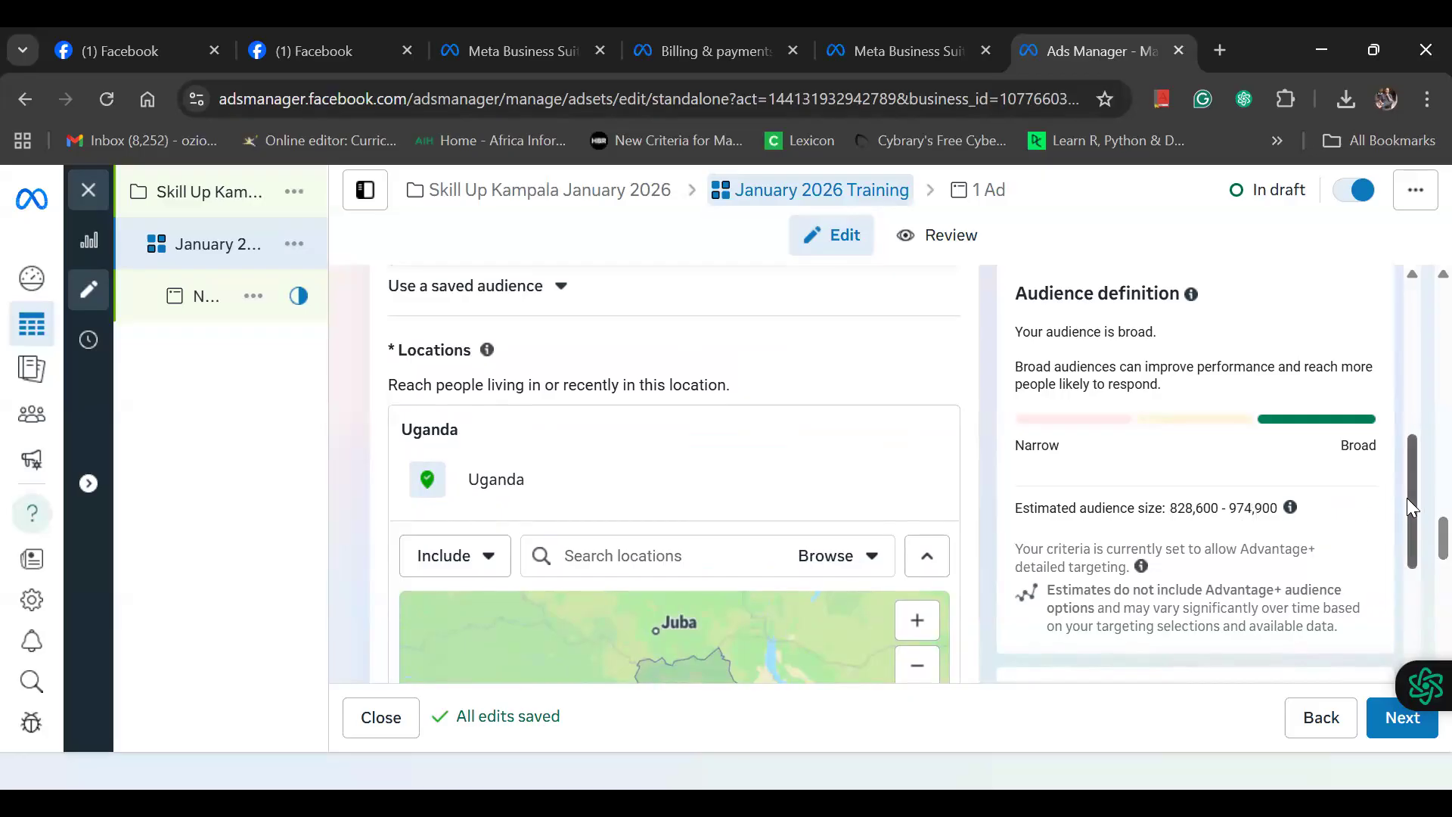
scroll(1409, 507, "up", 1)
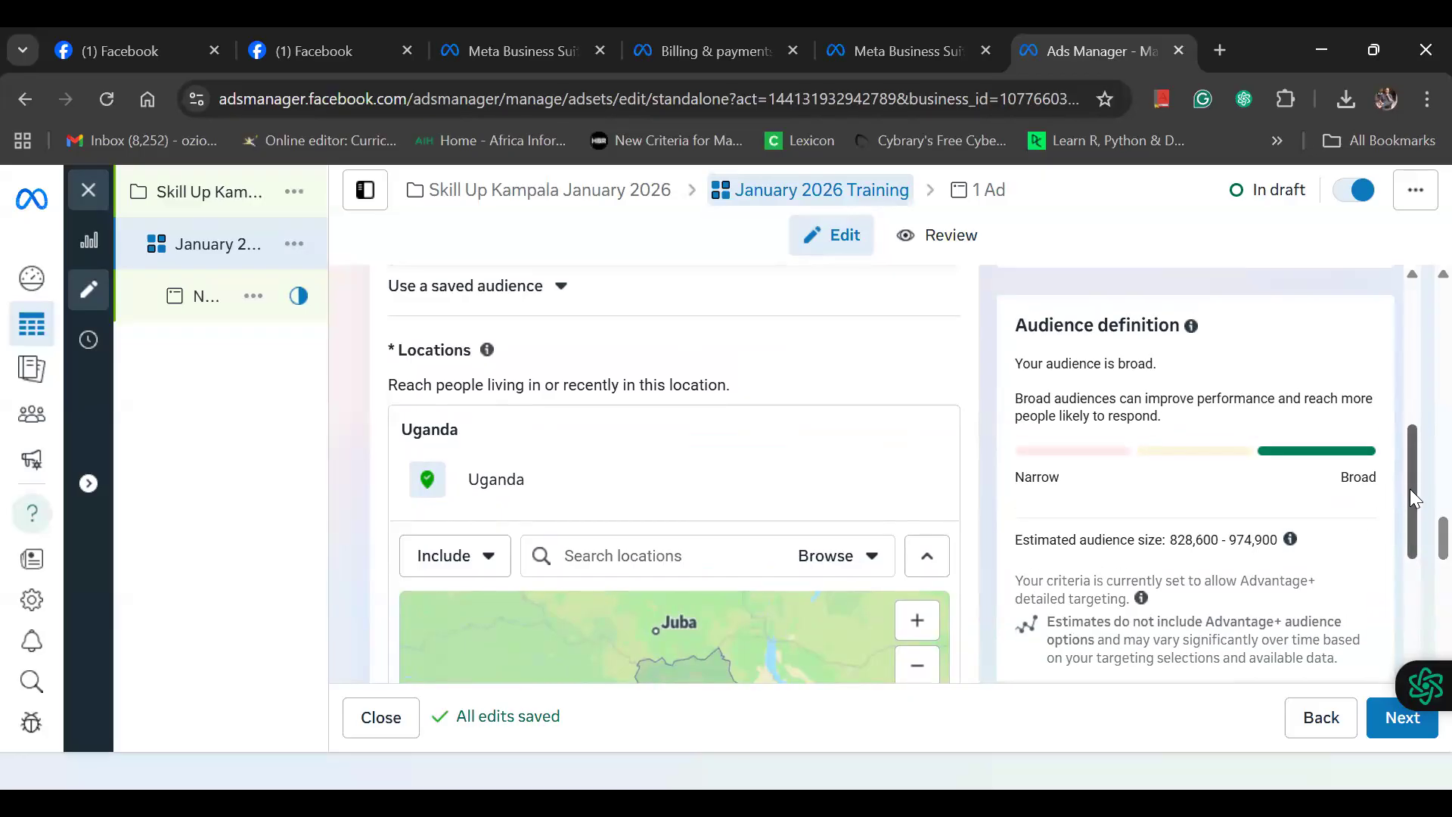
scroll(1412, 502, "up", 5)
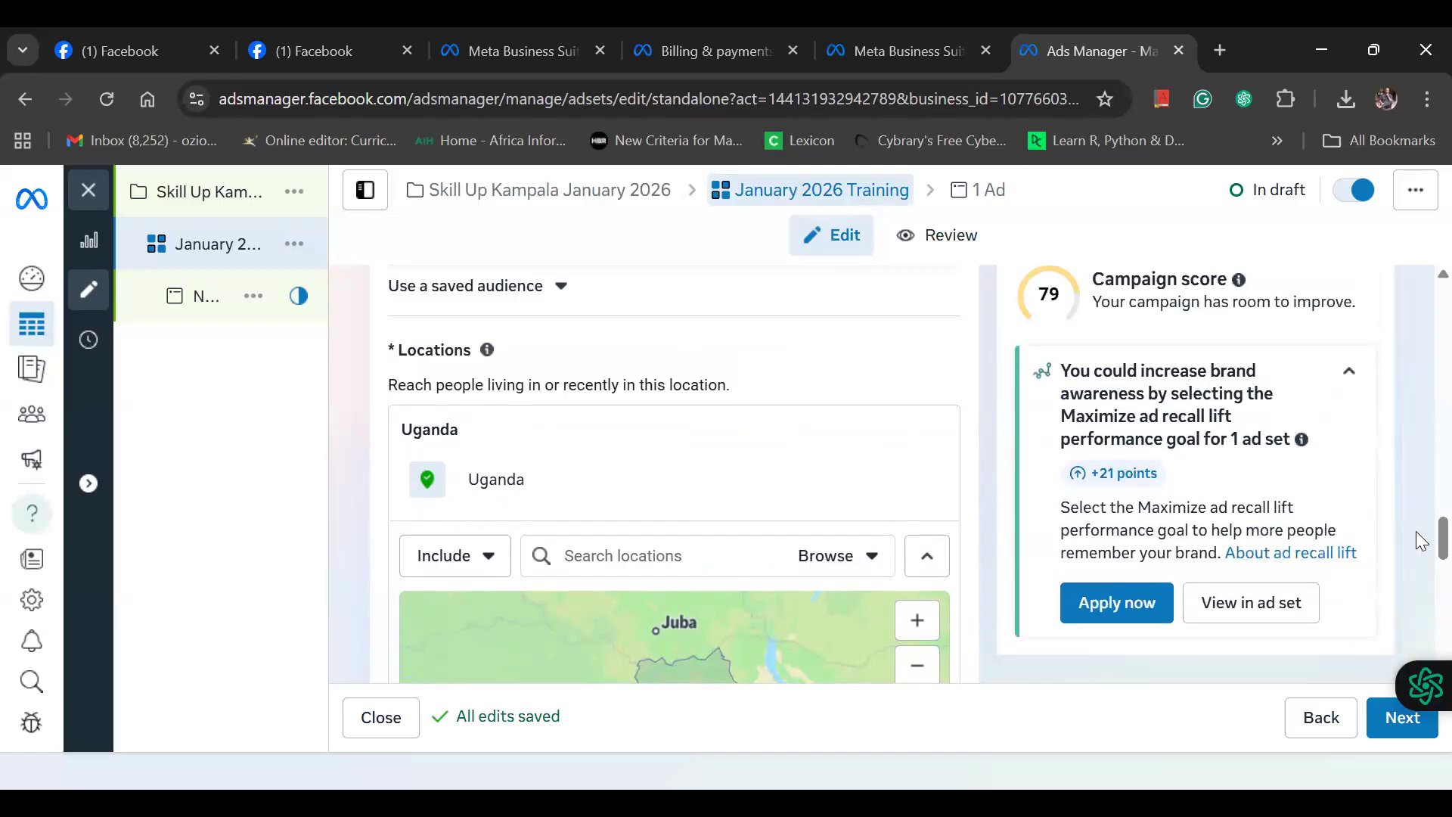
scroll(1418, 484, "up", 8)
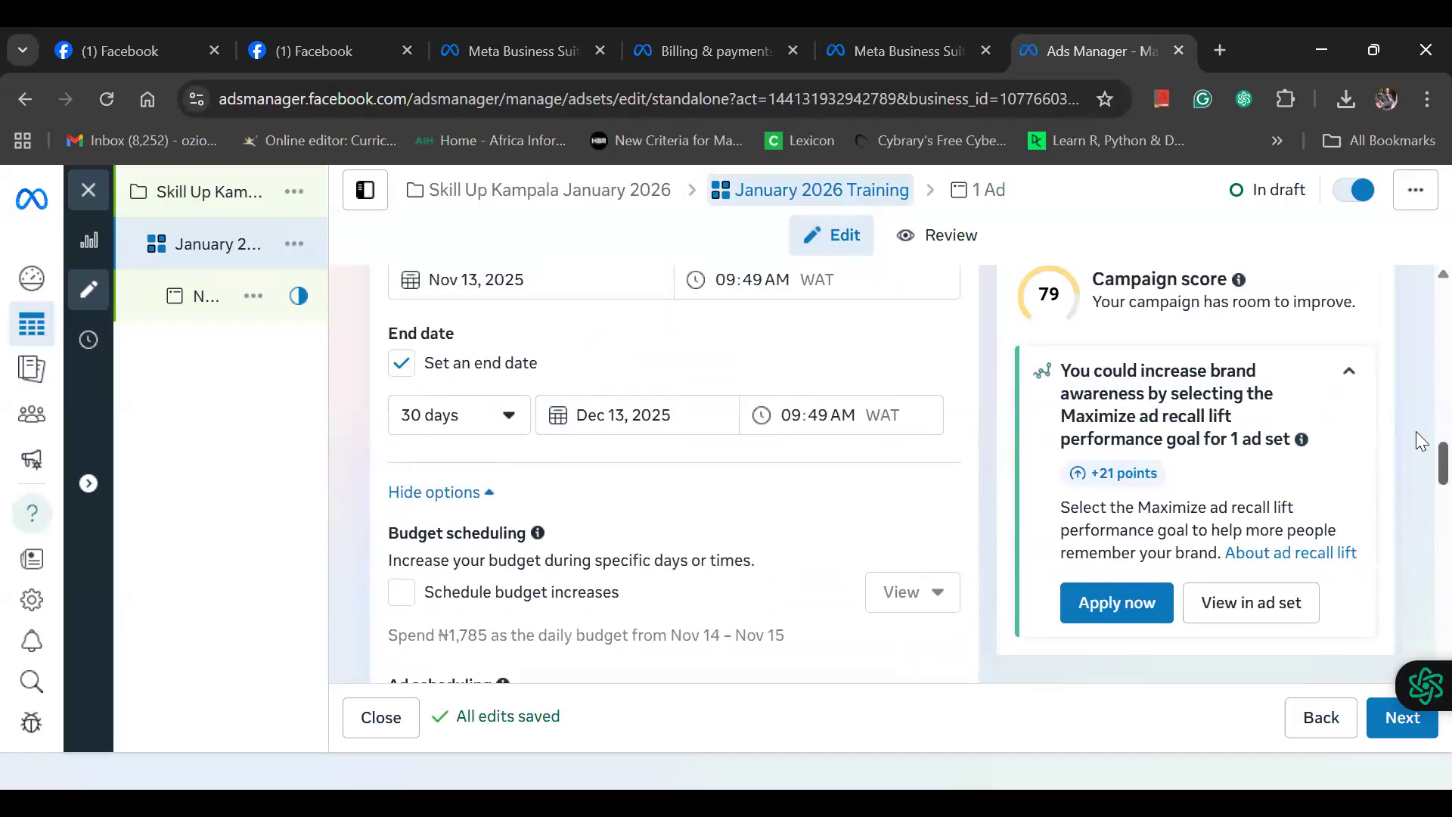
scroll(1416, 417, "up", 5)
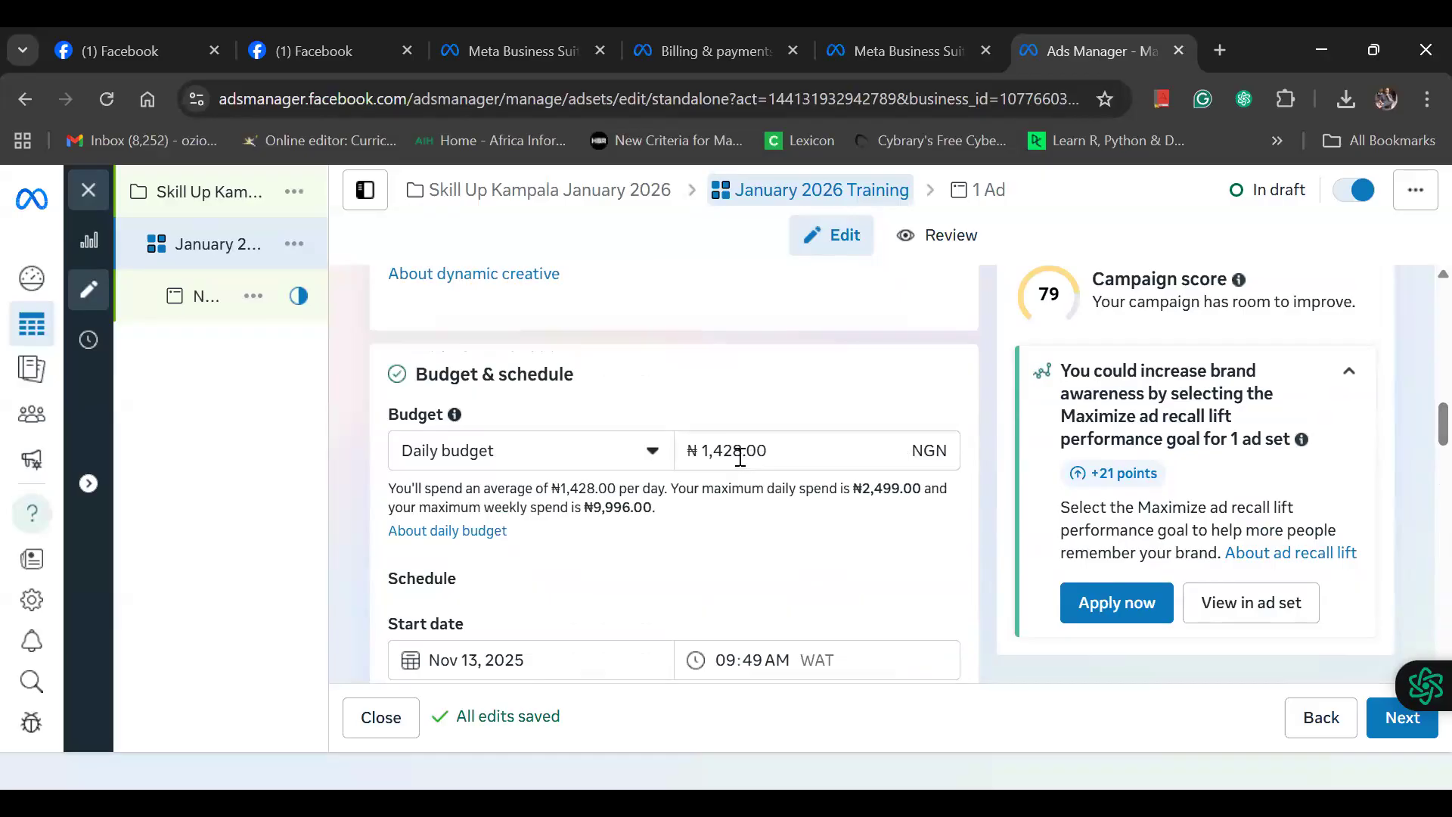
Step: Replace the ₦1,428.00 daily budget with ₦10,000.00 and review the ₦70,000.00 weekly cap
left_click(743, 450)
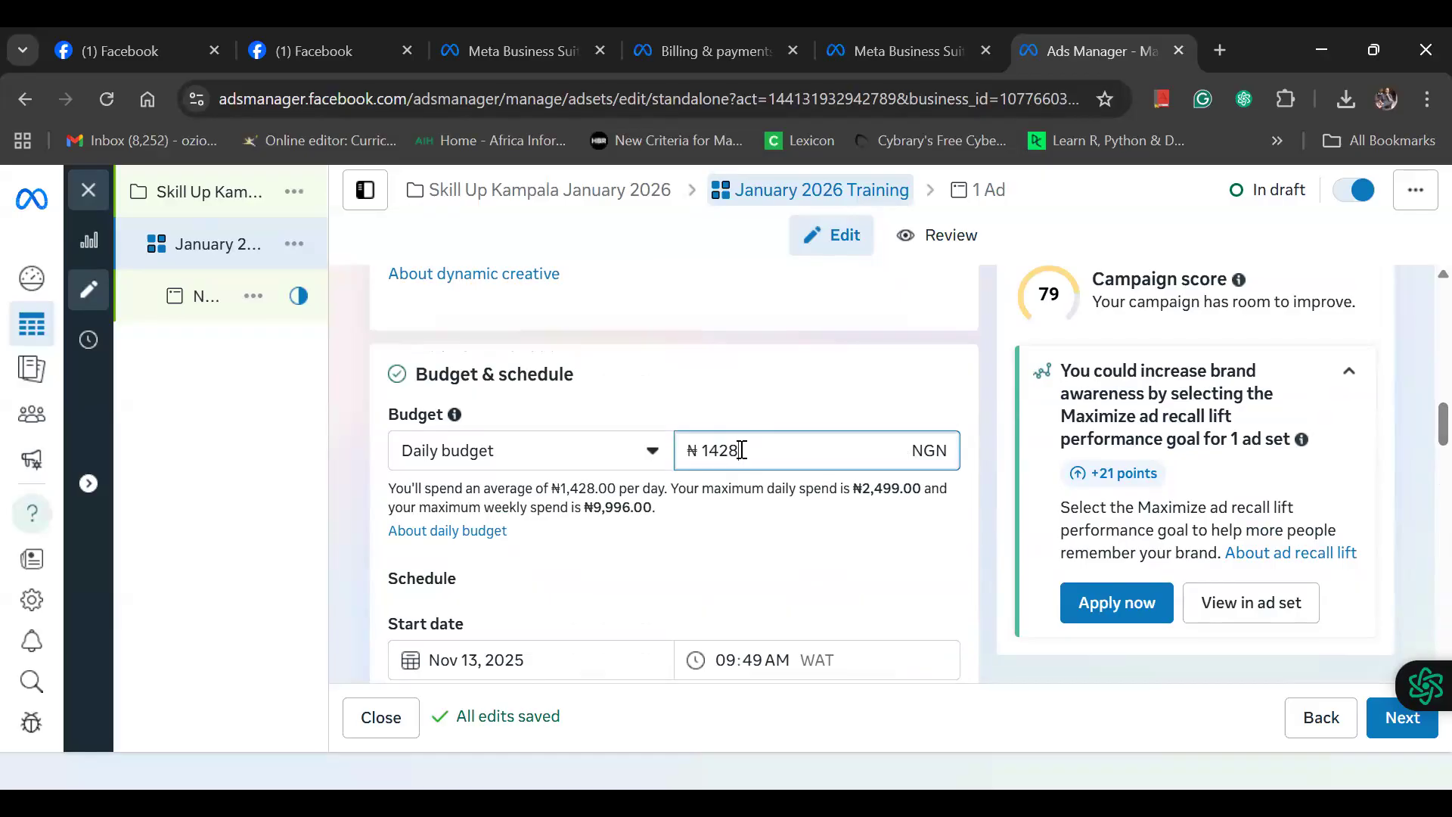
double_click(707, 449)
type("100000")
left_click(768, 386)
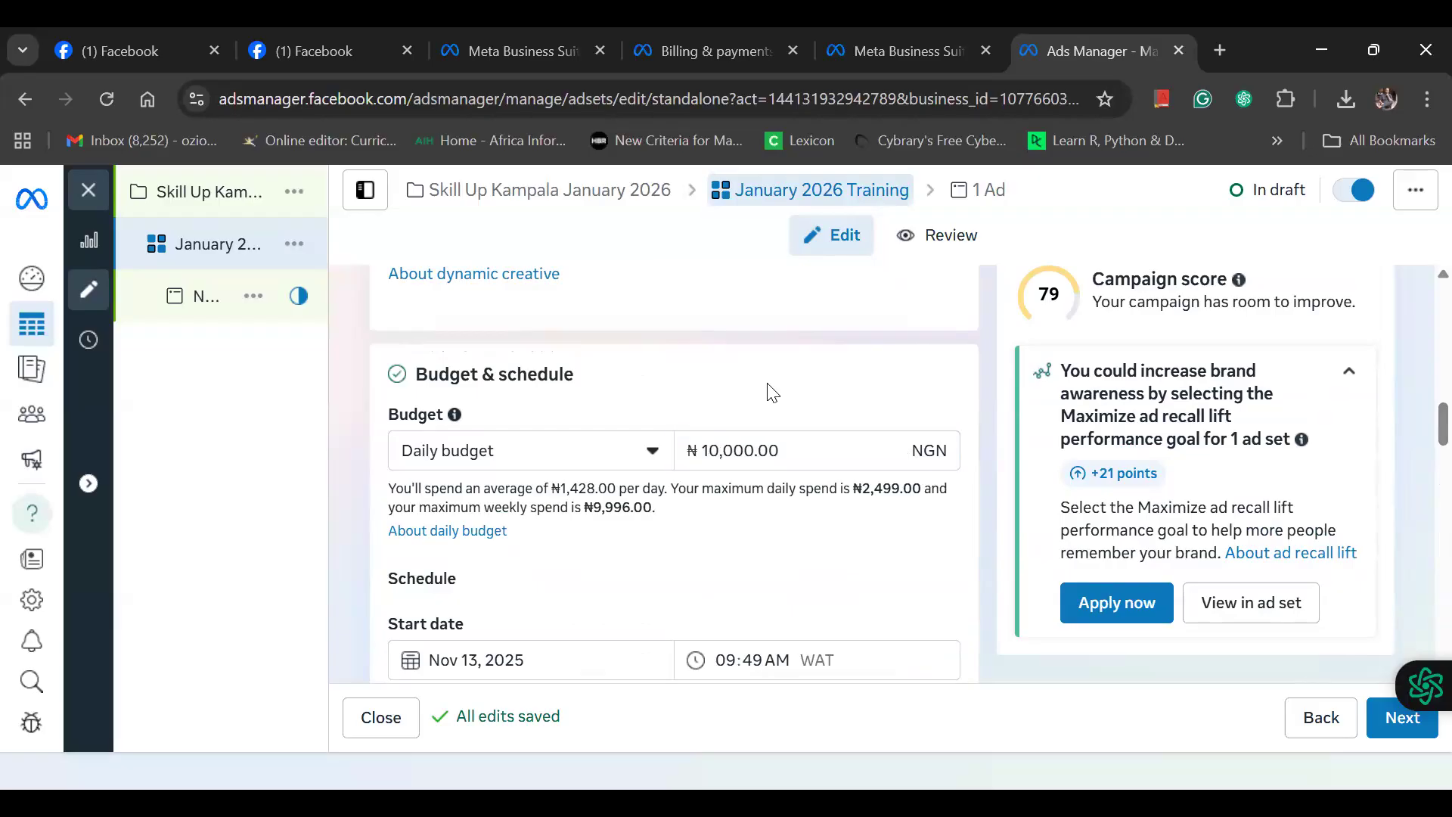
scroll(1415, 453, "down", 10)
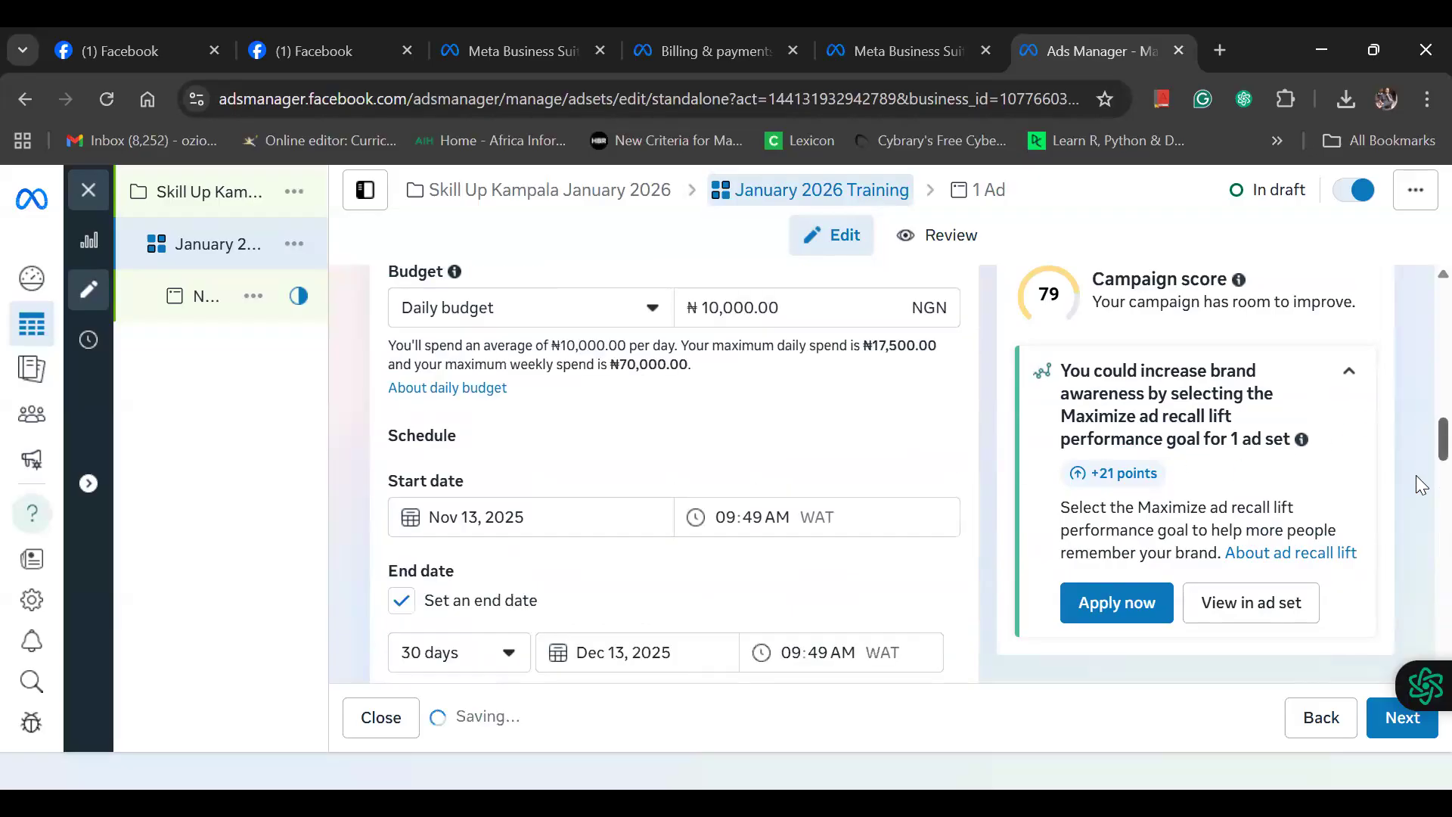
scroll(1420, 560, "down", 1)
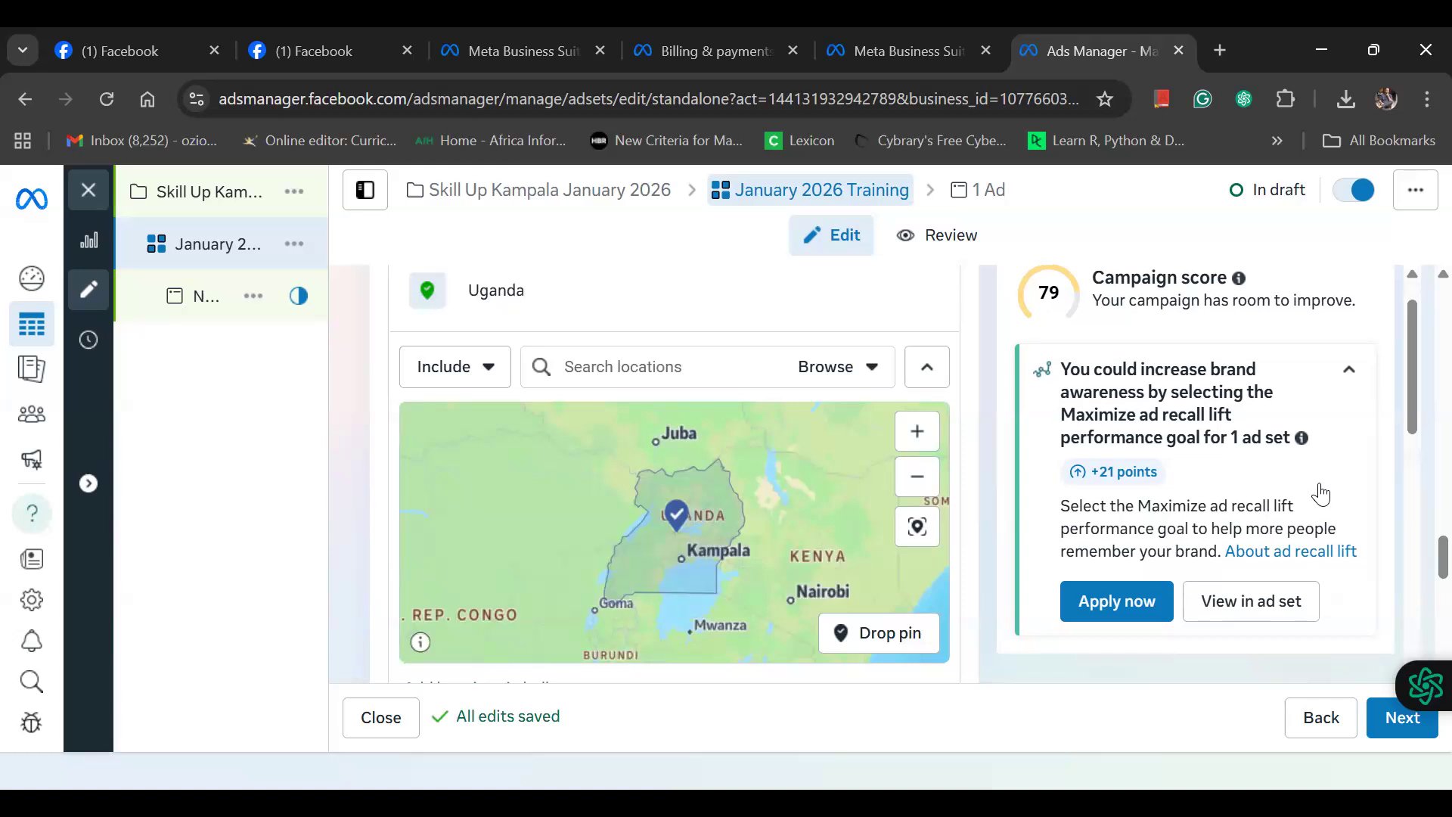
scroll(1320, 493, "down", 4)
scroll(1322, 491, "down", 2)
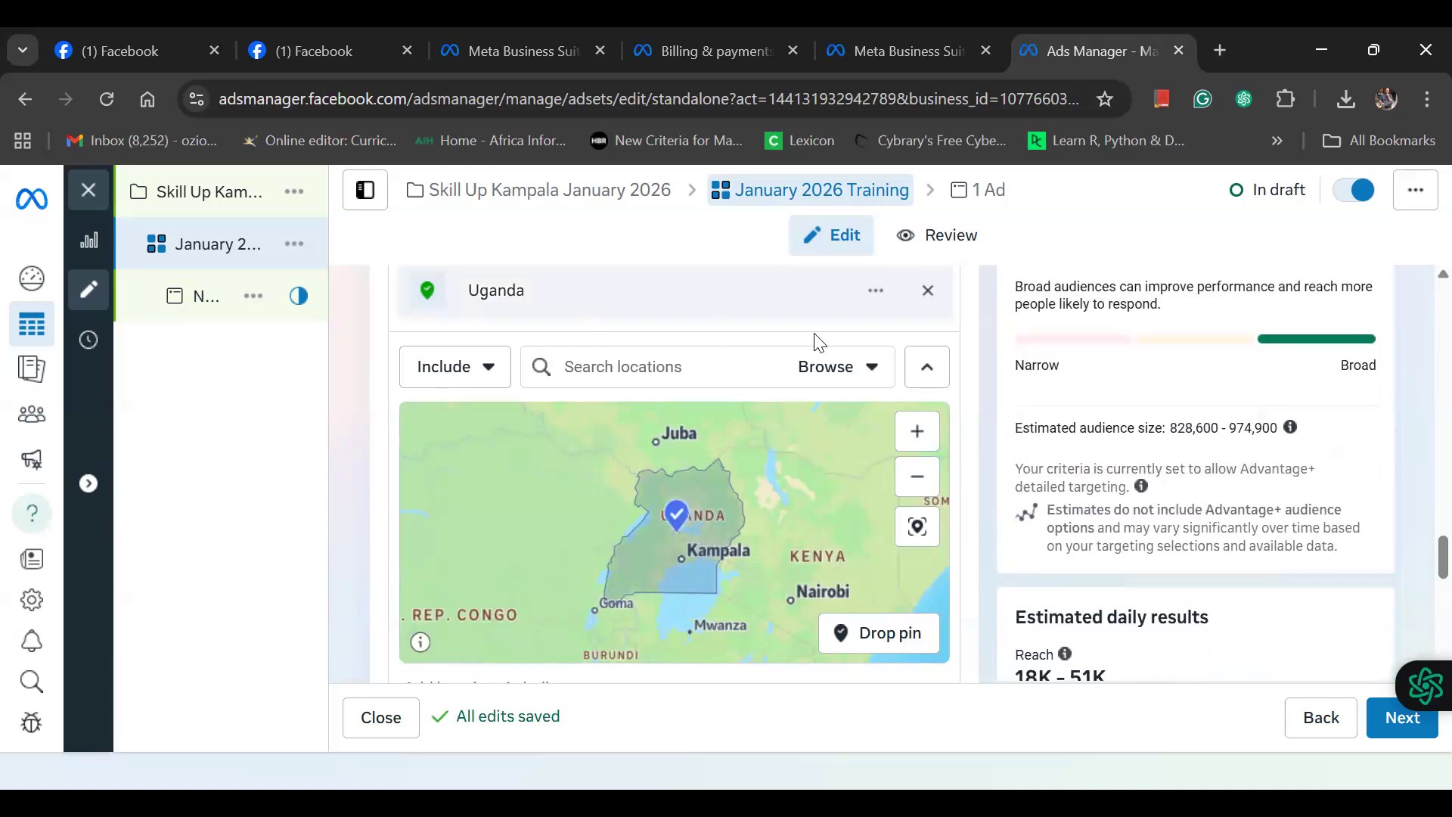
left_click_drag(1405, 540, 1406, 379)
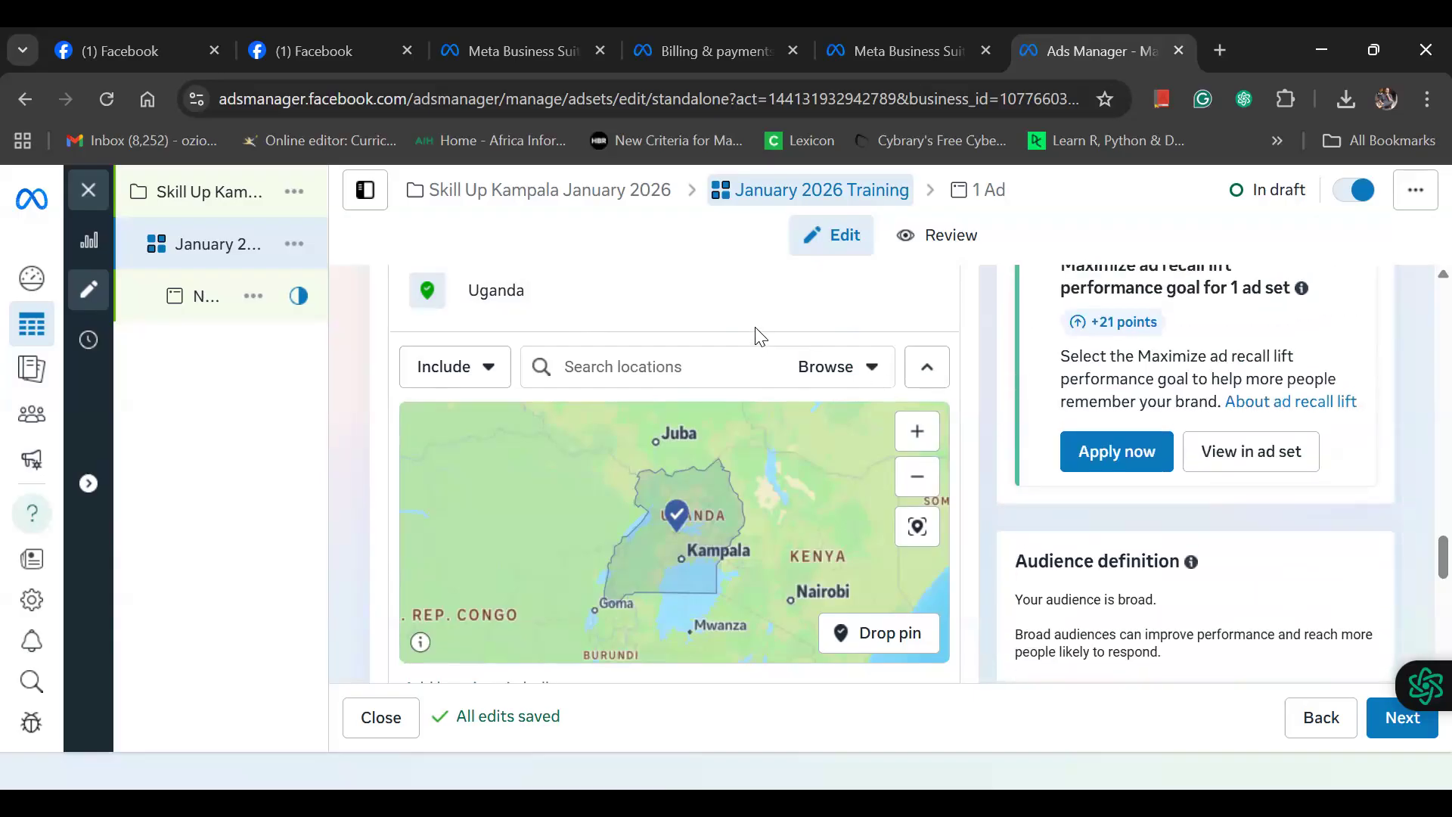
Step: Search for and add Kenya to the ad set's target locations
scroll(754, 333, "up", 1)
left_click(610, 478)
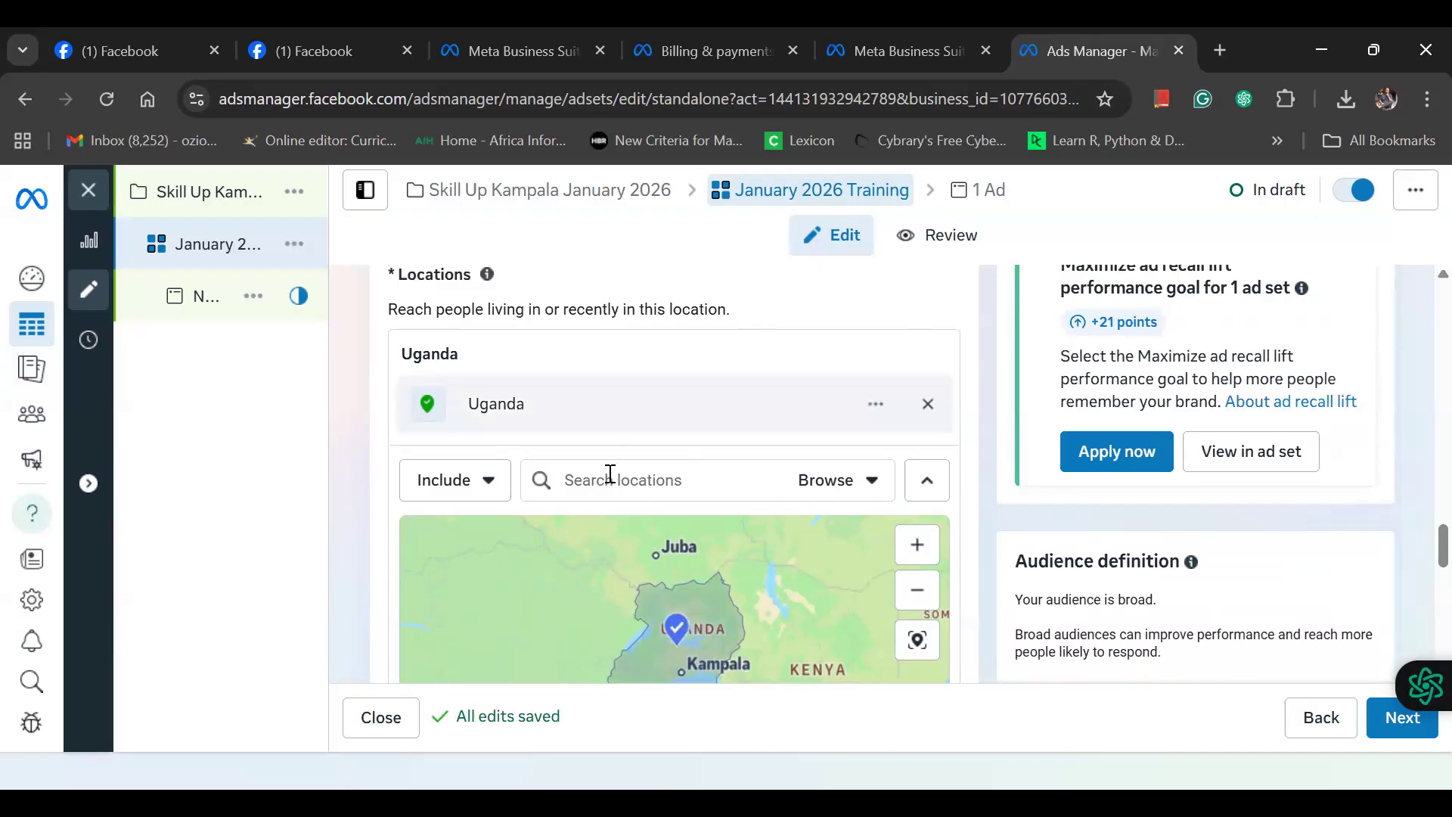
type("n")
key("BackSpace")
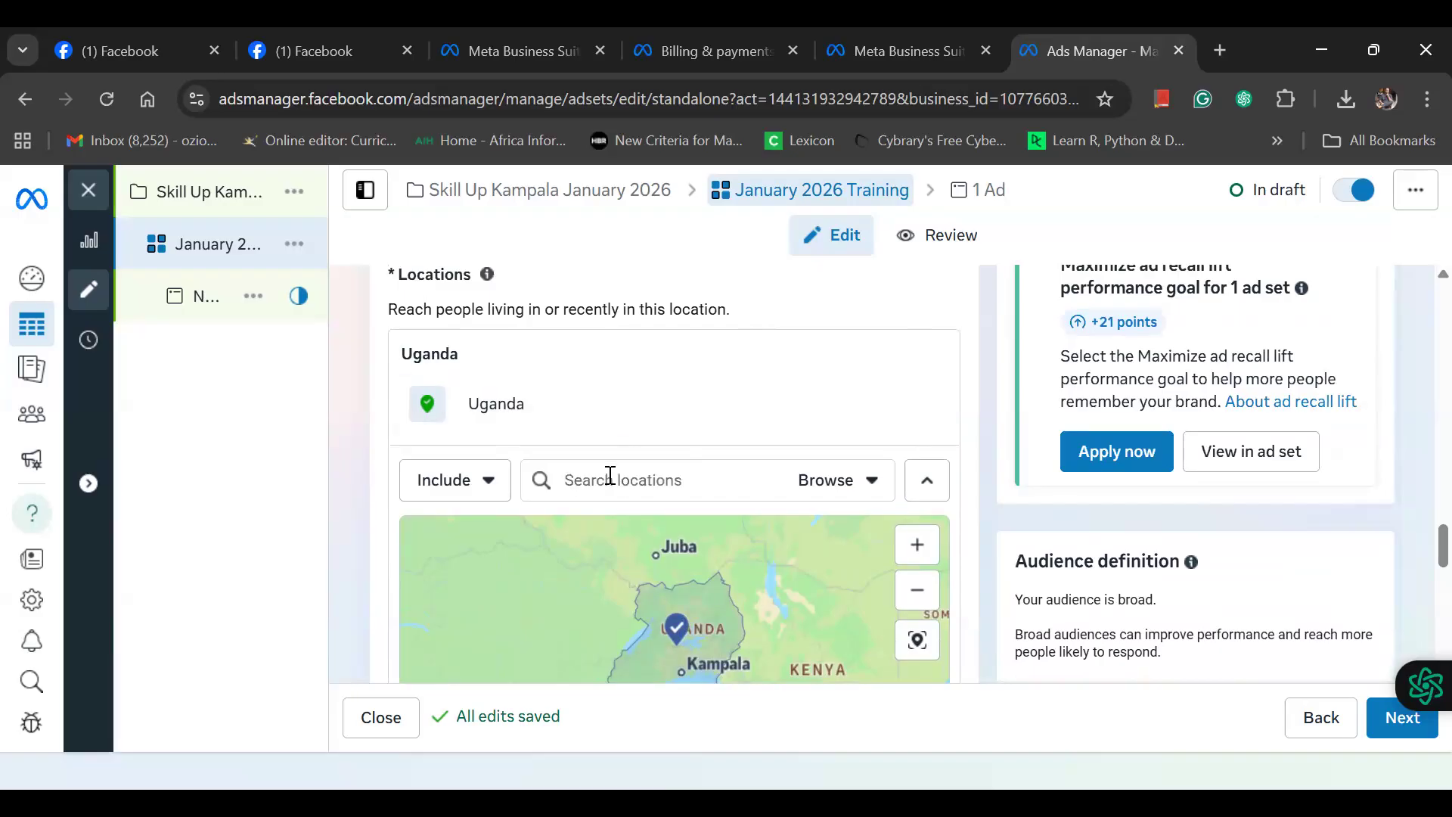
type("kemya")
key("BackSpace")
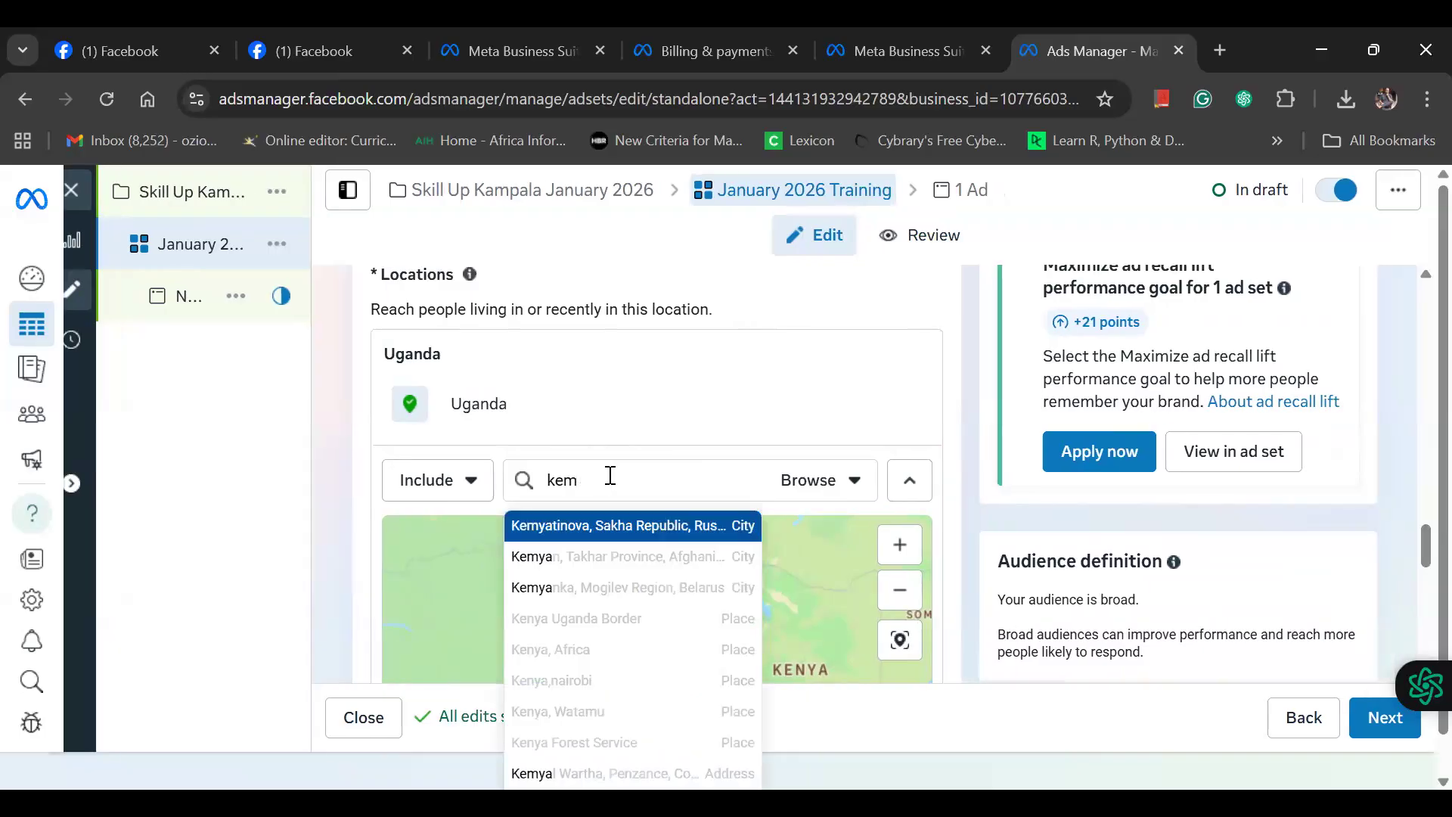
type("nya")
left_click(654, 529)
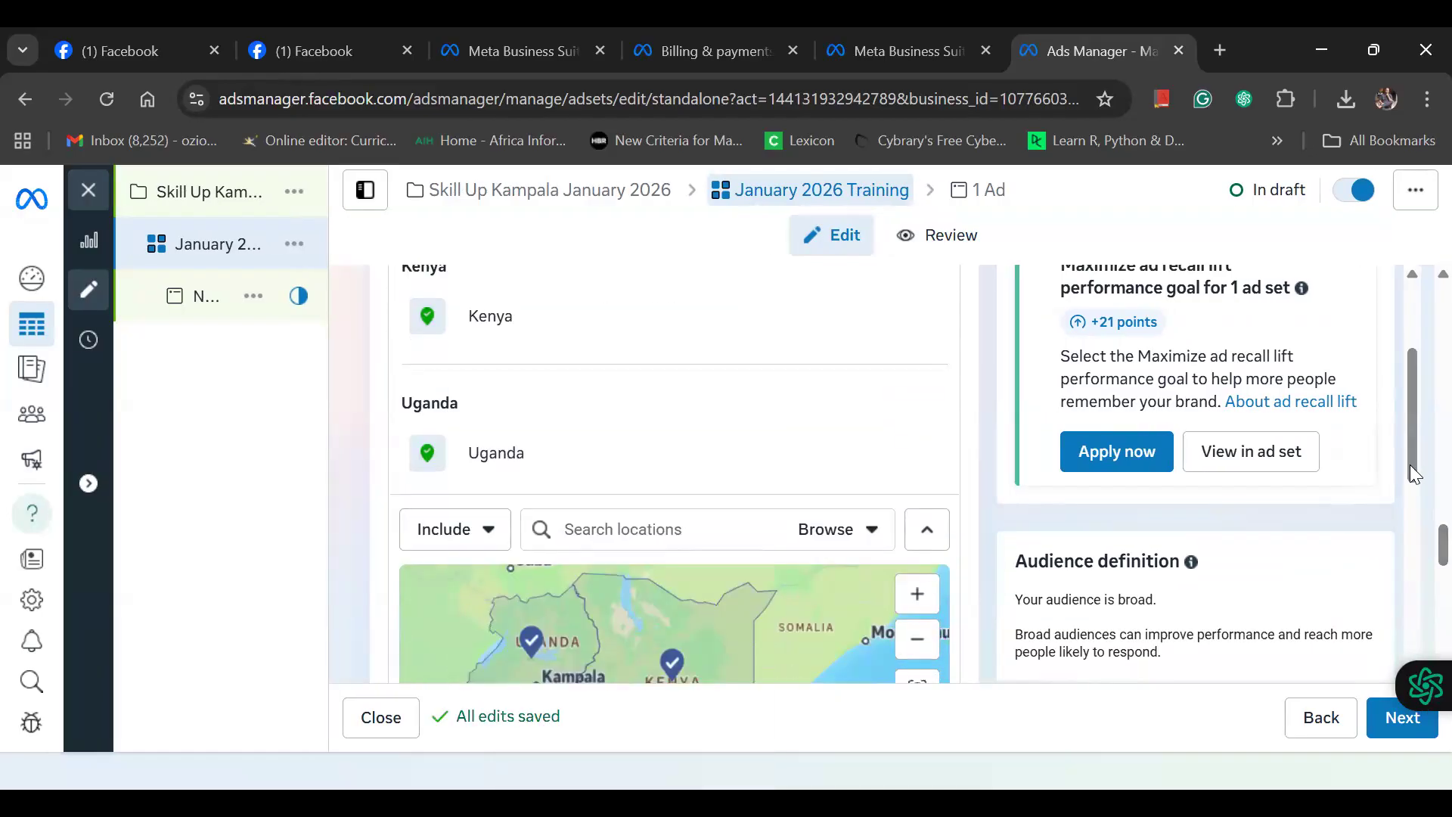
Step: Remove Uganda so only Kenya is targeted, about 8,500,000–10,100,000 people
scroll(1413, 490, "down", 2)
scroll(1414, 552, "down", 3)
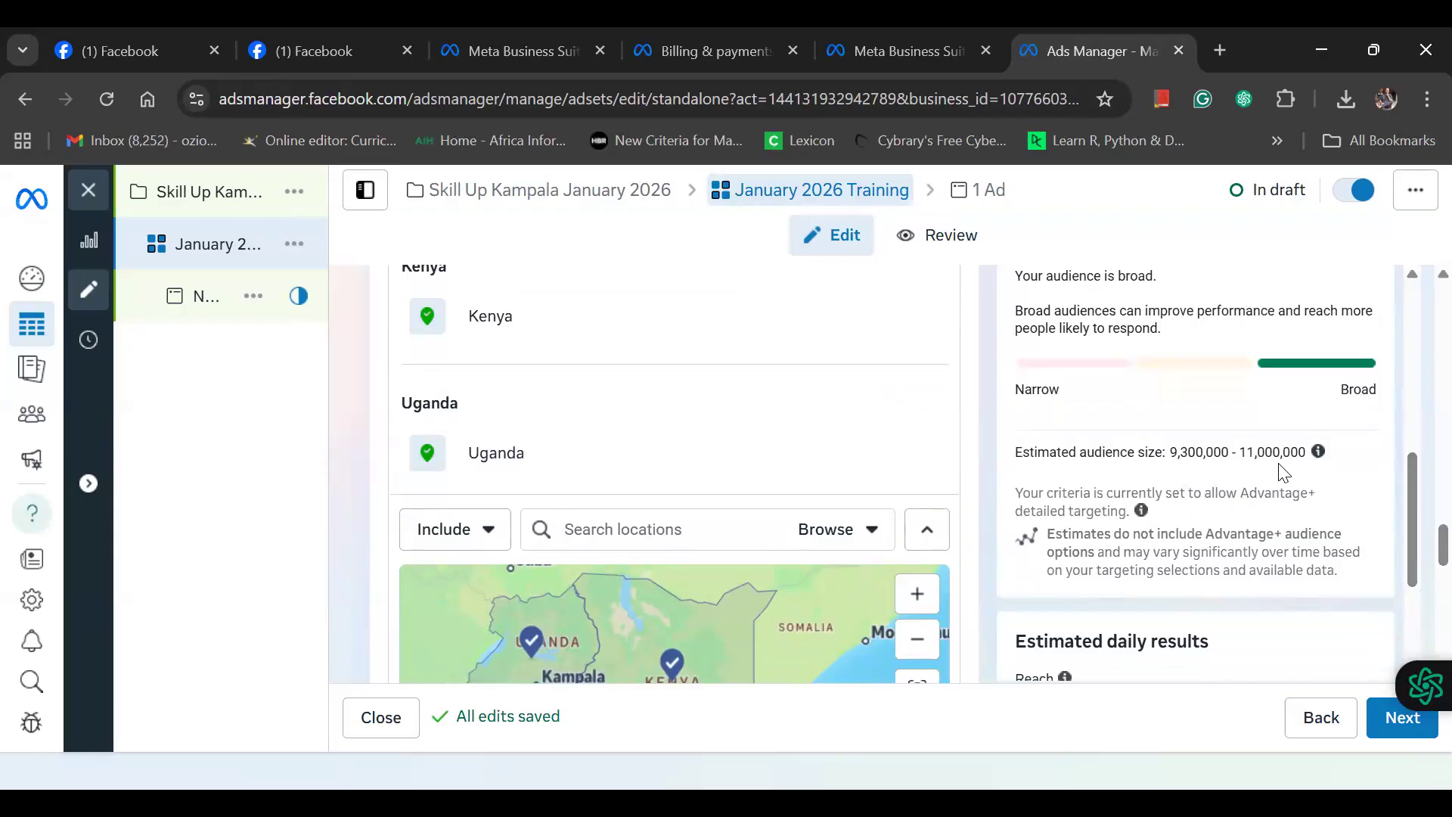
left_click_drag(1416, 531, 1413, 487)
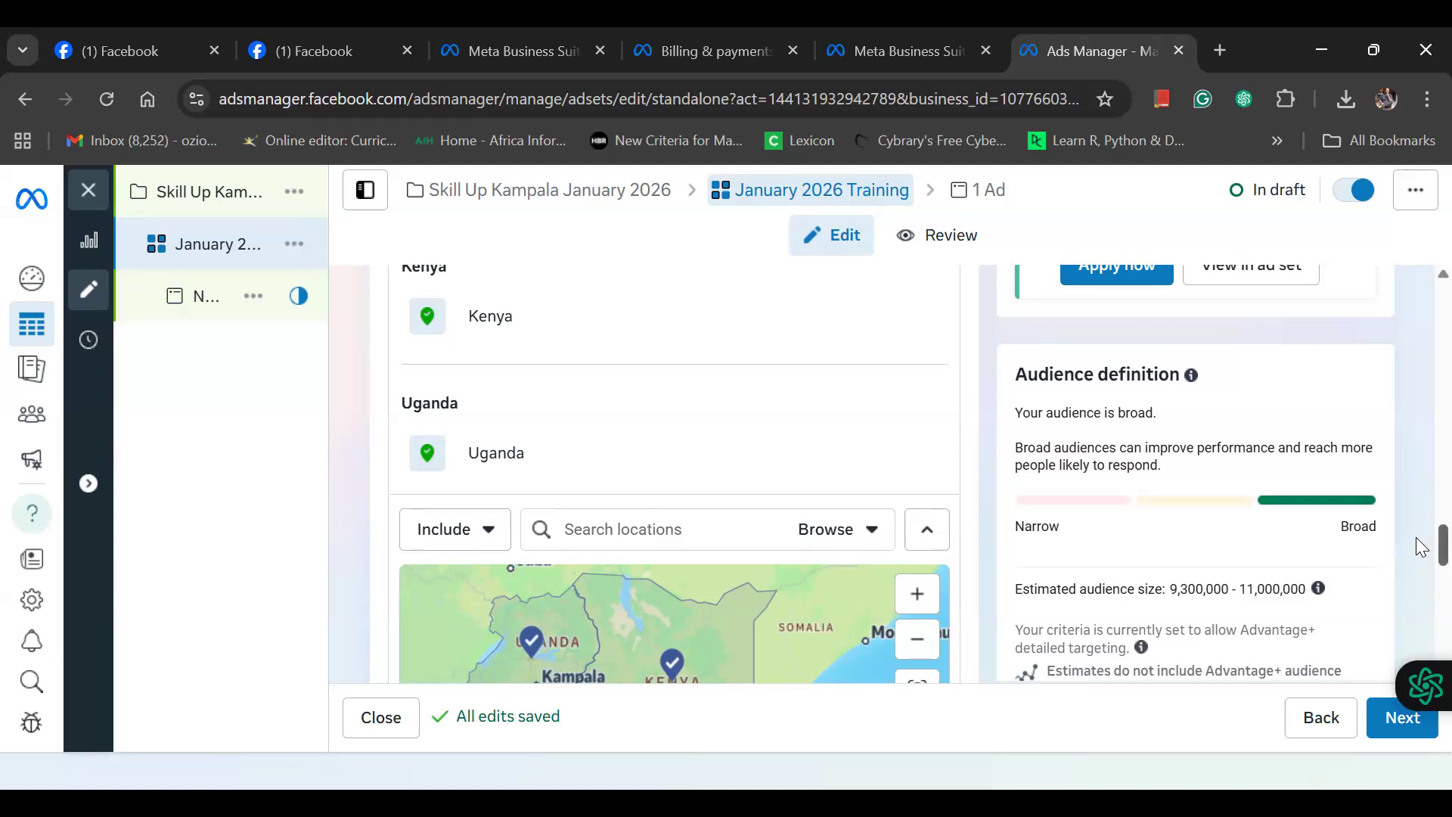
scroll(1421, 543, "up", 1)
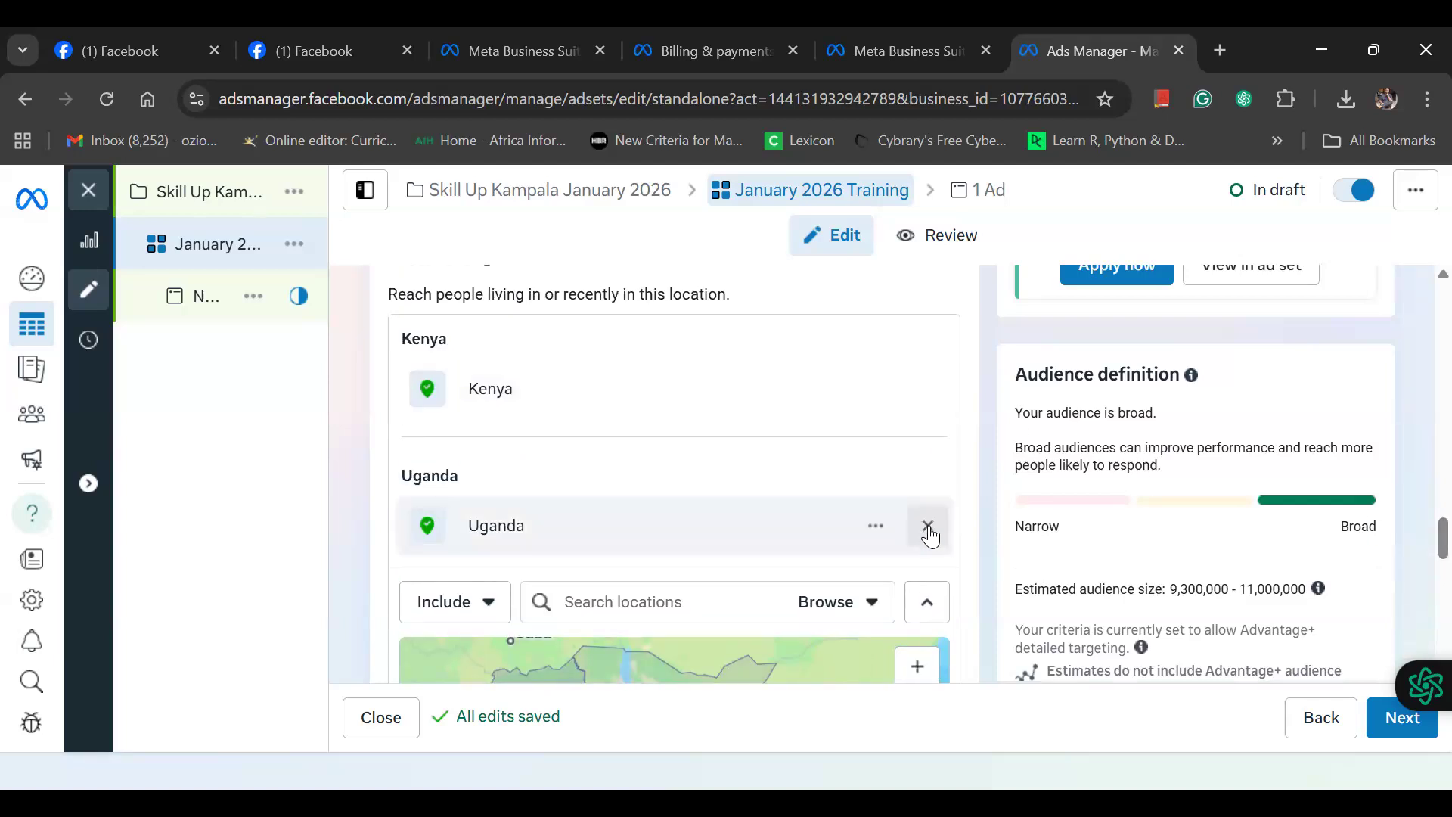
left_click(929, 530)
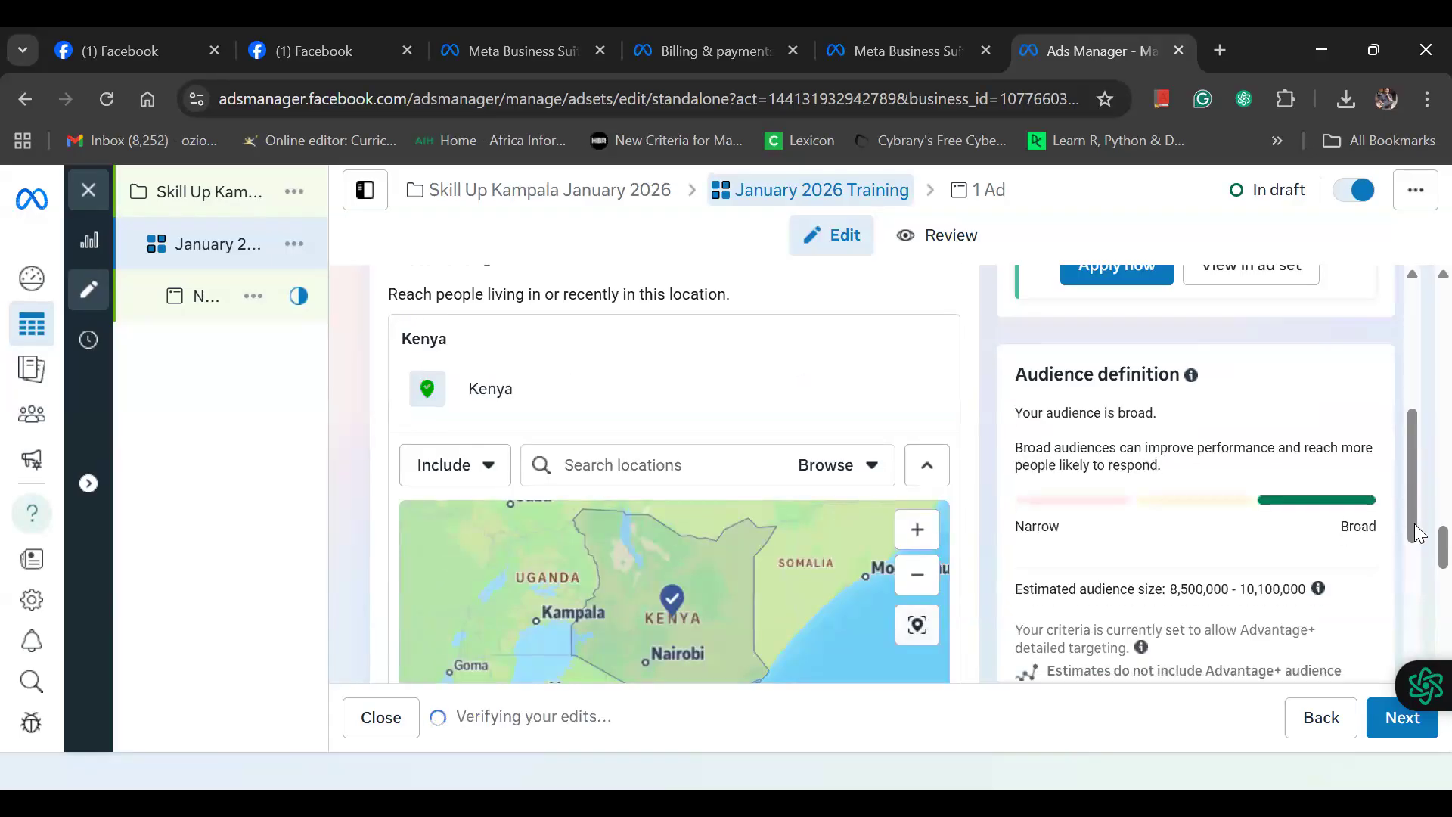
scroll(1225, 527, "down", 1)
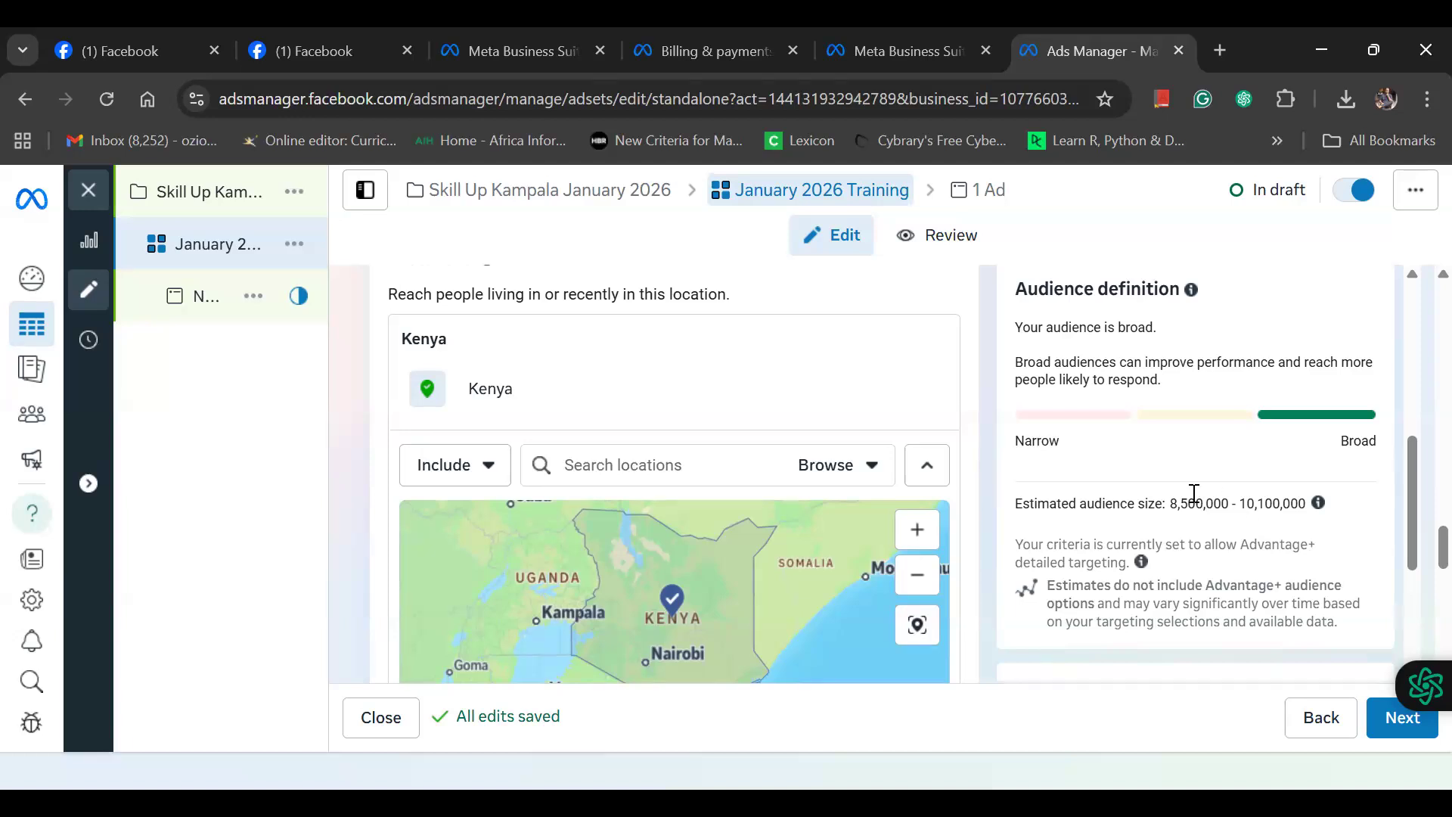
Step: Add Tanzania as a target location and remove Kenya
left_click(593, 462)
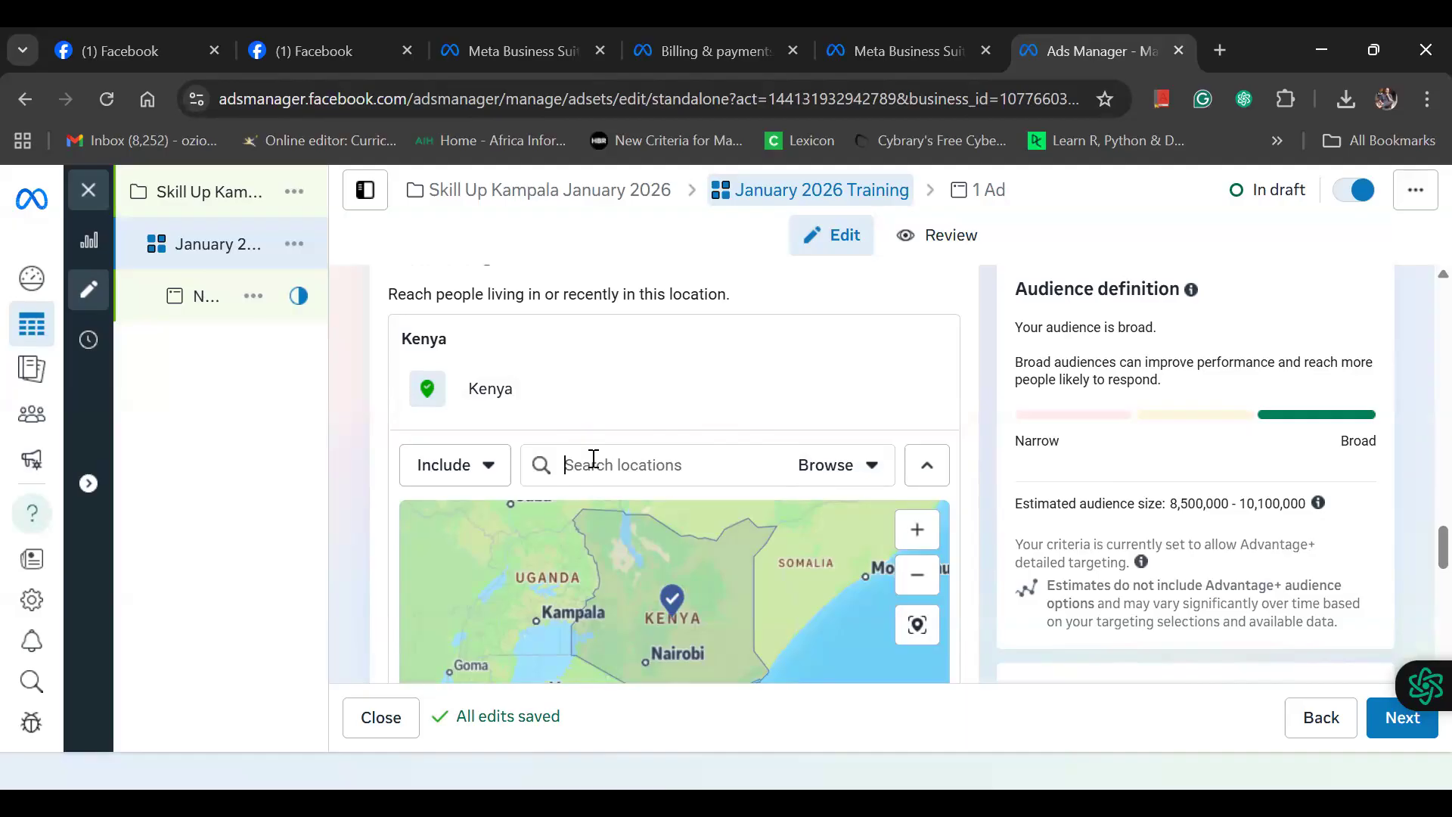
type("Tanzania")
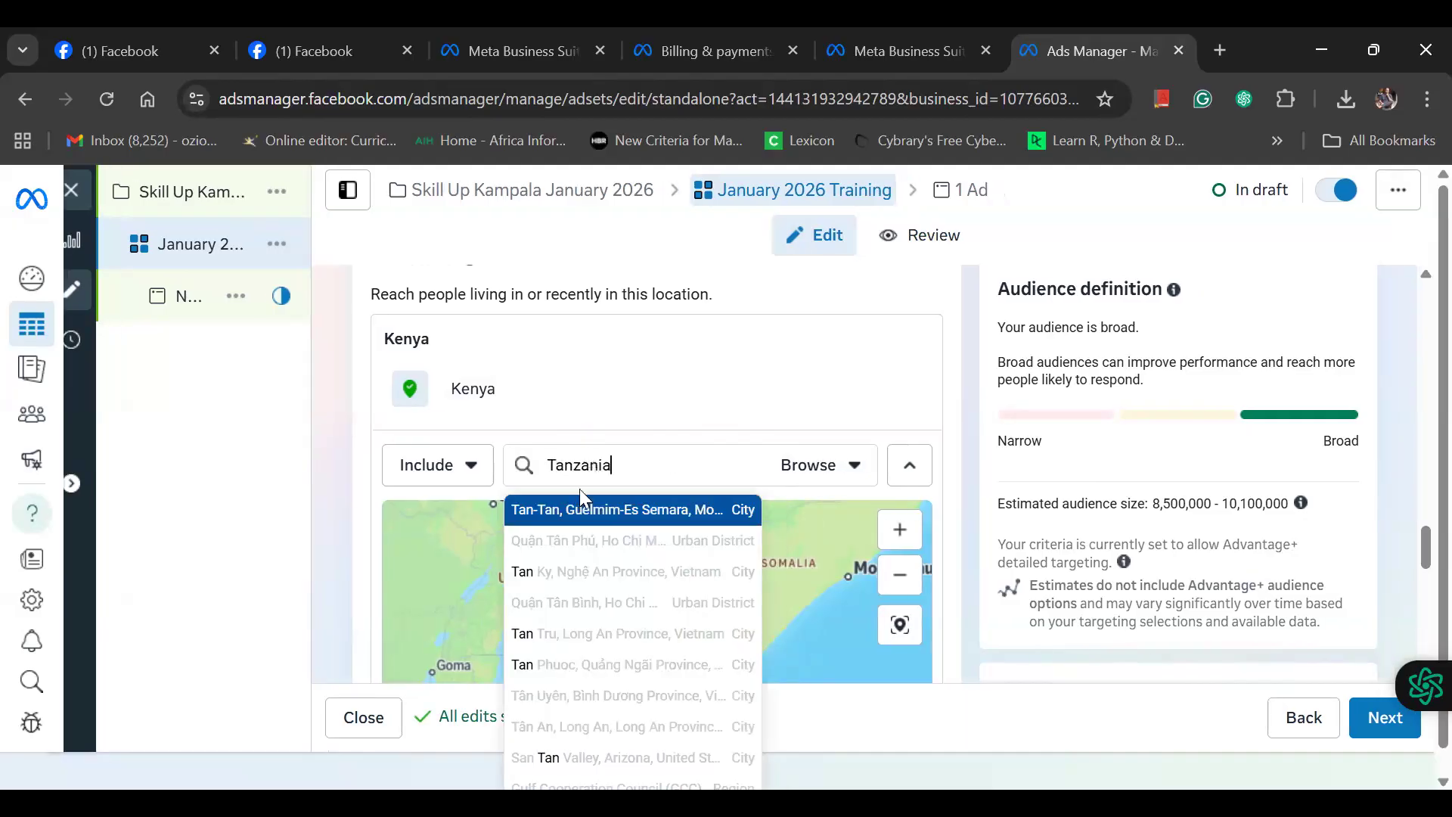
left_click(578, 513)
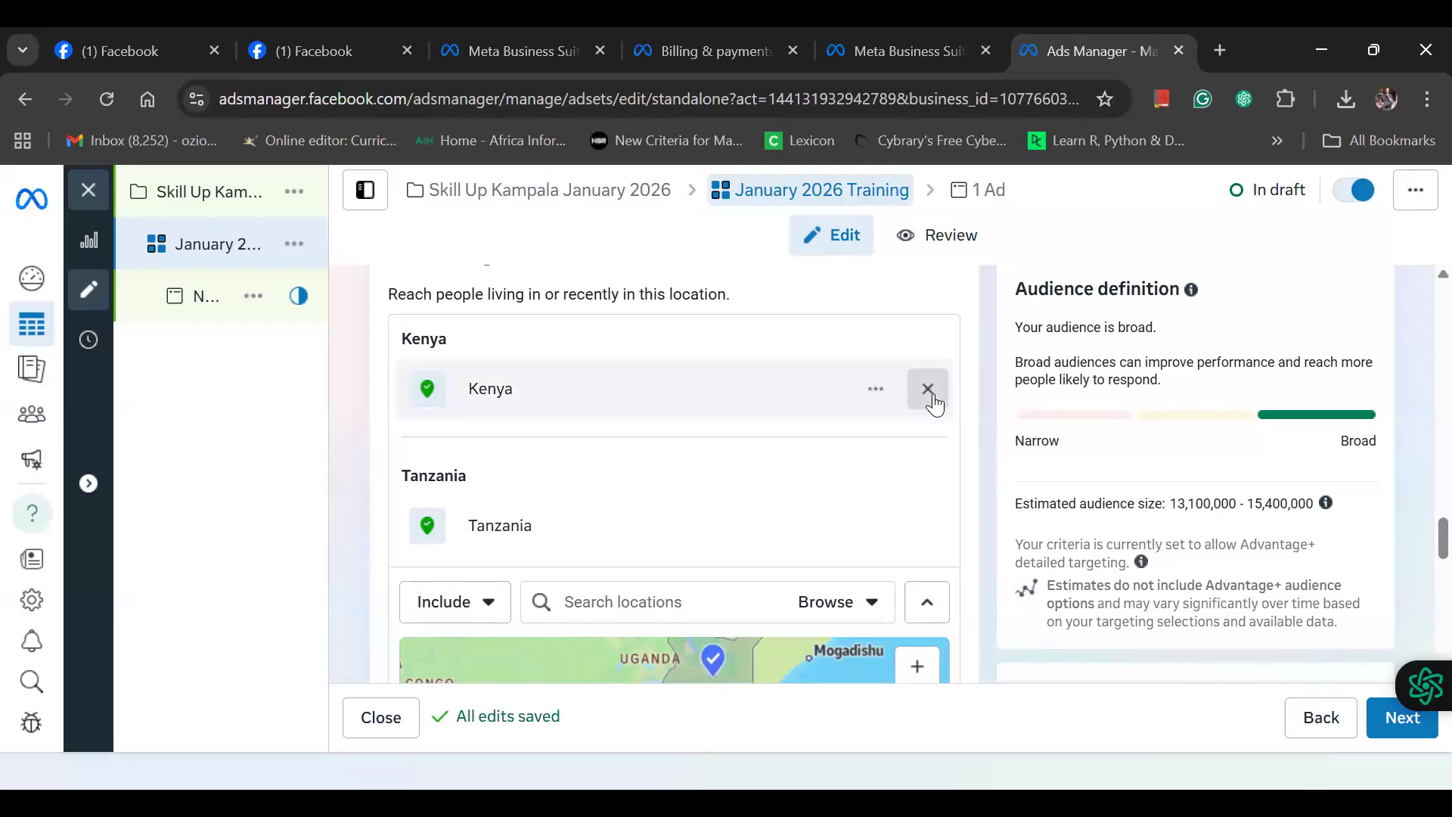
left_click(928, 388)
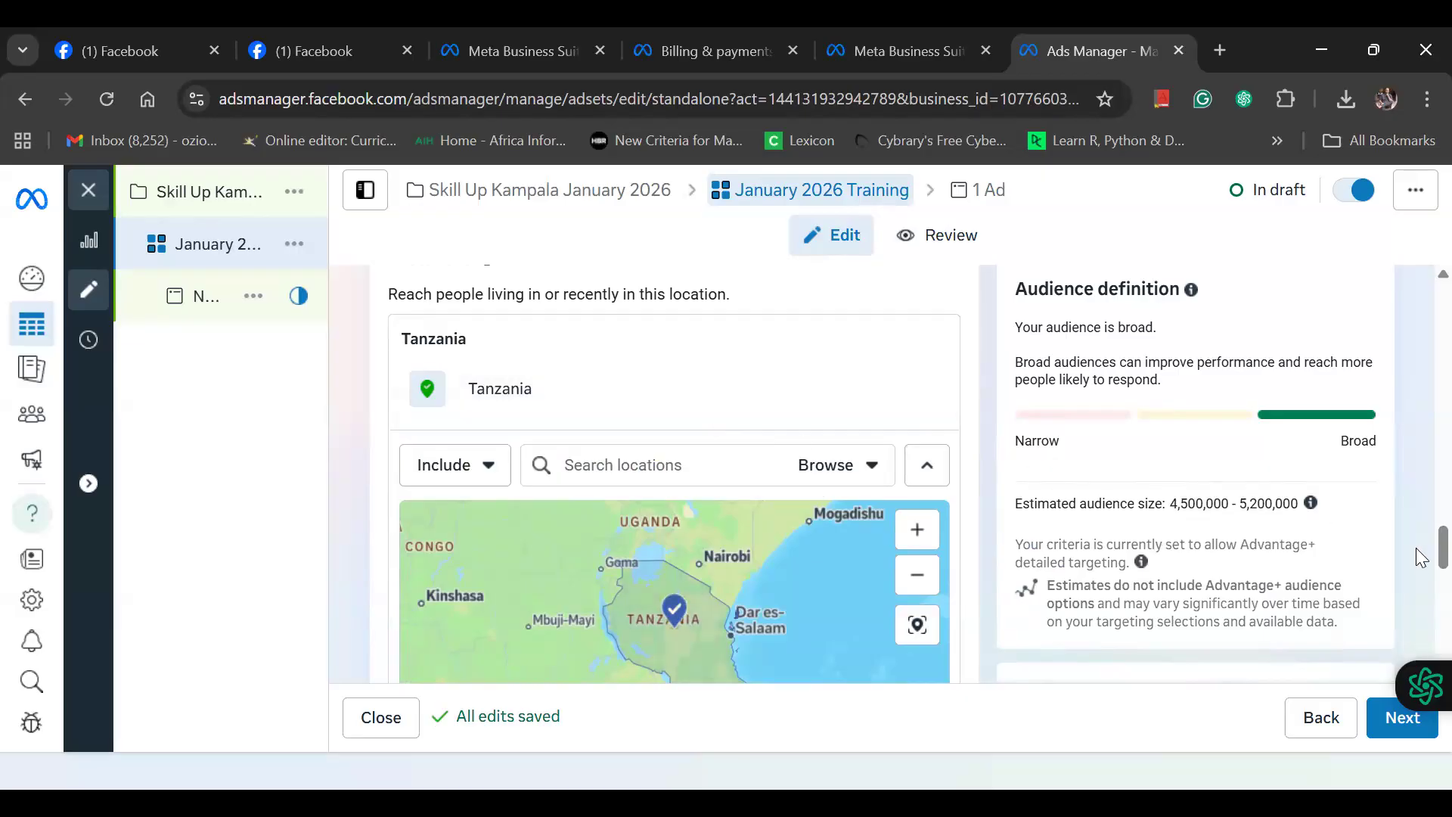
scroll(1415, 577, "down", 3)
scroll(1416, 578, "down", 8)
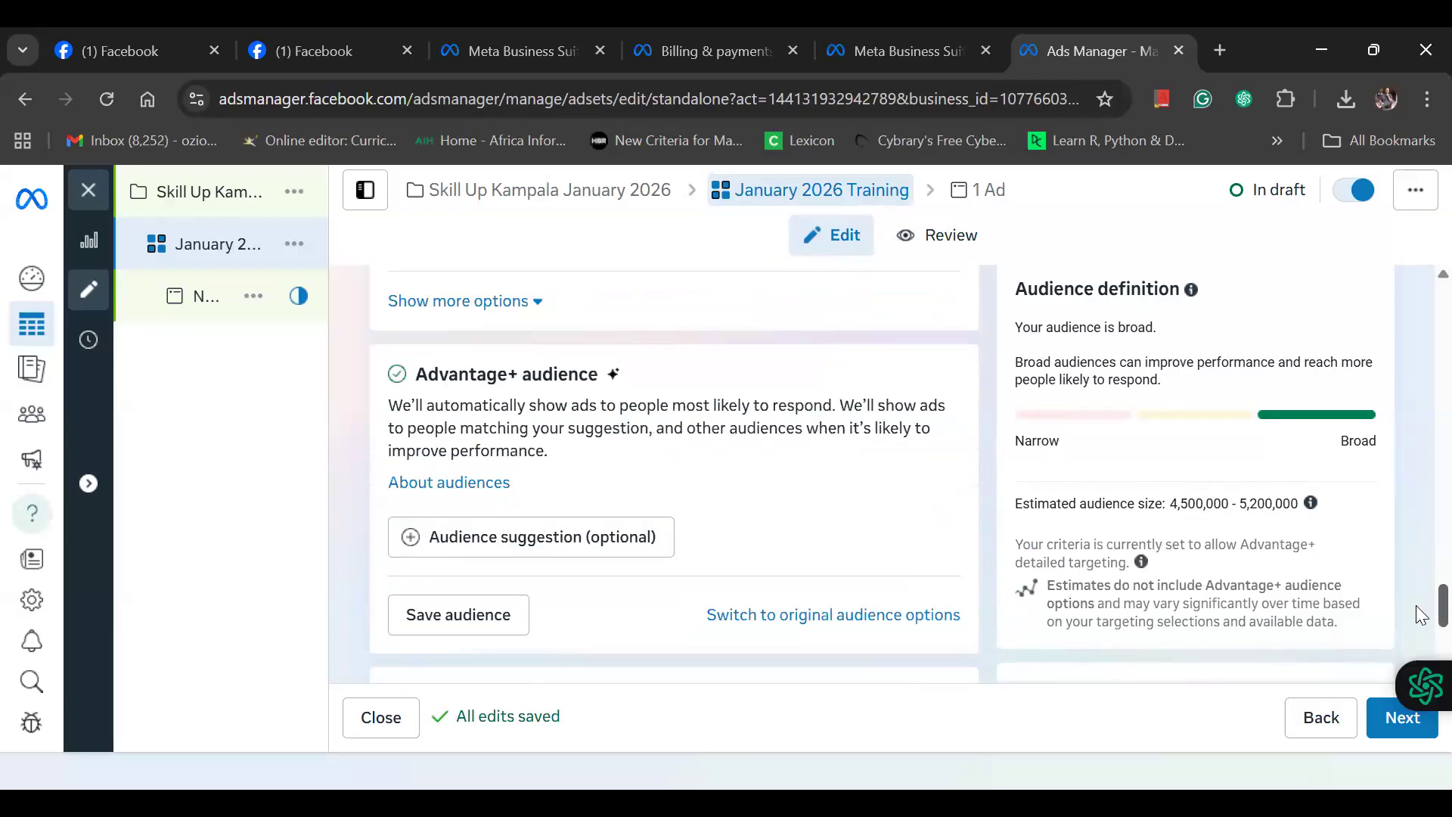
scroll(1418, 575, "up", 8)
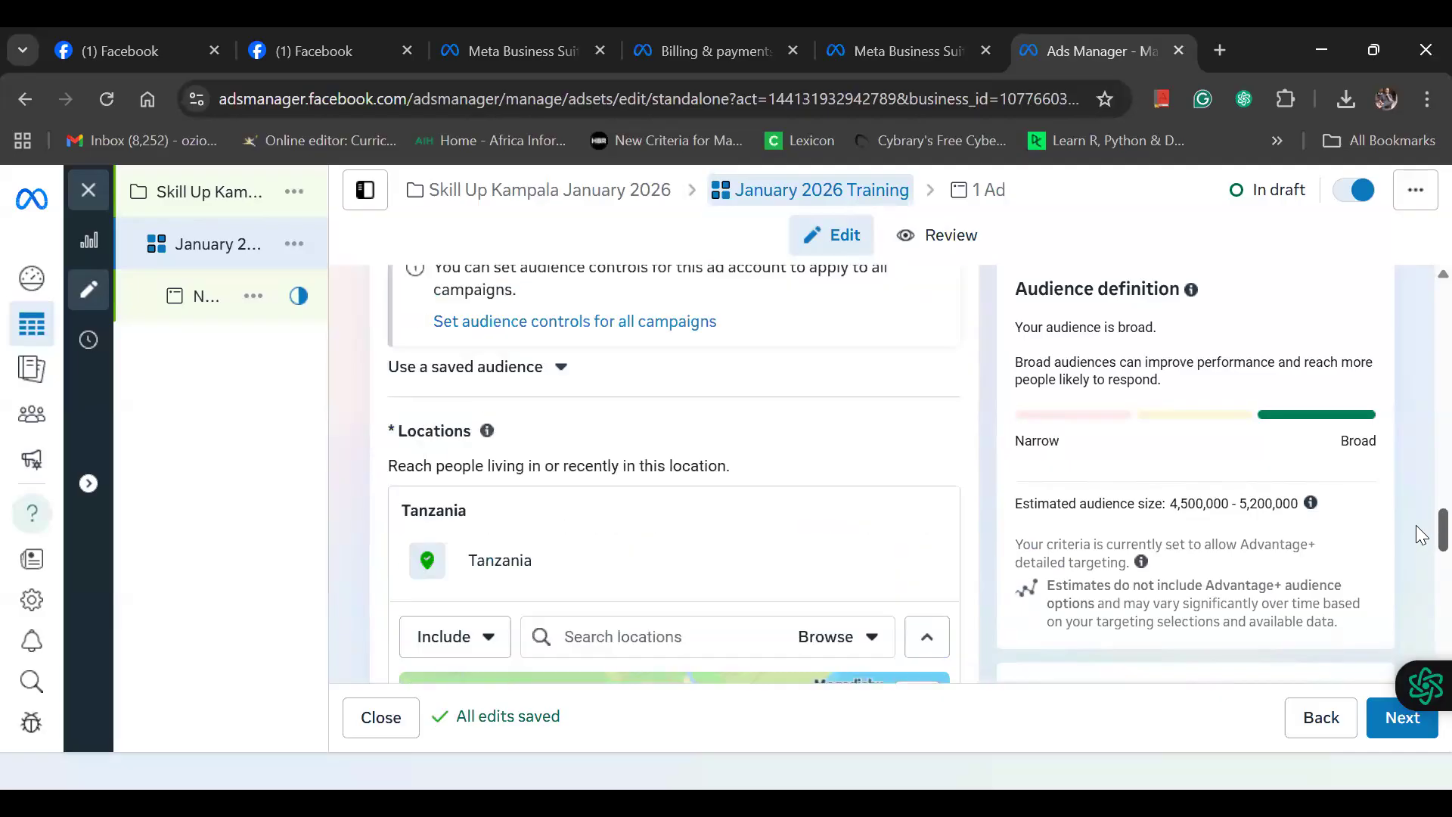
scroll(1418, 539, "down", 1)
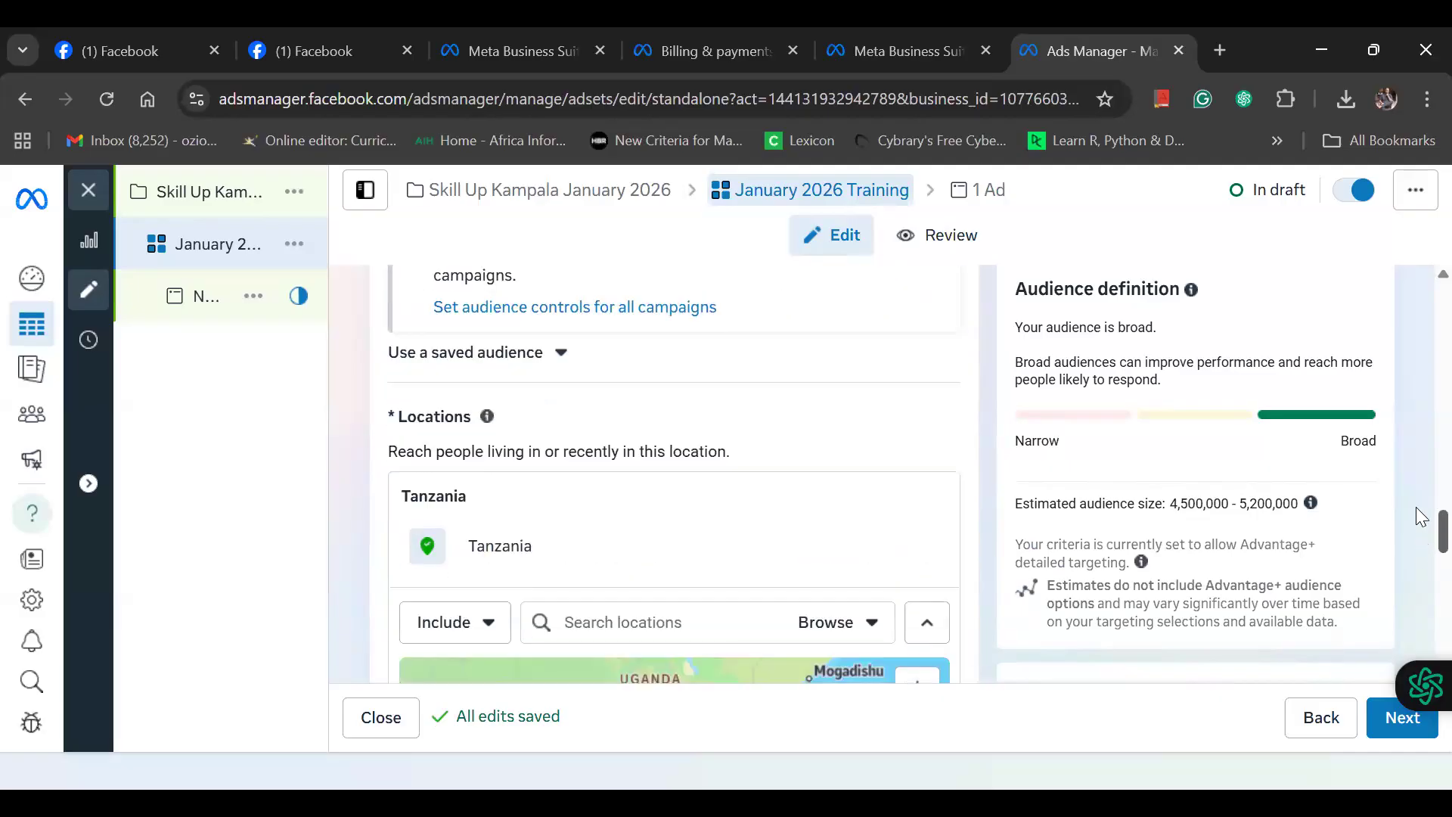
scroll(1419, 516, "down", 1)
scroll(1418, 517, "up", 3)
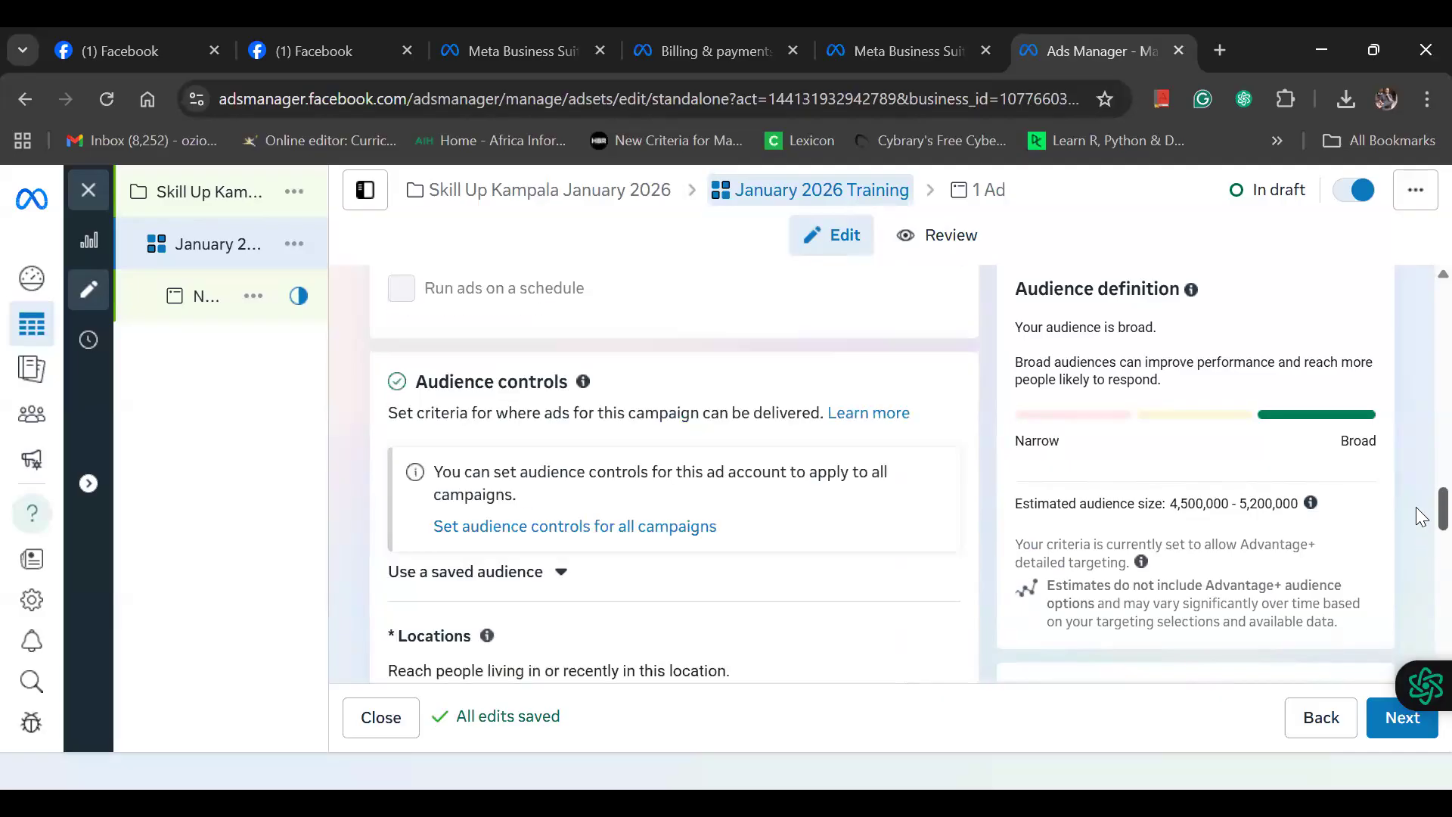
scroll(1419, 517, "up", 1)
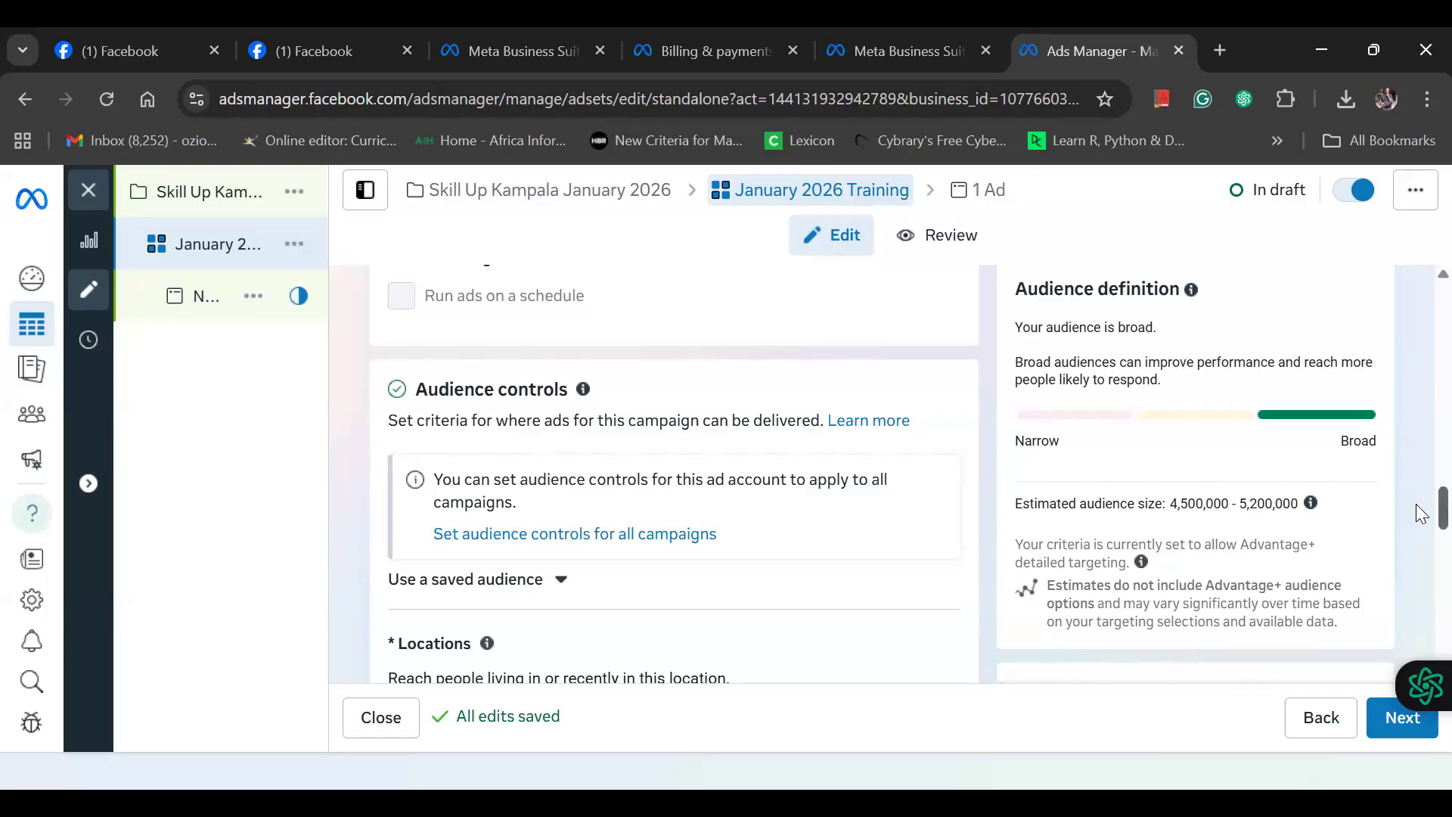
scroll(1419, 496, "down", 1)
scroll(1416, 487, "up", 6)
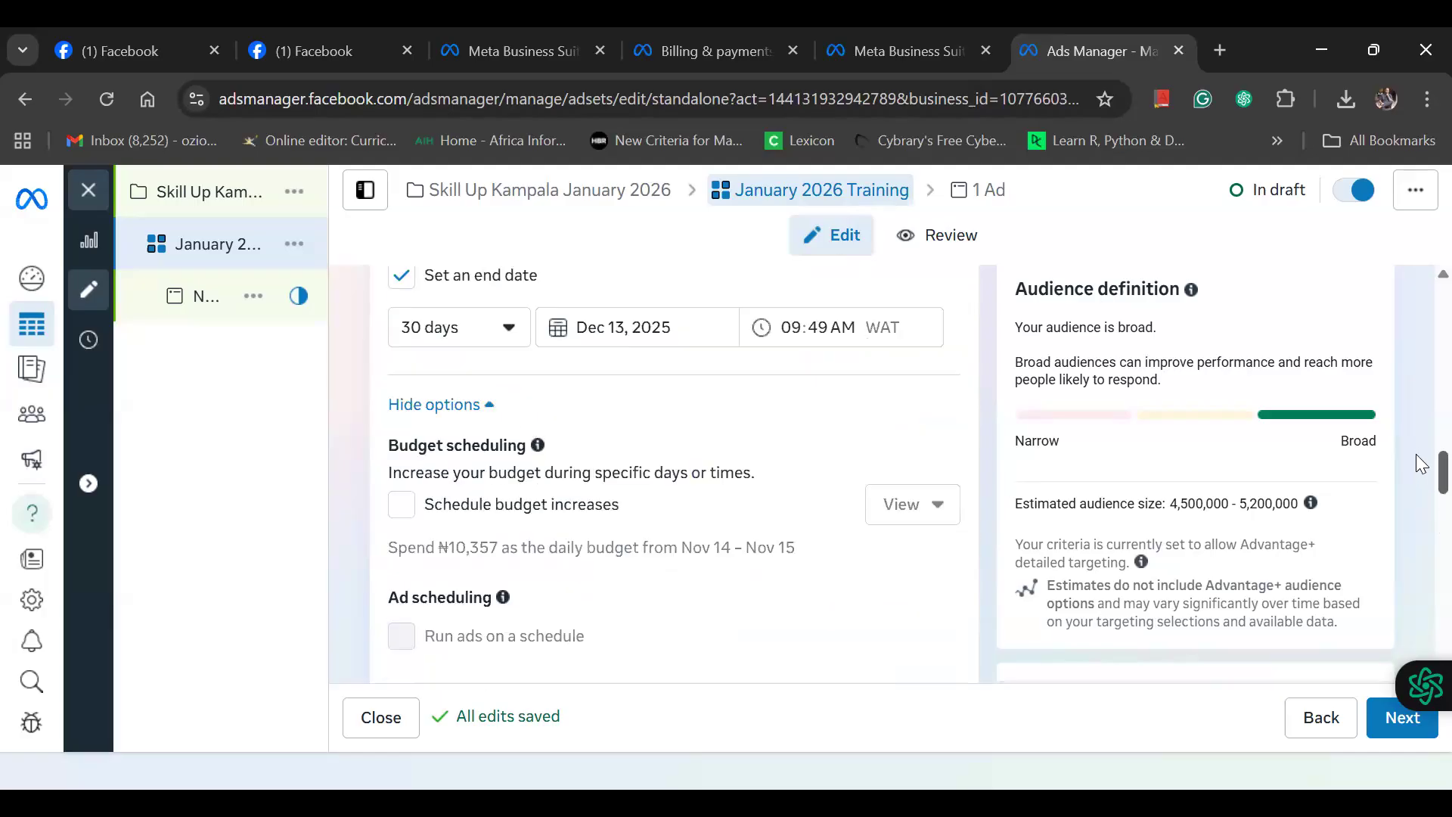
scroll(1417, 499, "down", 5)
scroll(1415, 499, "down", 6)
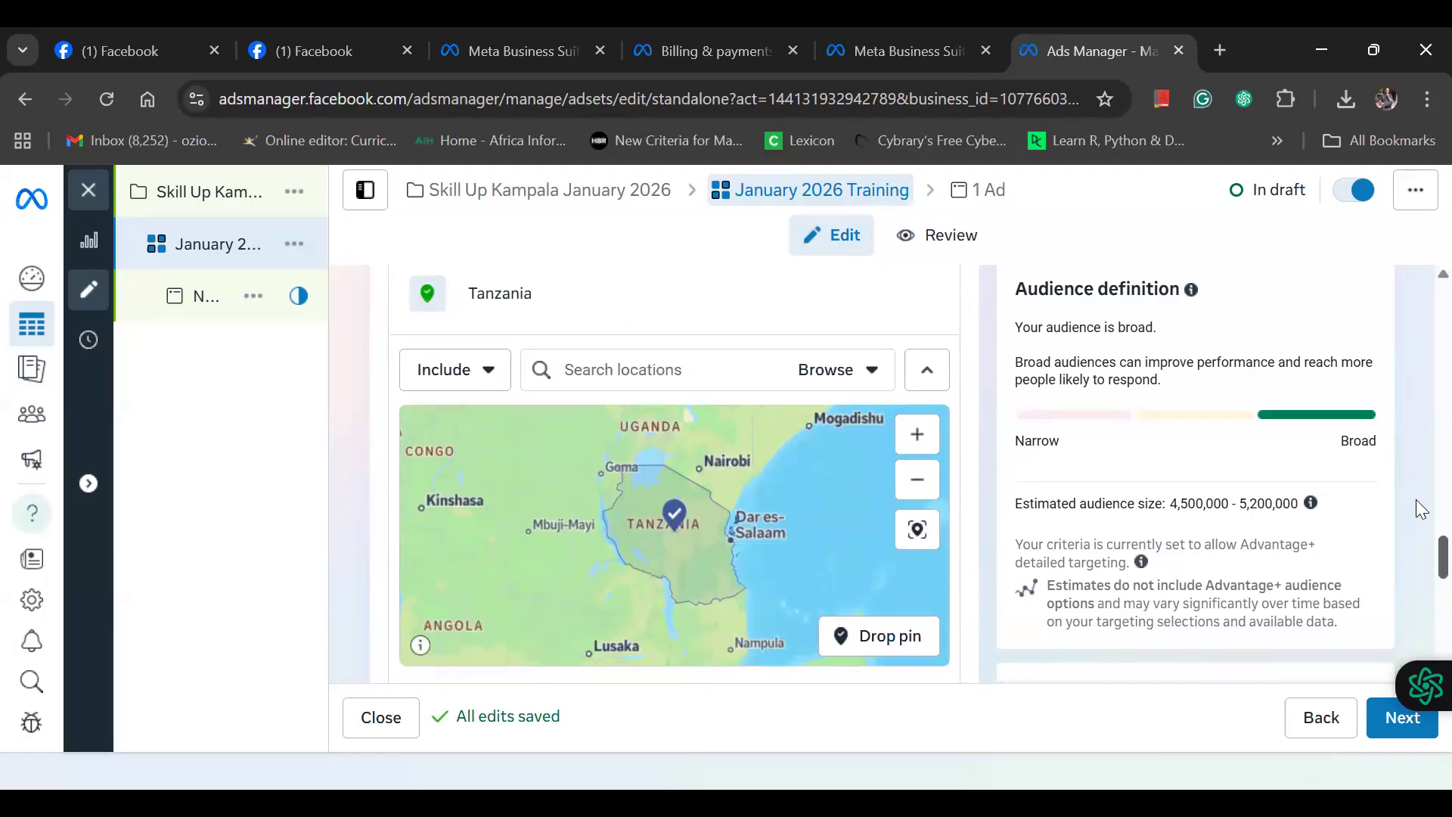
scroll(1419, 567, "up", 4)
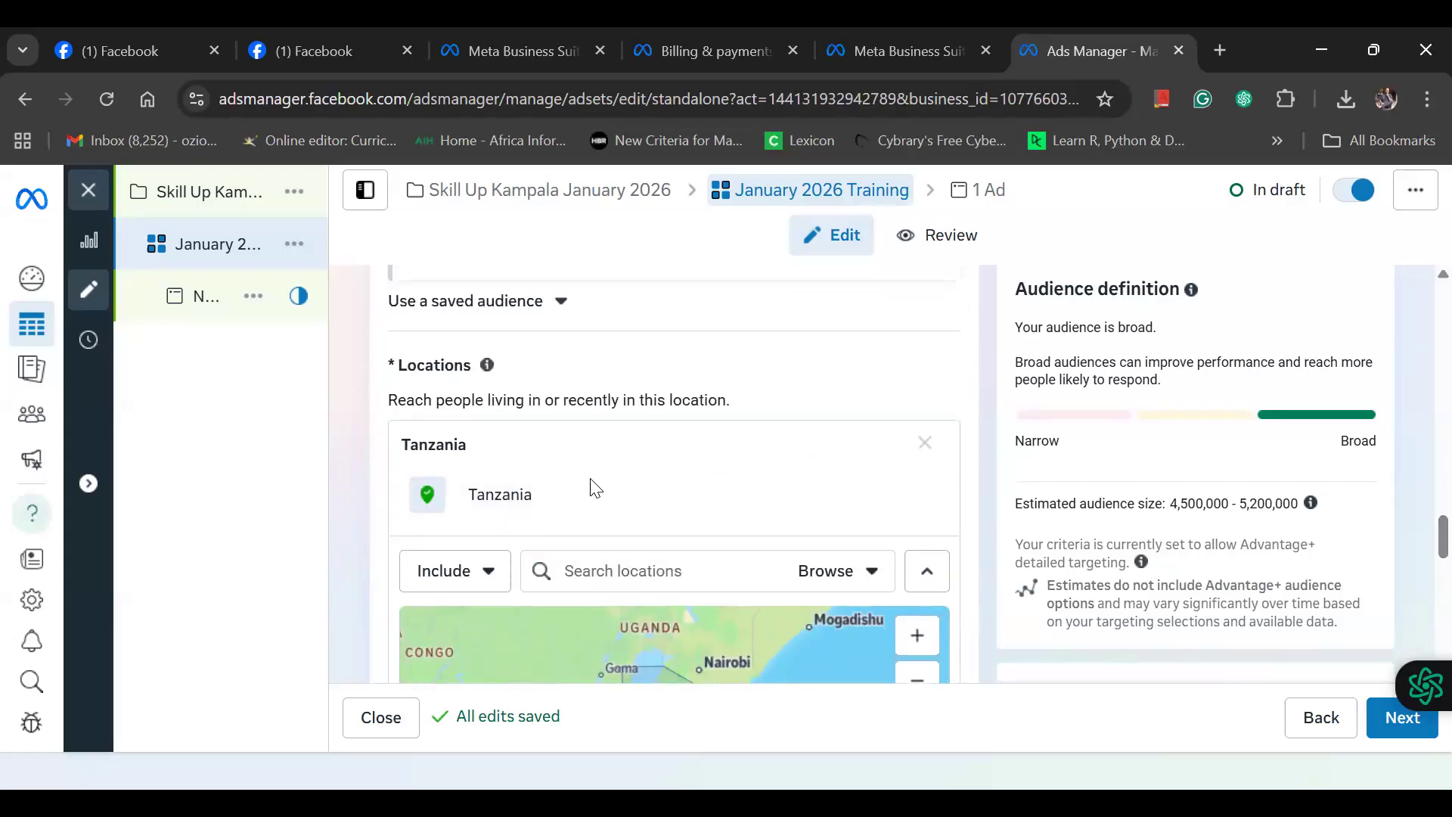
Step: Add Uganda back to the target locations and remove Tanzania
left_click(593, 563)
type("Kampala")
scroll(603, 503, "down", 2)
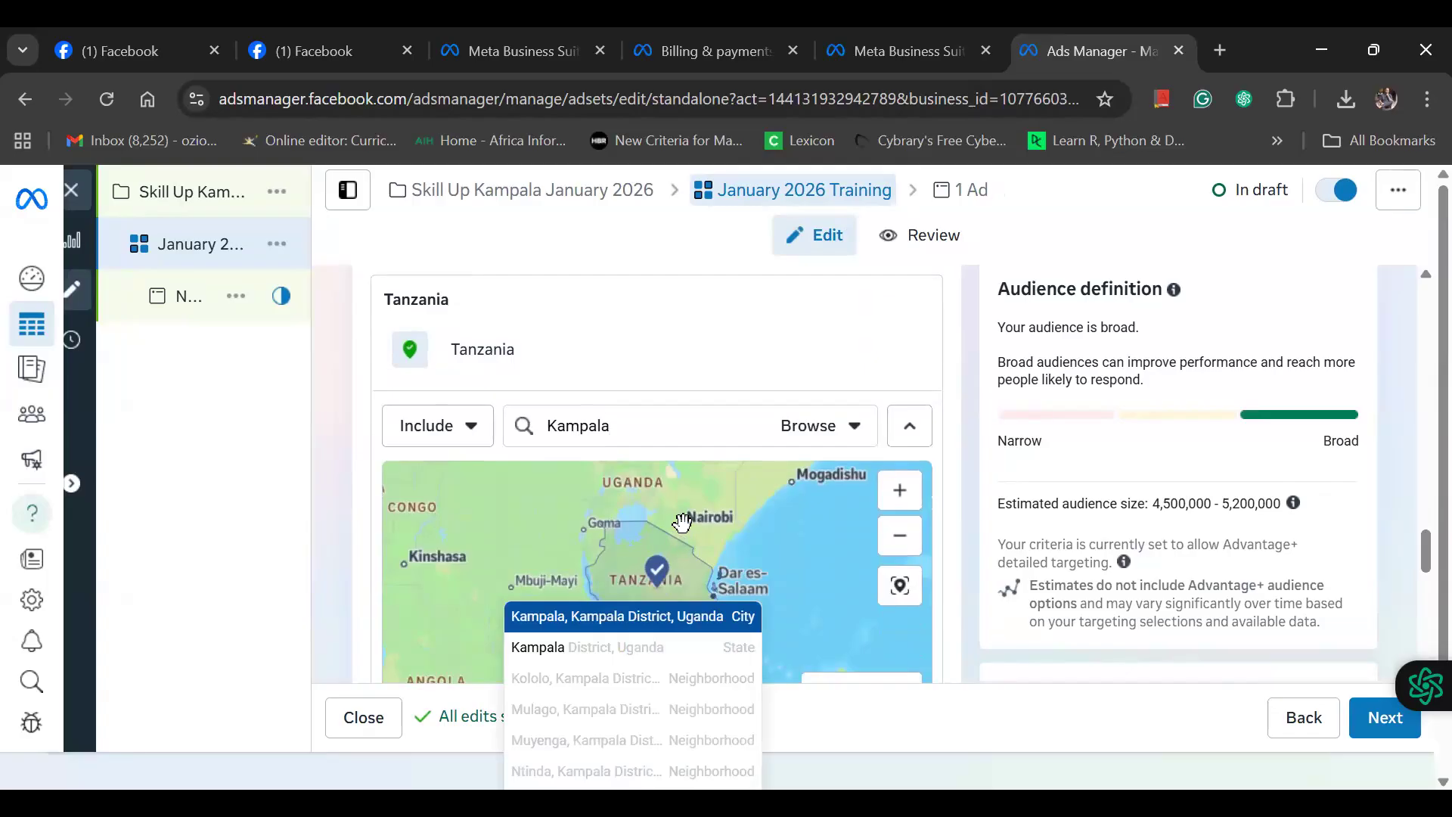
double_click(667, 429)
left_click(668, 429)
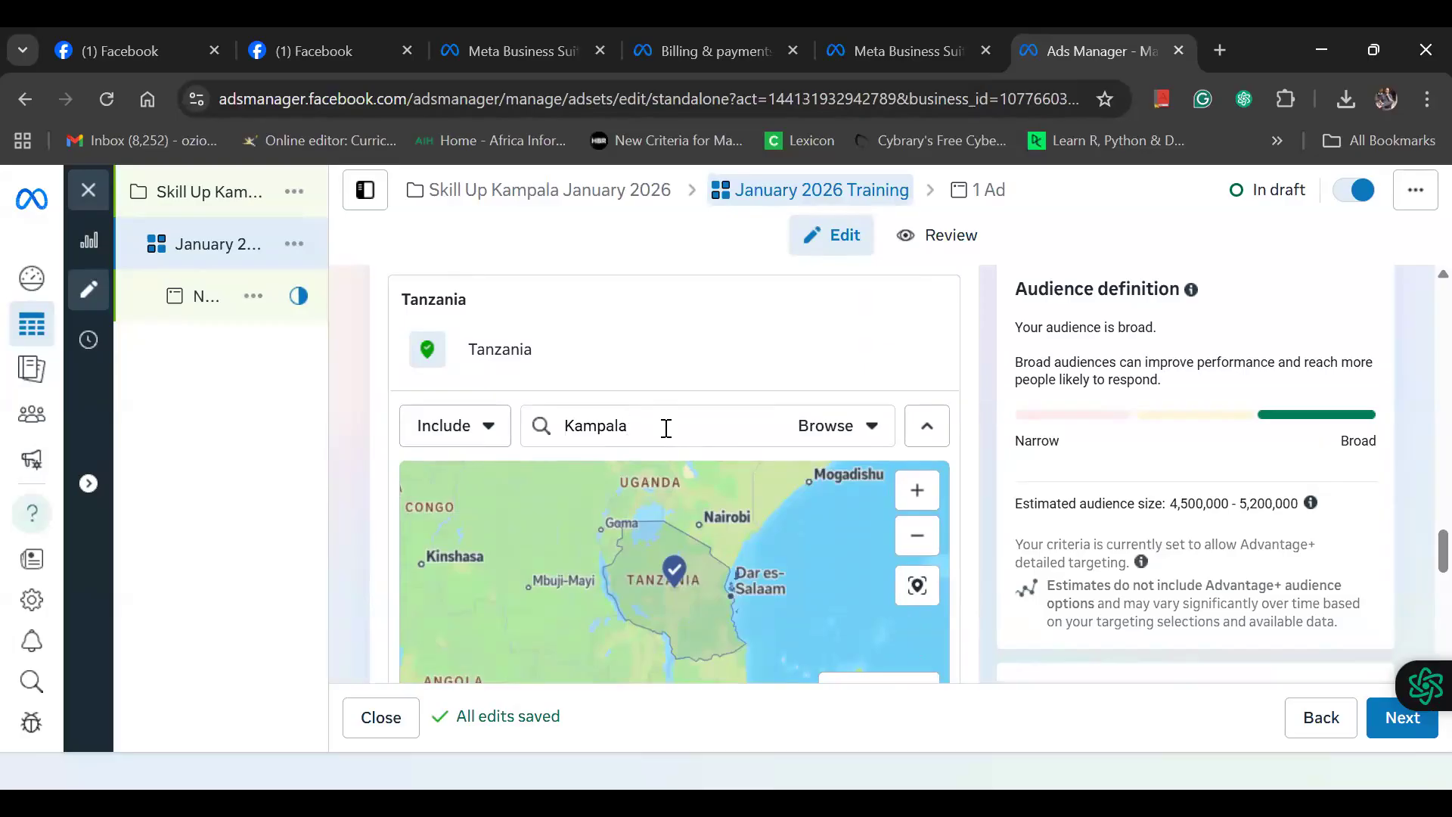
left_click_drag(656, 438, 521, 422)
type("Uganda")
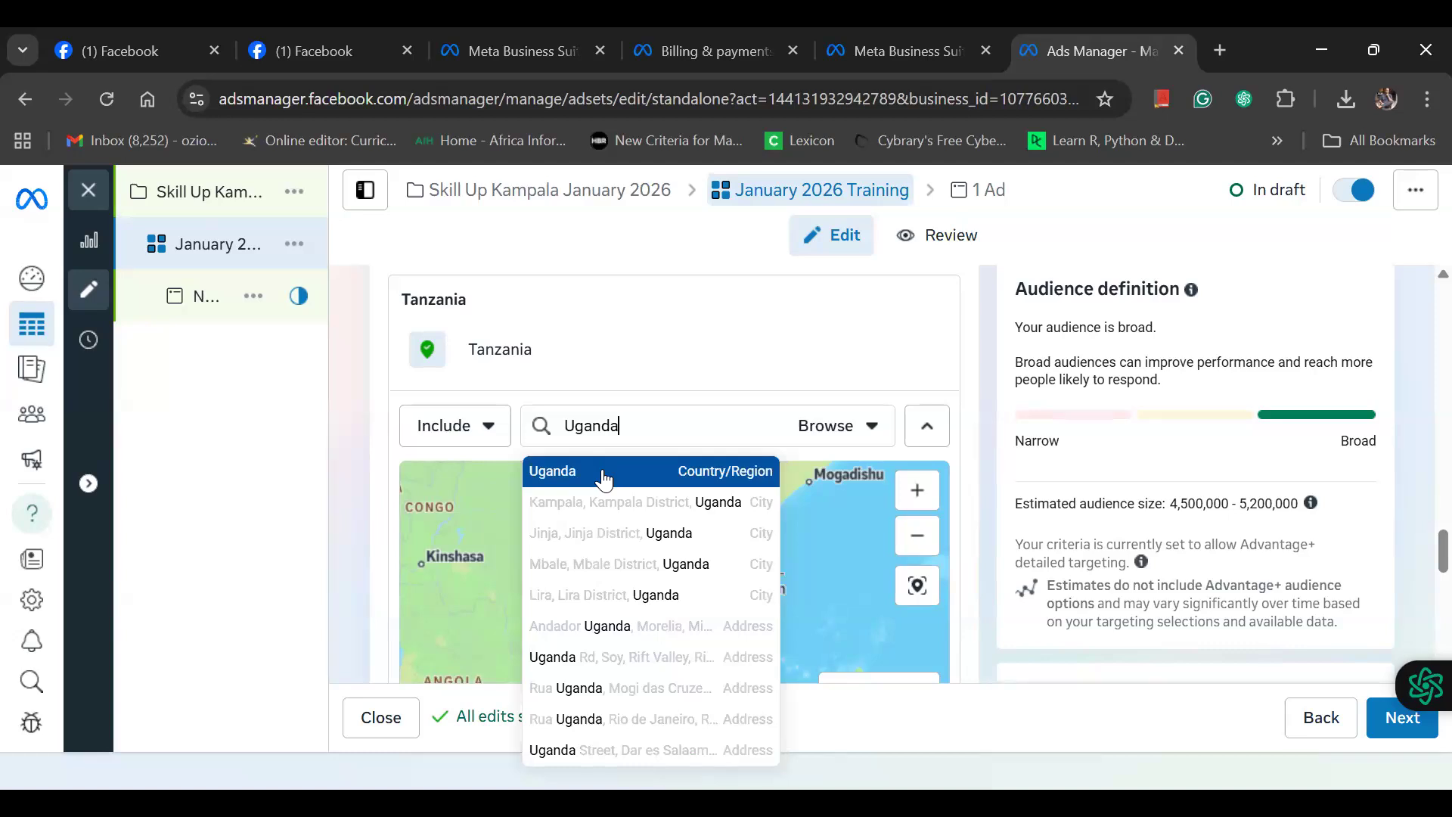
left_click(603, 478)
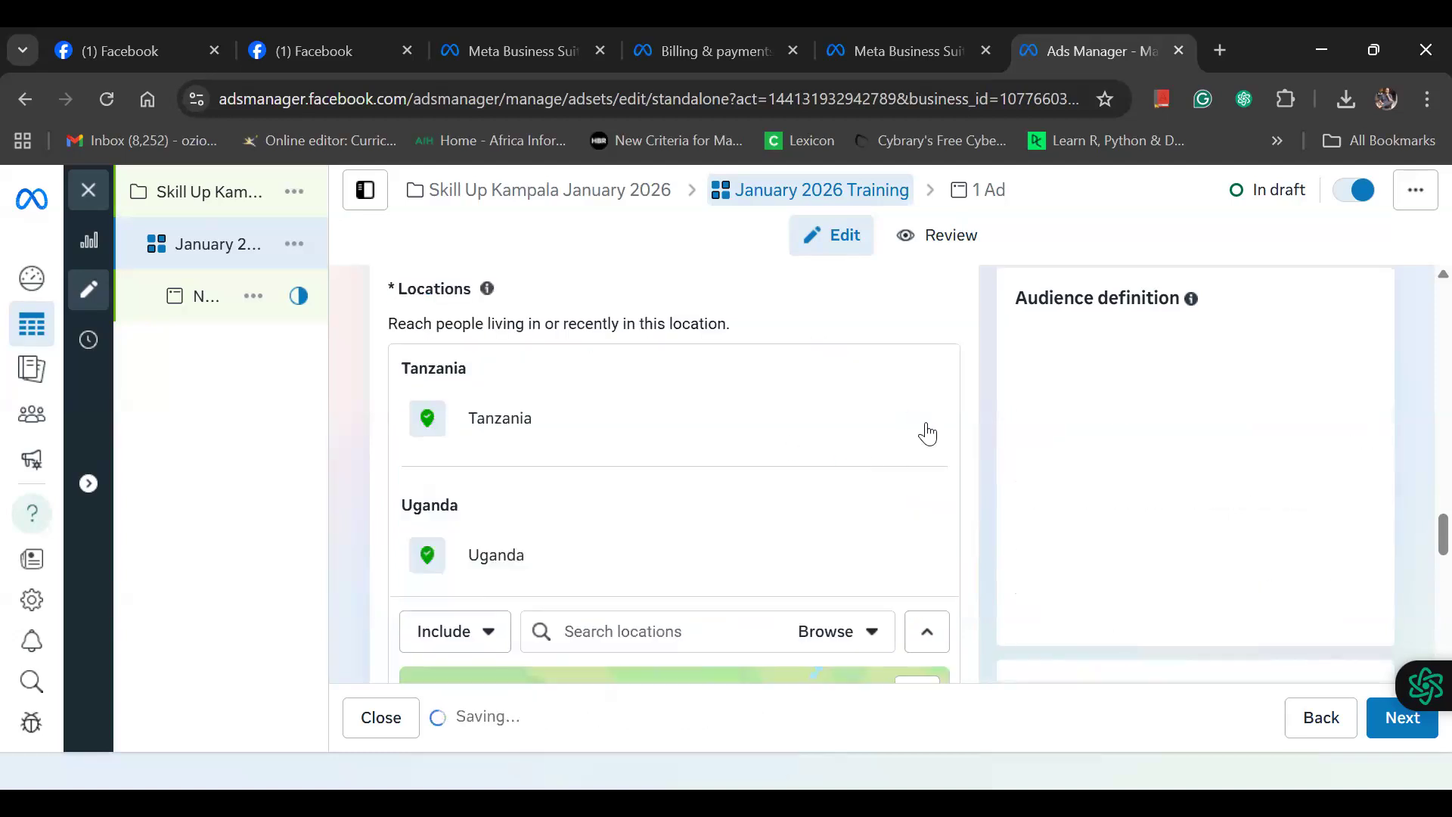
mouse_move(927, 433)
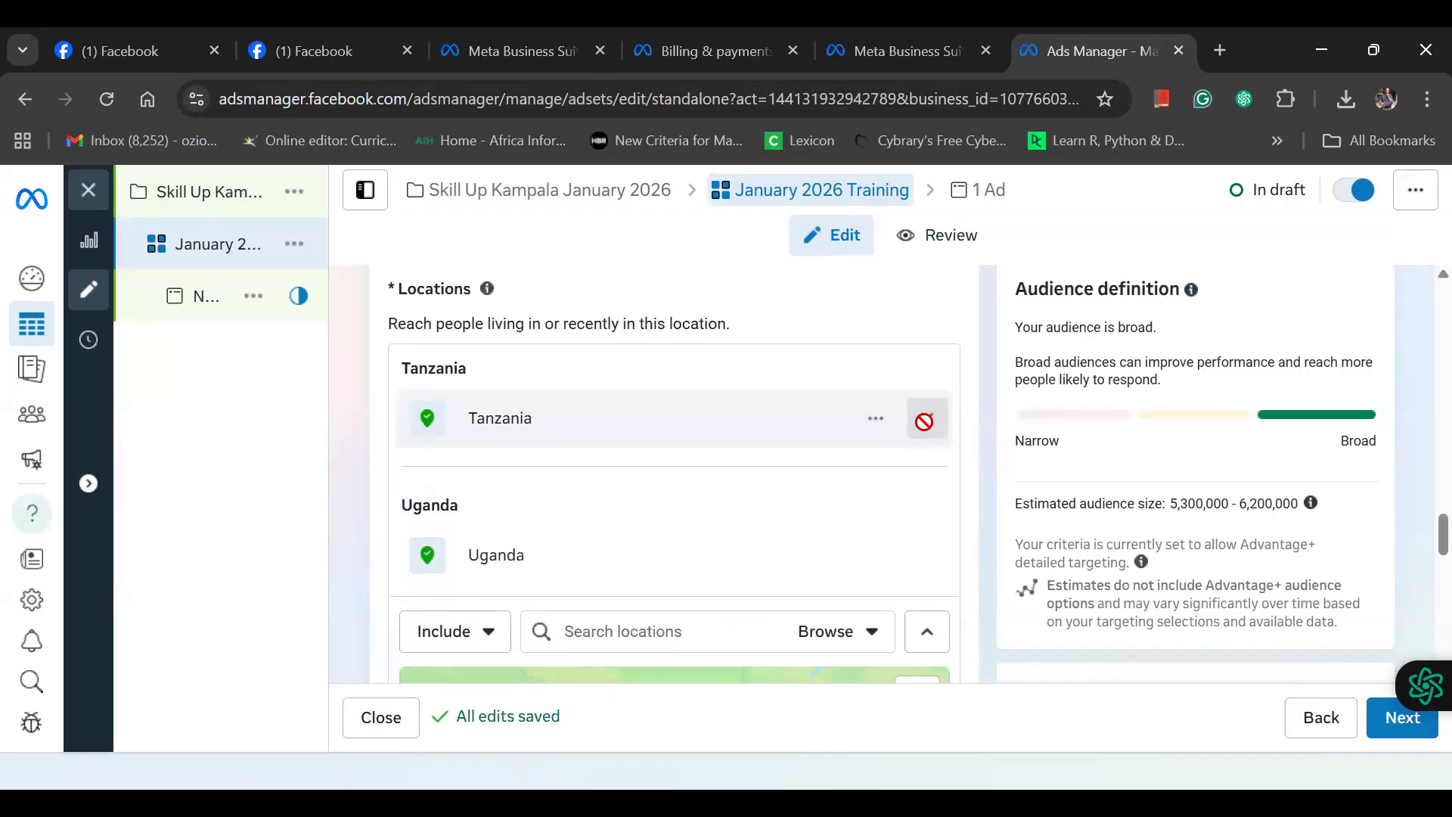
left_click(927, 419)
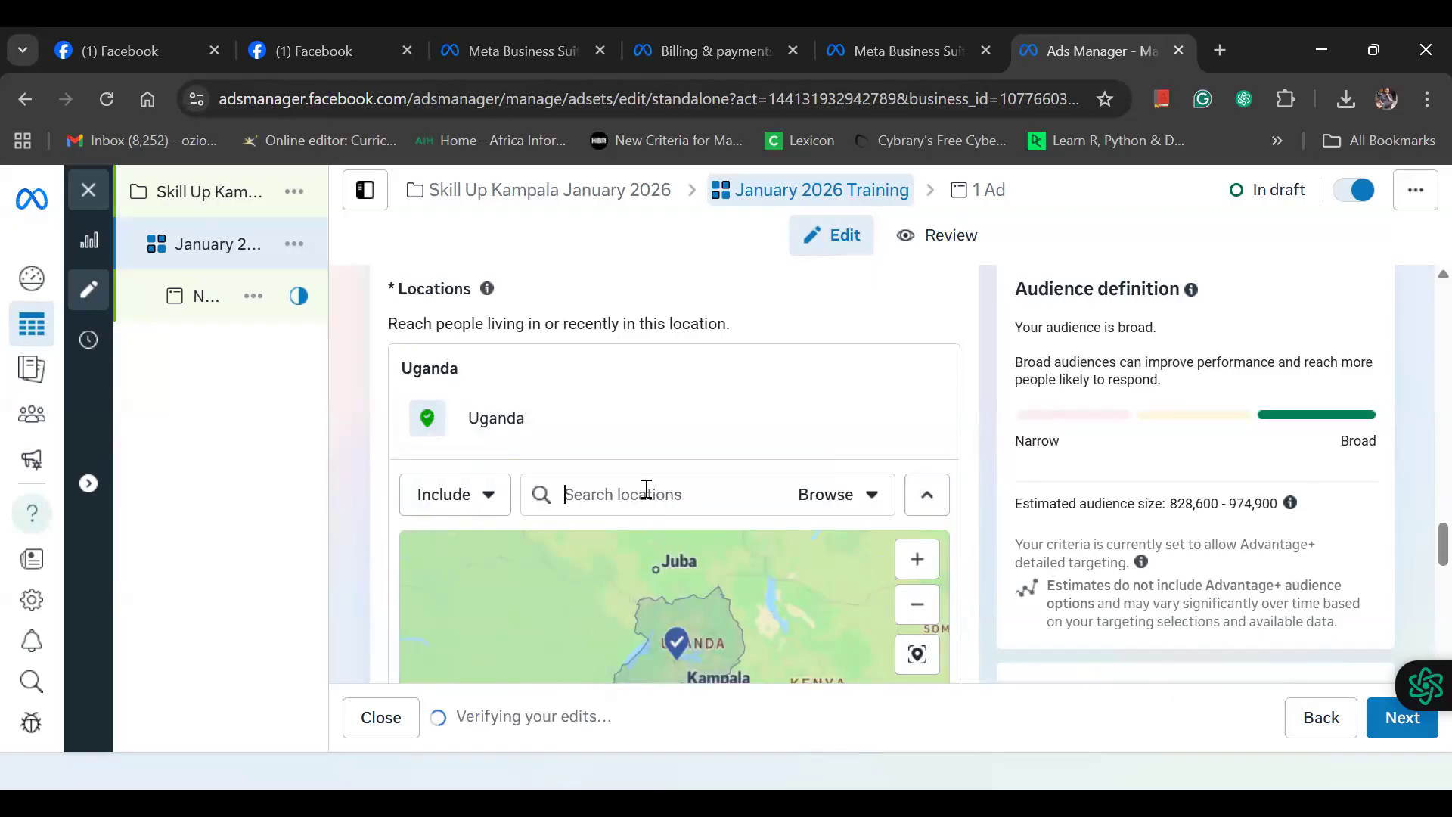
Step: Target Kampala and Mbarara, Uganda, each with a +25 mi radius
type("Kam")
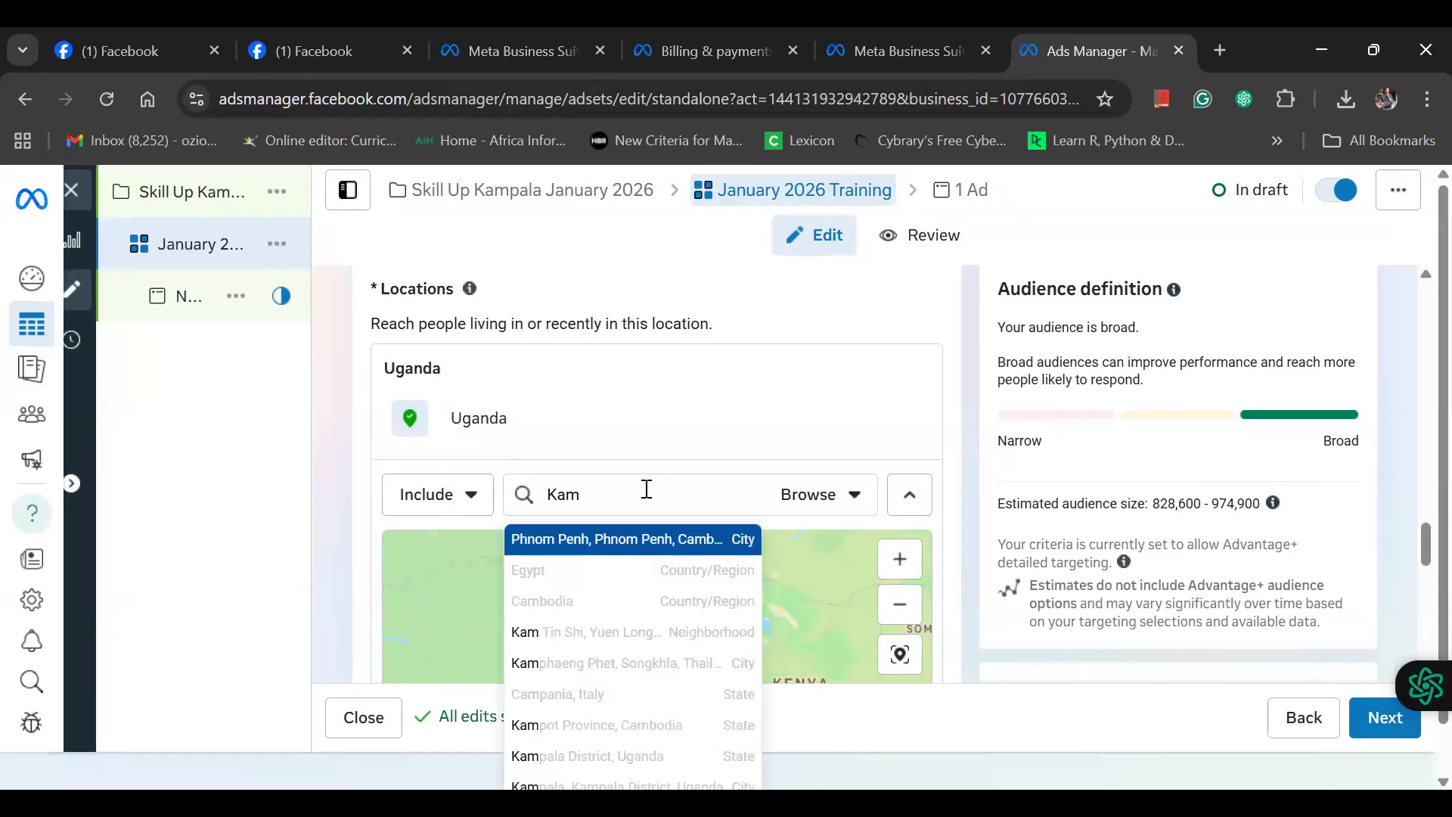
type("pala")
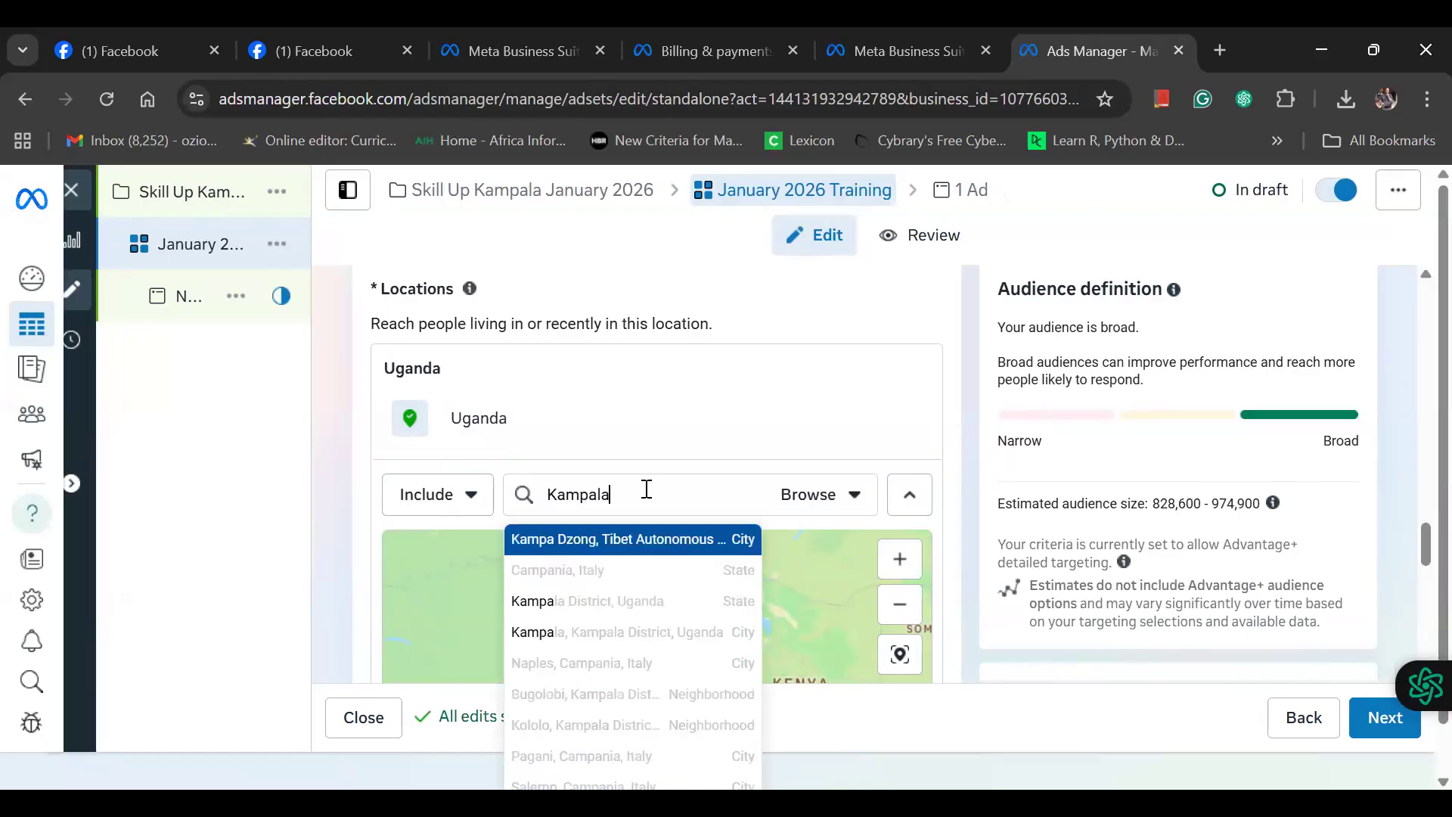
scroll(658, 449, "down", 1)
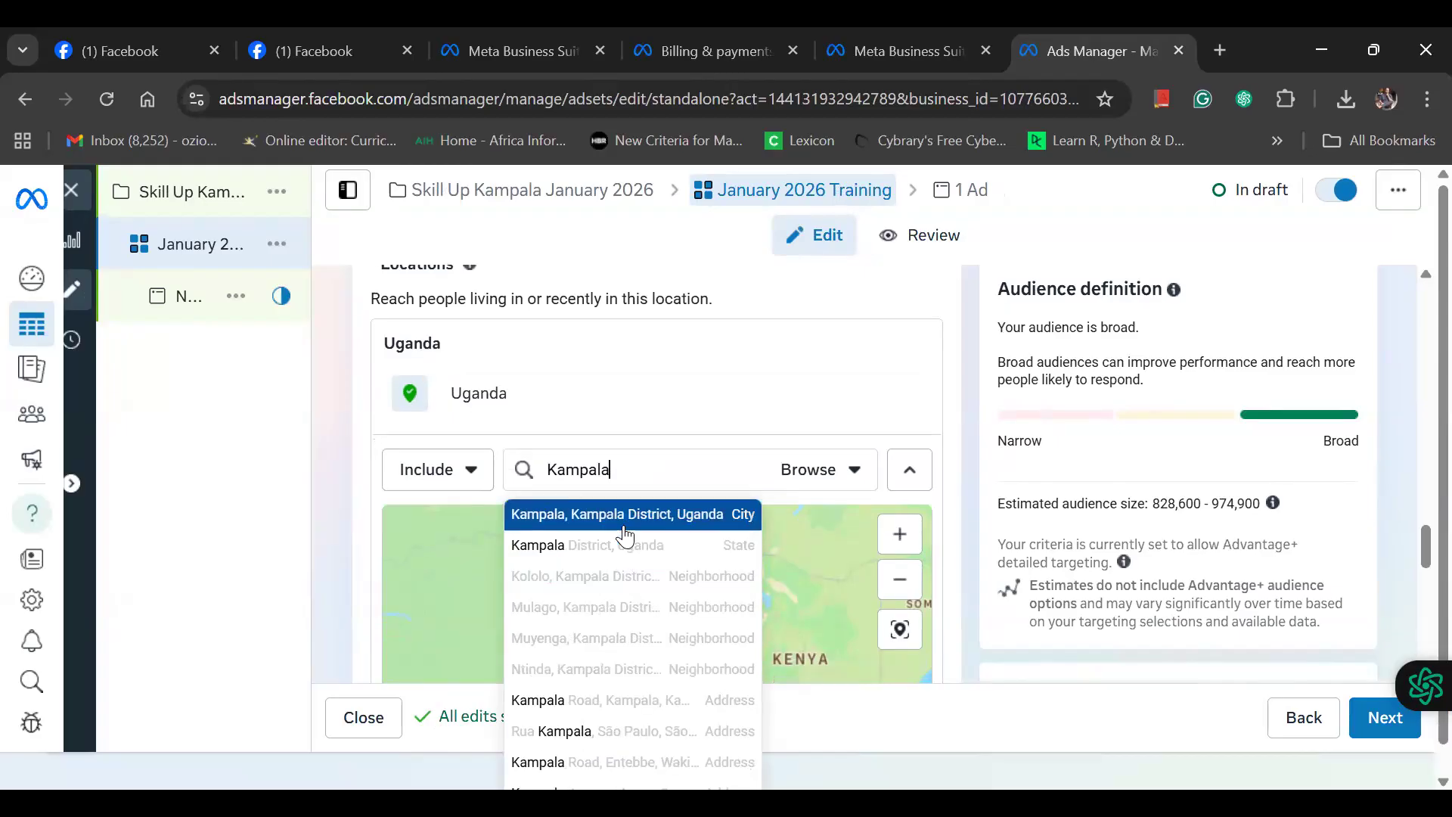
left_click(624, 530)
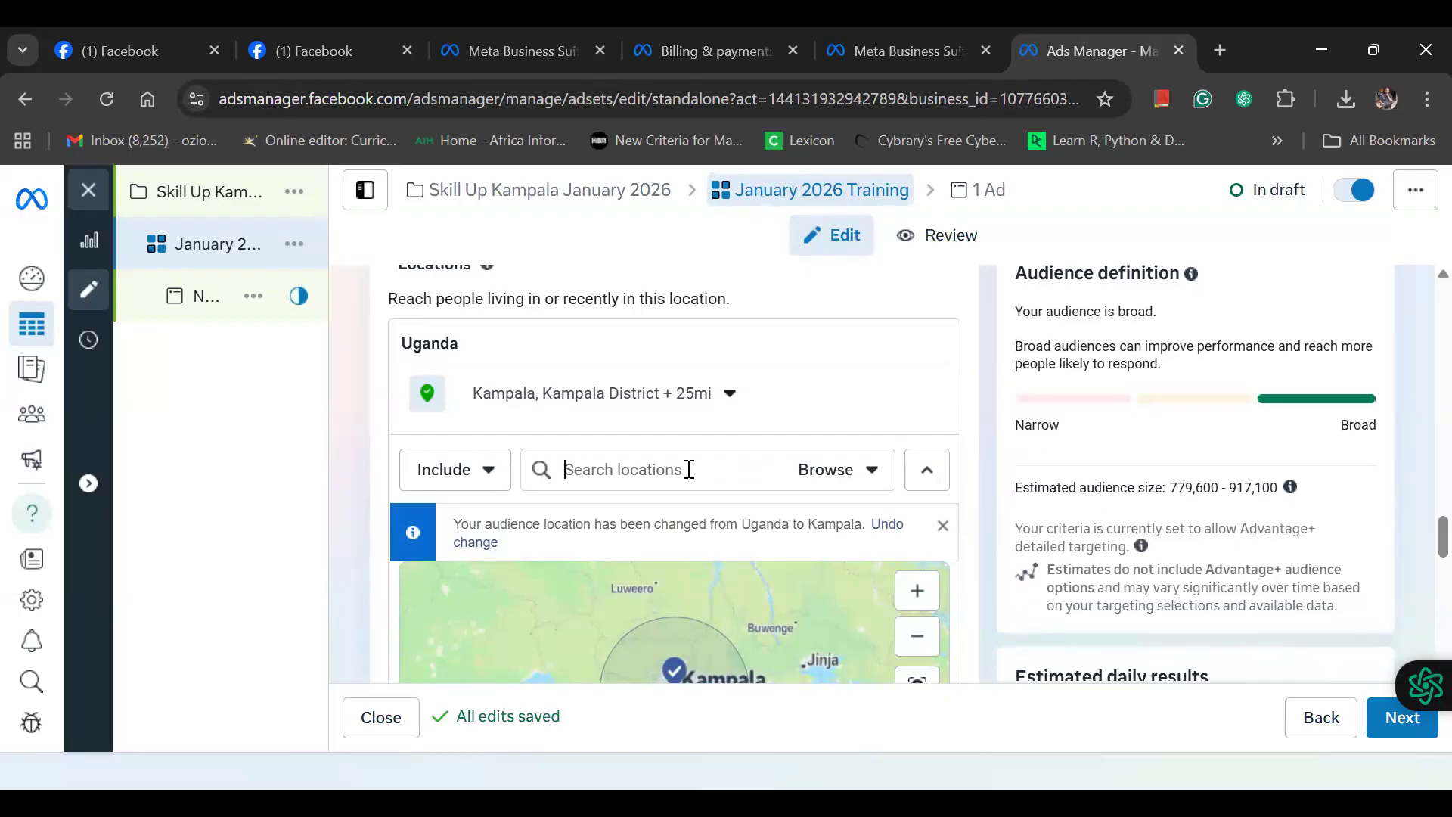
type("Mbarara")
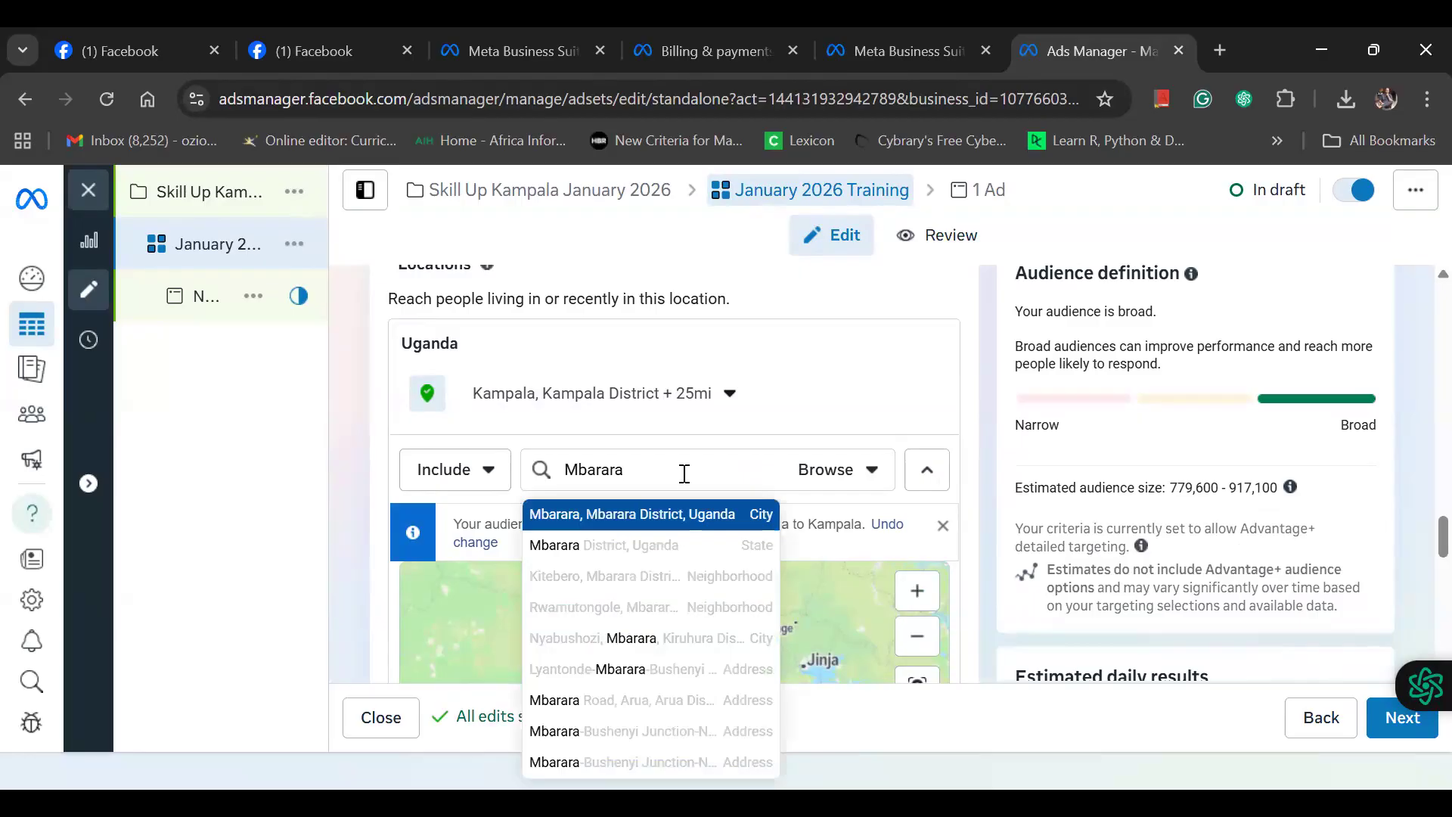
left_click(678, 516)
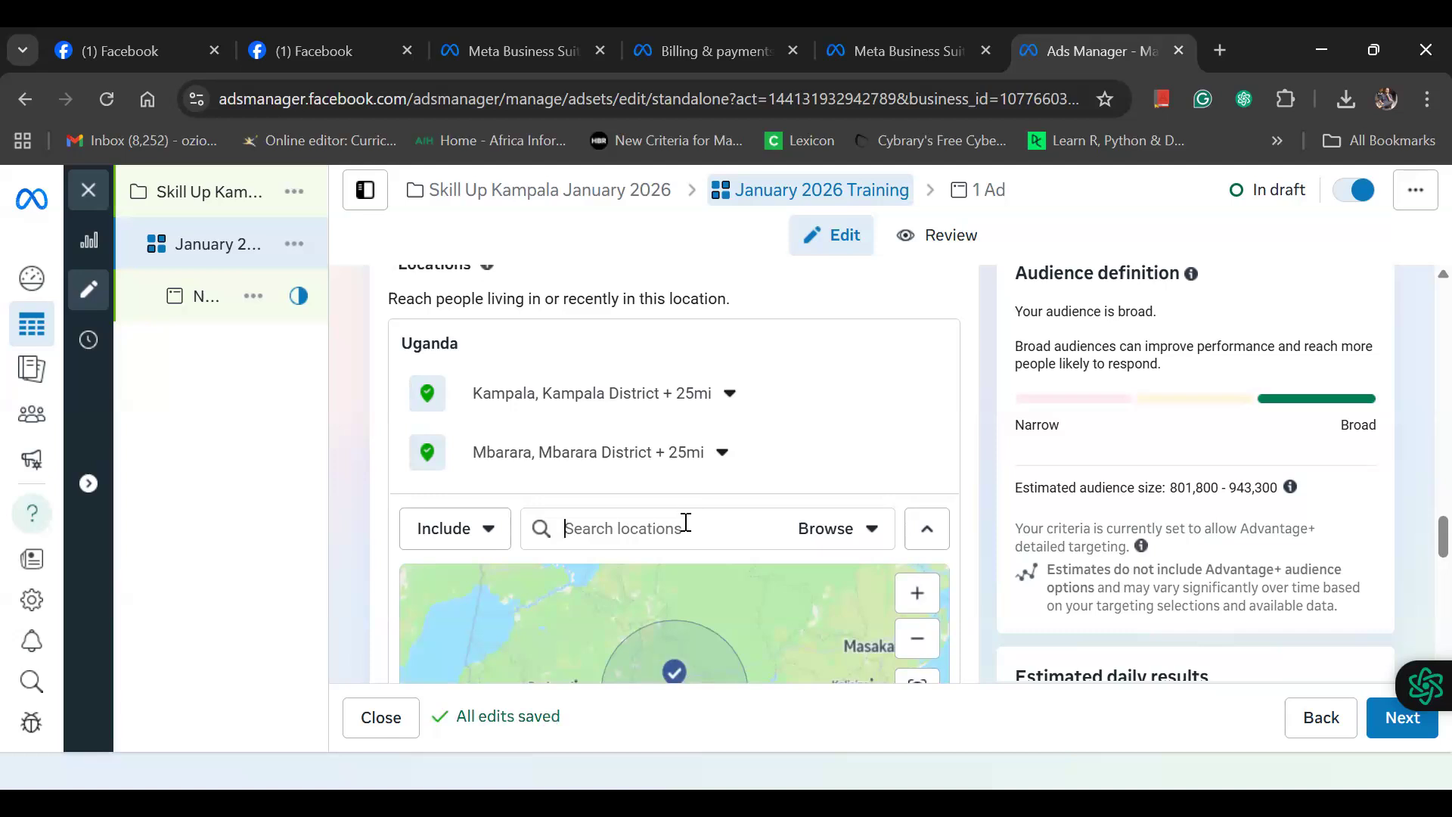
Step: Add the Ugandan cities Jinja and Gulu to the target locations
type("Jinja")
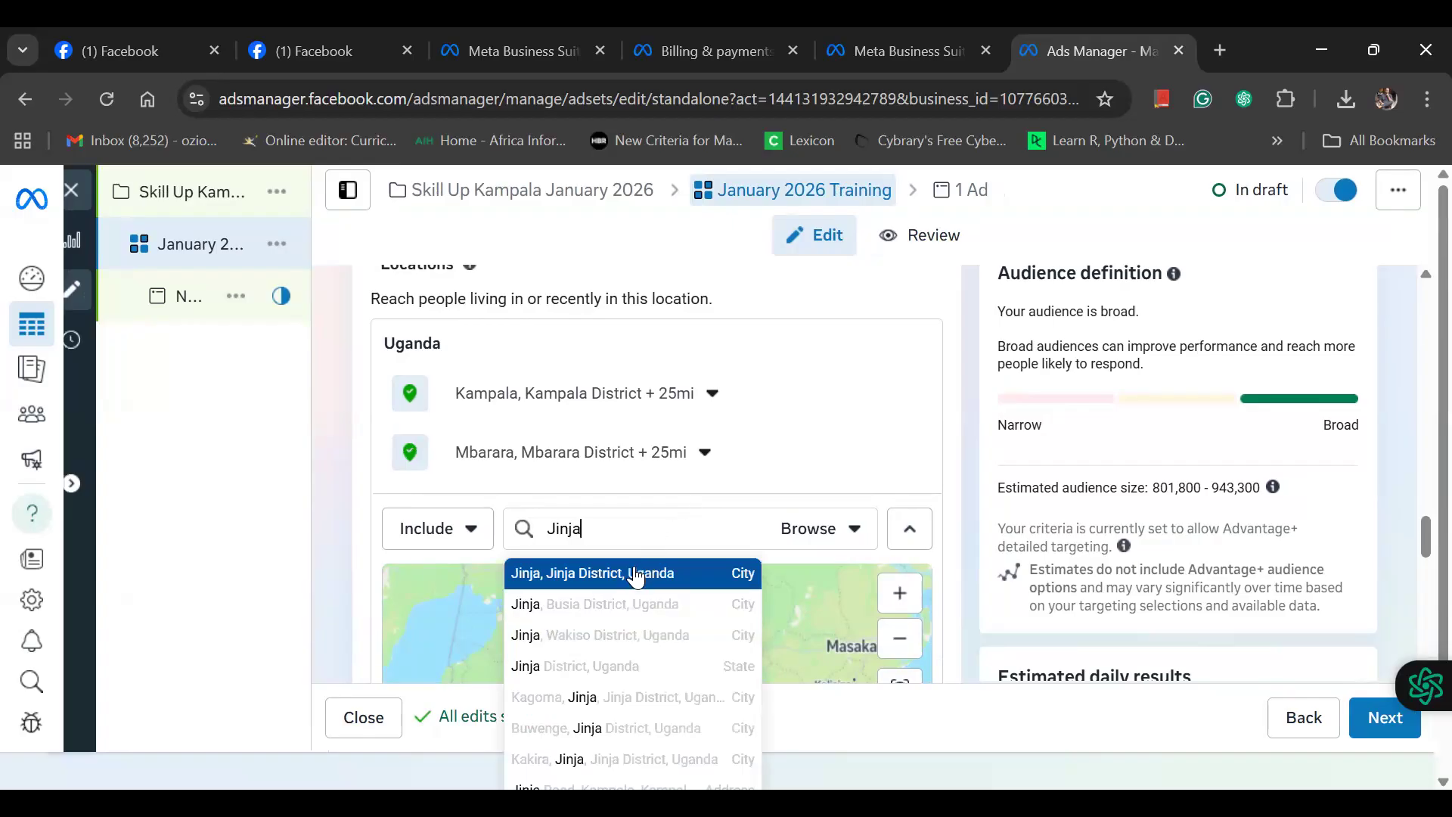
left_click(634, 575)
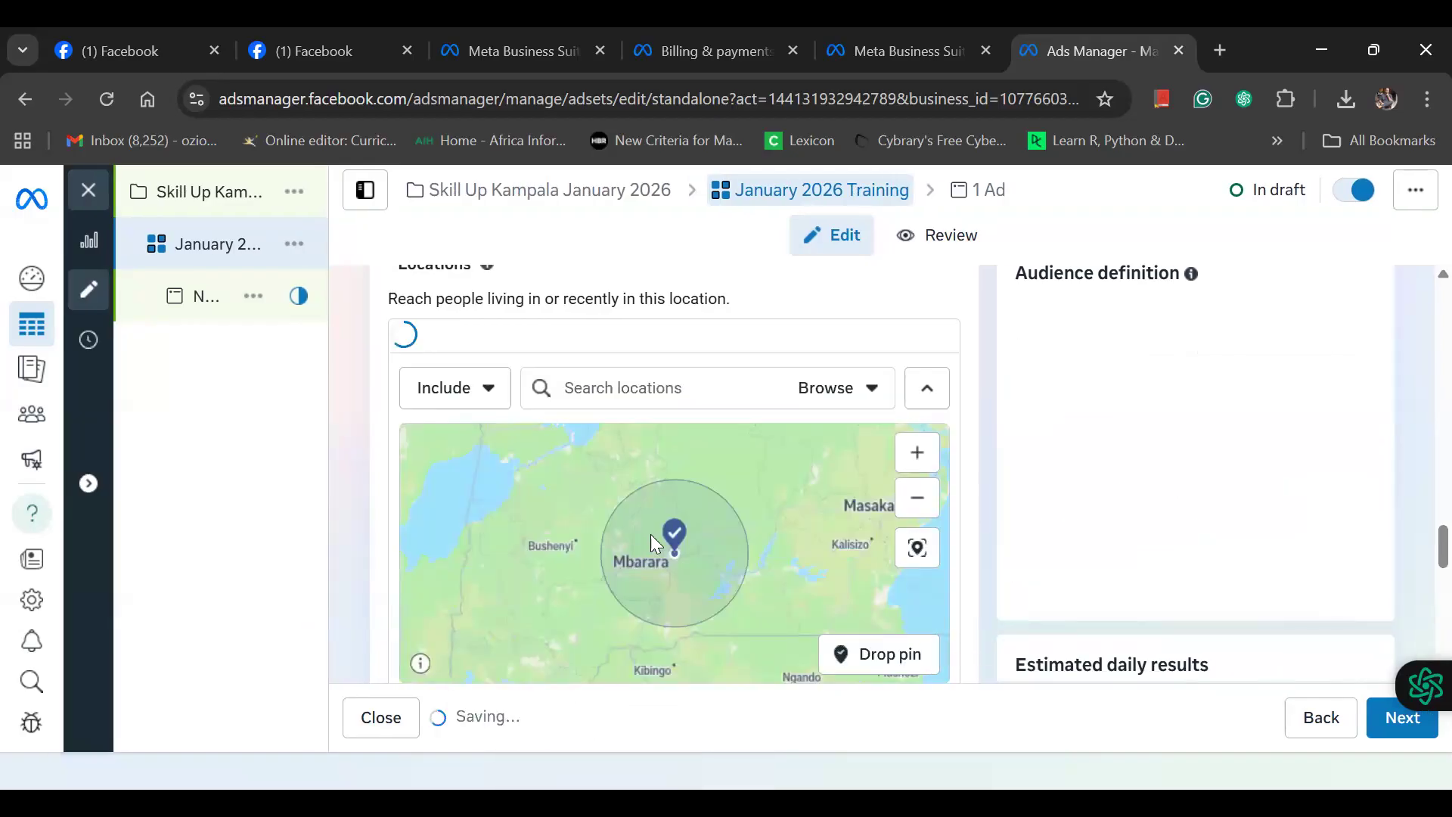
scroll(780, 459, "down", 1)
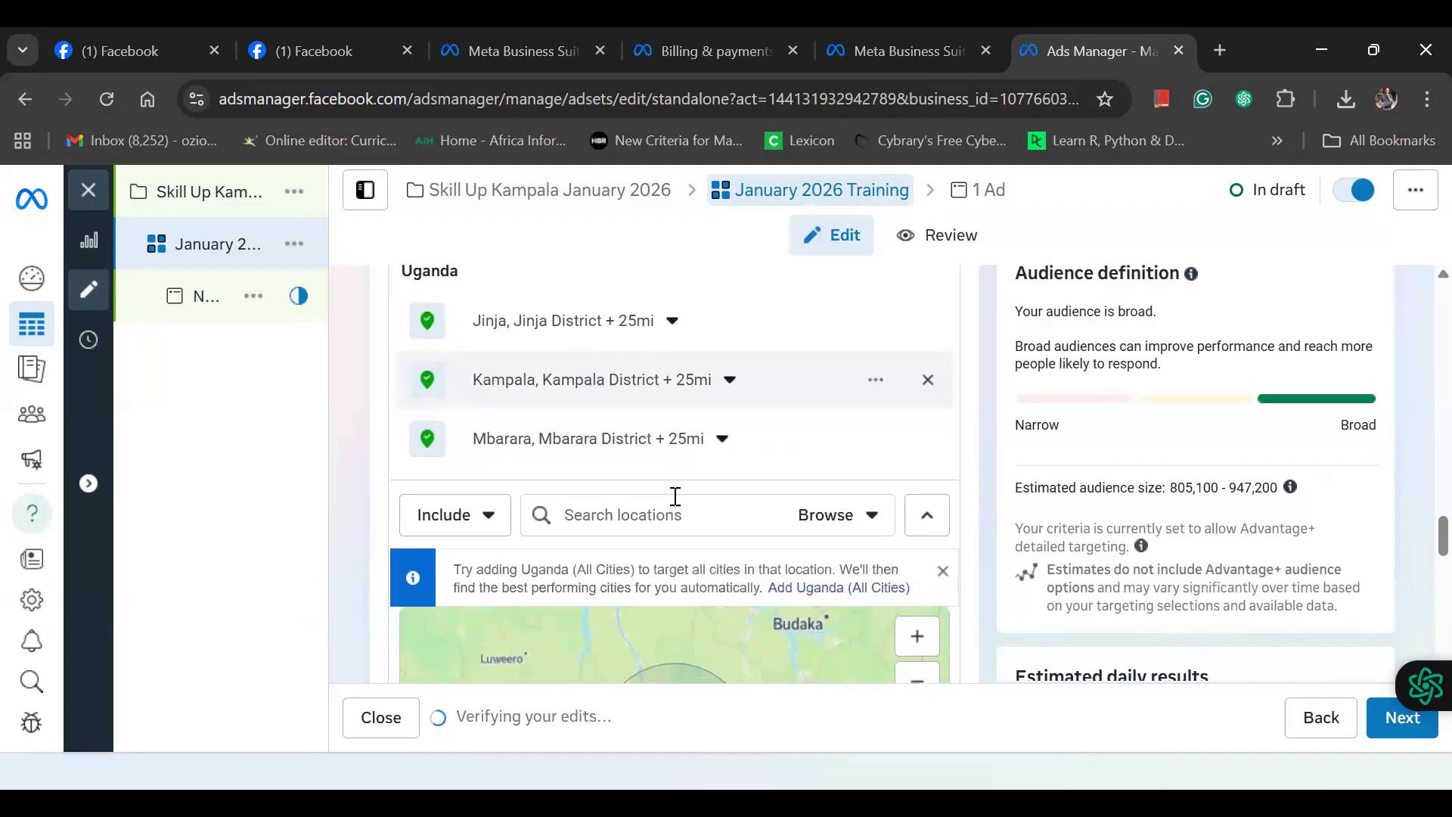
type("Glu")
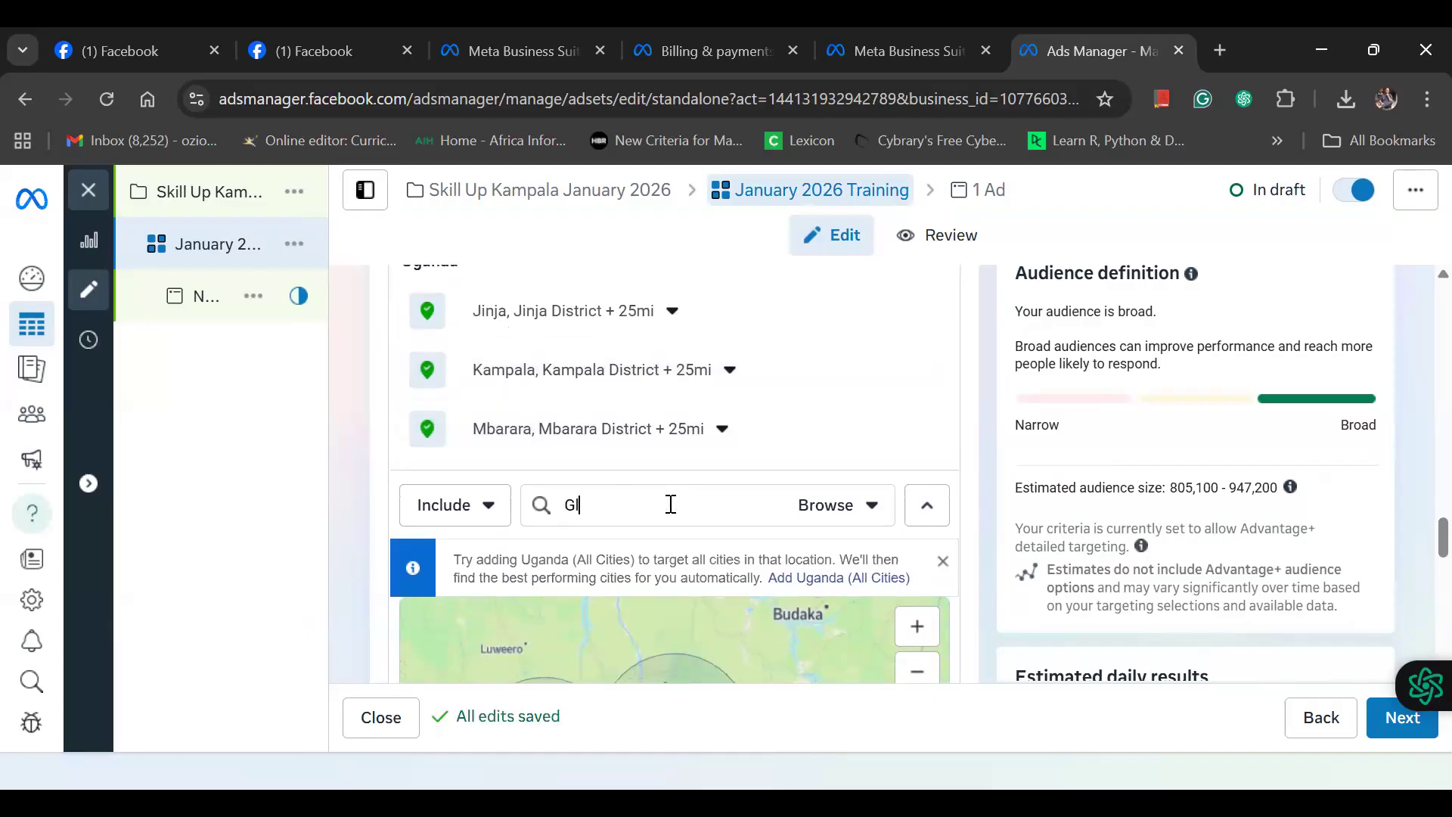
key("BackSpace")
type("ulu")
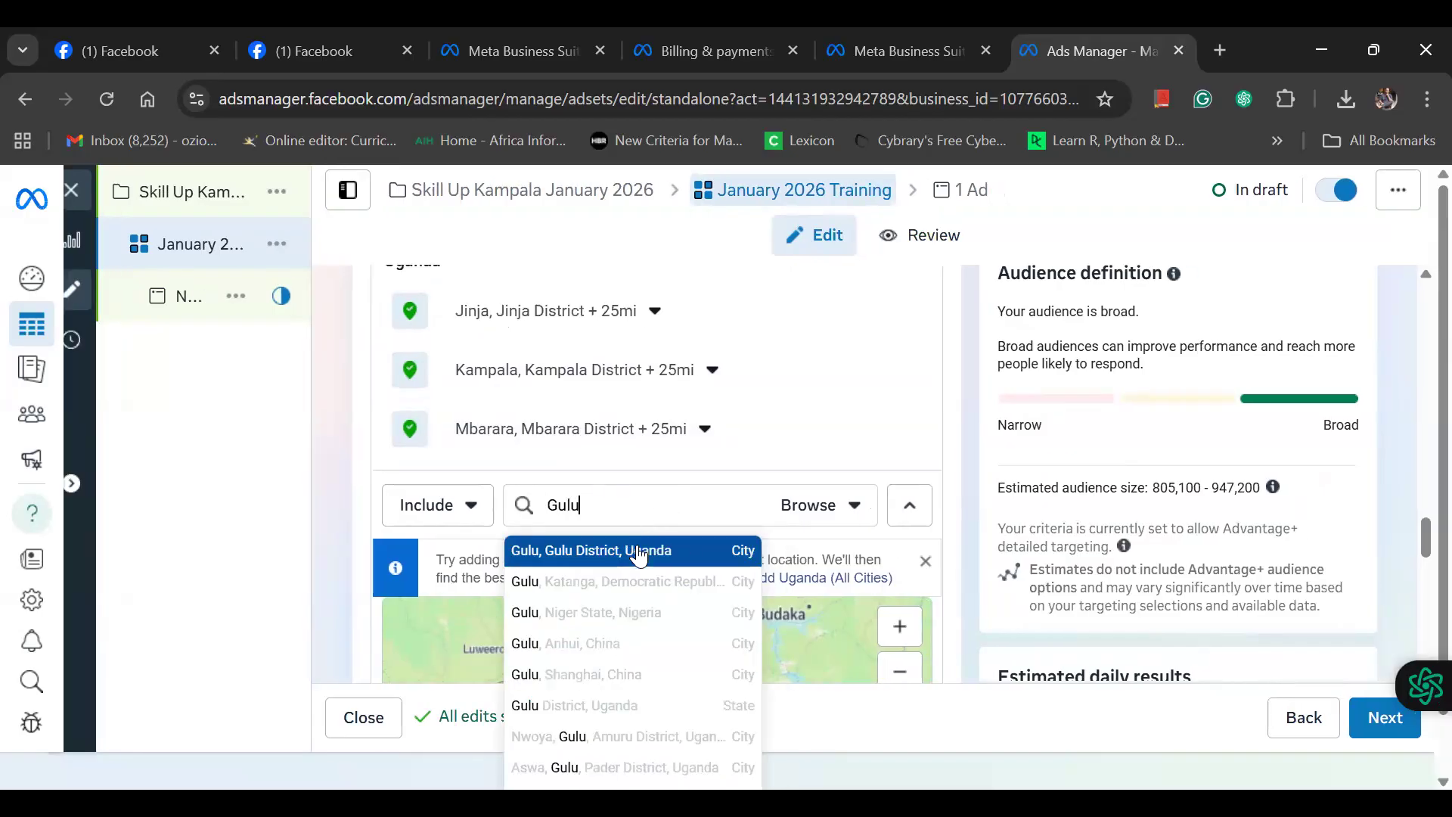
left_click(638, 554)
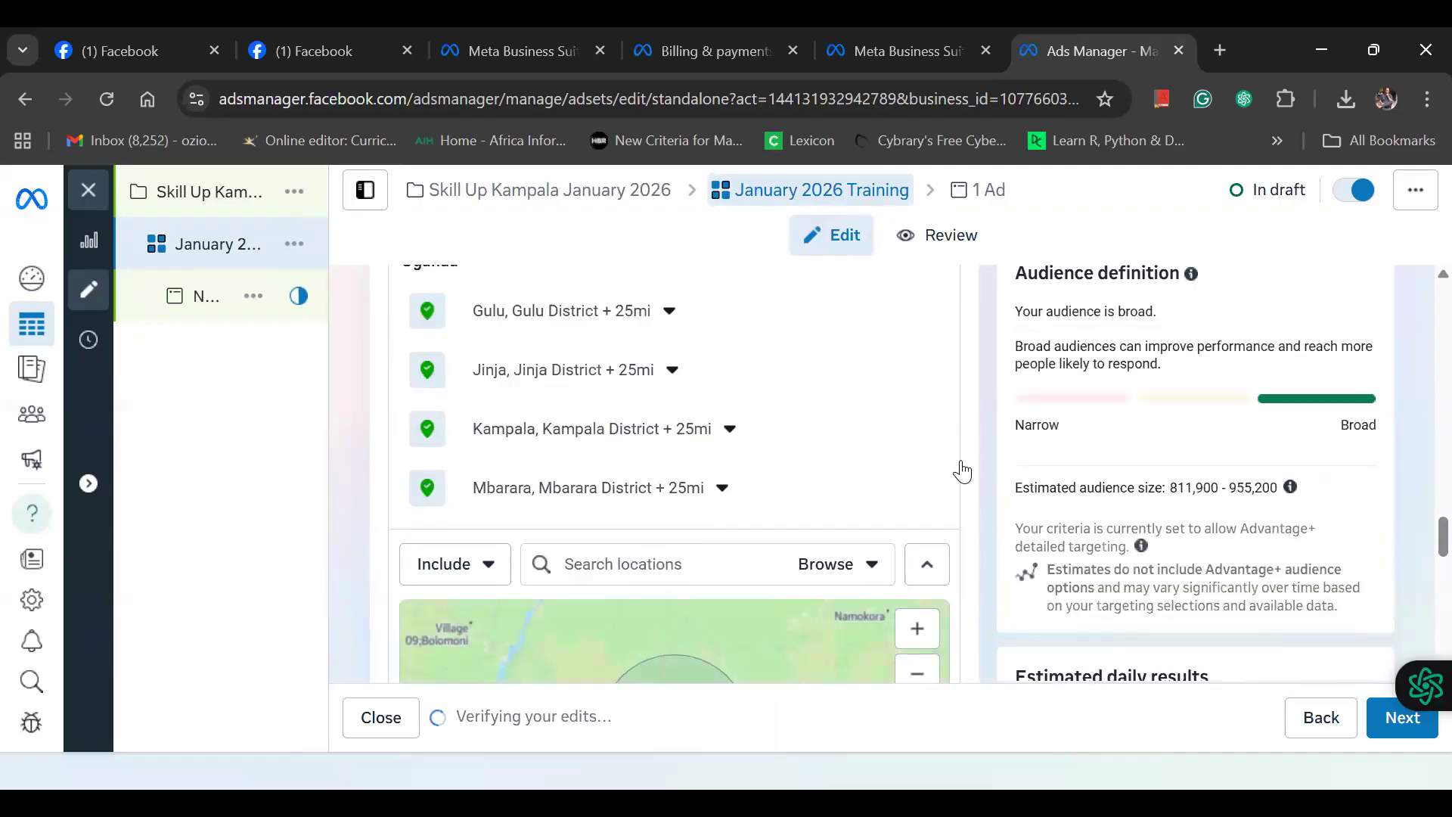
Step: Zoom the location map out three times to show all four city pins
scroll(1302, 411, "down", 1)
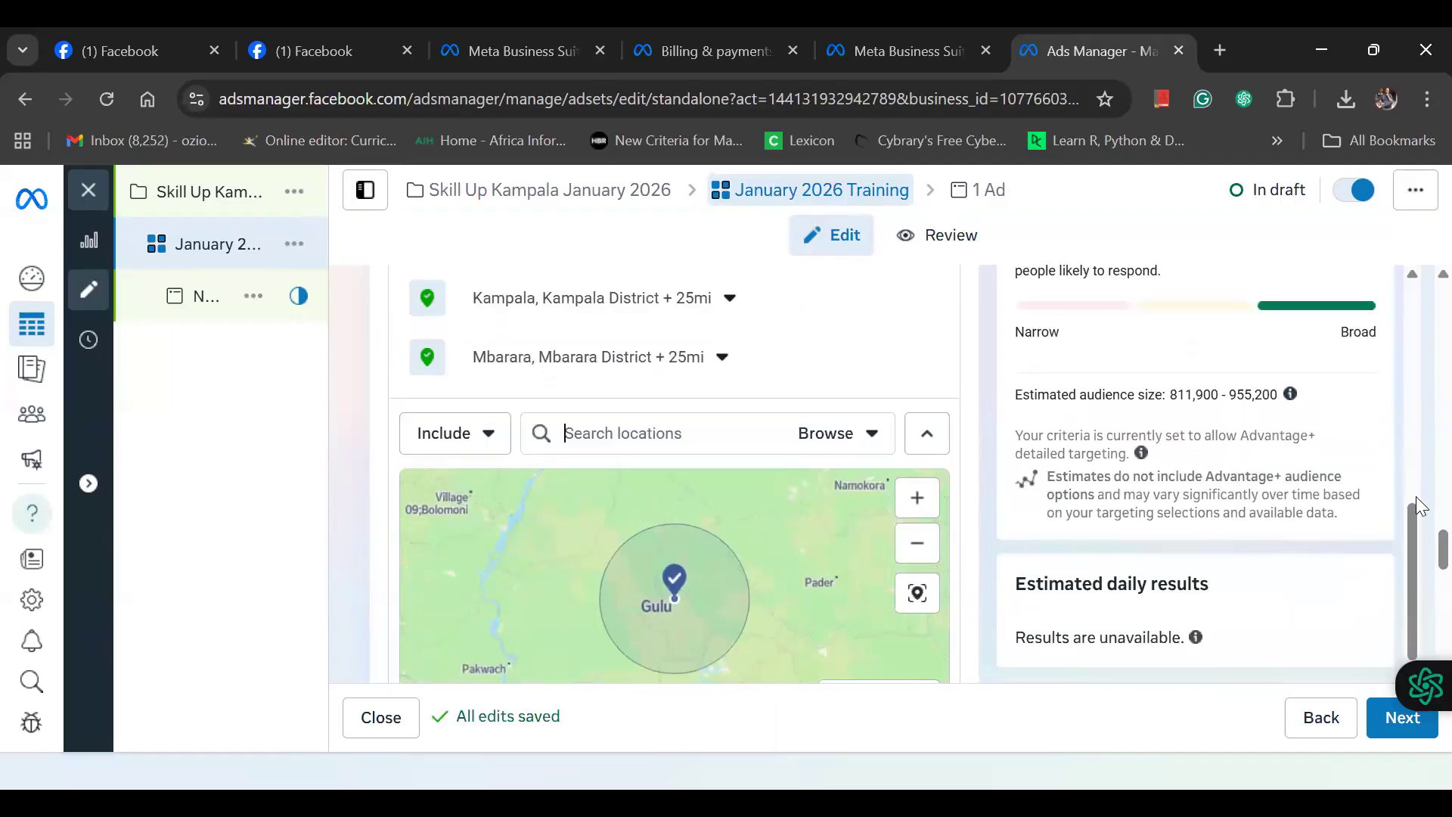
scroll(1416, 536, "up", 1)
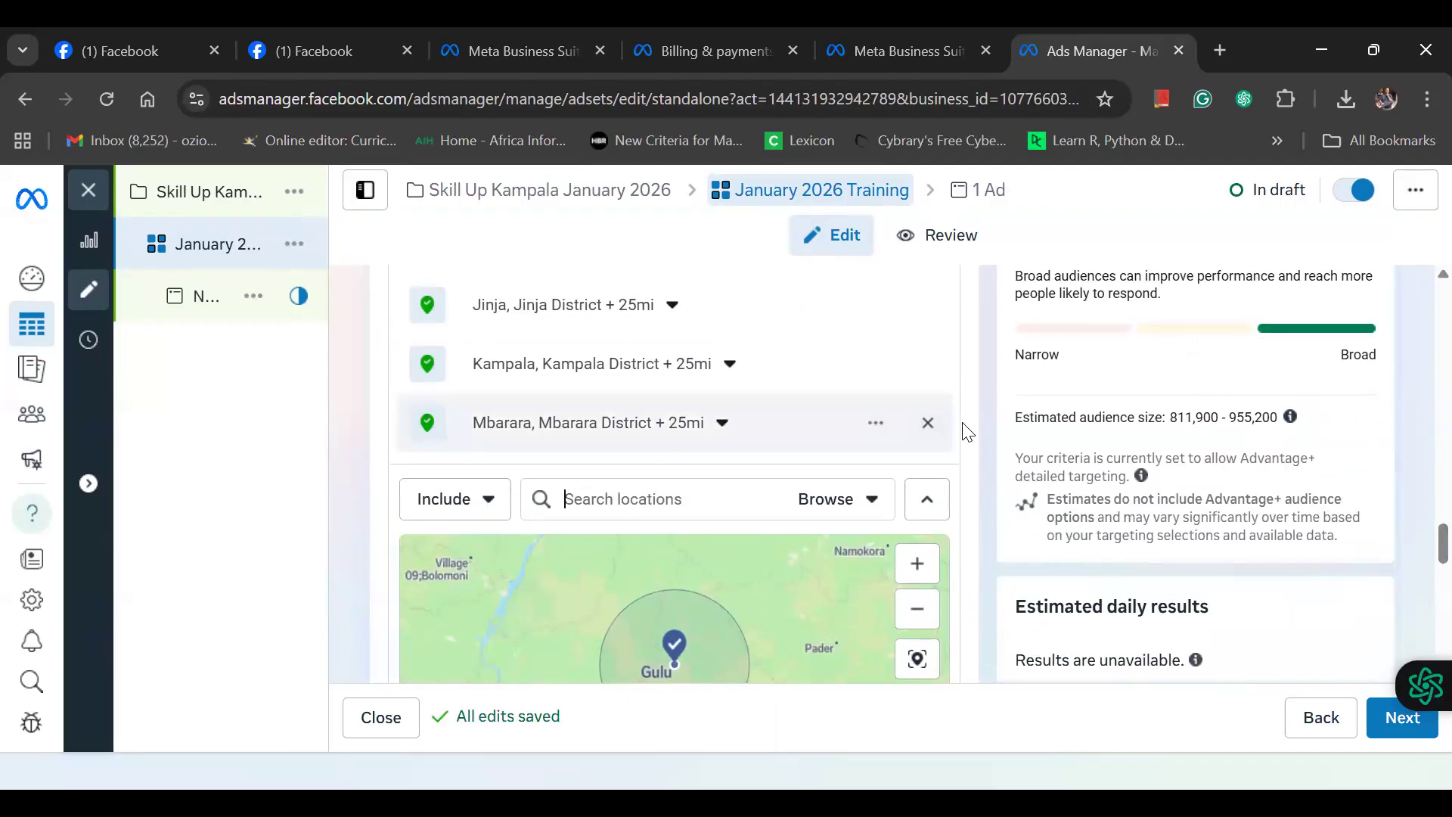
scroll(964, 427, "down", 3)
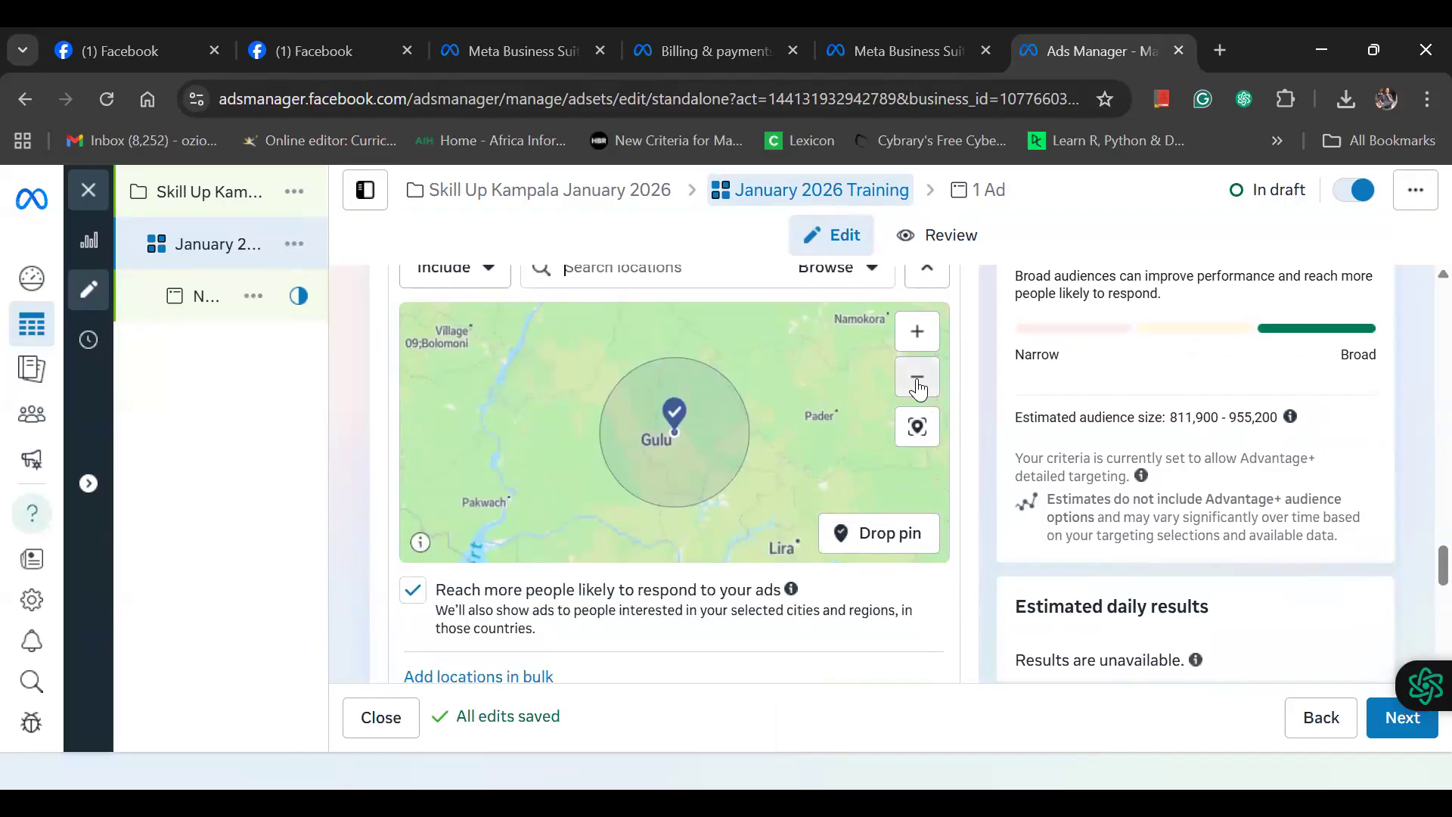
left_click(918, 385)
left_click(918, 386)
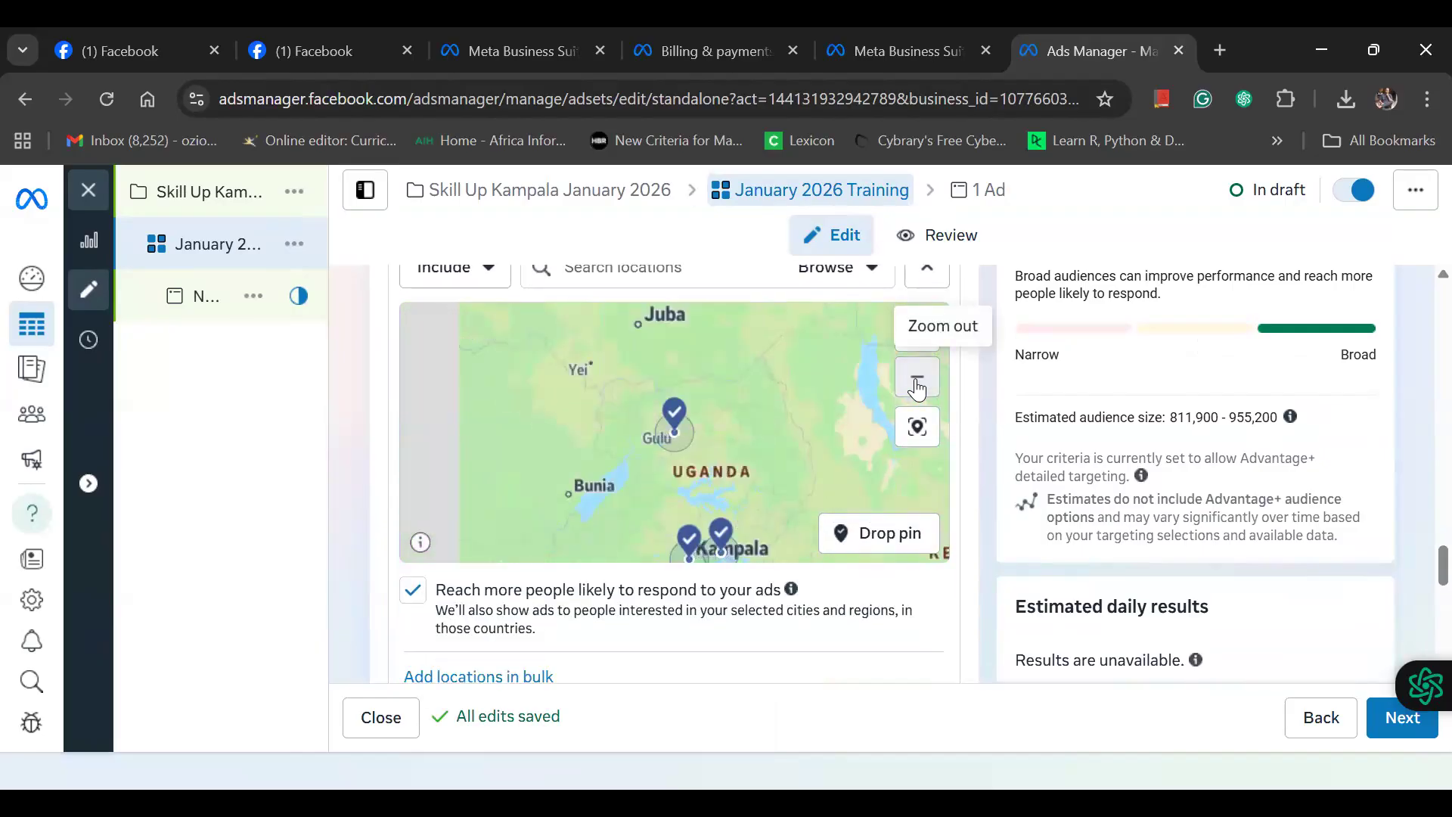
left_click(918, 385)
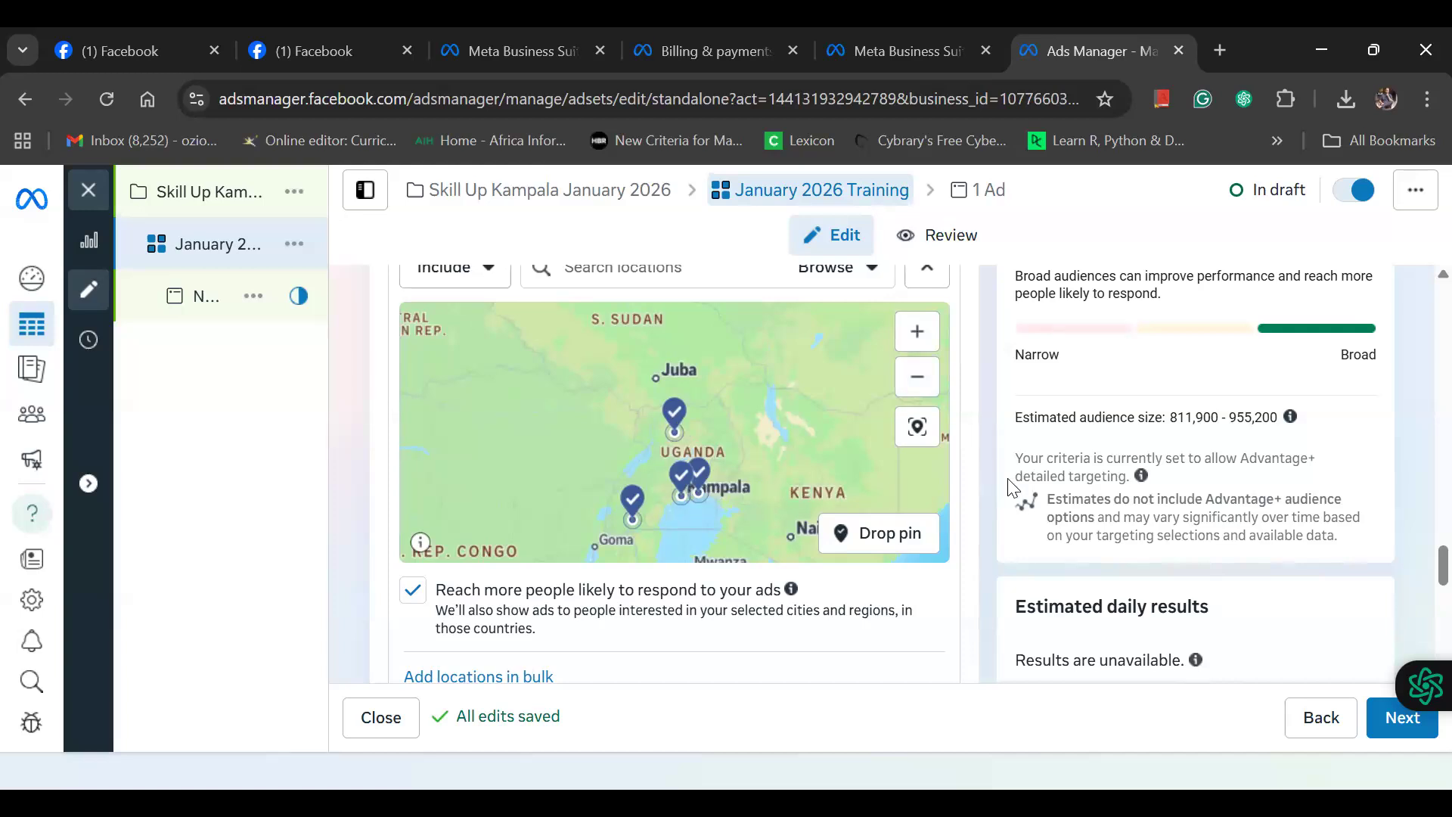
Step: Collapse the location map beside Browse
scroll(913, 454, "down", 2)
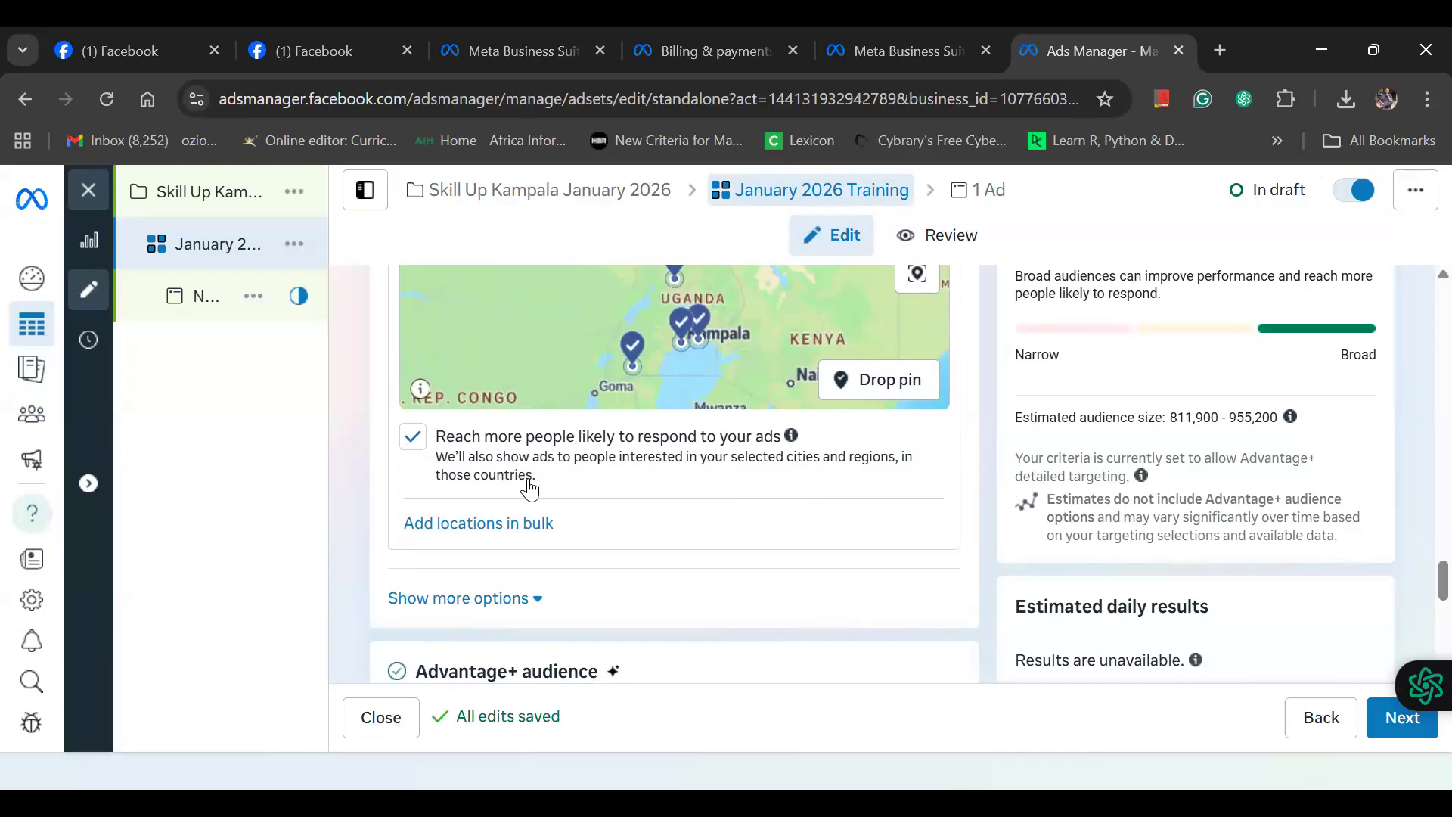
scroll(533, 485, "down", 1)
scroll(529, 484, "up", 4)
scroll(536, 470, "down", 1)
scroll(568, 432, "down", 1)
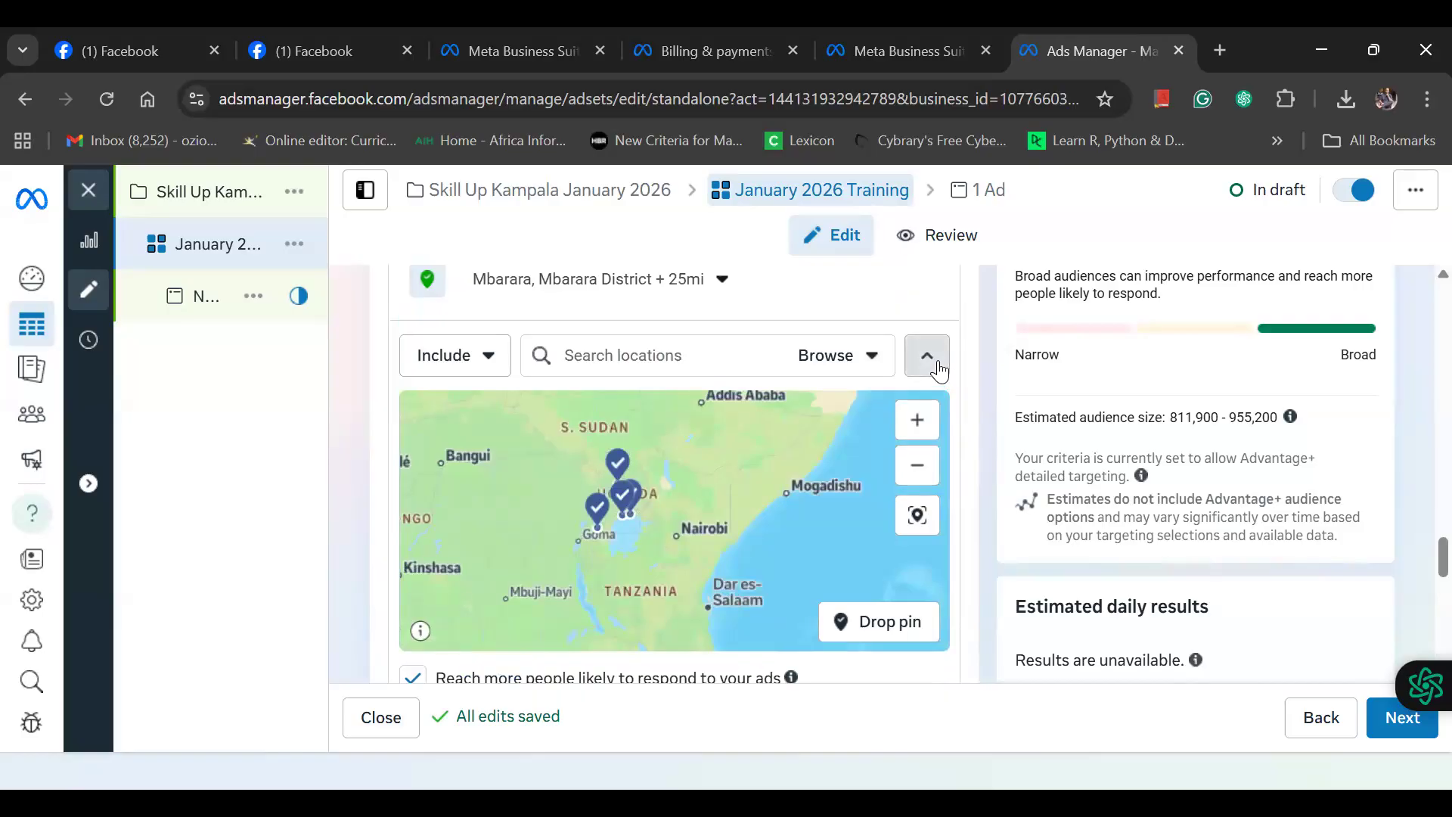
left_click(927, 357)
Step: Scroll through the Advantage+ audience and Placements sections and back
scroll(684, 505, "down", 5)
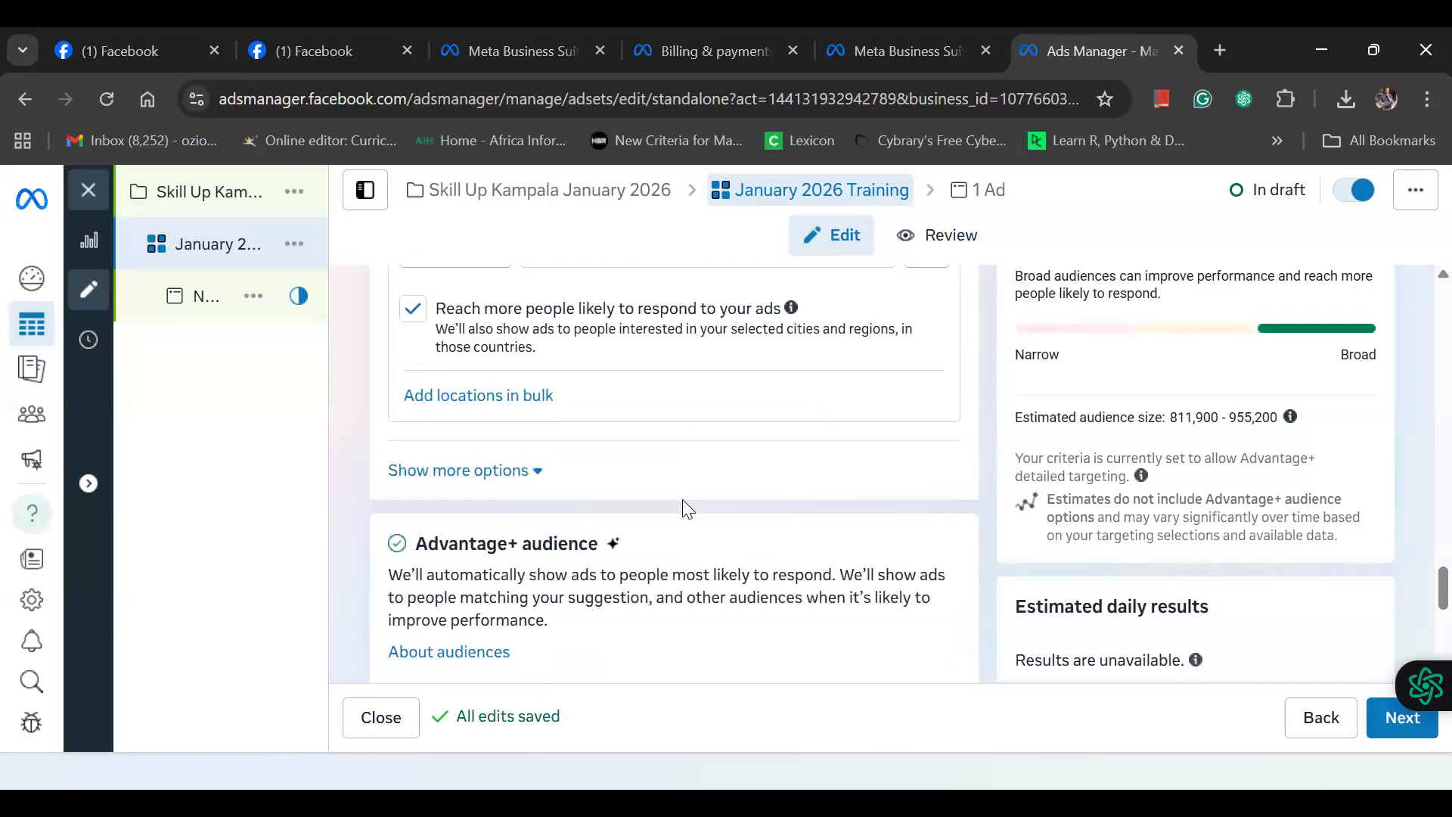
scroll(685, 507, "down", 3)
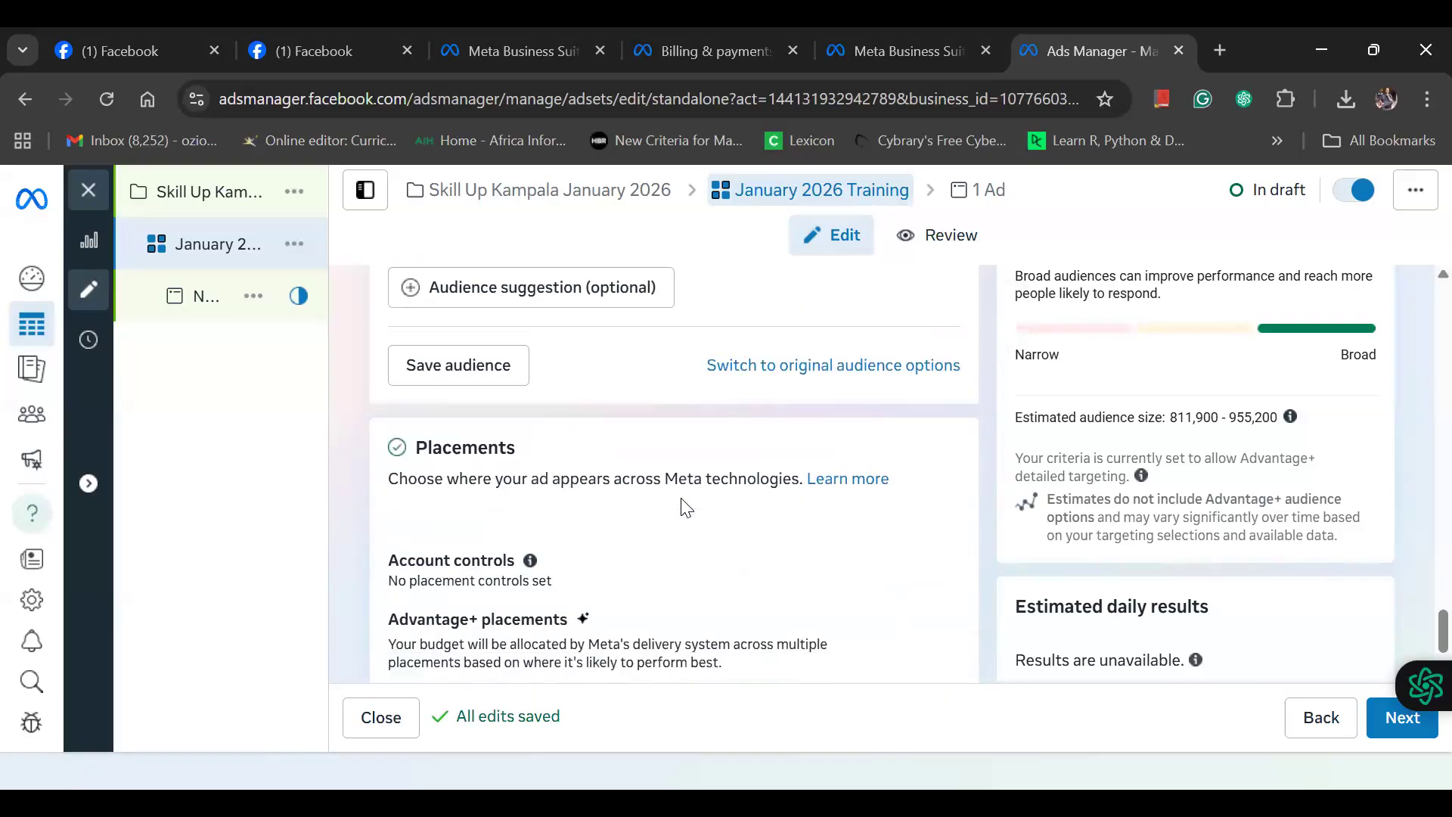
scroll(686, 506, "down", 1)
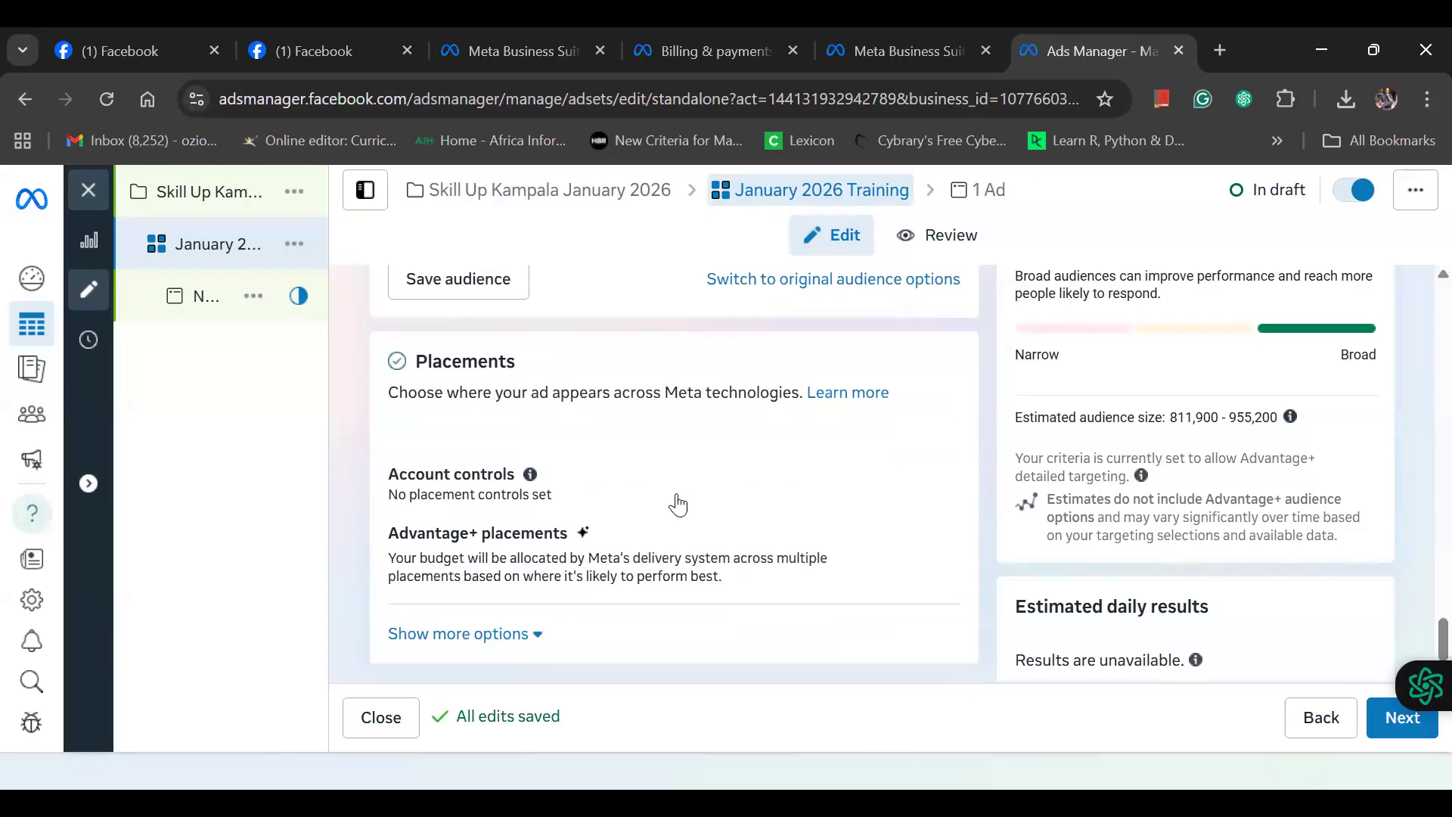
scroll(678, 505, "up", 5)
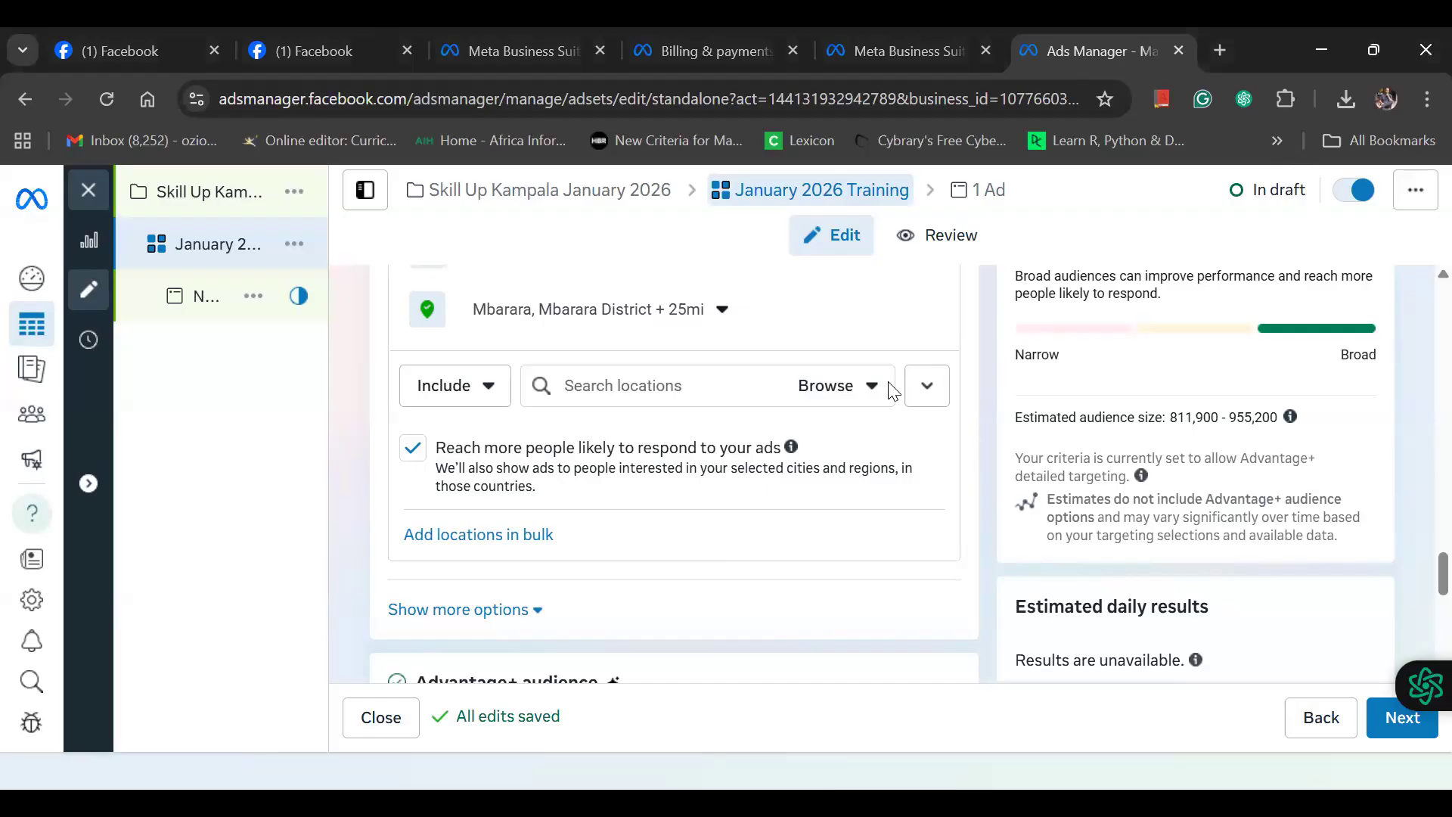
scroll(1418, 580, "down", 4)
scroll(1418, 613, "down", 4)
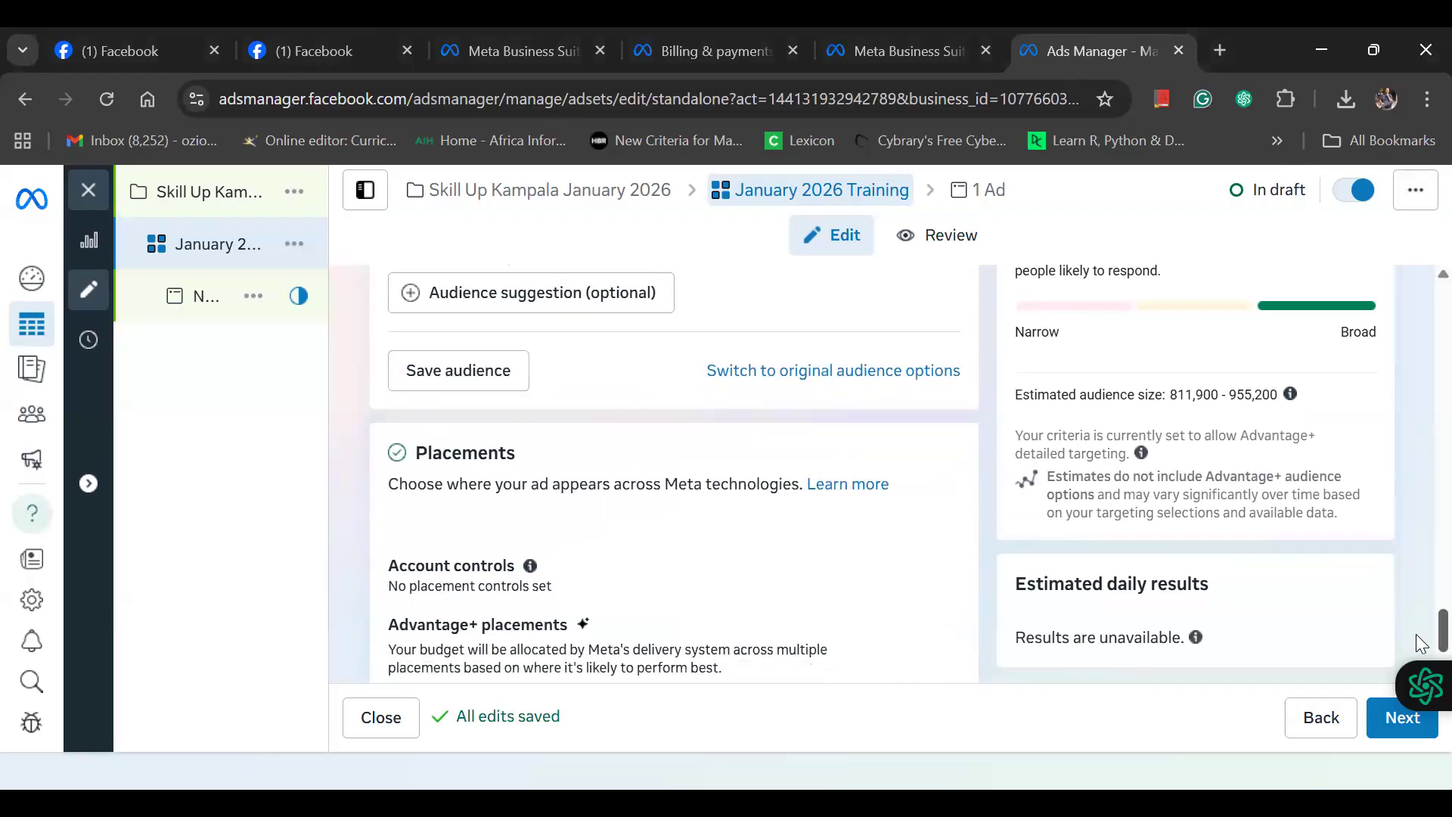
scroll(1417, 646, "down", 1)
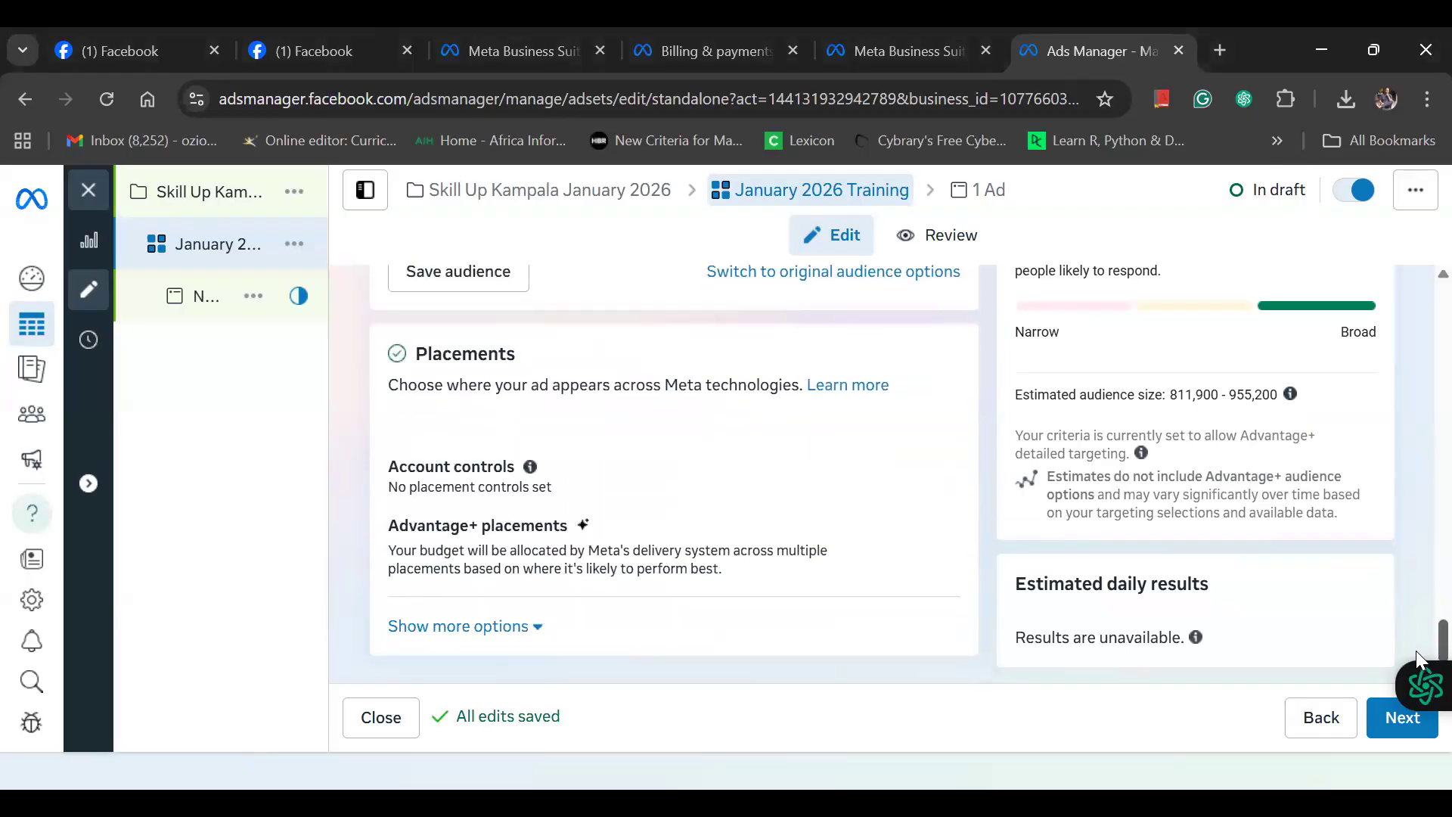
scroll(1416, 634, "up", 6)
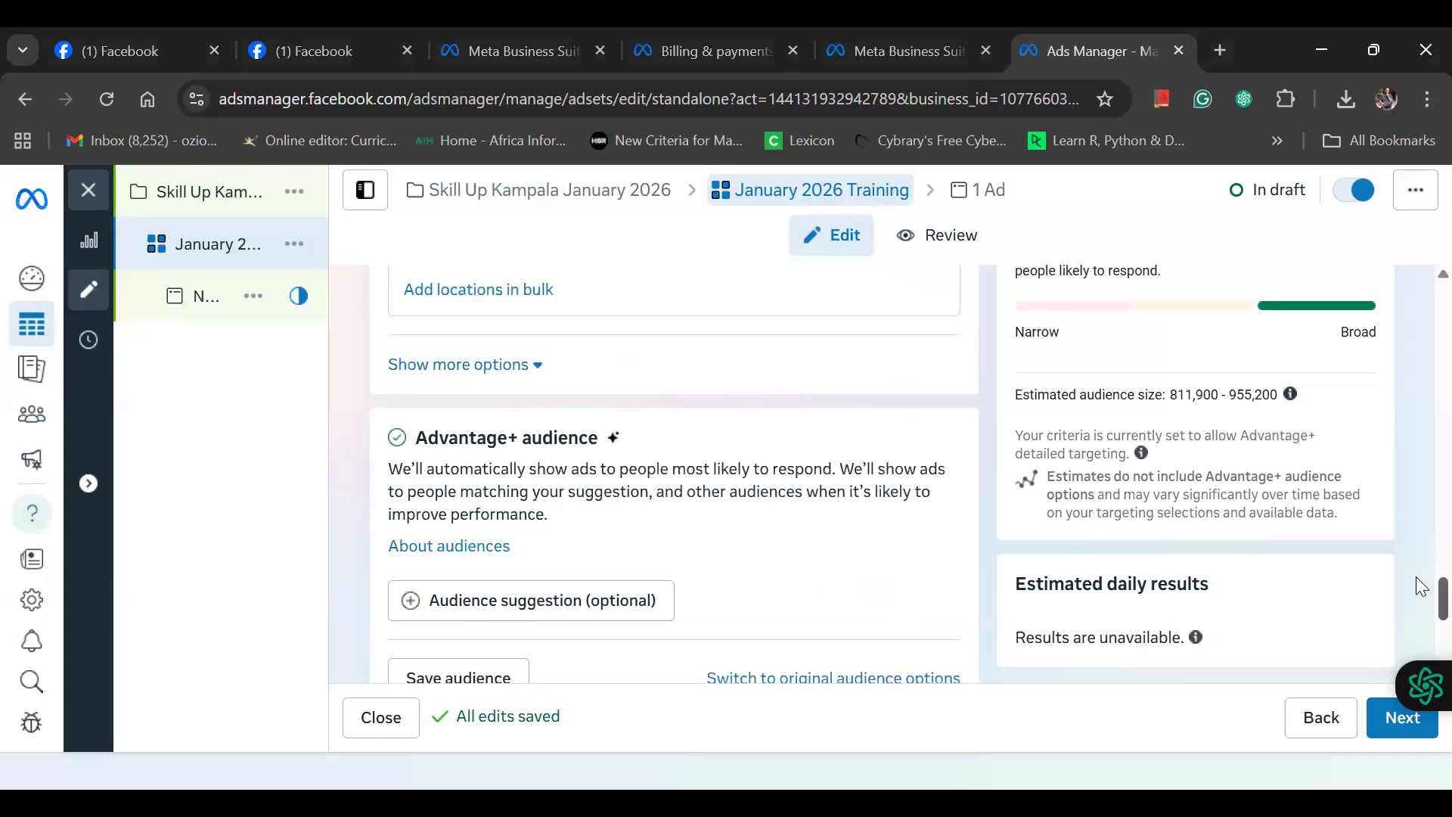
scroll(1125, 583, "down", 1)
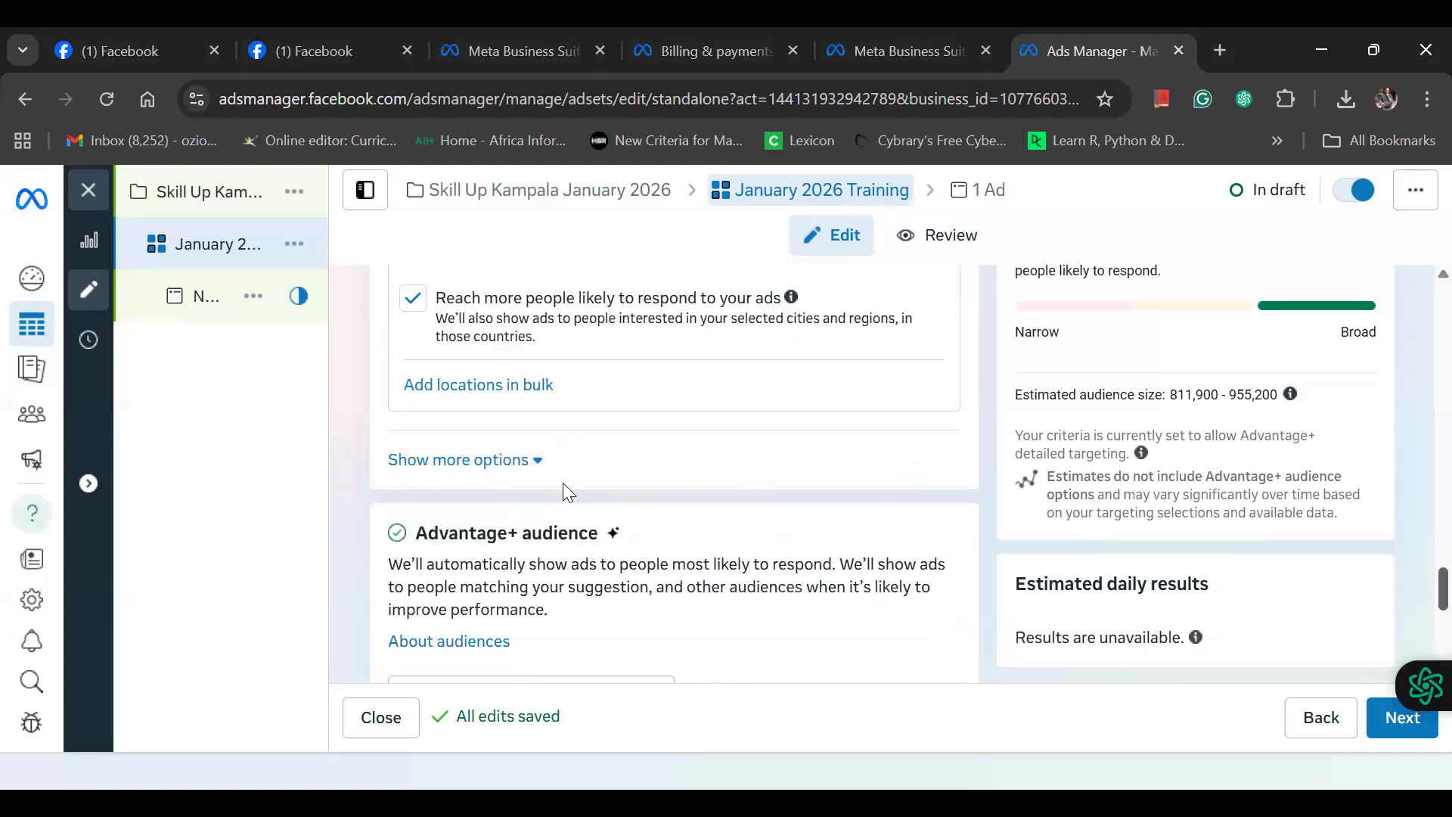
scroll(538, 454, "down", 1)
Step: Reveal the audience controls and keep the minimum age at 18
left_click(538, 448)
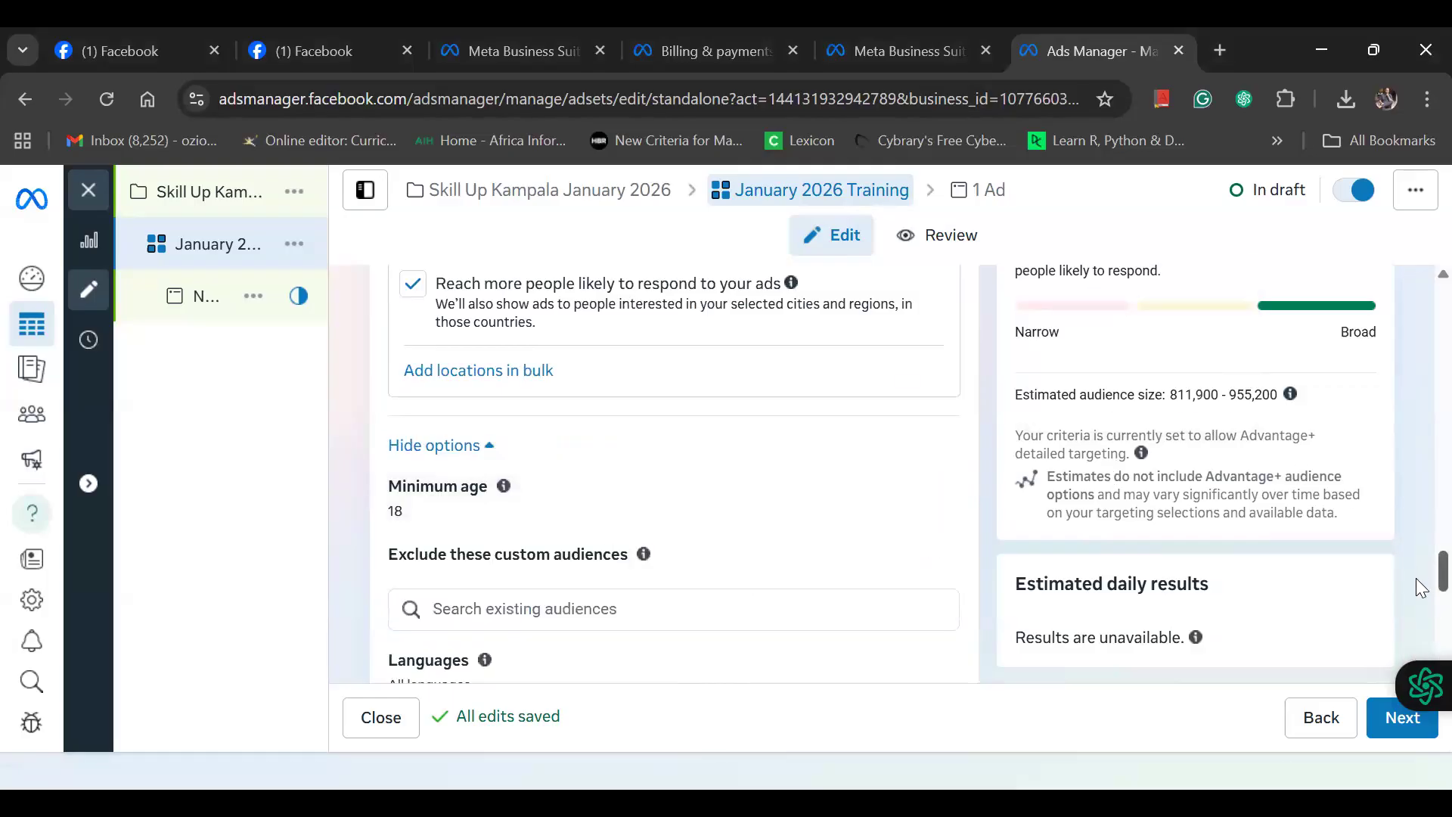
scroll(1415, 578, "down", 2)
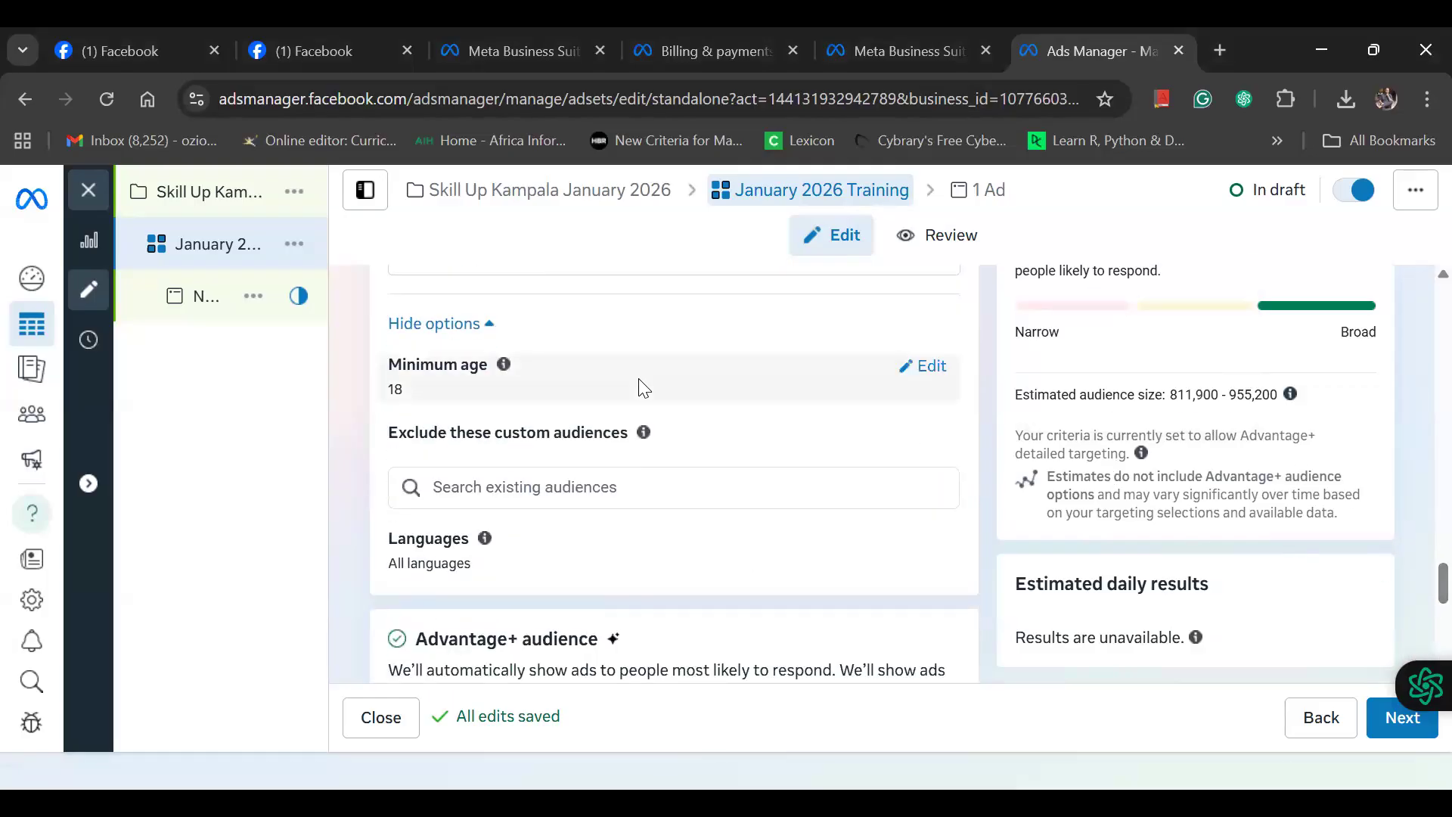
left_click(924, 370)
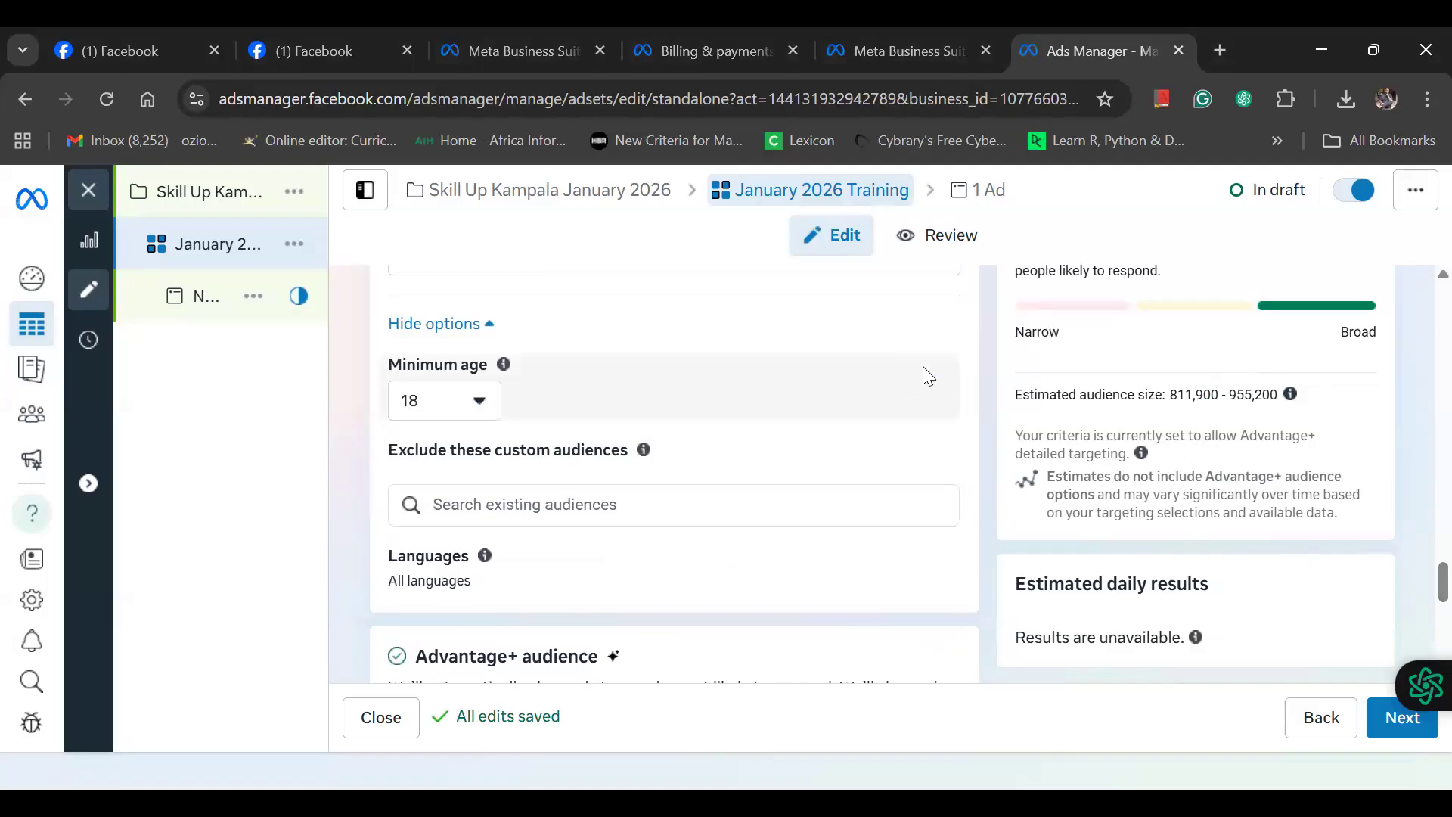
left_click(474, 412)
left_click_drag(605, 493, 604, 509)
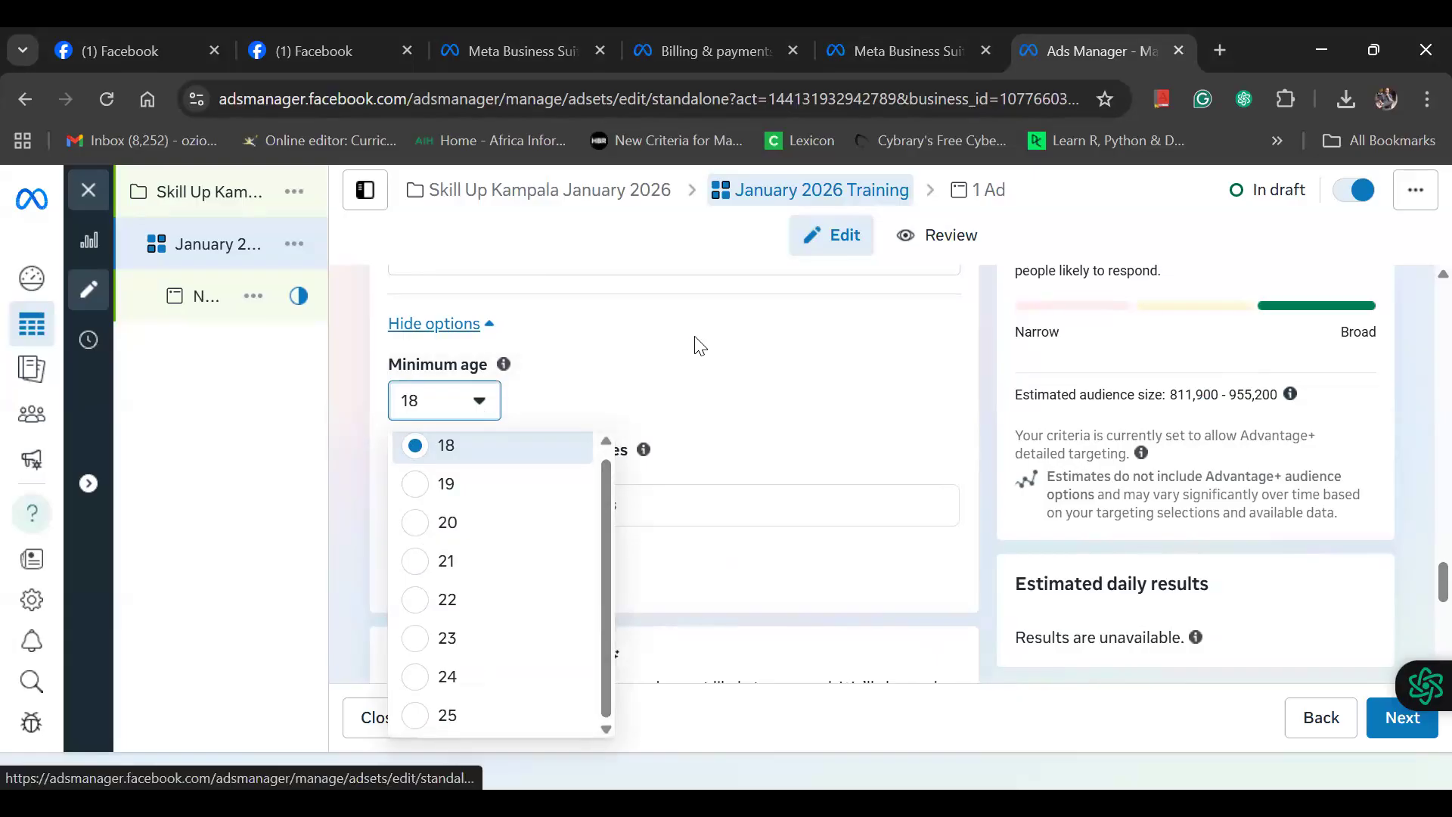
left_click(708, 366)
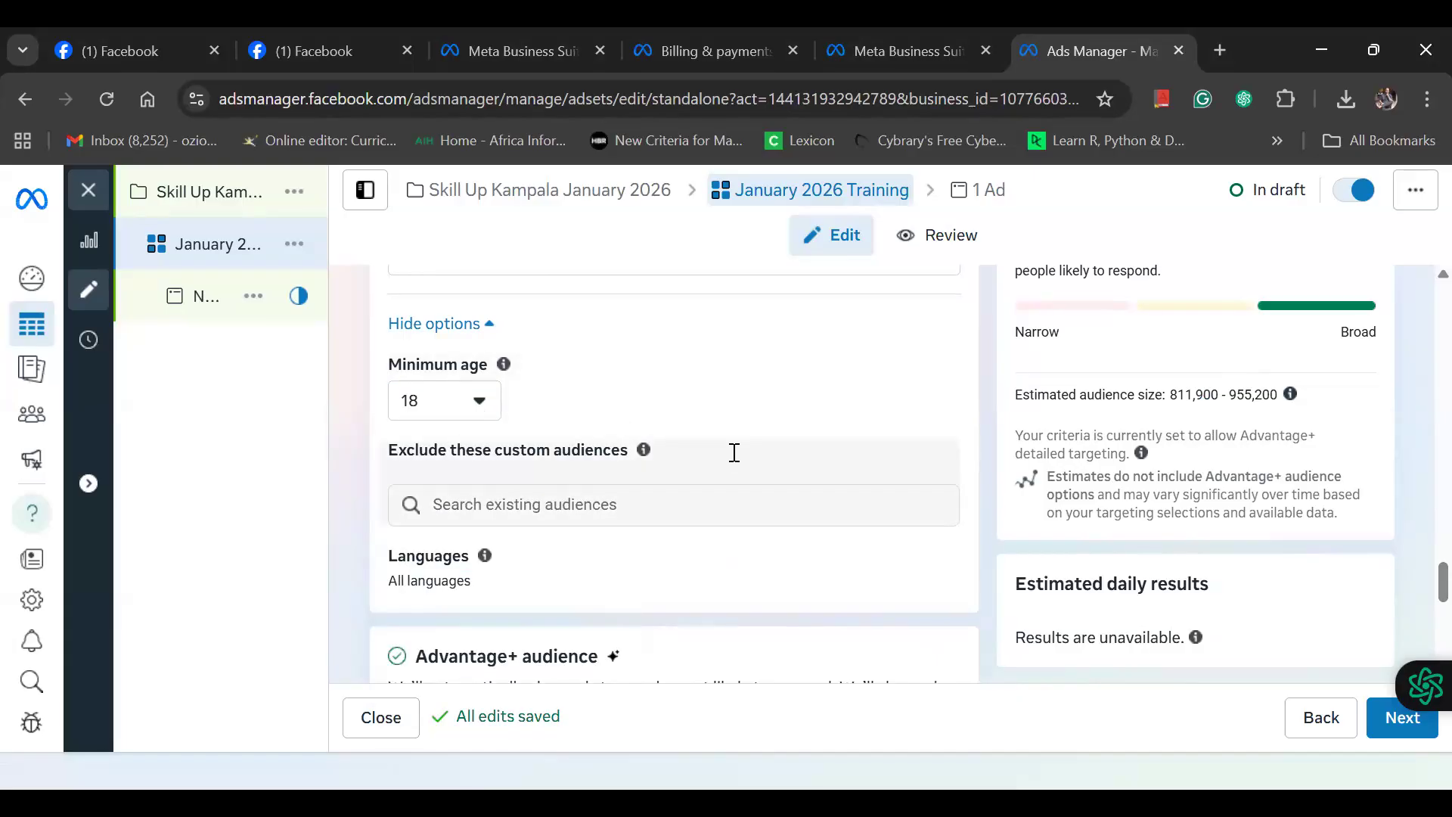
Step: Check the Exclude custom audiences search and dismiss the empty list
scroll(734, 452, "down", 2)
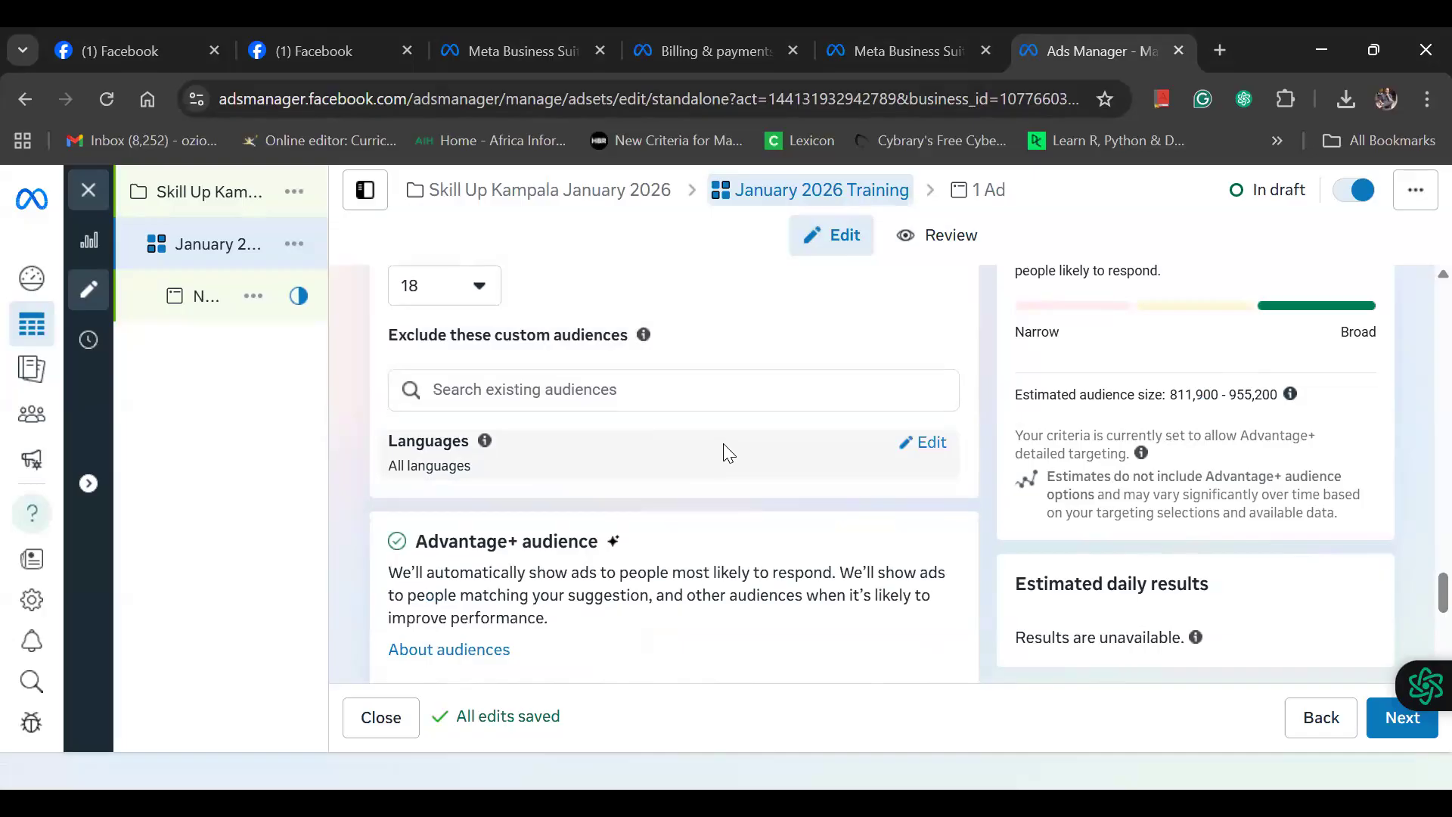
scroll(726, 439, "down", 2)
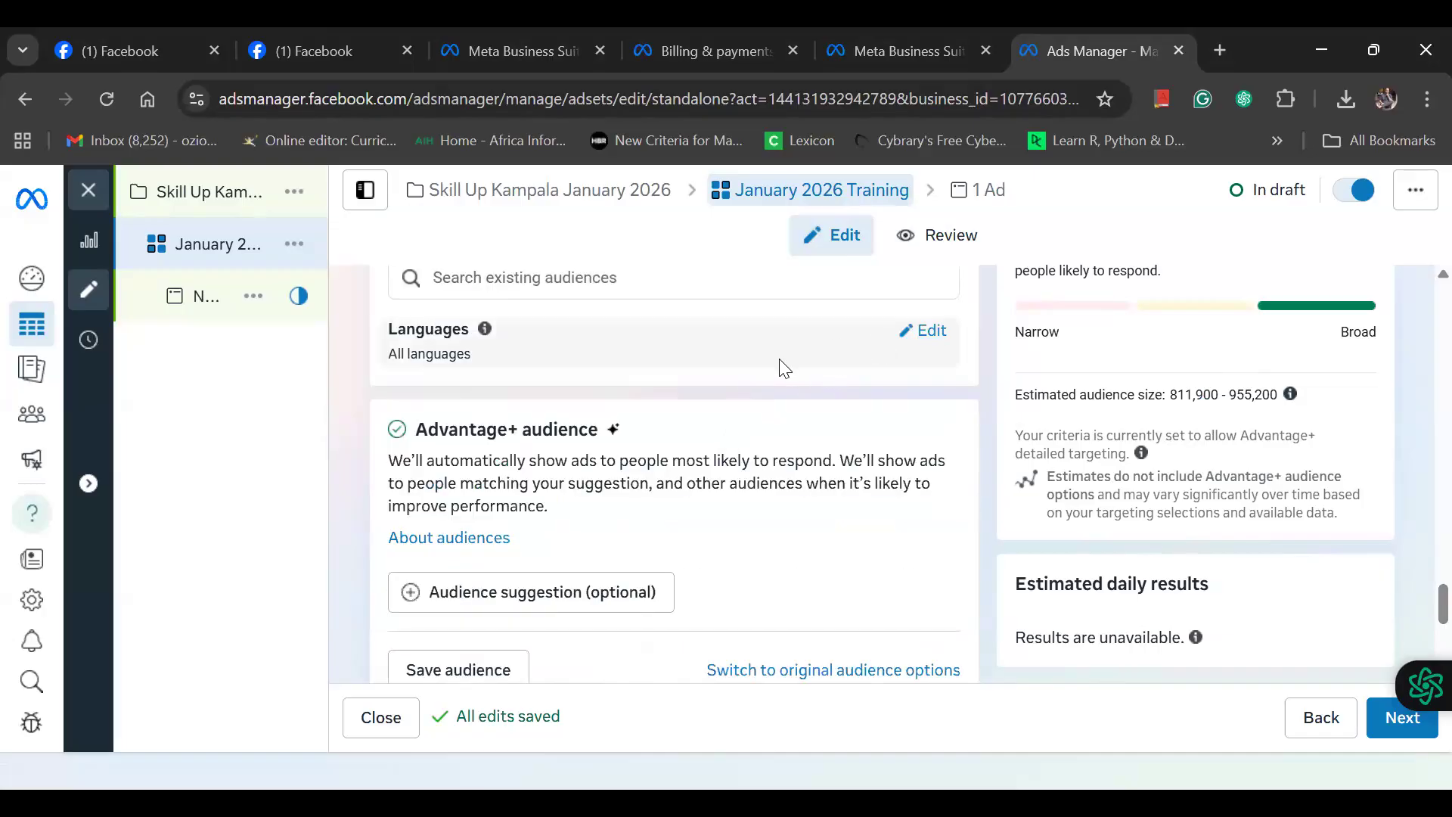
scroll(778, 366, "up", 2)
left_click(645, 398)
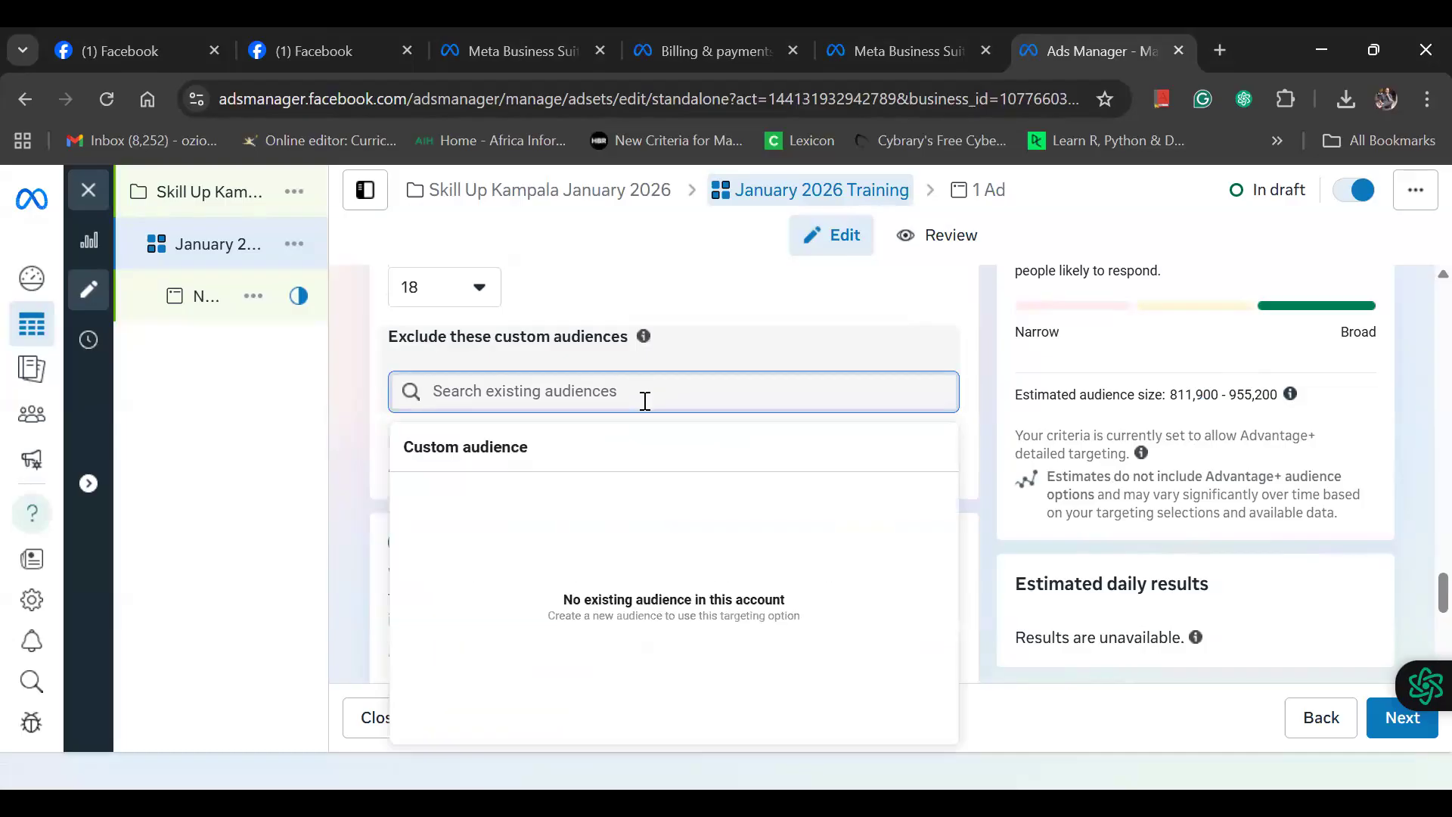
left_click(853, 342)
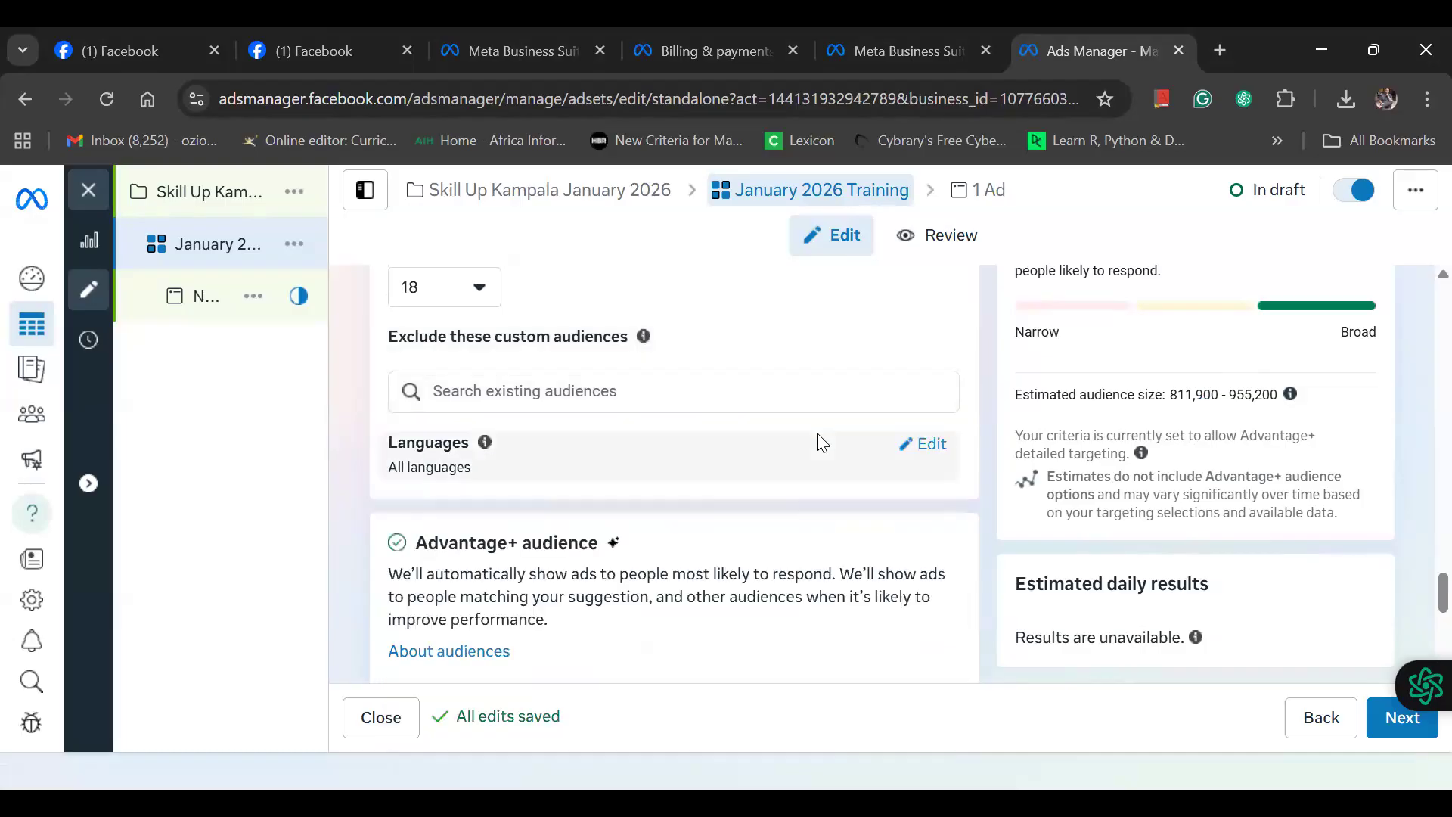
Step: Edit Languages to bring up the Search languages field
left_click(927, 454)
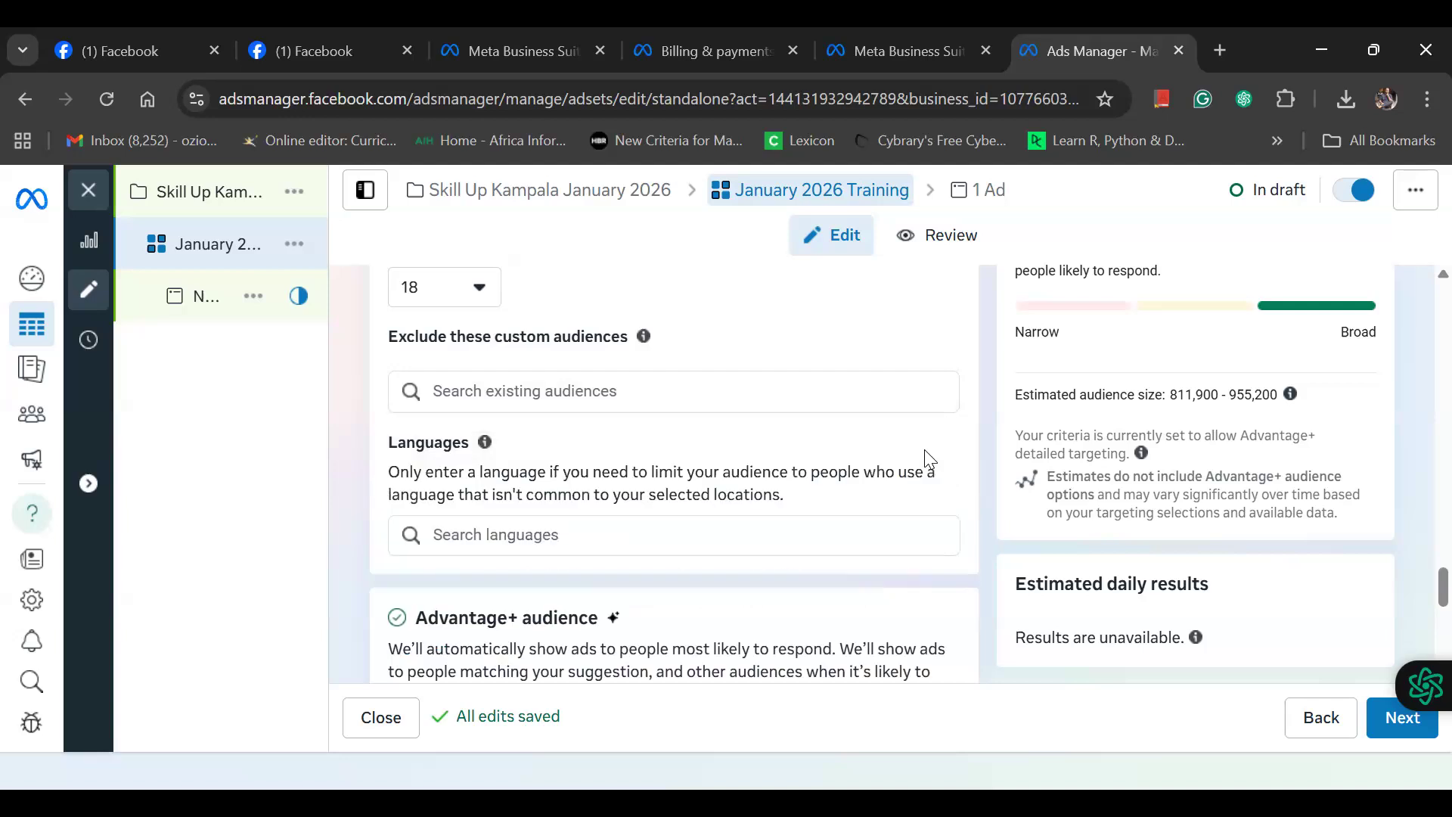
scroll(775, 445, "down", 1)
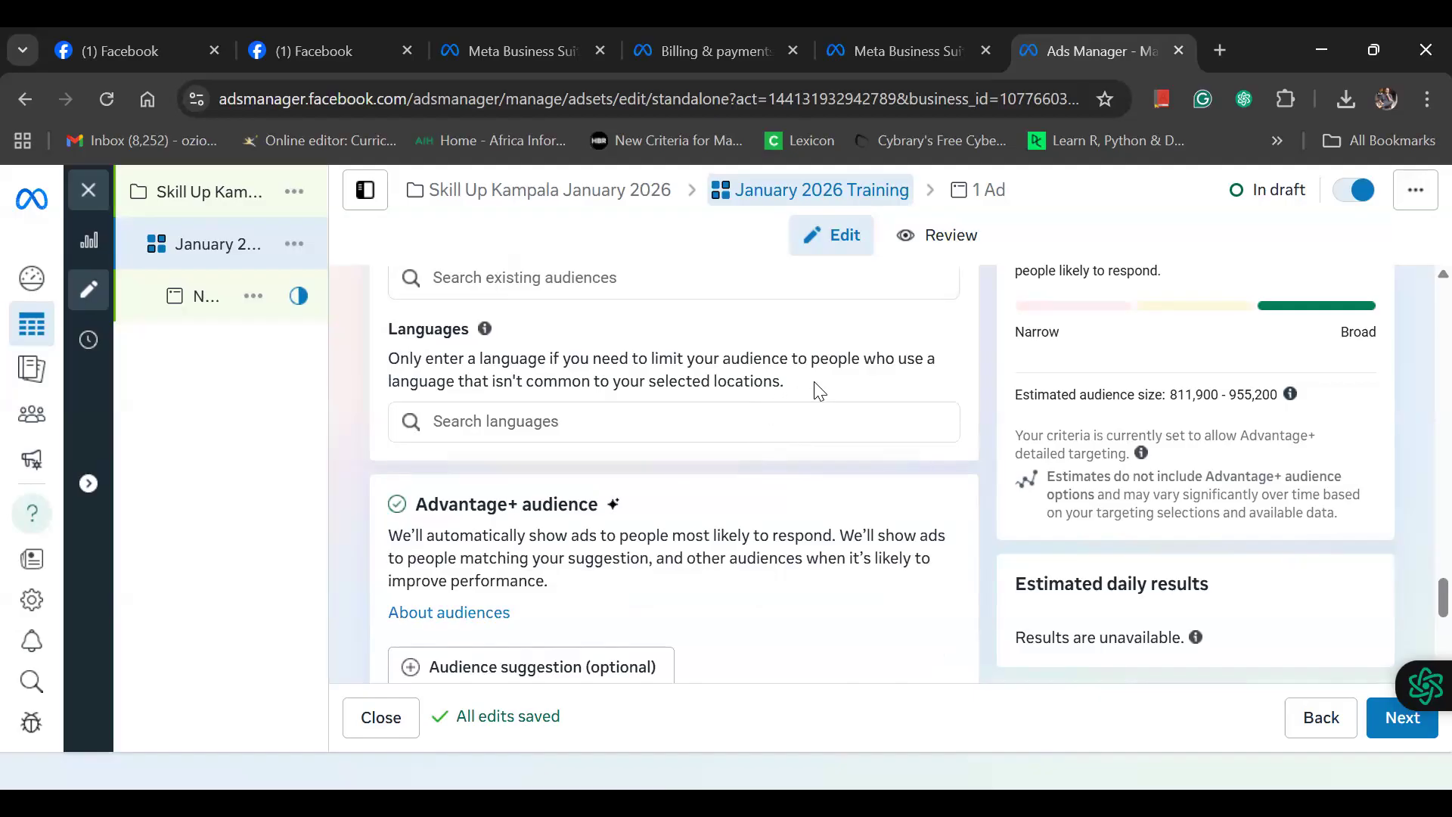
scroll(815, 498, "down", 1)
scroll(814, 497, "down", 1)
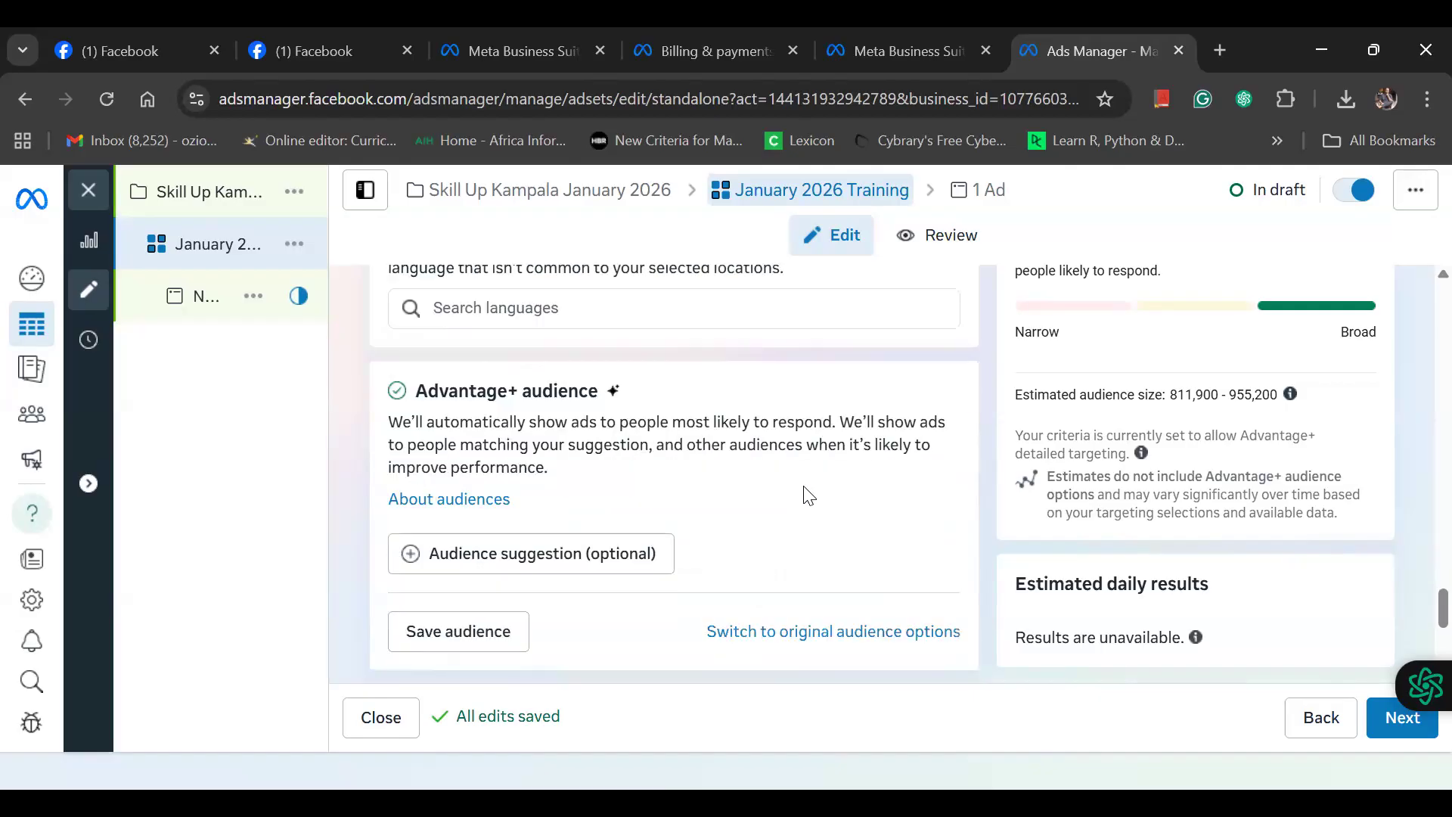
scroll(804, 488, "down", 1)
scroll(801, 488, "down", 1)
scroll(794, 486, "up", 1)
scroll(793, 483, "down", 1)
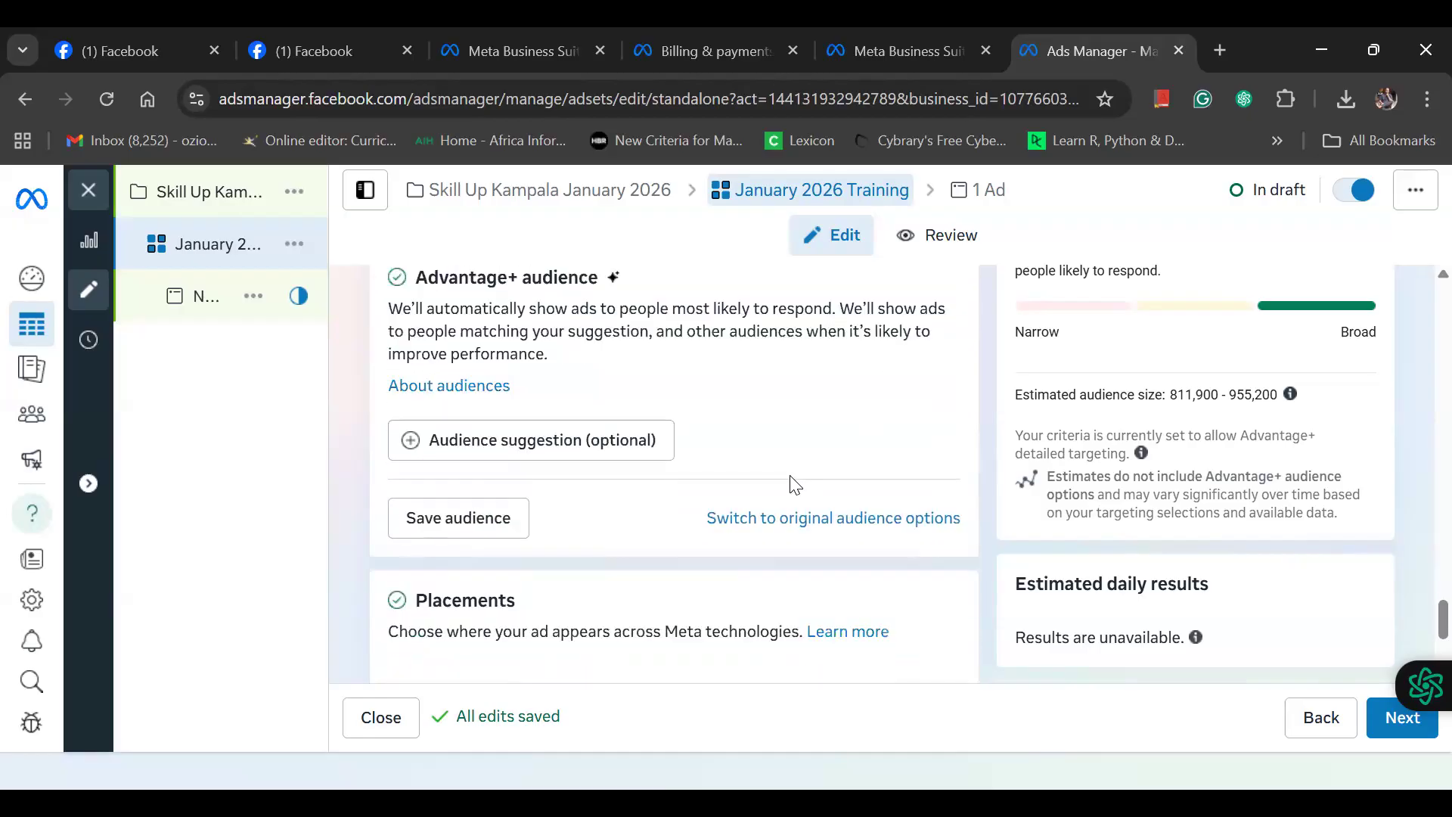
Step: Save the current audience, renaming it from Freshminds to 'Skill Up Kampala'
left_click(486, 522)
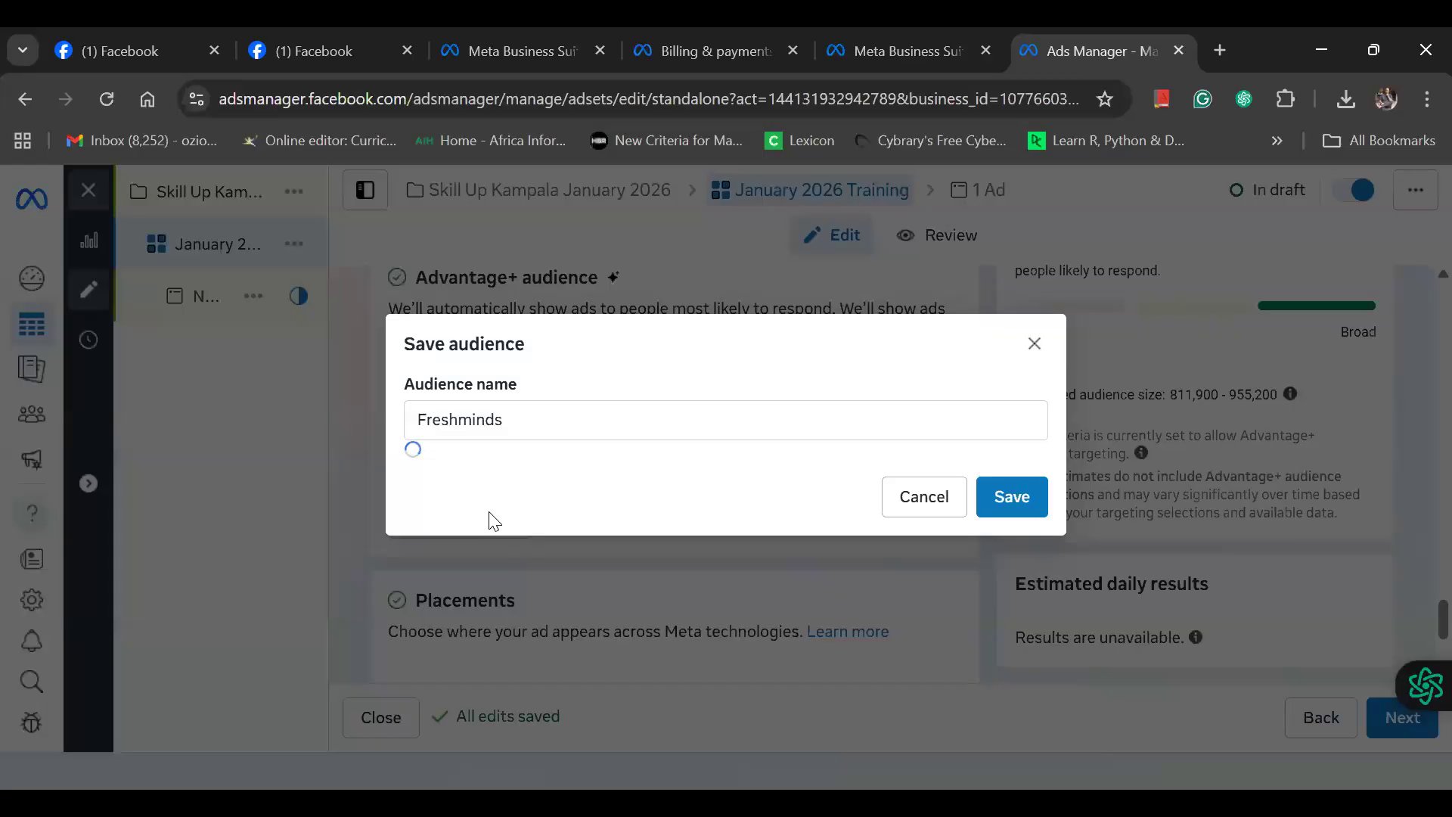
left_click(492, 312)
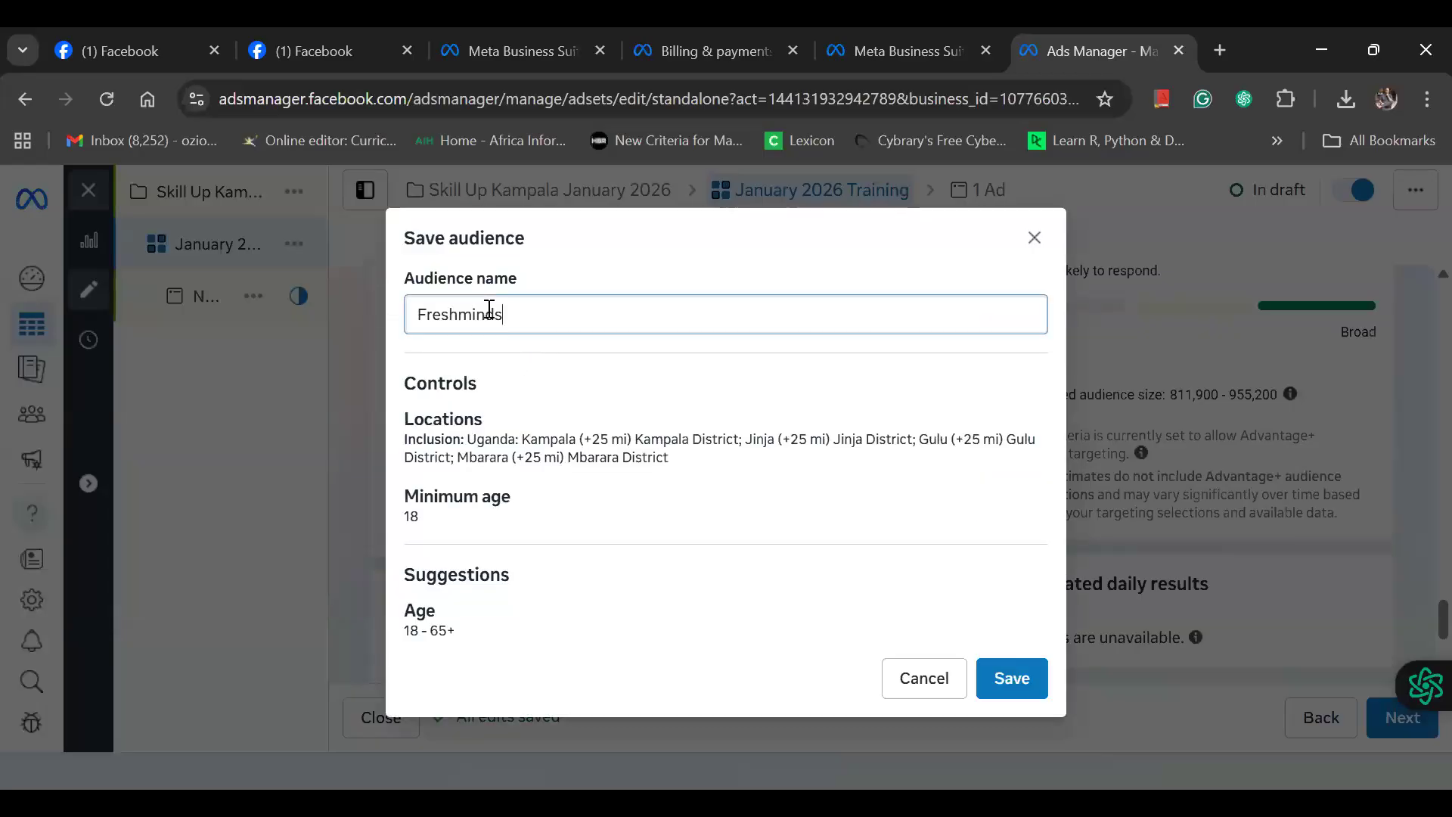
key("ctrl+a")
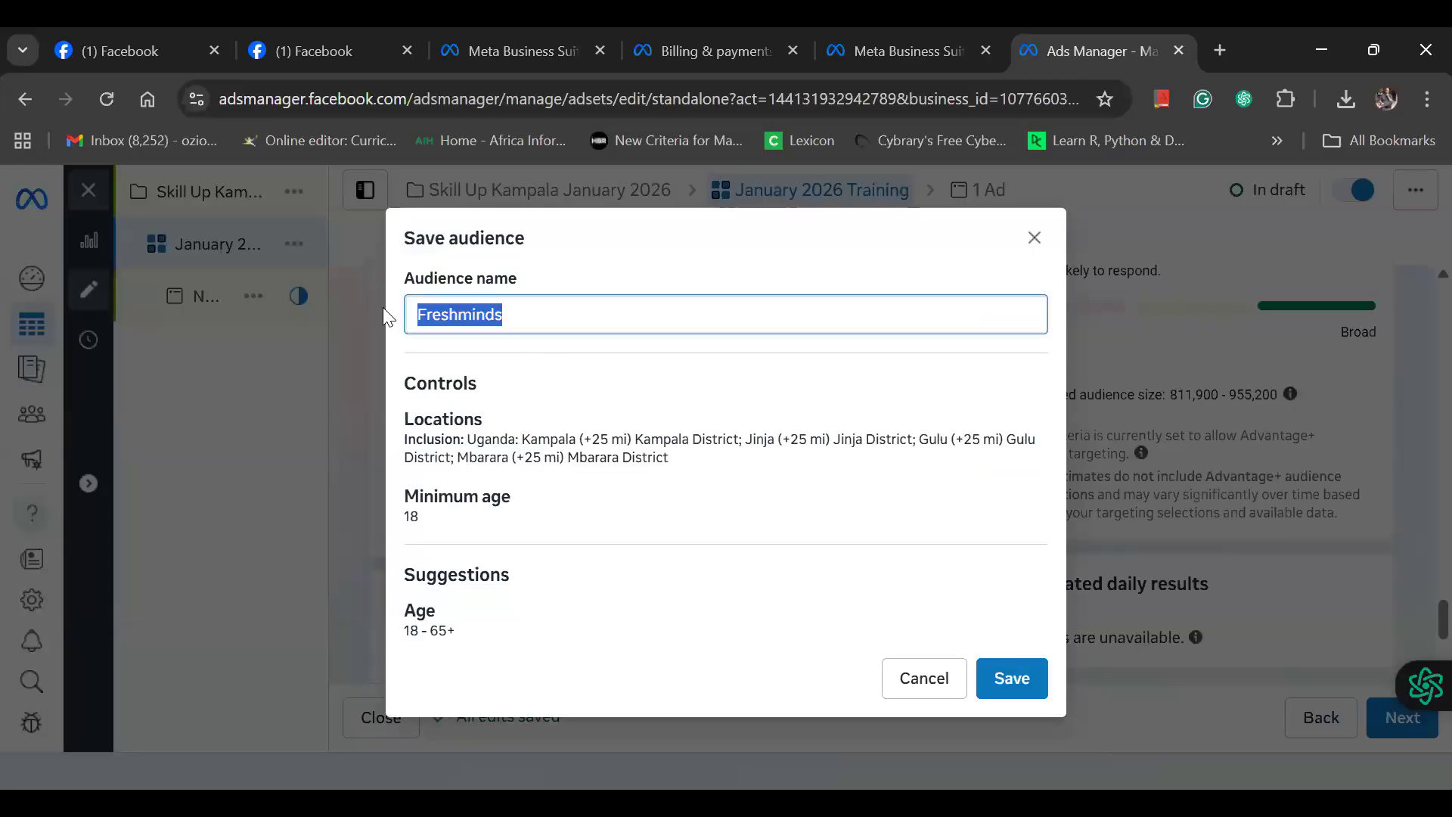
type("S")
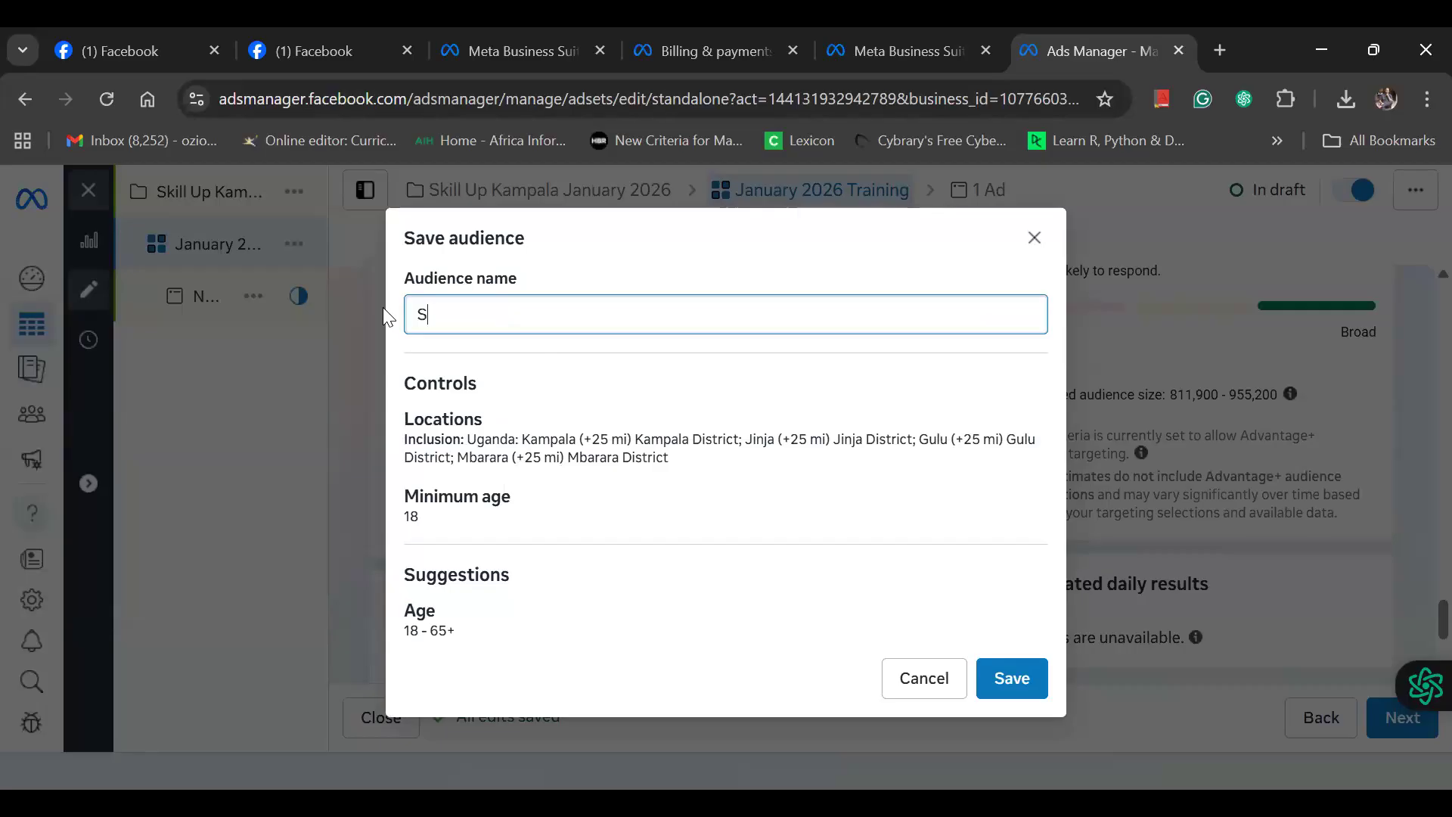
type("kill Up Kampala")
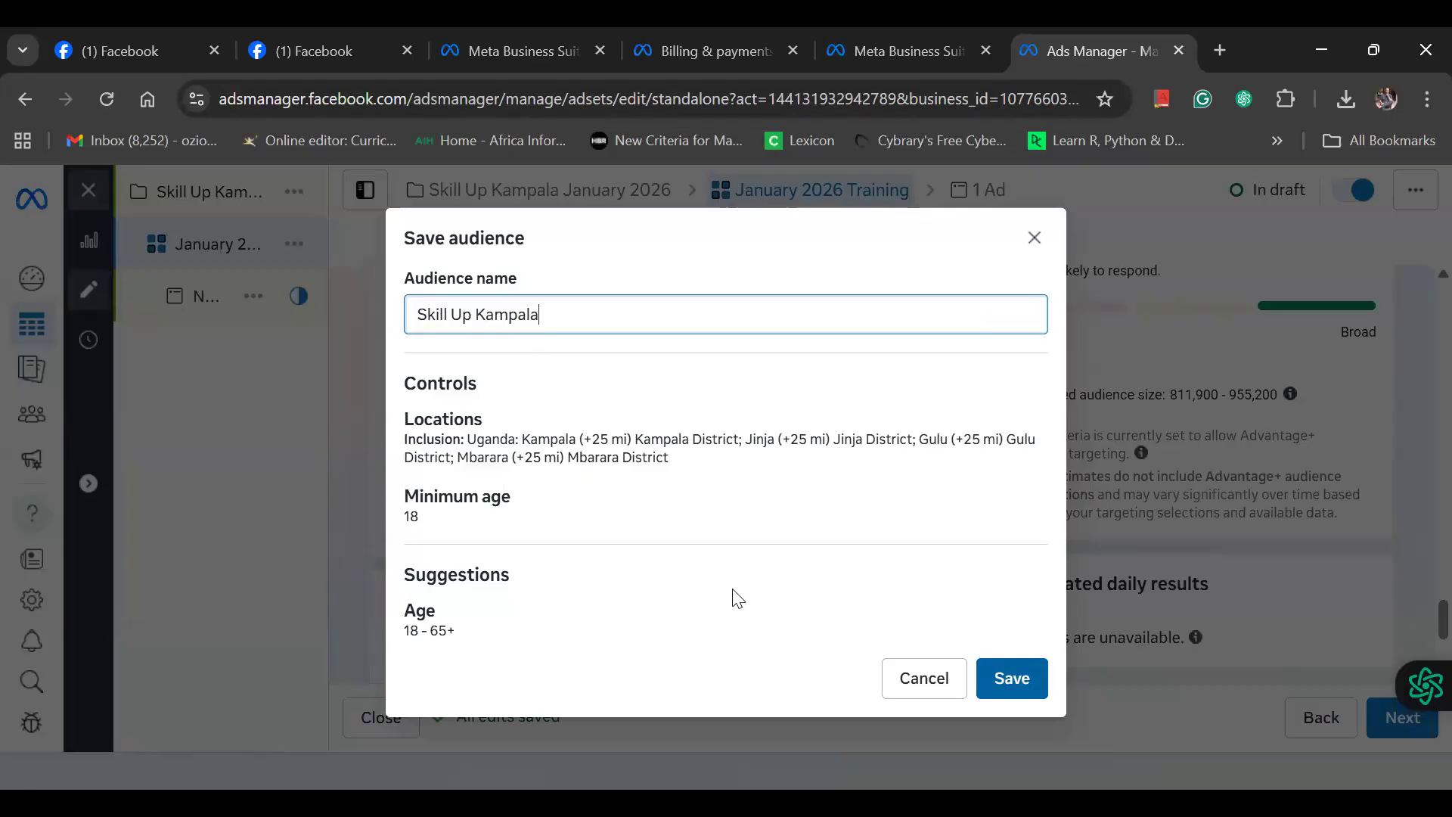
key("Return")
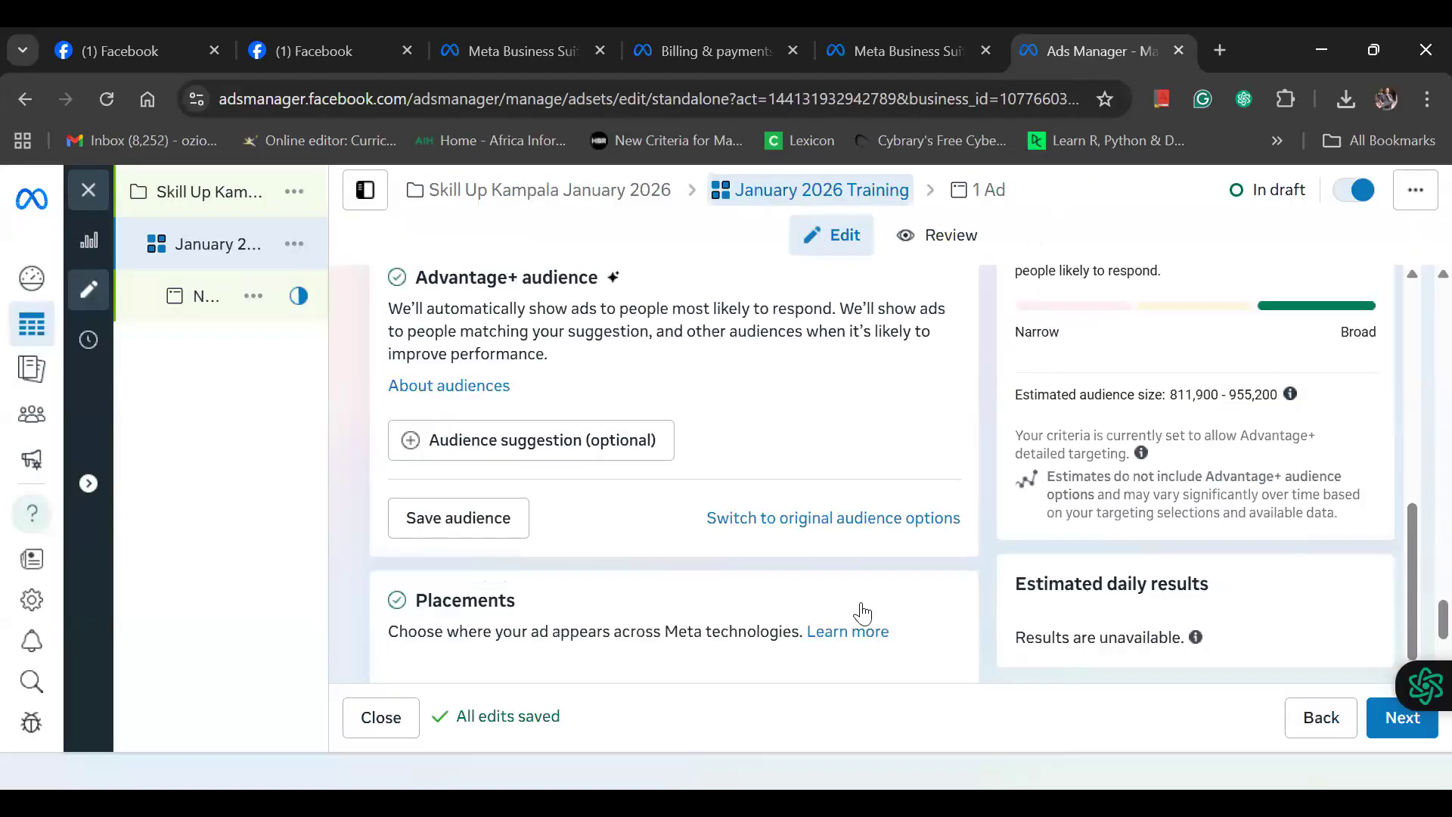
Step: Scroll through the ad set form to review its audience settings
scroll(770, 572, "up", 5)
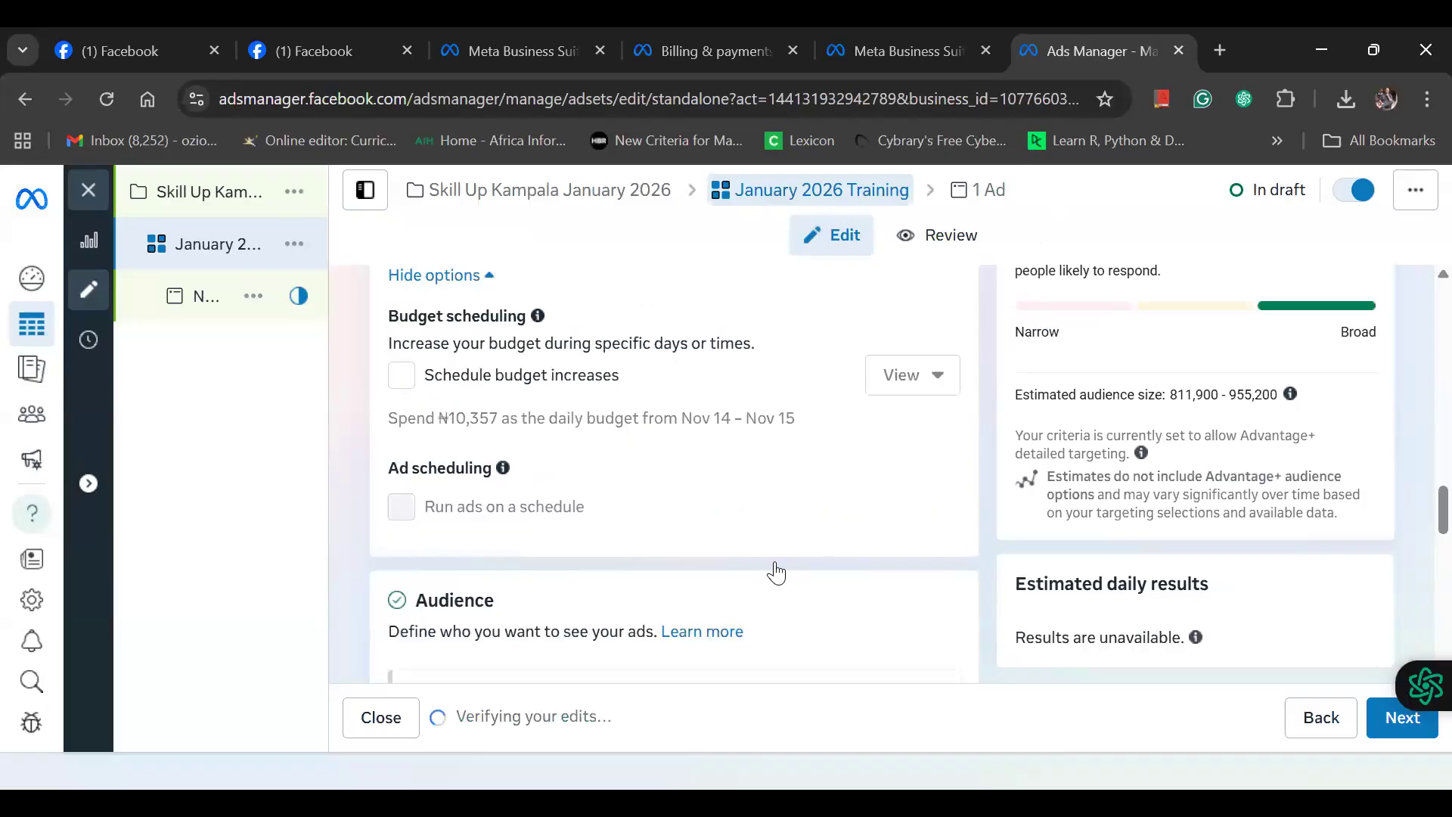
left_click_drag(1424, 523, 1425, 571)
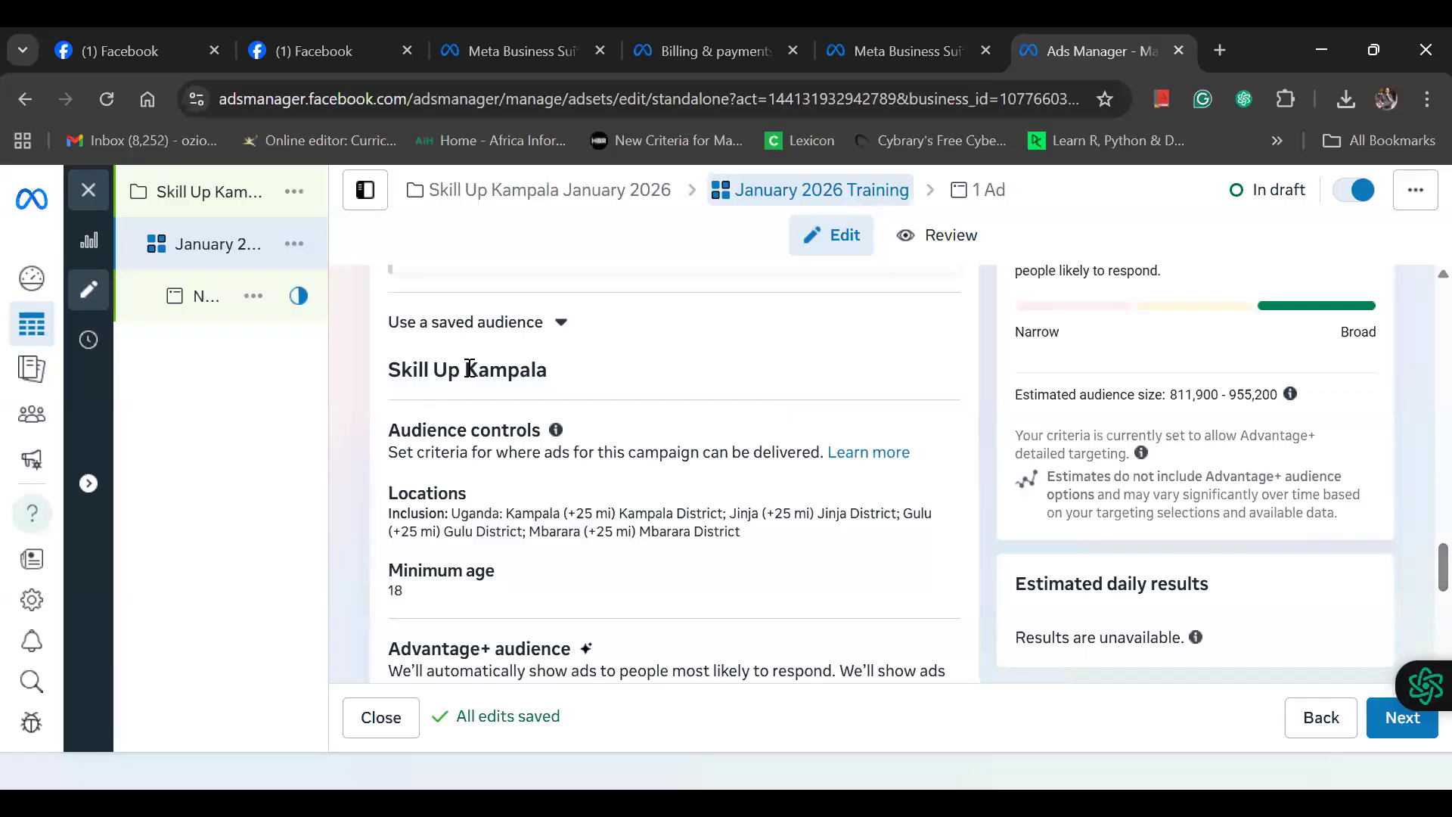
left_click_drag(1416, 566, 1416, 642)
scroll(1416, 575, "down", 1)
scroll(1415, 557, "up", 2)
scroll(1415, 559, "down", 2)
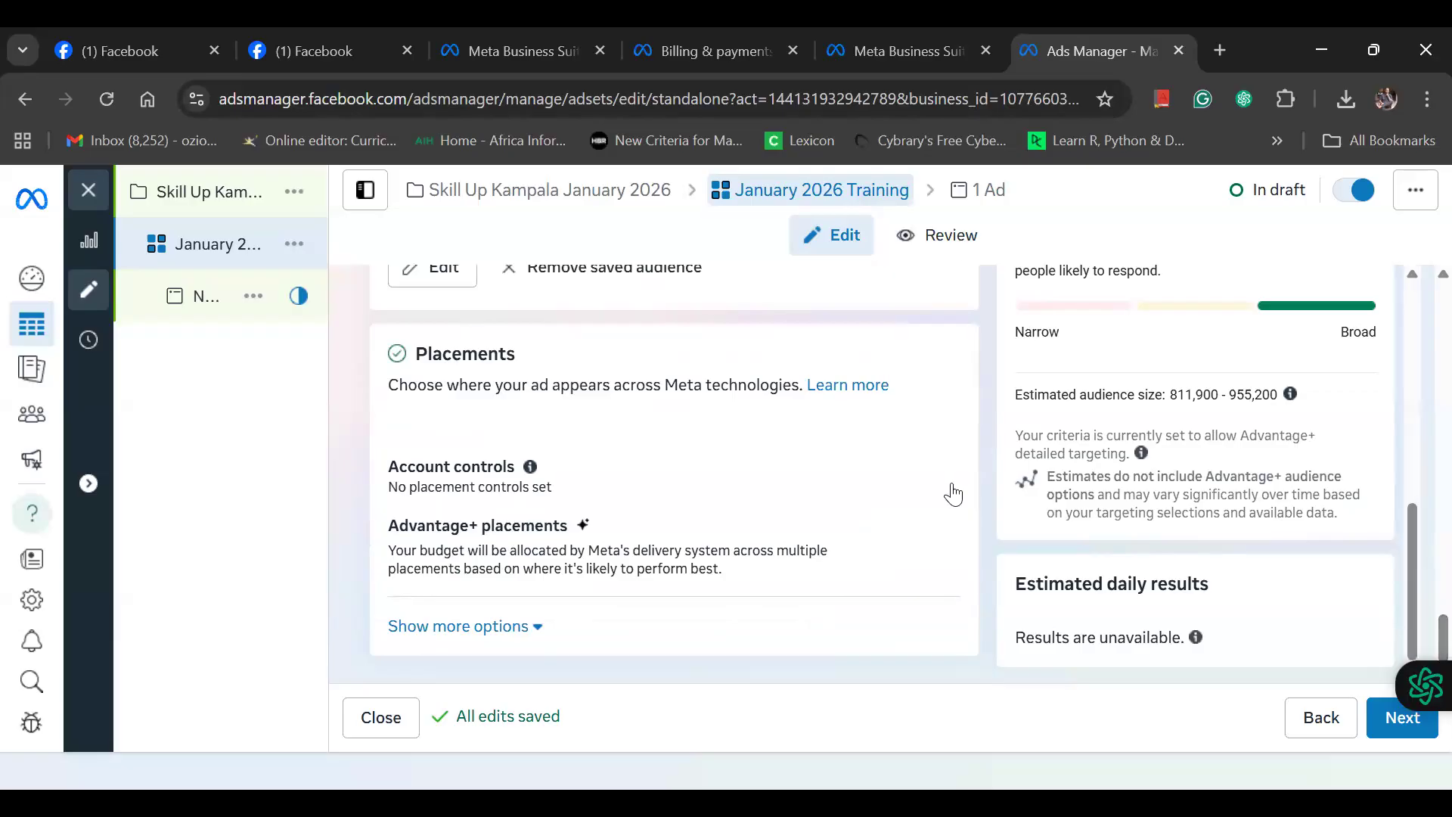
mouse_move(722, 480)
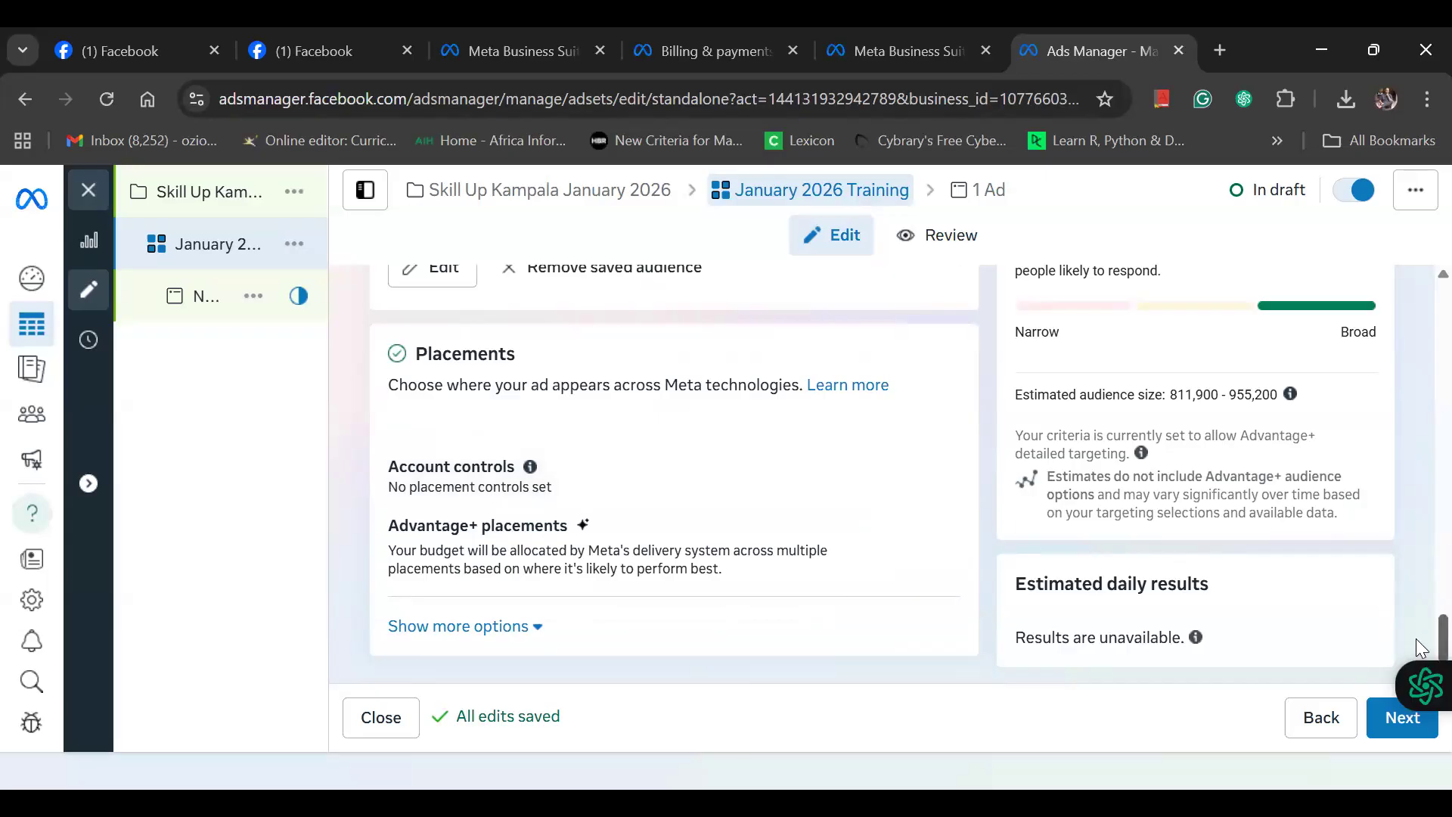
mouse_move(1274, 640)
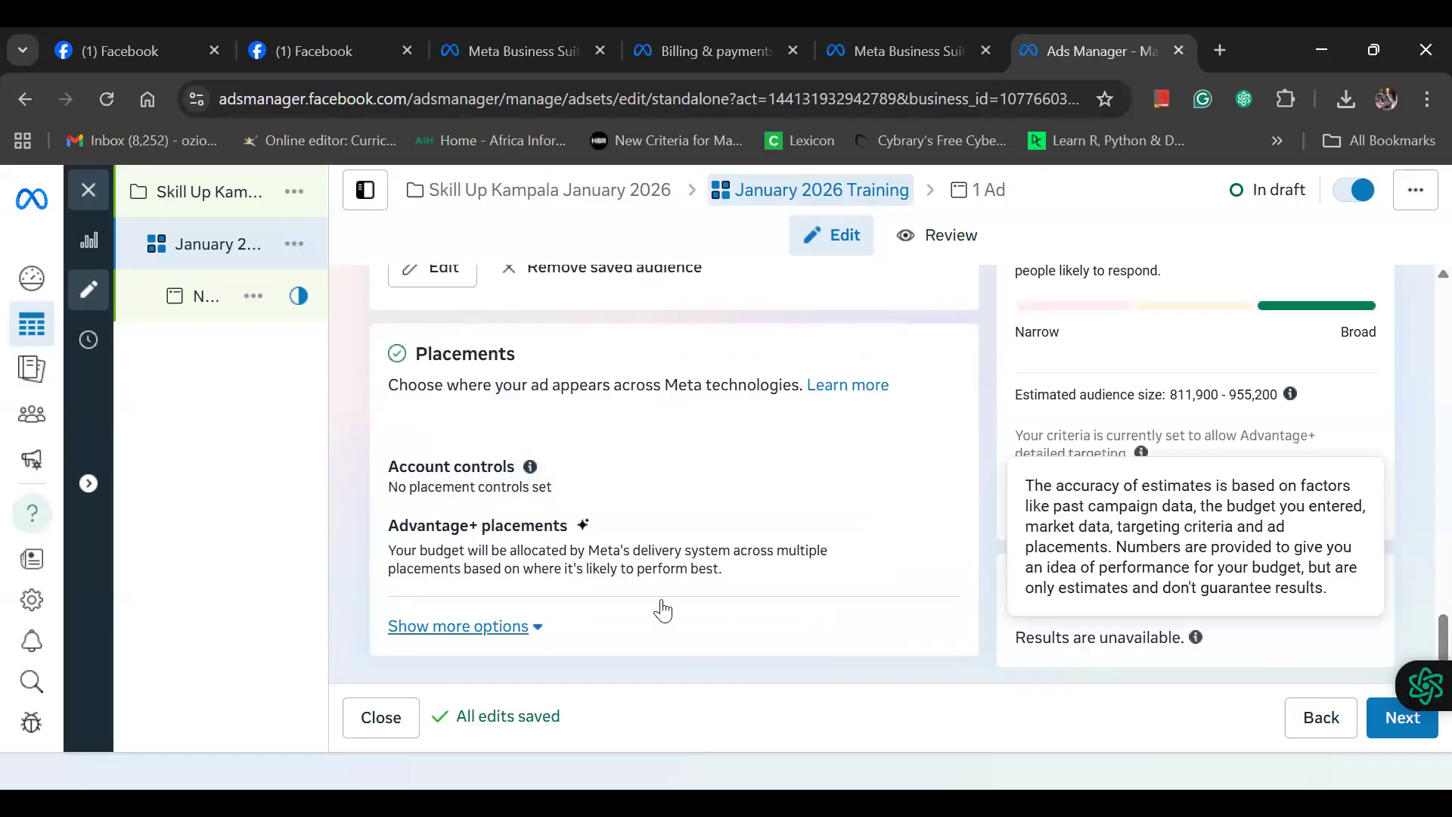
Step: Choose 'Skill Up Kampala' from the Use a saved audience dropdown
scroll(610, 616, "down", 2)
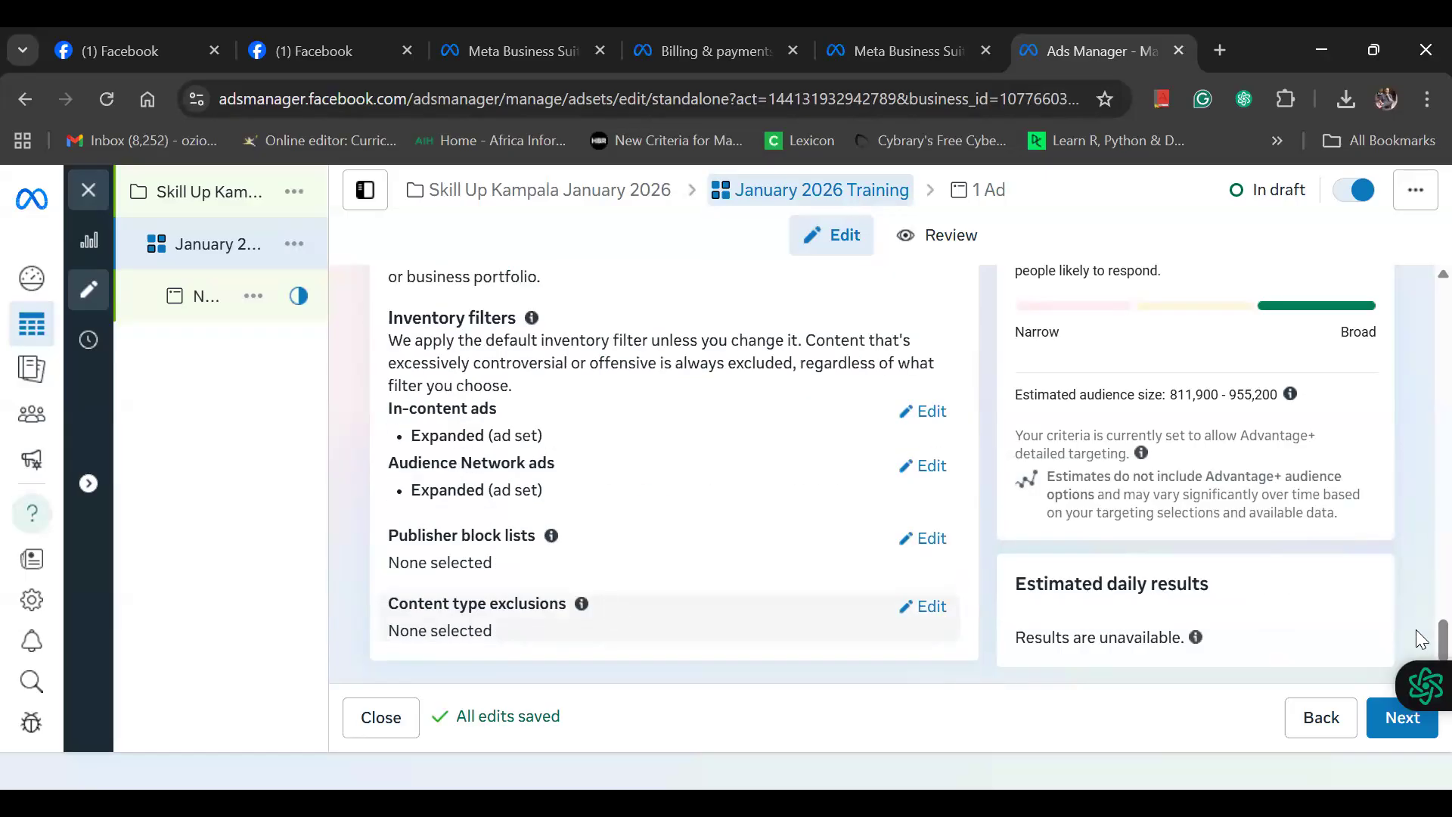
scroll(1419, 614, "up", 8)
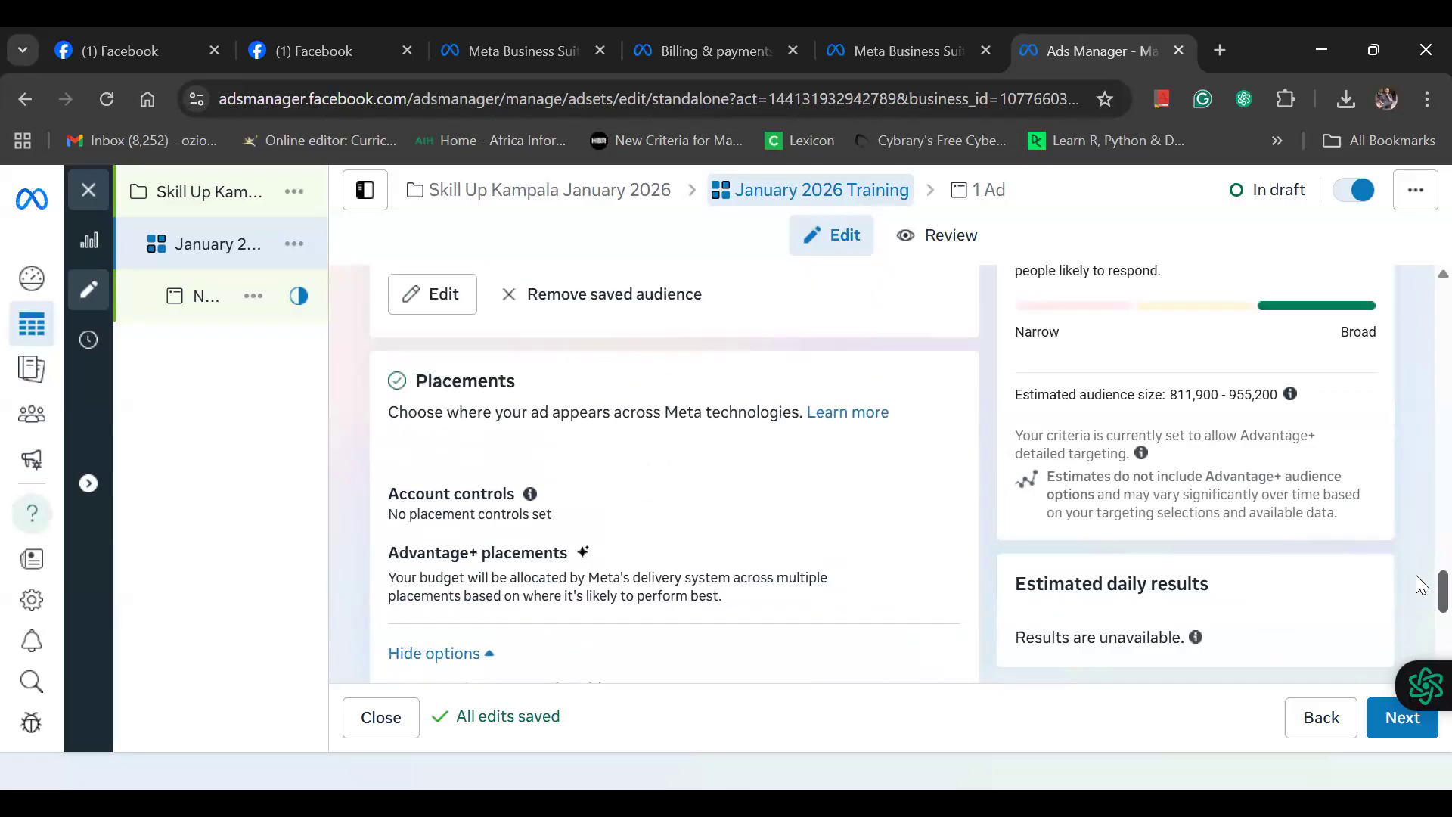
scroll(1416, 559, "up", 5)
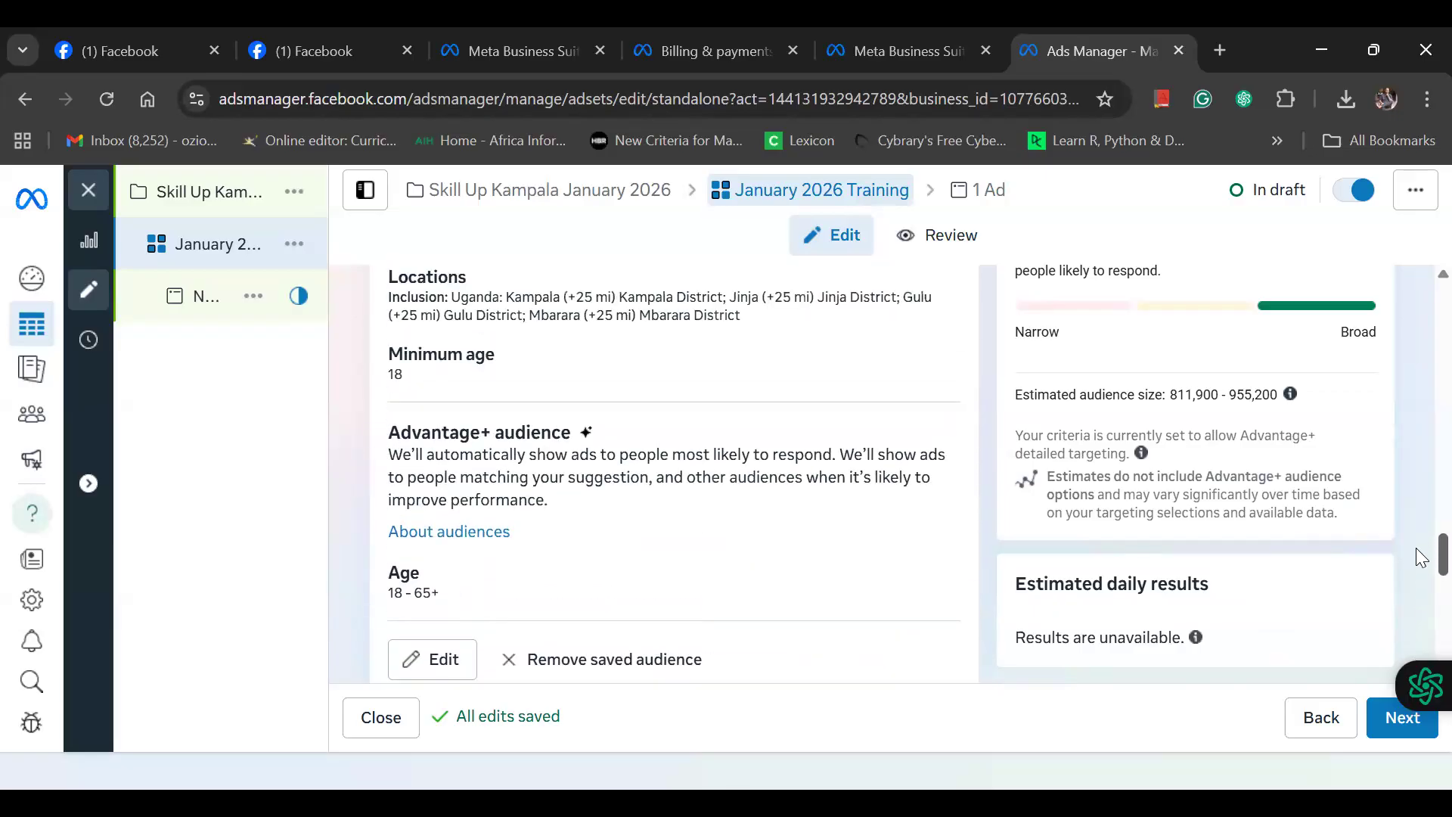
scroll(1416, 525, "up", 6)
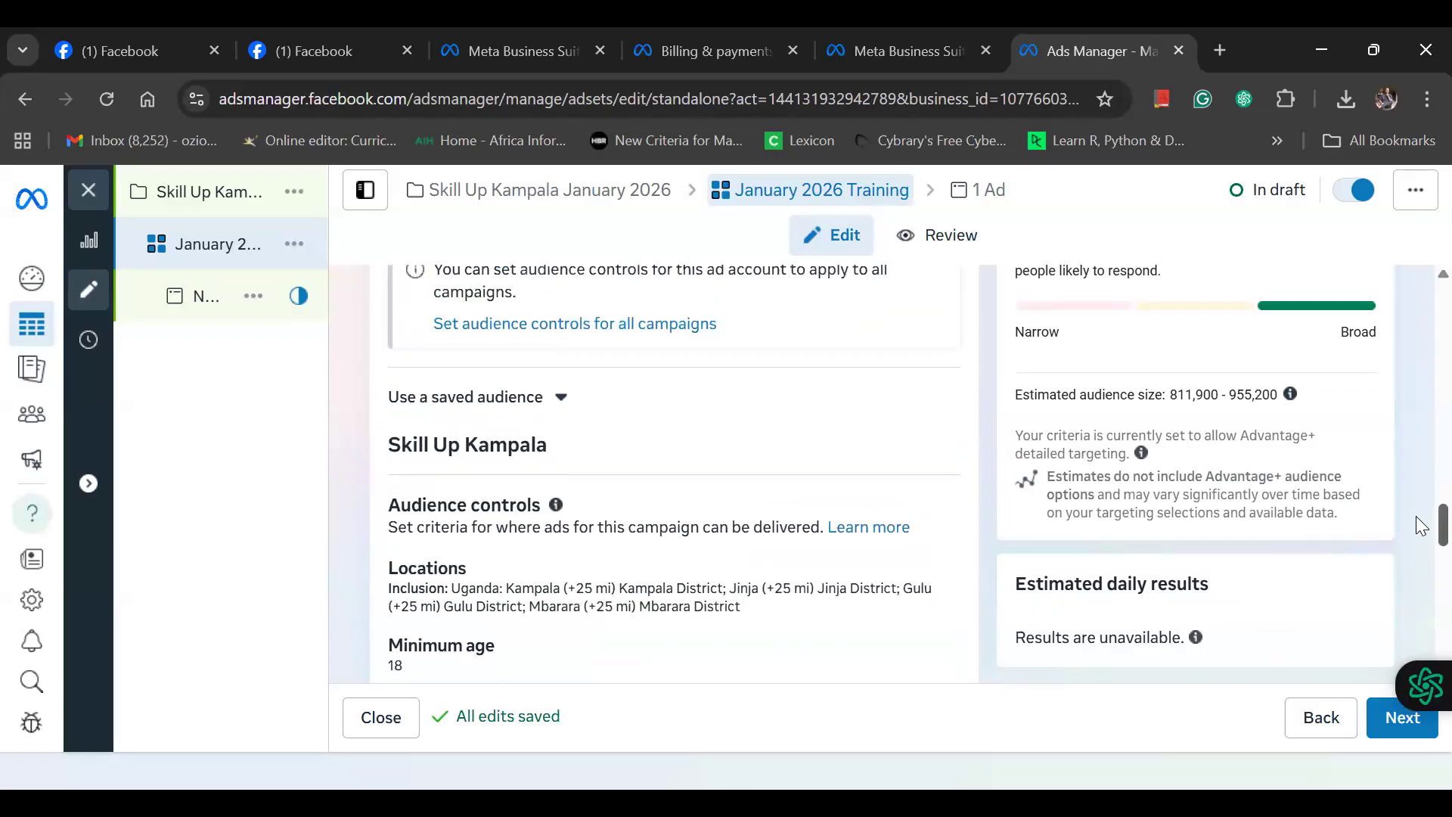
scroll(1416, 527, "down", 5)
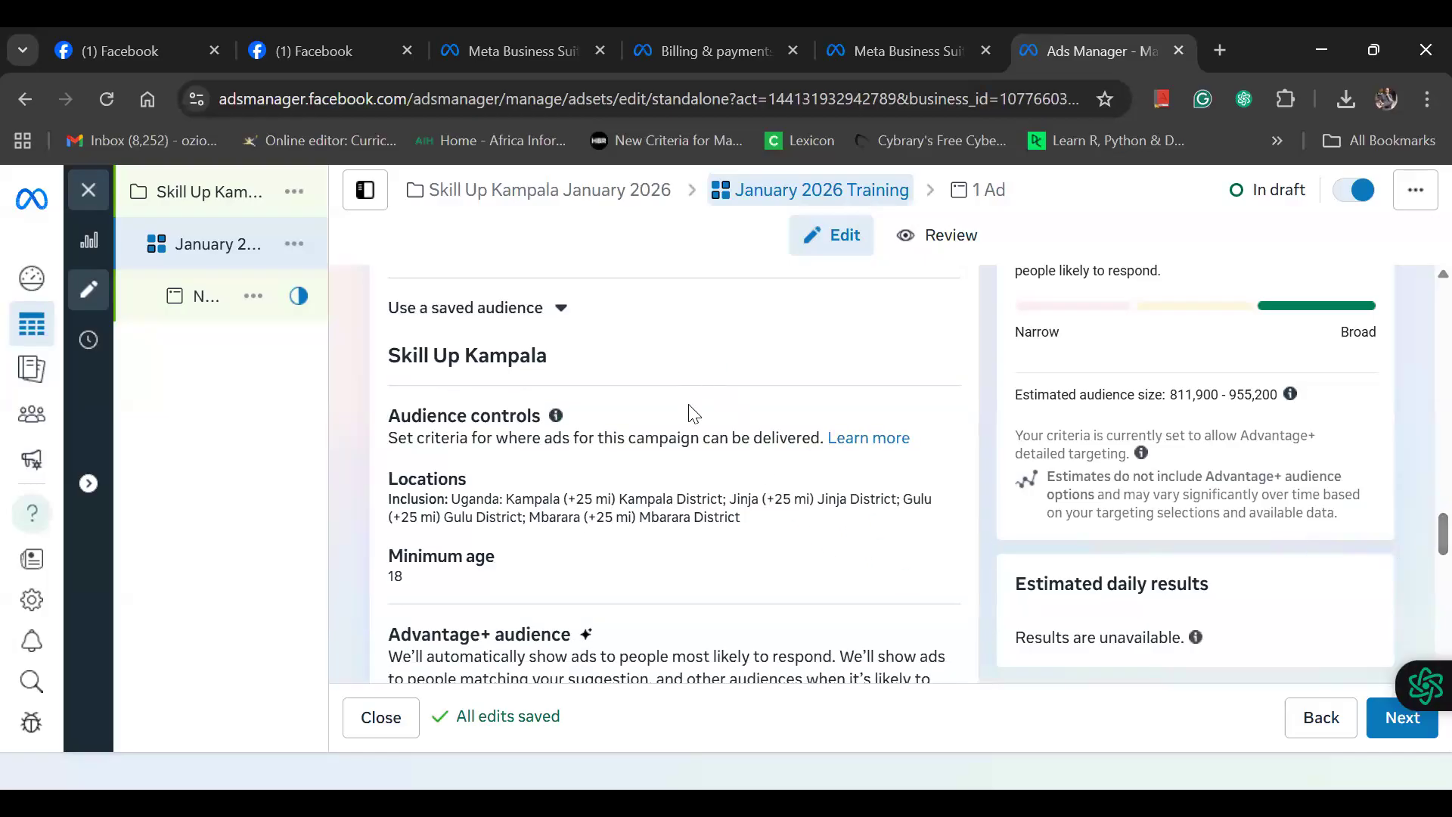
left_click(561, 308)
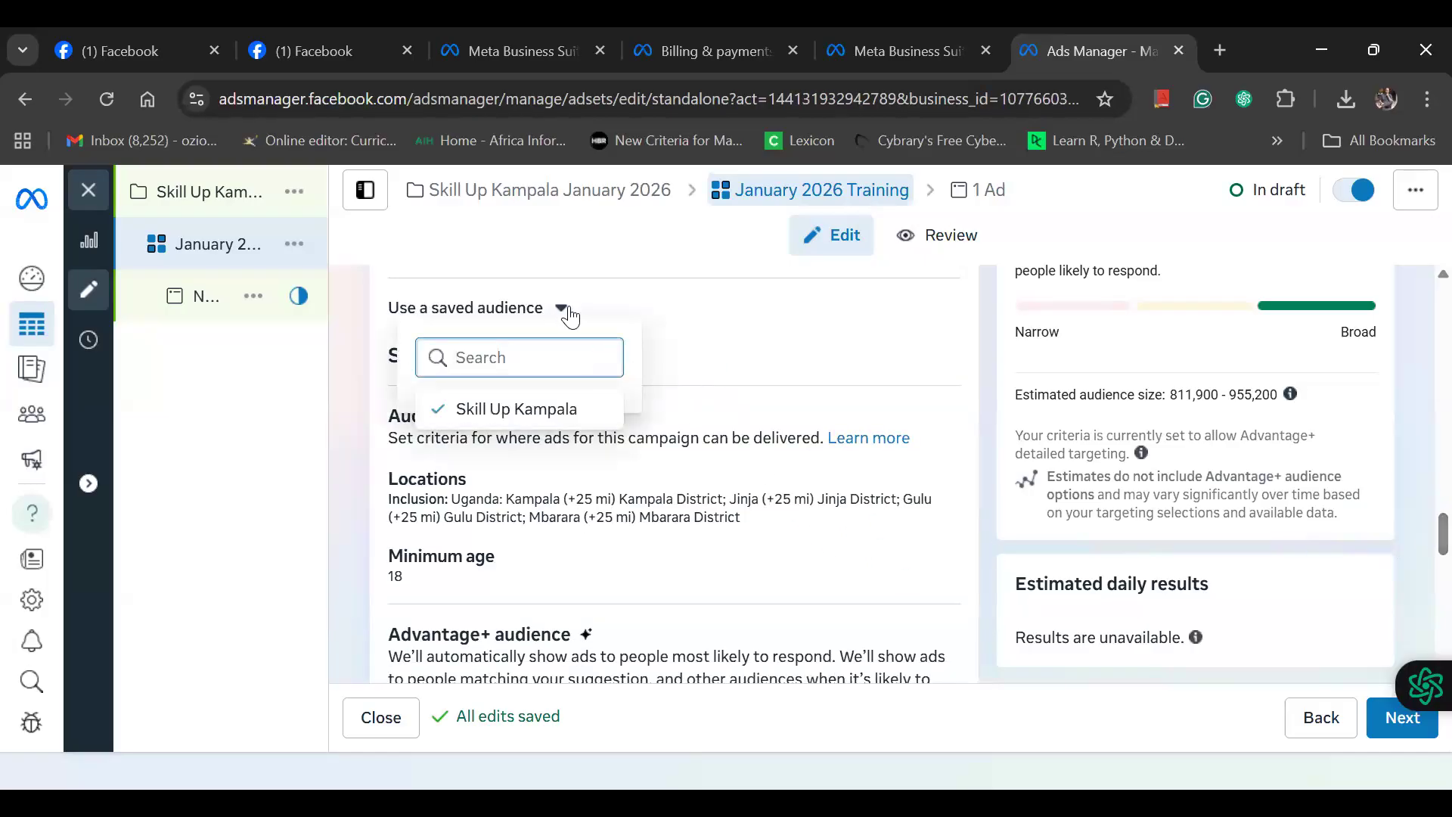
left_click(546, 410)
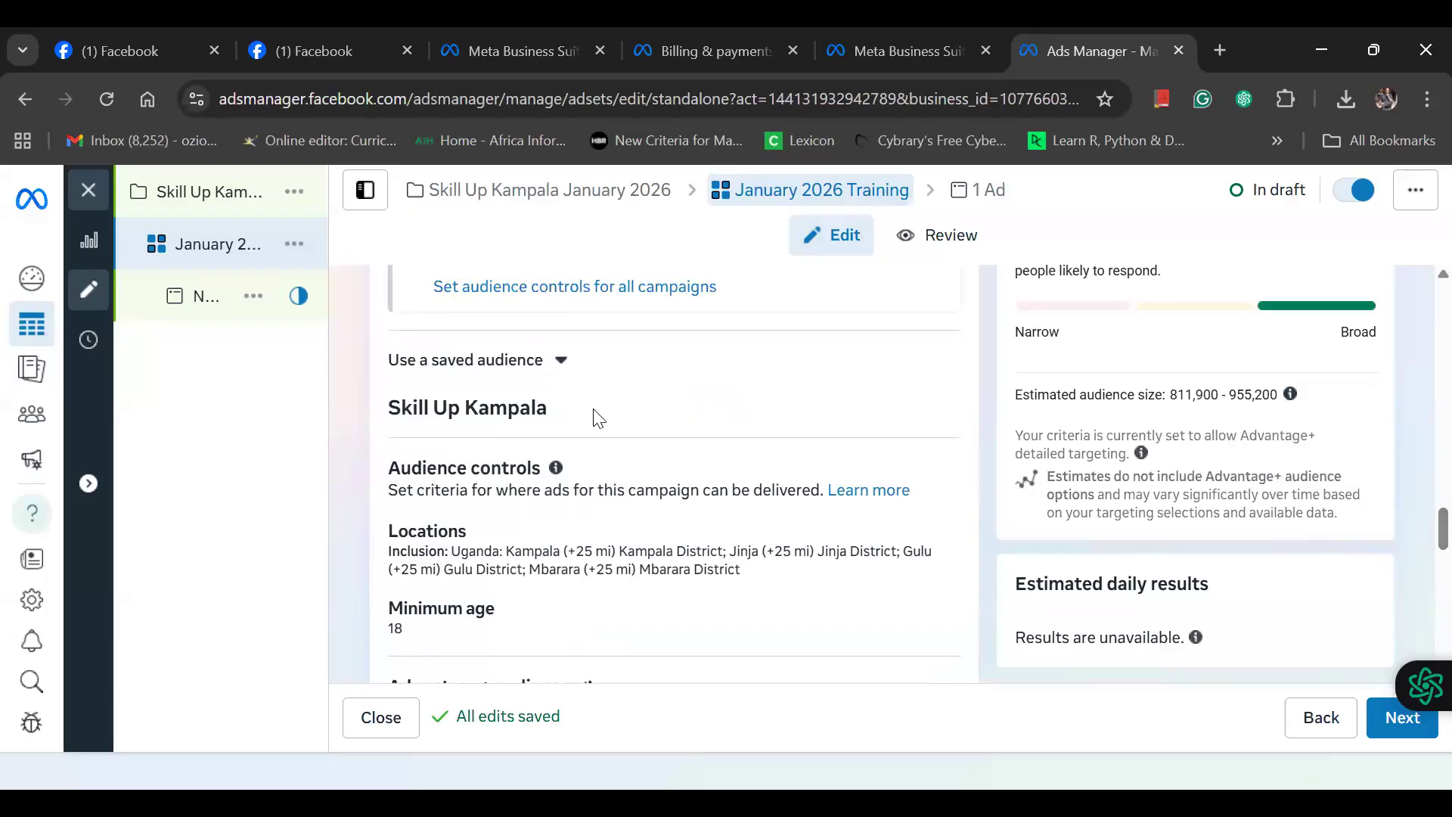
scroll(599, 418, "down", 5)
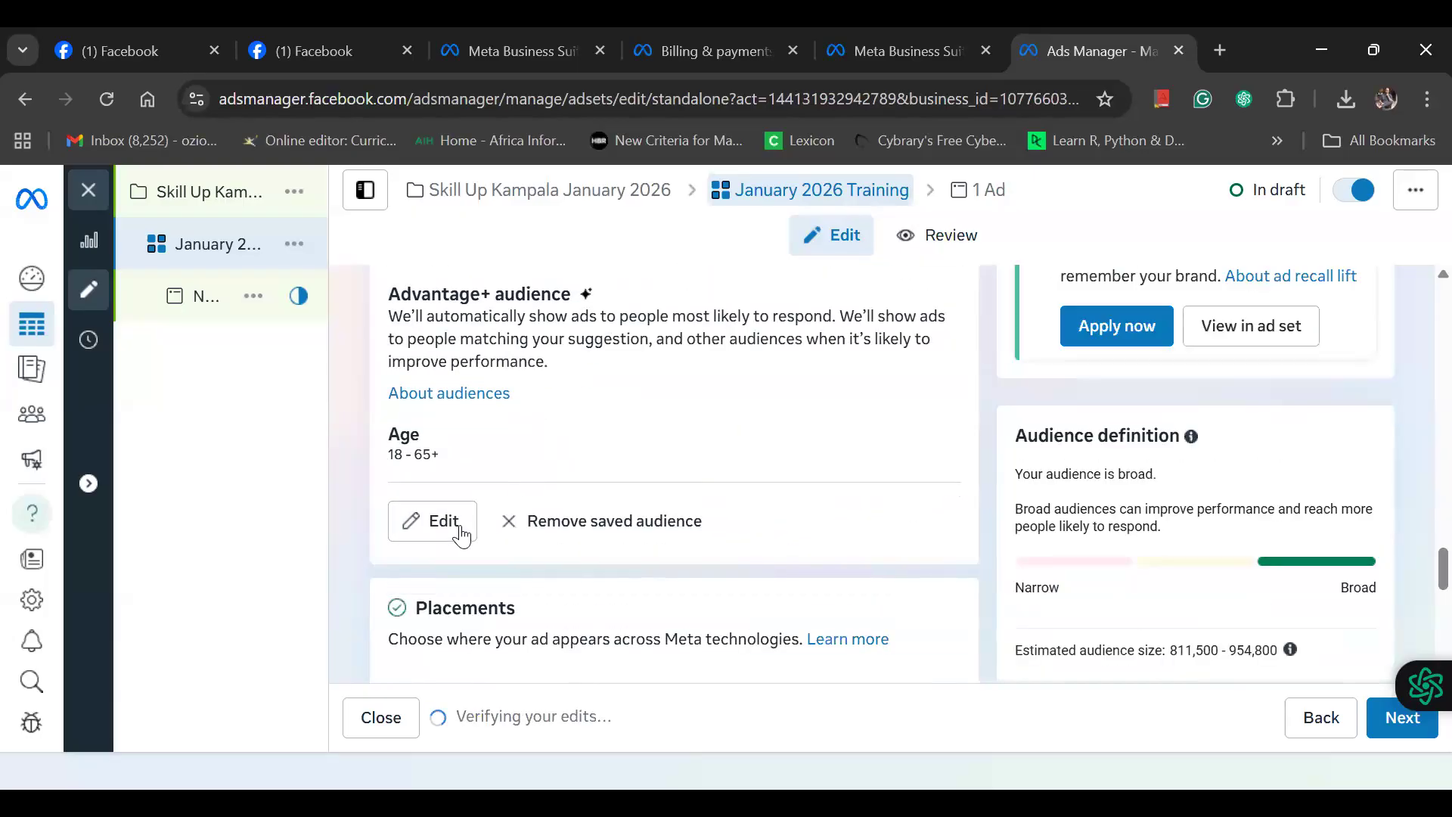
Step: Open the Skill Up Kampala audience in Edit Audience and edit its Detailed targeting
left_click(458, 527)
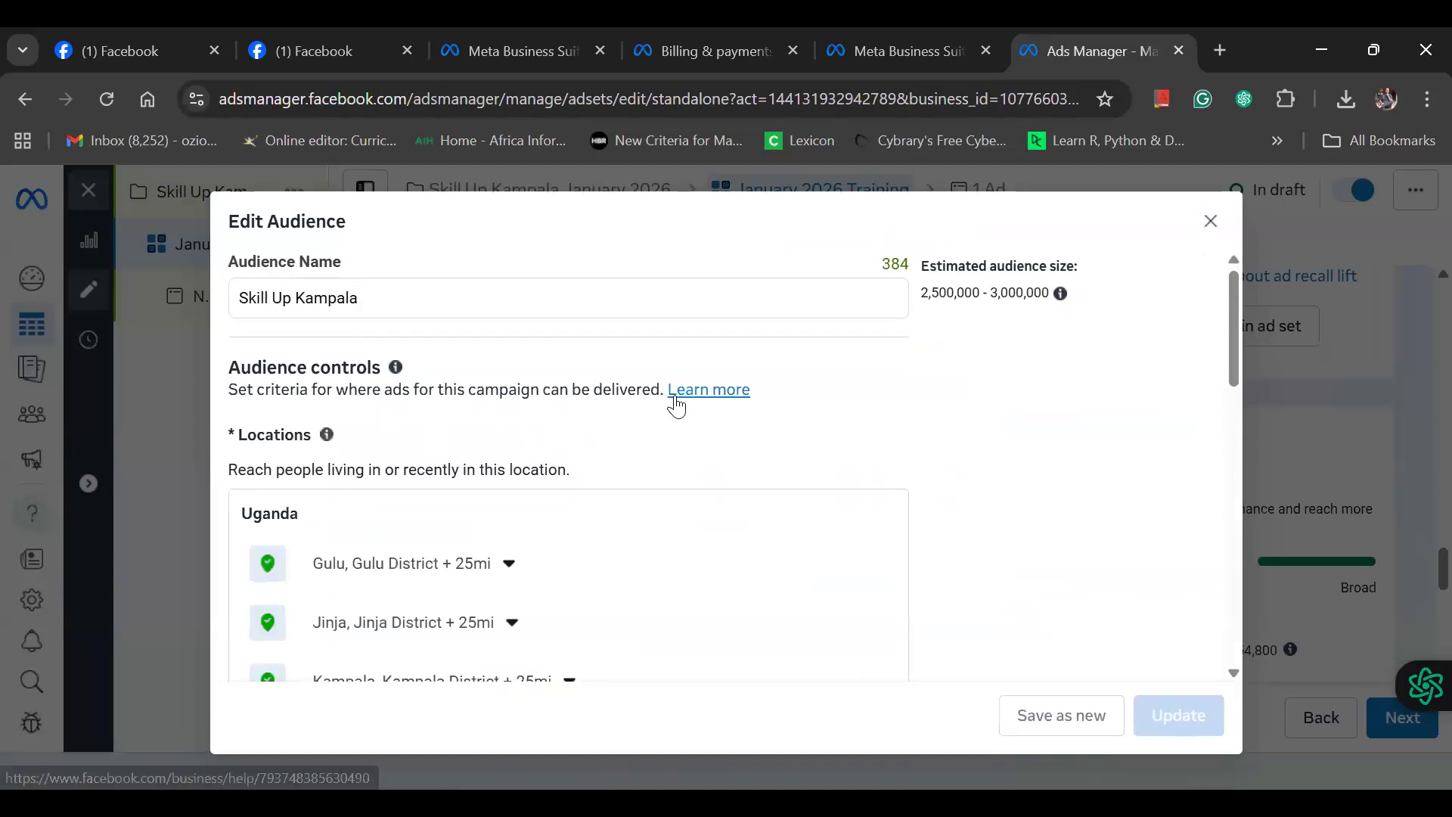
scroll(676, 406, "down", 6)
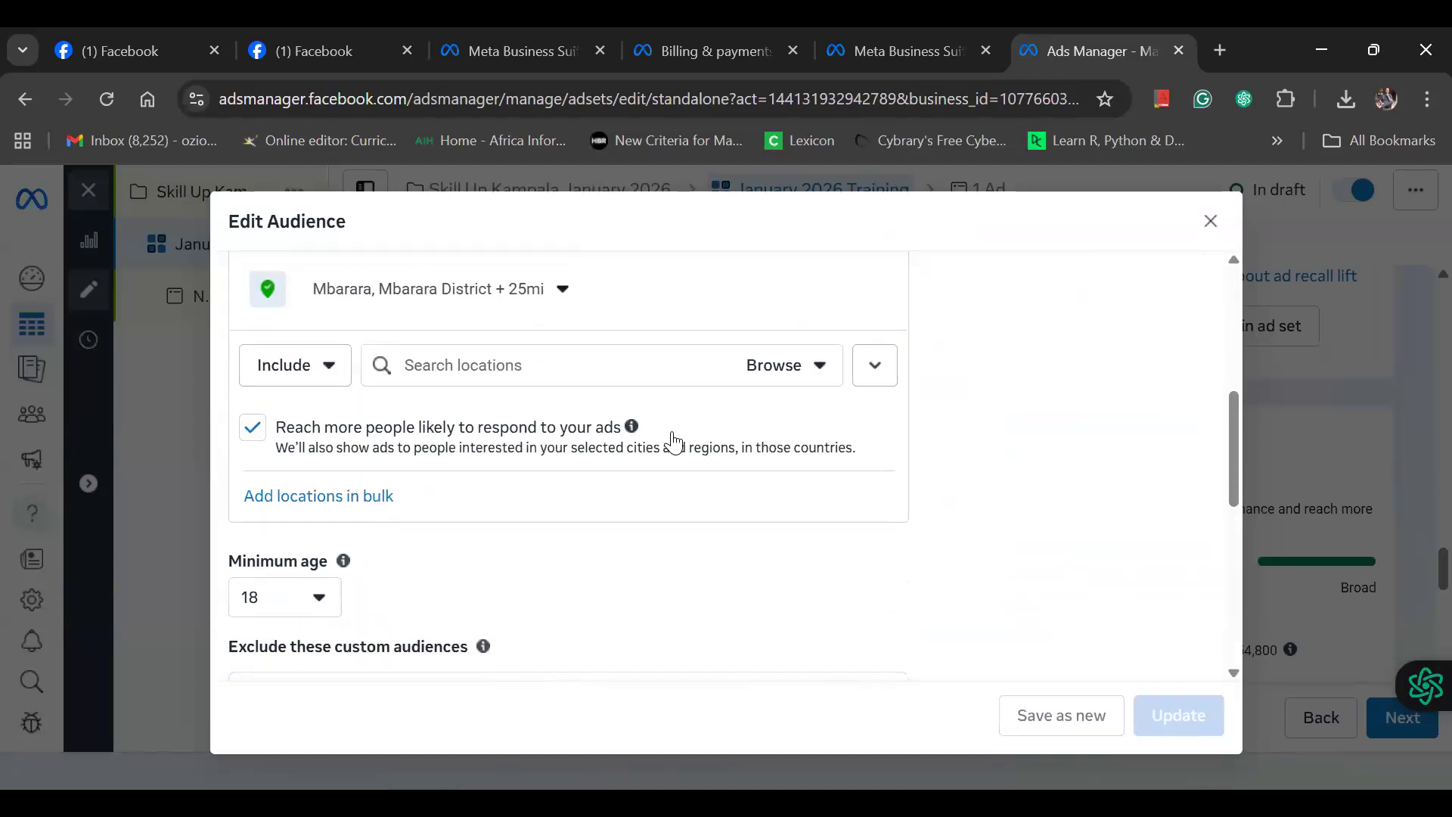
scroll(637, 484, "down", 2)
scroll(637, 484, "down", 4)
scroll(638, 484, "down", 2)
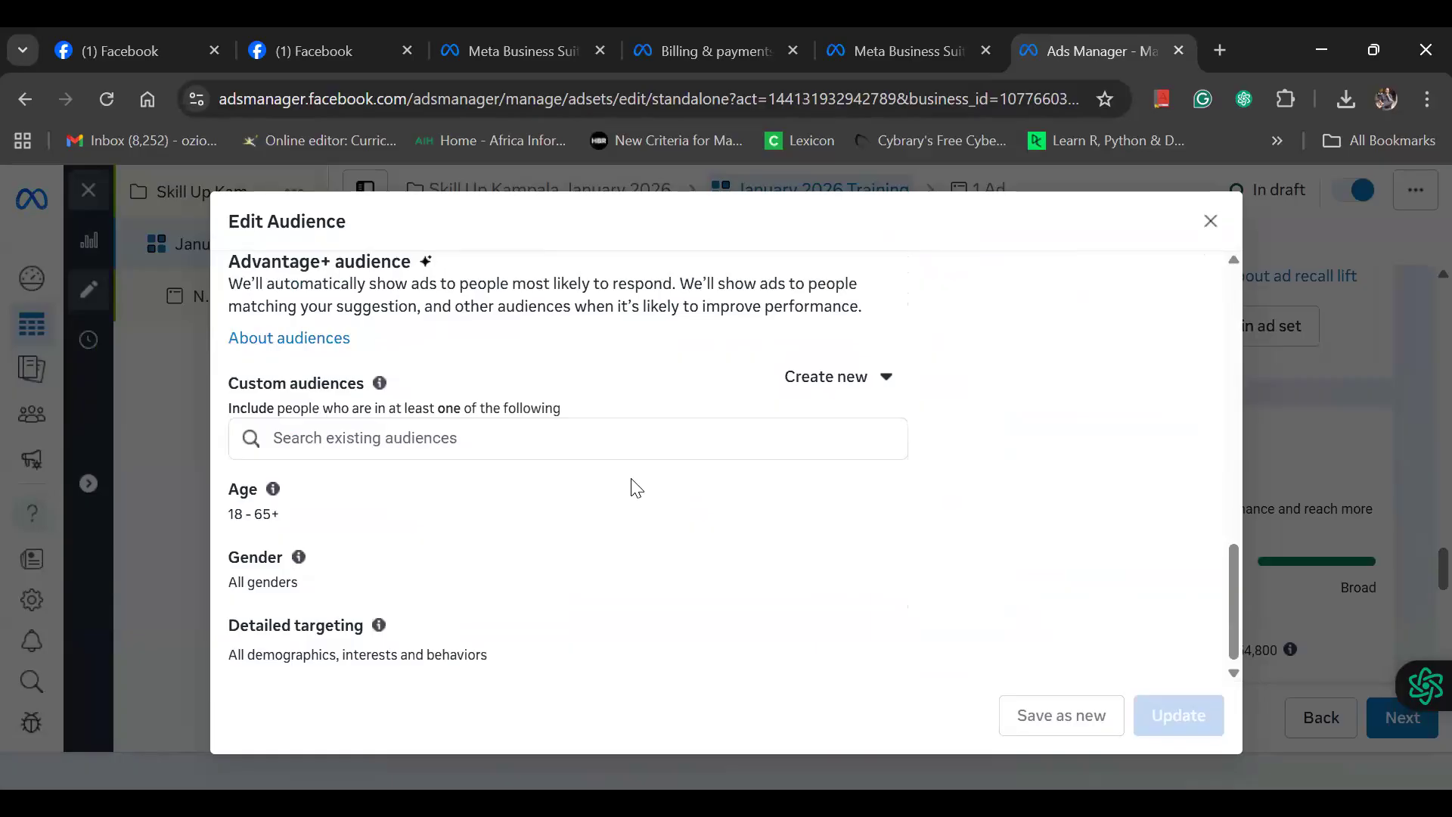
scroll(584, 602, "down", 1)
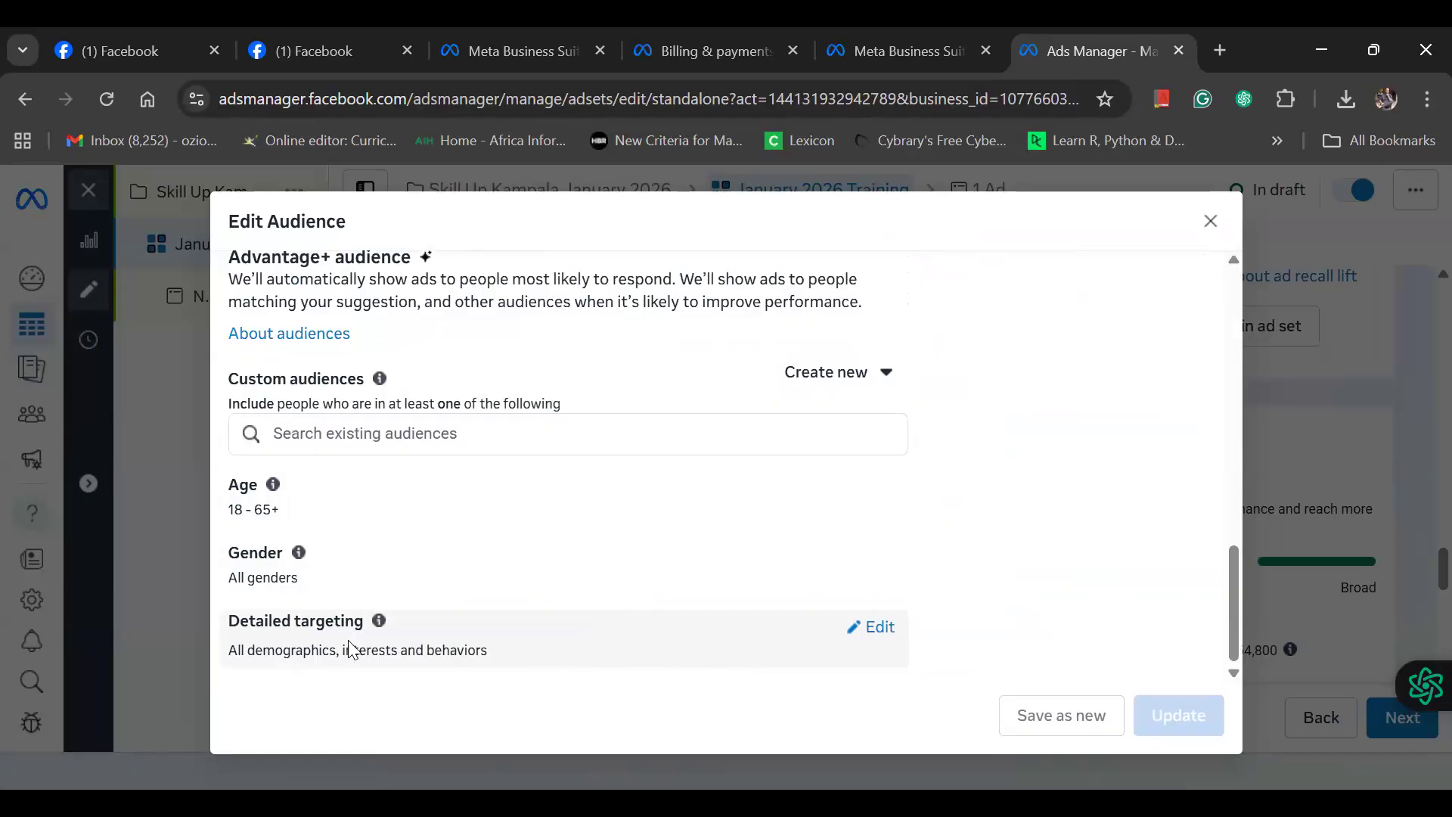
left_click(876, 642)
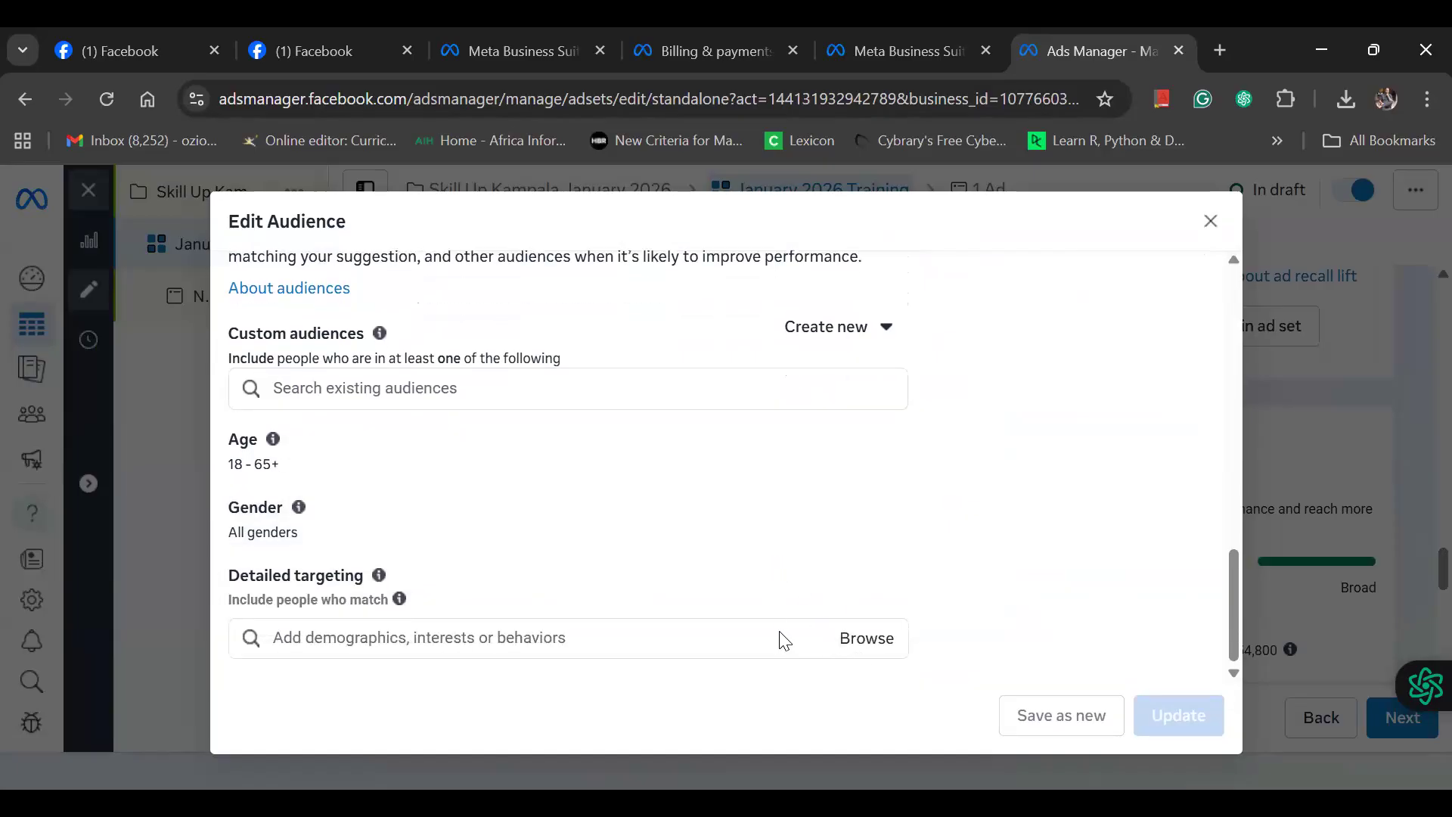
Step: Browse Demographics > Education > Education level, review the degrees, then collapse Education level
left_click(864, 643)
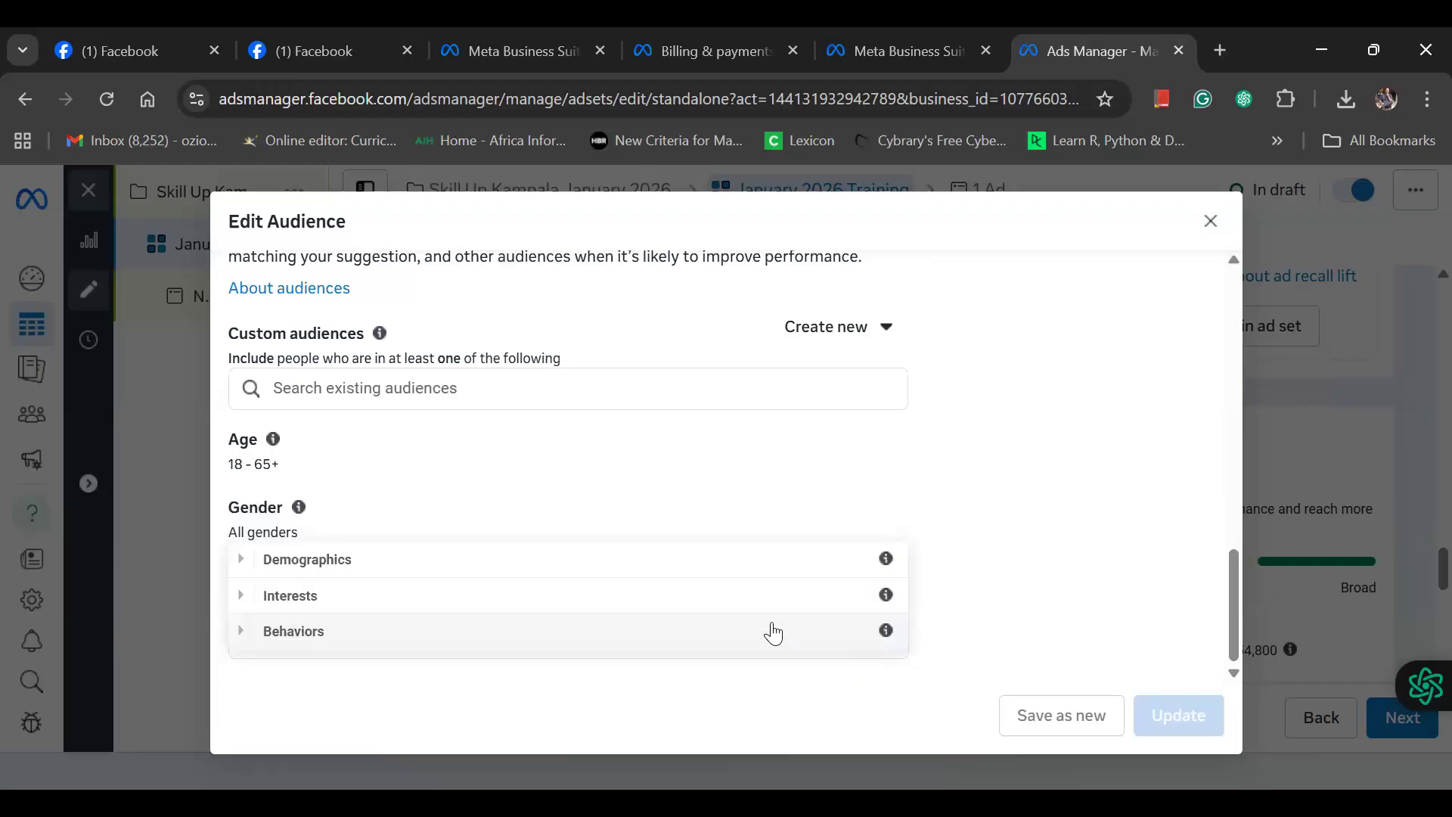
left_click(544, 563)
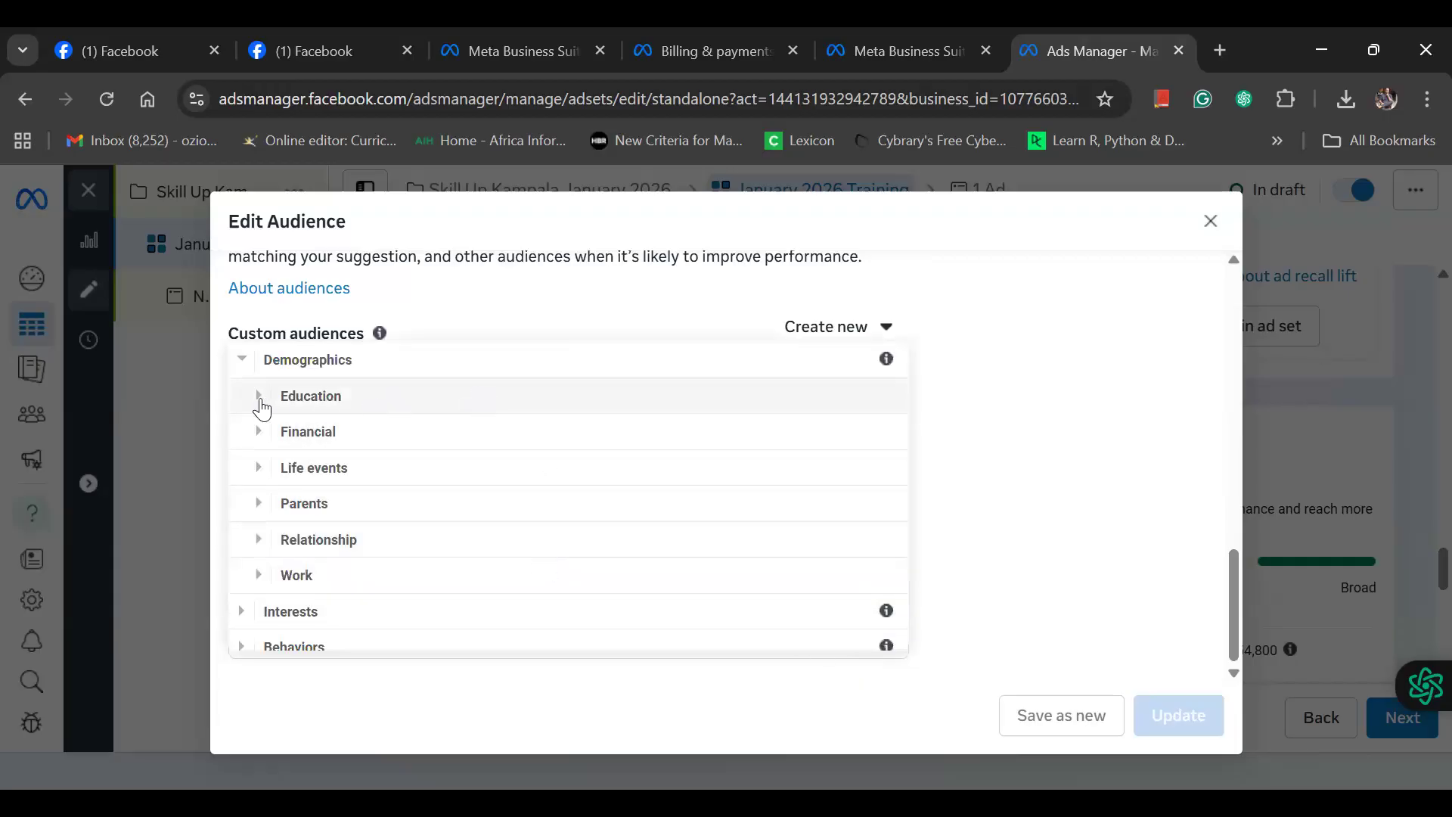
left_click(260, 398)
left_click(276, 397)
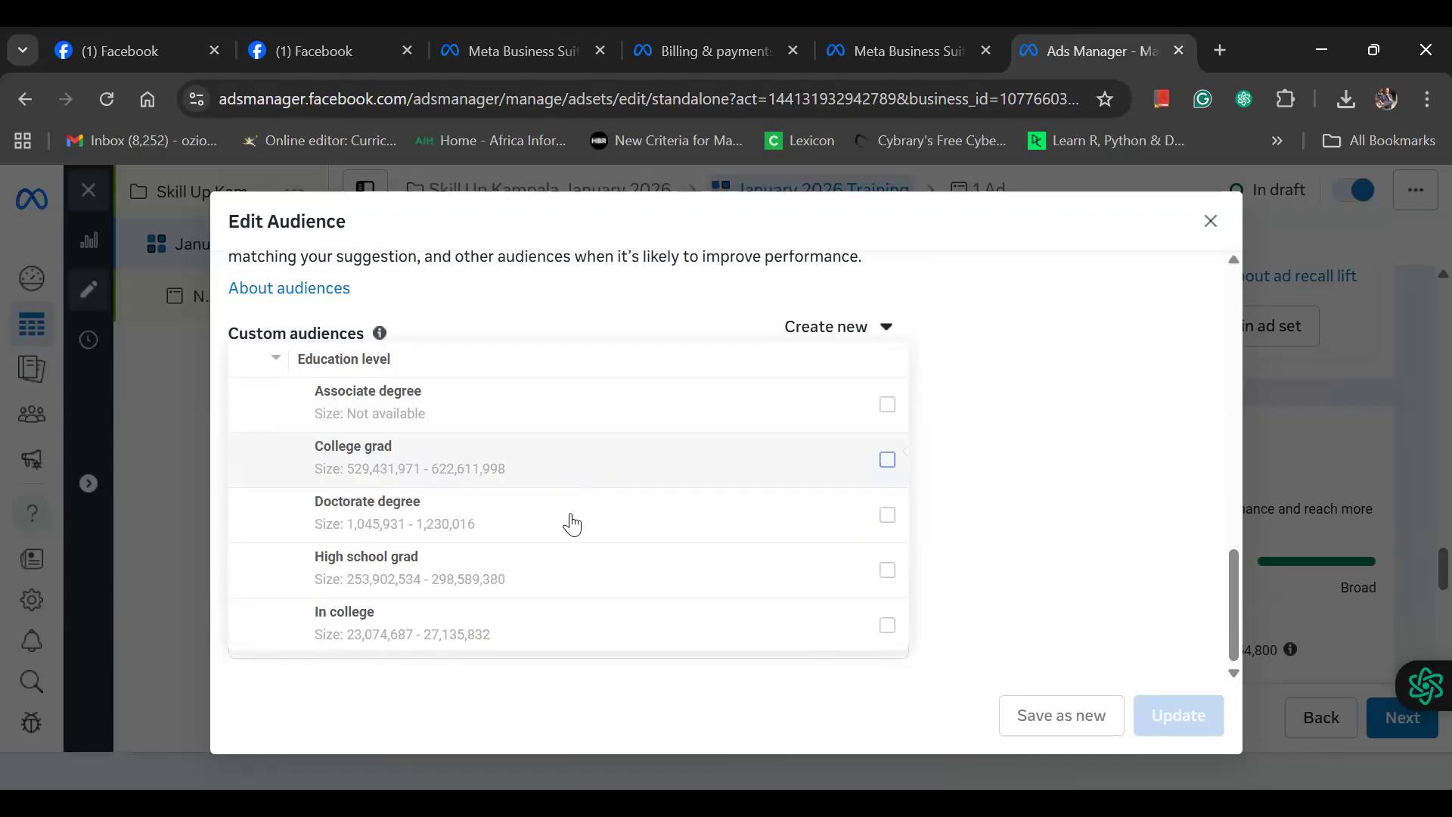
scroll(585, 534, "down", 2)
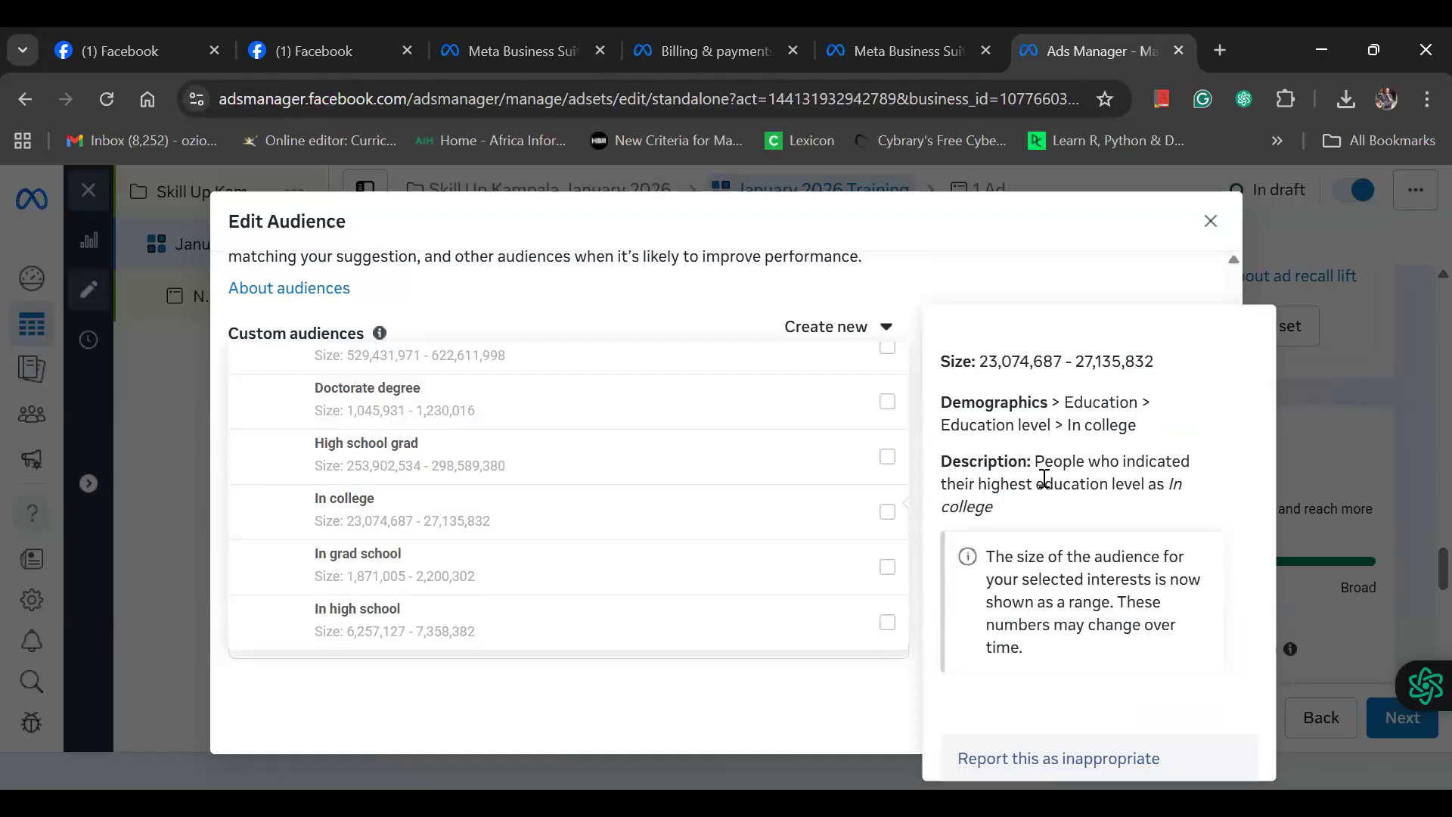
scroll(771, 525, "up", 1)
scroll(759, 525, "down", 3)
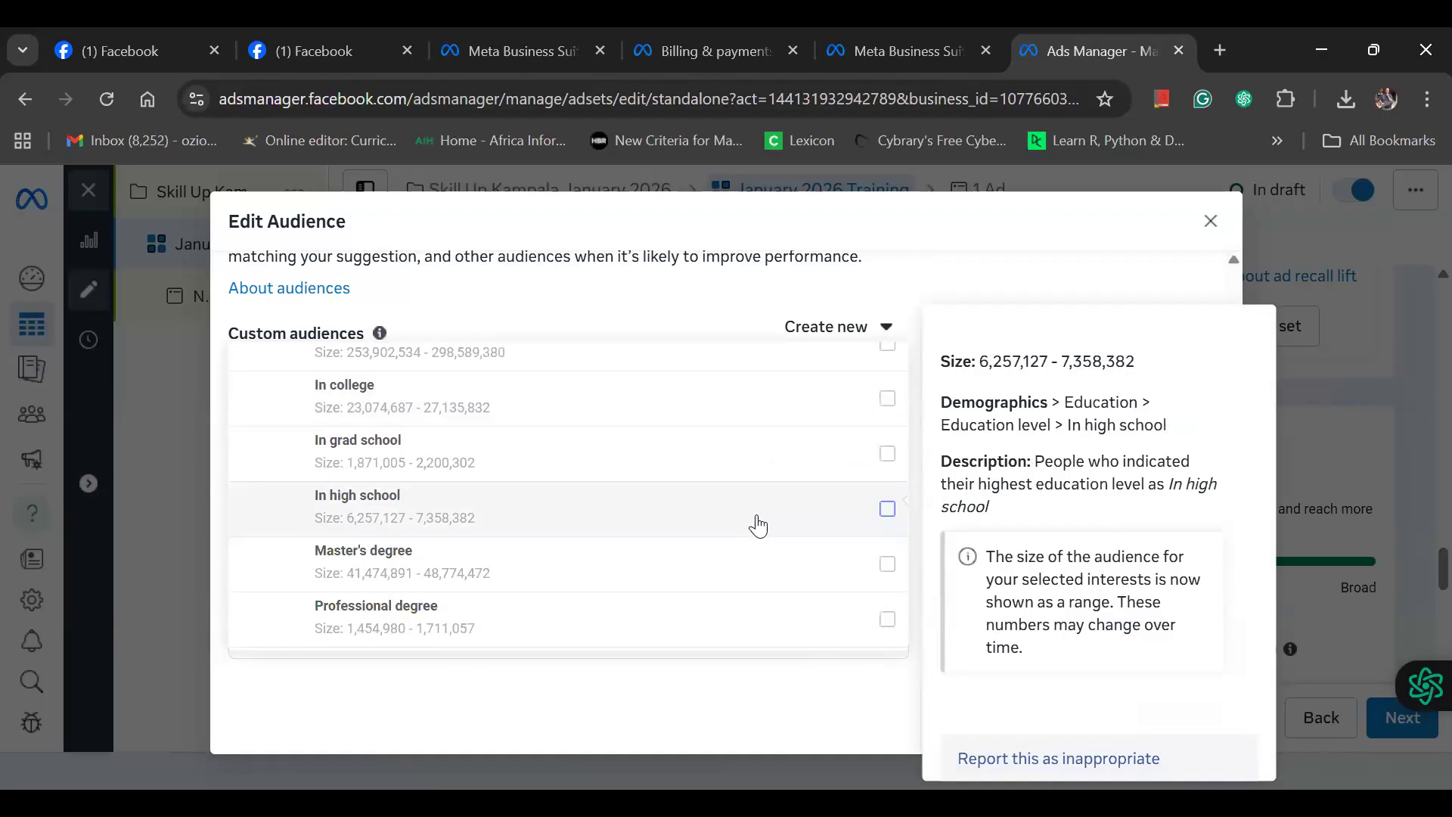
scroll(757, 526, "down", 2)
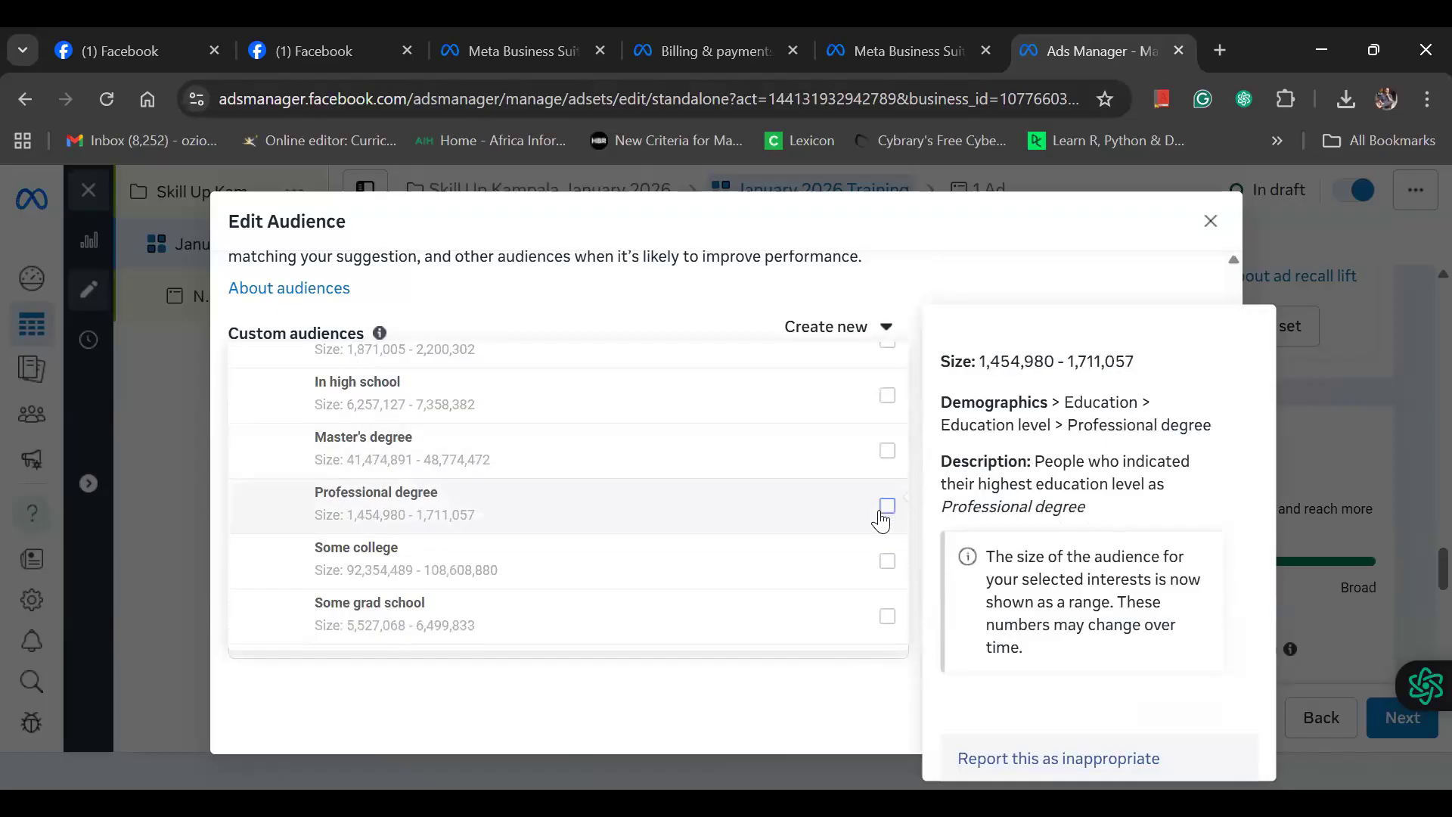
scroll(718, 420, "up", 5)
scroll(655, 405, "down", 2)
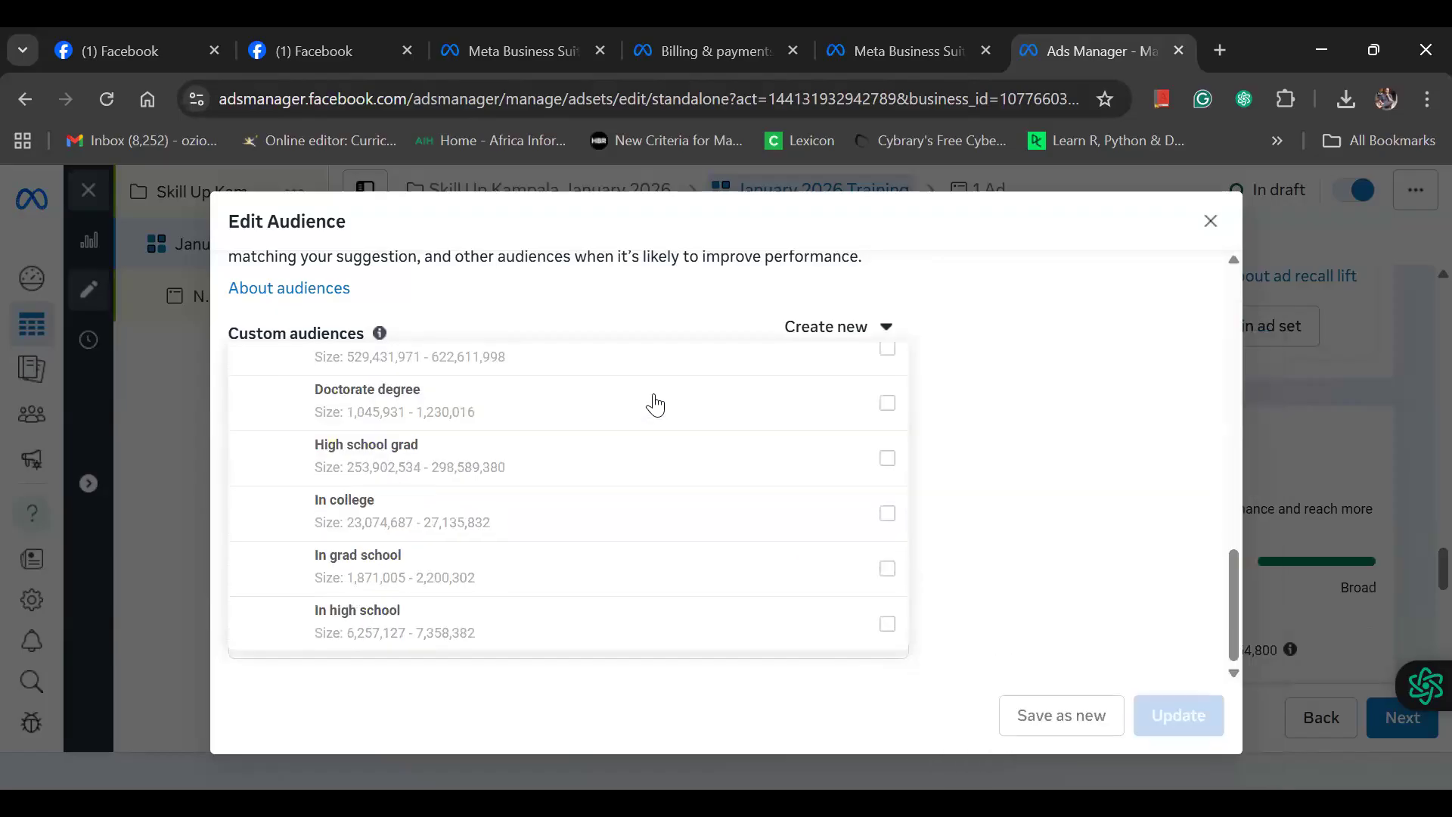
scroll(605, 427, "up", 3)
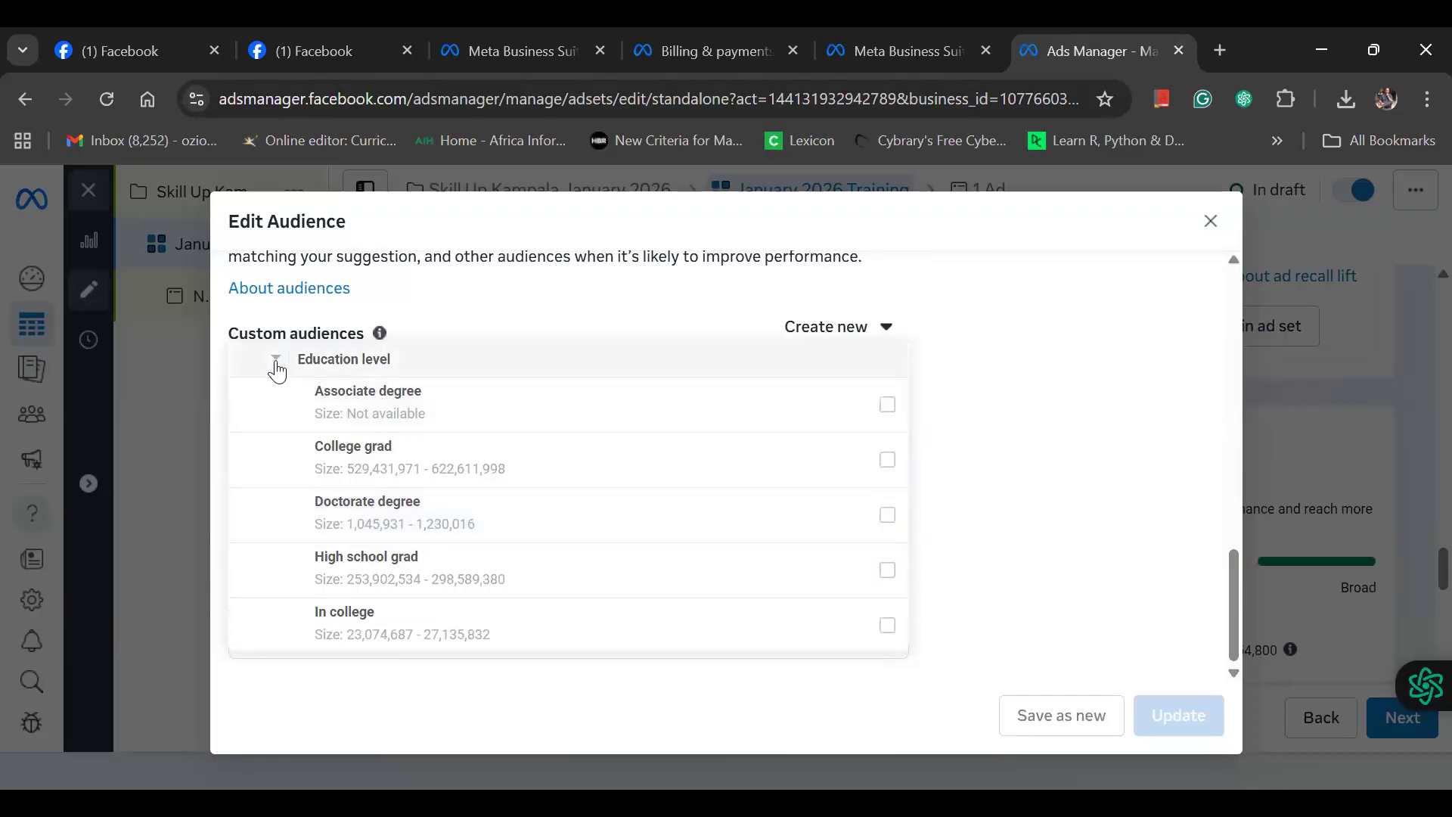
left_click(276, 361)
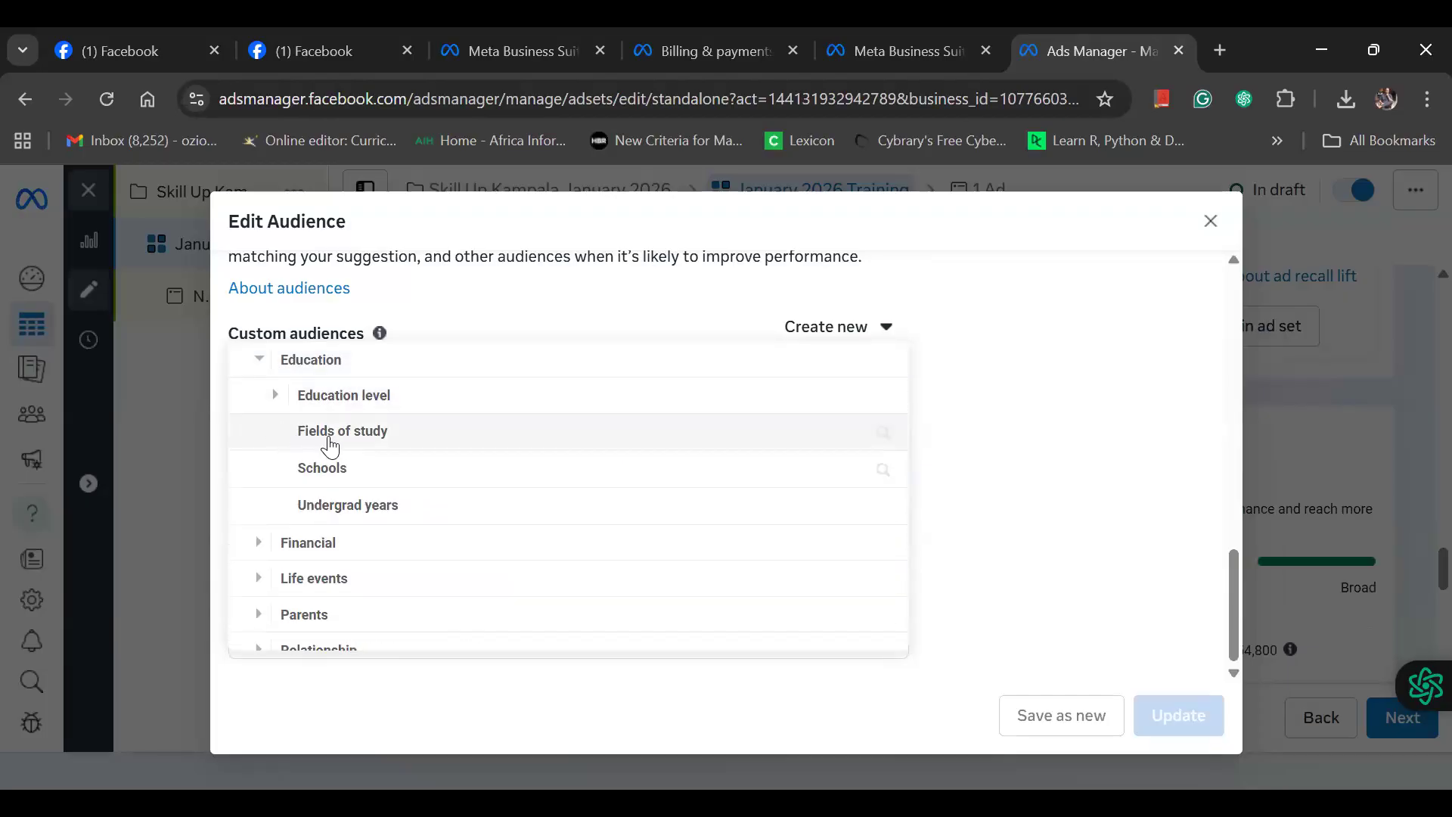
left_click(448, 437)
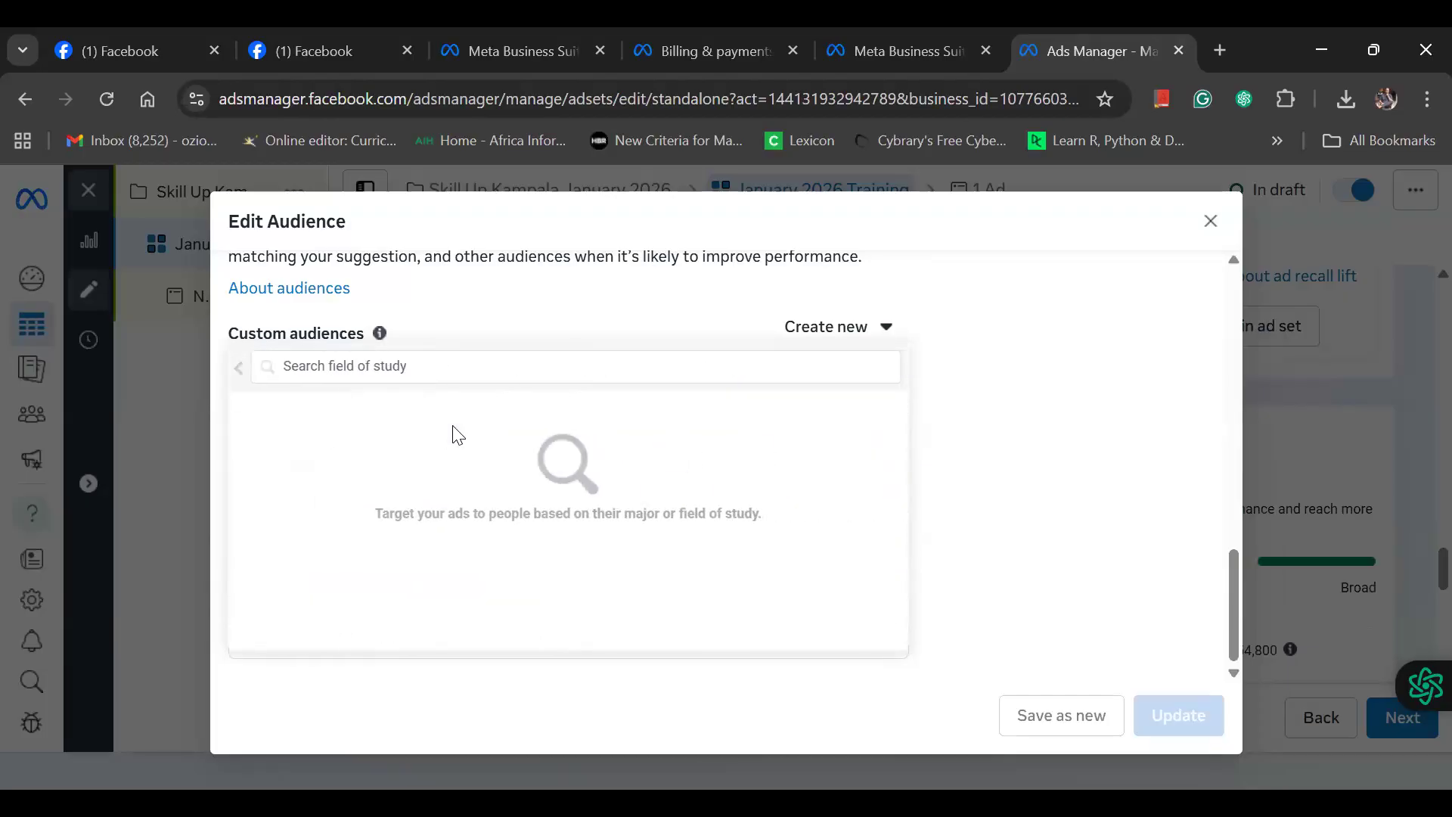
left_click(466, 370)
type("P")
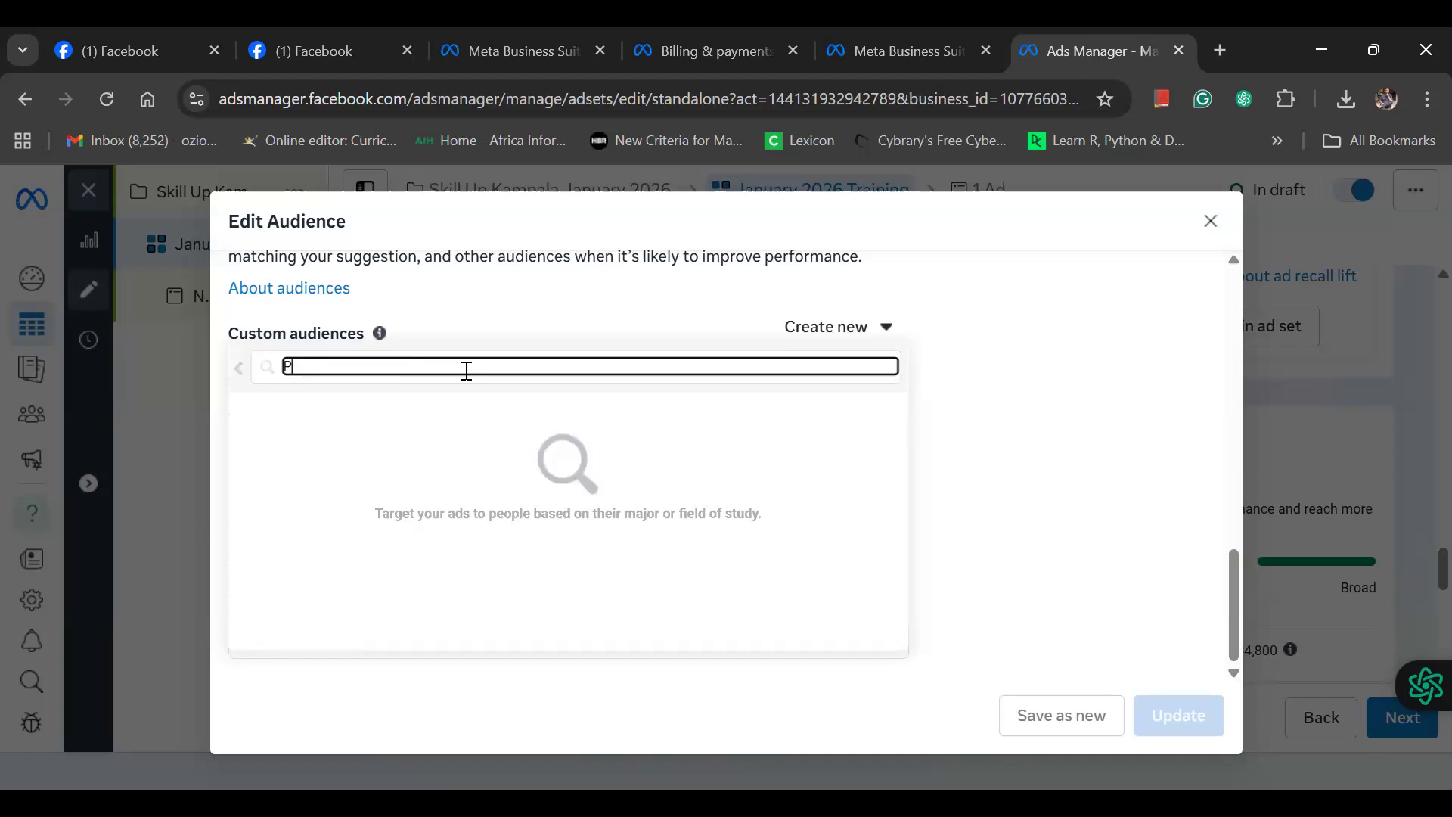
type("harmac")
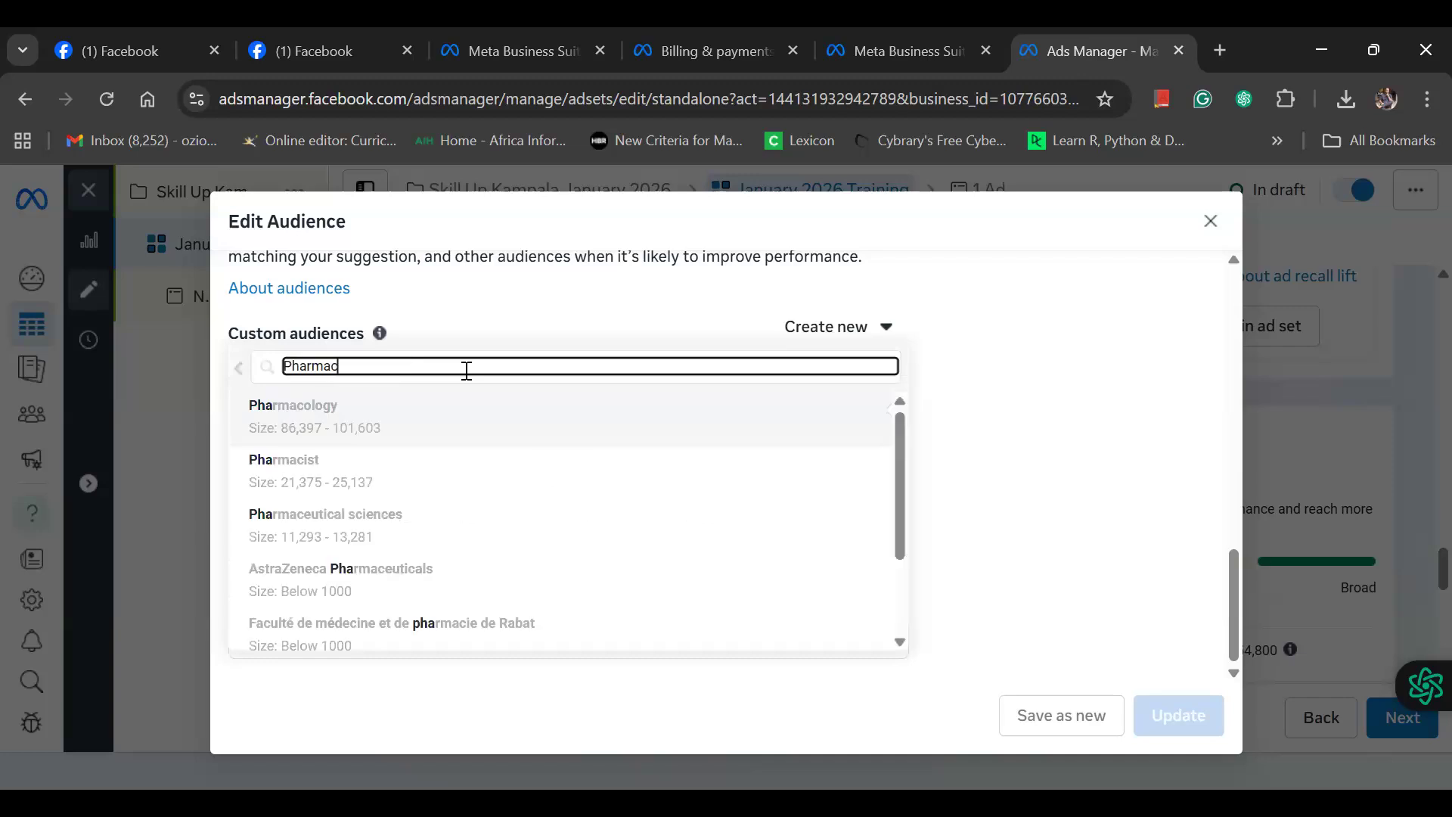
type("y")
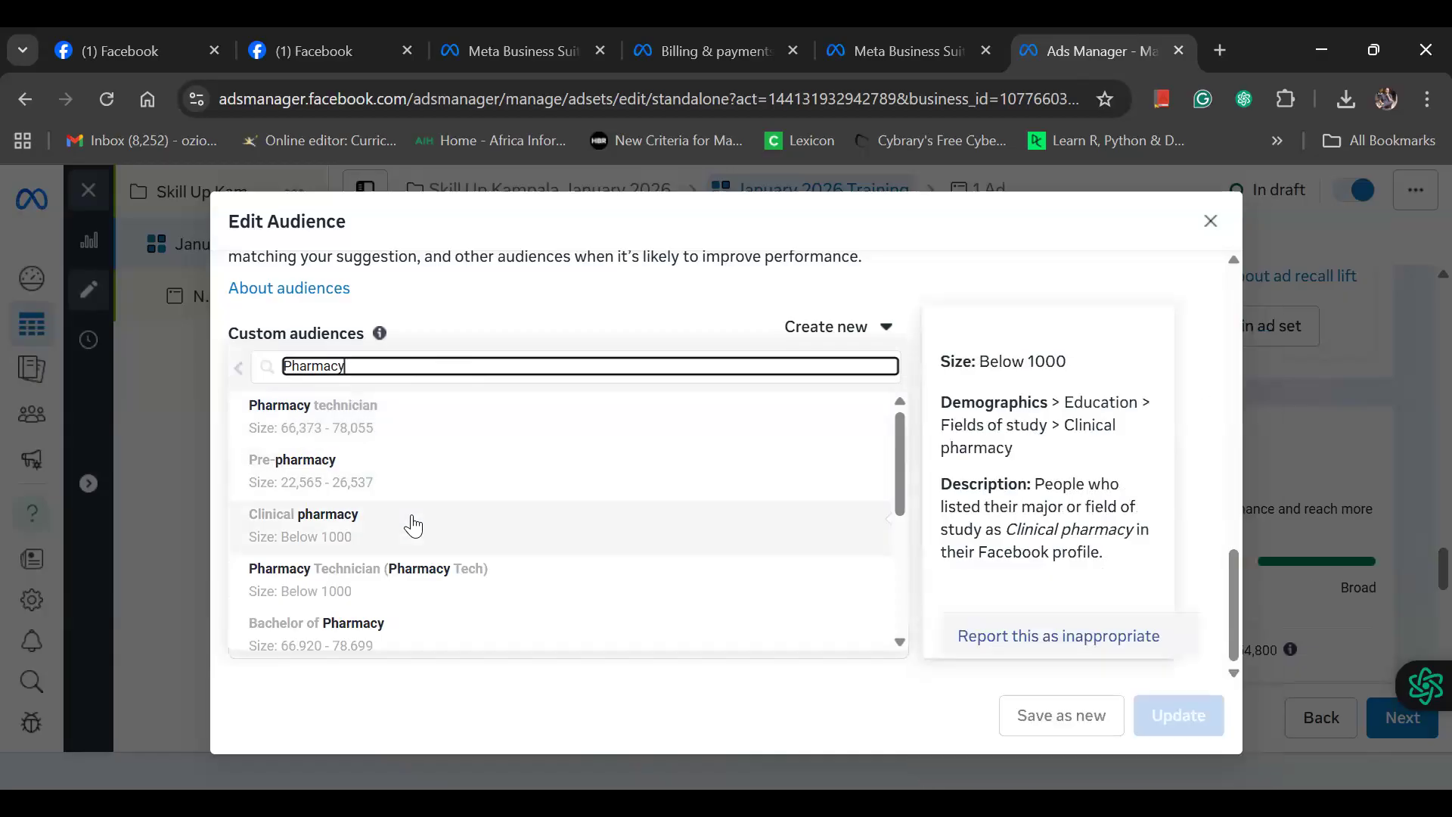
scroll(412, 525, "down", 2)
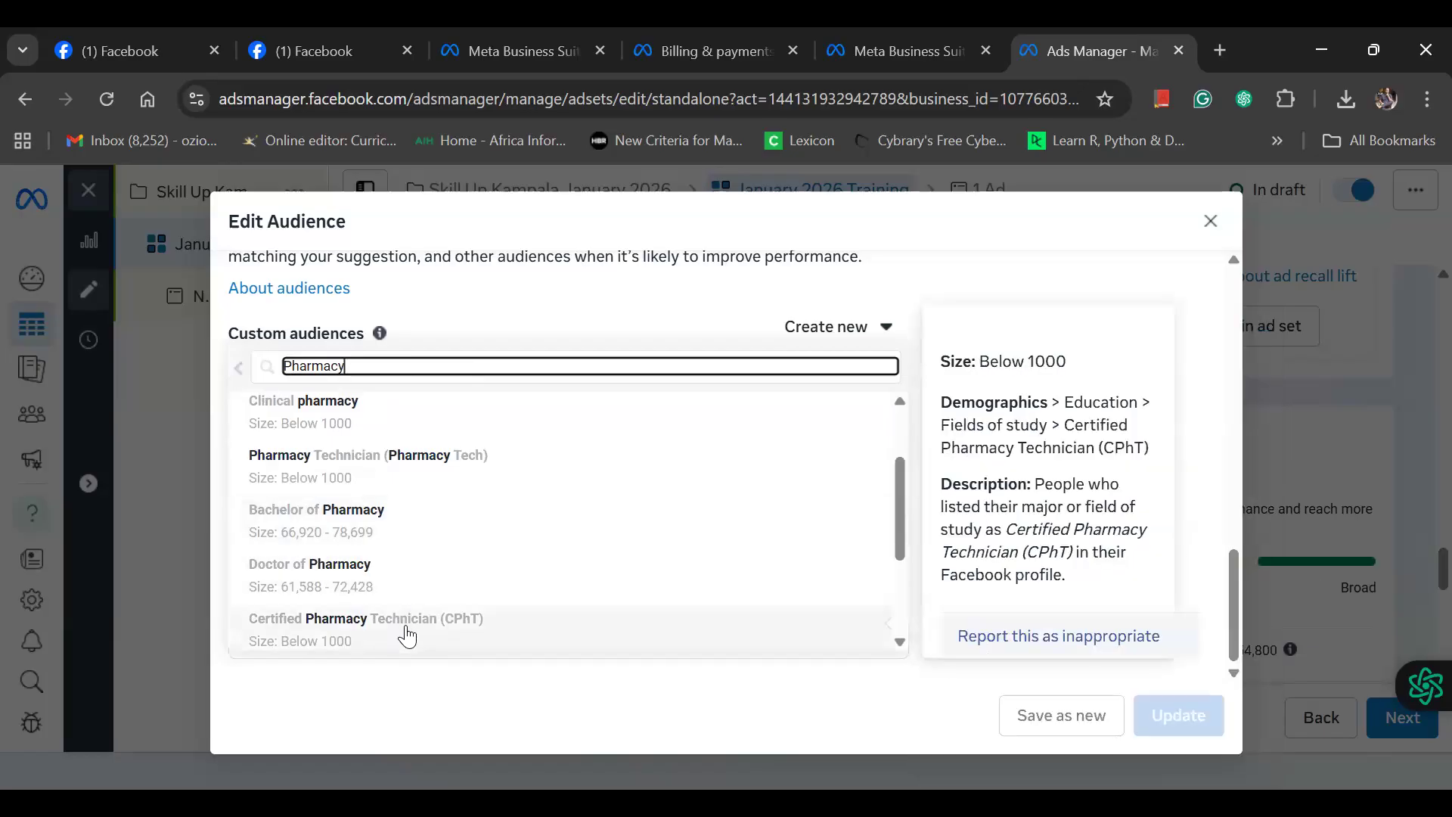
scroll(286, 402, "up", 2)
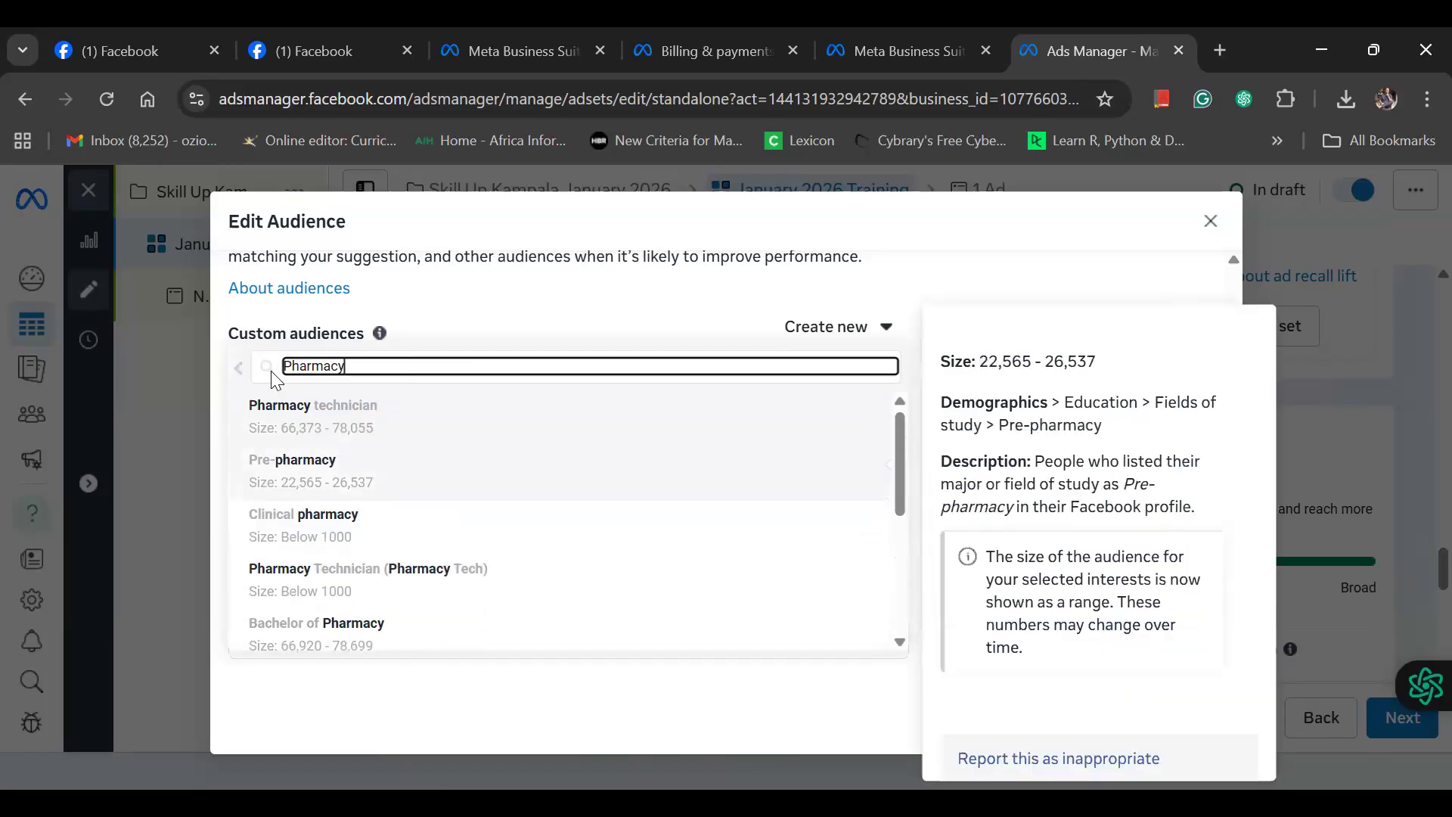
left_click(240, 370)
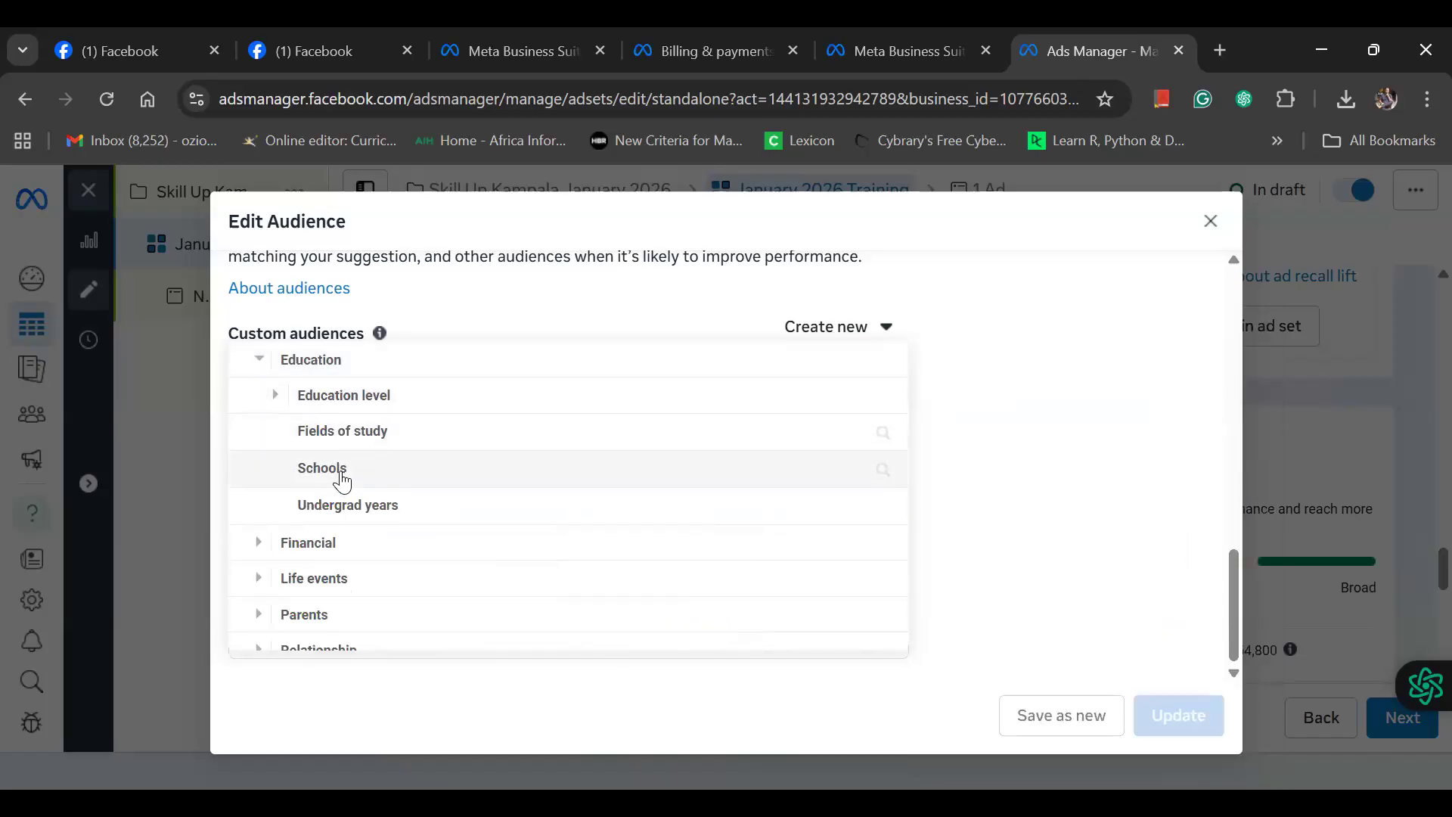
left_click(342, 478)
left_click(373, 368)
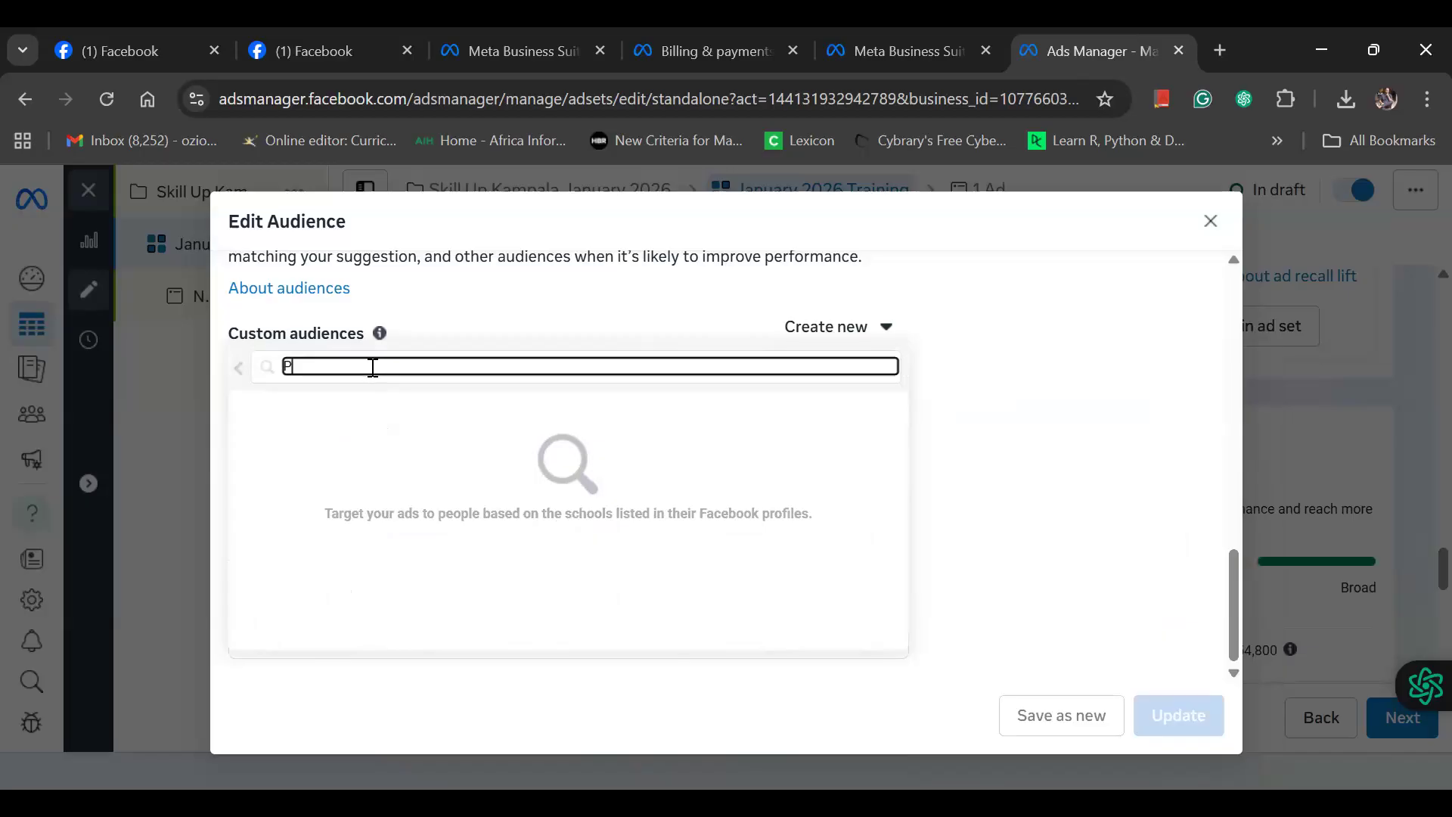
key("BackSpace")
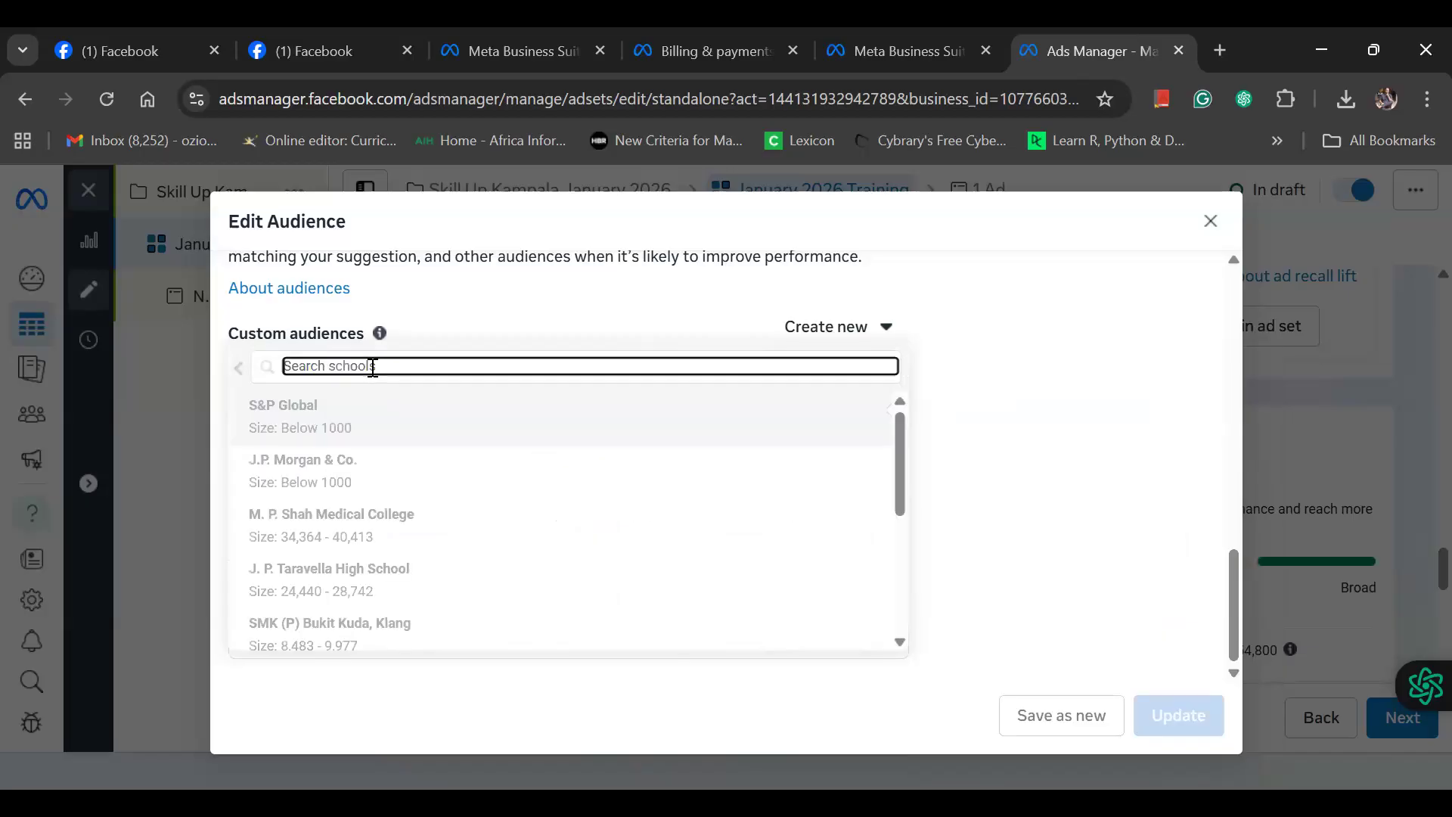
type("Mak")
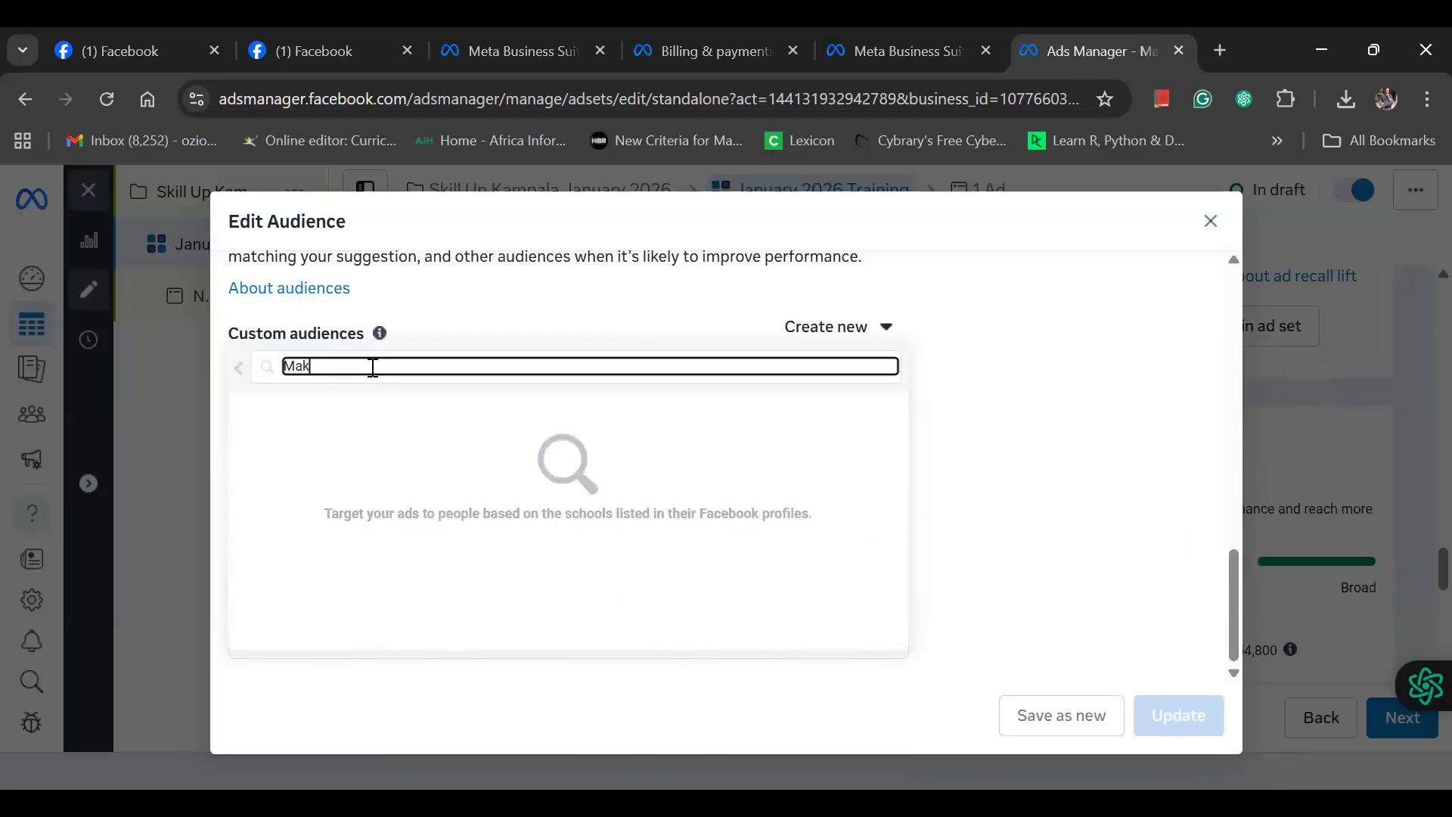
type("erere")
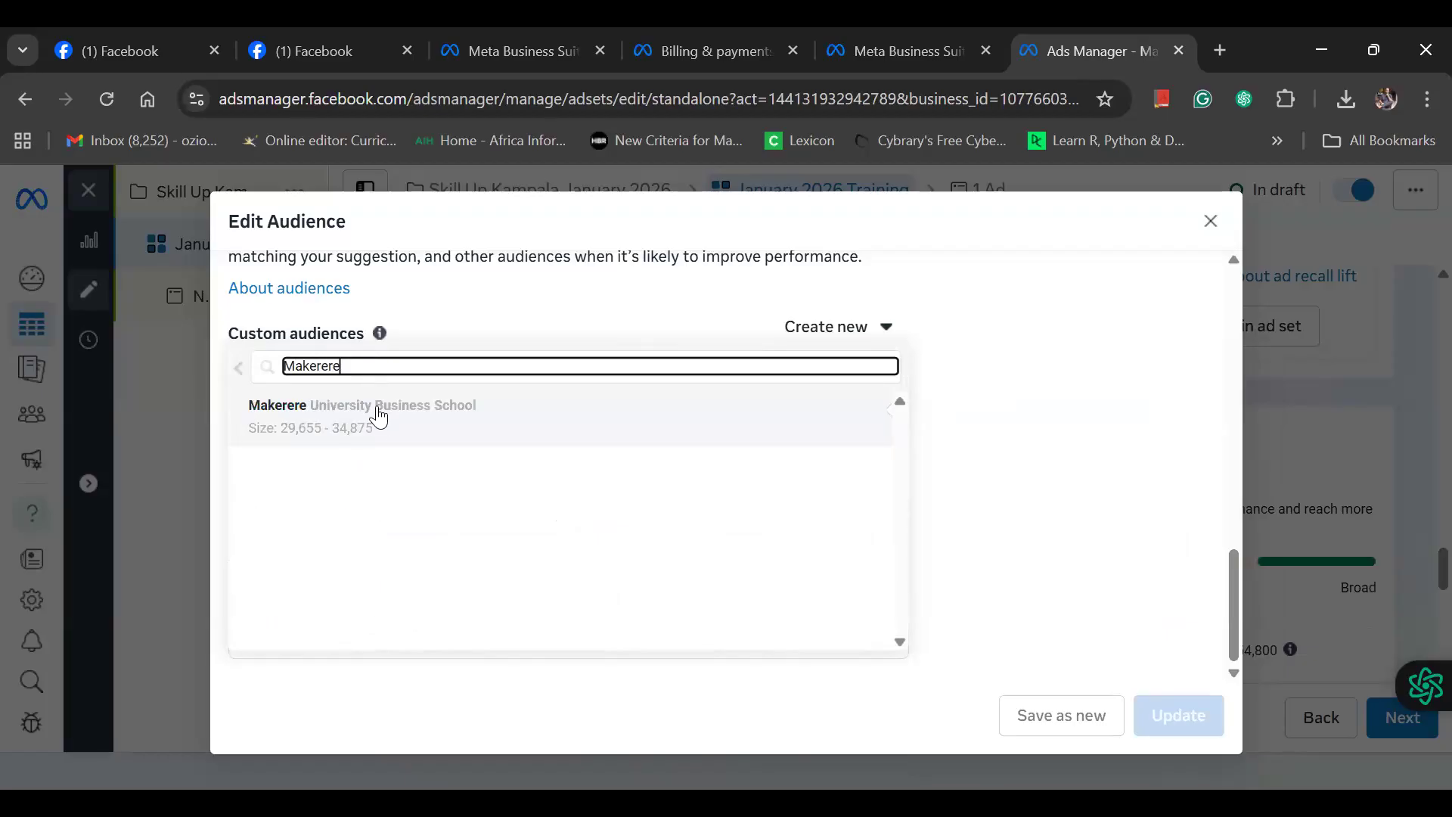
left_click_drag(371, 364, 271, 362)
type("K")
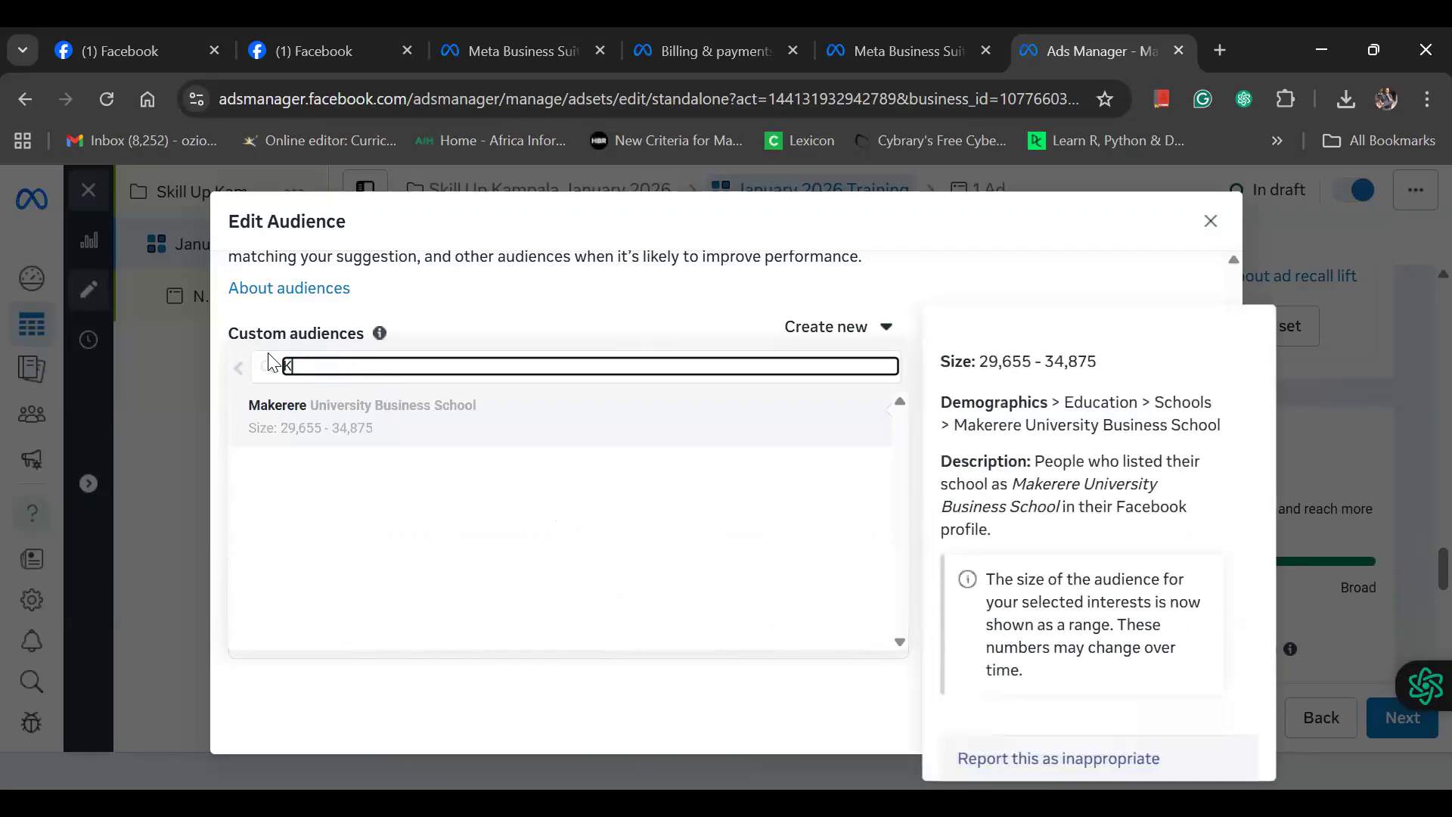
type("ampala")
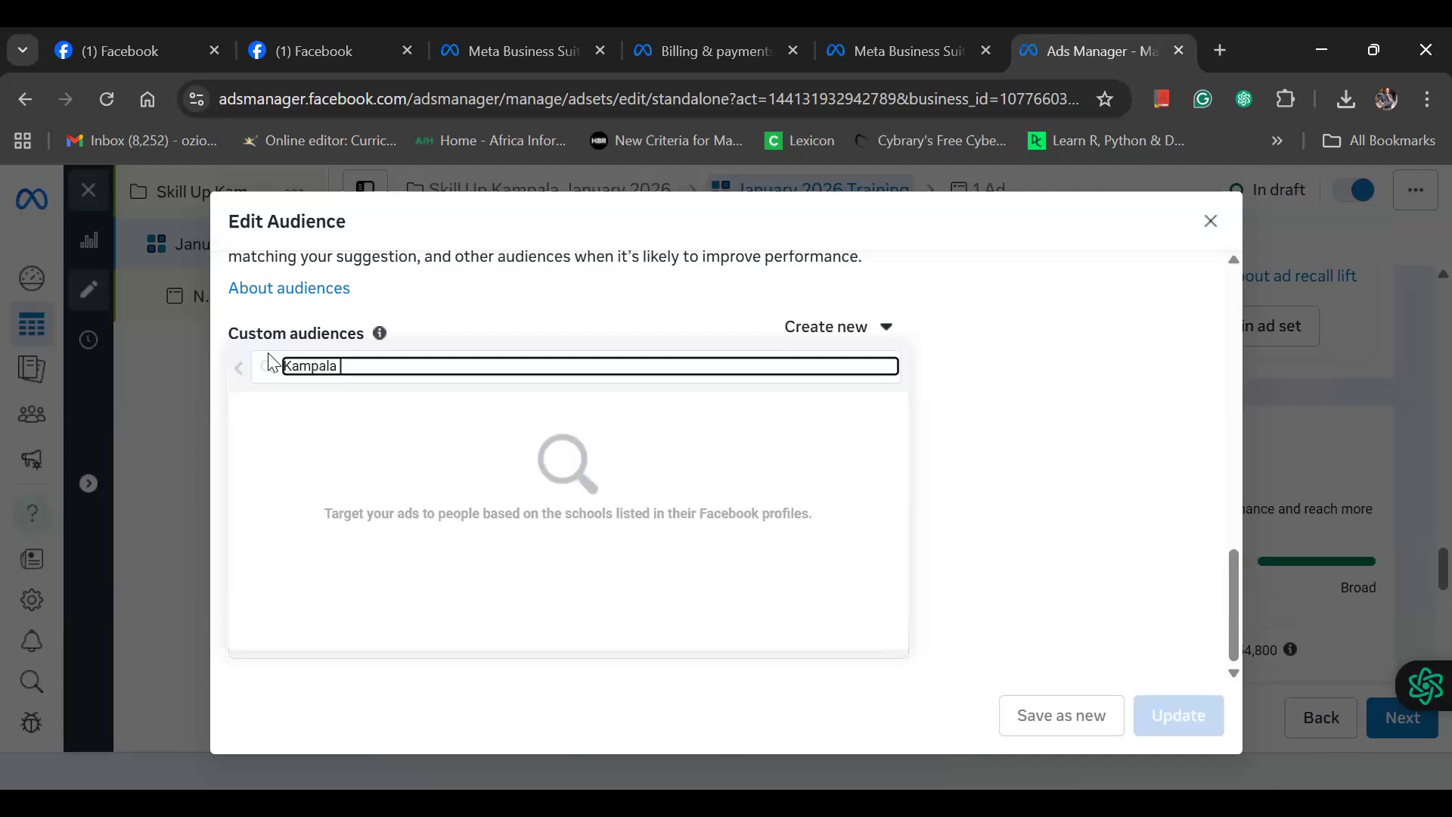
key("BackSpace")
key("BackSpace")
key("BackSpace")
key("BackSpace")
key("BackSpace")
left_click(242, 371)
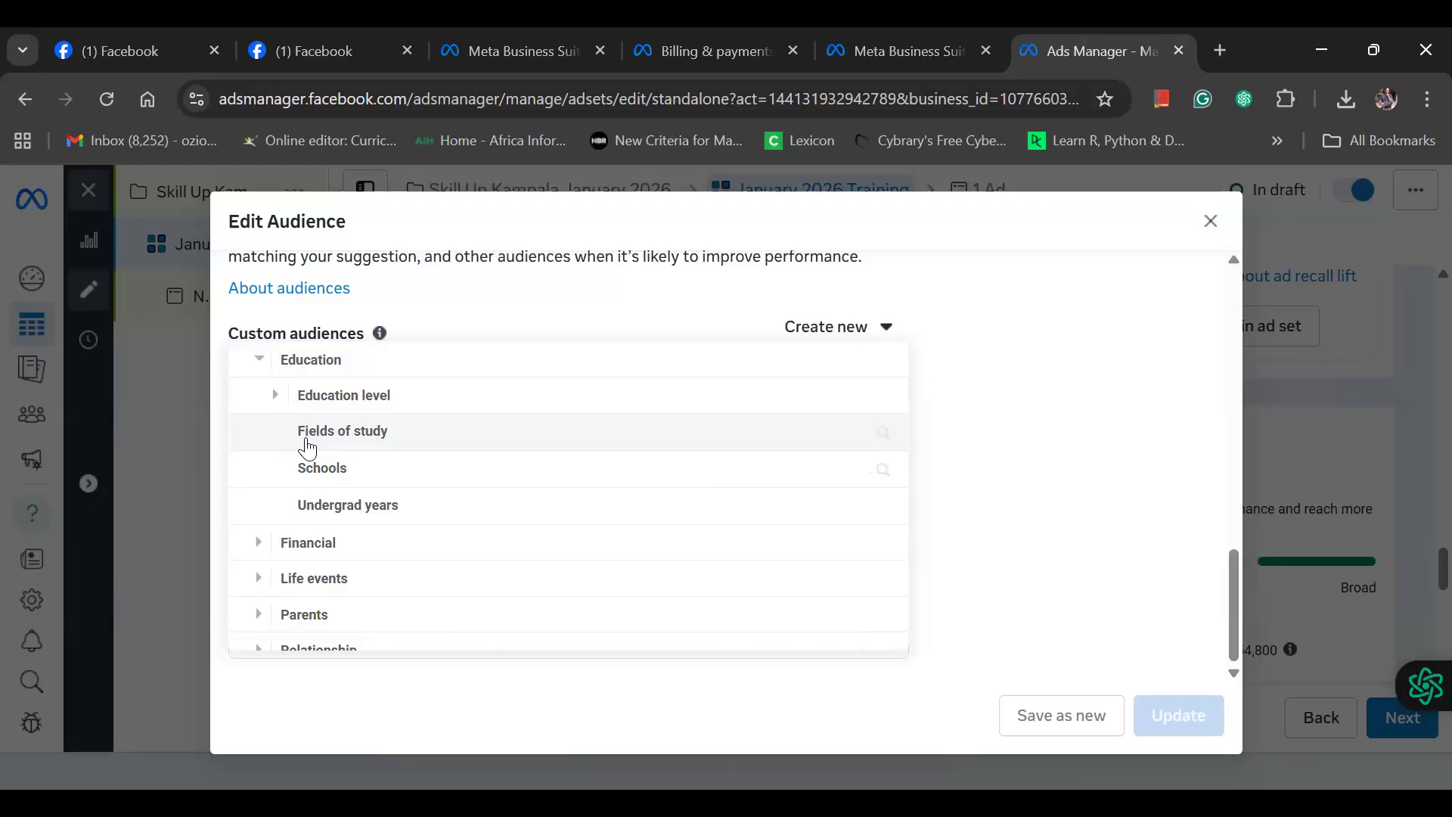
Step: Collapse Education and browse the Household income options under Financial > Income
scroll(308, 448, "down", 2)
scroll(307, 447, "up", 3)
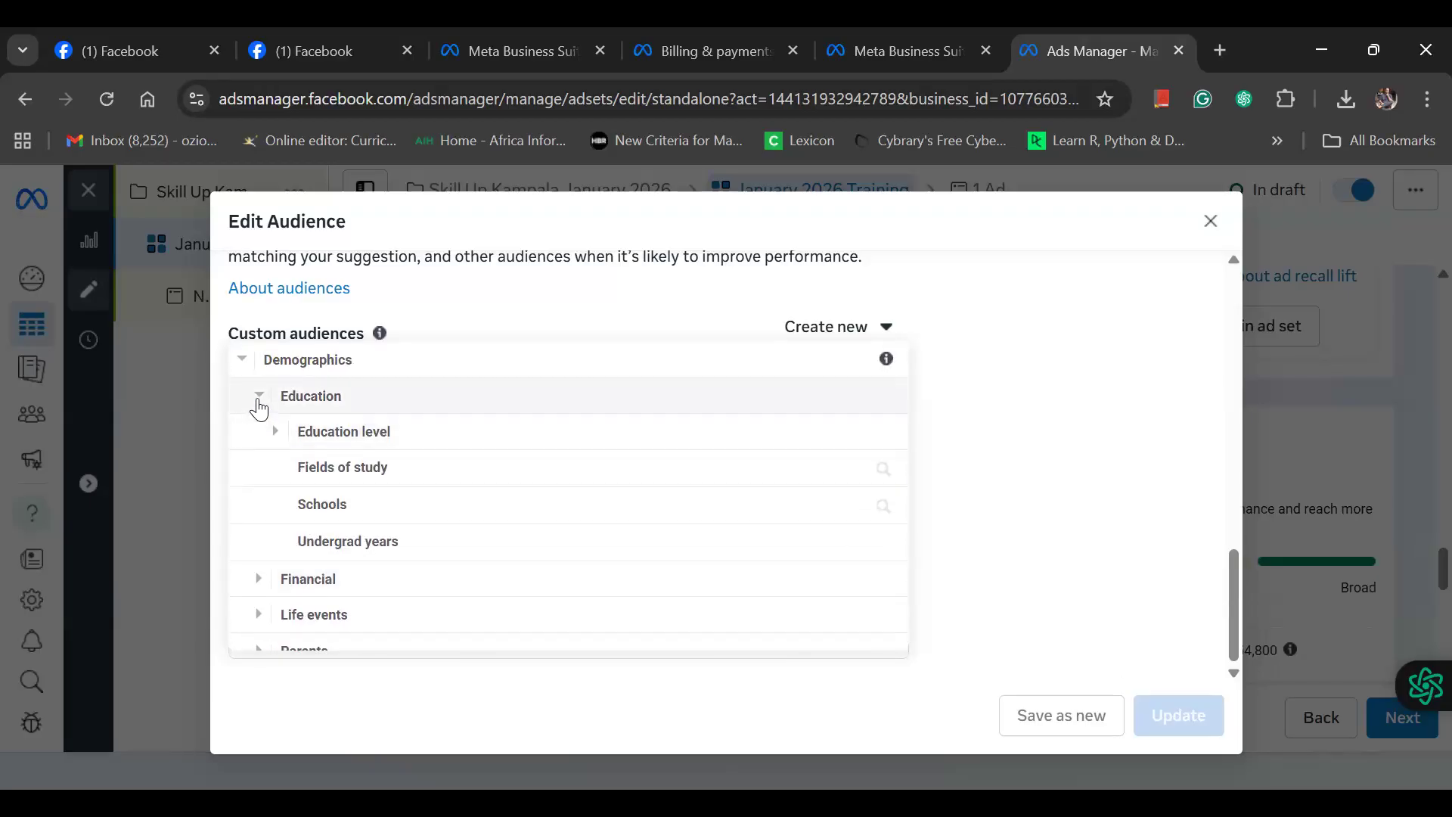
left_click(259, 401)
left_click(259, 432)
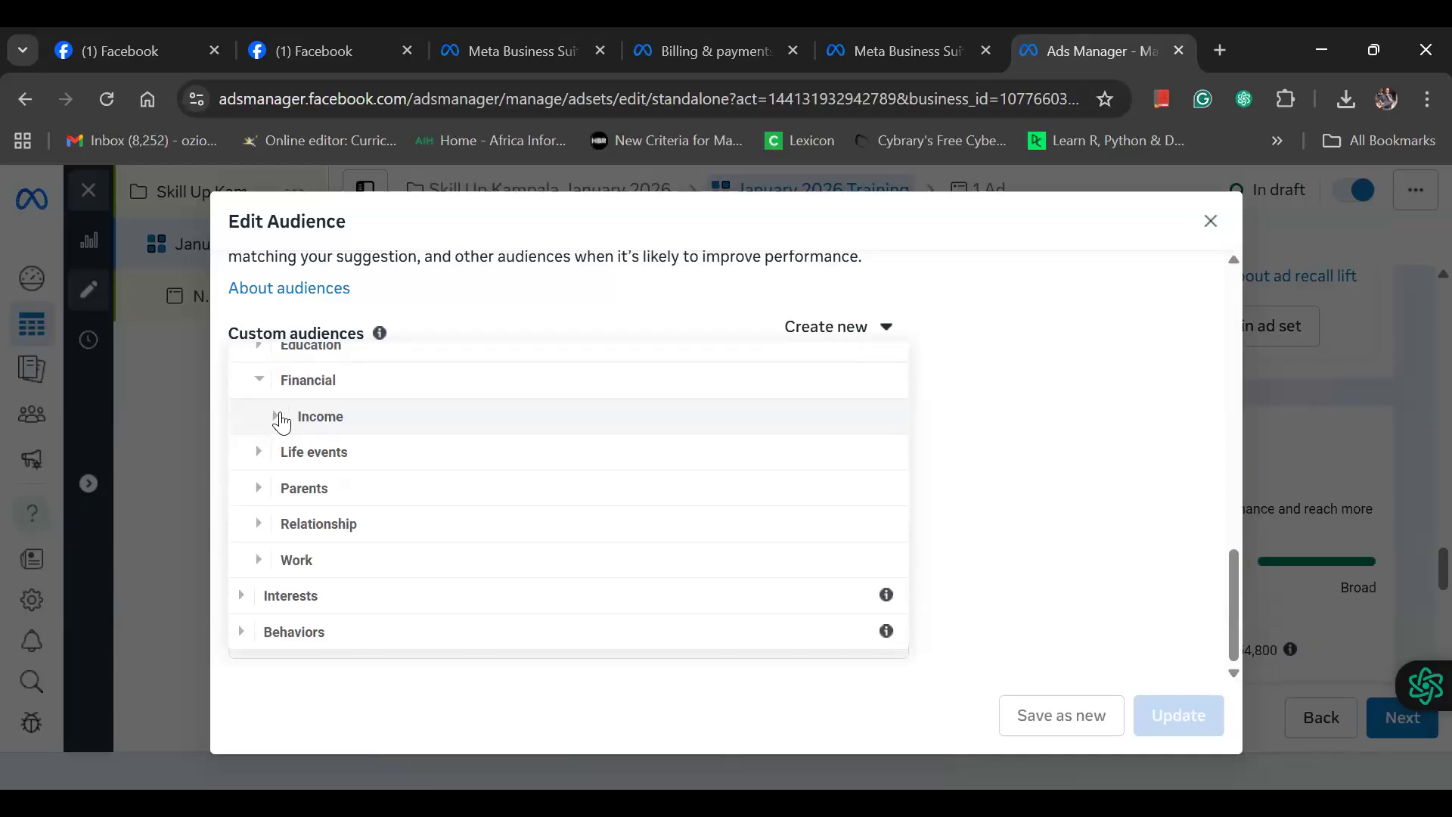
left_click(275, 419)
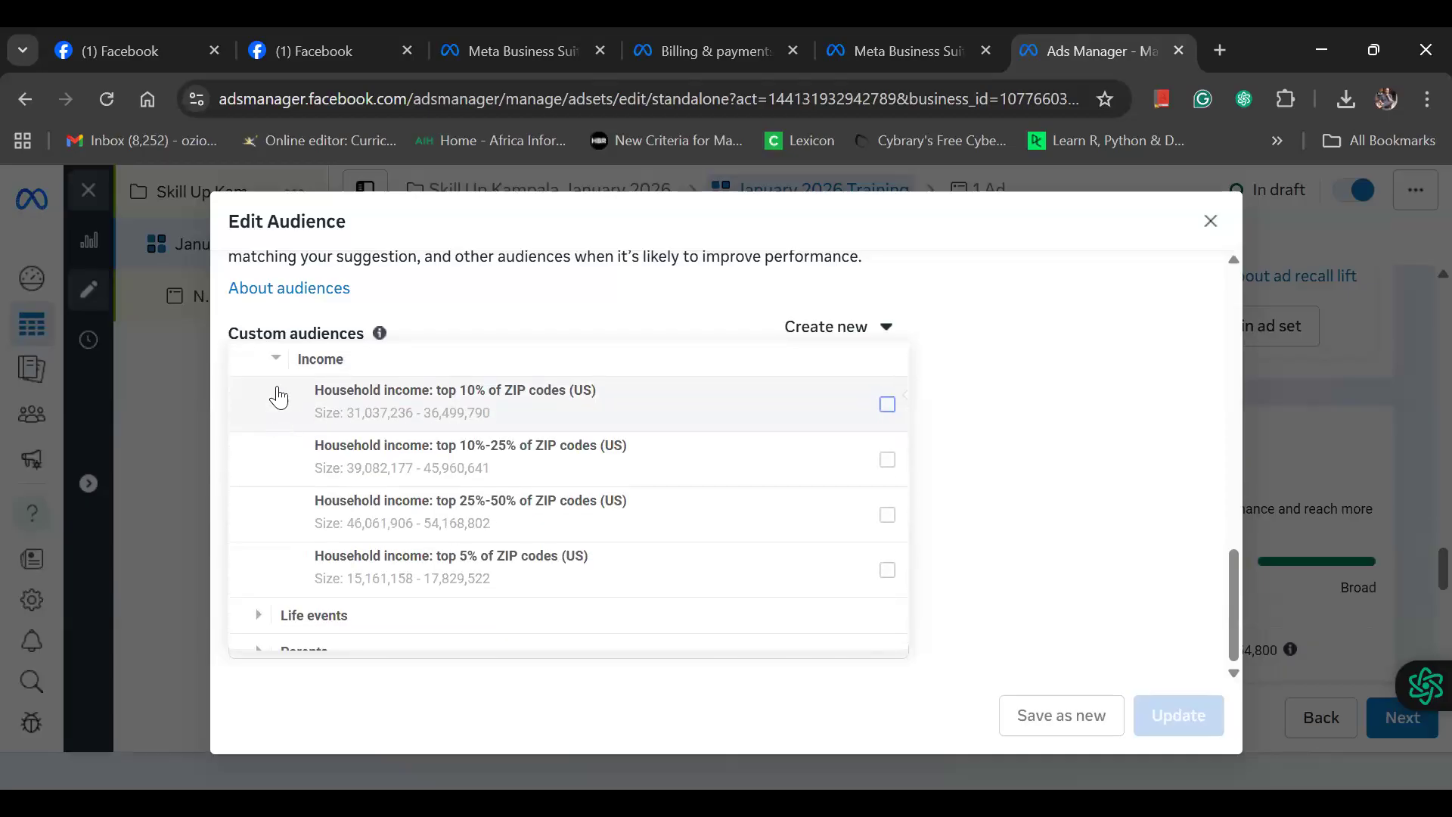
Step: Close Income and Financial, then show the Anniversary options under Life events
scroll(278, 423, "up", 2)
left_click(275, 470)
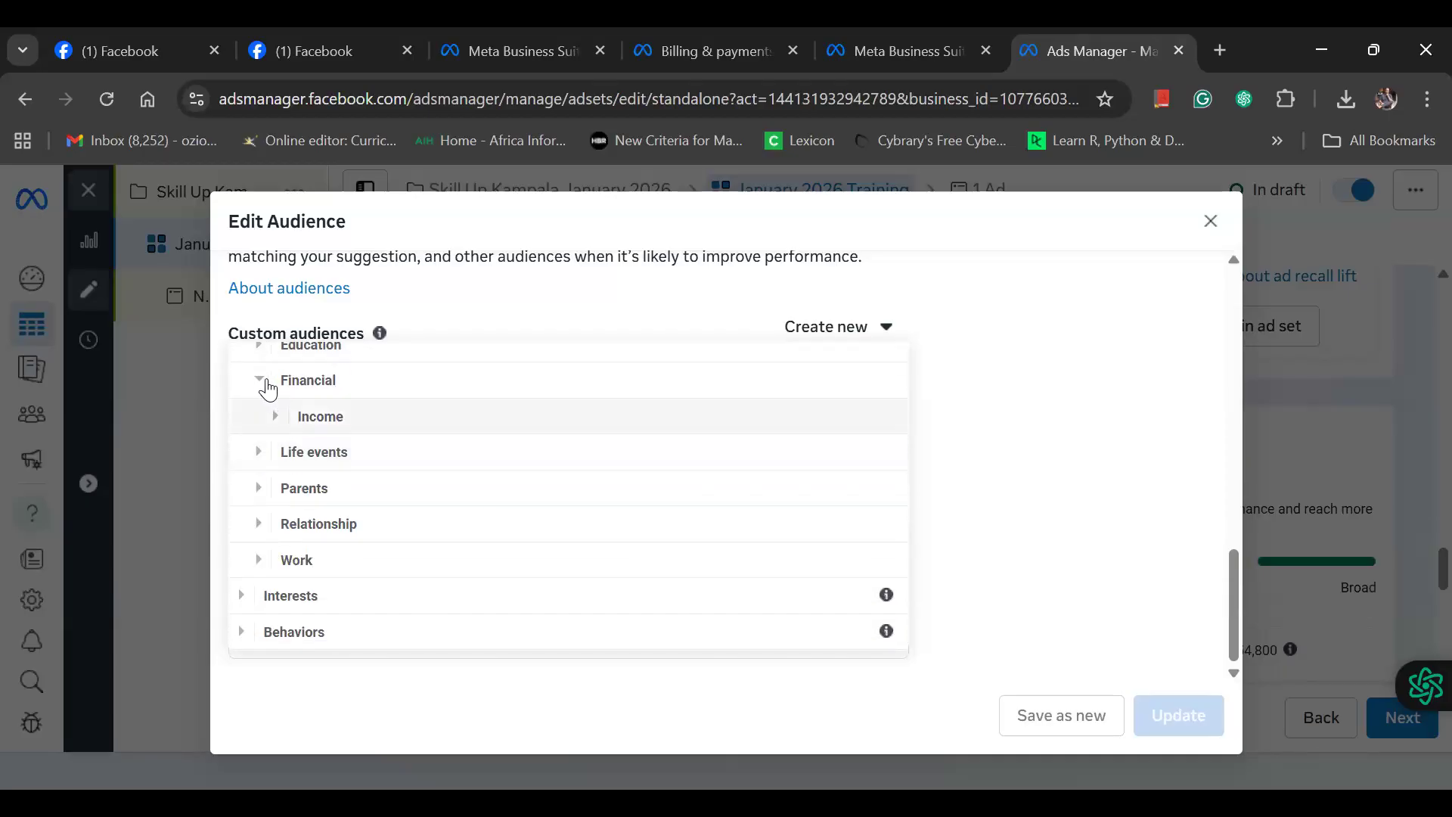
left_click(260, 382)
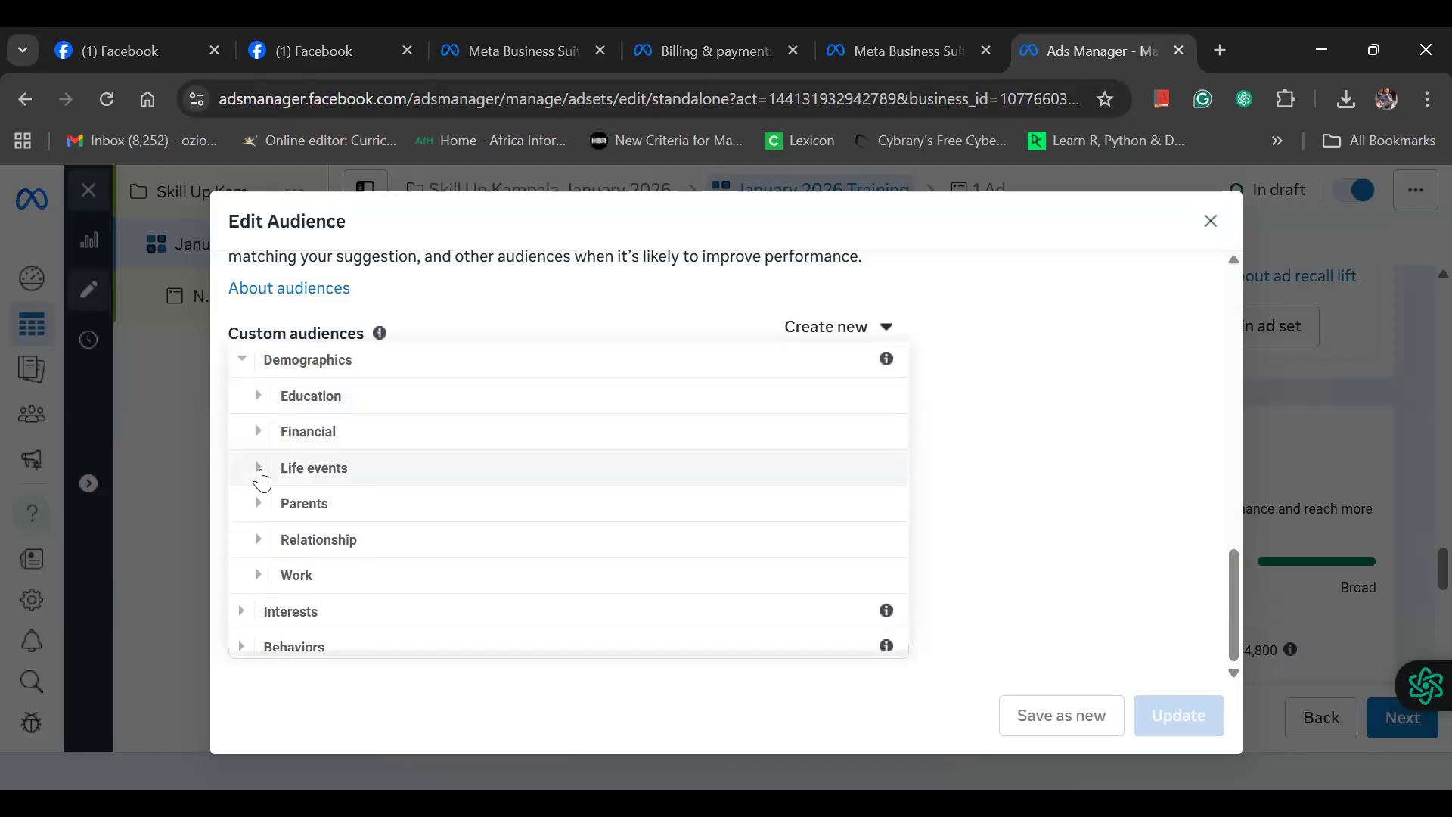
left_click(260, 474)
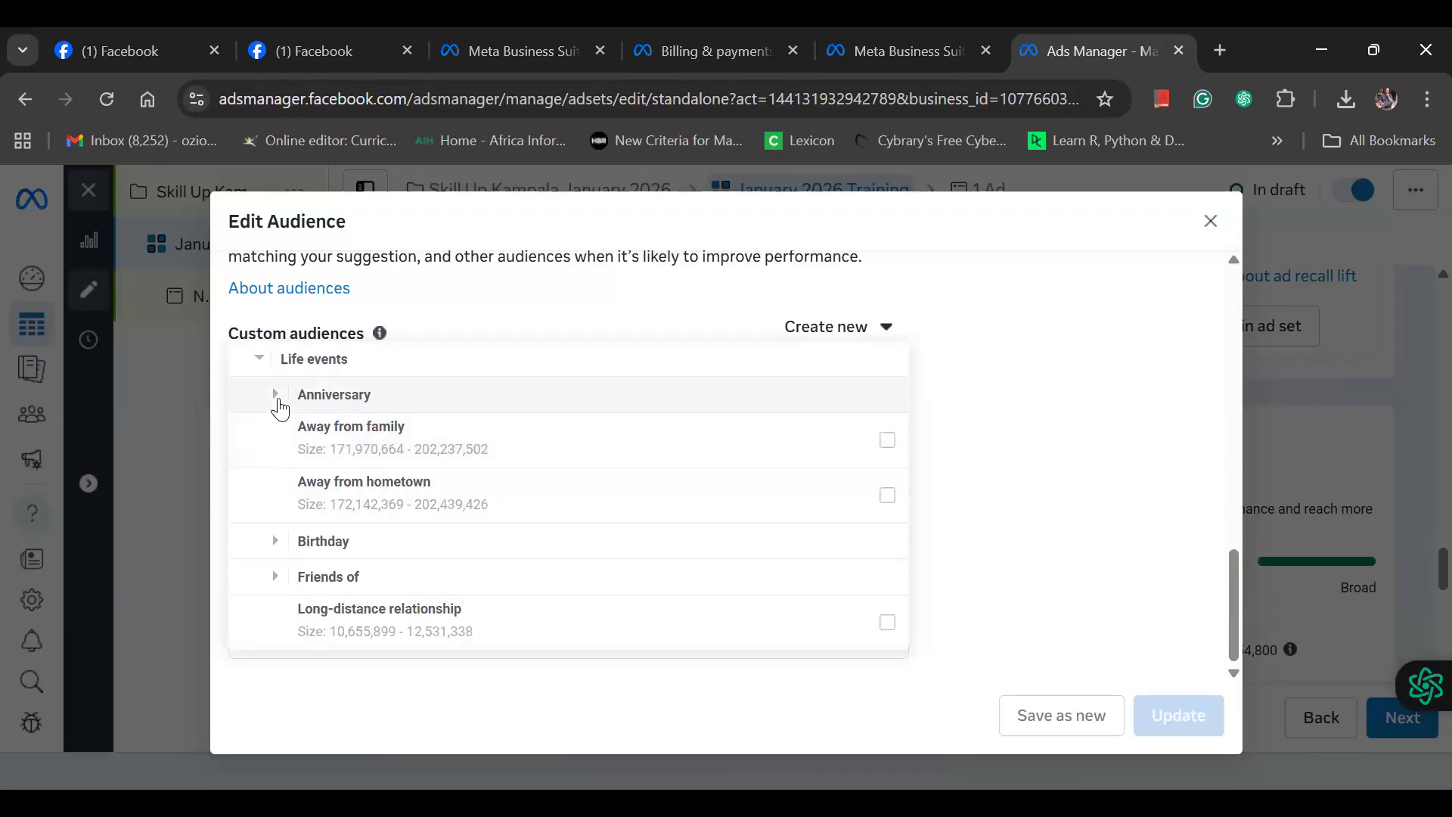
left_click(278, 405)
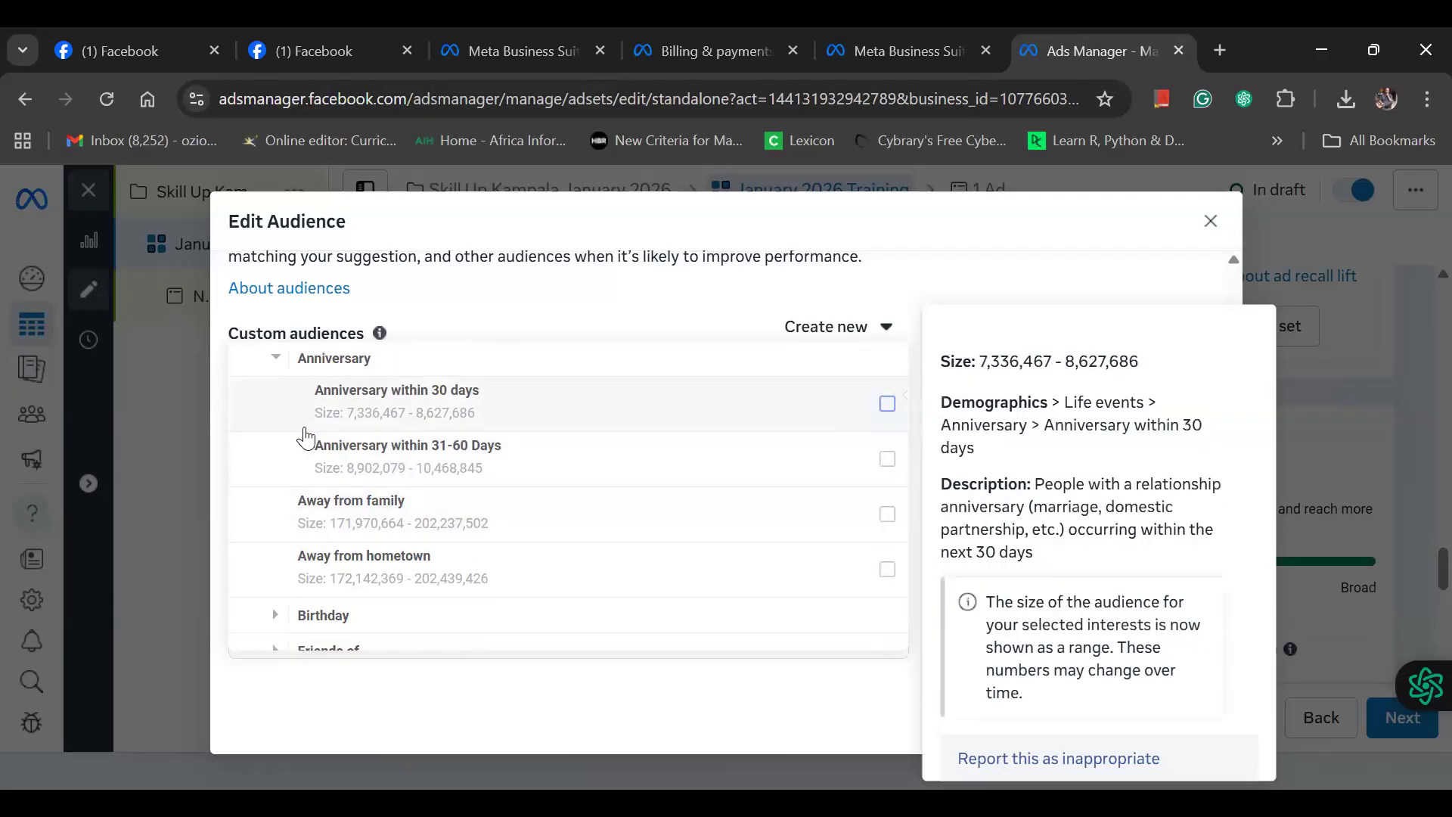
Step: Toggle the Anniversary options and browse Birthday > Birthday Month under Life events
left_click(275, 361)
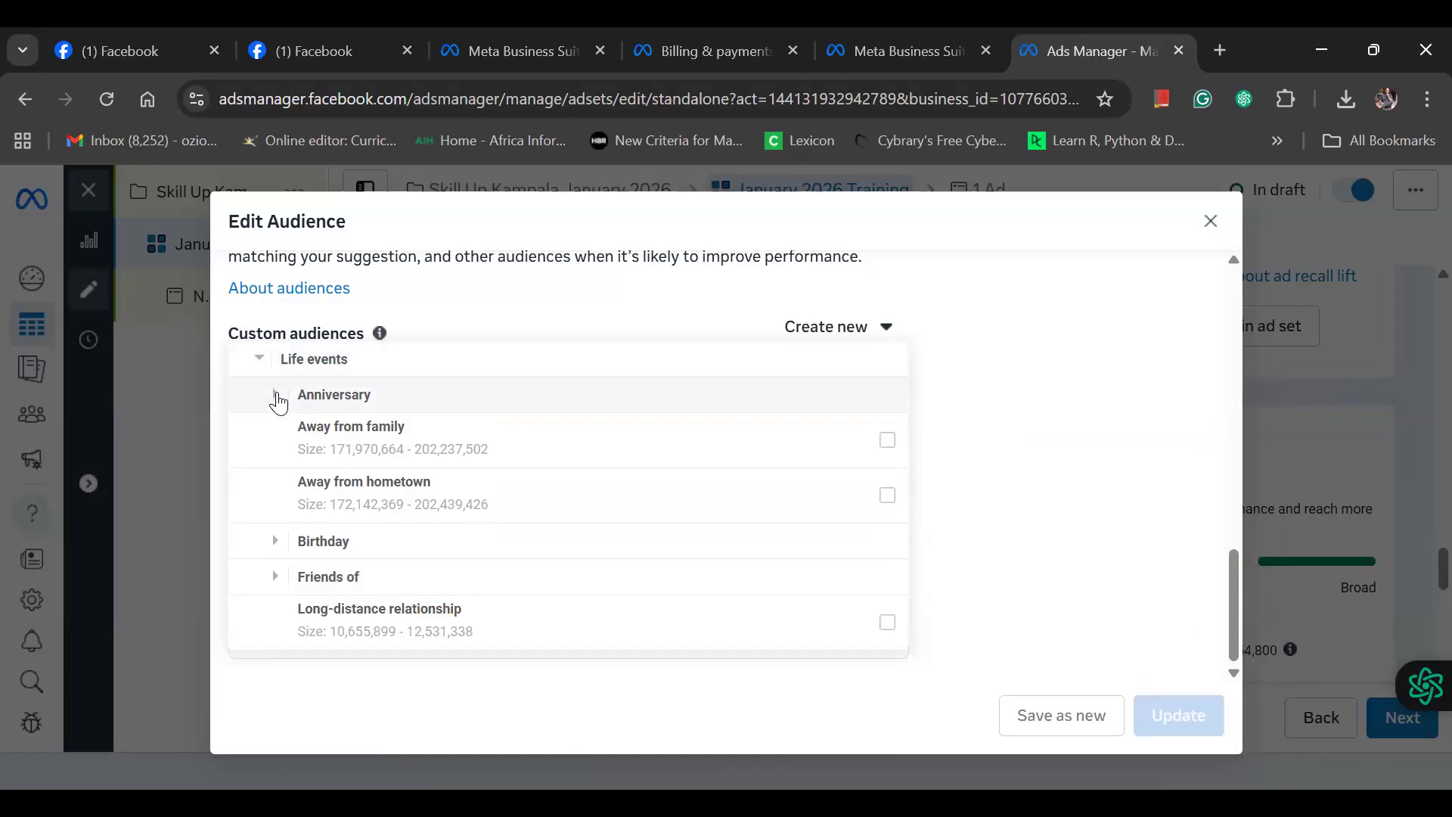
left_click(276, 401)
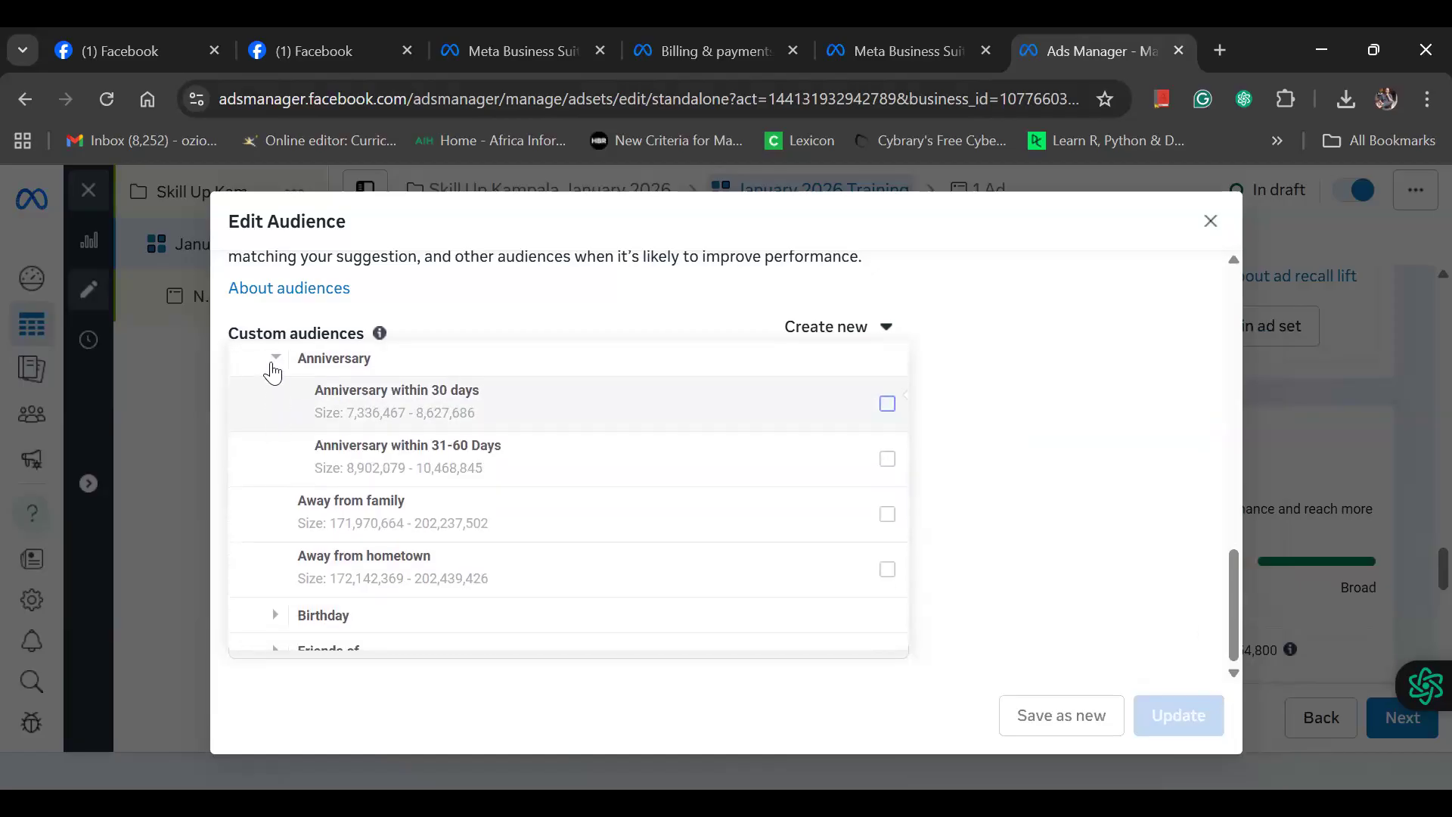
left_click(270, 369)
left_click(272, 540)
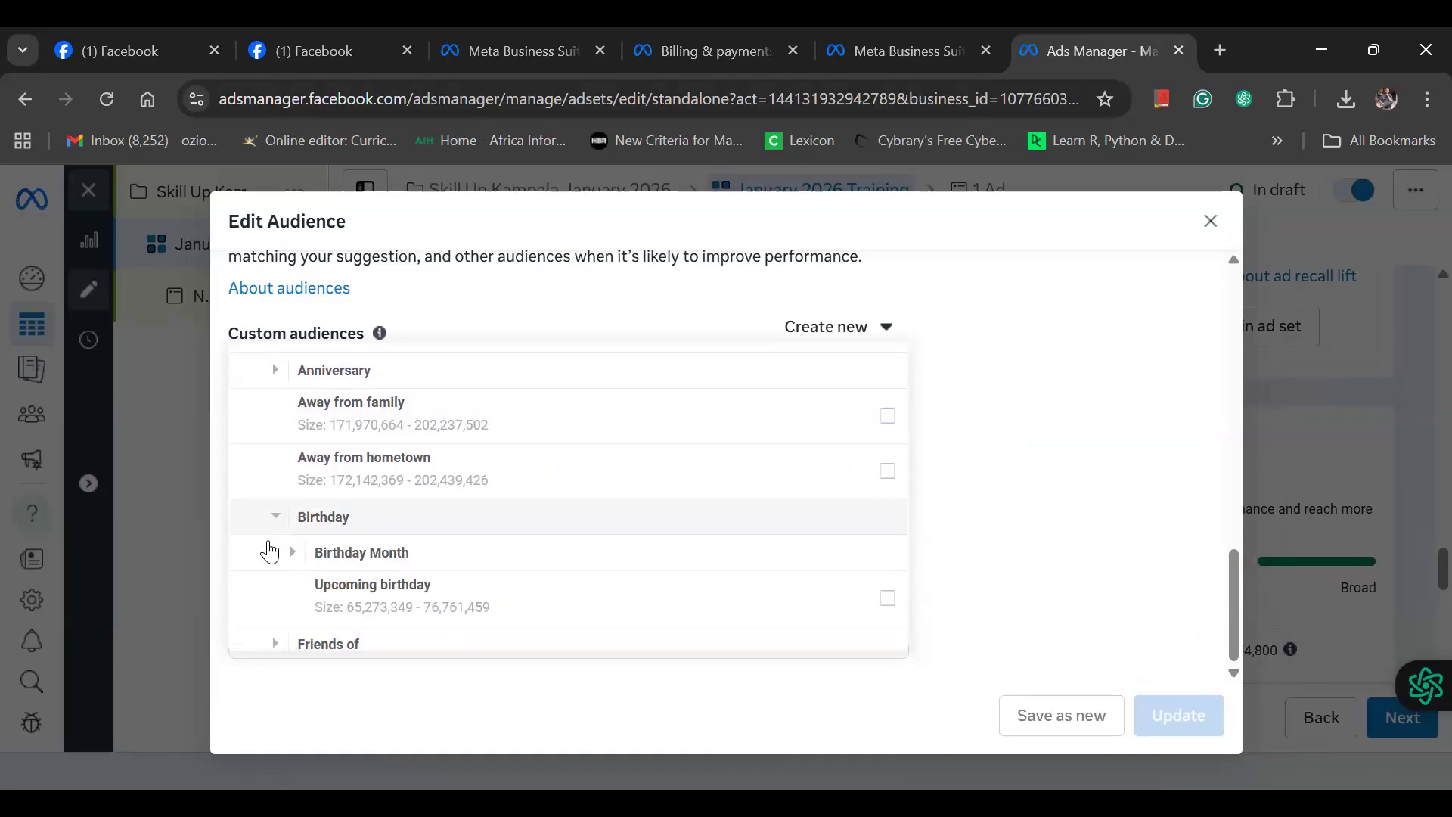
scroll(275, 535, "down", 2)
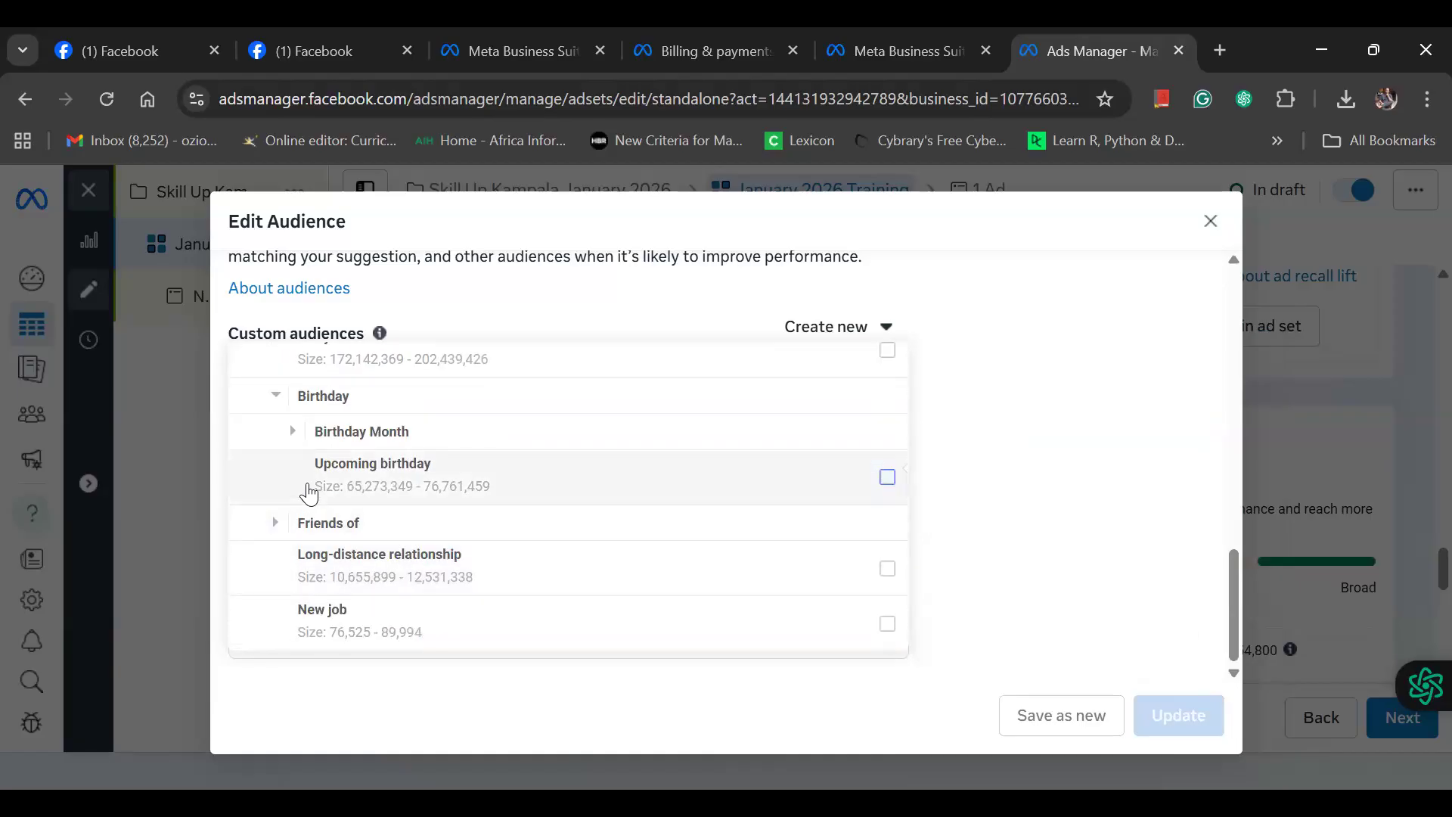
left_click(288, 431)
left_click(277, 363)
scroll(273, 378, "up", 1)
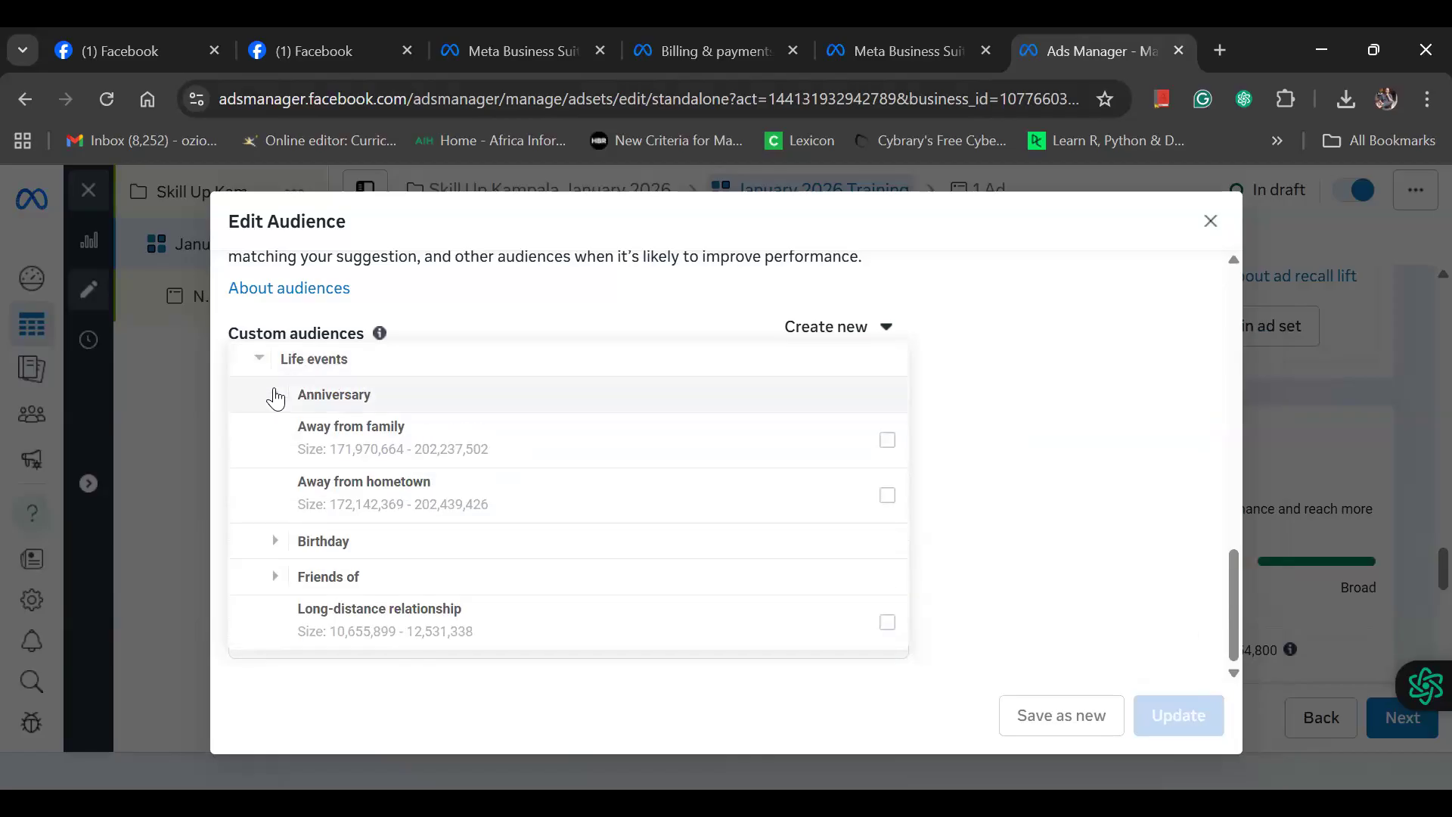
Step: Reopen Anniversary, then collapse Life events and expand the Parents category
left_click(275, 394)
scroll(258, 454, "up", 1)
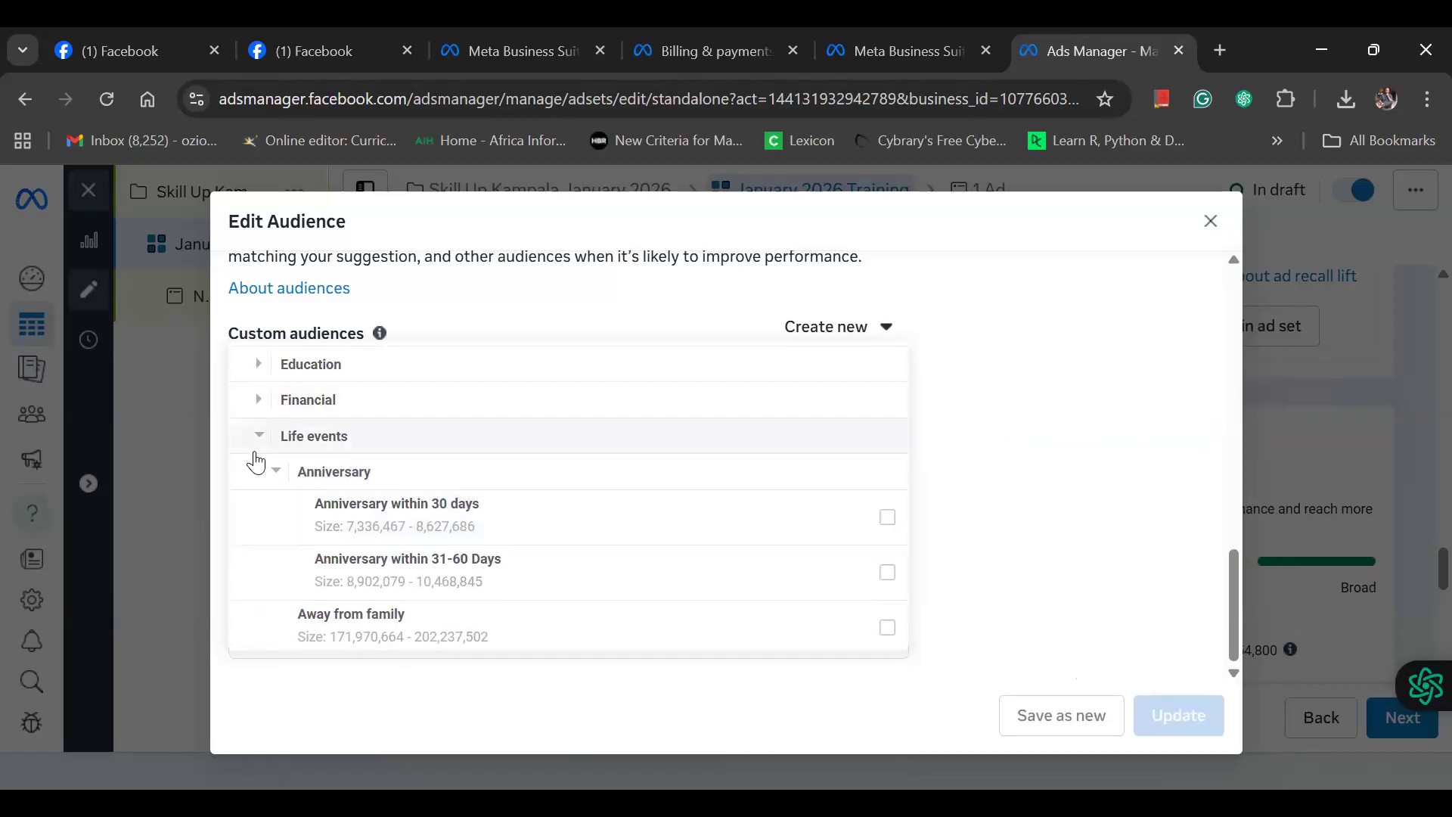
left_click(257, 442)
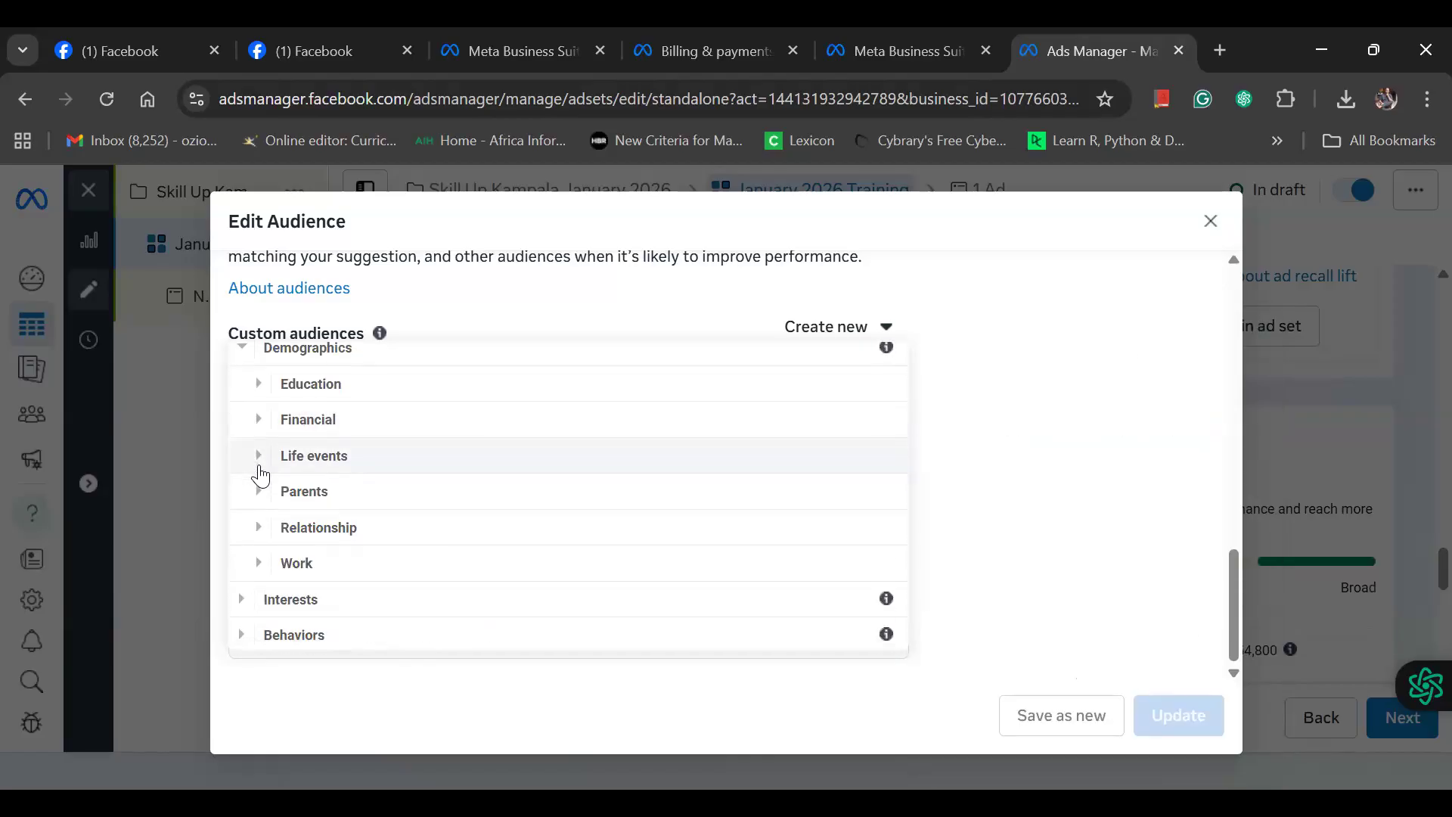
left_click(264, 493)
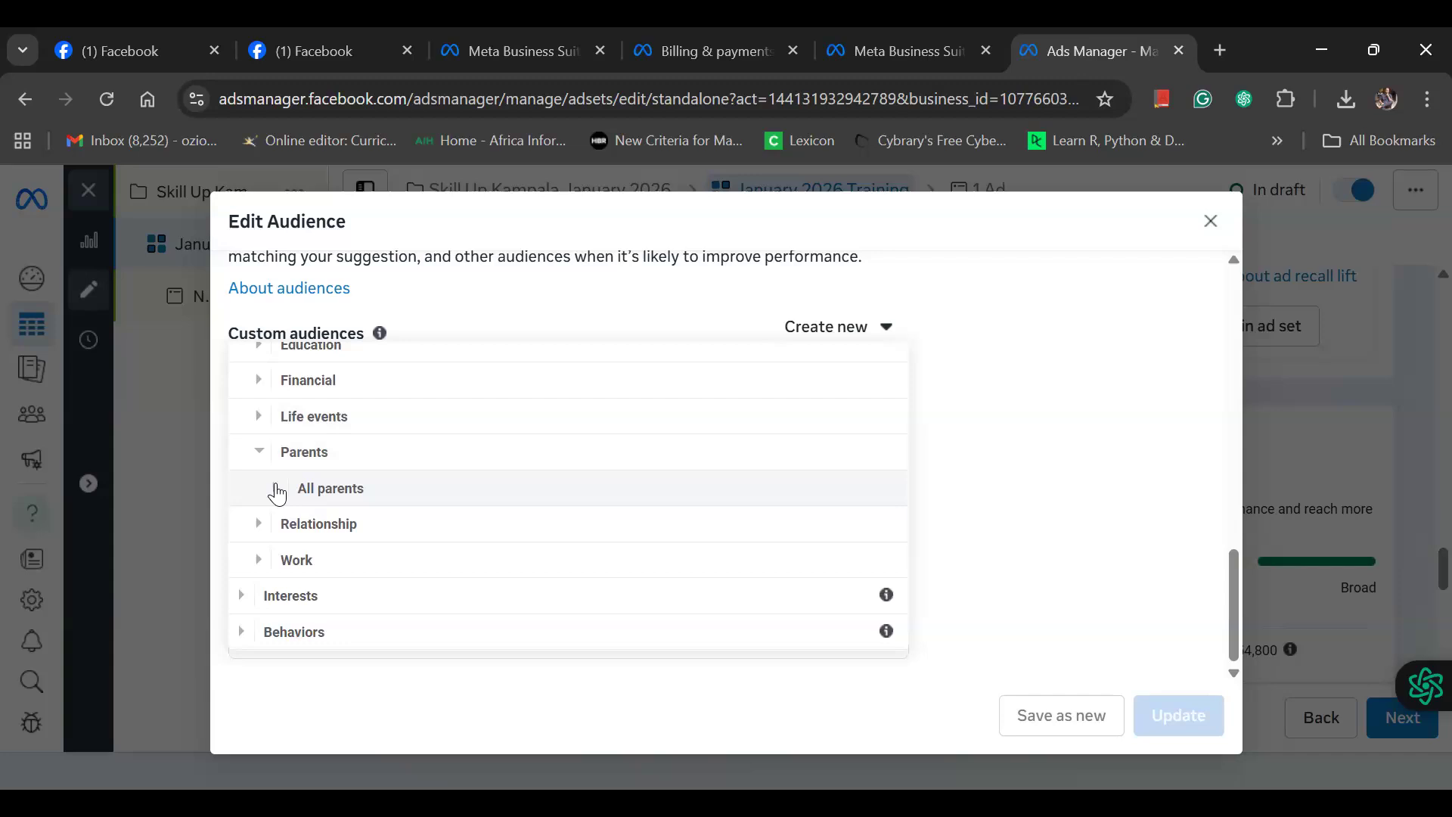
Step: Look over the All parents options, then Relationship > Relationship status, collapsing each afterwards
left_click(277, 491)
mouse_move(279, 483)
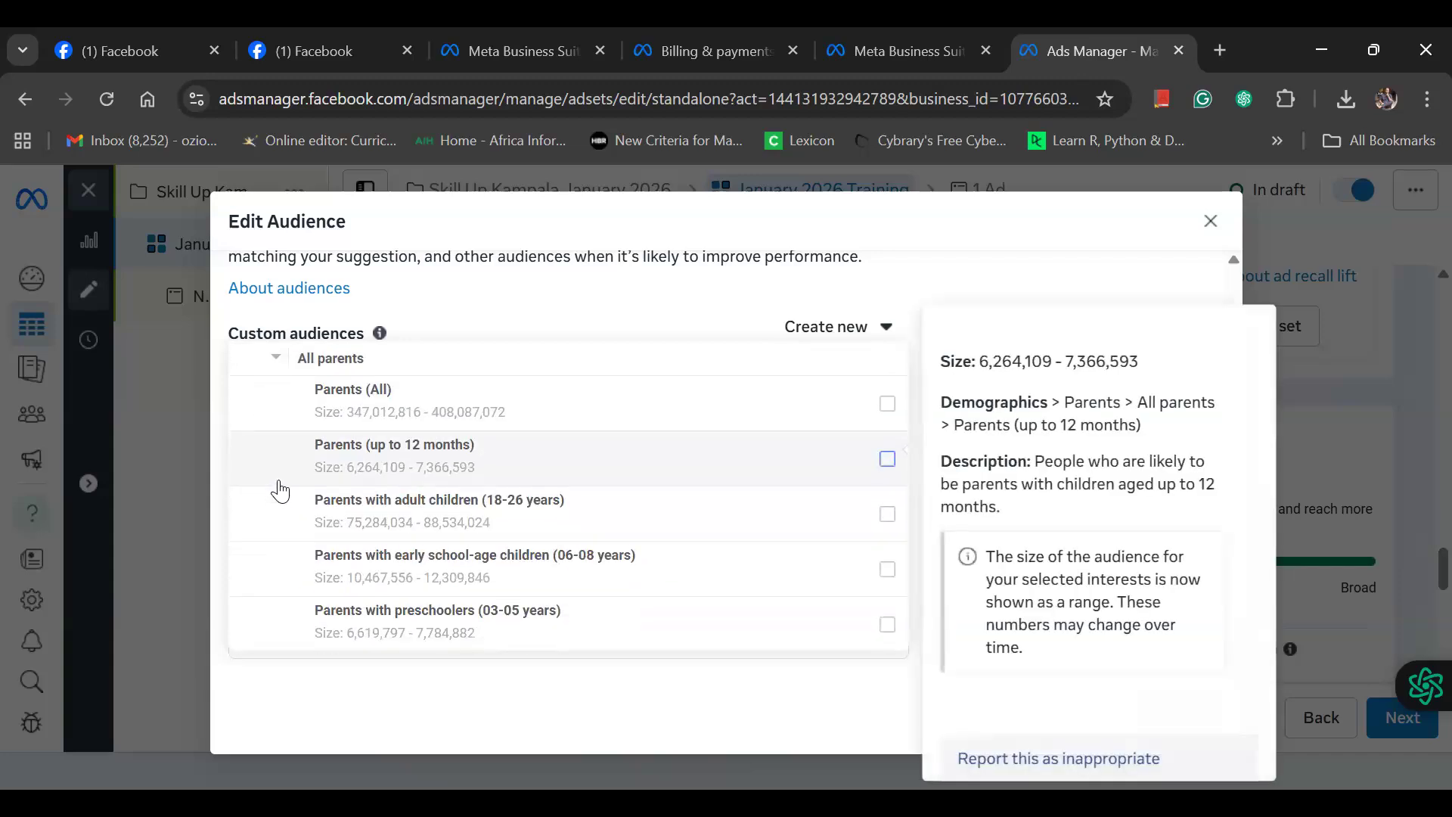
left_click(277, 359)
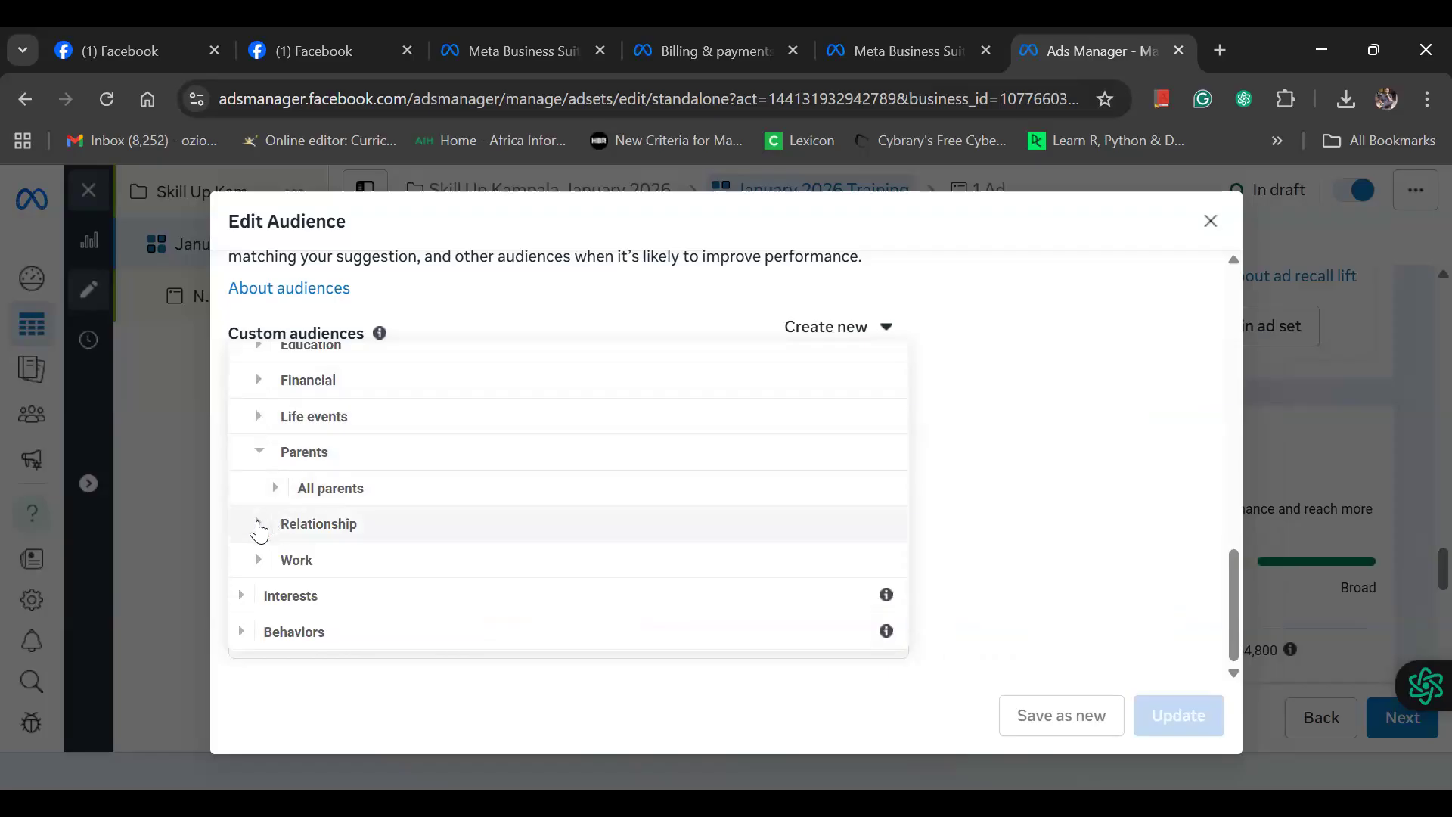
left_click(258, 528)
left_click(279, 529)
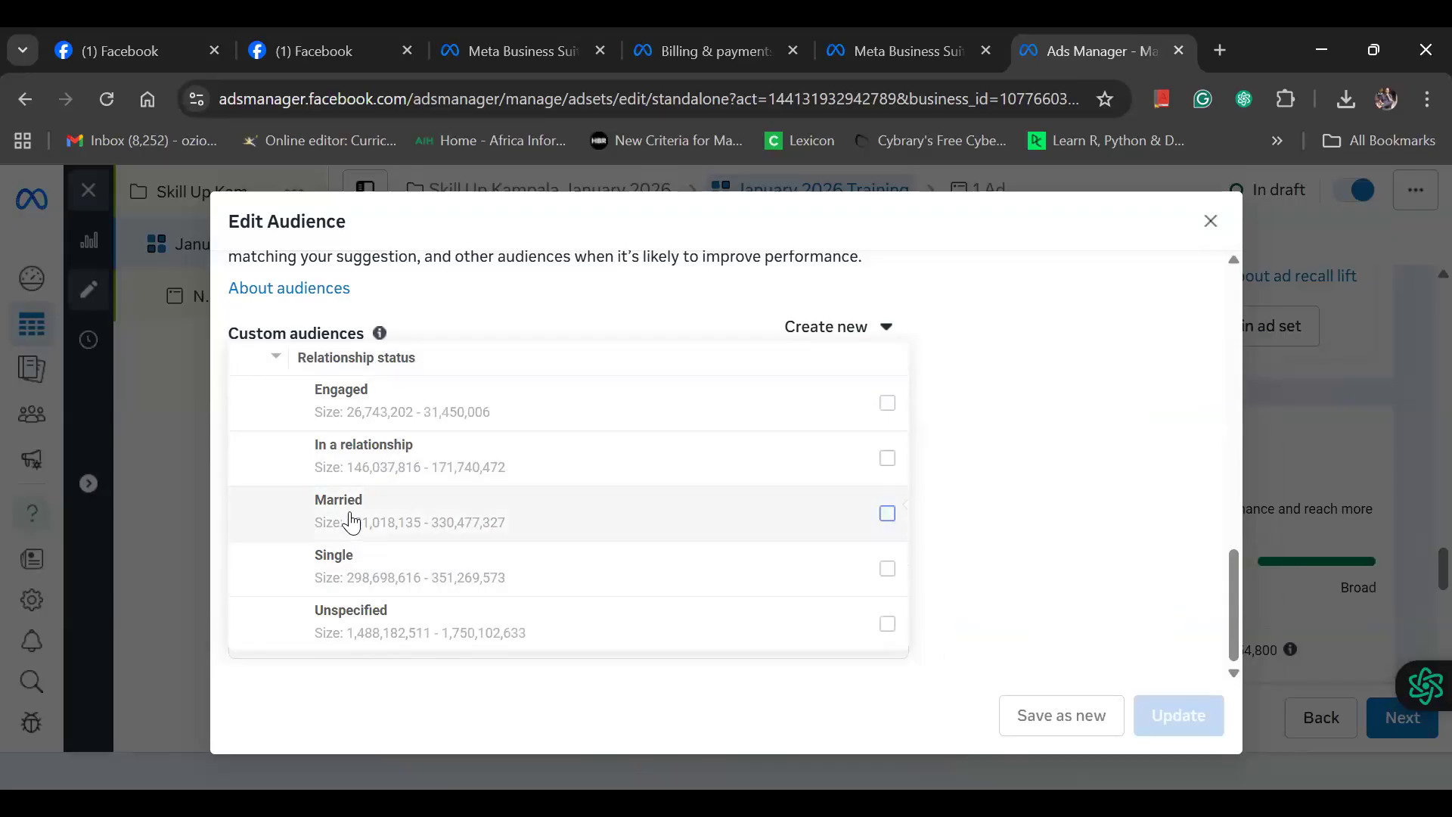
scroll(317, 545, "up", 3)
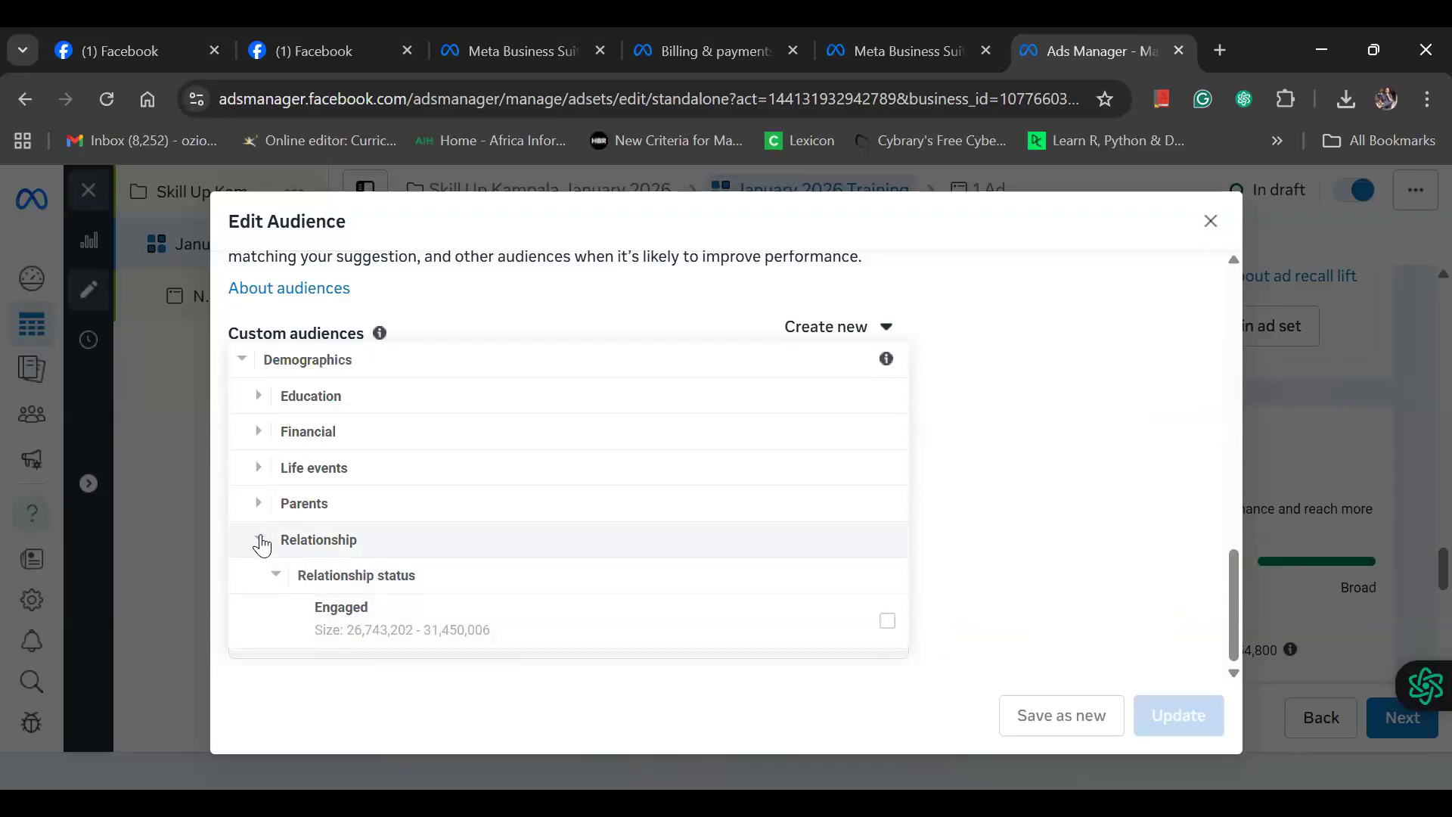
left_click(260, 540)
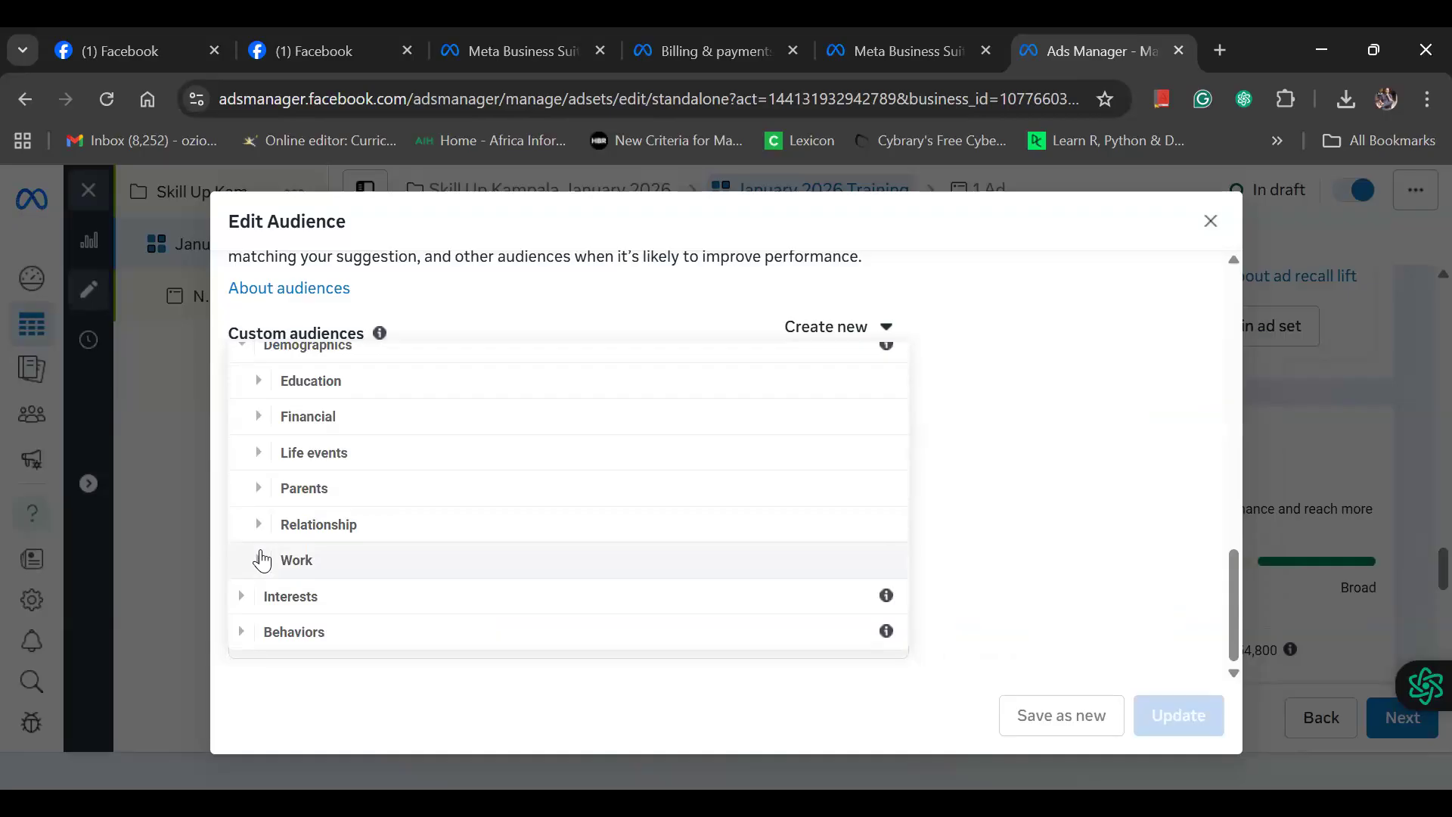
Step: Under Relationship status, tick Engaged, In a relationship, Married, Single and Unspecified
left_click(262, 529)
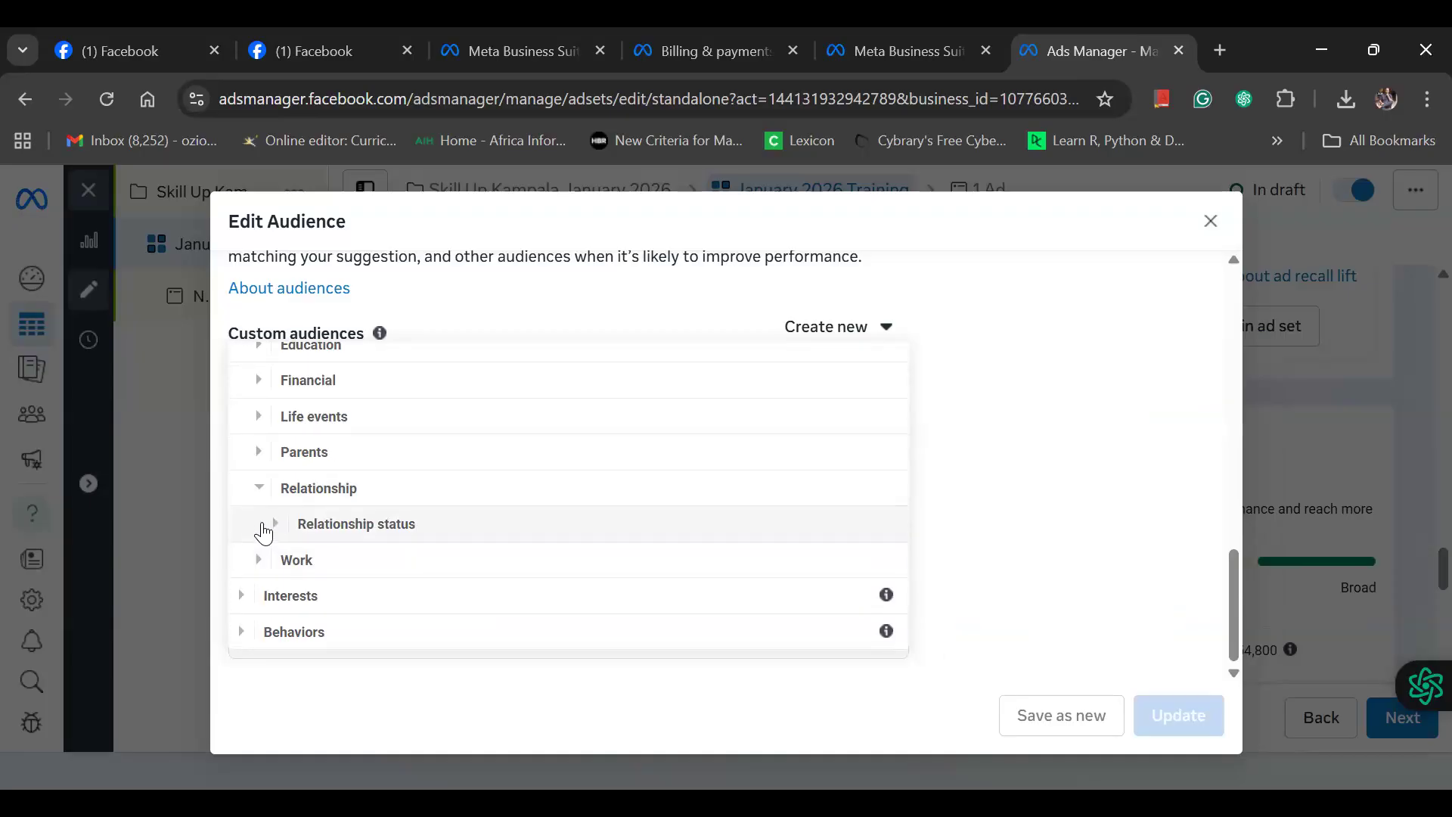
left_click(277, 528)
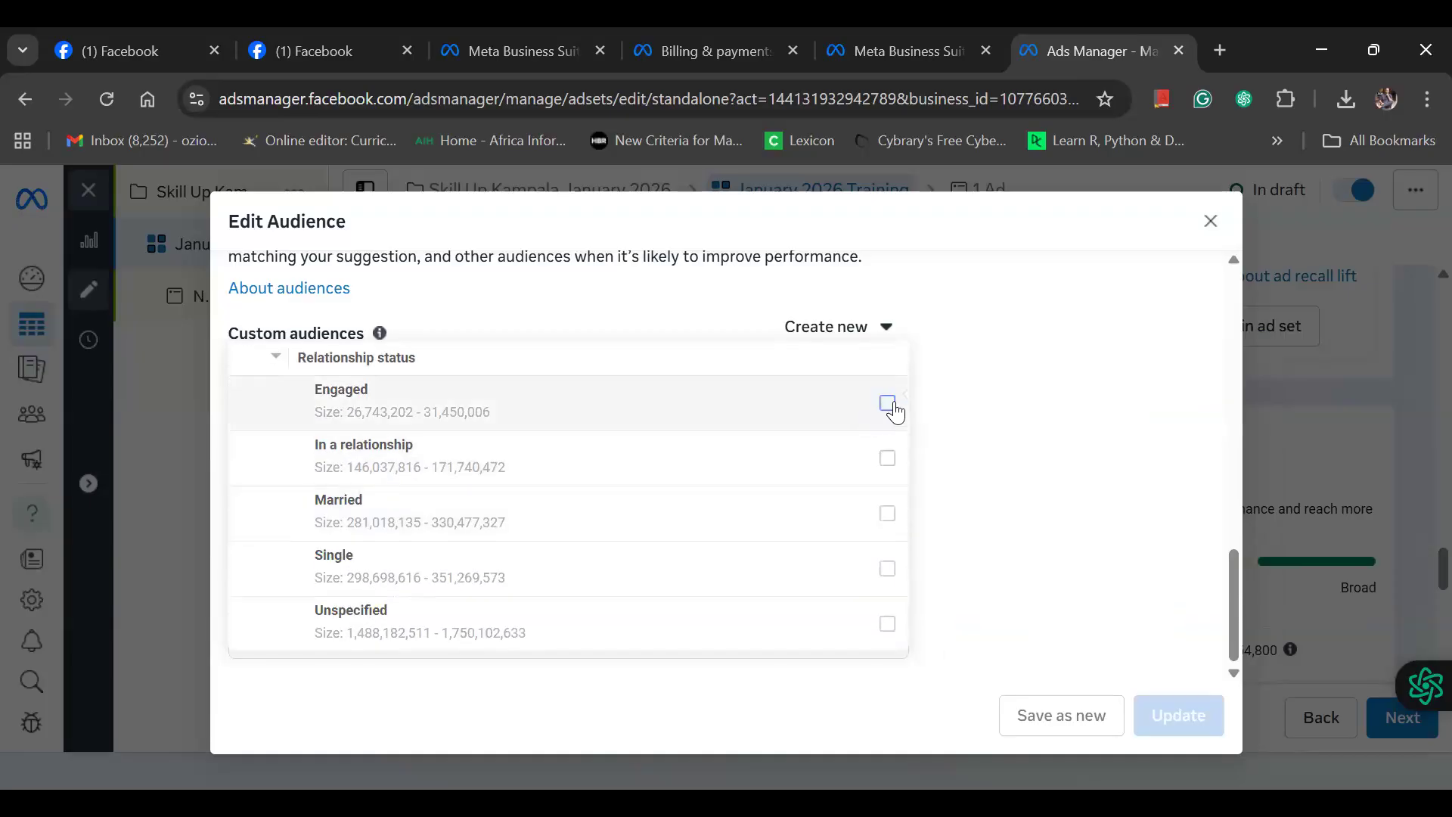
left_click(888, 403)
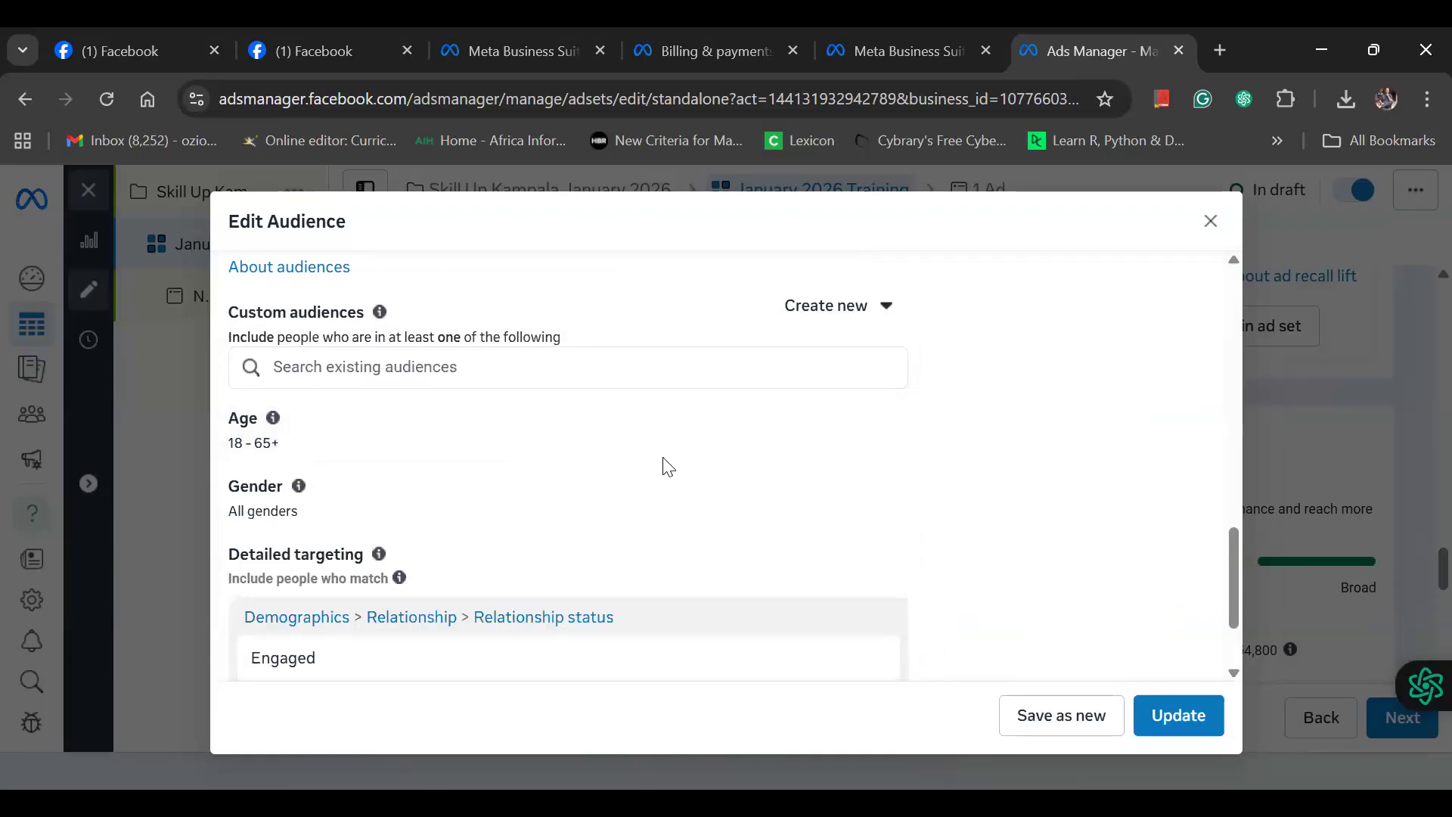
scroll(508, 565, "down", 1)
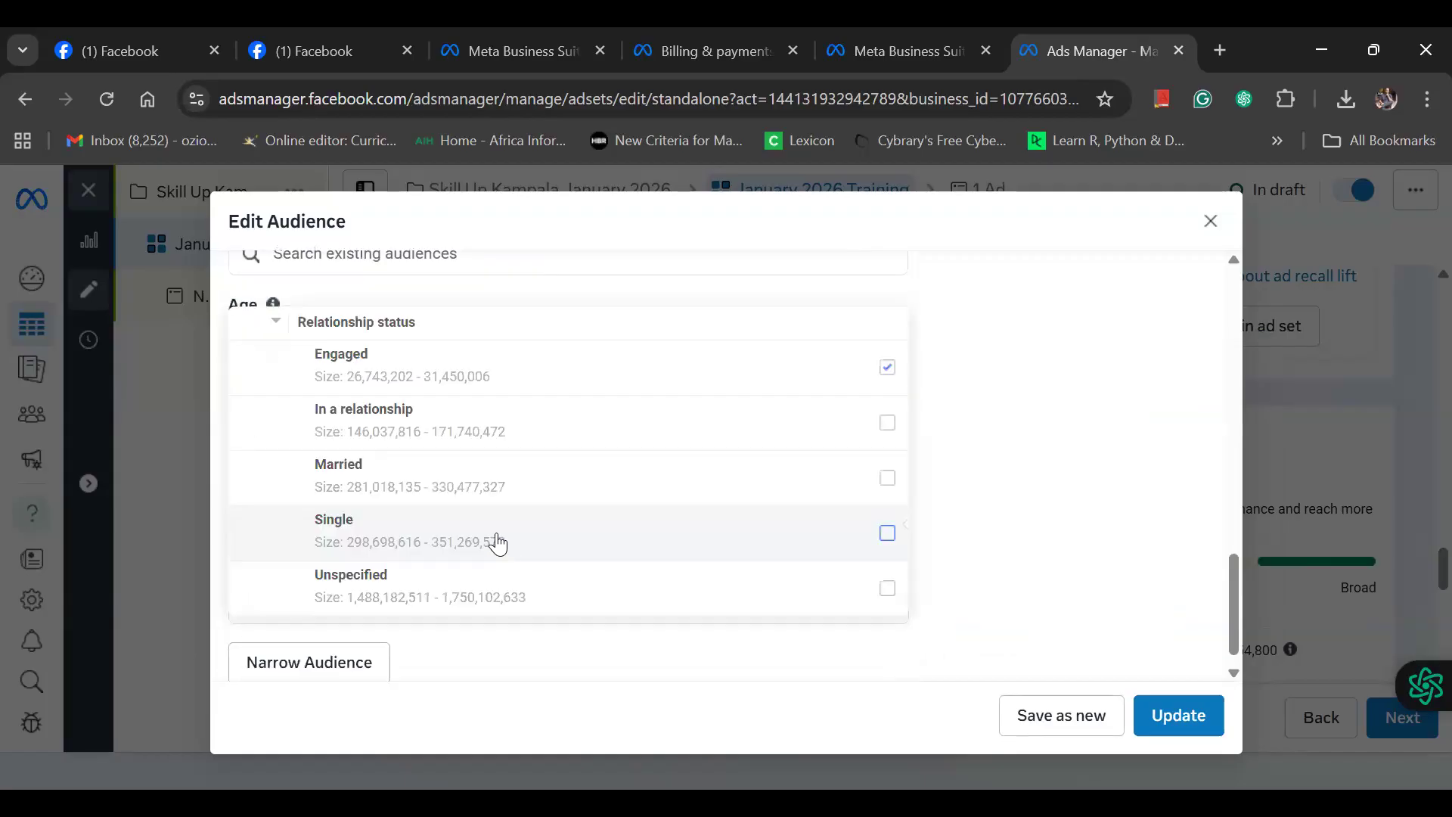
left_click(888, 424)
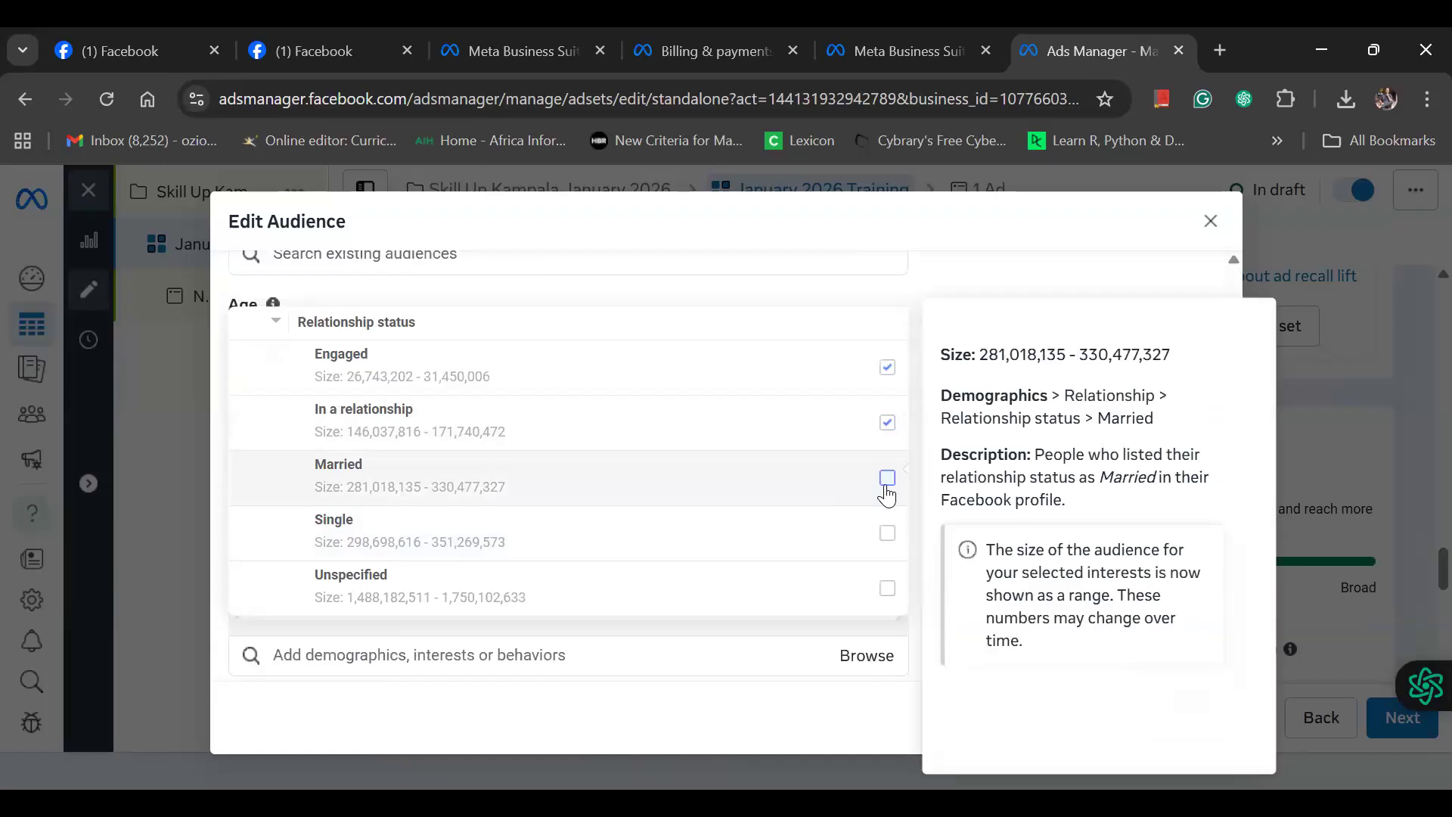
left_click(887, 478)
scroll(862, 506, "down", 2)
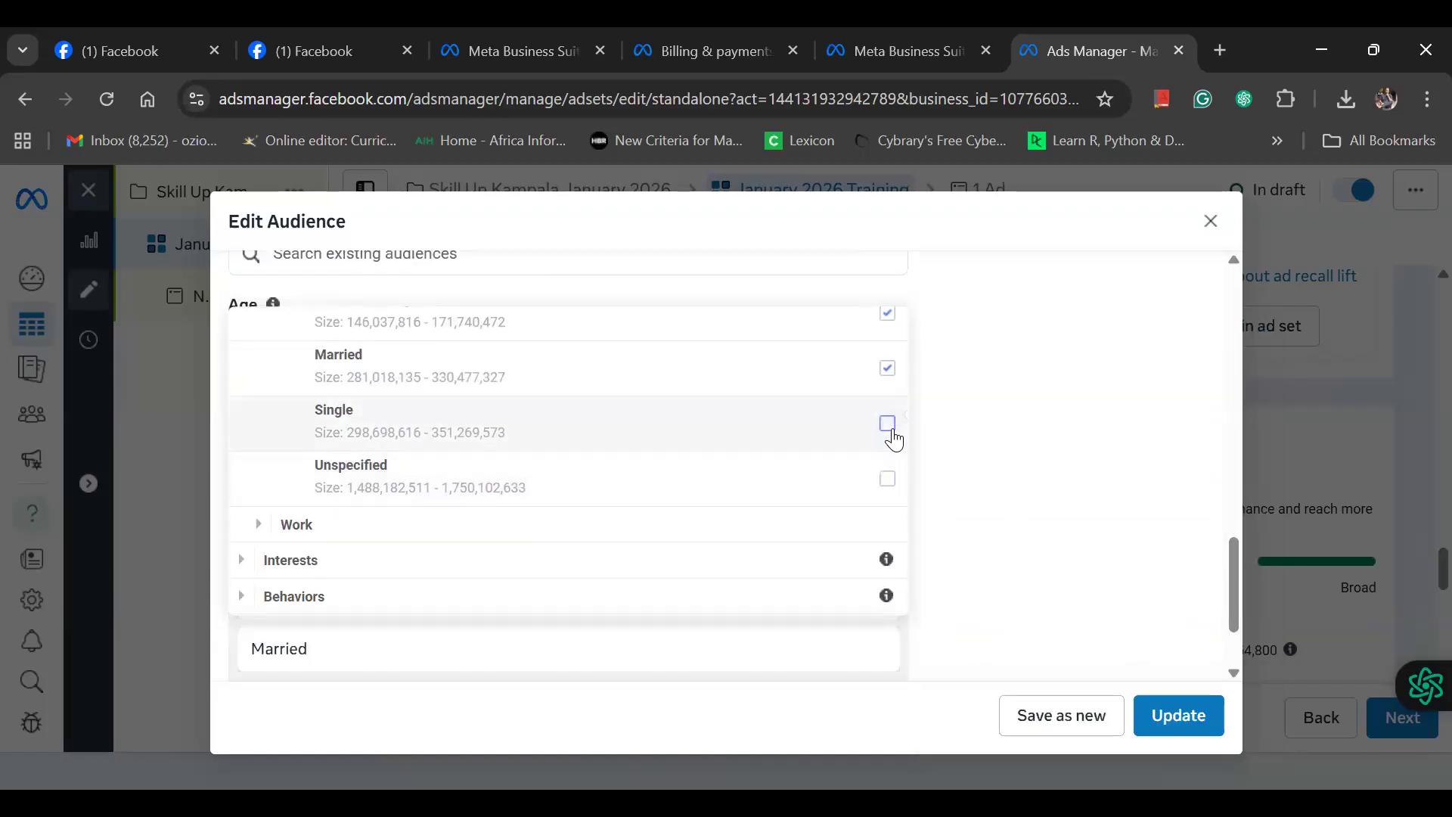
left_click(889, 425)
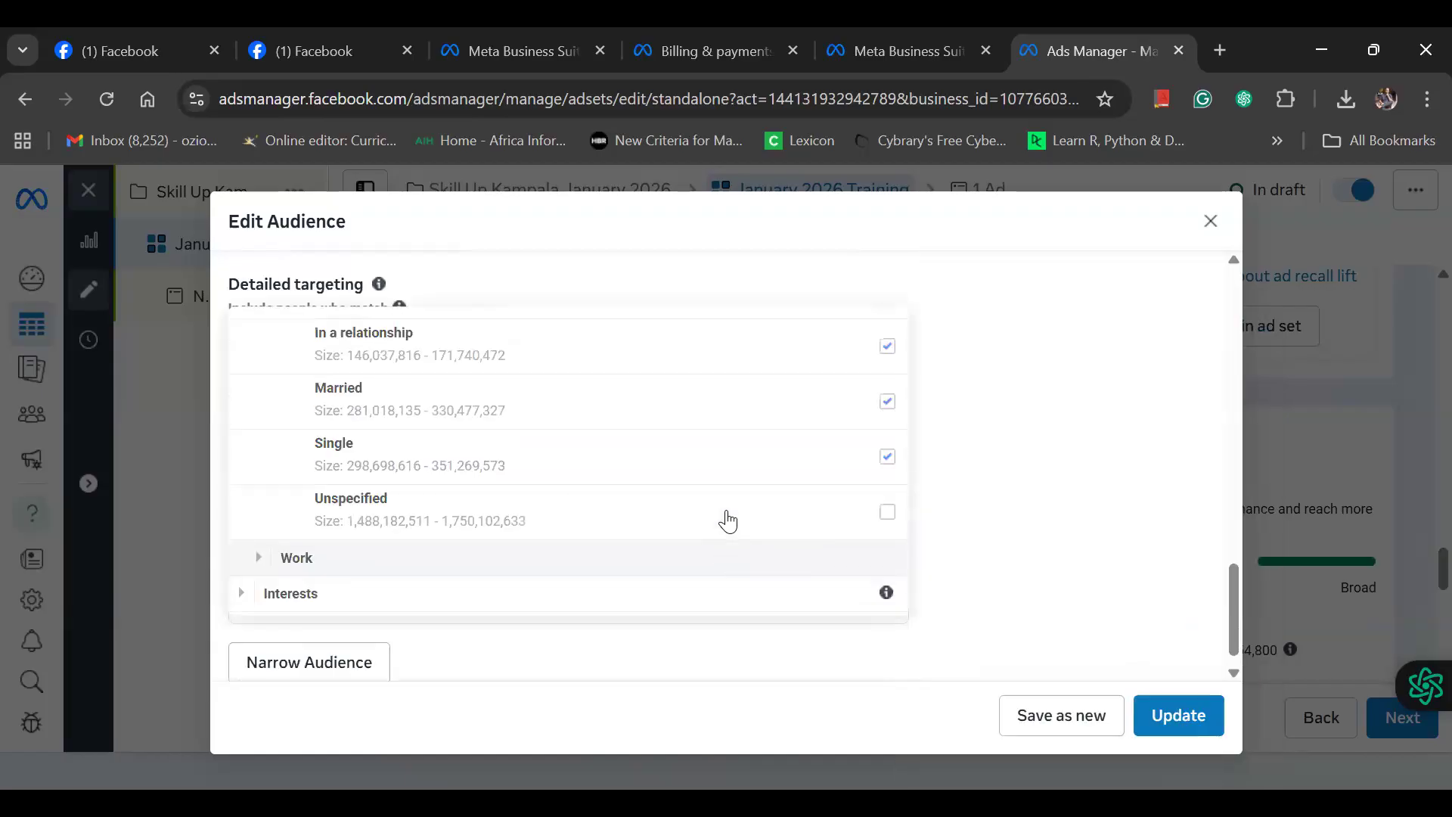
scroll(737, 509, "down", 3)
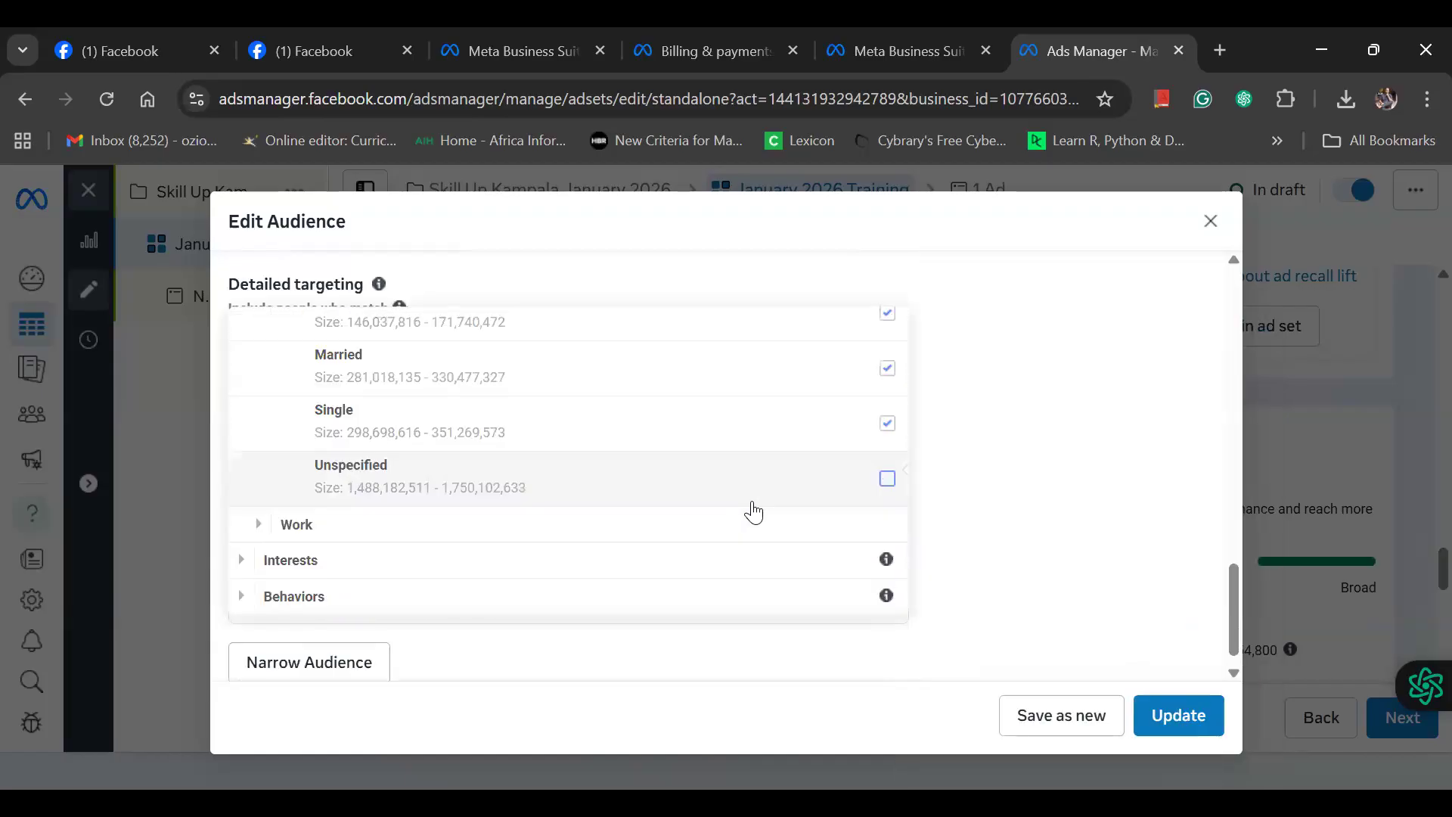
left_click(887, 479)
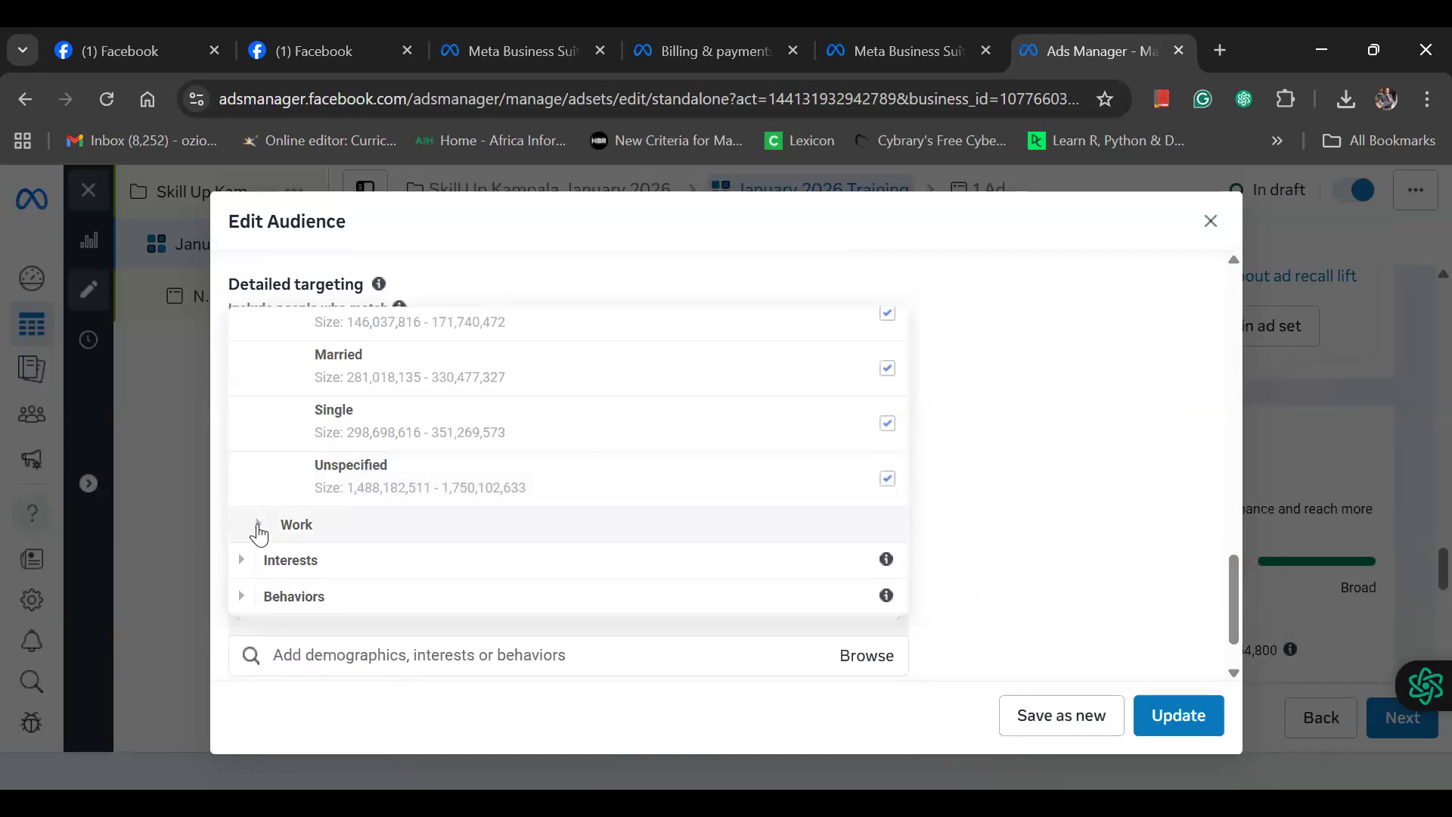
left_click(259, 529)
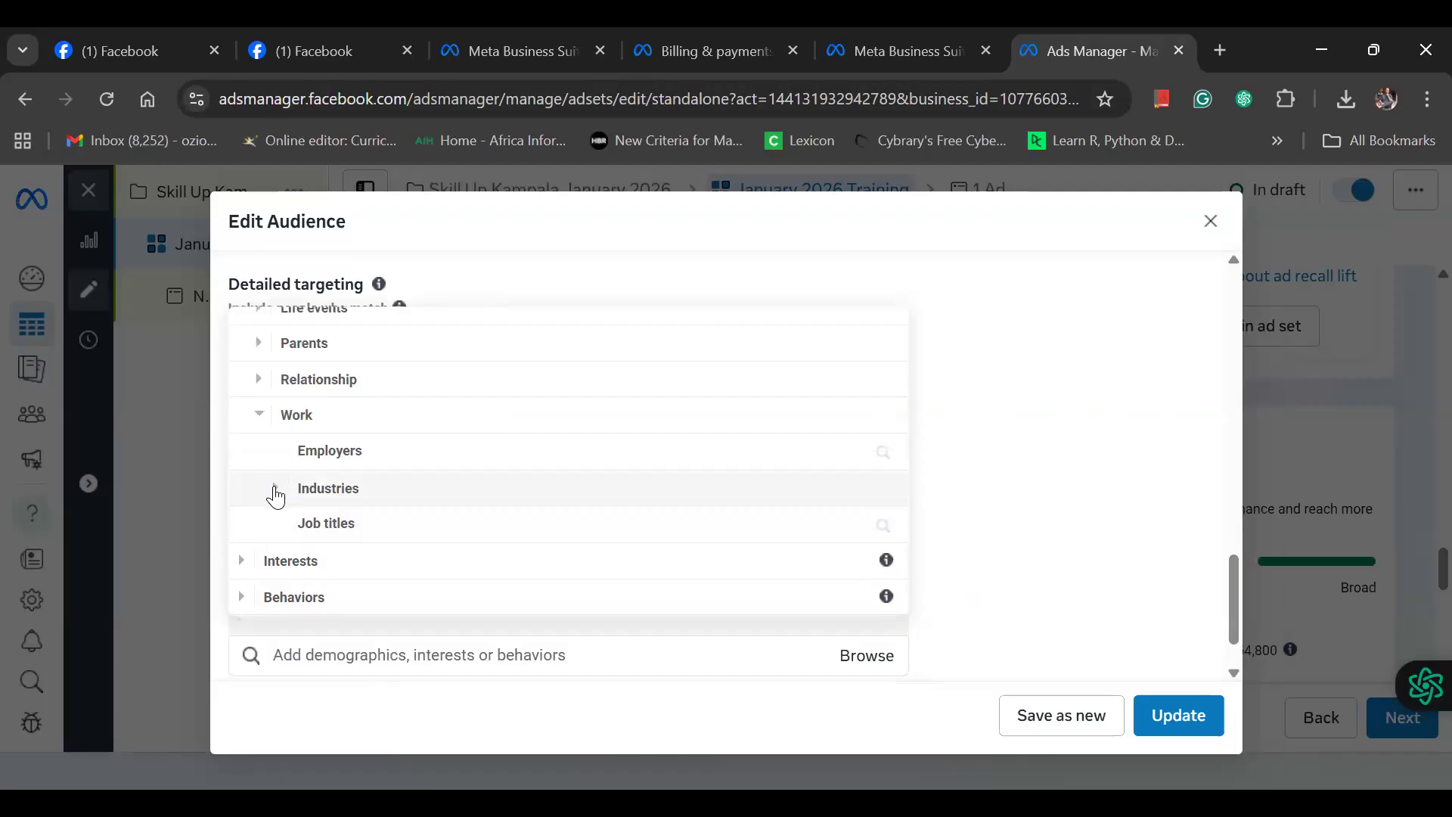
Step: Expand Work > Industries and scroll through the industry options
left_click(275, 492)
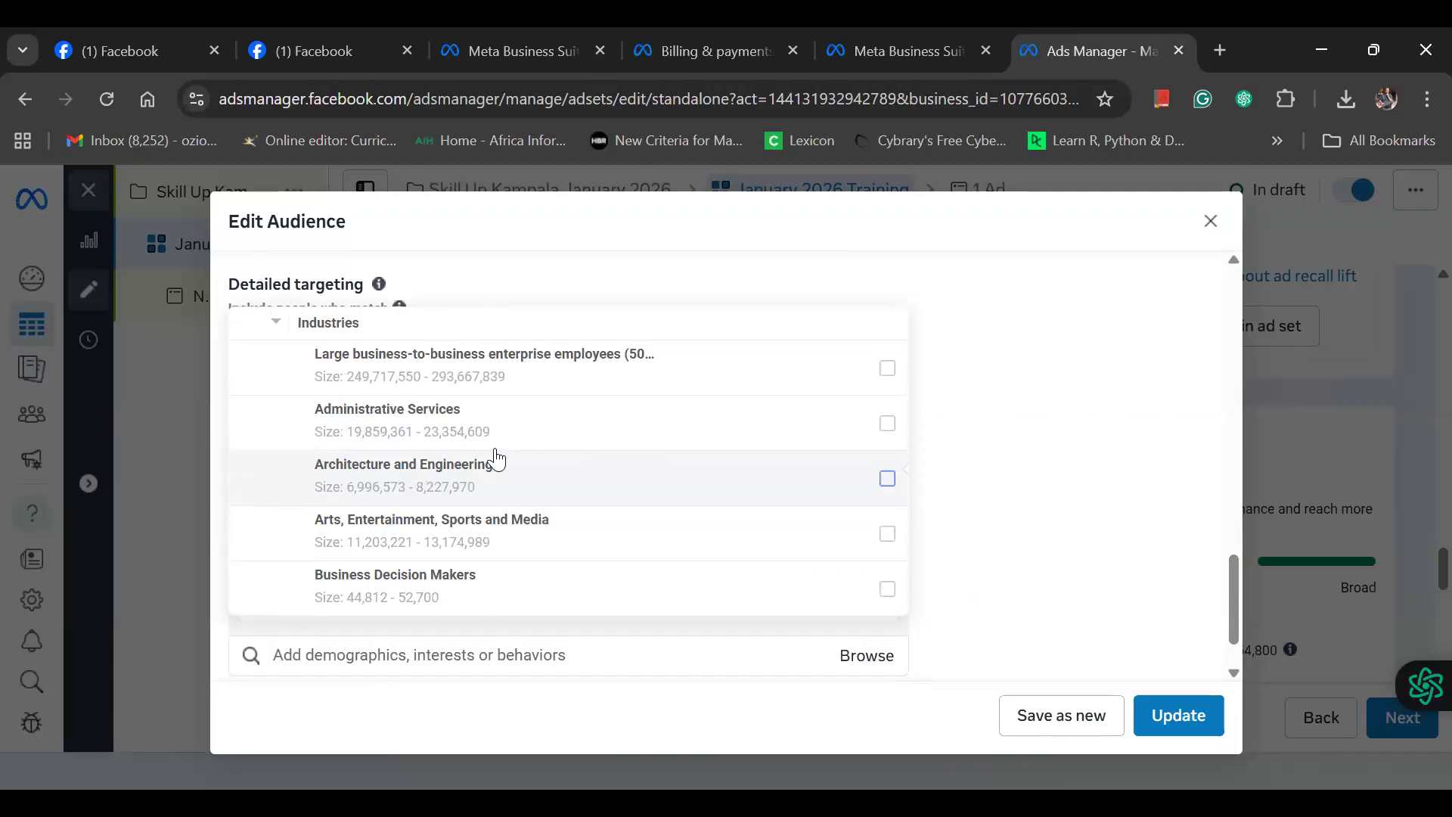
scroll(496, 459, "down", 3)
mouse_move(488, 461)
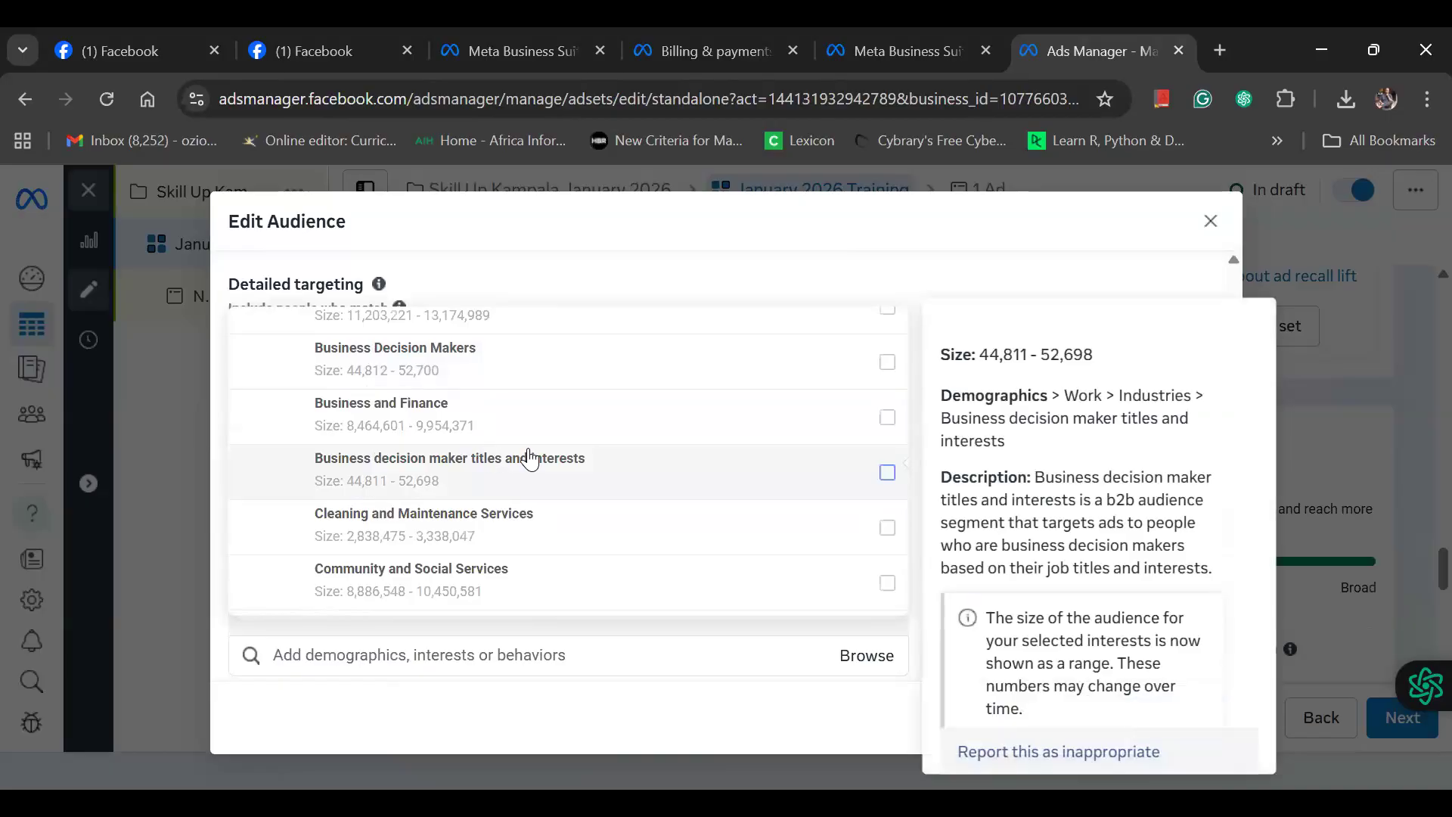
scroll(529, 496, "down", 3)
scroll(516, 475, "down", 2)
scroll(509, 473, "up", 3)
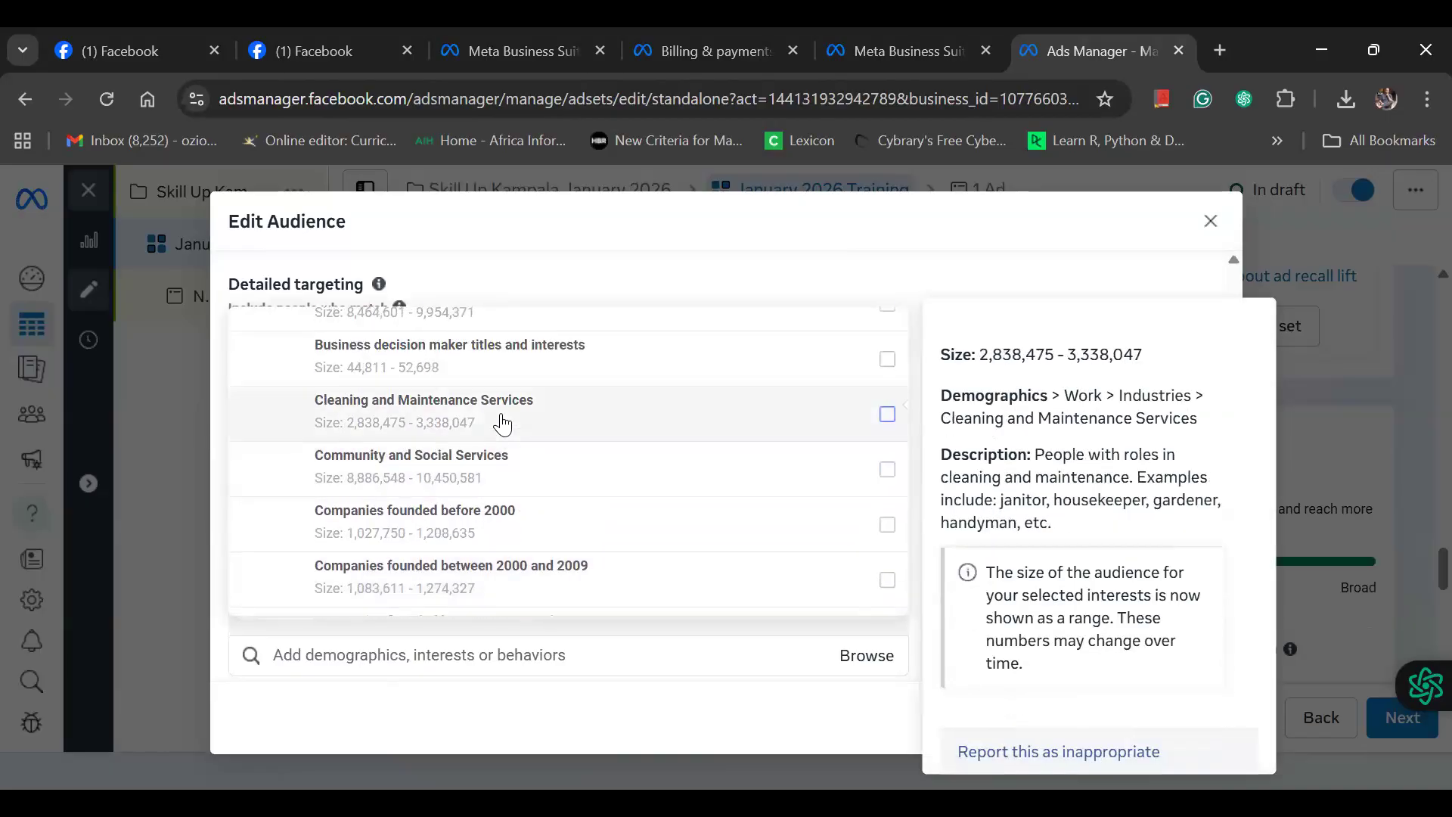
scroll(502, 424, "down", 3)
scroll(493, 423, "up", 5)
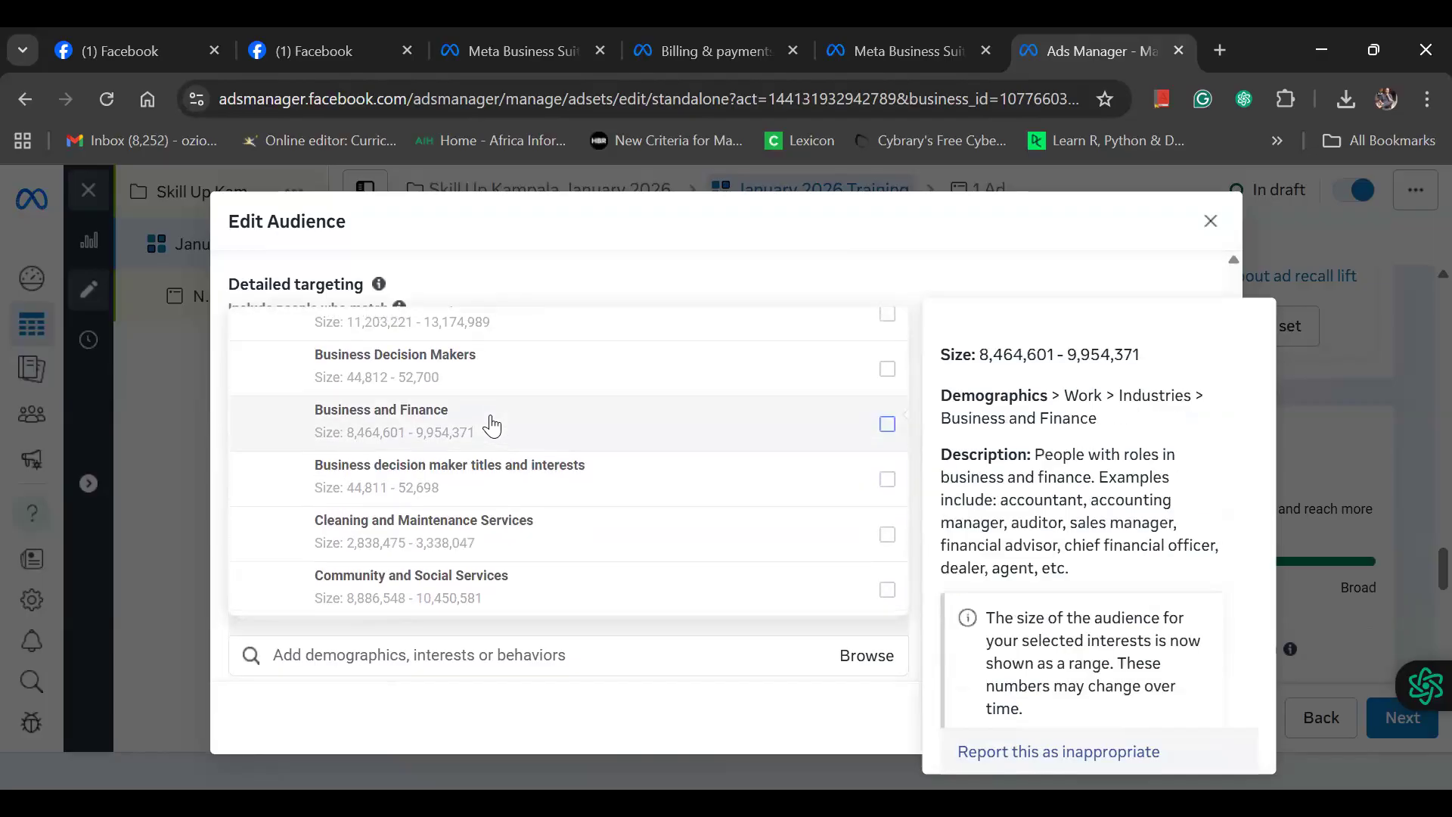
scroll(484, 427, "down", 5)
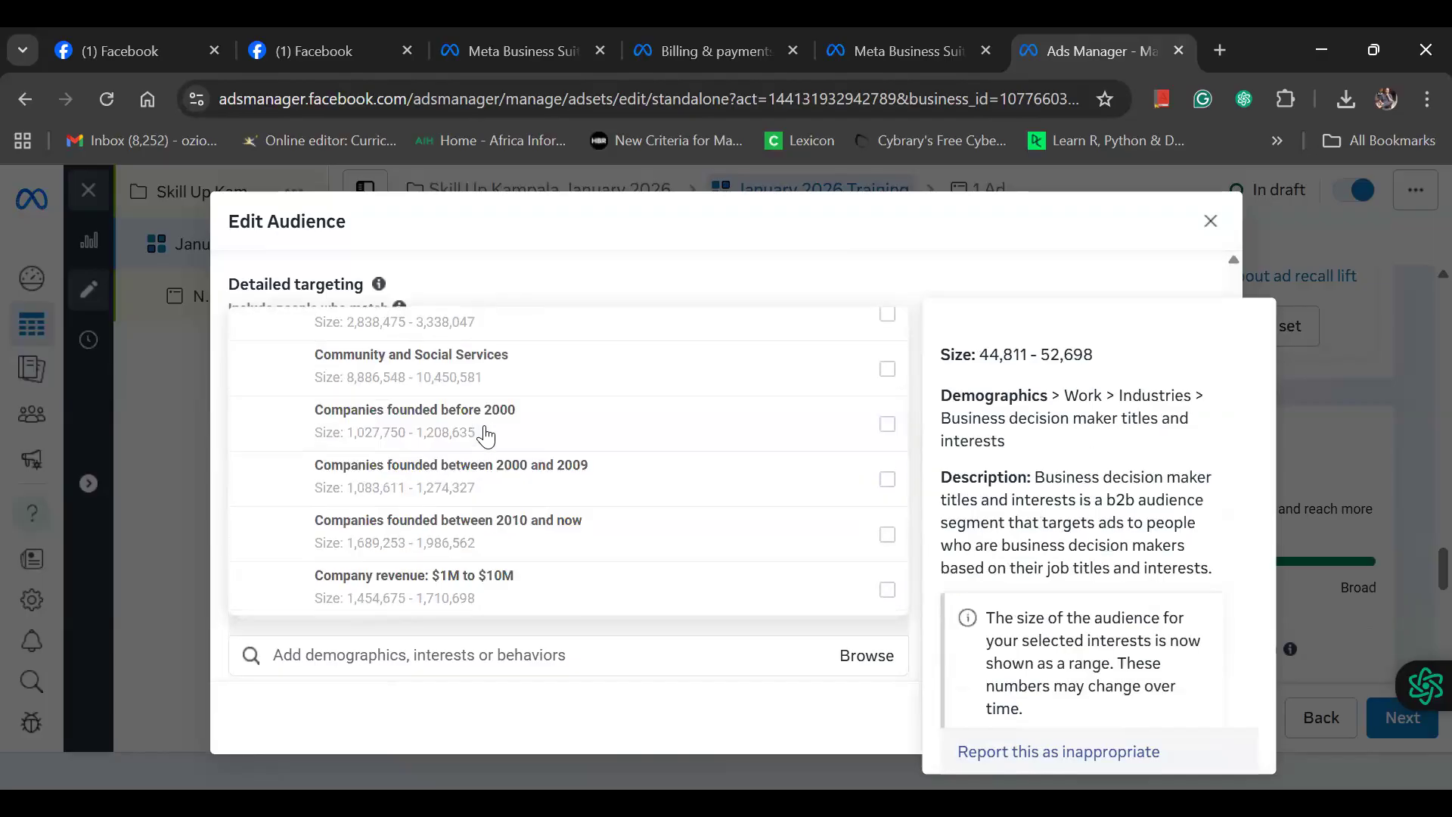
Step: Tick company revenue less than $1M, $1M to $10M, and companies founded 2010 to now
left_click(887, 520)
left_click(888, 464)
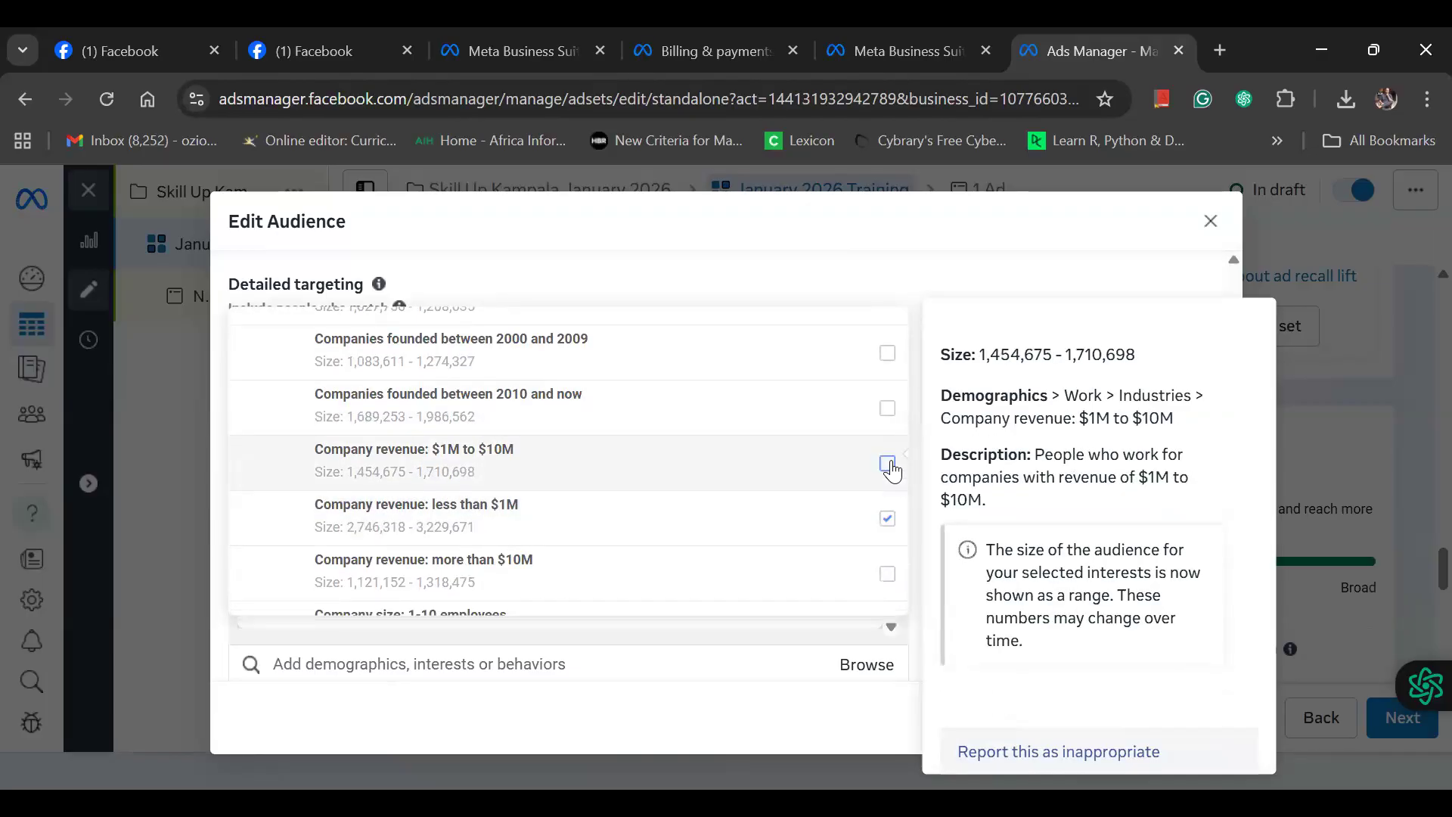
left_click(887, 409)
scroll(785, 385, "up", 4)
scroll(464, 409, "up", 6)
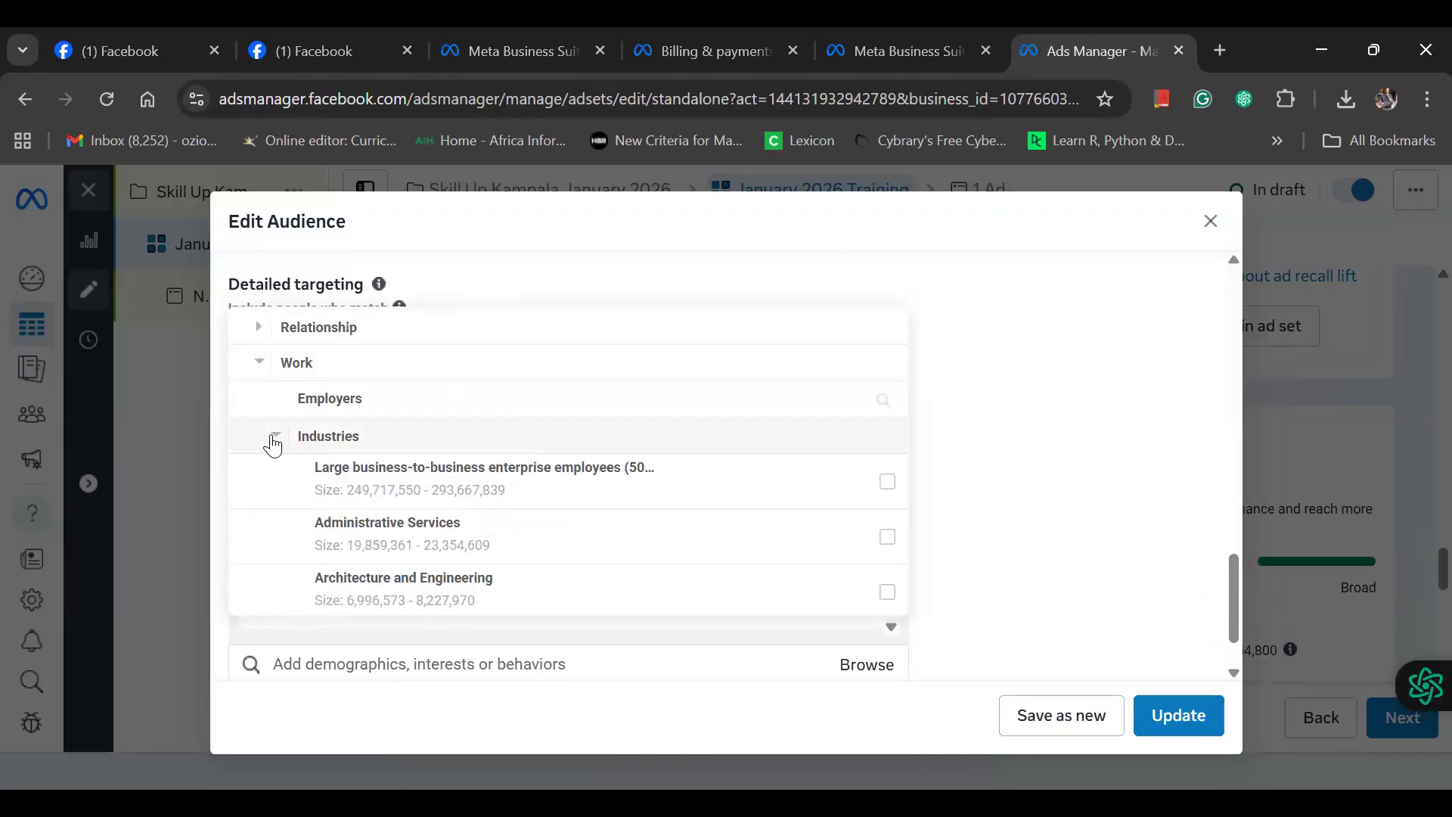
left_click(273, 439)
left_click(258, 414)
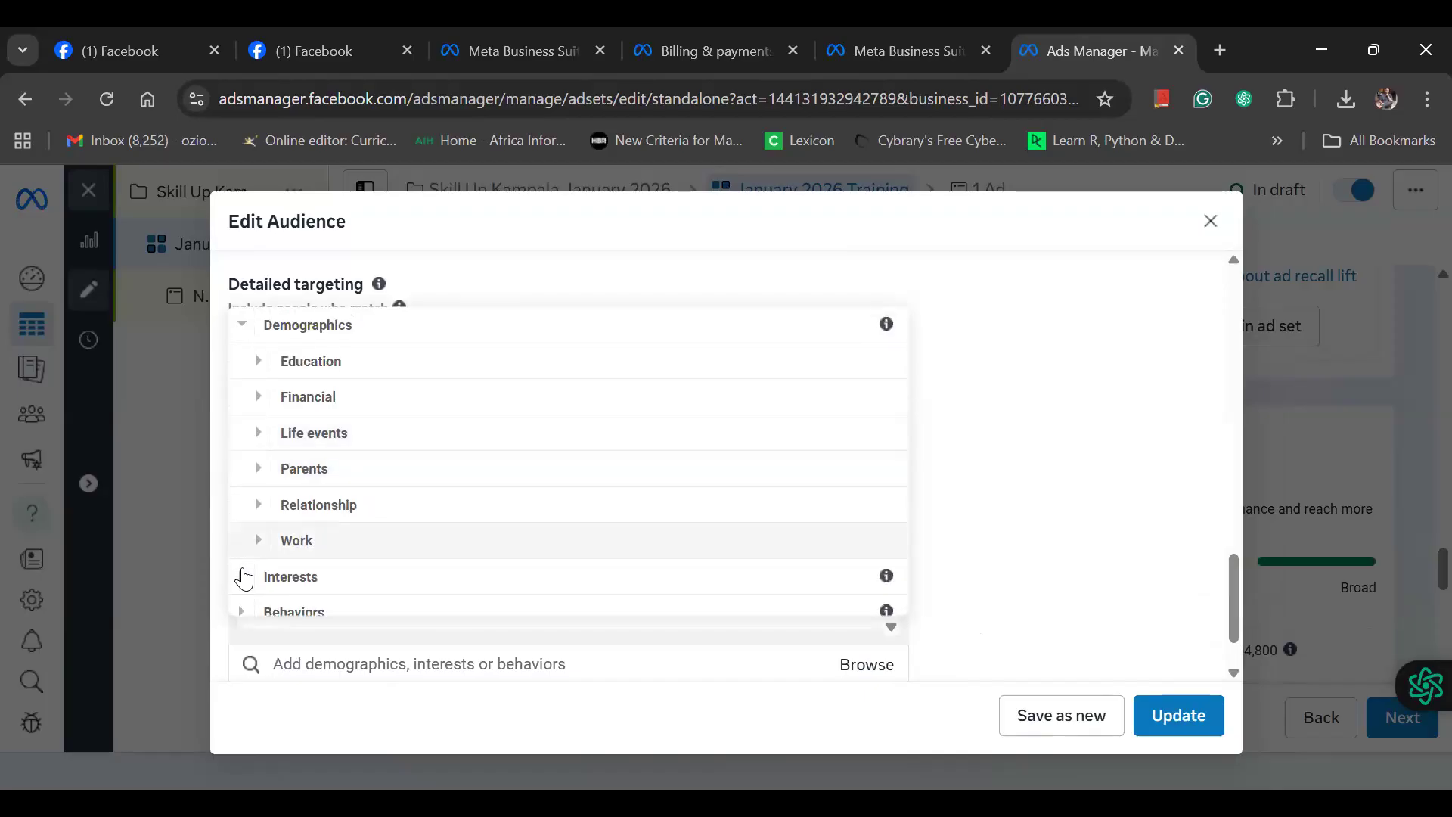
left_click(240, 574)
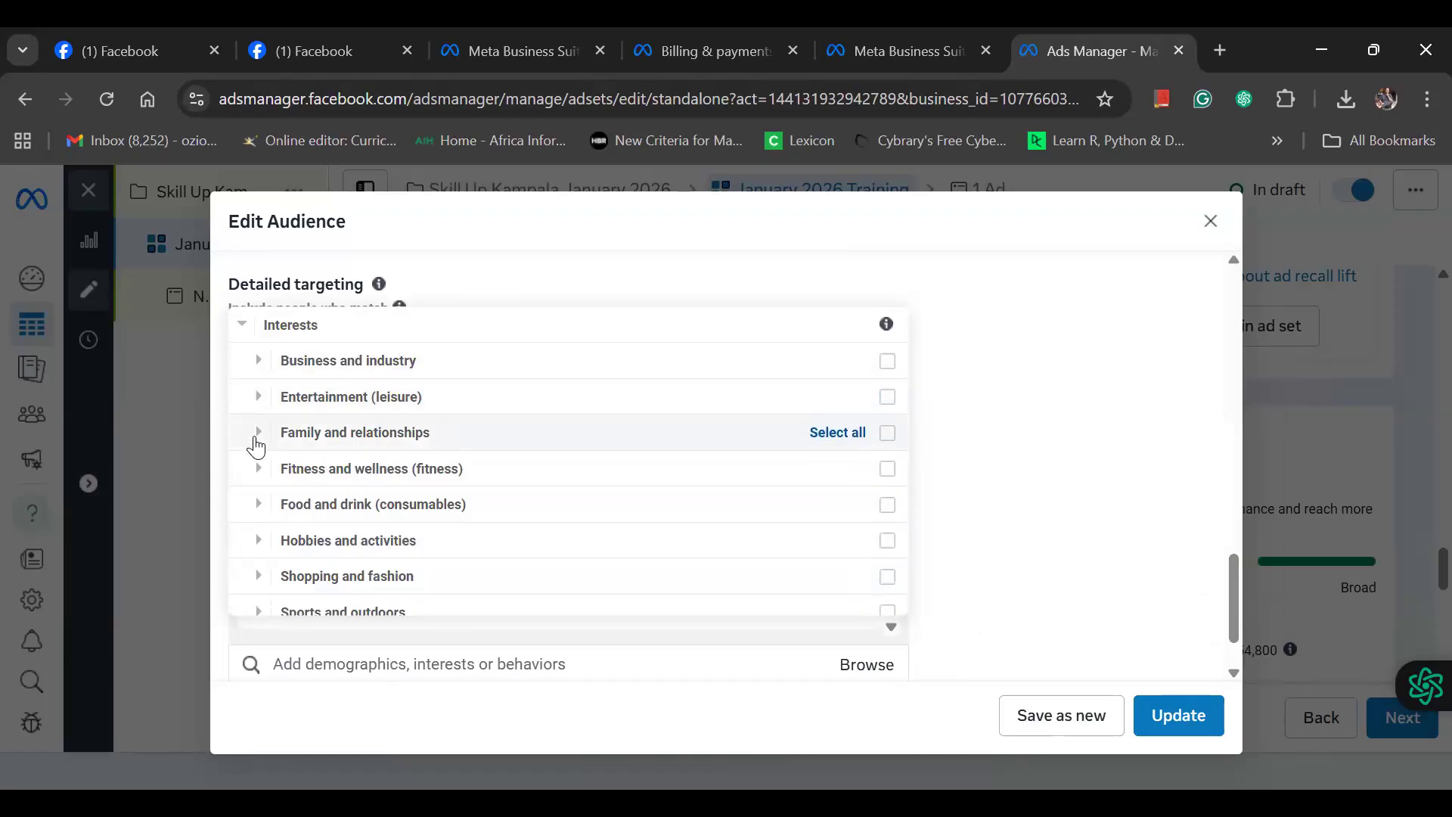
left_click(256, 433)
left_click(258, 324)
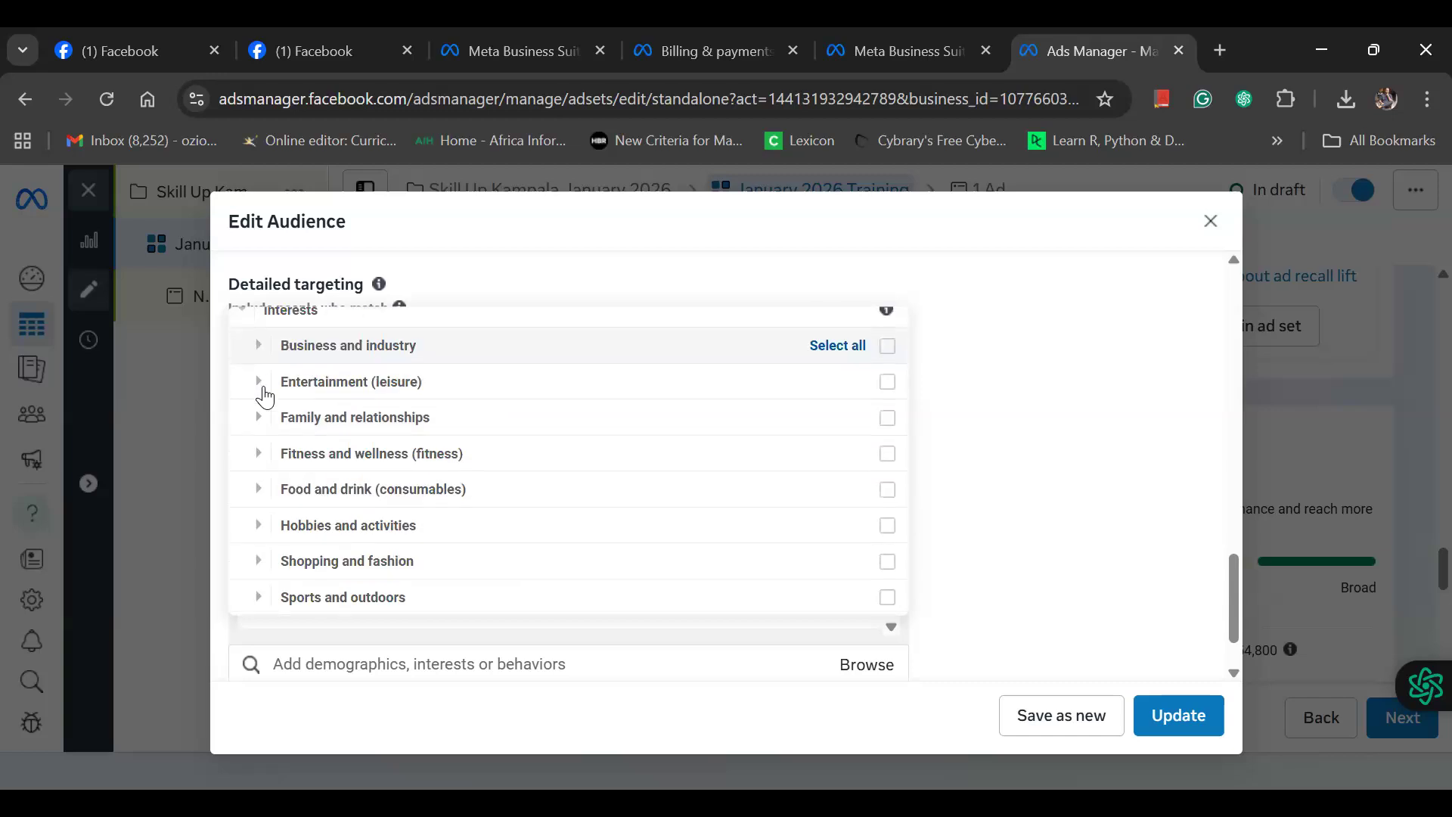
left_click(258, 477)
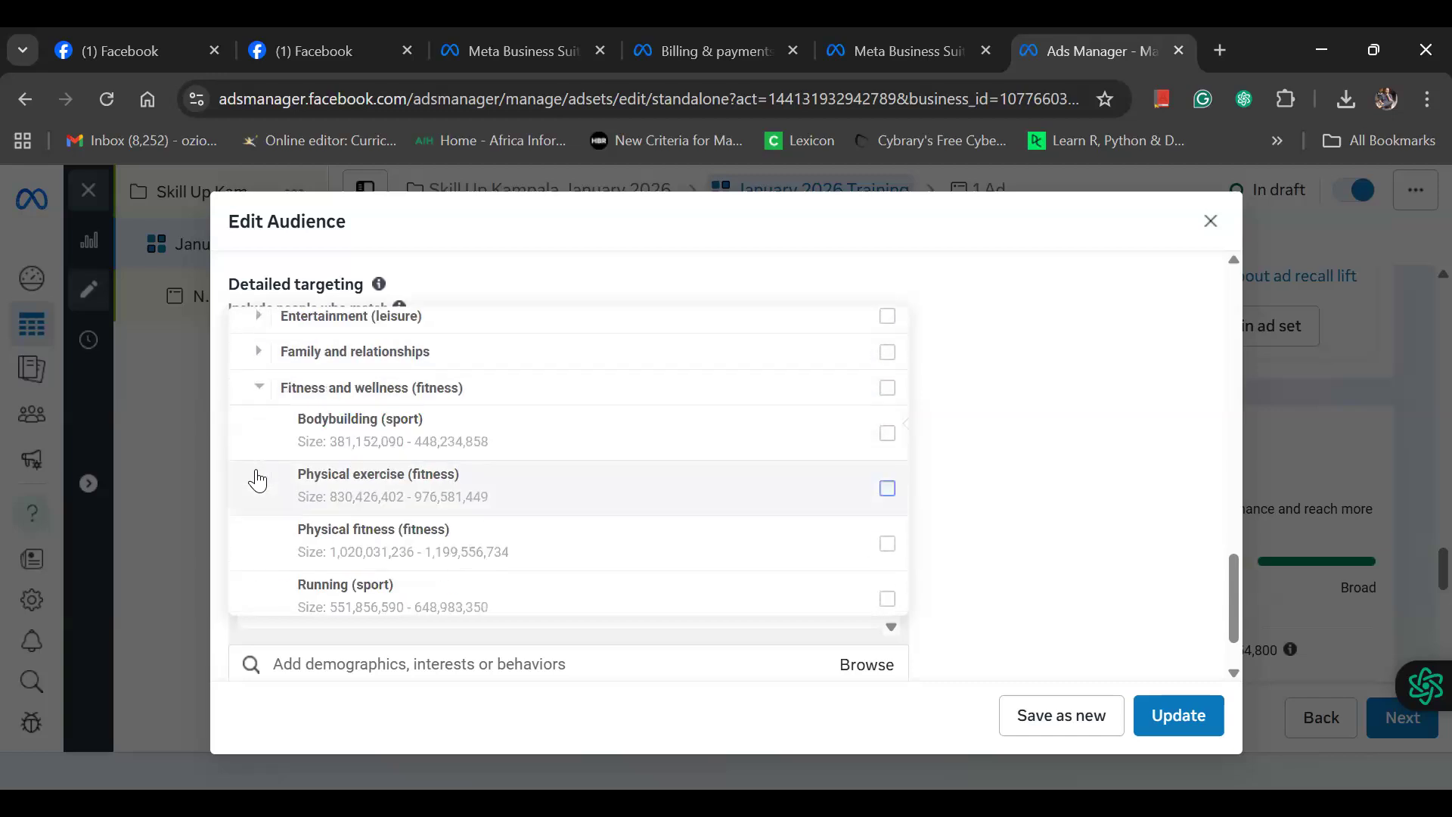
left_click(258, 320)
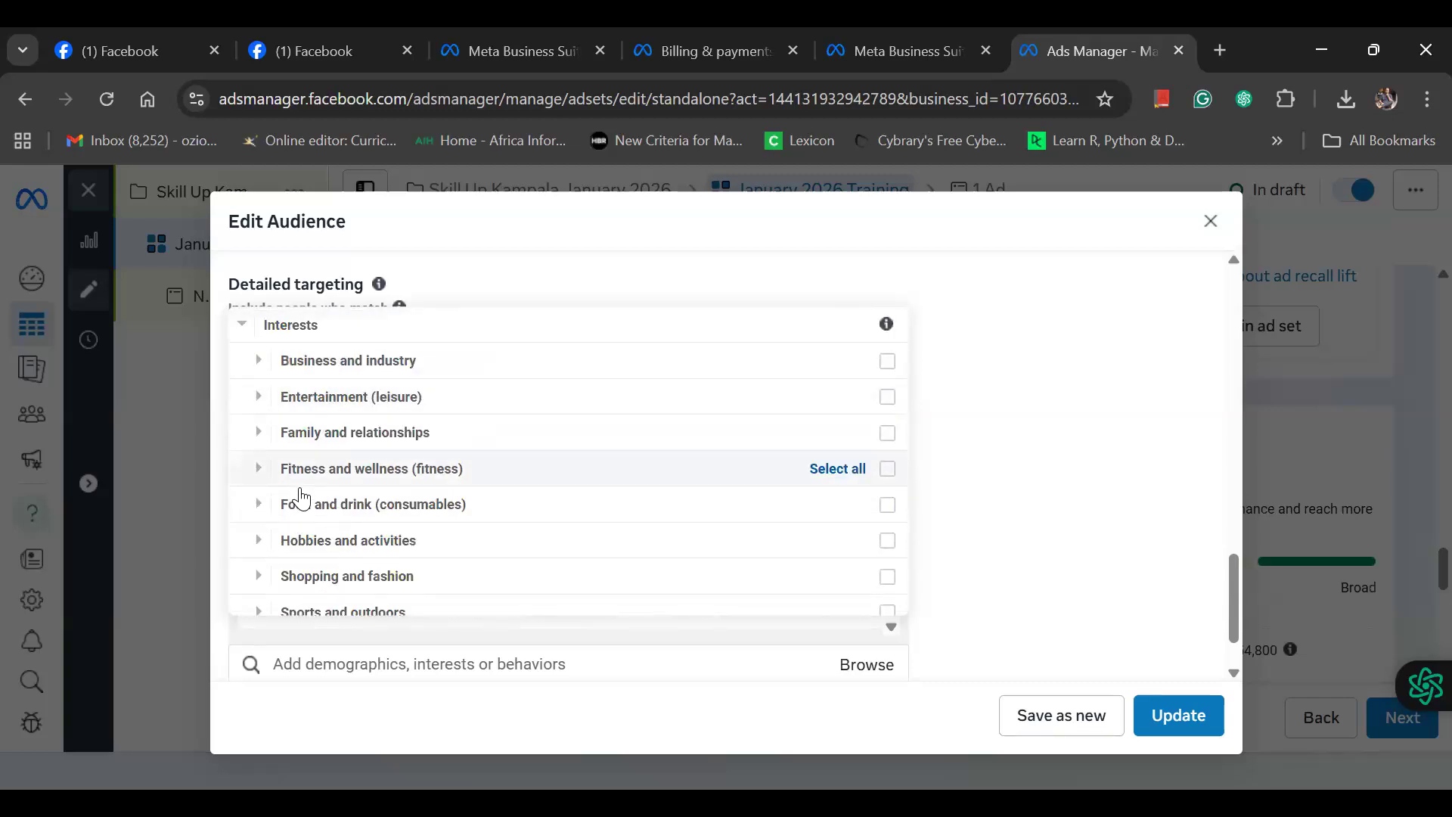
scroll(300, 497, "down", 1)
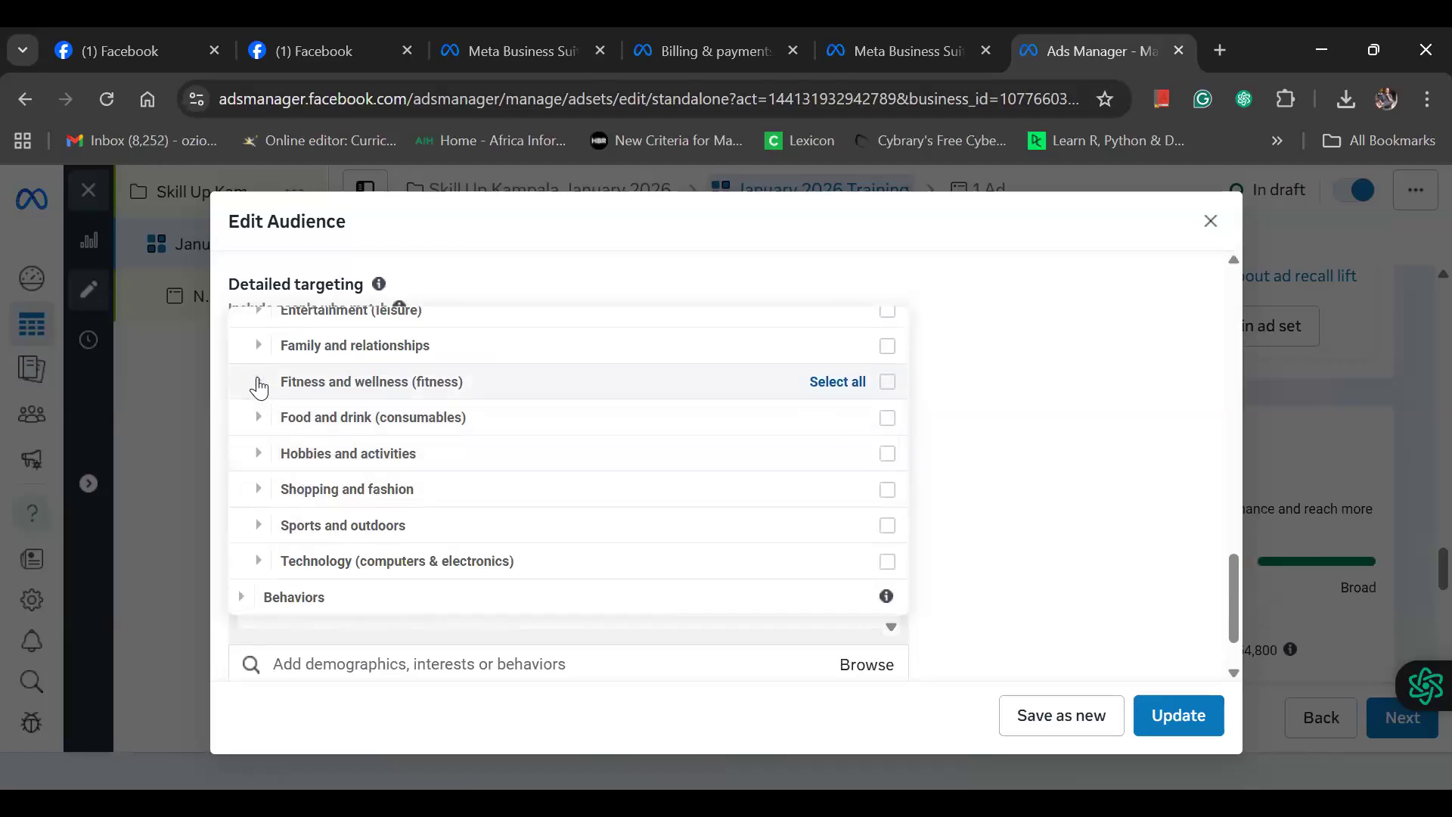
left_click(258, 383)
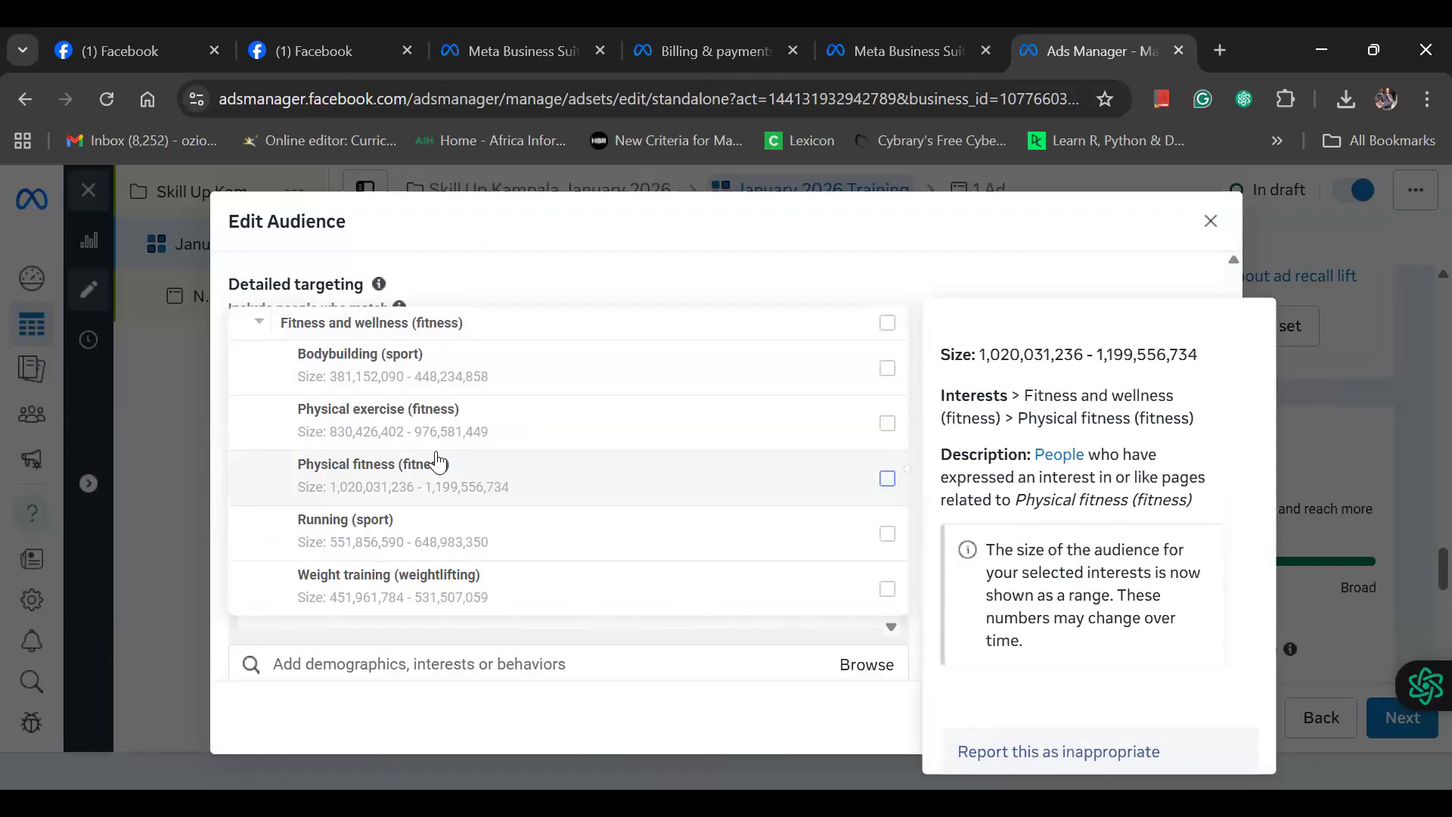
scroll(347, 465, "up", 2)
left_click(261, 507)
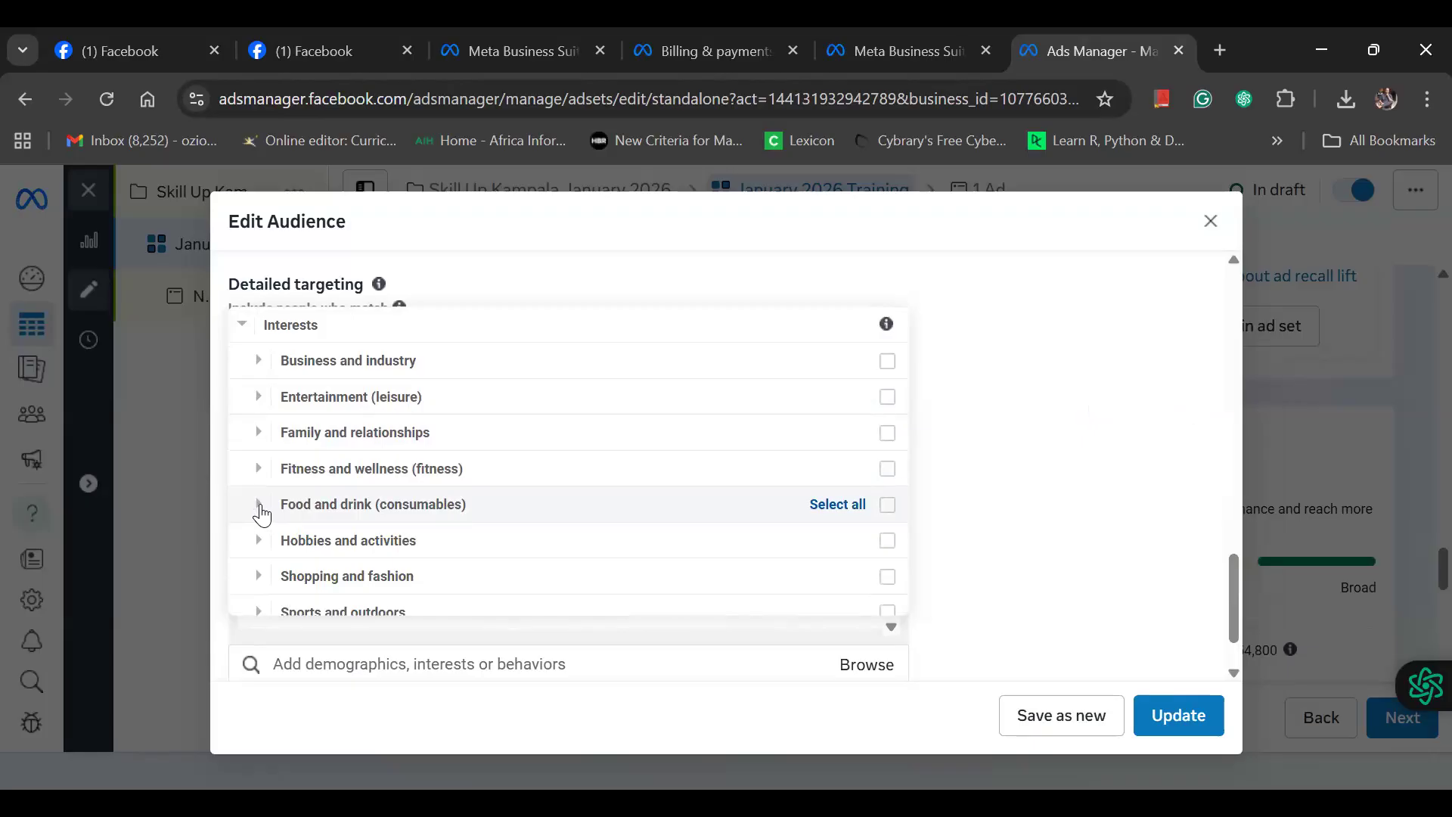
scroll(261, 515, "up", 1)
scroll(261, 514, "down", 2)
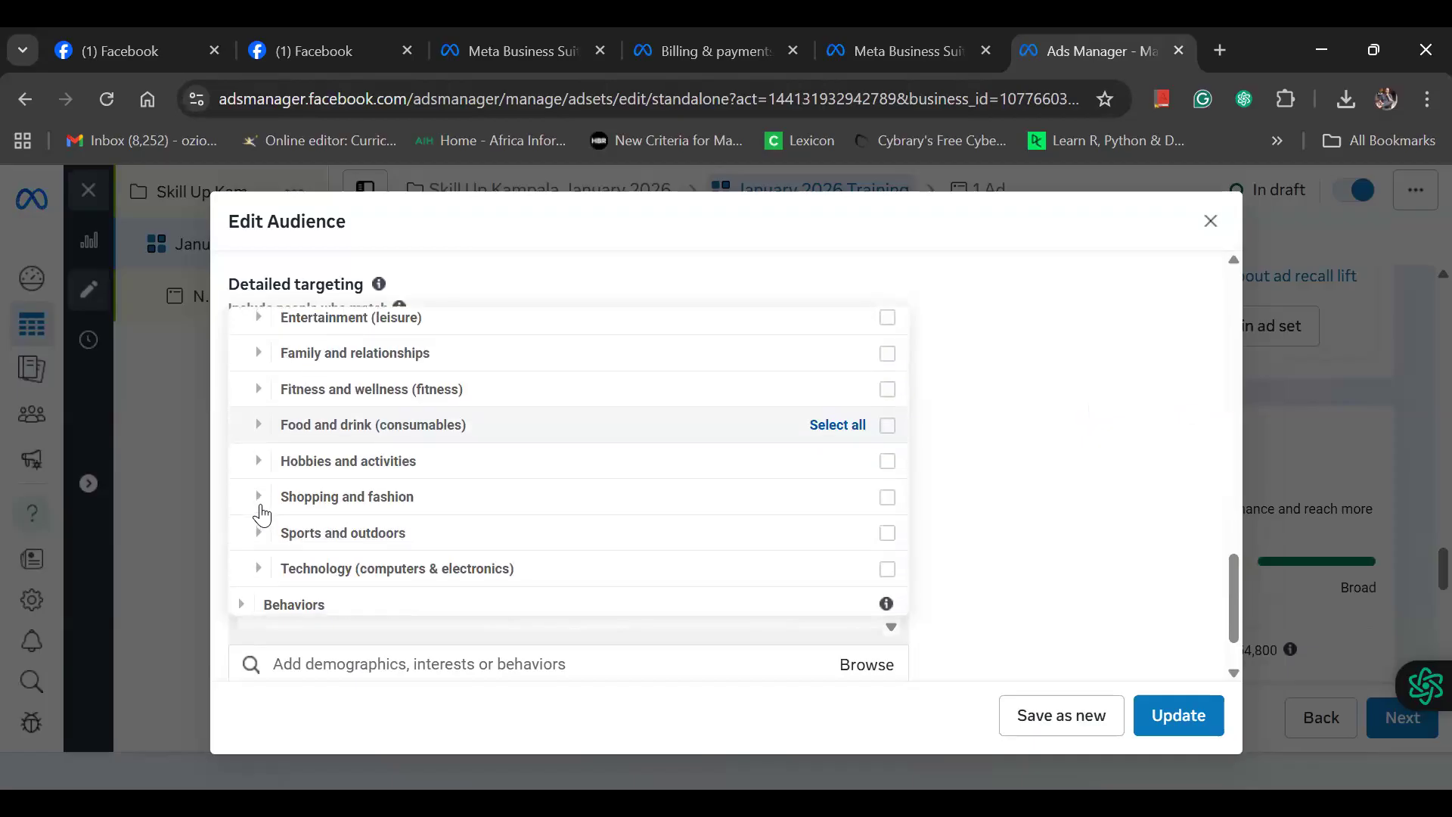
scroll(246, 587, "up", 2)
scroll(242, 597, "down", 2)
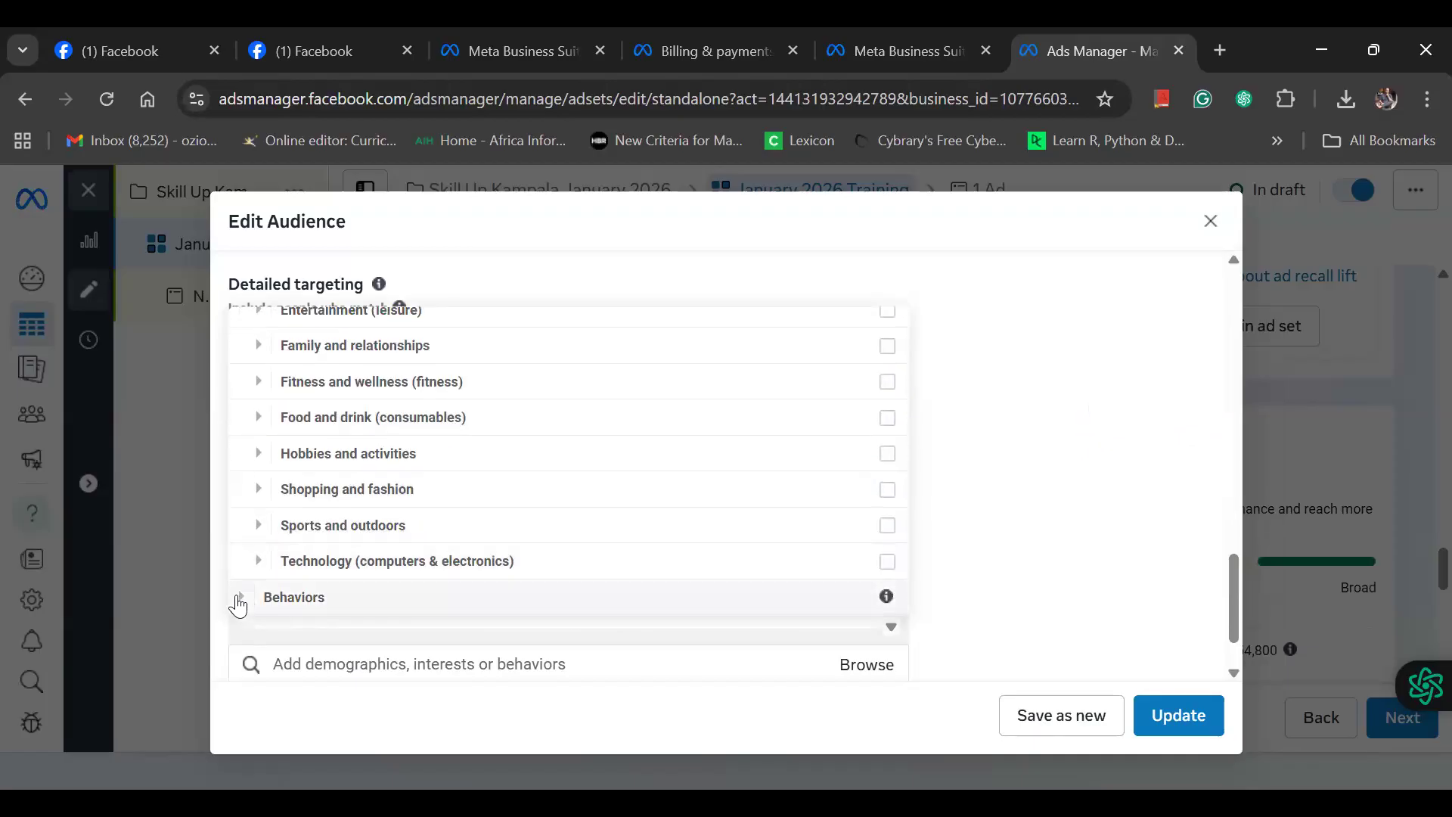
Step: Open Behaviors and review the Anniversary and Mobile Device User options, including Facebook access (mobile)
left_click(240, 598)
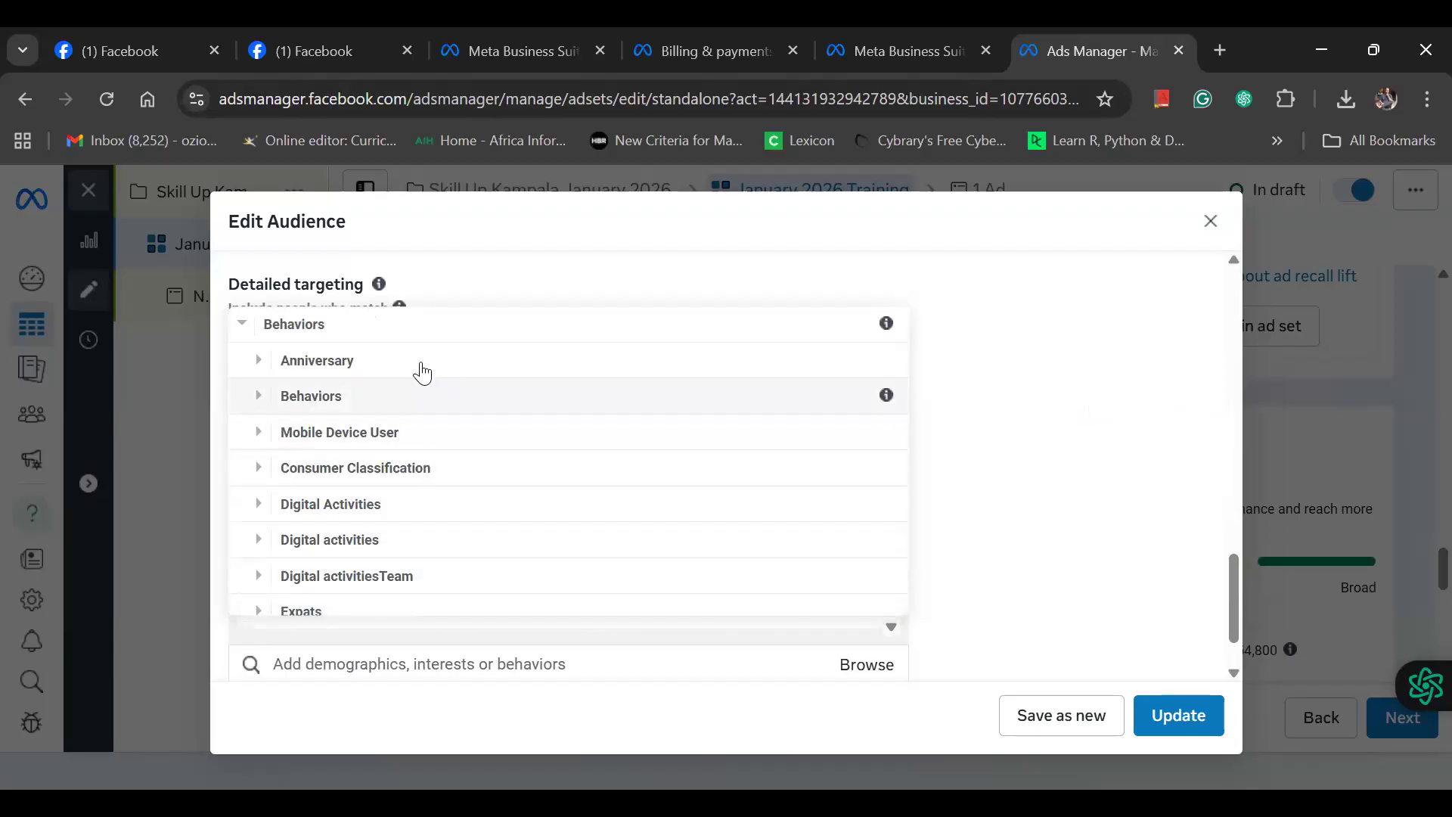
left_click(261, 367)
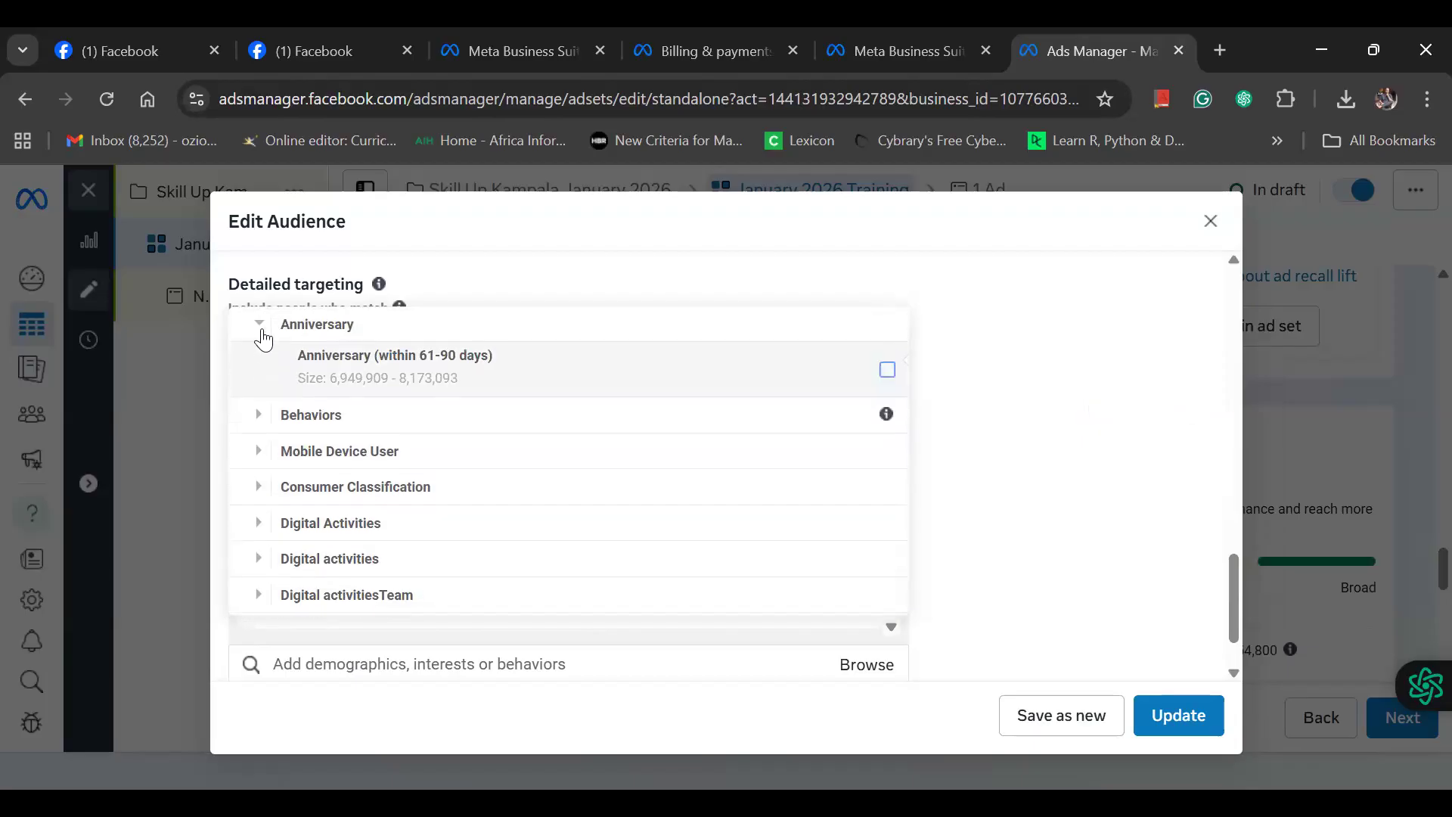
left_click(262, 325)
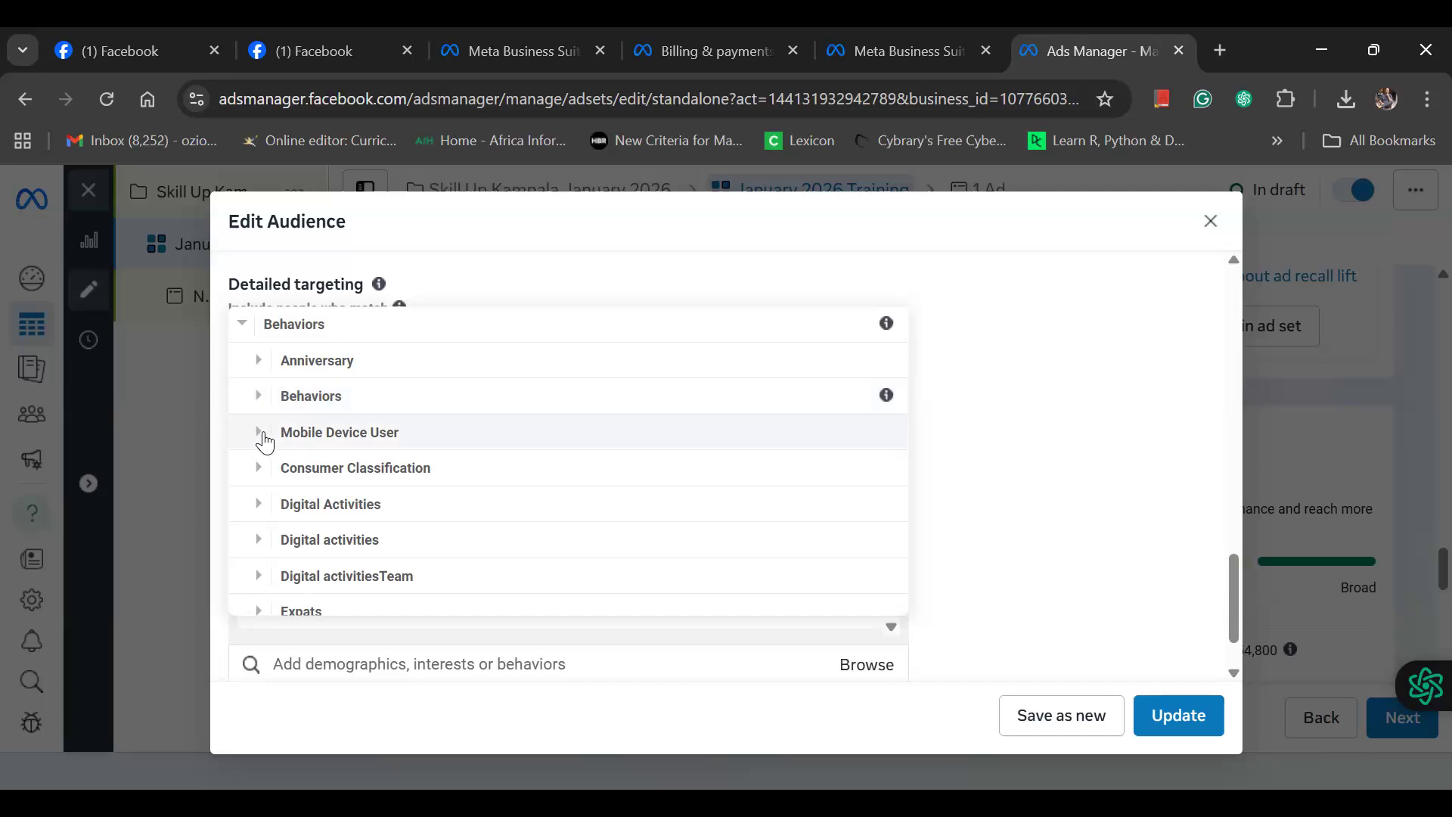
left_click(258, 432)
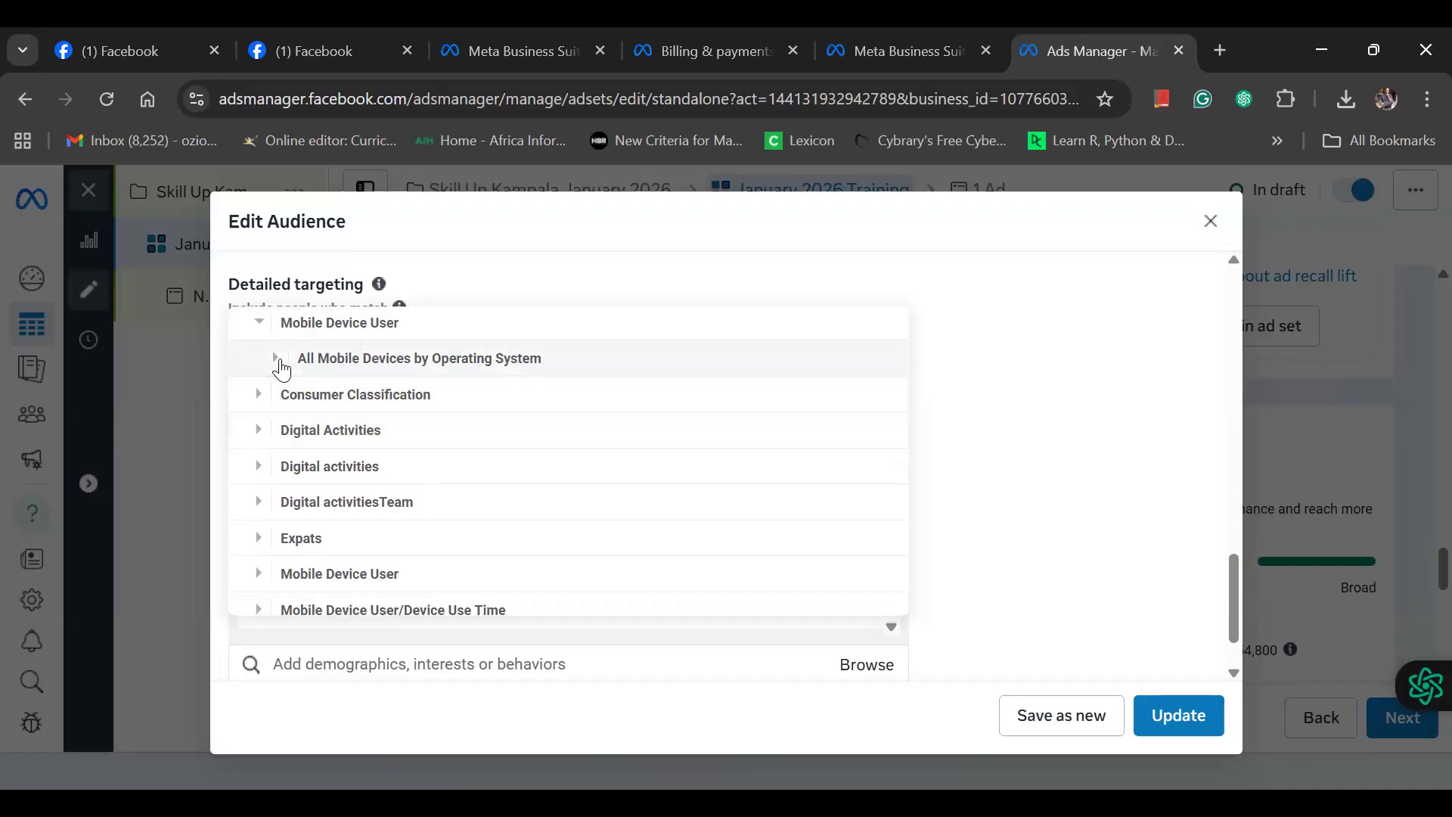
left_click(277, 359)
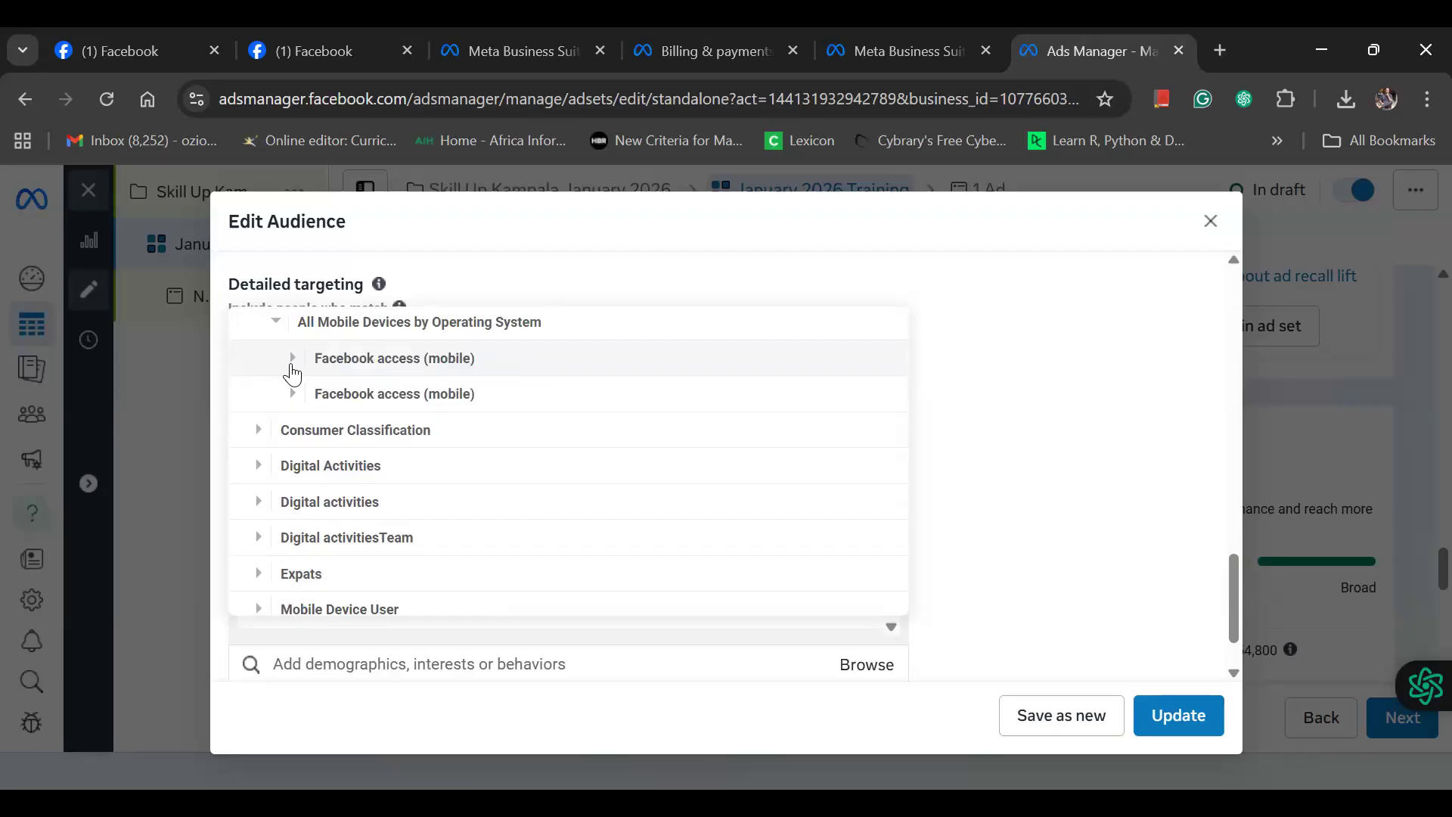
left_click(291, 367)
left_click(292, 320)
Step: Review the Digital activities behavior options, then collapse them
left_click(260, 473)
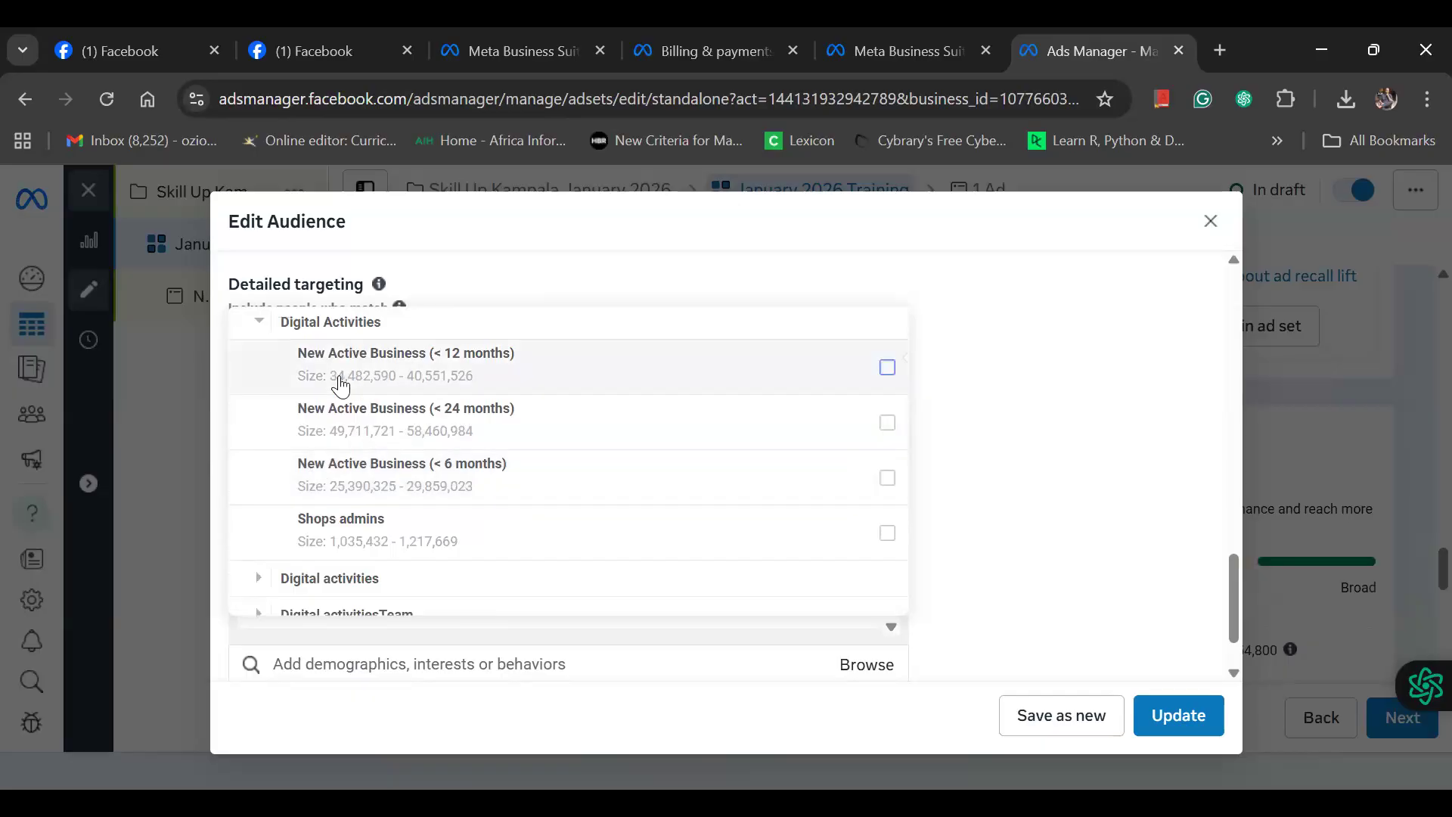
mouse_move(392, 442)
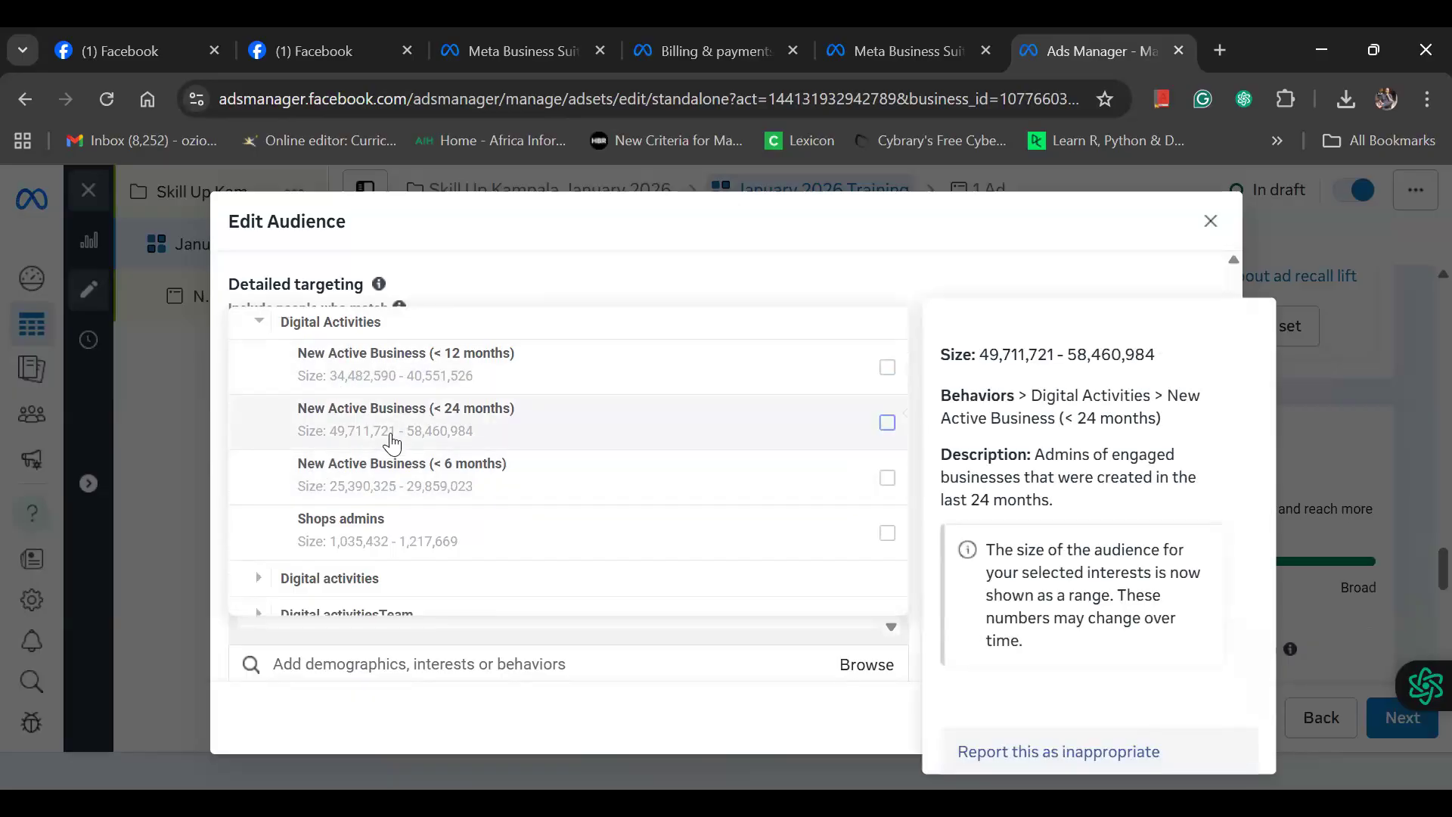
scroll(345, 530, "down", 3)
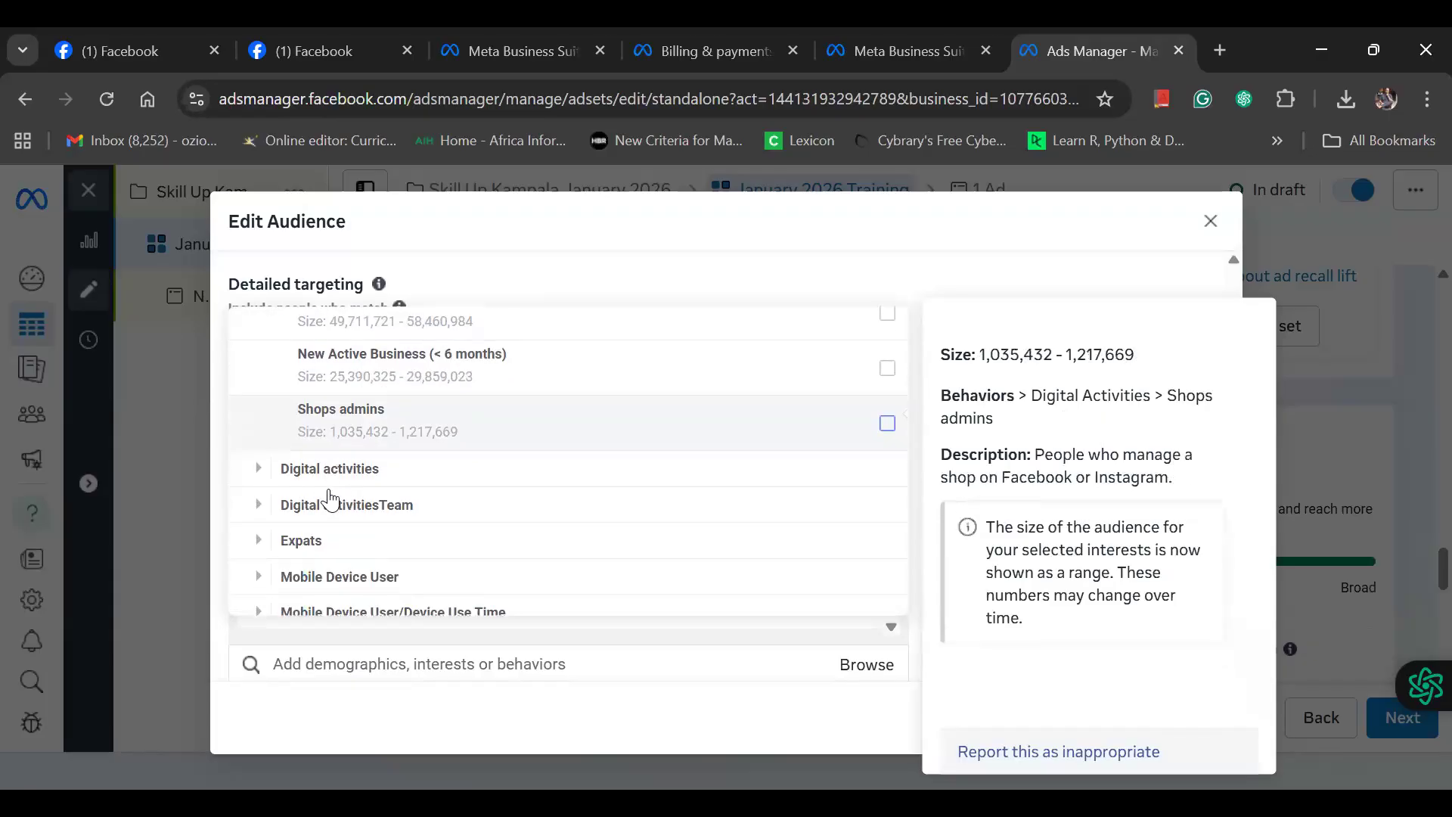
left_click(260, 465)
scroll(265, 468, "down", 2)
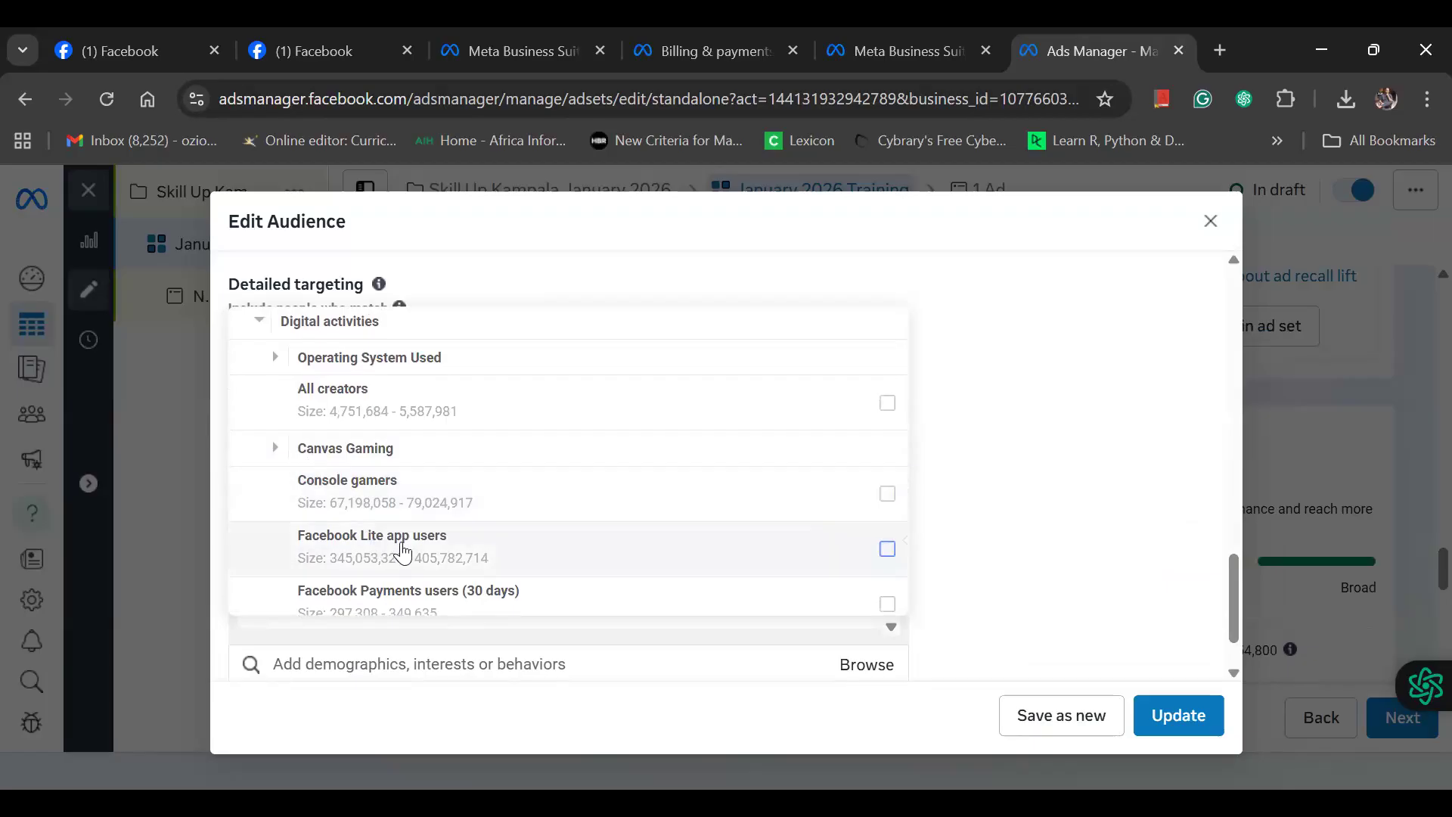
scroll(389, 522, "down", 1)
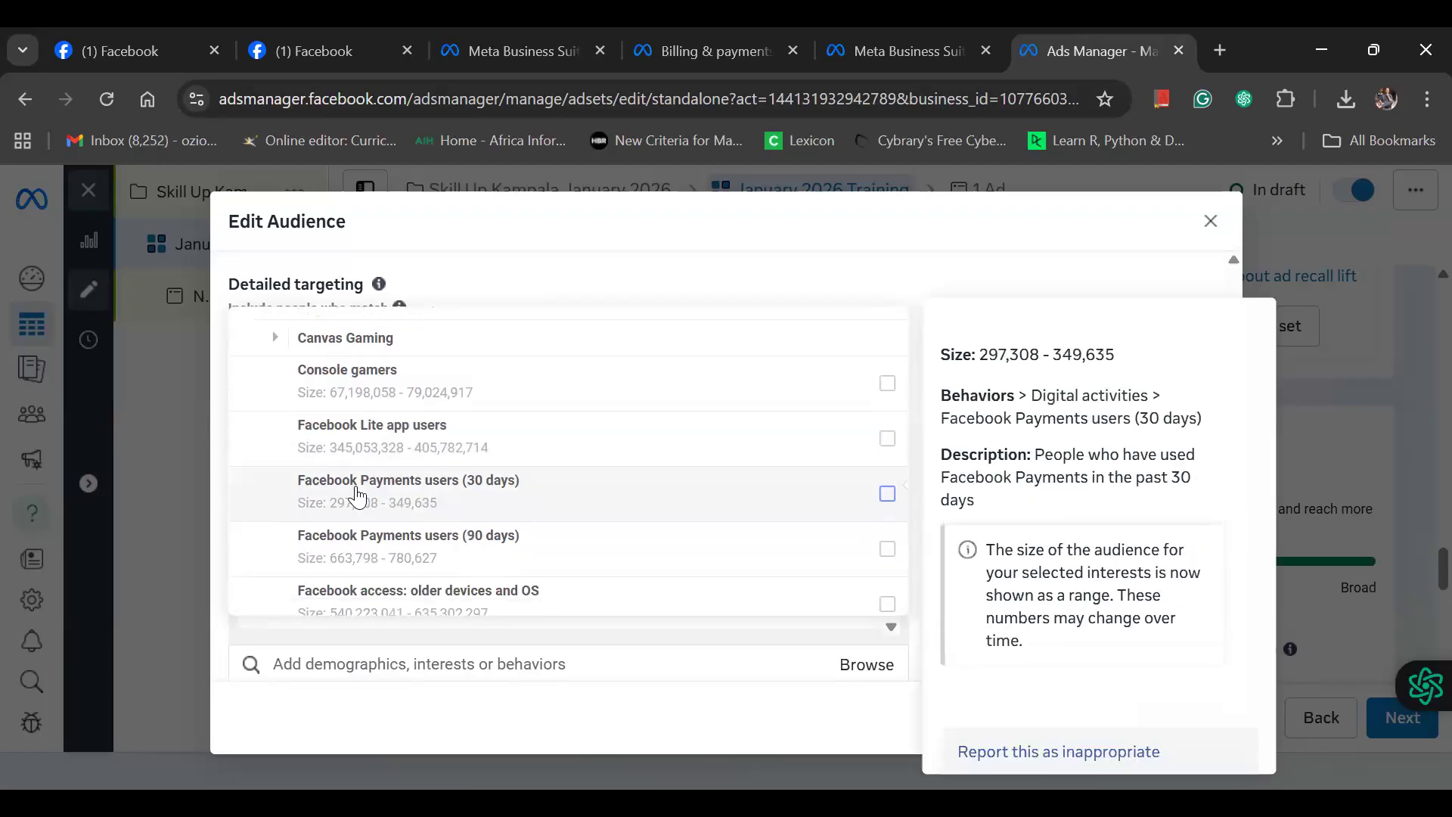
scroll(389, 492, "up", 2)
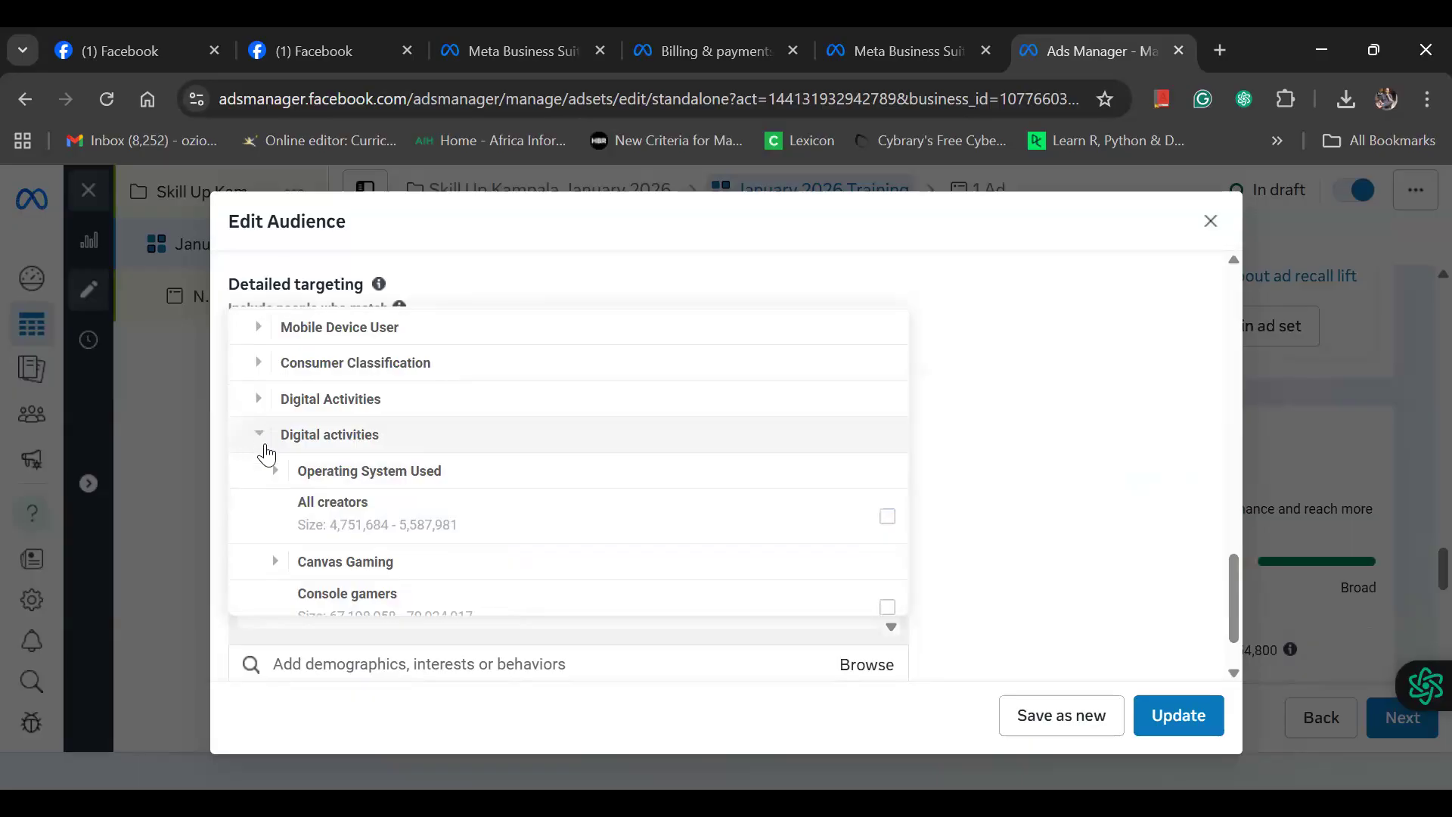
left_click(261, 439)
scroll(284, 497, "down", 2)
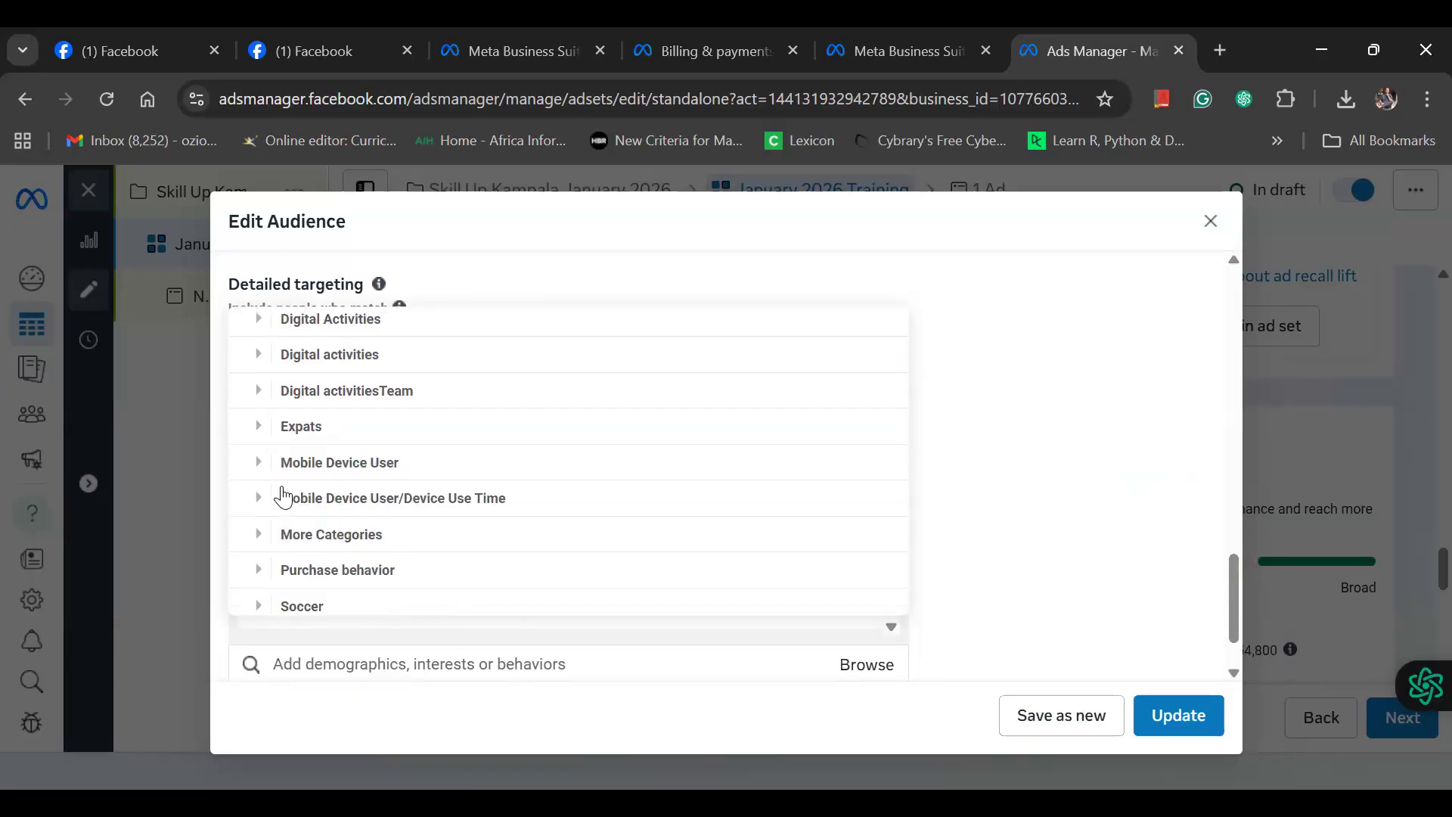
scroll(266, 533, "down", 1)
Step: Look through the Purchase behavior and Soccer options, collapsing each afterwards
left_click(259, 522)
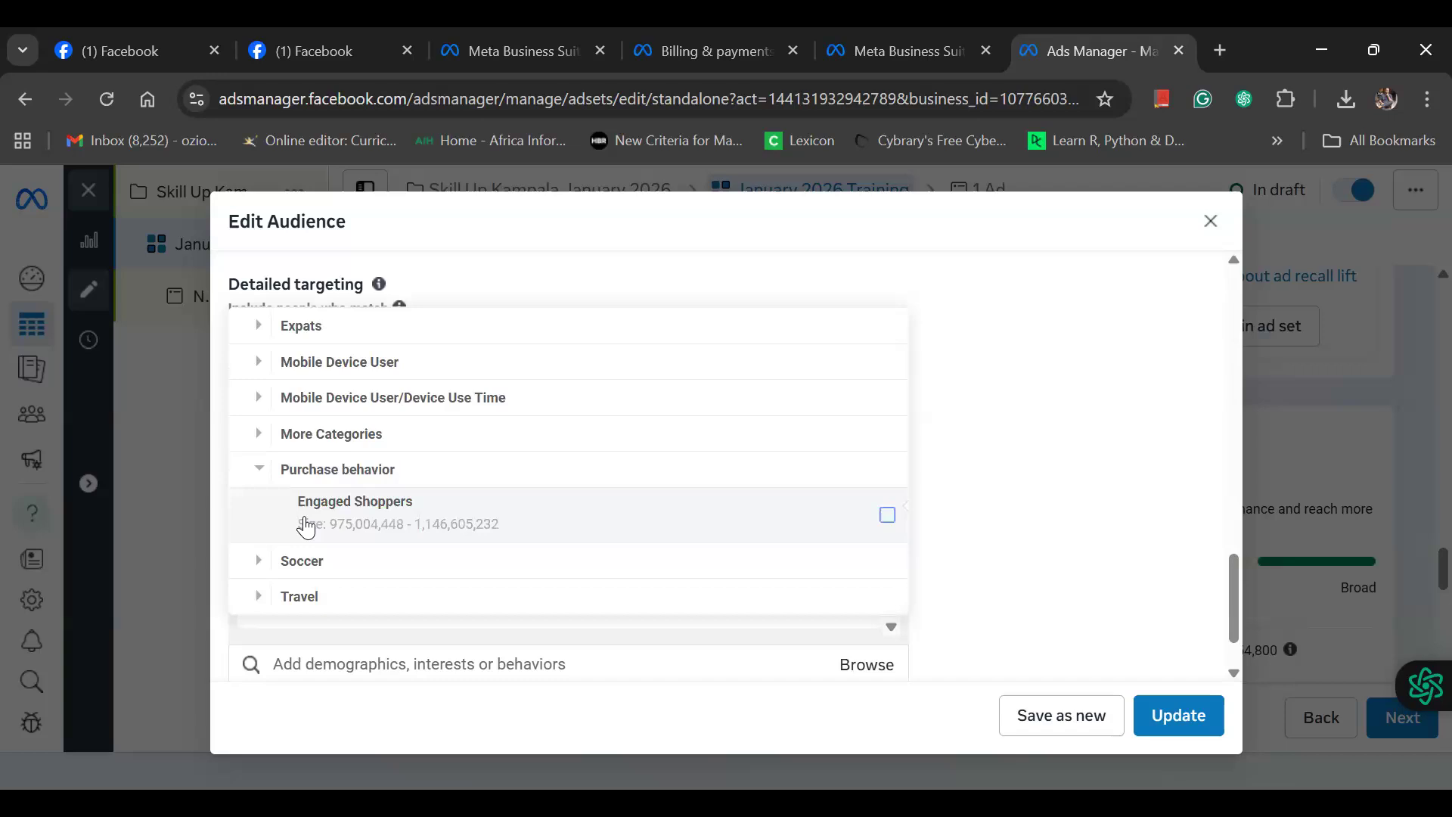
mouse_move(306, 527)
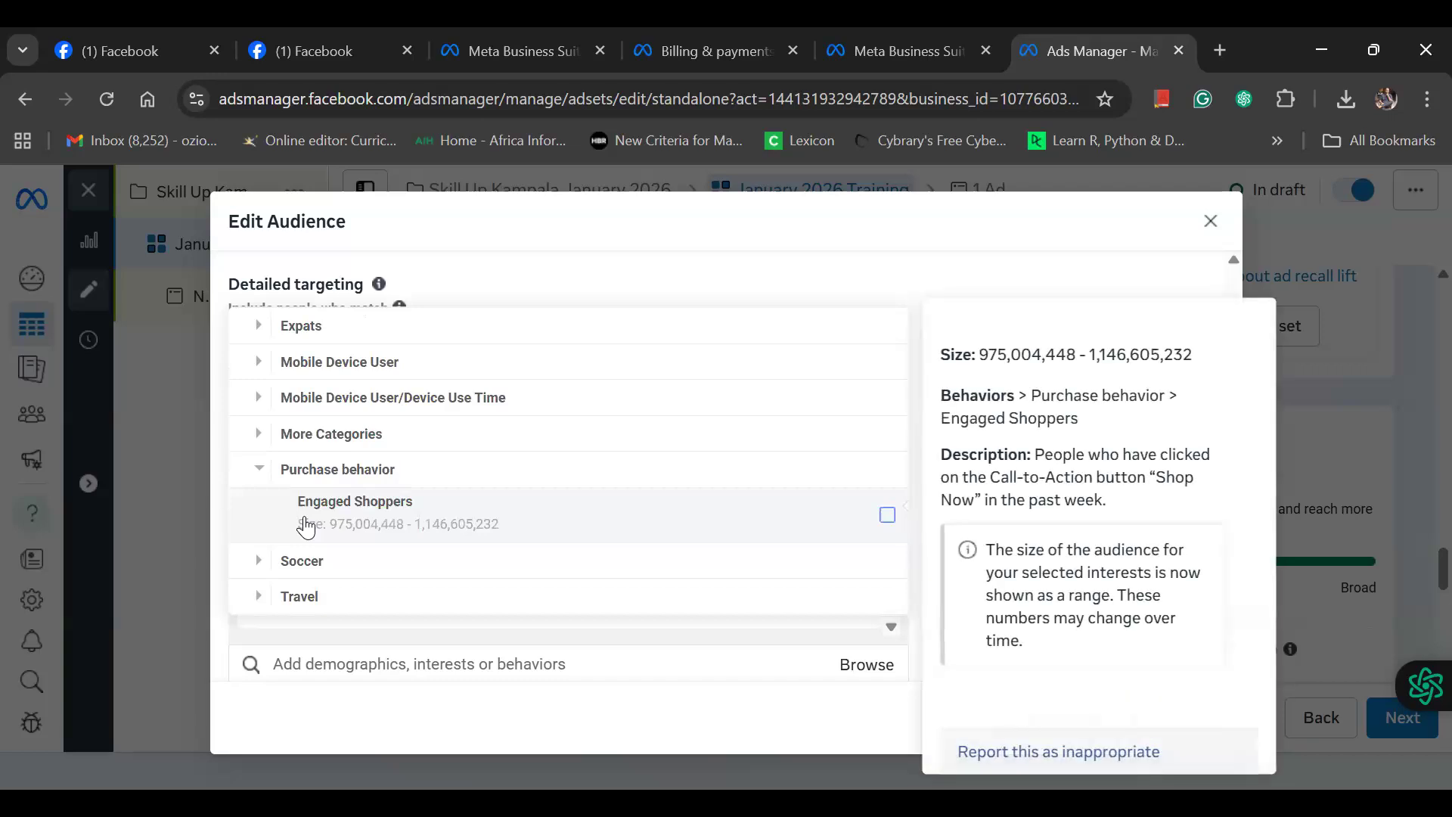
left_click(259, 470)
scroll(293, 535, "down", 3)
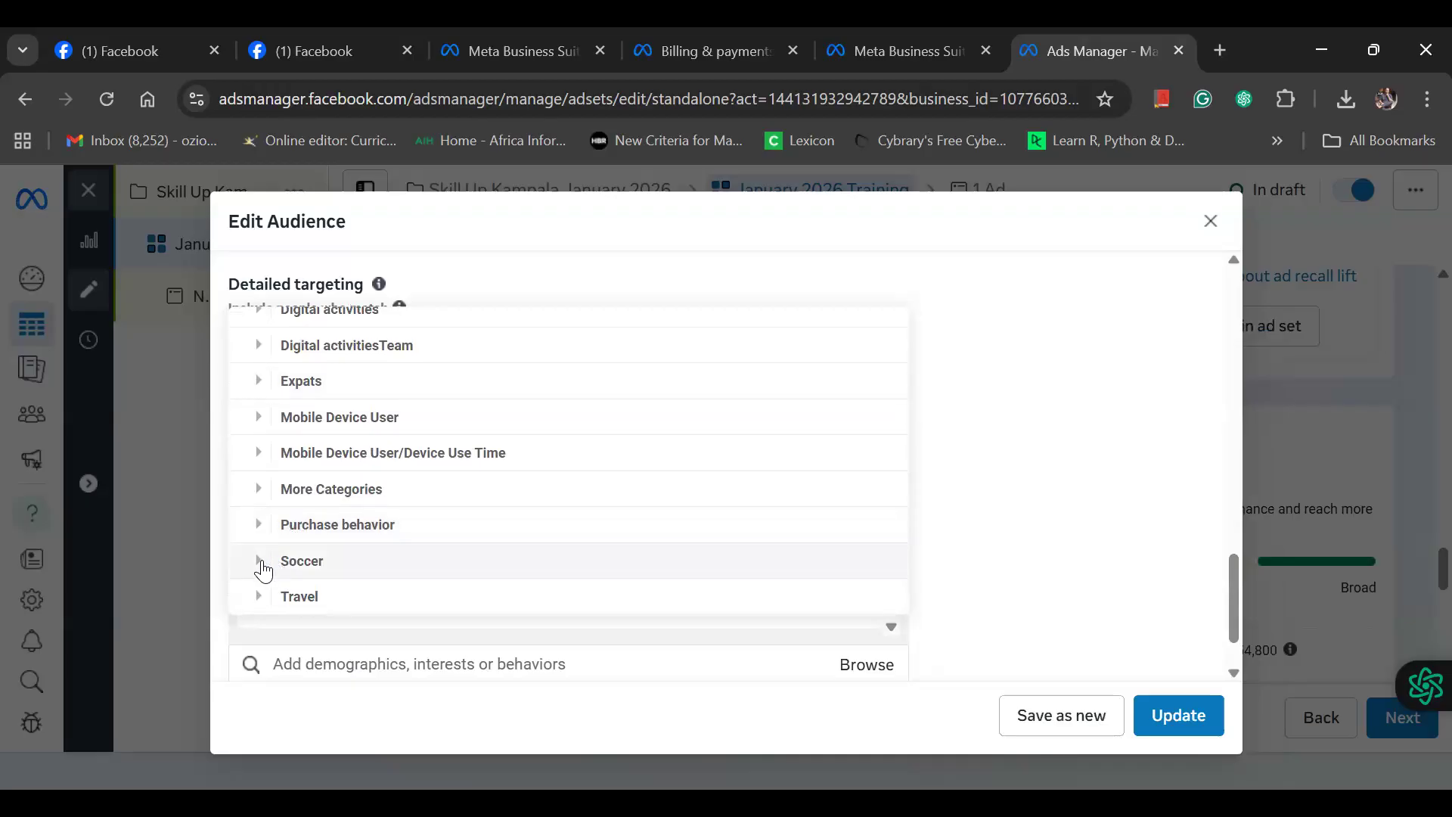
left_click(260, 563)
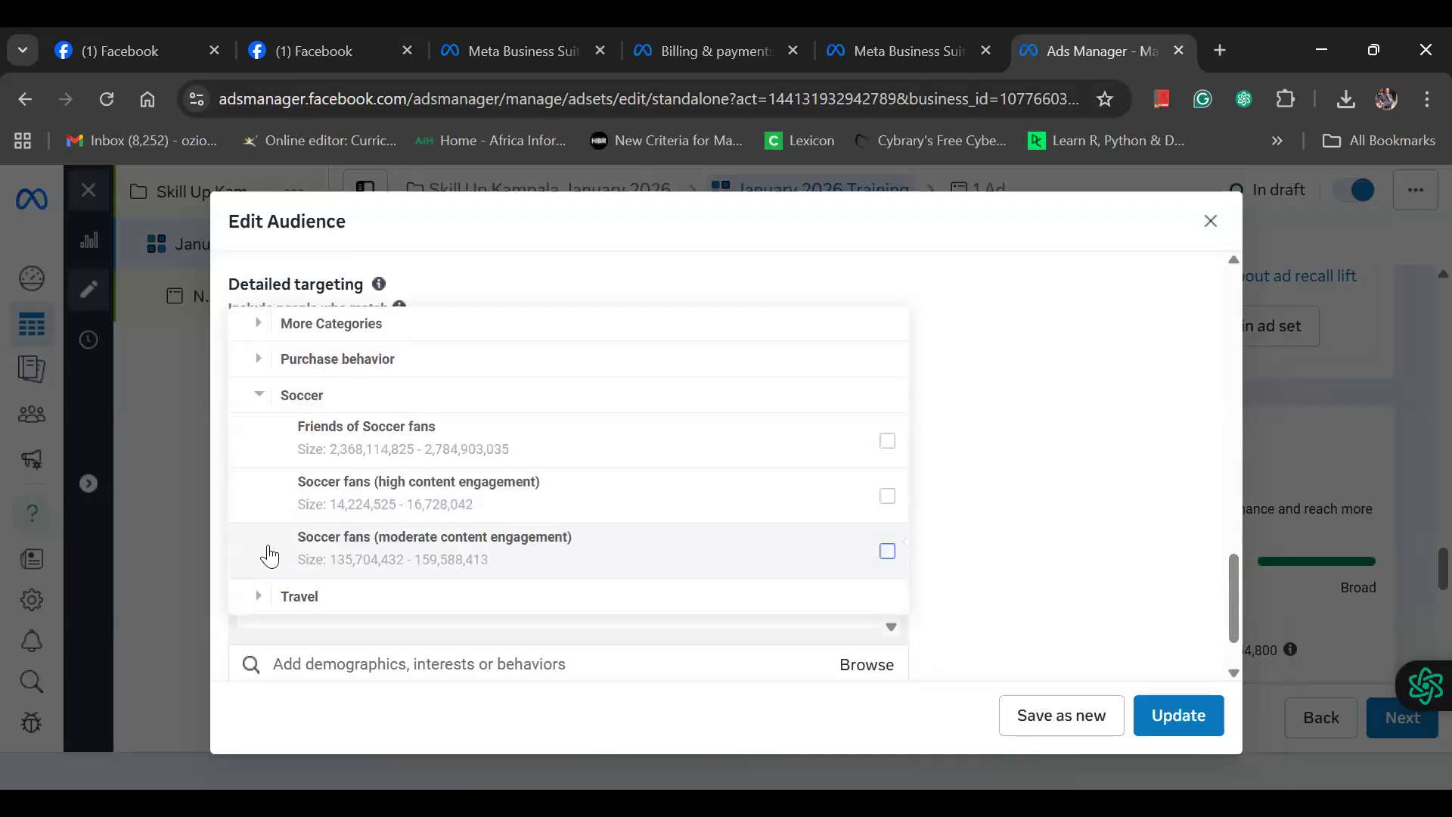
left_click(262, 399)
scroll(259, 522, "down", 3)
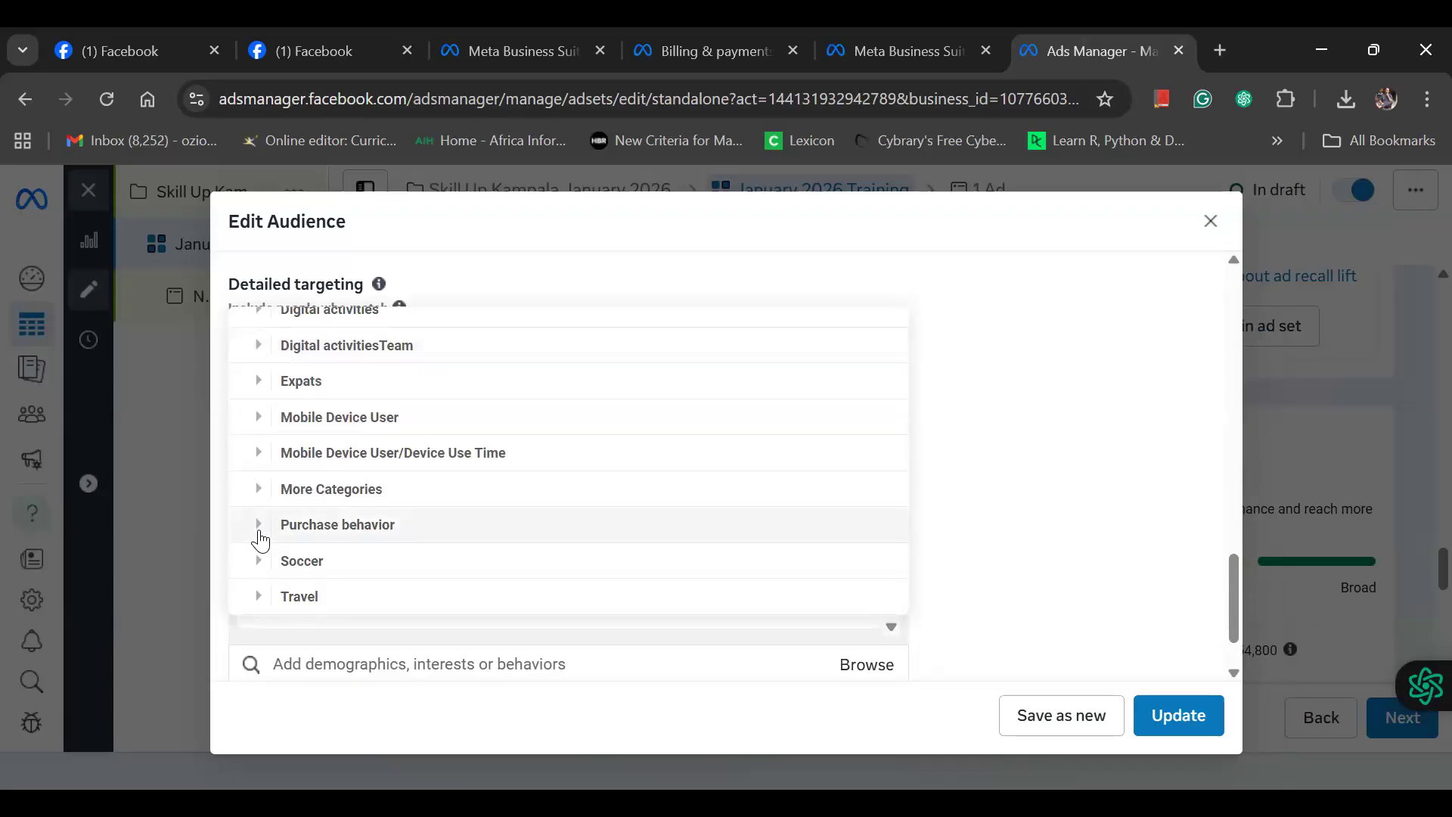
Step: Review the Travel behavior options, then collapse them
left_click(262, 599)
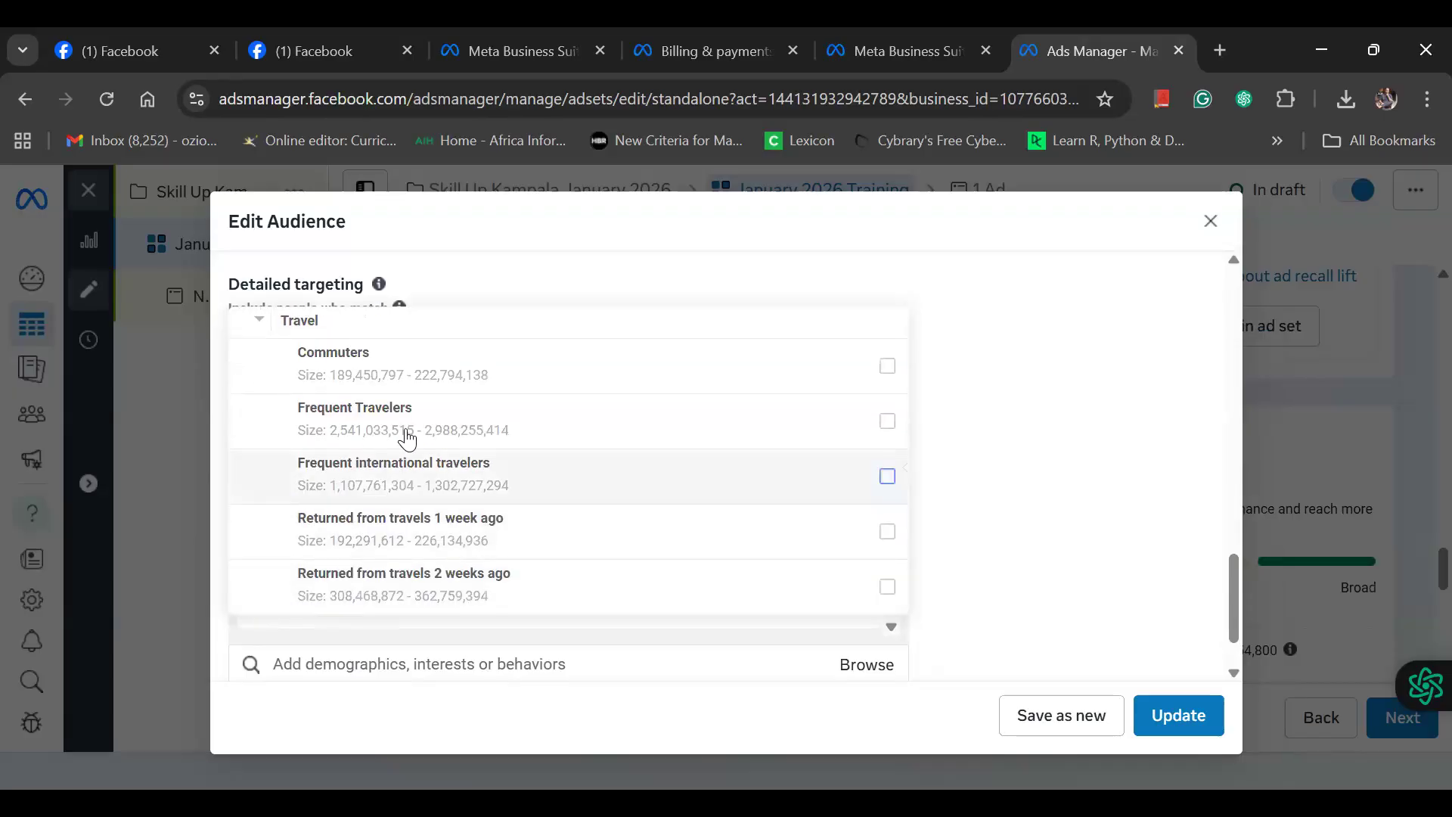
mouse_move(480, 446)
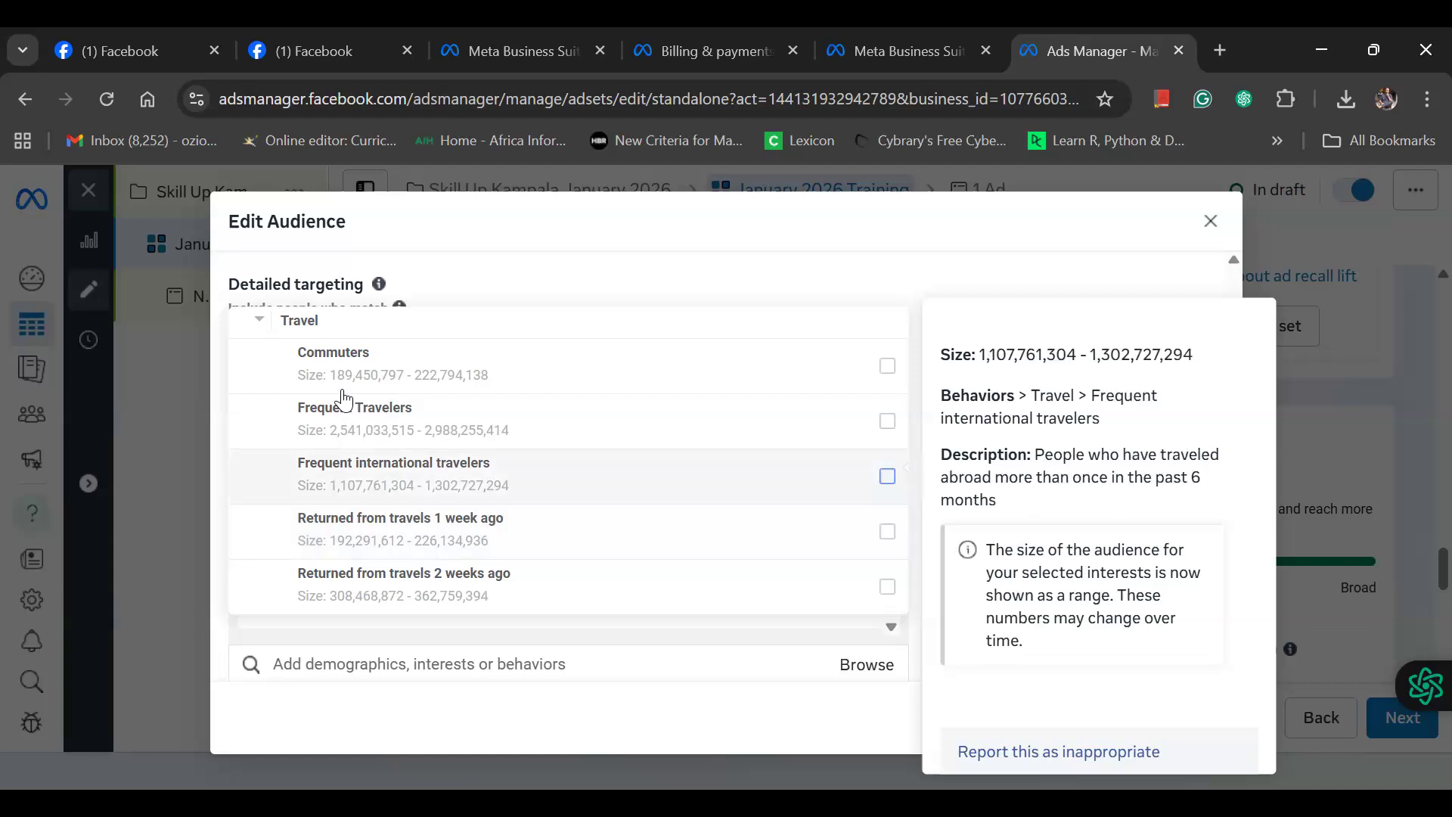
left_click(259, 326)
scroll(311, 492, "up", 2)
scroll(310, 502, "down", 5)
scroll(313, 503, "up", 4)
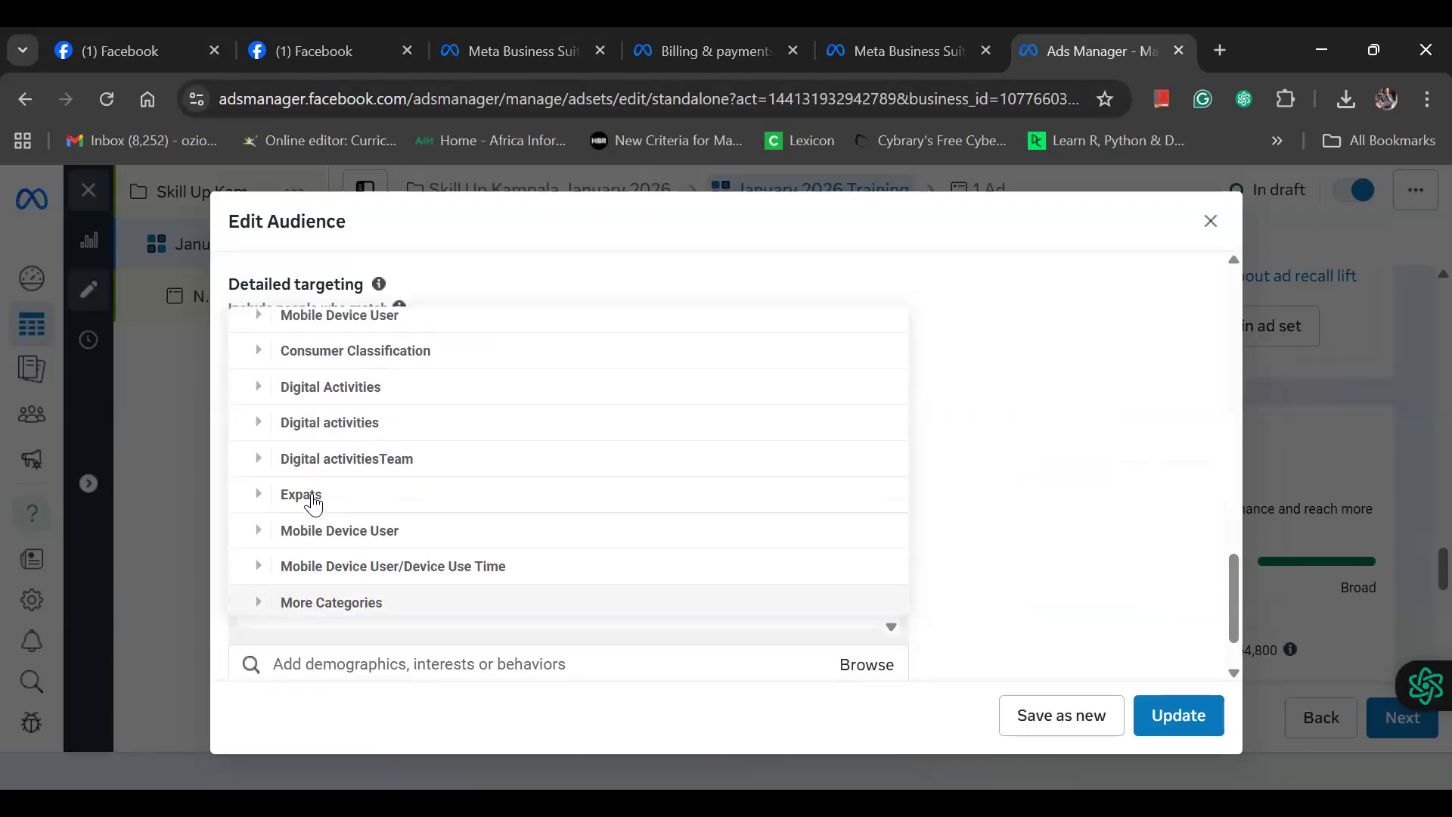
scroll(314, 503, "down", 5)
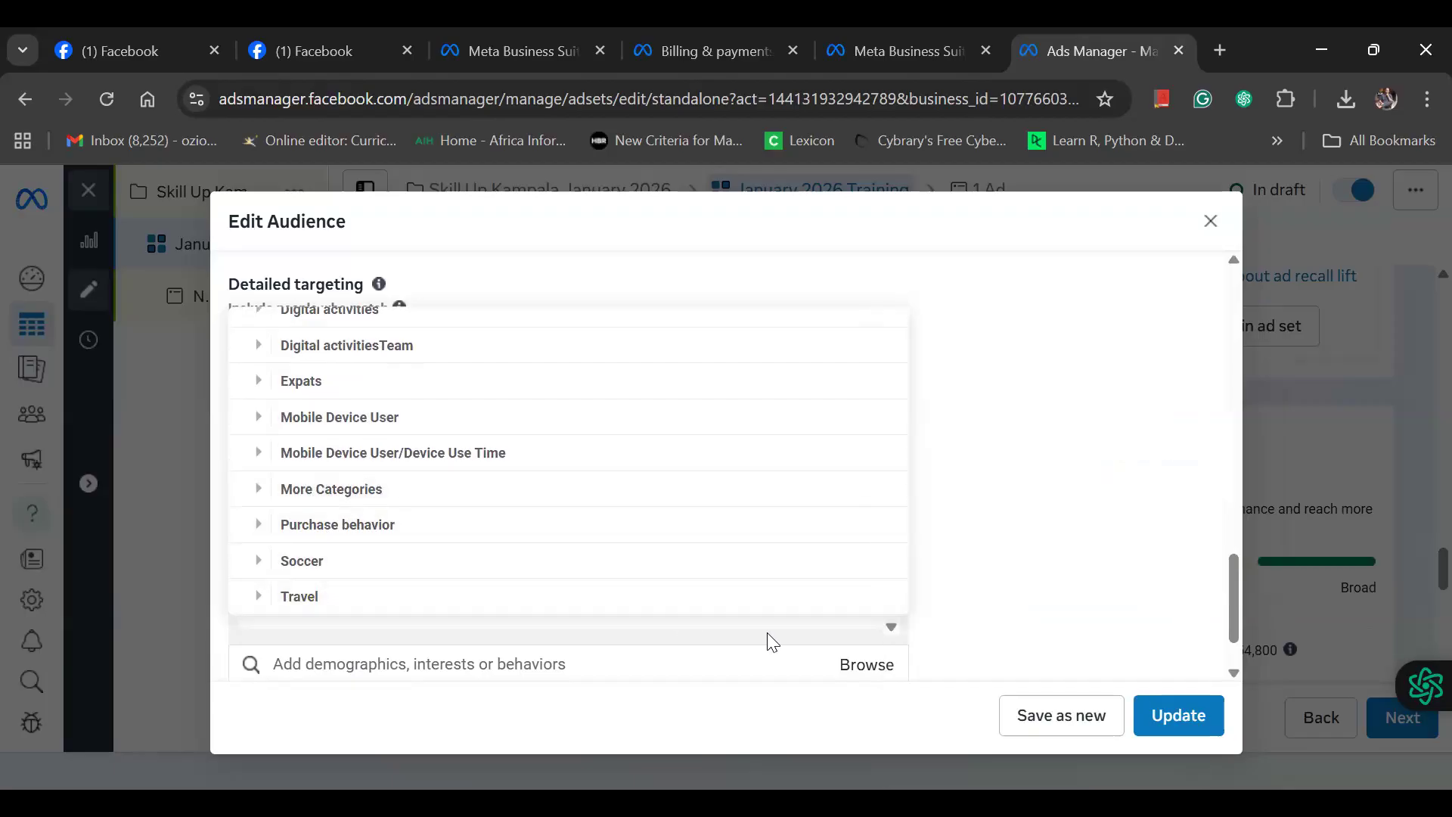
Step: Save the edited audience for all campaigns and check the 778,400–915,800 audience estimate
left_click(1181, 716)
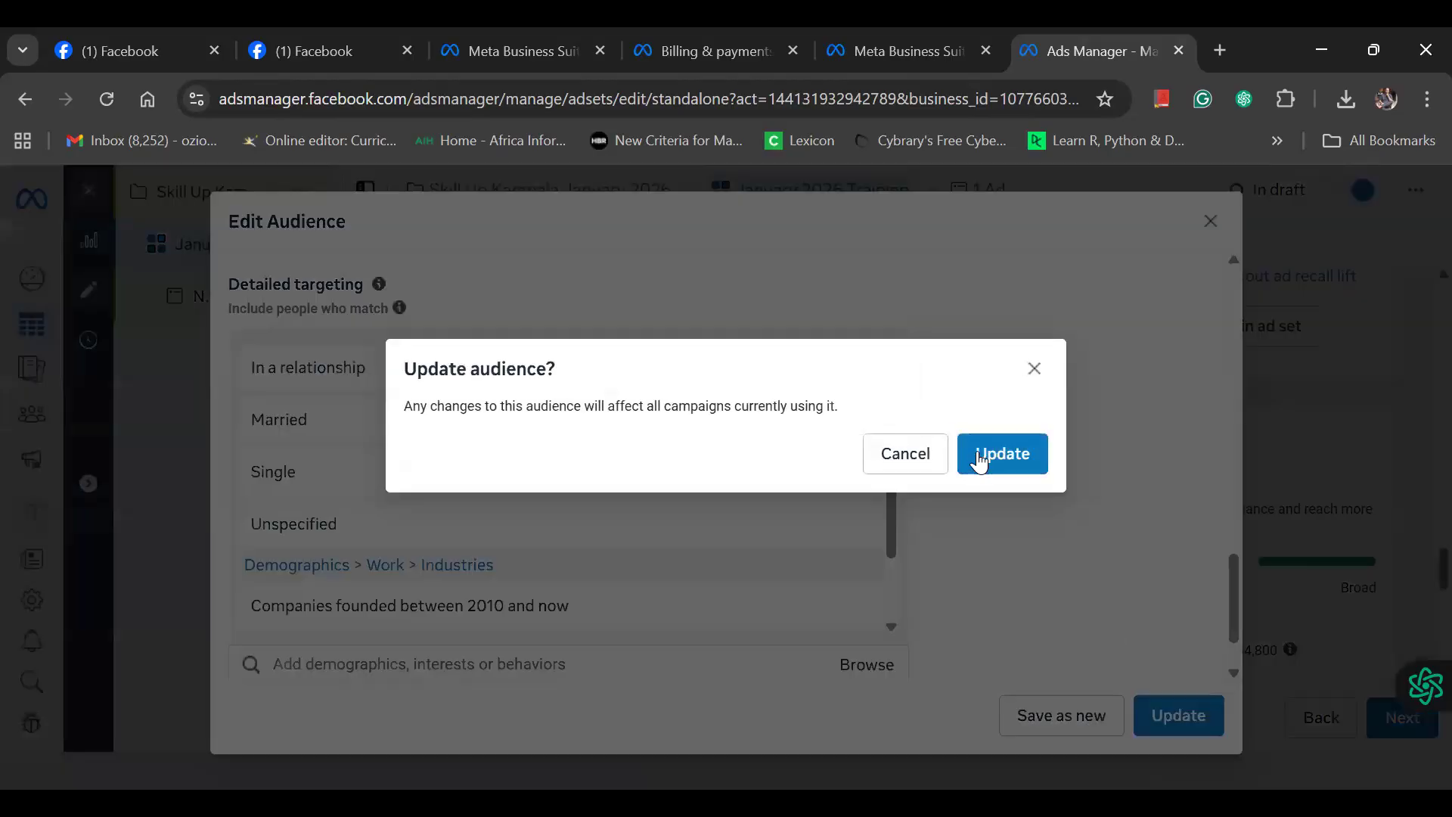
left_click(980, 456)
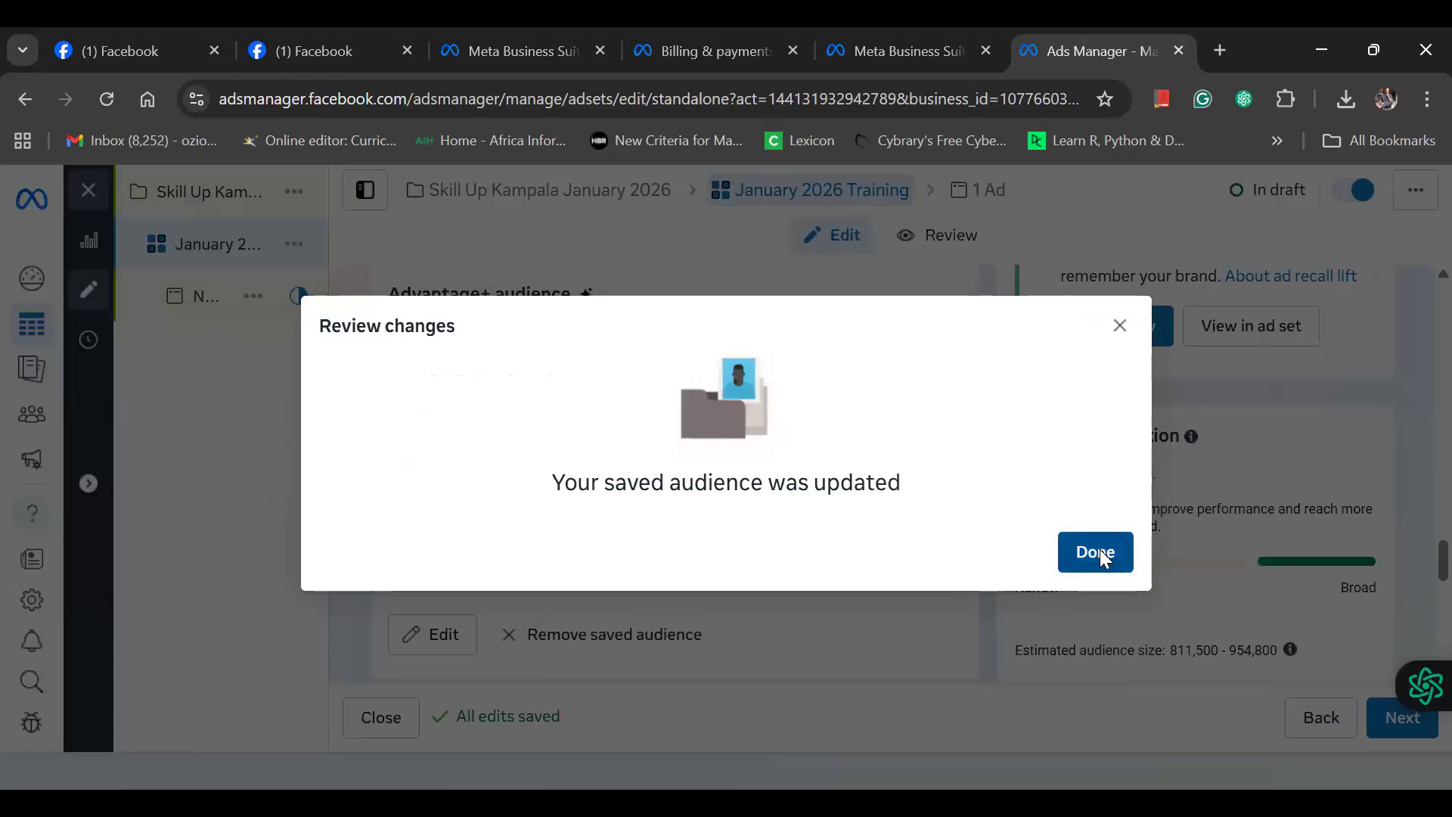
left_click(1099, 552)
scroll(620, 556, "down", 2)
scroll(612, 535, "up", 8)
scroll(602, 491, "down", 1)
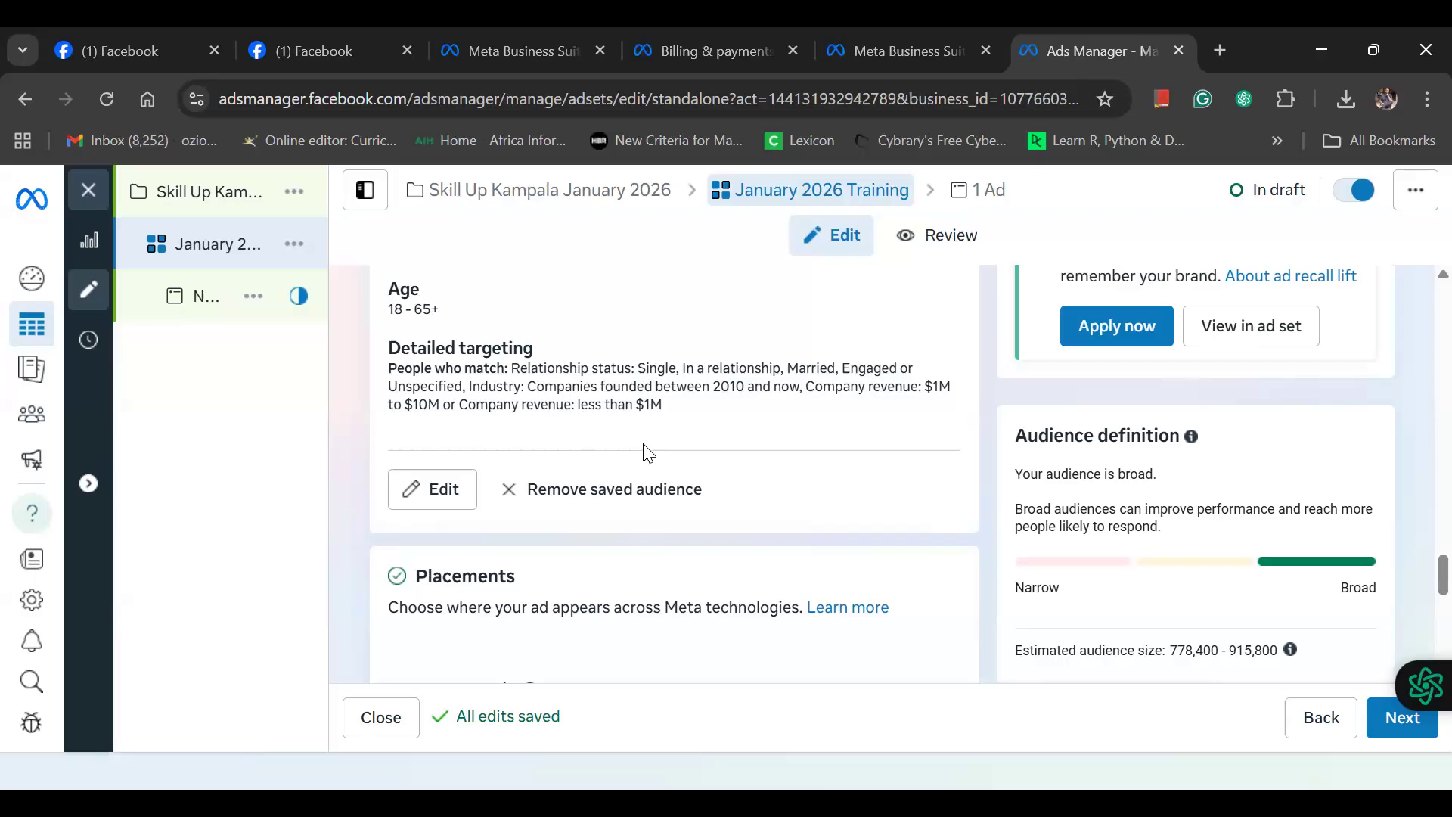
left_click(709, 51)
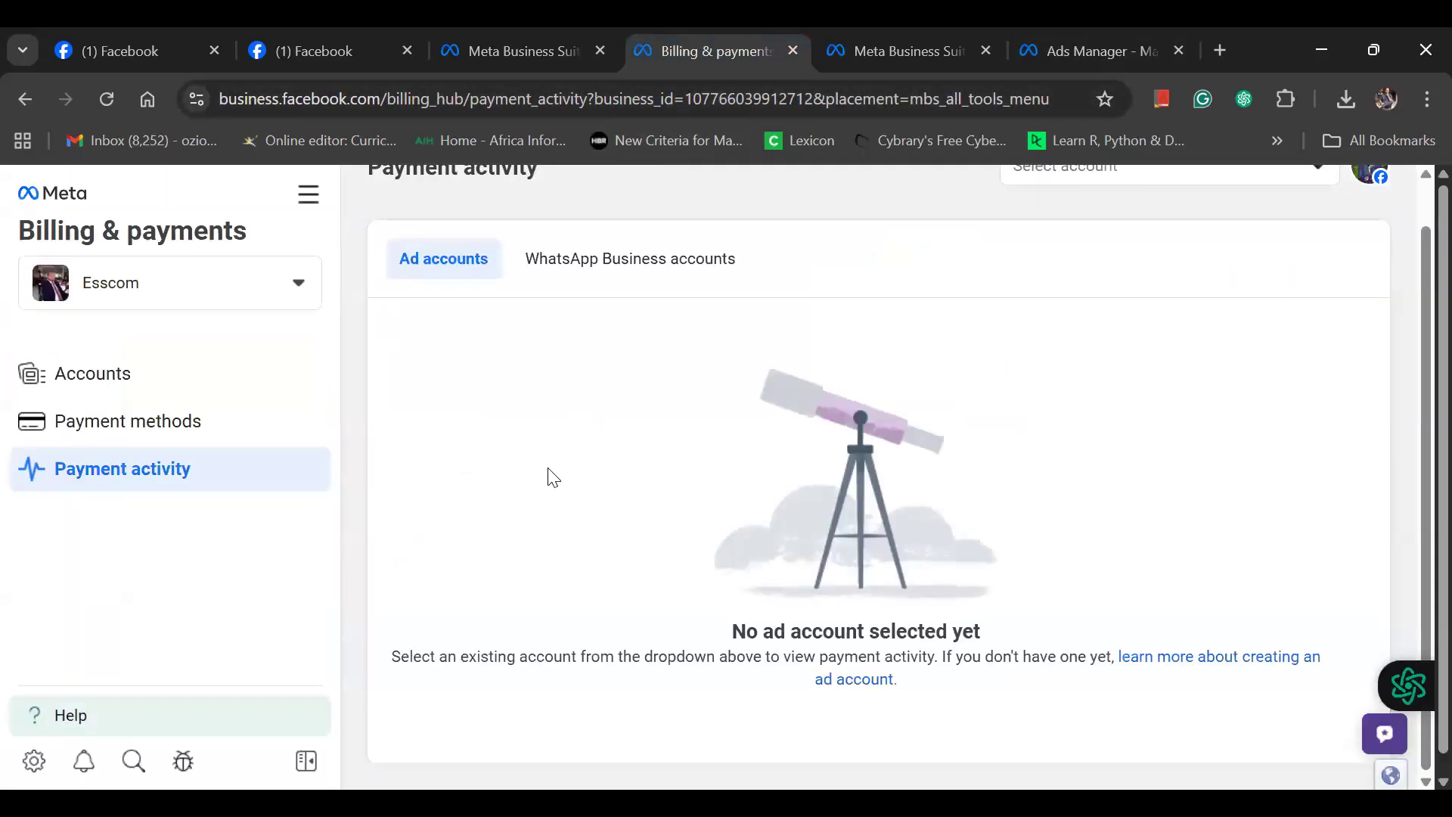
left_click(198, 434)
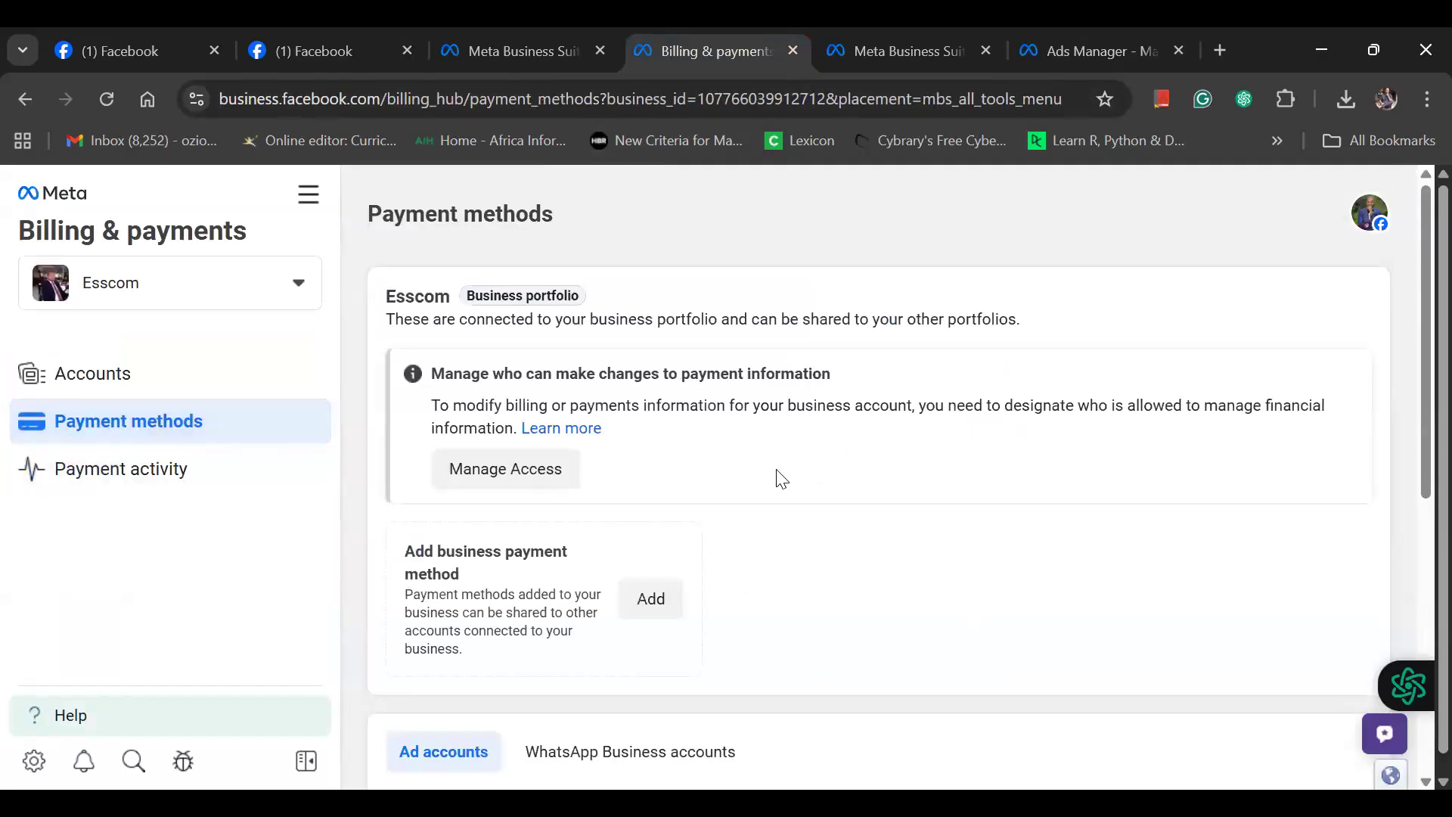
scroll(781, 480, "down", 1)
scroll(781, 480, "down", 5)
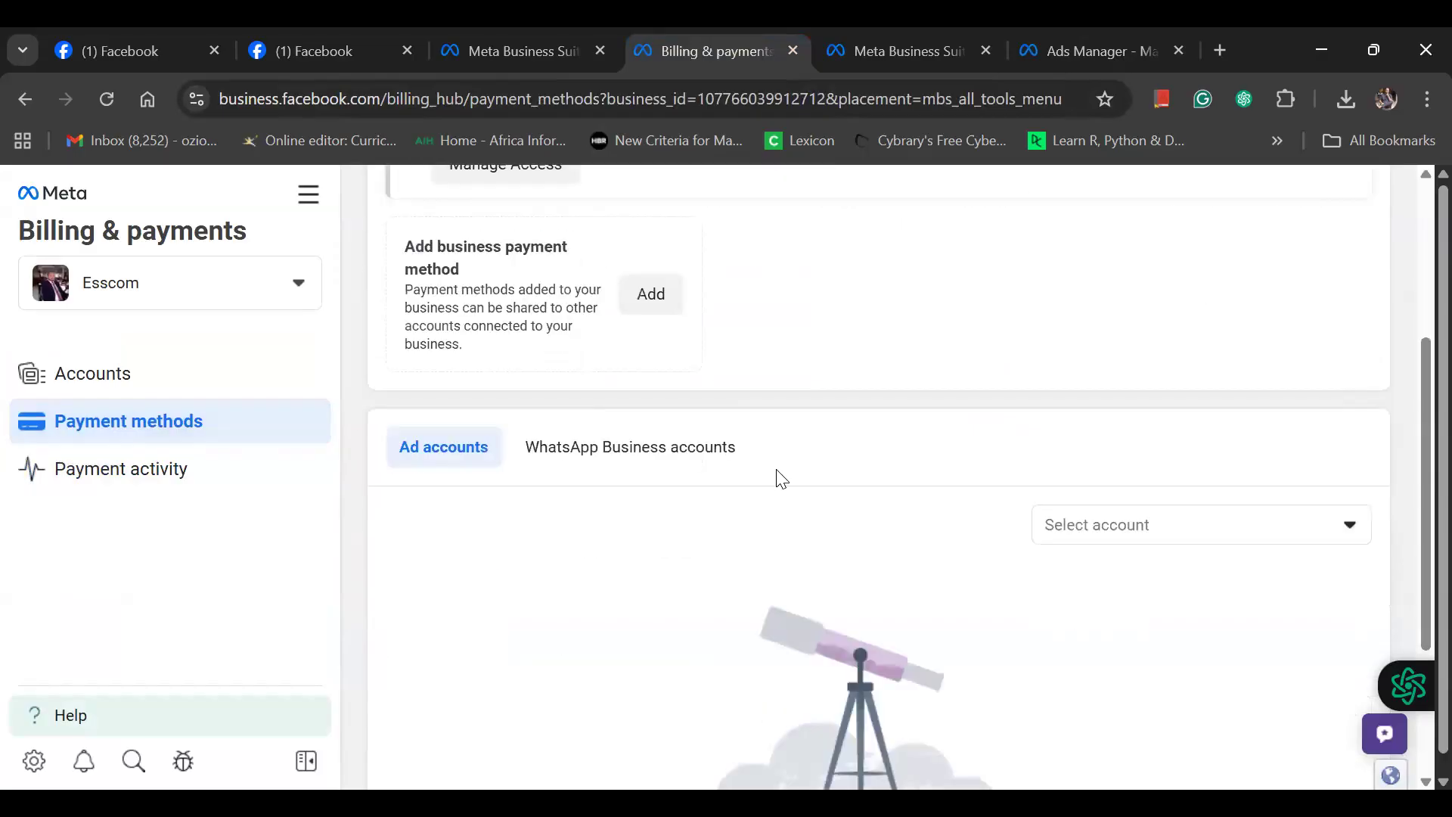
scroll(729, 457, "up", 5)
left_click(189, 397)
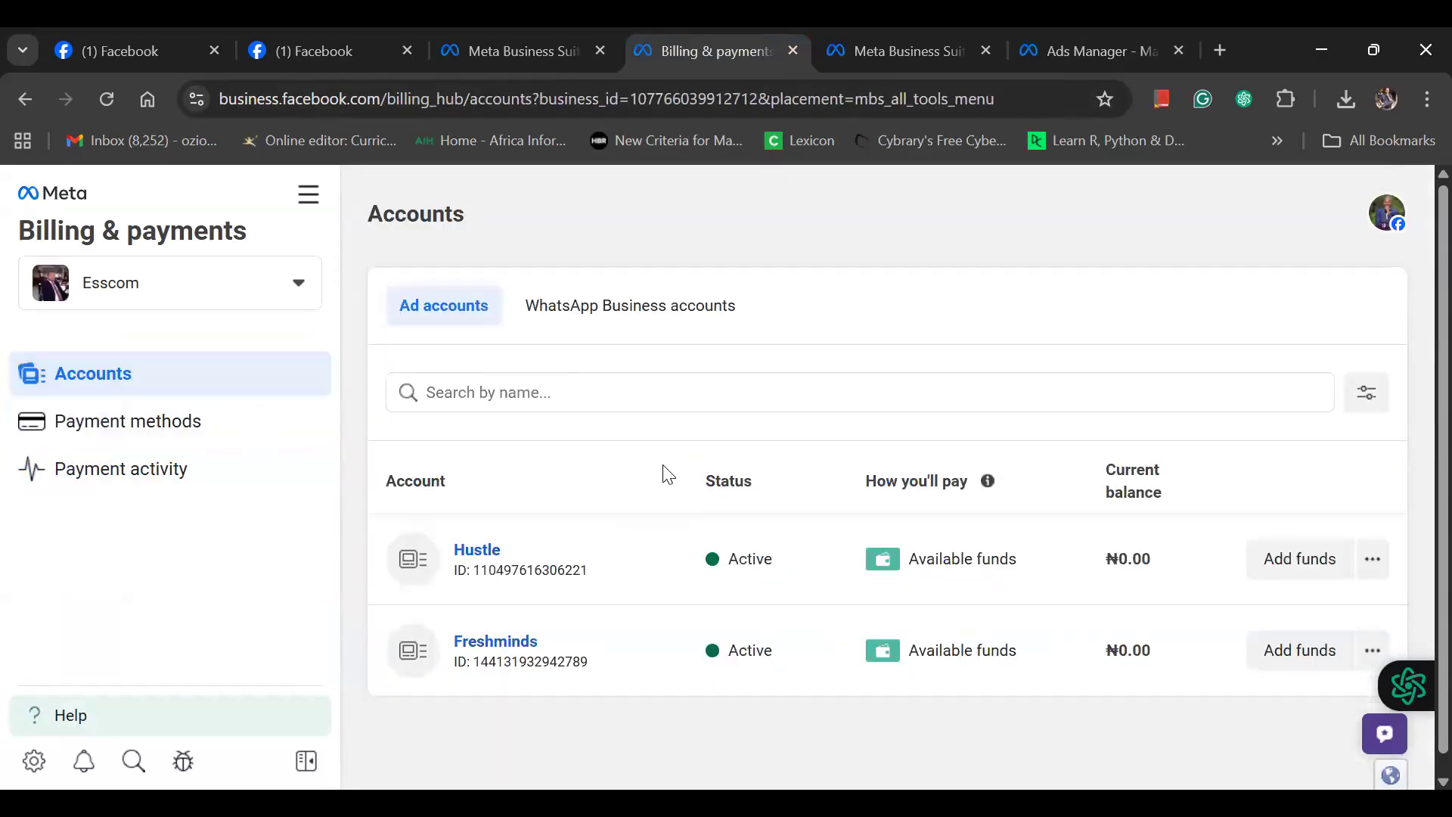
left_click(898, 56)
left_click(678, 53)
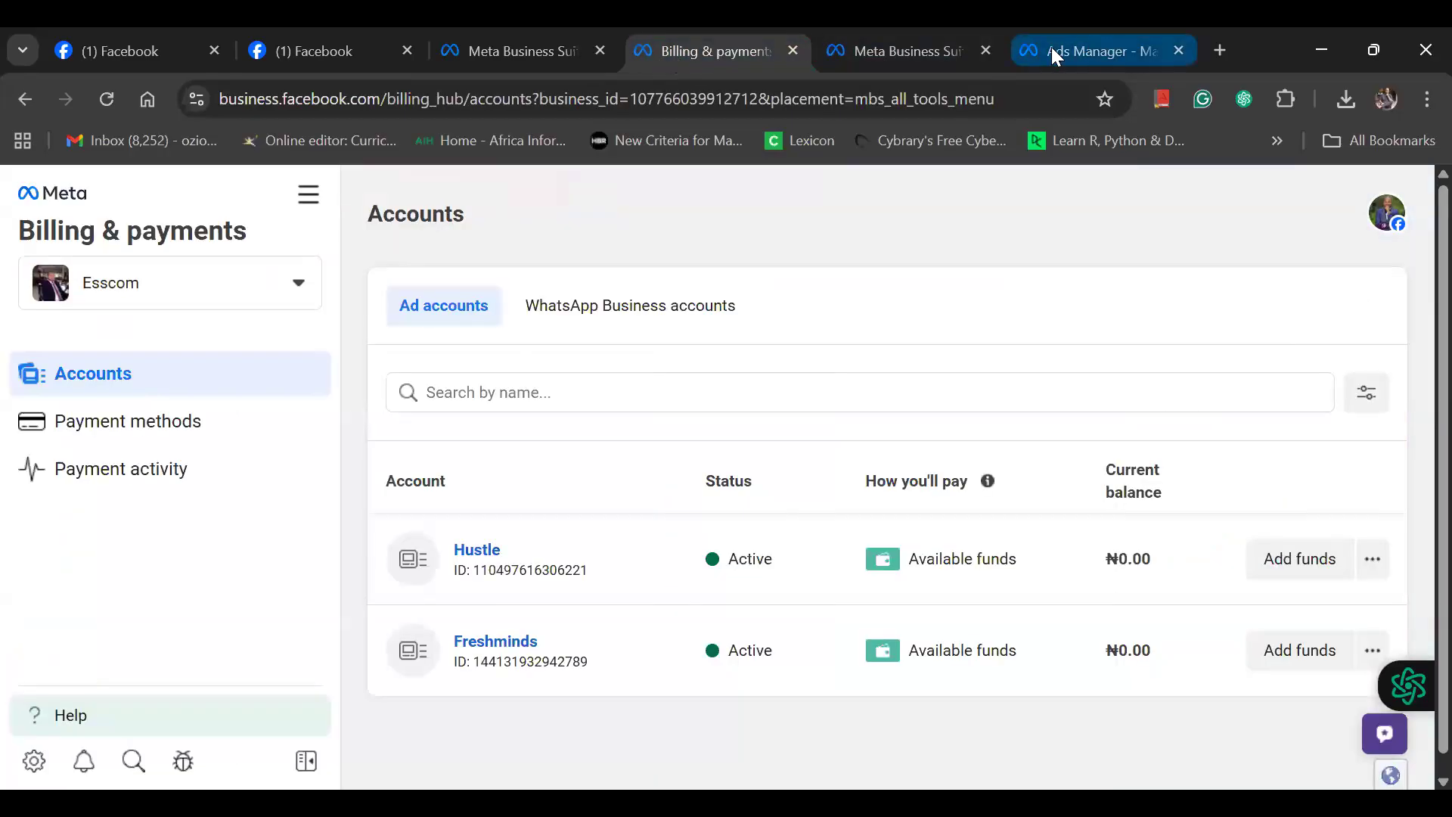
left_click(1089, 51)
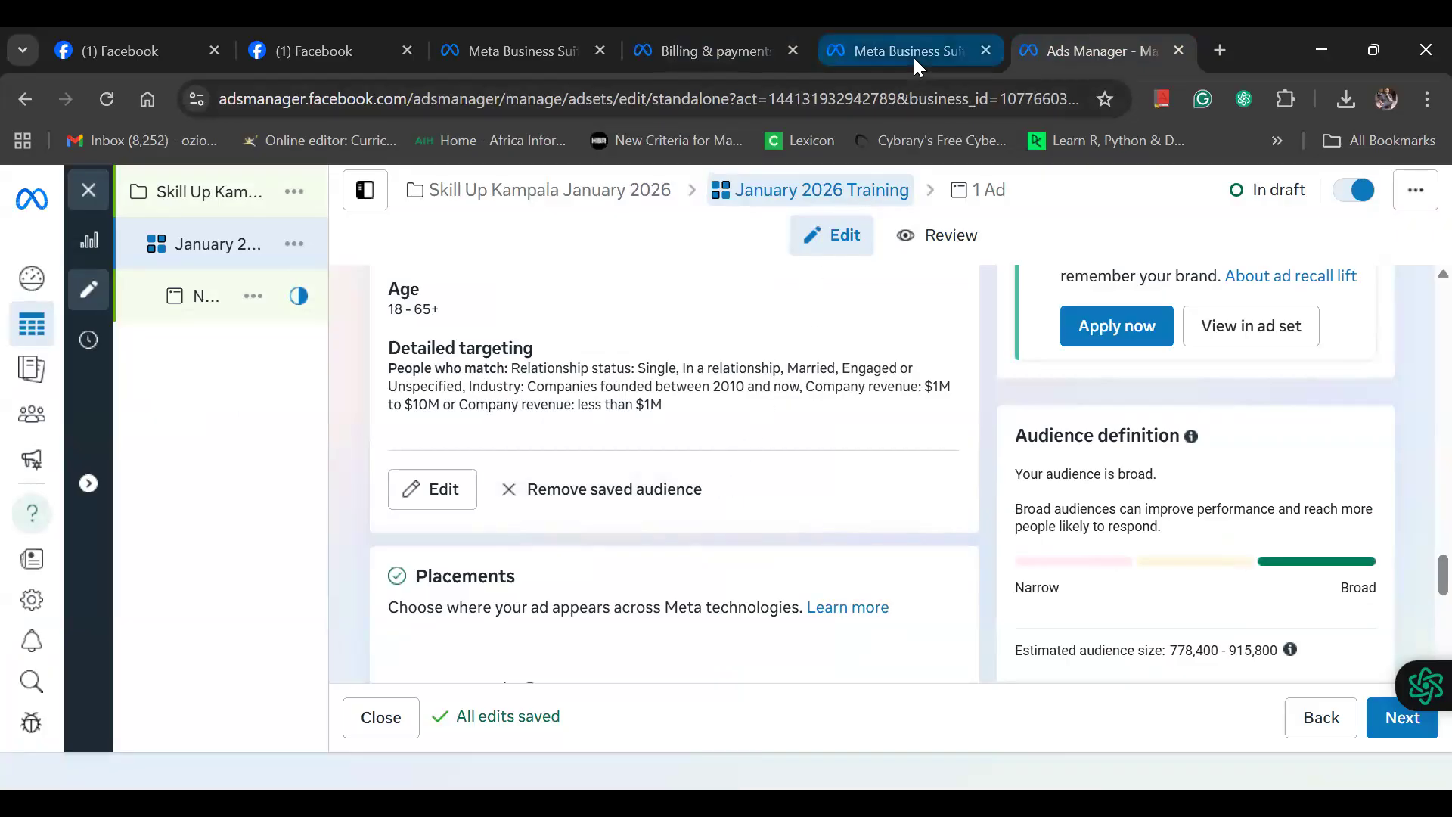
mouse_move(36, 341)
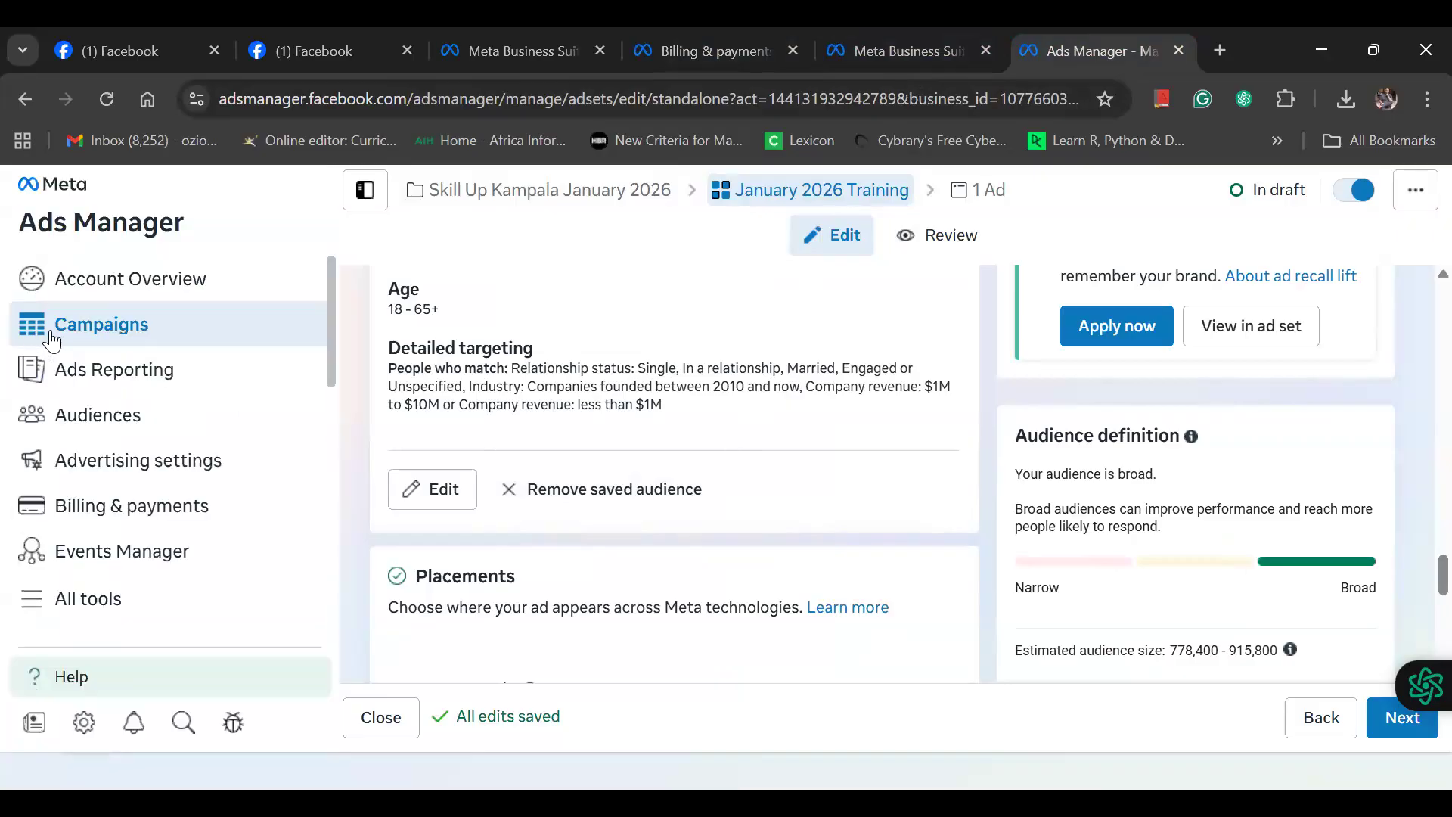
right_click(82, 336)
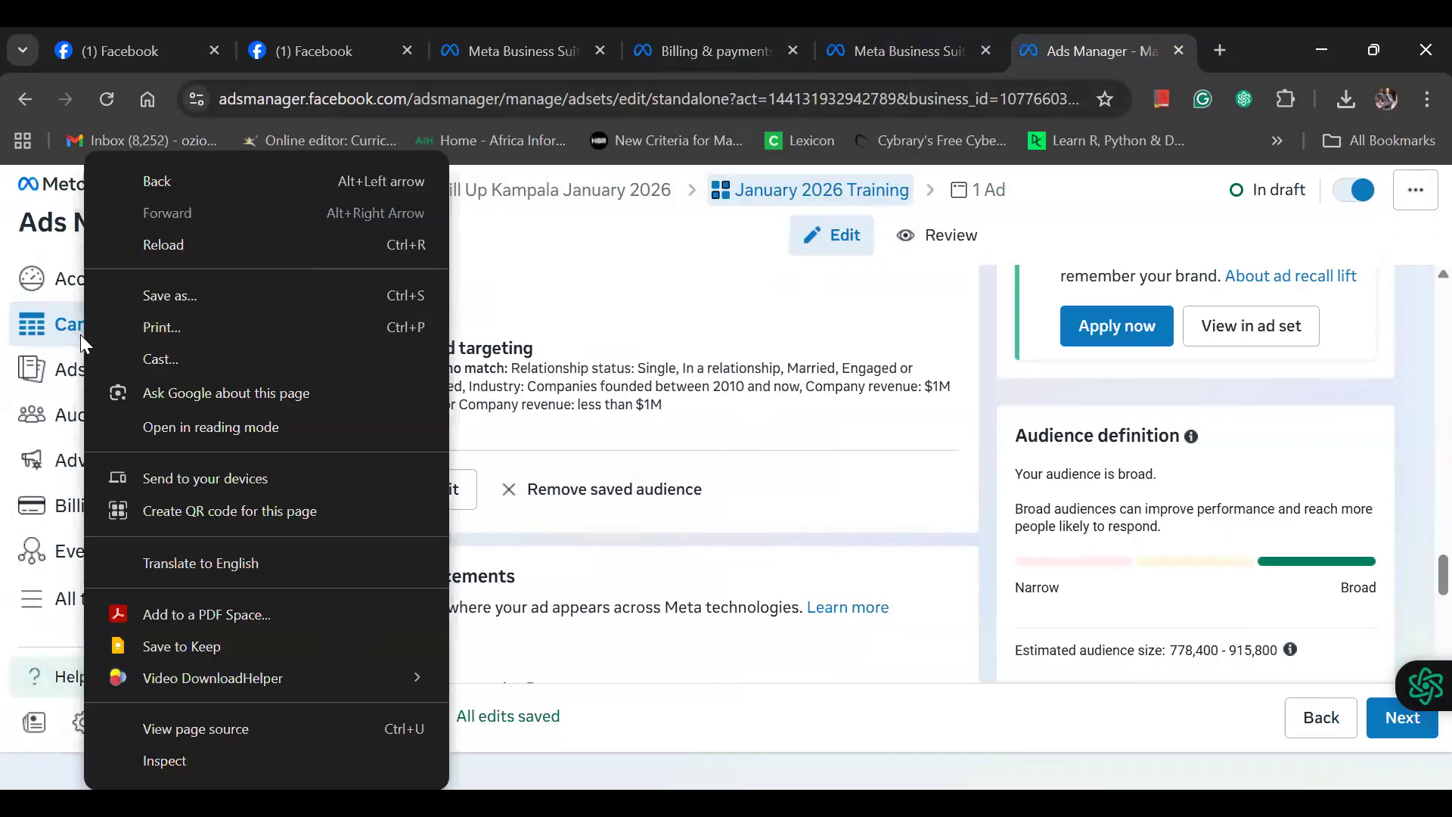
left_click(62, 331)
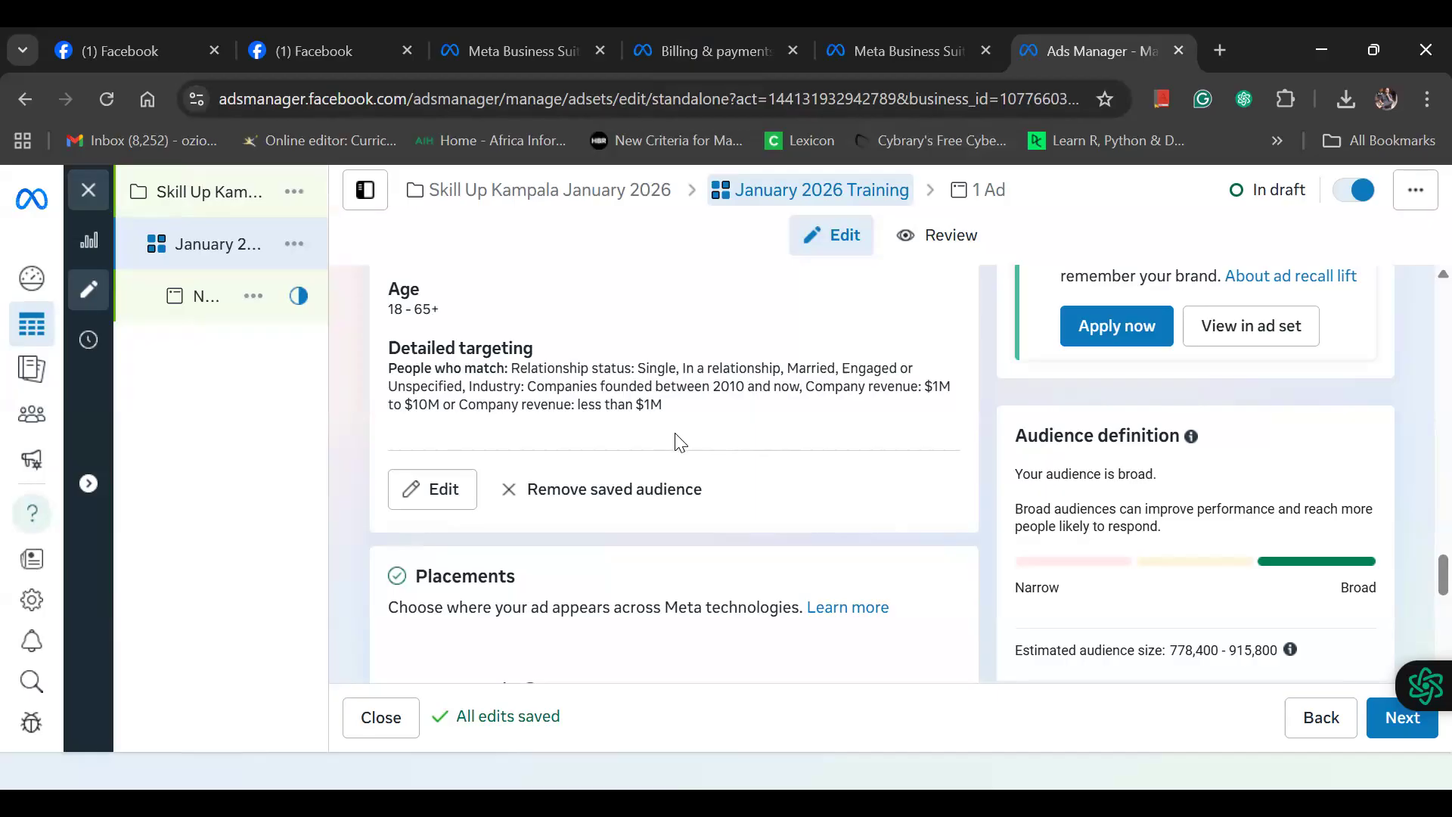
Step: Scroll through the January 2026 Training ad set, checking its impressions goal, 30-day schedule and placements
scroll(676, 438, "down", 5)
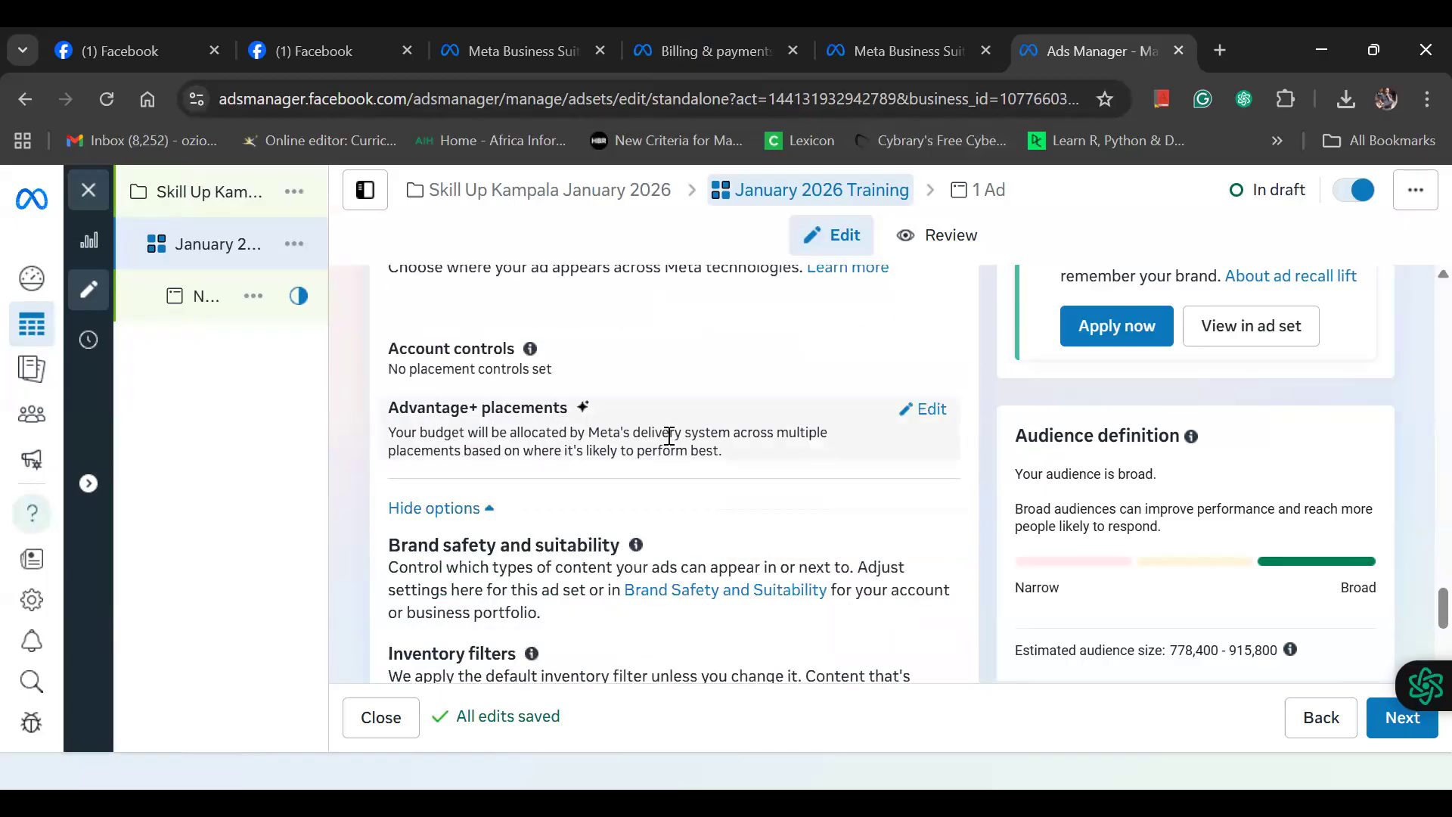
scroll(666, 438, "down", 5)
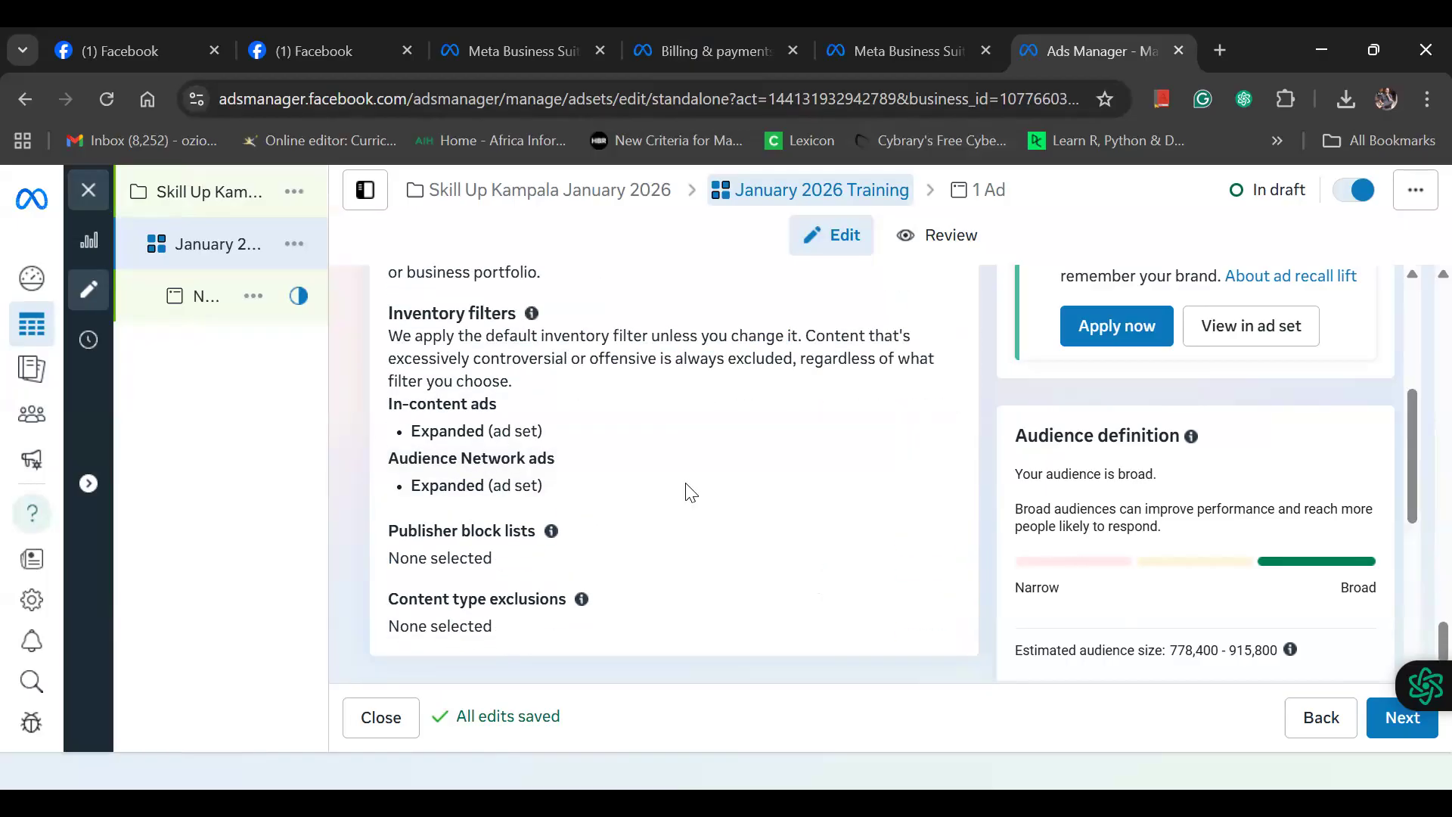
scroll(664, 488, "up", 15)
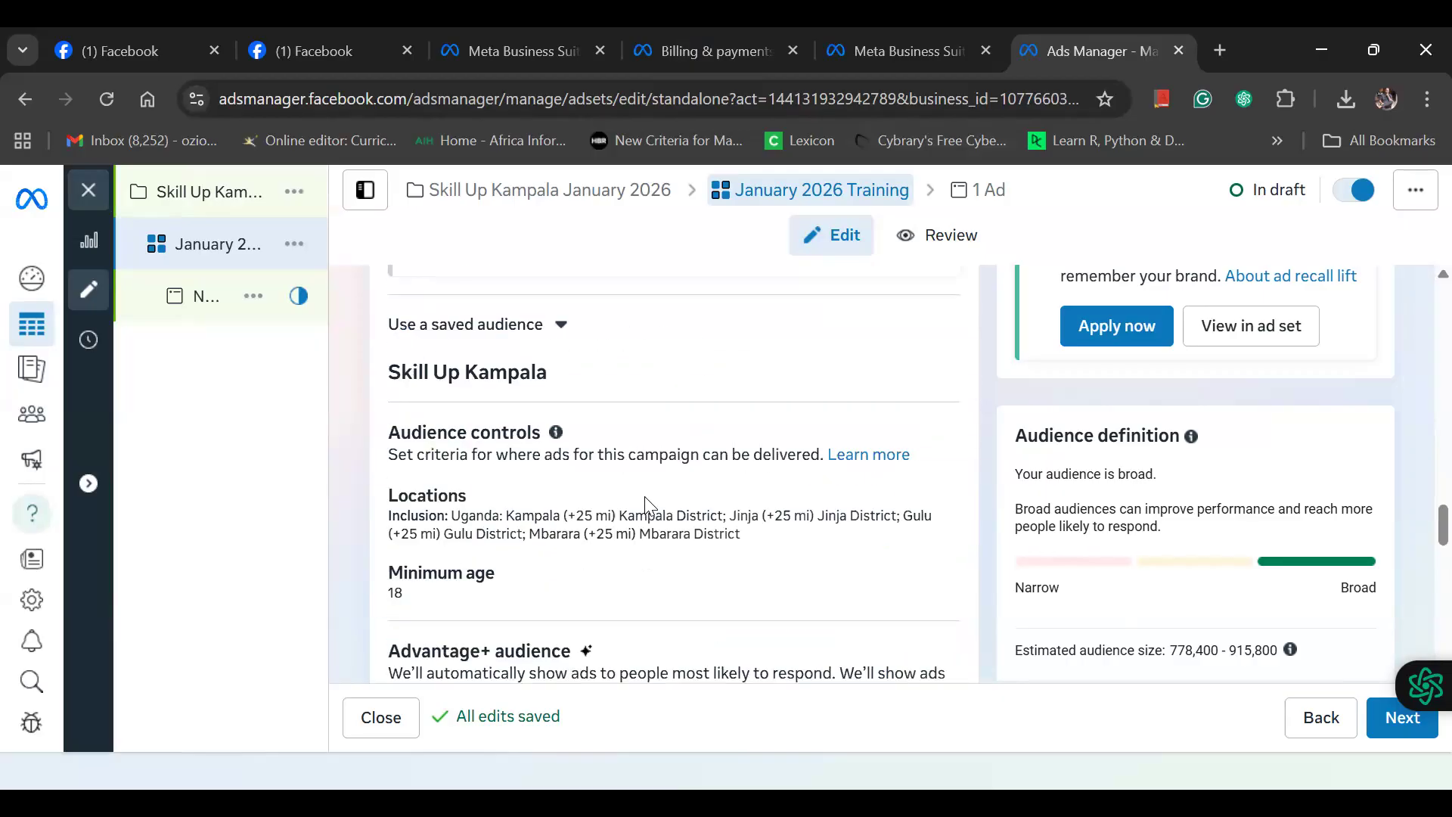
scroll(642, 507, "up", 5)
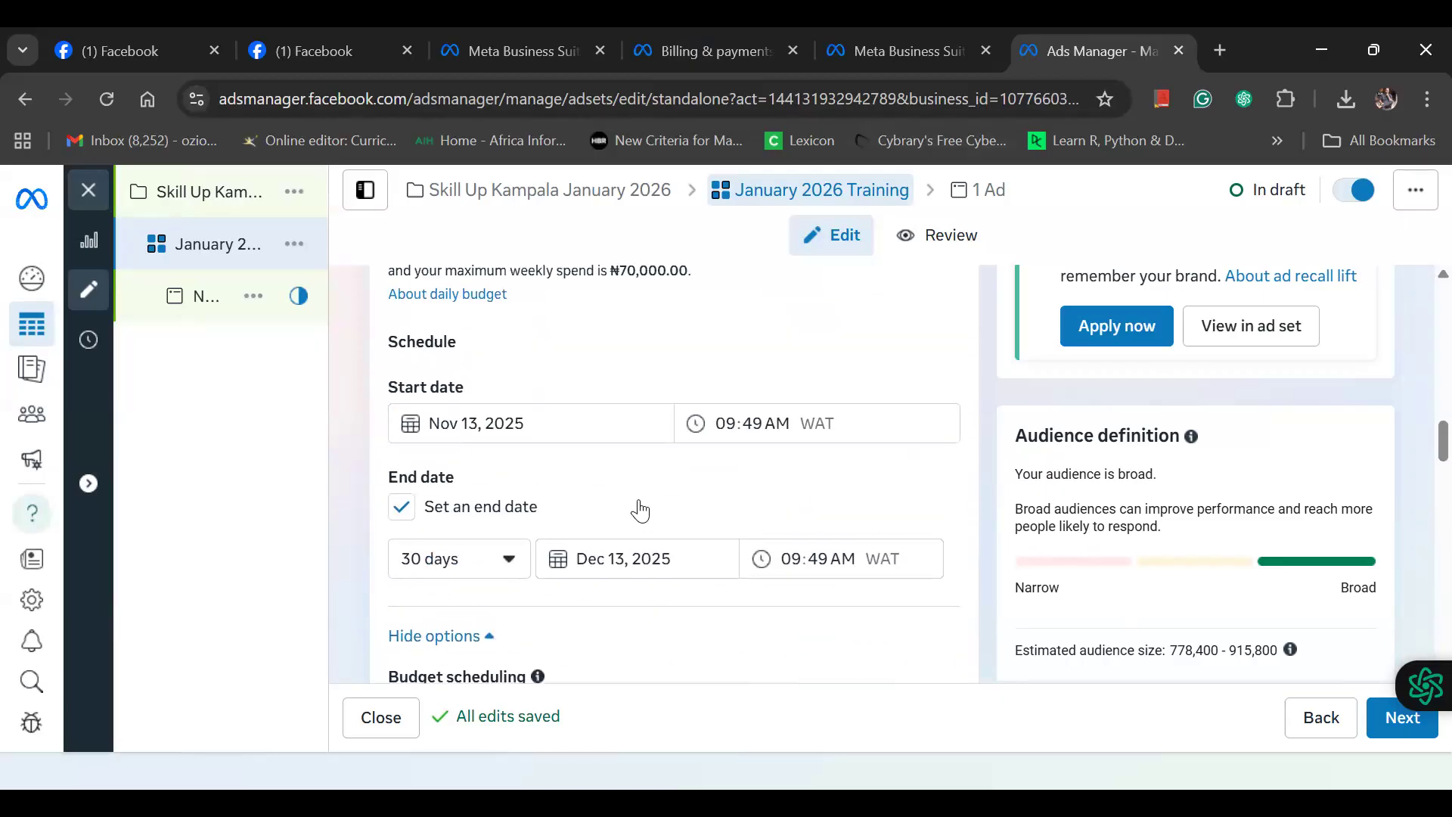
scroll(639, 509, "down", 1)
scroll(640, 509, "up", 3)
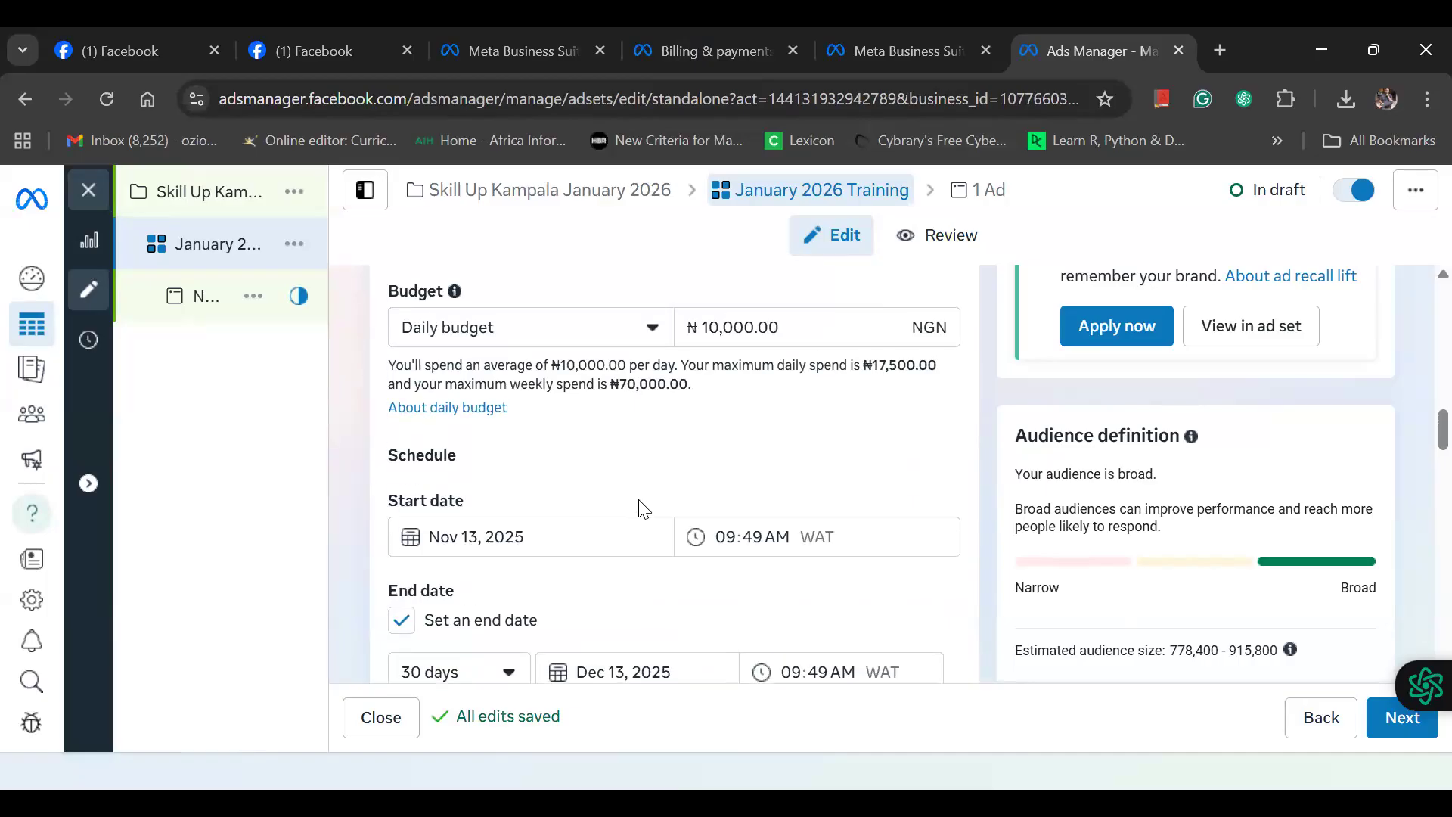
scroll(638, 507, "up", 5)
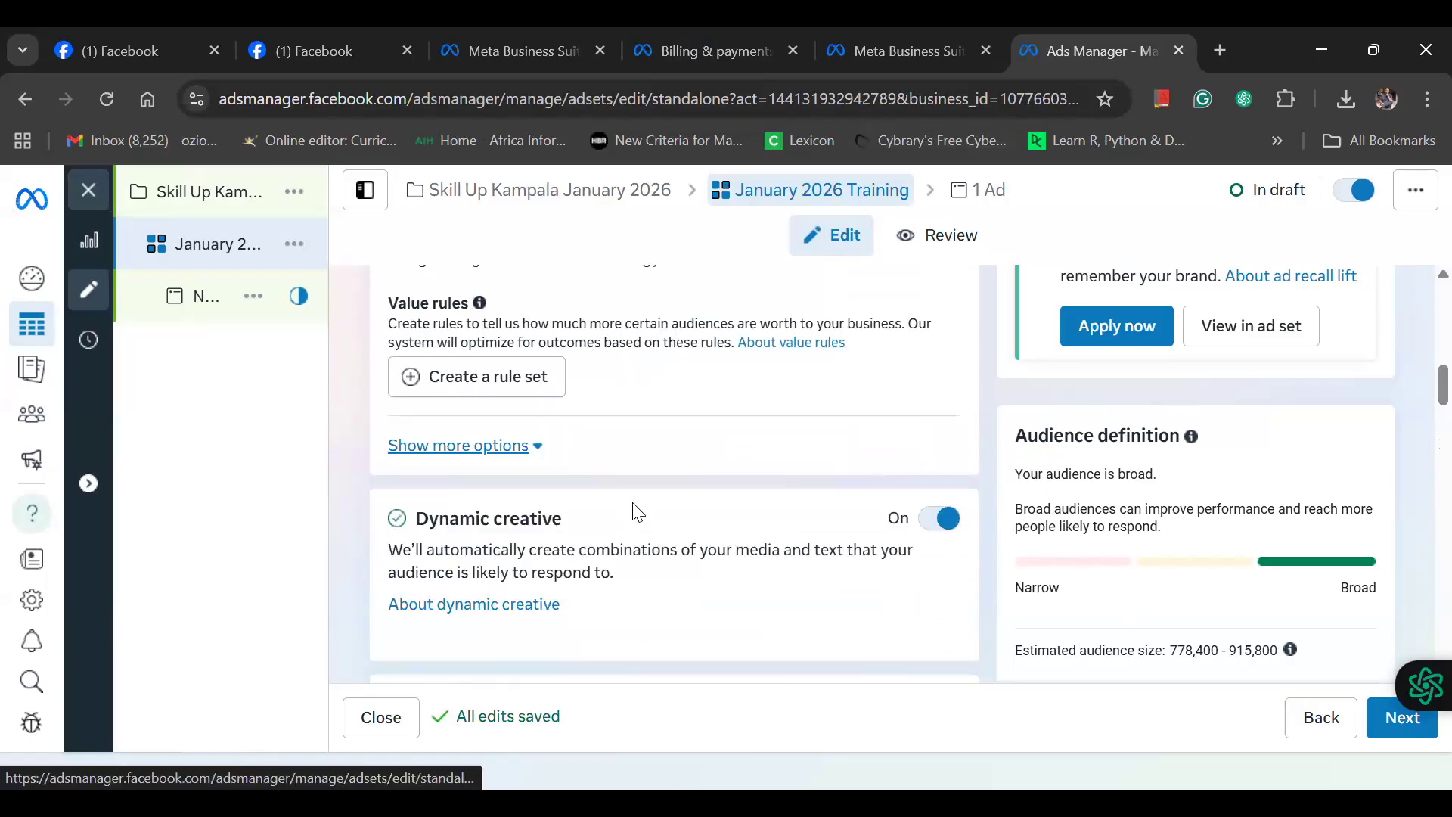
scroll(638, 513, "up", 3)
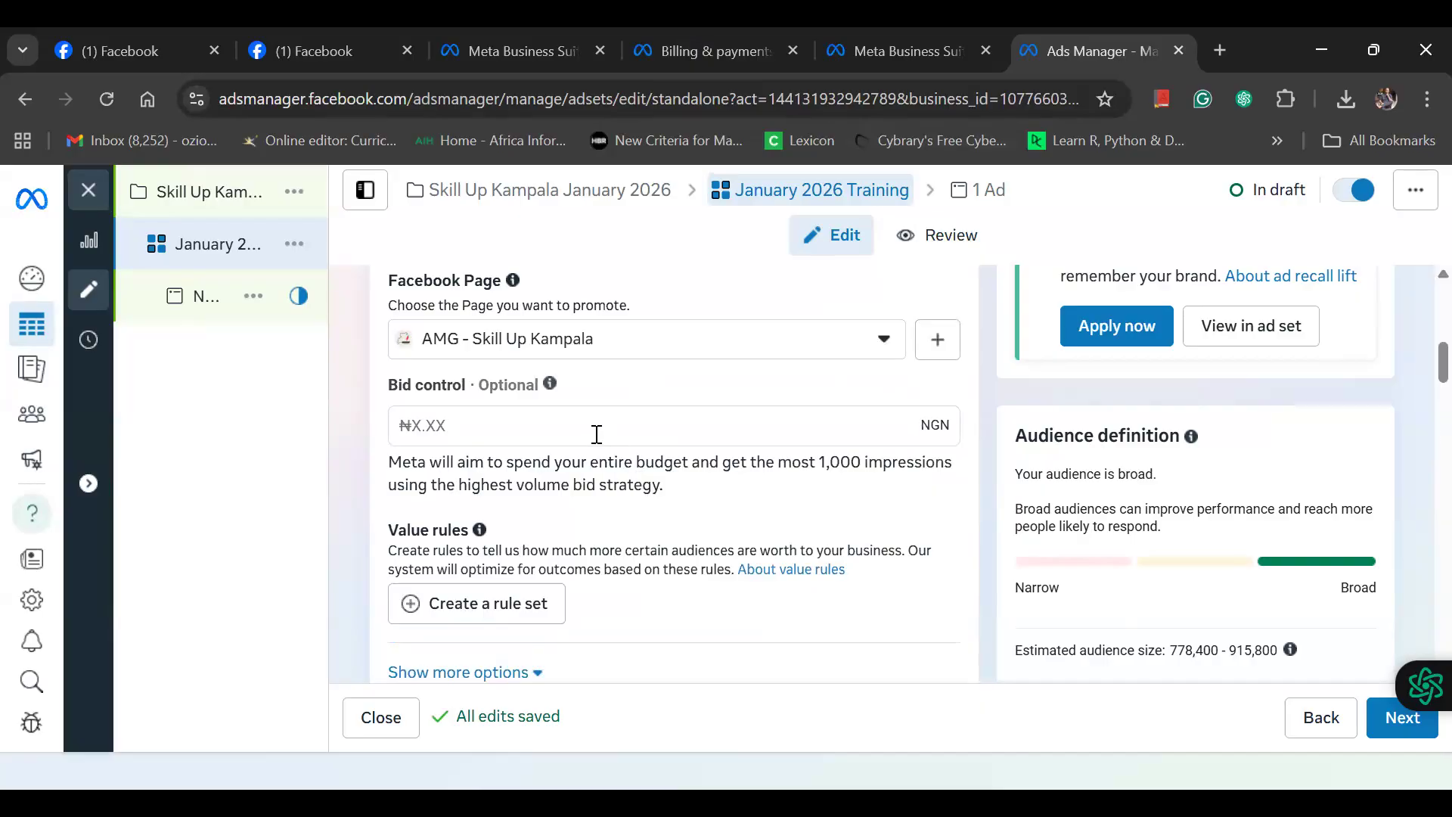
scroll(597, 434, "up", 4)
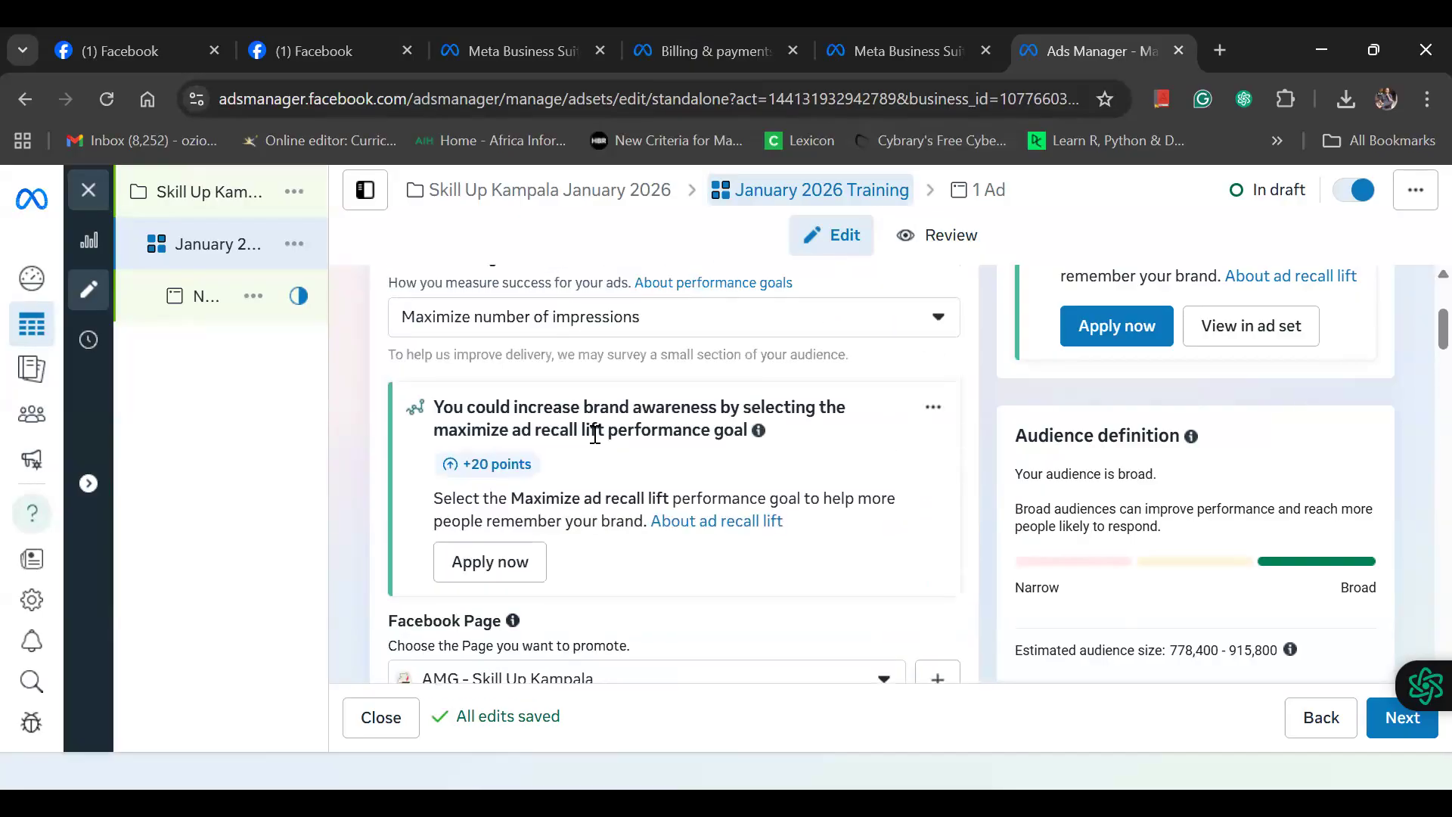
scroll(577, 453, "down", 4)
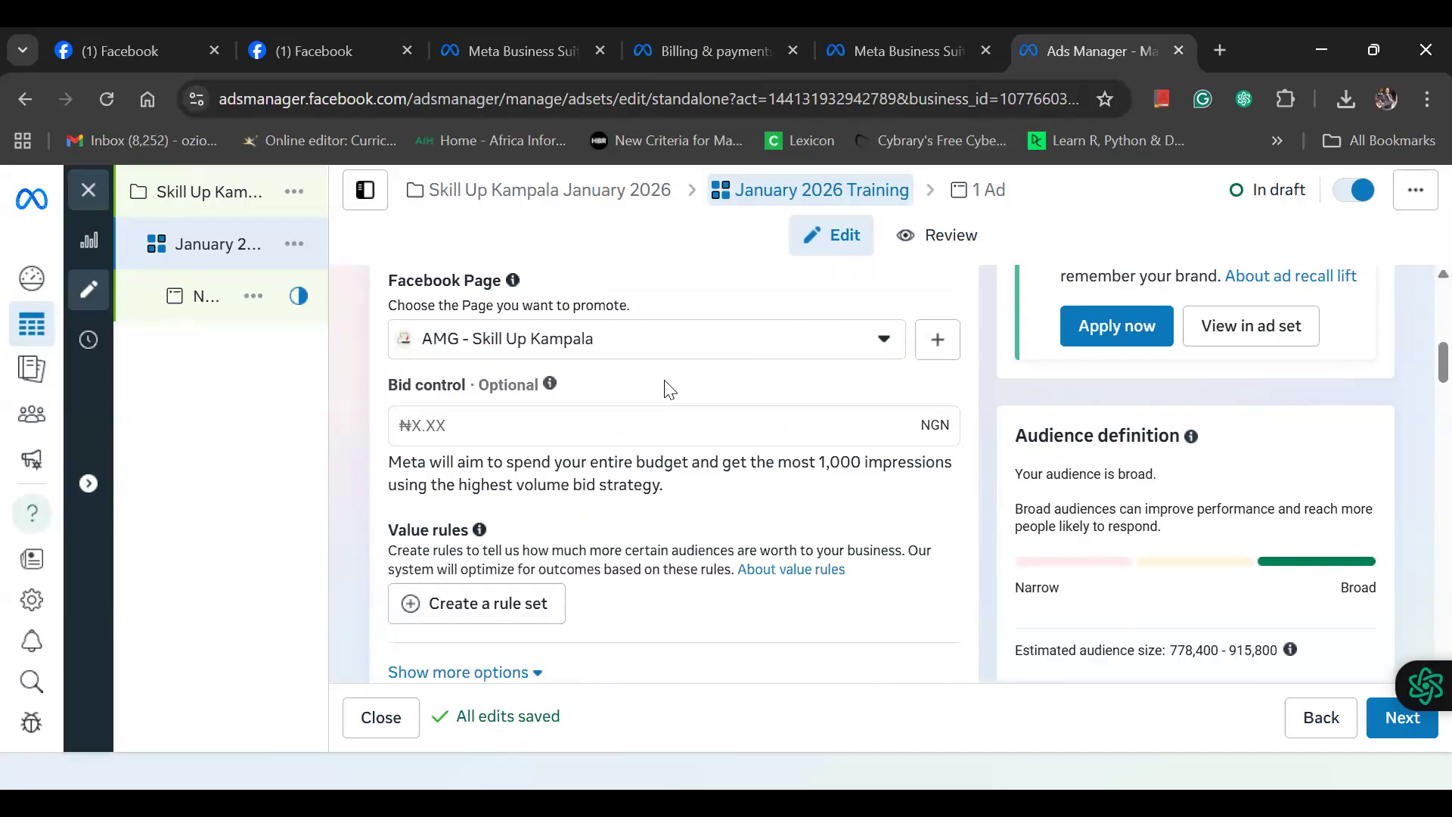
scroll(647, 375, "up", 4)
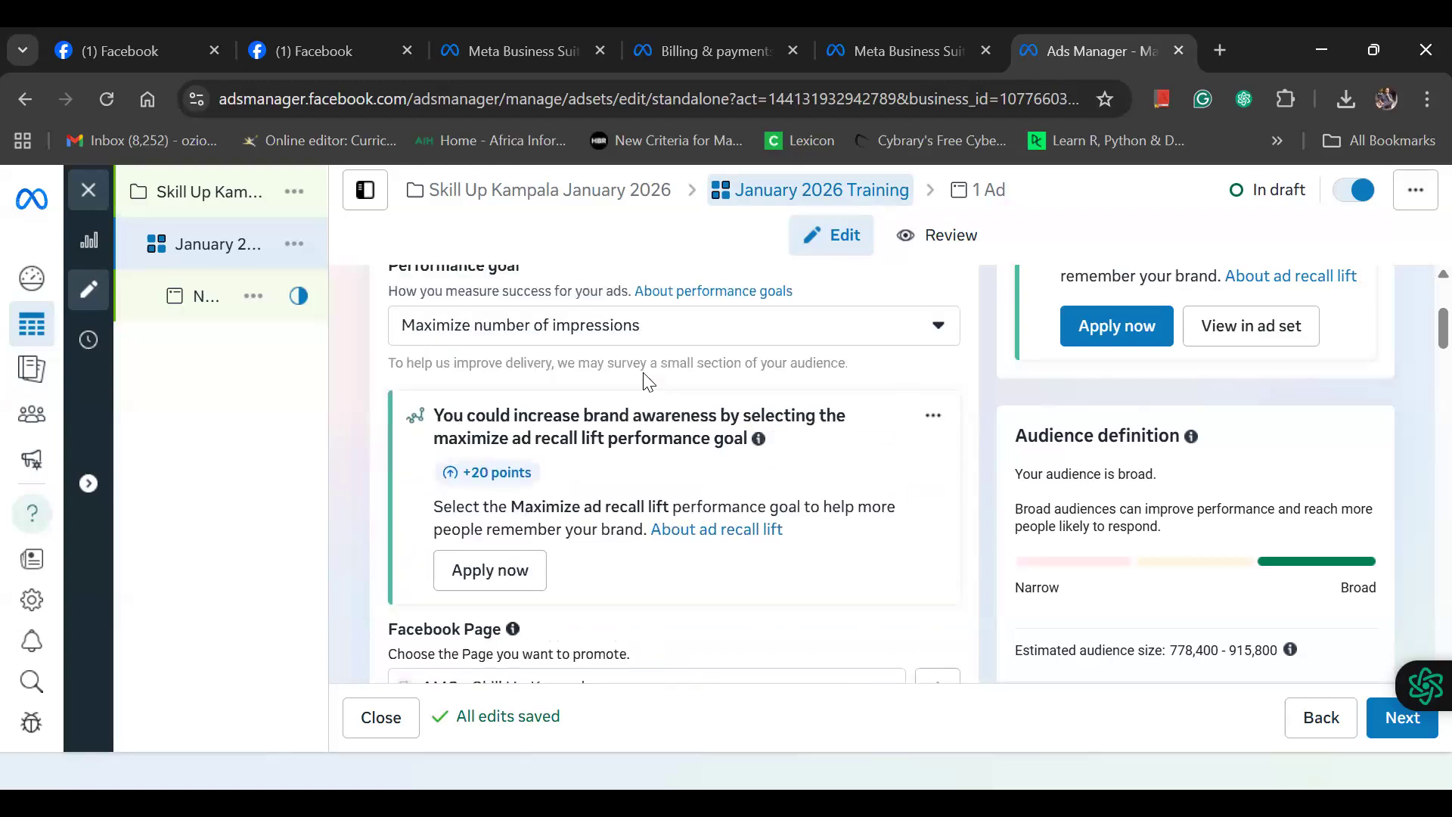
scroll(646, 382, "up", 1)
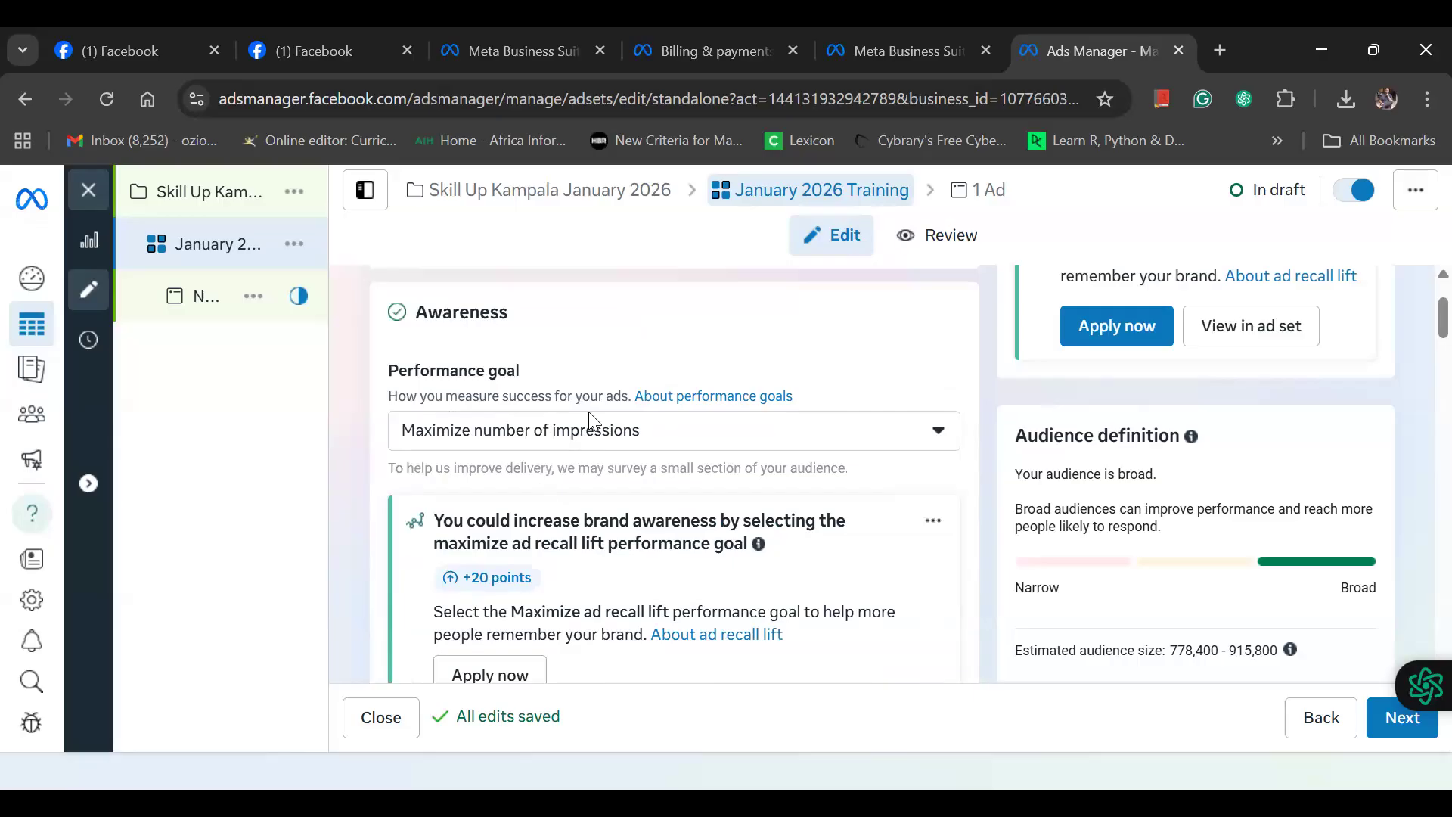
scroll(633, 502, "down", 1)
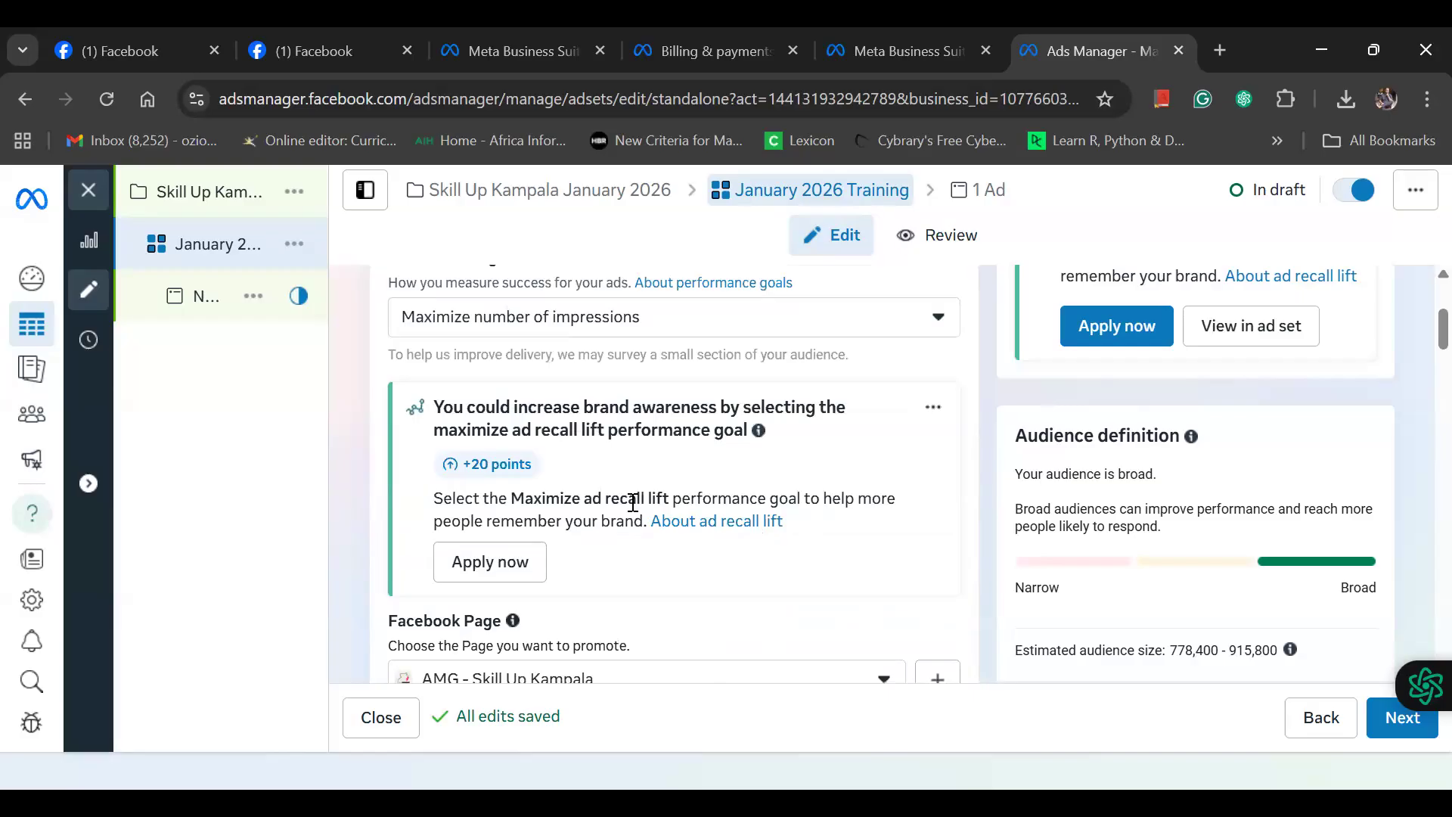
scroll(633, 502, "down", 10)
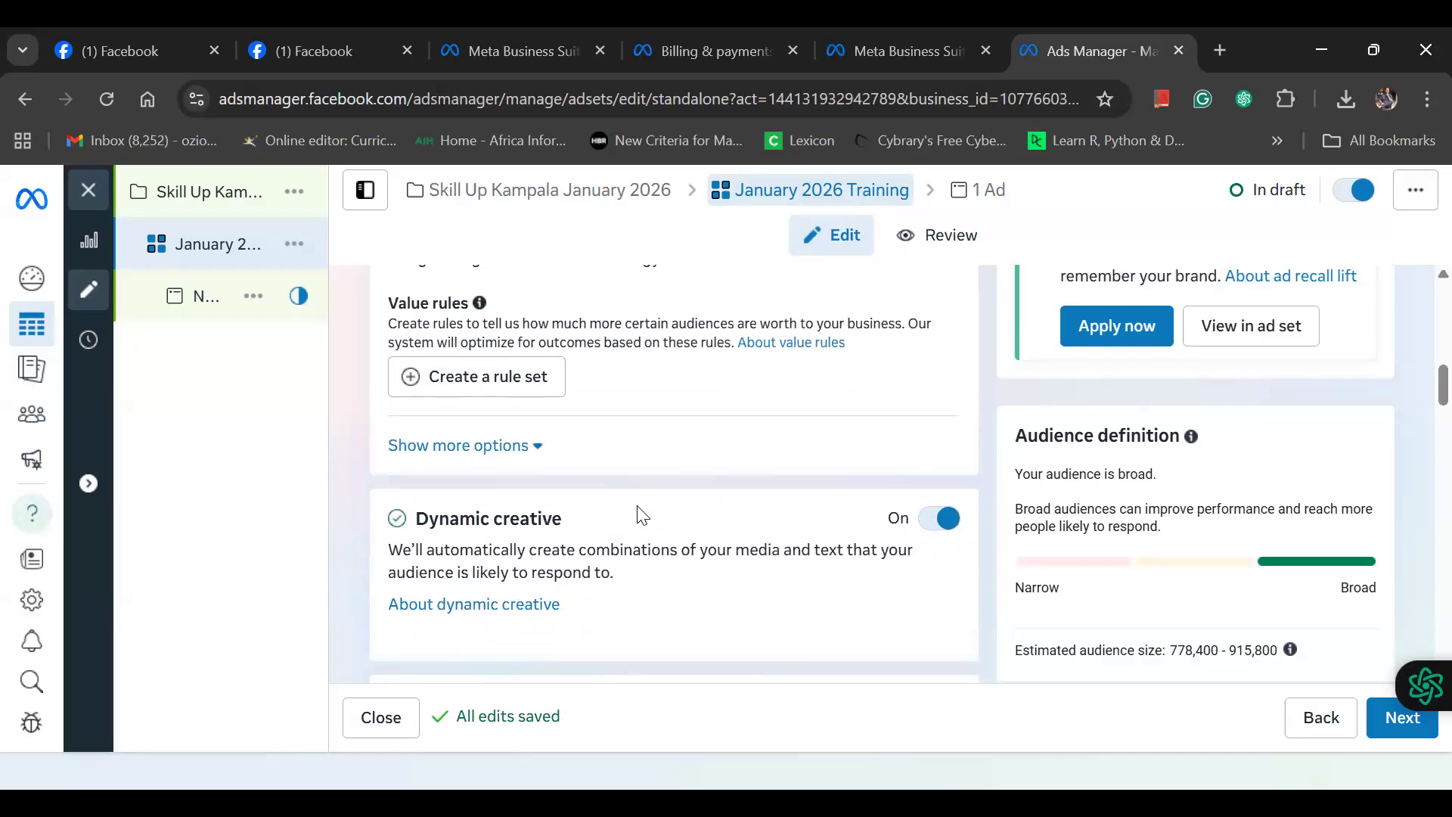
scroll(676, 528, "down", 6)
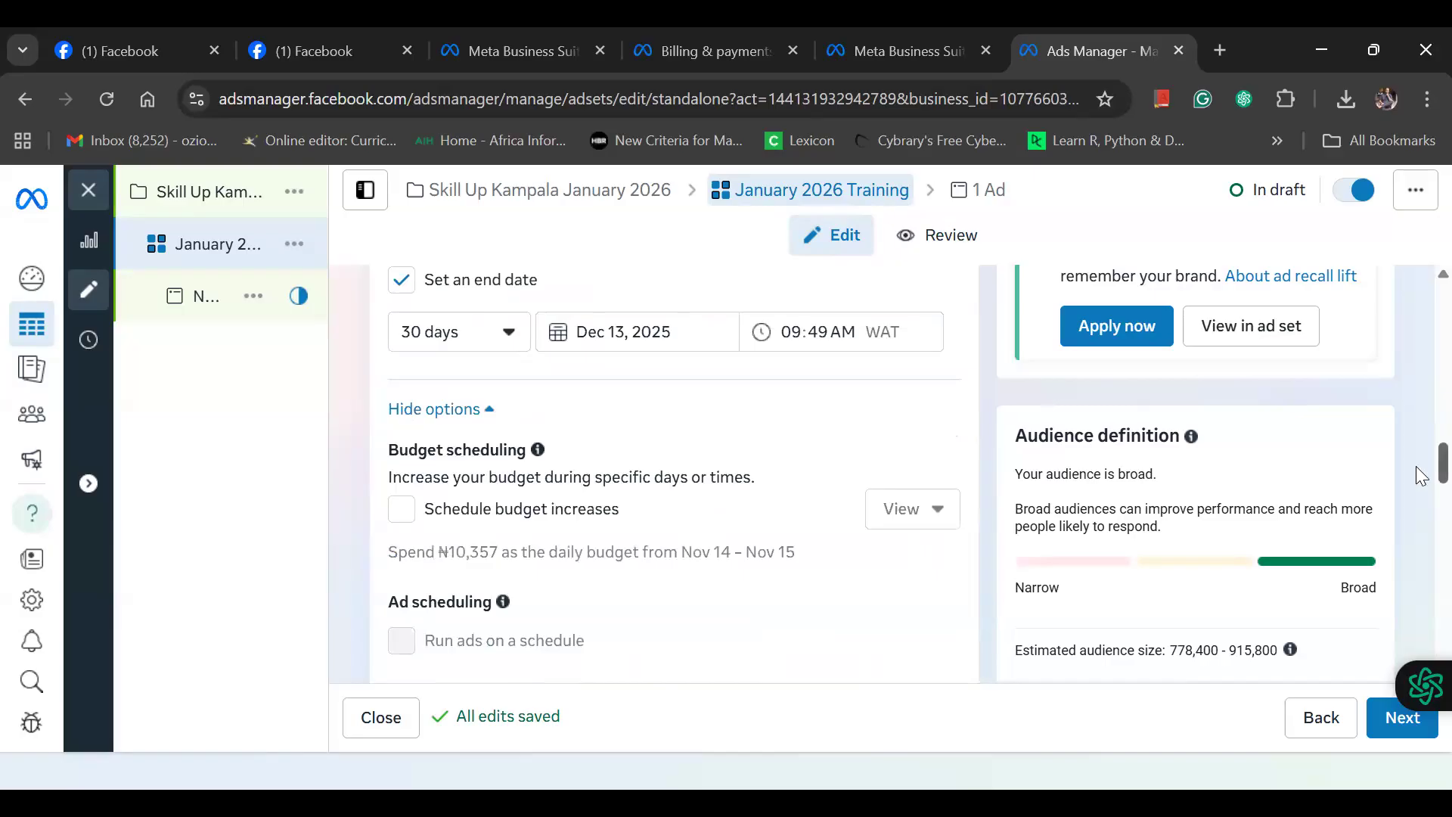
scroll(1416, 474, "down", 3)
scroll(1419, 556, "down", 12)
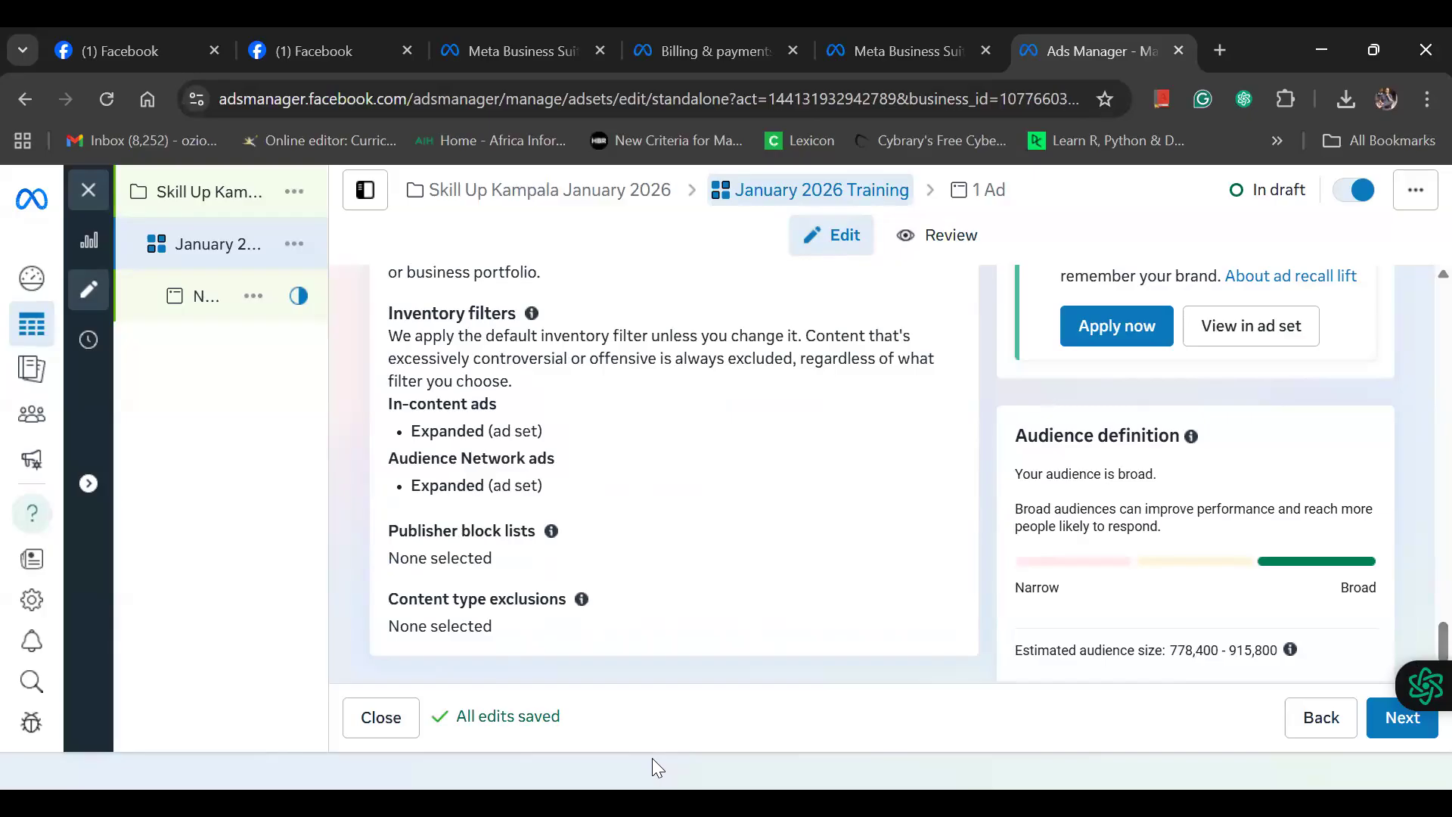
Step: Continue to the ad and rename it from New Awareness Ad to 'Skill Up 2026'
left_click(1389, 718)
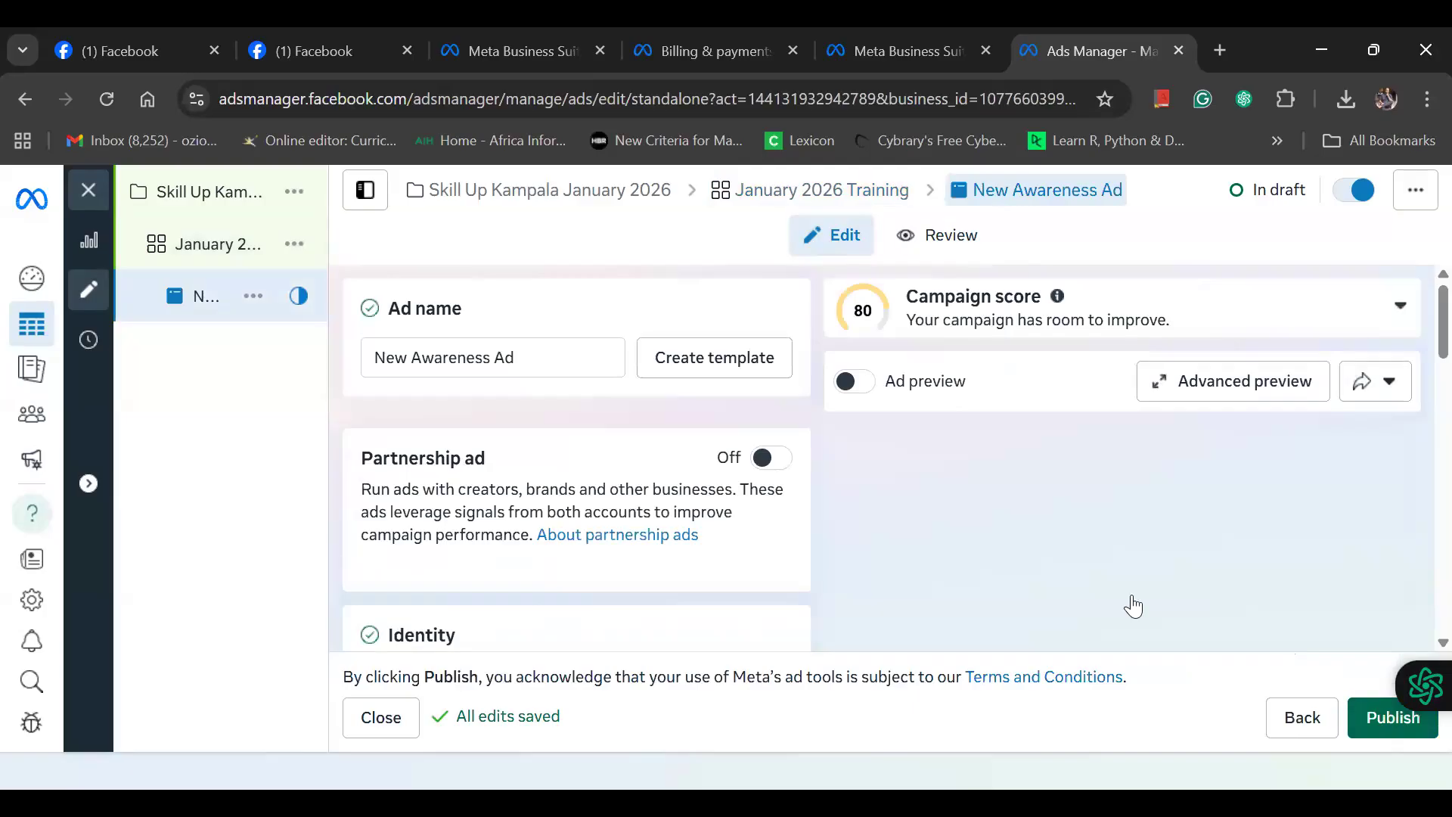
left_click(536, 352)
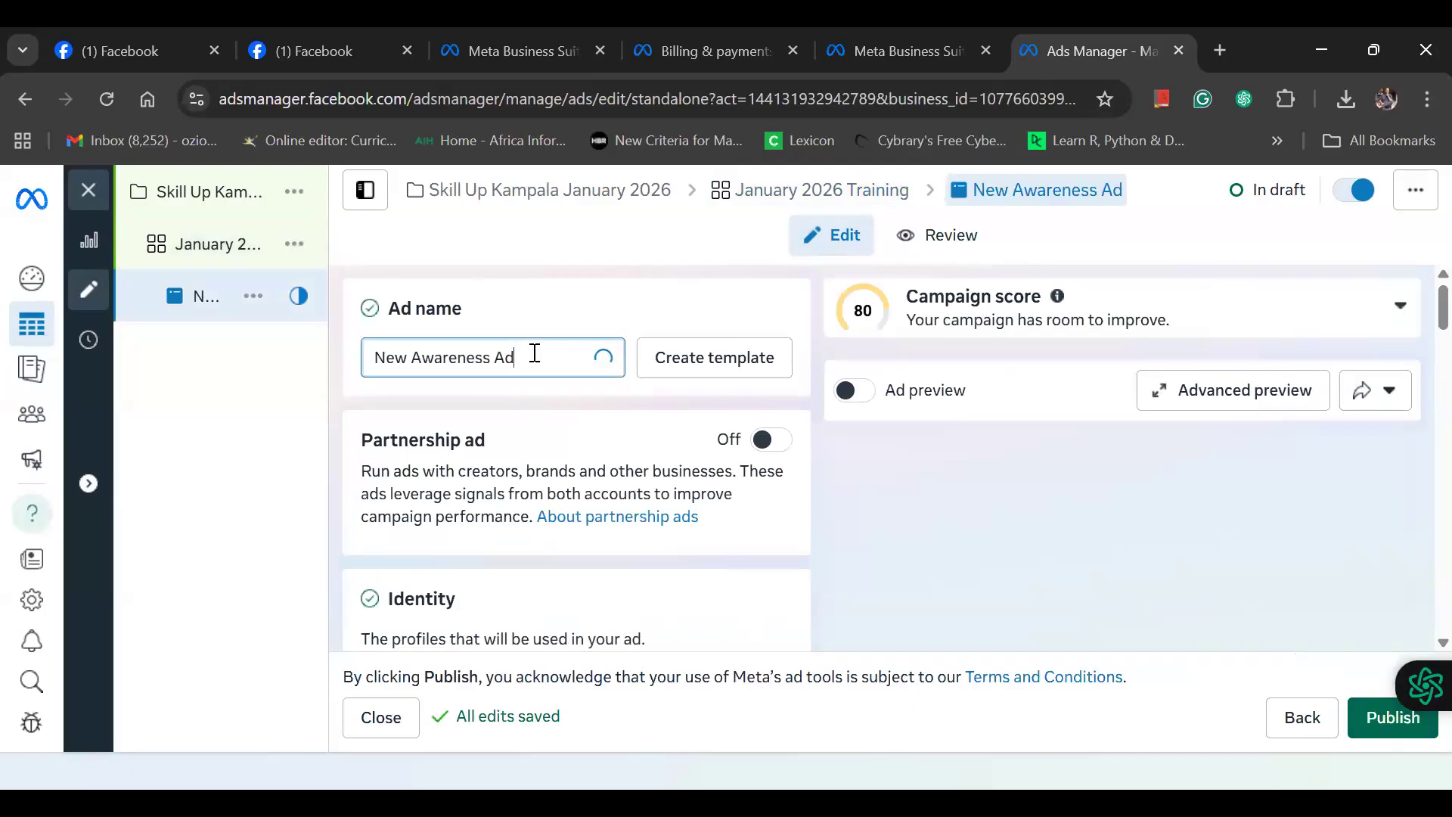
triple_click(366, 349)
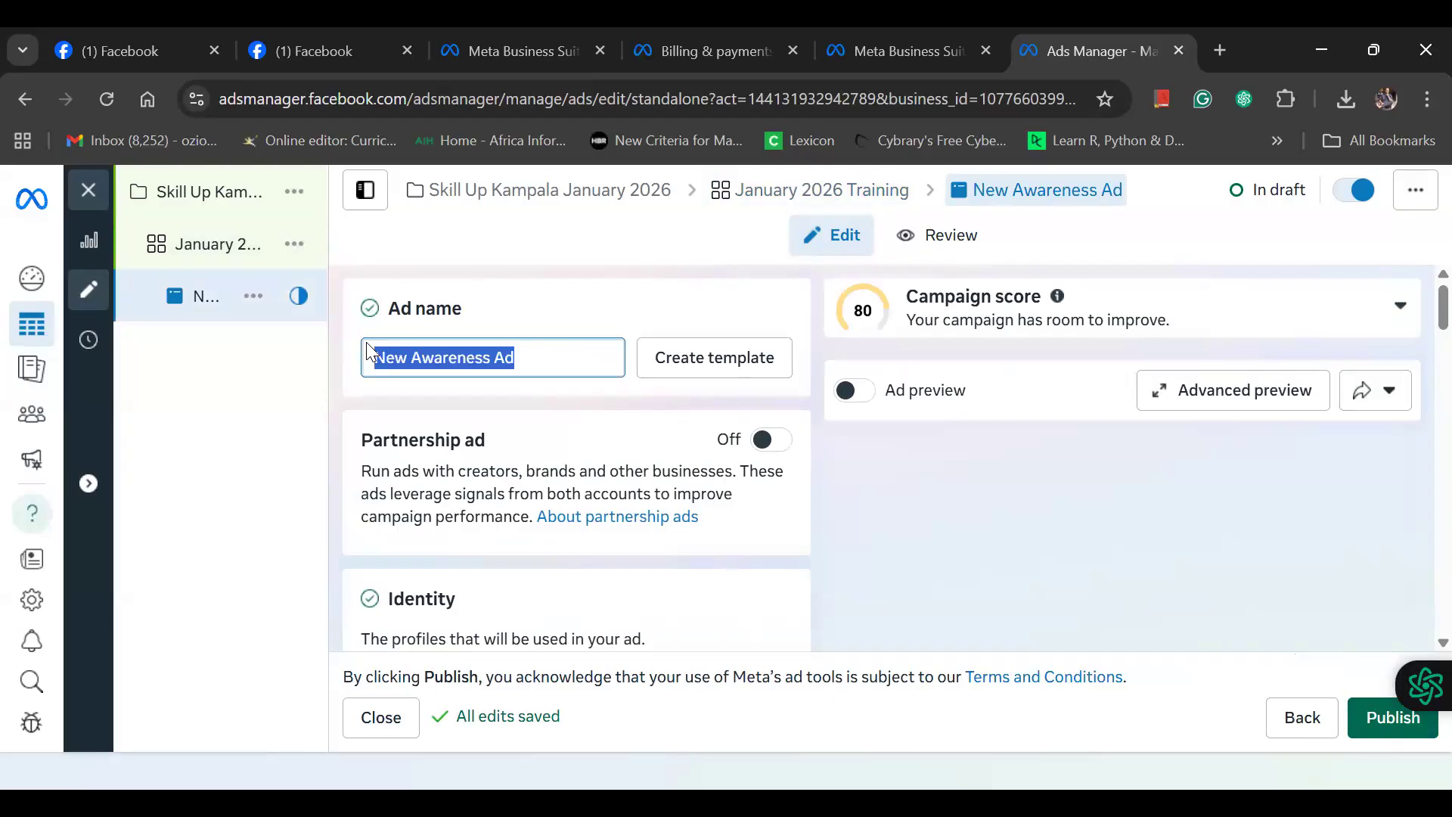
type("Skil")
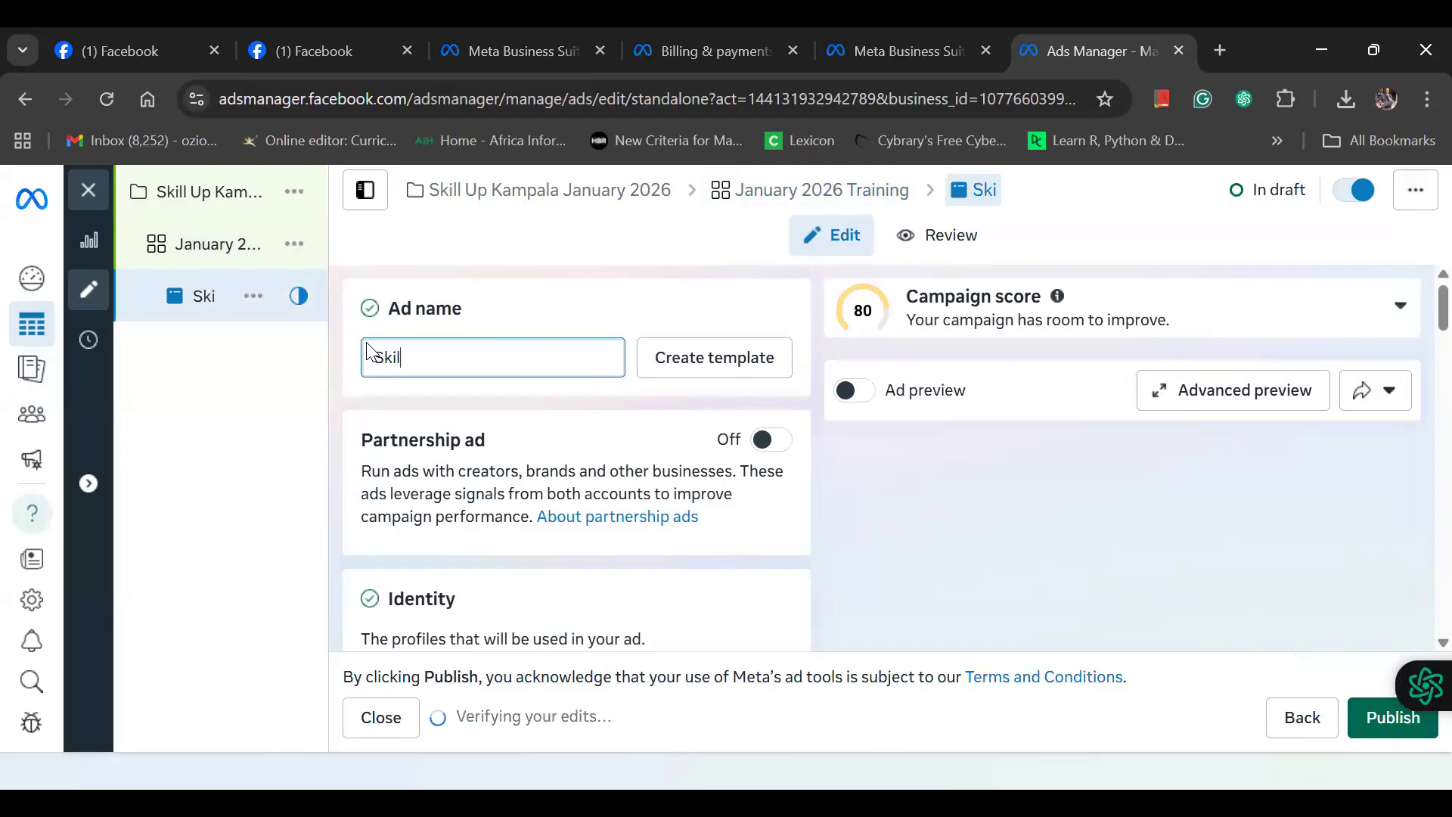
type("l Up 2026")
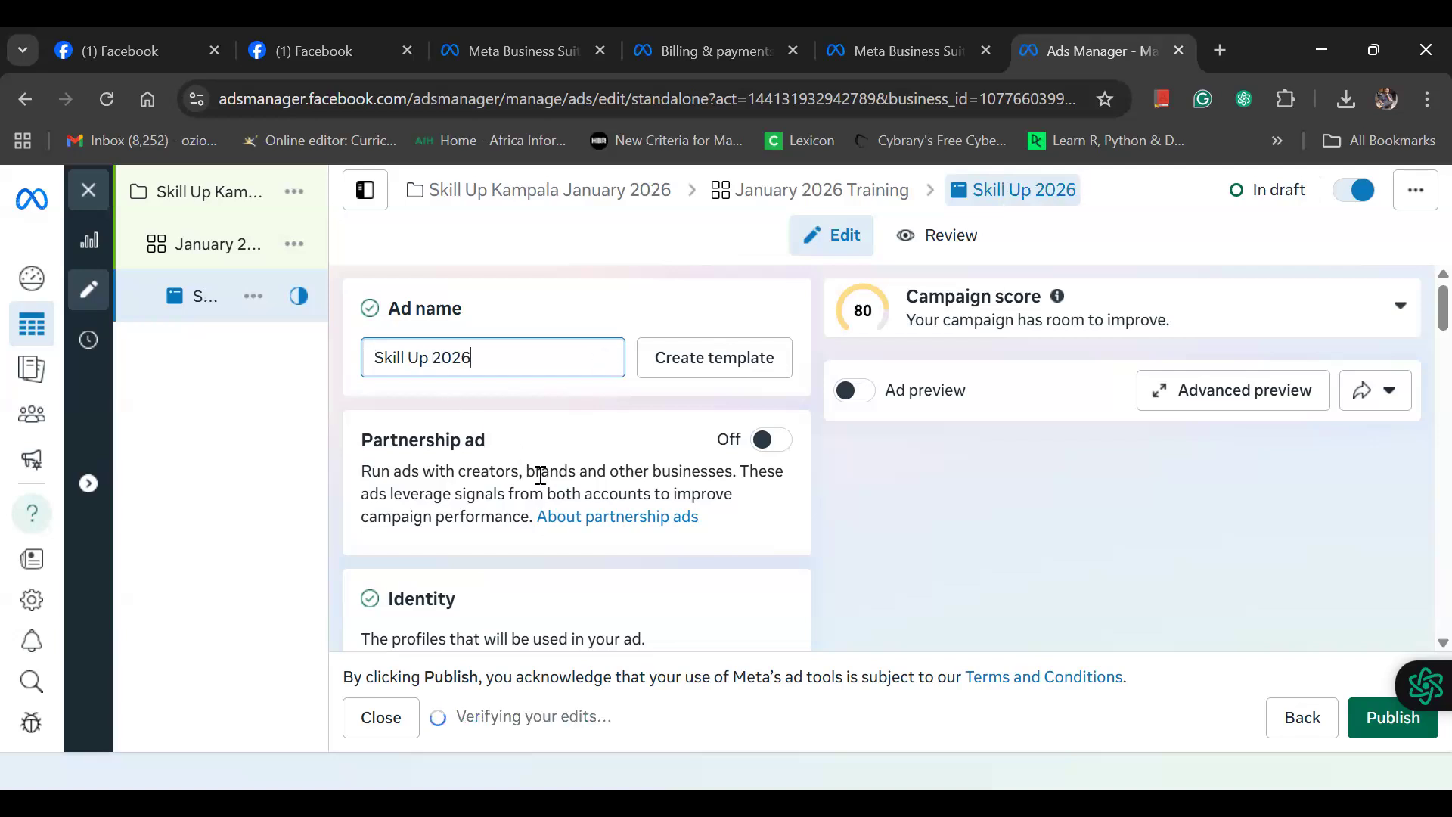
scroll(529, 454, "down", 1)
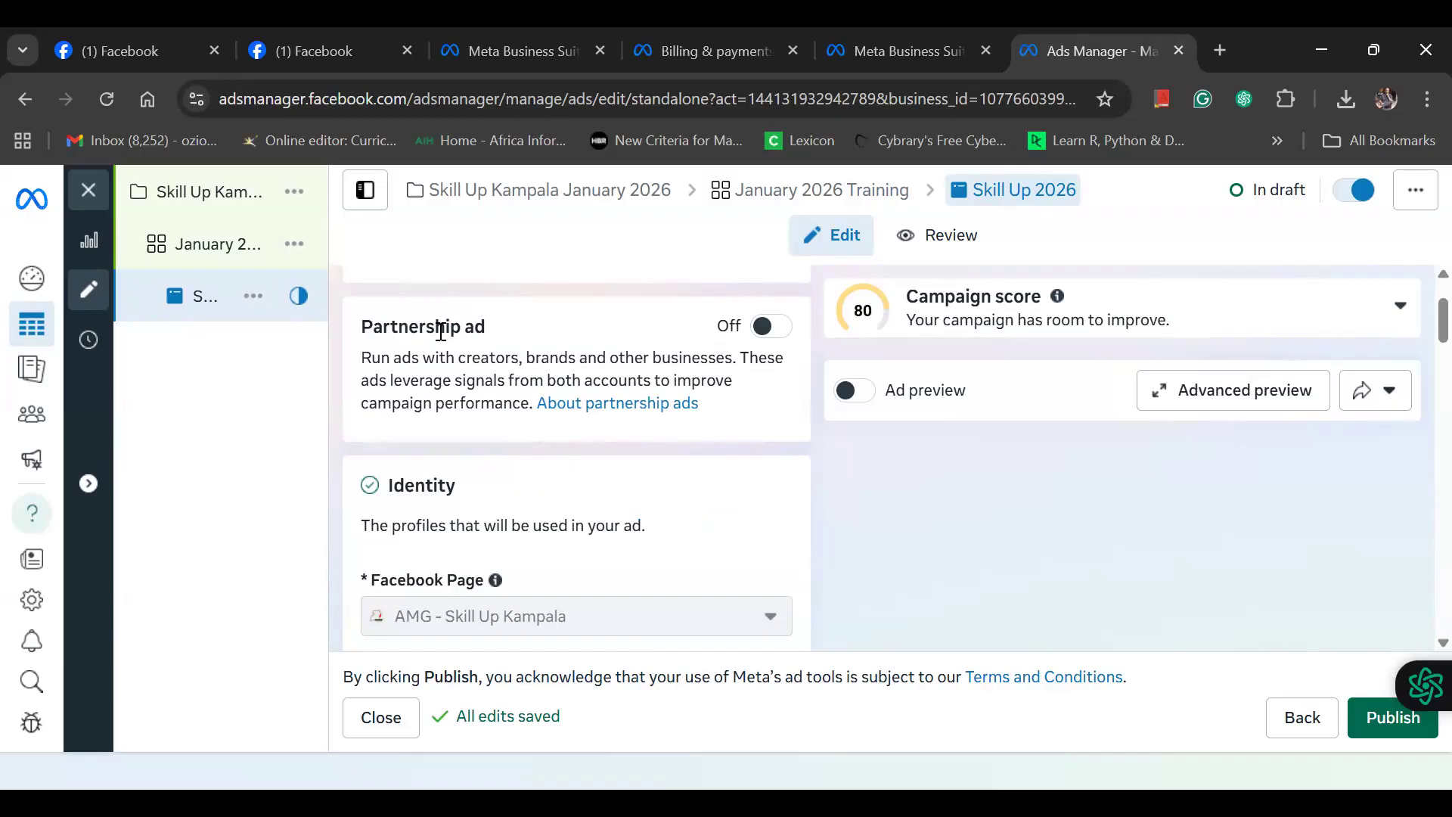
Step: Check the Instagram account list and keep skillupkampala as the ad's Instagram account
scroll(442, 341, "down", 3)
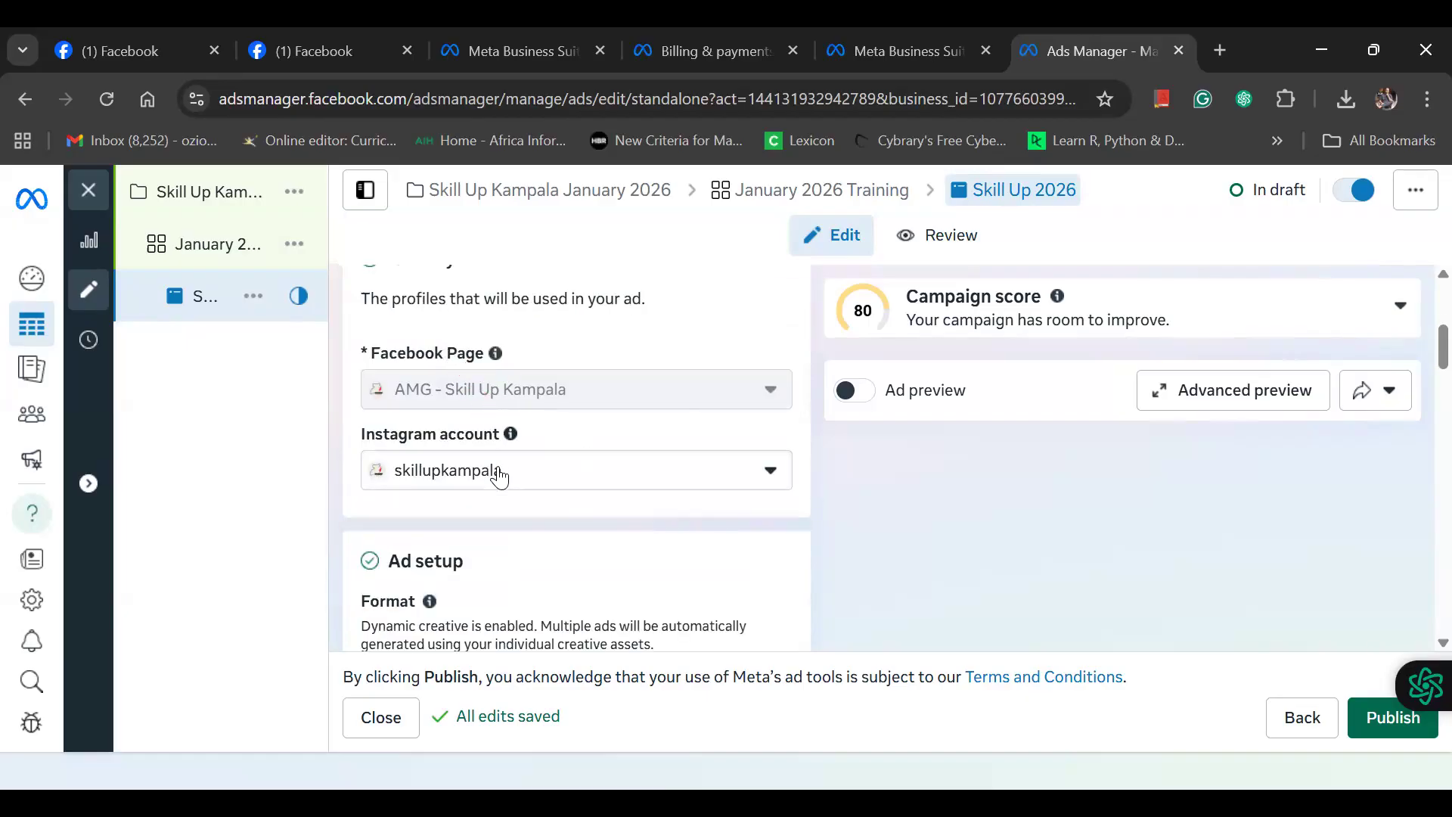
left_click(586, 485)
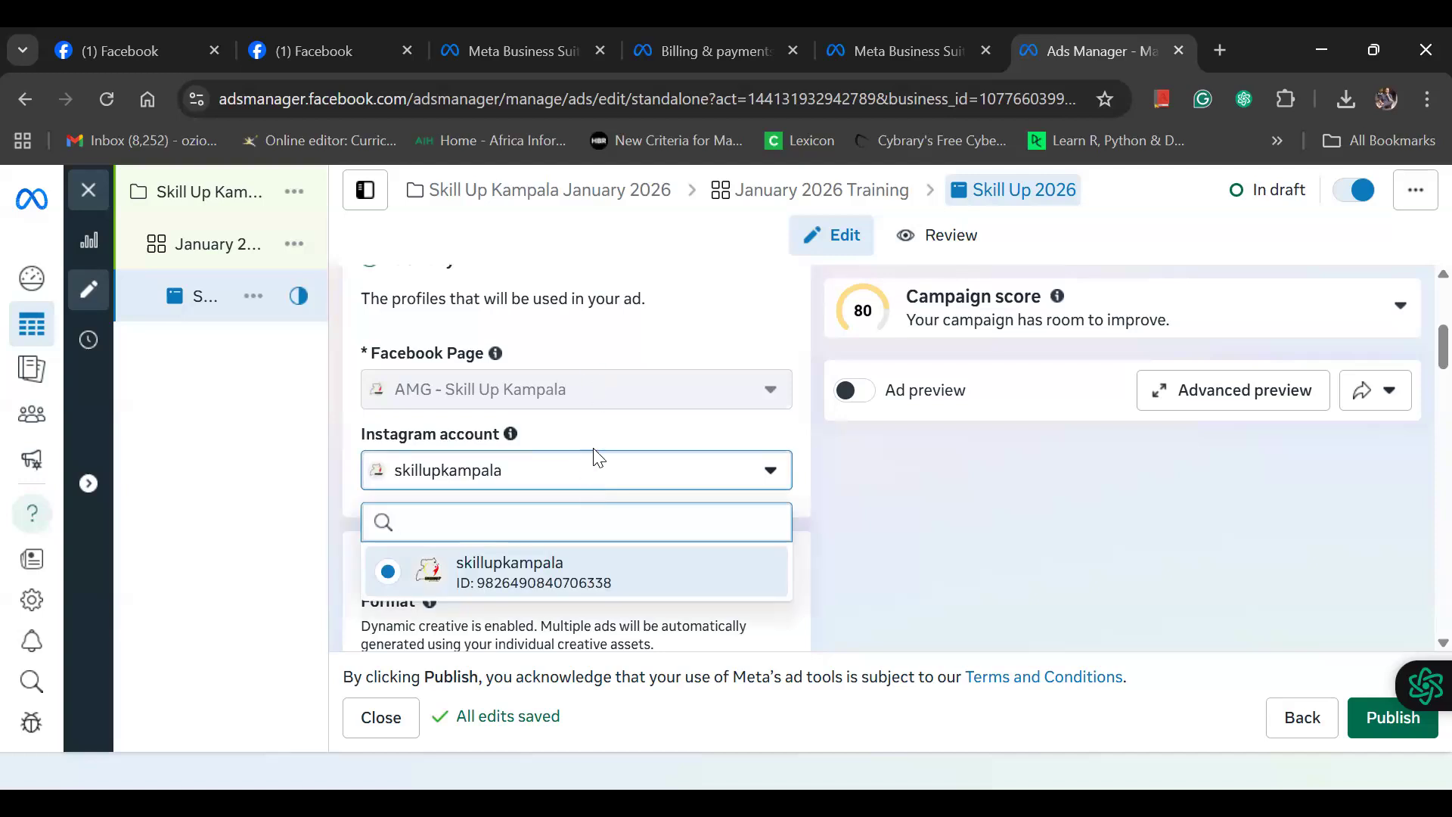
left_click(676, 342)
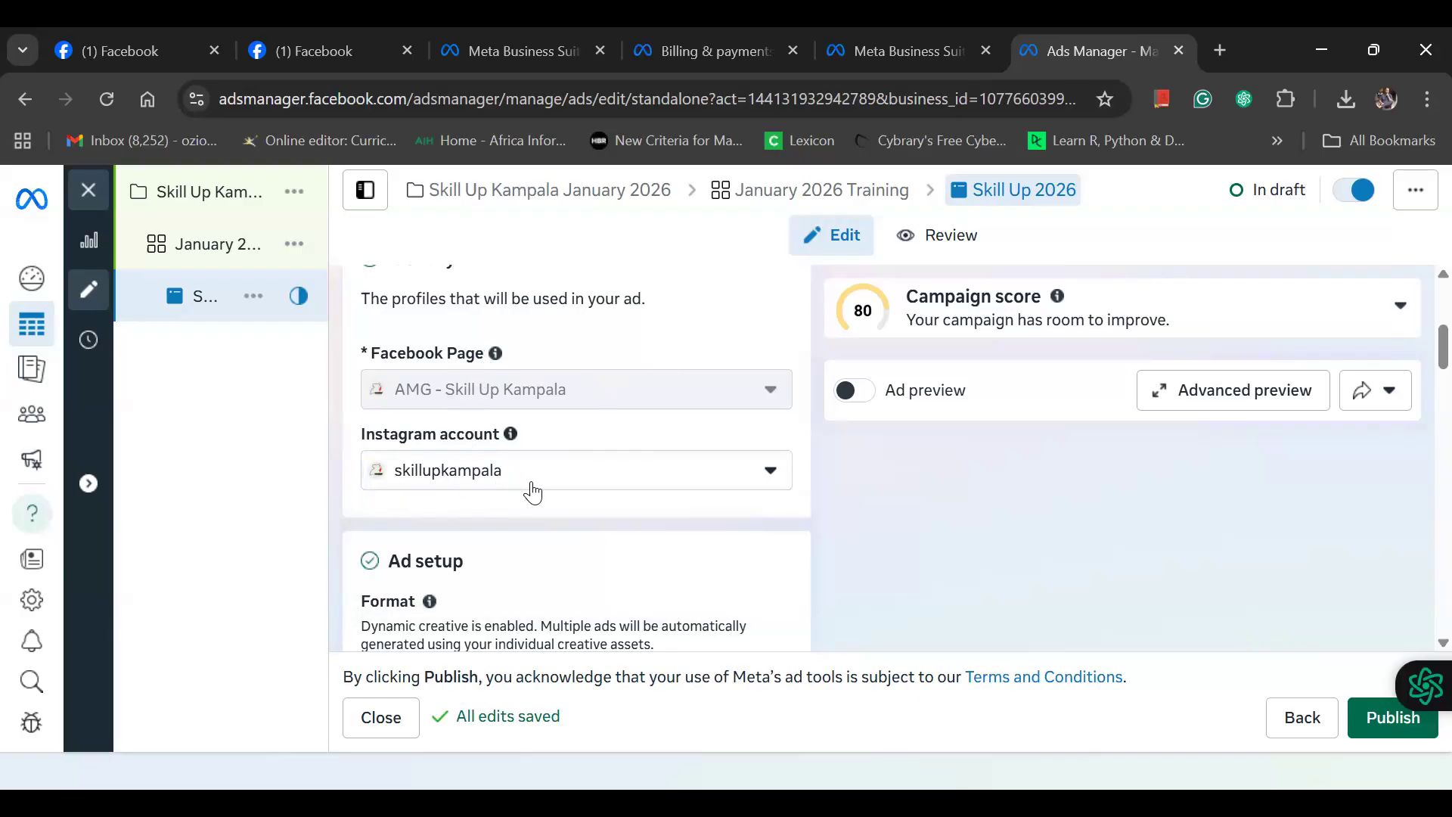
scroll(533, 492, "down", 3)
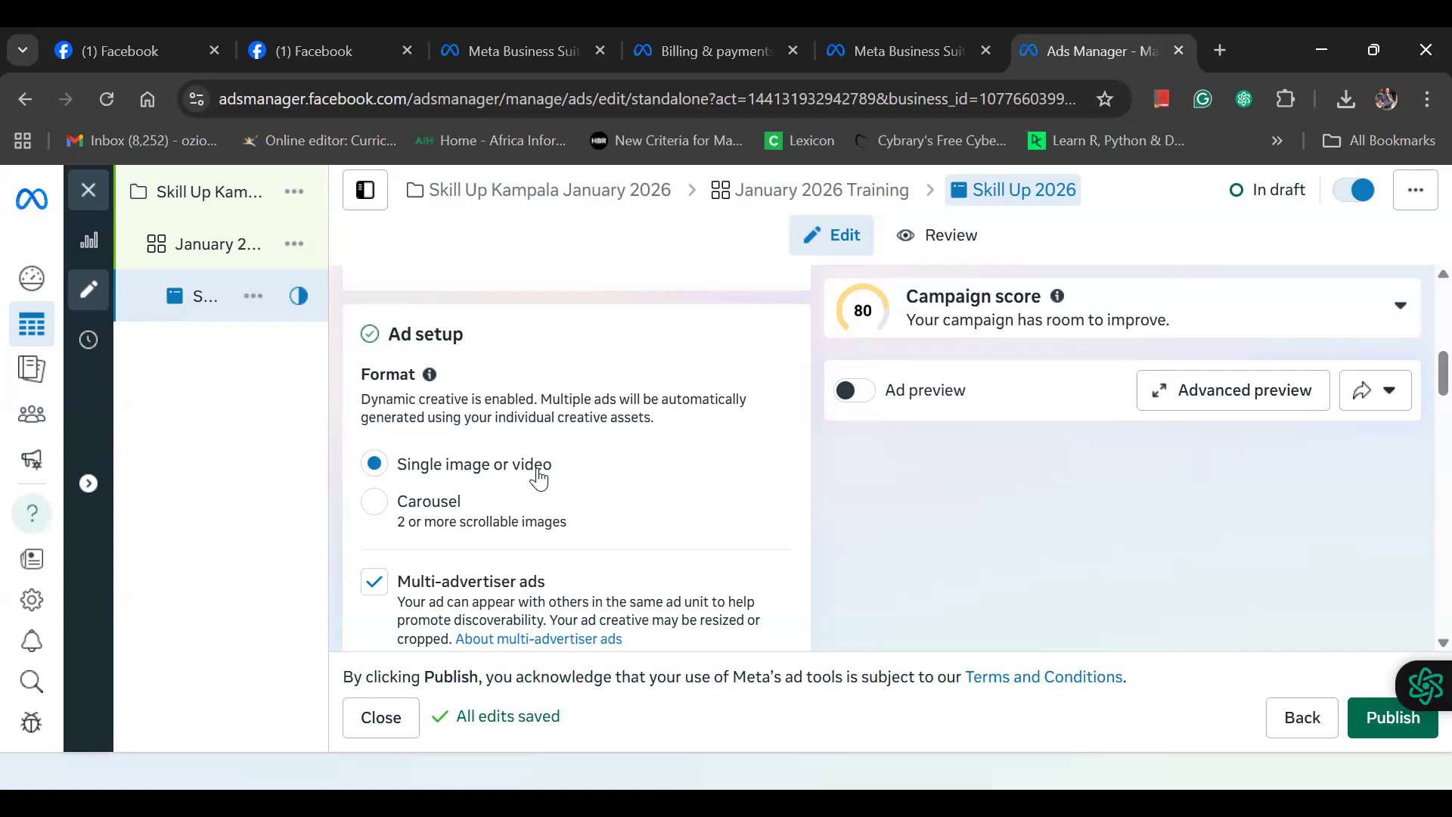
Step: Switch the Skill Up 2026 ad's format to Carousel
left_click_drag(636, 401, 649, 420)
left_click(651, 425)
scroll(1416, 392, "down", 3)
scroll(1361, 378, "up", 1)
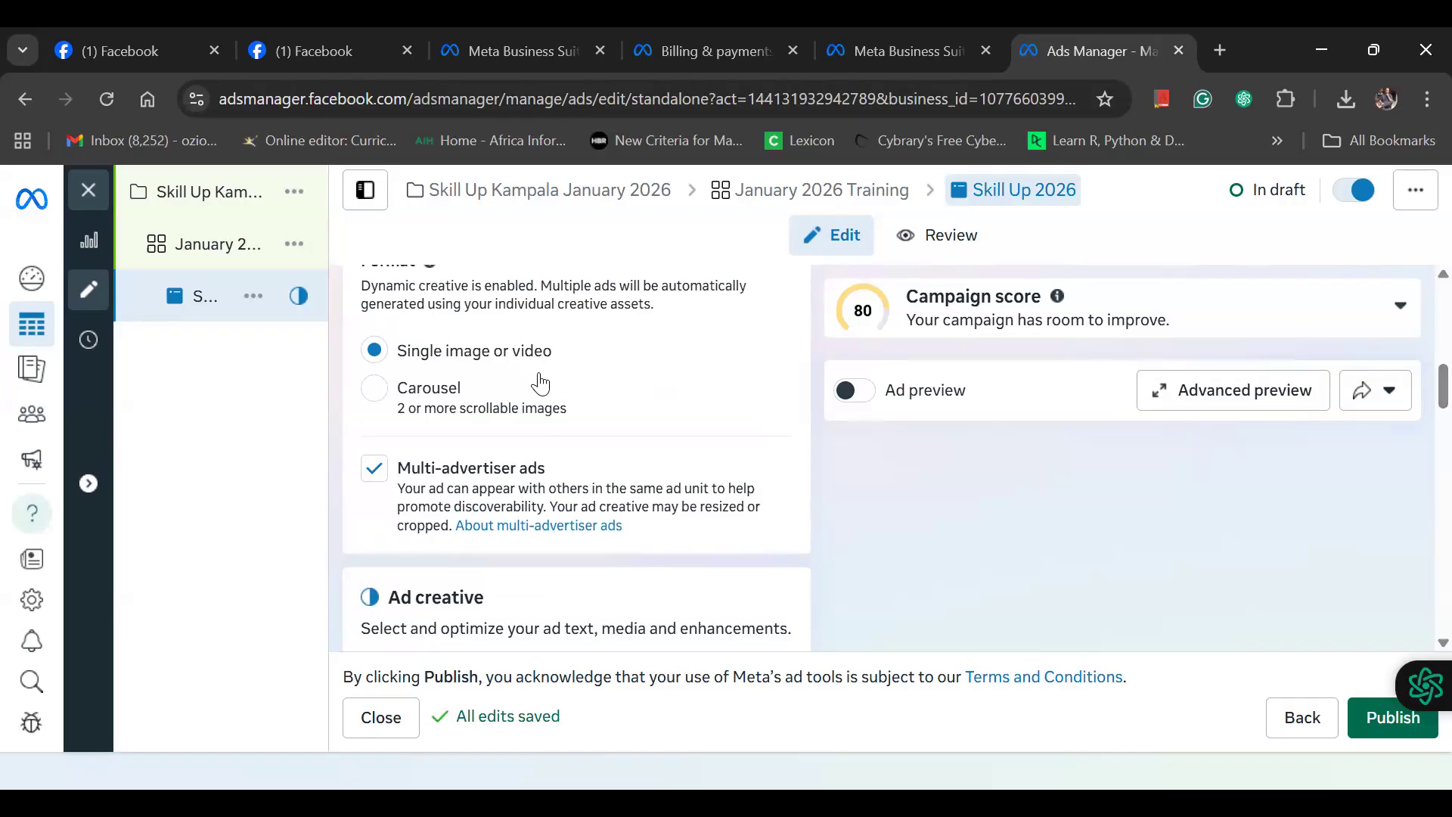
left_click(375, 390)
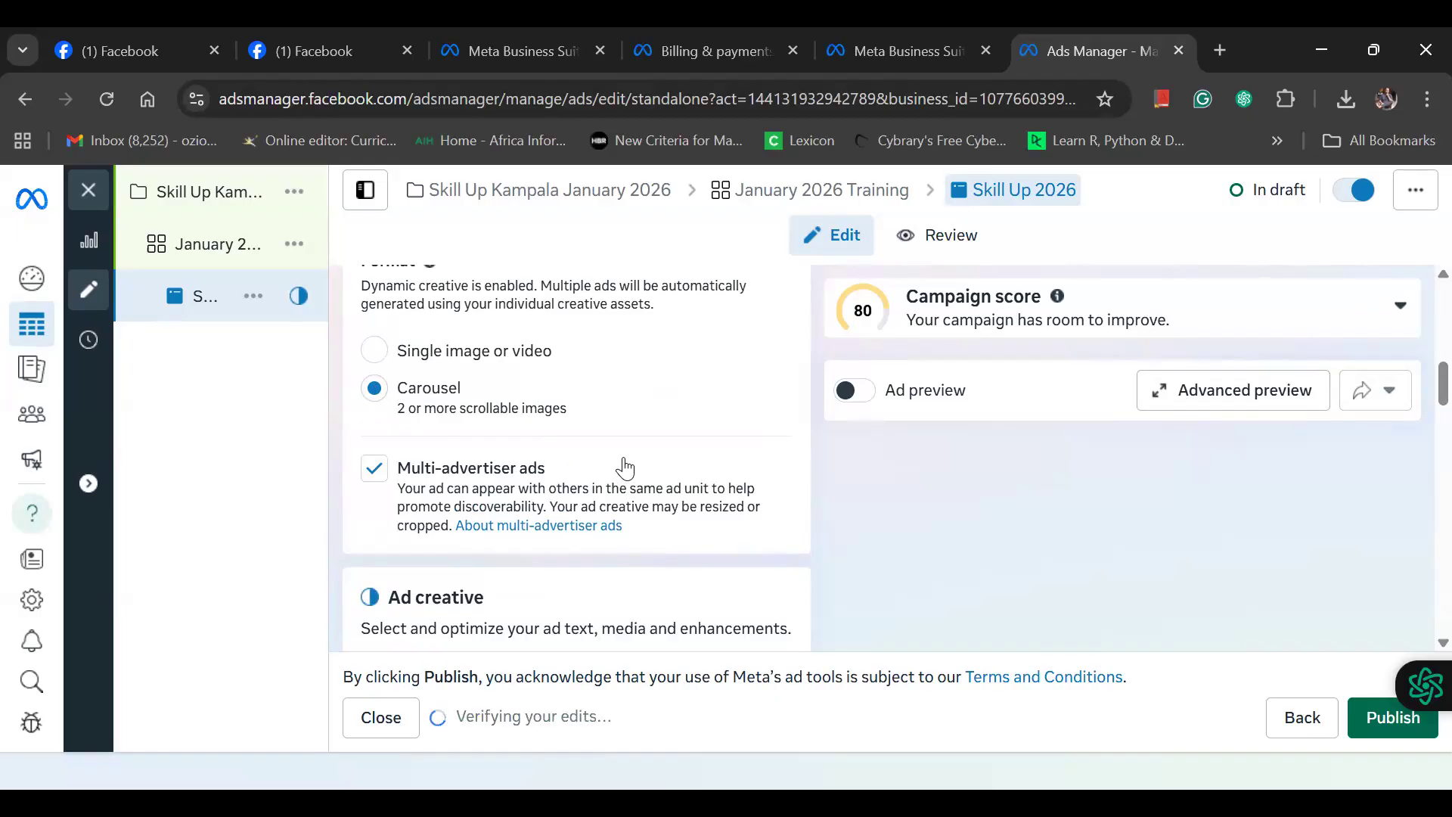
Step: Bring up the Select images dialog under Ad creative to pick account images
scroll(621, 463, "down", 3)
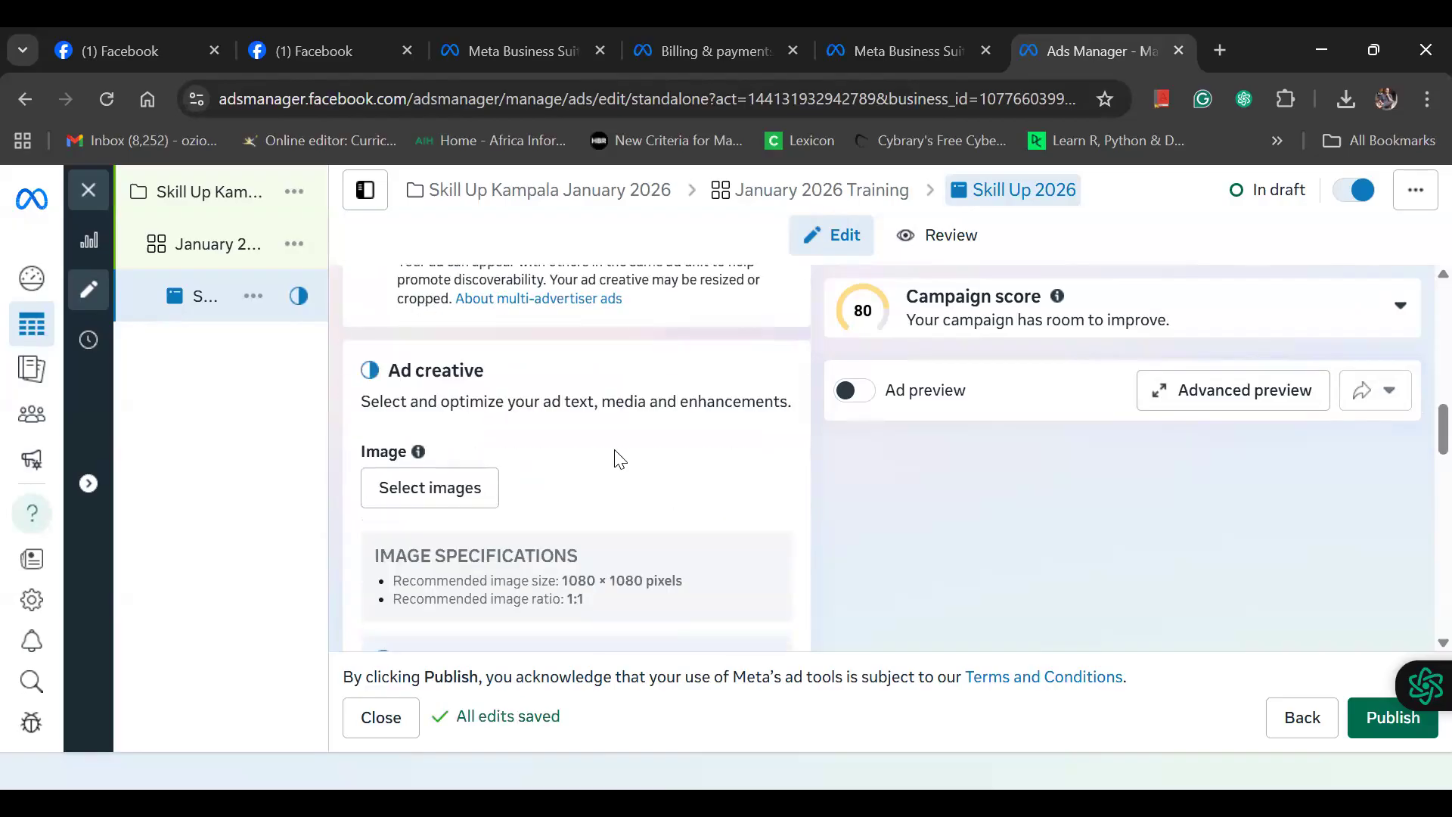
scroll(613, 457, "up", 1)
scroll(539, 476, "down", 1)
left_click(474, 493)
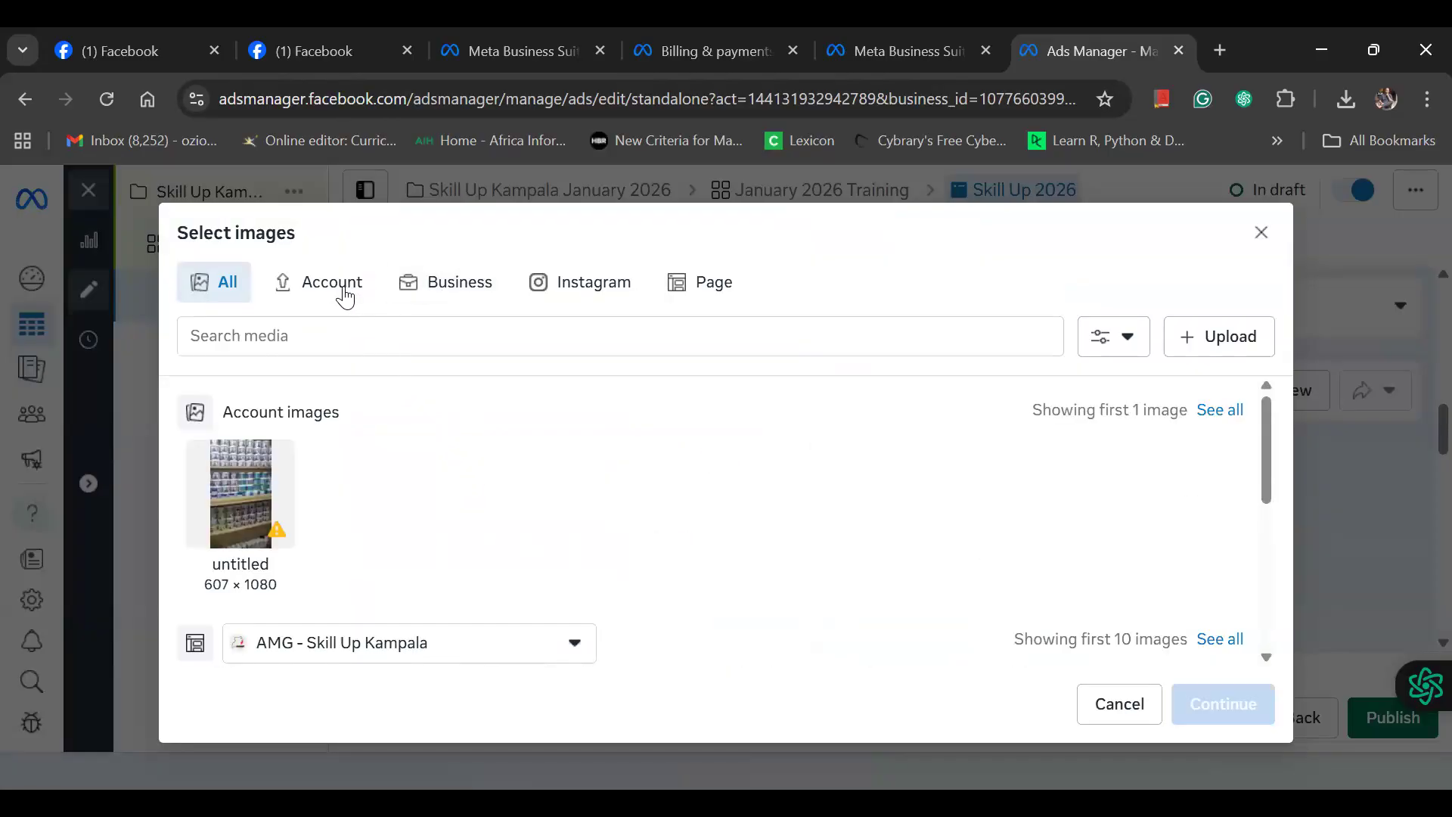
Step: Add the November, October, Independence Day and 1040×780 classroom images from the AMG - Skill Up Kampala Page
left_click(704, 293)
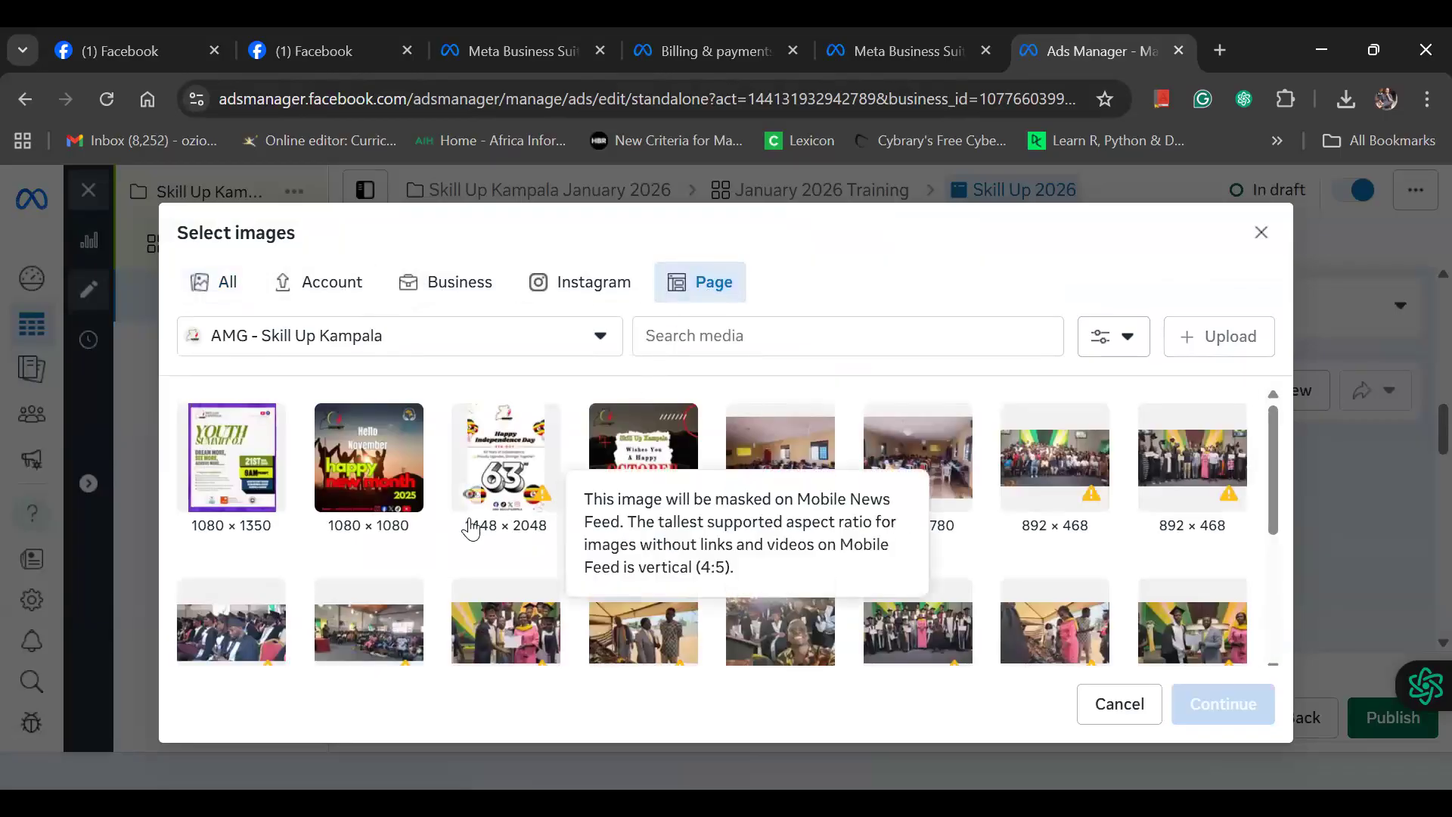
left_click(391, 494)
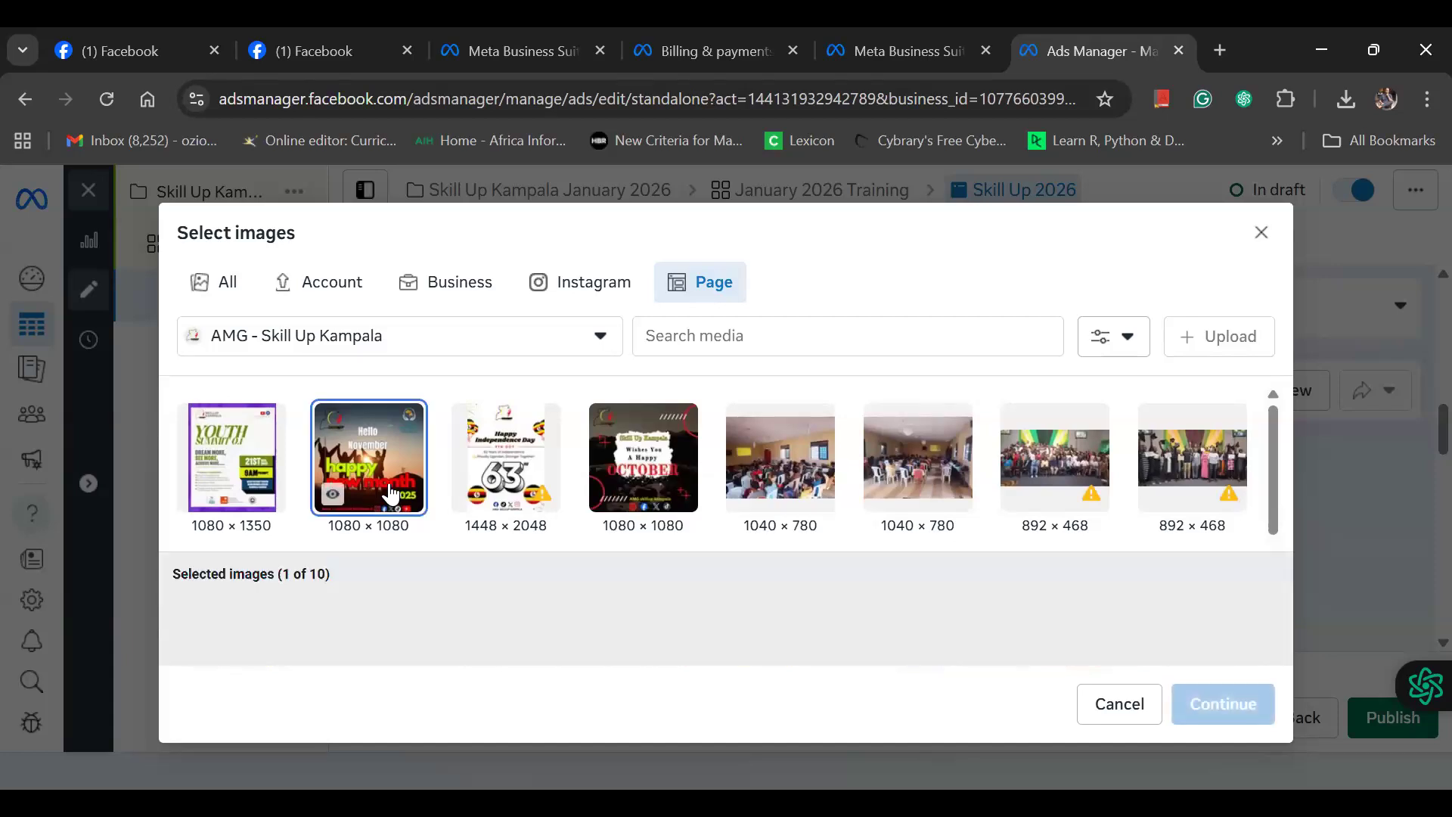
left_click(622, 478)
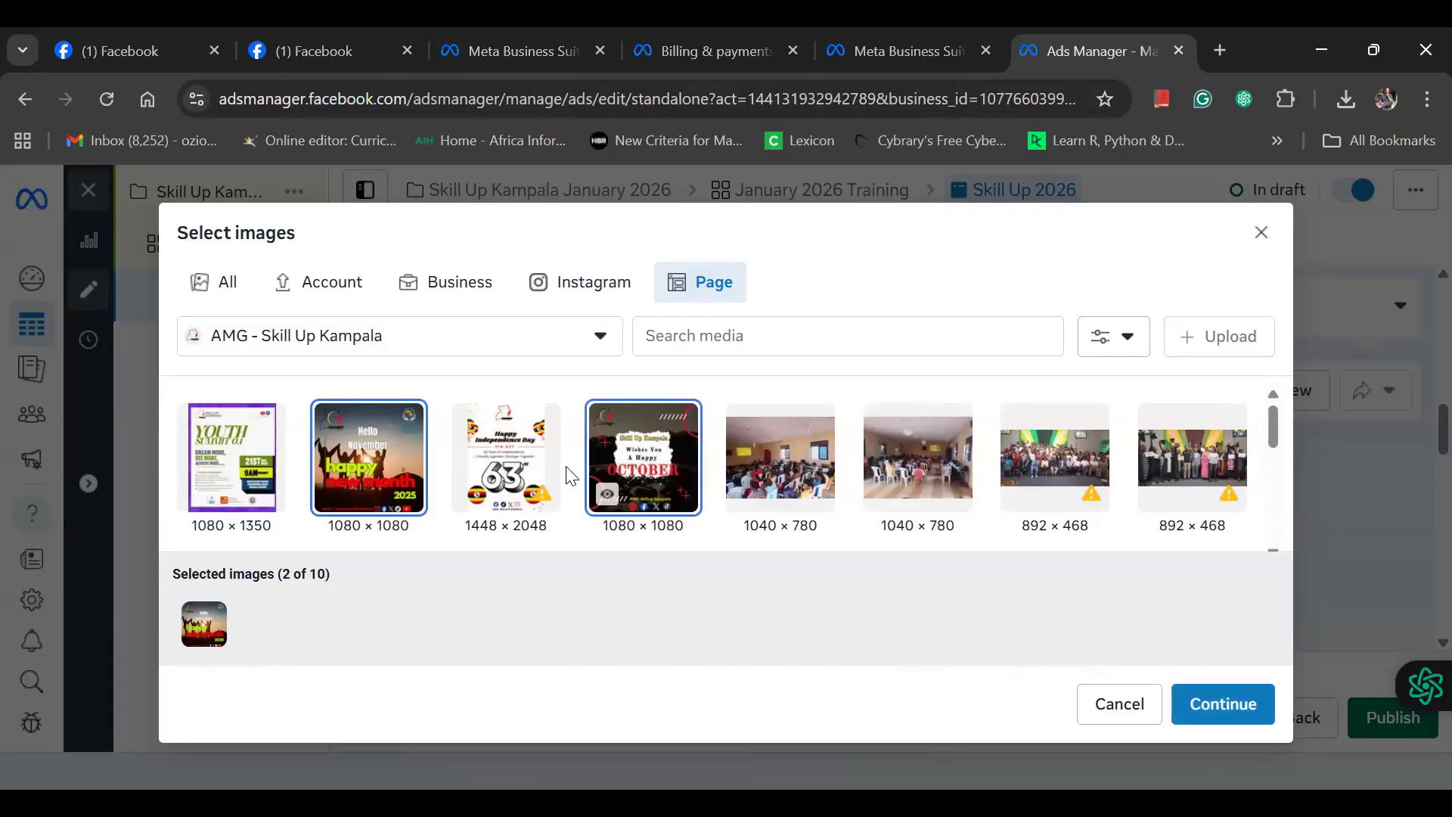
left_click(537, 471)
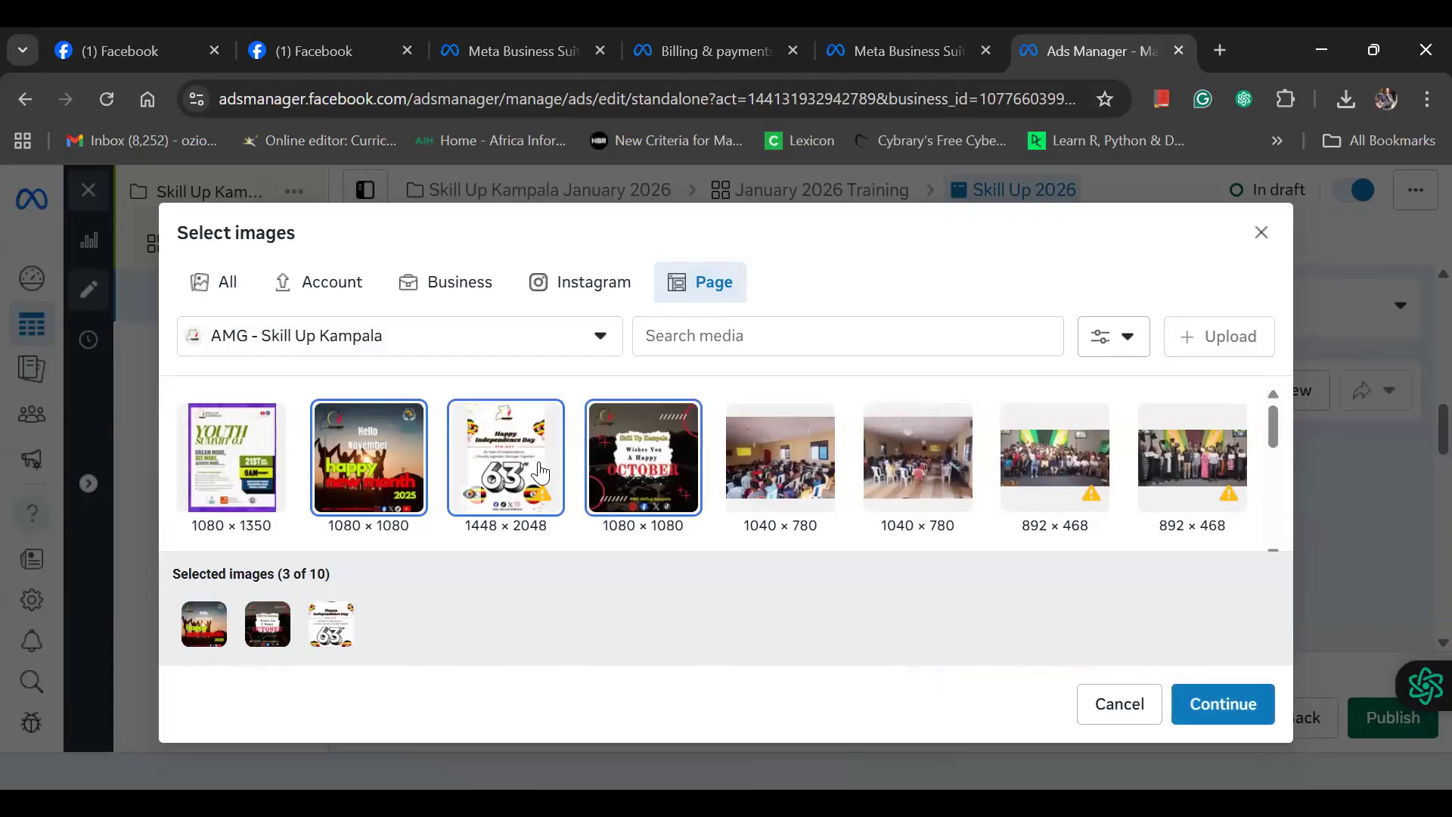
left_click(761, 484)
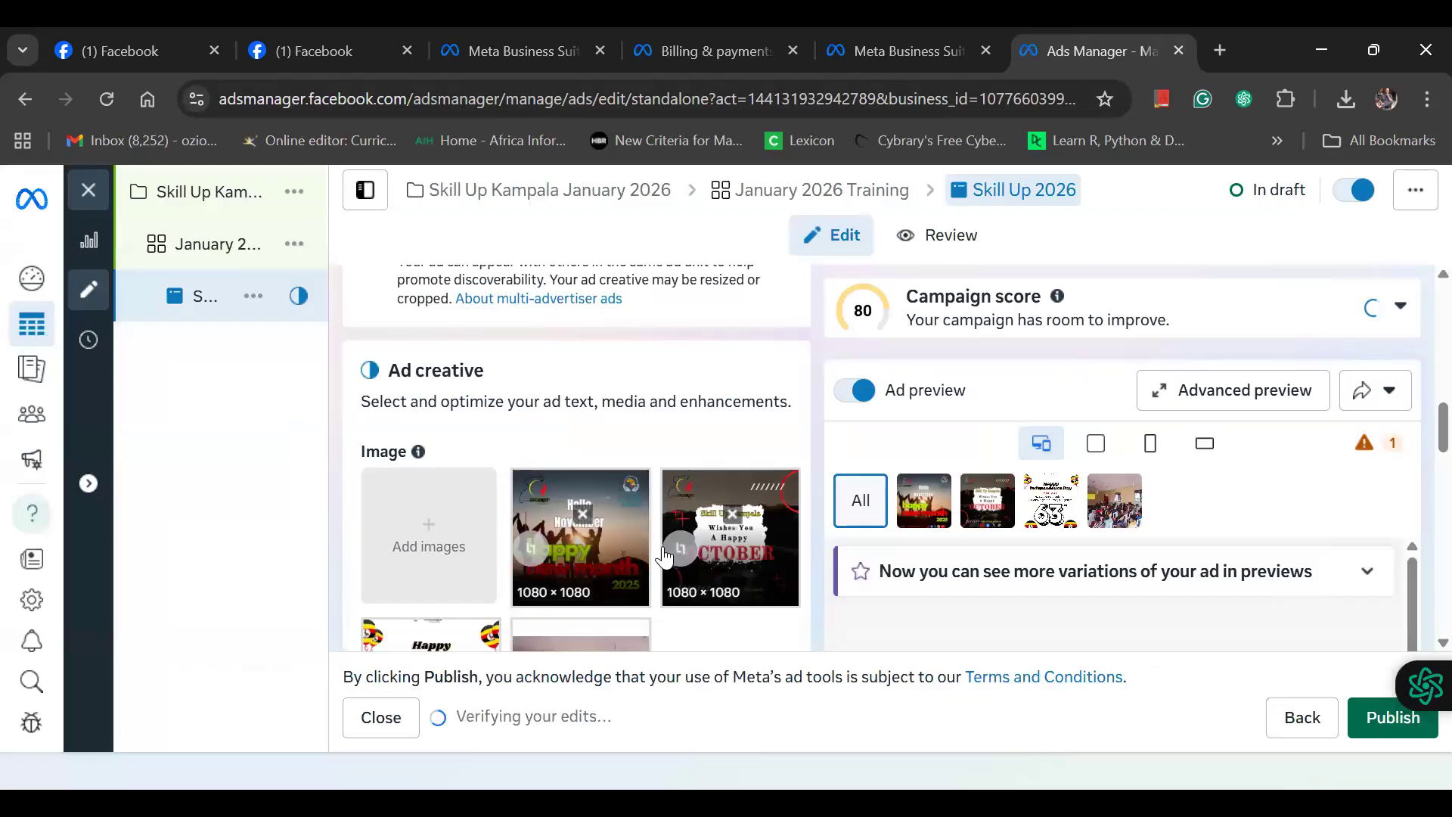
Step: Check the ad's Advanced preview across placements, then close it
scroll(664, 557, "down", 4)
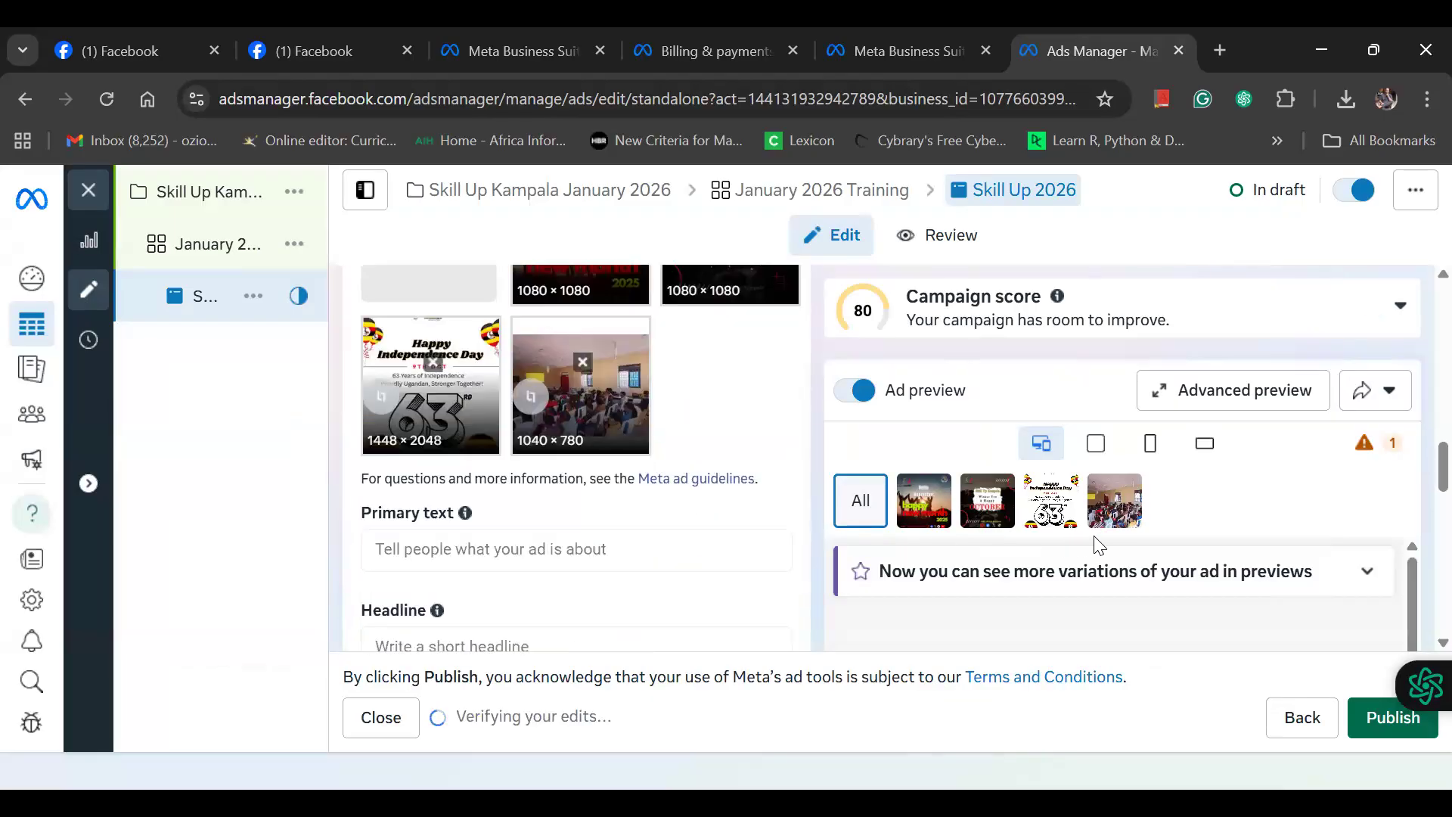
scroll(1415, 493, "down", 3)
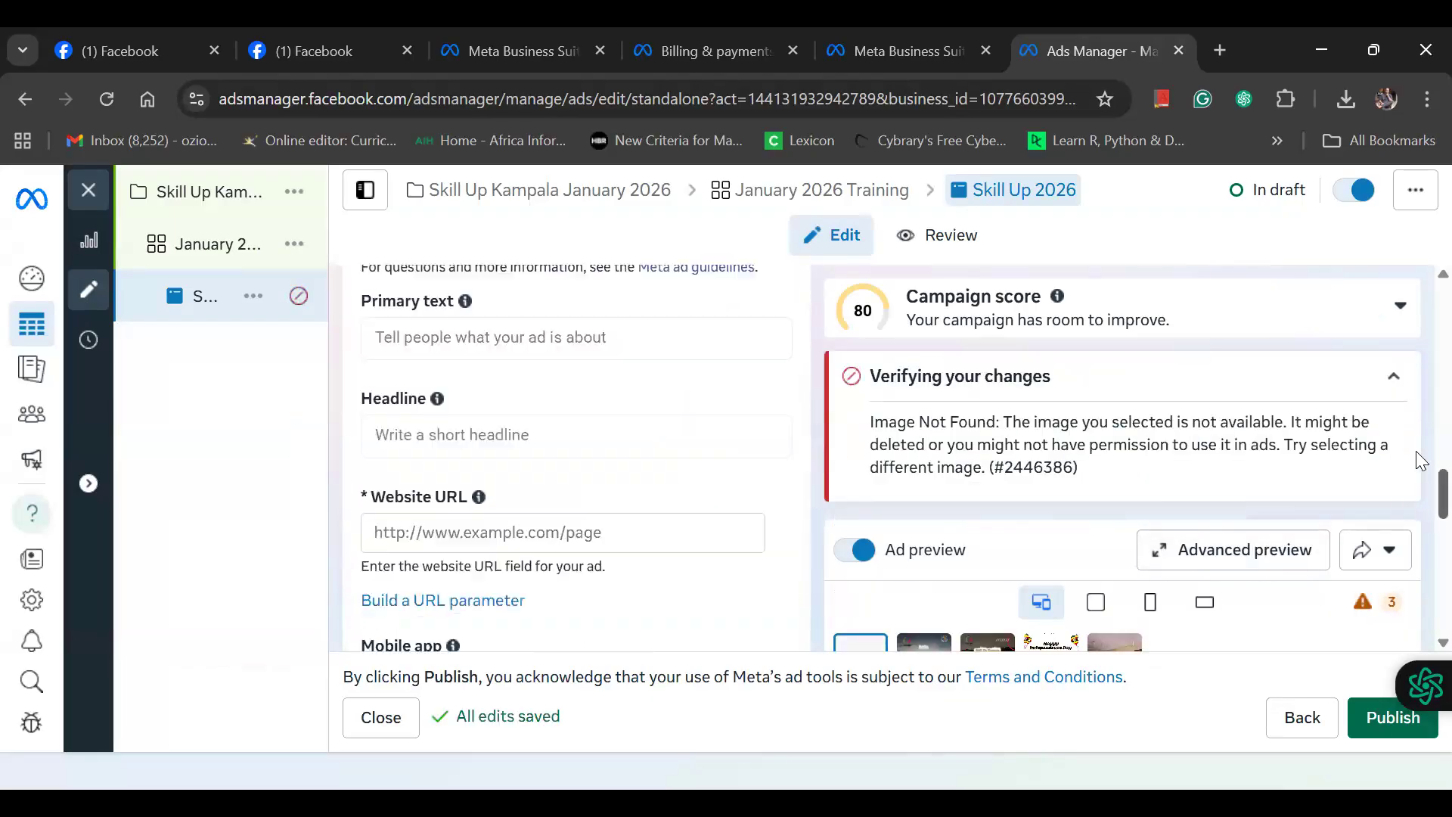
scroll(1085, 501, "up", 3)
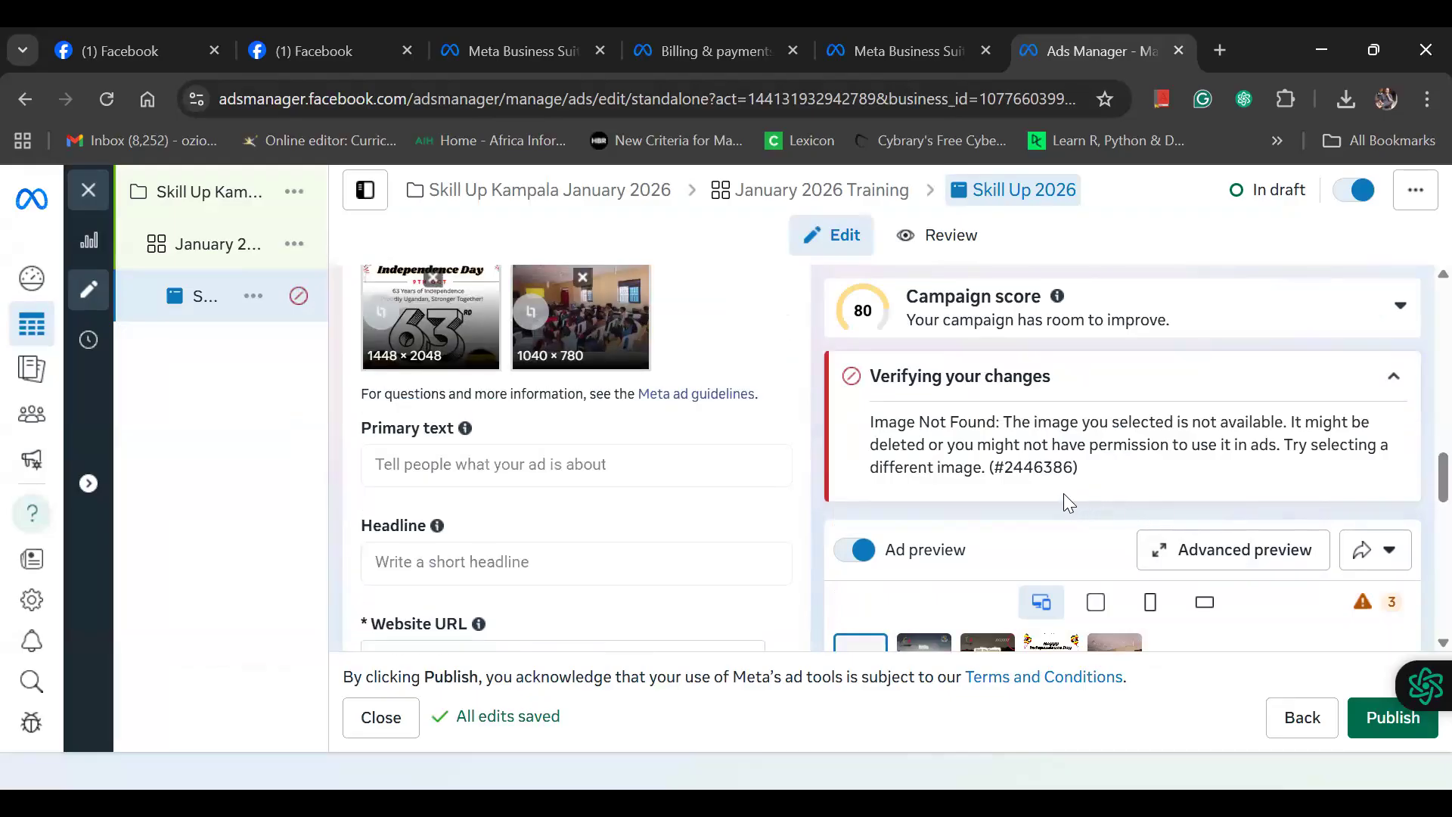
scroll(658, 487, "up", 2)
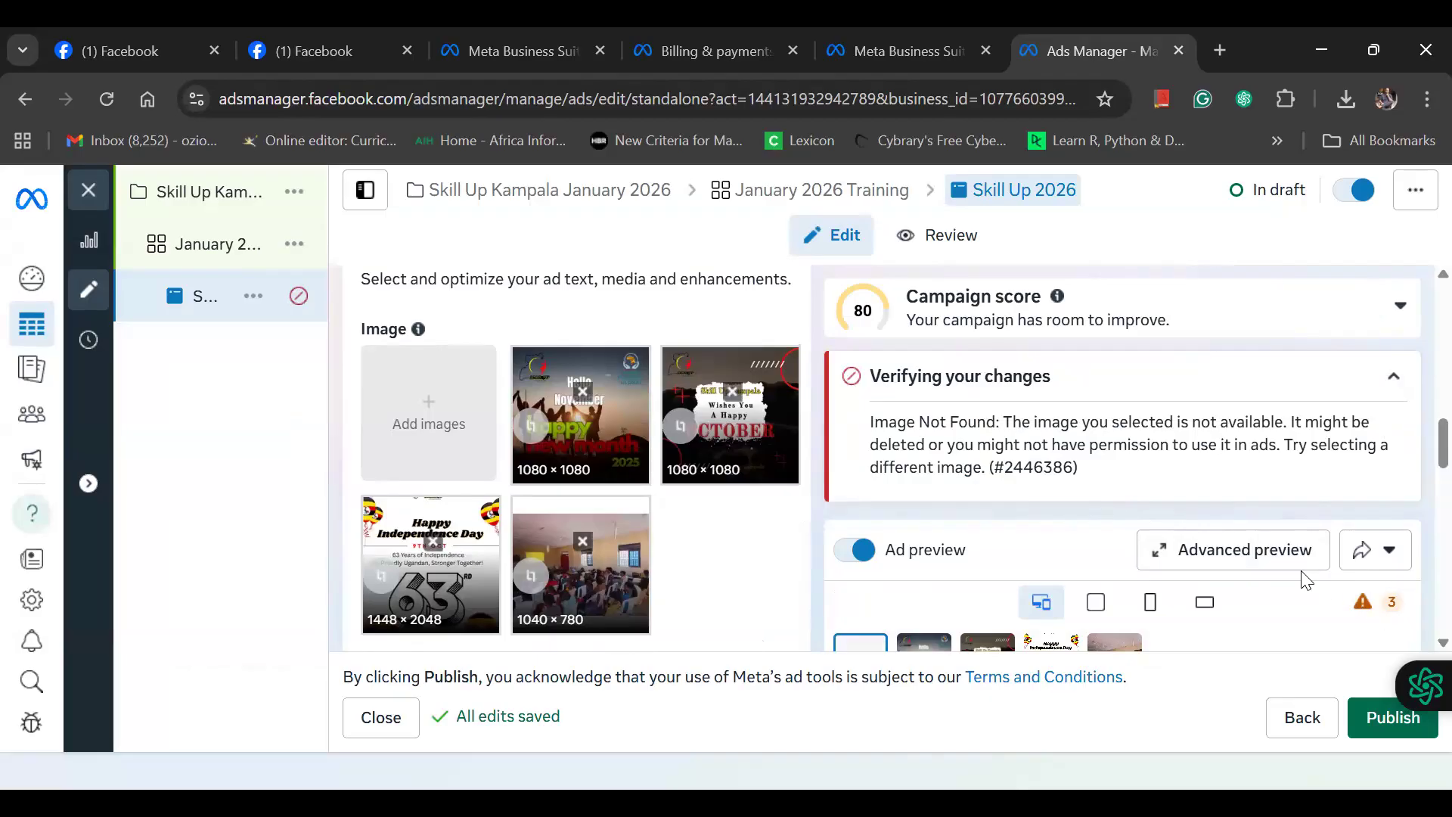
scroll(1100, 575, "down", 1)
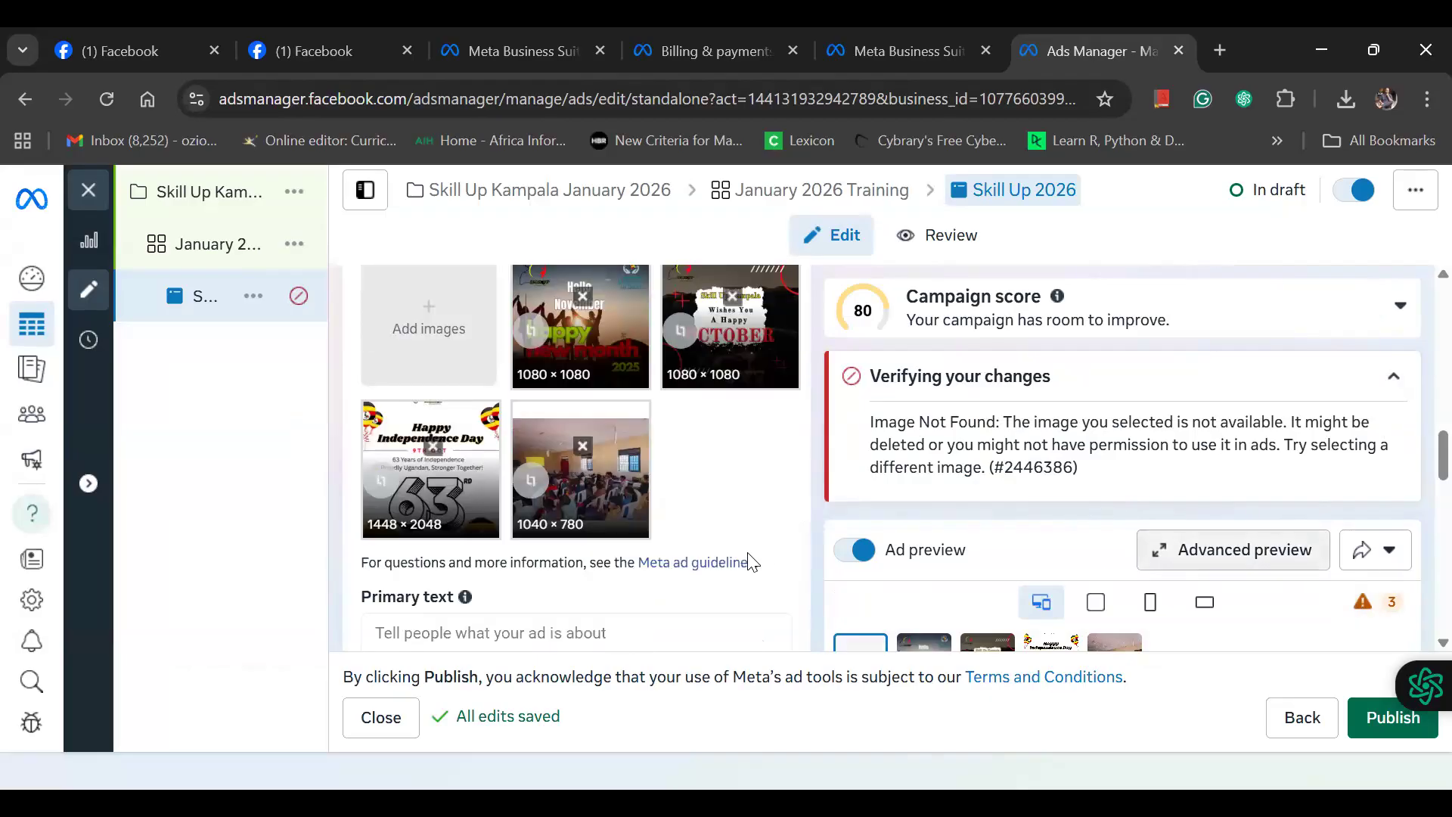
scroll(463, 530, "down", 2)
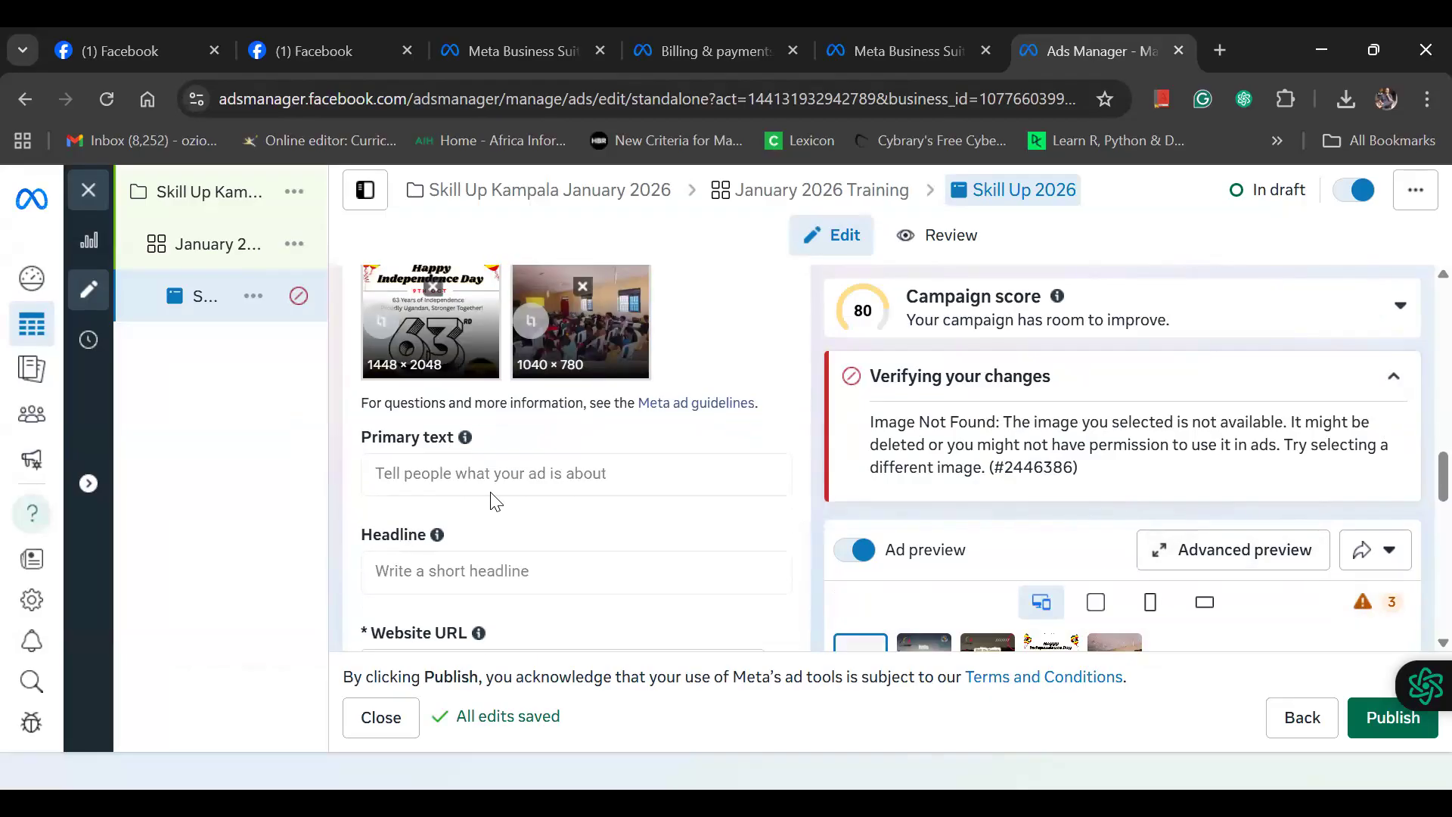
left_click(1163, 561)
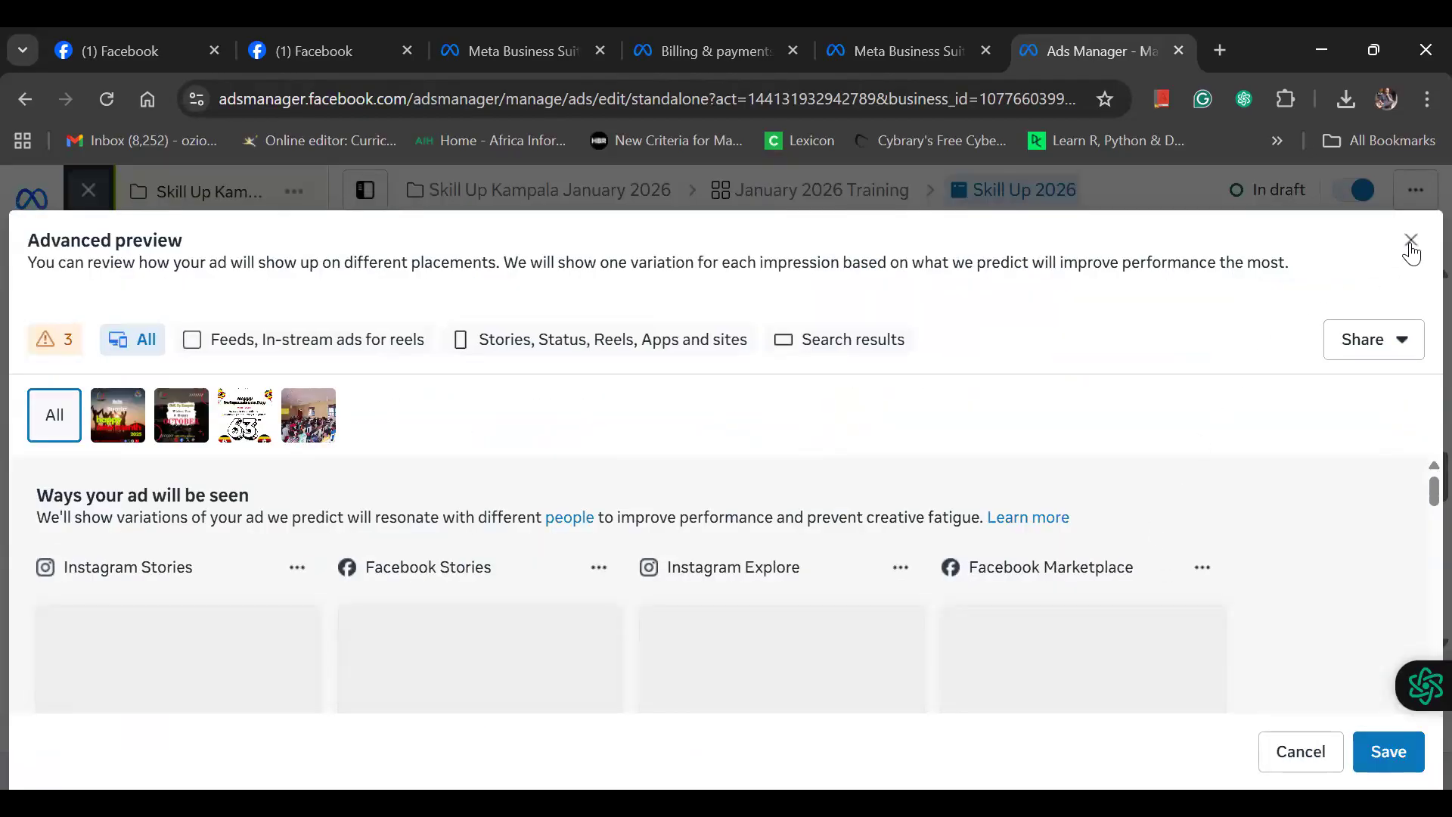
key("Escape")
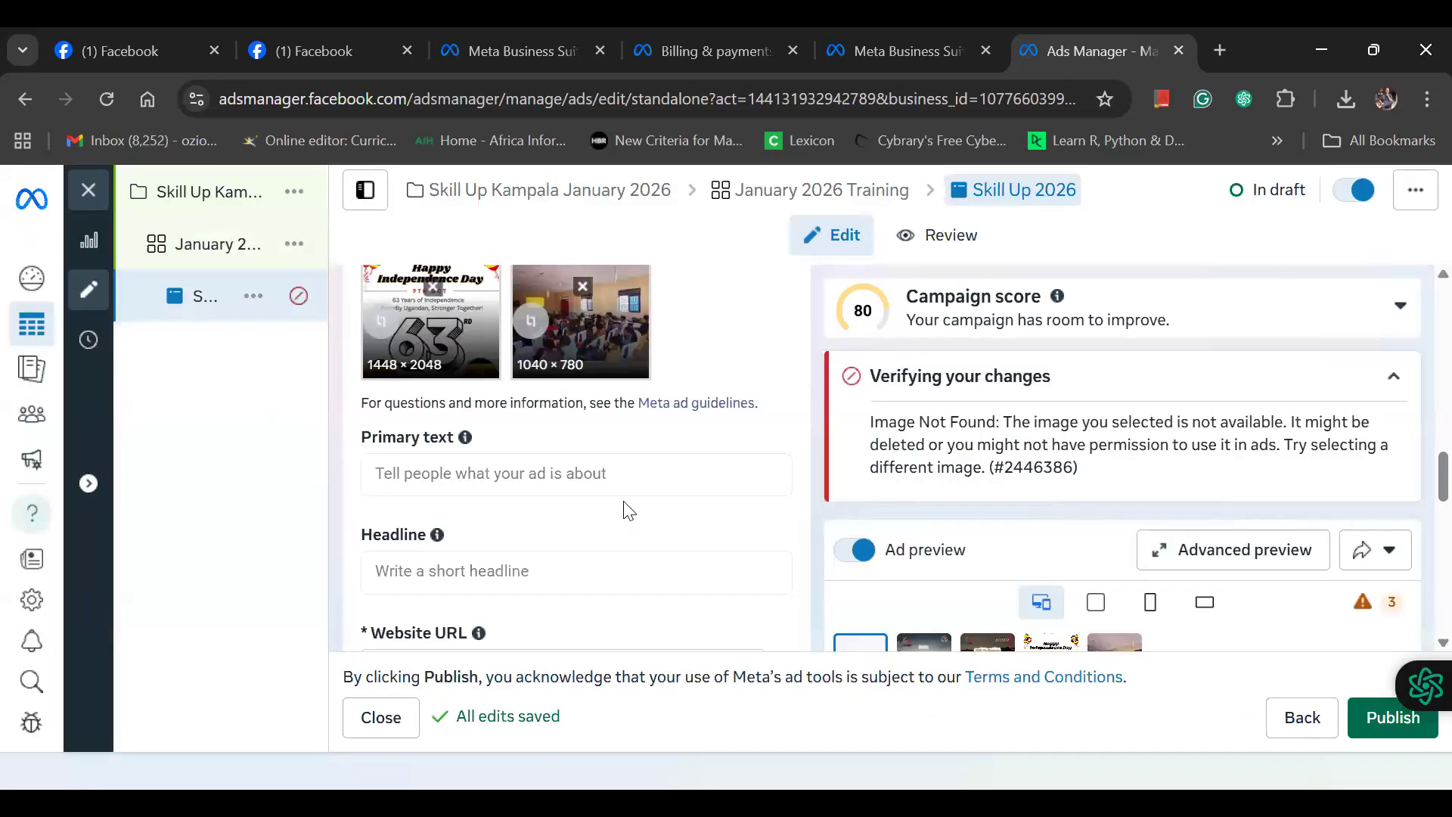
Step: Remove the 1040×780 classroom photo and the Independence Day image from the ad's media
scroll(628, 510, "up", 8)
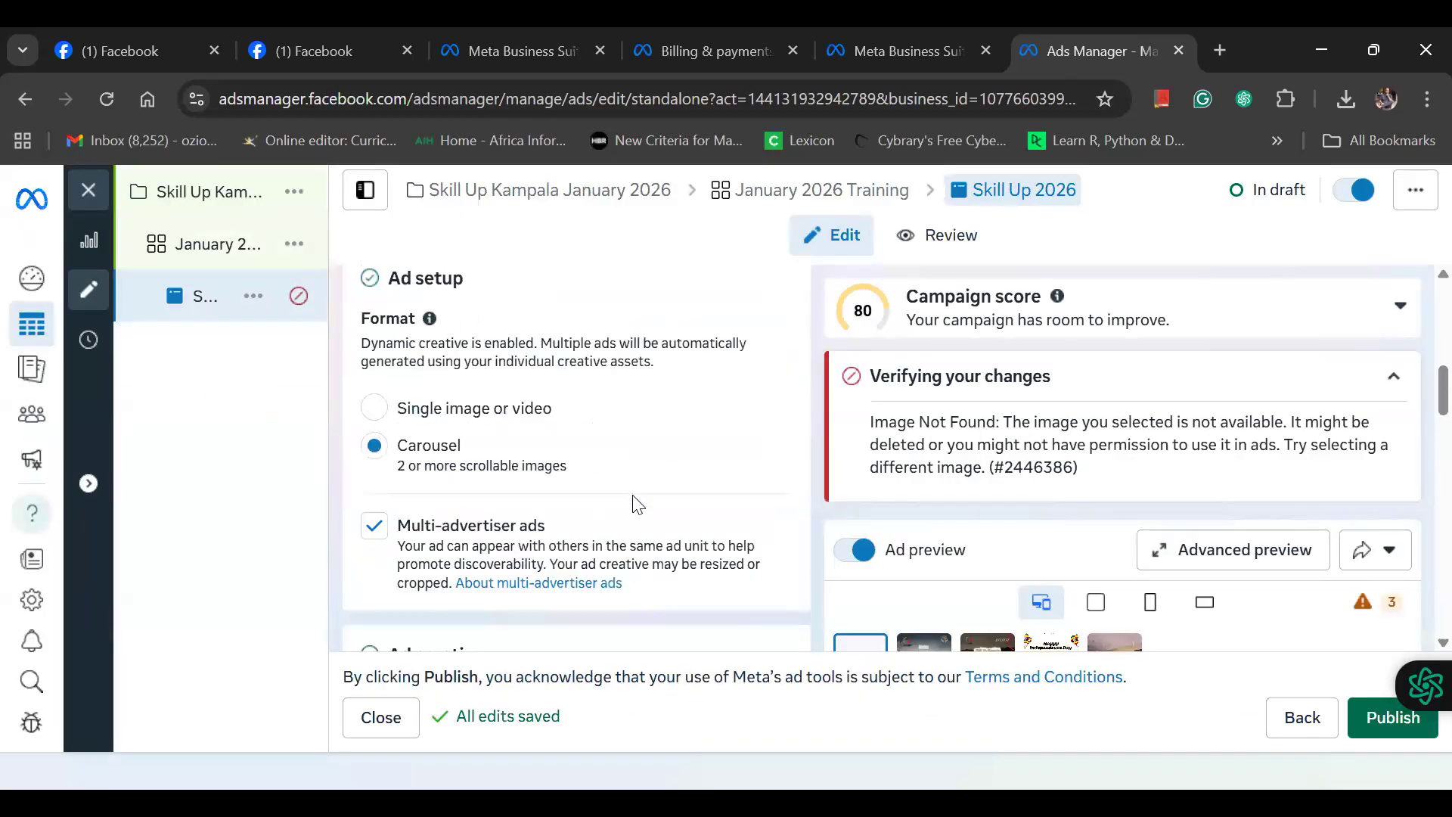
scroll(637, 505, "down", 6)
scroll(637, 505, "down", 3)
left_click(630, 398)
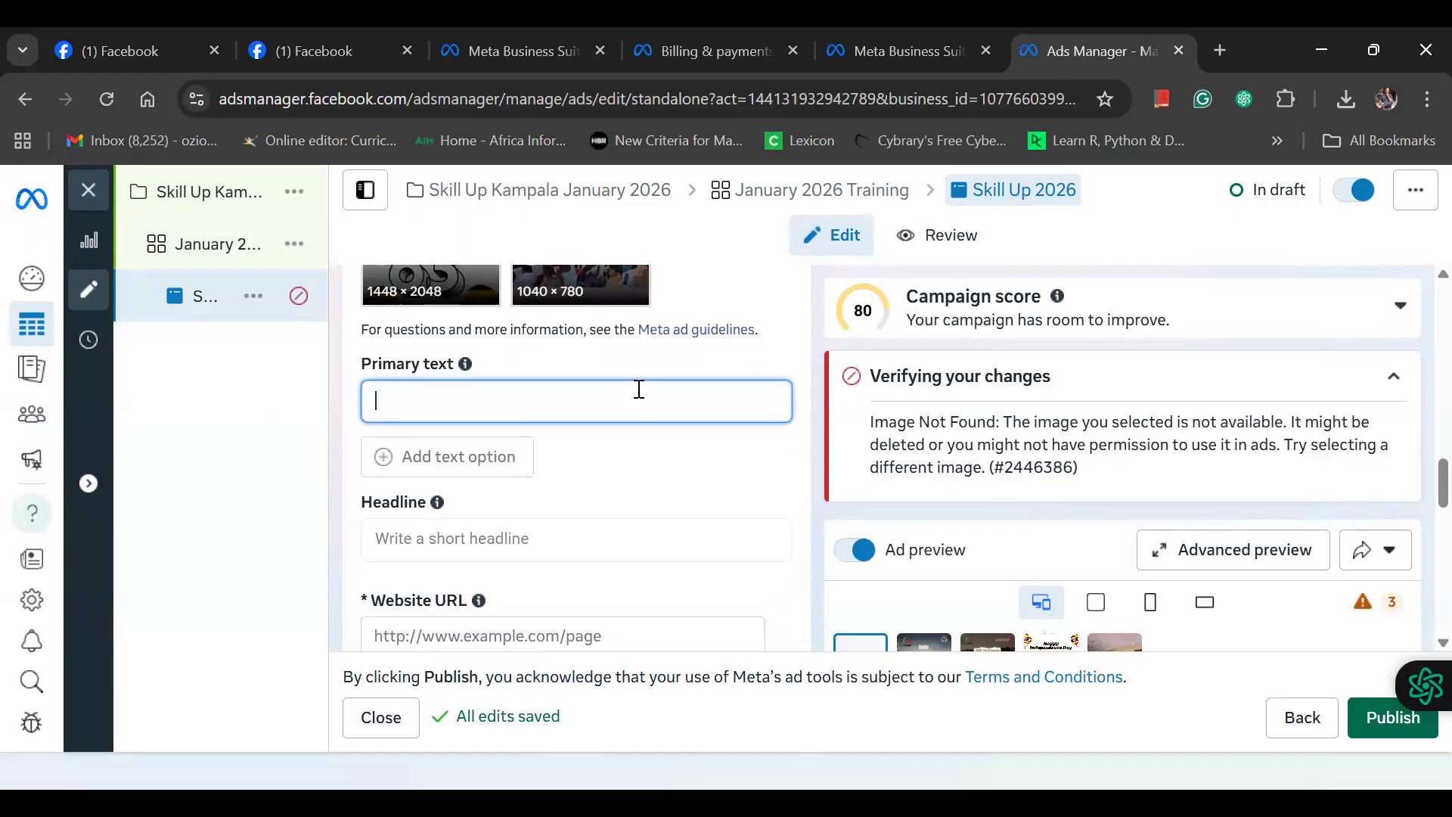
scroll(635, 393, "up", 3)
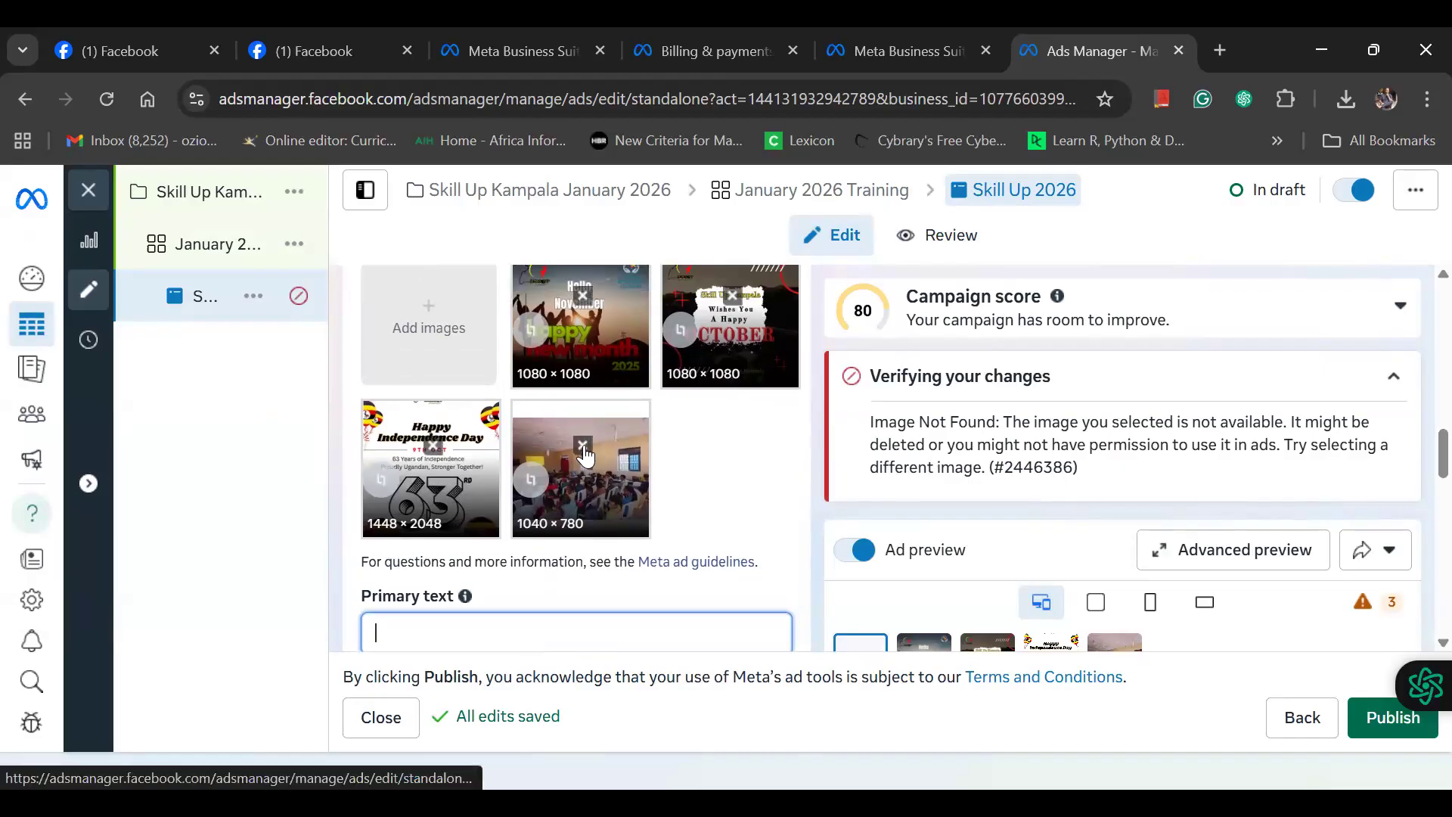
left_click(582, 445)
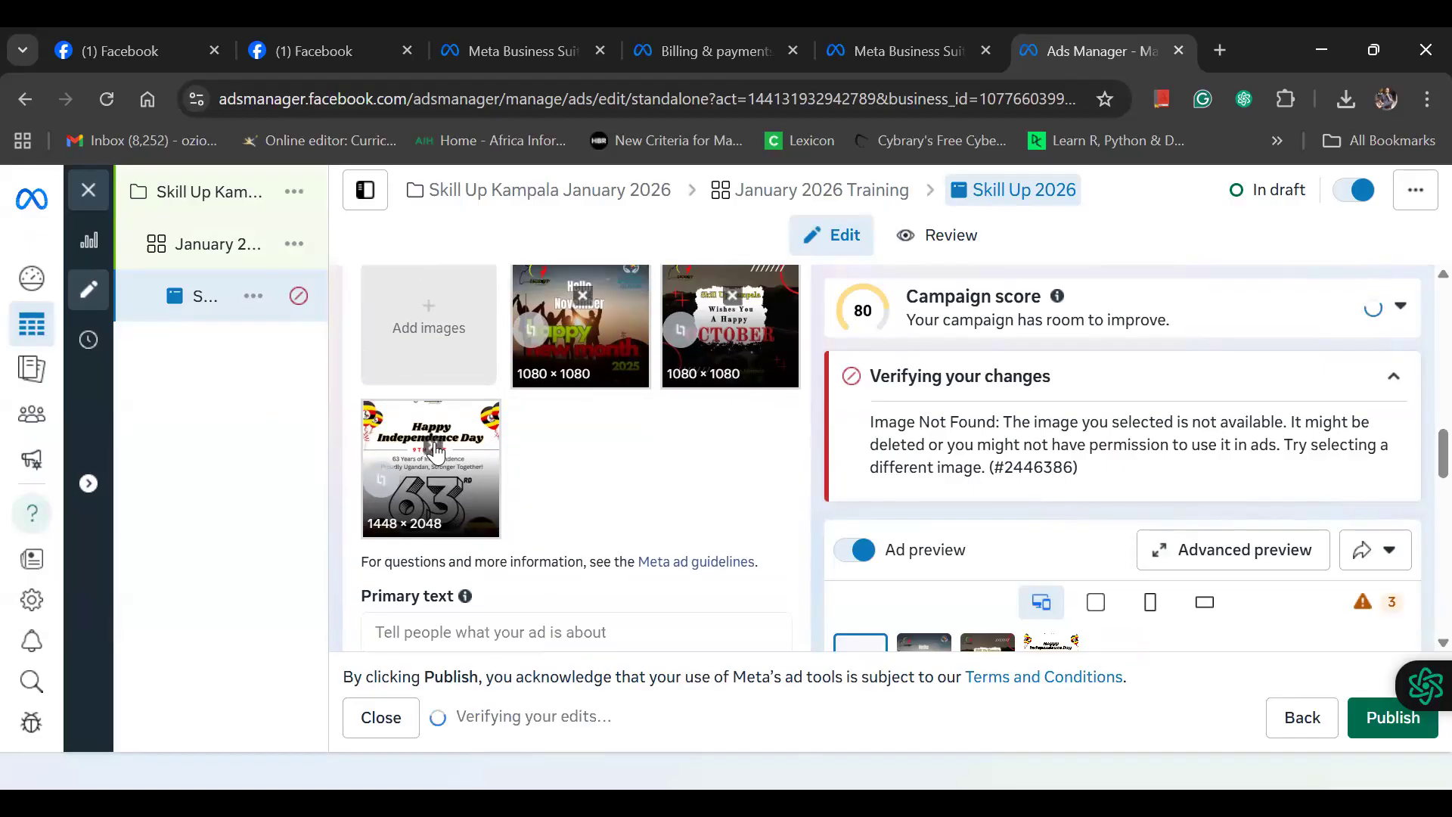
left_click(433, 447)
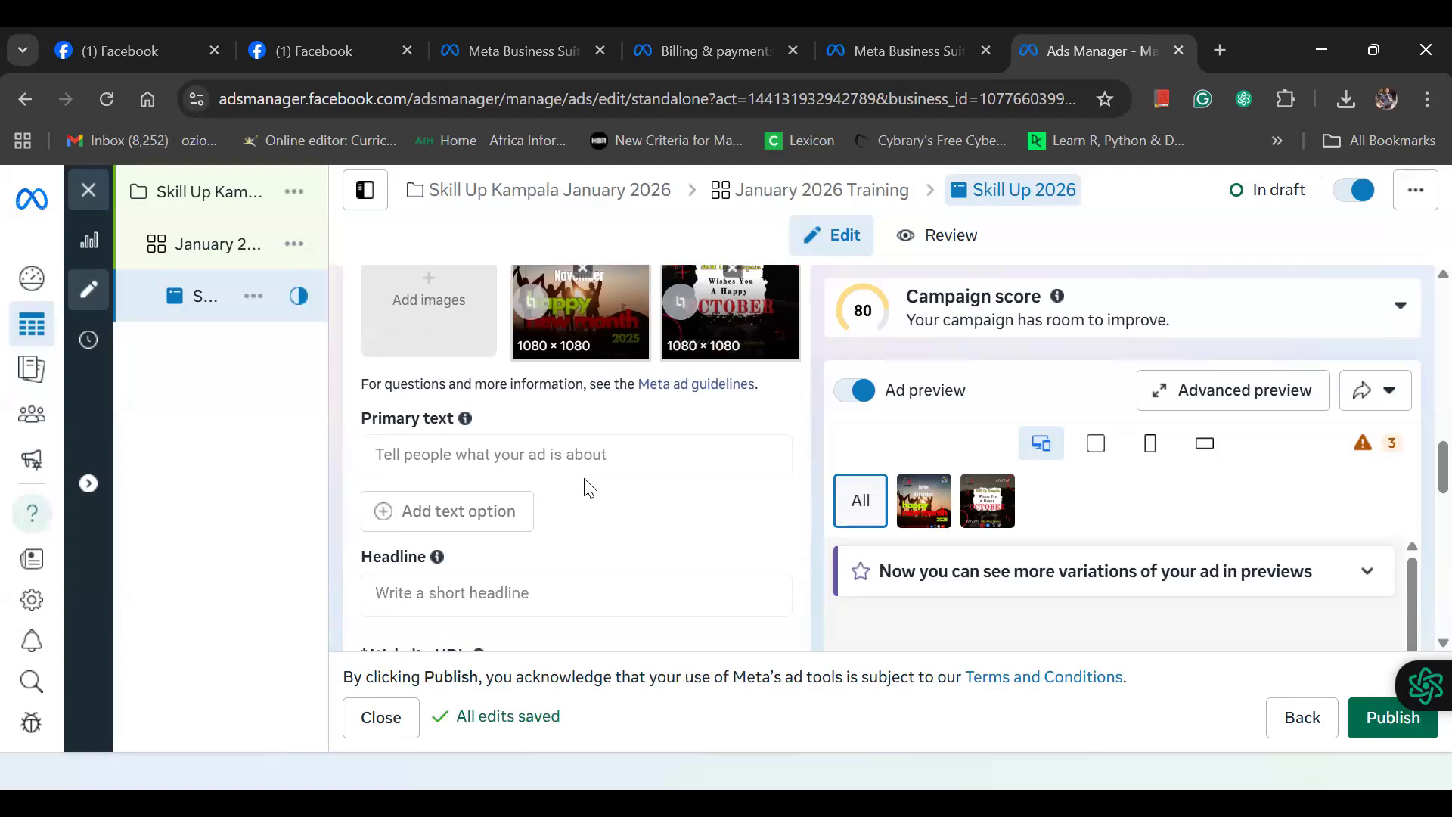
Step: Enter 'Join us for the Janary 2026 Training' as the ad's primary text
left_click(561, 393)
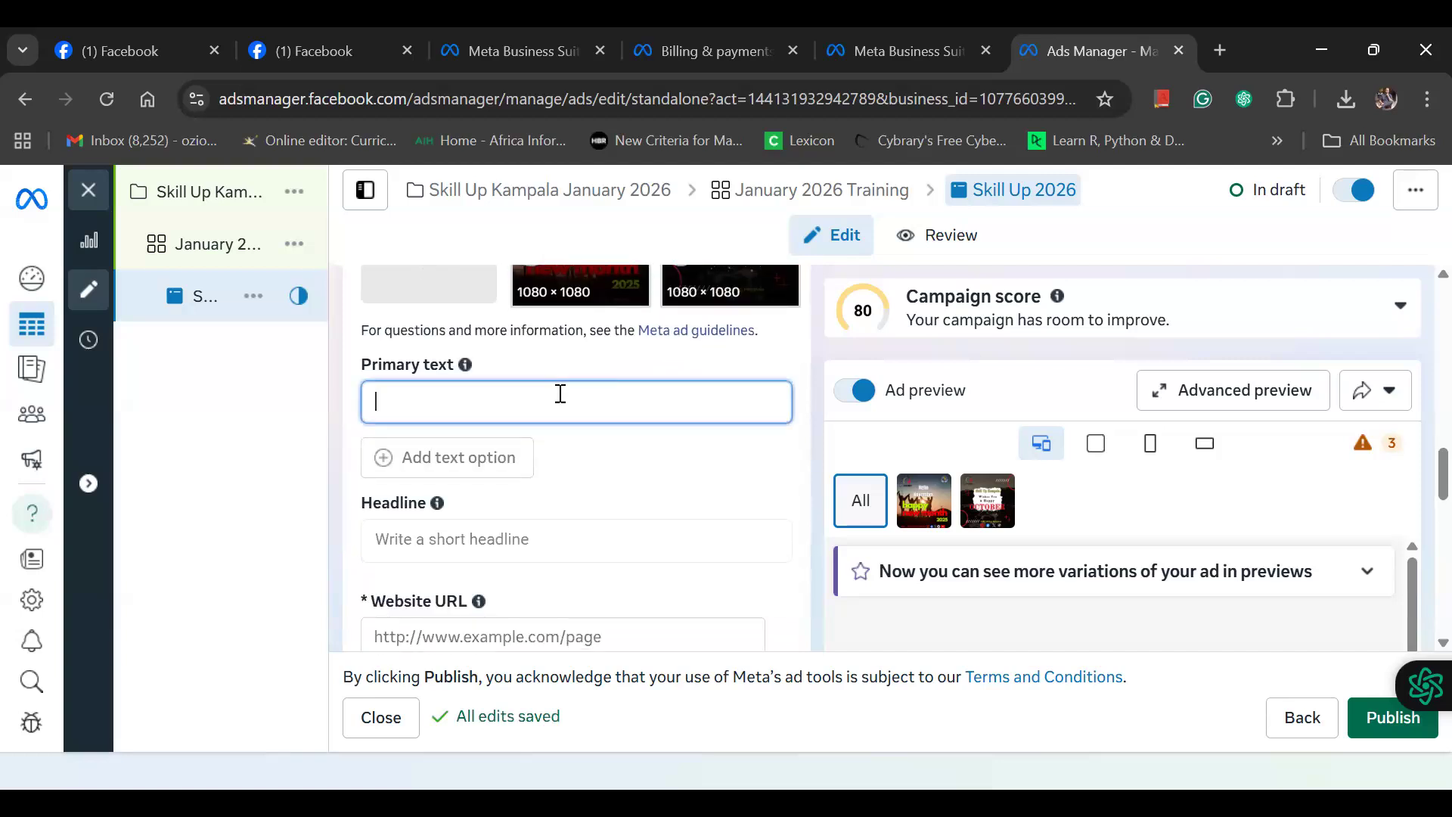
type("Join us")
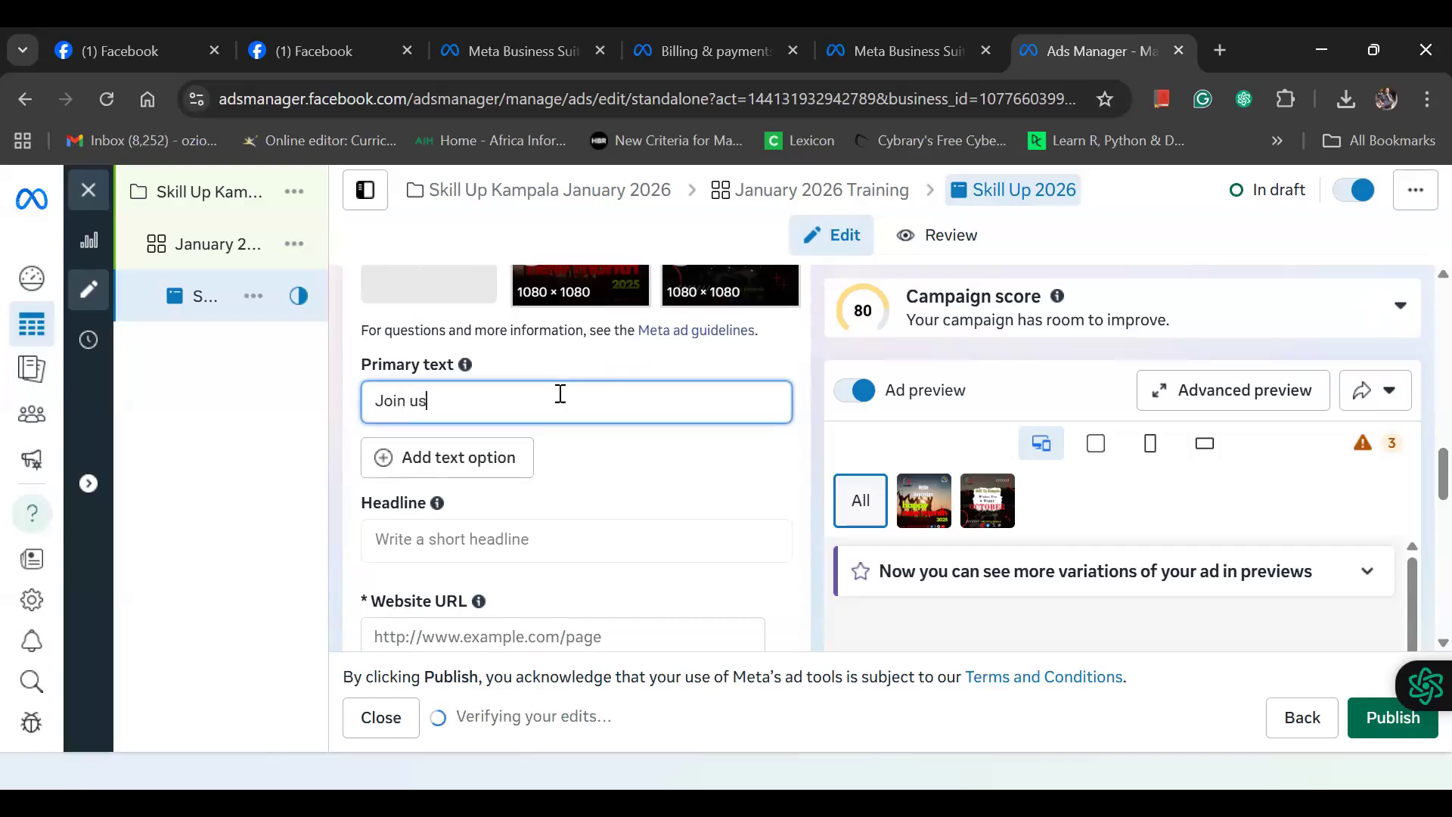
type(" or")
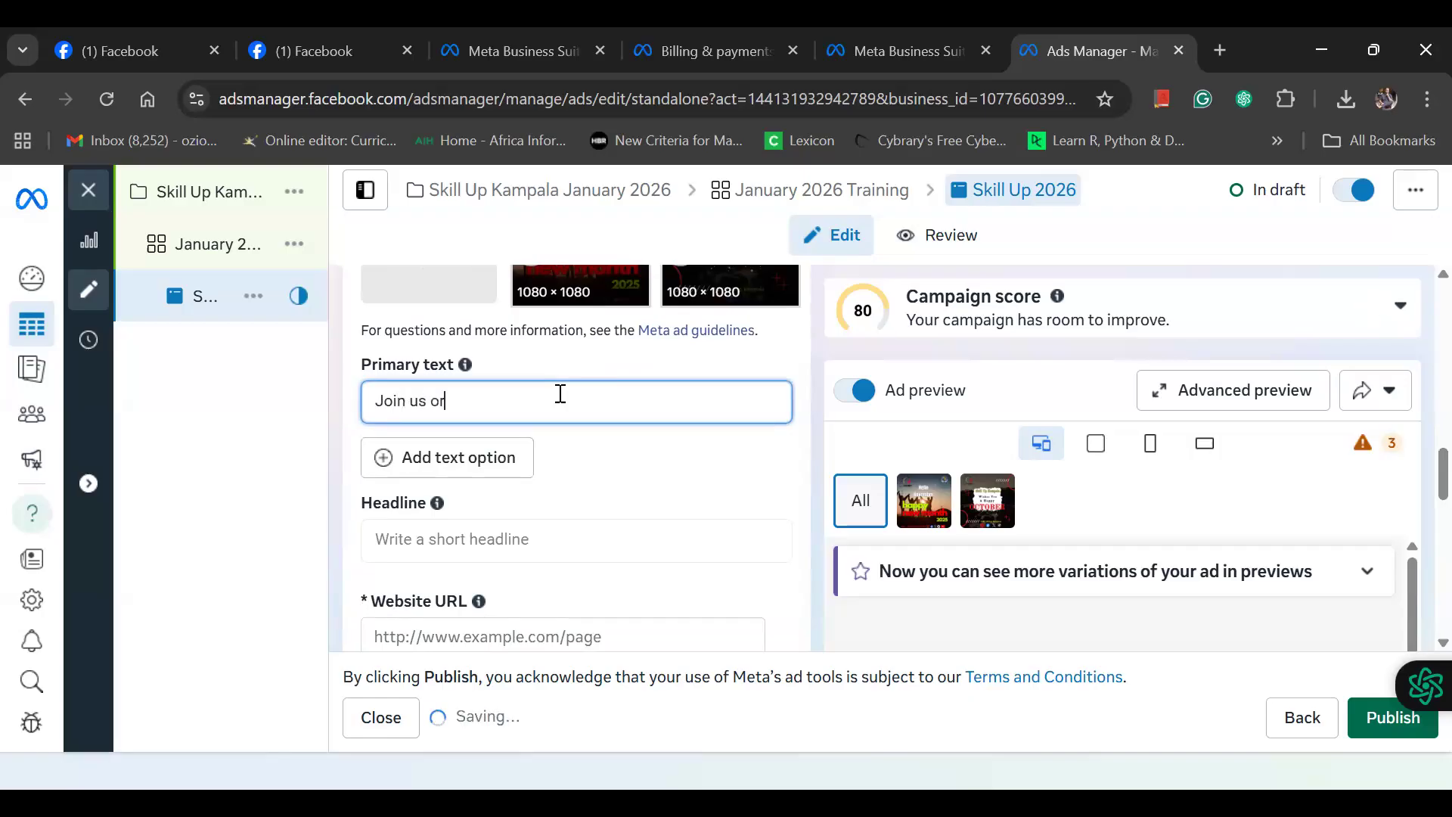
key("BackSpace")
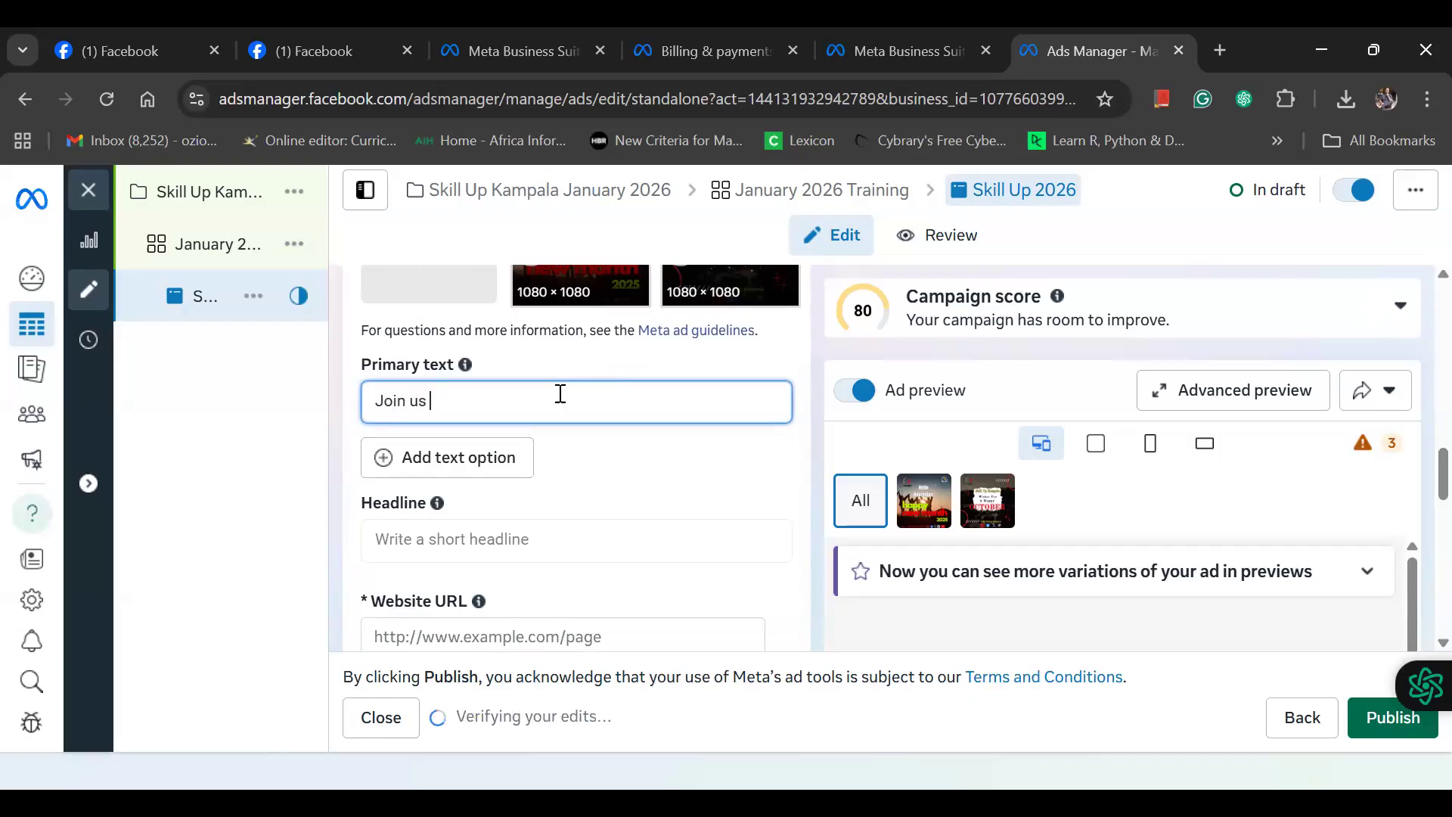
type("for the")
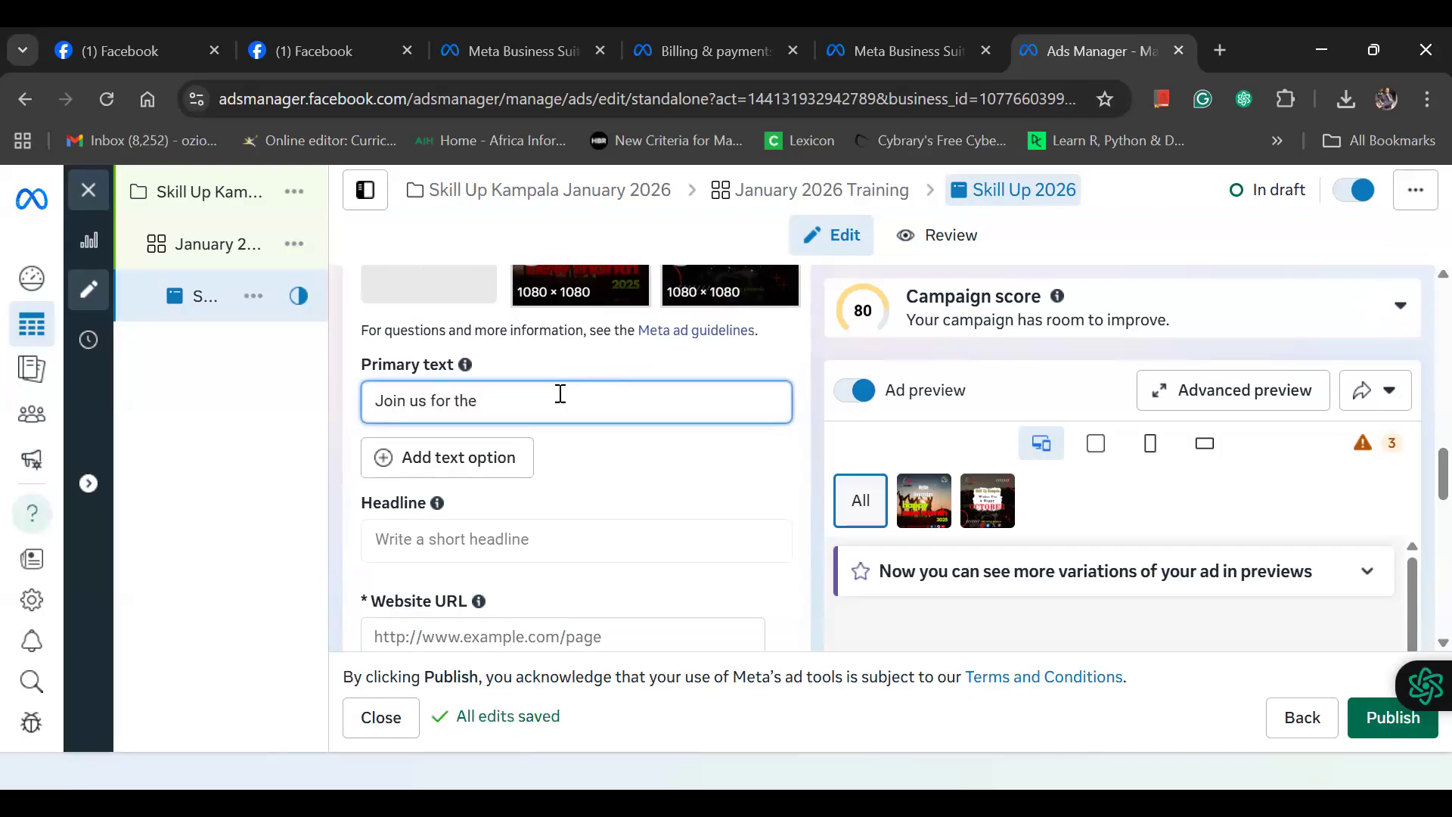
type(" Janar")
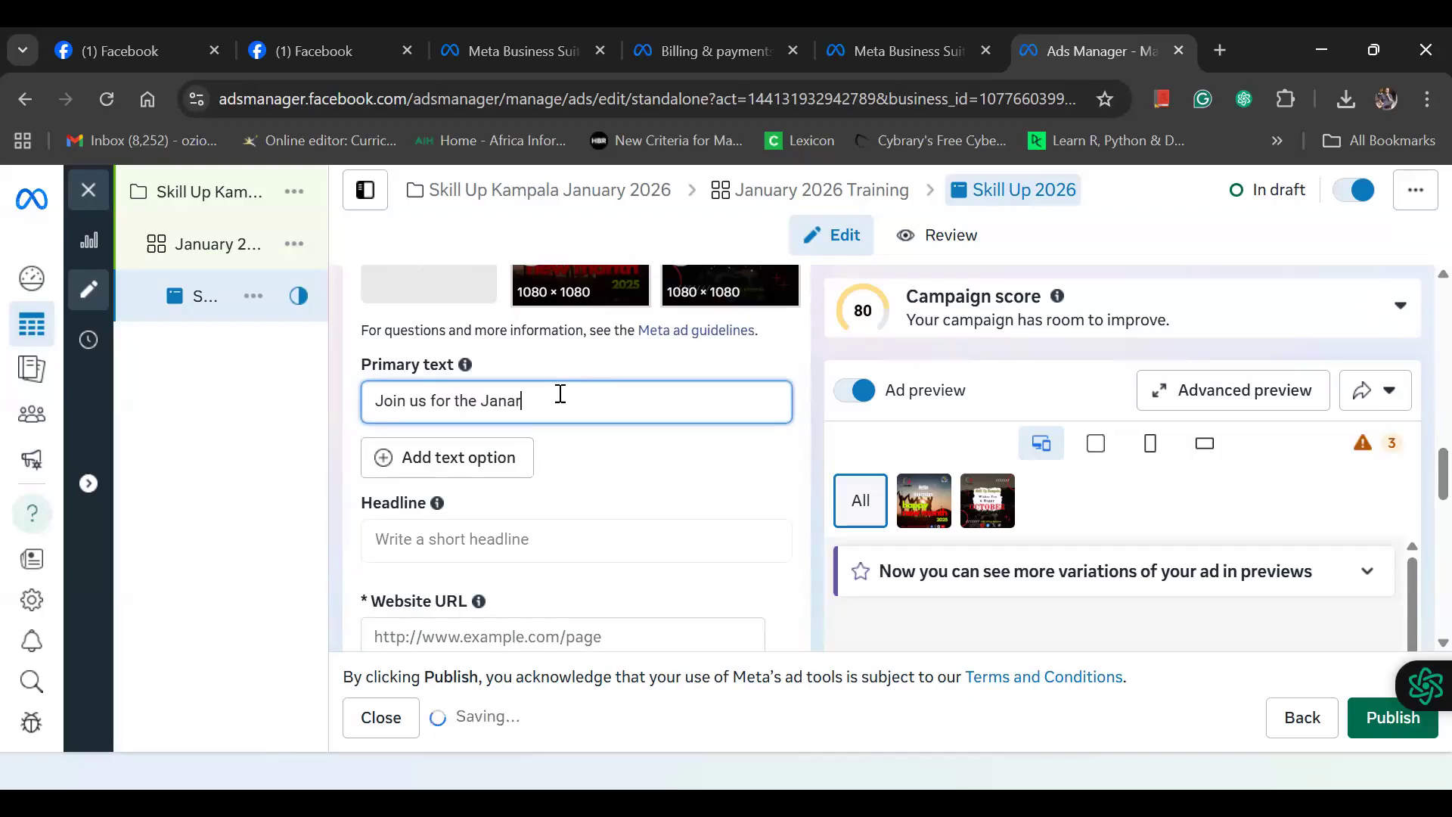
type("y 2026 ")
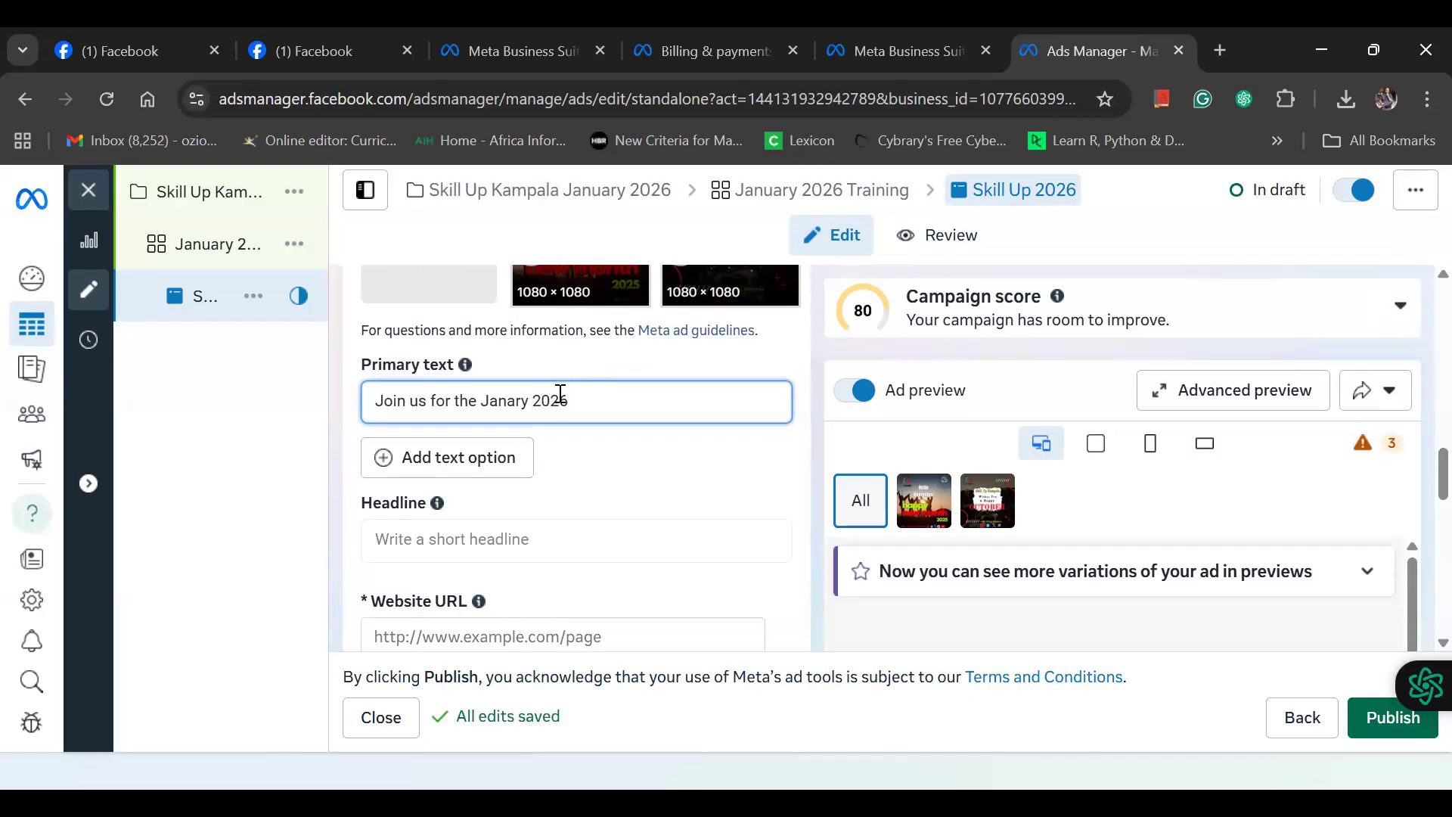
type("Training")
scroll(566, 370, "down", 2)
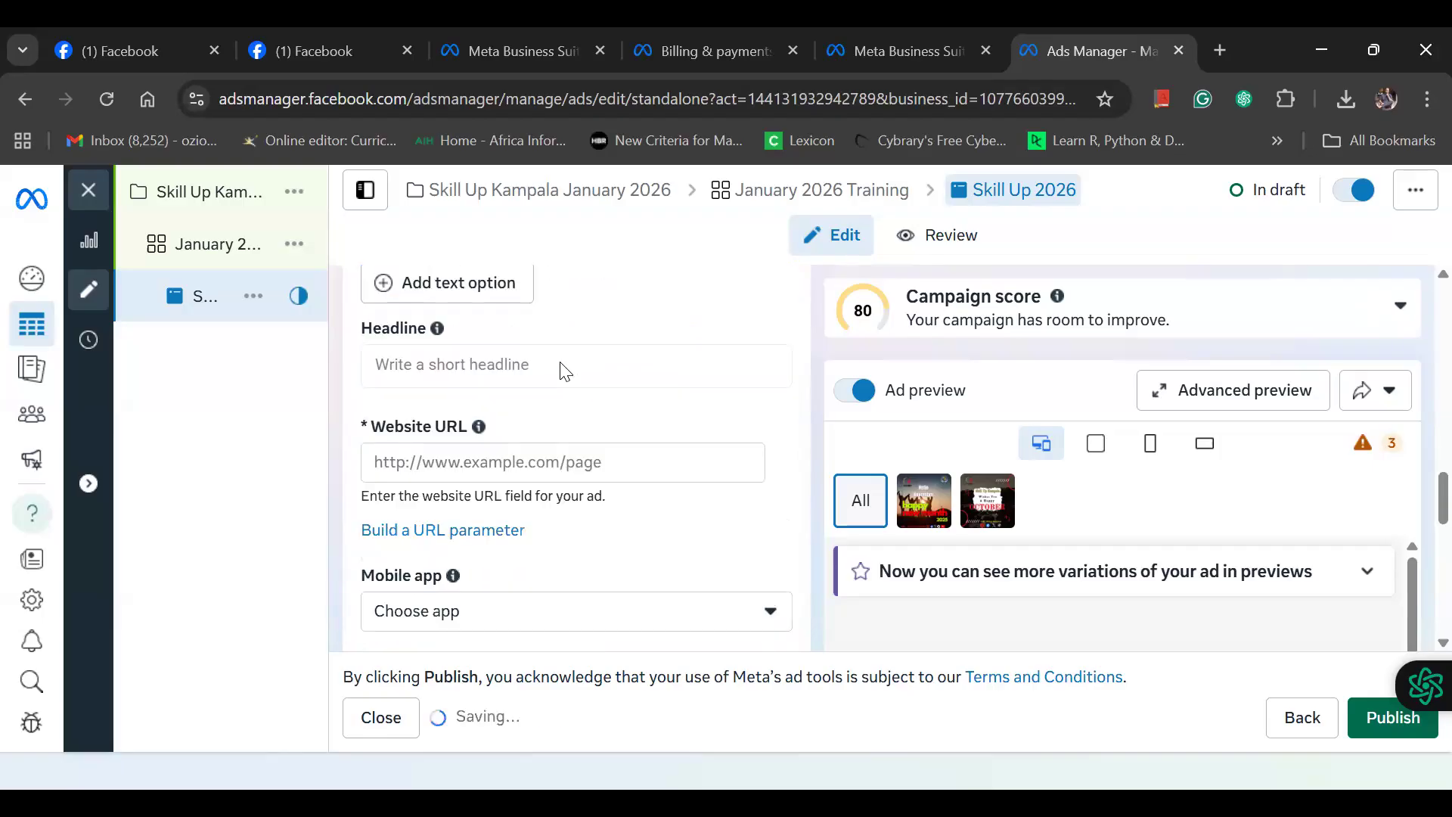
Step: Preview the ad in the Feeds, Stories and Search results placements in turn
left_click(553, 365)
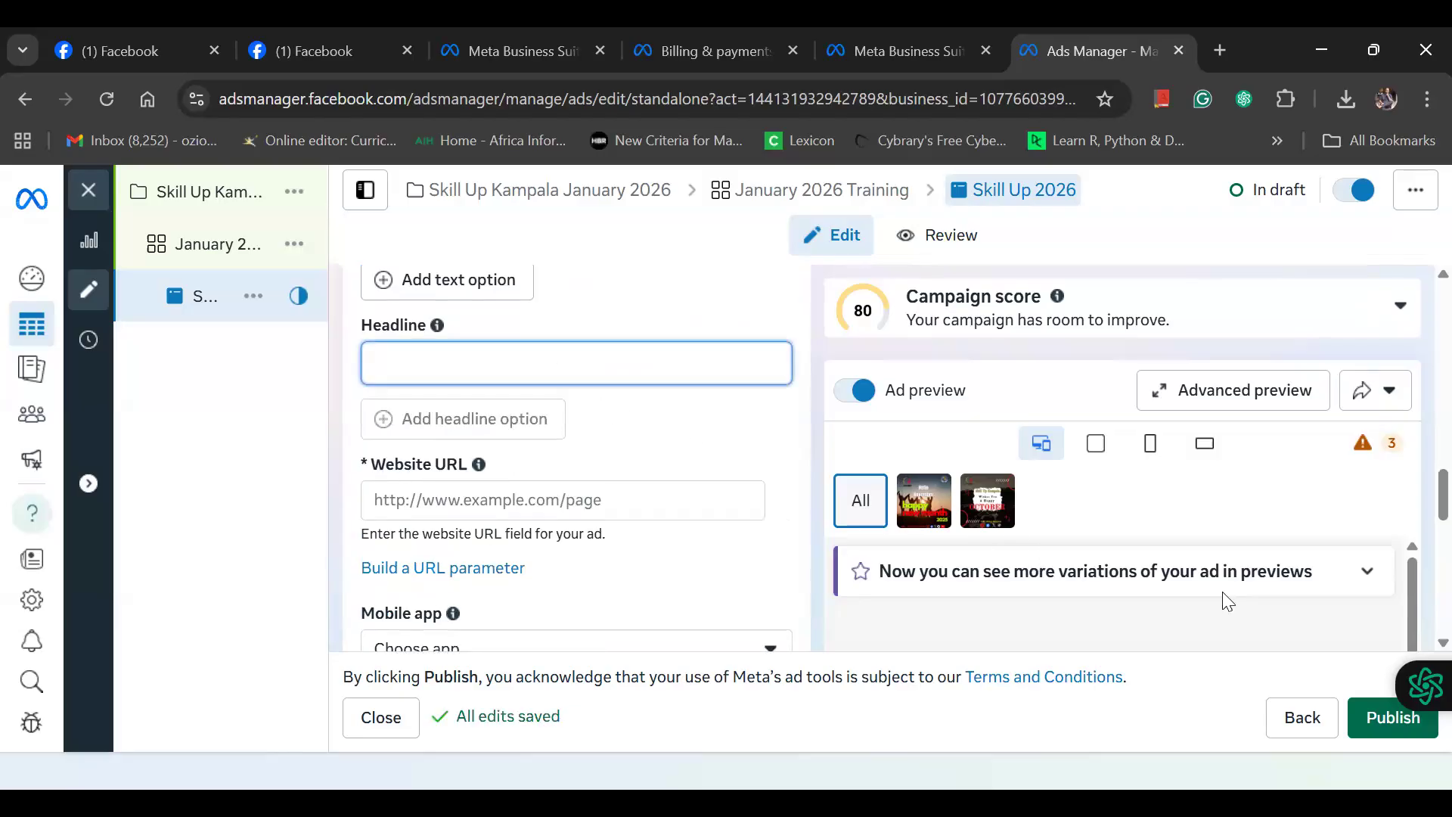
scroll(1177, 543, "down", 2)
scroll(1171, 484, "up", 2)
scroll(1134, 469, "down", 2)
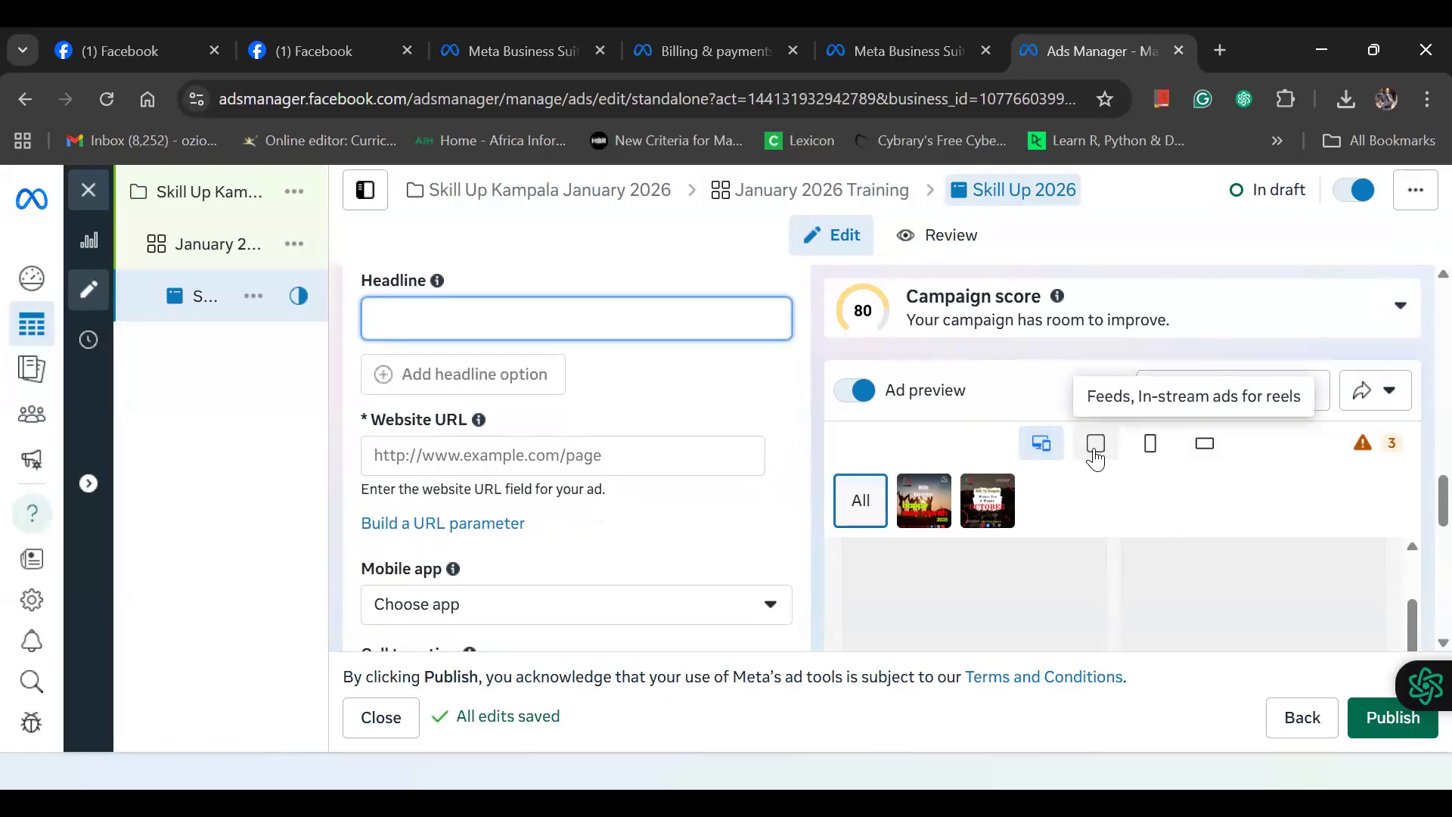
left_click(1095, 456)
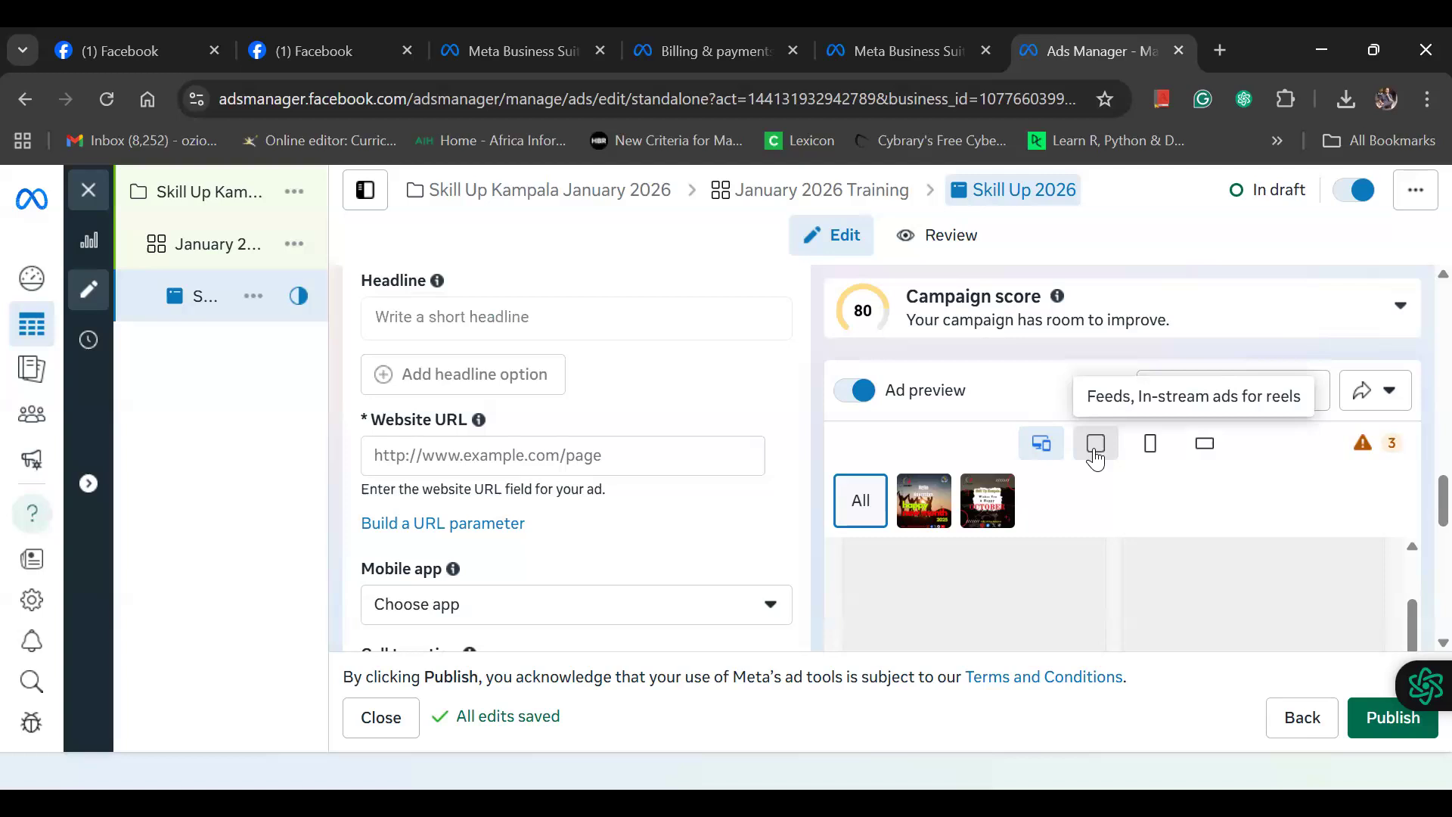
left_click(1153, 456)
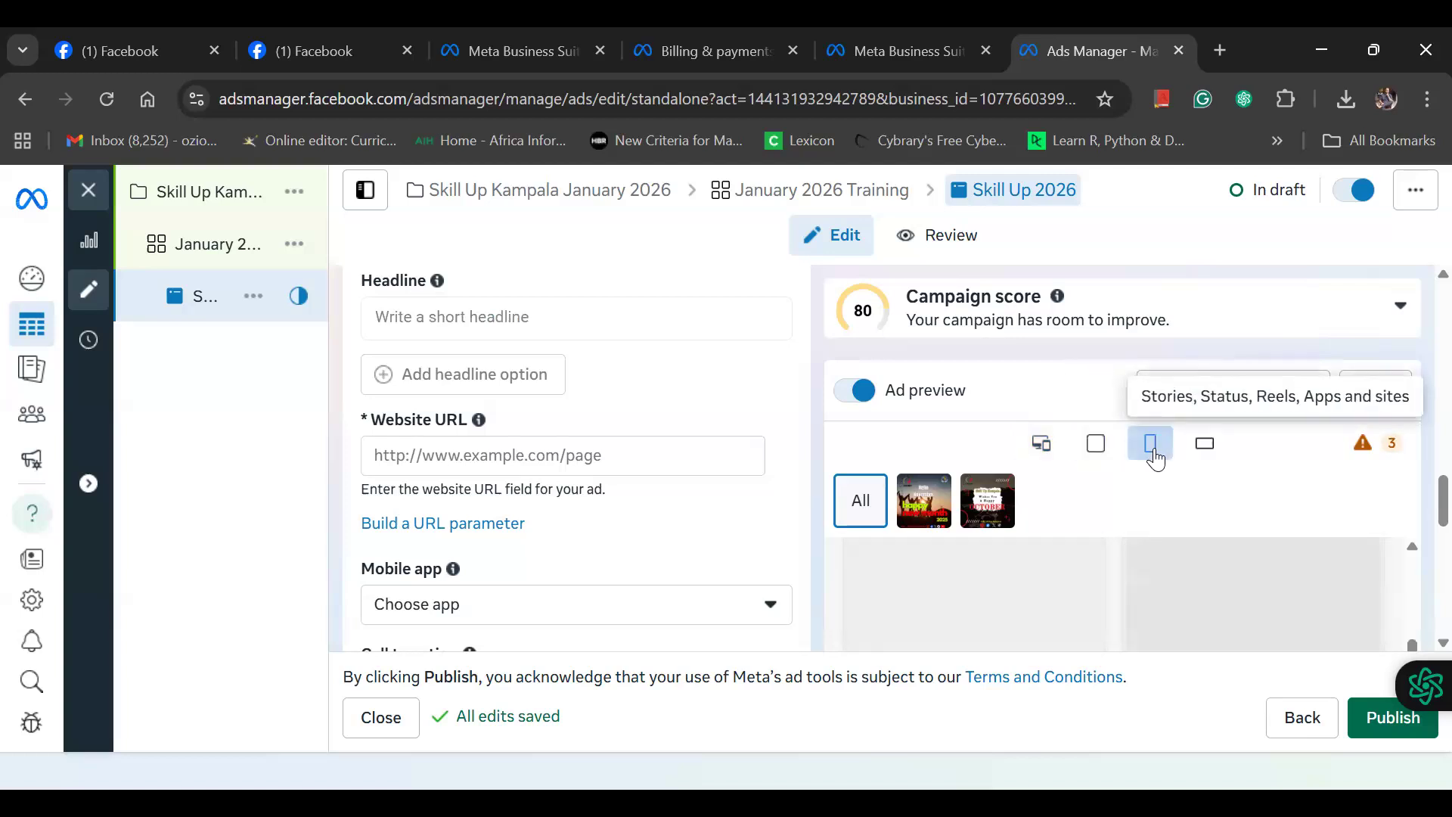
left_click(1201, 454)
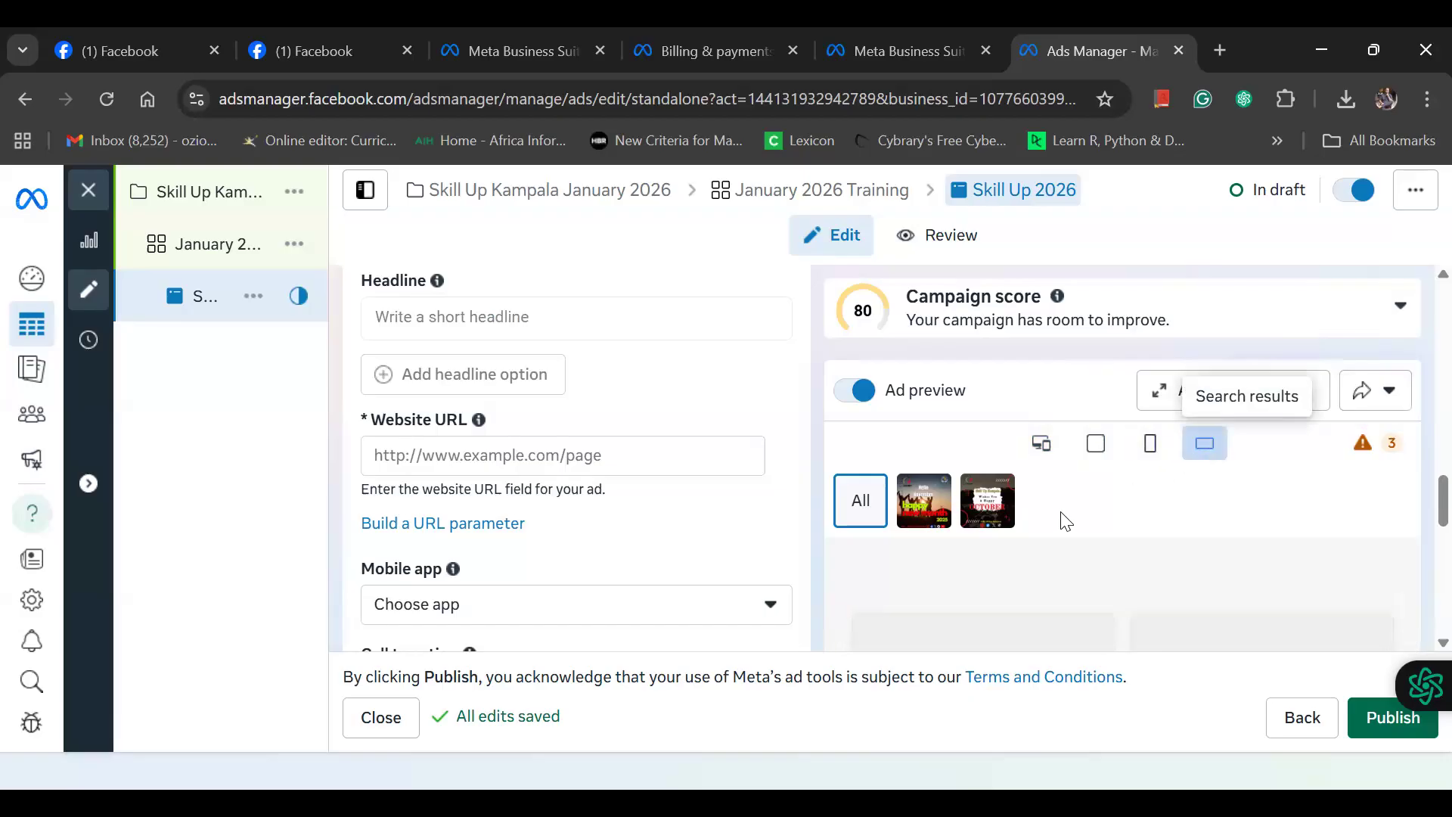
scroll(477, 464, "down", 1)
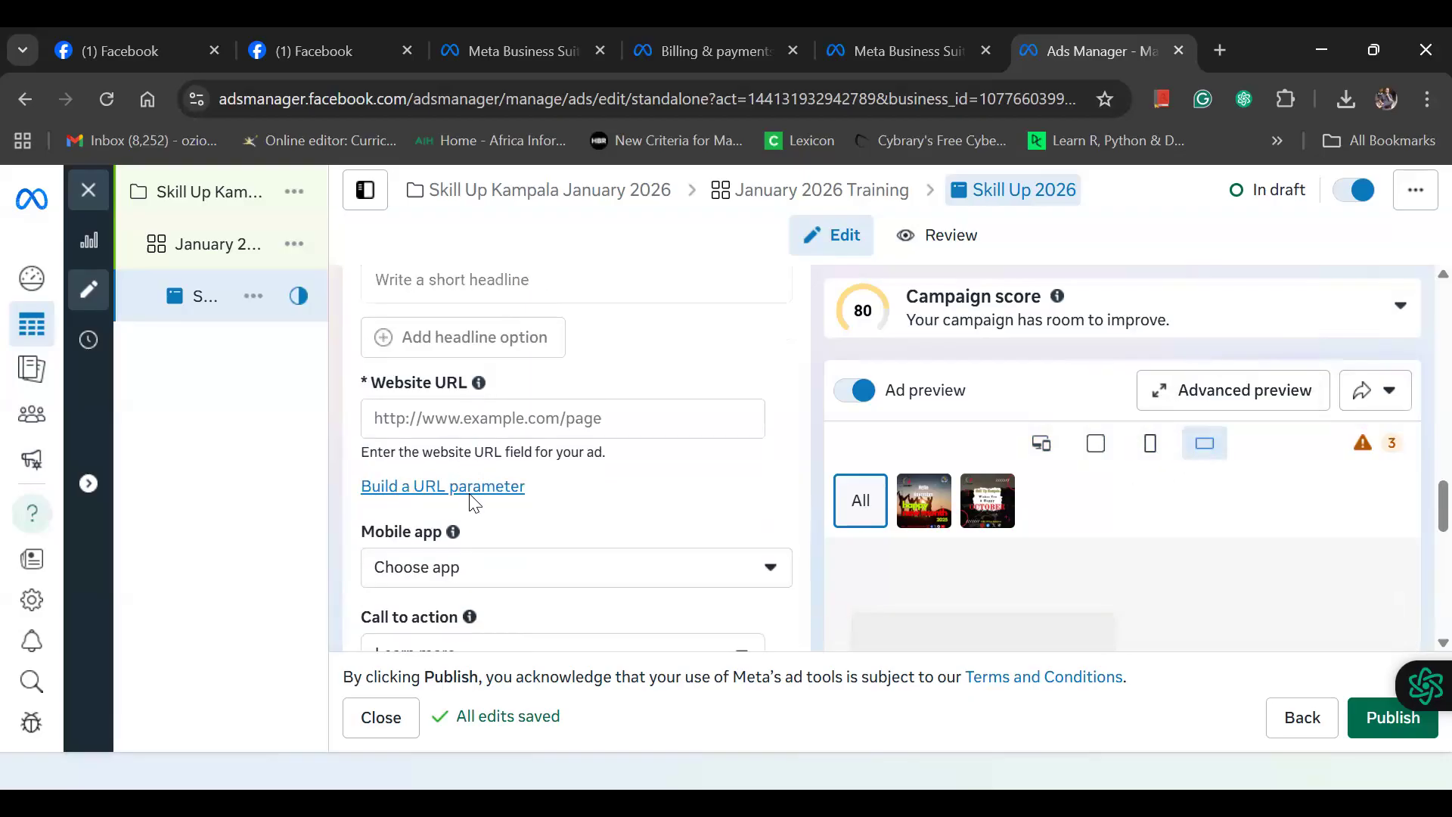
scroll(631, 450, "up", 2)
scroll(617, 453, "up", 1)
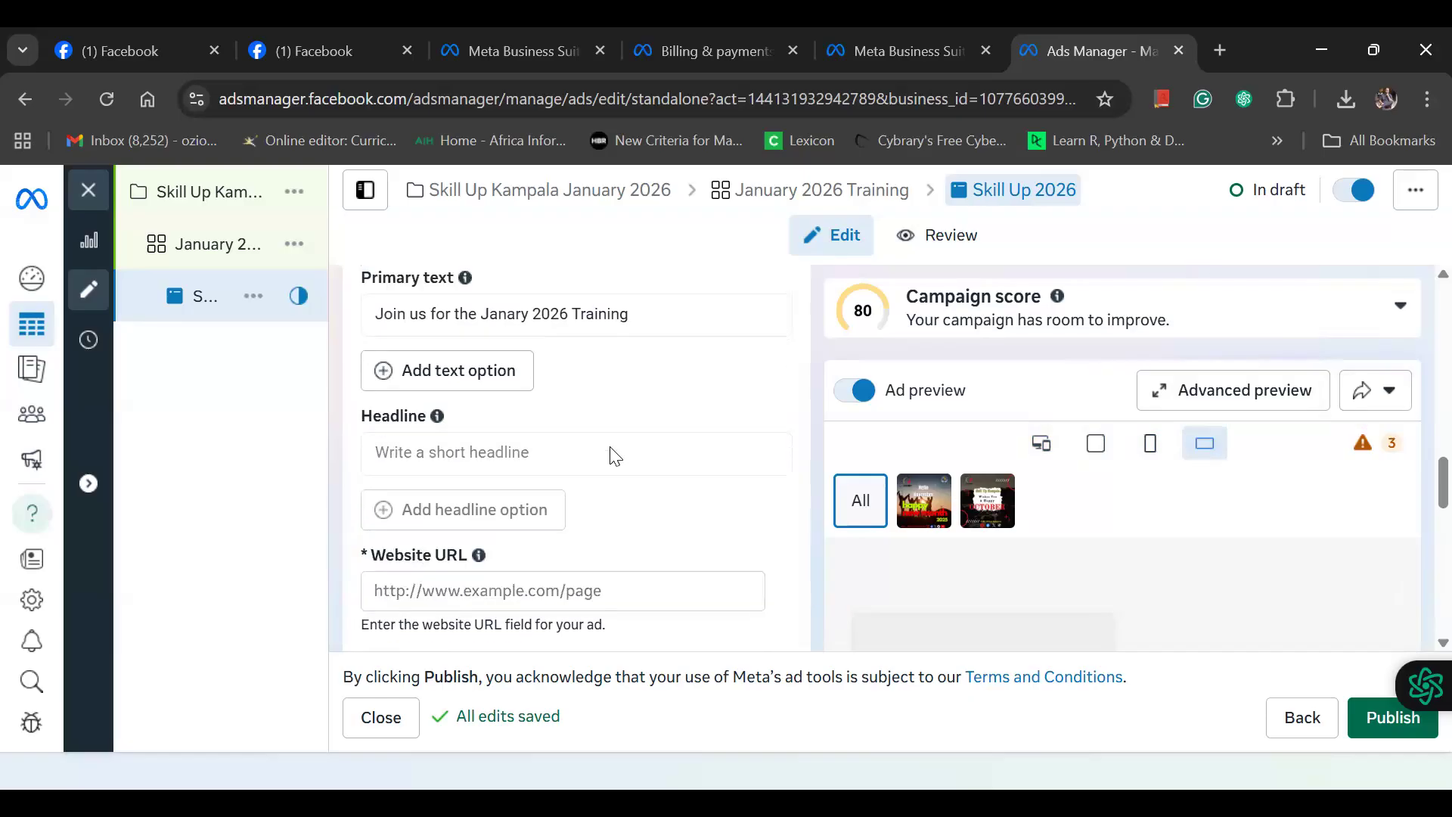
scroll(595, 538, "up", 1)
Step: Type 'Learn from the best' as the ad headline, then move to the Website URL field
left_click(589, 536)
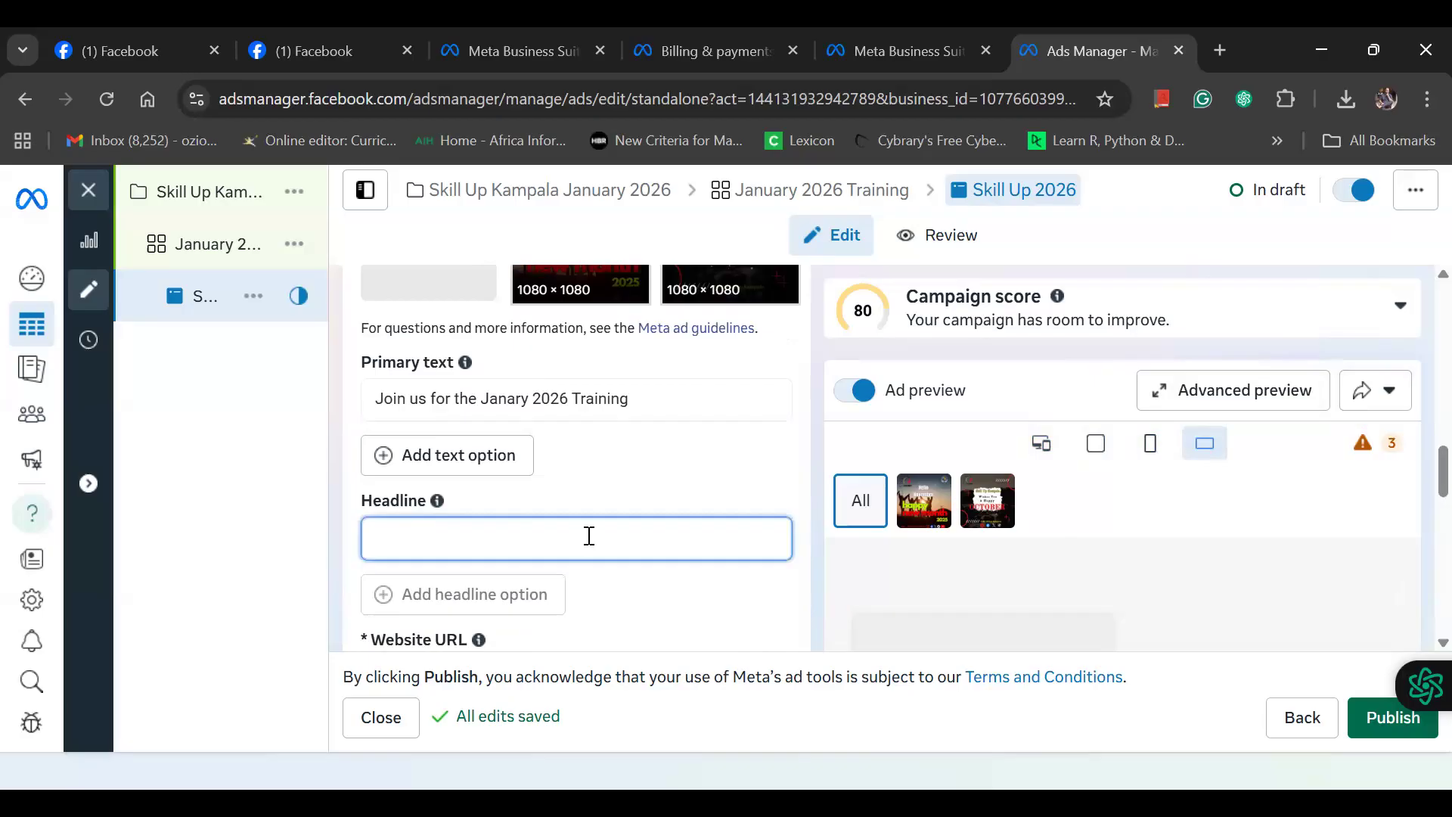
type("Learn ")
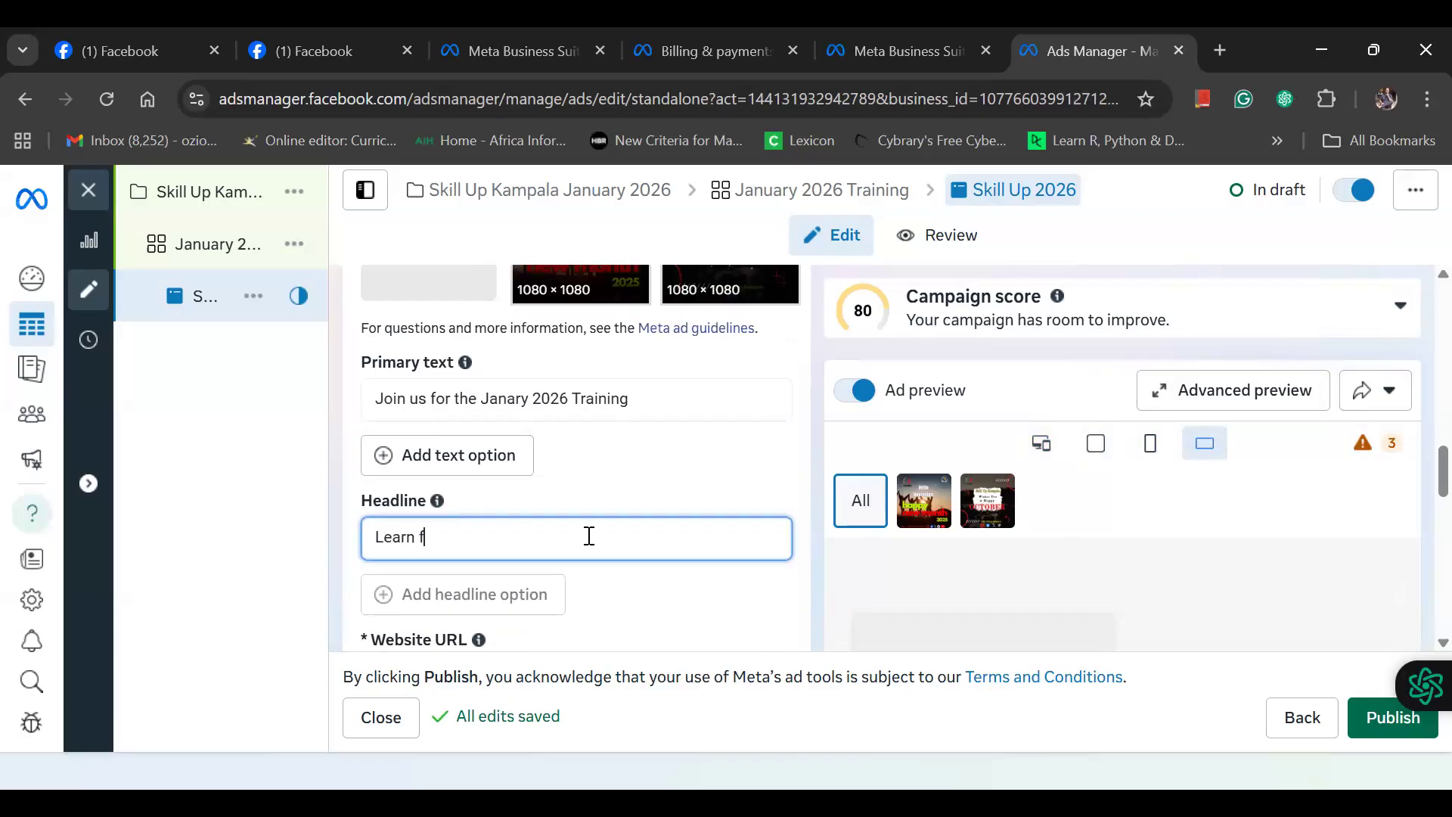
type("from the best")
scroll(586, 541, "down", 2)
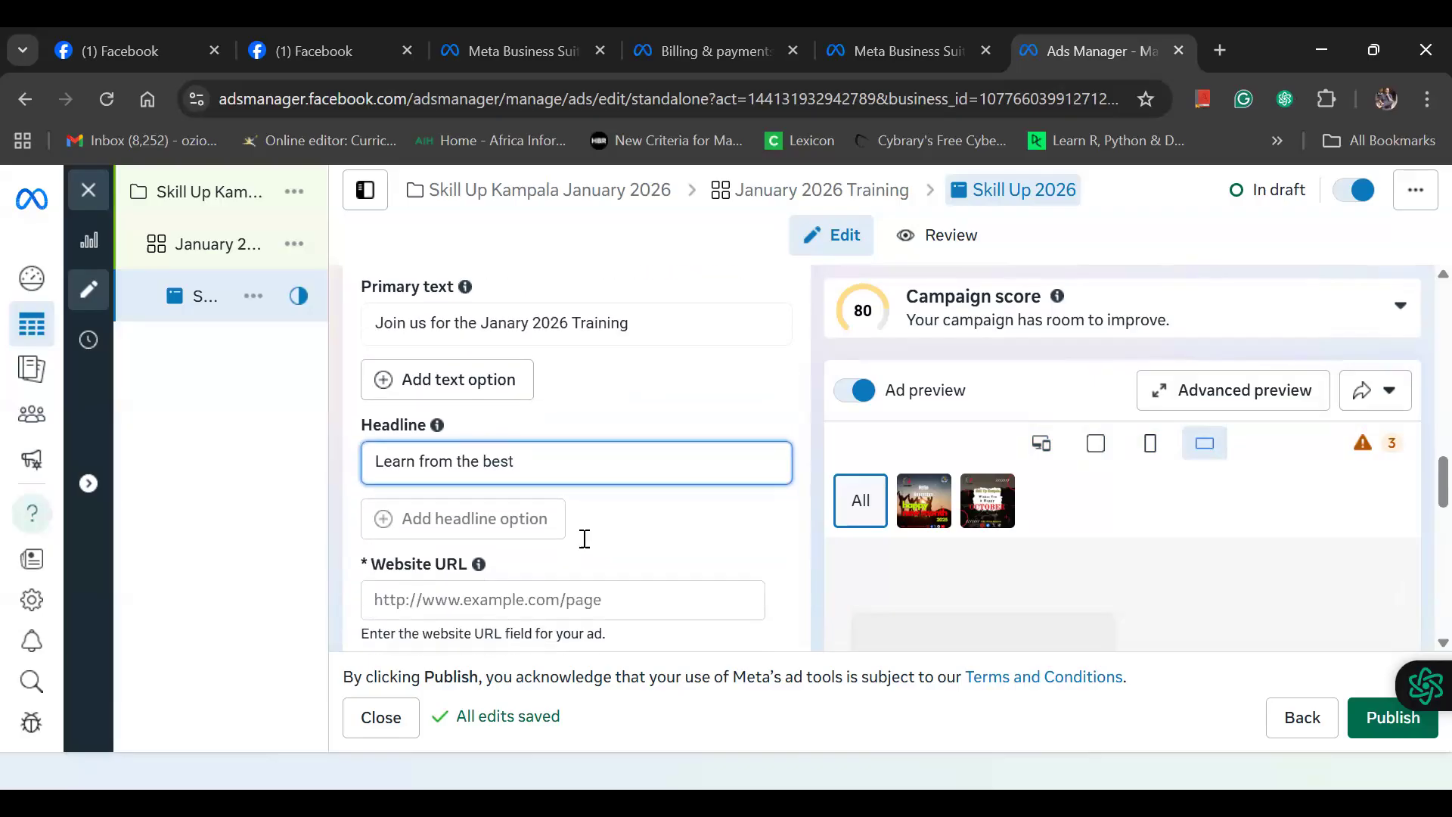
left_click(582, 522)
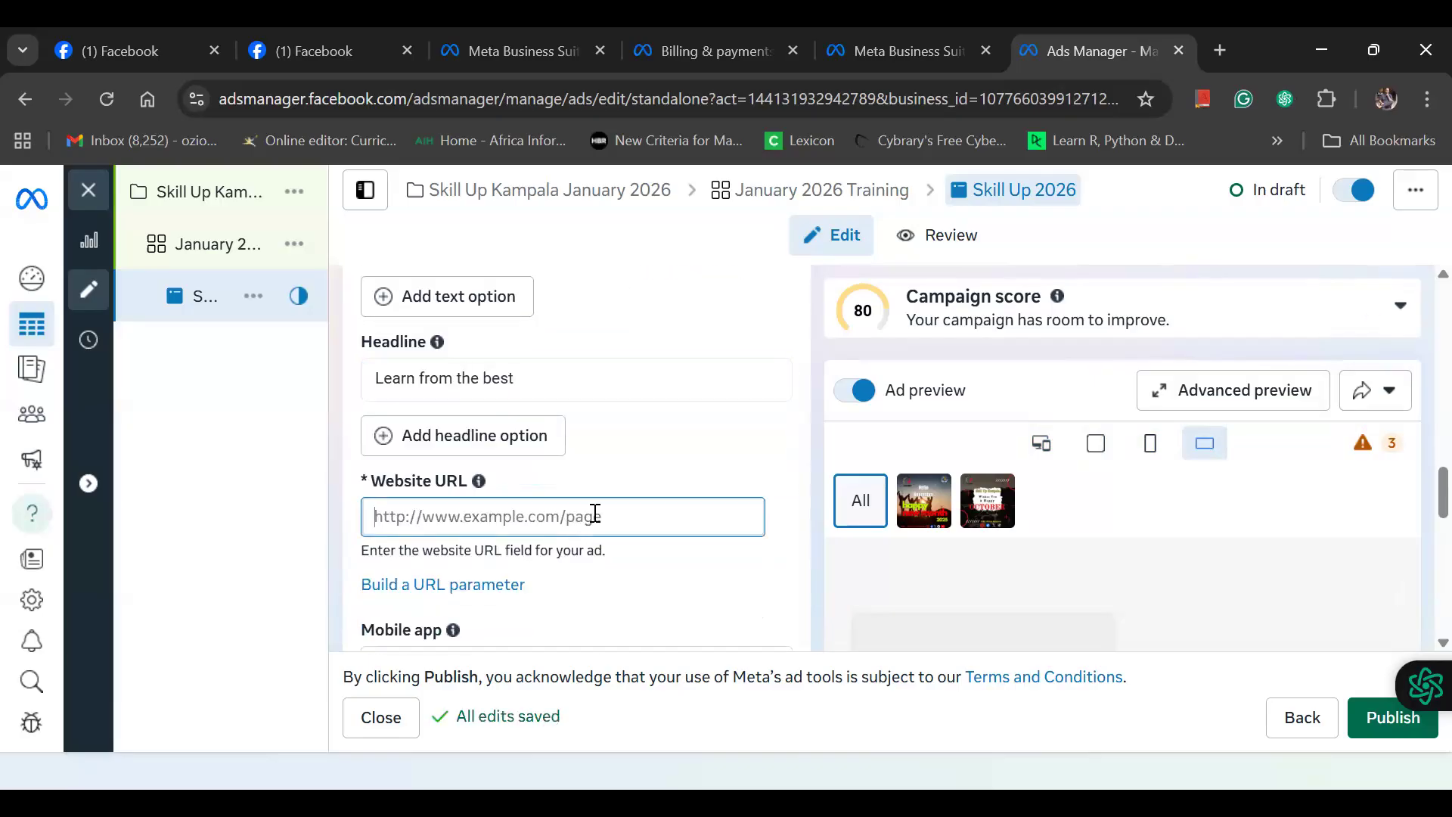
left_click(1219, 50)
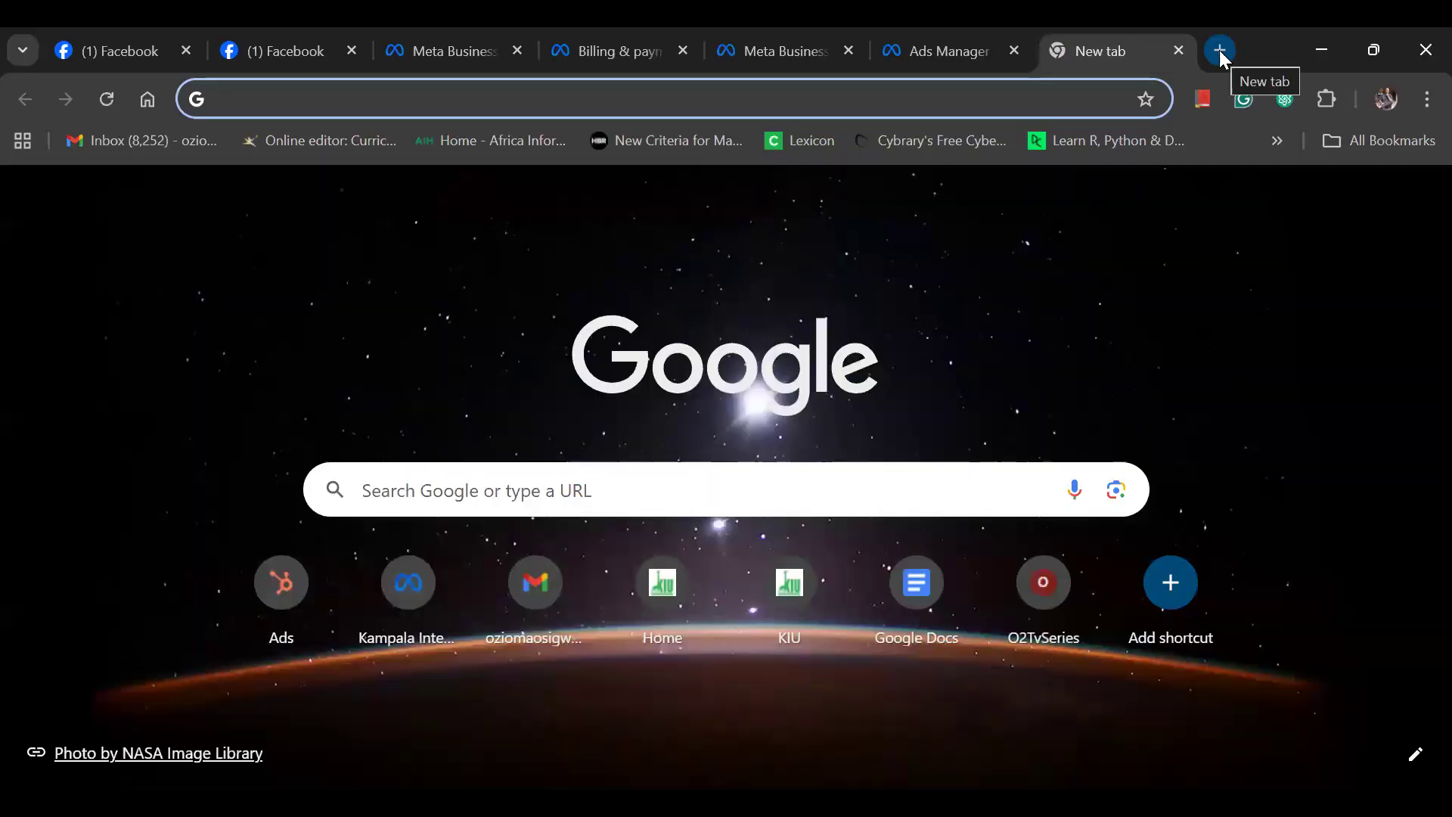
Step: Search Google for 'skill up kampala', open skillupkampala.com and select its address
type("skill up kampal")
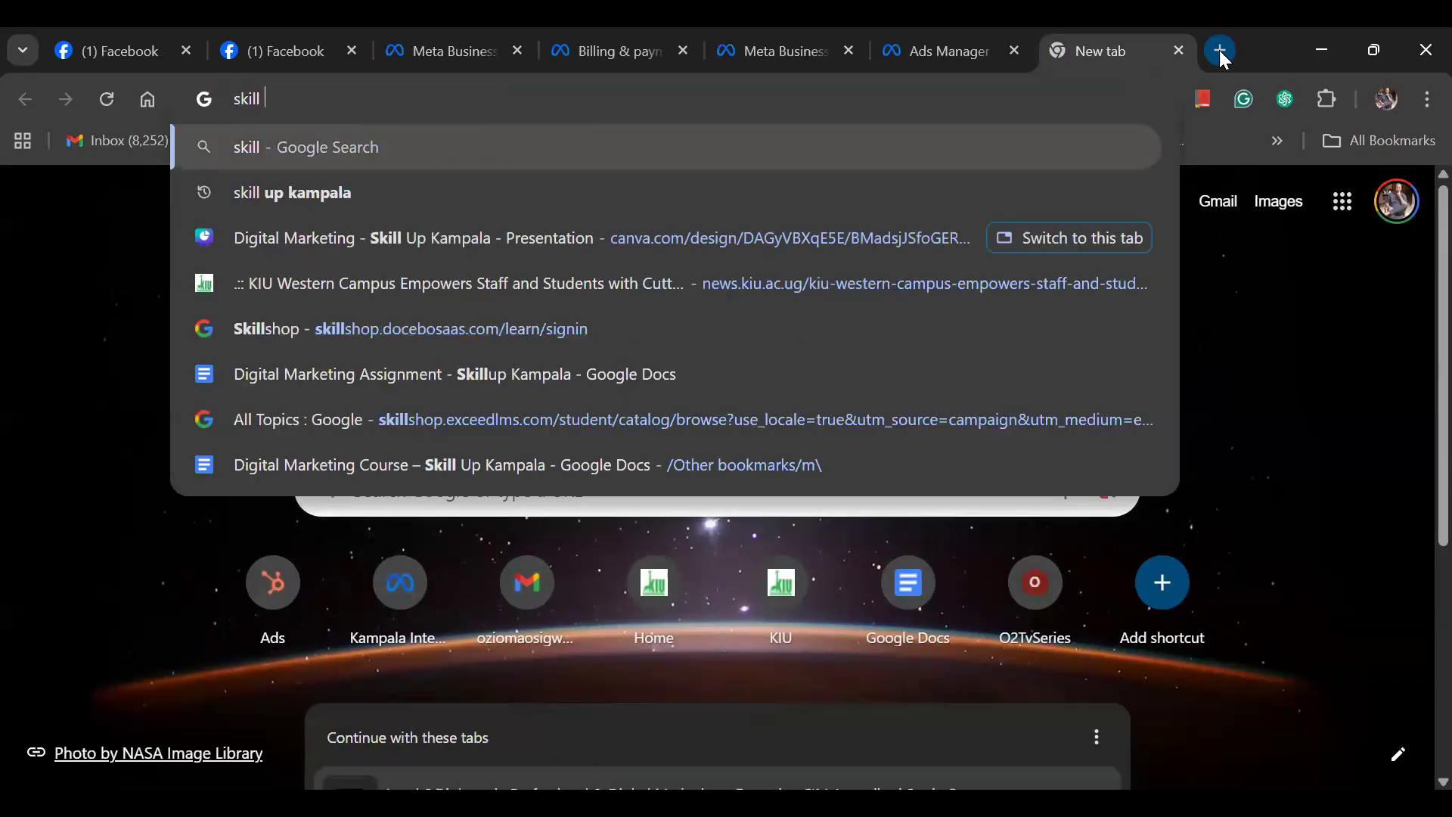
type("a")
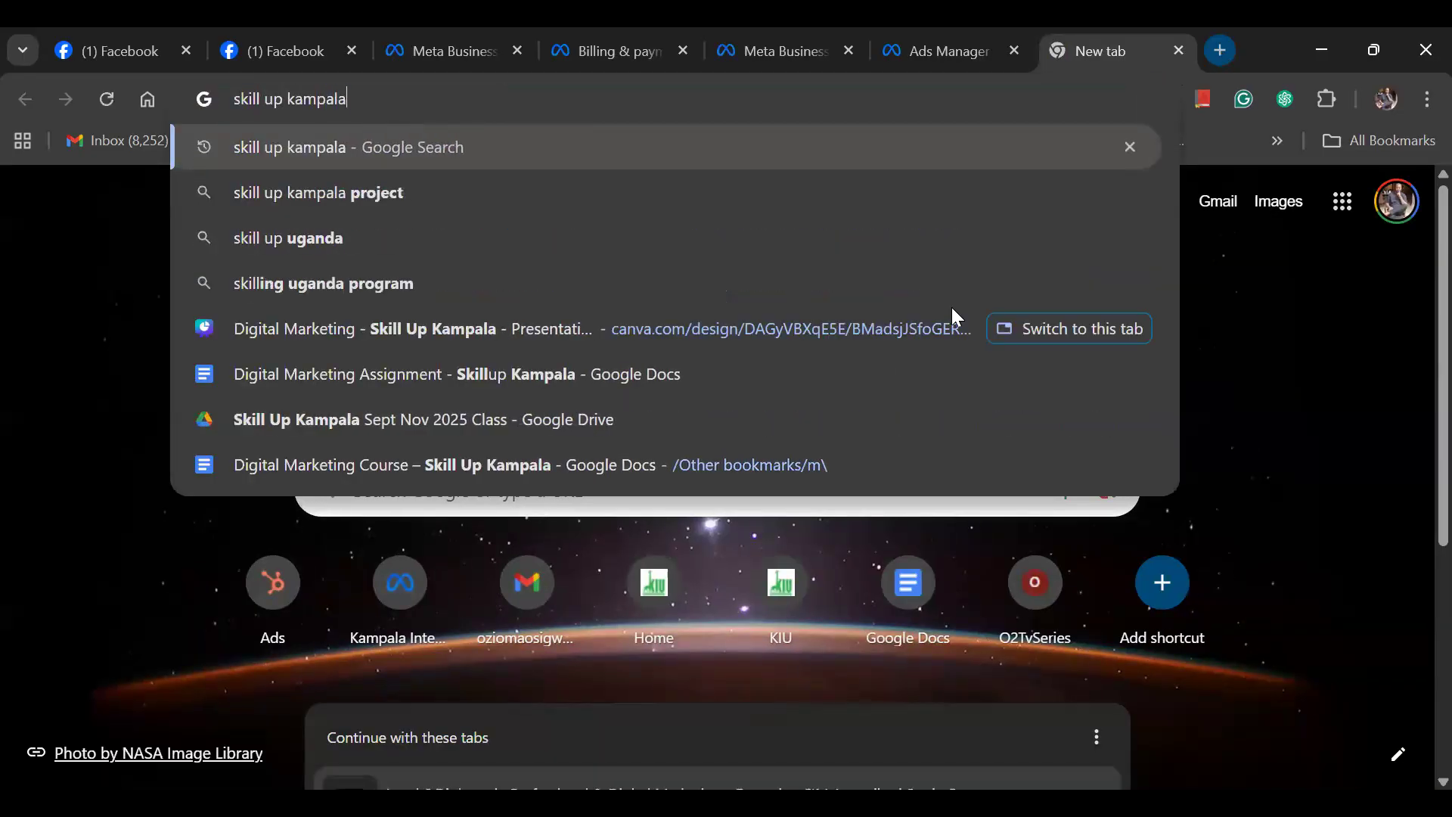
key("Return")
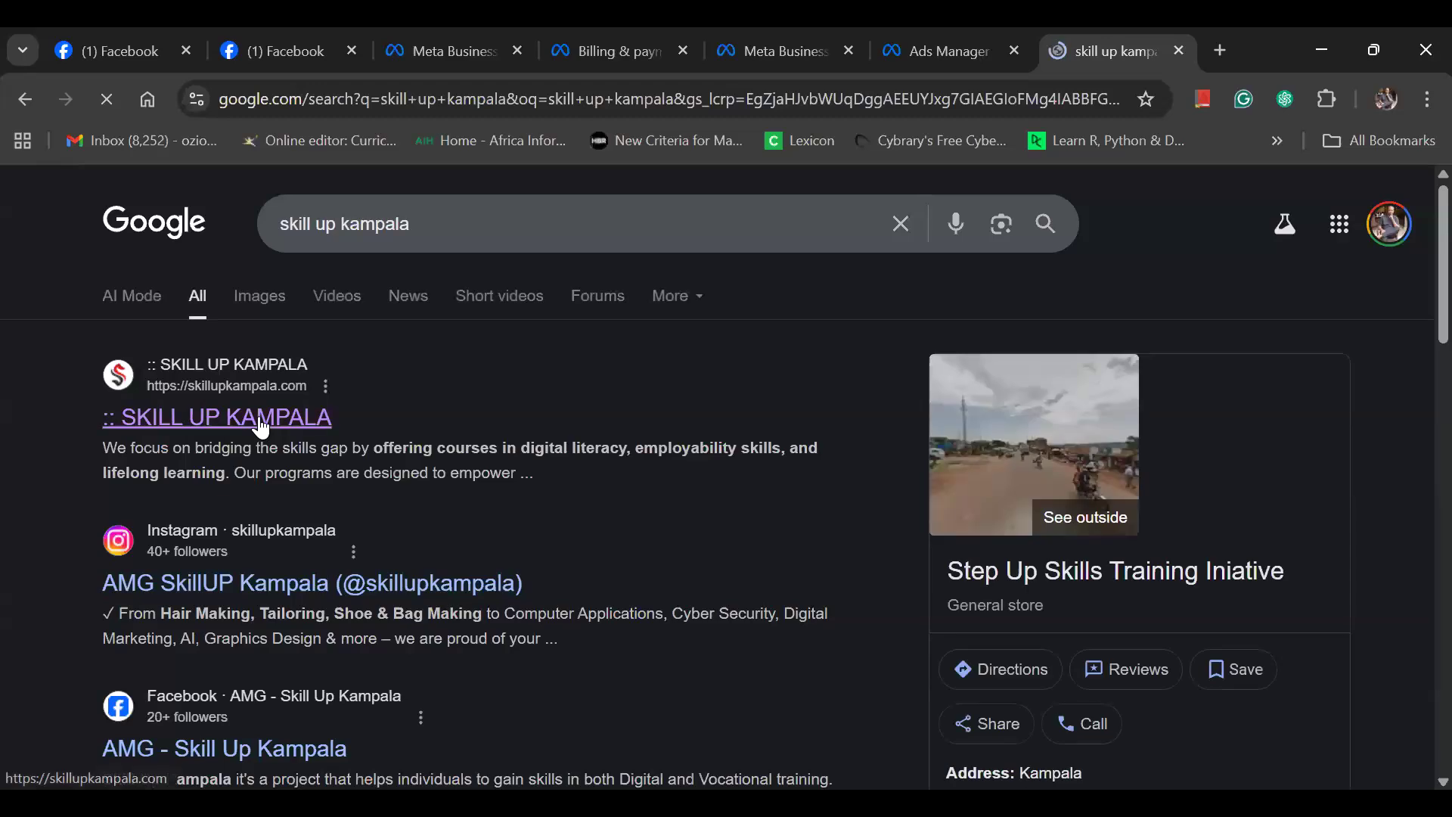
left_click(260, 416)
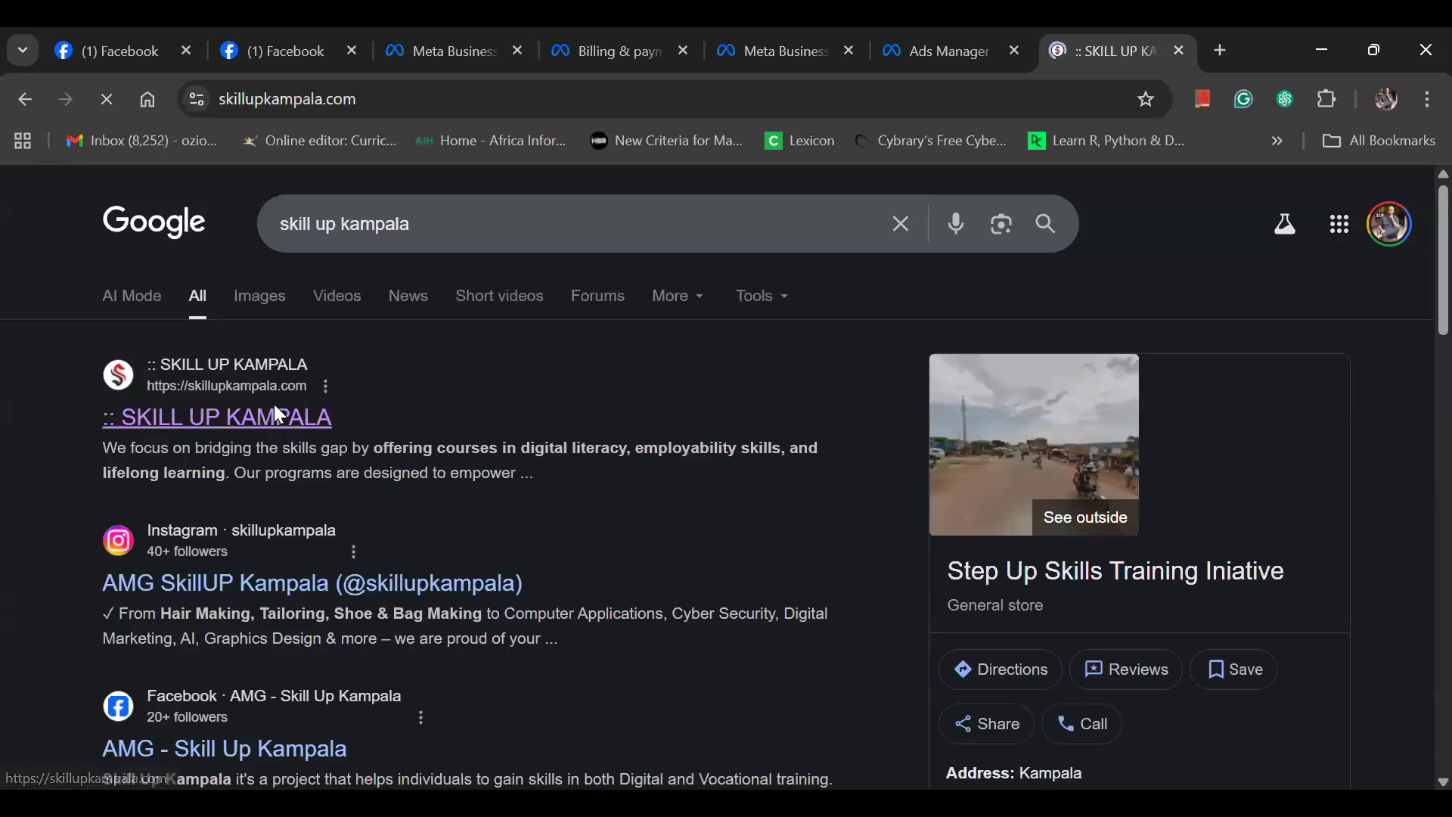
left_click(370, 108)
key("ctrl+c")
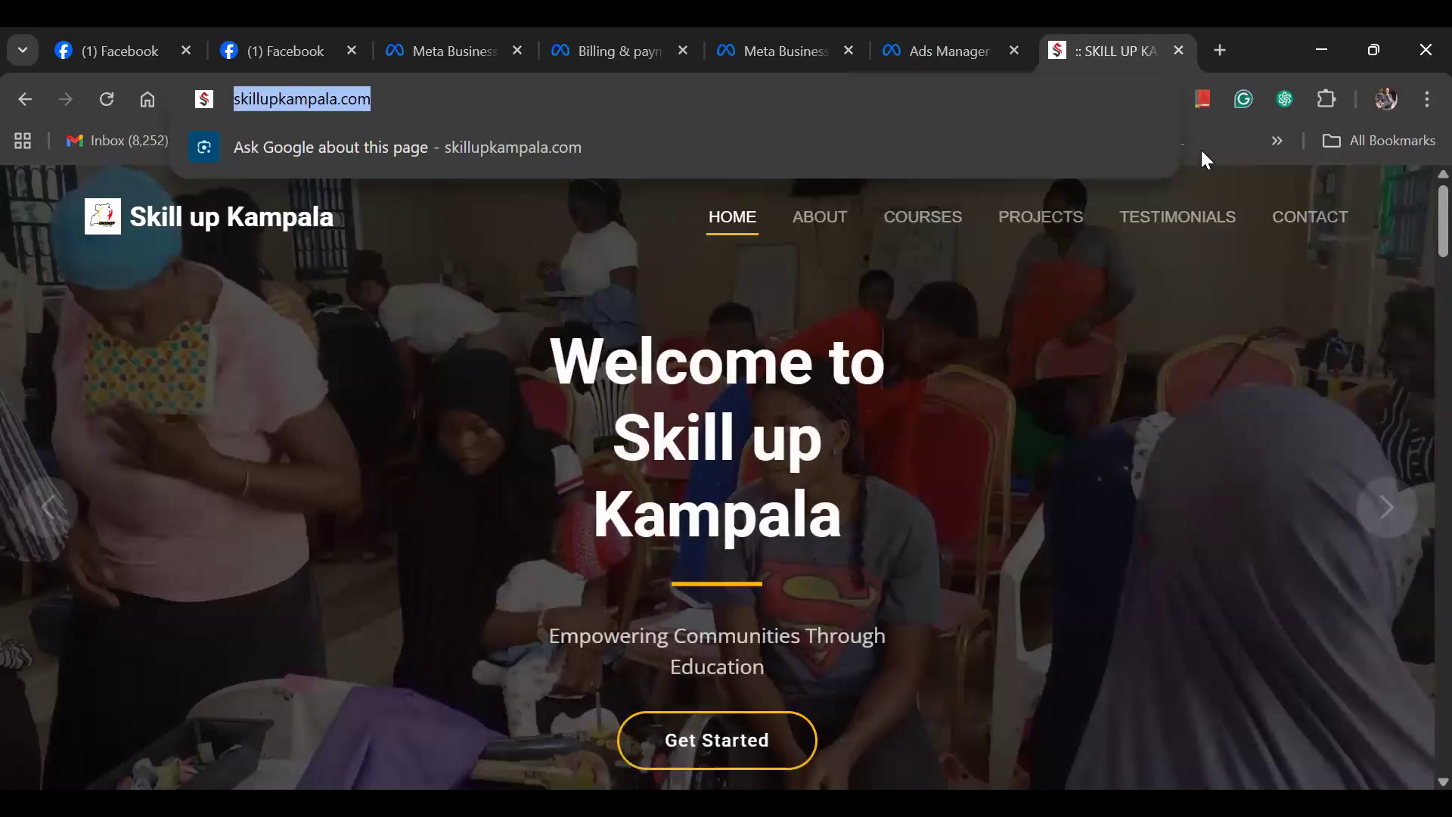
left_click(951, 51)
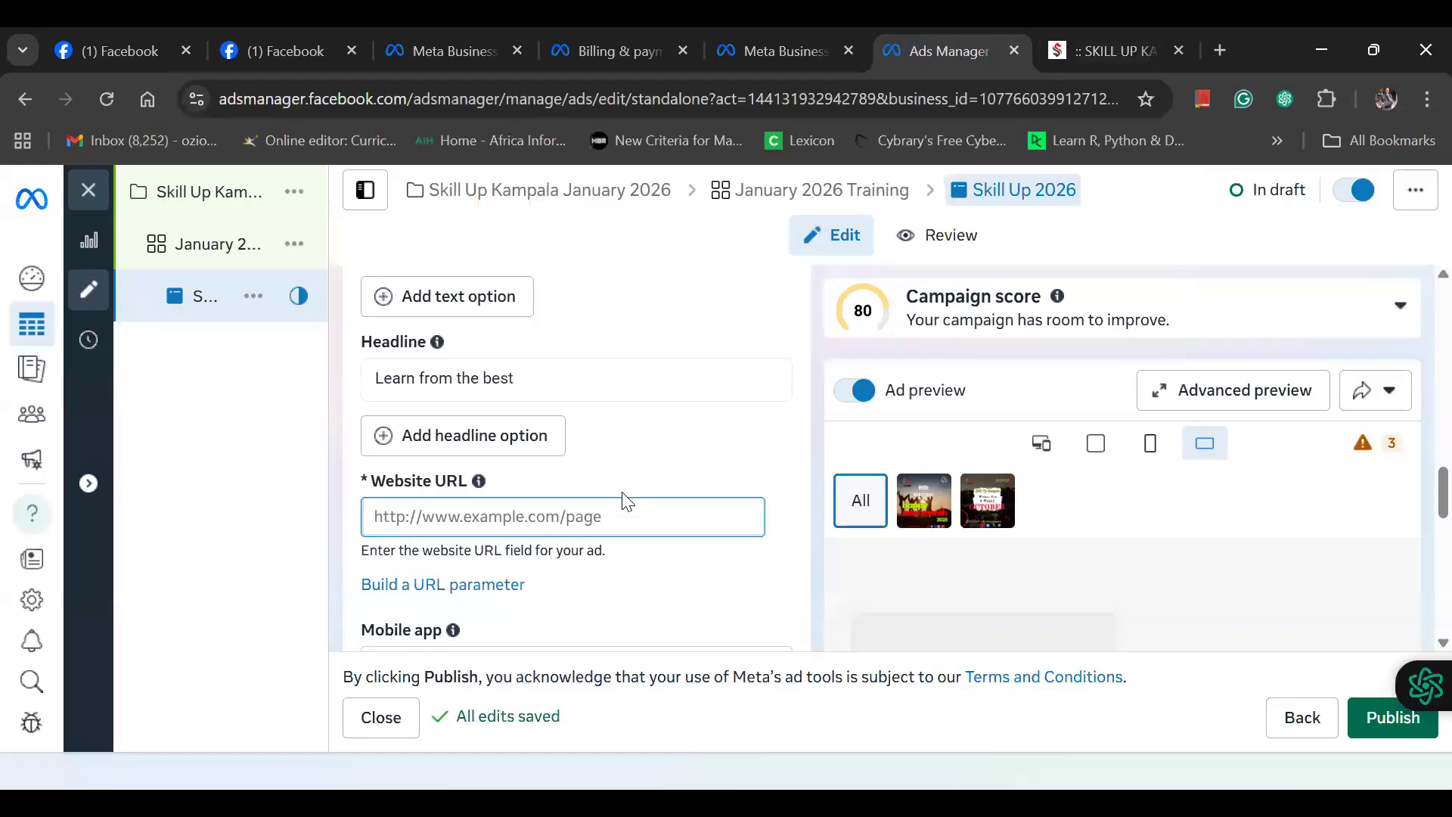
key("ctrl+v")
left_click(674, 561)
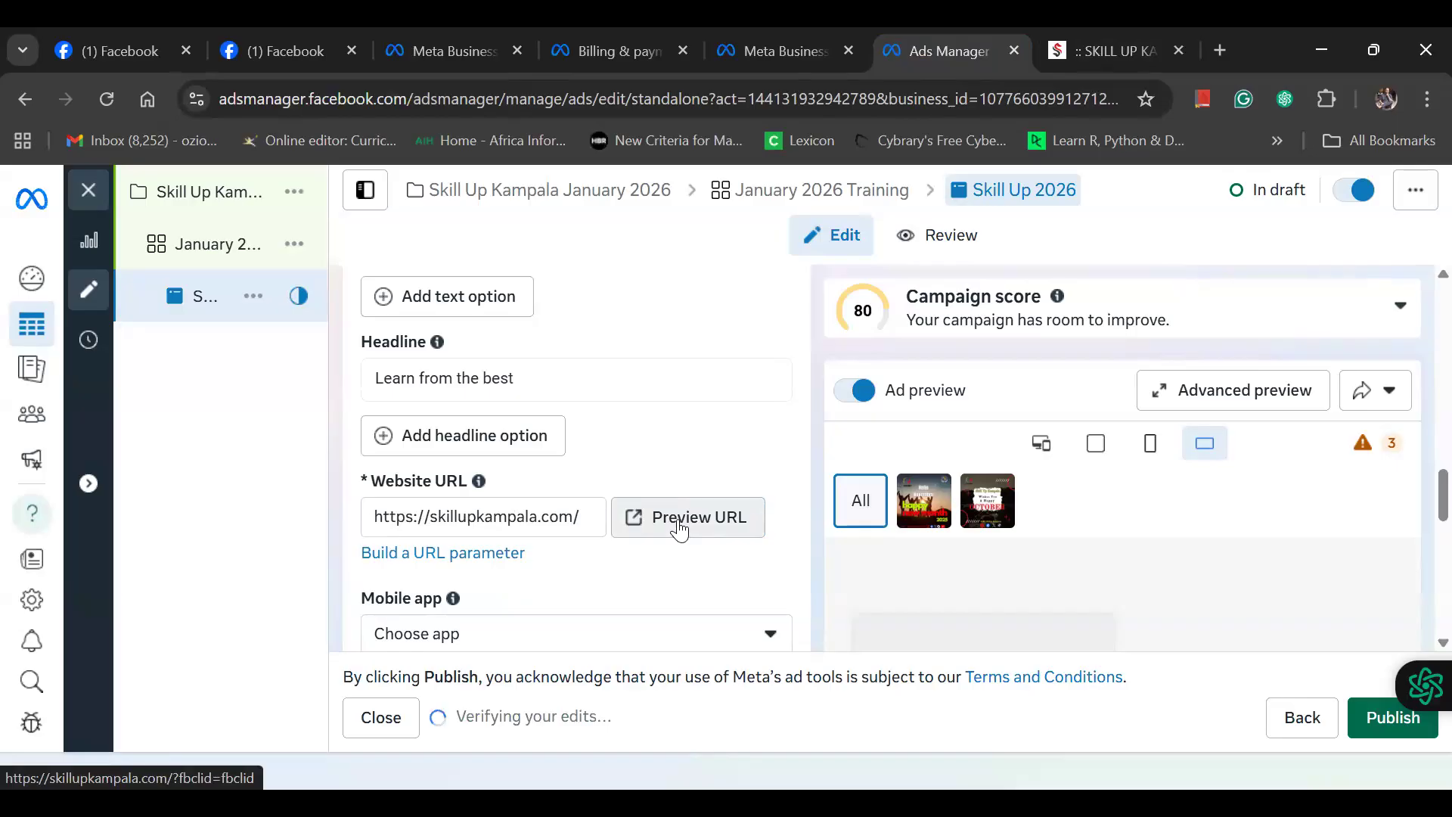
left_click(679, 522)
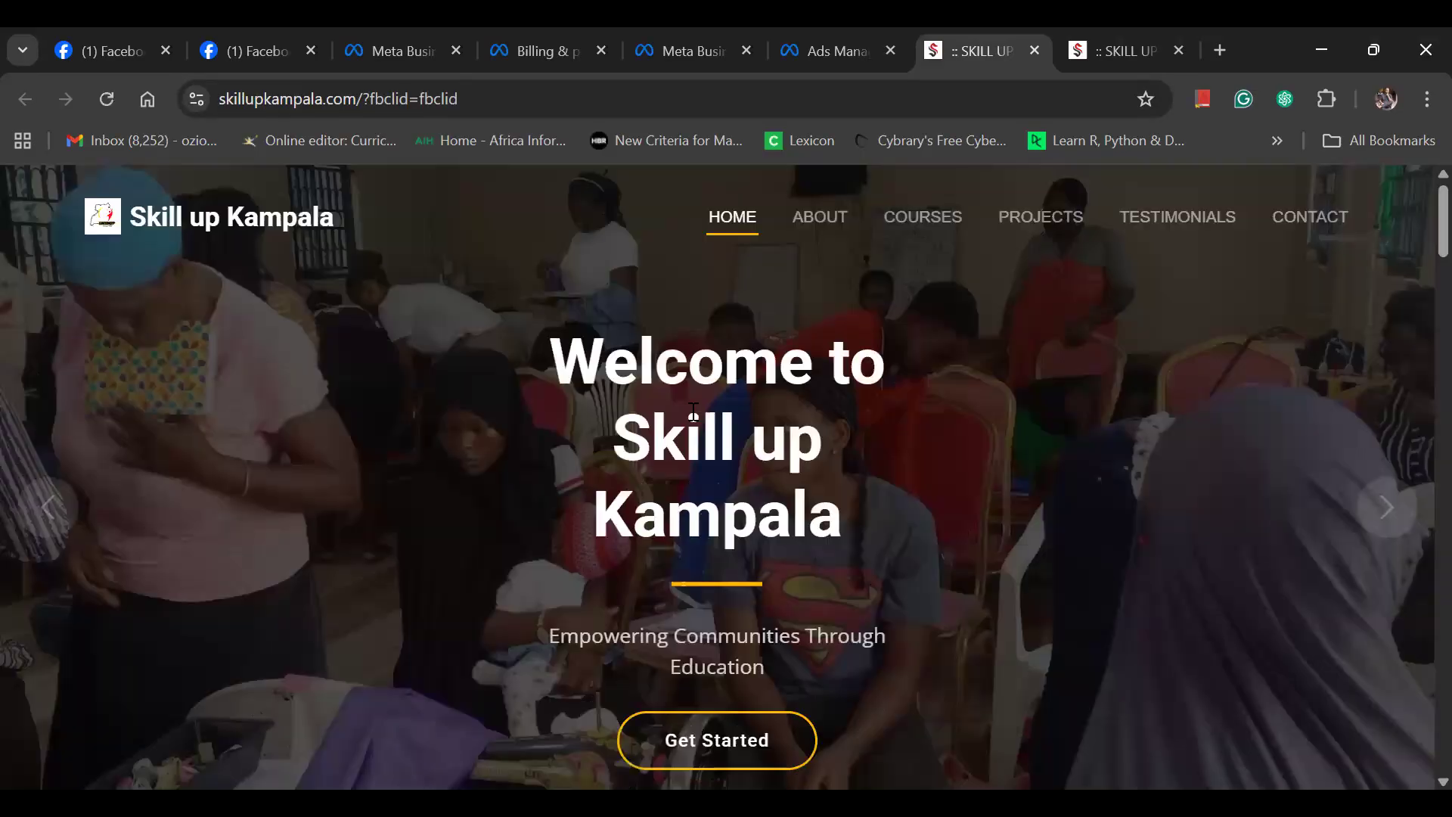
left_click(841, 49)
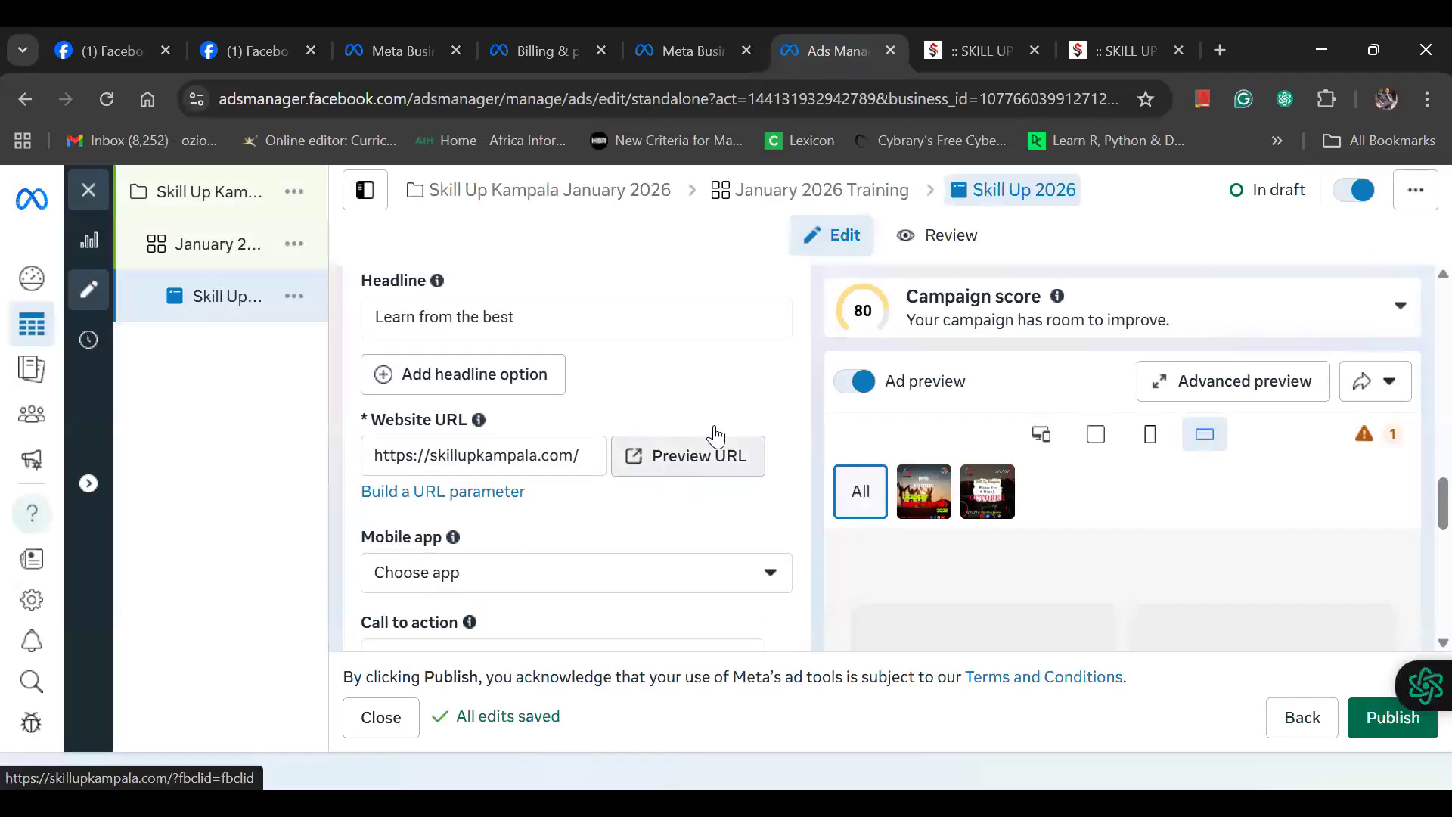
scroll(732, 408, "up", 5)
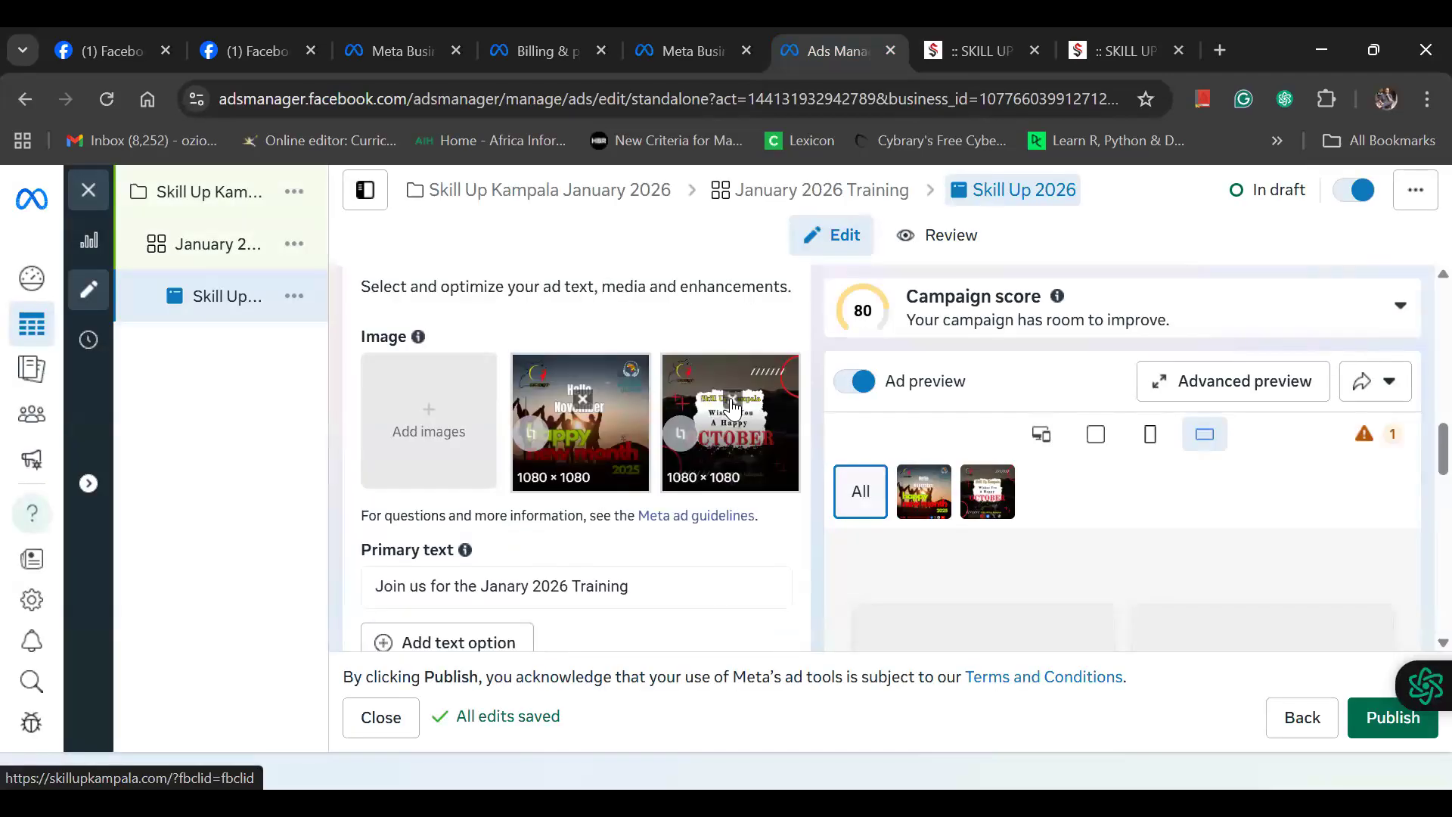
scroll(697, 398, "up", 5)
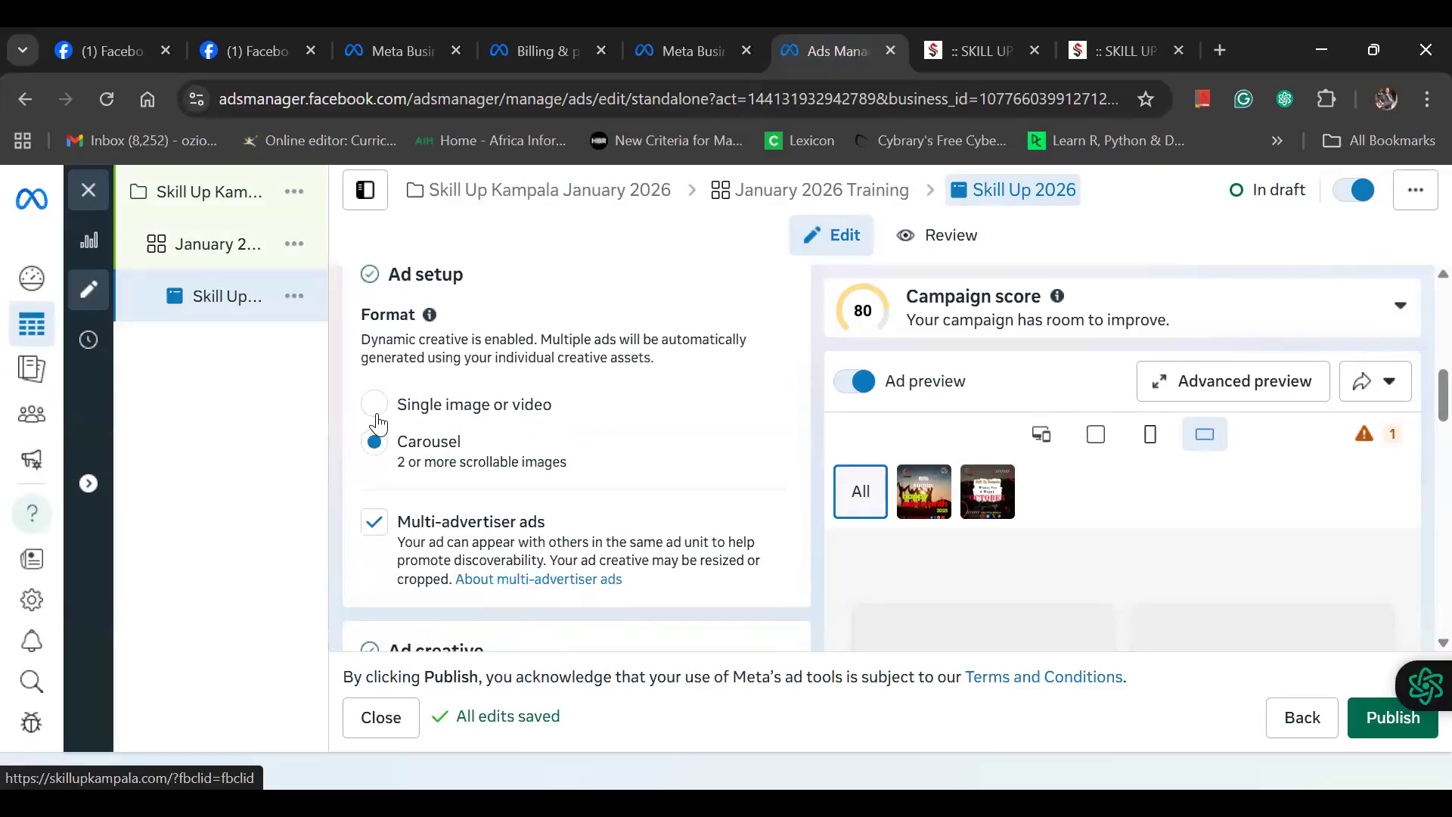
Step: Change the ad format to Single image or video
left_click(375, 405)
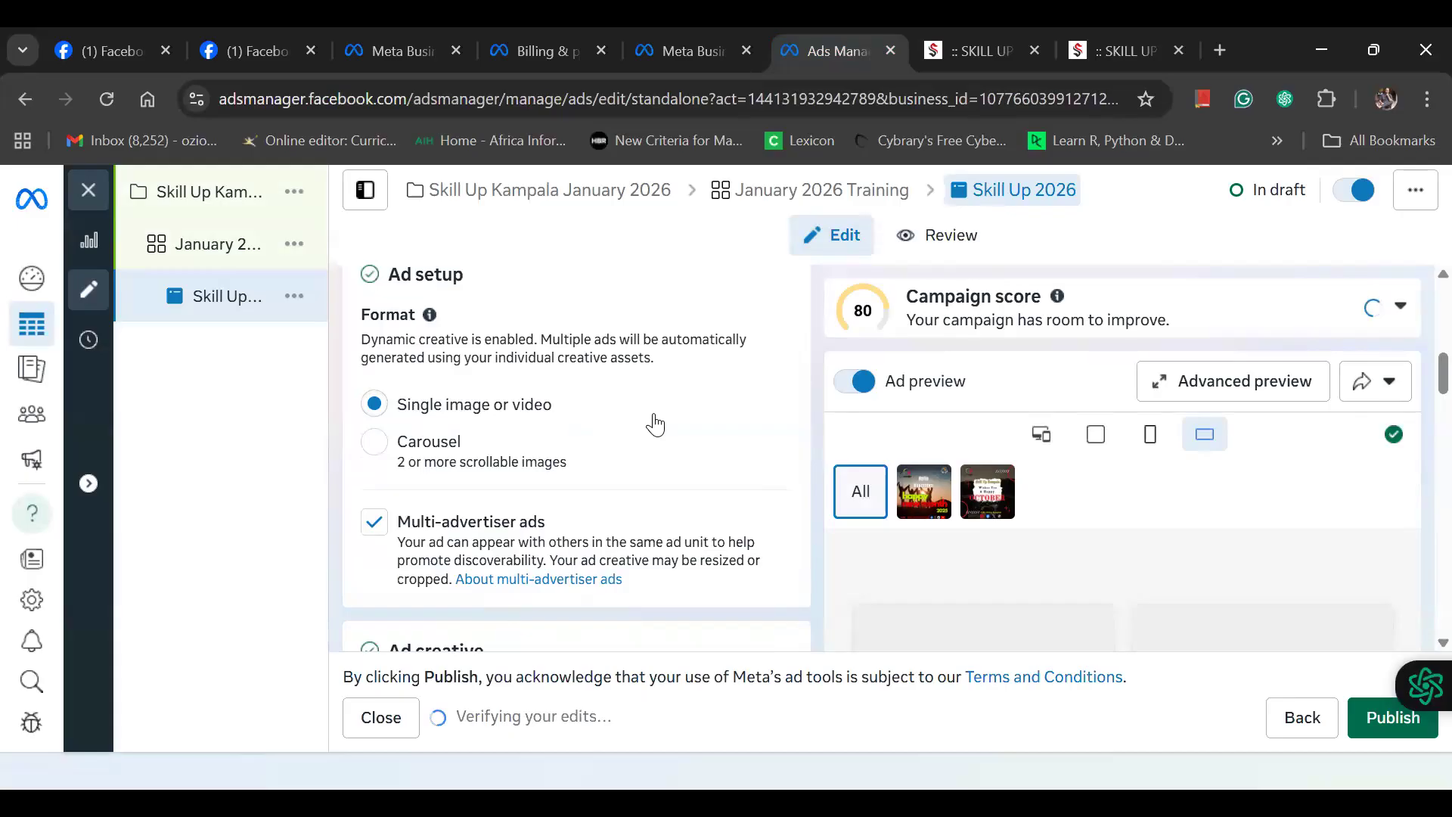
scroll(655, 437, "down", 2)
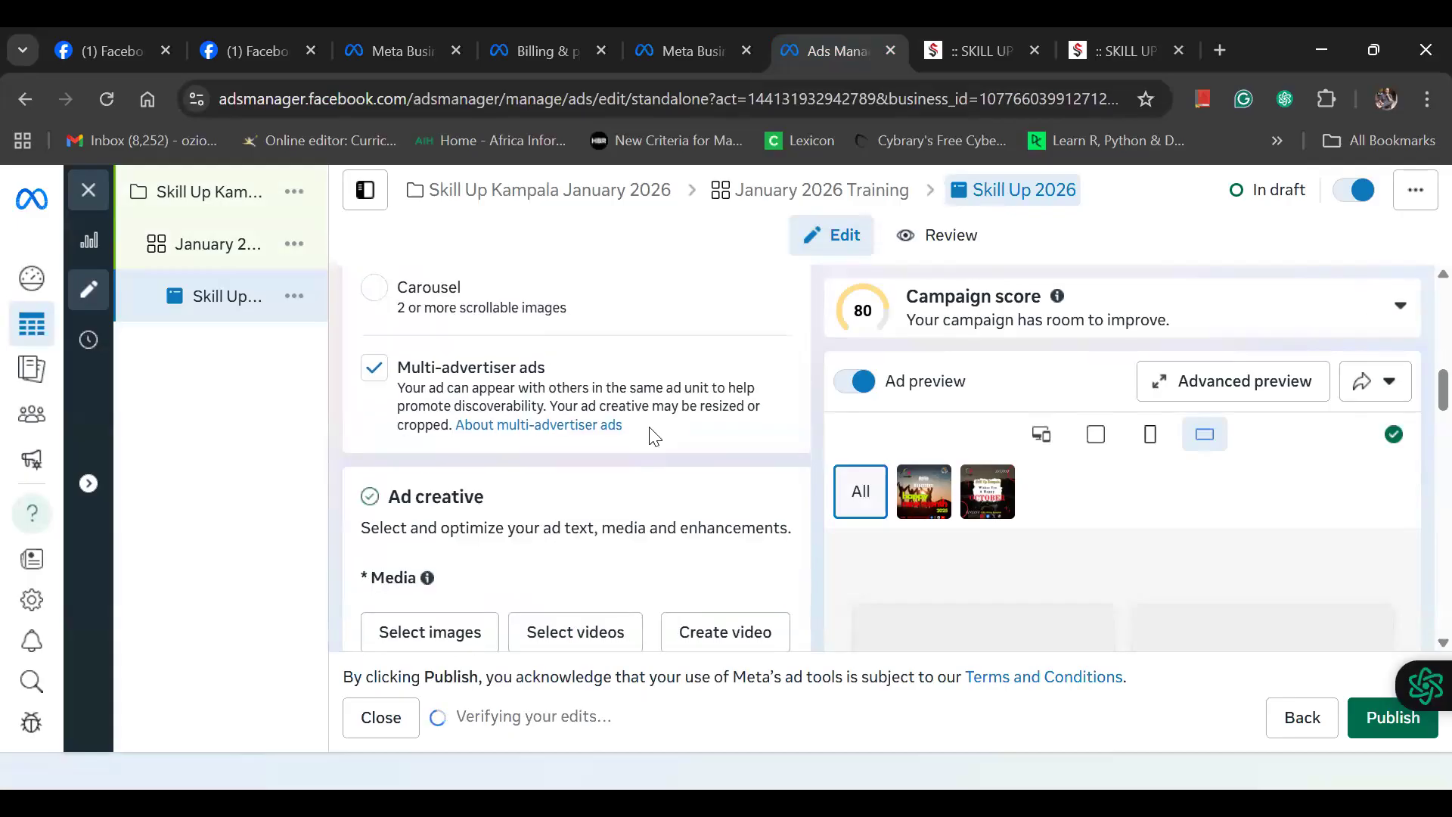
scroll(548, 482, "down", 2)
scroll(522, 484, "down", 4)
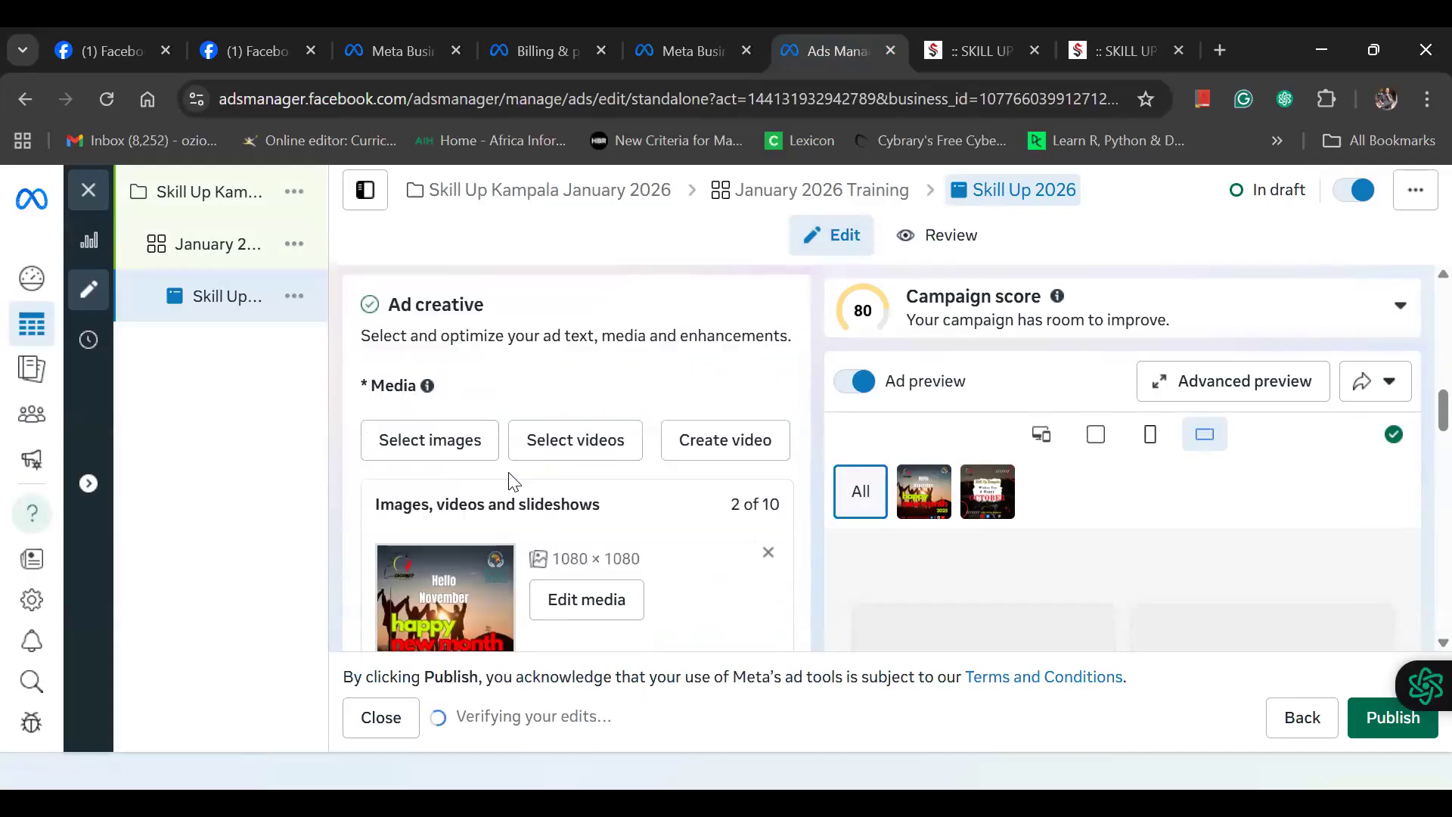
scroll(503, 502, "down", 1)
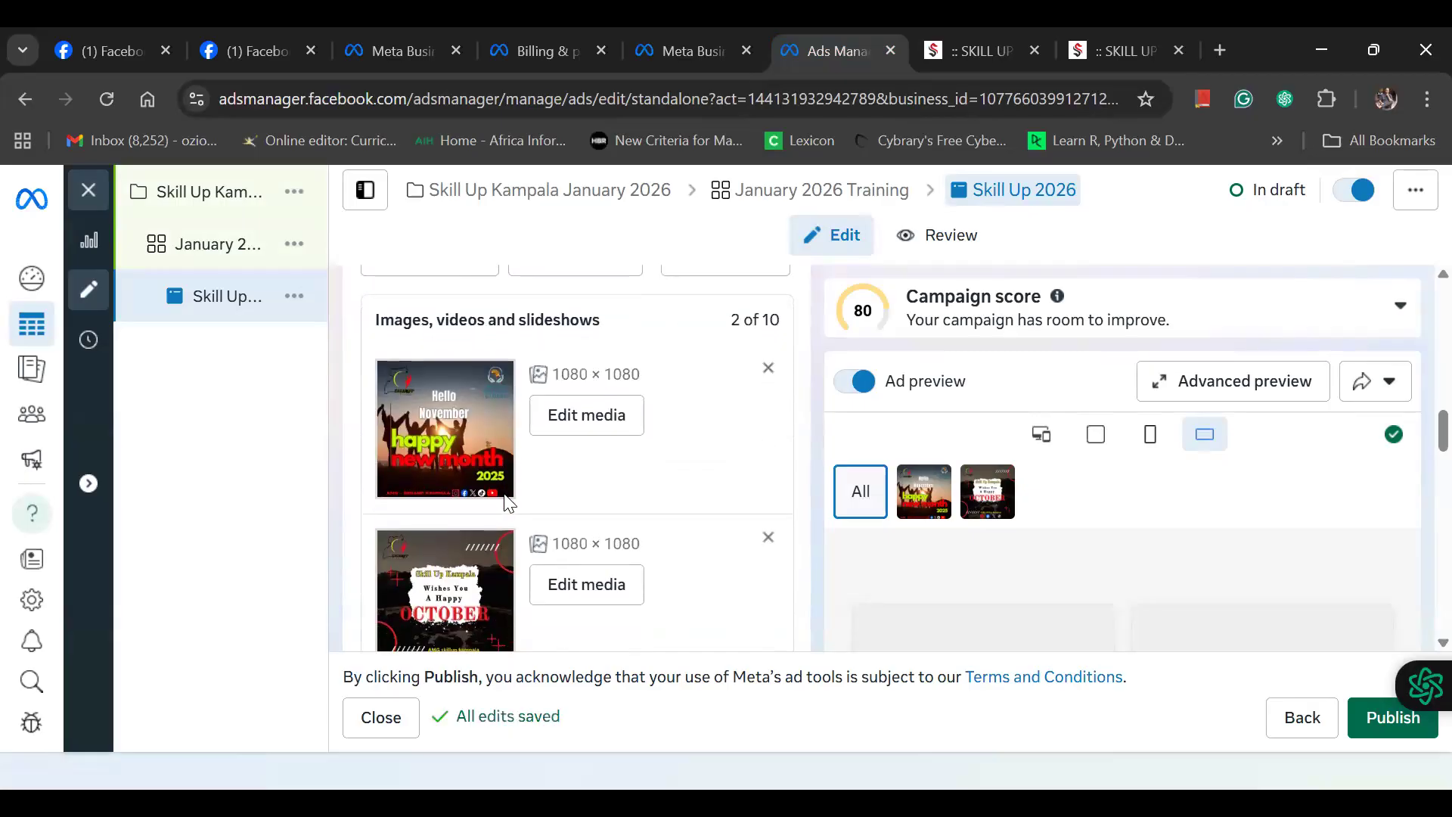
scroll(519, 496, "down", 1)
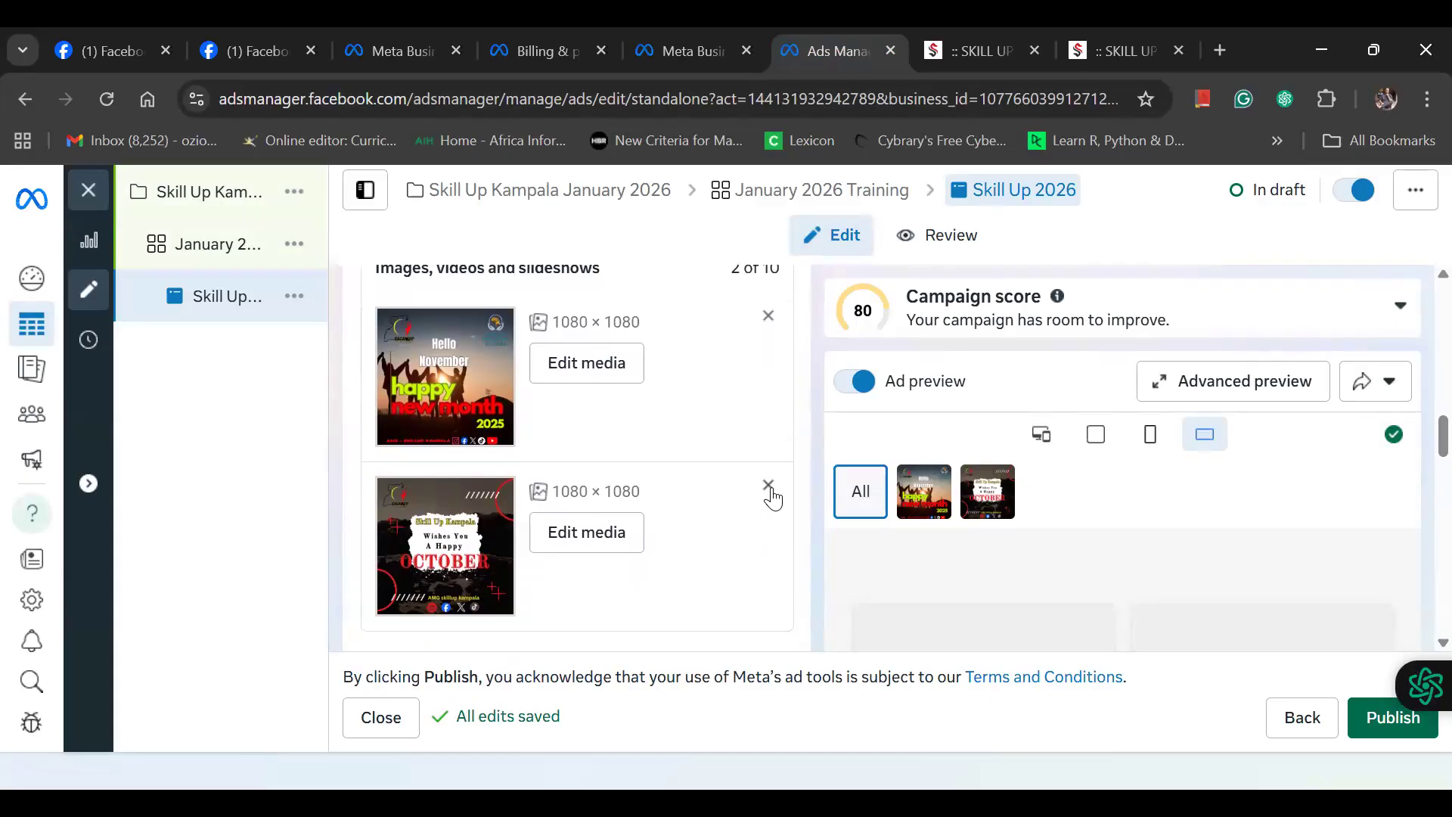
Step: Remove the October image so only the Hello November poster remains
left_click(768, 486)
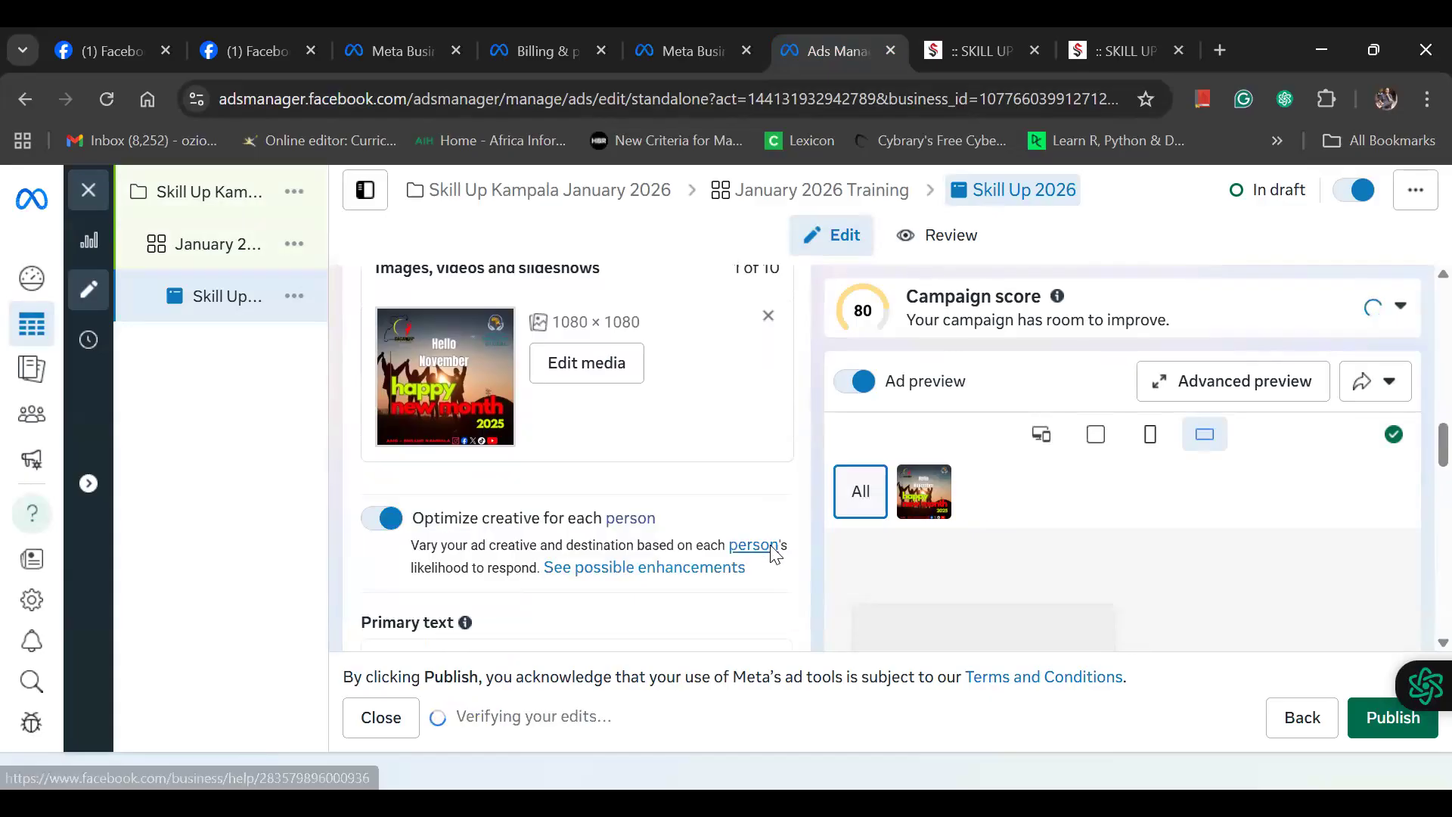
scroll(771, 551, "down", 1)
scroll(771, 551, "up", 2)
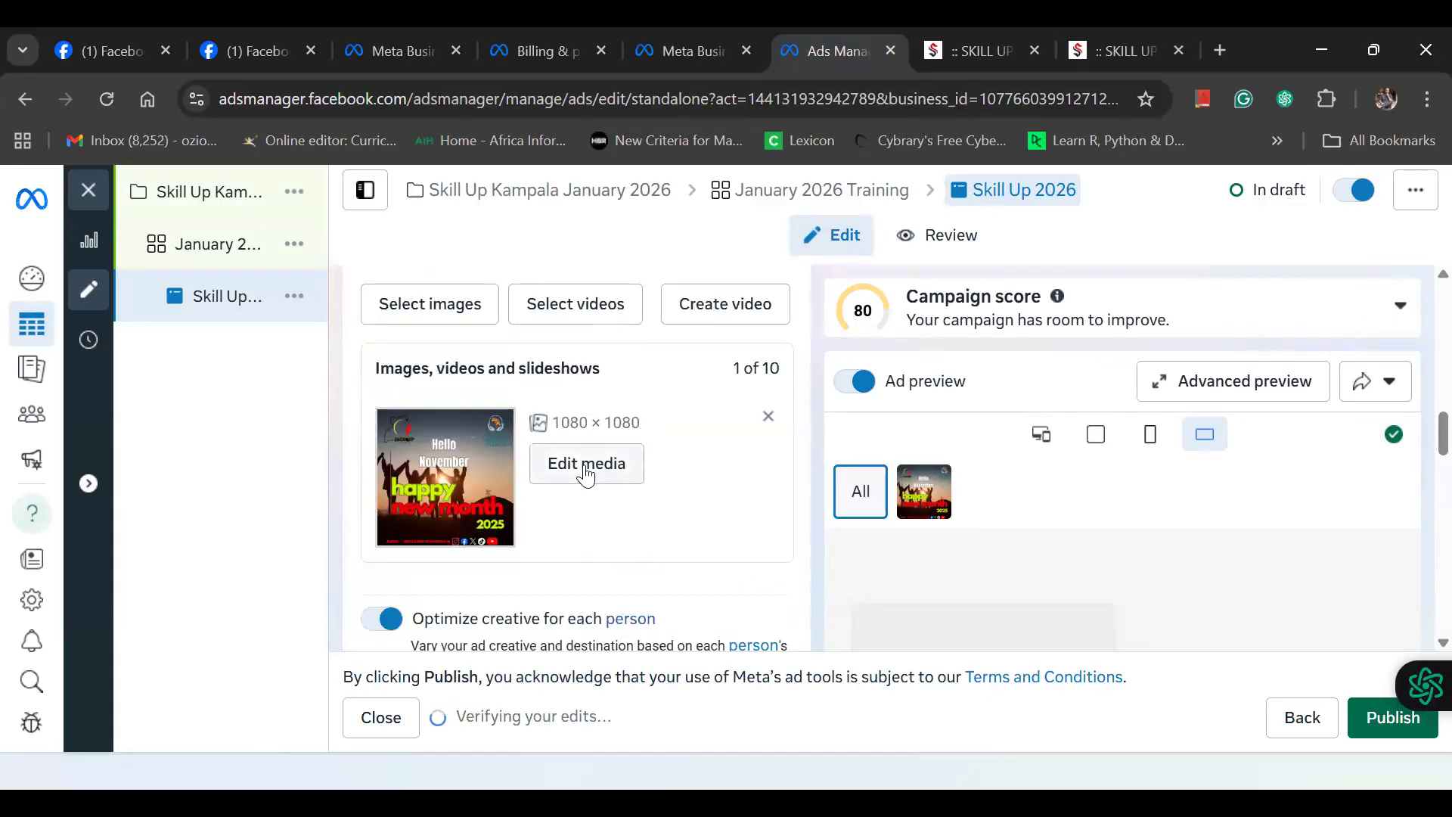
scroll(564, 457, "up", 2)
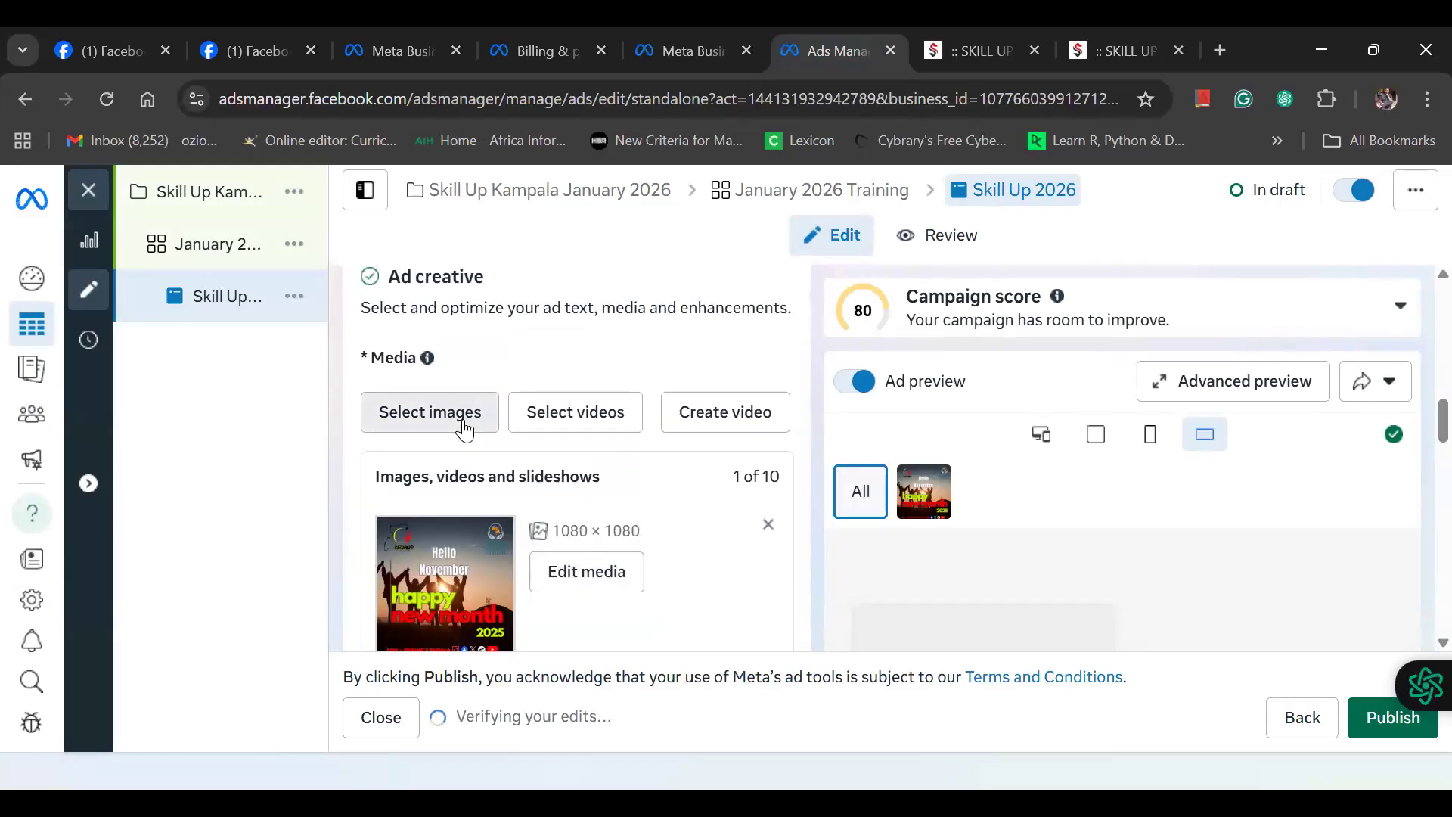
Step: Add the 1040 × 780 classroom photo from the AMG - Skill Up Kampala Page's images
left_click(463, 418)
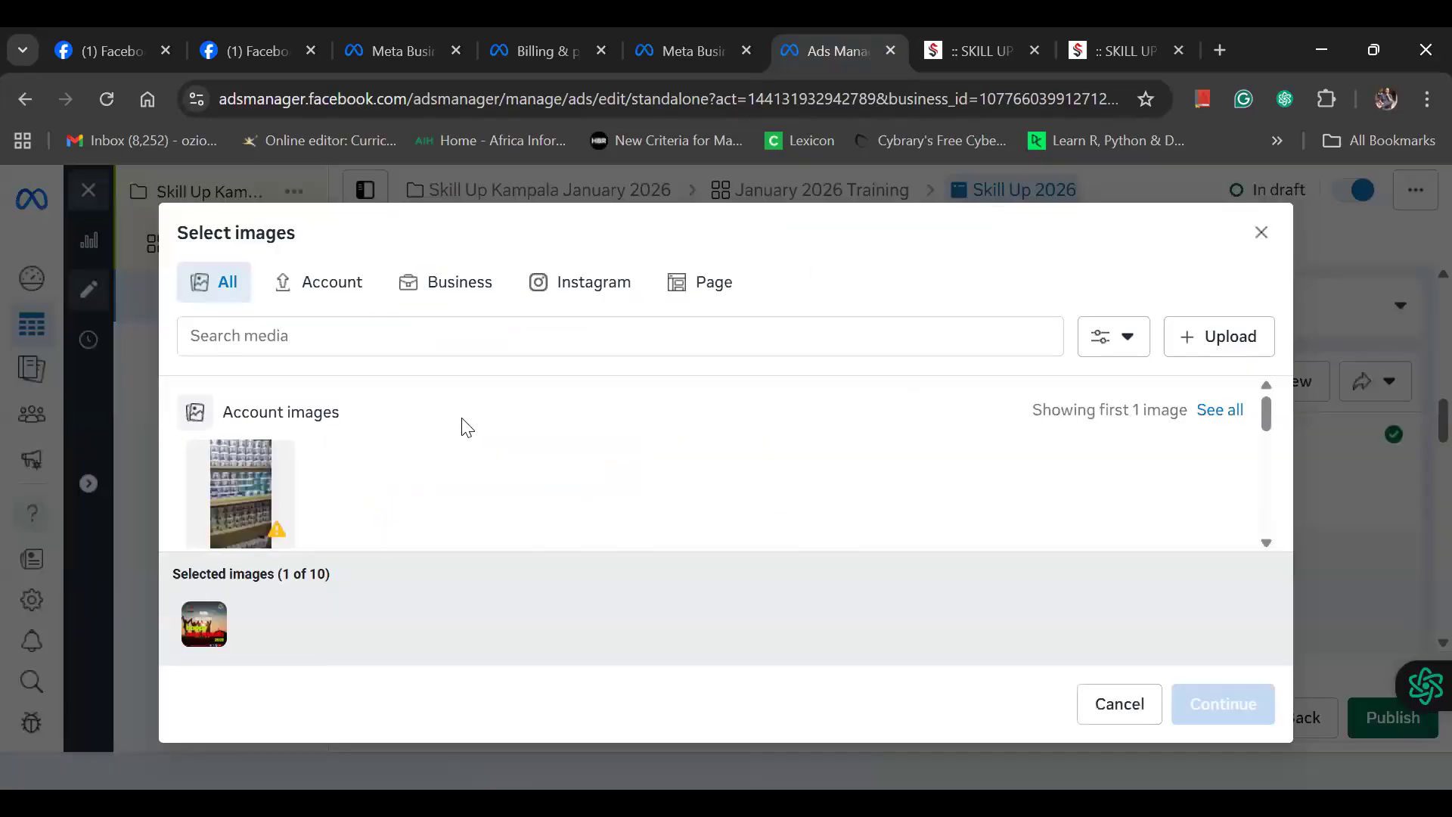
left_click(364, 291)
left_click(459, 291)
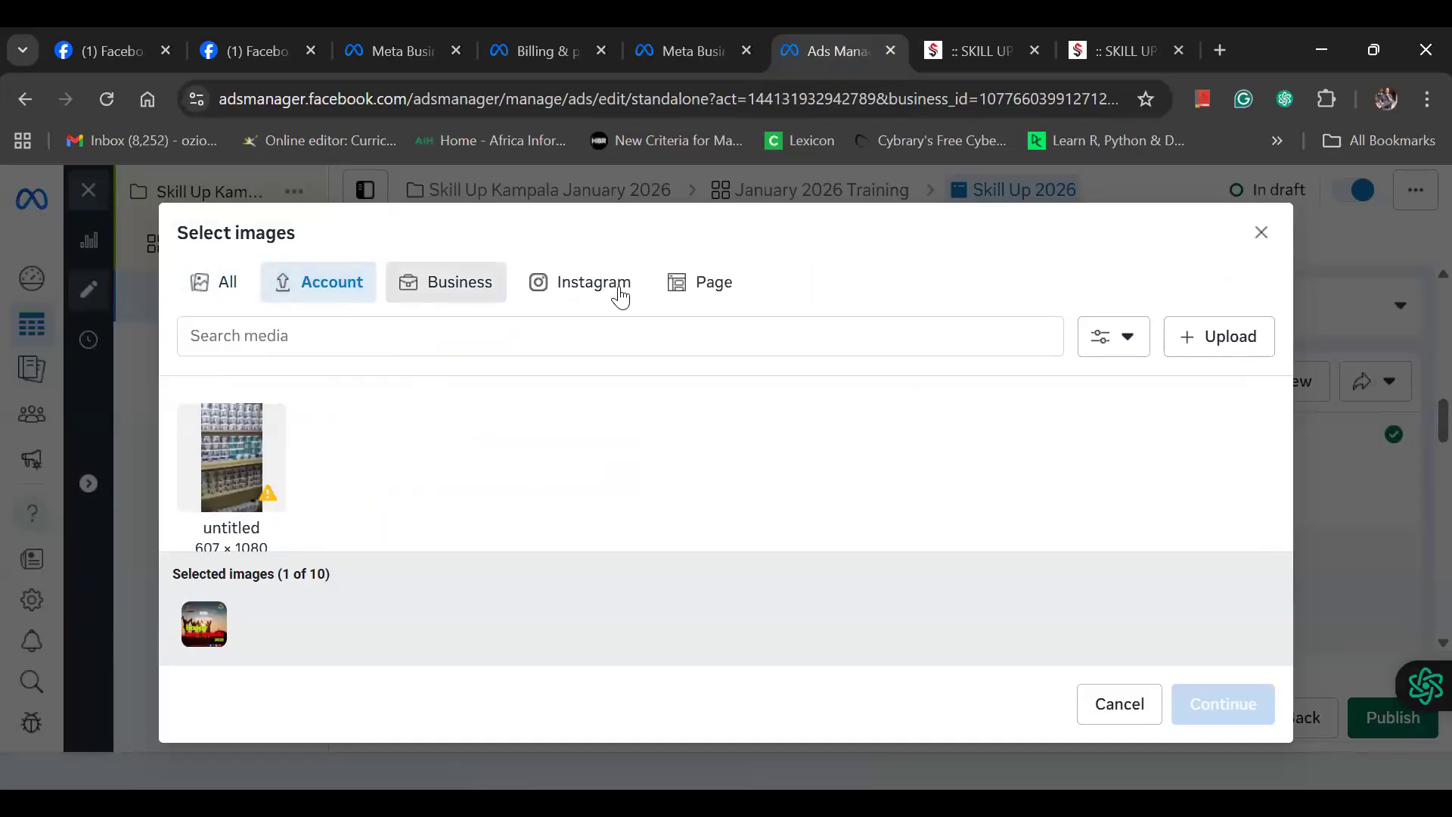
left_click(691, 293)
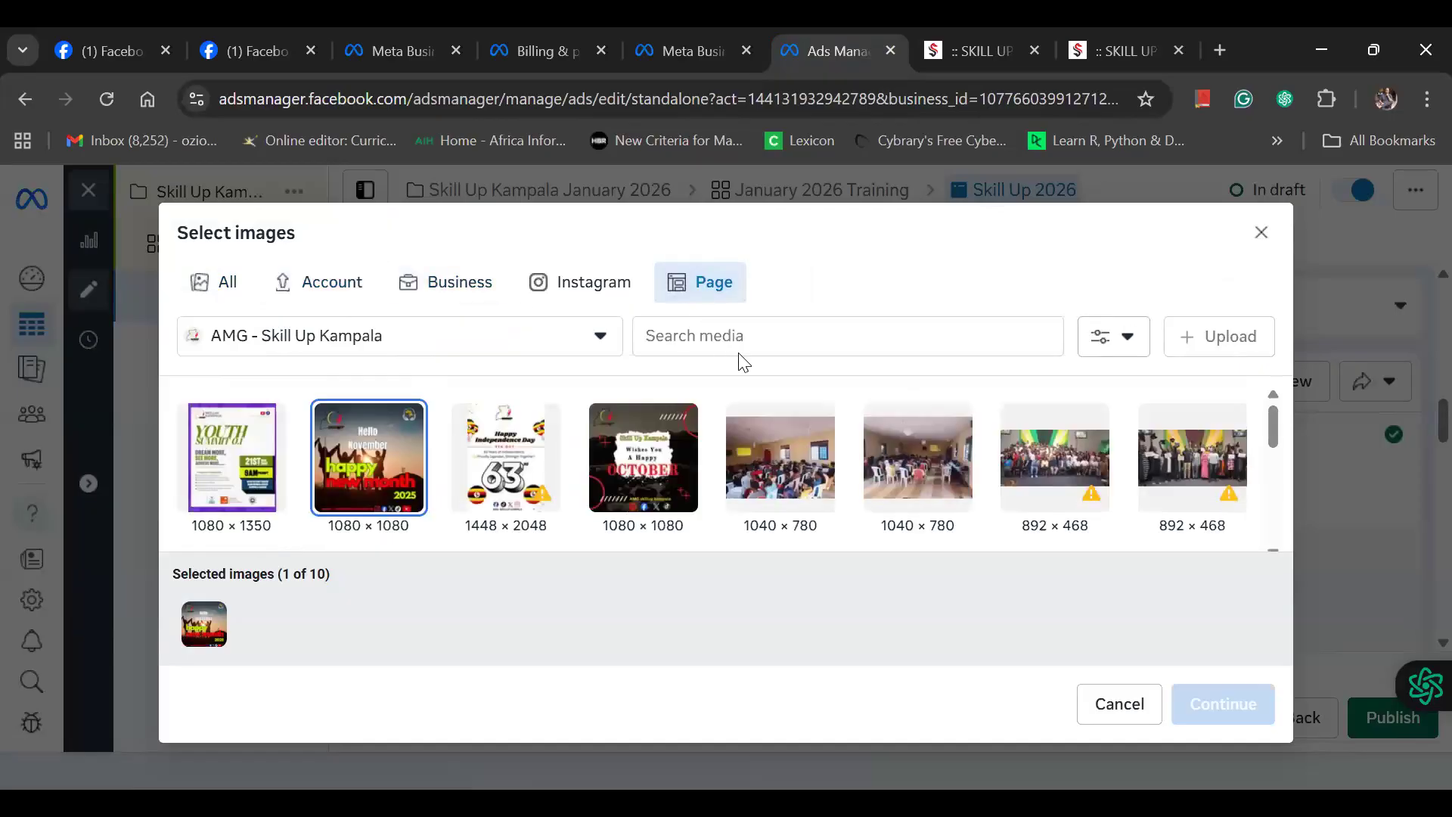
left_click(782, 466)
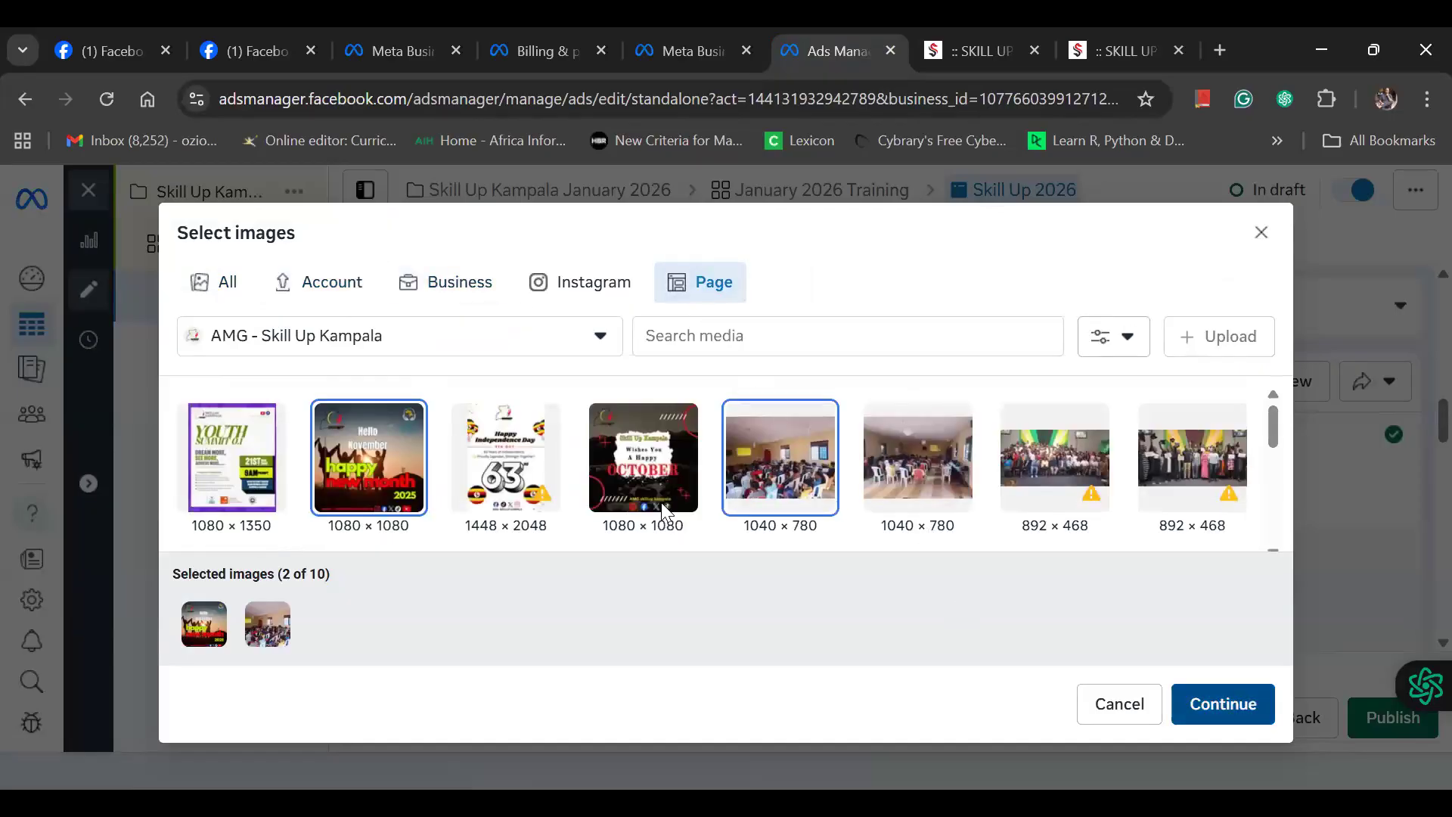
scroll(650, 508, "down", 3)
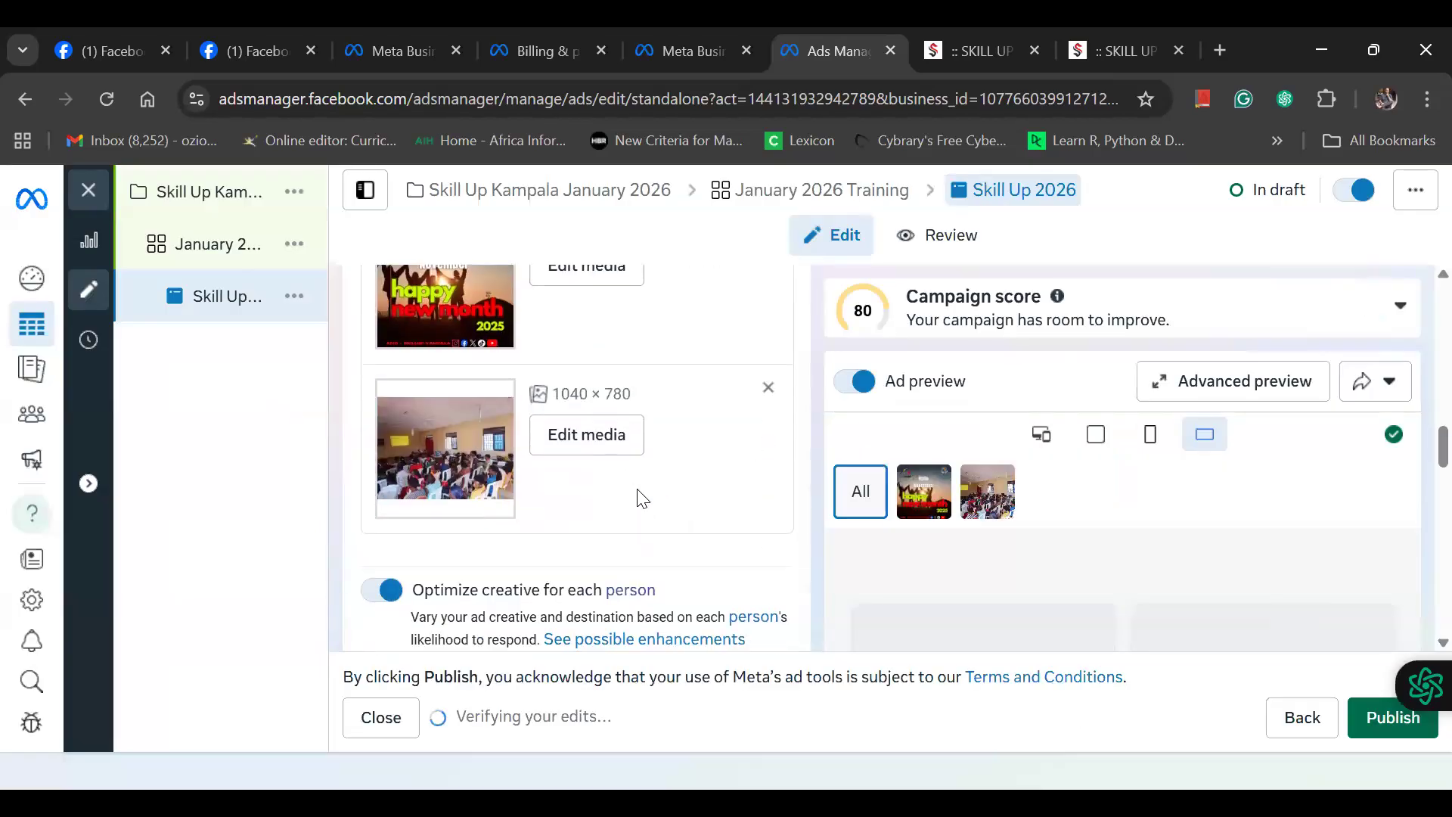
scroll(642, 496, "up", 2)
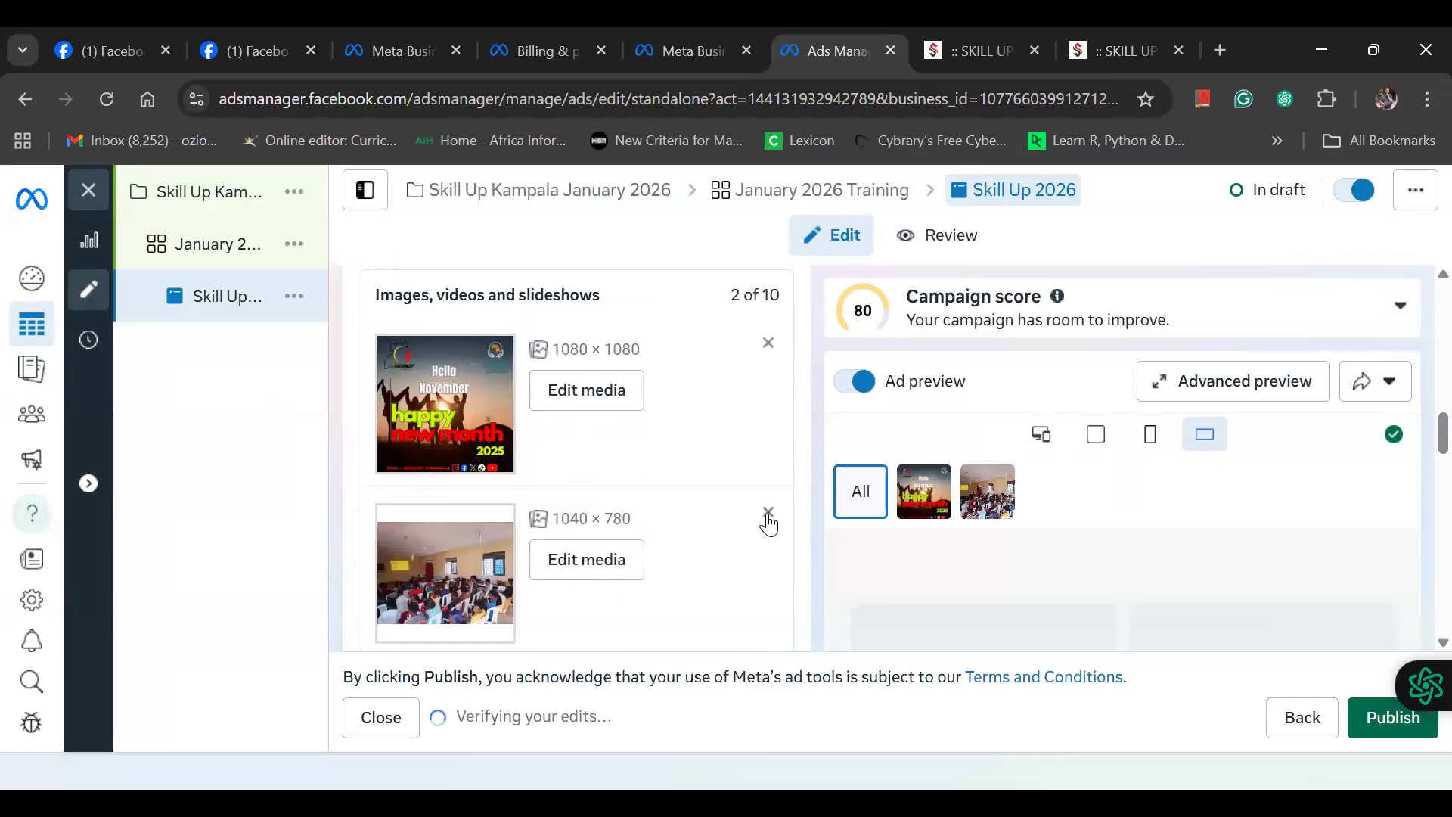
Step: Remove the extra images, including the November poster, from the ad's media
left_click(769, 514)
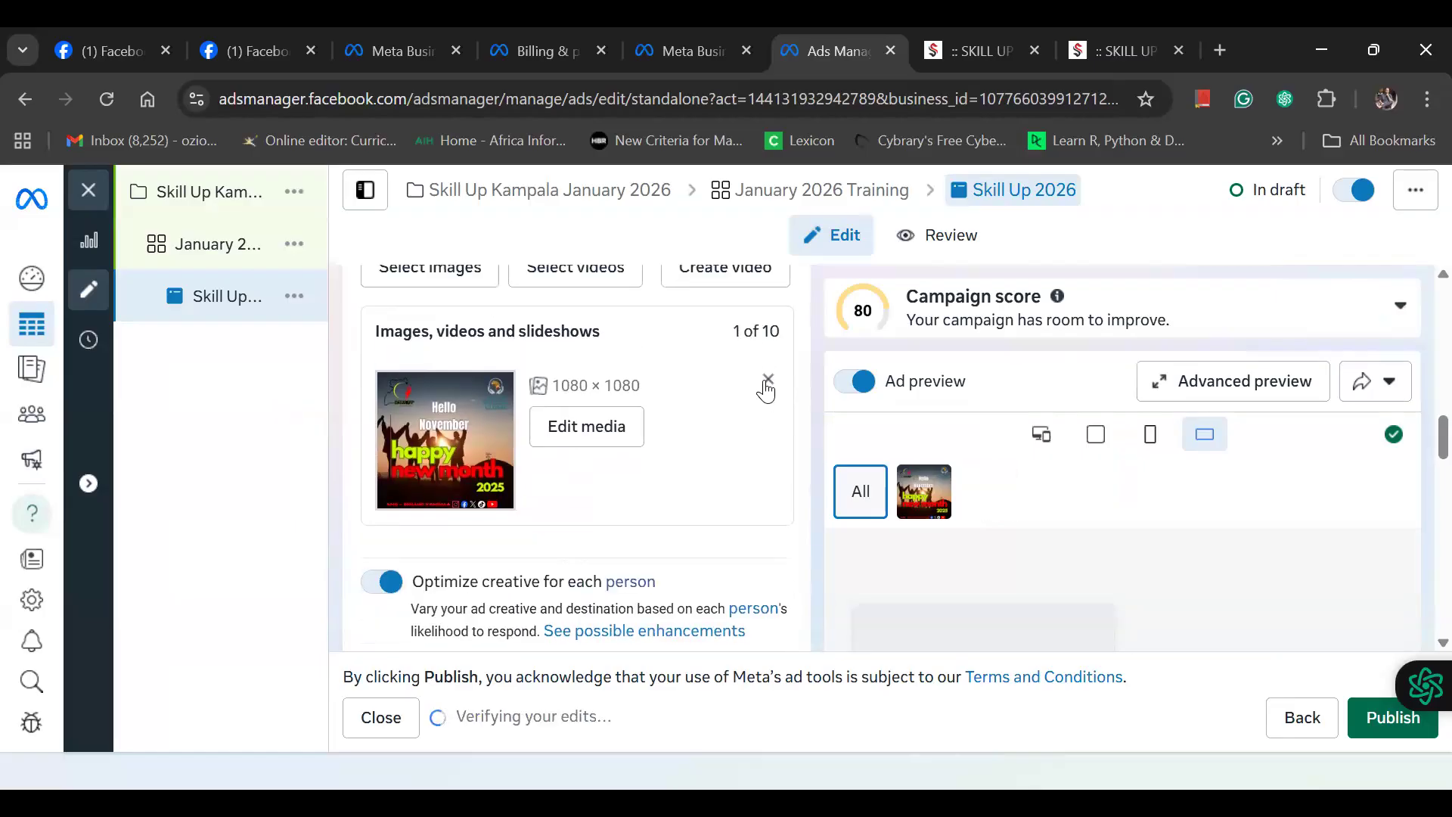
left_click(769, 382)
scroll(463, 411, "up", 2)
scroll(454, 435, "up", 4)
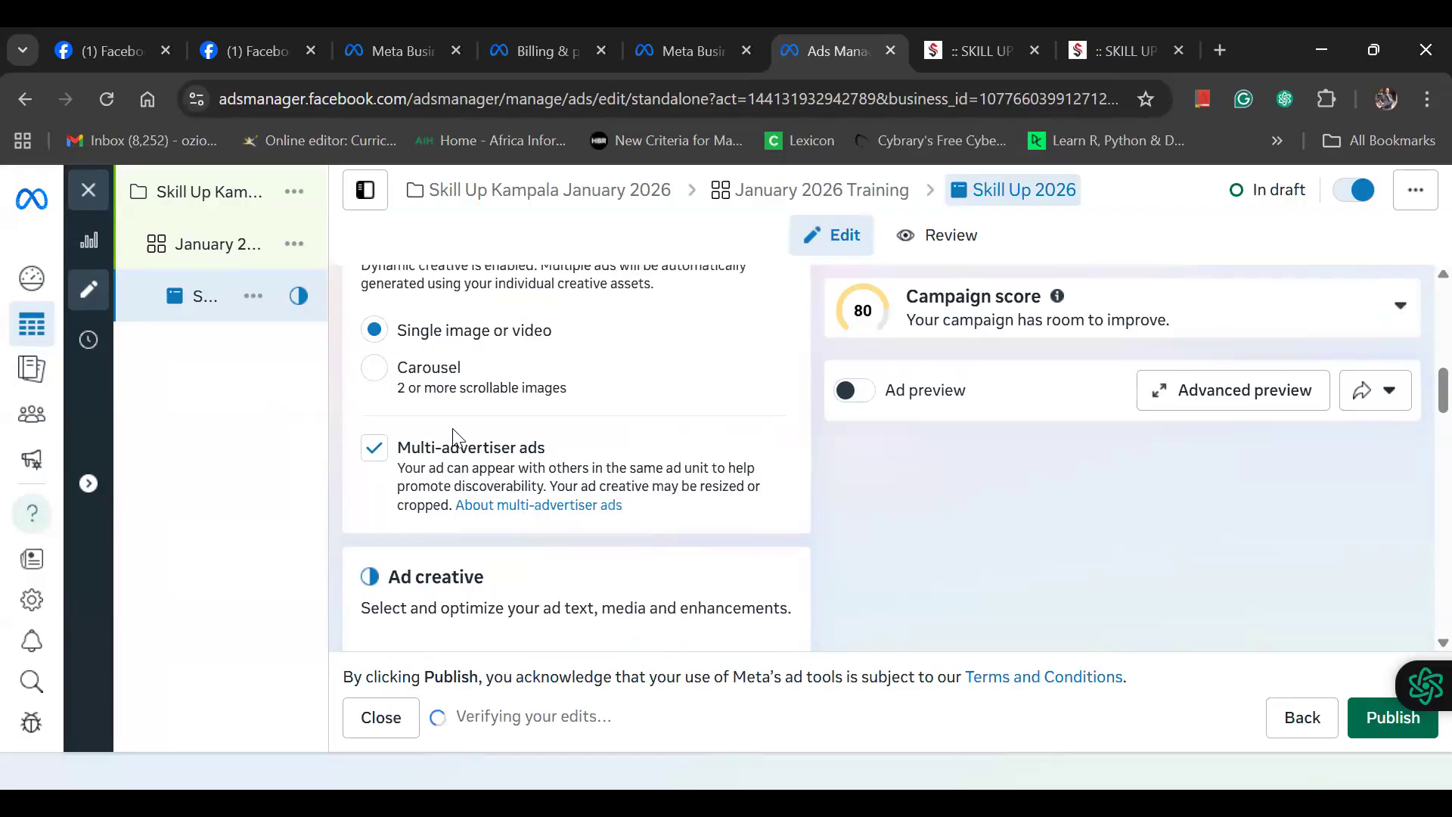
scroll(452, 456, "down", 3)
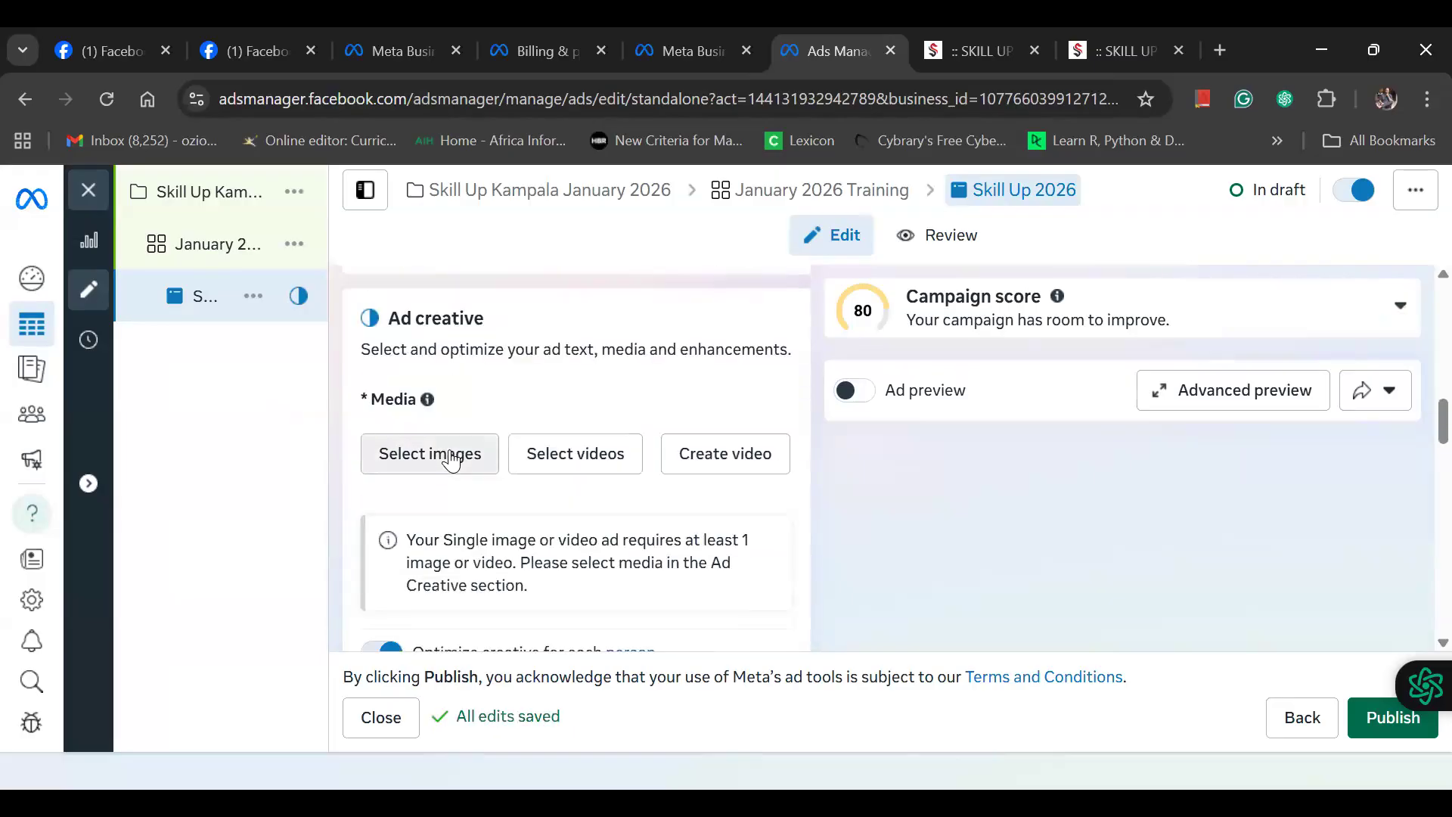
Step: Reopen the image picker on the AMG - Skill Up Kampala Page's images
right_click(450, 455)
left_click(436, 455)
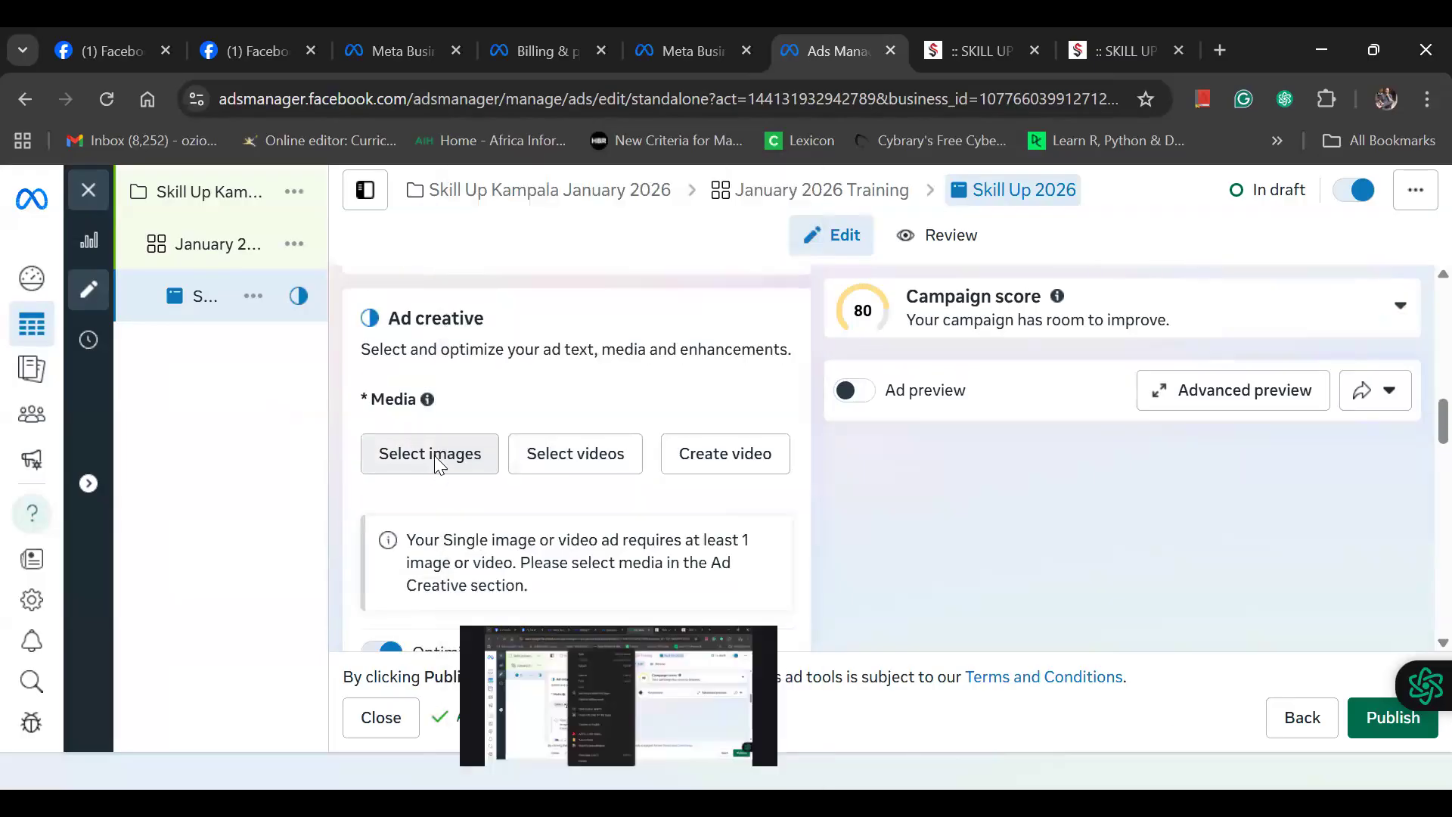
left_click(436, 456)
left_click(694, 297)
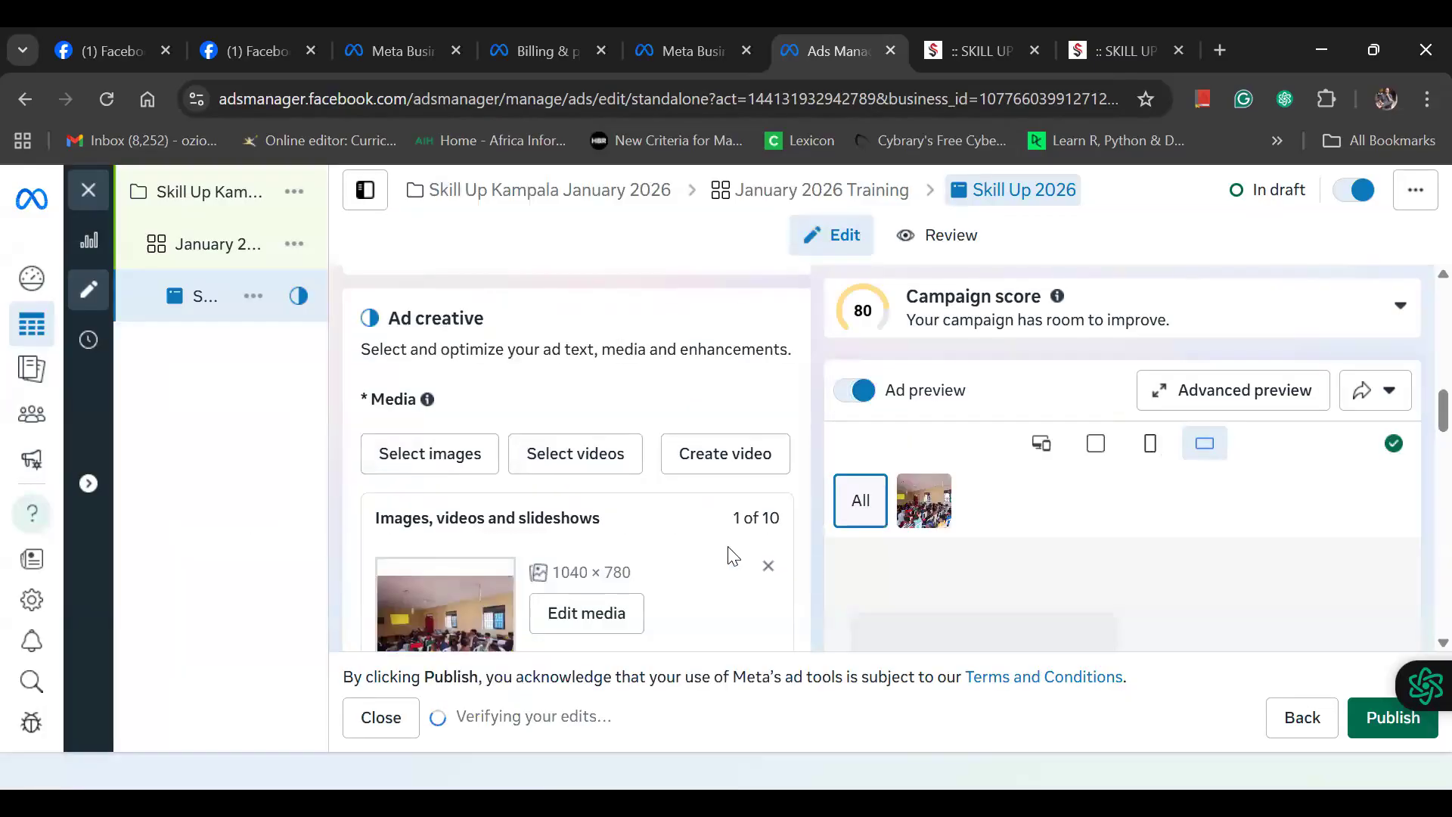
scroll(732, 556, "down", 8)
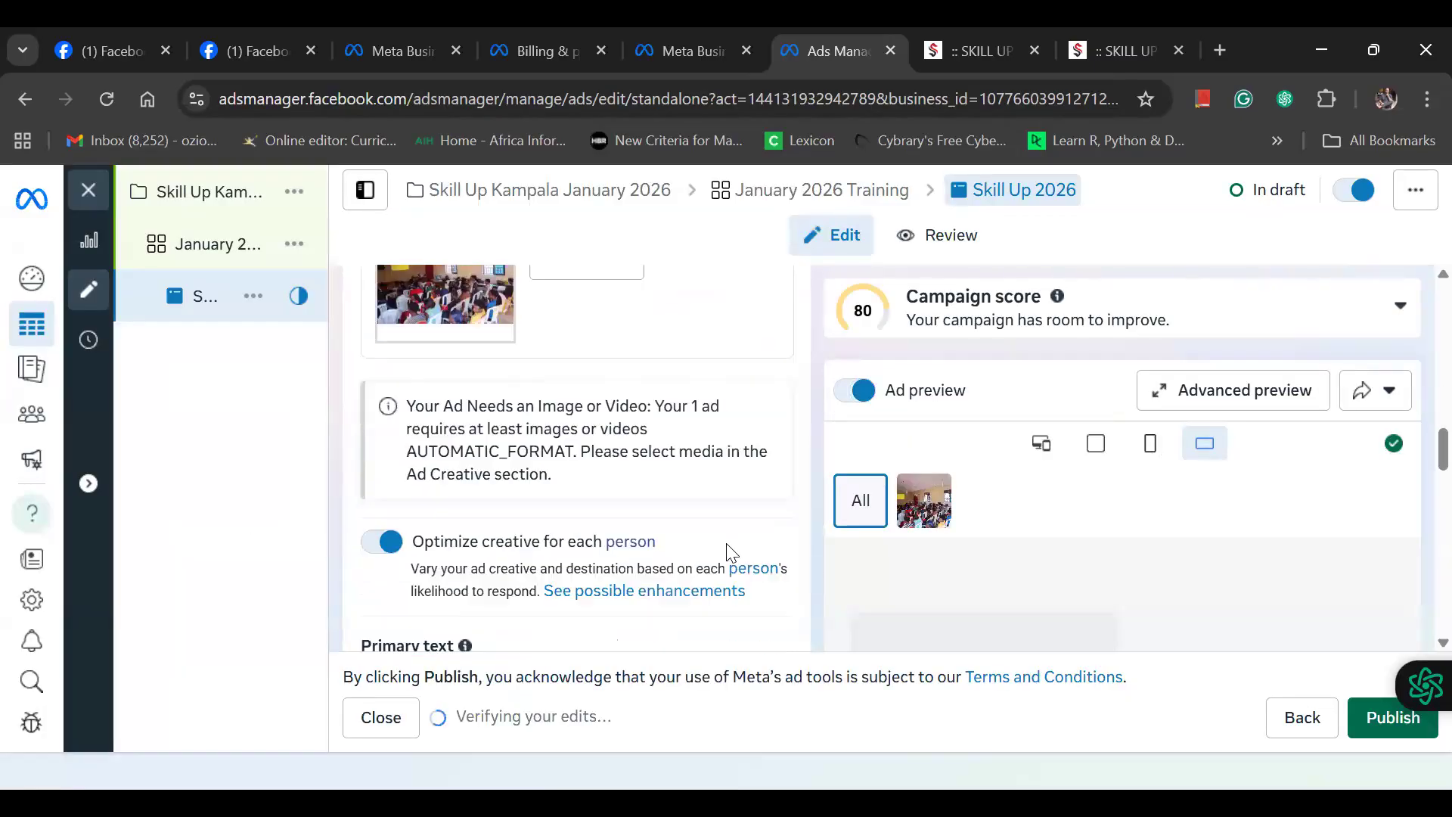
scroll(730, 556, "down", 3)
scroll(729, 556, "up", 4)
scroll(728, 554, "up", 8)
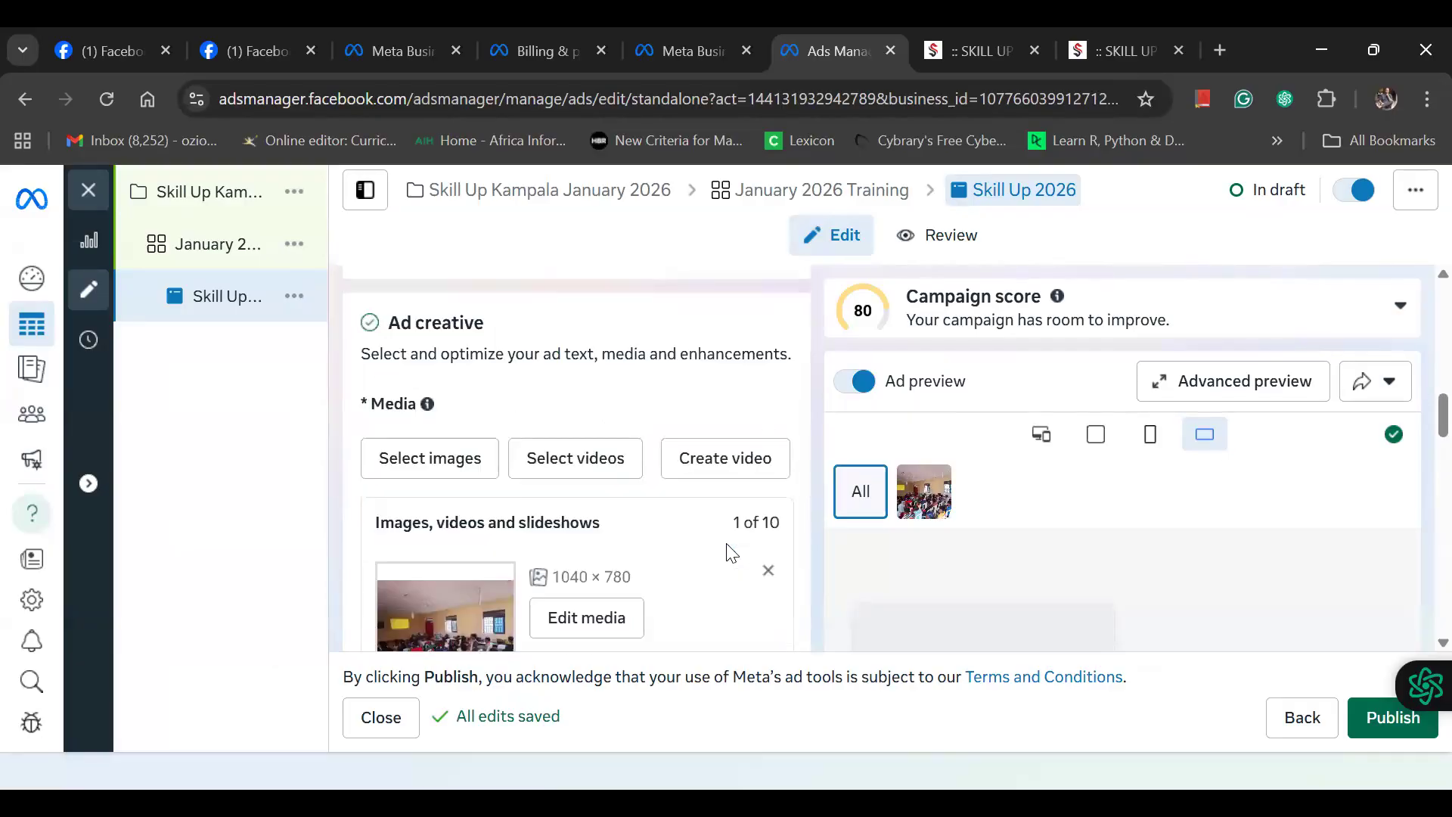
Step: Insert the missing 'u' so the primary text reads 'January 2026 Training'
scroll(730, 554, "down", 7)
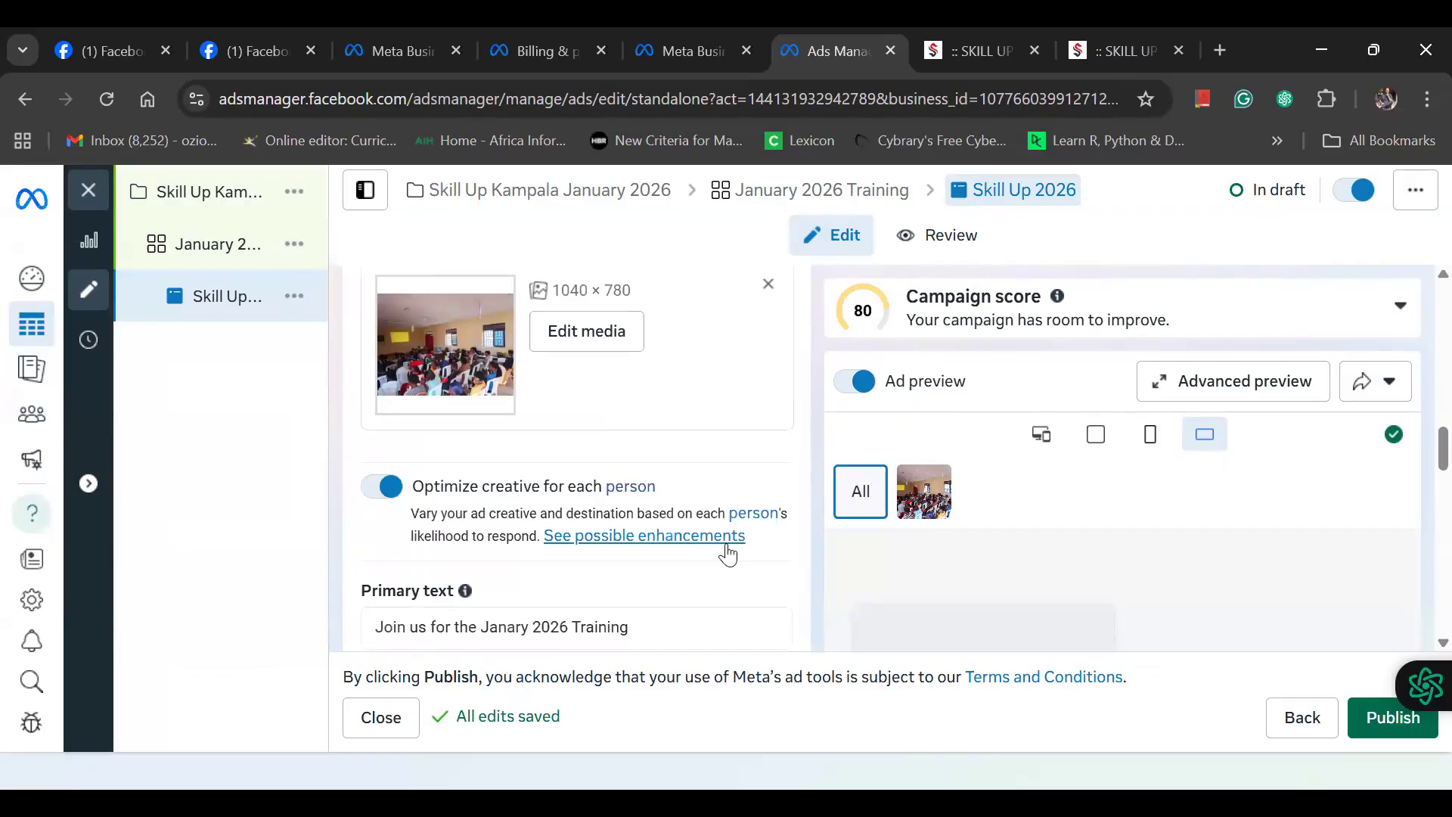
scroll(728, 553, "down", 1)
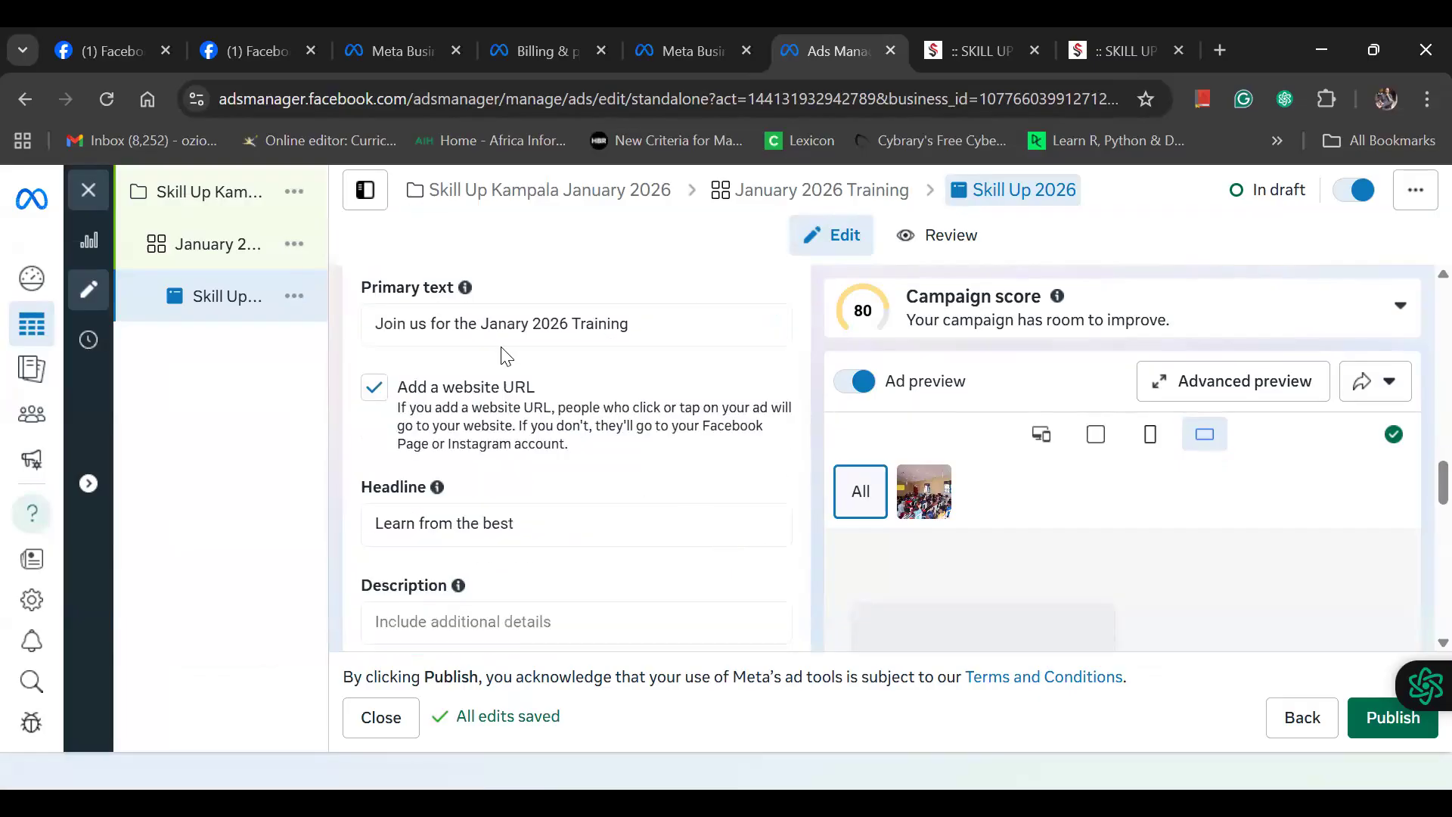
left_click(509, 325)
type("u")
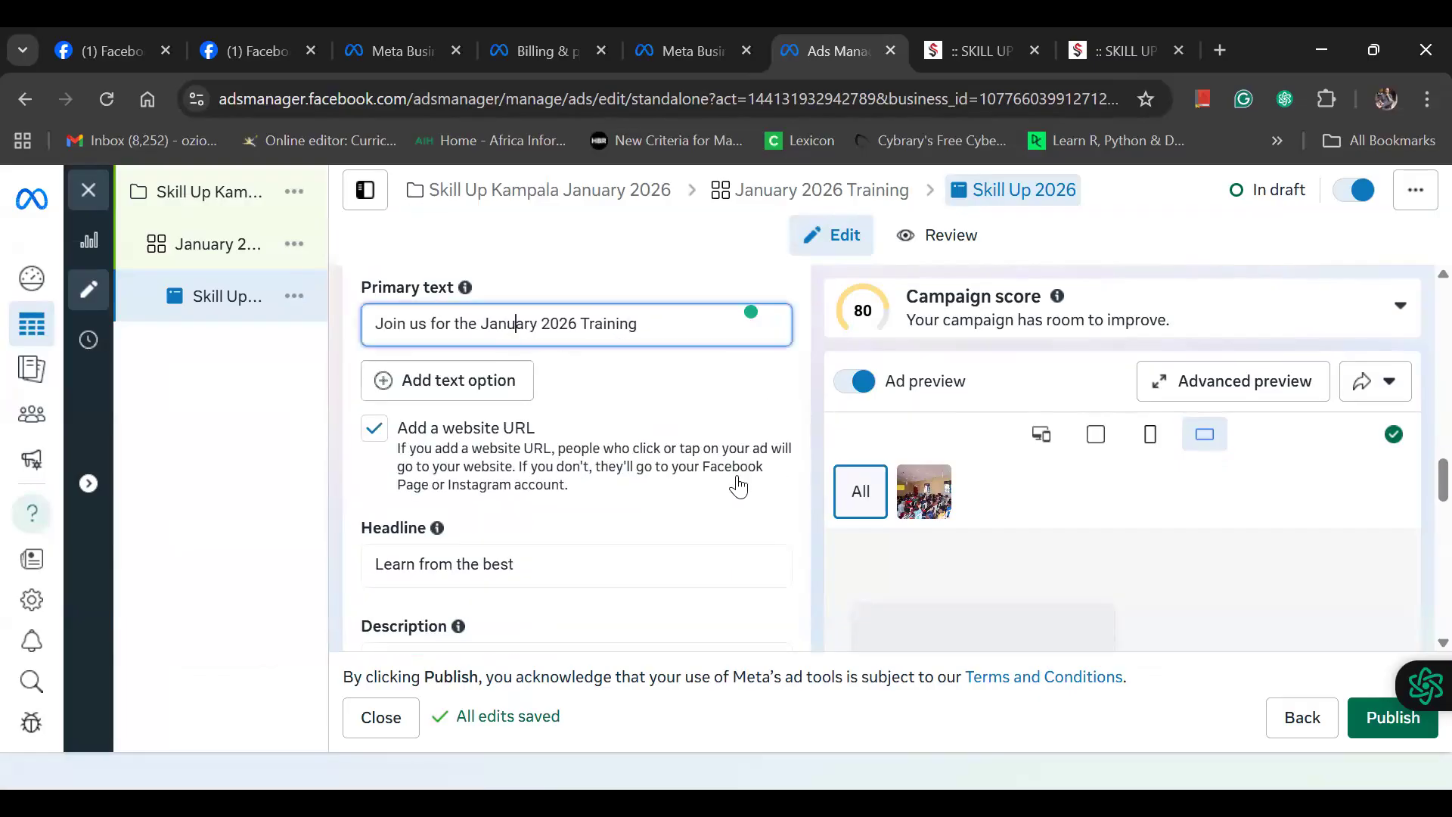
Step: Go to the Display link field above the Learn more call to action
scroll(756, 484, "down", 1)
scroll(752, 529, "down", 3)
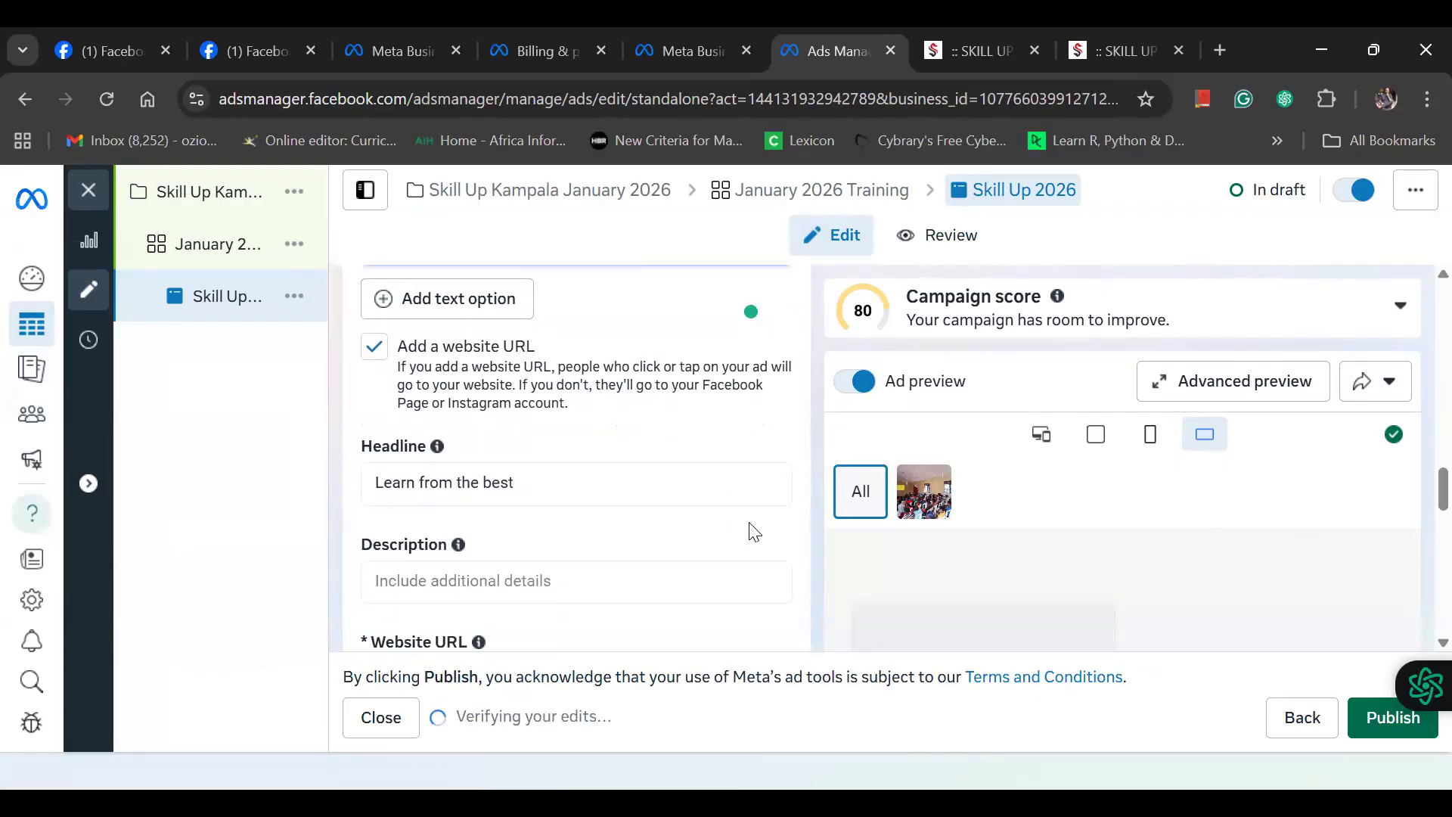
scroll(514, 511, "down", 3)
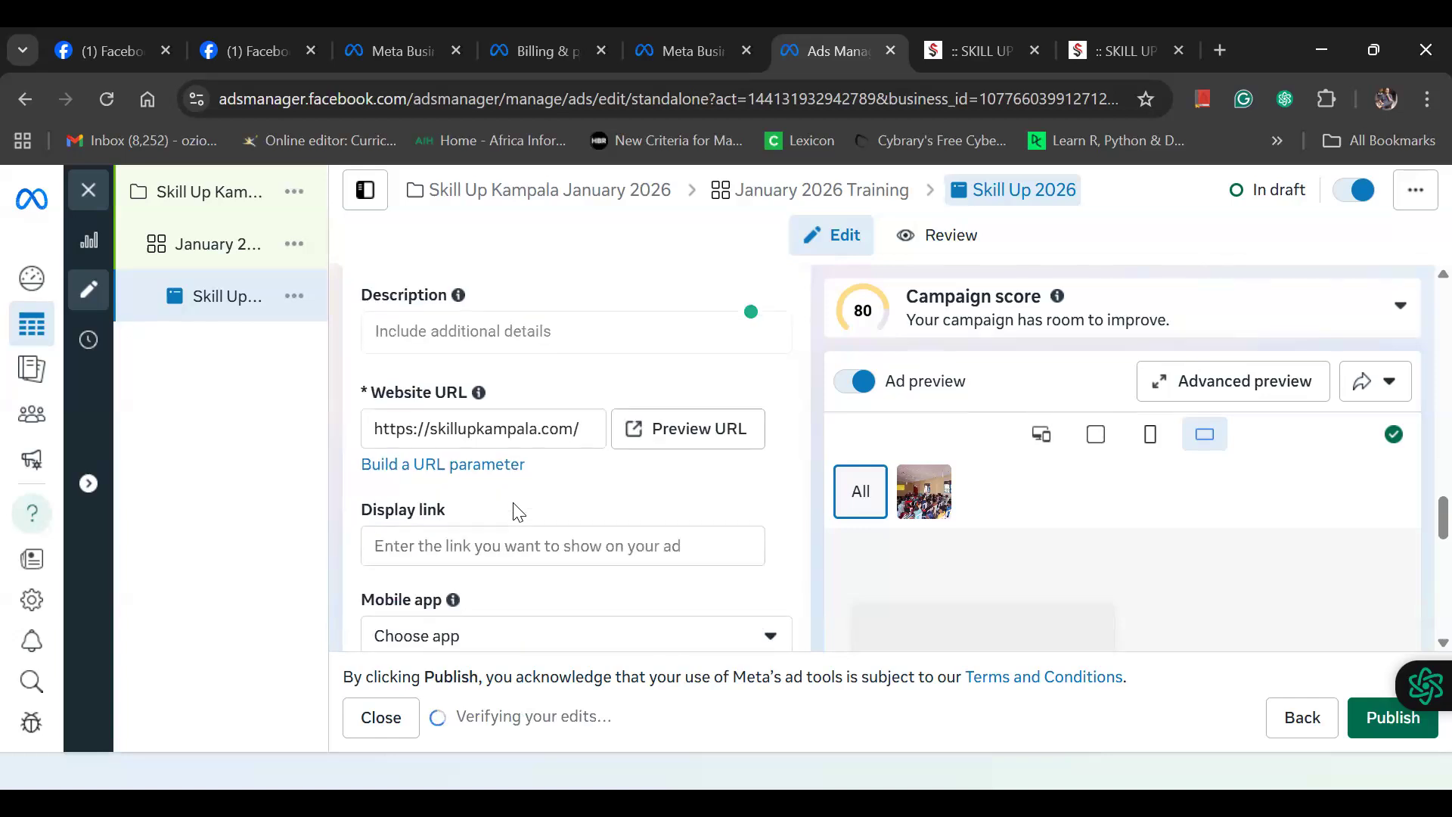
left_click(528, 484)
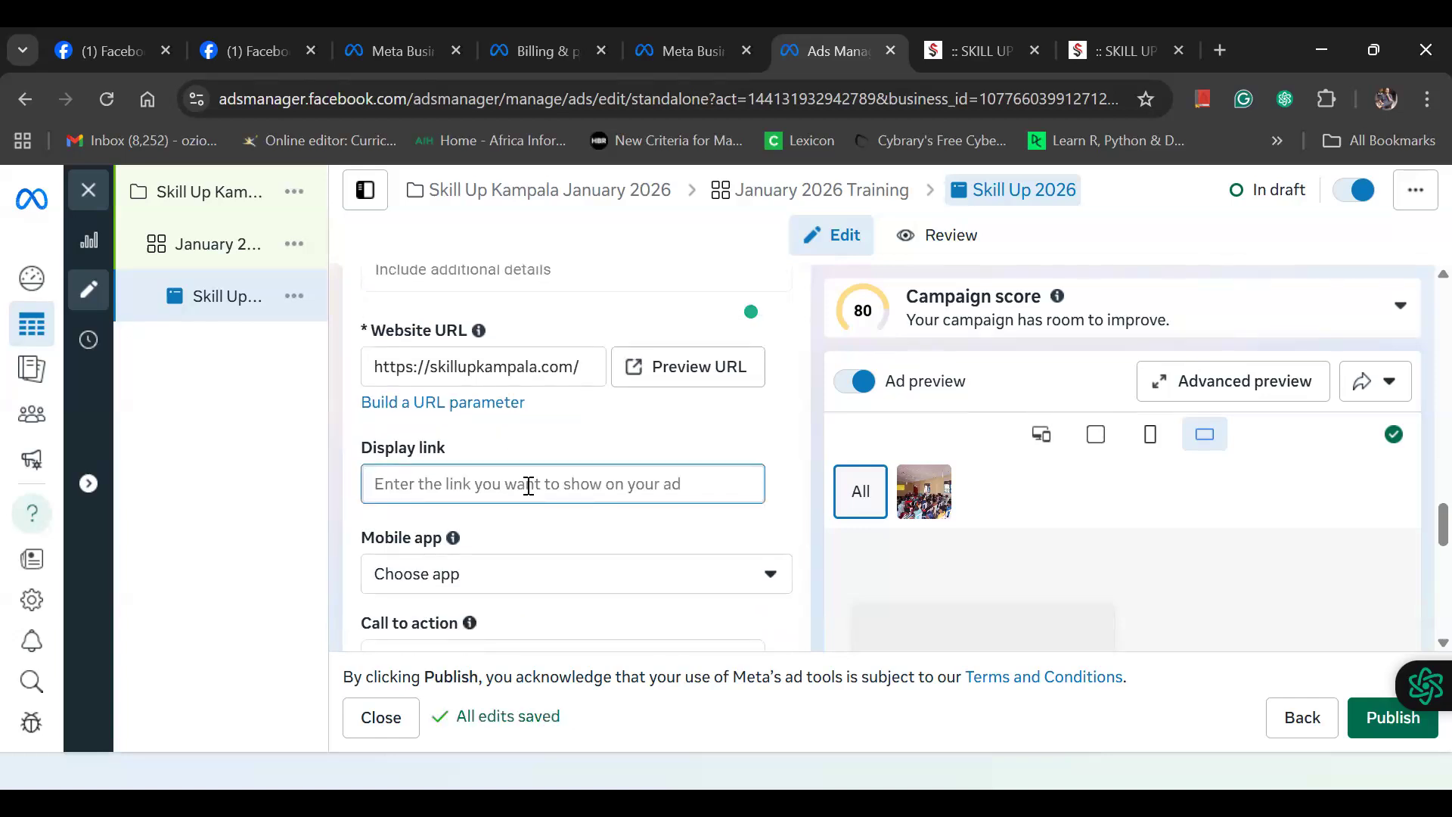
scroll(527, 484, "up", 3)
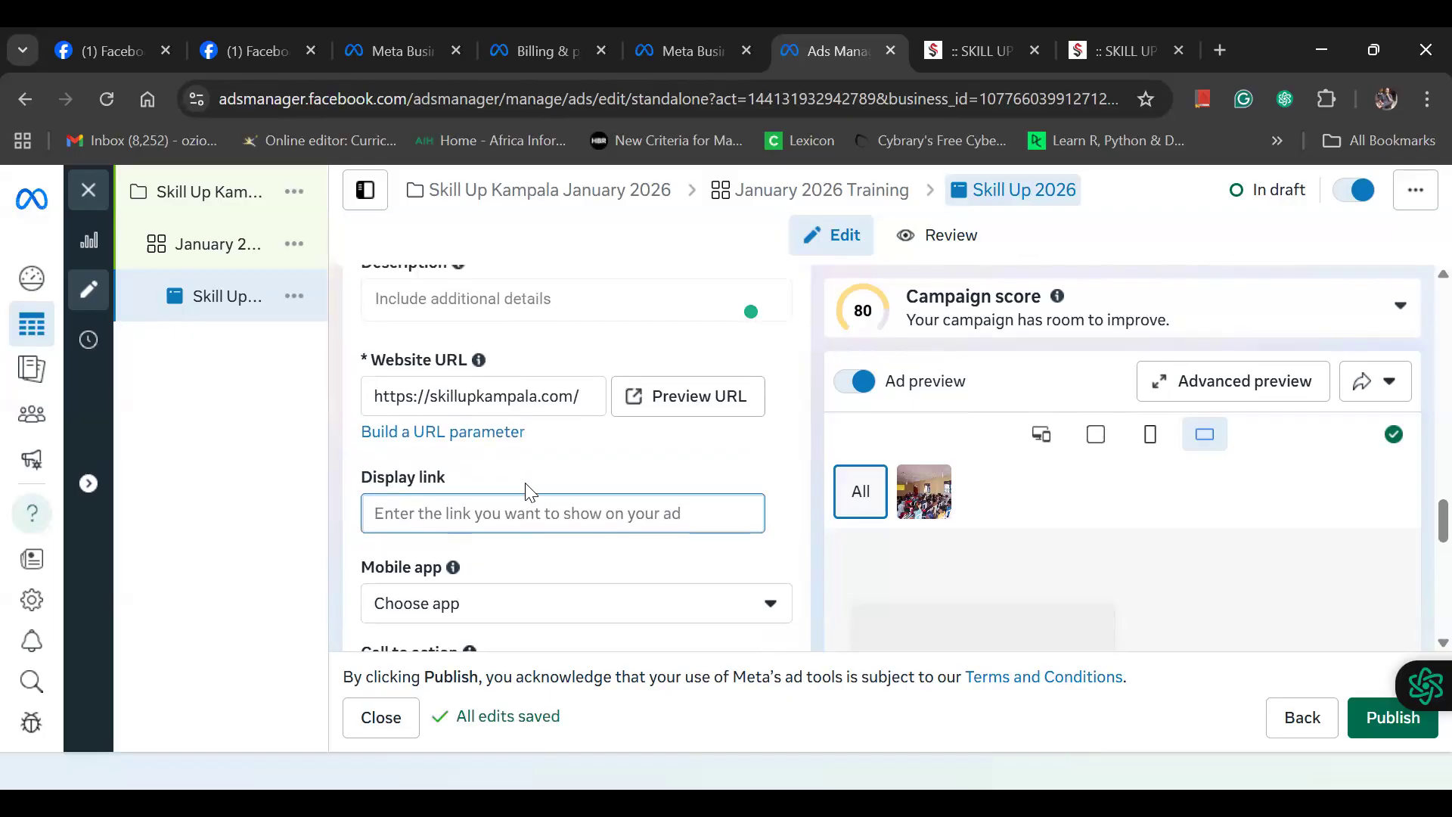
scroll(527, 491, "down", 6)
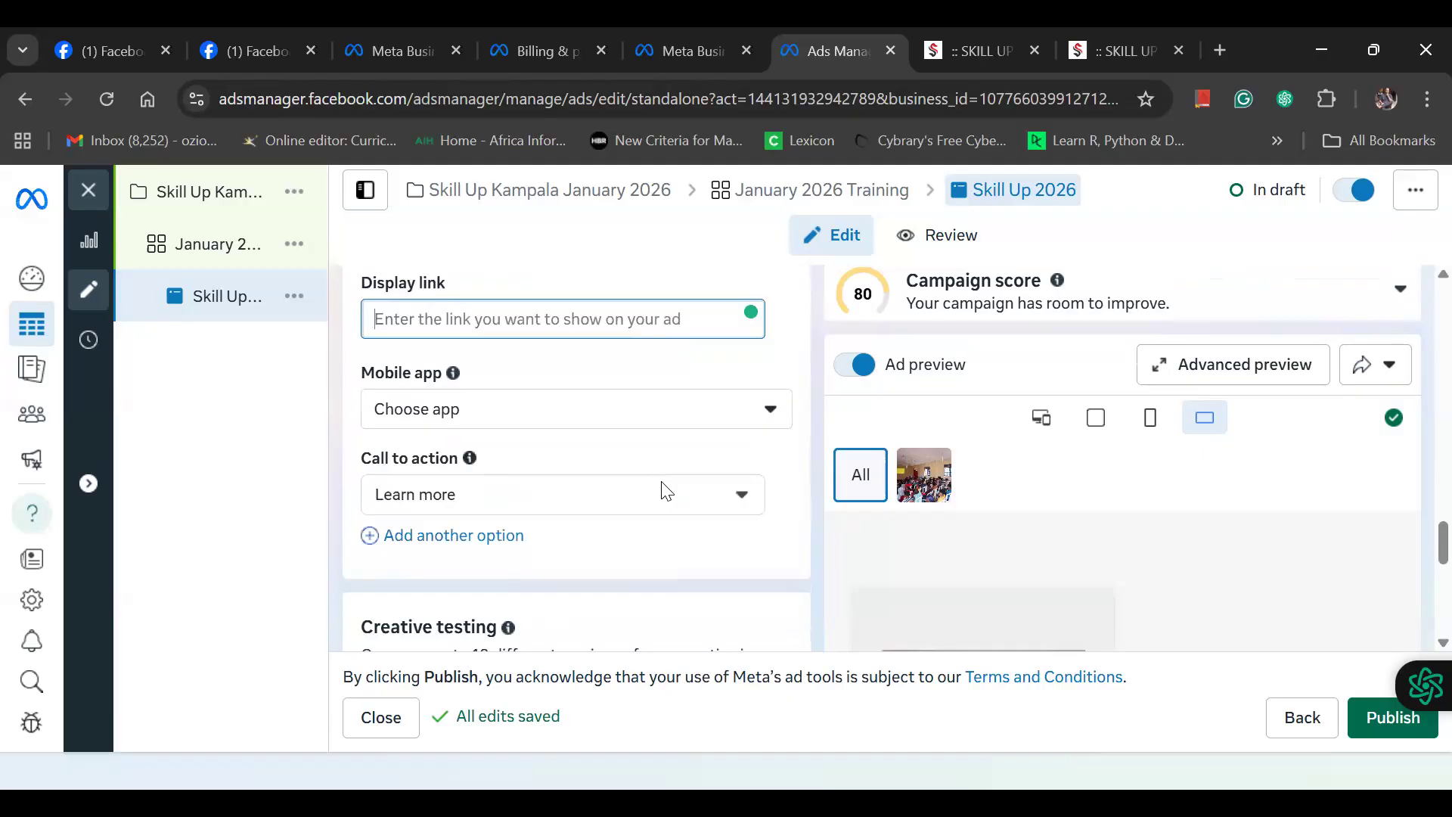
Step: Set the ad's call to action to Apply now
left_click(739, 495)
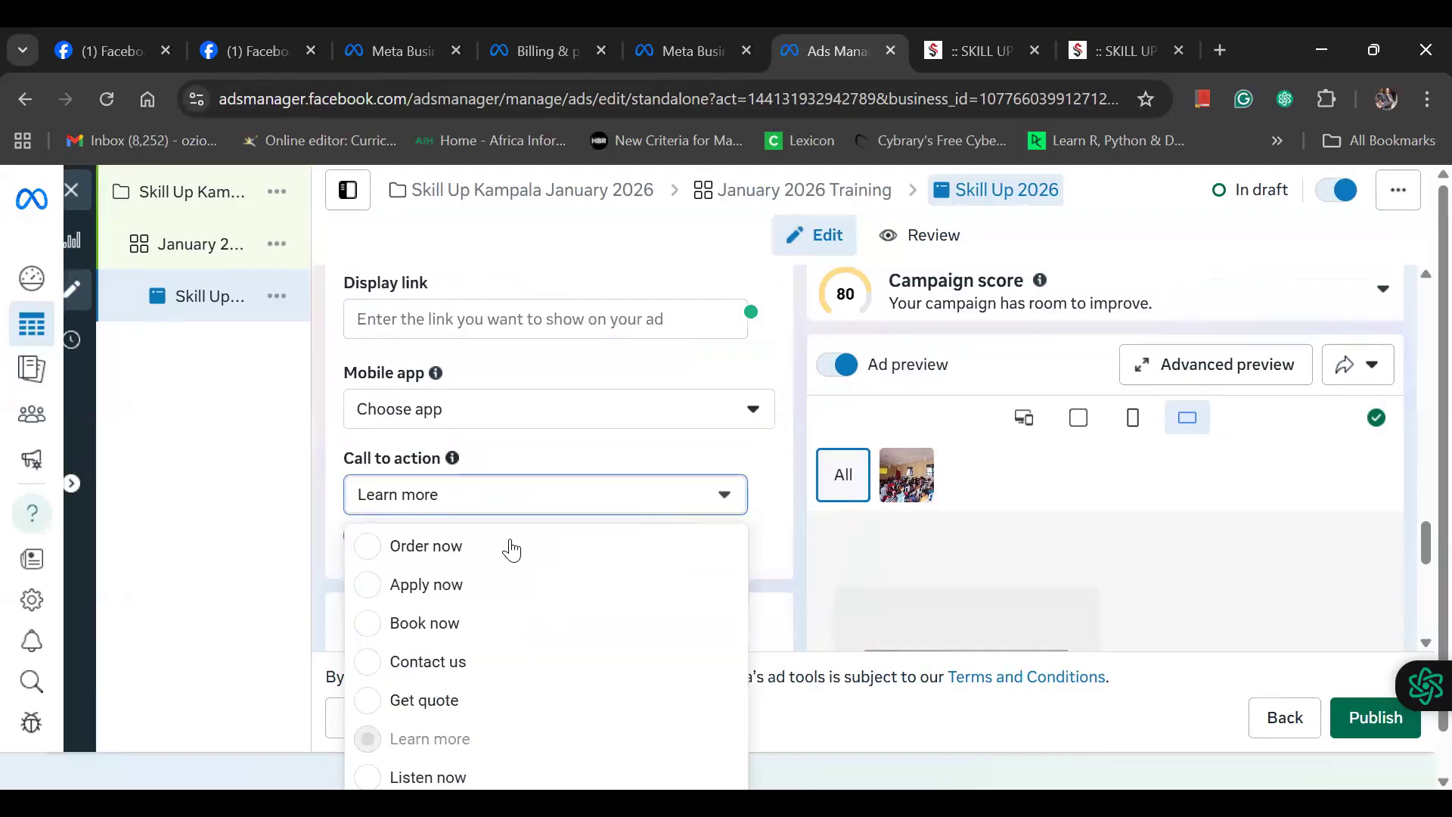
left_click(426, 586)
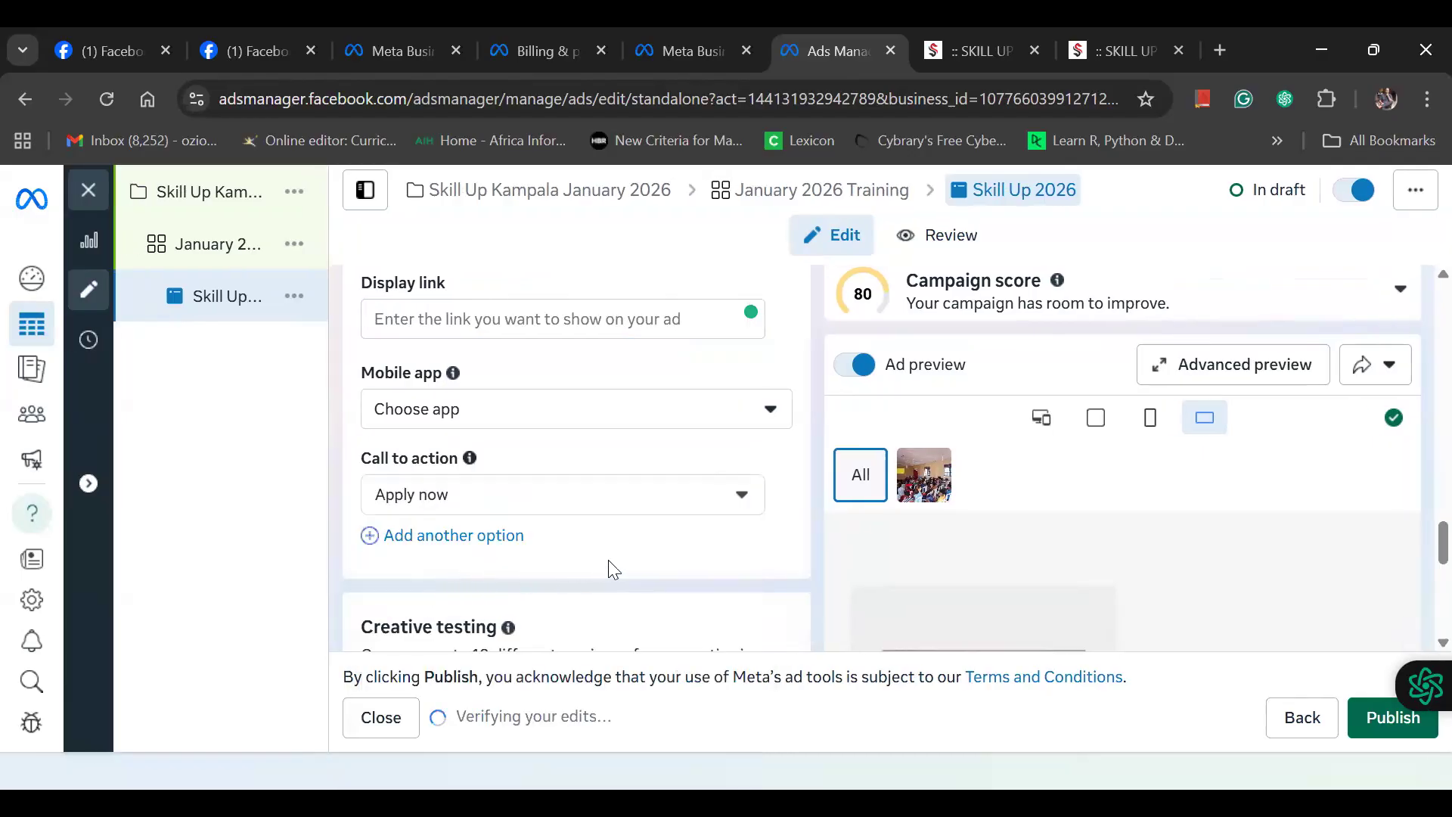
scroll(641, 558, "down", 4)
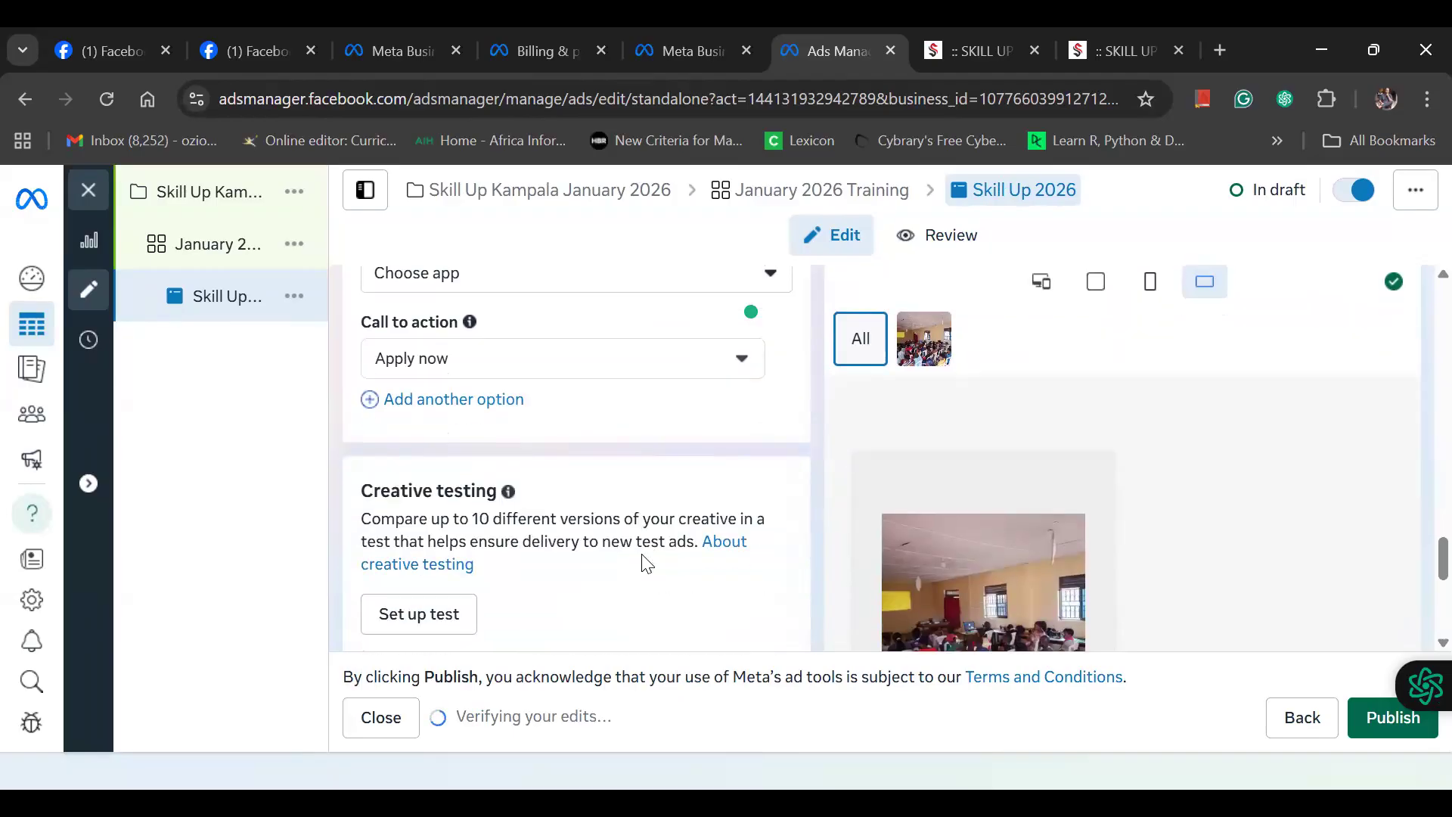
scroll(641, 554, "down", 2)
scroll(1121, 419, "up", 5)
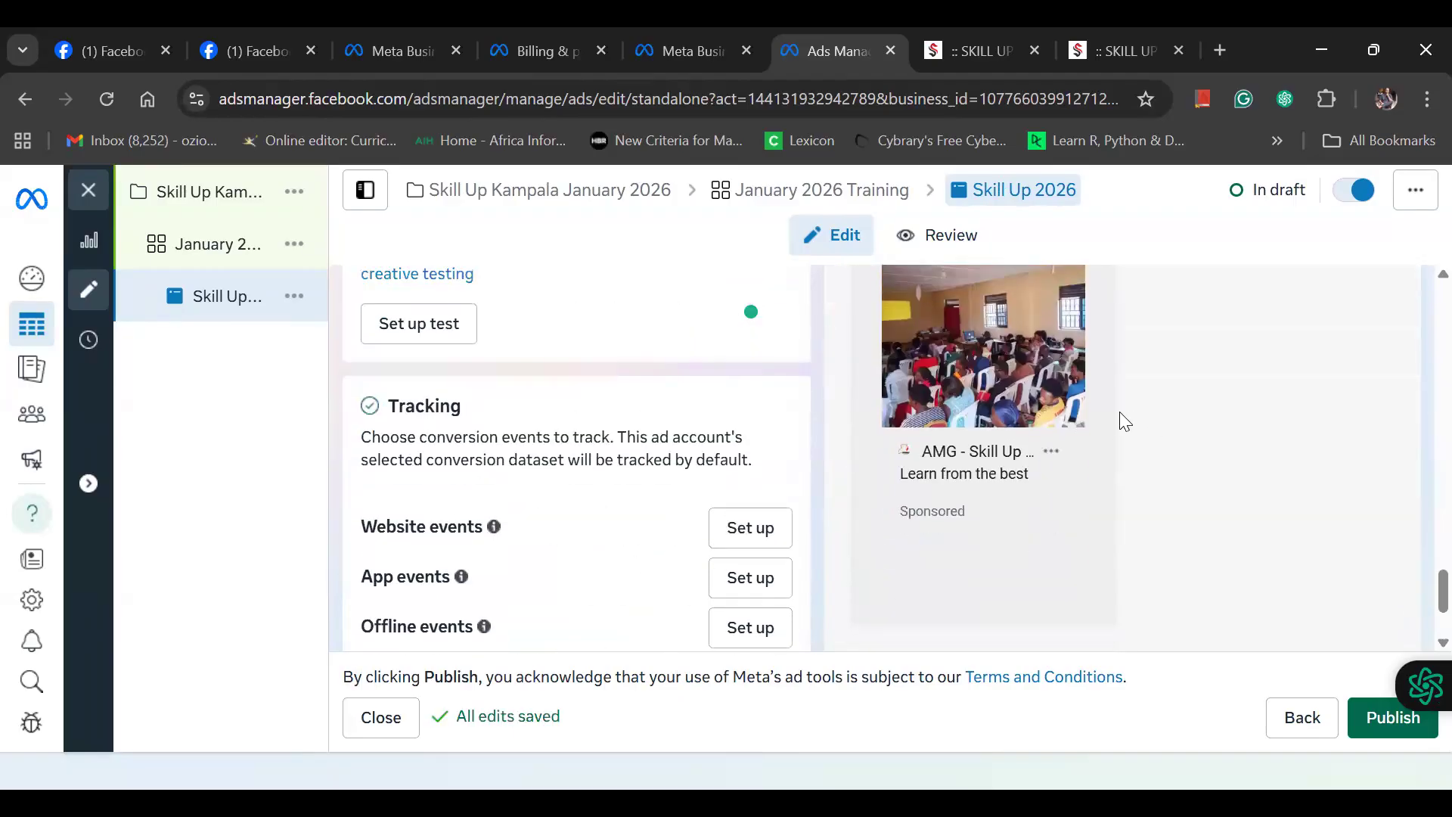
scroll(1058, 431, "up", 2)
scroll(1042, 465, "down", 4)
scroll(990, 472, "up", 1)
scroll(991, 470, "up", 3)
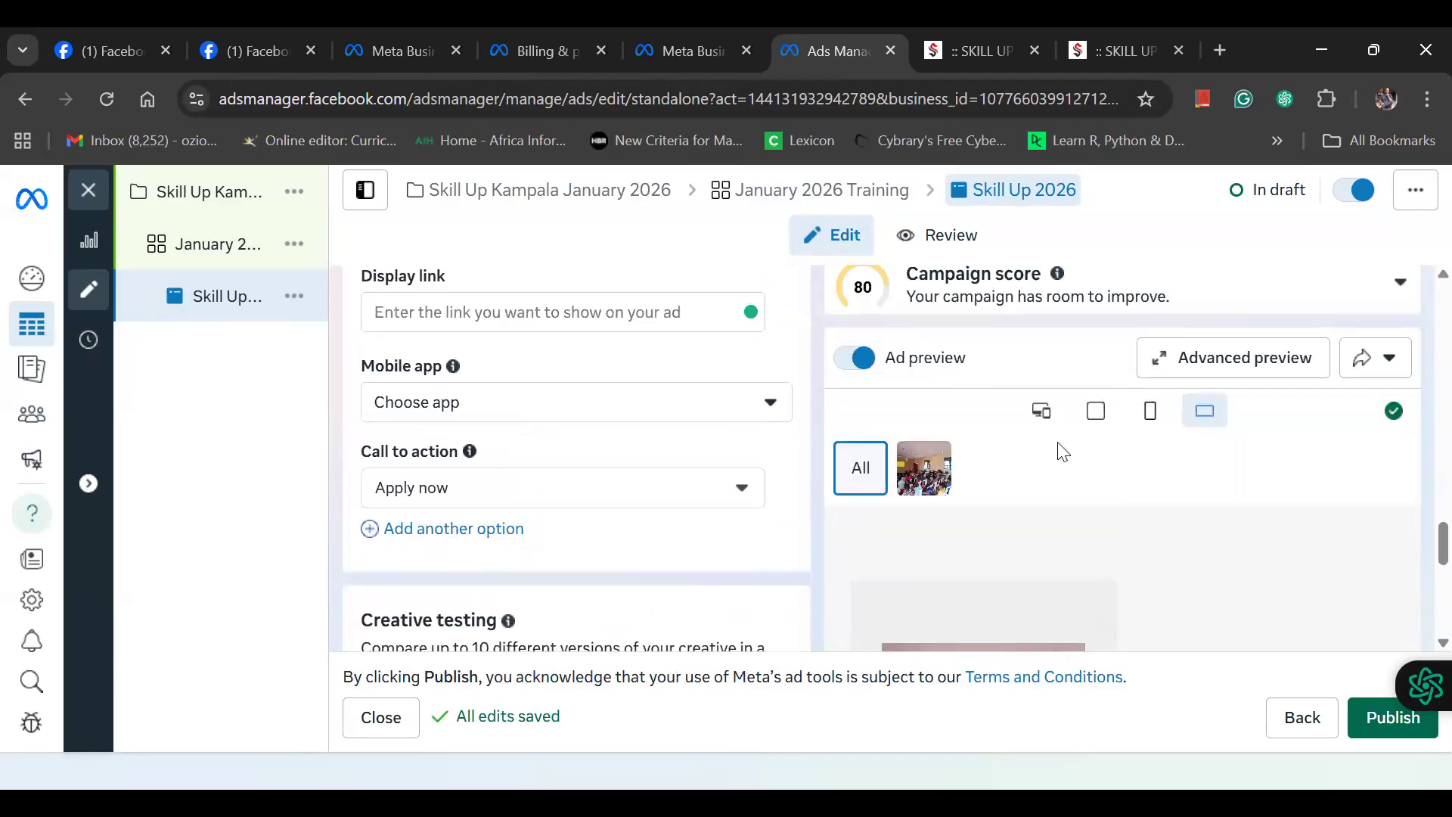
Step: Switch the ad preview to the Feeds format showing all 8 placements
left_click(1044, 392)
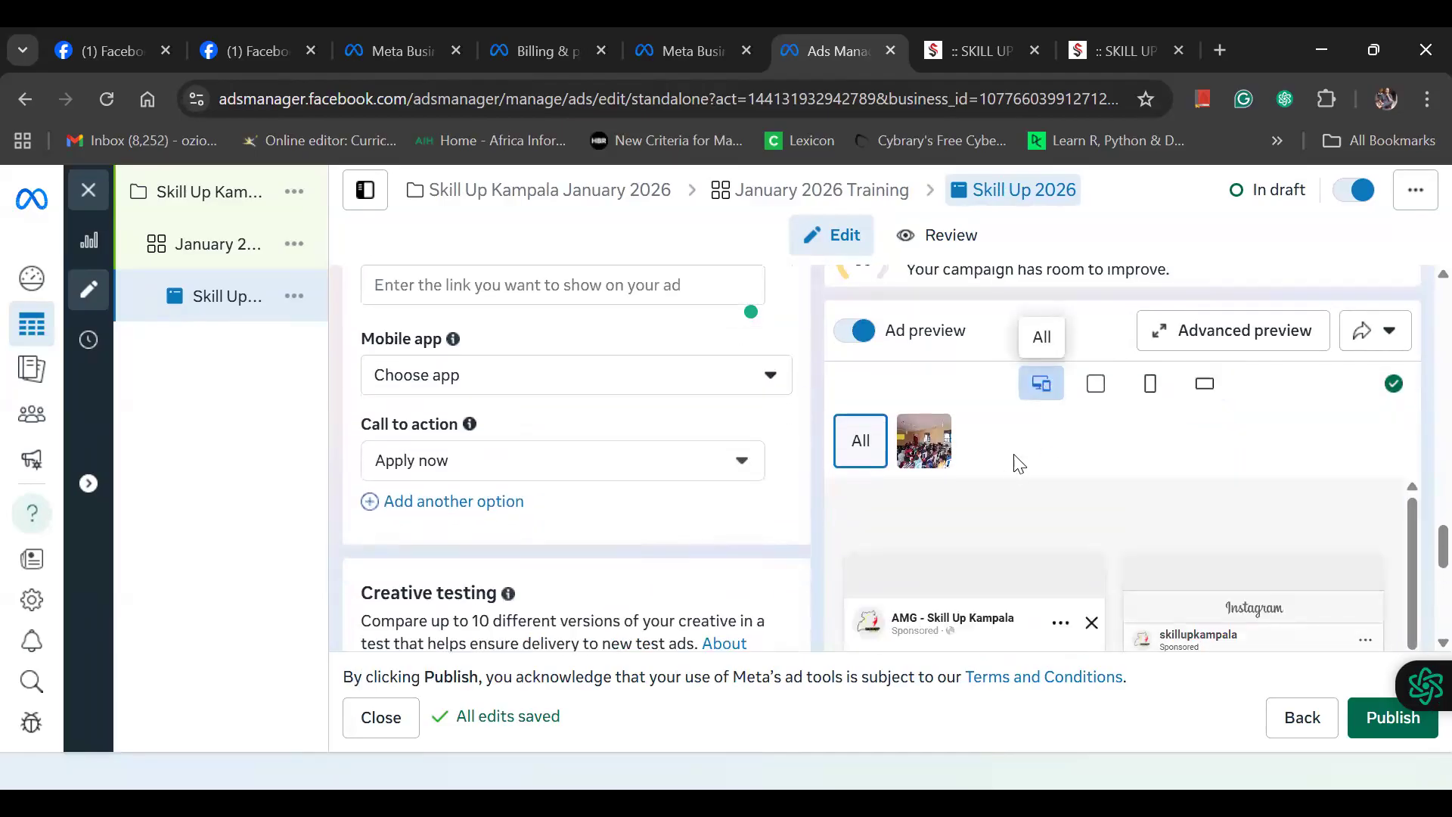
scroll(1013, 465, "down", 3)
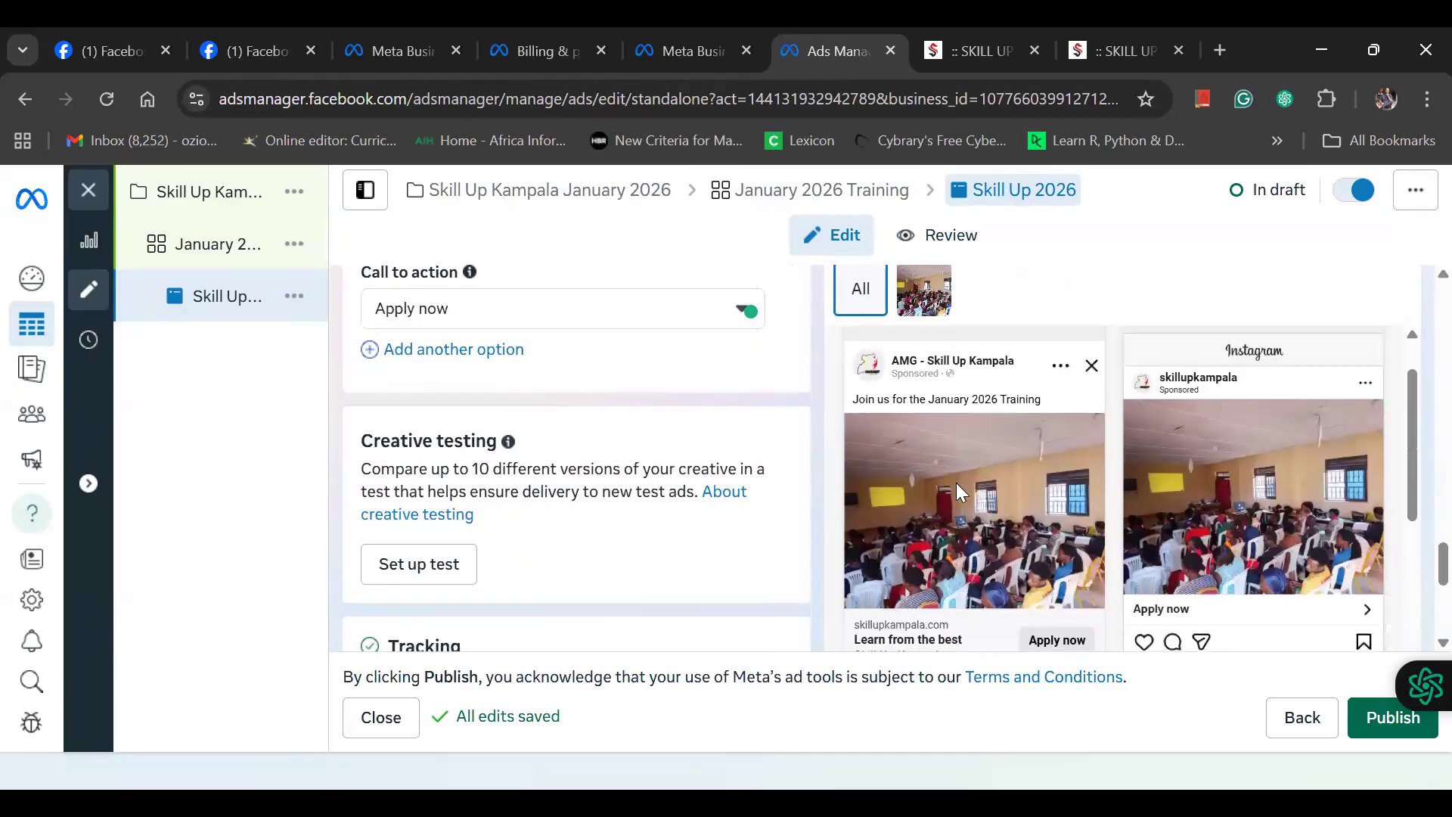
scroll(953, 484, "down", 2)
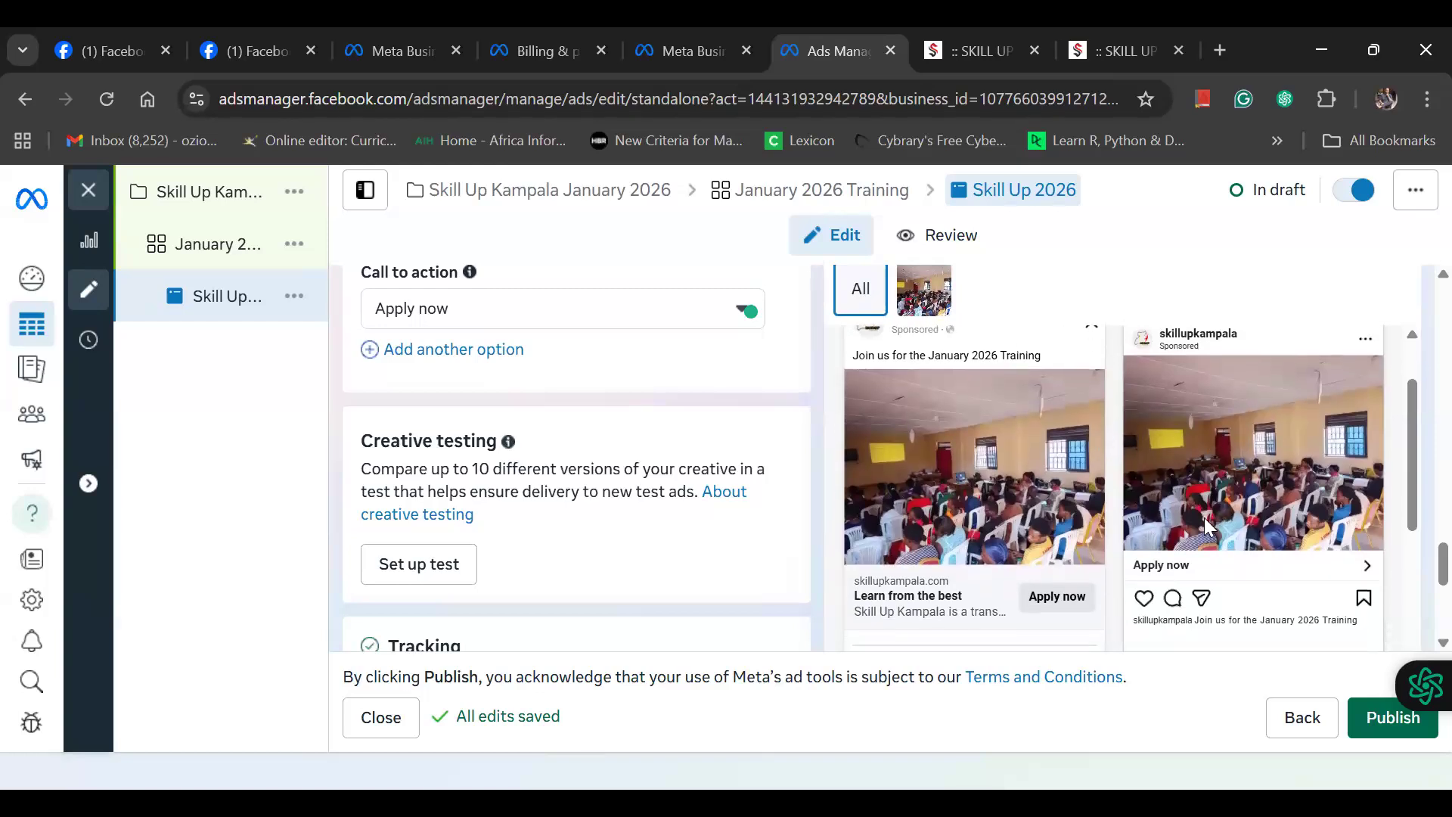
scroll(951, 510, "up", 2)
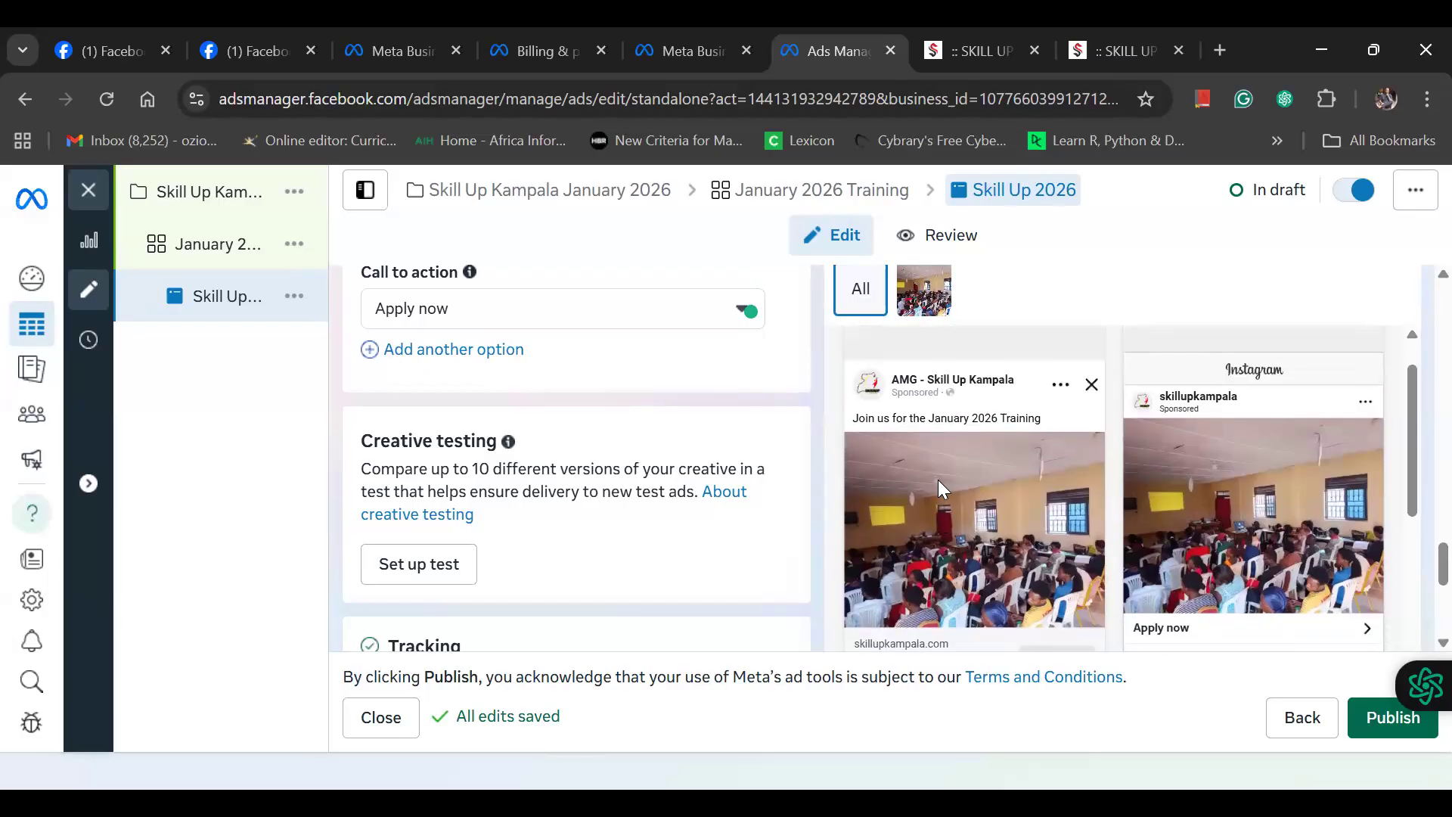
scroll(941, 478, "down", 5)
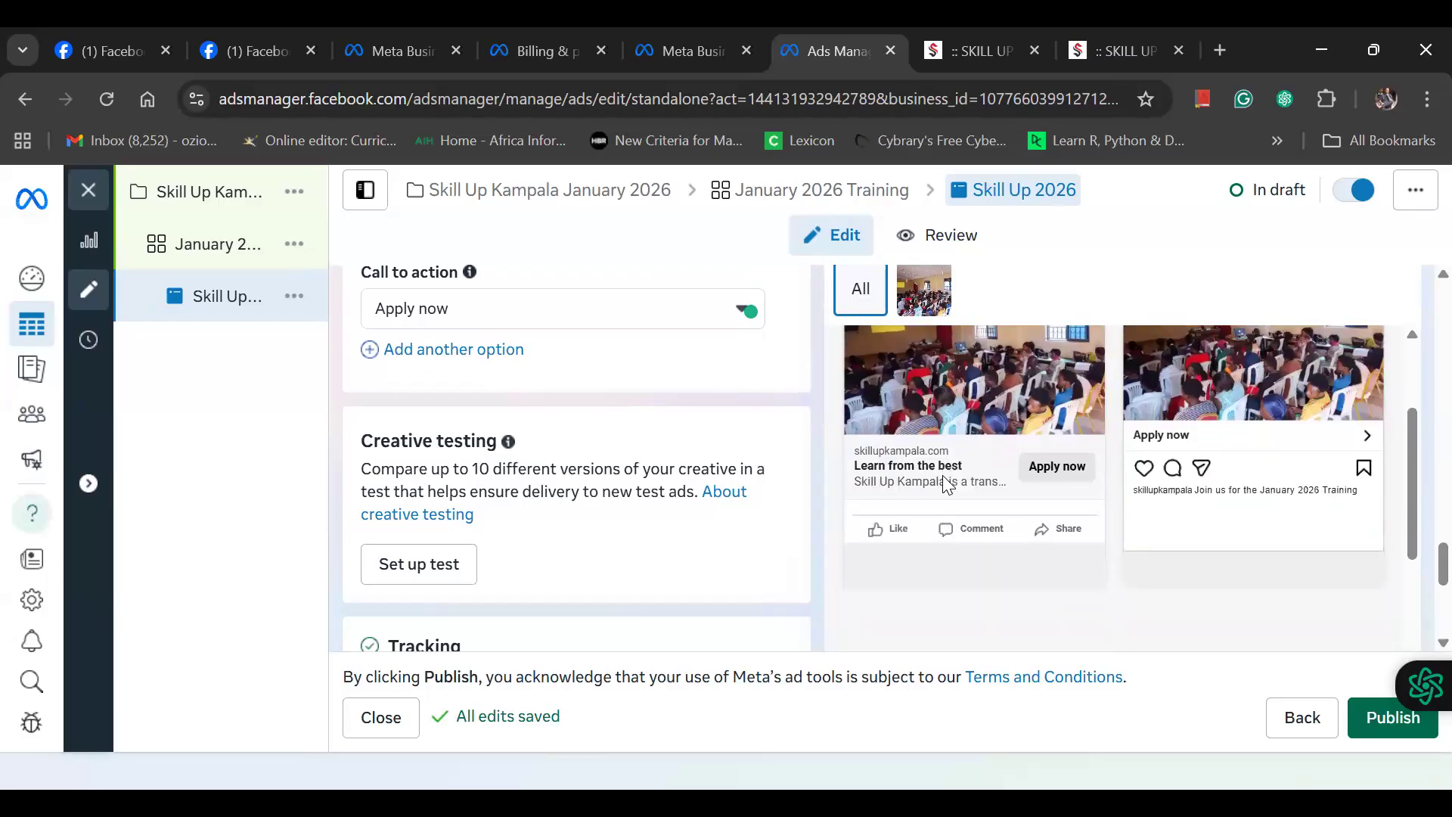
scroll(1034, 487, "up", 5)
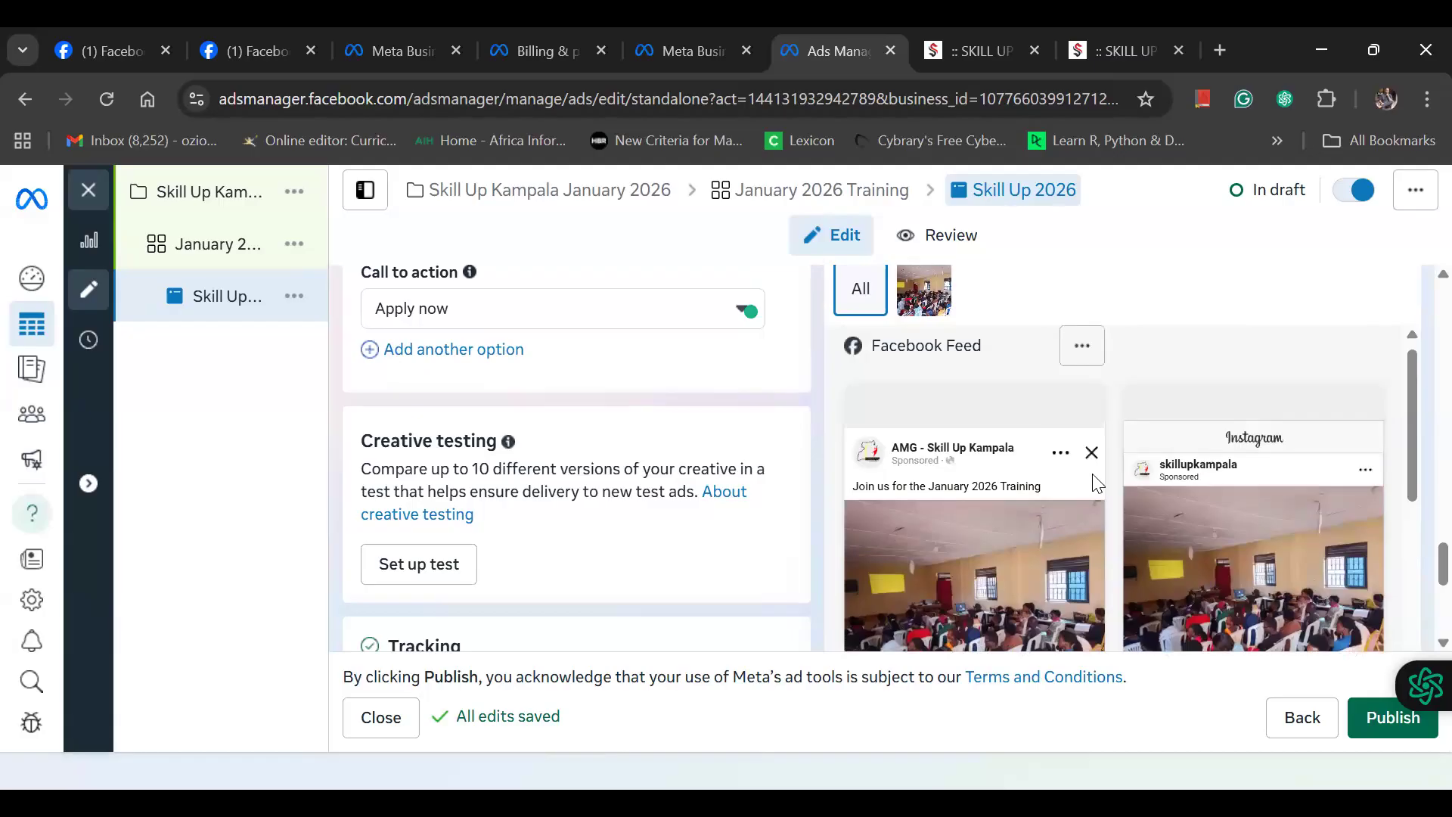
scroll(1036, 423, "up", 3)
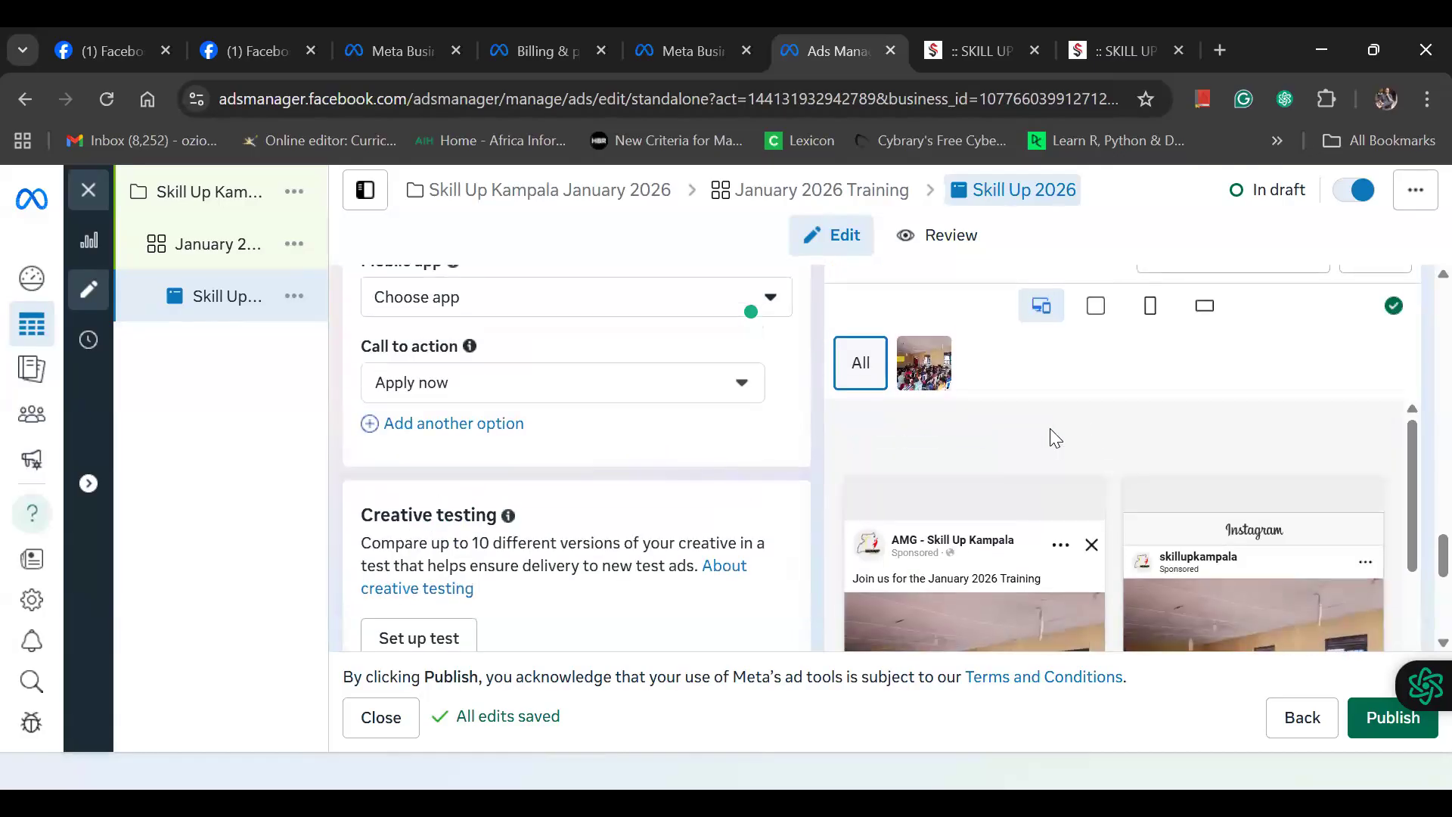
left_click(1080, 467)
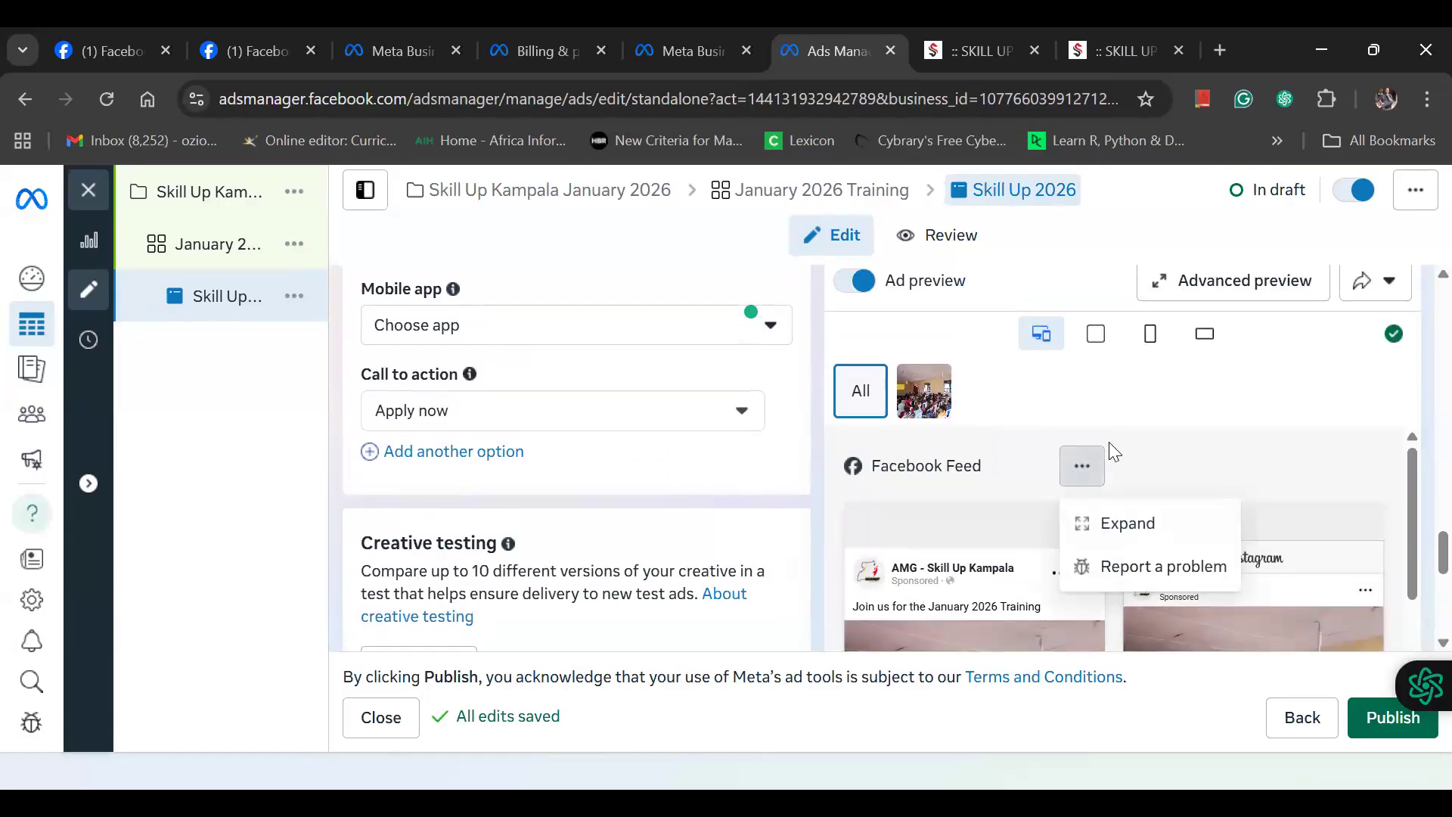
left_click(1094, 336)
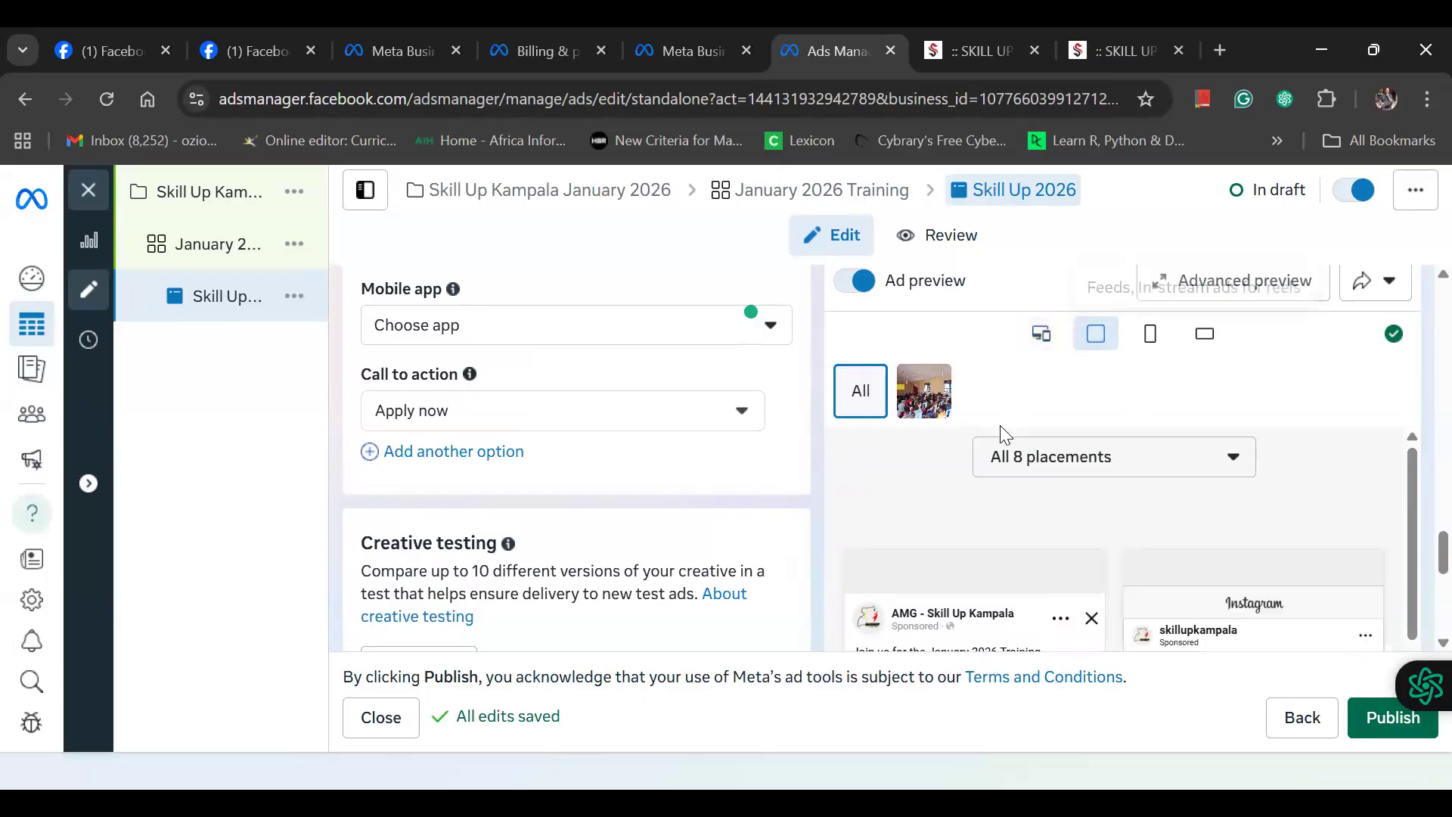
scroll(1010, 424, "down", 3)
scroll(1019, 428, "down", 3)
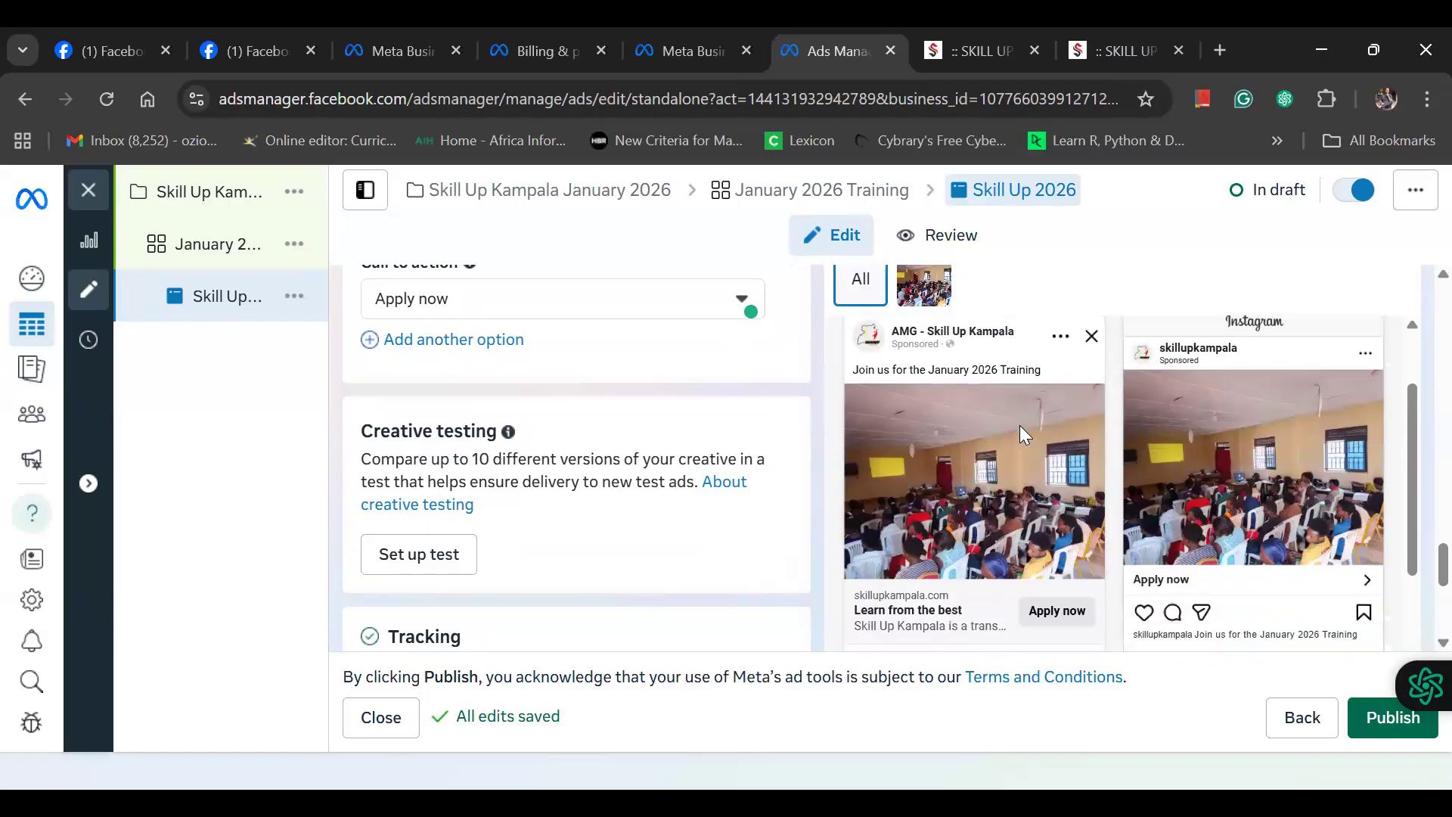
scroll(1019, 425, "up", 5)
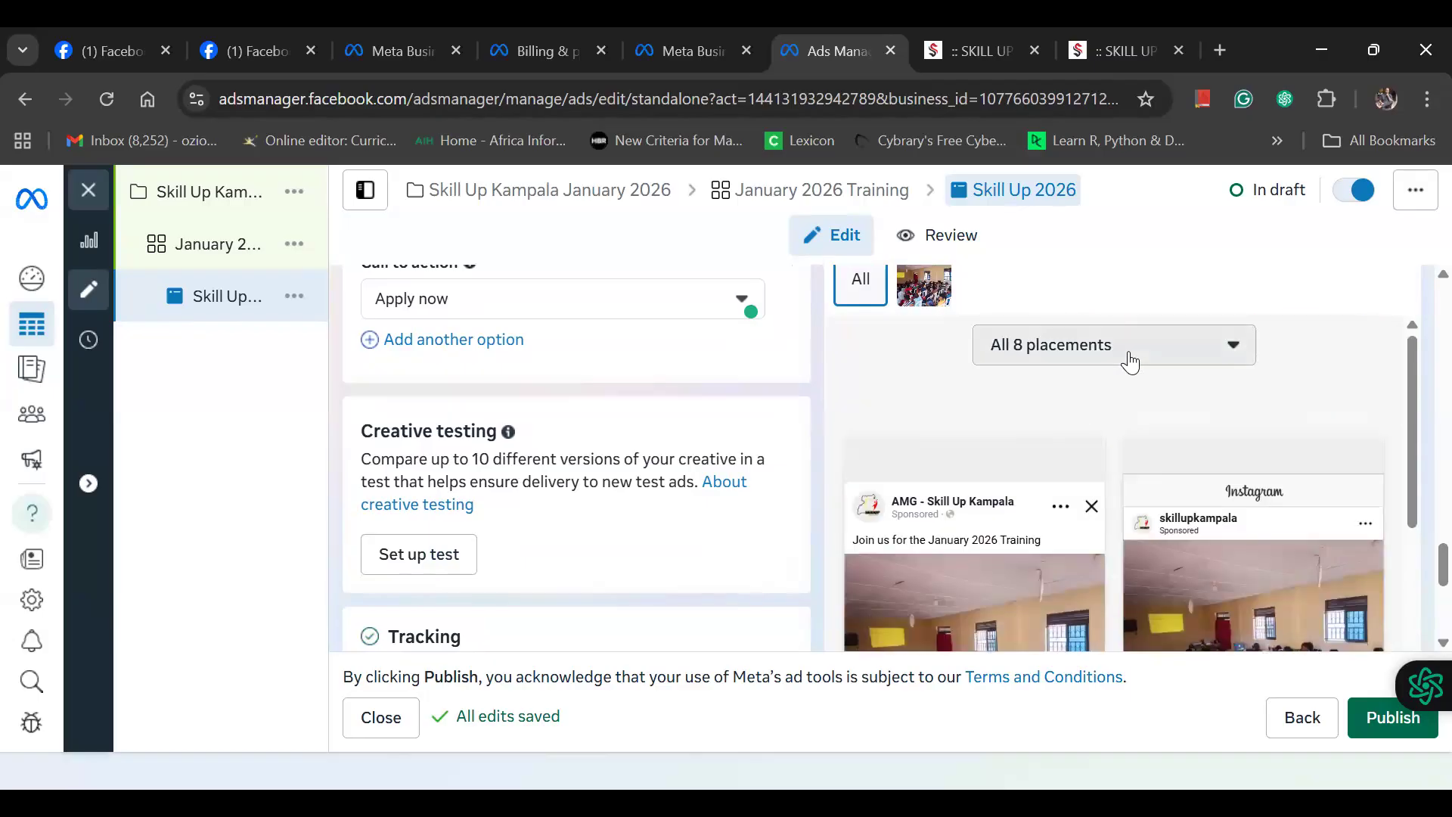
Step: Preview the ad in the Facebook profile feed placement
left_click(1130, 361)
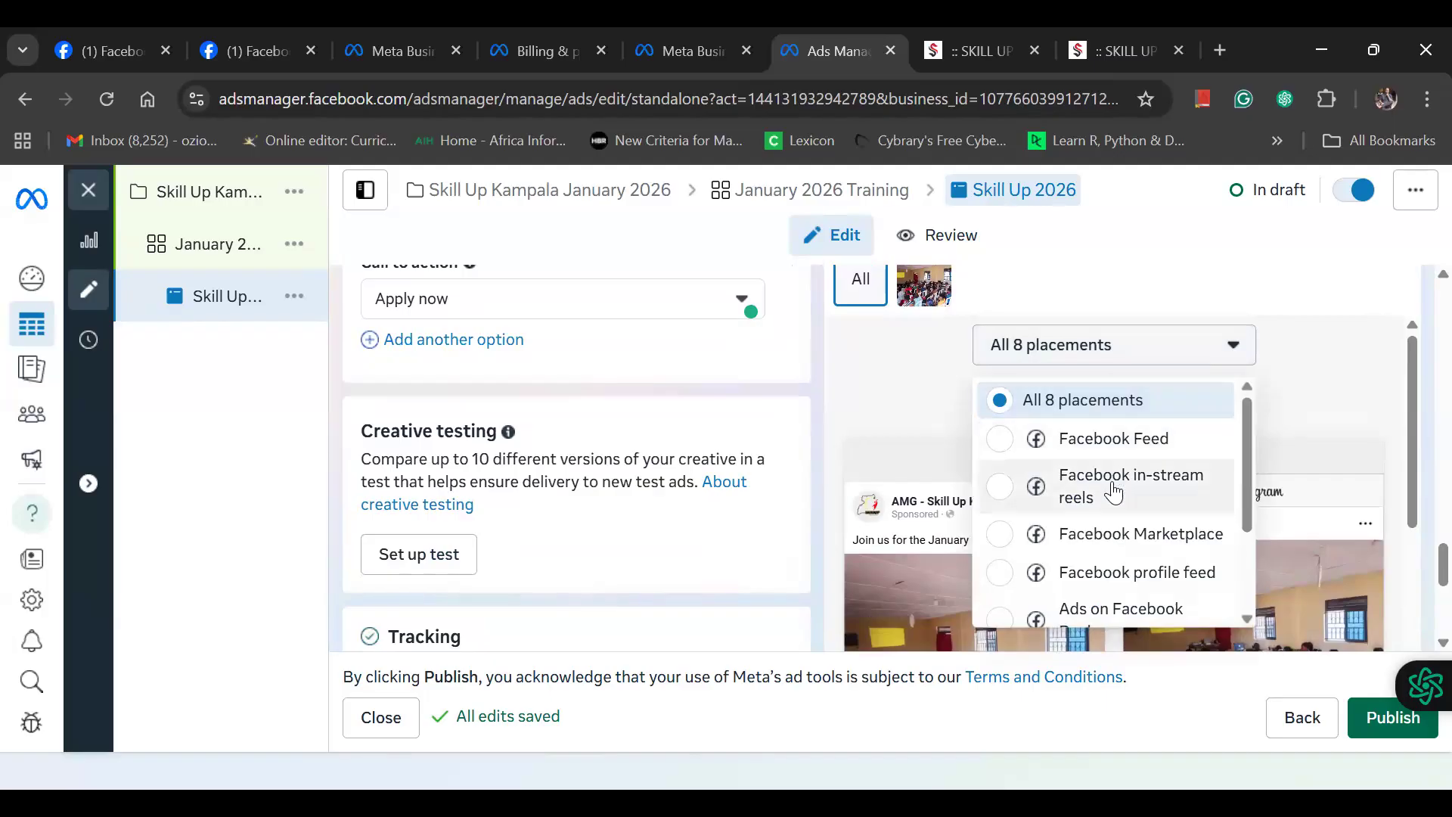
scroll(1113, 492, "down", 3)
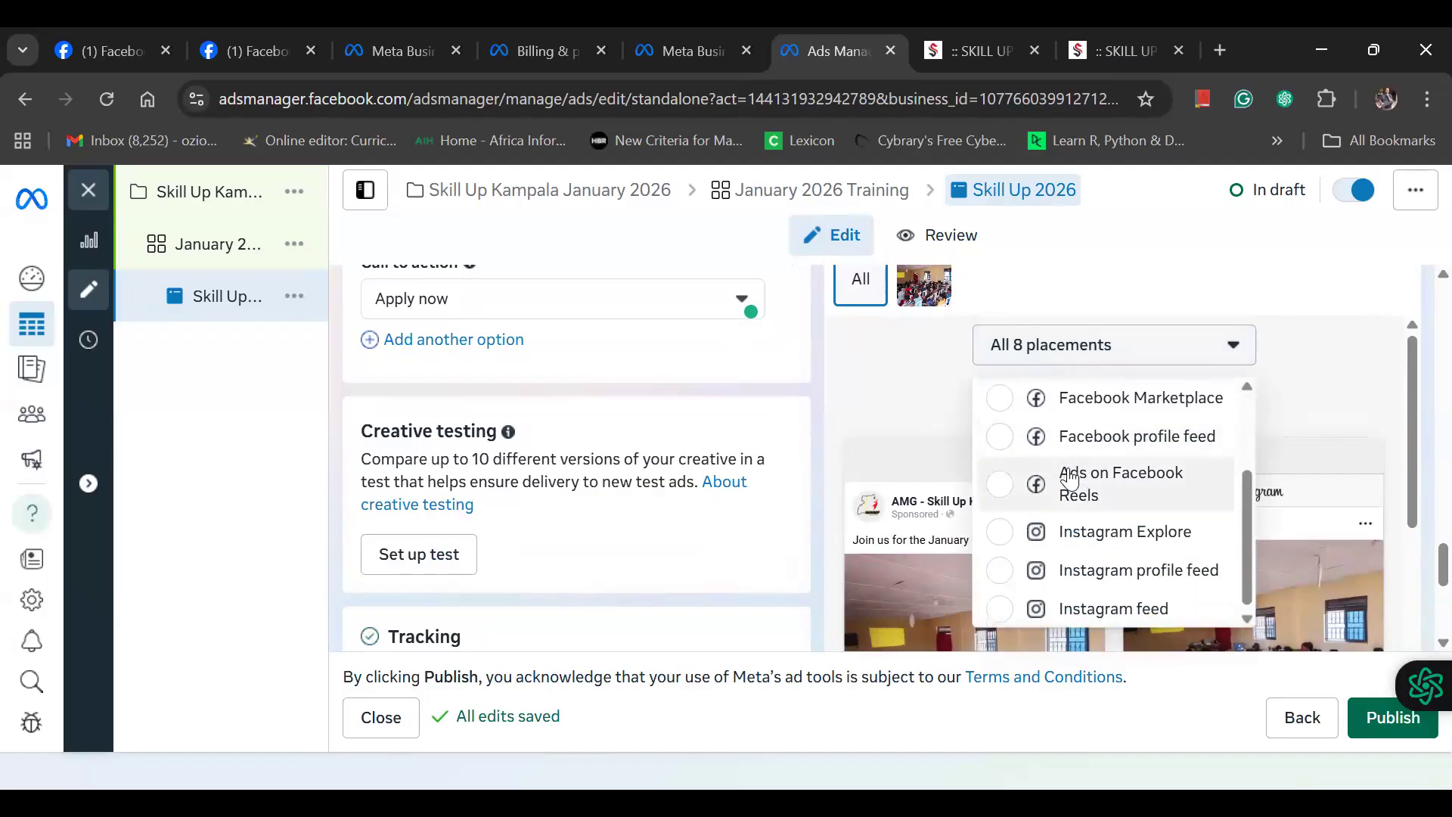
scroll(1063, 515, "down", 1)
scroll(1052, 484, "up", 1)
scroll(1043, 473, "down", 1)
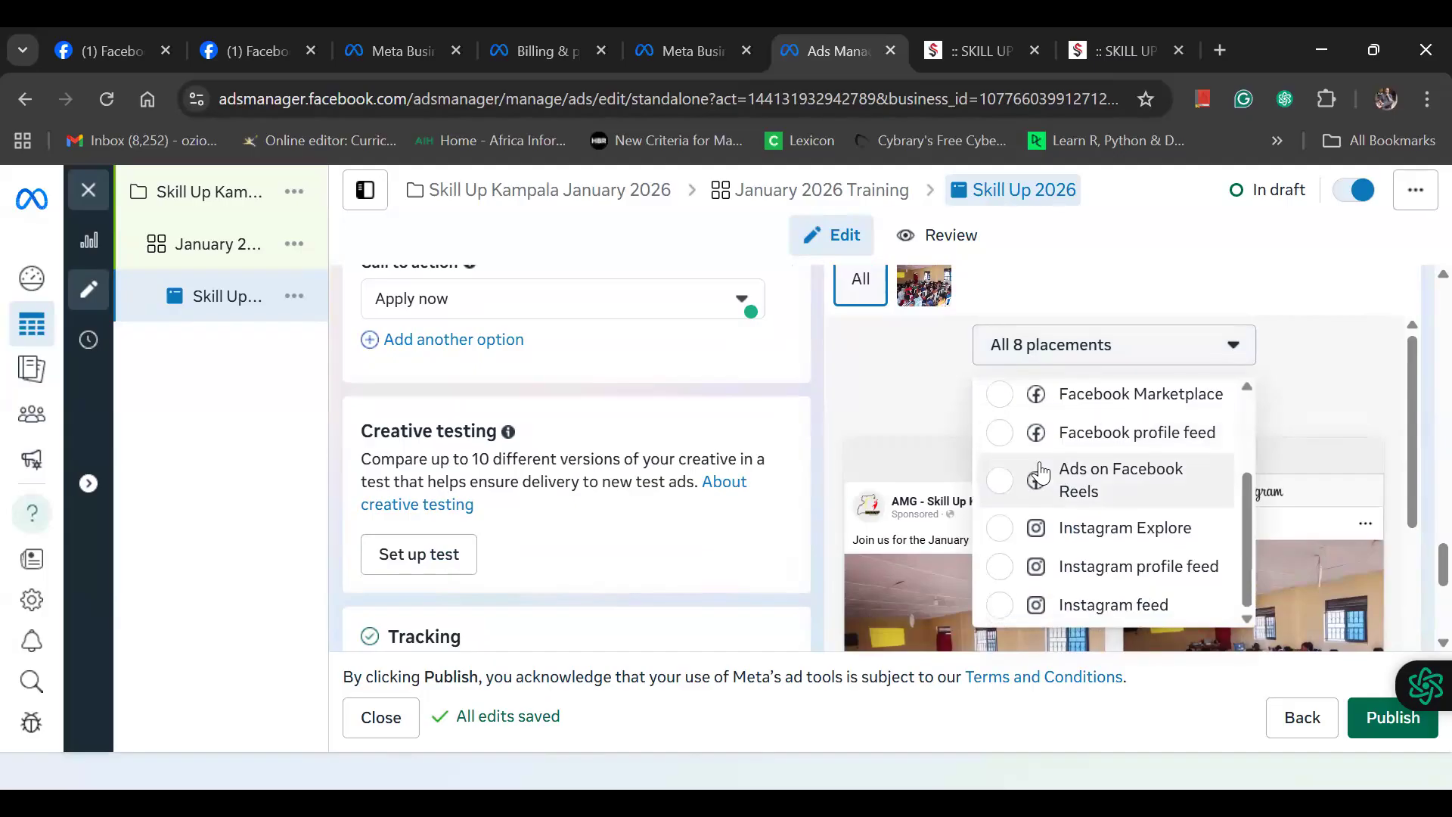
scroll(1040, 470, "up", 1)
left_click(1005, 451)
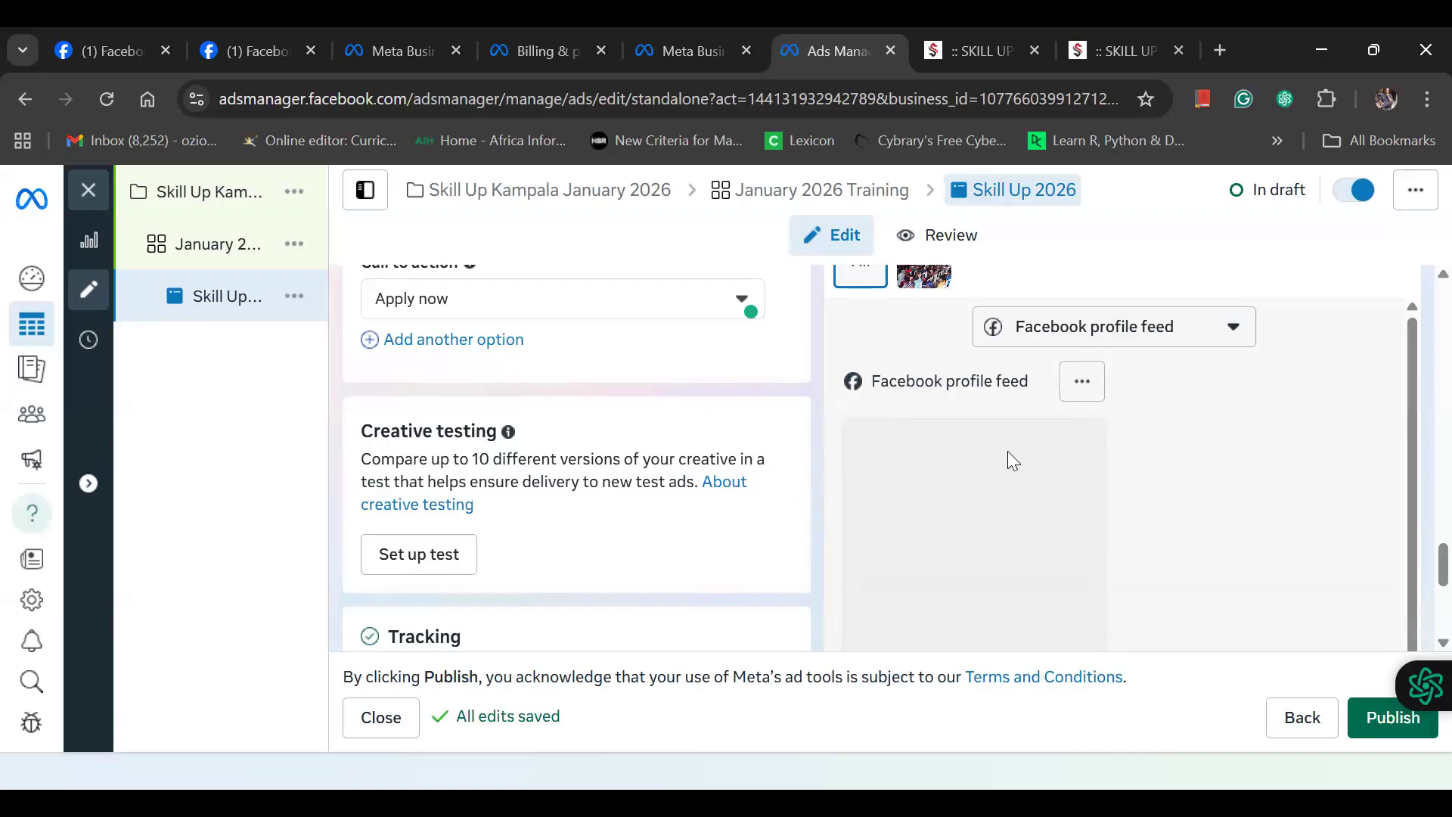
Step: Set the preview back to All 8 placements in the All (desktop) view
left_click(1208, 342)
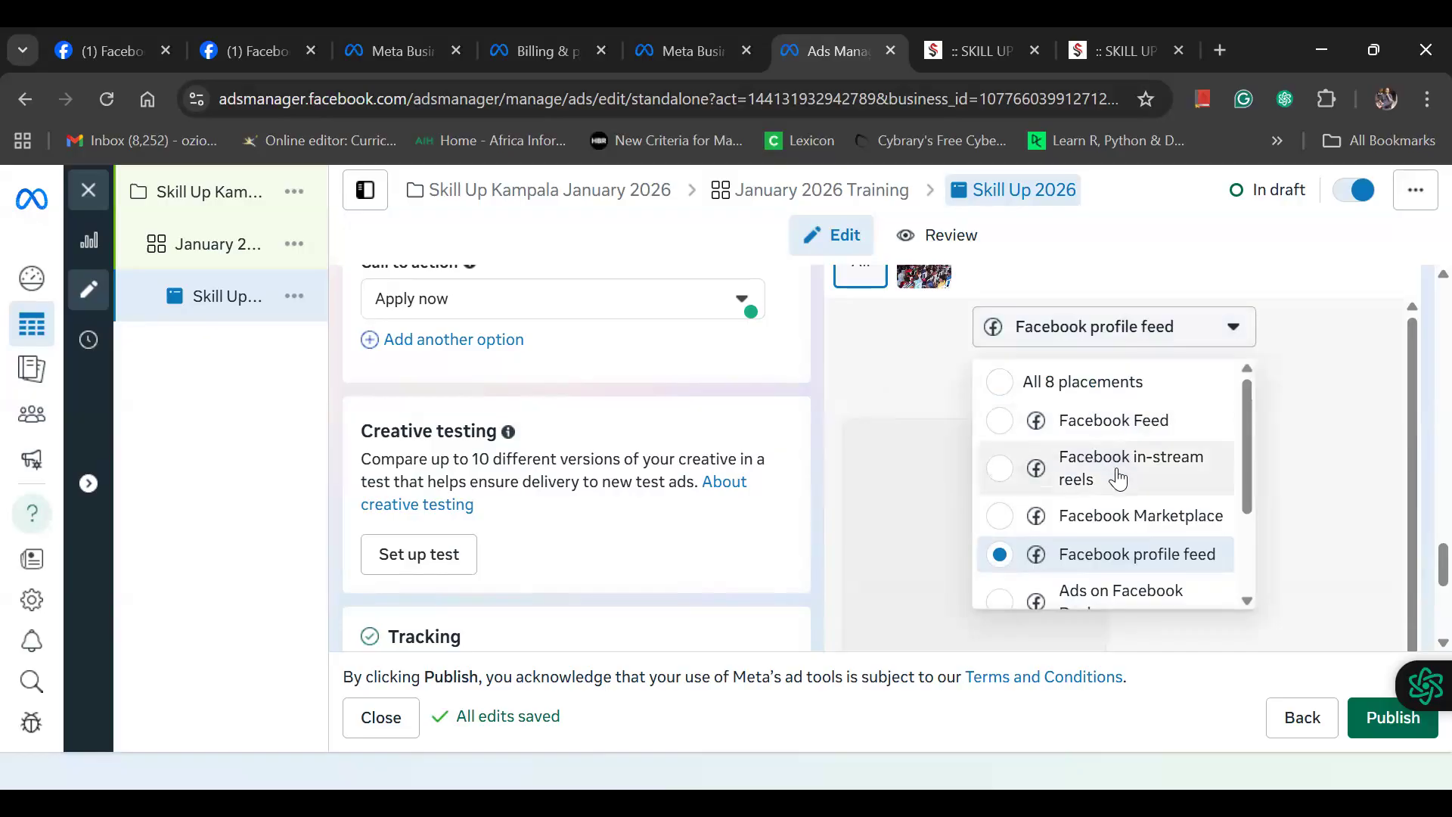
scroll(1118, 478, "down", 3)
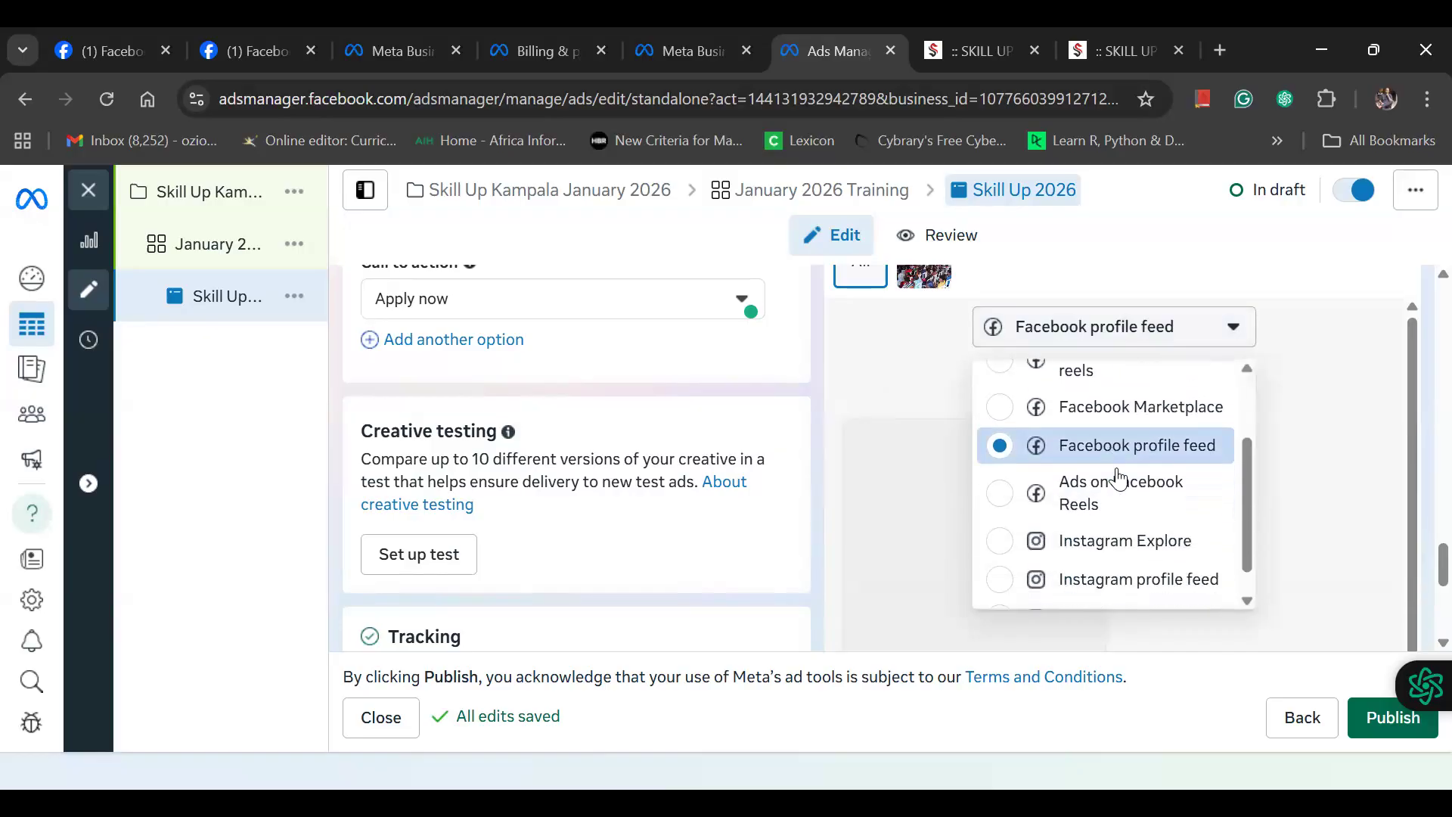
scroll(1117, 478, "down", 1)
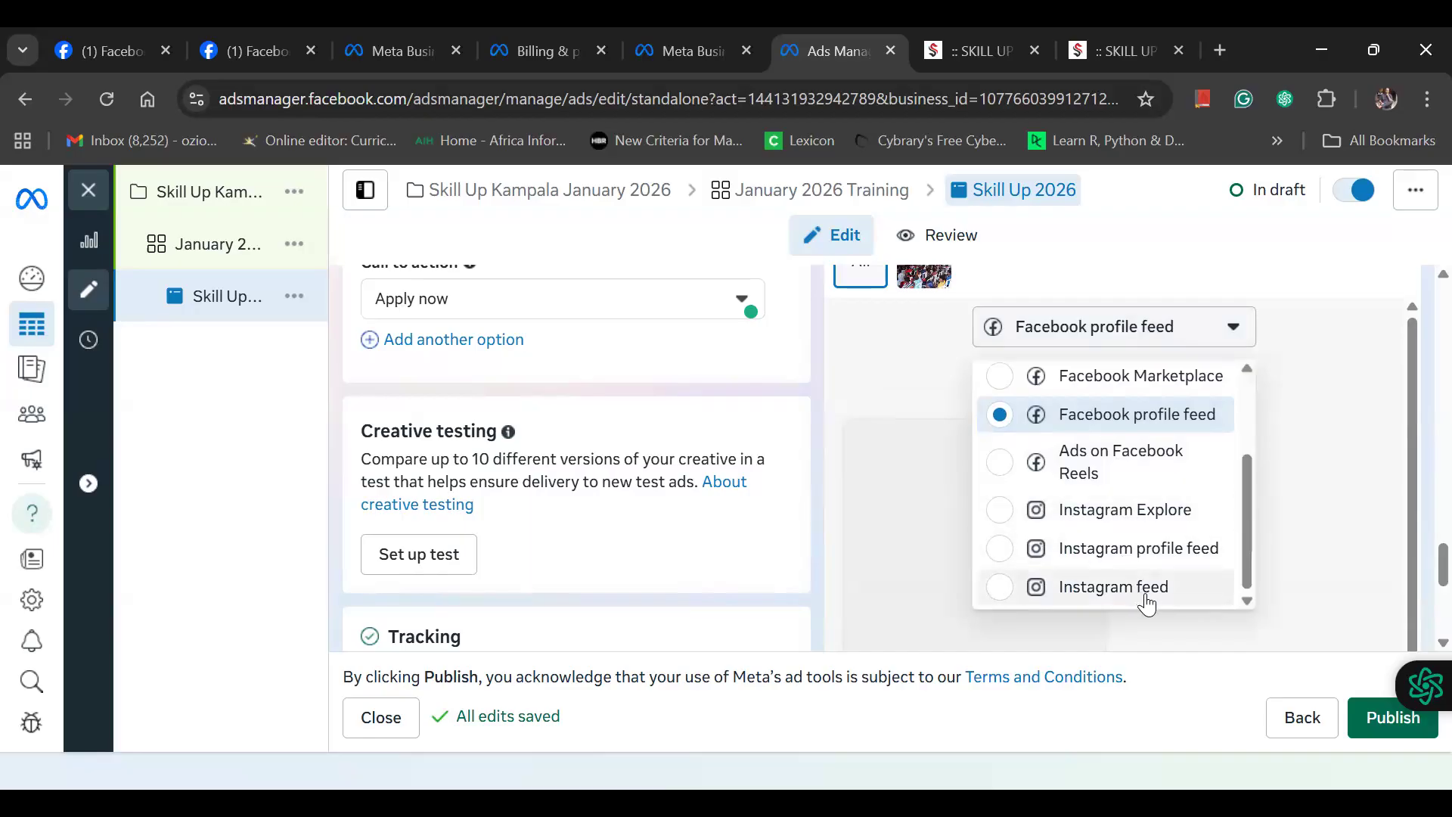
left_click(1290, 380)
scroll(1228, 422, "up", 2)
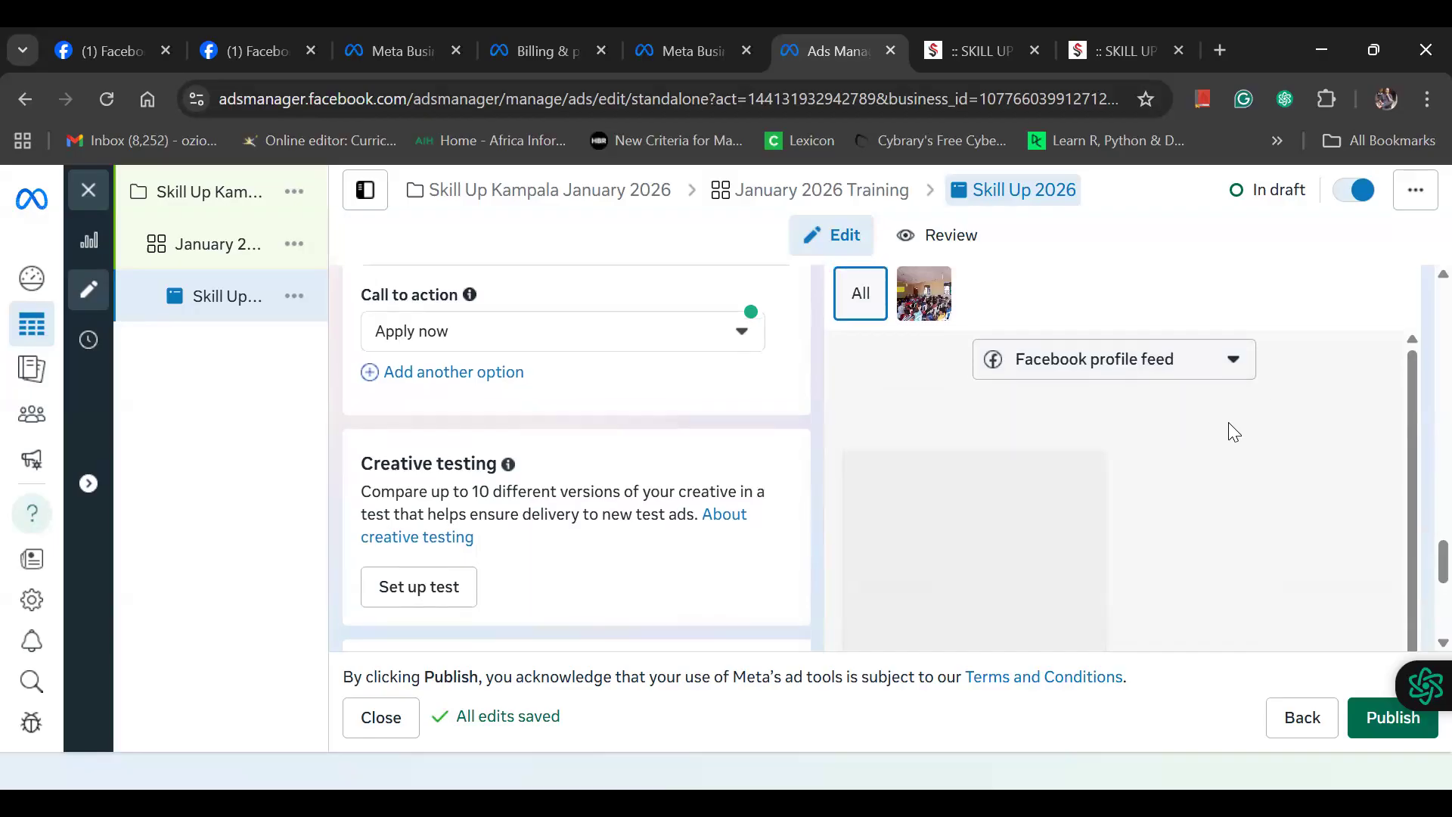
left_click(1191, 475)
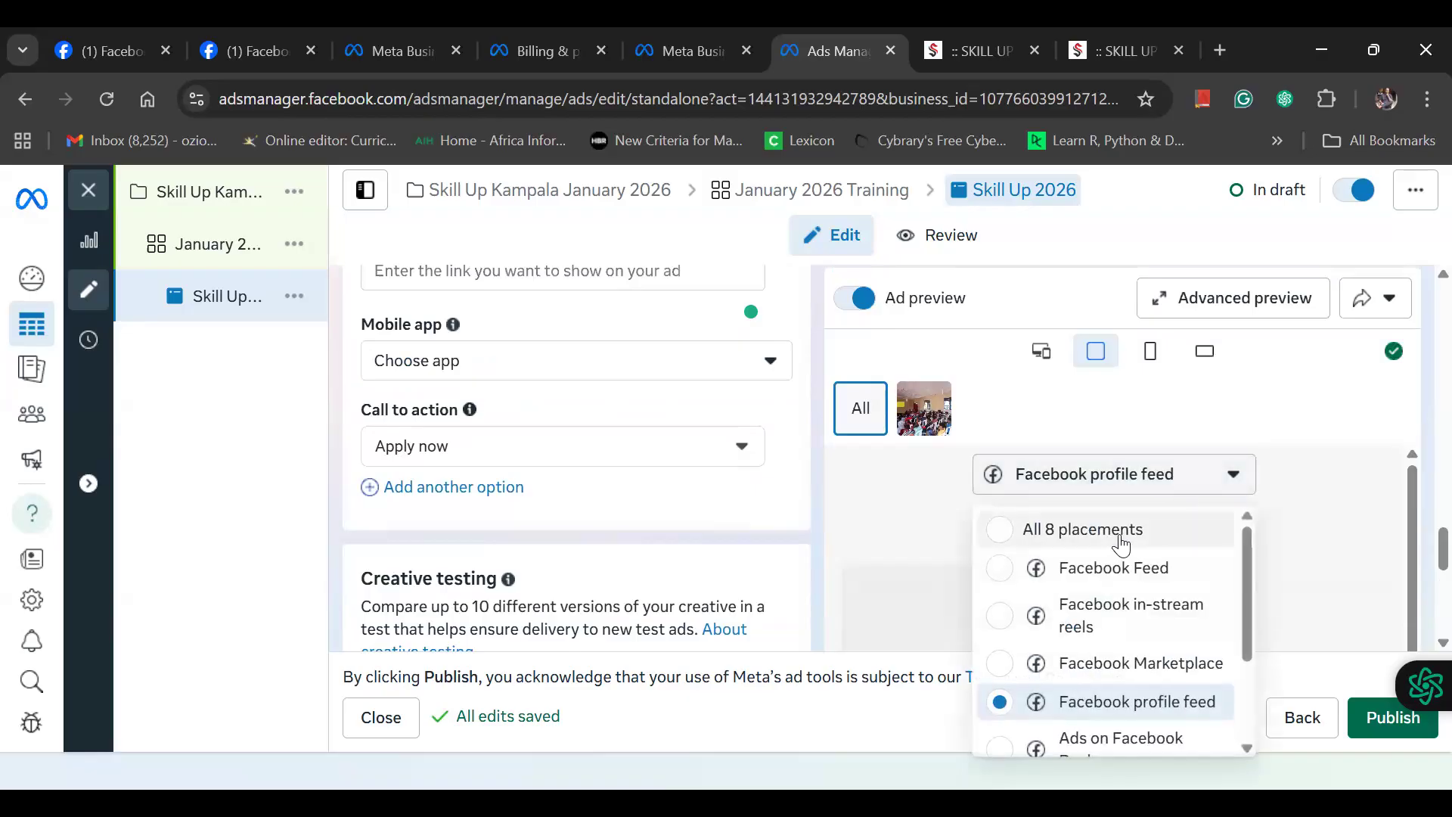
left_click(1119, 532)
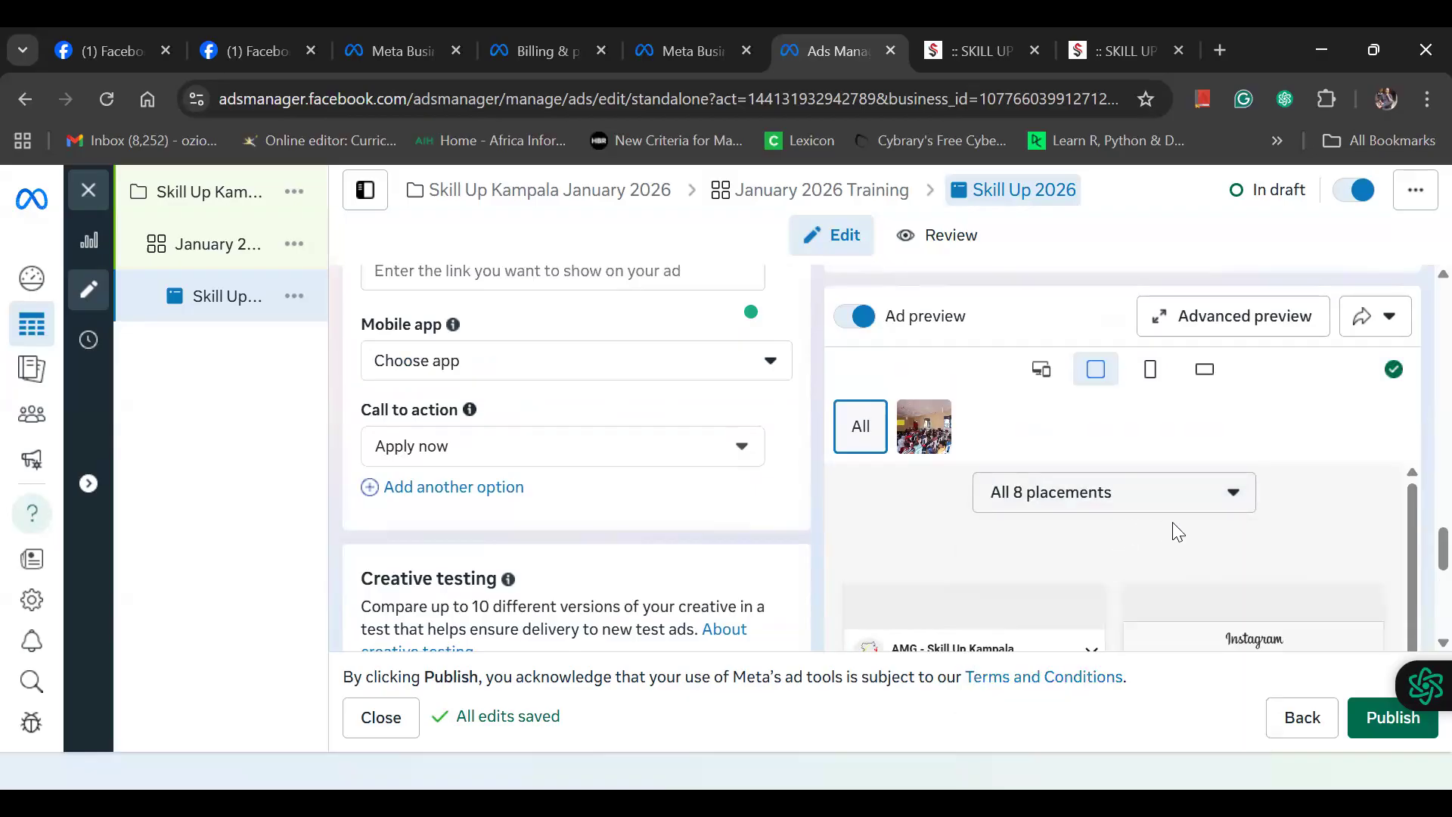
scroll(1185, 522, "down", 1)
scroll(945, 499, "up", 1)
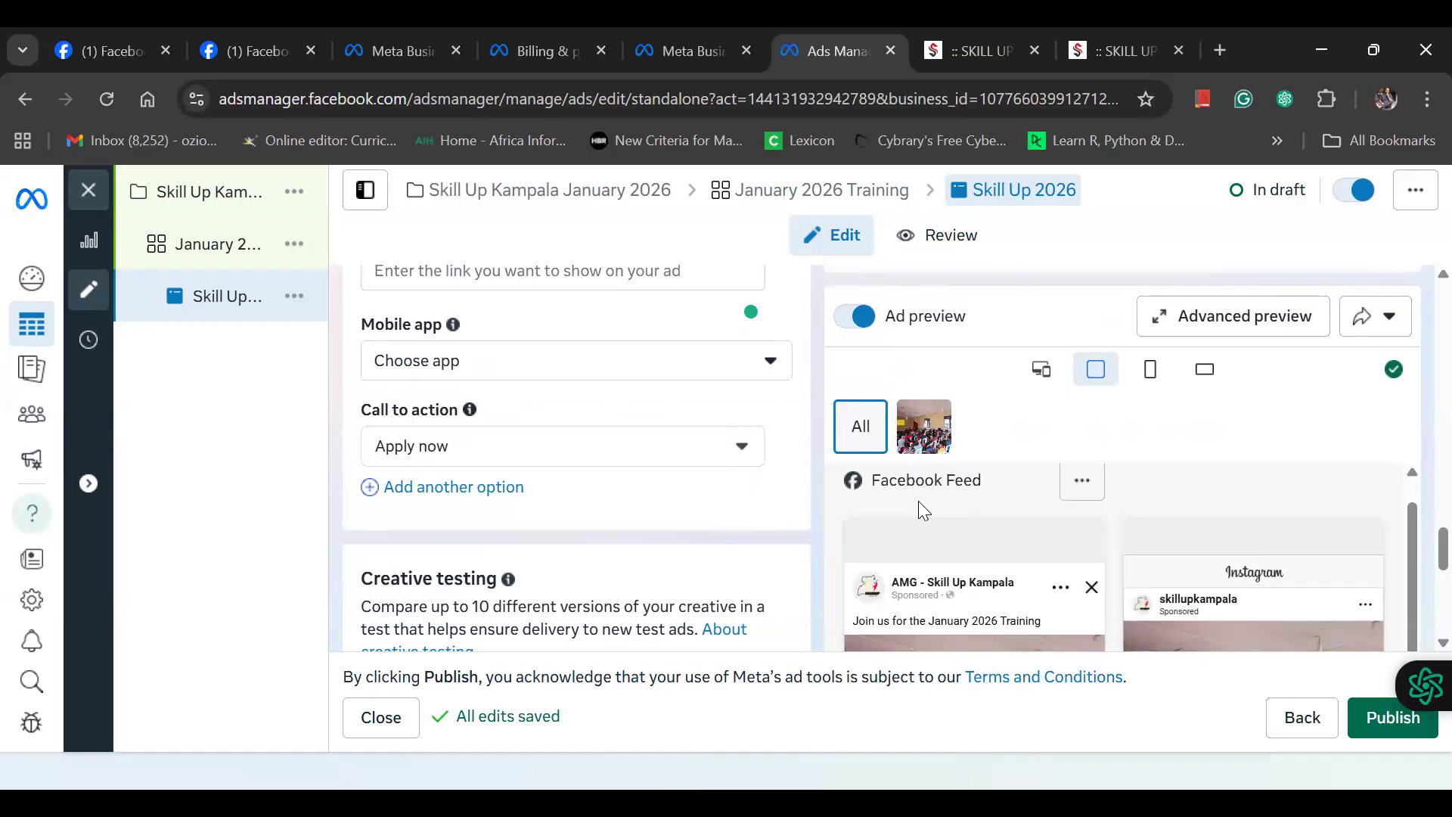
left_click(1045, 372)
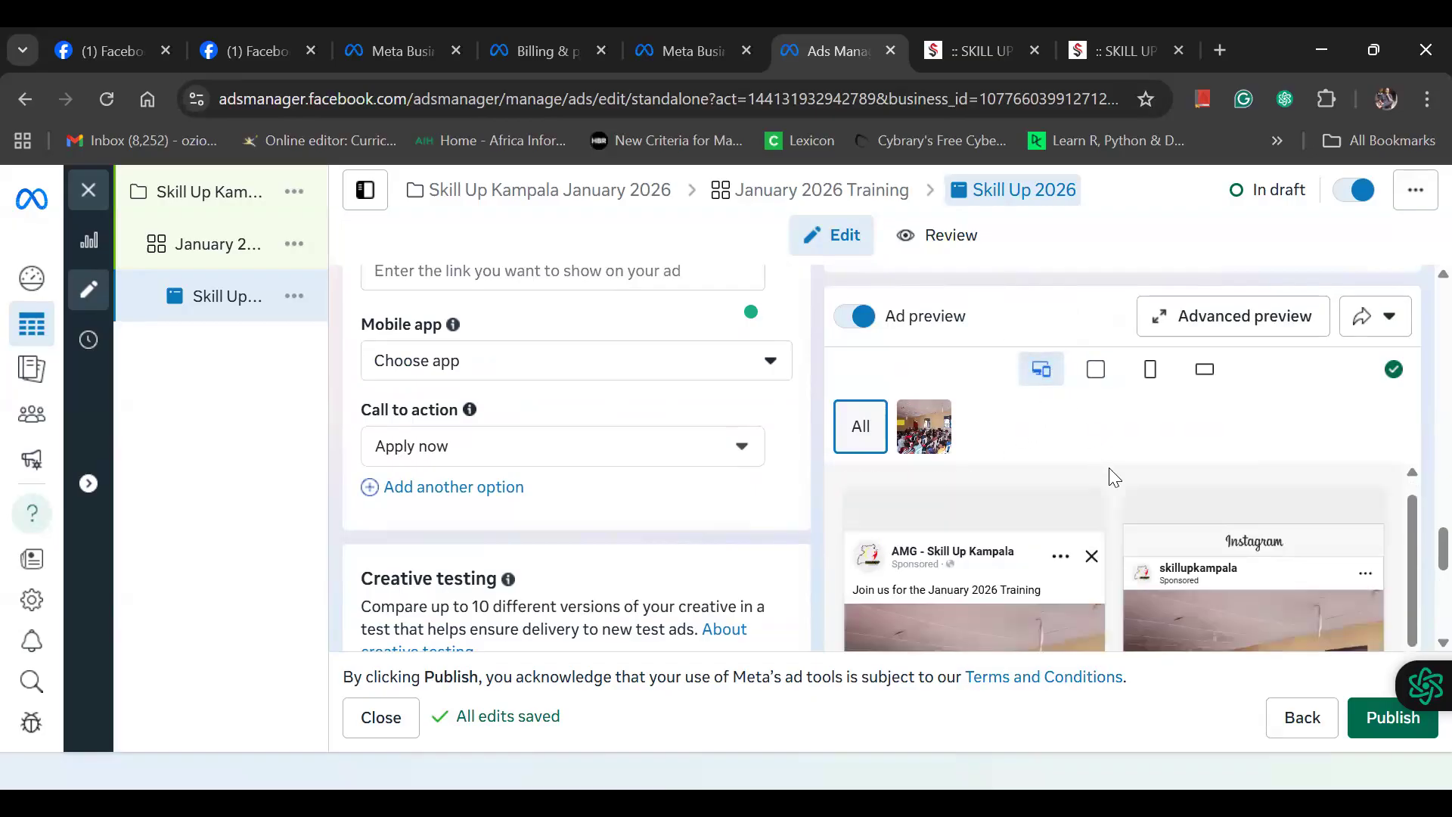
mouse_move(1413, 526)
left_mouse_down()
mouse_move(1413, 500)
mouse_move(1412, 523)
left_mouse_up()
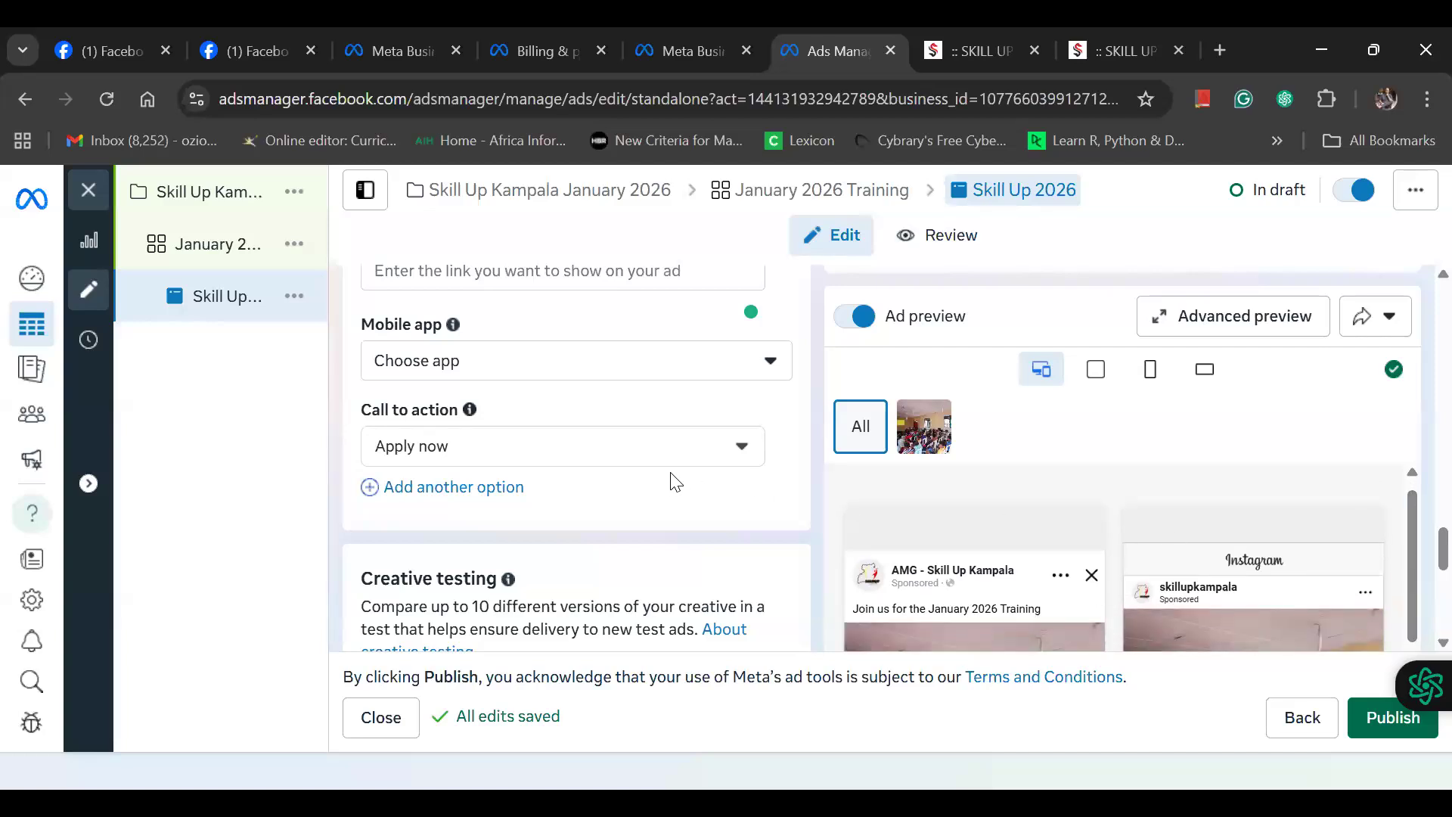
scroll(688, 465, "down", 4)
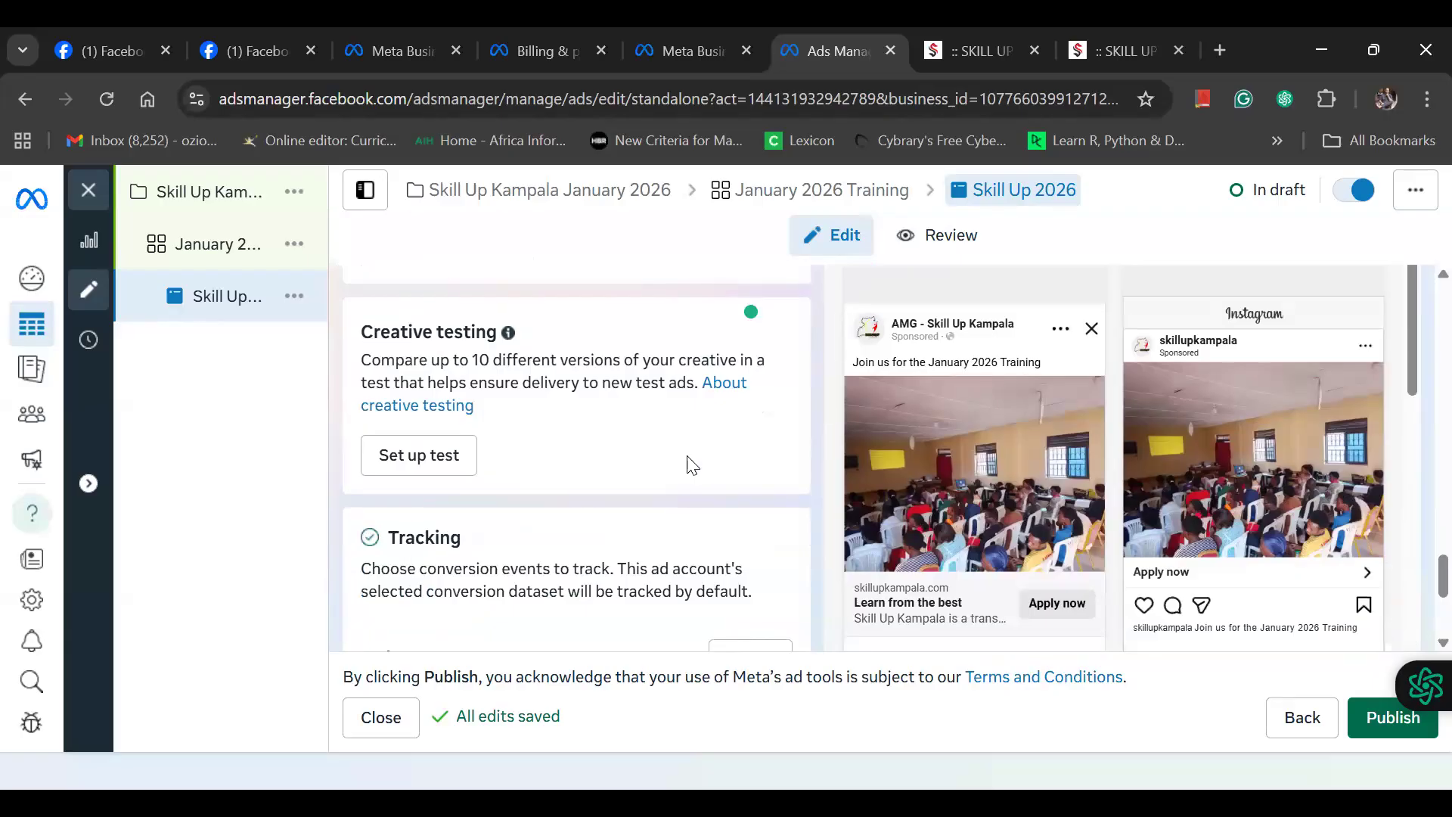
Step: Scroll down to the ad's Tracking section, then move to Meta Business Suite
scroll(692, 464, "down", 3)
scroll(690, 465, "down", 1)
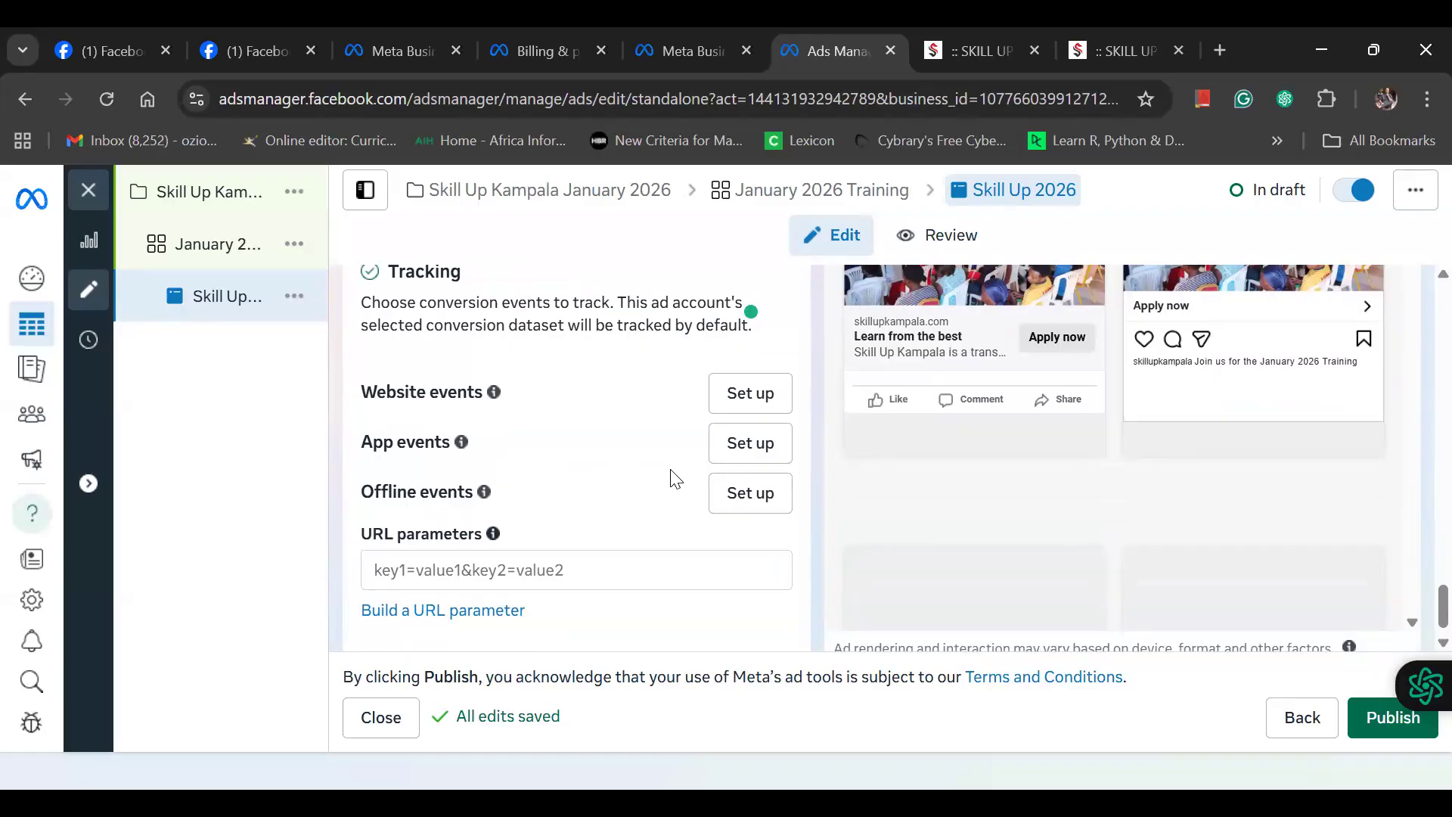
left_click(418, 49)
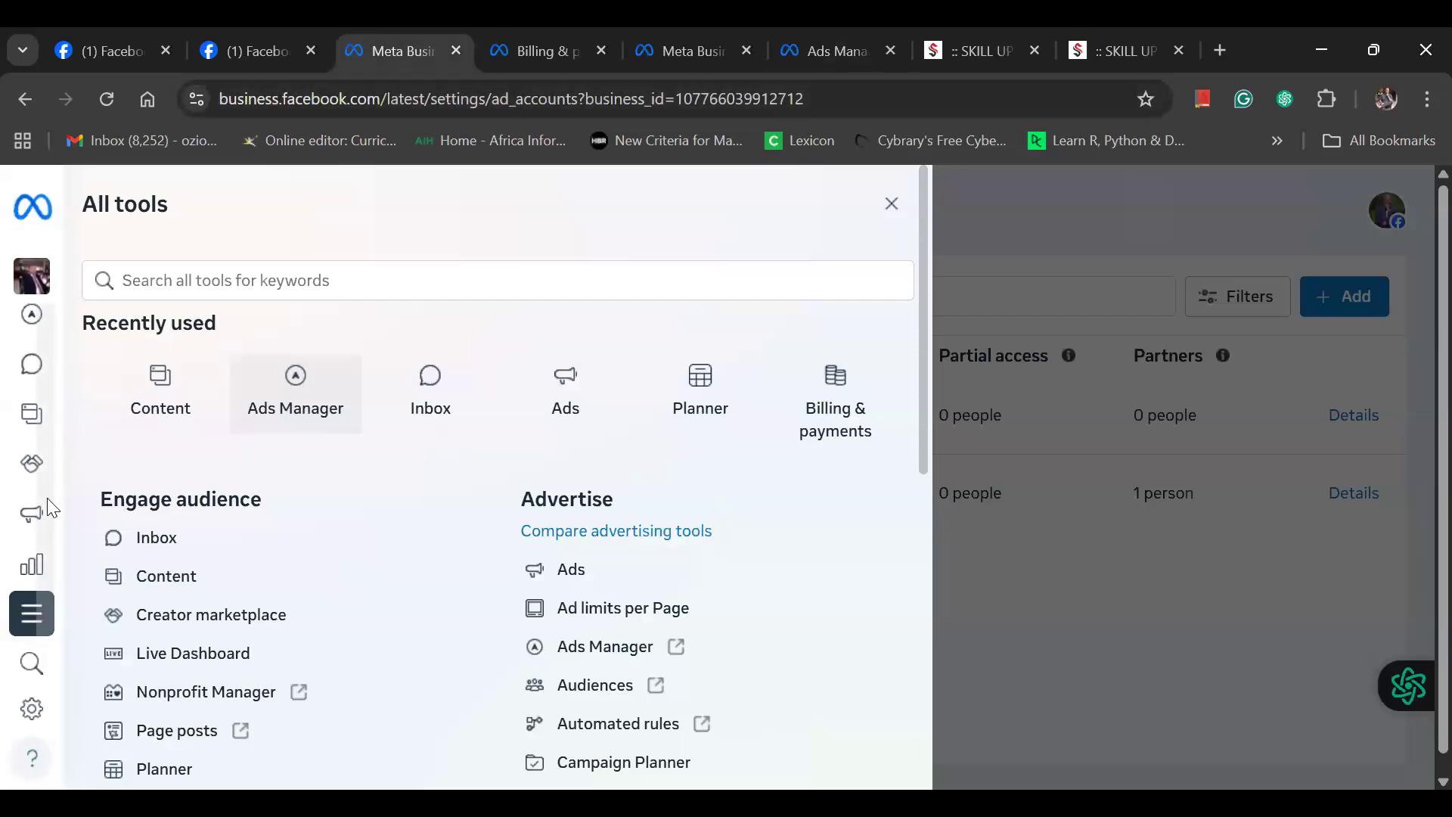
Step: Open business Settings, expand Data Sources, collapse Accounts, then return to the Ads Manager editor
mouse_move(78, 501)
scroll(113, 561, "down", 1)
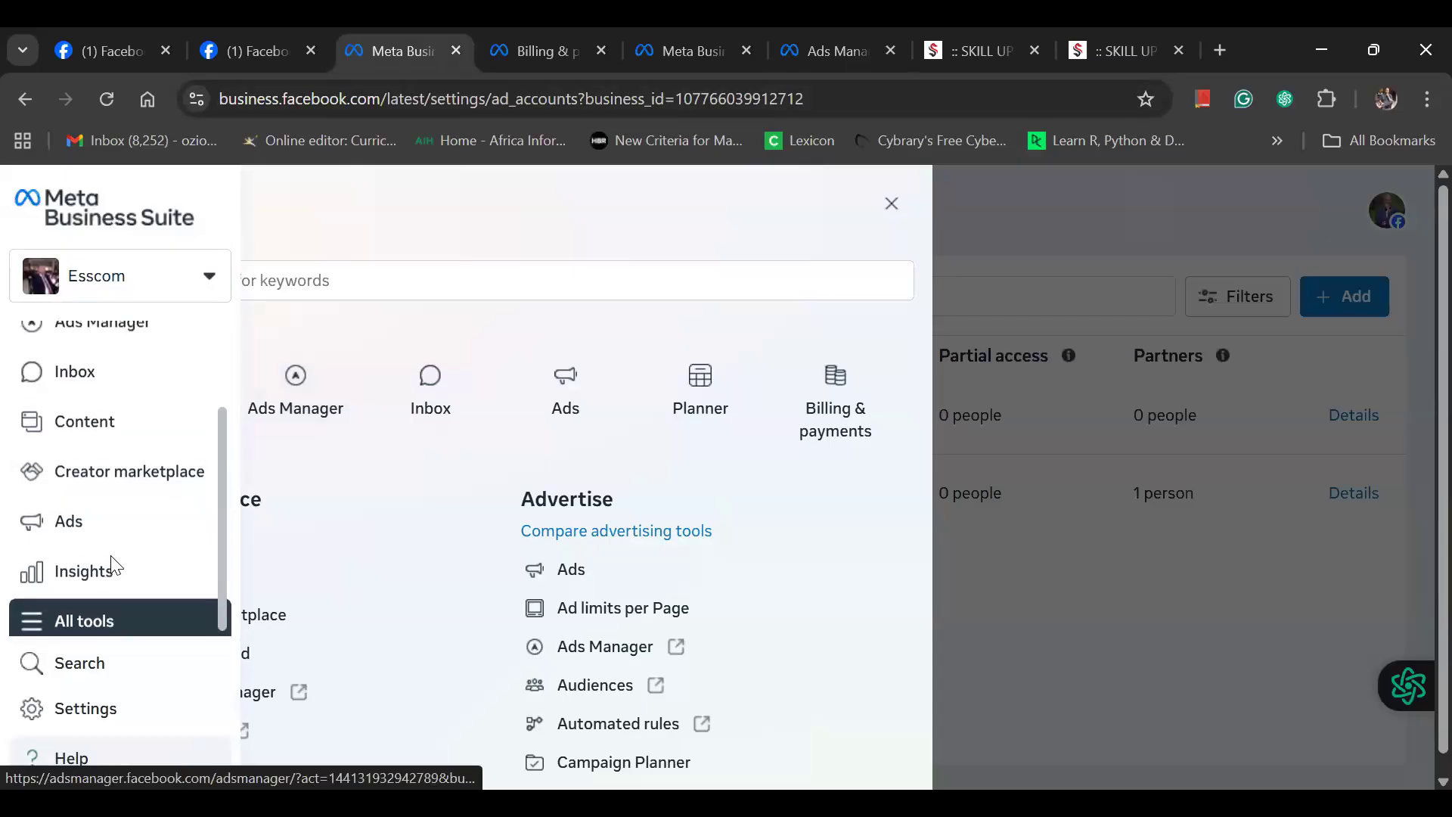
left_click(85, 709)
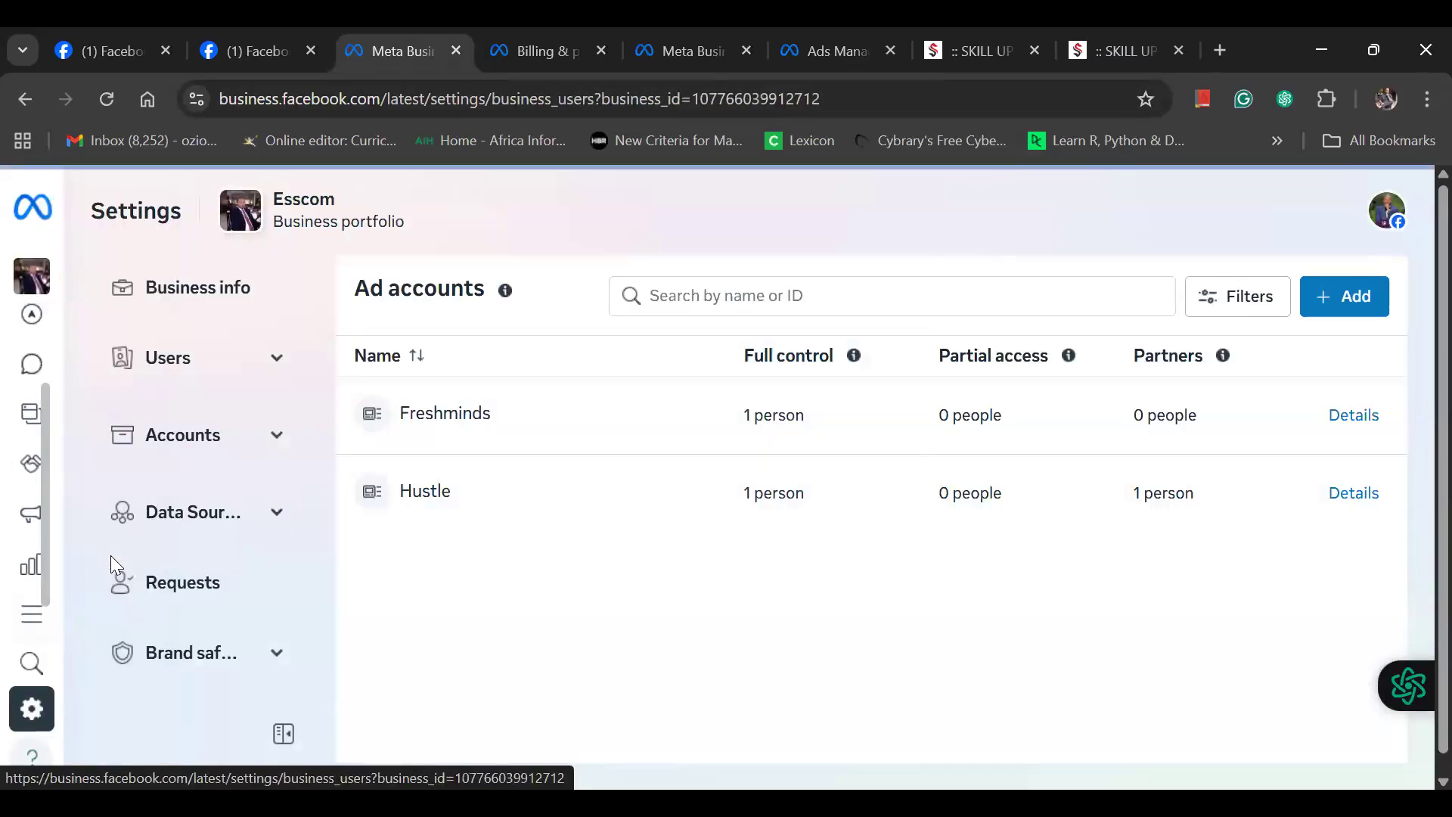
left_click(274, 517)
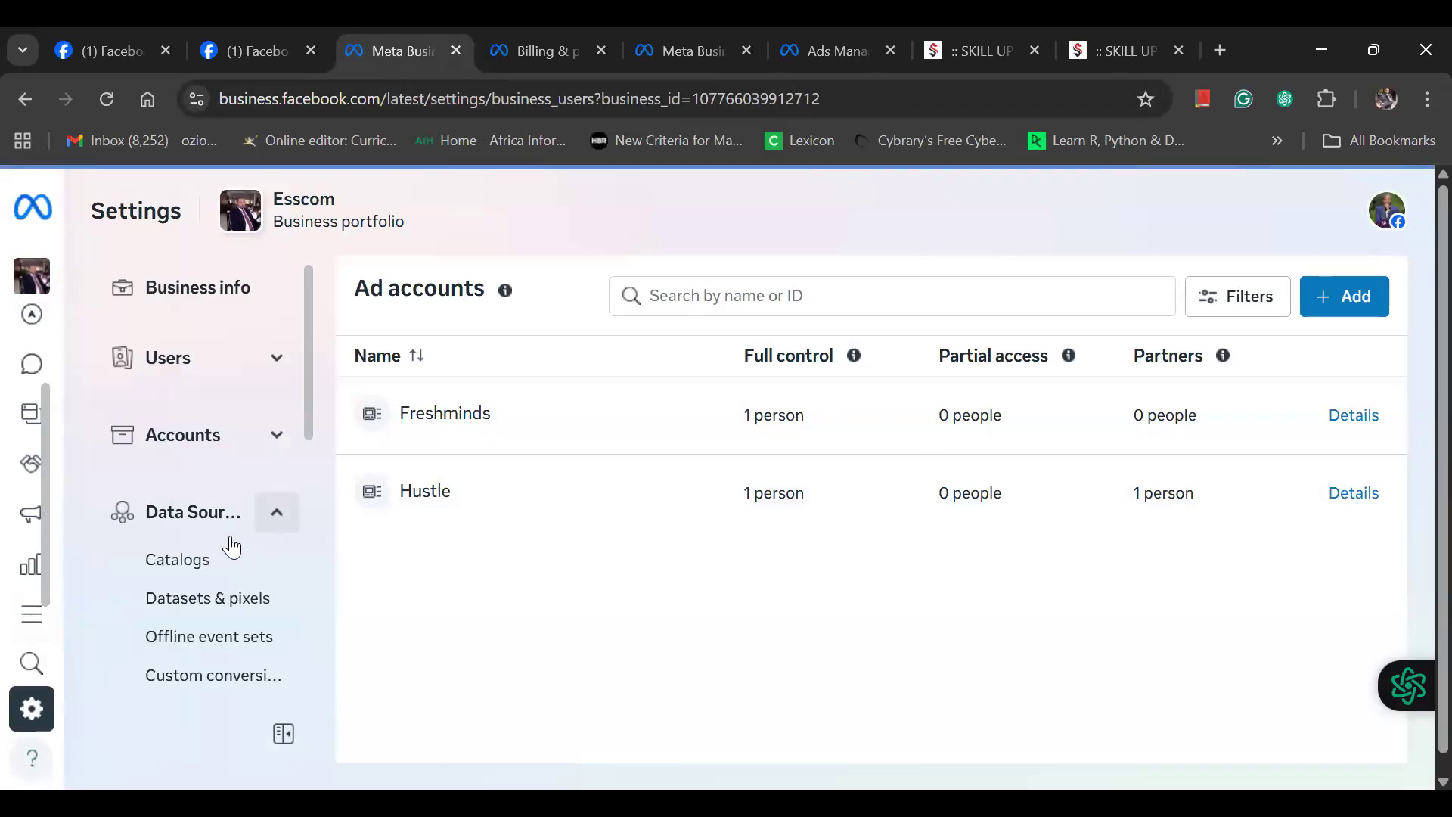
scroll(253, 496, "down", 2)
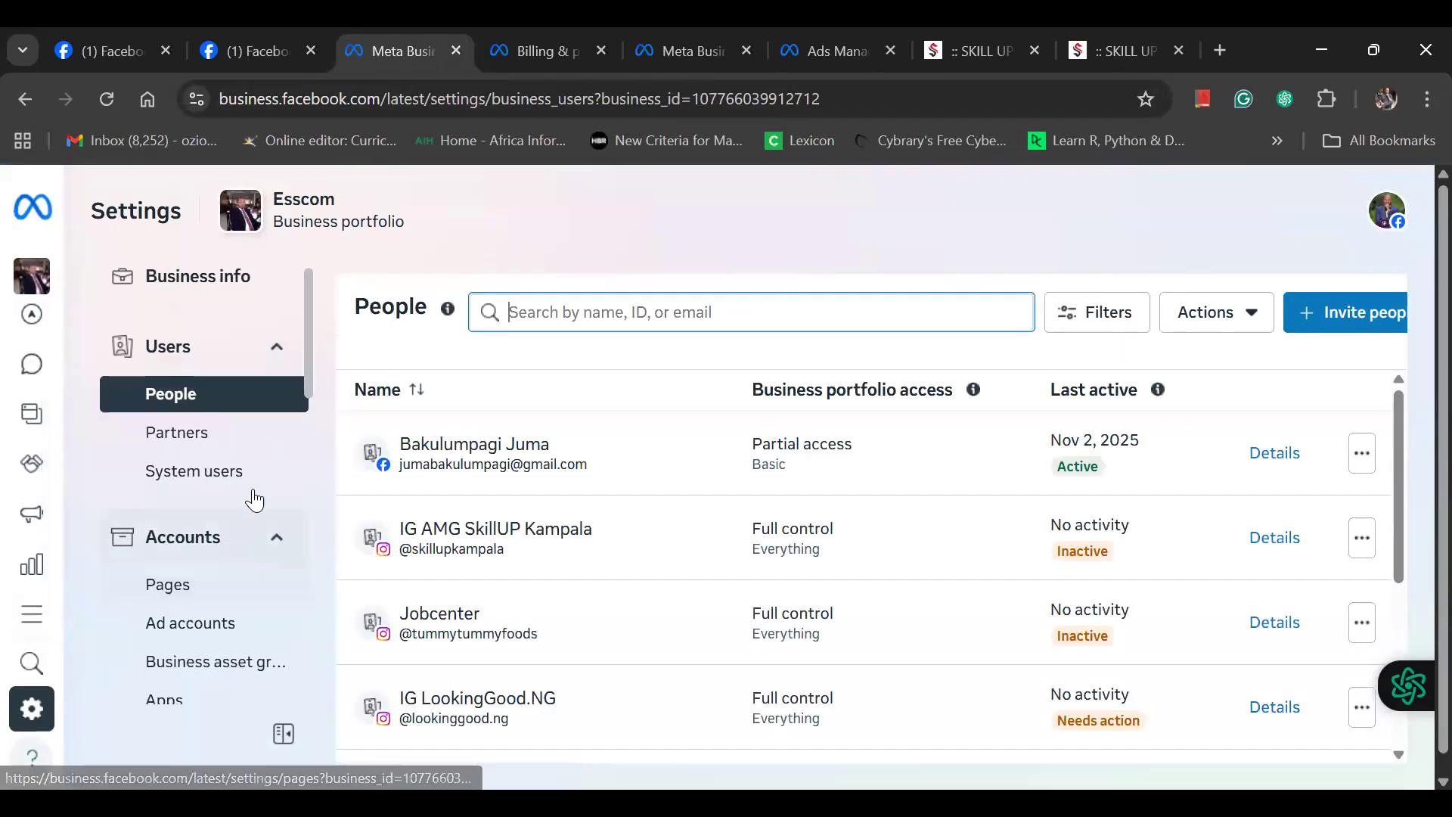
left_click(279, 463)
left_click(274, 538)
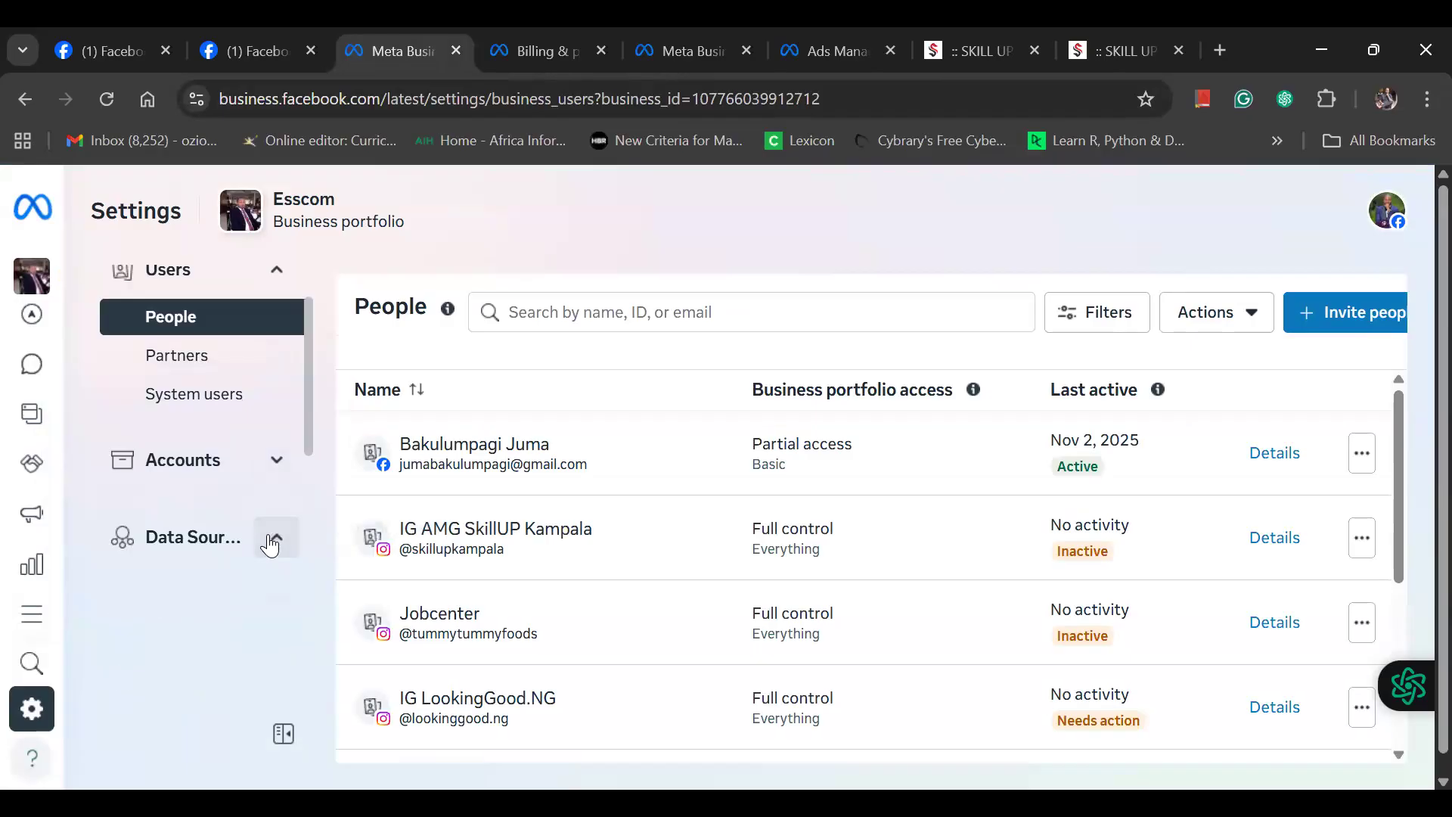
scroll(236, 594, "down", 2)
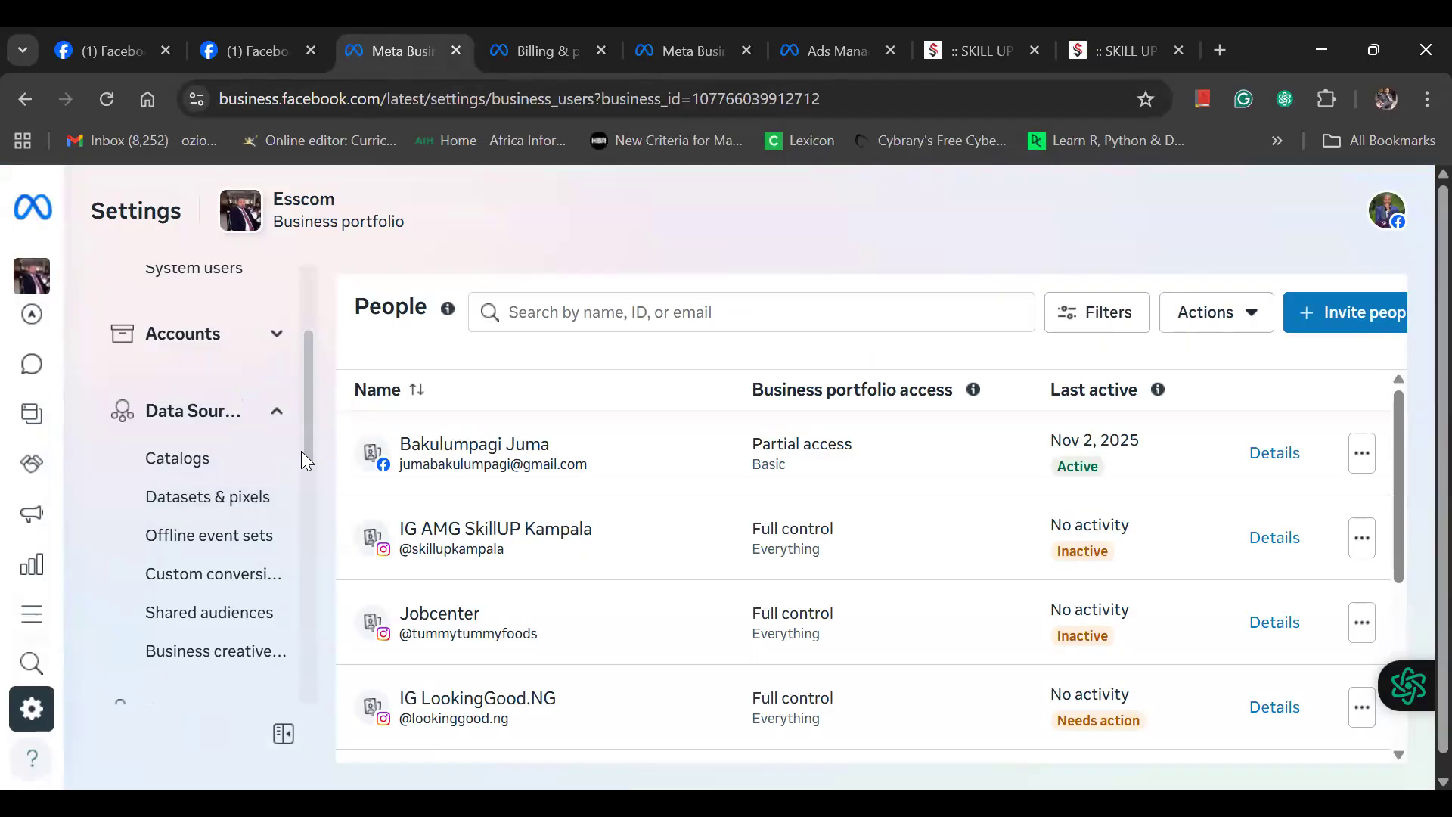
left_click(843, 44)
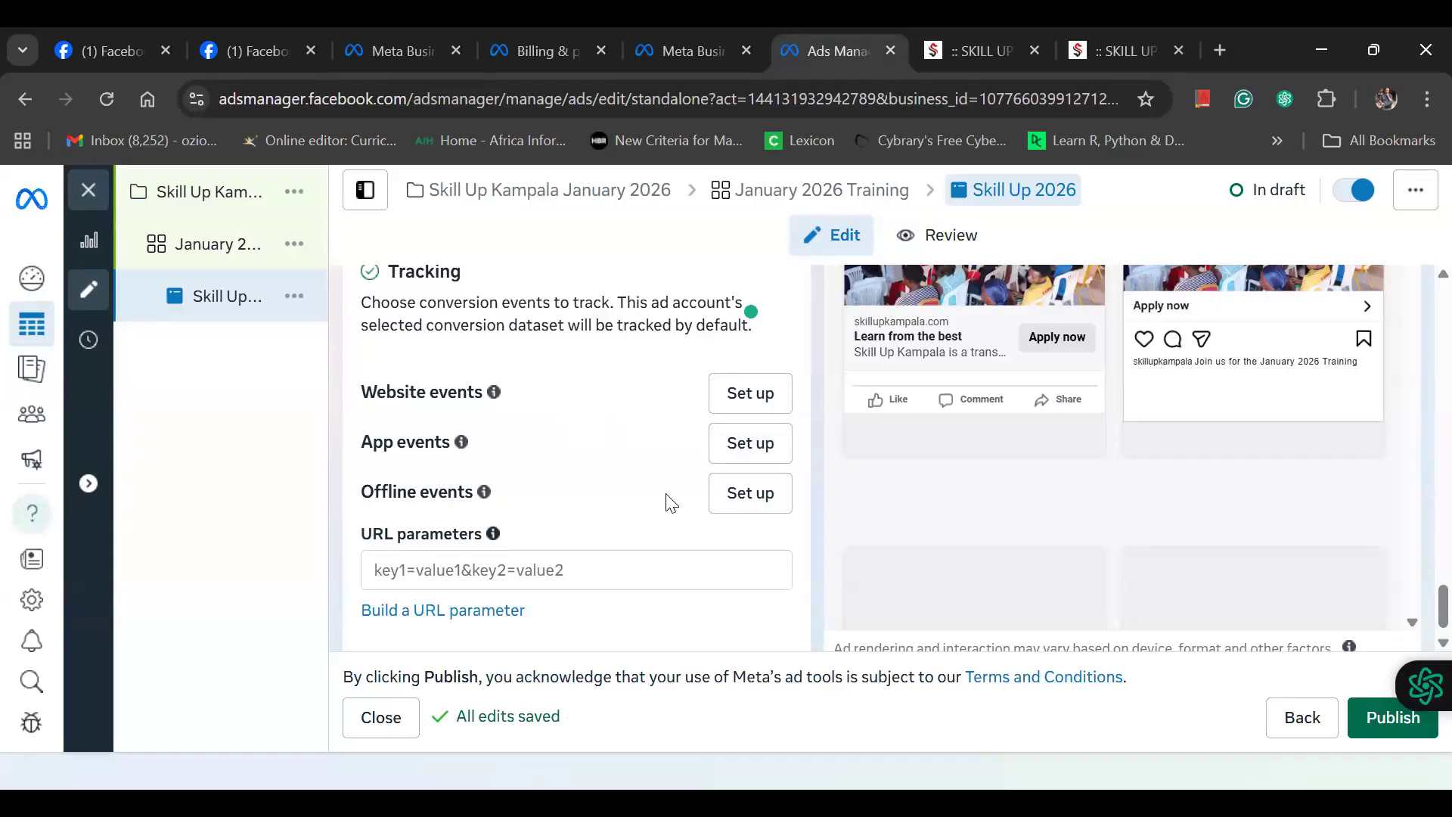
Step: Scroll back to the top of the Skill Up 2026 ad form and enter Review mode
scroll(669, 503, "down", 1)
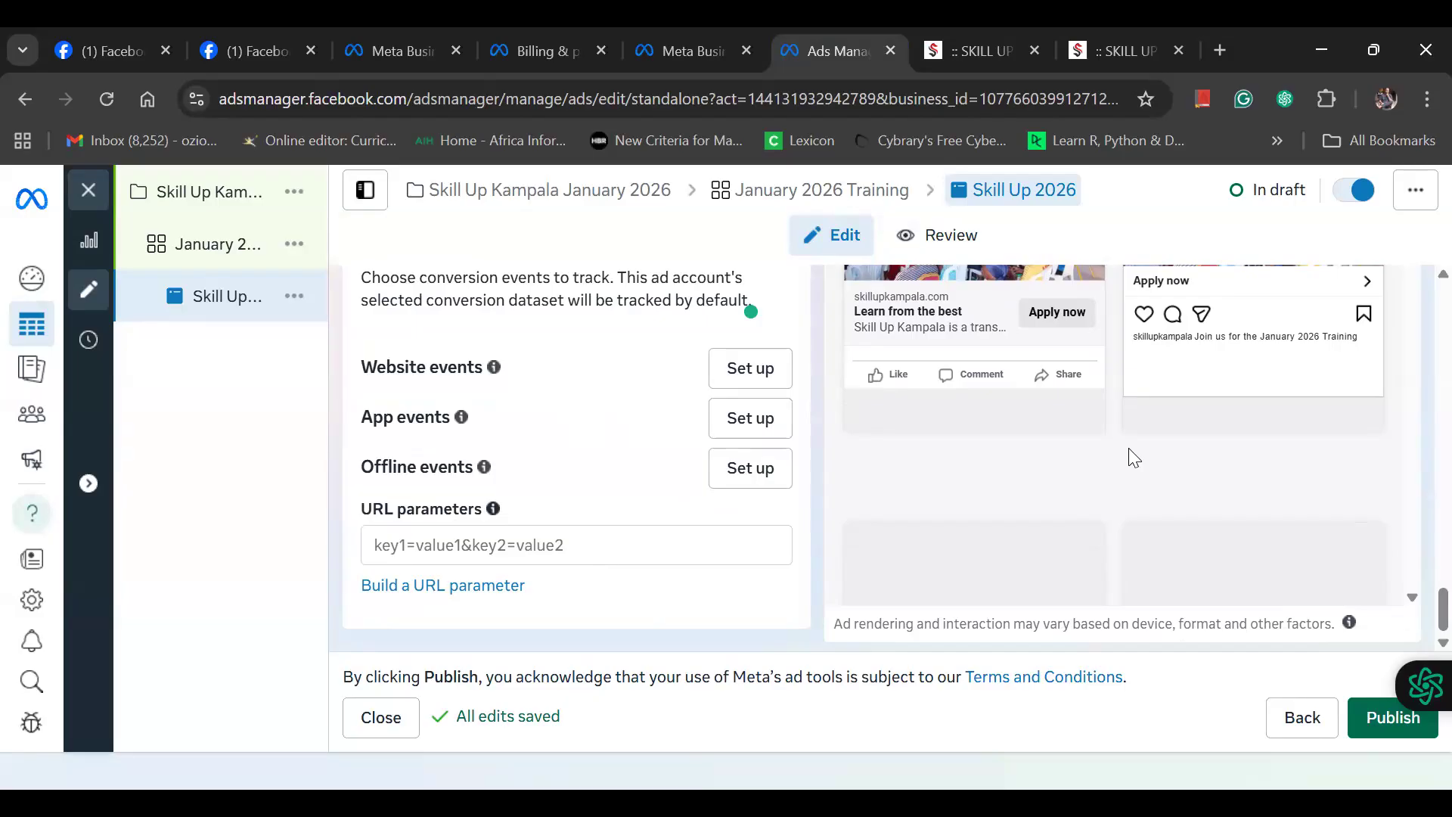
scroll(1129, 448, "up", 6)
scroll(1124, 452, "up", 4)
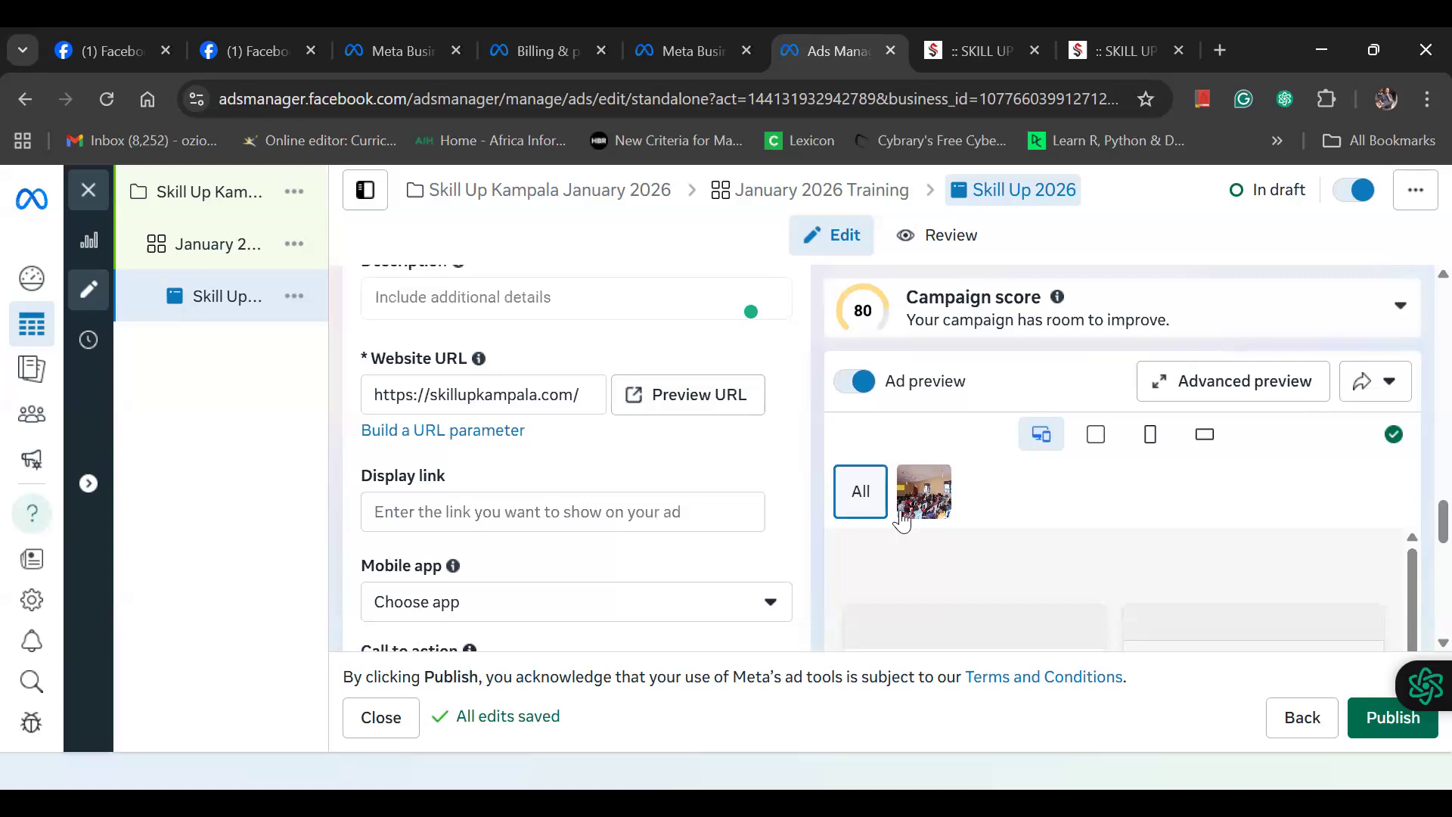
scroll(615, 546, "up", 1)
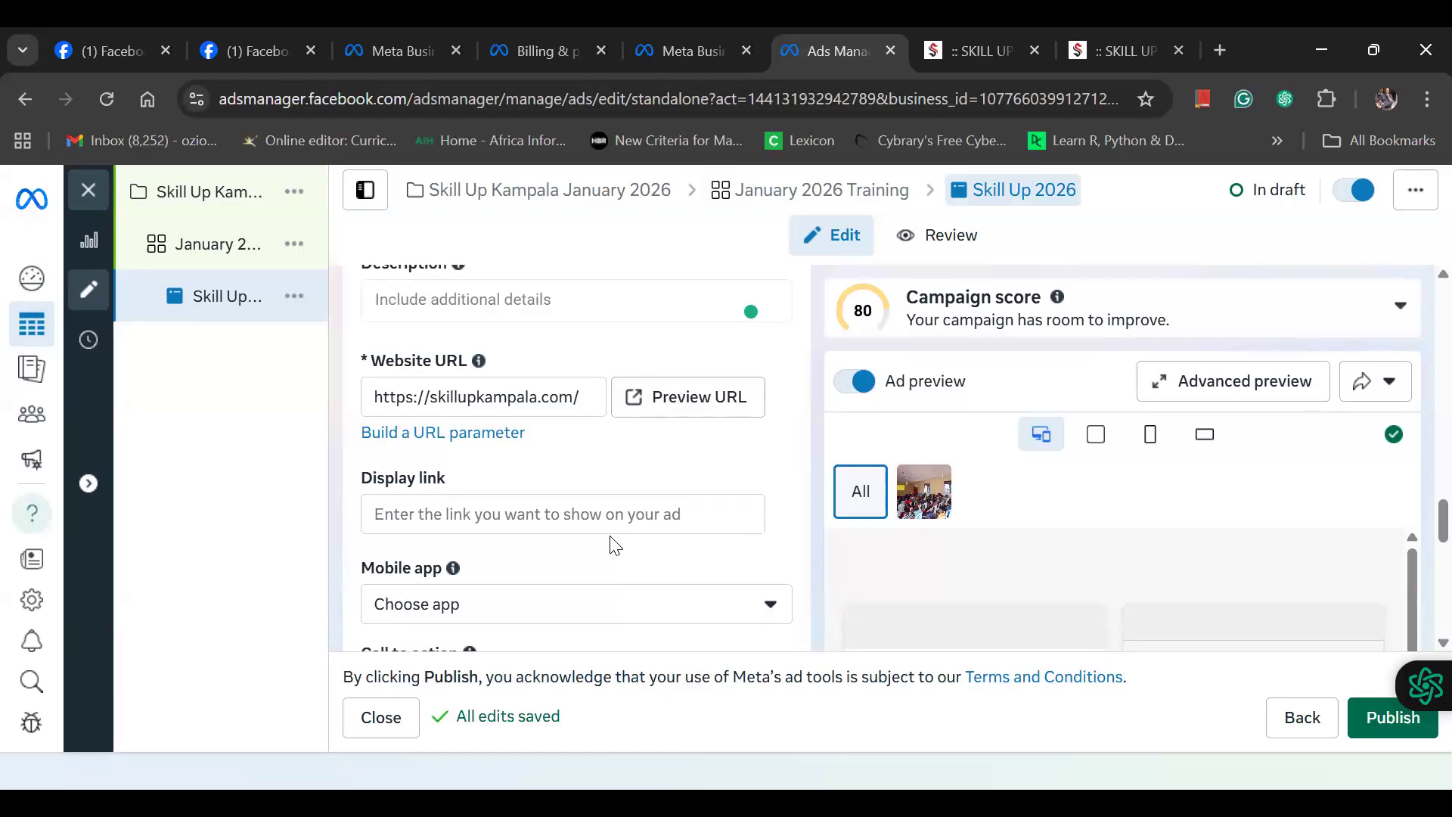
left_click(936, 257)
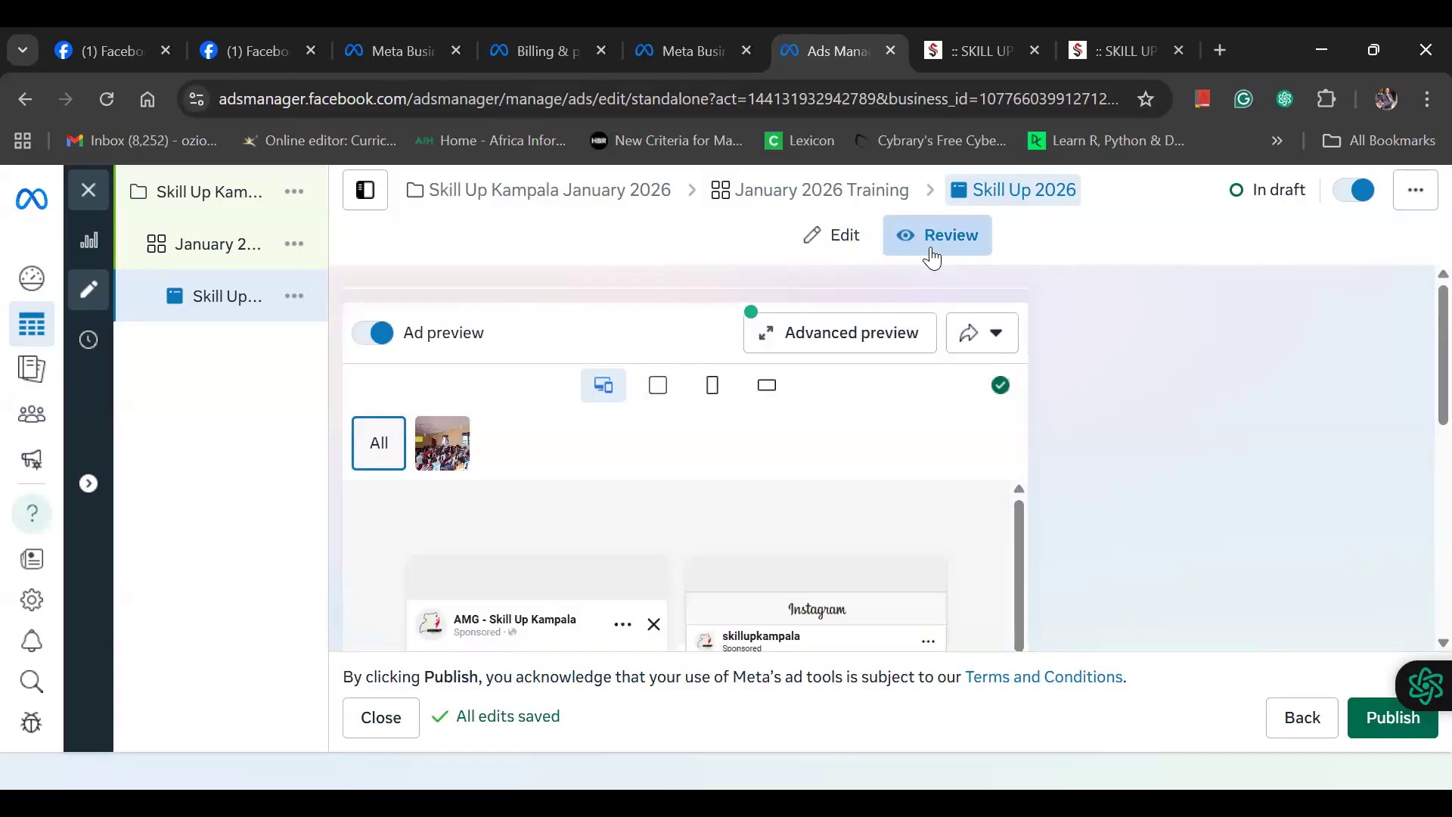
scroll(1419, 393, "down", 5)
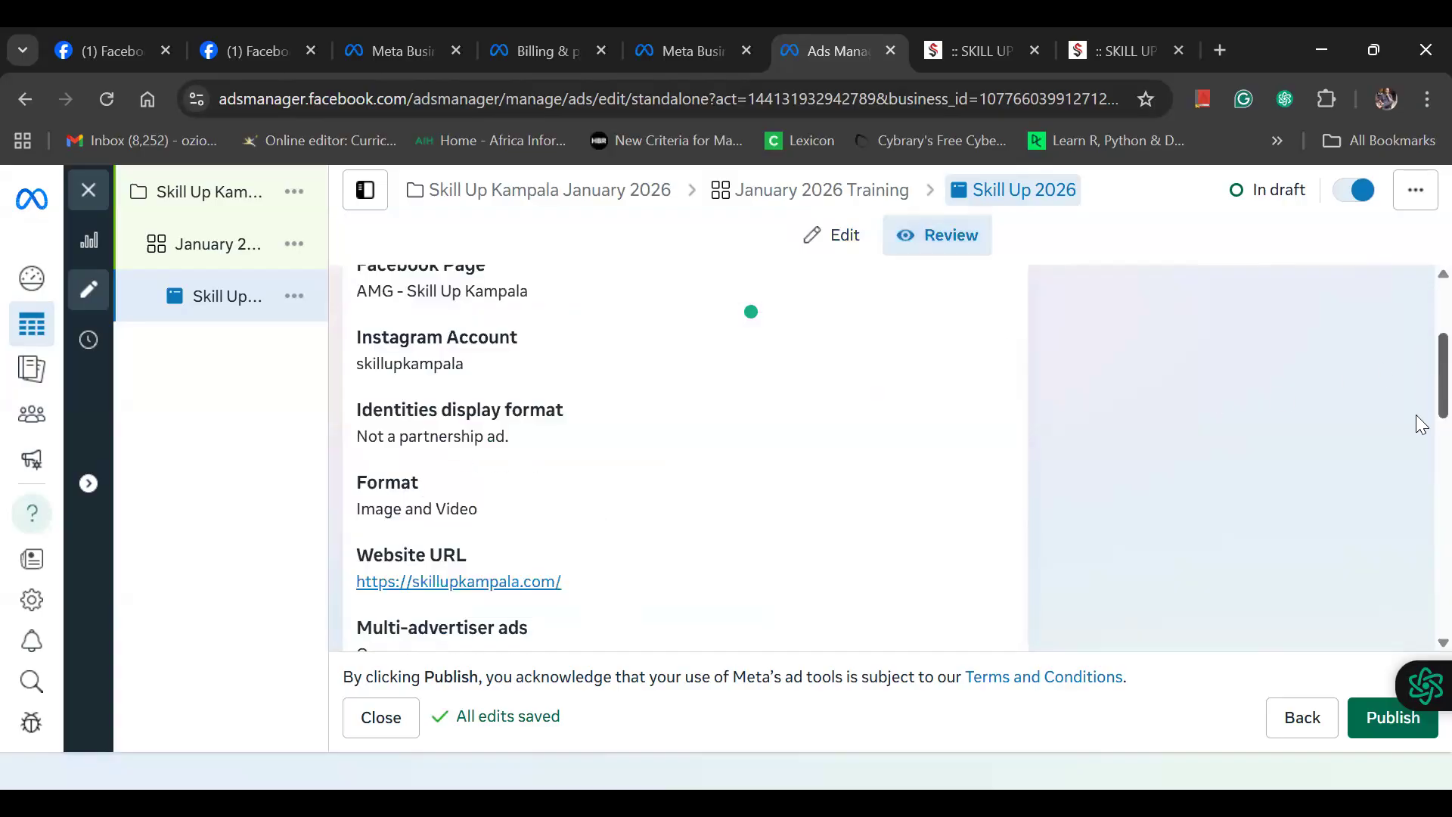
scroll(1420, 405, "up", 3)
scroll(1416, 428, "down", 8)
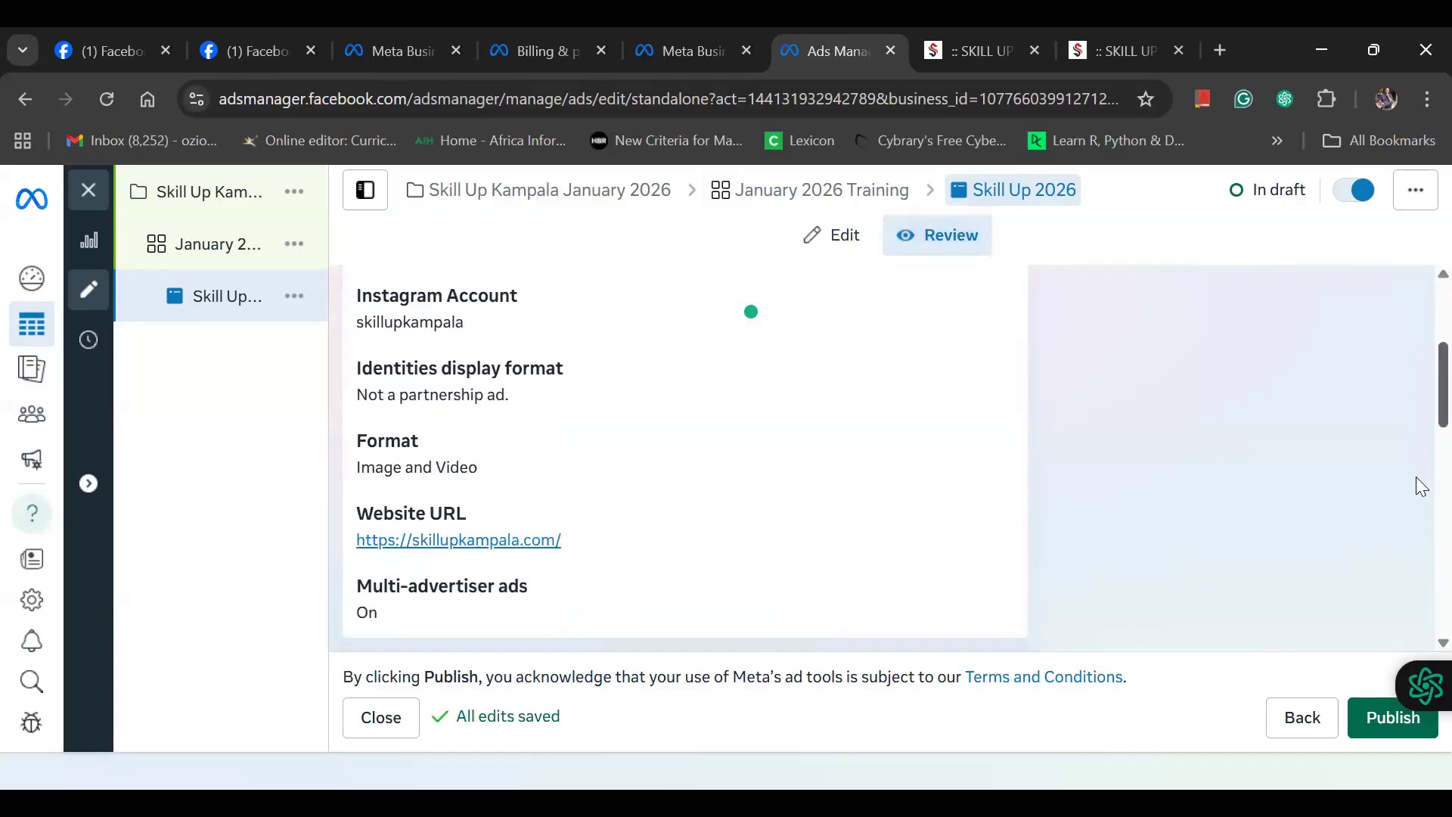
scroll(1419, 539, "down", 3)
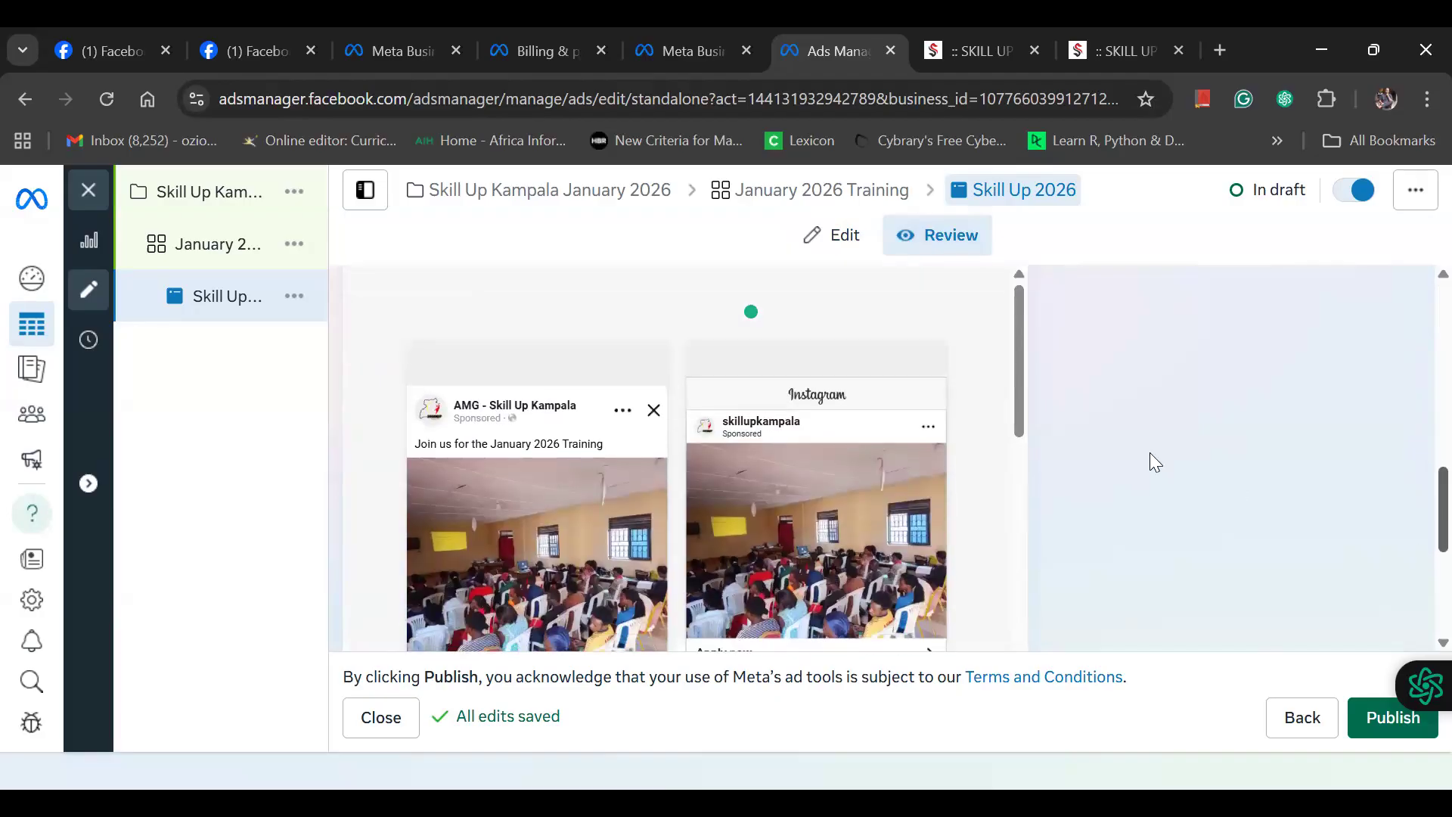
left_click_drag(1020, 392, 1002, 304)
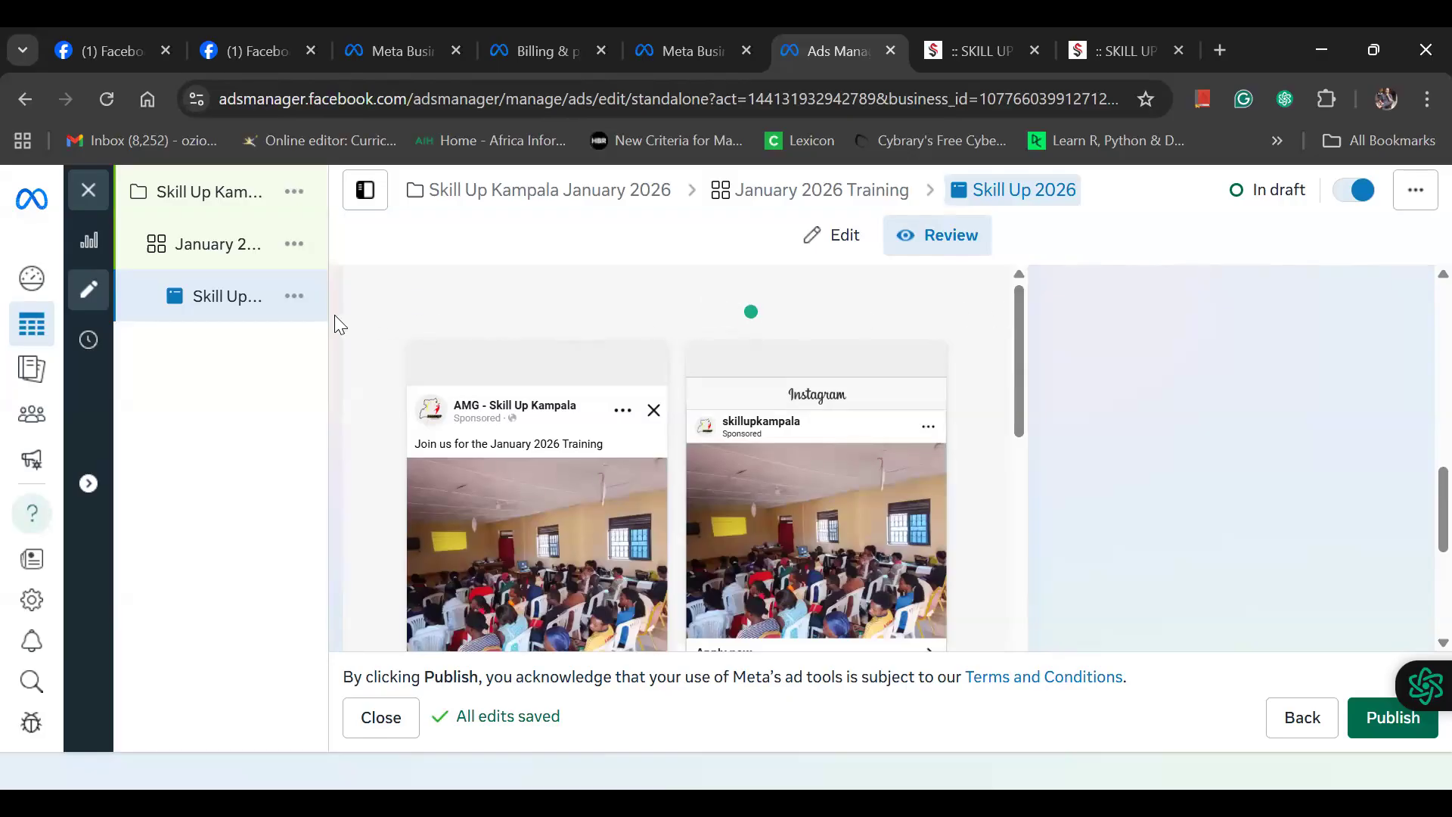
Step: Select Engagement as the Skill Up Kampala January 2026 campaign objective and confirm the change
left_click(228, 203)
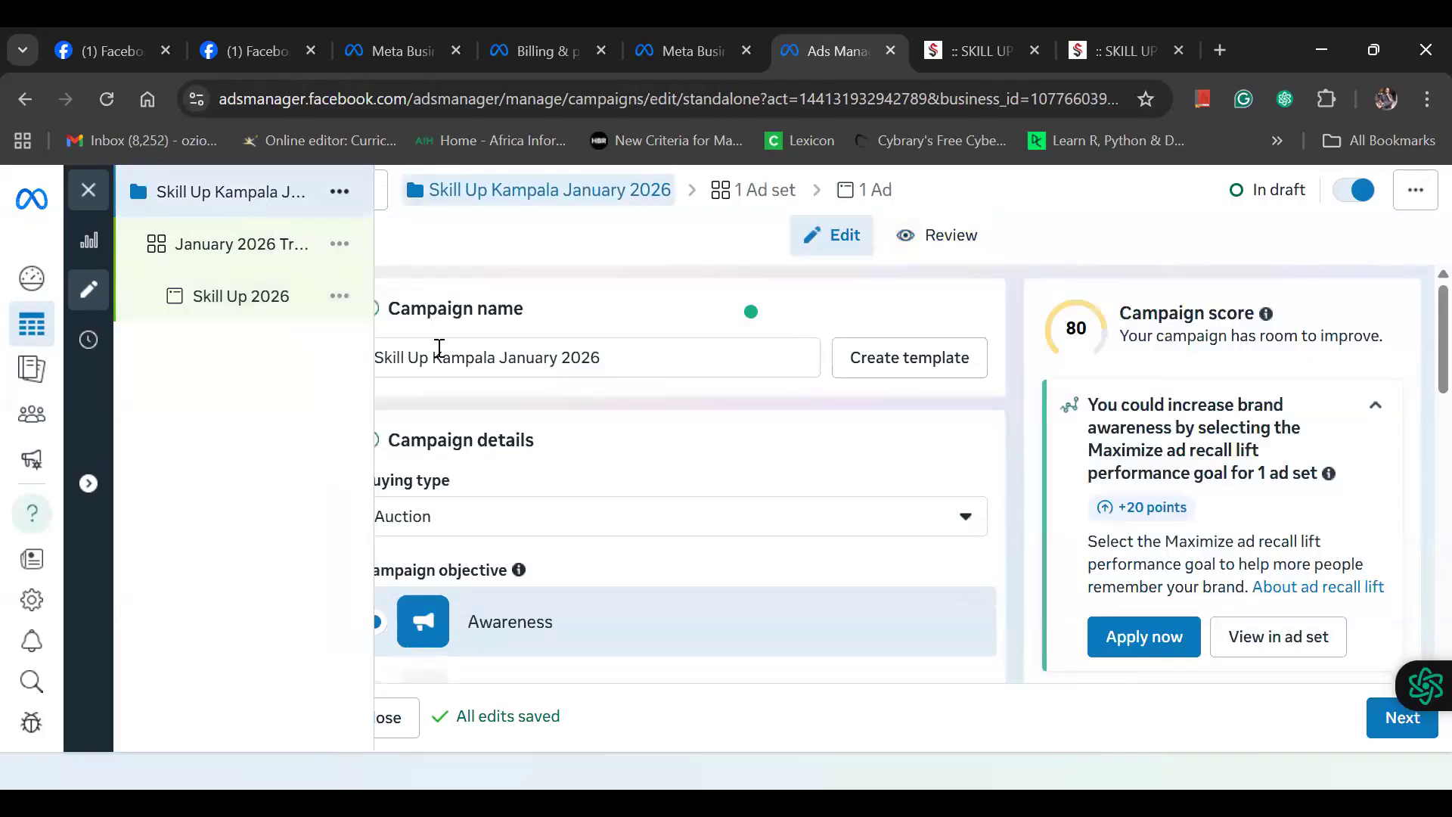
scroll(720, 484, "down", 3)
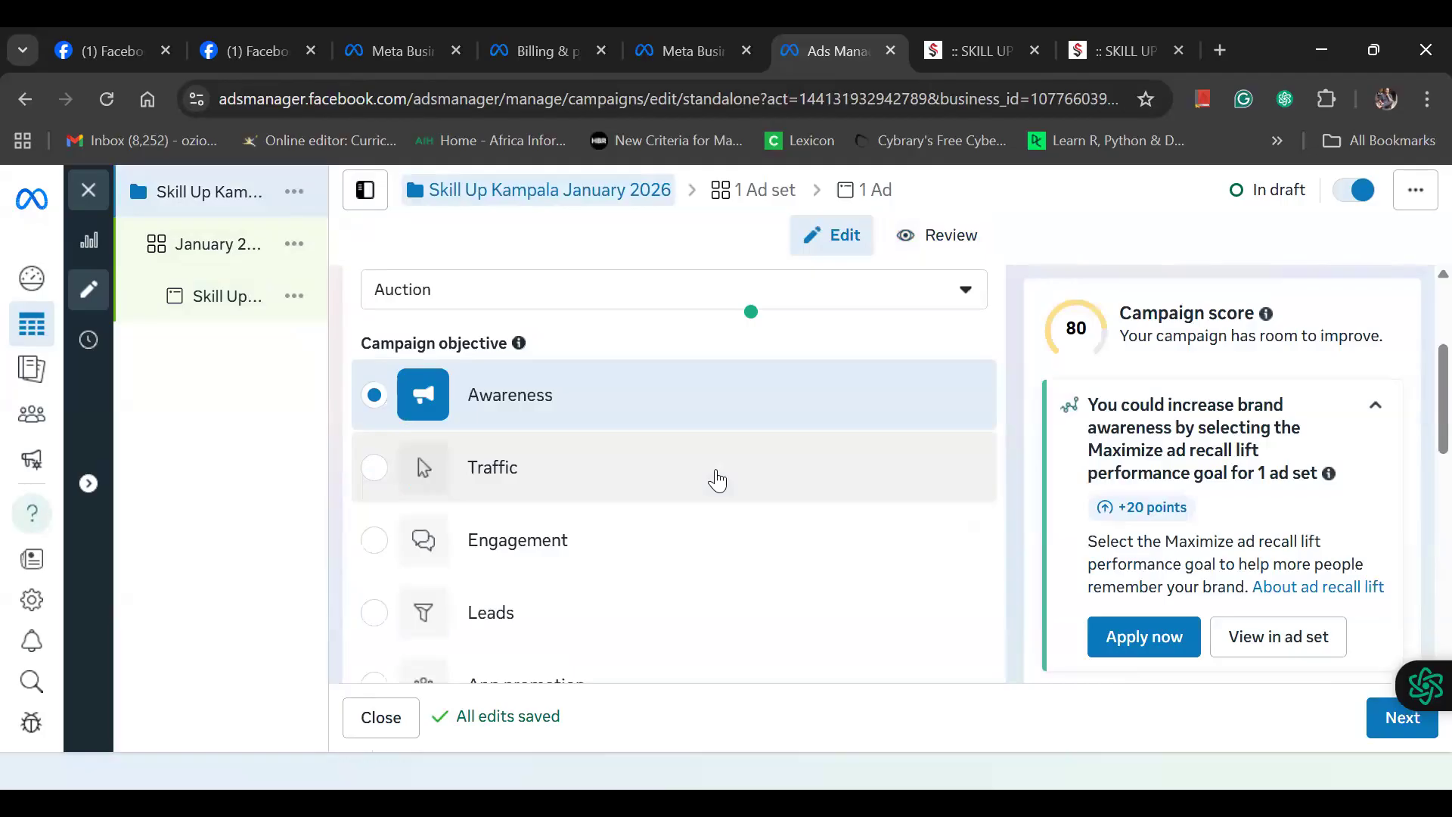
scroll(717, 479, "down", 1)
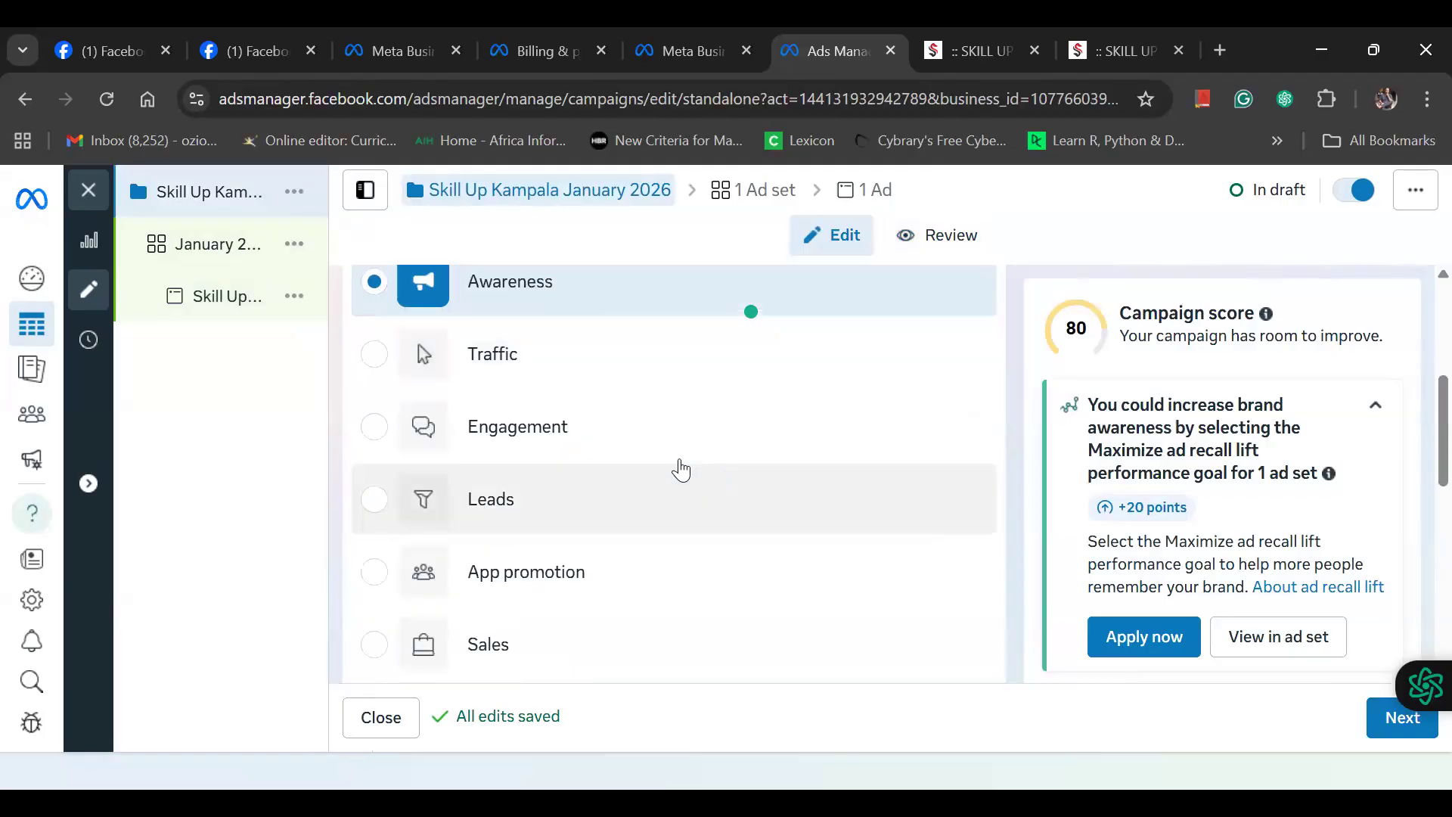
left_click(379, 435)
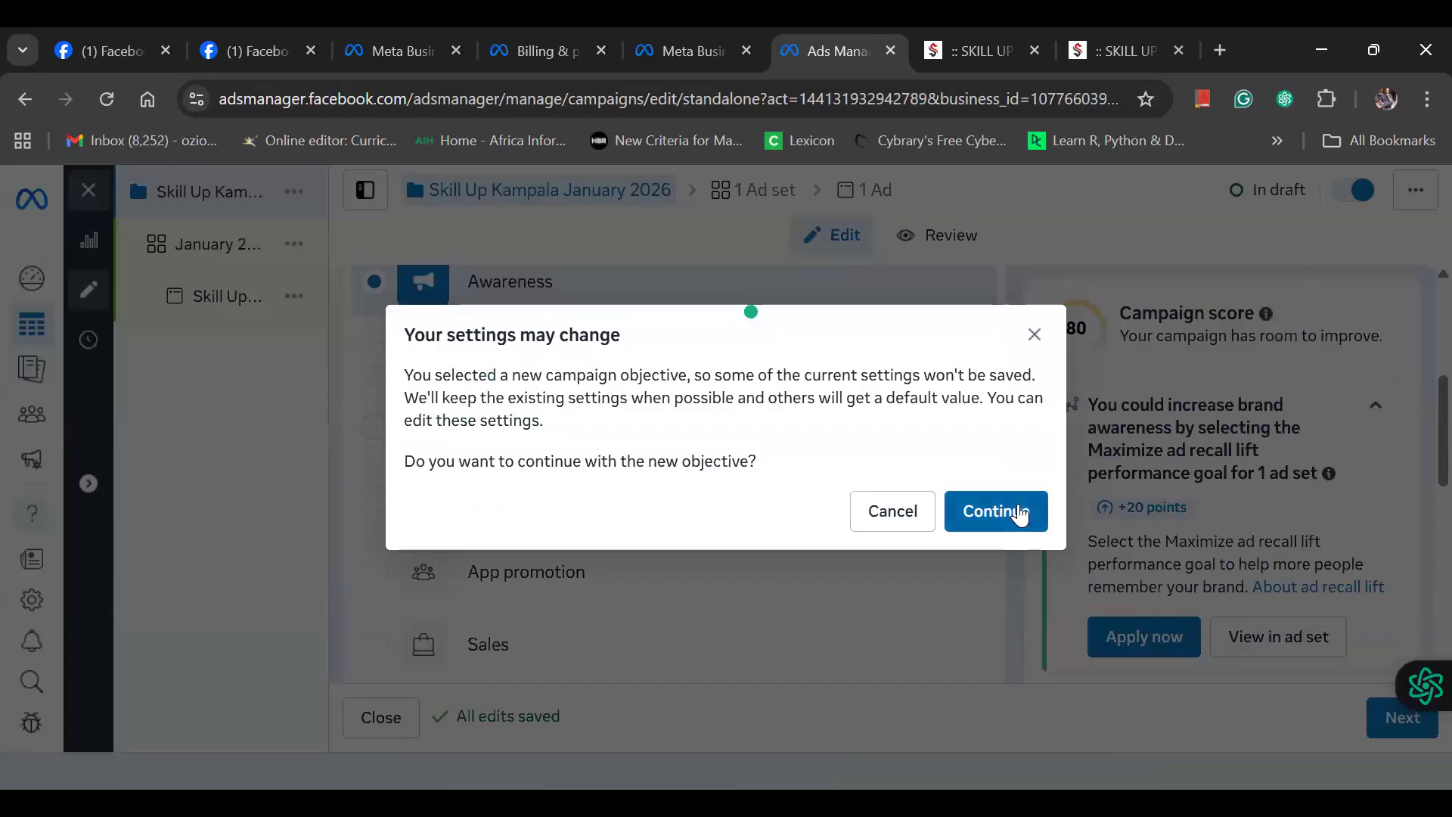
left_click(1020, 512)
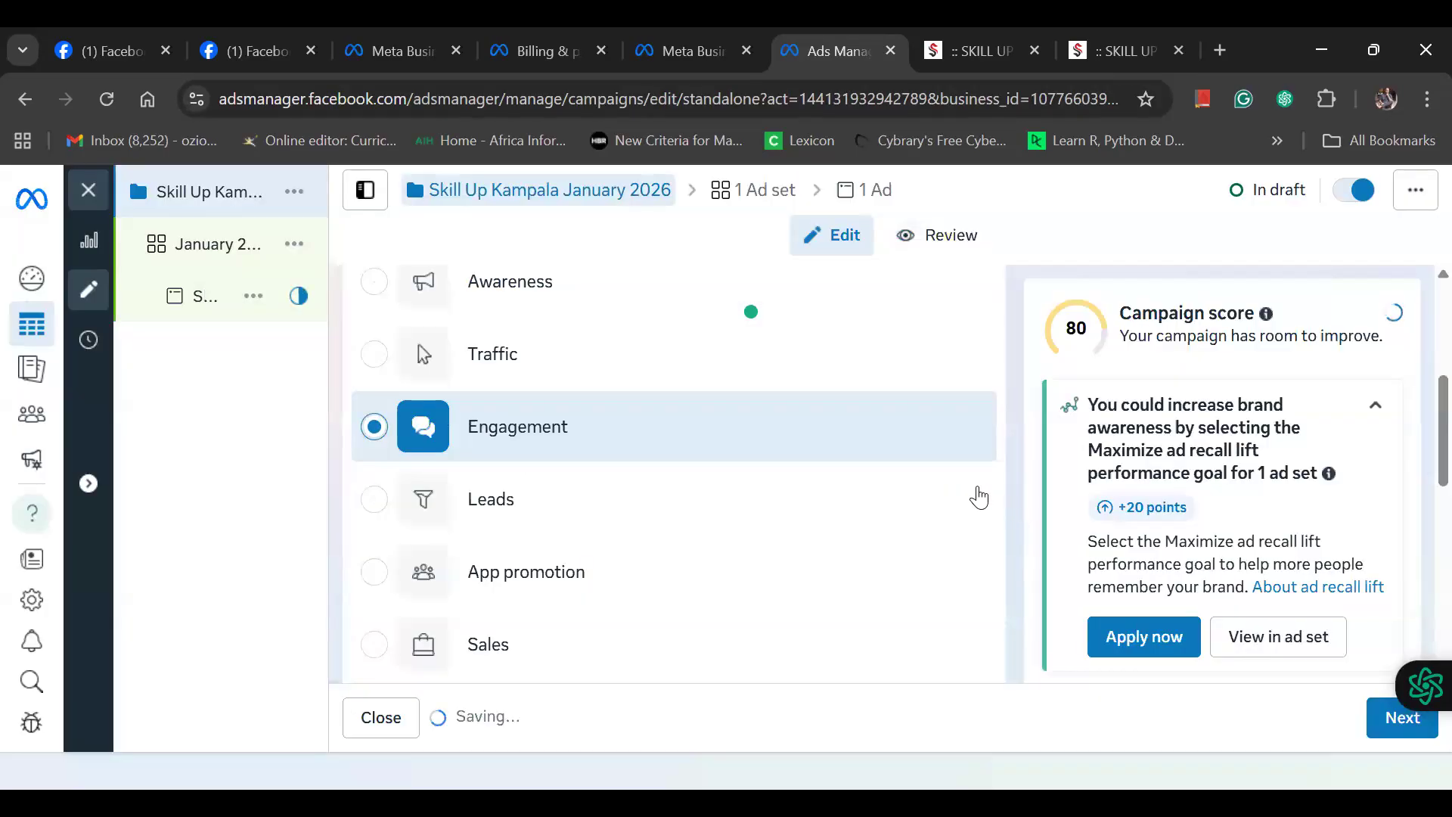
scroll(940, 465, "down", 4)
scroll(938, 467, "down", 5)
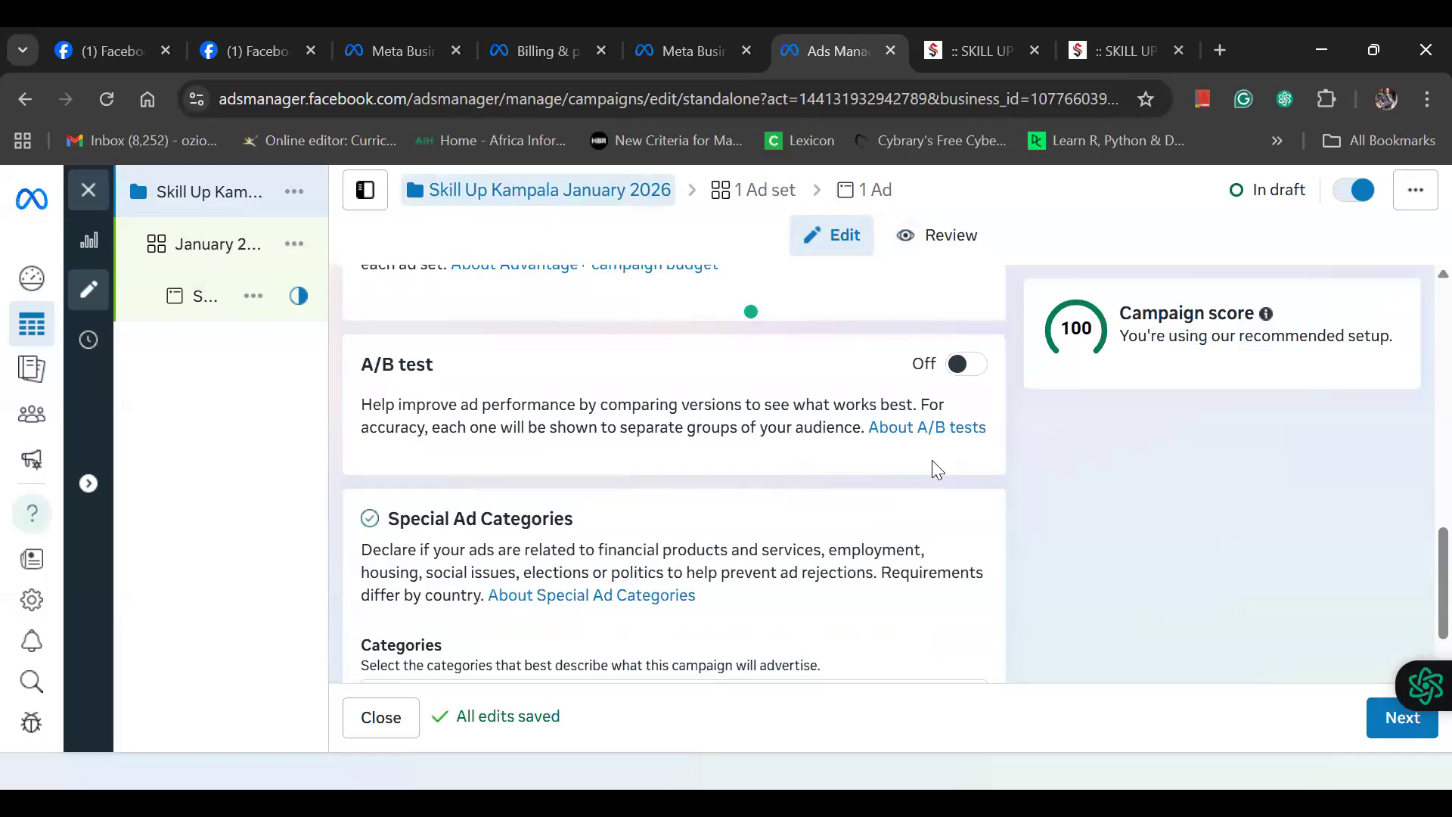
left_click(237, 258)
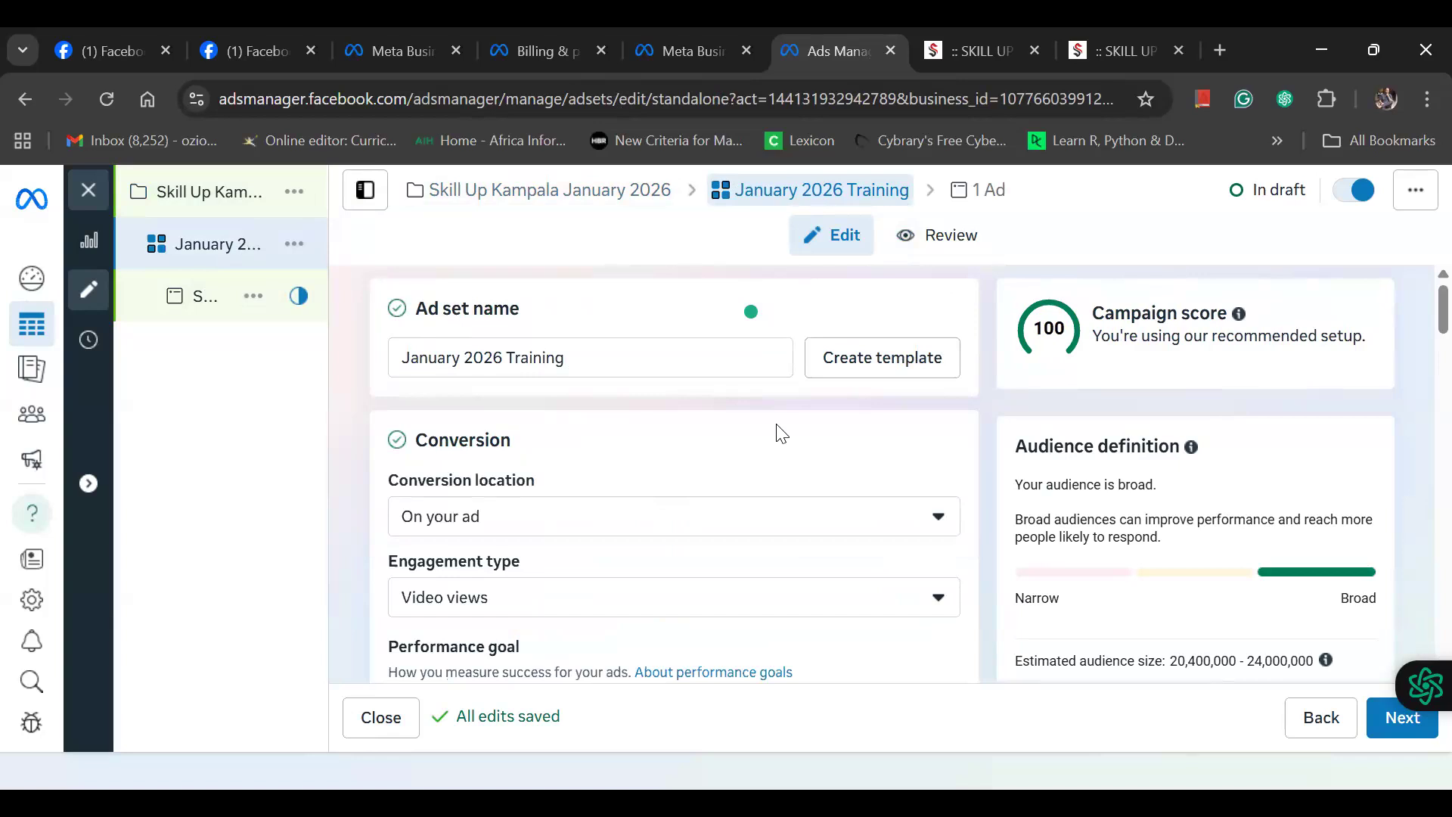
Step: Review the ad set's Conversion and Budget sections, open the Skill Up 2026 ad, then go to Facebook
scroll(777, 428, "down", 3)
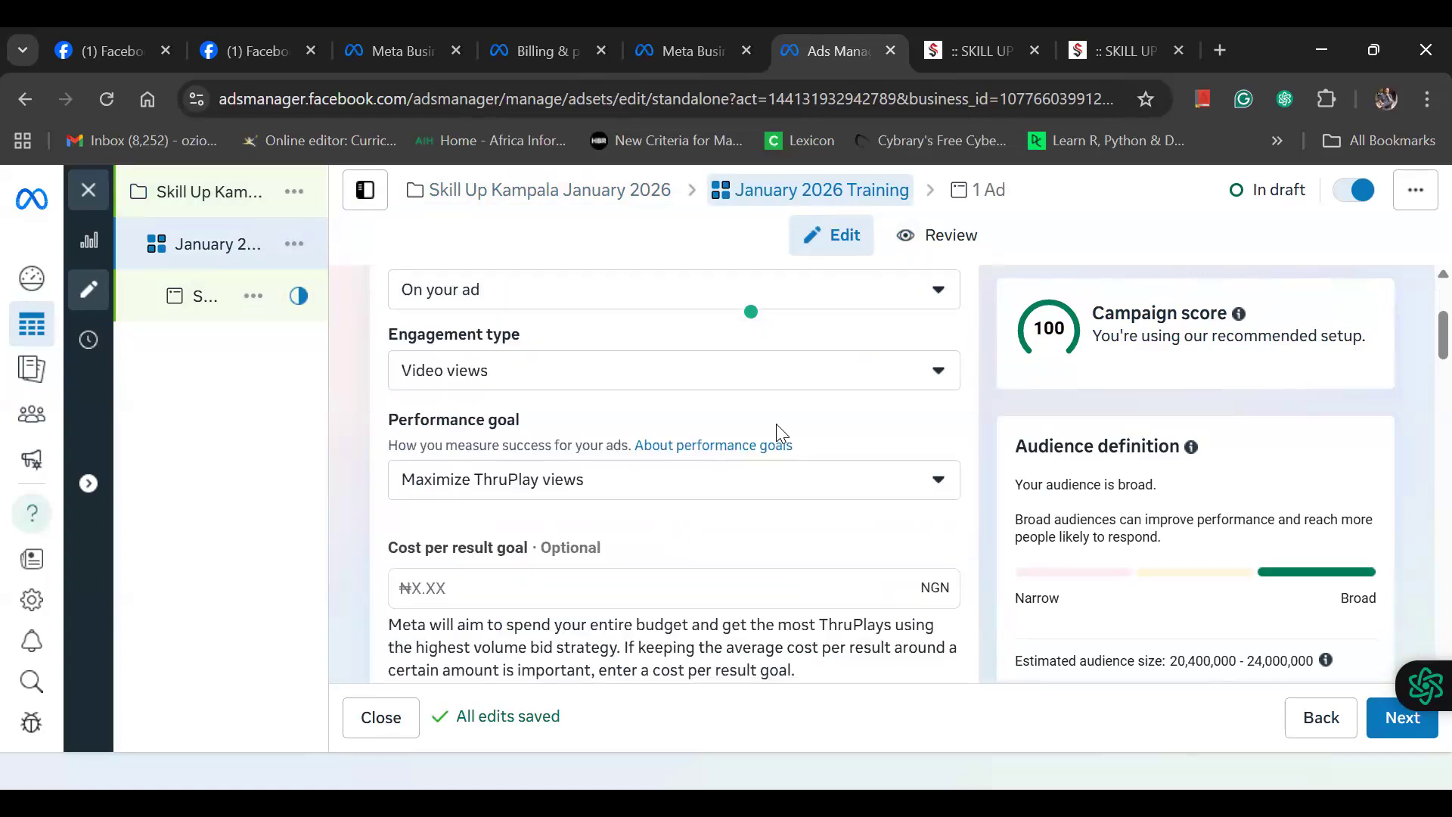
scroll(776, 425, "up", 2)
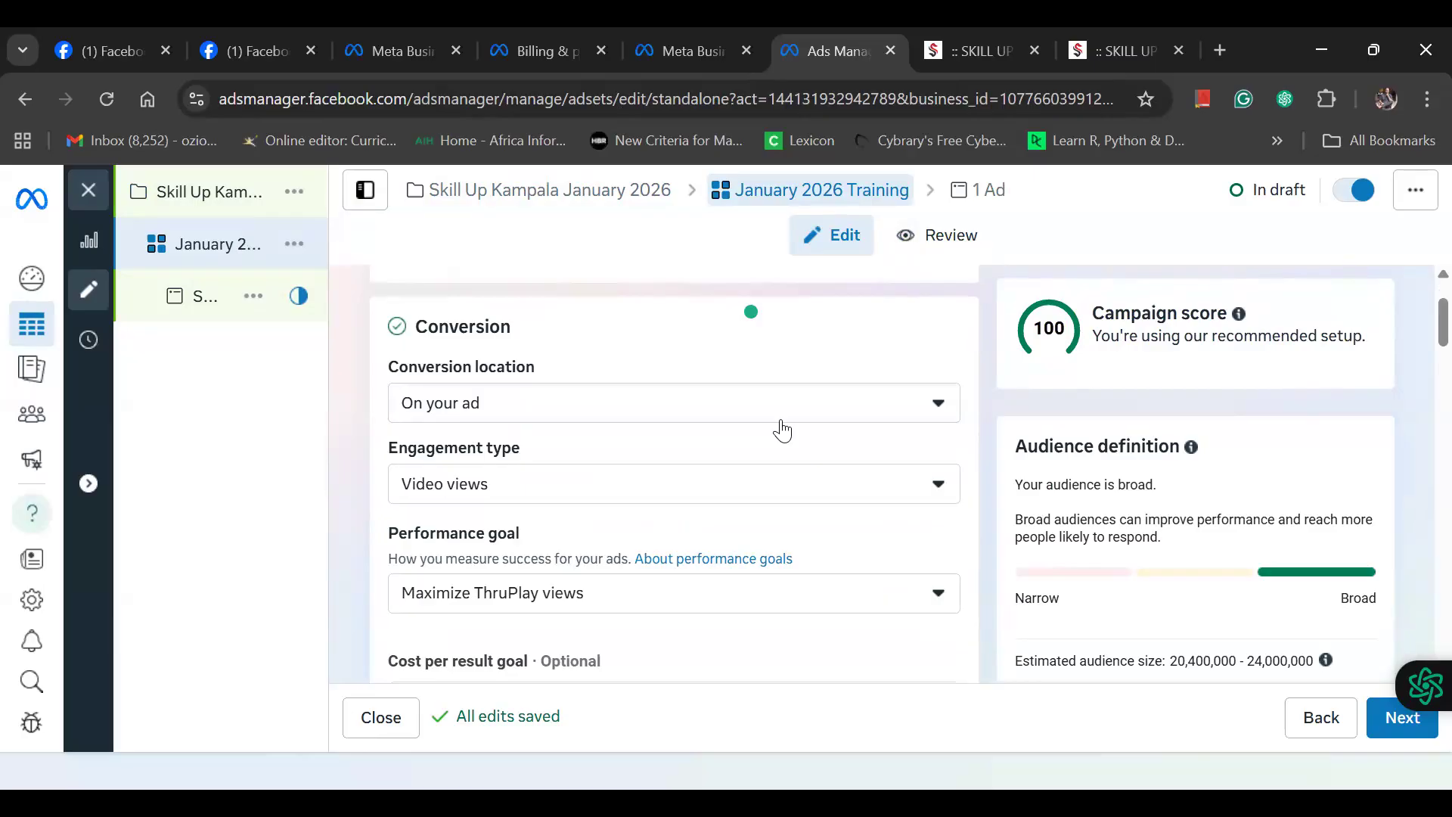
scroll(818, 478, "down", 4)
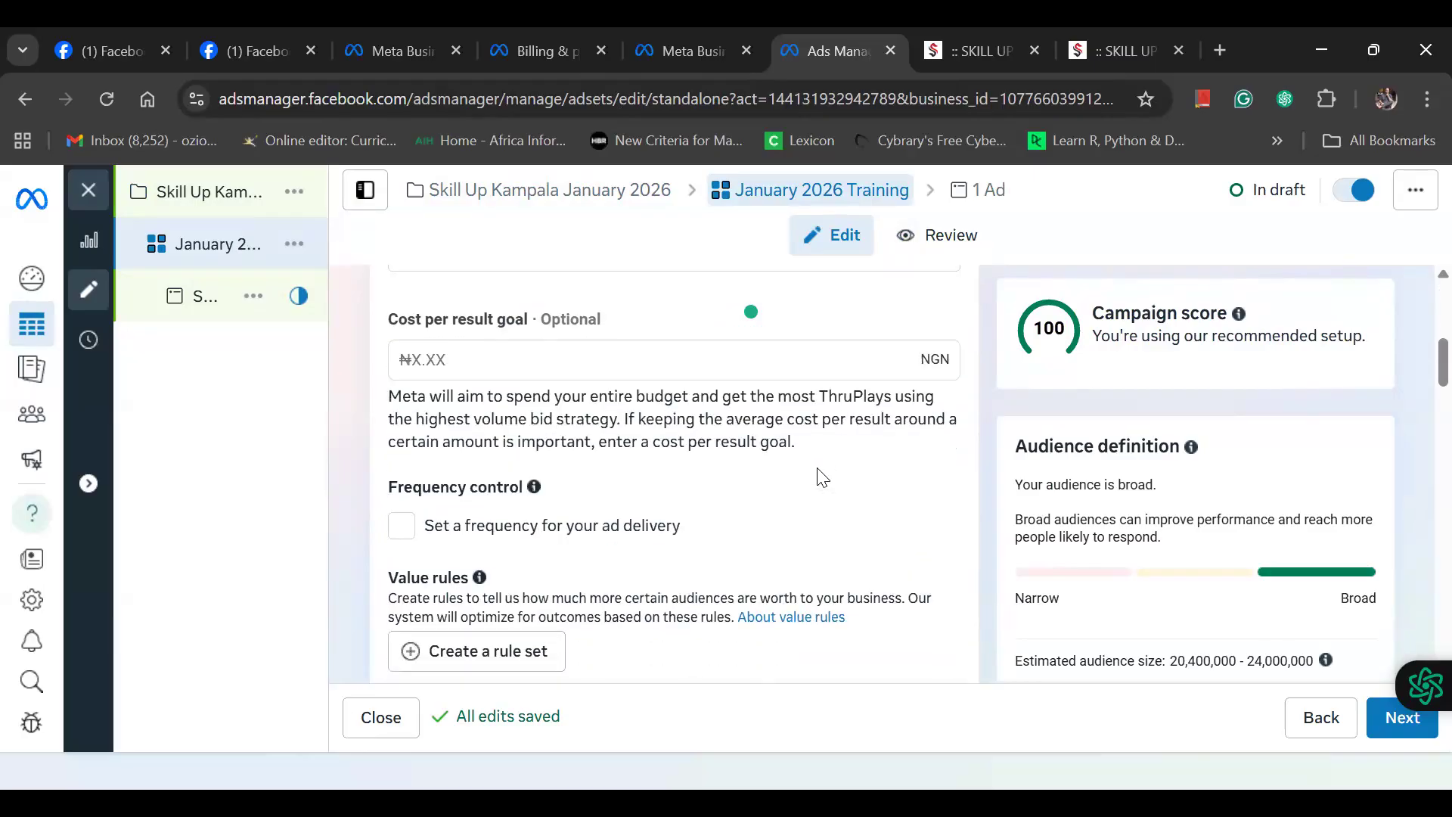
scroll(819, 478, "down", 4)
scroll(818, 478, "down", 4)
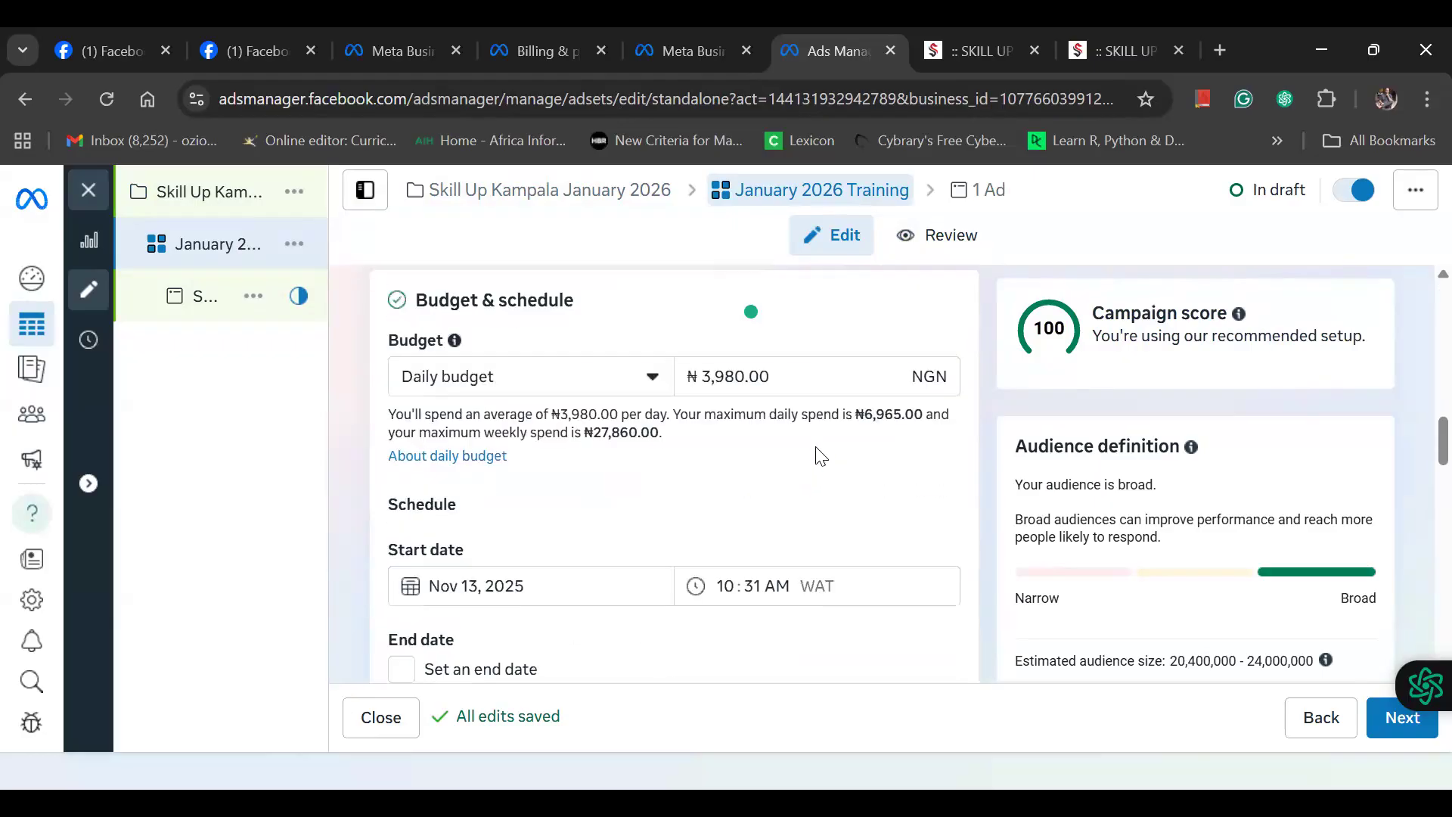
scroll(816, 453, "up", 2)
scroll(816, 450, "up", 4)
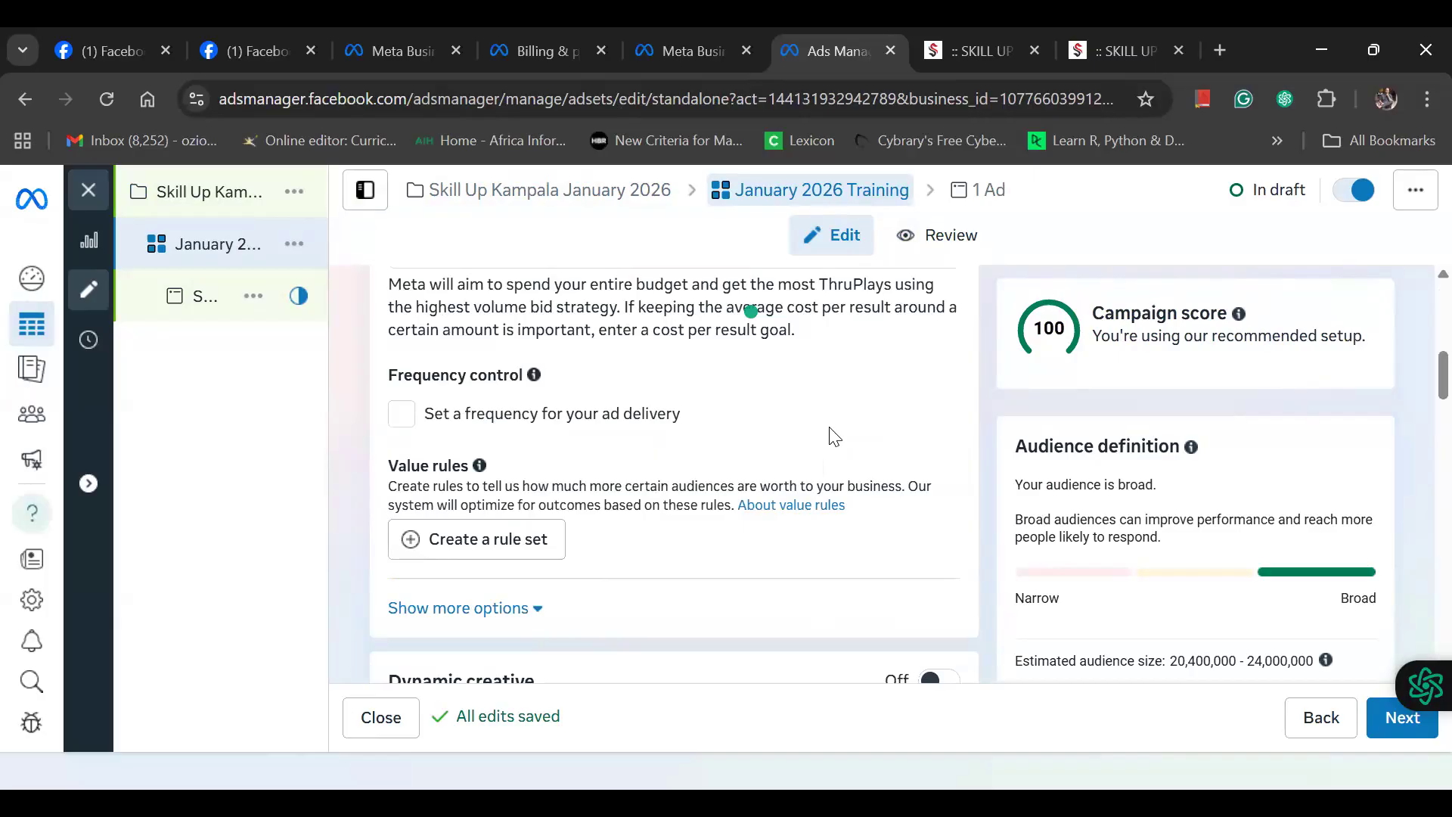
scroll(839, 425, "up", 4)
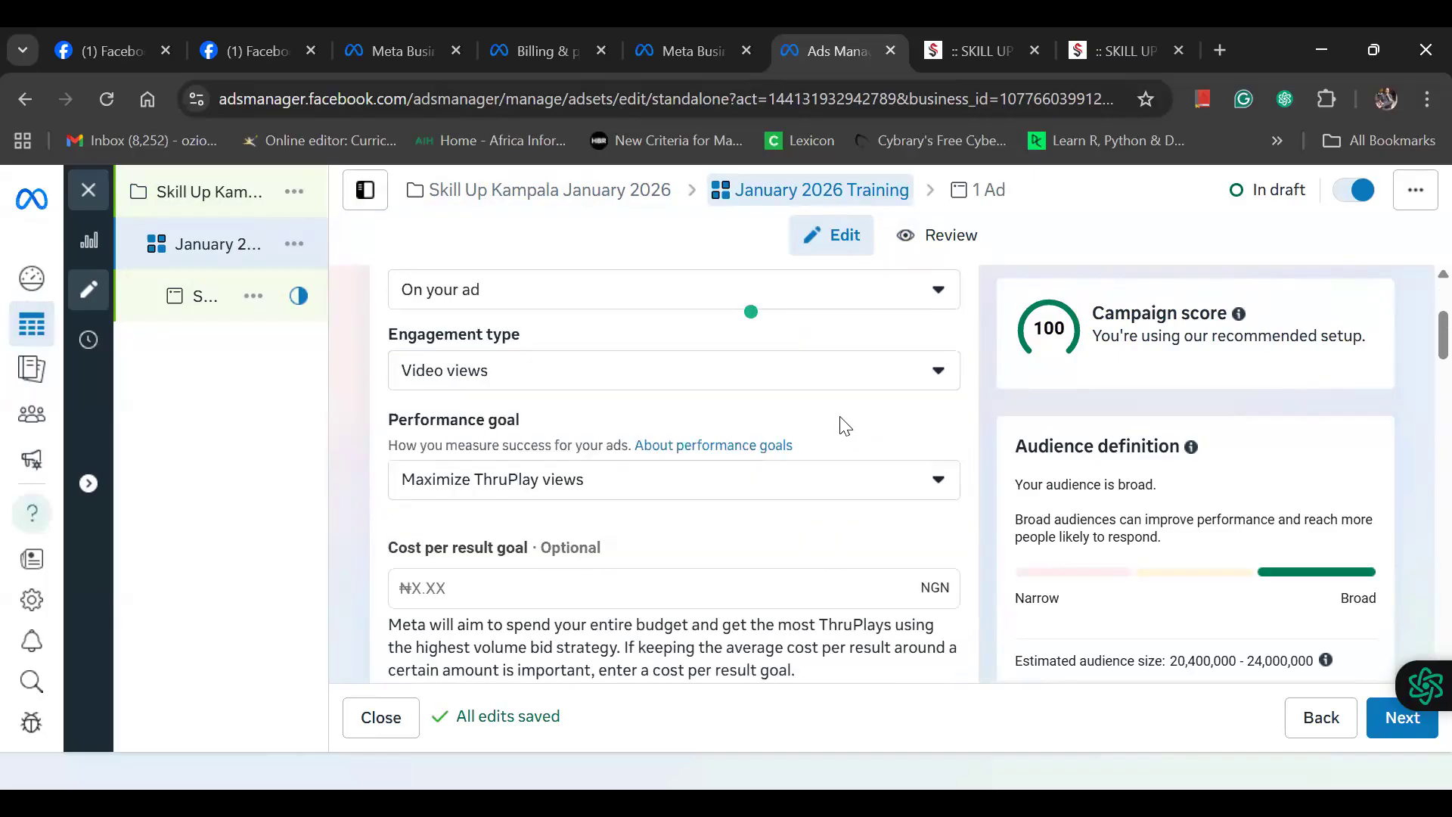
scroll(839, 425, "up", 3)
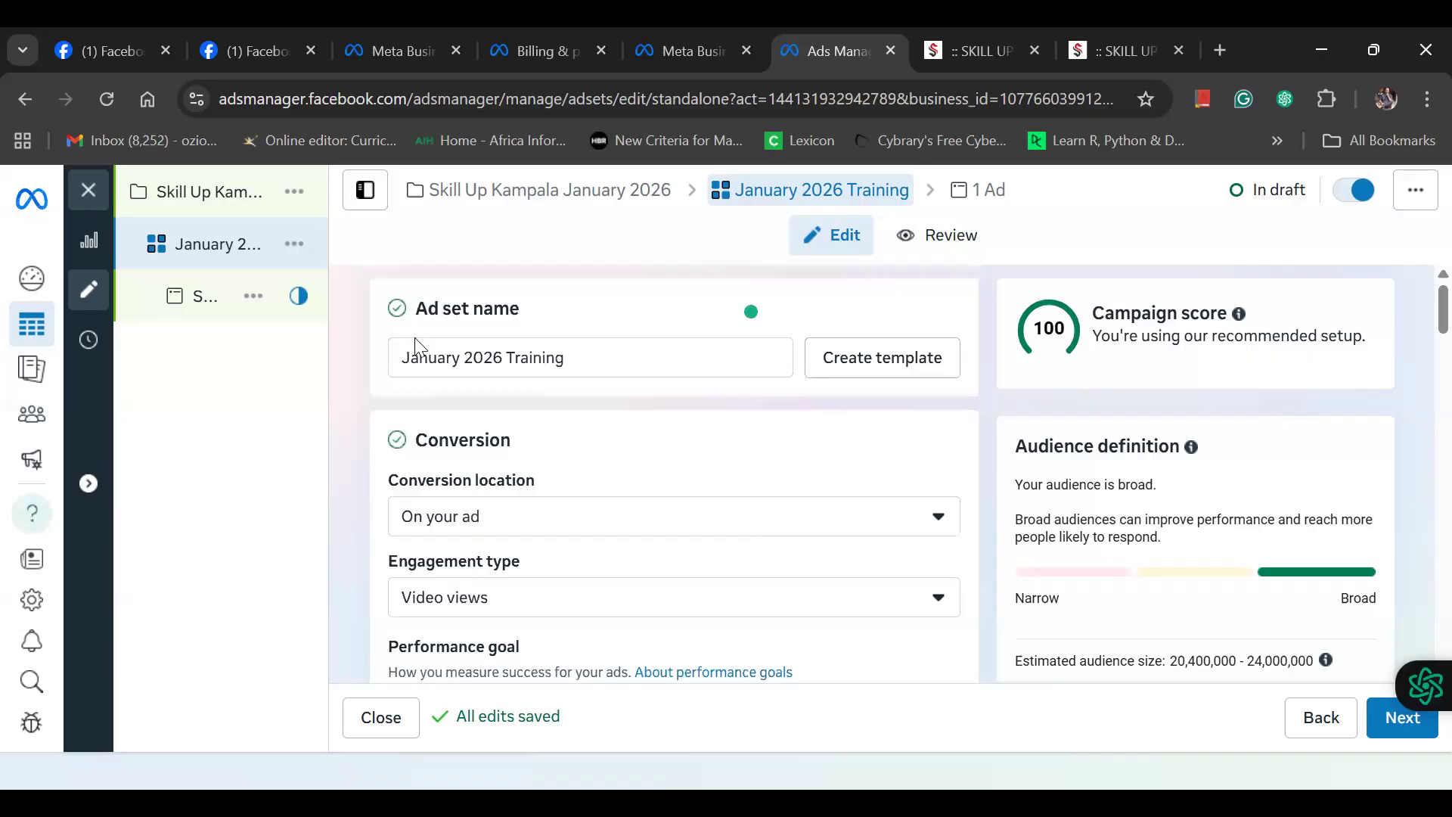
left_click(187, 302)
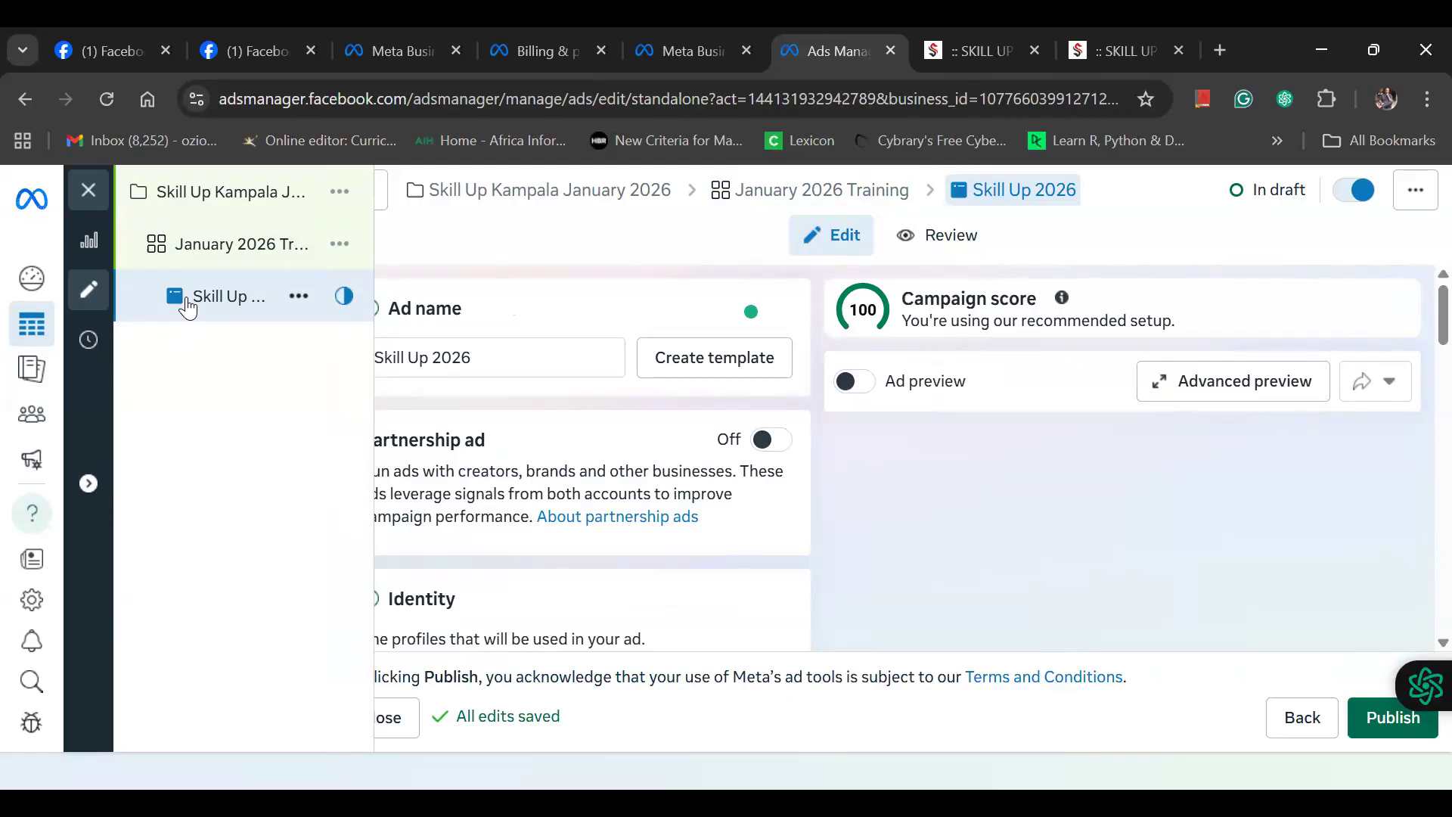
left_click(251, 40)
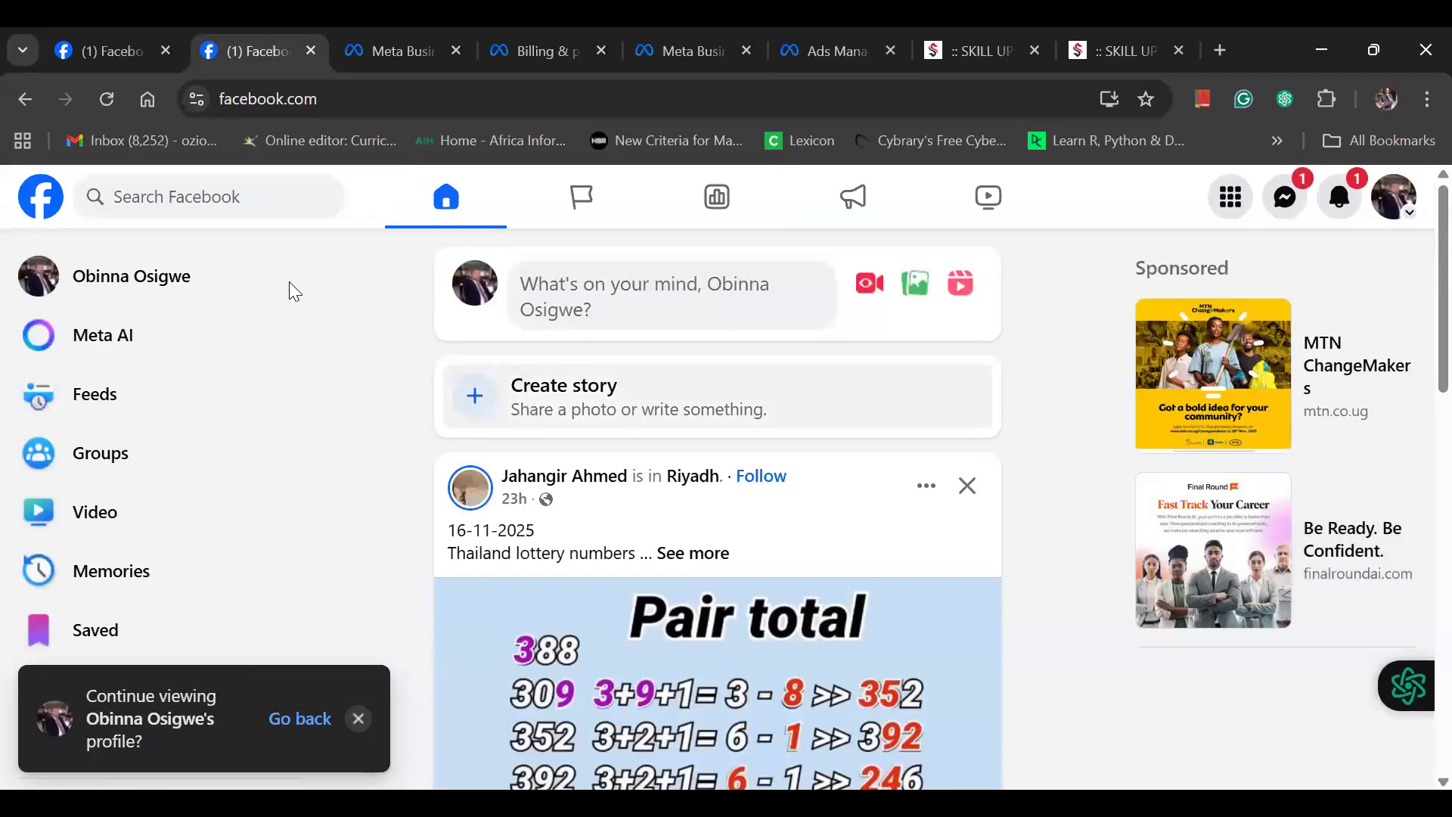
Step: Open the managed Facebook Page and browse its Manage Page options list
left_click(187, 288)
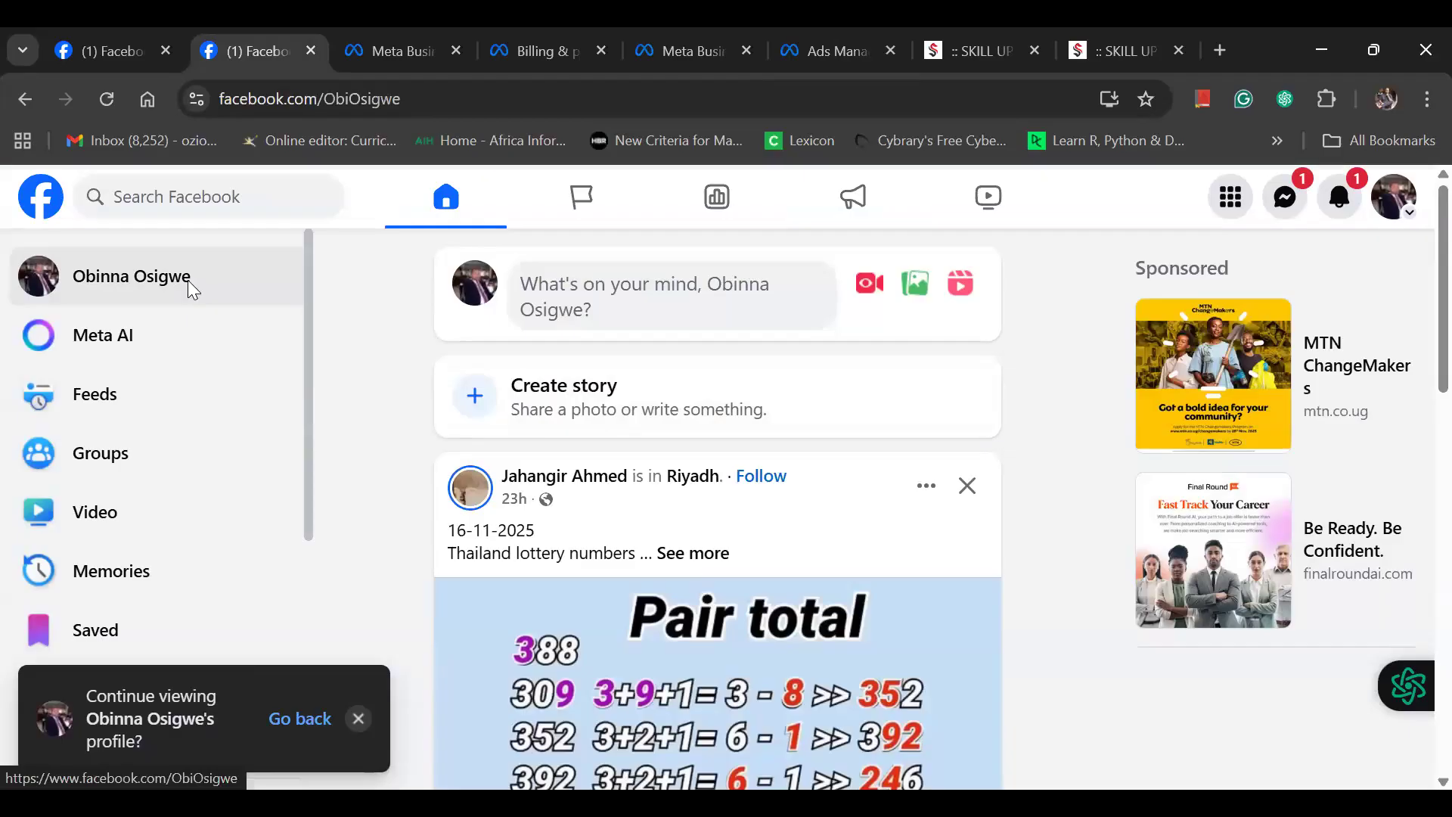
scroll(1028, 548, "down", 3)
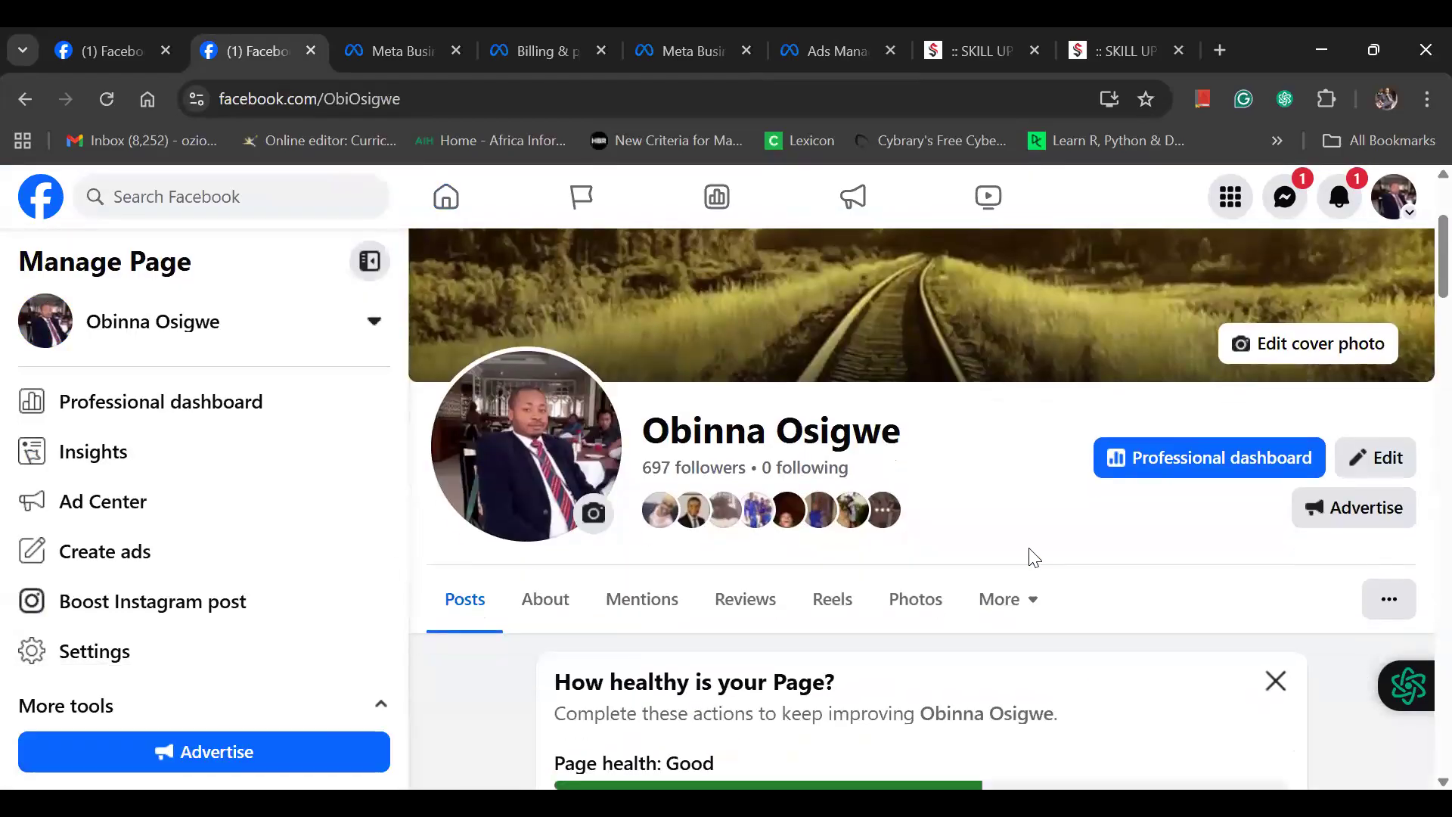
scroll(1059, 559, "down", 2)
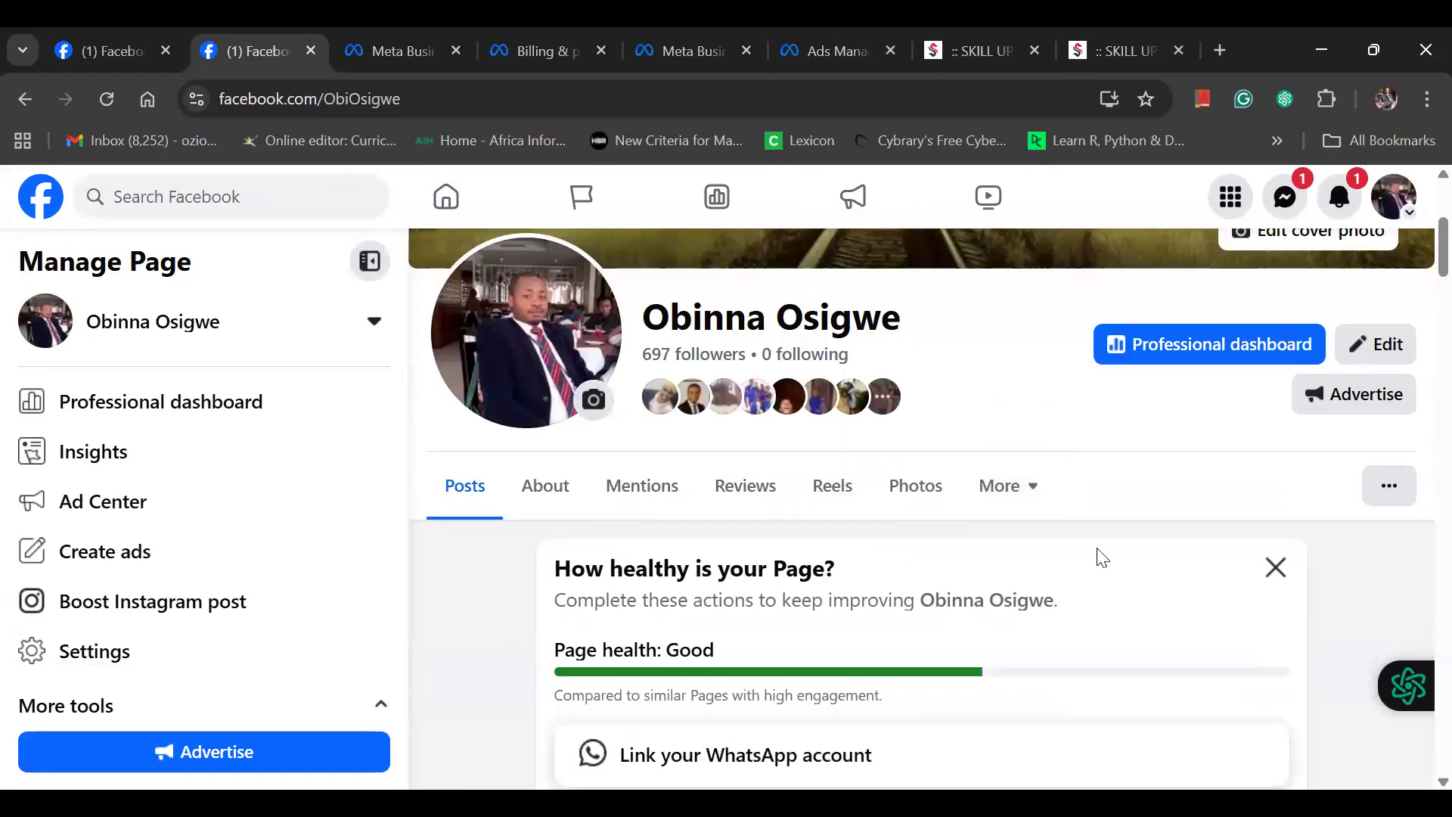
scroll(1096, 557, "down", 2)
left_click(1392, 377)
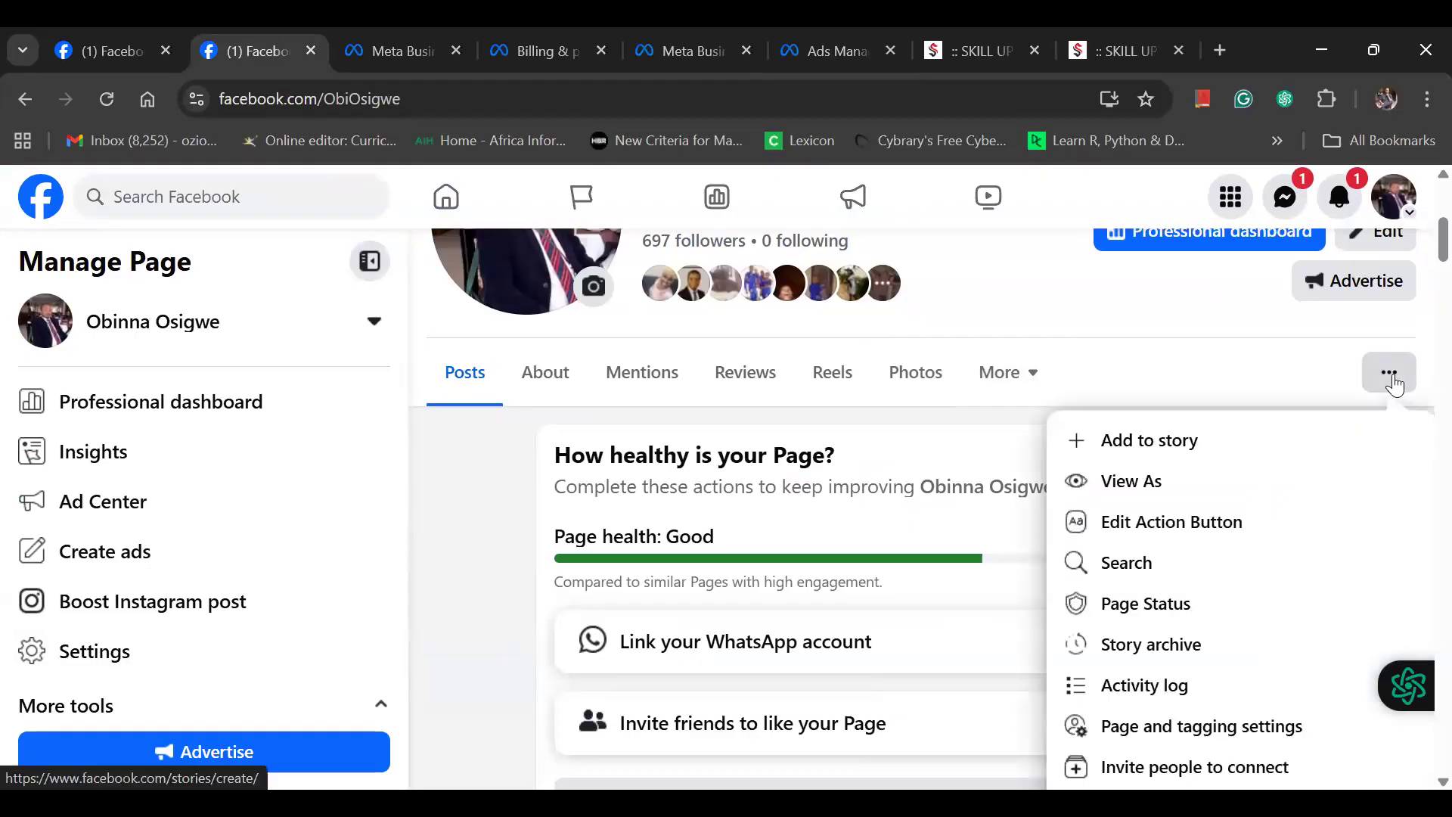
scroll(400, 477, "down", 2)
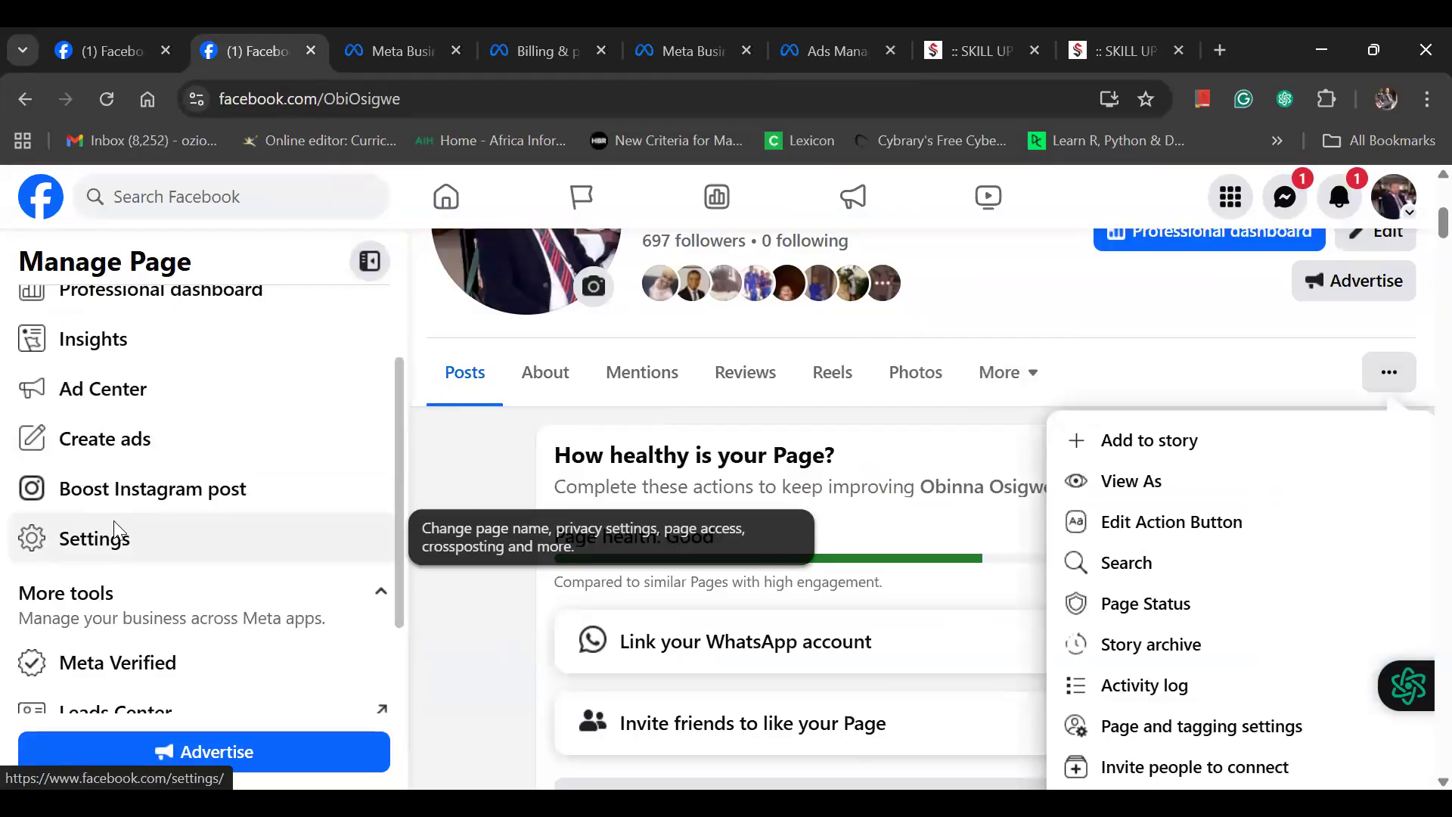
scroll(161, 573, "down", 1)
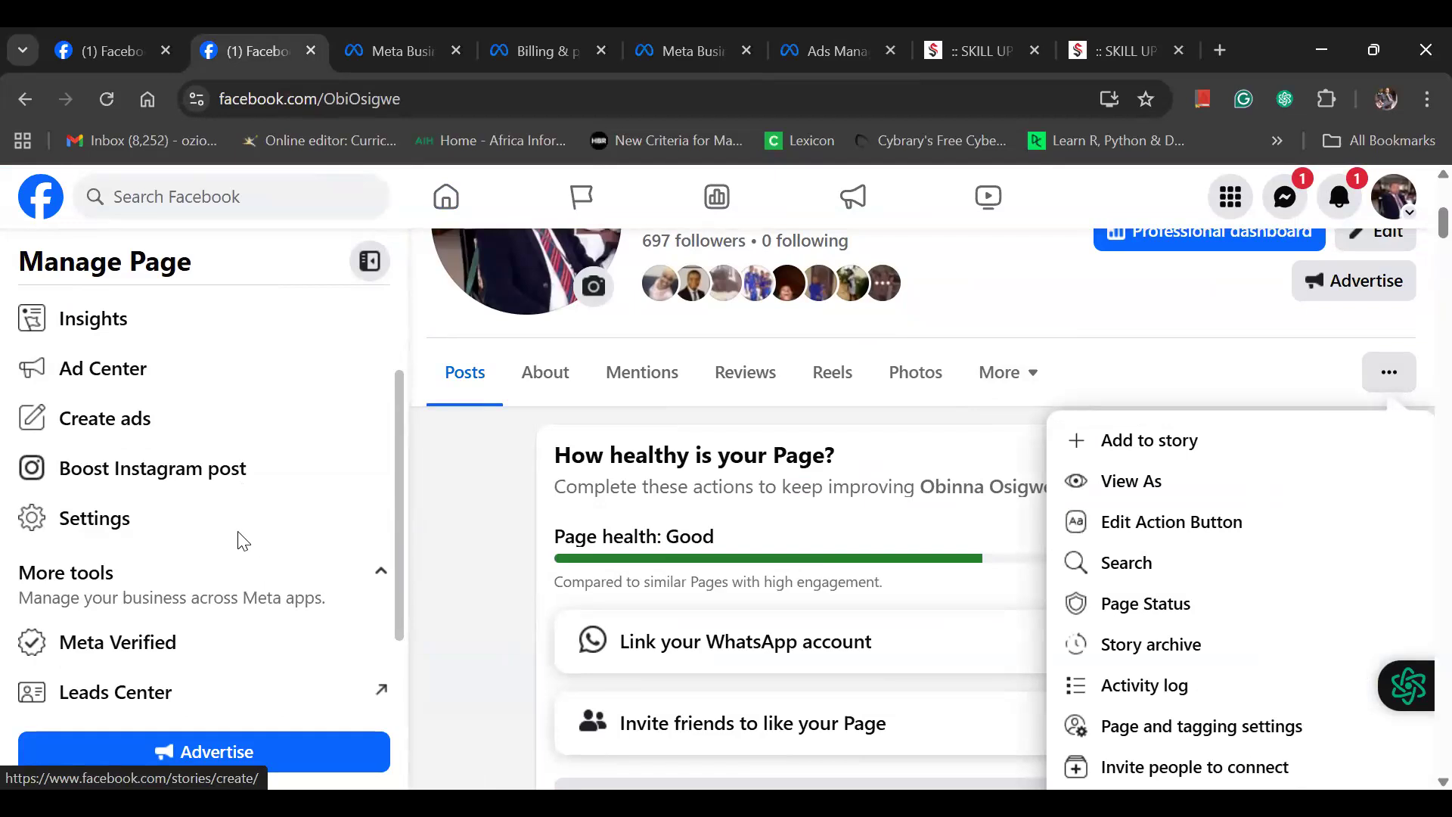
scroll(390, 517, "down", 2)
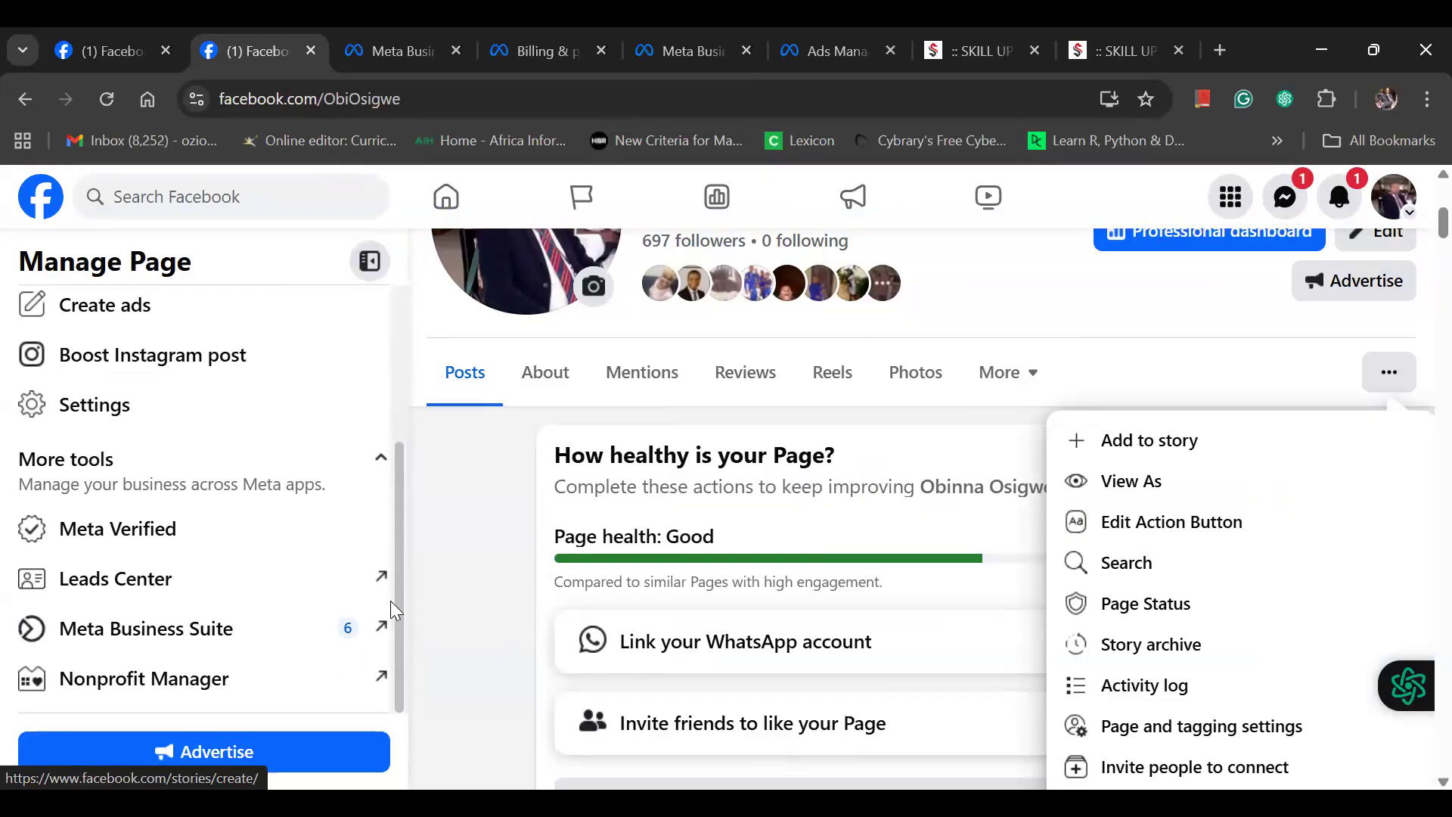
Step: Collapse Data Sources in the business settings people list and return to it
left_click(406, 38)
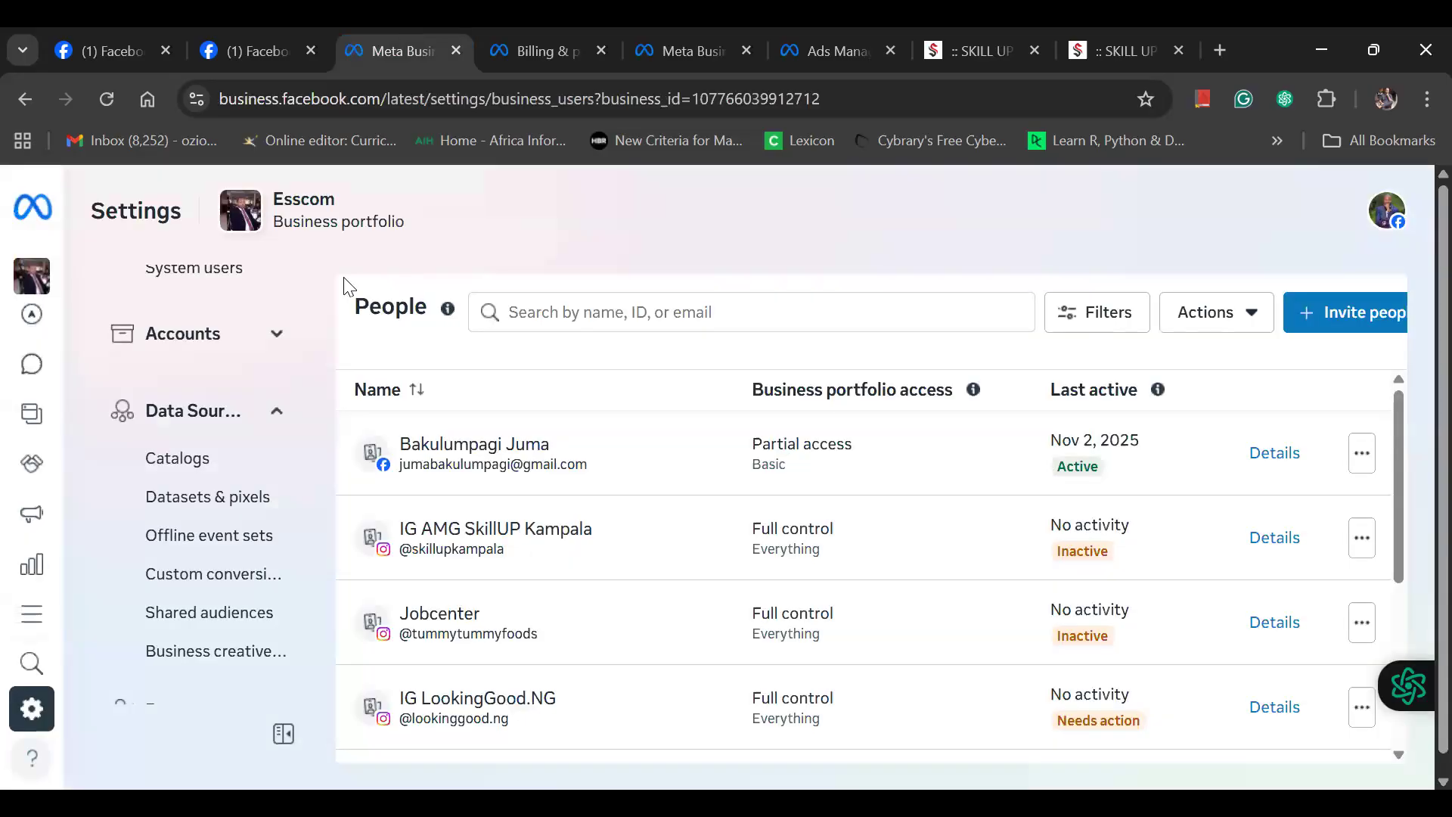
left_click(274, 411)
left_click(272, 50)
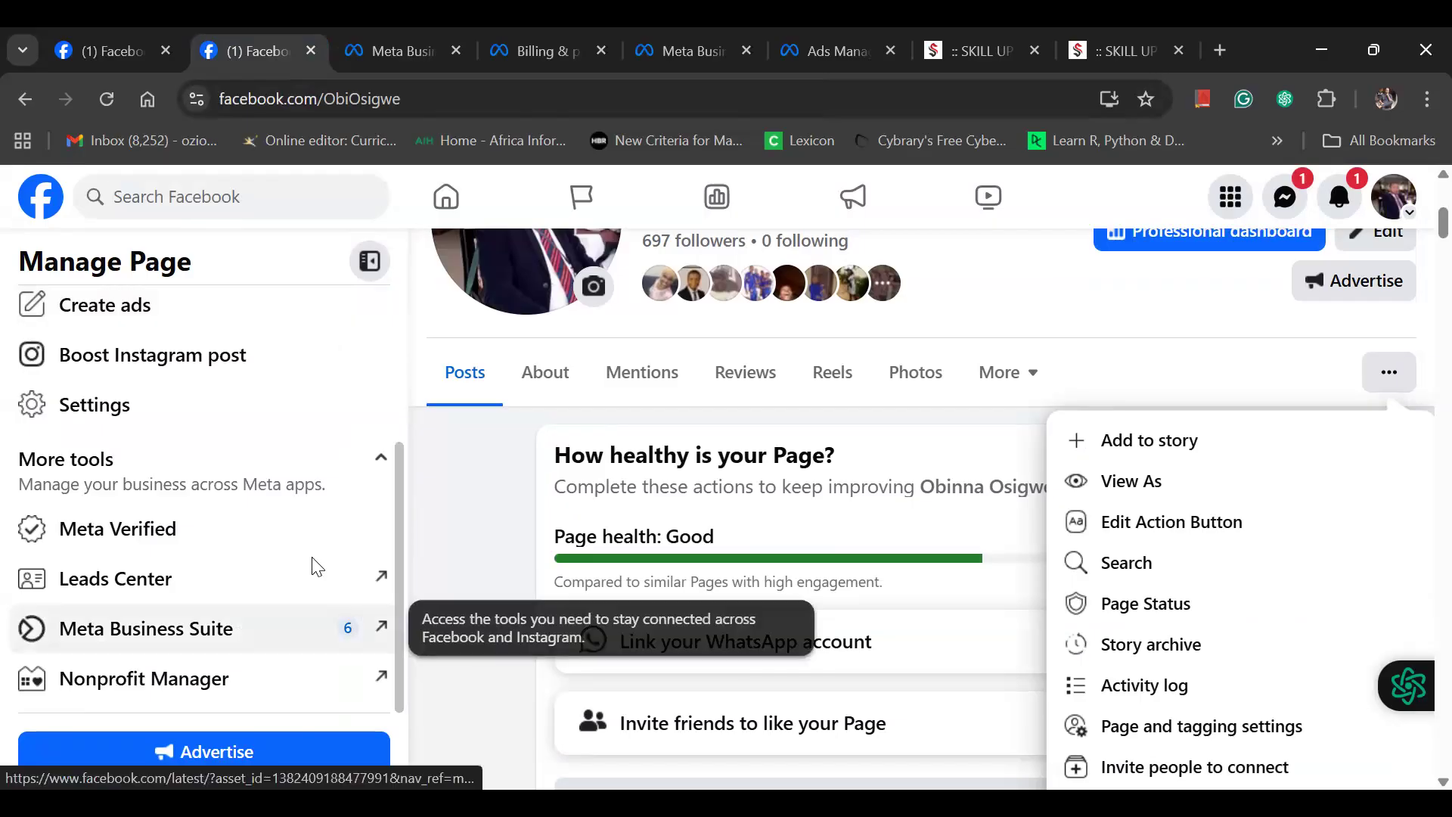
scroll(401, 454, "up", 2)
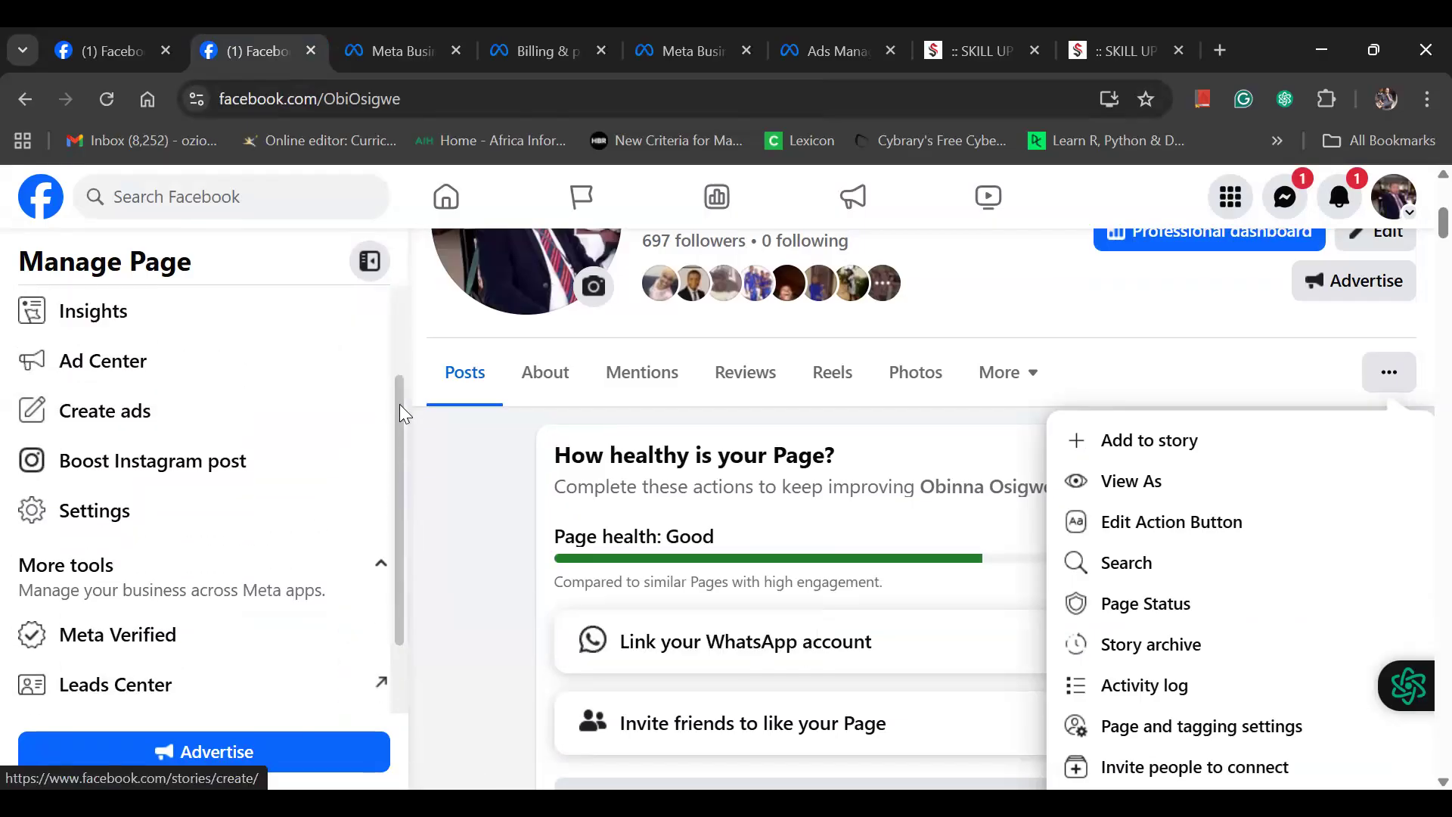
scroll(400, 394, "up", 2)
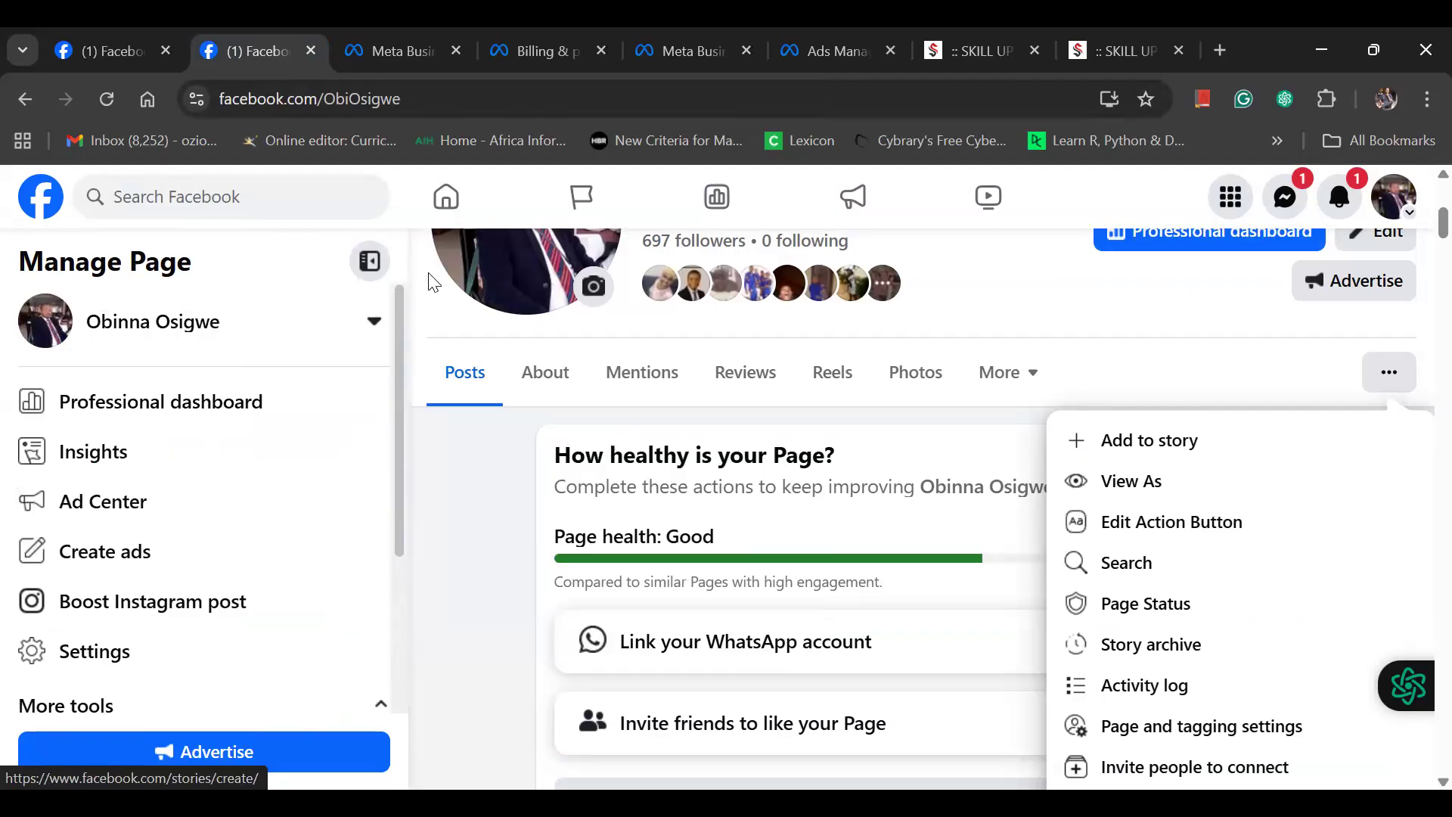
left_click(394, 51)
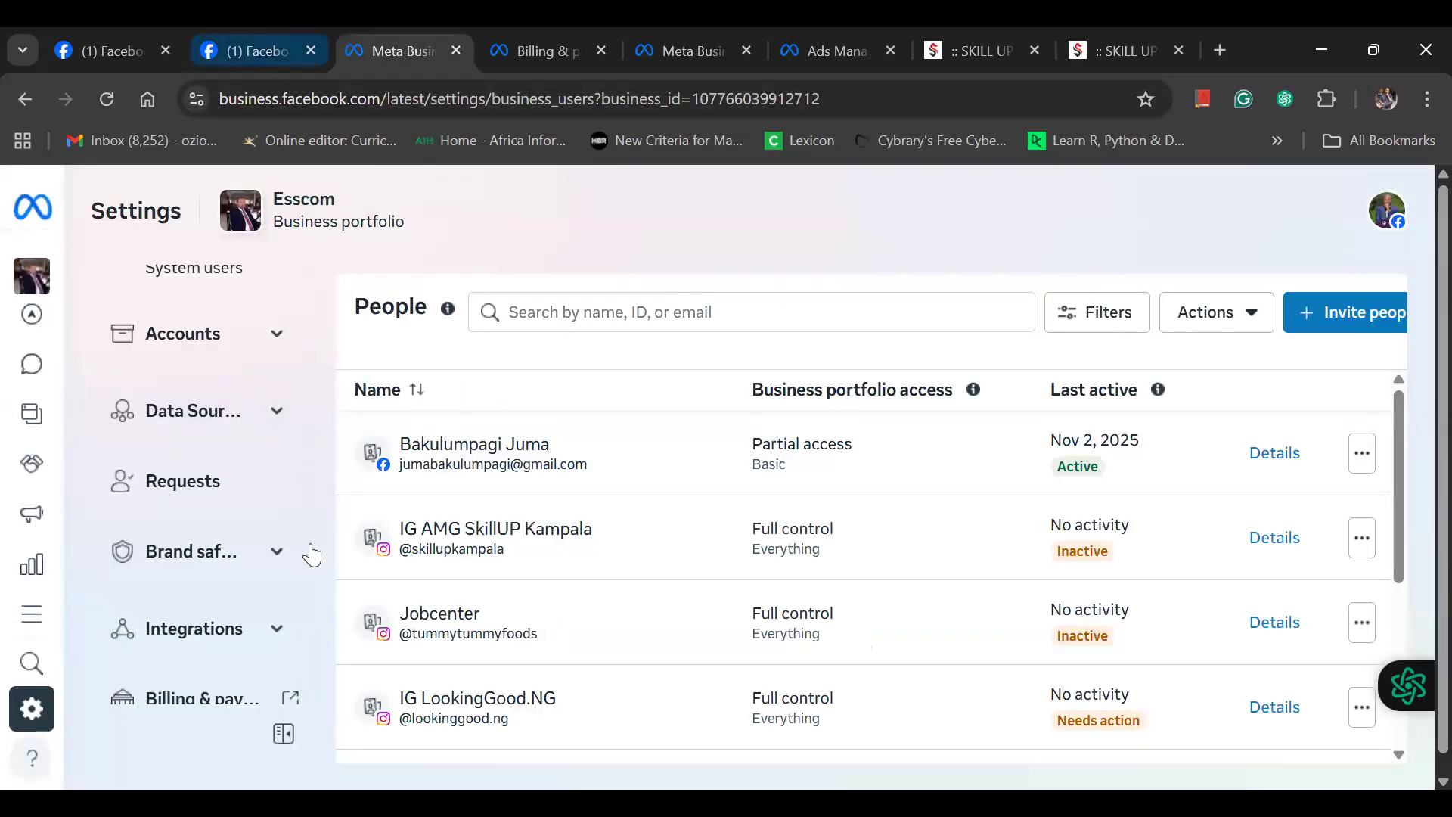
Step: Return to the Facebook Page and scroll to the 'How healthy is your Page?' card
key("ctrl+shift+Tab")
scroll(368, 499, "down", 3)
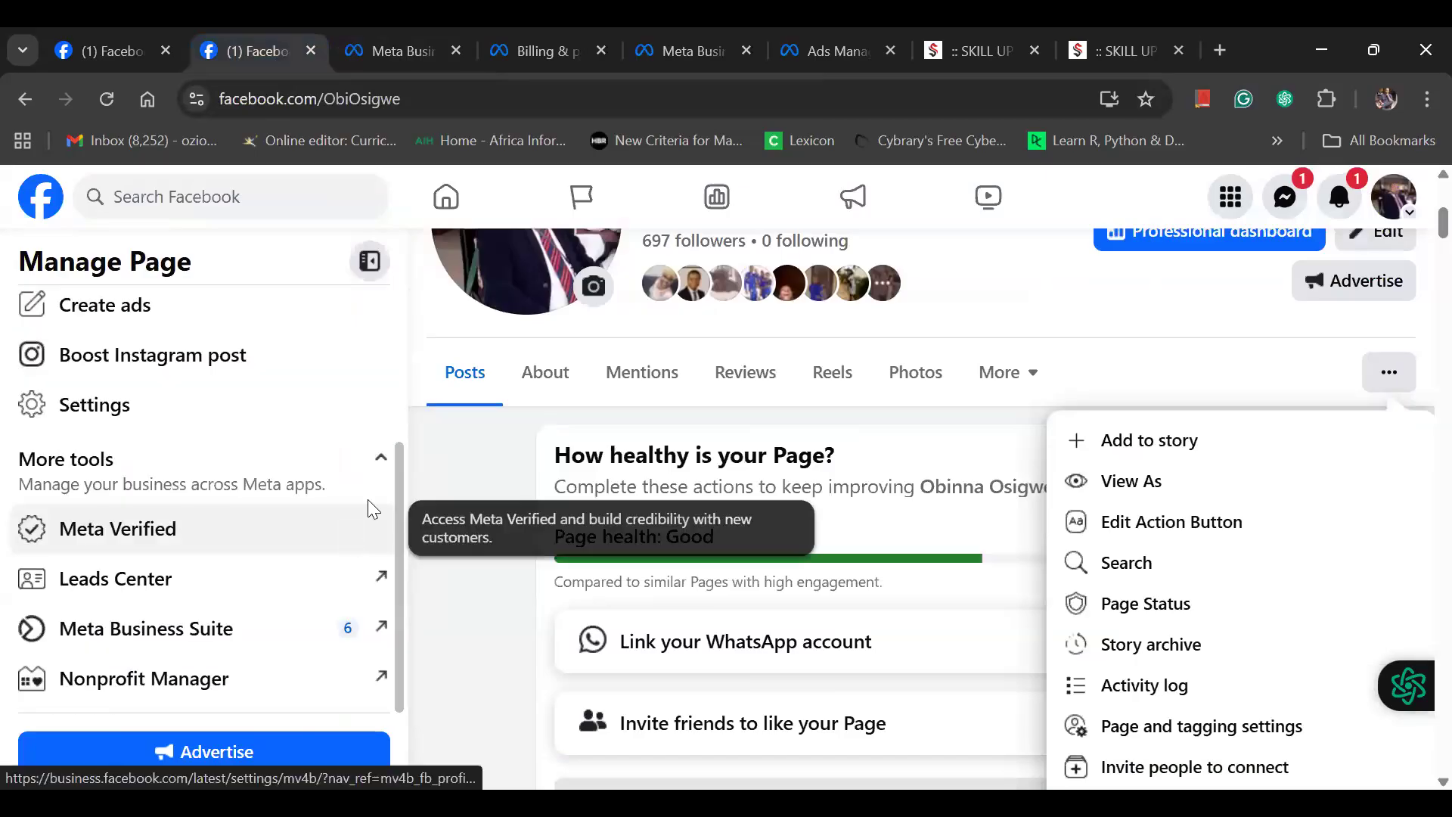
left_click_drag(397, 448, 399, 300)
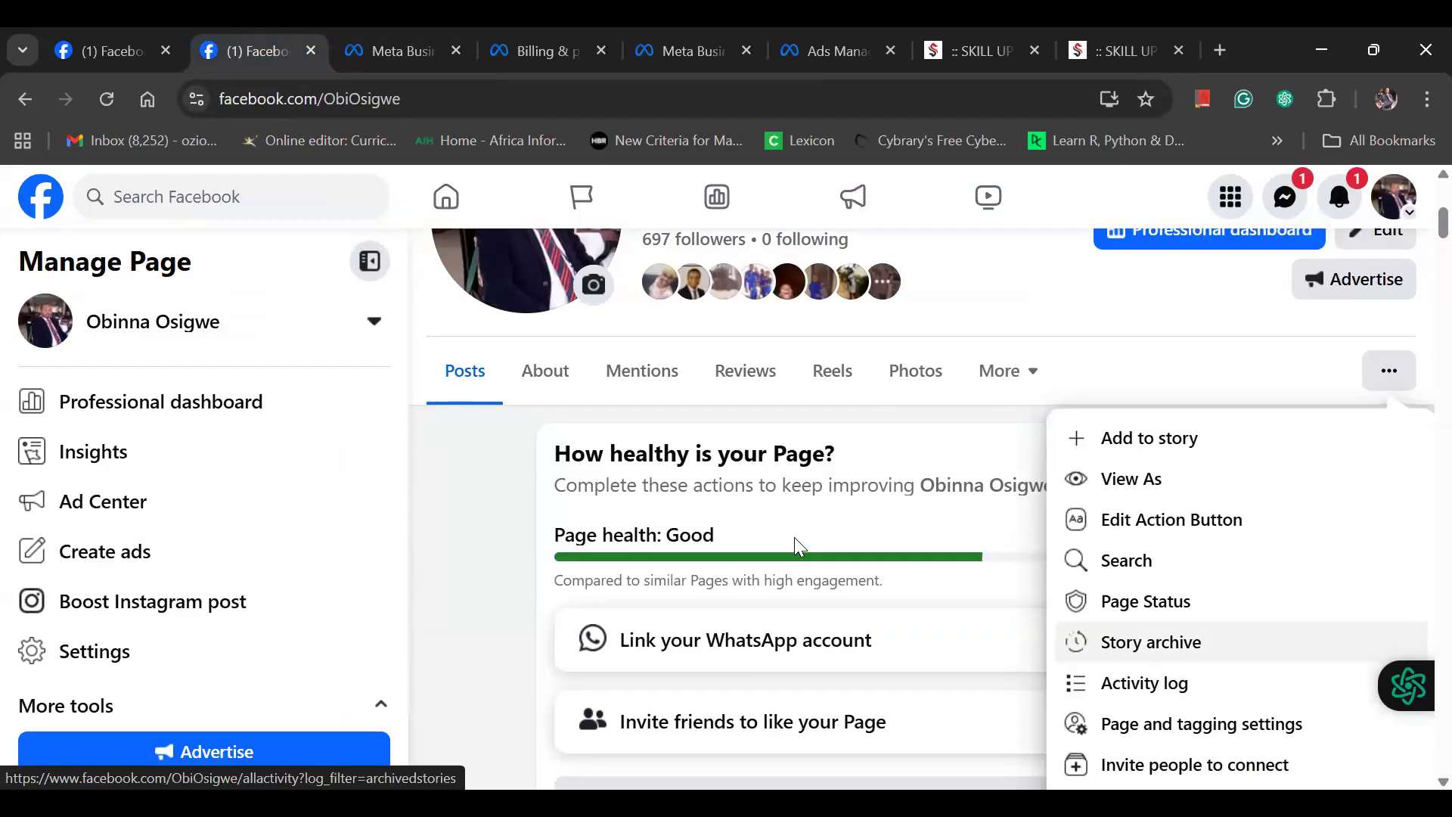
scroll(711, 536, "down", 2)
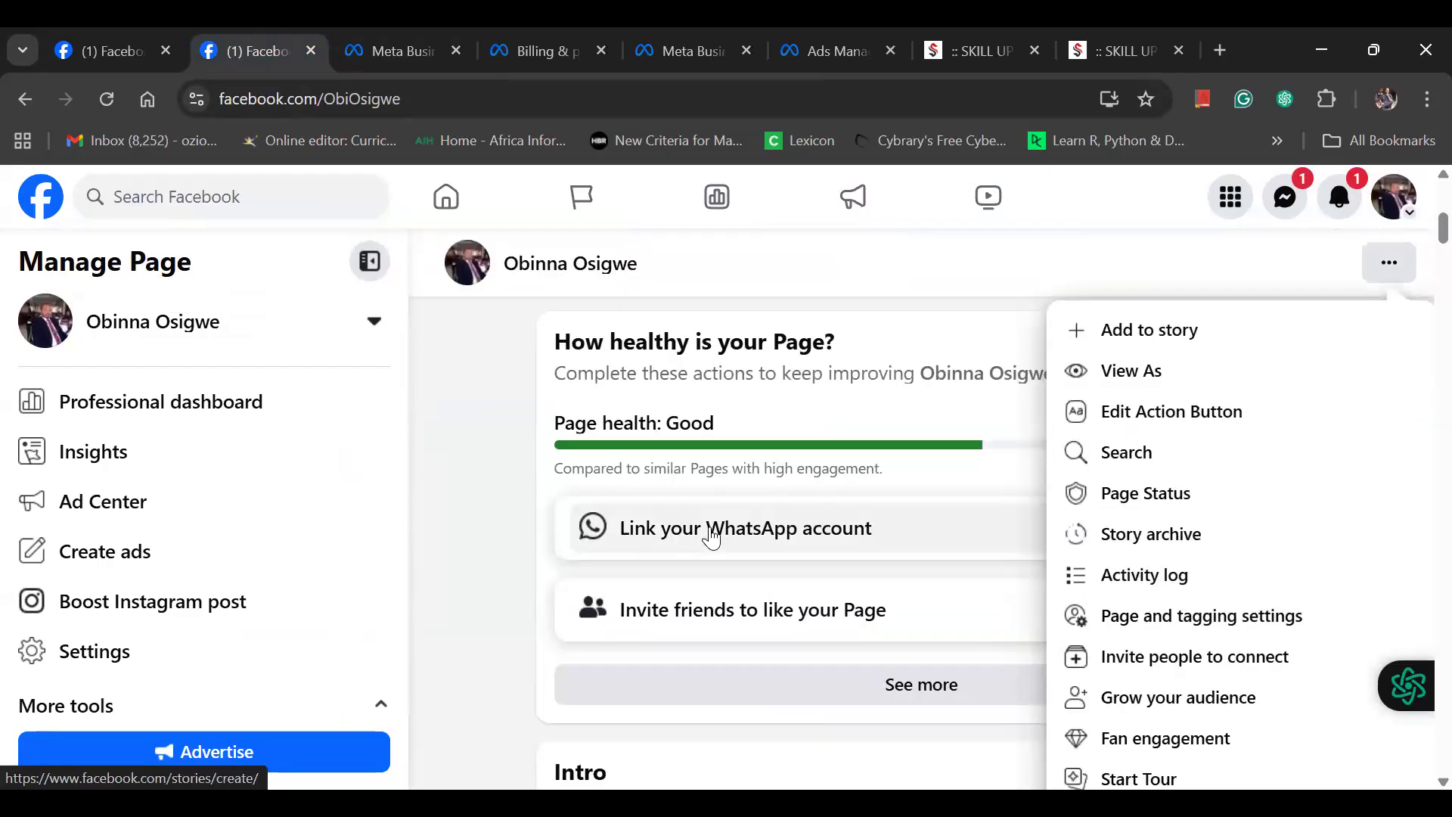
Step: Autofill the Page's WhatsApp number, remove the duplicate +256 prefix, and send the WhatsApp code
left_click(711, 536)
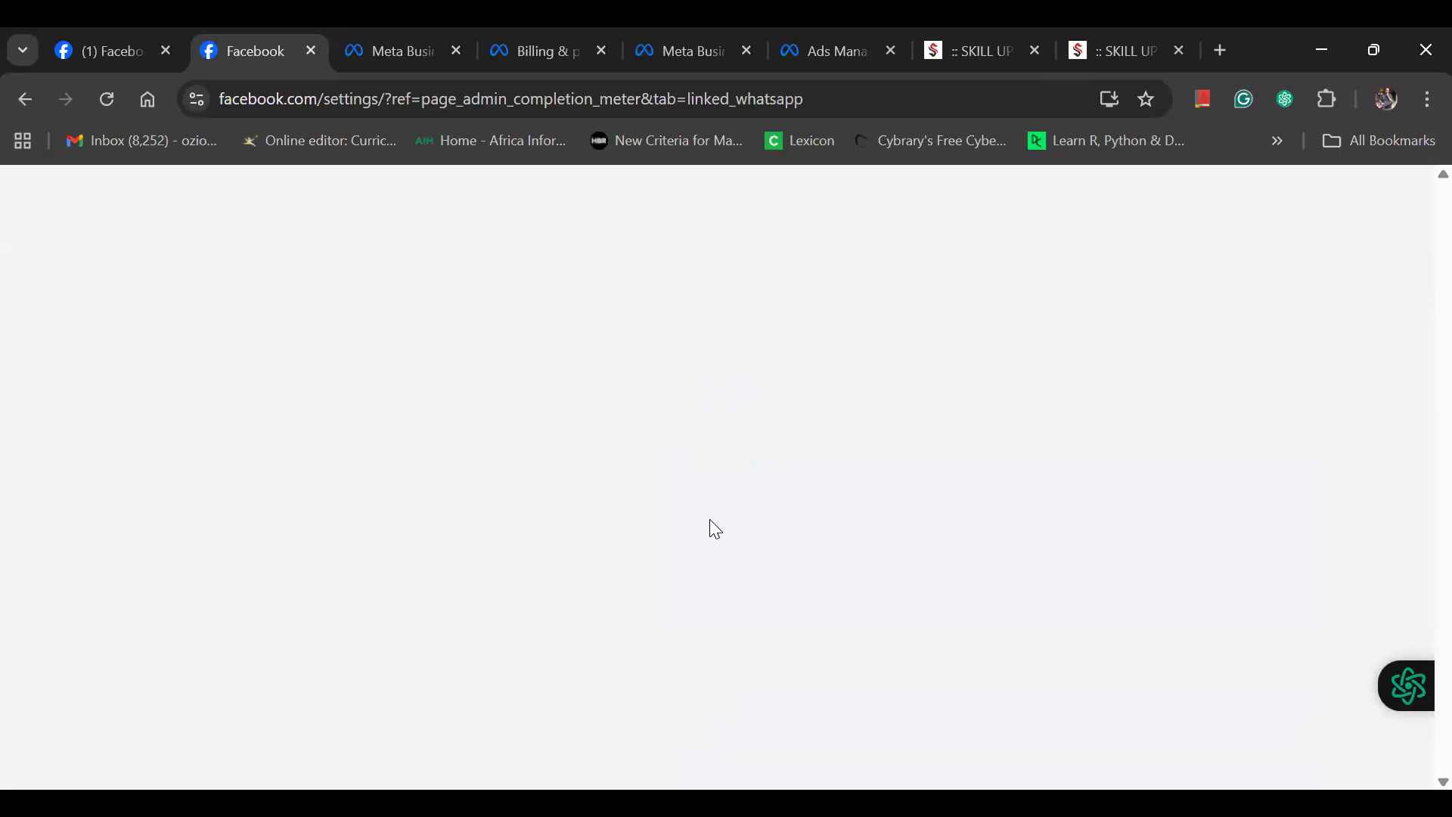
scroll(764, 501, "down", 2)
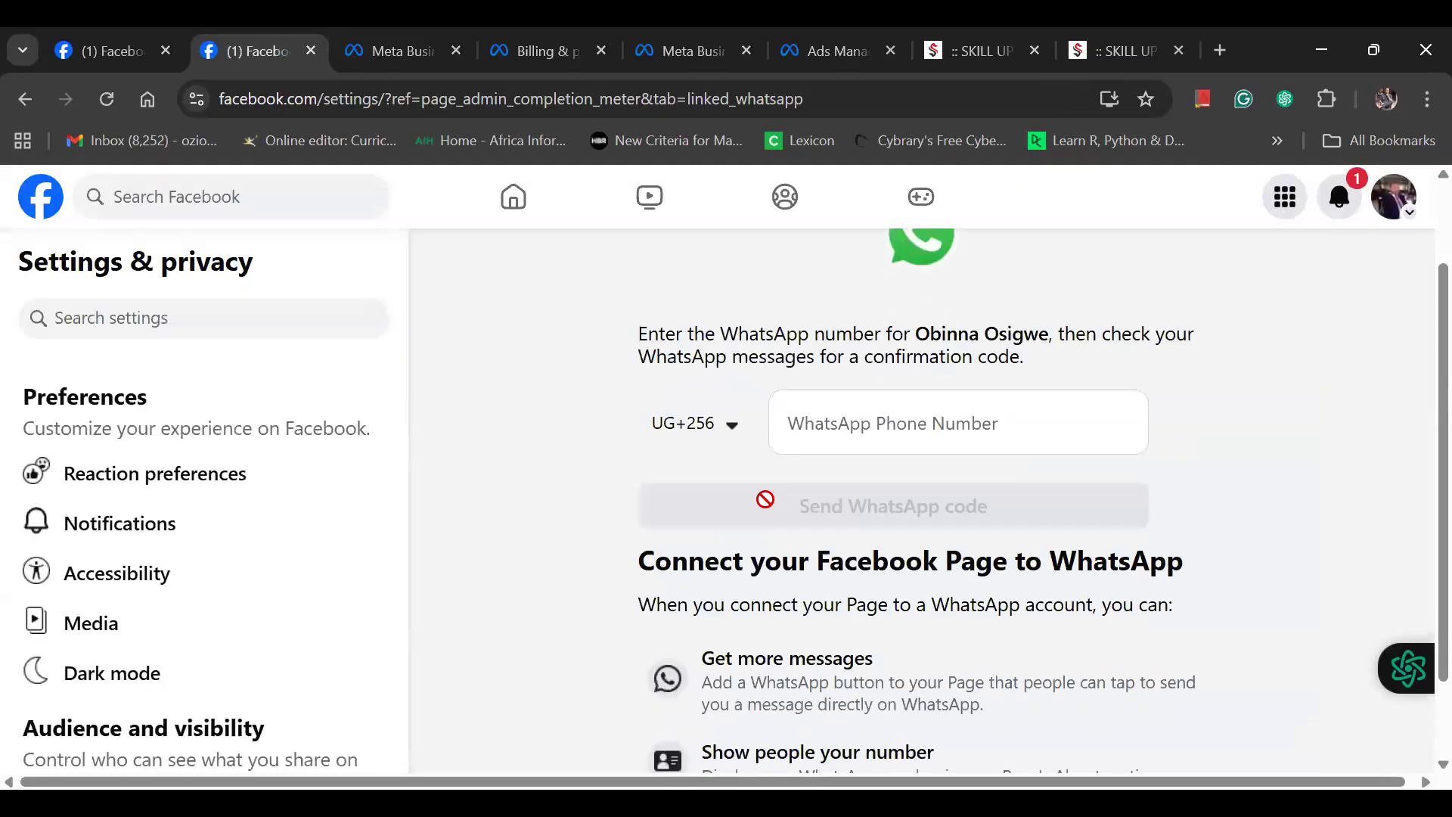
left_click(829, 431)
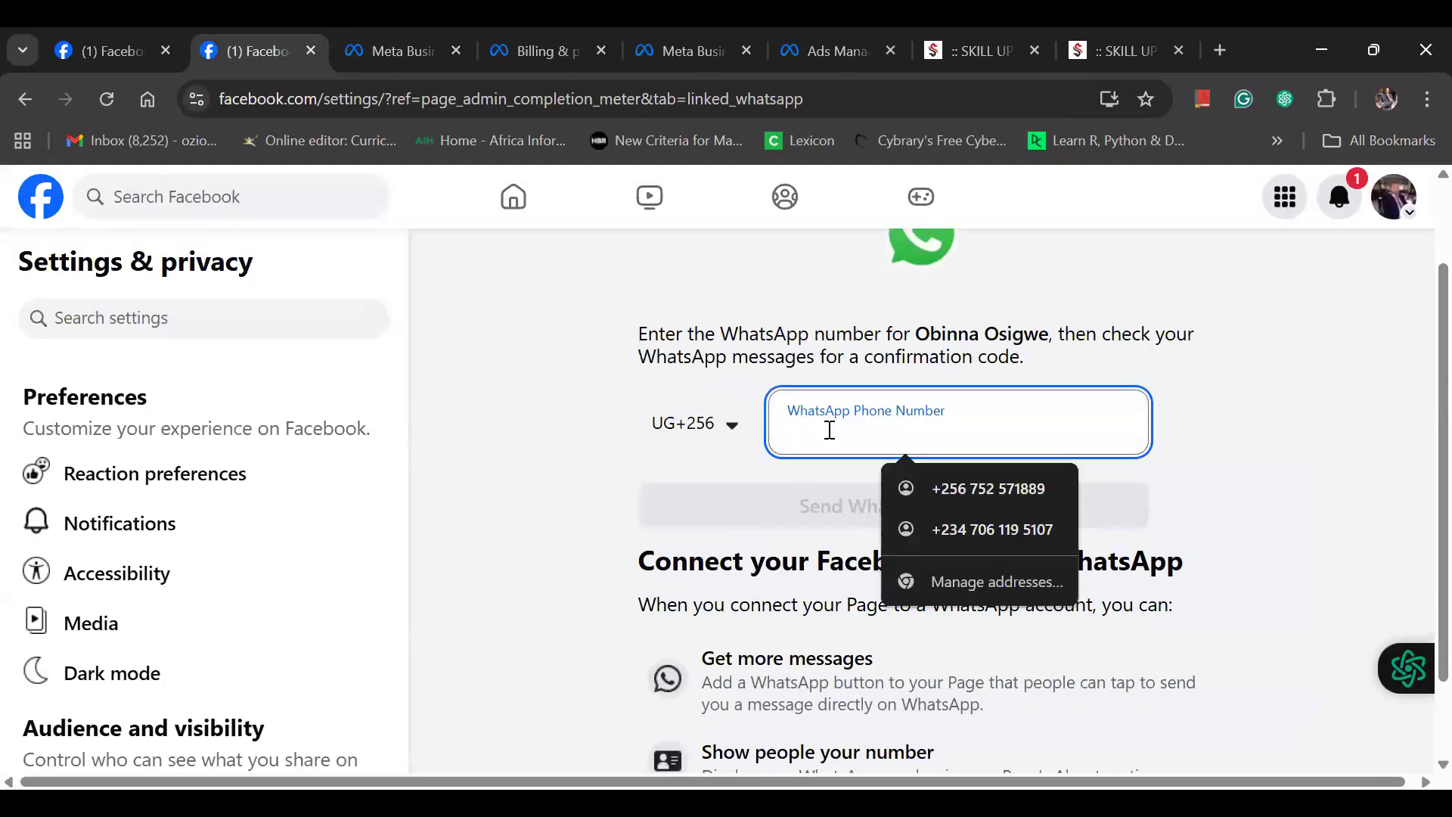
left_click(962, 488)
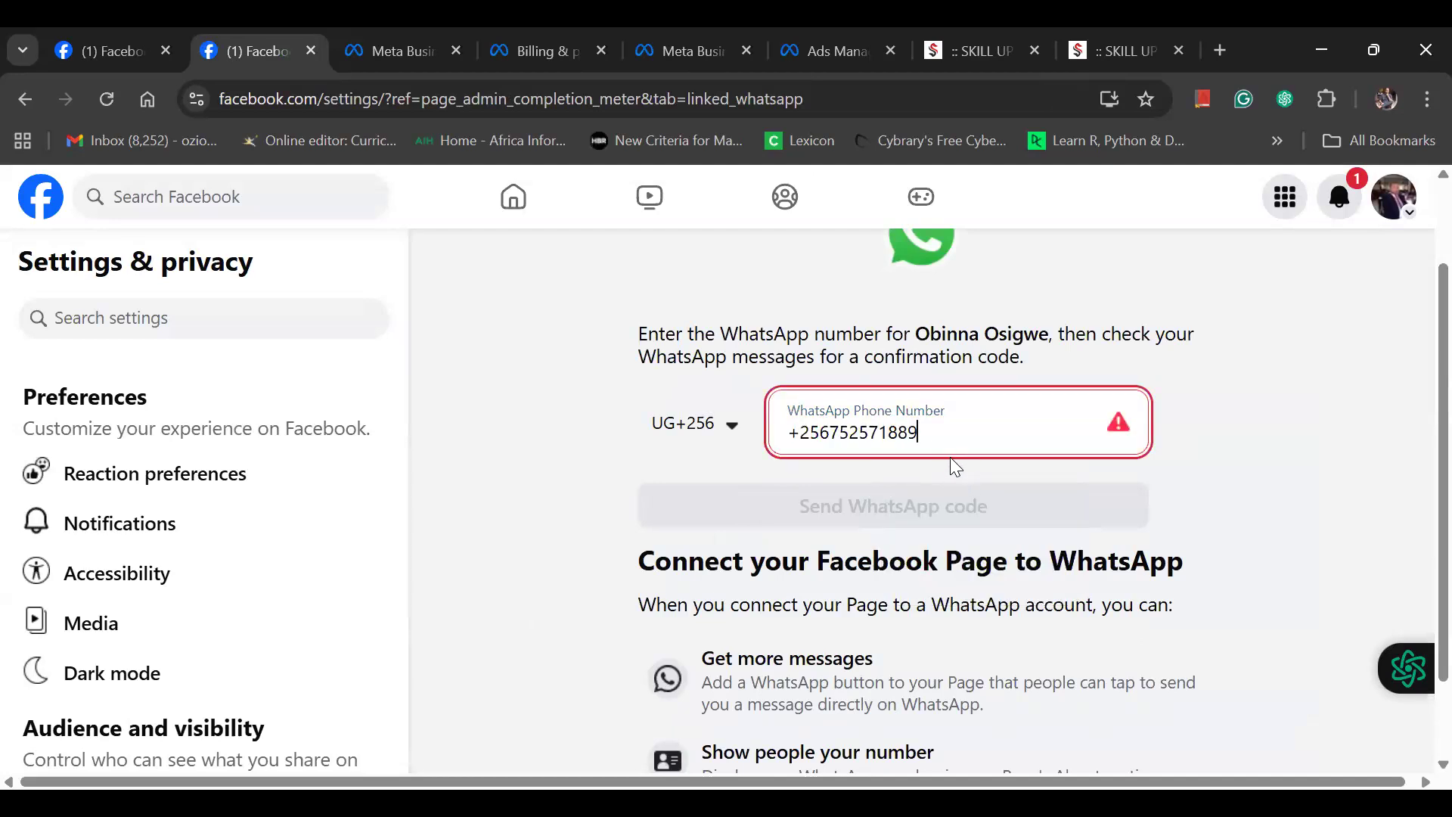
left_click(827, 434)
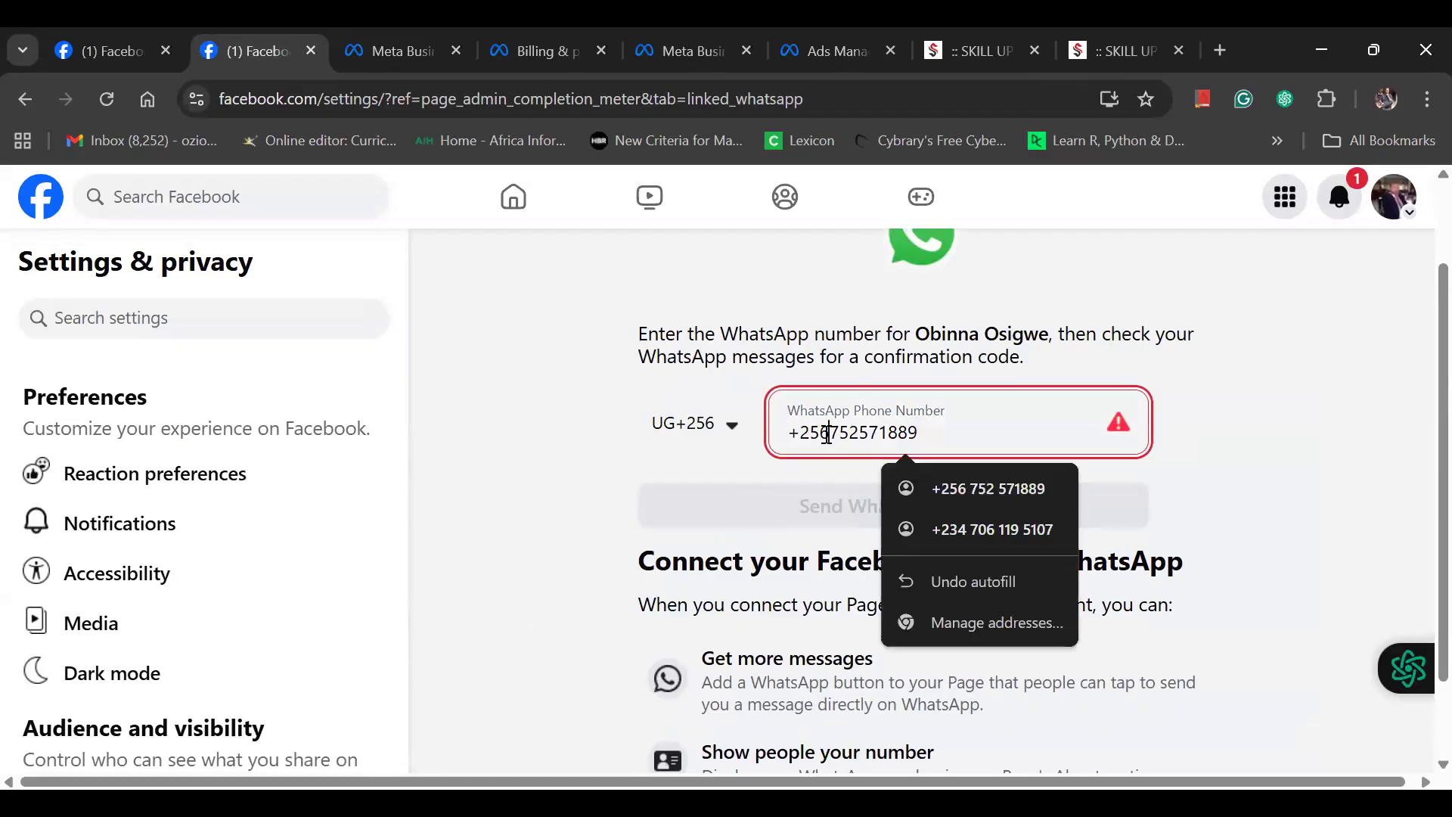
key("BackSpace")
key("BackSpace")
key("BackSpace")
key("BackSpace")
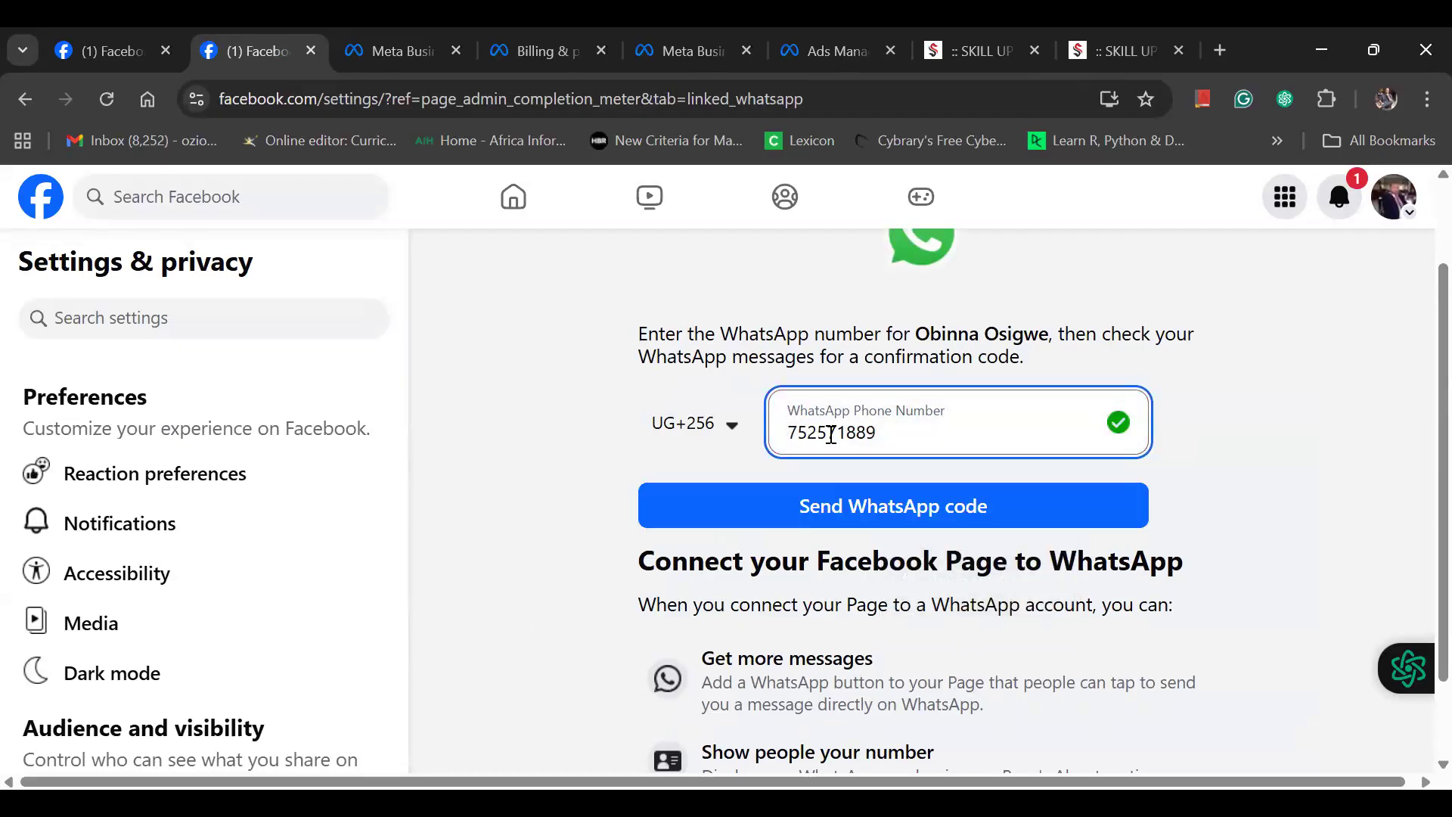
left_click(900, 510)
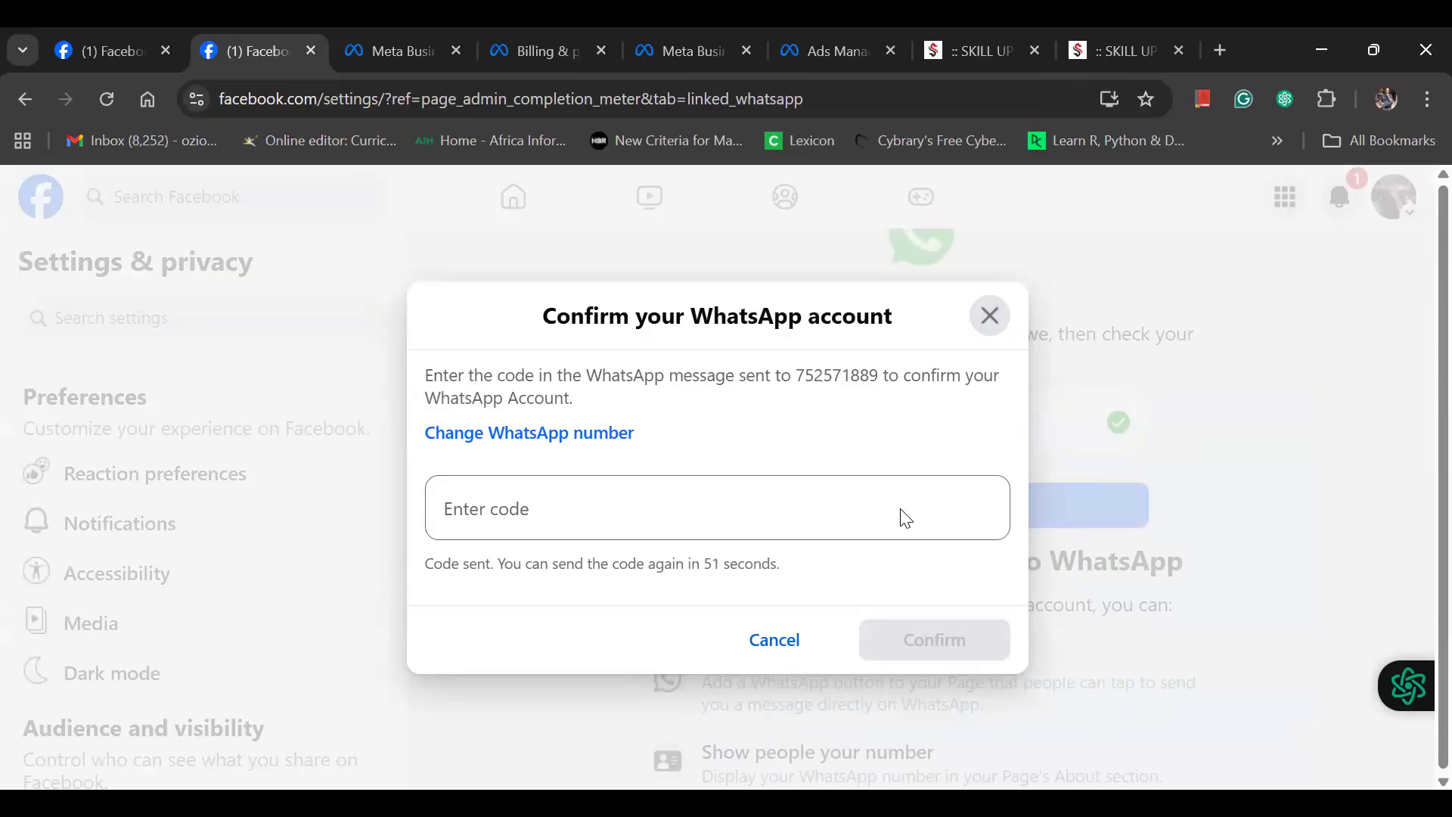
Step: Enter the confirmation code received on WhatsApp and submit it
left_click(759, 510)
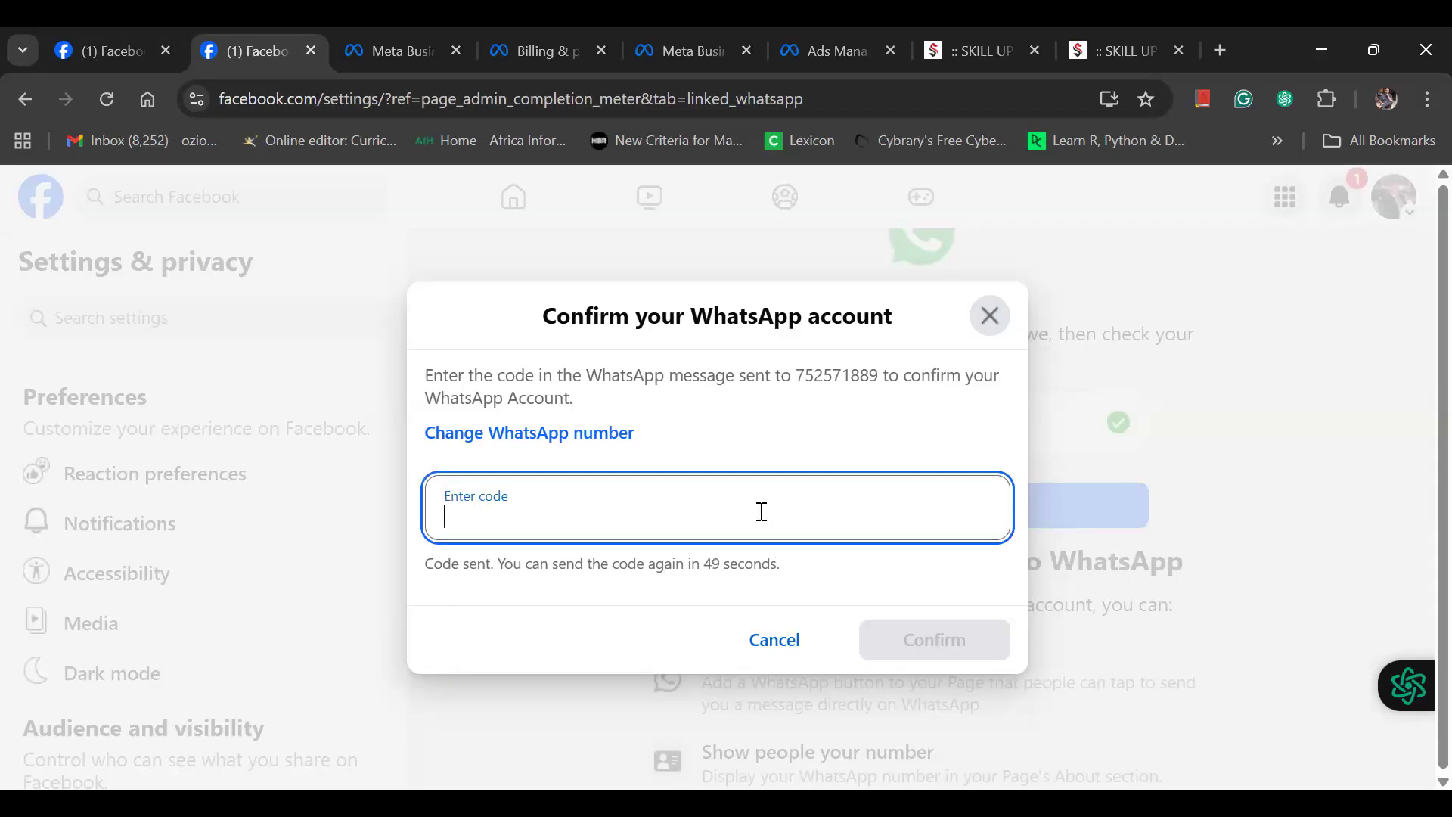
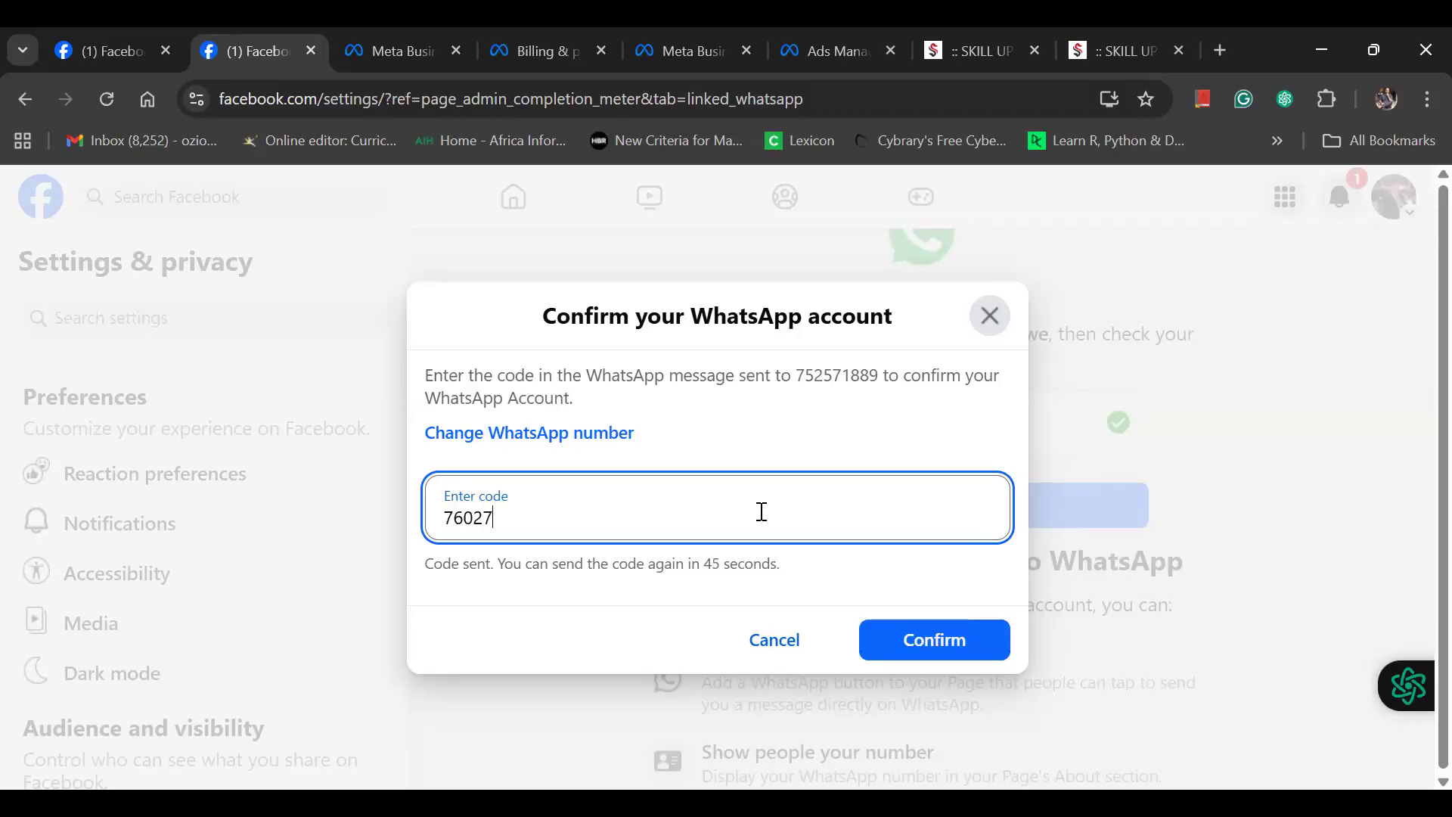
key("Return")
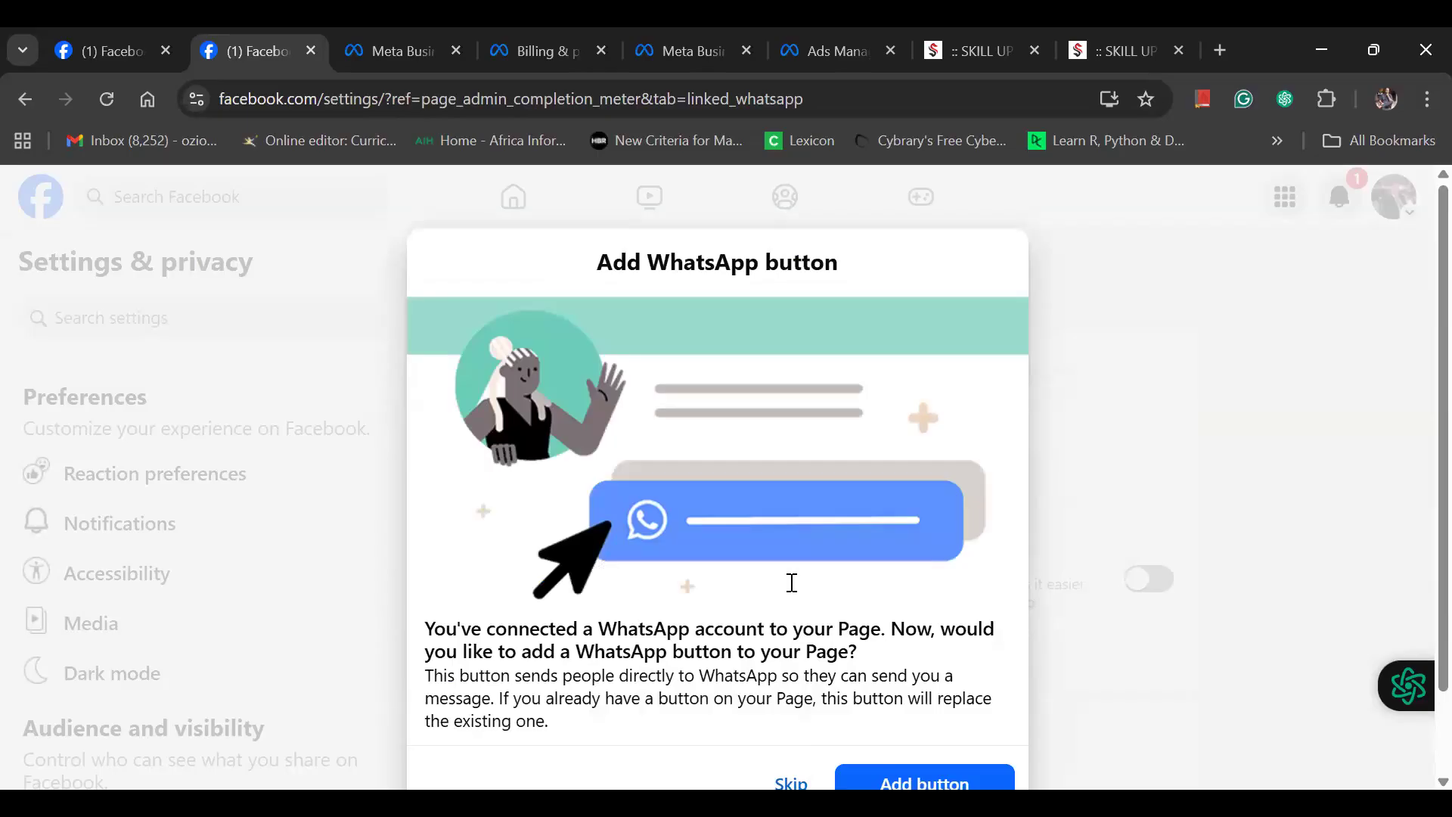
Step: Skip the offer to create a post with the Page's new WhatsApp button
scroll(1418, 545, "down", 2)
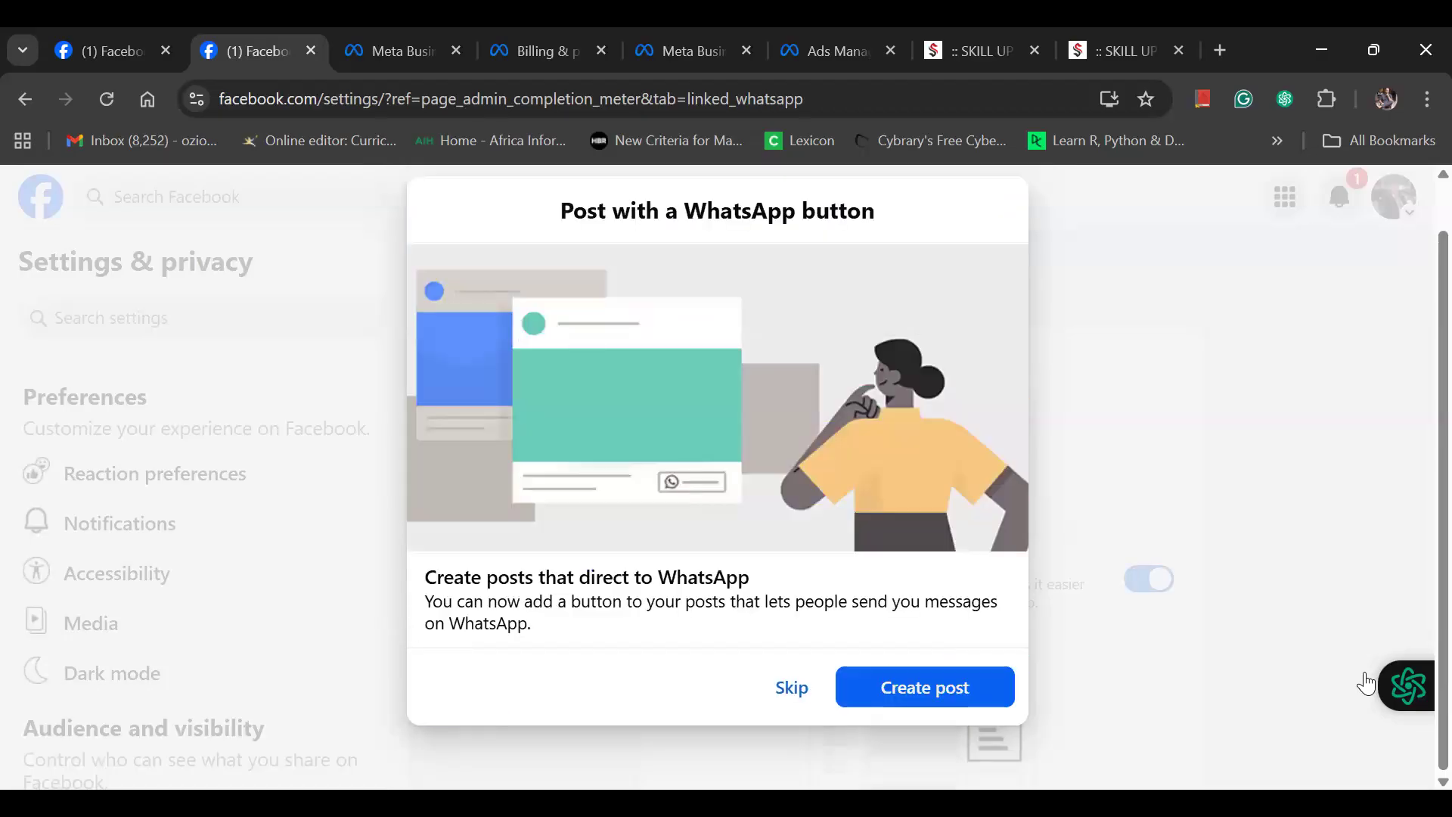
key("Return")
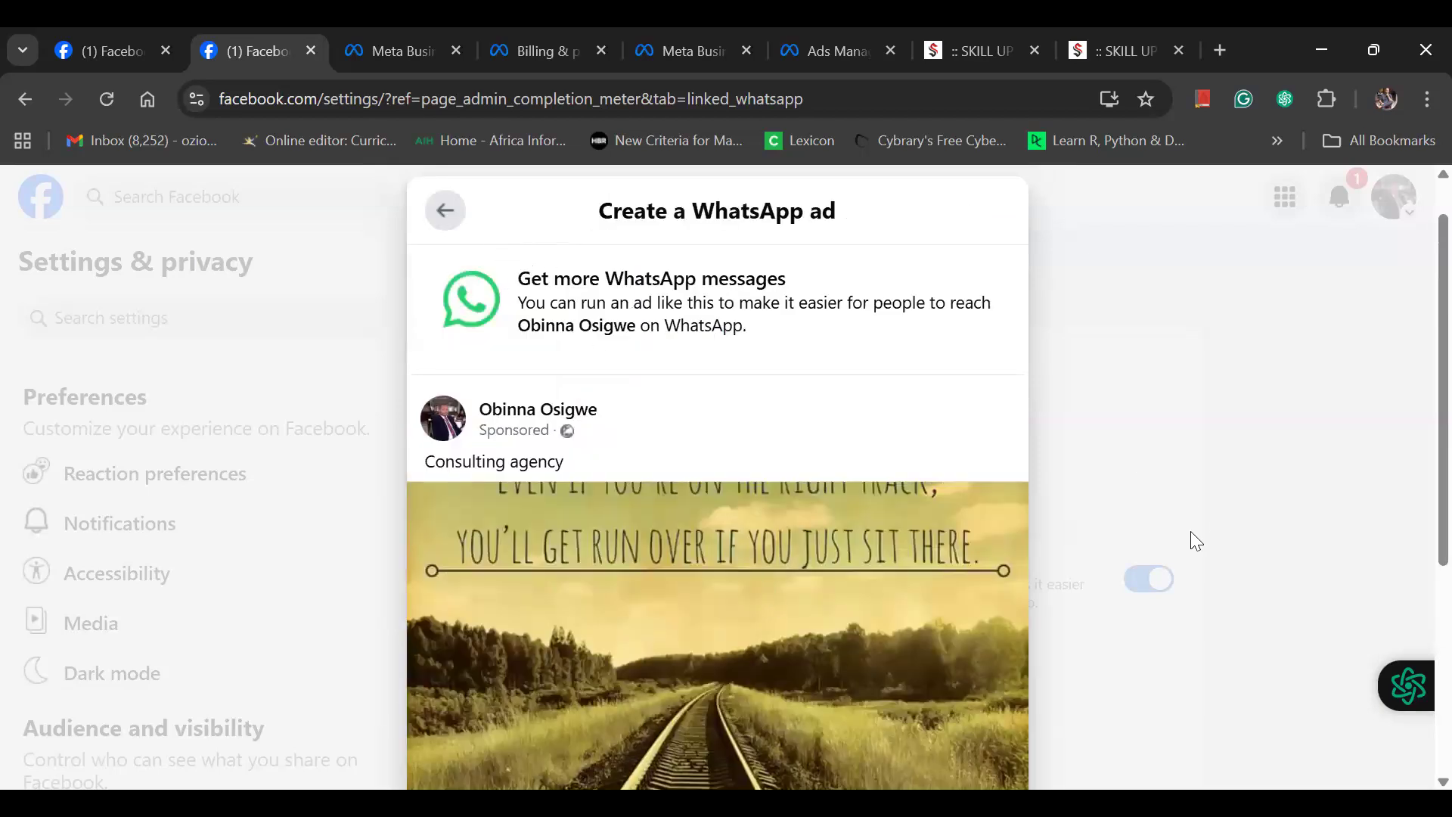
scroll(1189, 539, "down", 5)
scroll(1116, 587, "up", 1)
scroll(1116, 587, "down", 1)
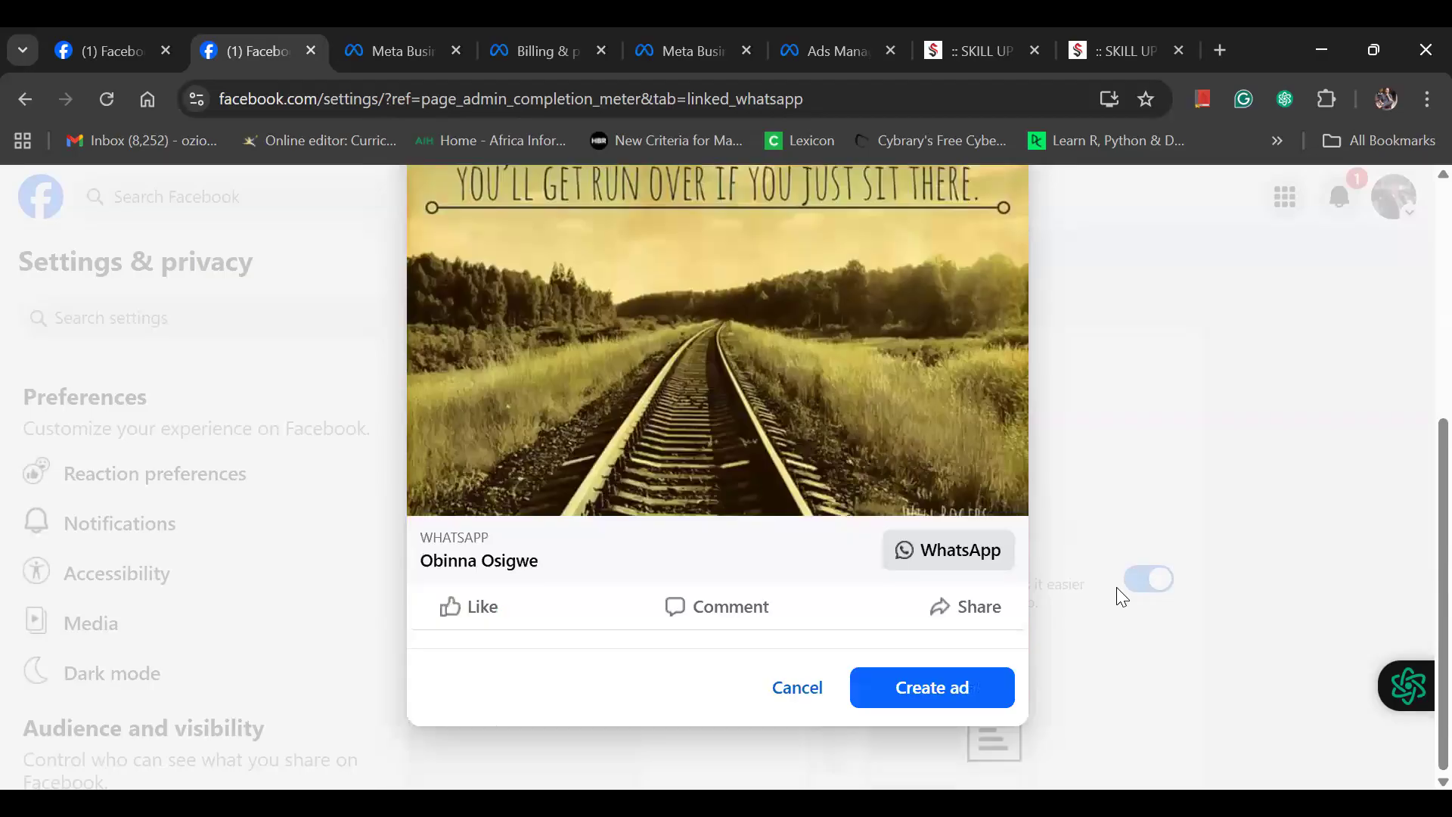
Step: Decline creating a WhatsApp ad and return to the Business Settings People list
left_click(797, 687)
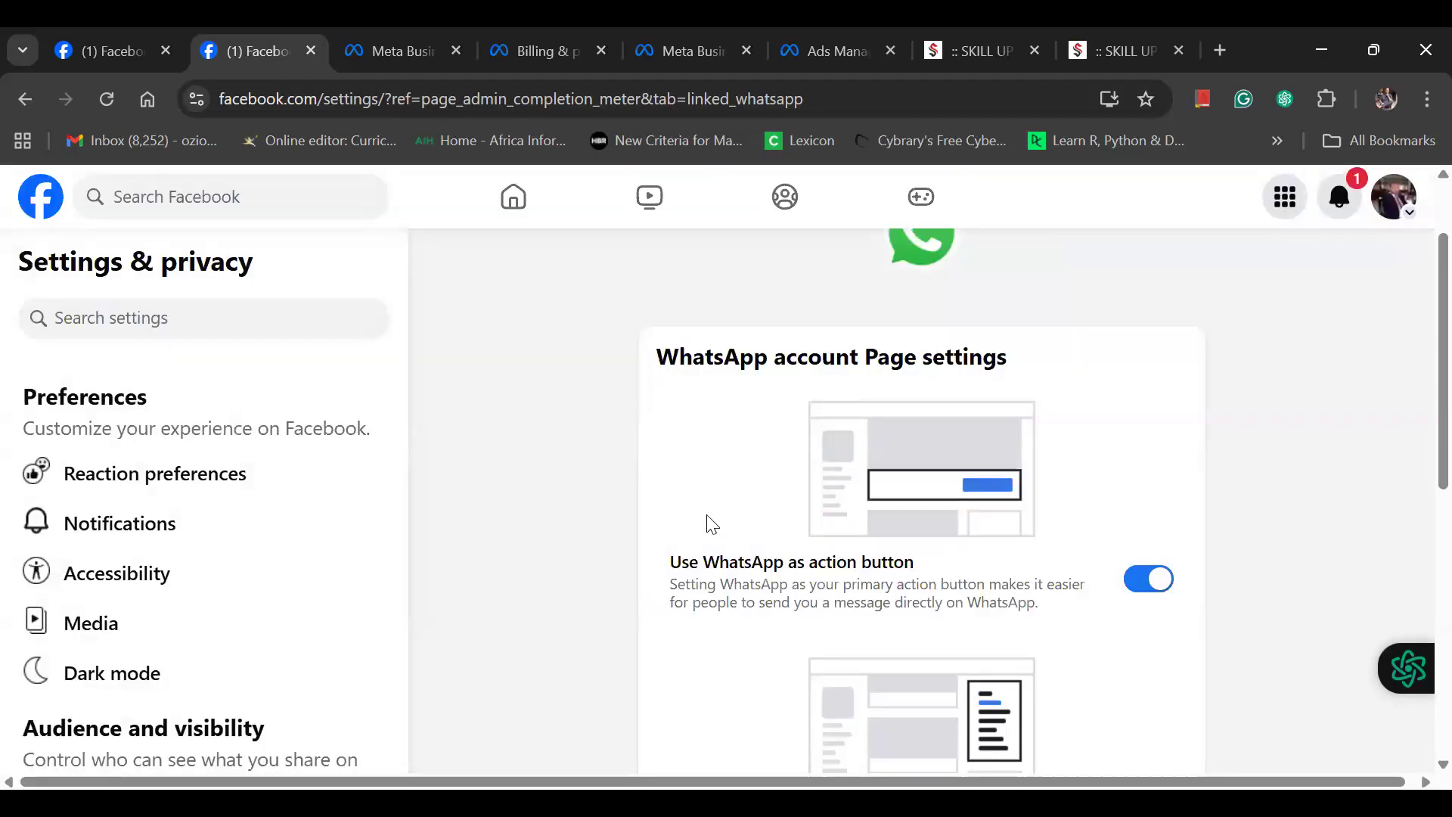
scroll(707, 514, "down", 7)
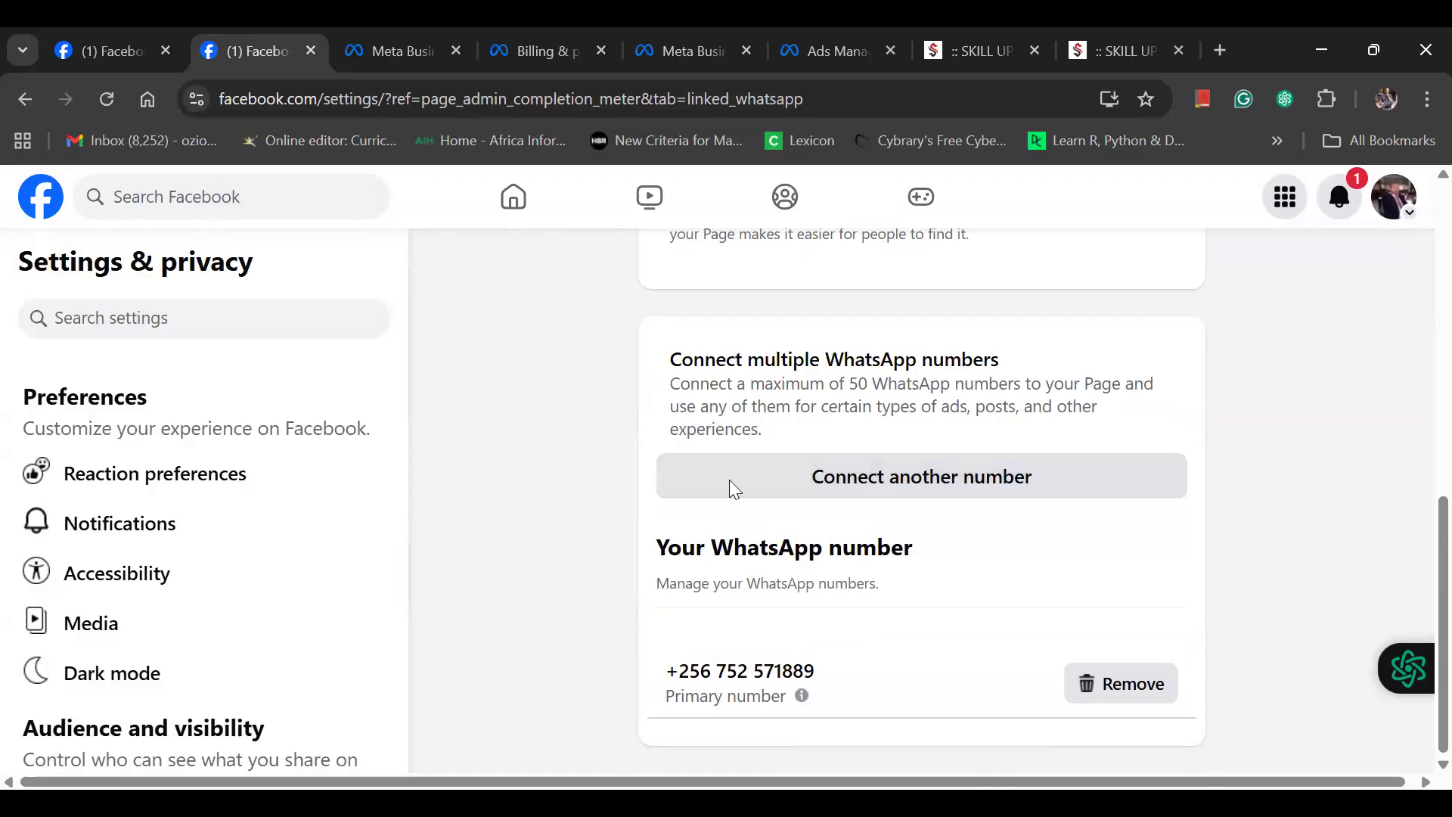
left_click(397, 51)
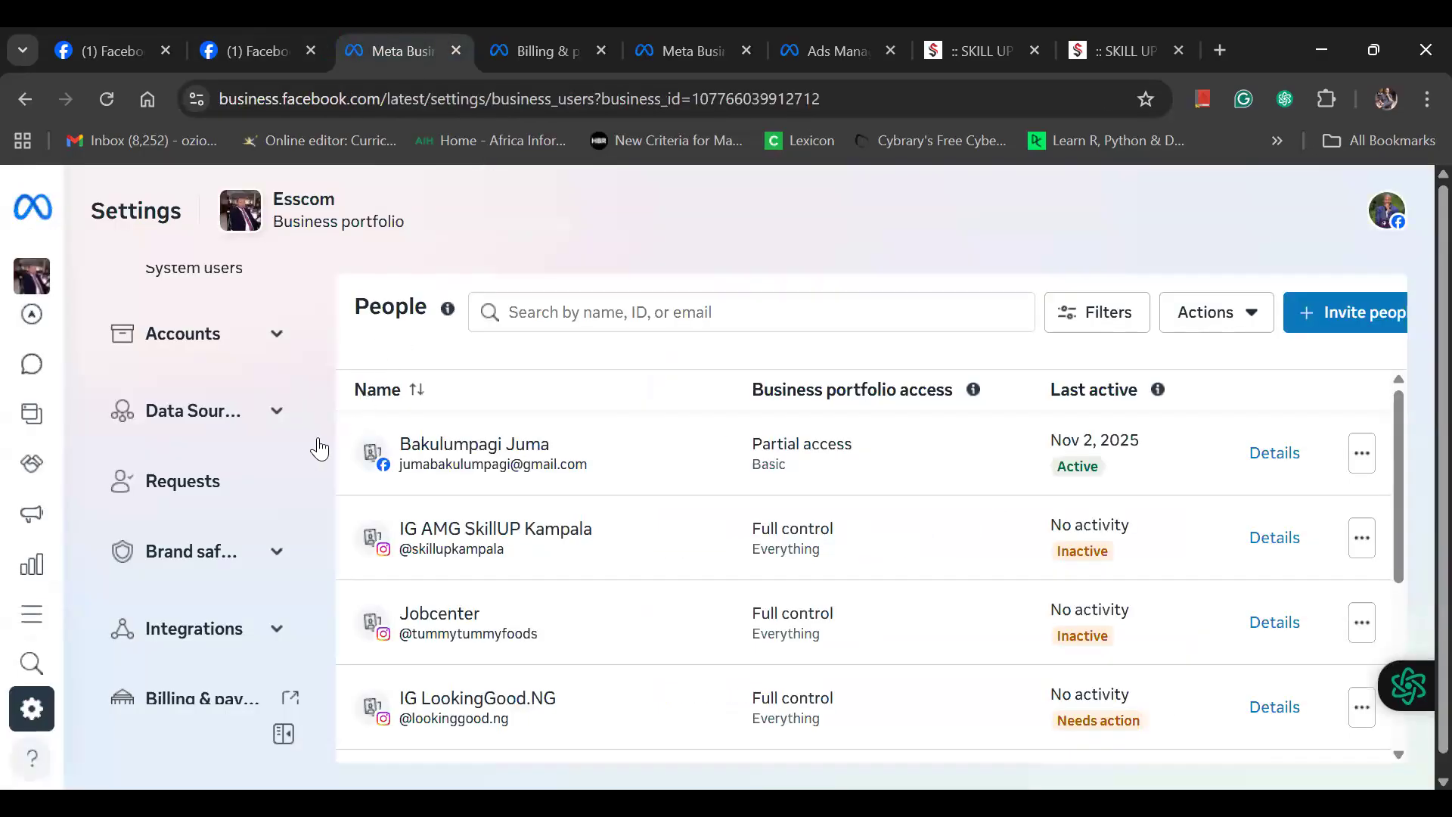
Step: Expand Data Sources and Accounts in the sidebar to list account types, including WhatsApp accounts
left_click(279, 404)
left_click(279, 341)
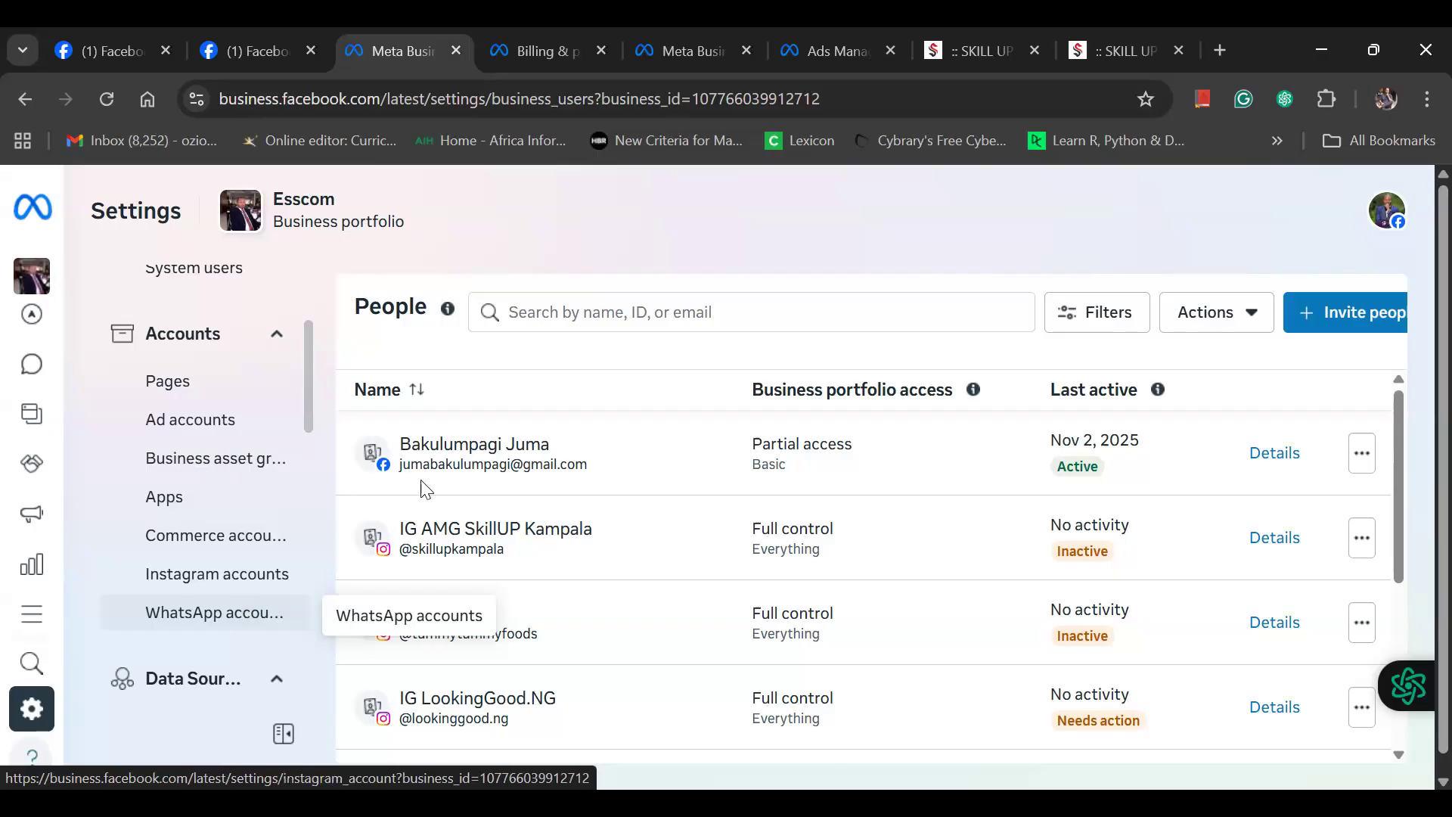
Step: Open the Esscom portfolio's WhatsApp accounts and check the connected account's phone number
left_click(232, 610)
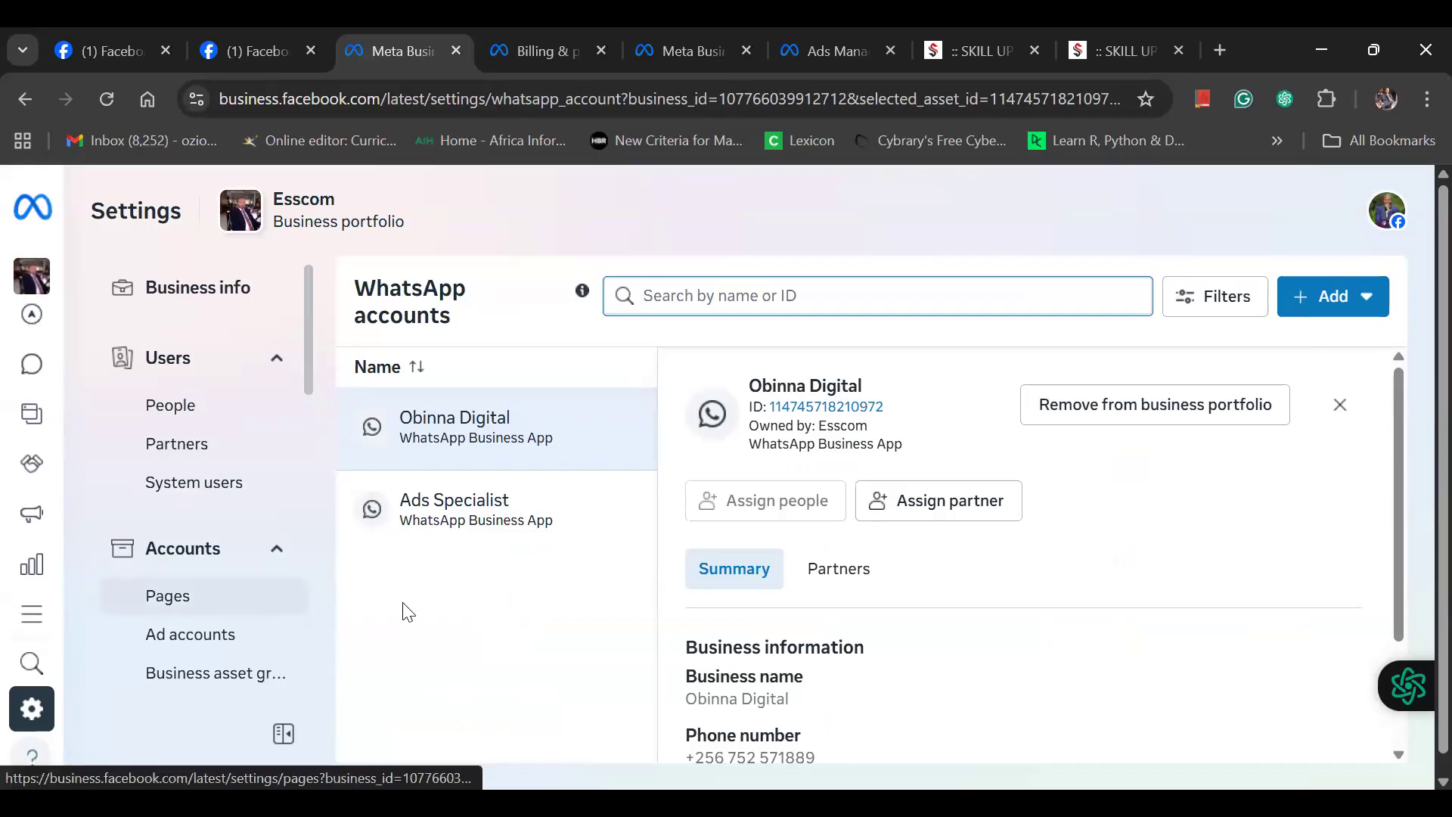
scroll(1134, 479, "down", 2)
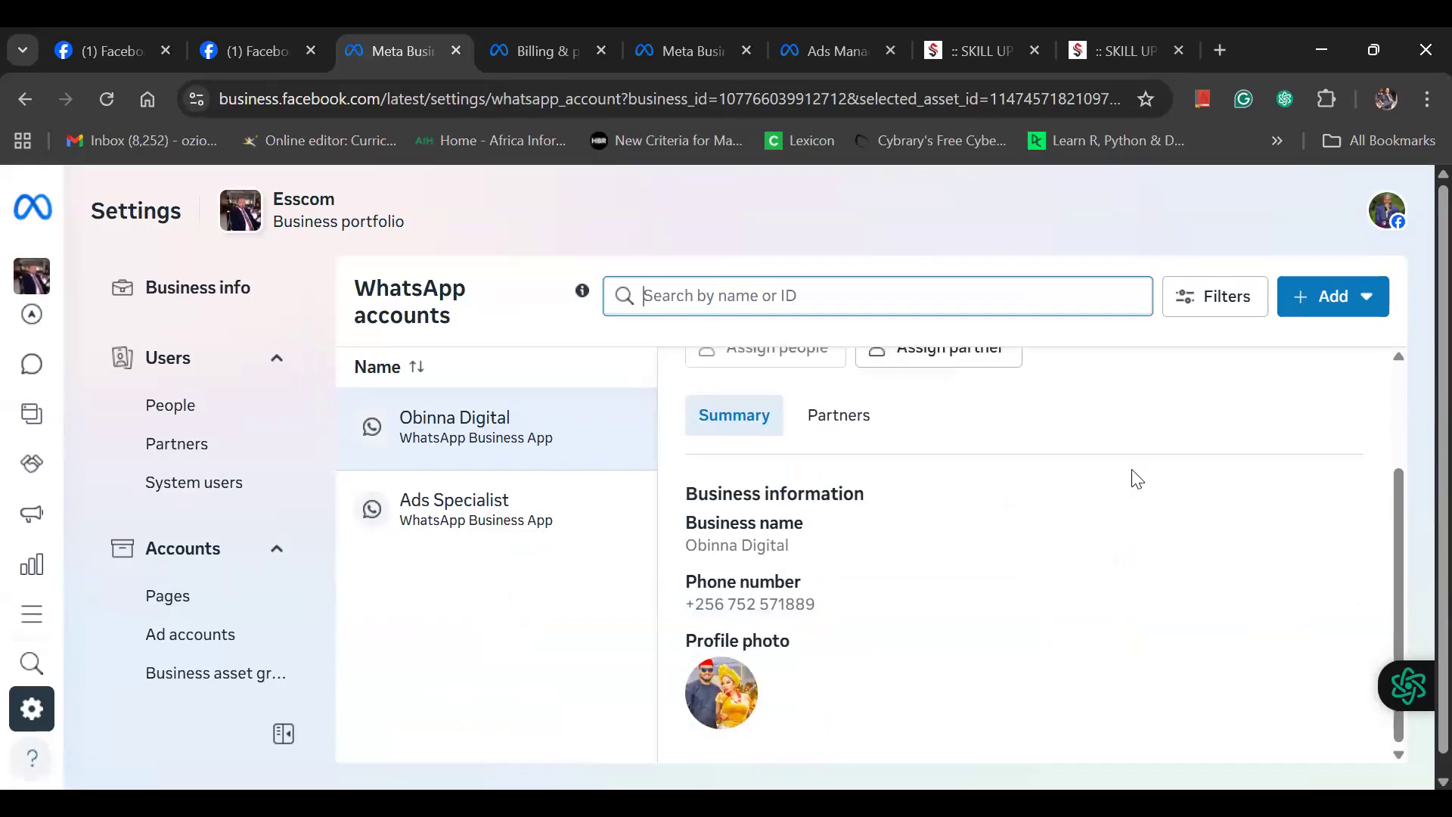
scroll(1138, 480, "up", 1)
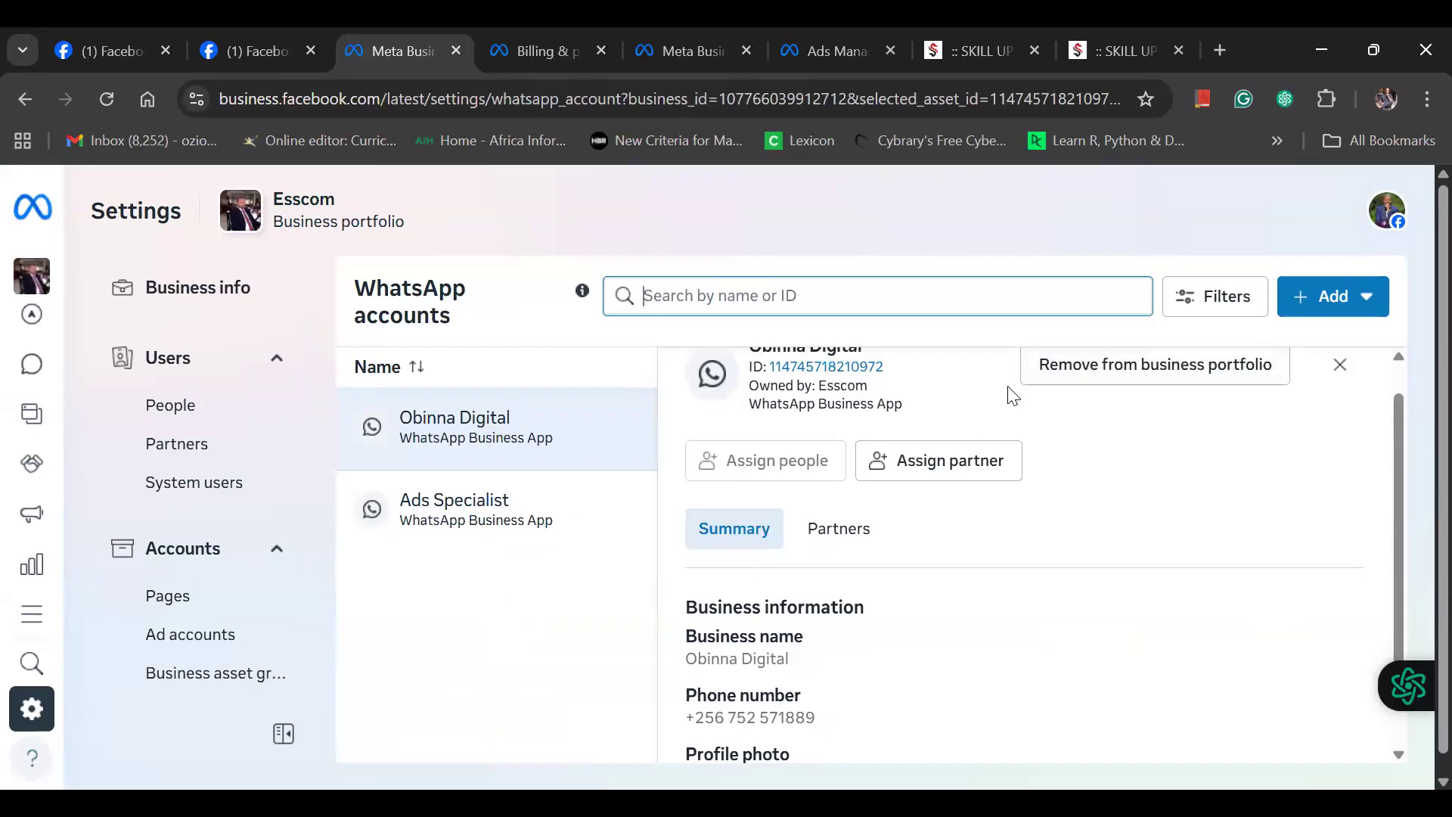
scroll(1010, 409, "up", 1)
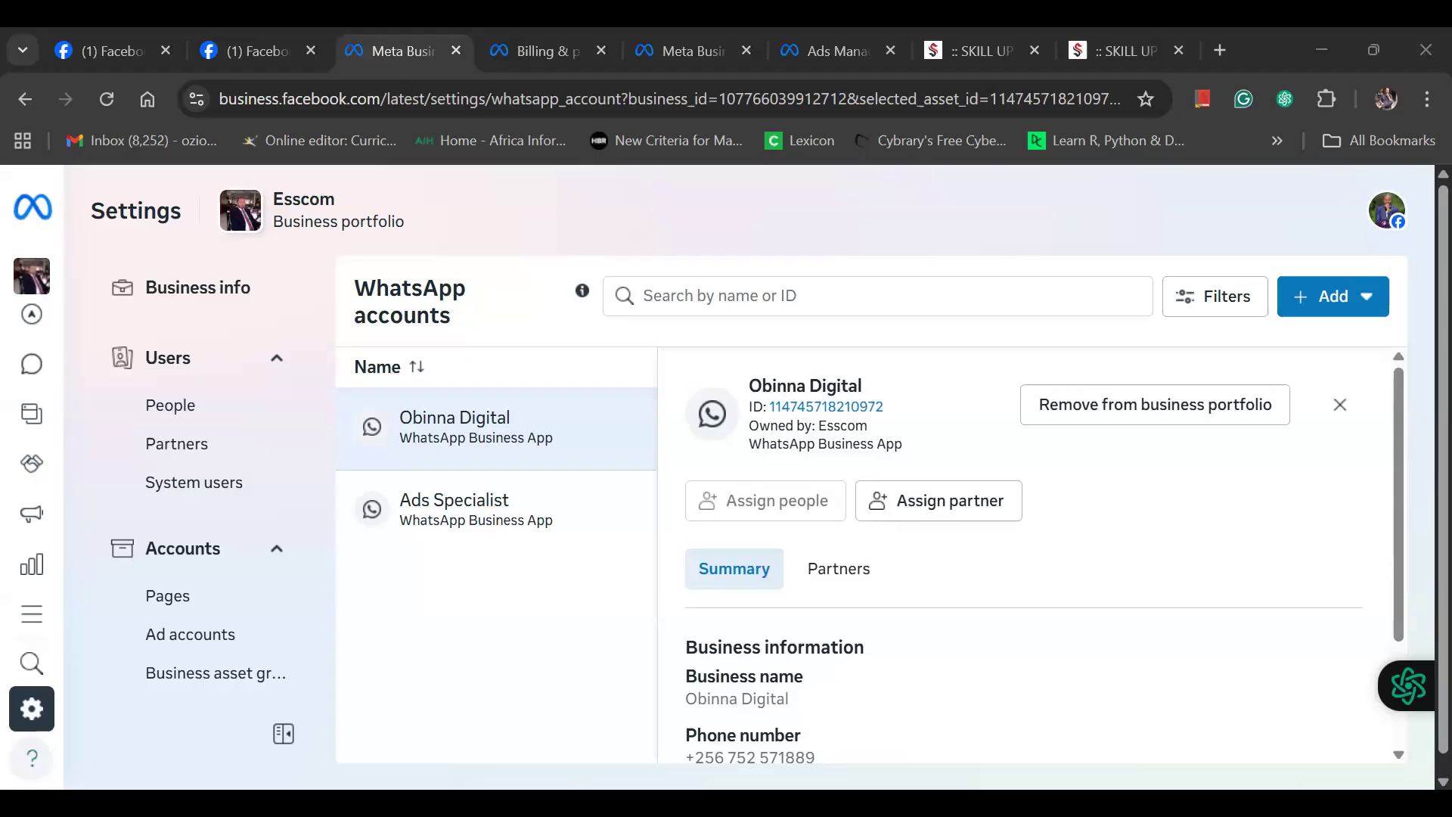
left_click(960, 312)
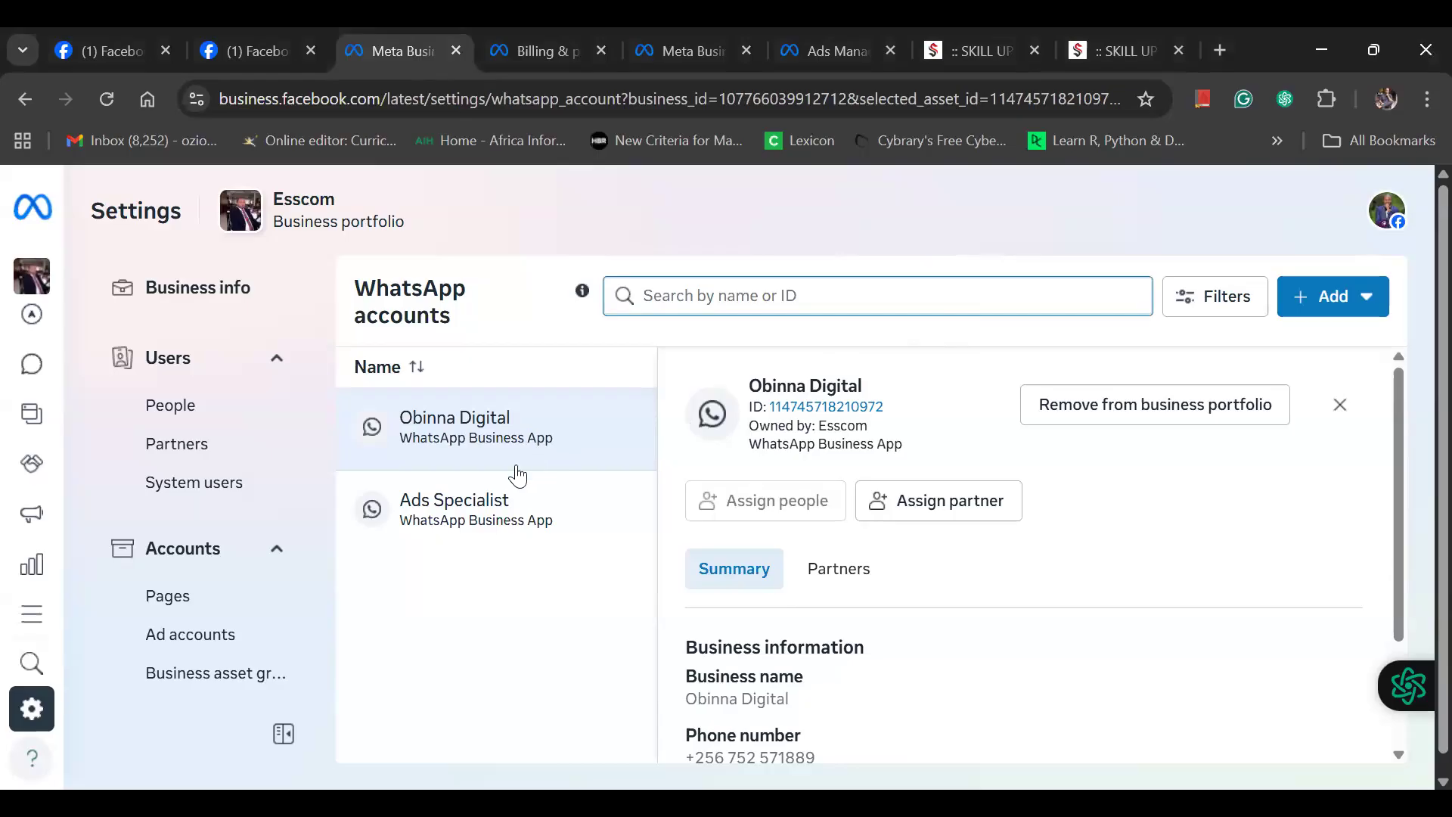
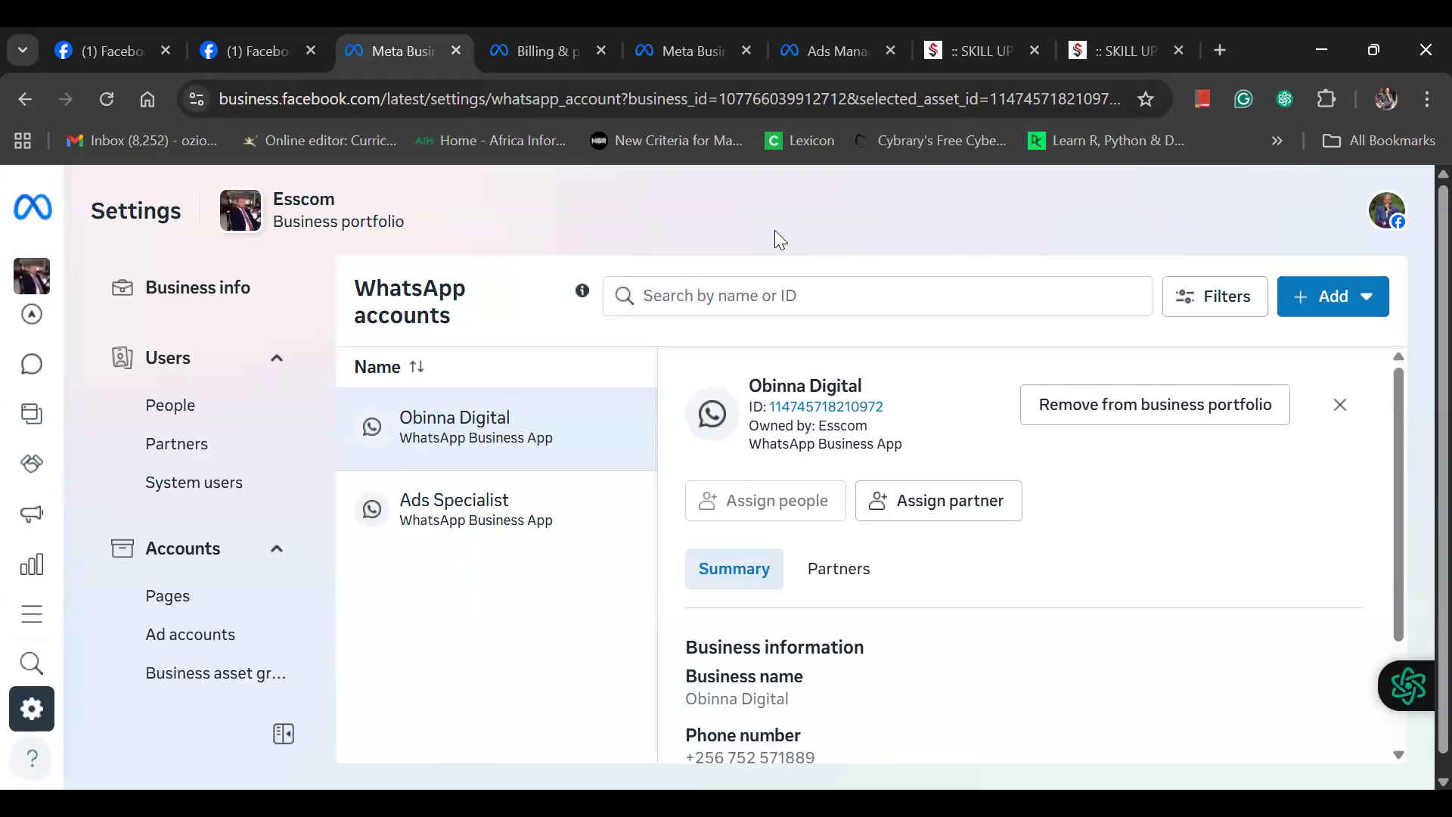
Step: From All tools, open Billing & payments in a new browser tab and switch to it
key("shift+Tab")
key("shift+Tab")
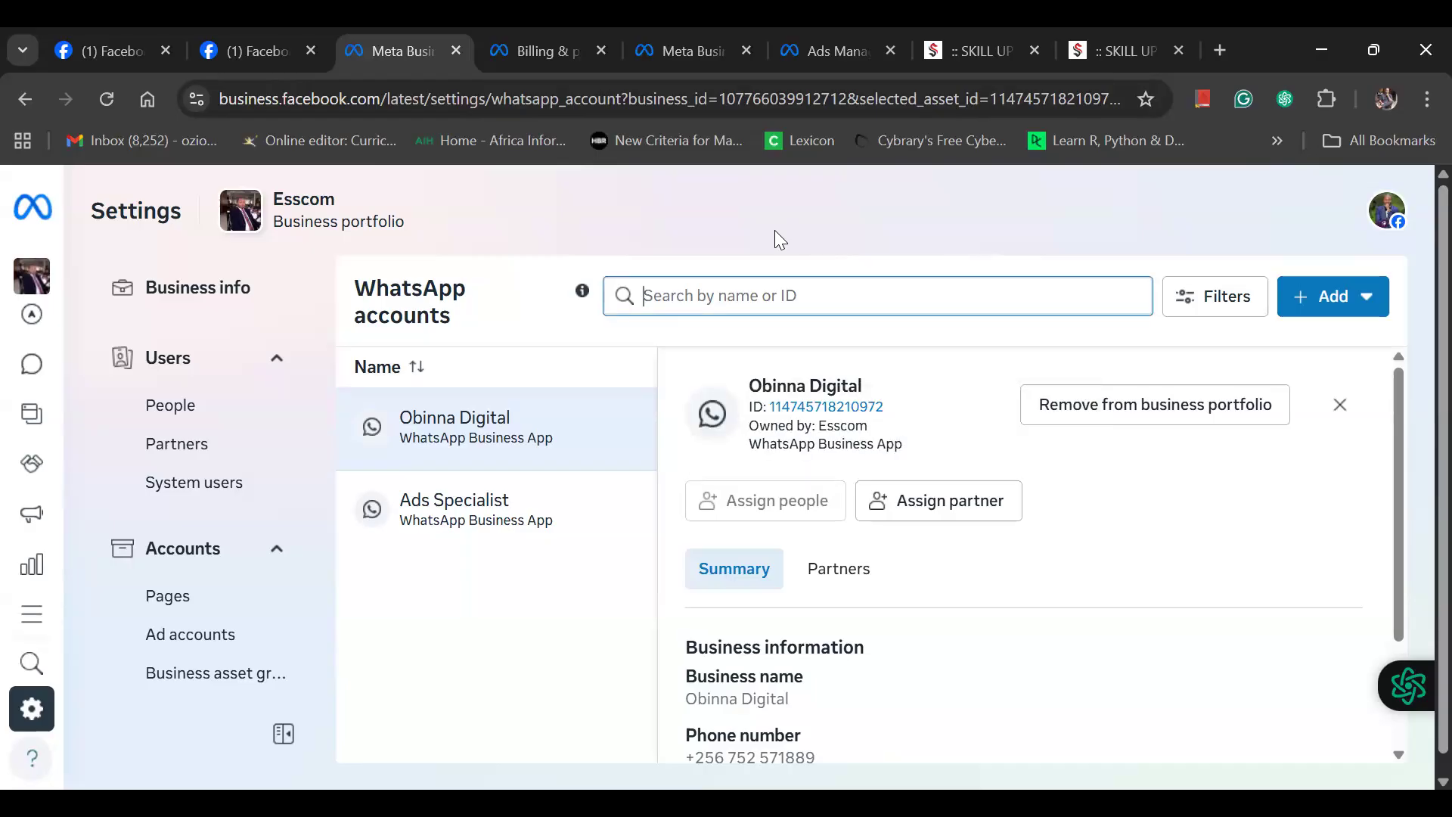
key("alt+Tab")
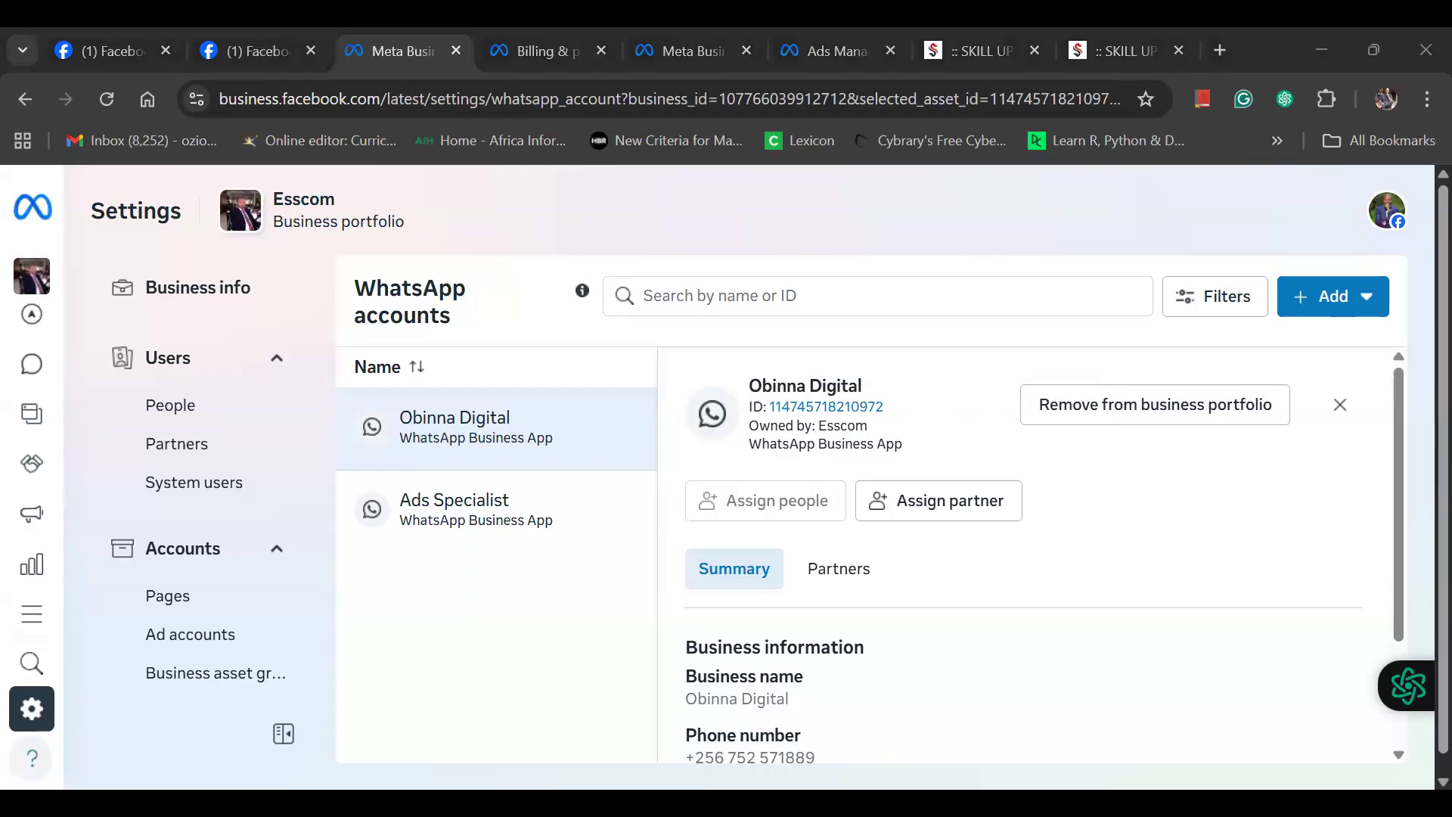
left_click(178, 425)
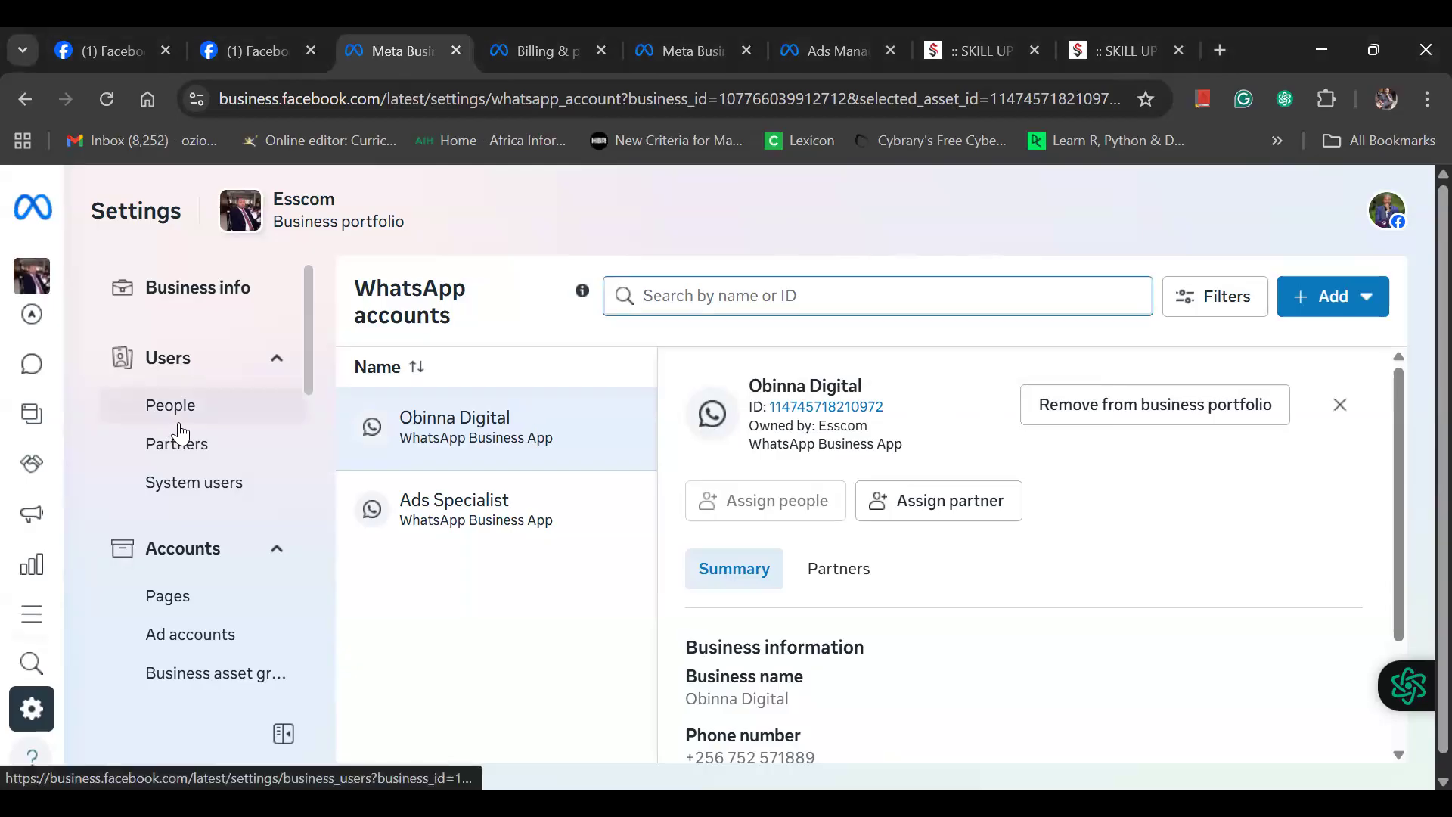
mouse_move(53, 635)
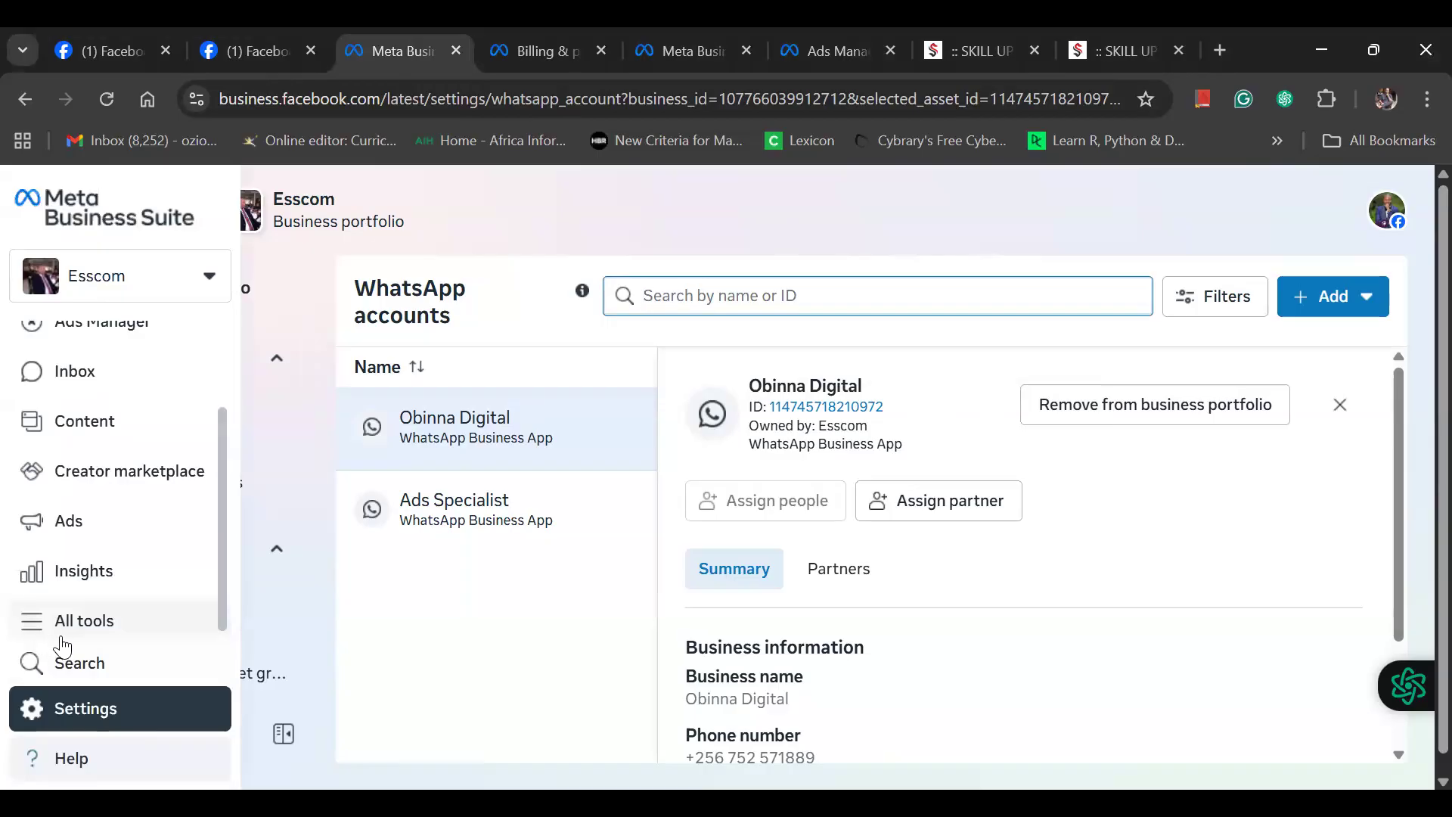
left_click(87, 632)
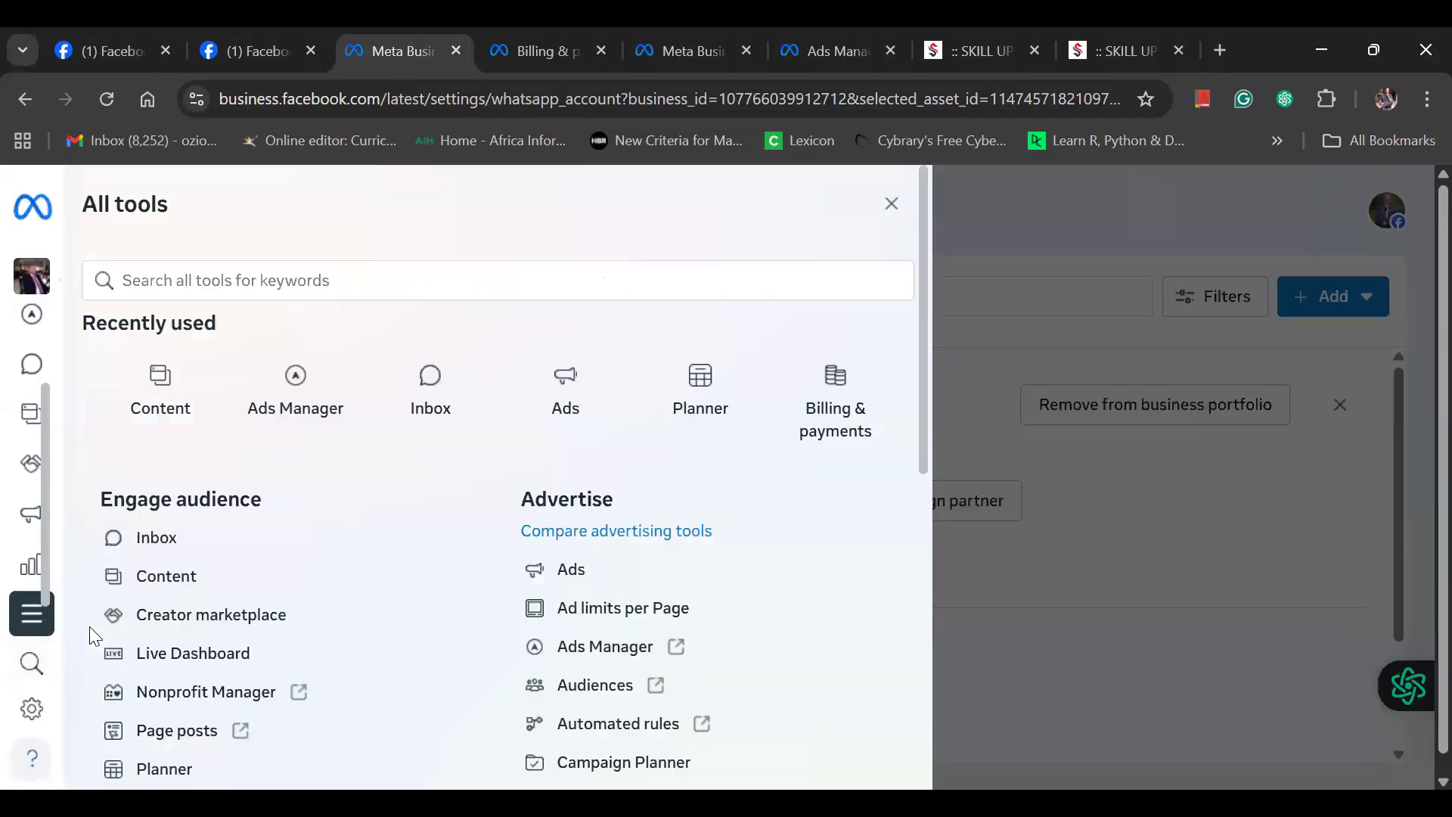
right_click(863, 393)
left_click(953, 416)
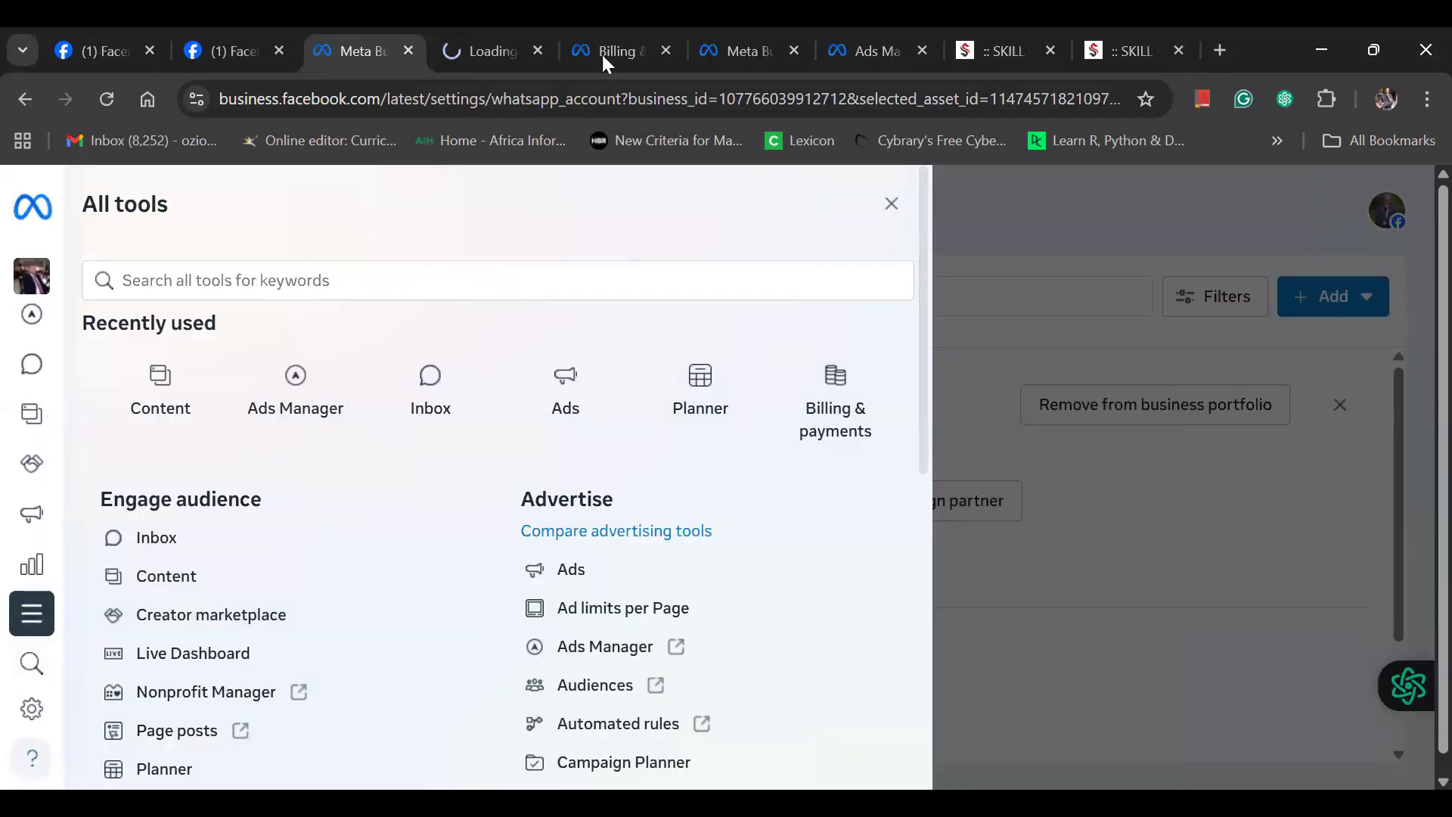
left_click(604, 56)
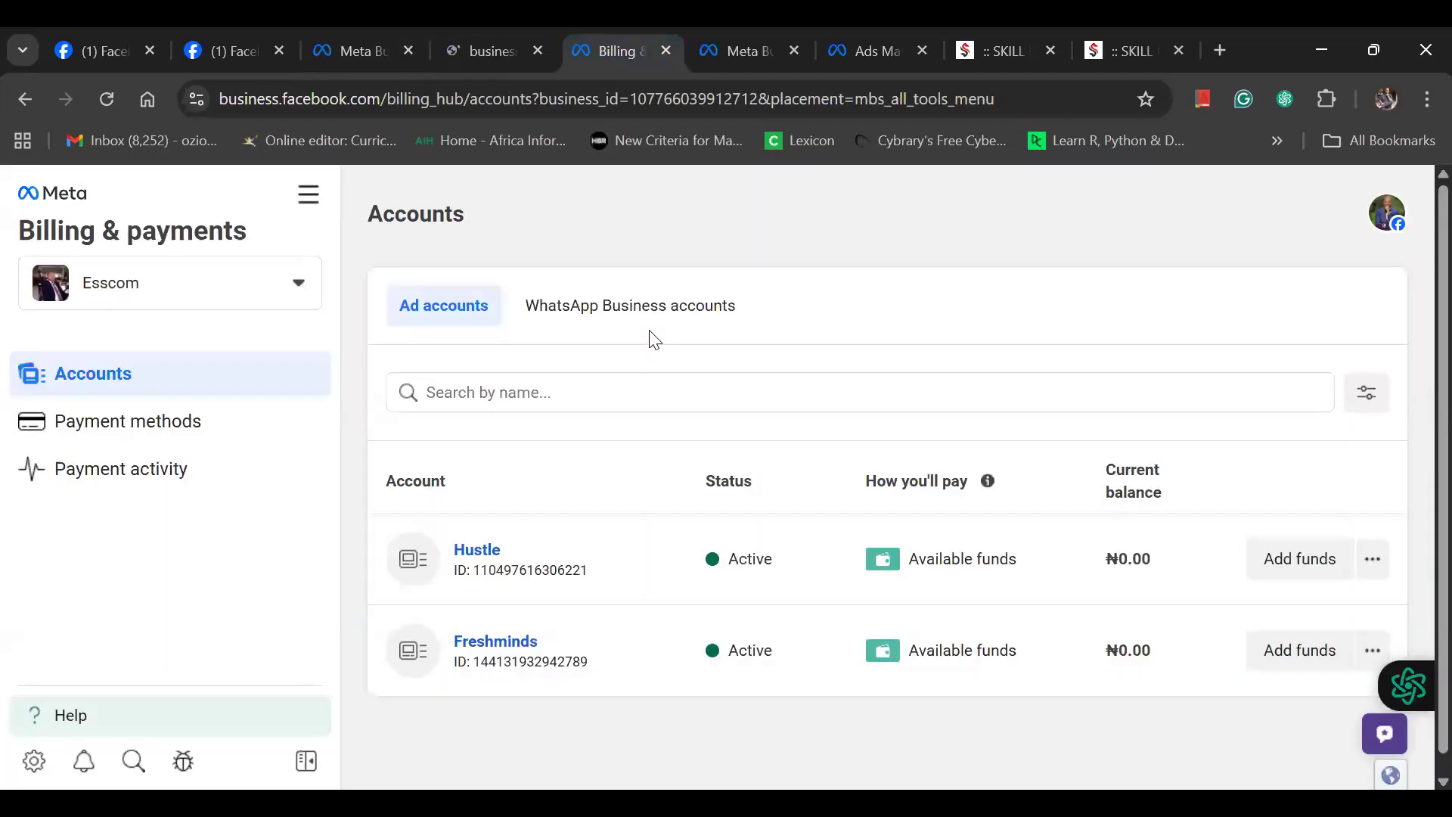
Step: Review the Hustle and Freshminds ad accounts at ₦0.00, briefly checking Freshminds' options
scroll(1014, 463, "down", 1)
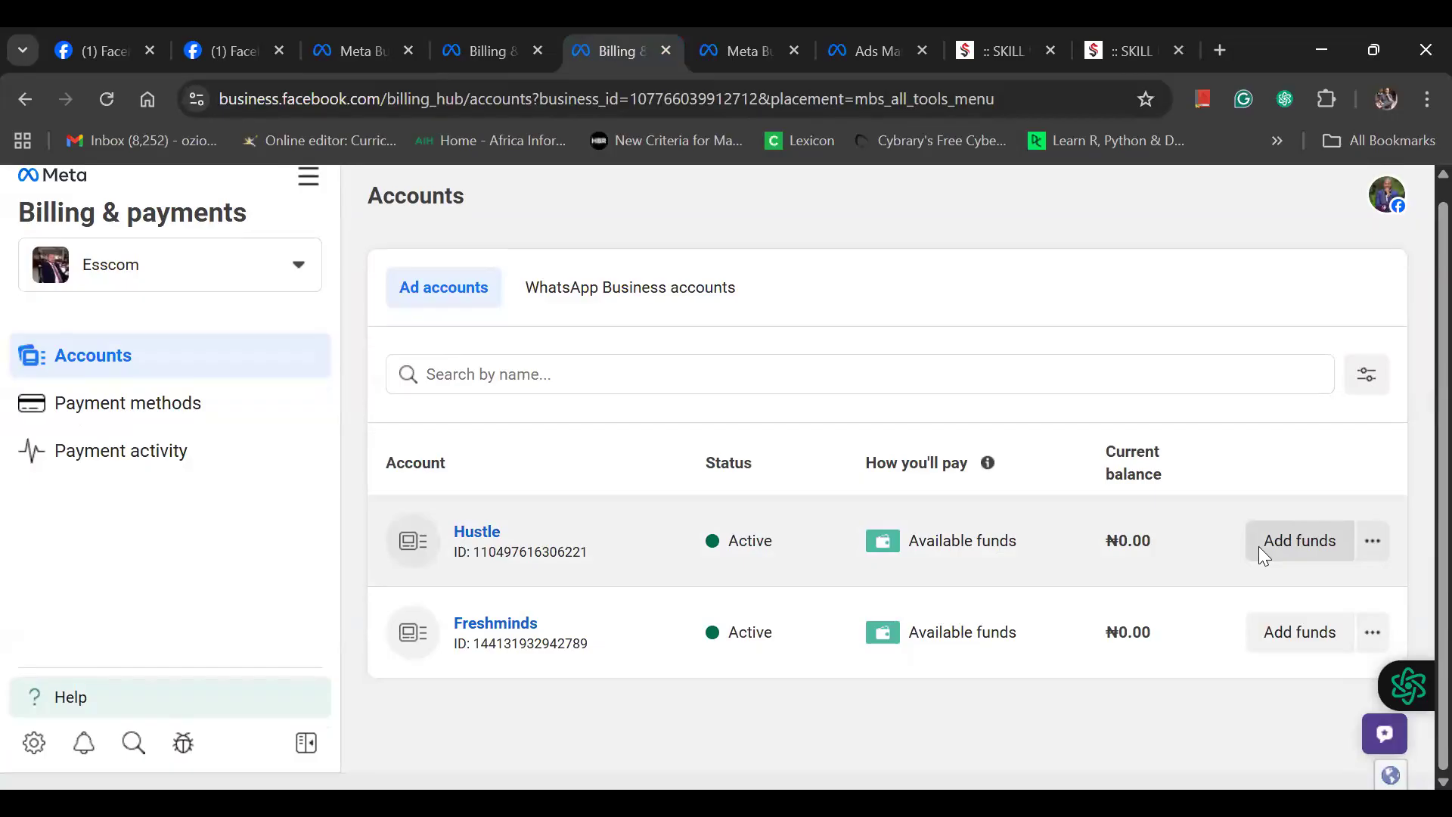
key("Return")
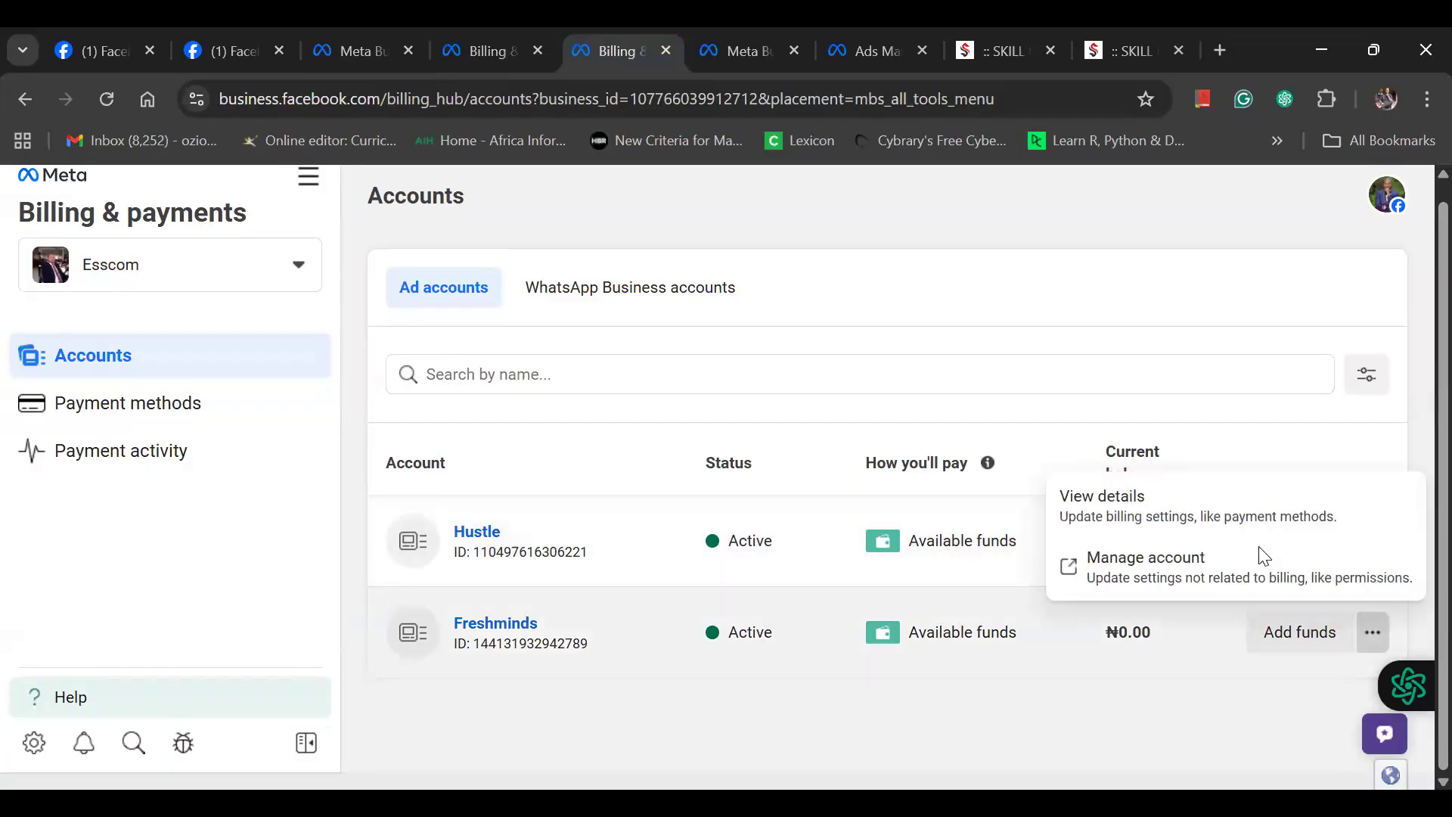
key("Escape")
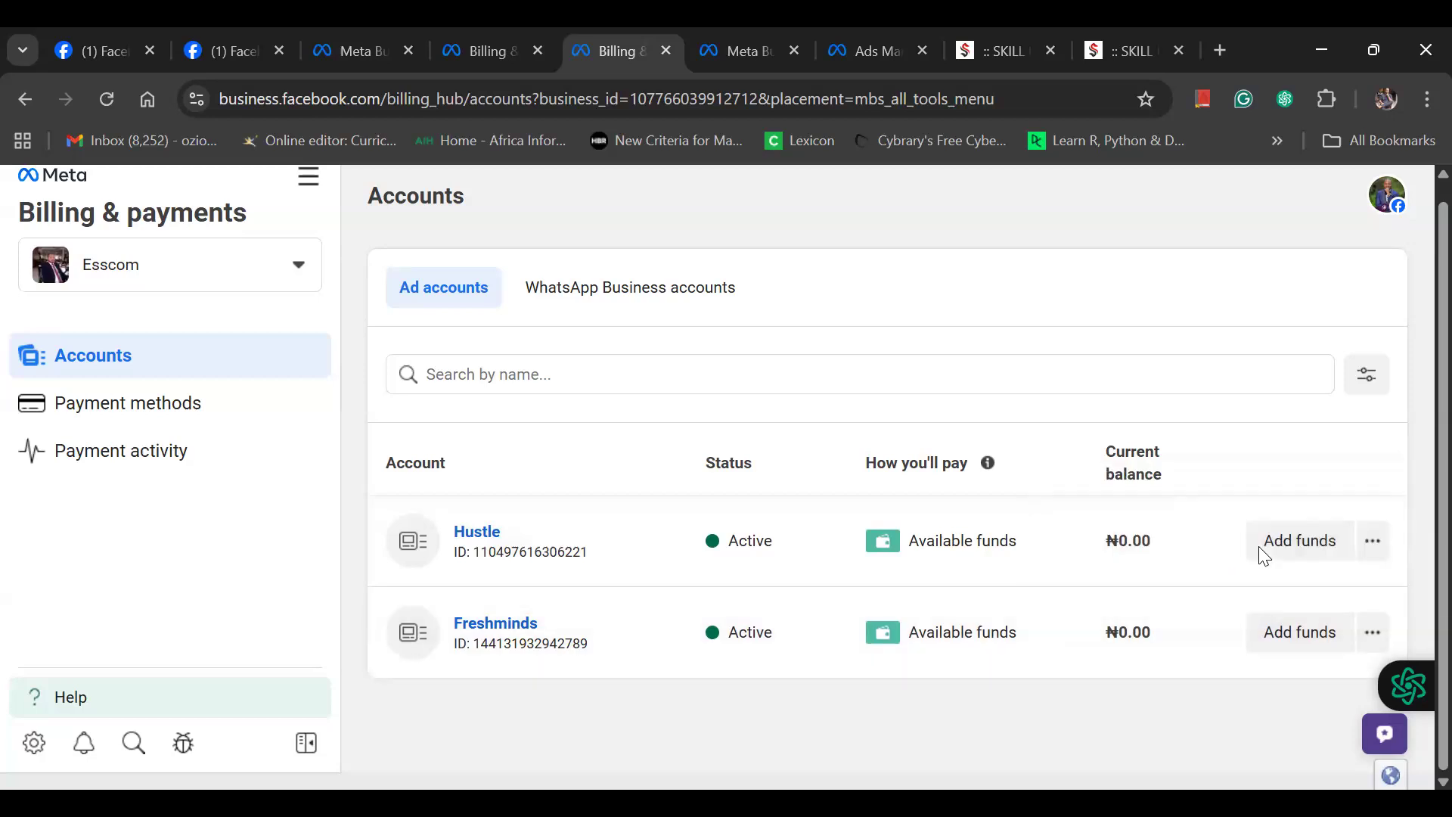
left_click(1295, 541)
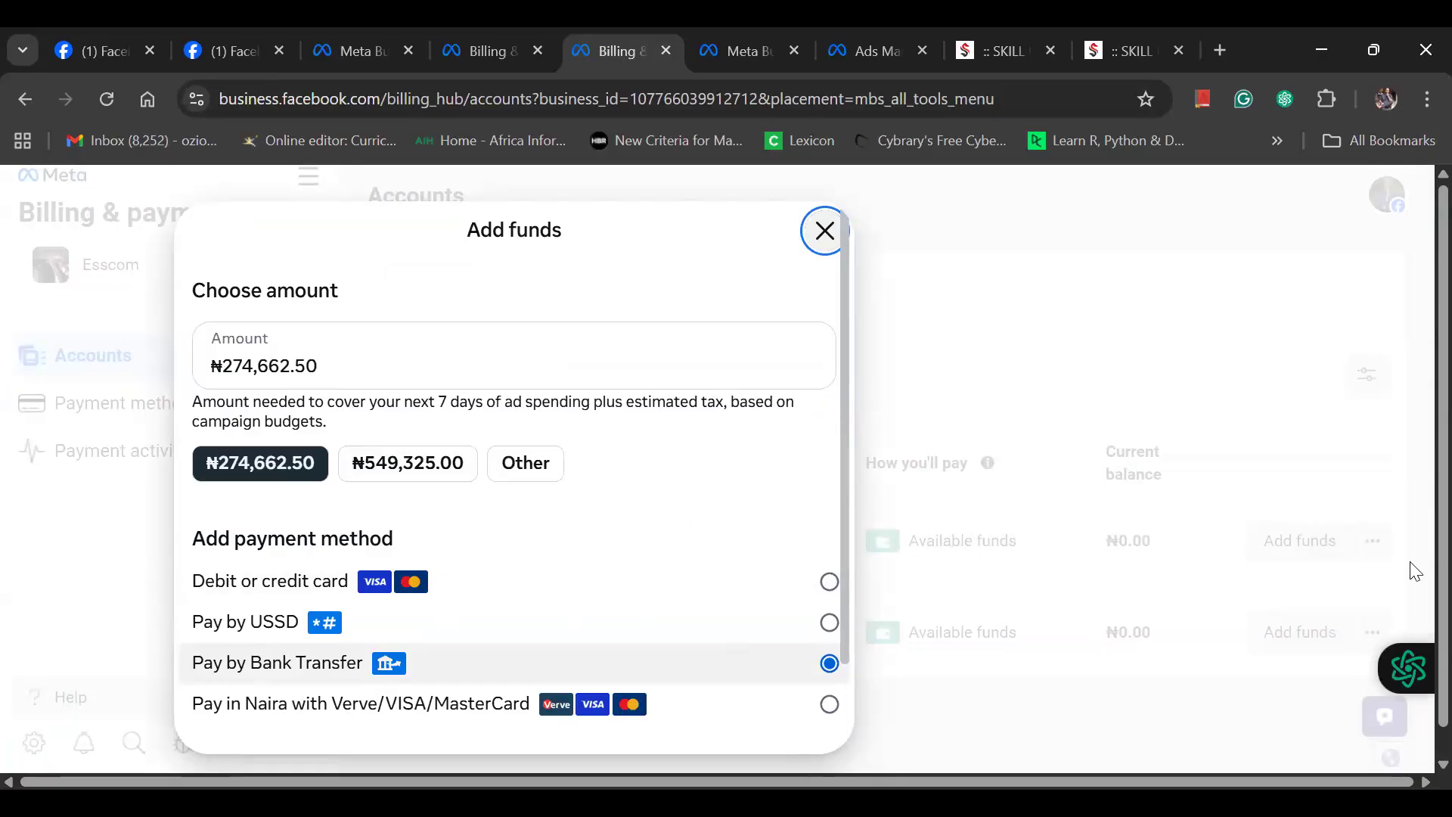
left_click(835, 233)
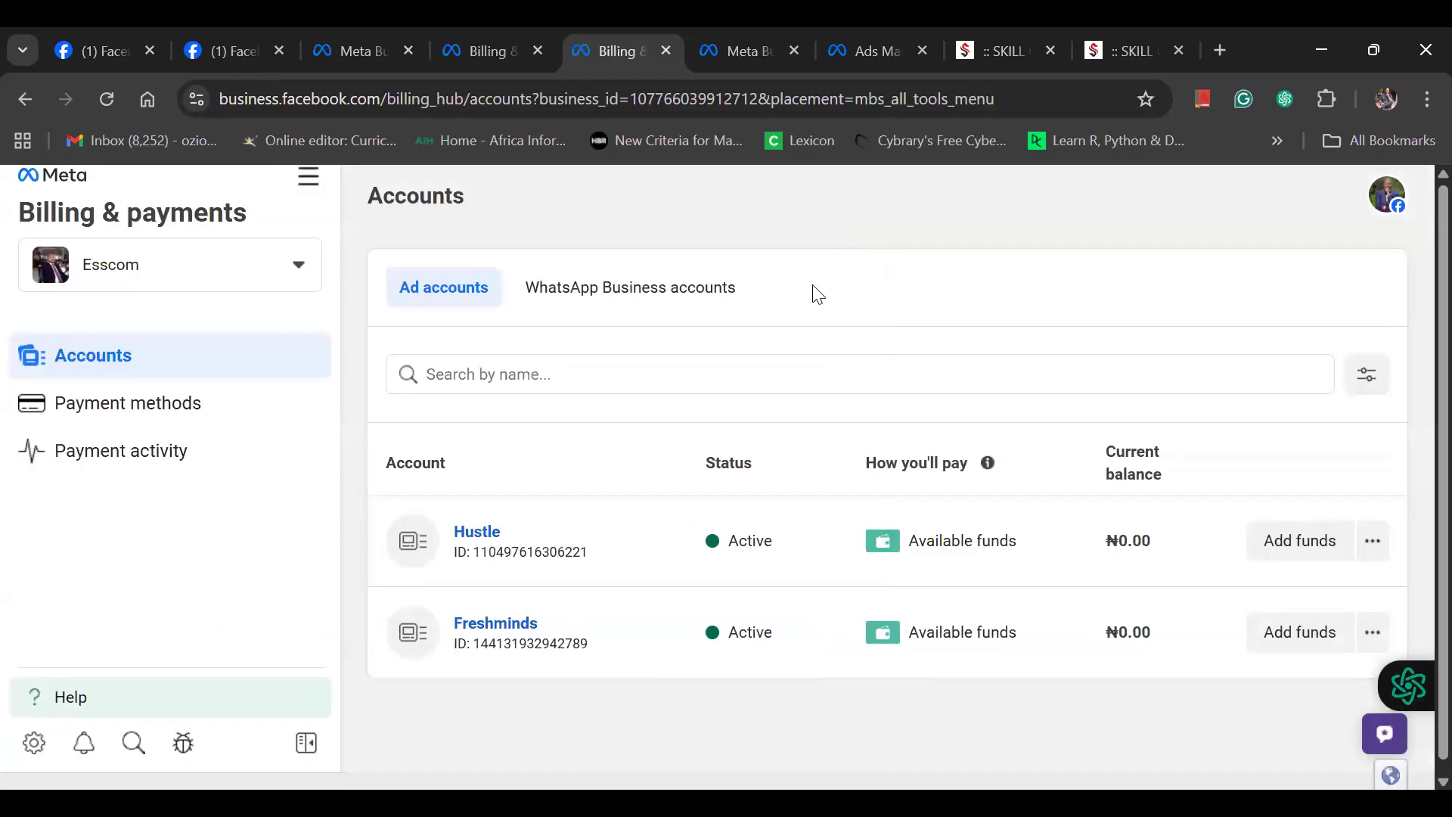
Step: On the Payment methods page, assign yourself as the Esscom portfolio's finance editor
left_click(212, 412)
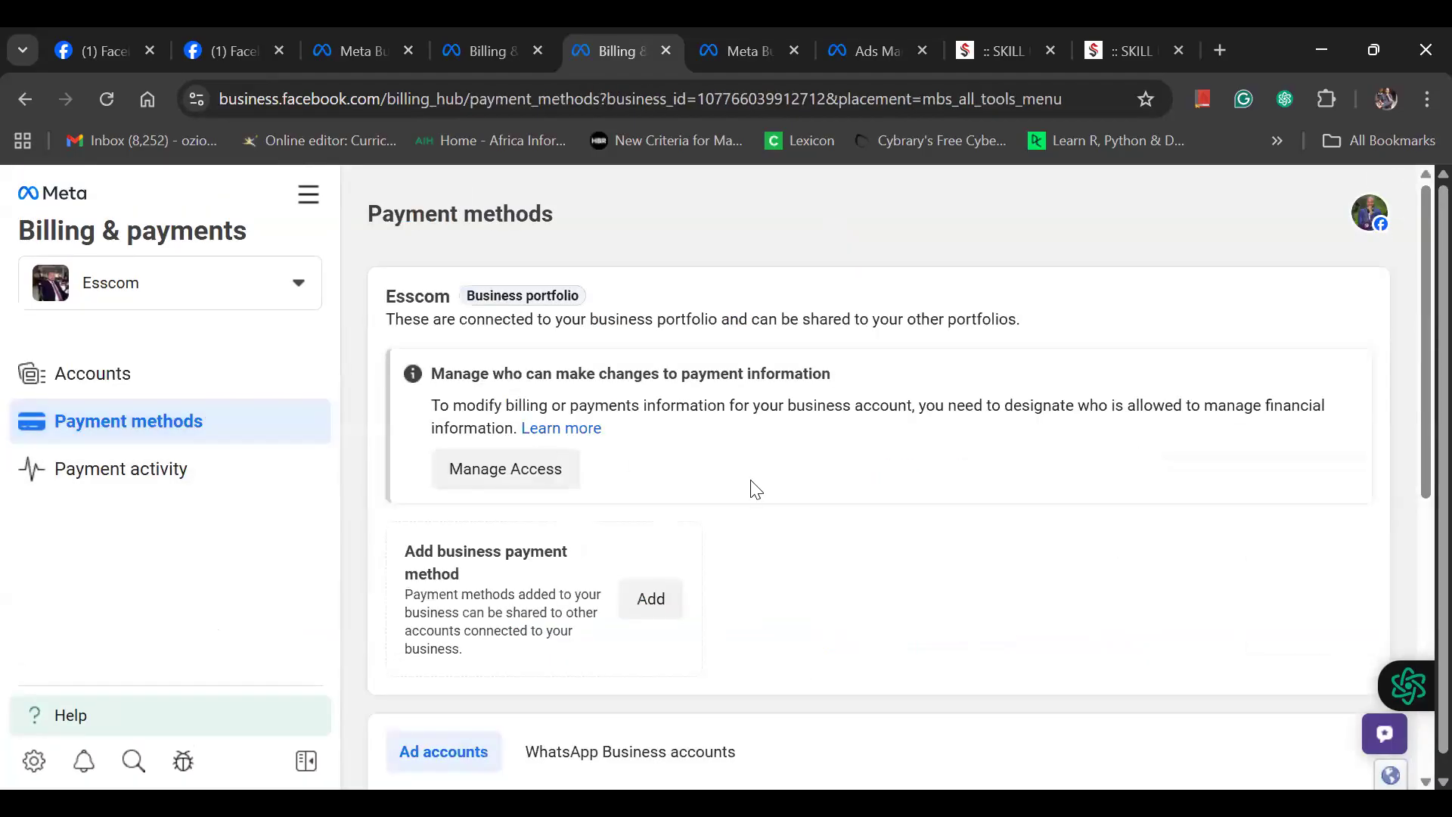
scroll(757, 490, "down", 5)
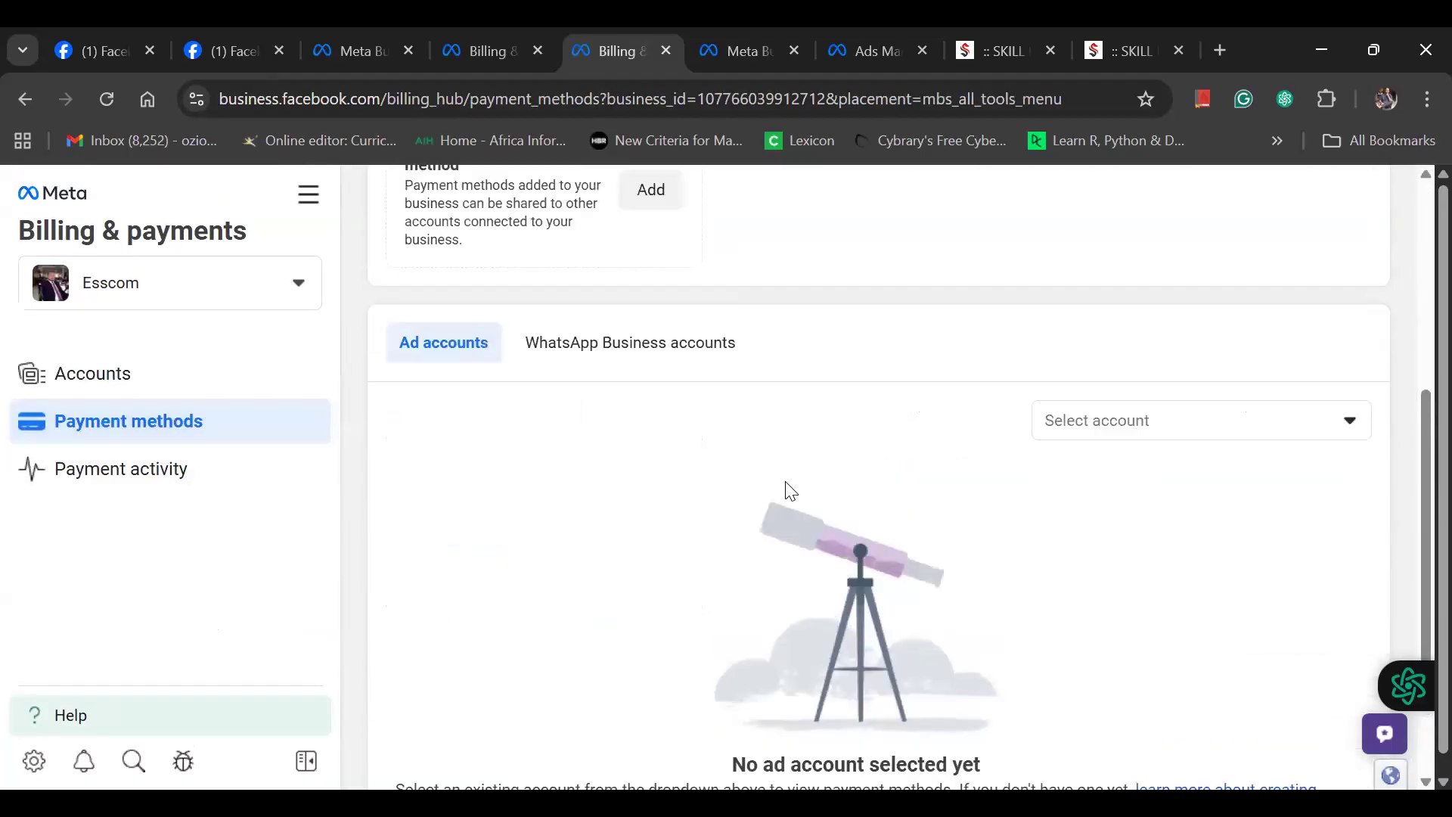
scroll(787, 492, "up", 1)
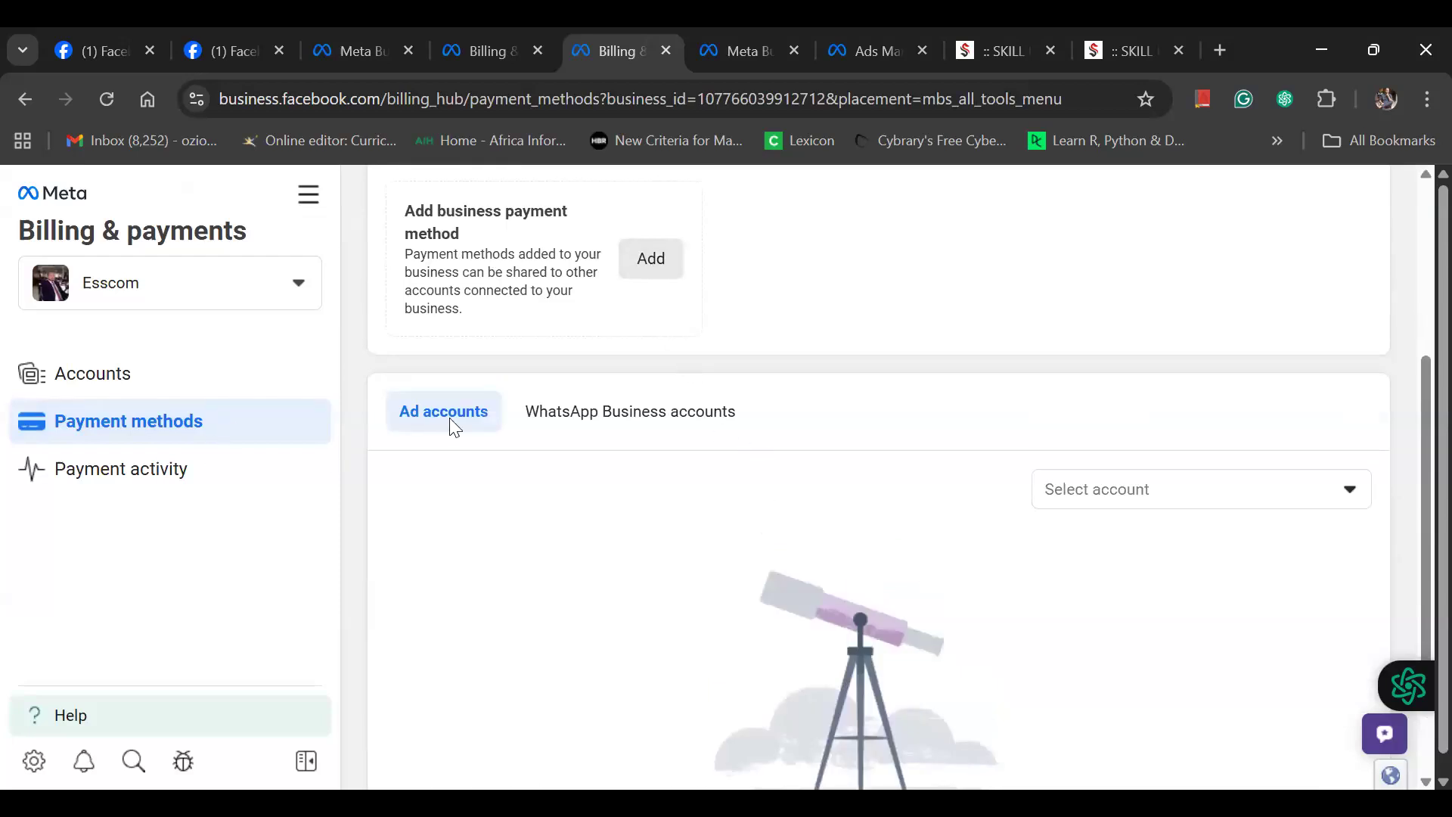
scroll(628, 348, "down", 1)
scroll(632, 356, "up", 2)
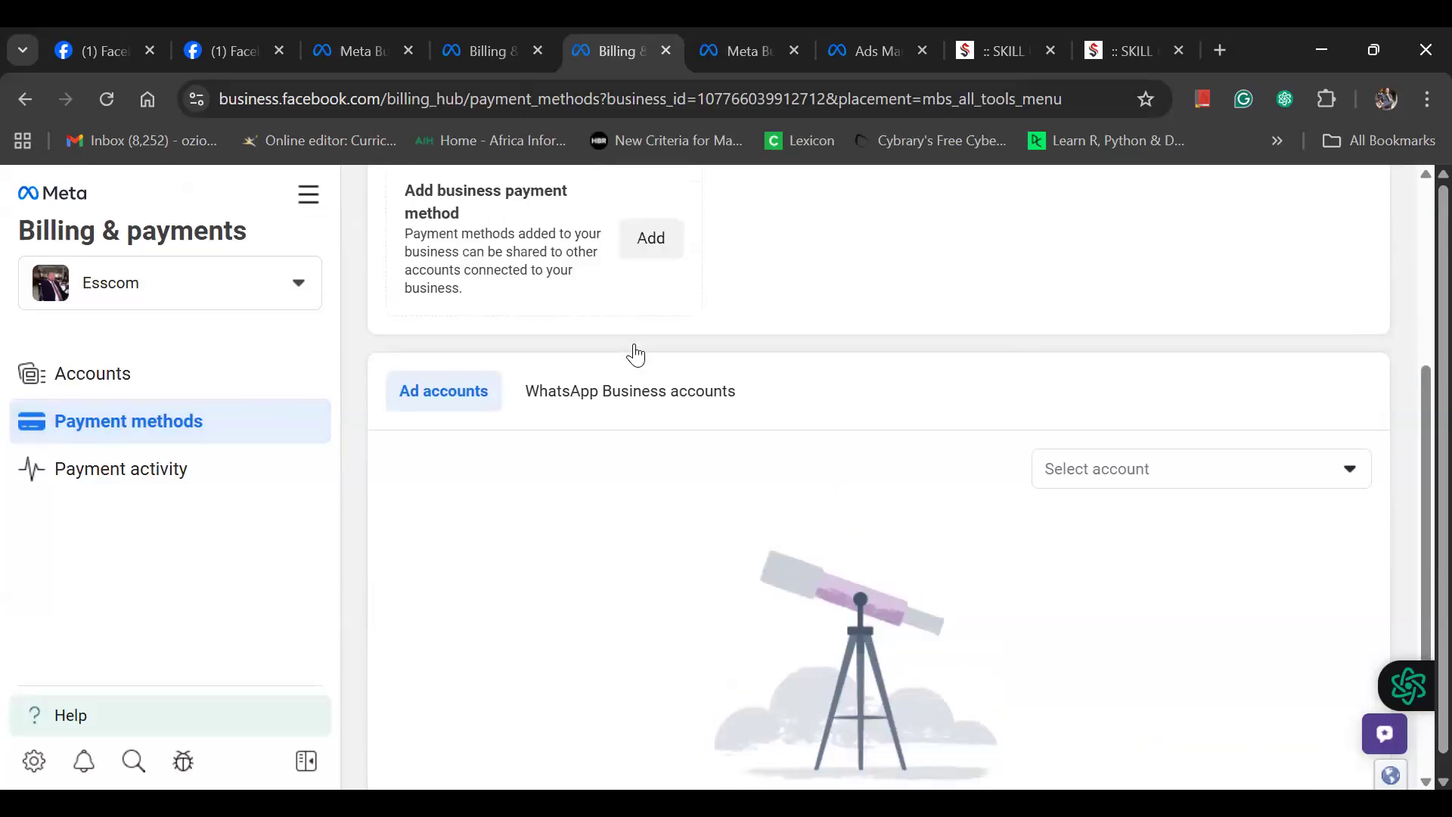
left_click(641, 374)
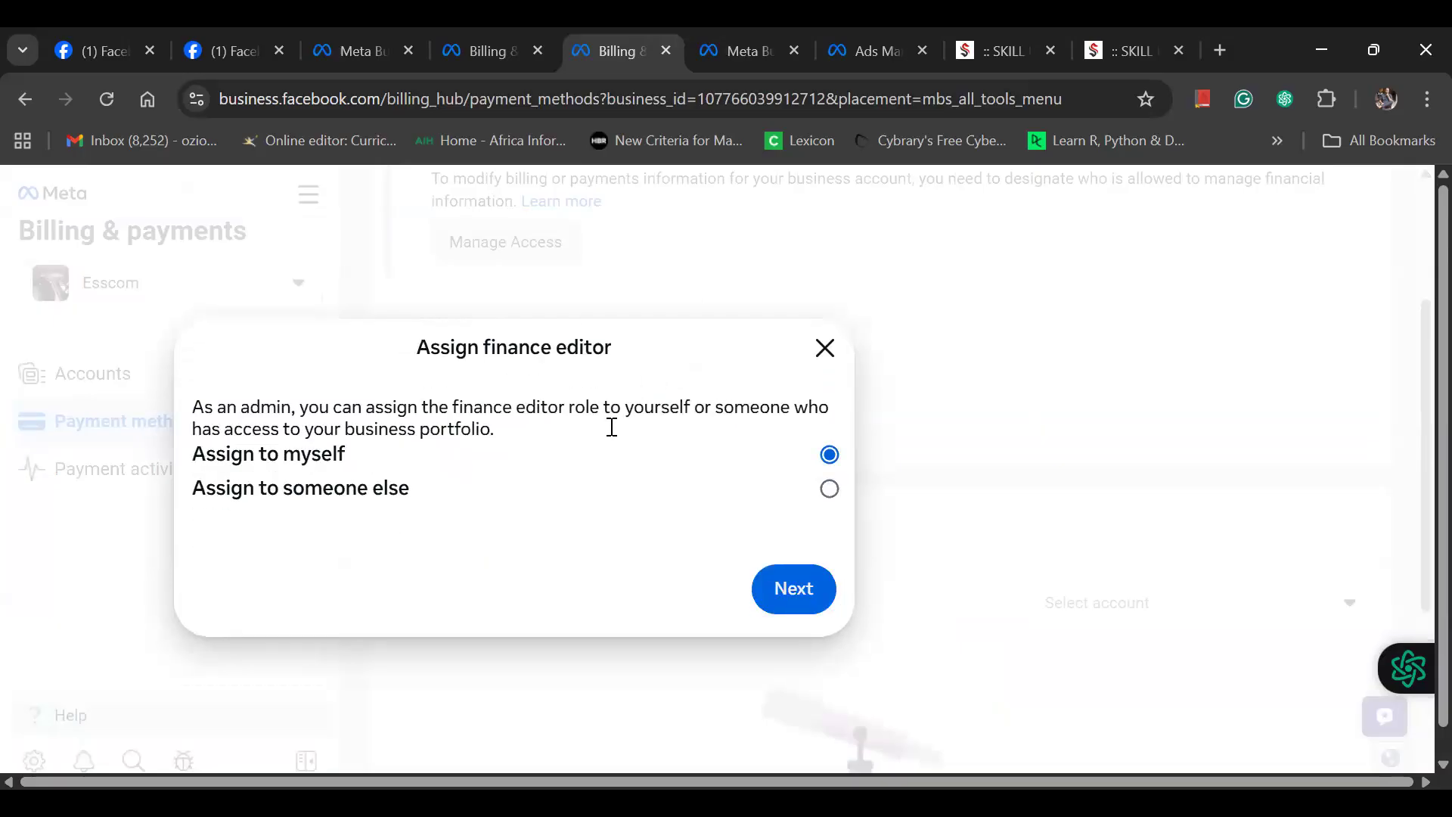
left_click(783, 592)
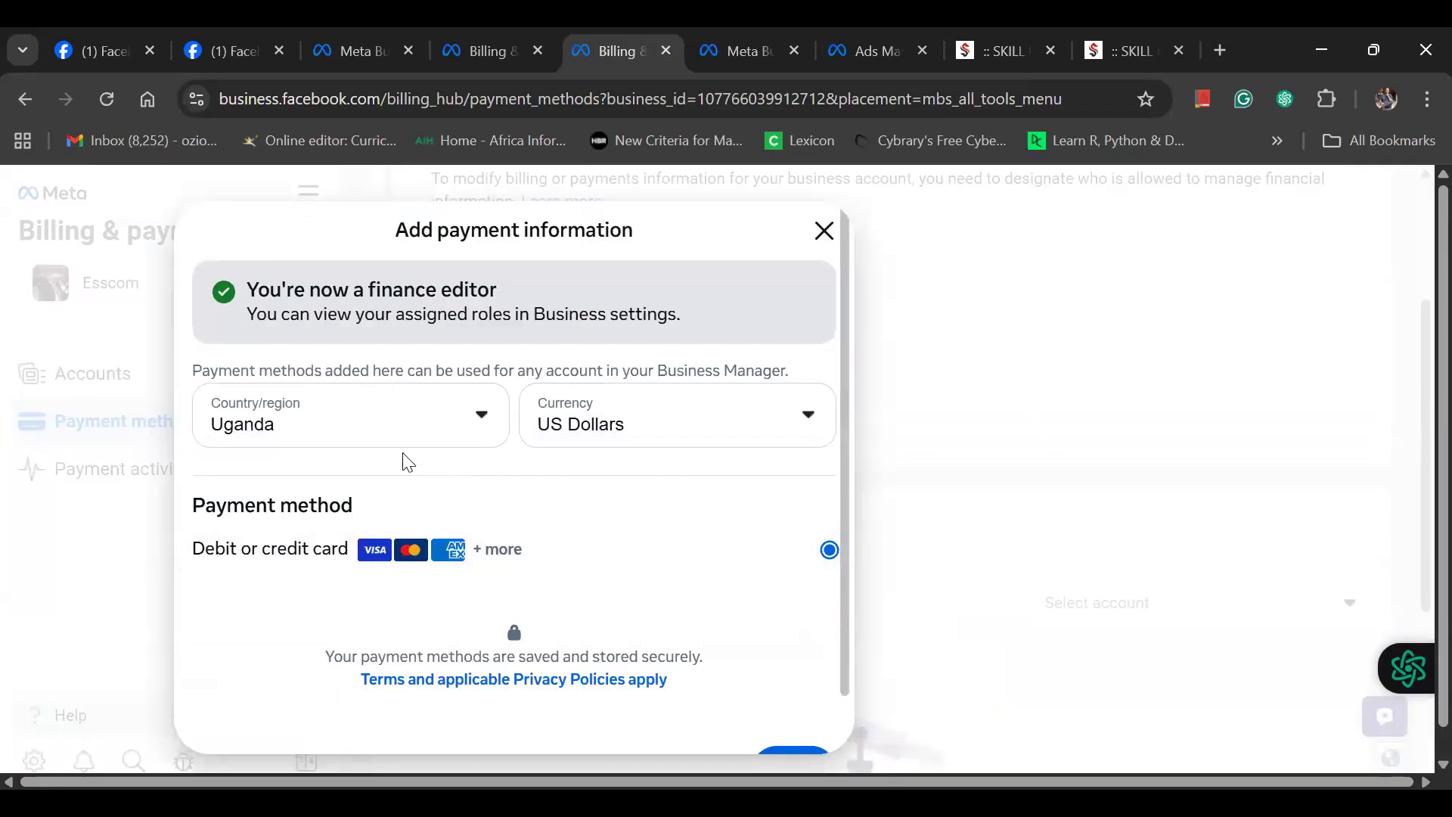
Step: Preview the debit or credit card form, close it unsaved, and return to Accounts
scroll(477, 452, "down", 3)
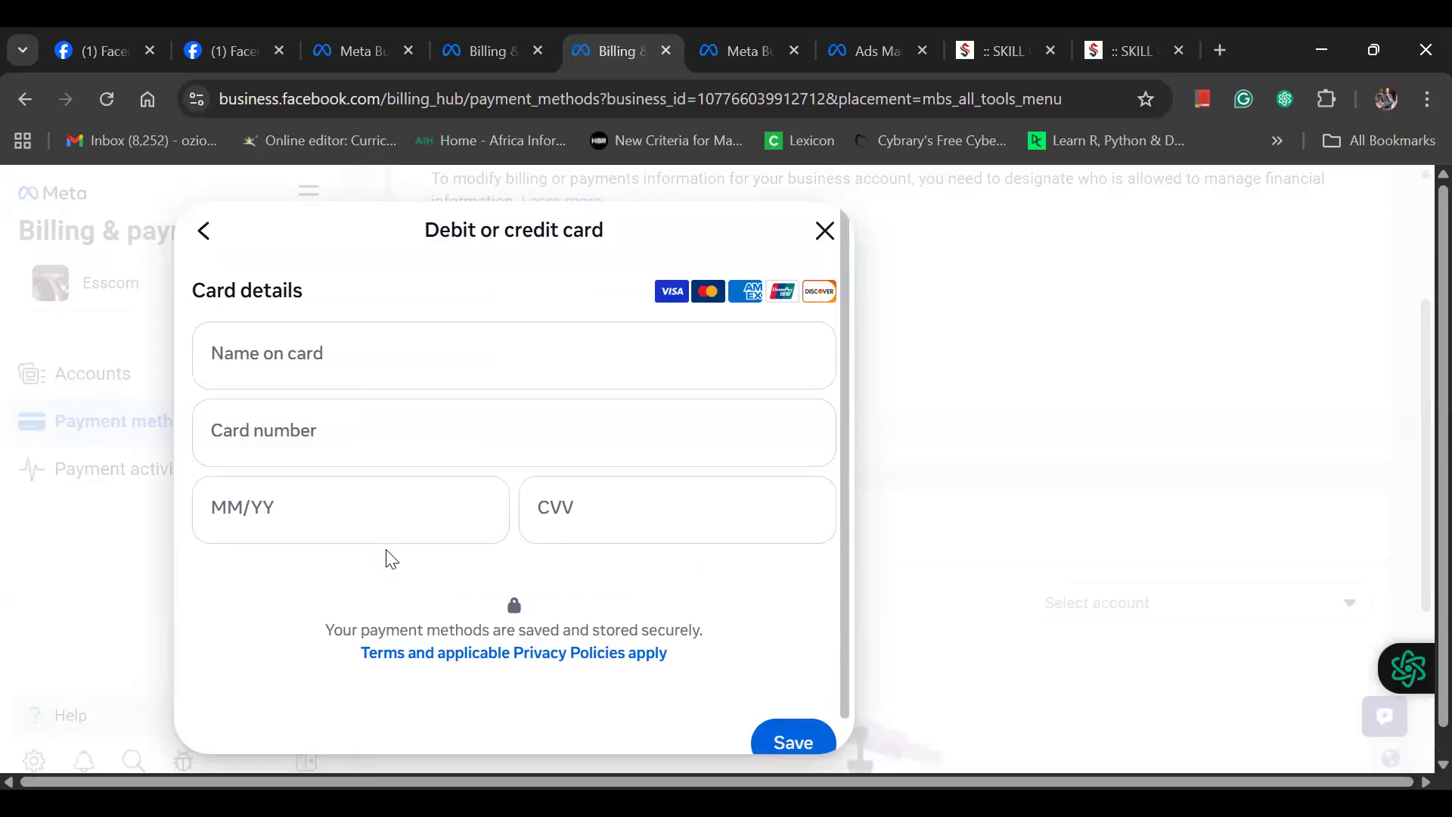
left_click(824, 230)
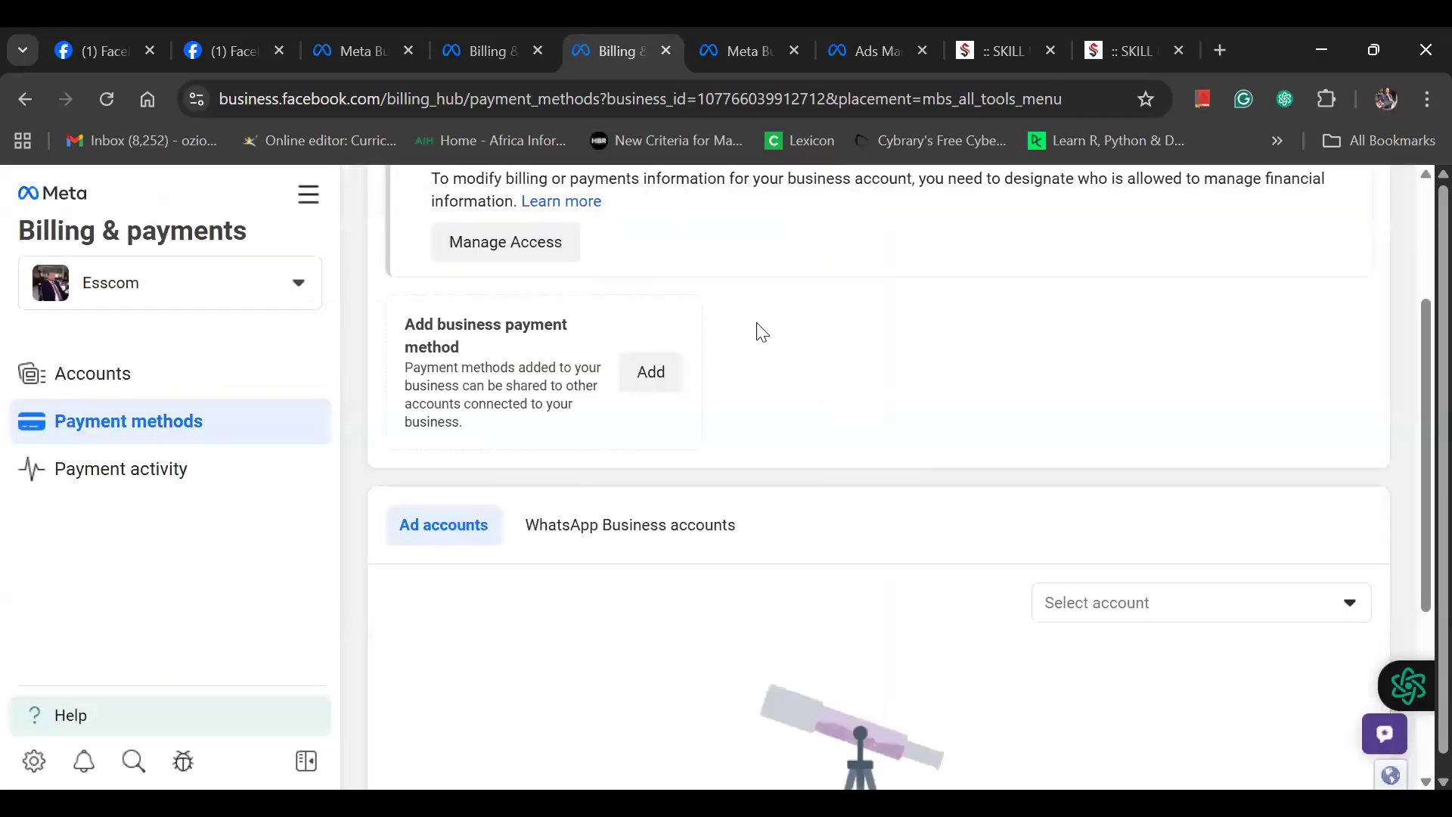
left_click(186, 373)
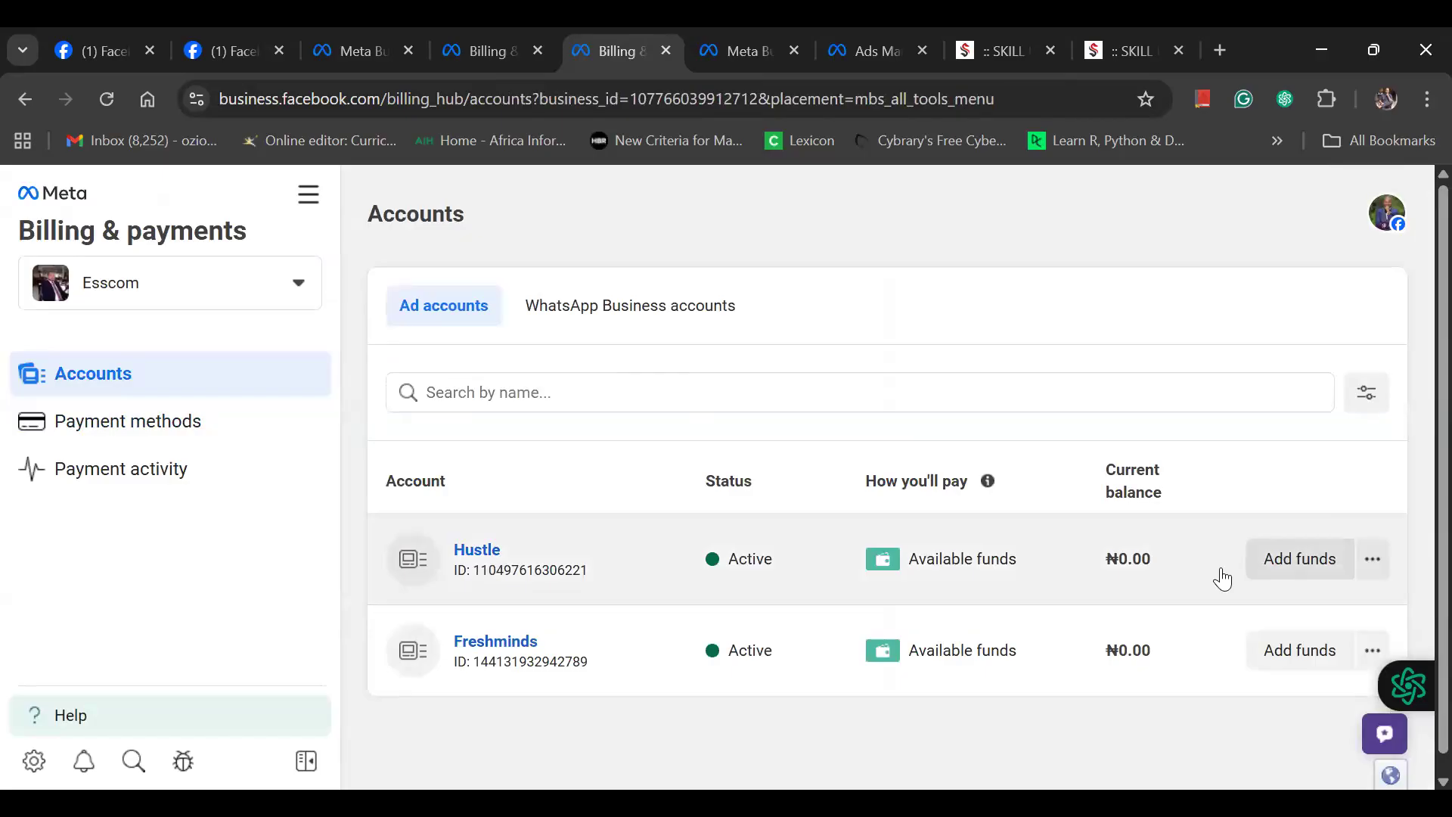